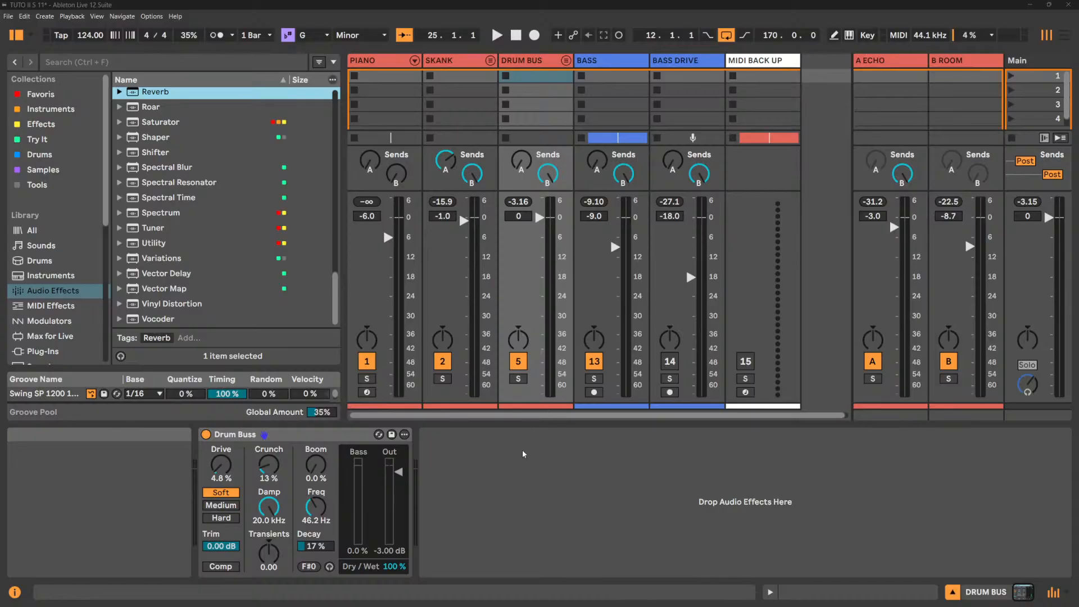
{"action": "left_click", "coordinate": [509, 463]}
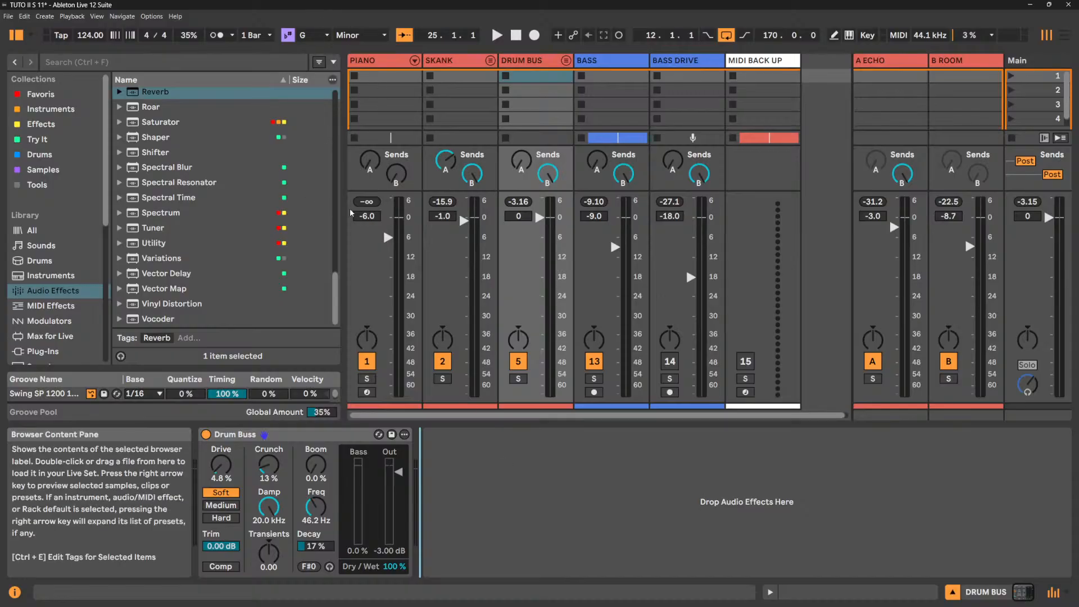
{"action": "left_click_drag", "start_coordinate": [335, 299], "coordinate": [335, 277]}
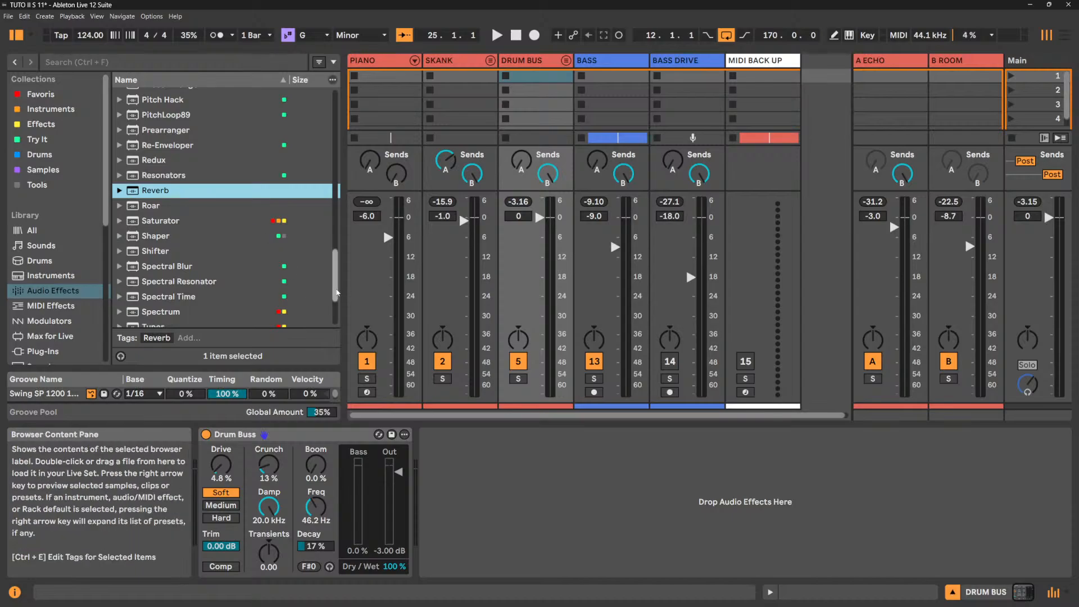
{"action": "left_click_drag", "start_coordinate": [337, 293], "coordinate": [338, 316]}
Mute the SKANK, BASS and BASS DRIVE tracks and reset the B ROOM return's volume to 0 dB.
{"action": "left_click", "coordinate": [442, 362]}
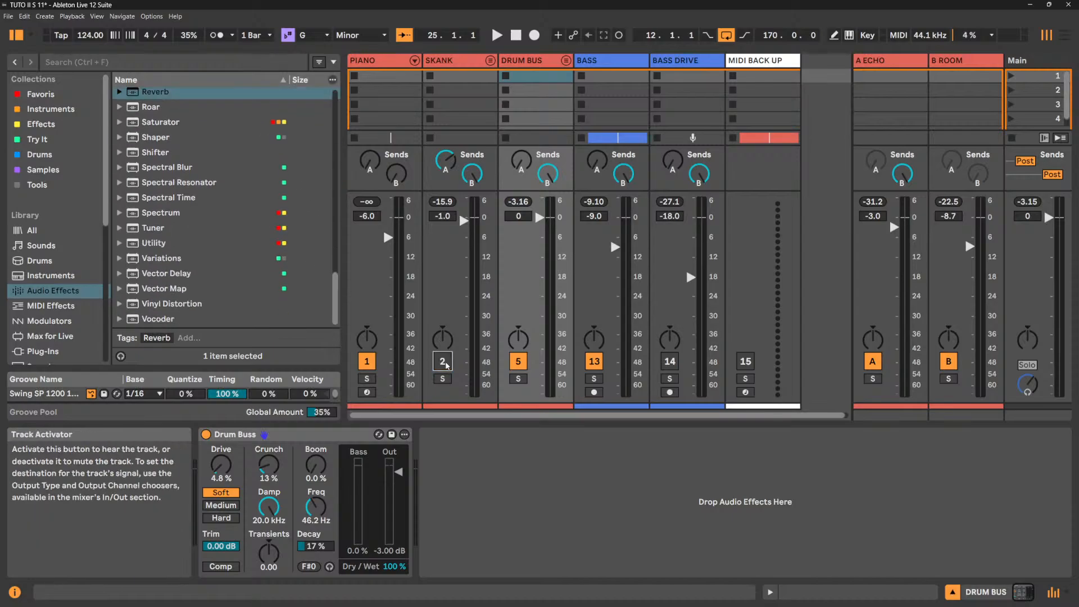
{"action": "left_click", "coordinate": [973, 77]}
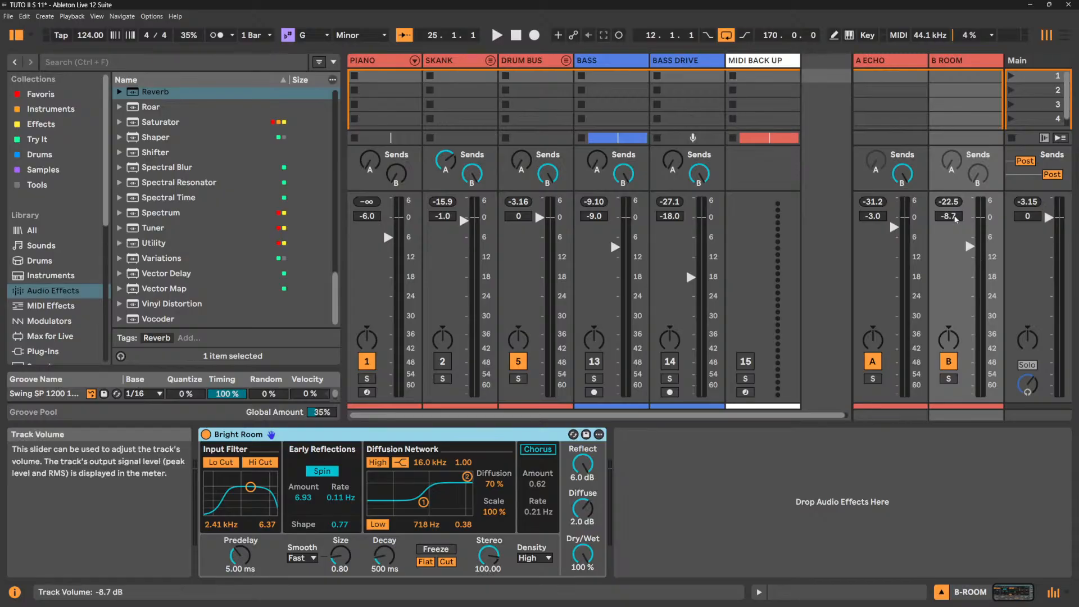
{"action": "left_click", "coordinate": [980, 251]}
{"action": "key", "text": "Delete"}
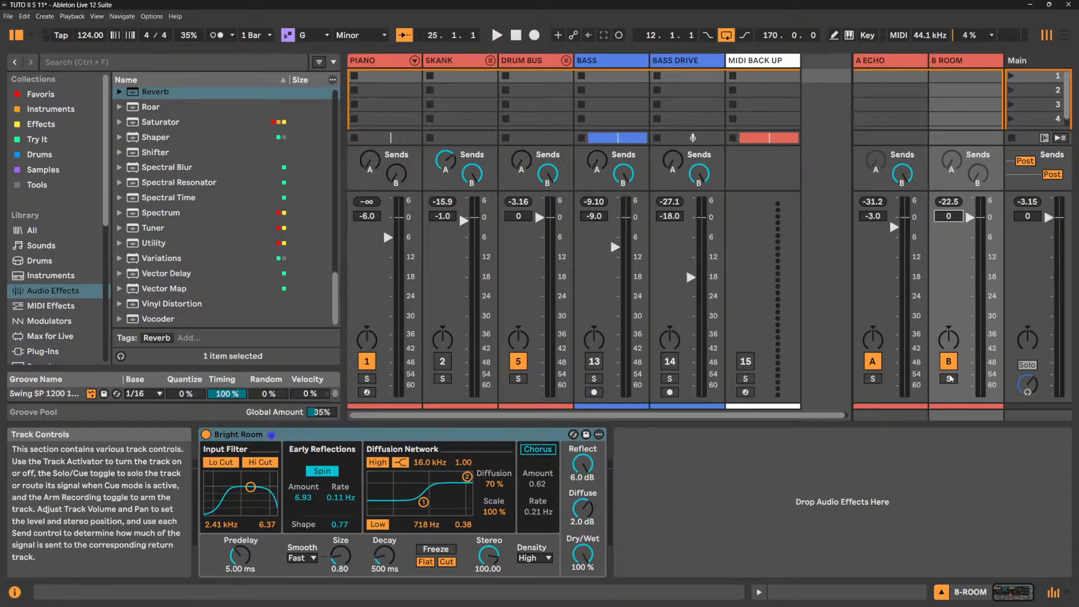
Start playback from bar 17 of the arrangement with the B ROOM return selected, and go back to the session mixer.
{"action": "key", "text": "space"}
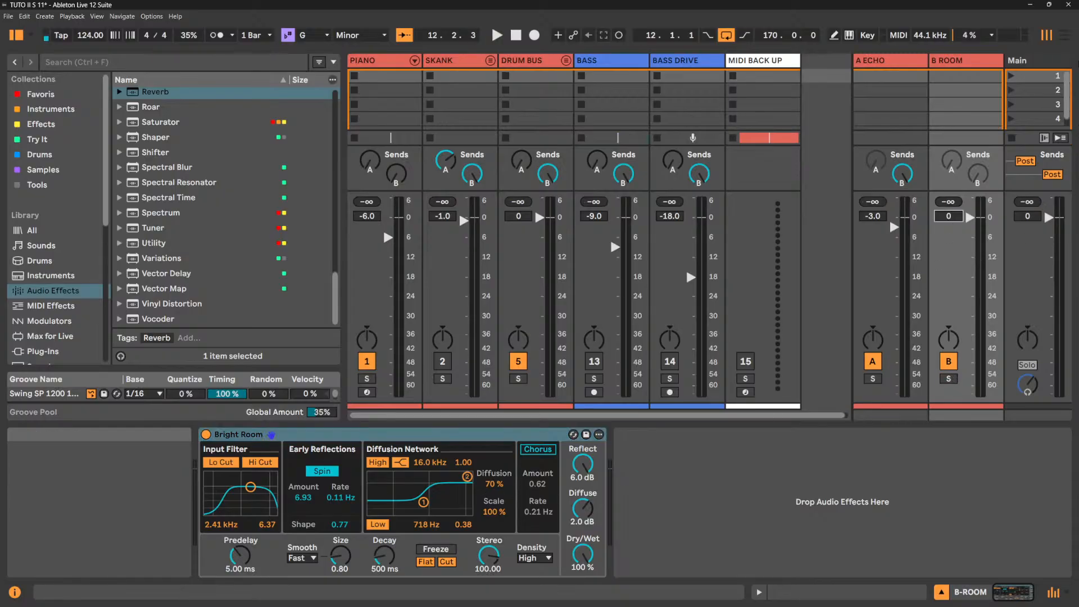
{"action": "left_click", "coordinate": [1061, 40]}
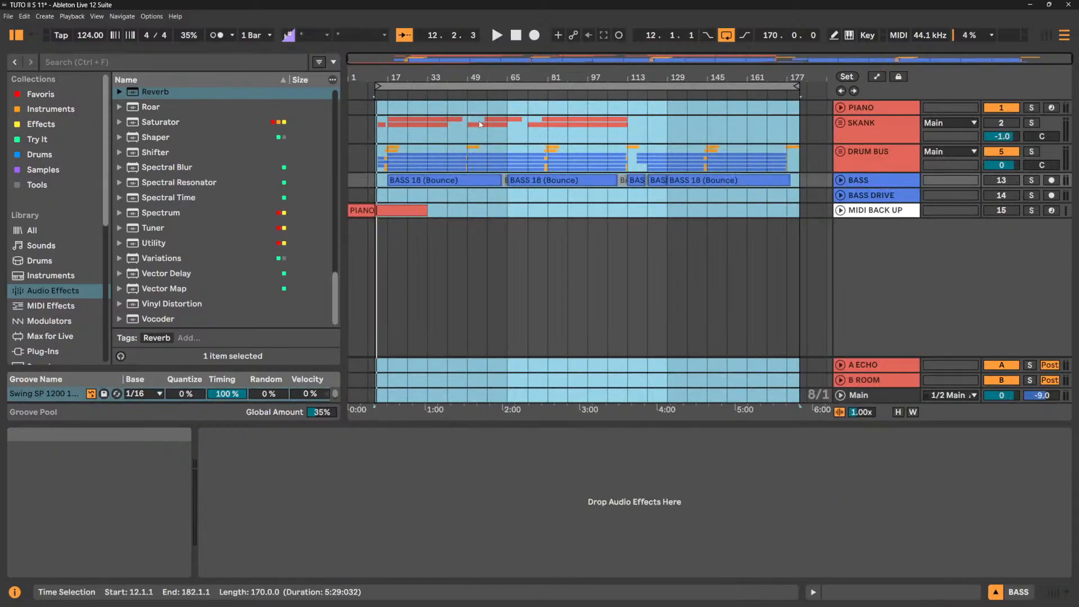
{"action": "left_click", "coordinate": [390, 138]}
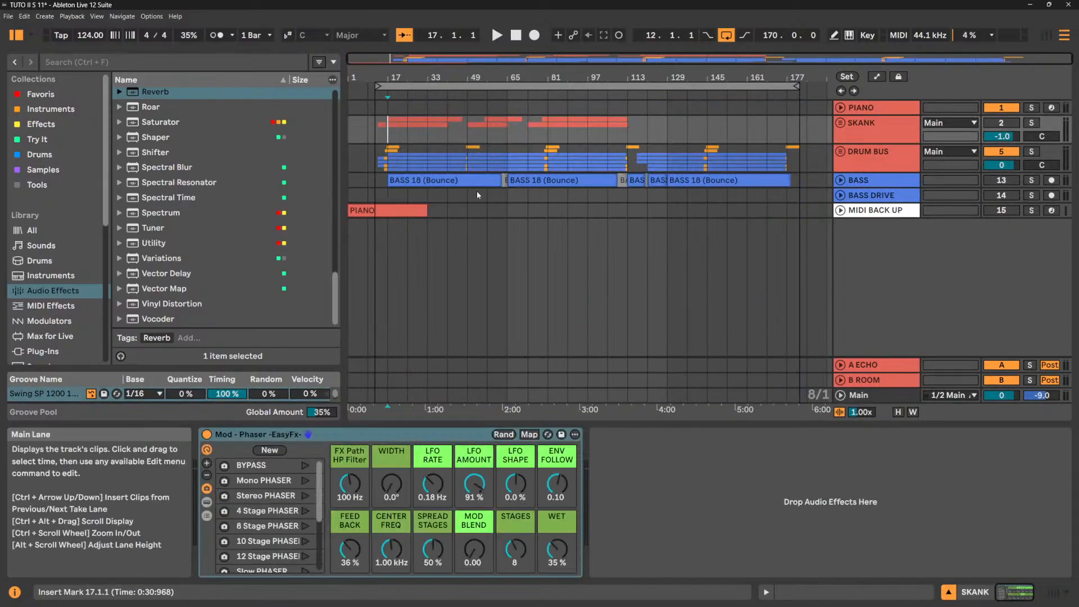
{"action": "left_click", "coordinate": [890, 380]}
{"action": "key", "text": "space"}
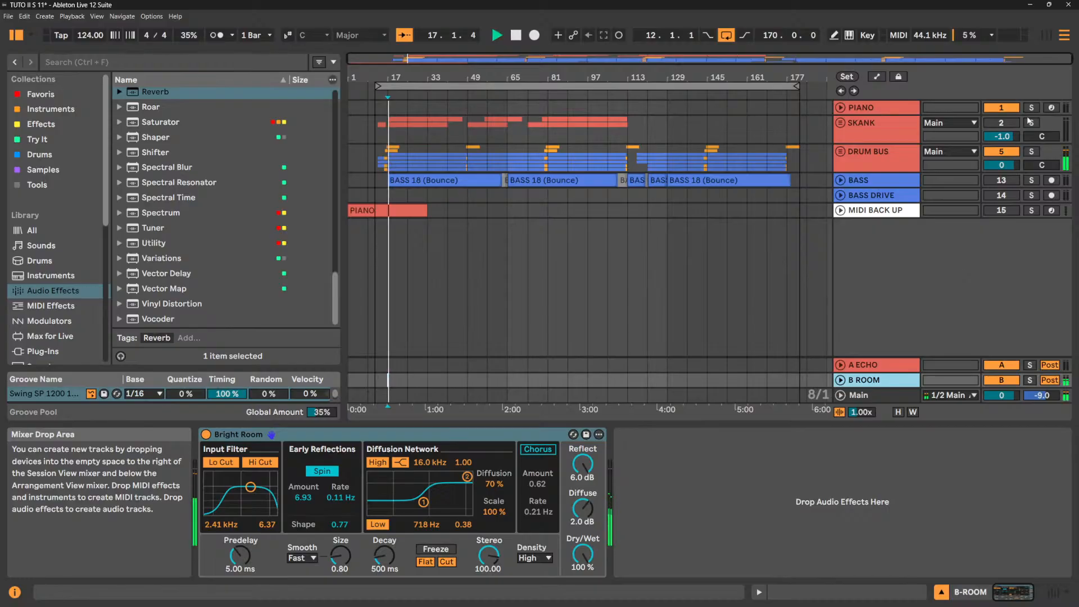
{"action": "left_click", "coordinate": [1046, 36]}
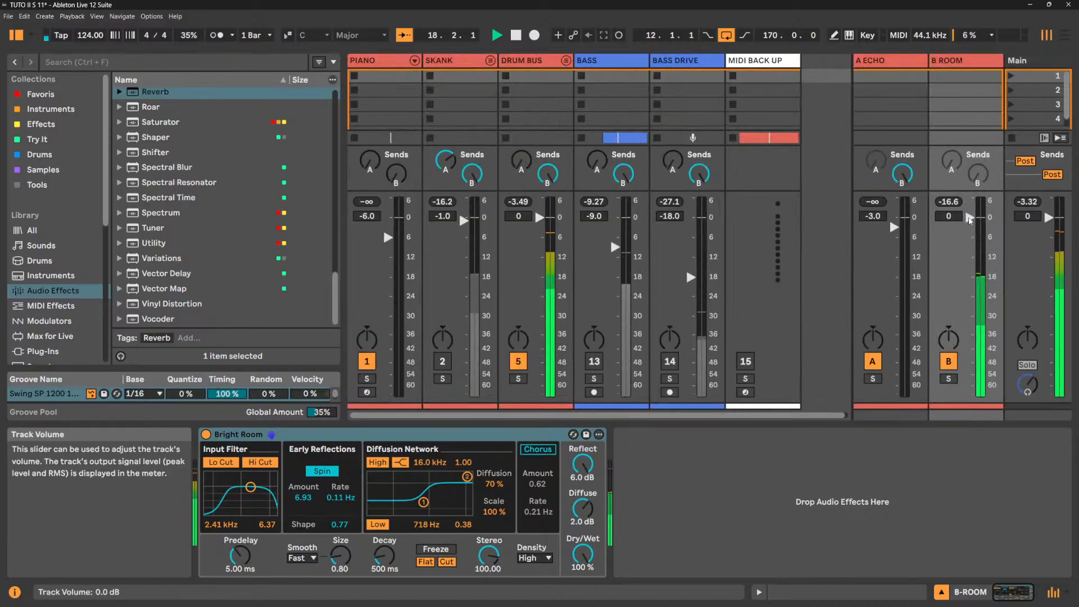
Compare the DRUM BUS playback with the B ROOM return toggled off, on and soloed.
{"action": "left_click", "coordinate": [548, 181]}
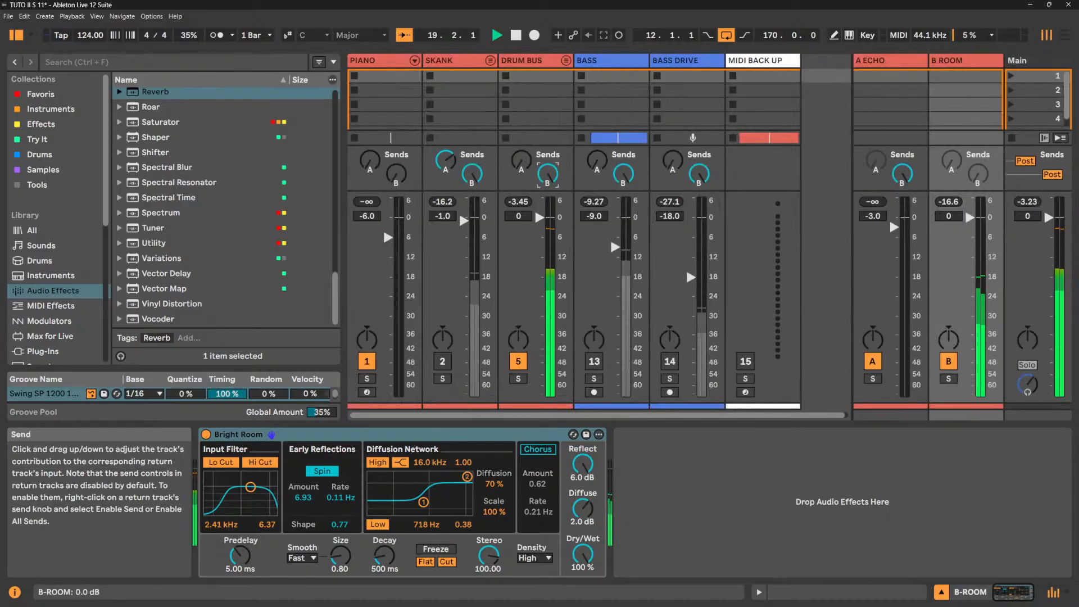
{"action": "left_click", "coordinate": [949, 361]}
{"action": "left_click", "coordinate": [949, 379]}
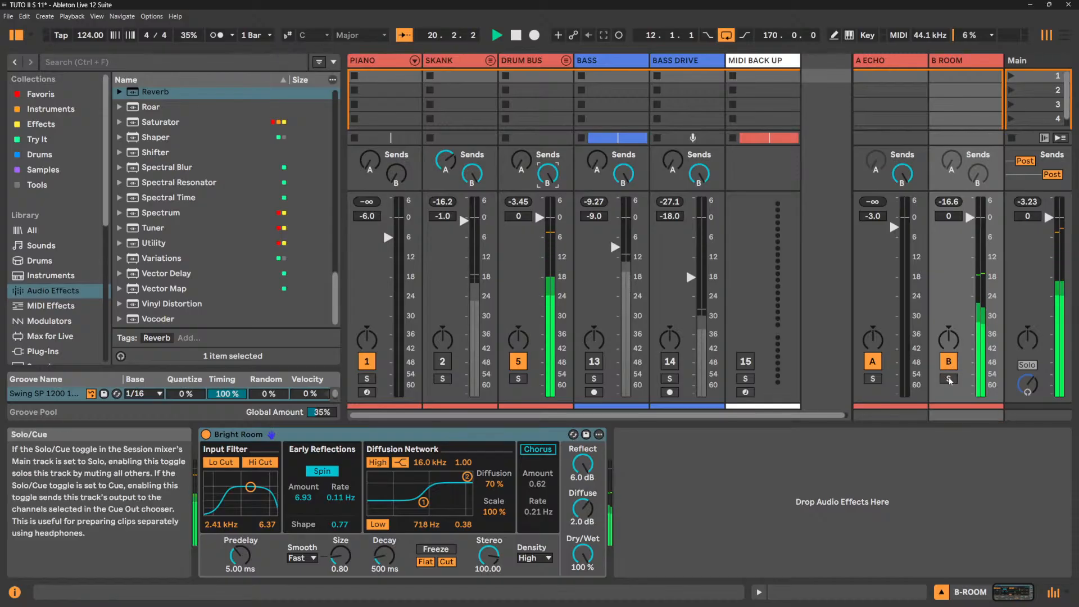
{"action": "left_click", "coordinate": [949, 379]}
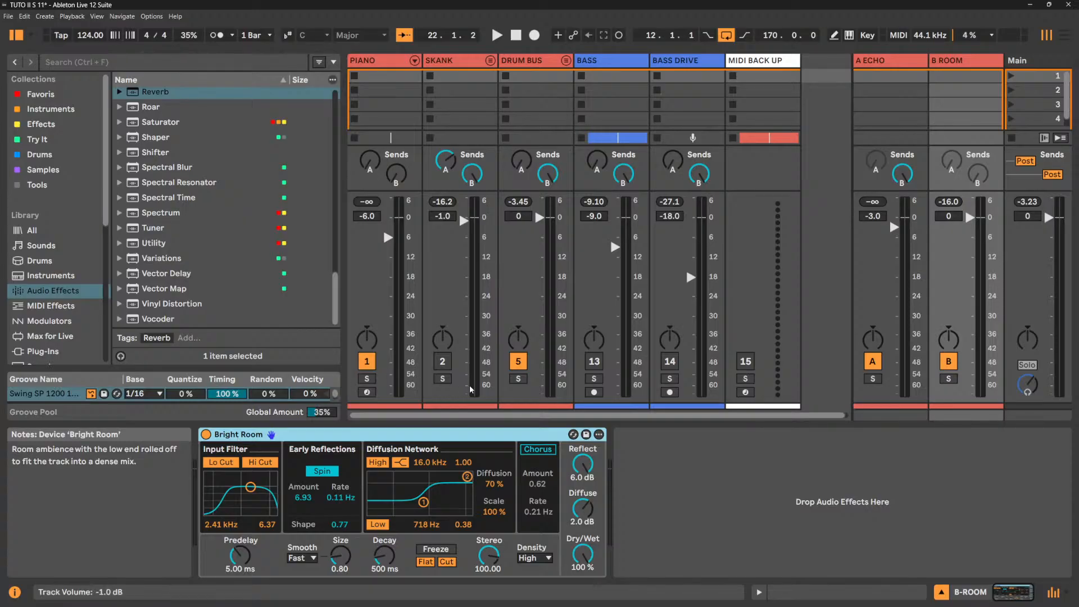
{"action": "key", "text": "space"}
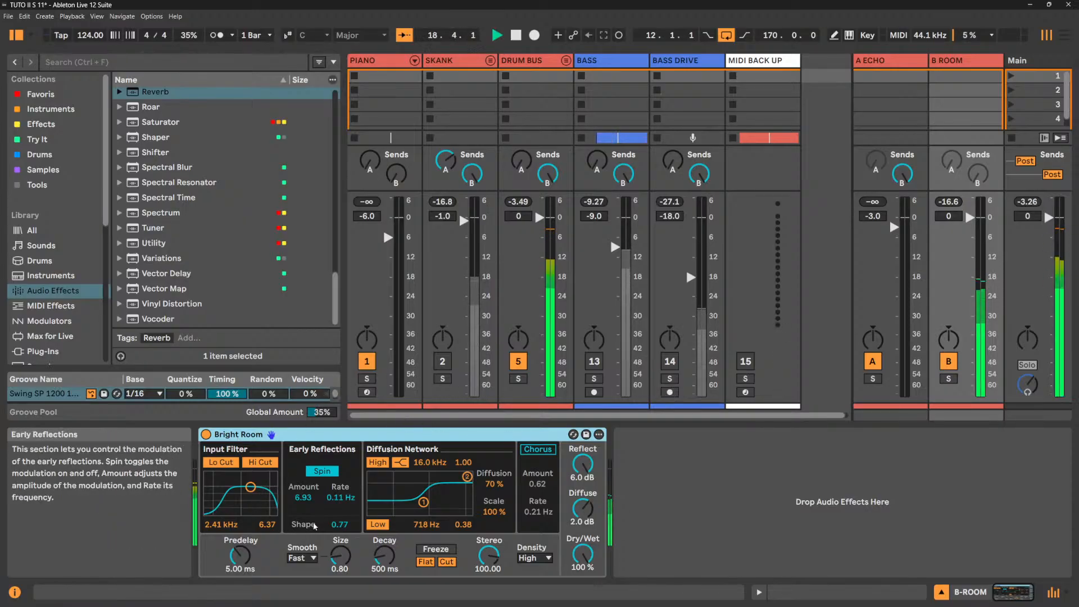
{"action": "key", "text": "space"}
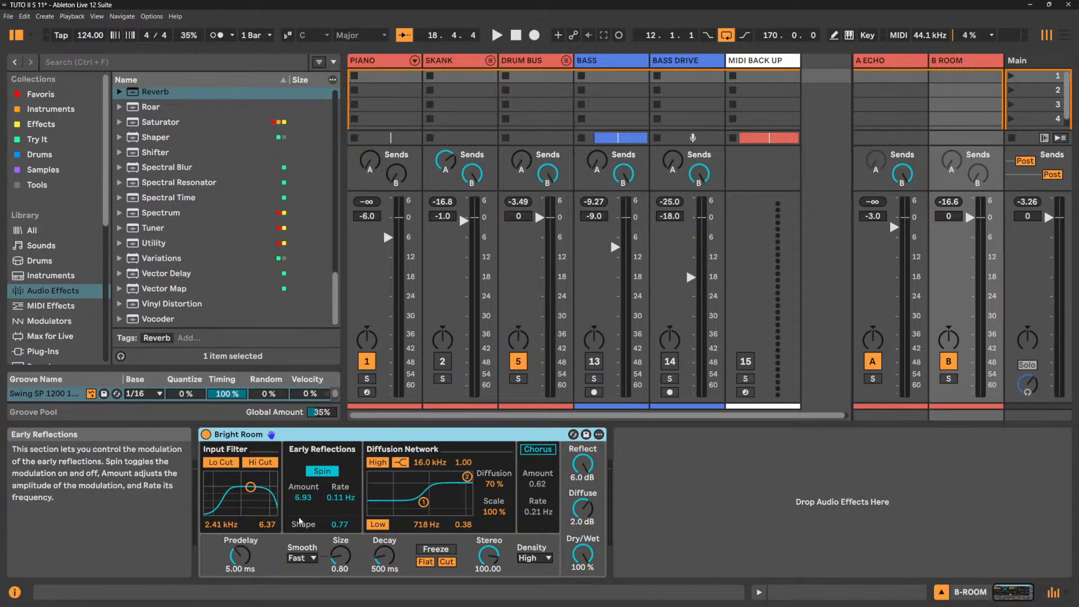
Solo the B ROOM return, turn off the reverb's Lo Cut and Hi Cut, and play with the BASS track unmuted.
{"action": "left_click", "coordinate": [948, 378]}
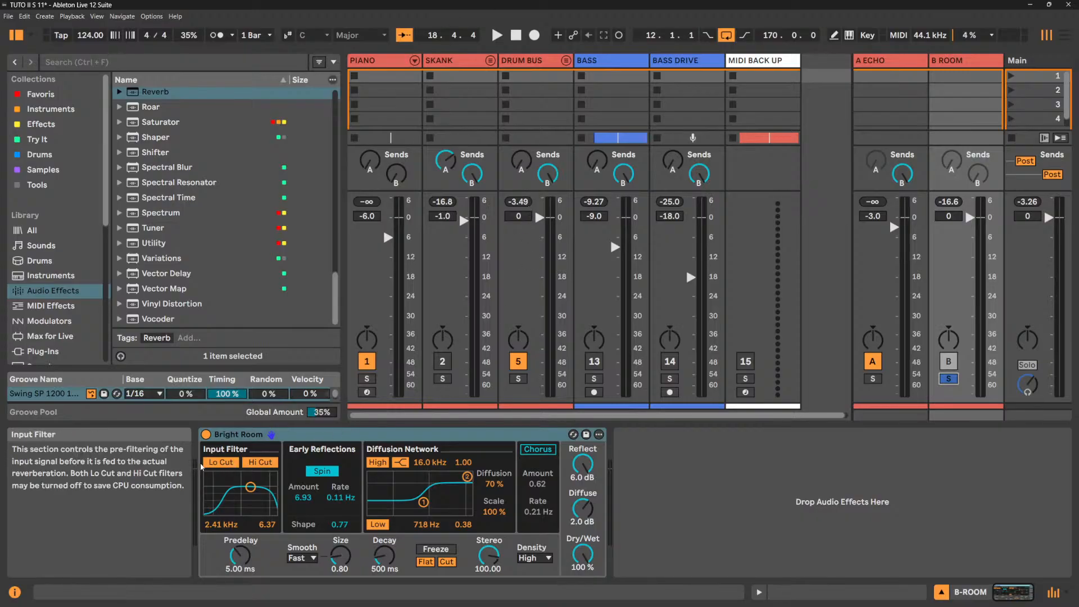
{"action": "left_click", "coordinate": [220, 463]}
{"action": "left_click", "coordinate": [257, 466]}
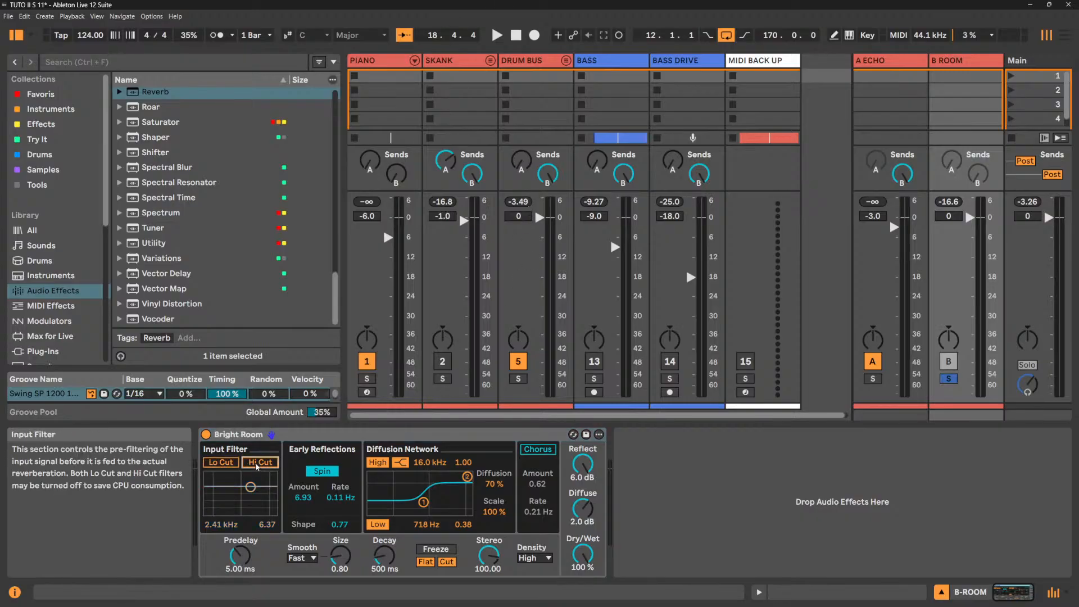
{"action": "key", "text": "space"}
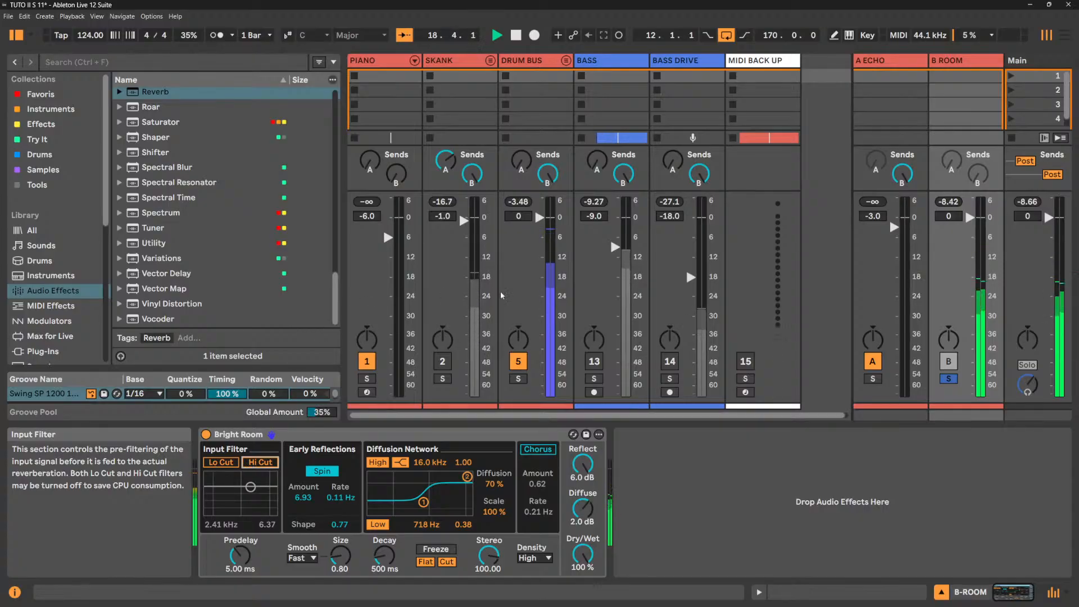
{"action": "left_click", "coordinate": [594, 361]}
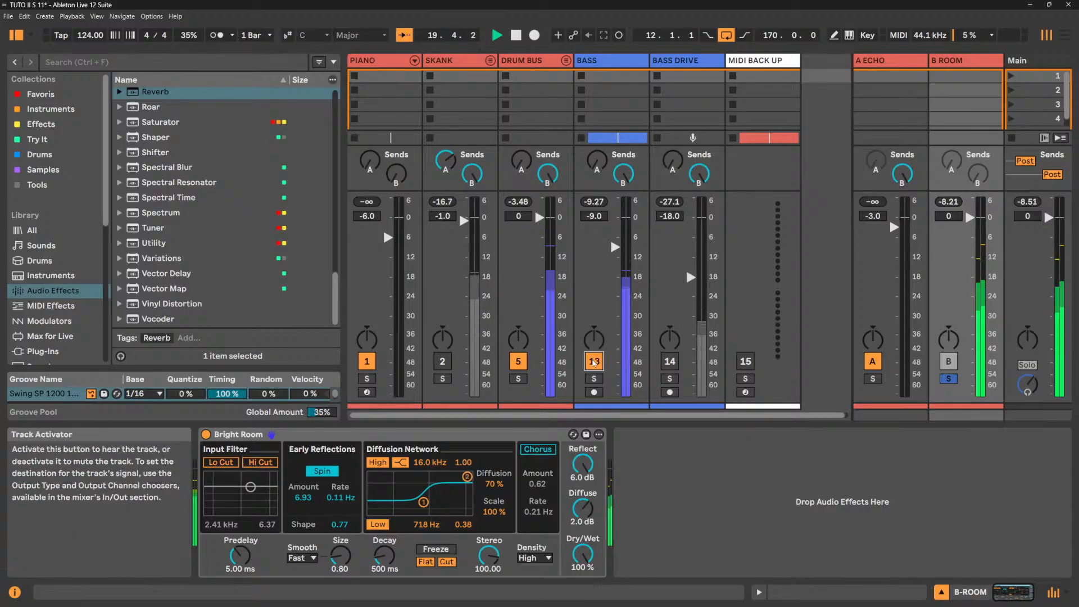
Set the reverb's input filter to 731 Hz with a bandwidth of 5.15, with both Lo Cut and Hi Cut enabled.
{"action": "left_click", "coordinate": [228, 464]}
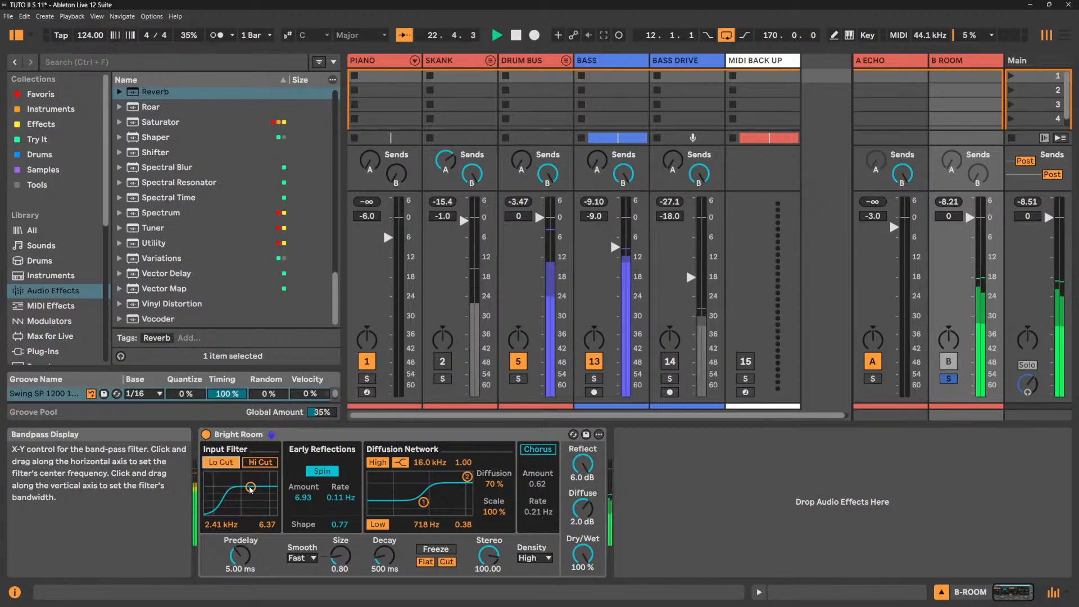
{"action": "mouse_move", "coordinate": [251, 487]}
{"action": "left_mouse_down"}
{"action": "mouse_move", "coordinate": [262, 486]}
{"action": "mouse_move", "coordinate": [209, 485]}
{"action": "mouse_move", "coordinate": [238, 492]}
{"action": "left_mouse_up"}
{"action": "left_click", "coordinate": [221, 462]}
{"action": "left_click", "coordinate": [258, 463]}
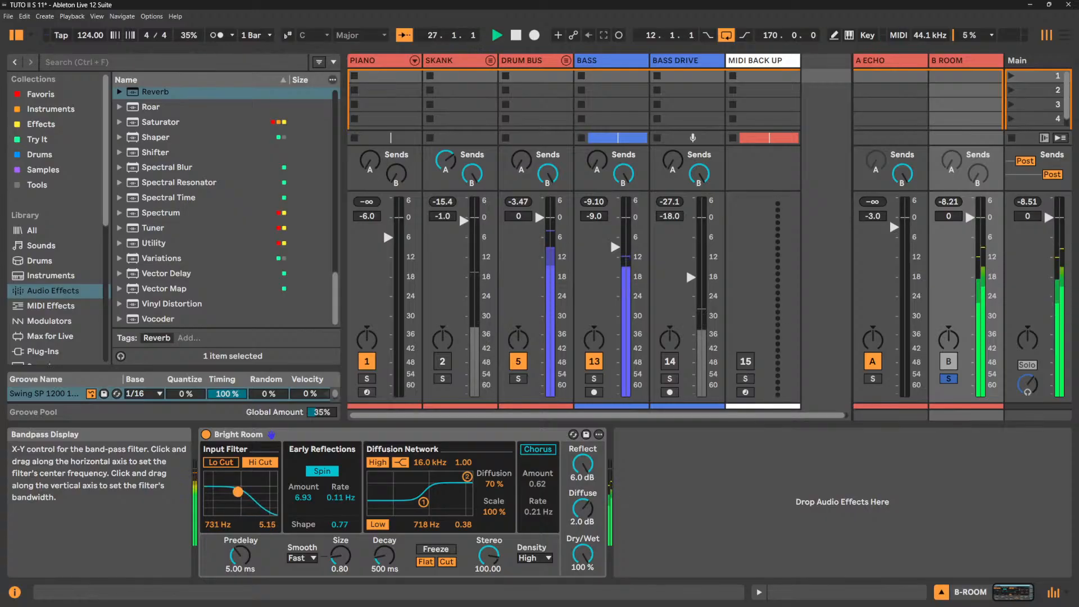
{"action": "left_click", "coordinate": [224, 463]}
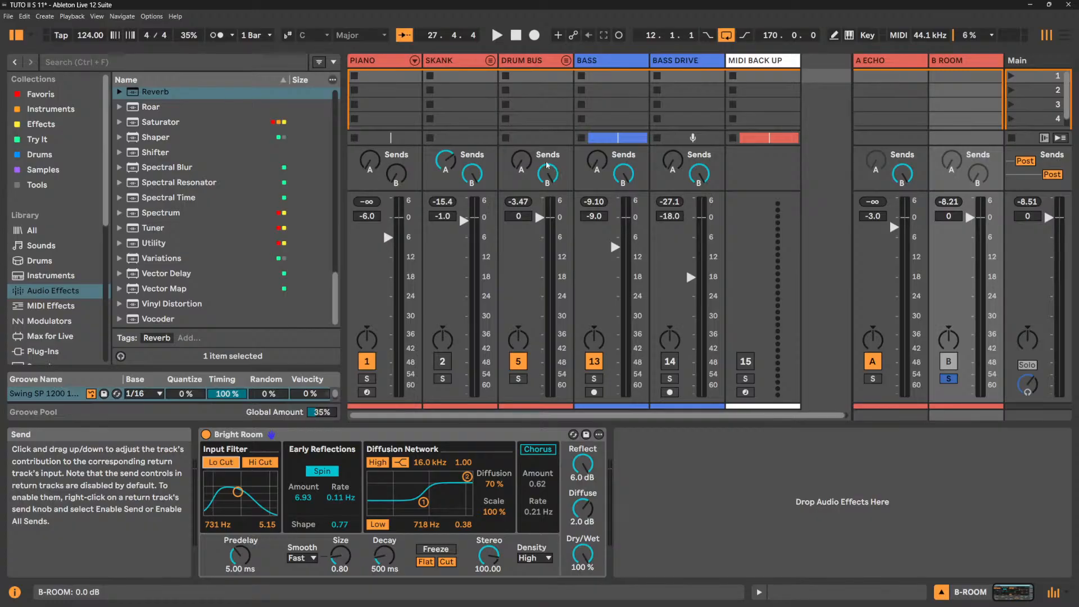
During playback, set the input filter's frequency to 985 Hz and the reverb's Decay to 814 ms.
{"action": "key", "text": "space"}
{"action": "left_click_drag", "start_coordinate": [238, 492], "coordinate": [240, 491]}
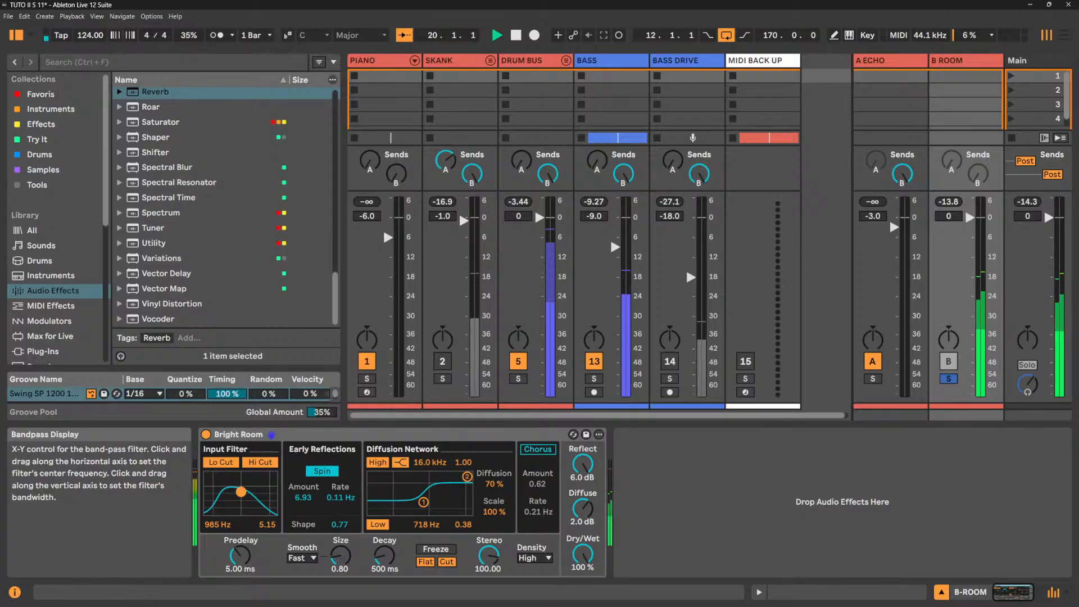
{"action": "left_click_drag", "start_coordinate": [385, 556], "coordinate": [385, 541]}
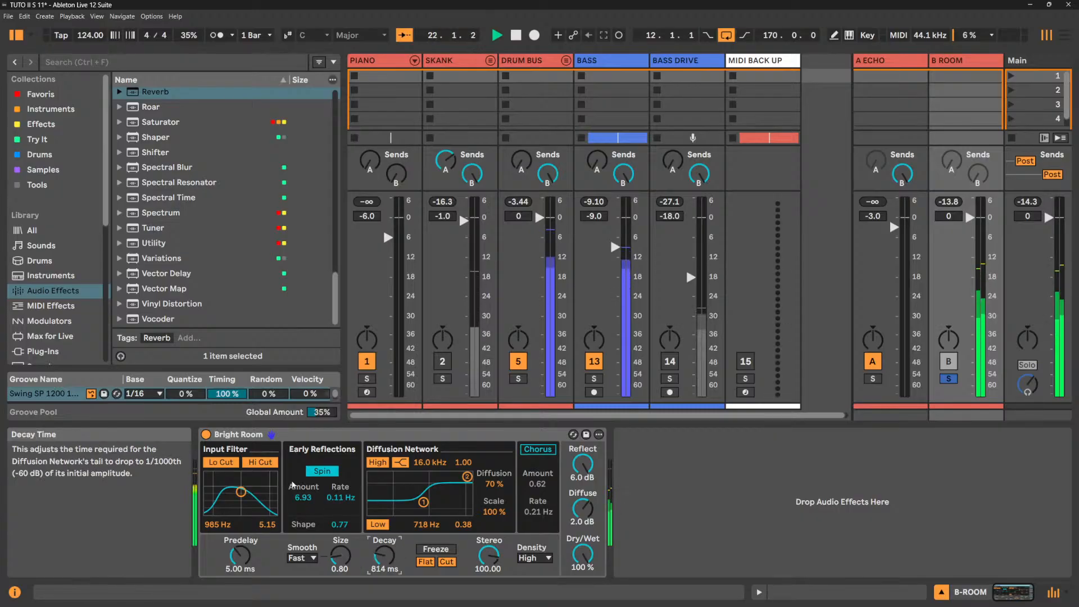
Unsolo the B ROOM return and compare the mix with the reverb's Lo Cut and Hi Cut both off and on.
{"action": "left_click", "coordinate": [260, 462]}
{"action": "left_click", "coordinate": [229, 463]}
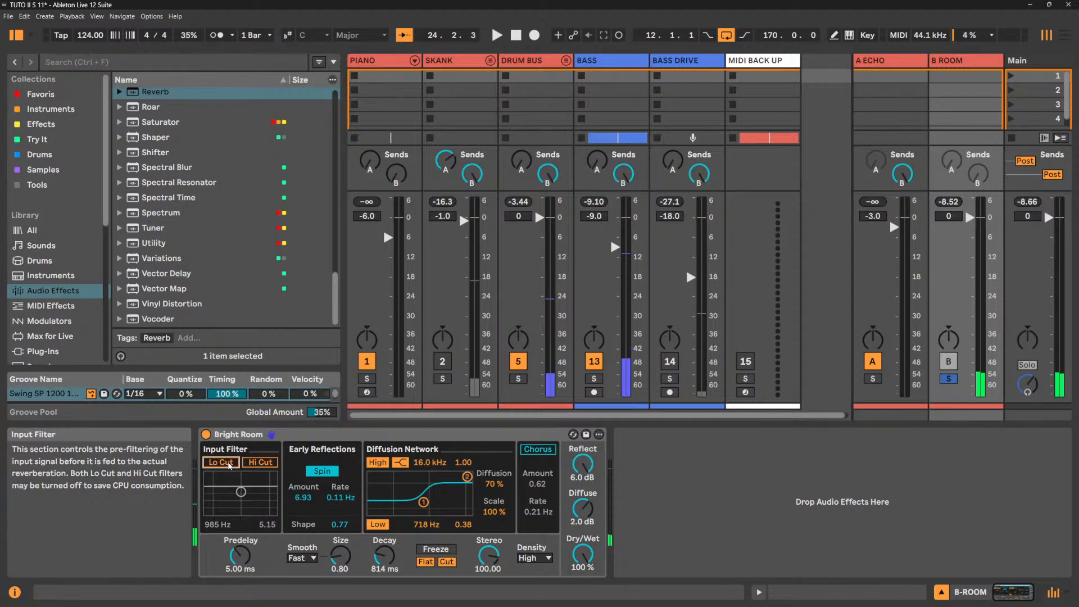
{"action": "left_click", "coordinate": [949, 379]}
{"action": "key", "text": "space"}
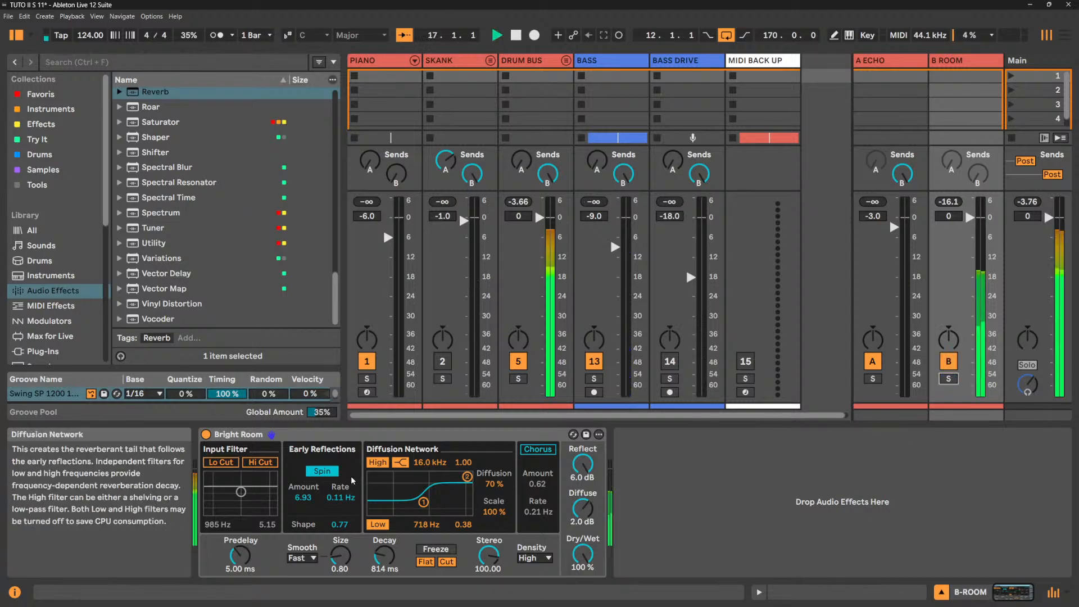
{"action": "left_click", "coordinate": [230, 463]}
{"action": "left_click", "coordinate": [257, 465]}
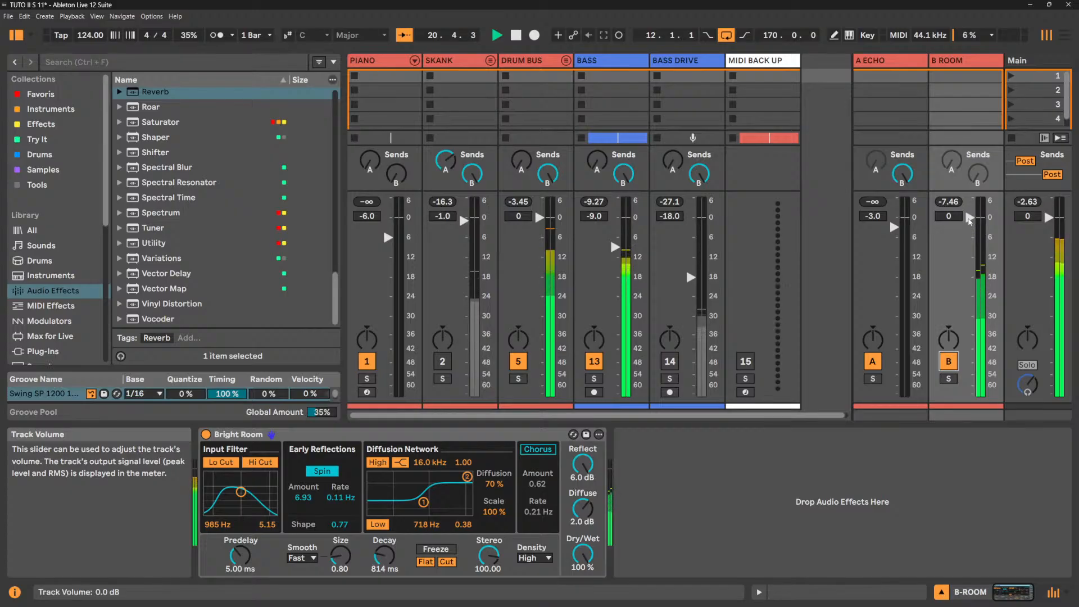
Lower the B ROOM return's volume to -2.2 dB and solo the return.
{"action": "left_click_drag", "start_coordinate": [968, 220], "coordinate": [966, 302]}
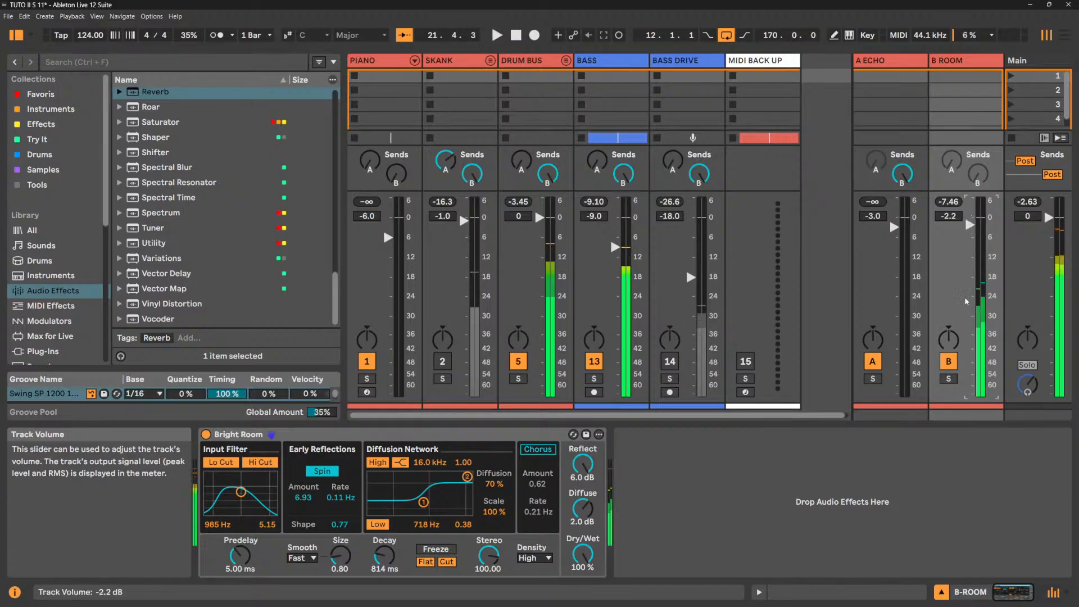
{"action": "left_click", "coordinate": [949, 362]}
{"action": "left_click", "coordinate": [949, 378]}
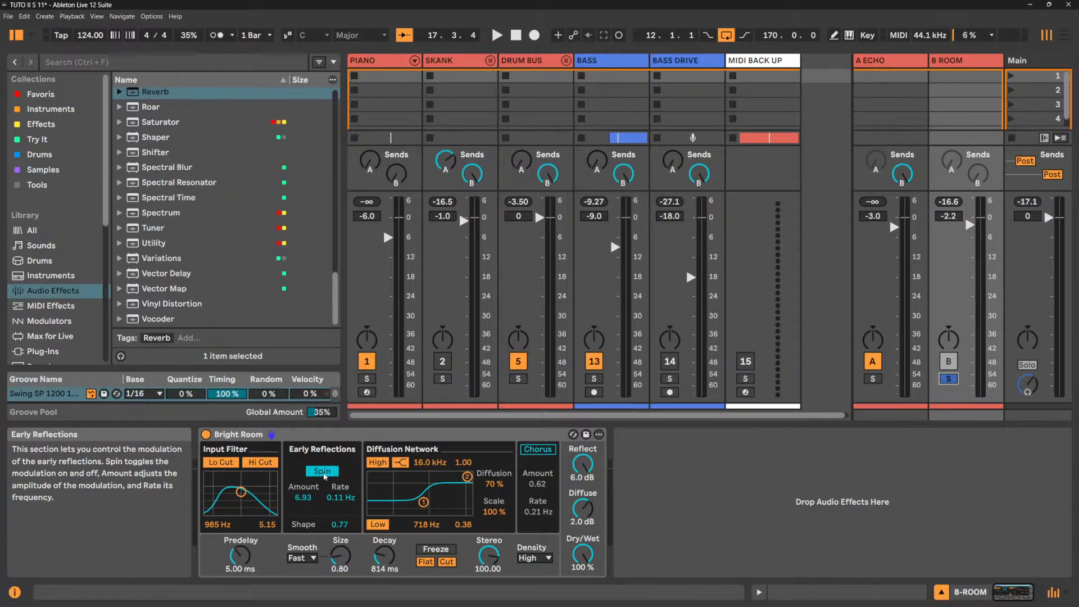
Try an early reflections Spin Amount of 55.00 with a Rate of 1.30 Hz during playback, with DRUM BUS muted.
{"action": "key", "text": "space"}
{"action": "mouse_move", "coordinate": [340, 497]}
{"action": "left_mouse_down"}
{"action": "mouse_move", "coordinate": [340, 475]}
{"action": "mouse_move", "coordinate": [303, 489]}
{"action": "mouse_move", "coordinate": [340, 499]}
{"action": "left_mouse_up"}
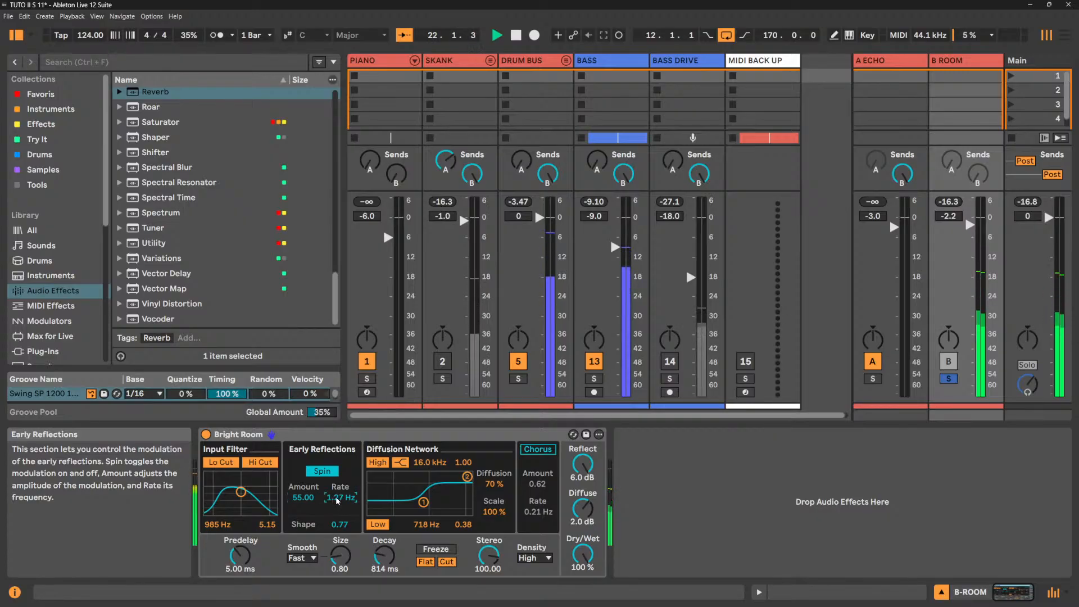
{"action": "left_click", "coordinate": [520, 362]}
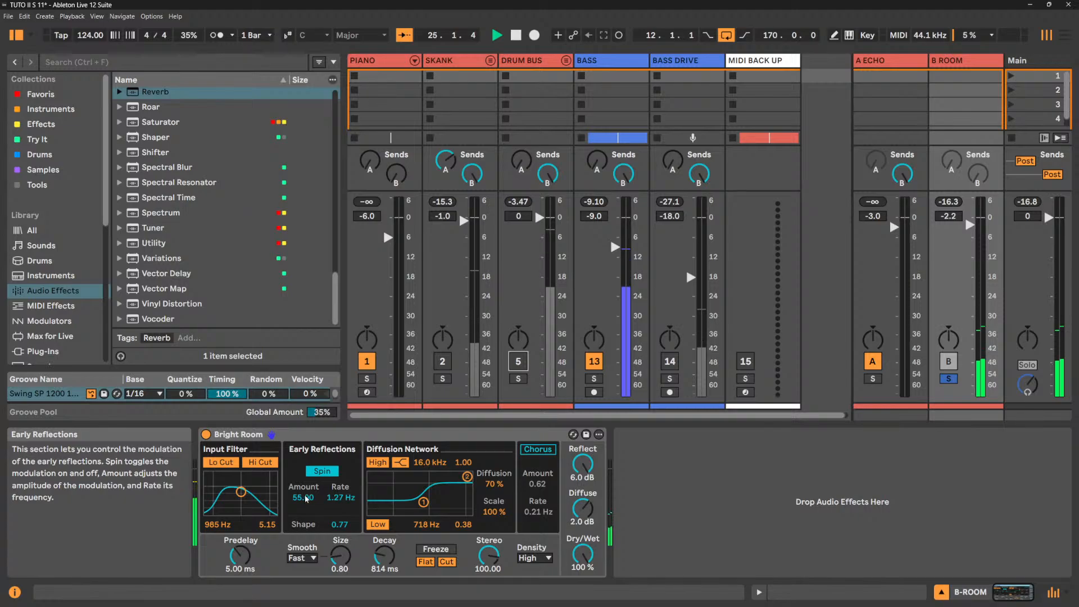
{"action": "mouse_move", "coordinate": [306, 498]}
{"action": "left_mouse_down"}
{"action": "mouse_move", "coordinate": [307, 517]}
{"action": "mouse_move", "coordinate": [308, 481]}
{"action": "left_mouse_up"}
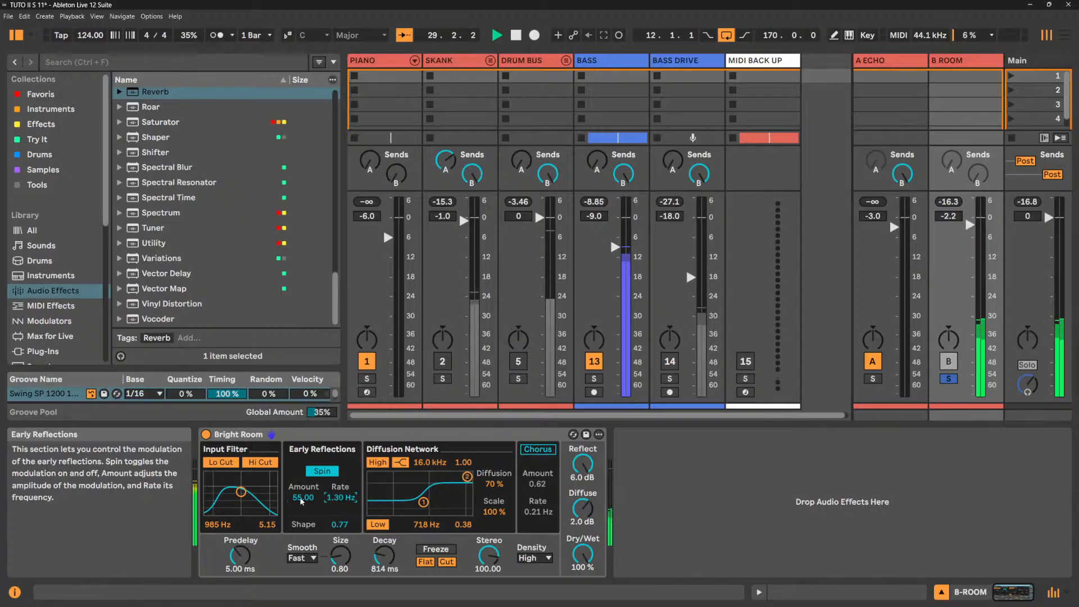
Set the Spin Amount to 17.50 and Rate to 0.30 Hz, then unmute DRUM BUS and replay.
{"action": "left_click_drag", "start_coordinate": [301, 498], "coordinate": [302, 517]}
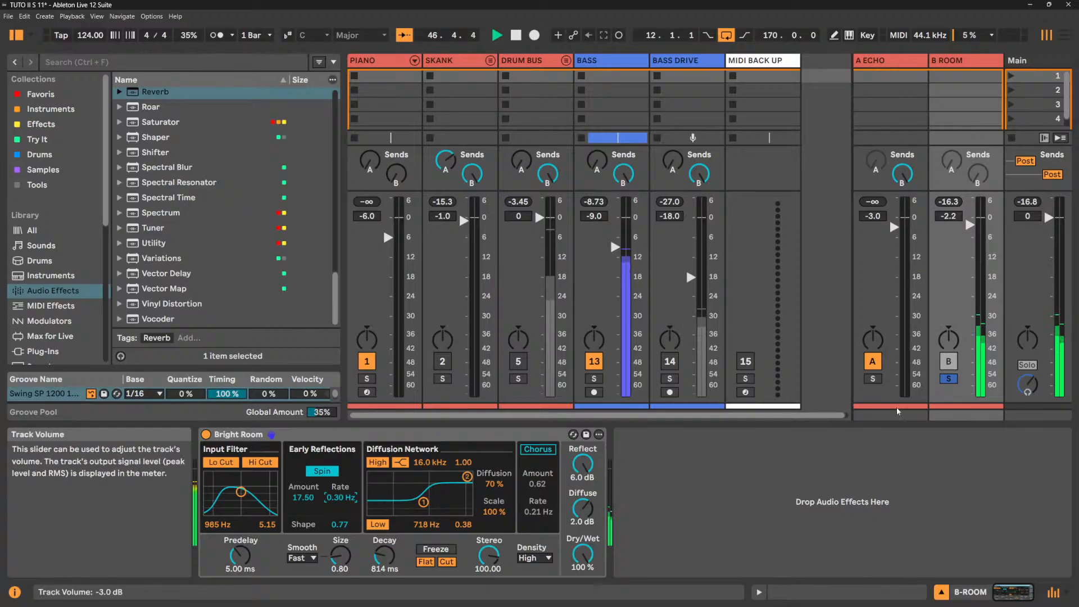
{"action": "left_click", "coordinate": [518, 362]}
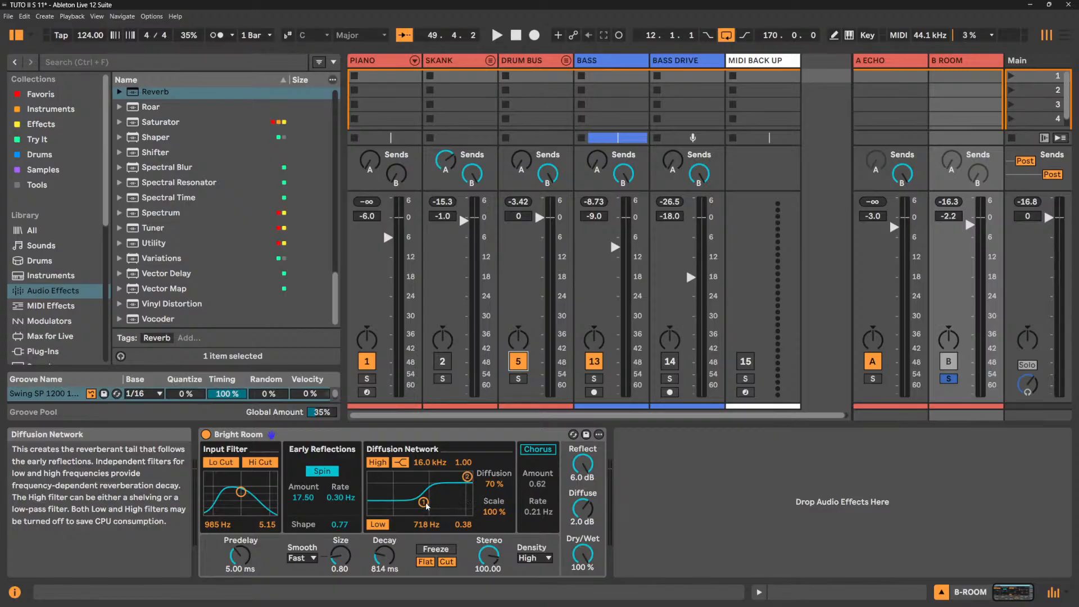
{"action": "key", "text": "space"}
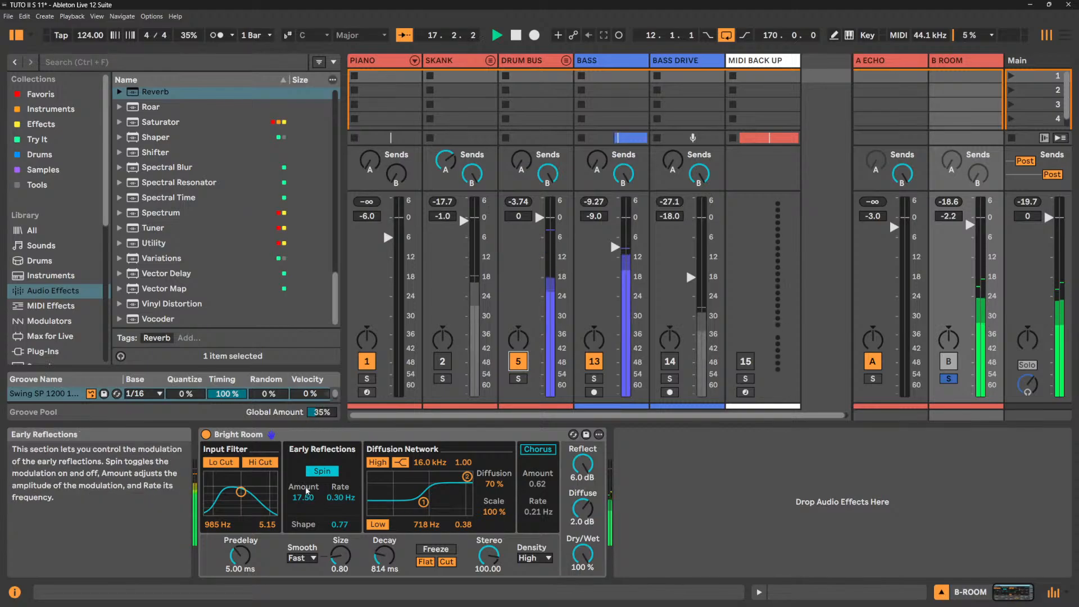
Turn off the input filter's Hi Cut and Lo Cut and compare the Diffusion Network with its Low filter off and on.
{"action": "left_click", "coordinate": [262, 463]}
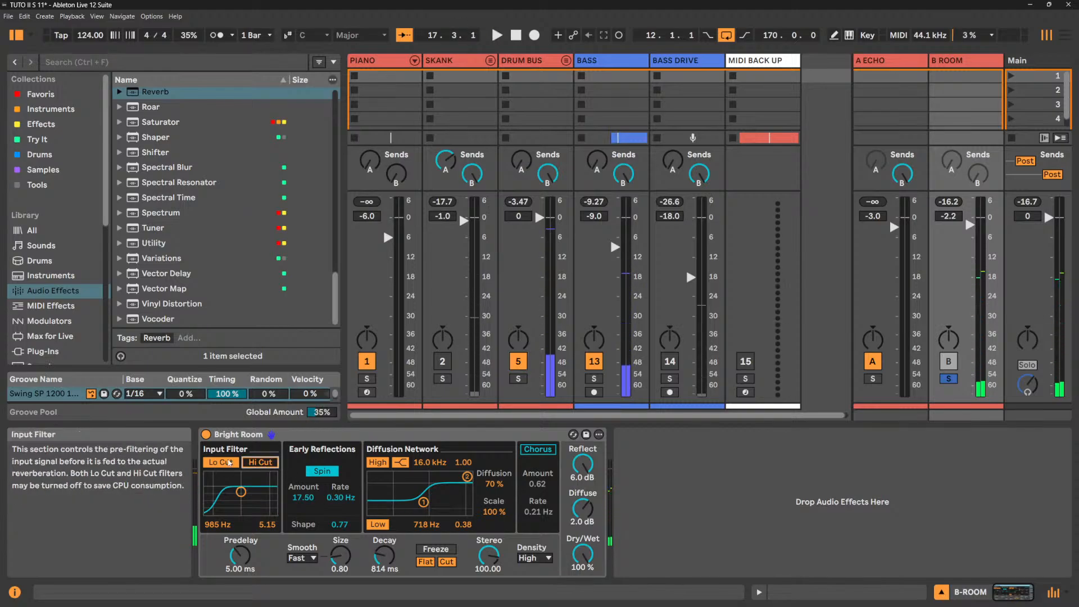
{"action": "left_click", "coordinate": [228, 462]}
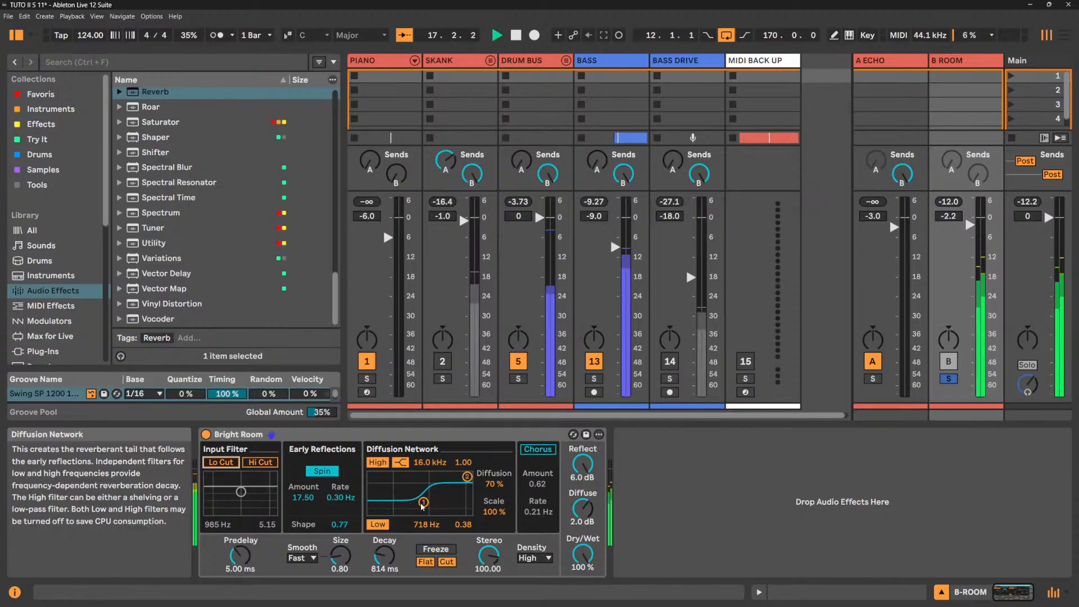
{"action": "left_click", "coordinate": [376, 526]}
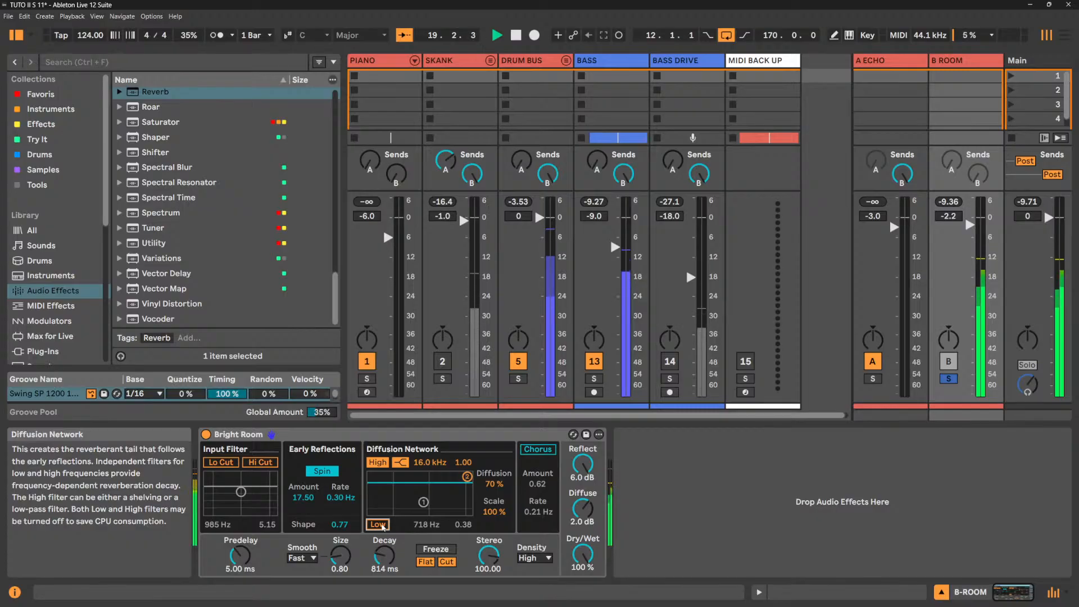
{"action": "left_click", "coordinate": [382, 525]}
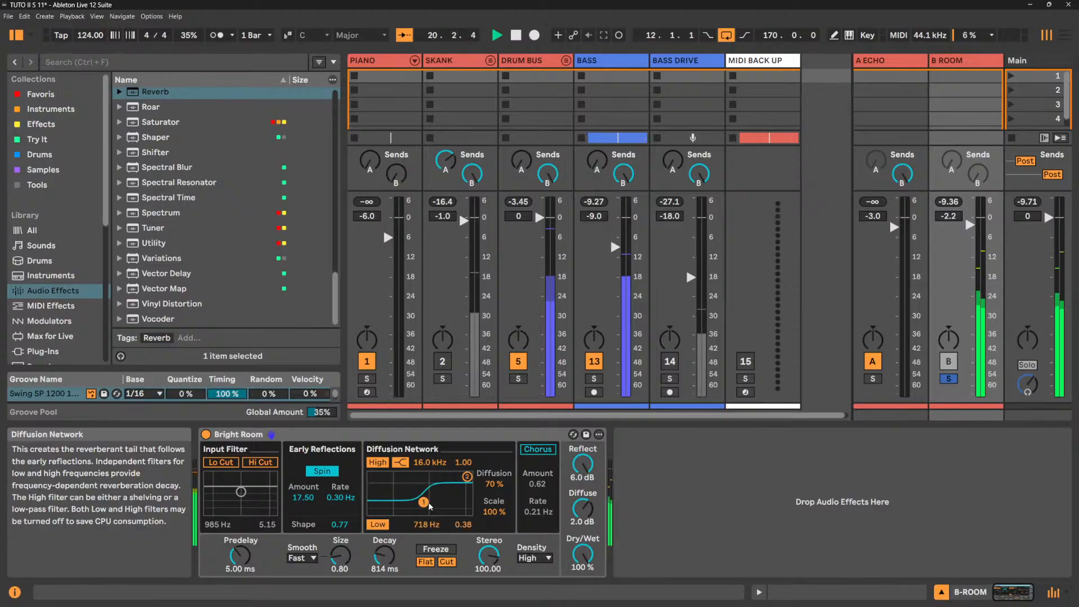
Shape the Diffusion Network with Low at 185 Hz and 0.37, High at 2.51 kHz and 0.60, Diffusion 60% and Scale 40%.
{"action": "left_click_drag", "start_coordinate": [423, 504], "coordinate": [494, 471]}
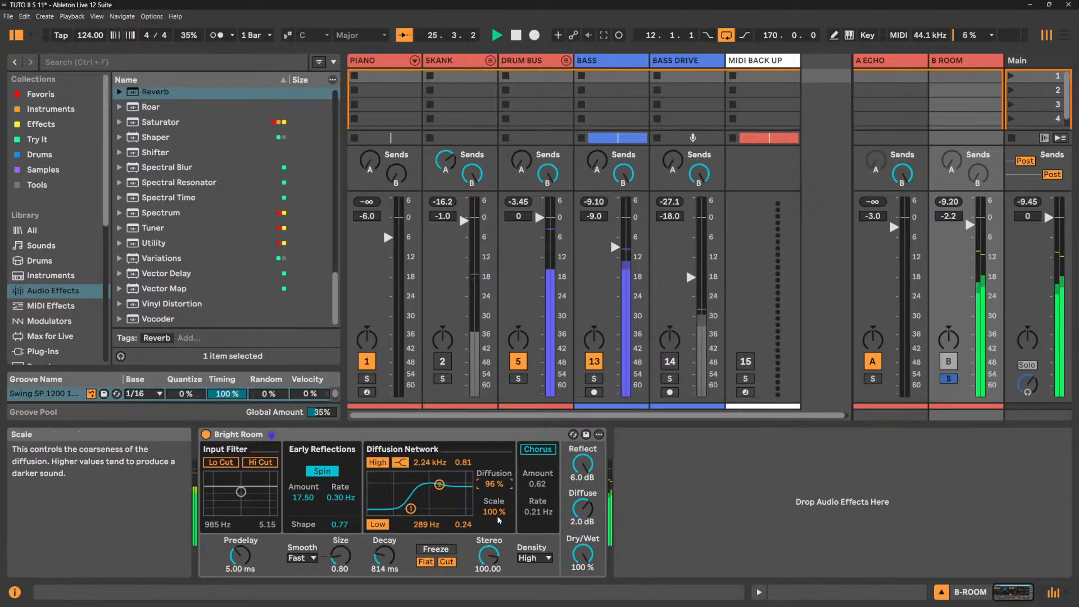
{"action": "mouse_move", "coordinate": [497, 515]}
{"action": "left_mouse_down"}
{"action": "mouse_move", "coordinate": [494, 499]}
{"action": "mouse_move", "coordinate": [496, 513]}
{"action": "left_mouse_up"}
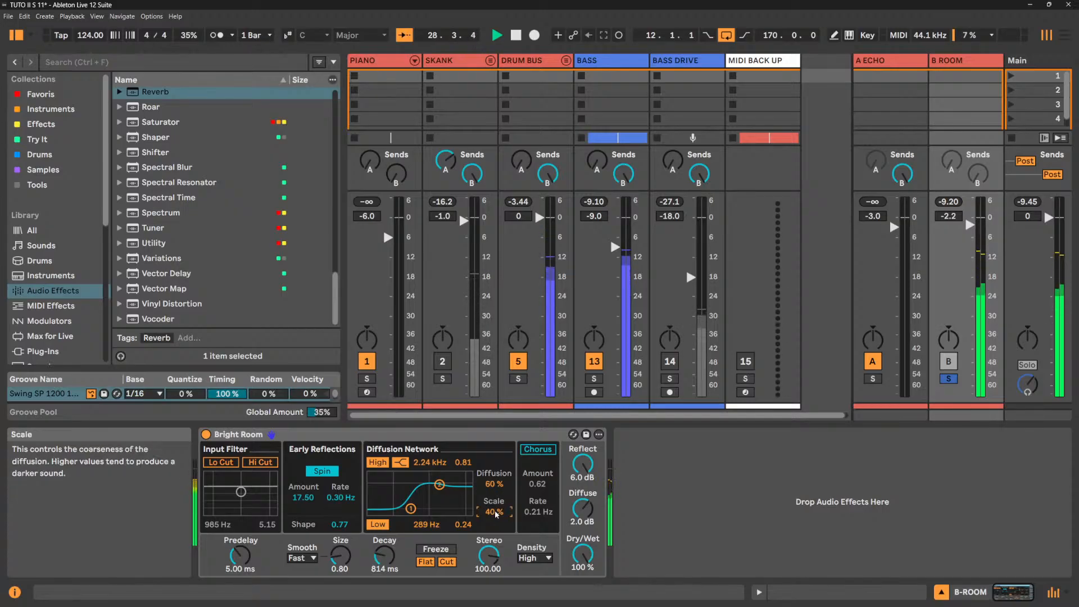
{"action": "left_click_drag", "start_coordinate": [412, 512], "coordinate": [441, 493]}
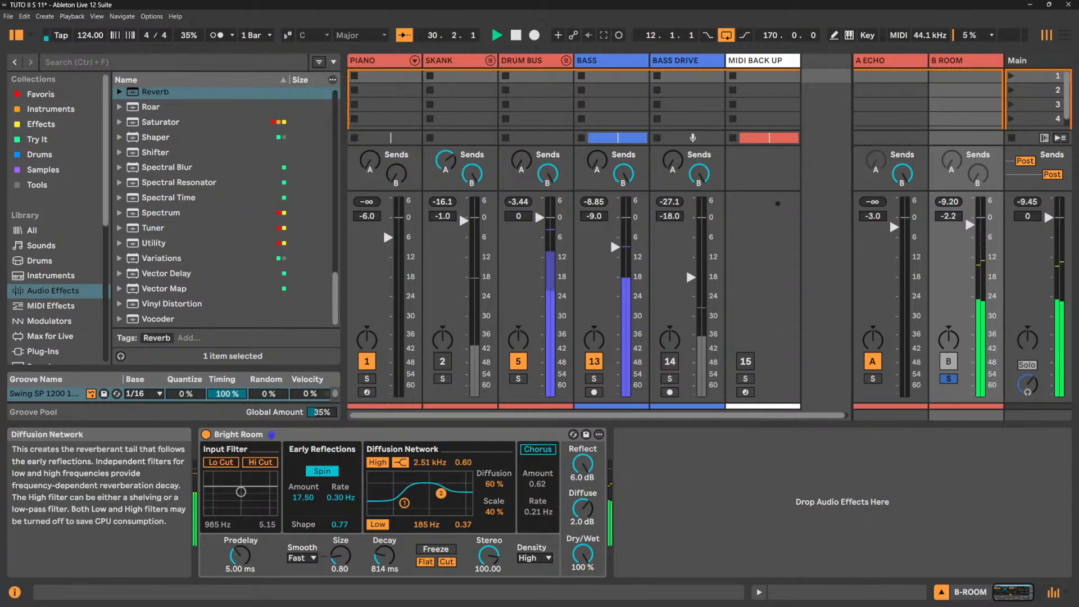
Compare the input filter on and off, and leave Lo Cut and Hi Cut enabled at 1.33 kHz with a width of 7.58.
{"action": "left_click", "coordinate": [220, 462]}
{"action": "left_click", "coordinate": [260, 462]}
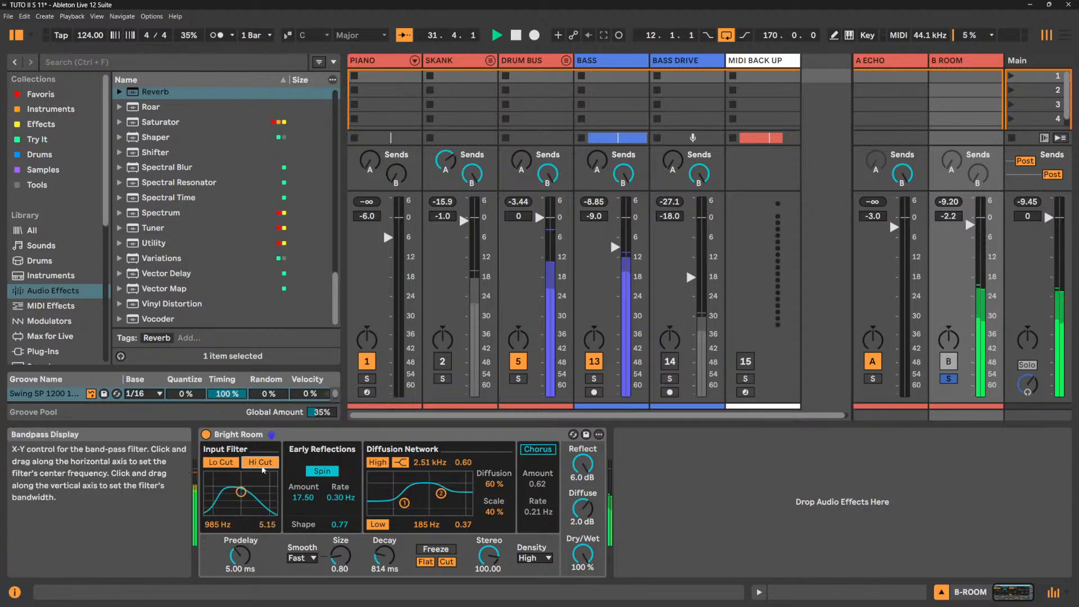
{"action": "left_click", "coordinate": [261, 462]}
{"action": "left_click", "coordinate": [225, 462]}
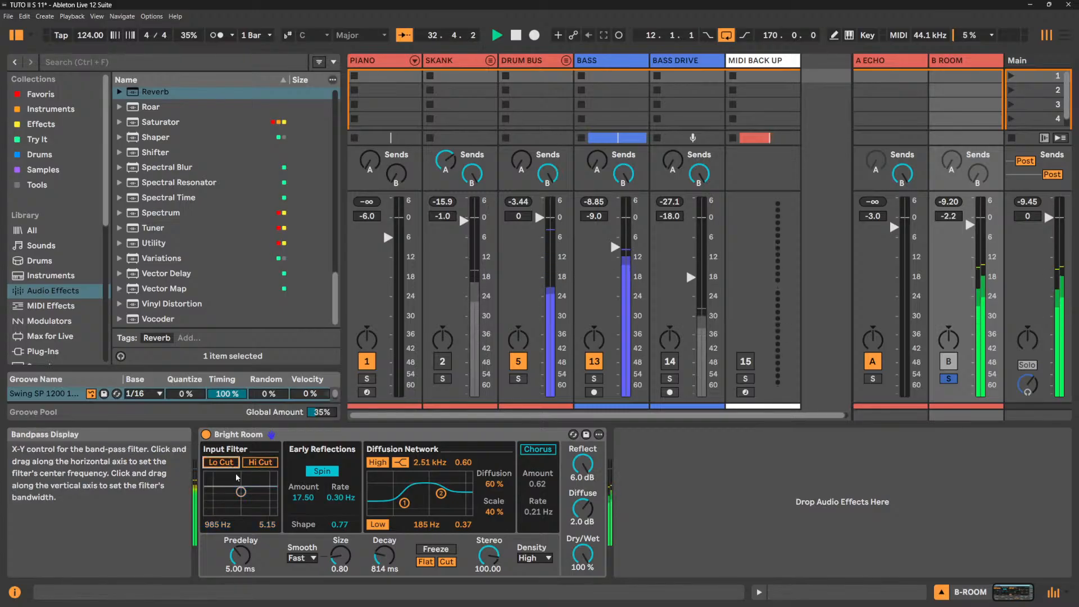
{"action": "left_click", "coordinate": [221, 462]}
{"action": "left_click_drag", "start_coordinate": [240, 492], "coordinate": [244, 481]}
{"action": "left_click", "coordinate": [260, 462]}
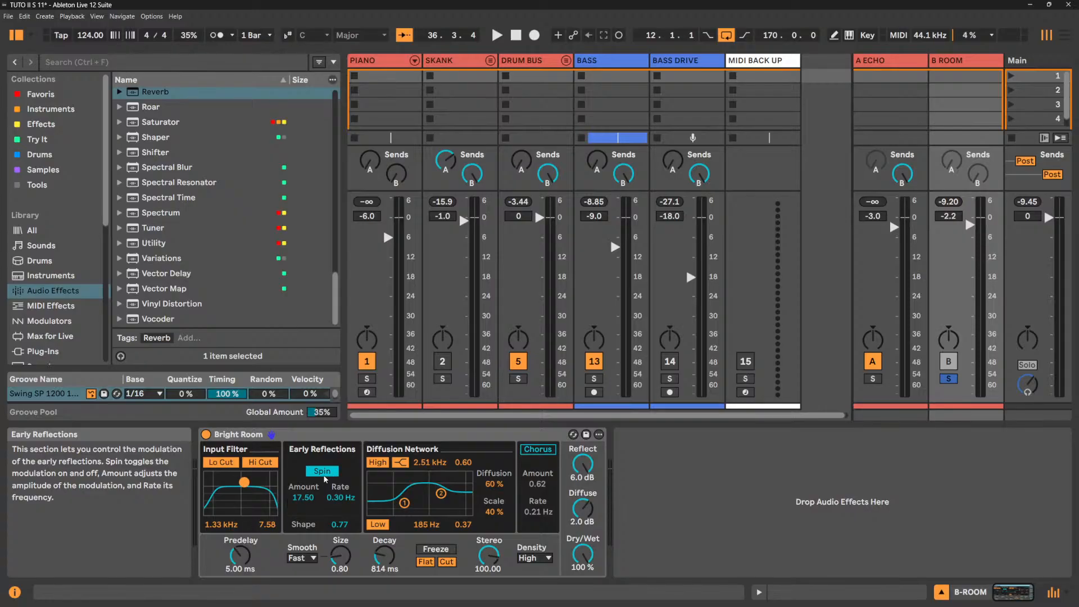
Audition the Chorus at Amount 3.41 and Rate 1.95 Hz, reduce it to 0.02 and 1.50 Hz, and switch it off.
{"action": "key", "text": "space"}
{"action": "left_click", "coordinate": [539, 449]}
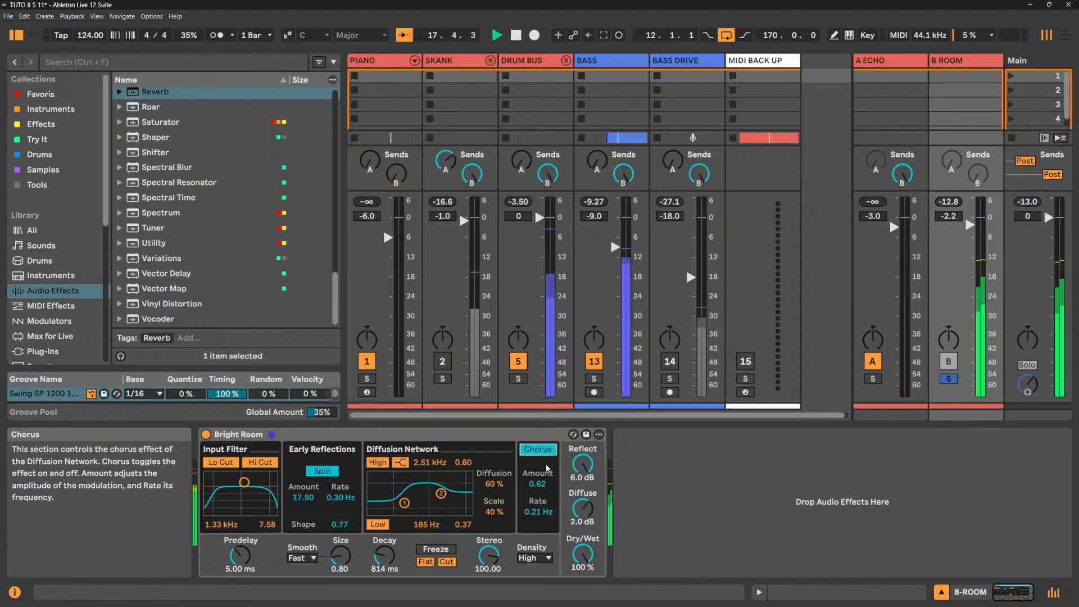
{"action": "left_click_drag", "start_coordinate": [537, 483], "coordinate": [538, 449]}
{"action": "left_click_drag", "start_coordinate": [538, 512], "coordinate": [538, 438]}
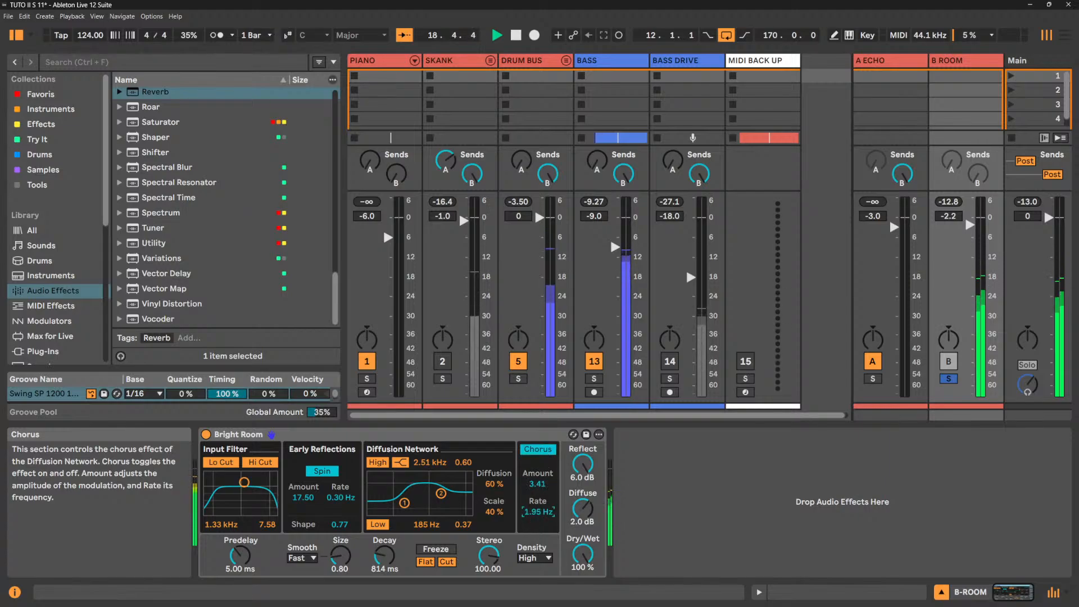
{"action": "left_click_drag", "start_coordinate": [538, 512], "coordinate": [537, 548]}
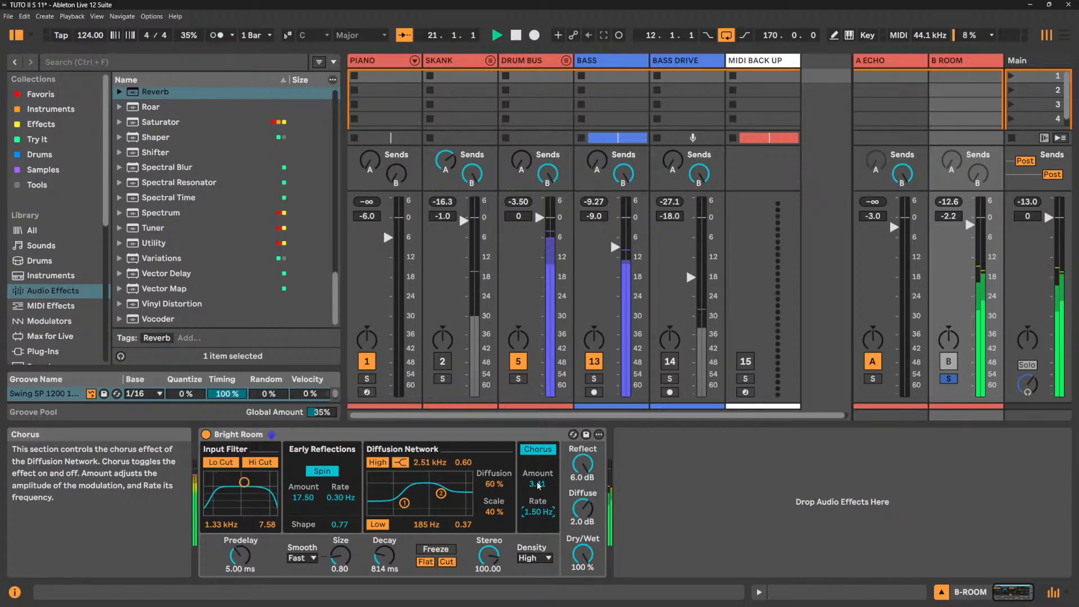
{"action": "left_click_drag", "start_coordinate": [538, 486], "coordinate": [538, 523]}
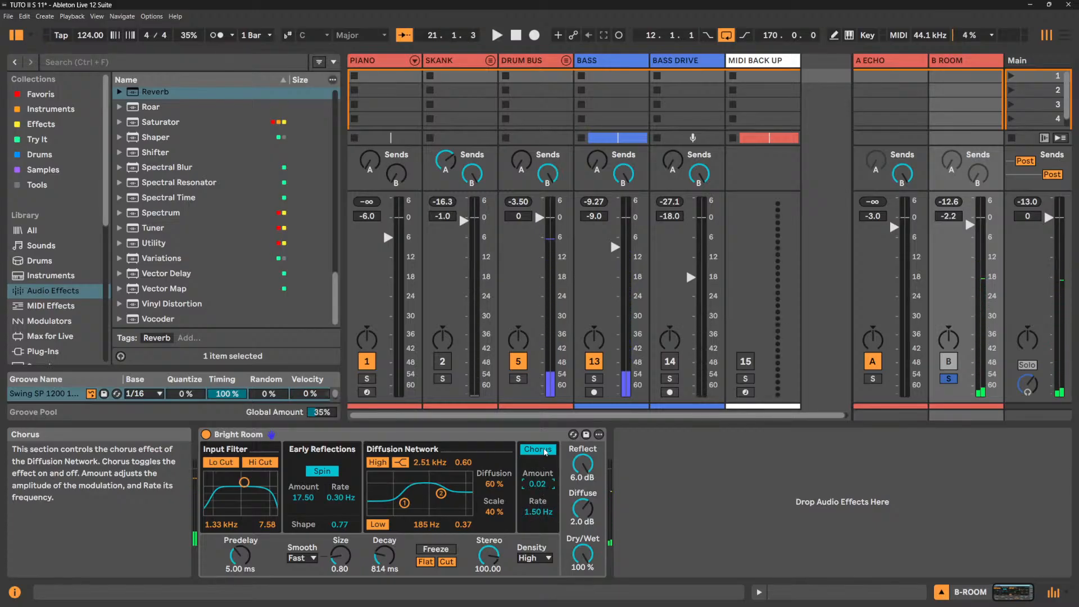
{"action": "left_click", "coordinate": [543, 449]}
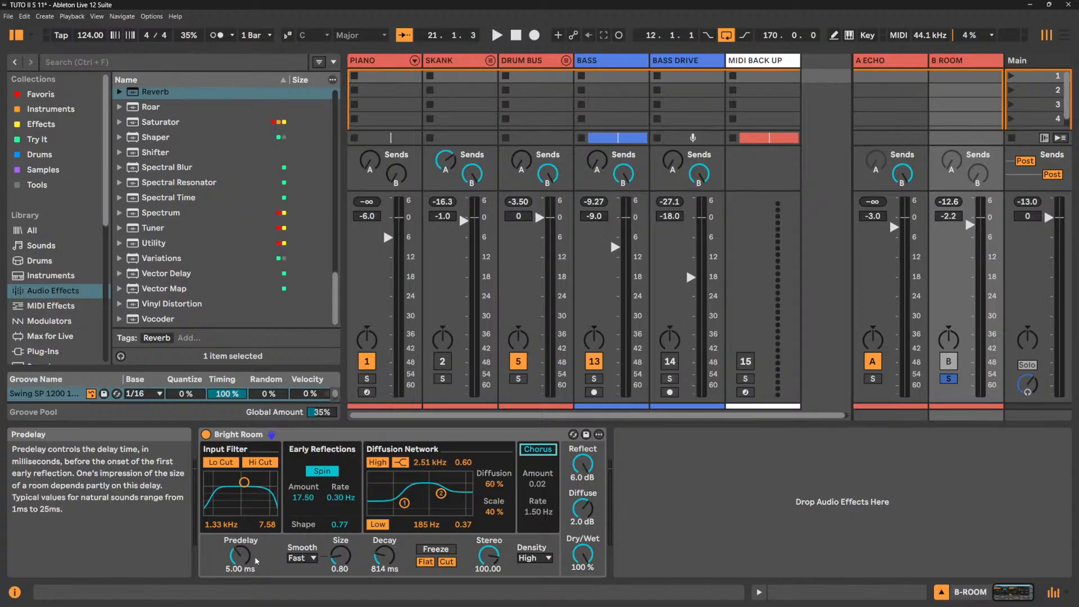
Set the Predelay to 2.50 ms and audition reverb Sizes of 48.74 and 270.95 before returning the Size to 0.80.
{"action": "left_click_drag", "start_coordinate": [244, 560], "coordinate": [244, 494]}
{"action": "double_click", "coordinate": [243, 564]}
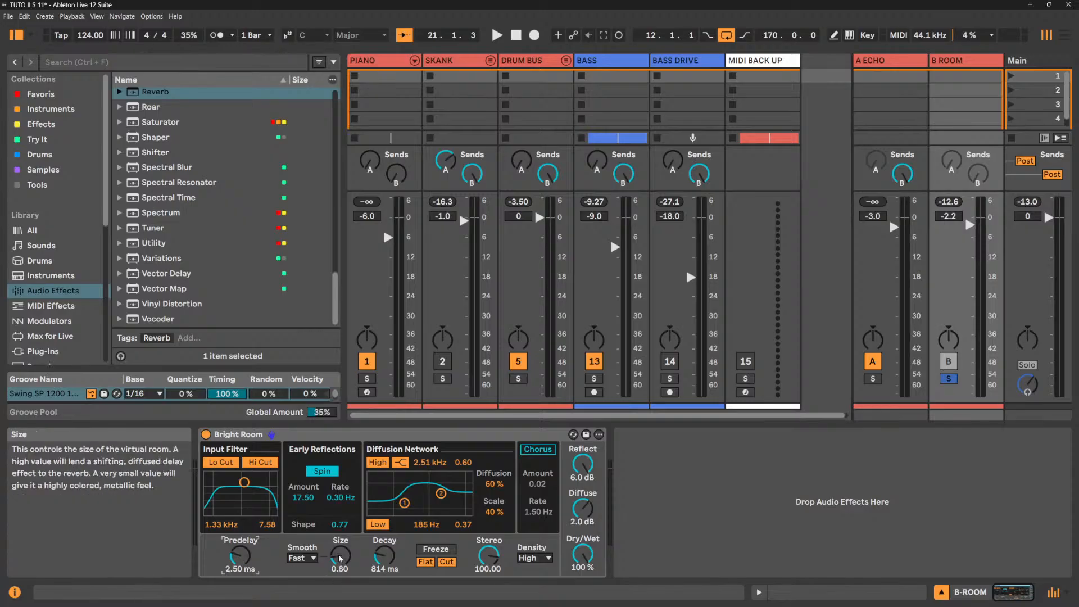
{"action": "key", "text": "space"}
{"action": "mouse_move", "coordinate": [340, 559]}
{"action": "left_mouse_down"}
{"action": "mouse_move", "coordinate": [340, 528]}
{"action": "mouse_move", "coordinate": [342, 563]}
{"action": "left_mouse_up"}
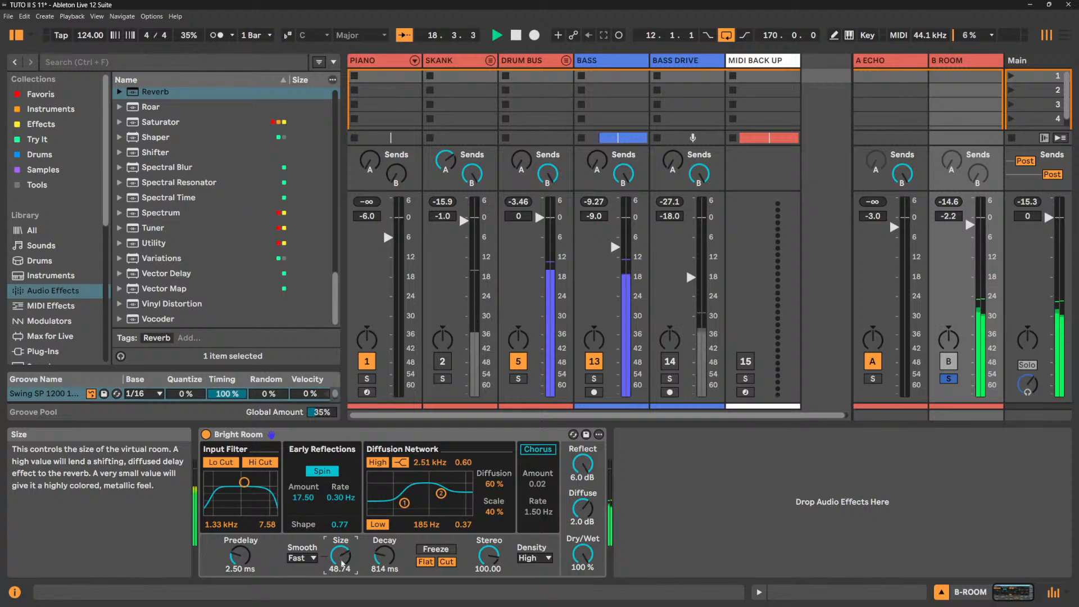
{"action": "scroll", "coordinate": [340, 556], "scroll_direction": "up", "scroll_amount": 10}
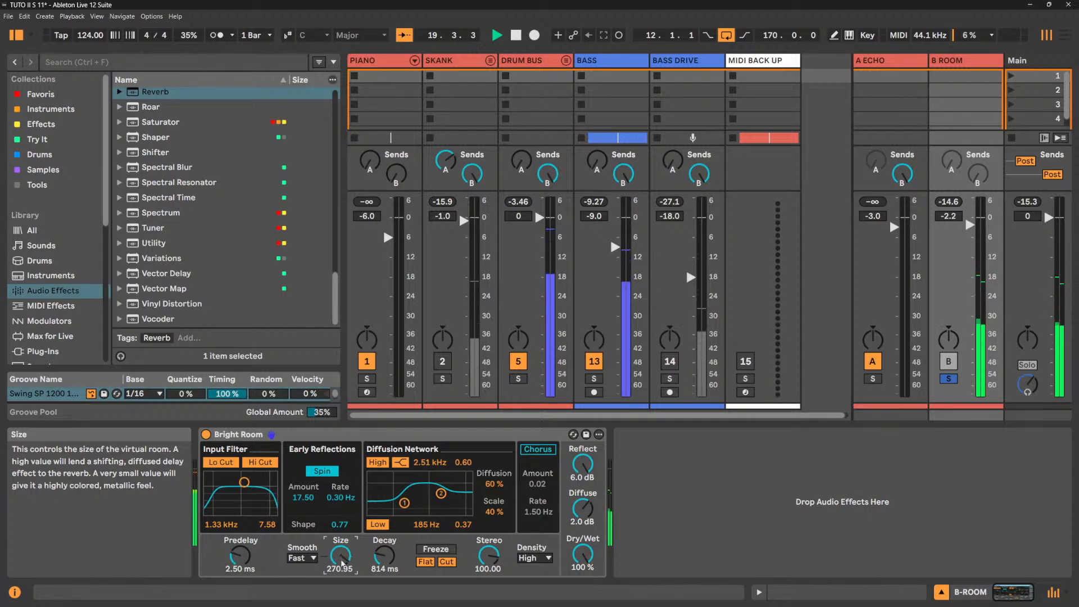
{"action": "scroll", "coordinate": [341, 557], "scroll_direction": "down", "scroll_amount": 15}
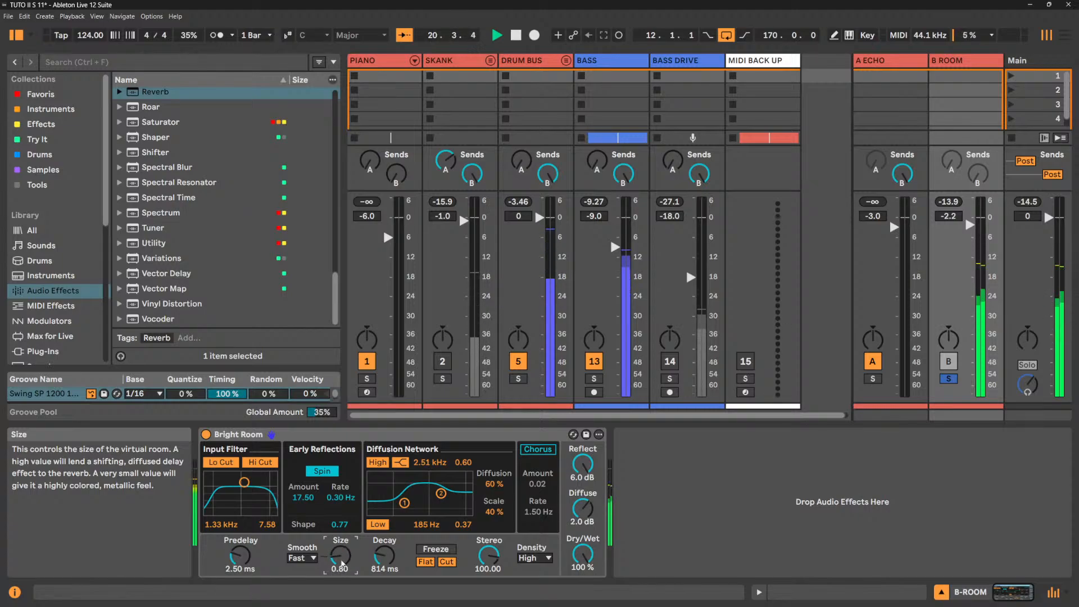
{"action": "key", "text": "space"}
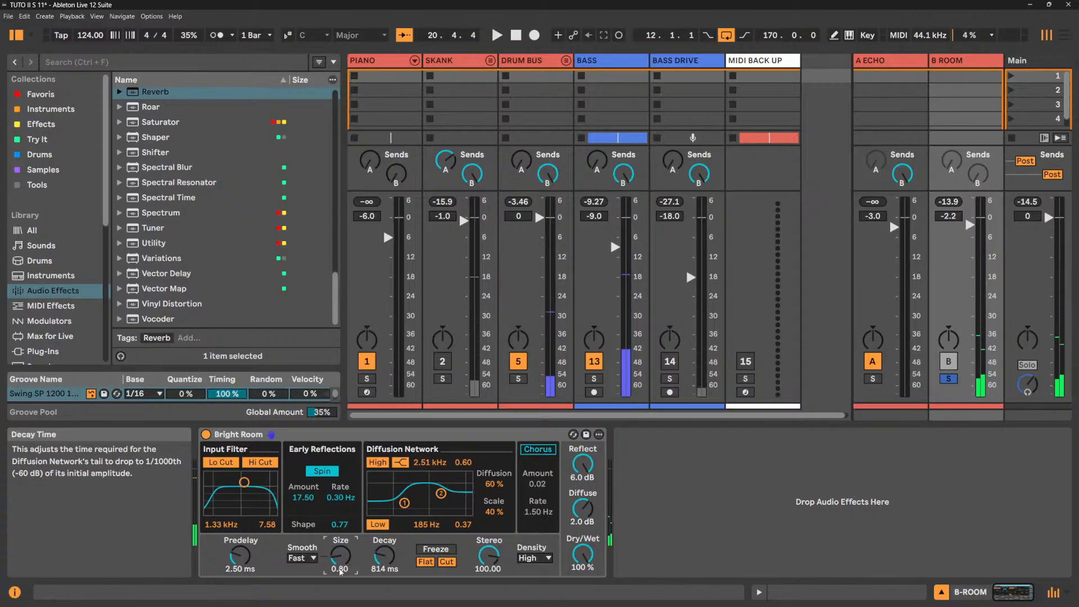
Audition the reverb with a Size of 1.90 and check the Smooth options, keeping Fast.
{"action": "scroll", "coordinate": [340, 556], "scroll_direction": "up", "scroll_amount": 2}
{"action": "key", "text": "space"}
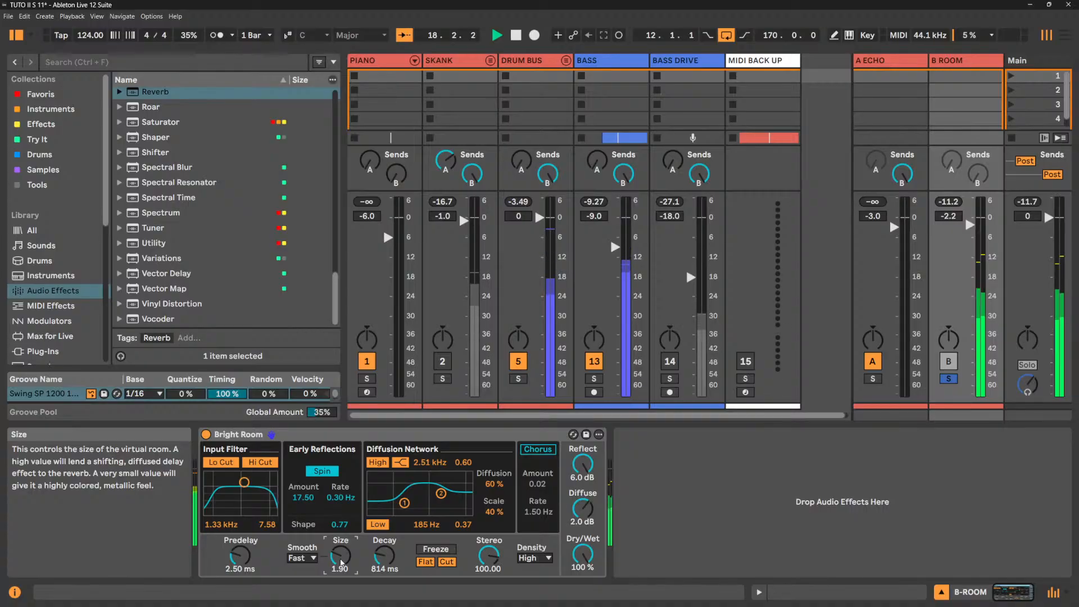
{"action": "key", "text": "space"}
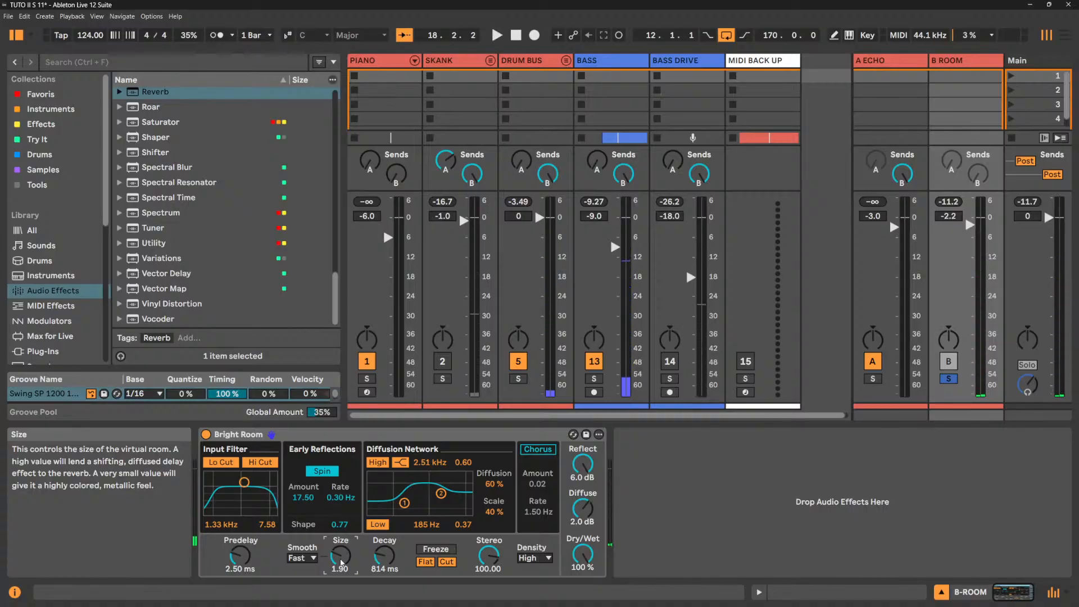
{"action": "key", "text": "space"}
{"action": "left_click", "coordinate": [298, 558]}
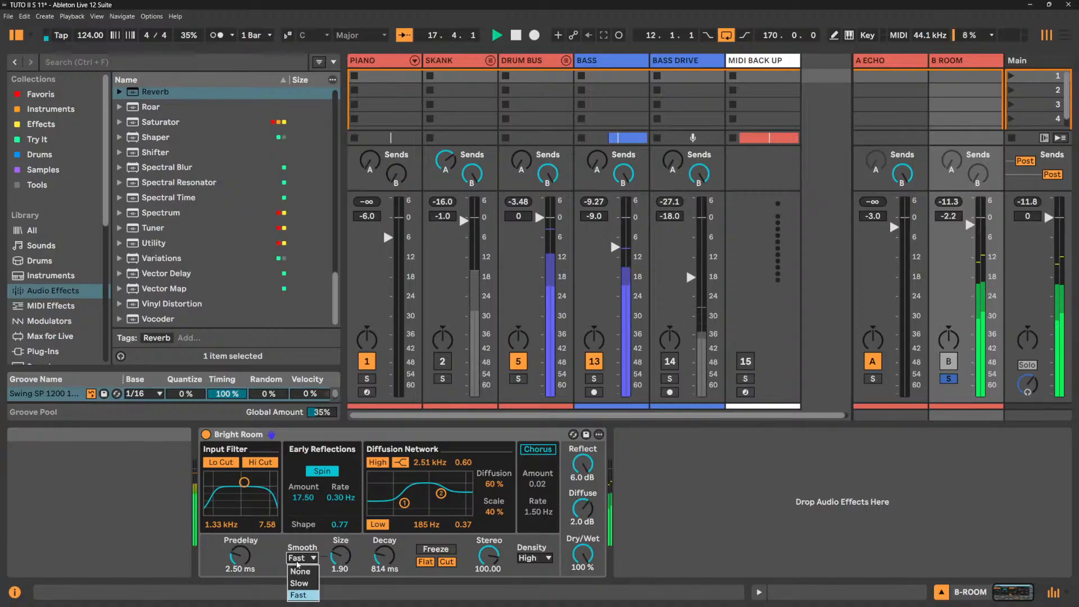
{"action": "left_click", "coordinate": [298, 559]}
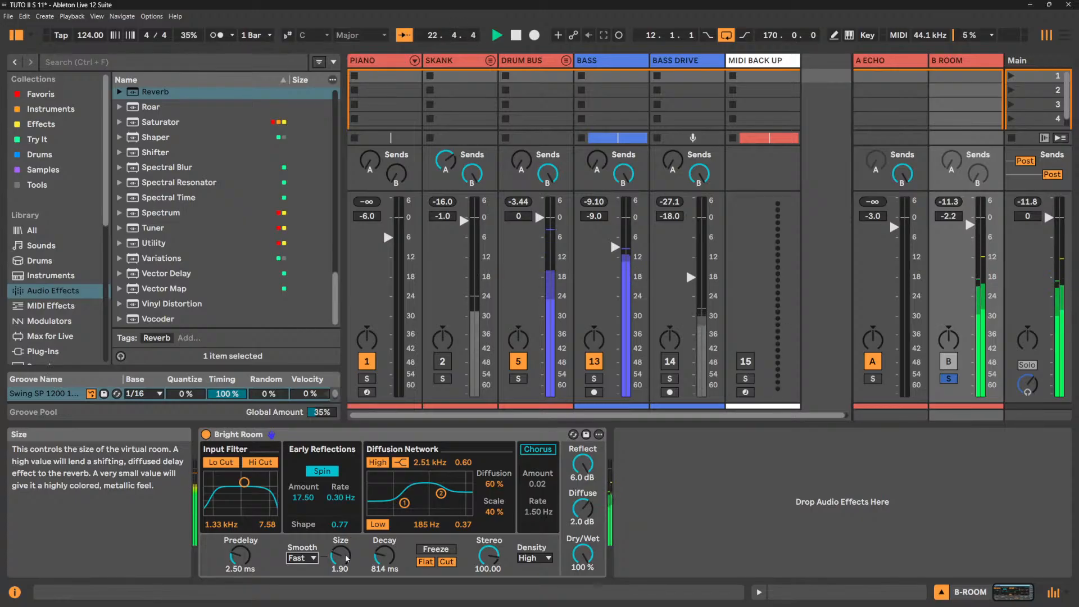
Audition reverb Sizes of 0.34, 3.72 and 1.58, and settle on 2.01.
{"action": "left_click_drag", "start_coordinate": [347, 558], "coordinate": [347, 584]}
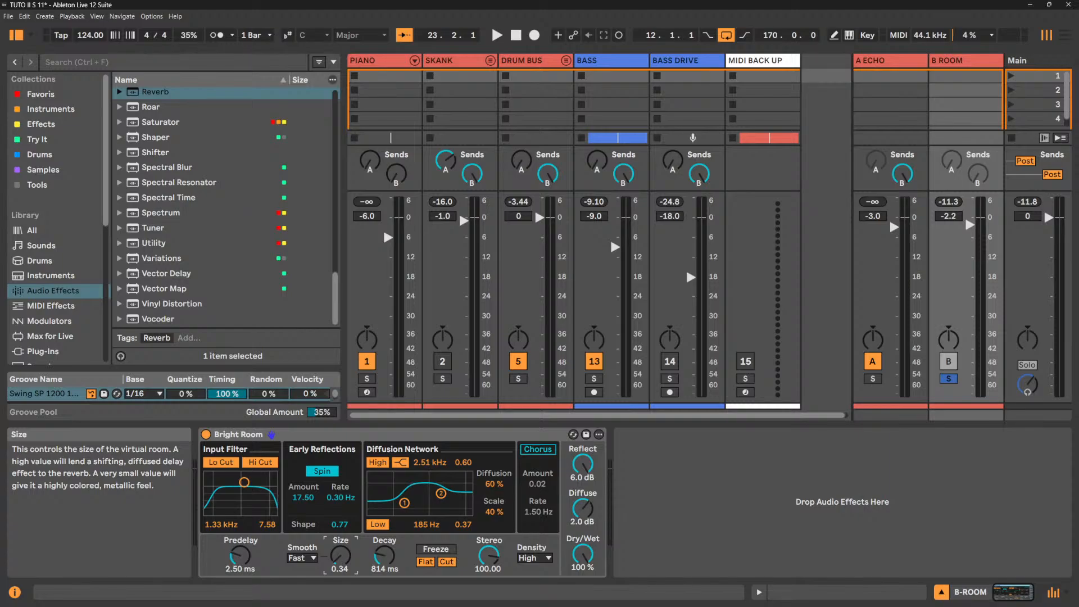
{"action": "left_click_drag", "start_coordinate": [340, 556], "coordinate": [340, 506]}
{"action": "key", "text": "space"}
{"action": "left_click_drag", "start_coordinate": [339, 564], "coordinate": [339, 604]}
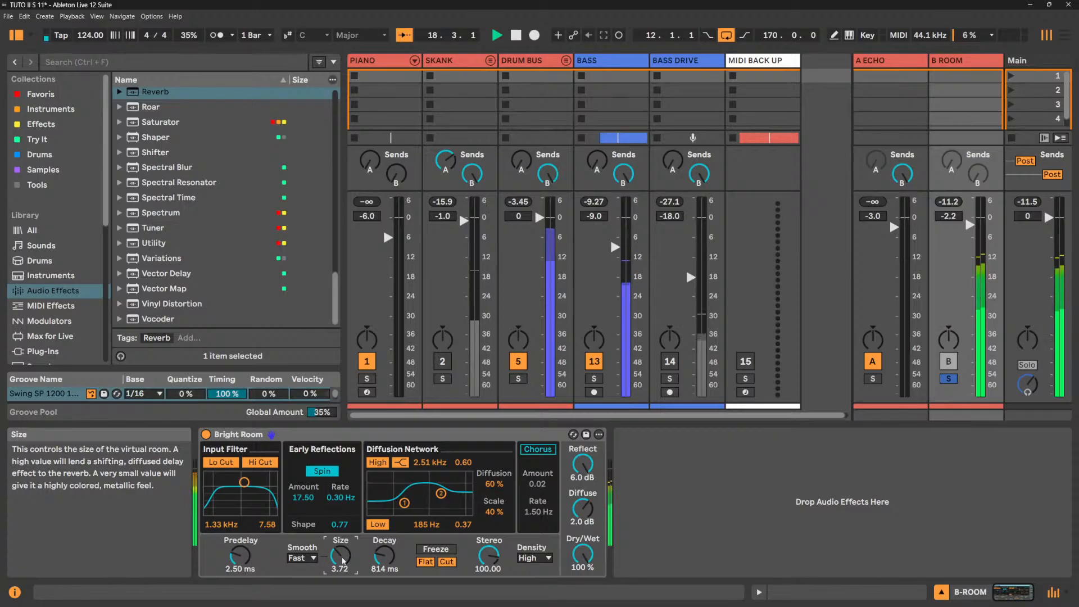
{"action": "scroll", "coordinate": [343, 561], "scroll_direction": "up", "scroll_amount": 2}
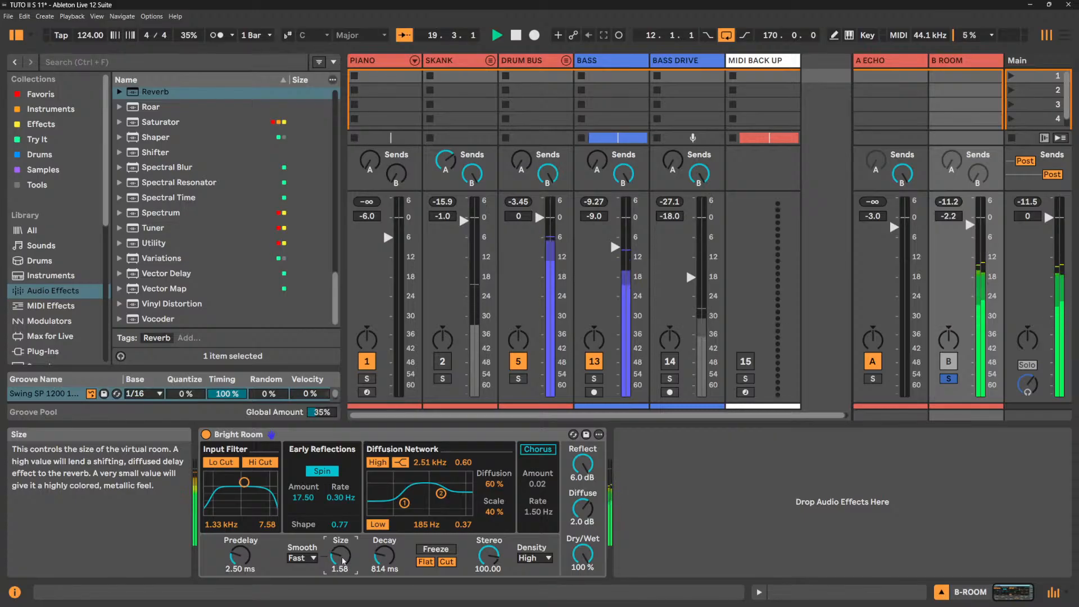
{"action": "key", "text": "space"}
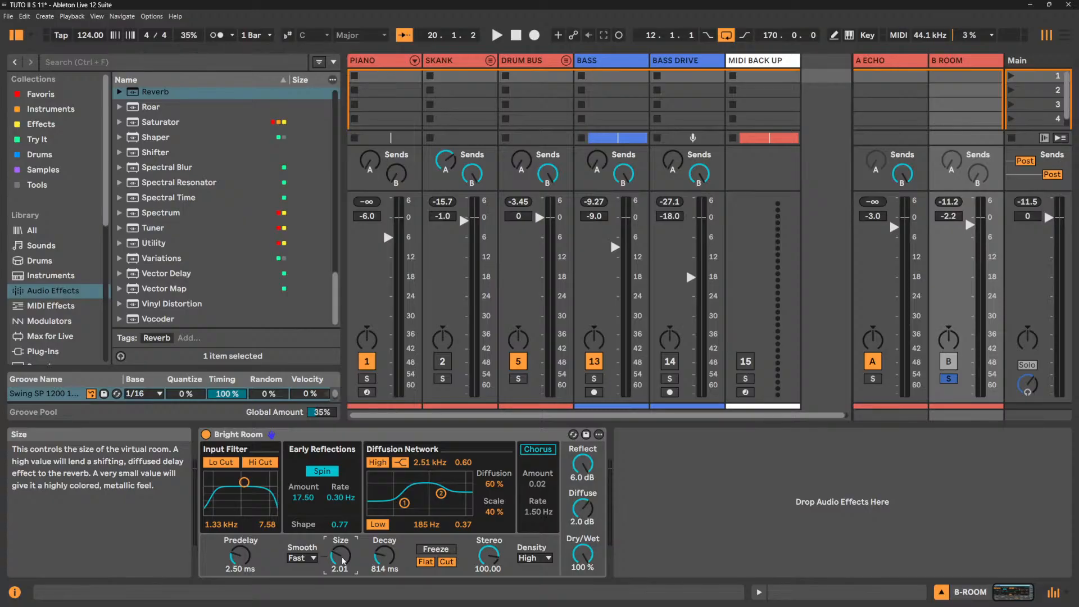
Audition a Decay of 9.81 s with the reverb Size at 199.46, 13.46 and 2.91.
{"action": "key", "text": "space"}
{"action": "left_click_drag", "start_coordinate": [384, 557], "coordinate": [343, 534]}
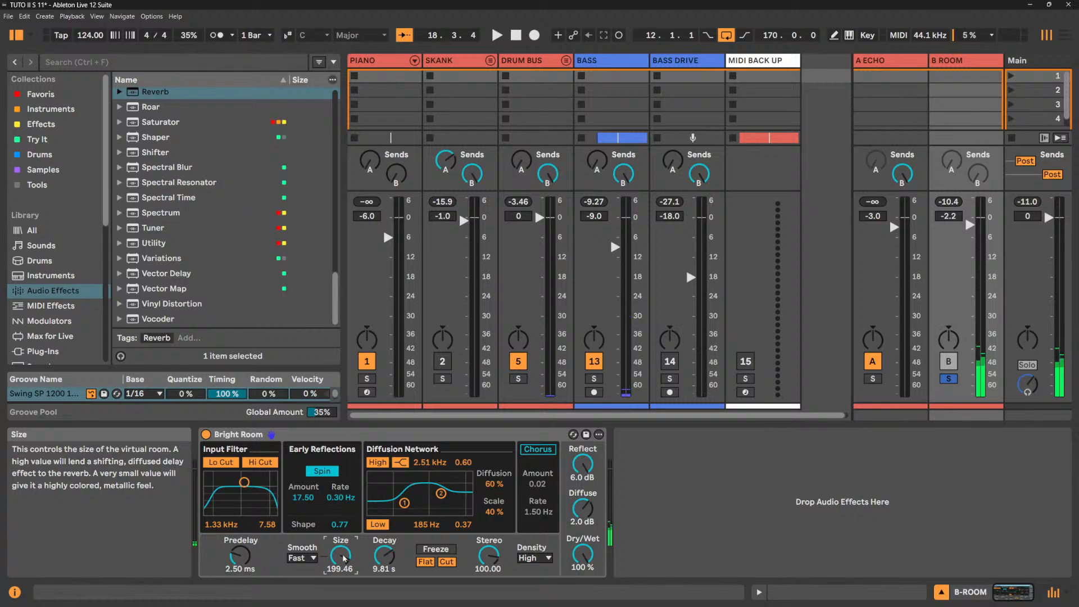
{"action": "key", "text": "space"}
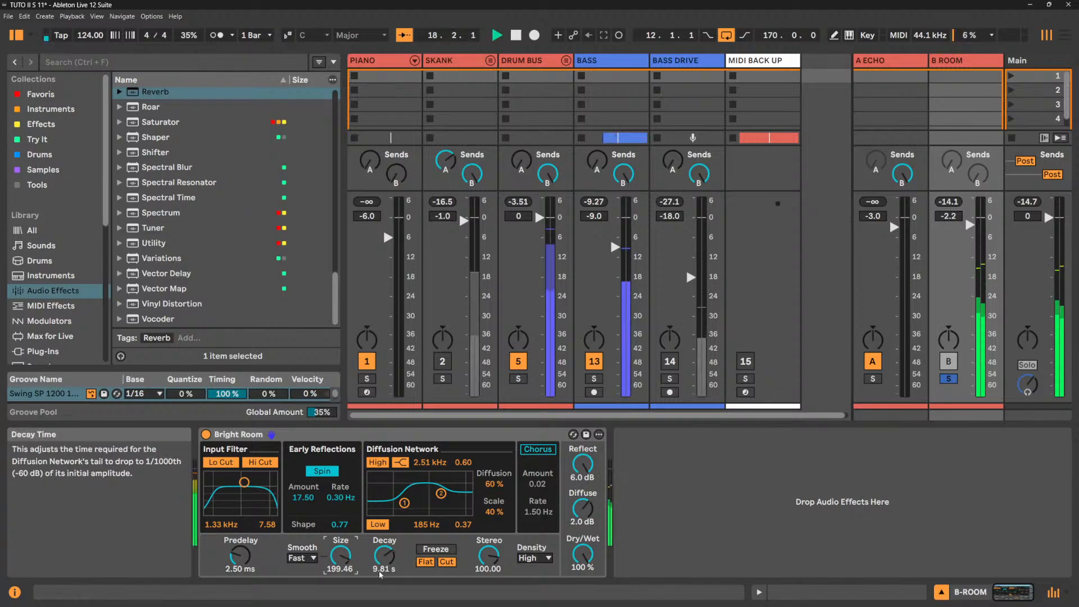
{"action": "key", "text": "space"}
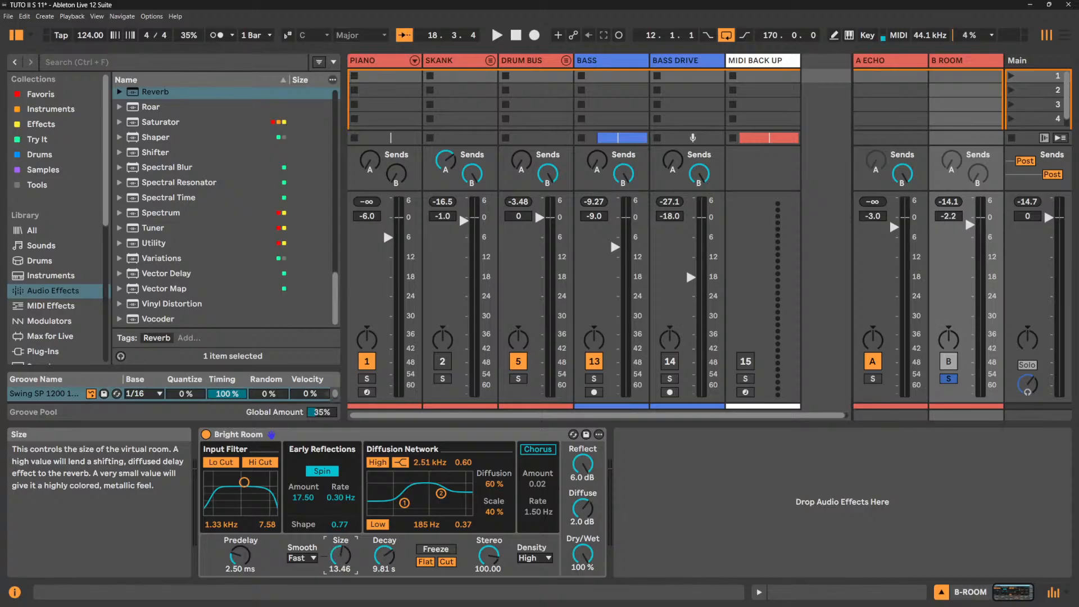
{"action": "key", "text": "space"}
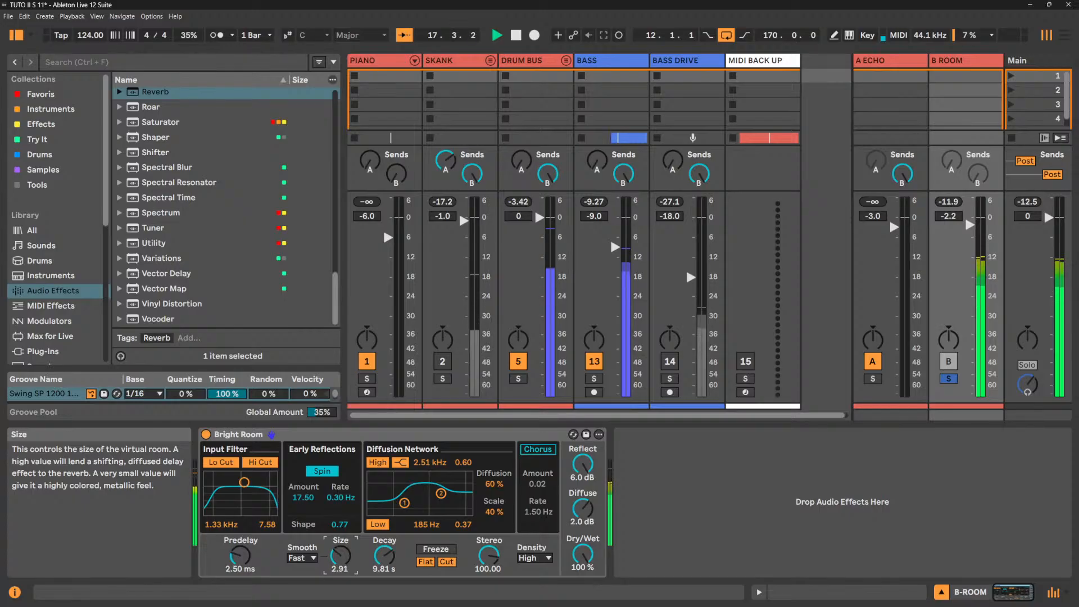
Set the reverb Size to 2.74 and Decay to 17.7 s, and enable Freeze during playback.
{"action": "left_click_drag", "start_coordinate": [340, 556], "coordinate": [389, 556]}
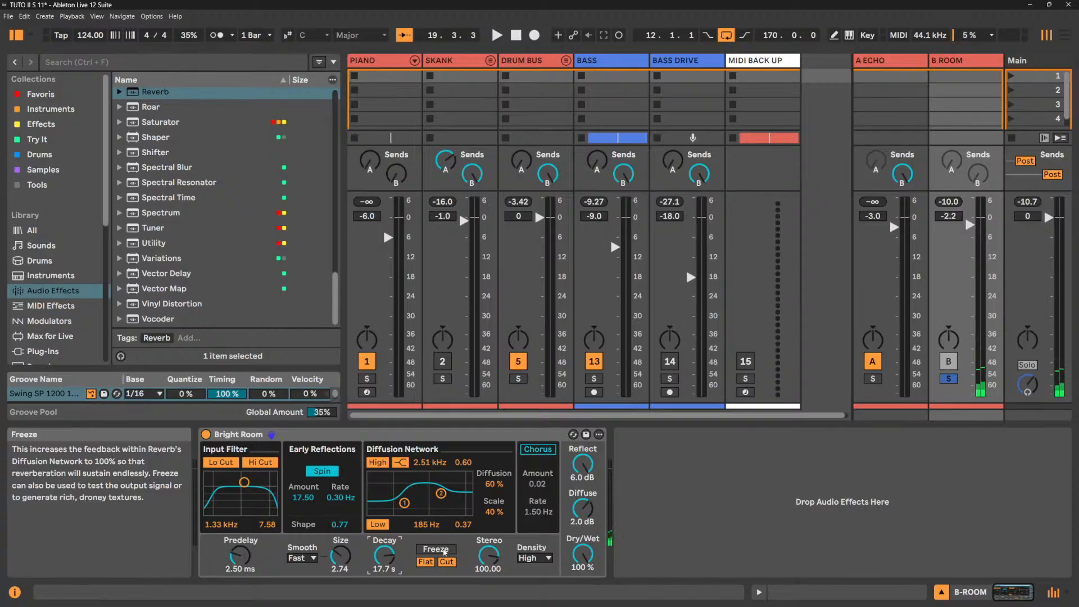
{"action": "key", "text": "space"}
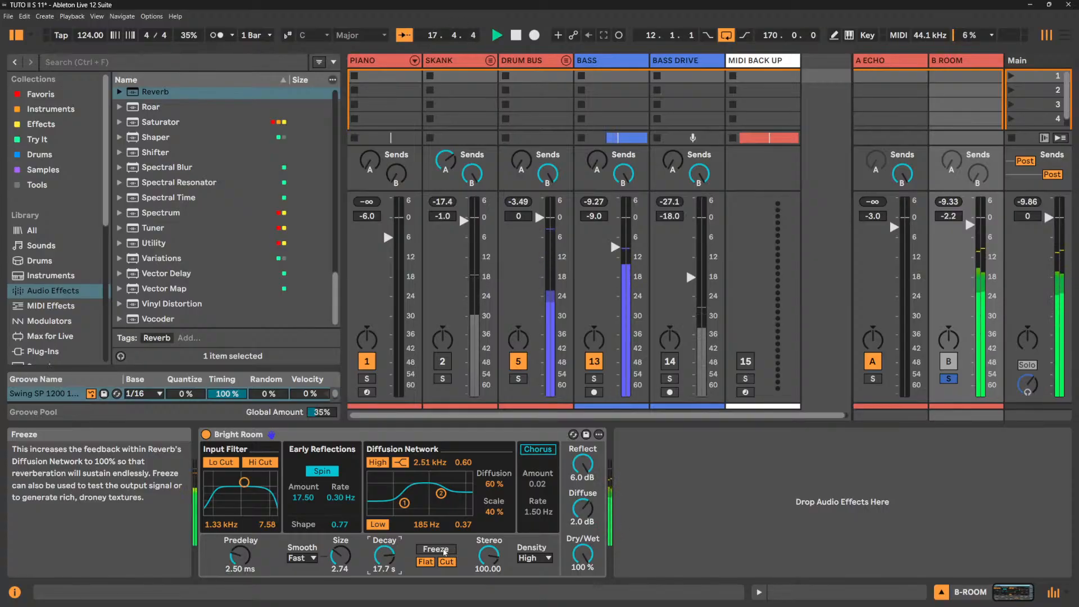
{"action": "left_click", "coordinate": [444, 549]}
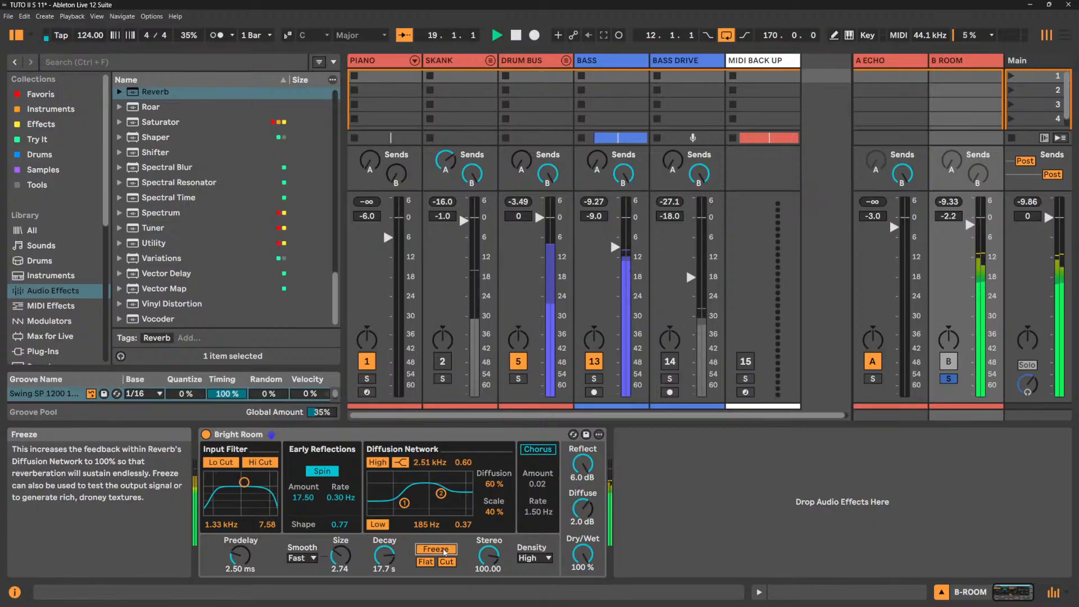
Audition the reverb with Freeze off and on, leave it enabled during playback, and lower the B ROOM return's volume to -7.3 dB.
{"action": "left_click", "coordinate": [444, 550]}
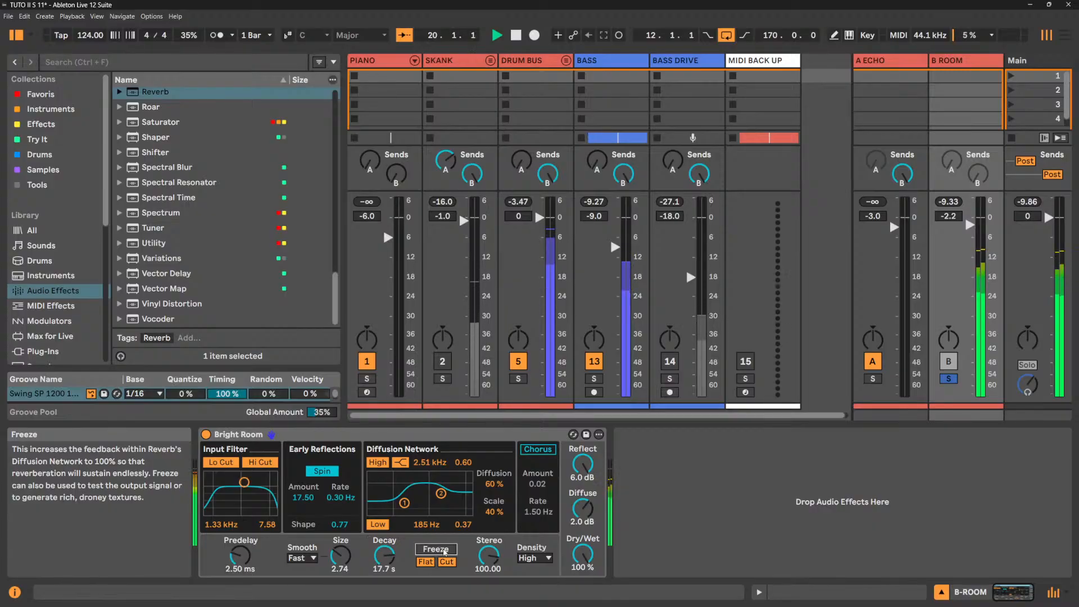
{"action": "left_click", "coordinate": [444, 550]}
{"action": "left_click", "coordinate": [445, 550]}
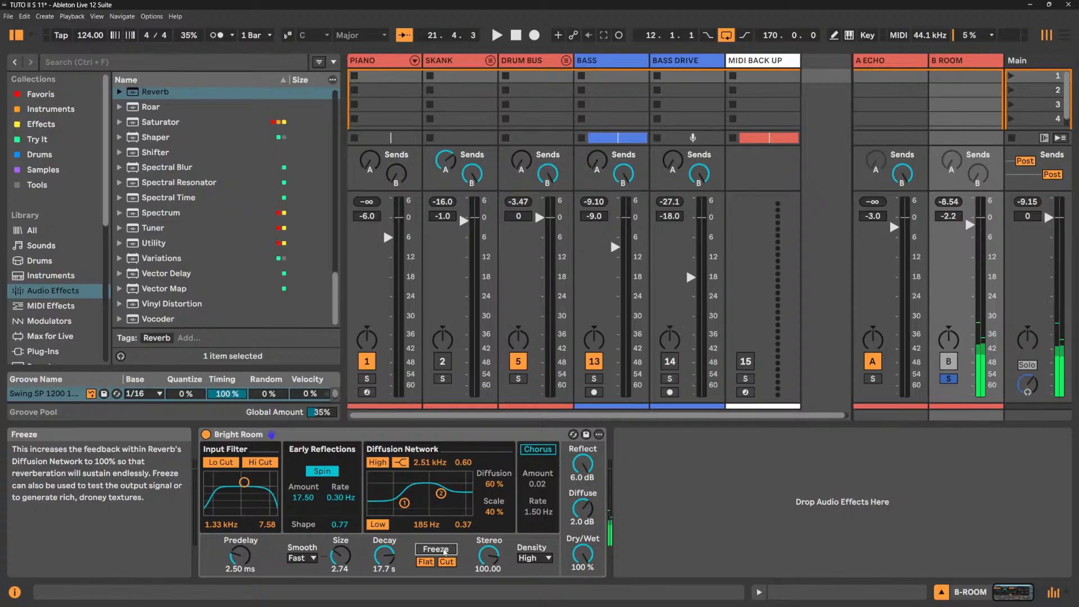
{"action": "key", "text": "space"}
{"action": "left_click", "coordinate": [444, 553]}
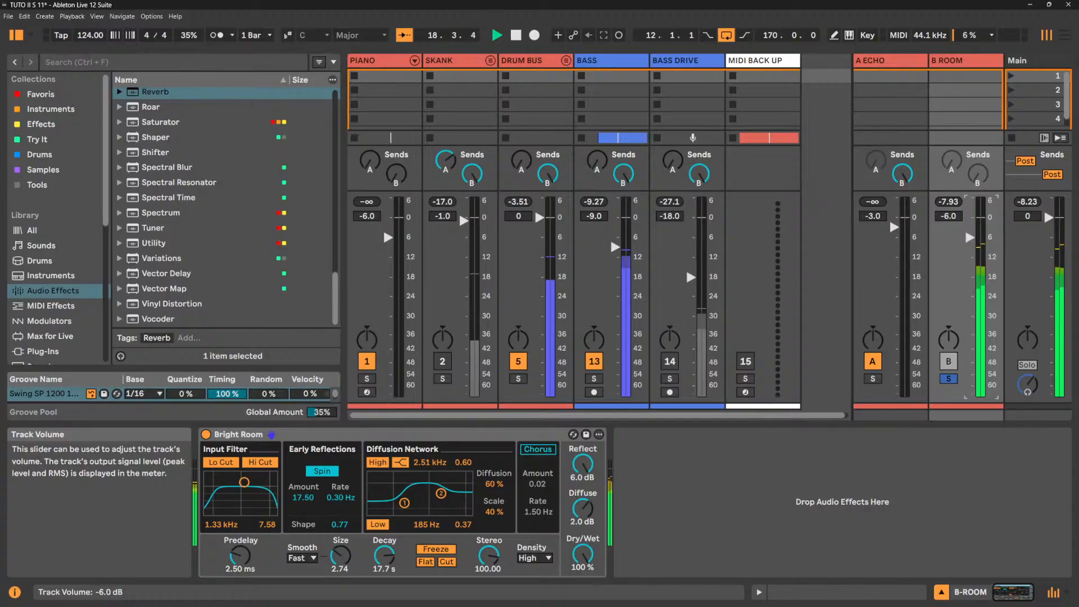
{"action": "left_click_drag", "start_coordinate": [969, 225], "coordinate": [969, 241]}
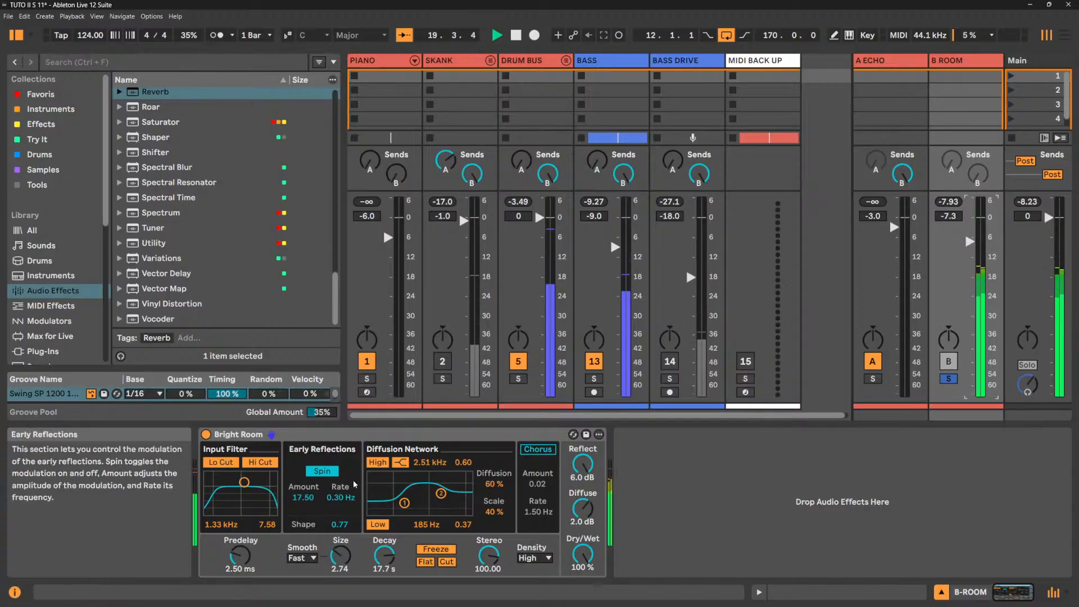
Disable Freeze and set the diffusion network's high filter to 5.50 kHz at 0.71 and its low filter to 140 Hz at 0.77.
{"action": "left_click_drag", "start_coordinate": [404, 503], "coordinate": [443, 498]}
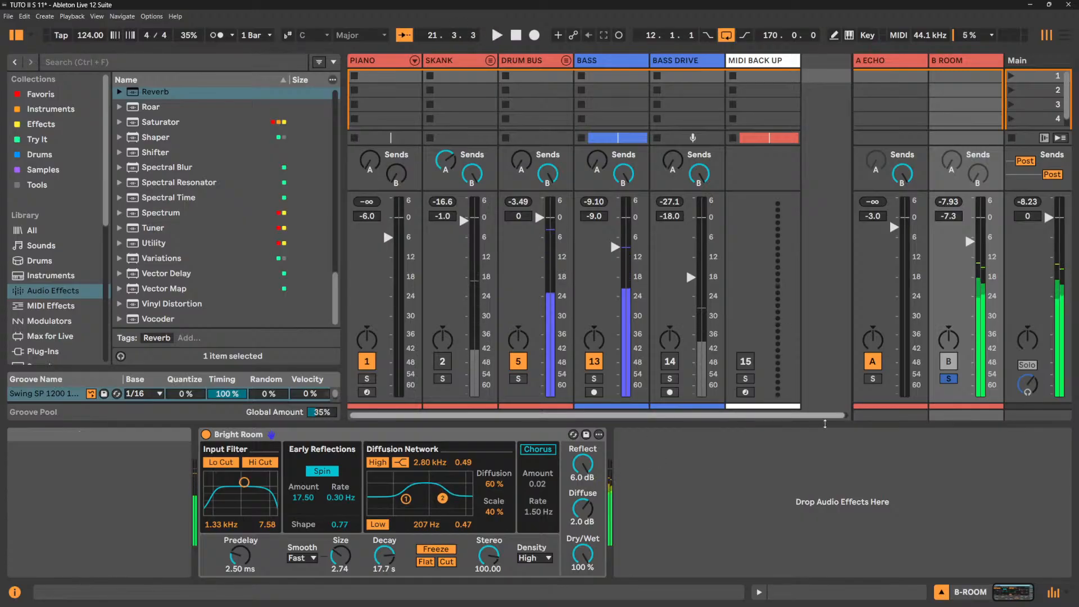
{"action": "left_click", "coordinate": [436, 549]}
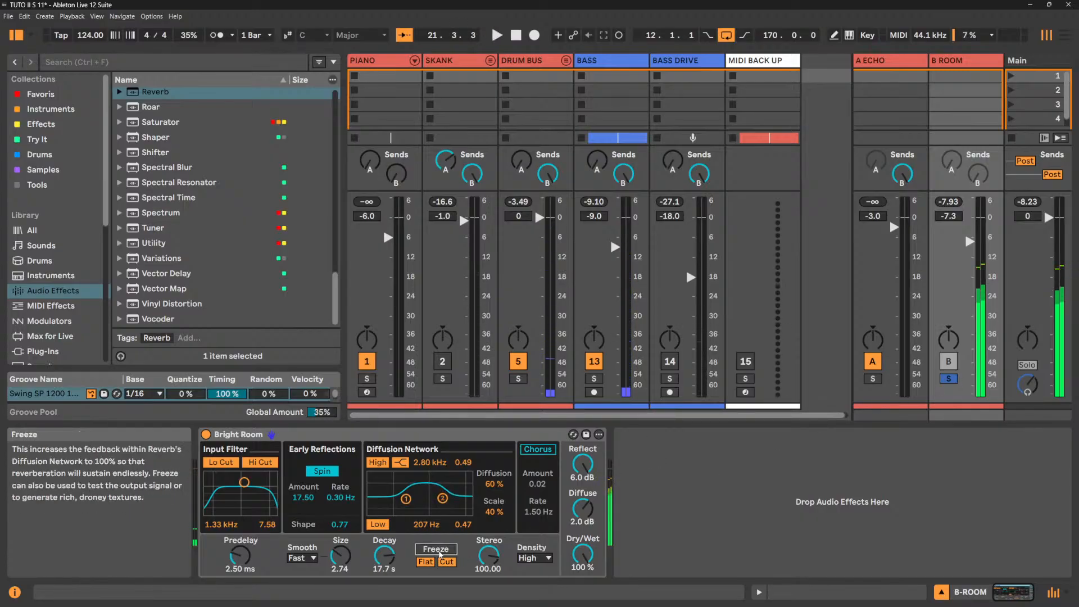
{"action": "left_click_drag", "start_coordinate": [406, 498], "coordinate": [452, 487]}
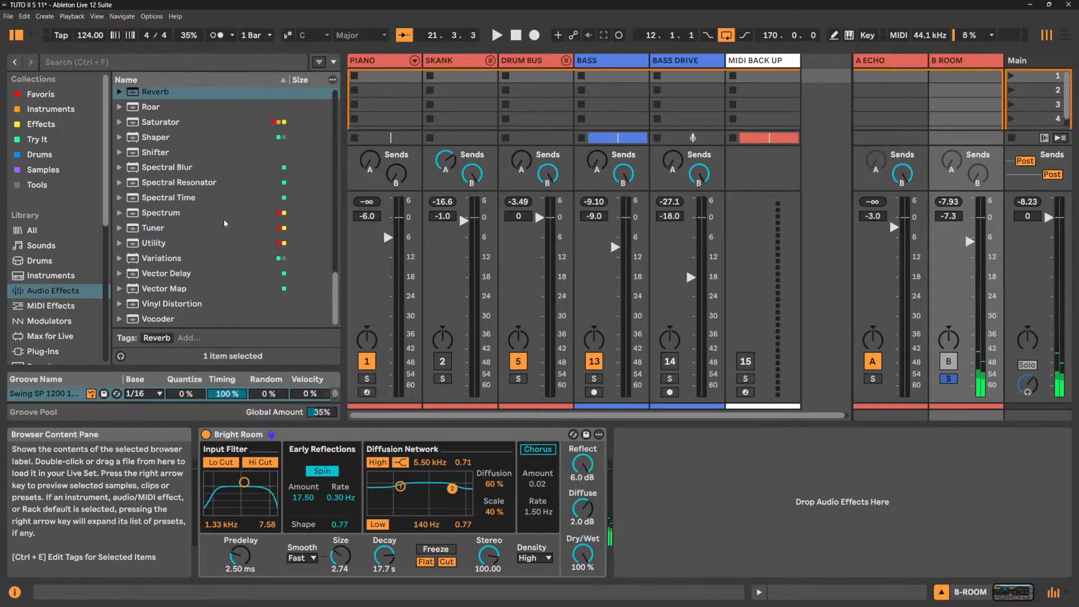
Add an EQ Eight from the audio effects after the reverb on the B ROOM return.
{"action": "scroll", "coordinate": [224, 223], "scroll_direction": "up", "scroll_amount": 8}
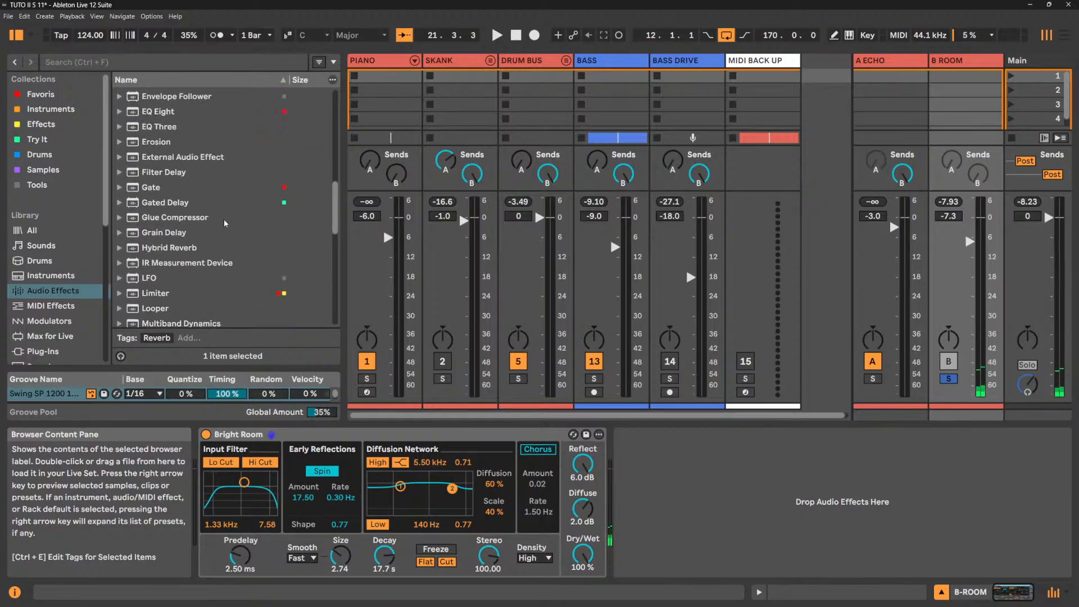
{"action": "scroll", "coordinate": [224, 224], "scroll_direction": "up", "scroll_amount": 2}
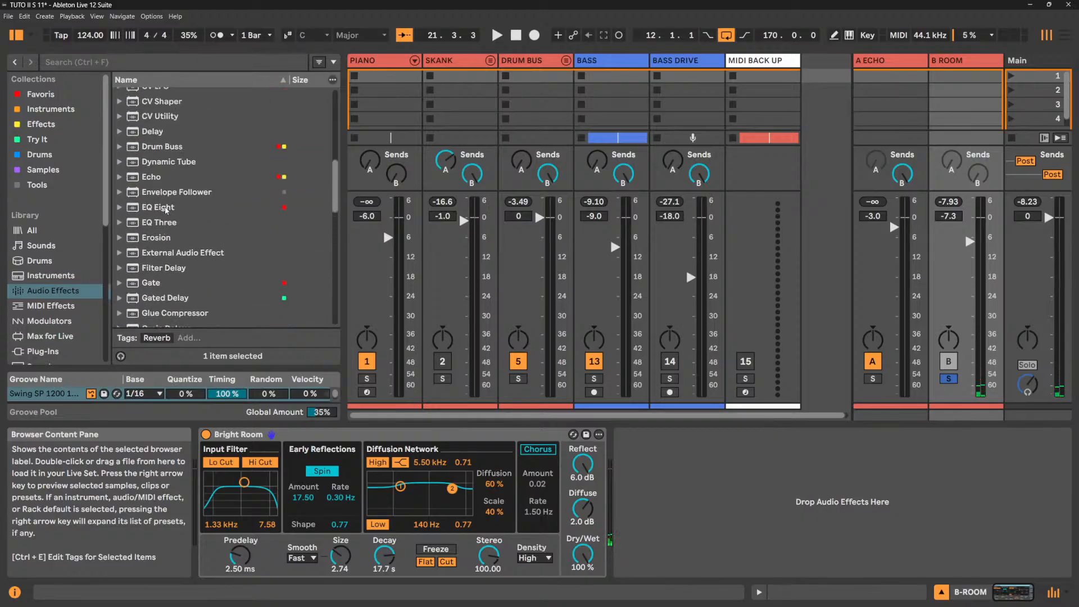
{"action": "left_click_drag", "start_coordinate": [166, 209], "coordinate": [437, 561]}
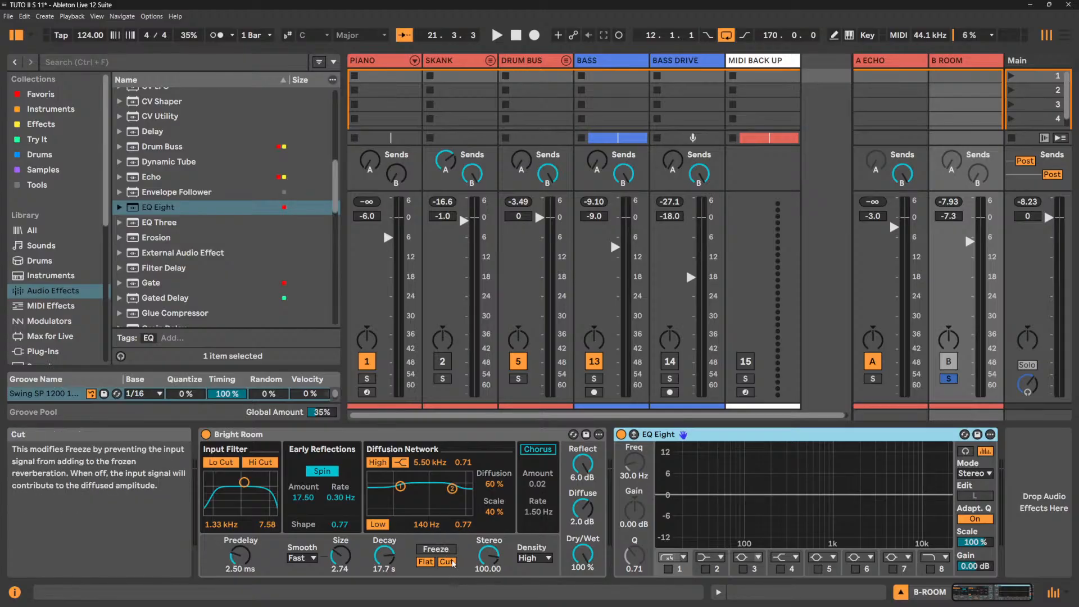
With Freeze enabled during playback, activate EQ Eight band 1 as the gentler low cut at 211 Hz with a Q of 0.82.
{"action": "key", "text": "space"}
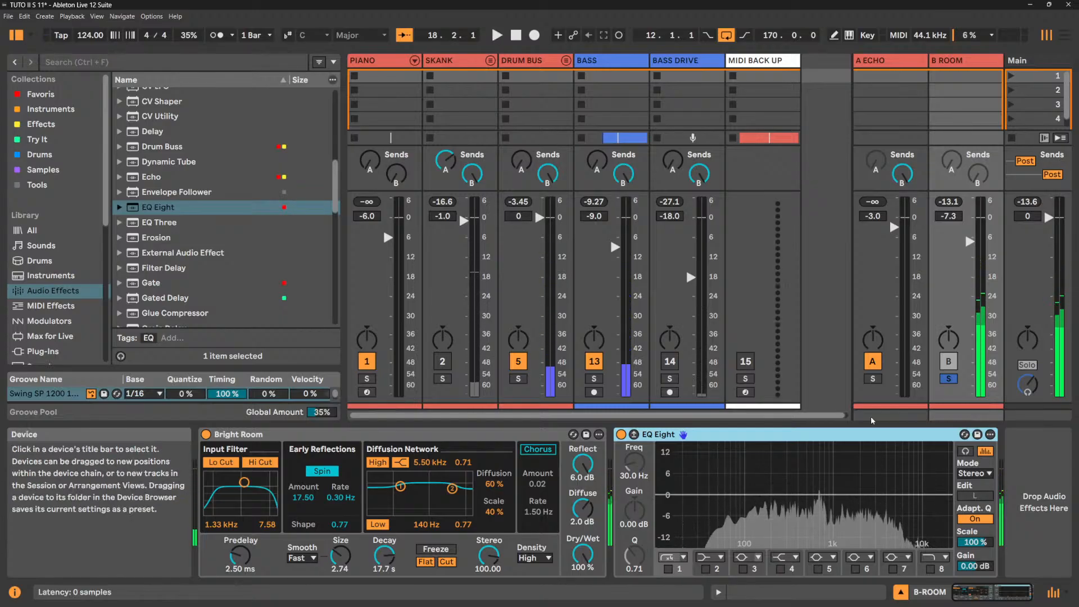
{"action": "left_click", "coordinate": [437, 554]}
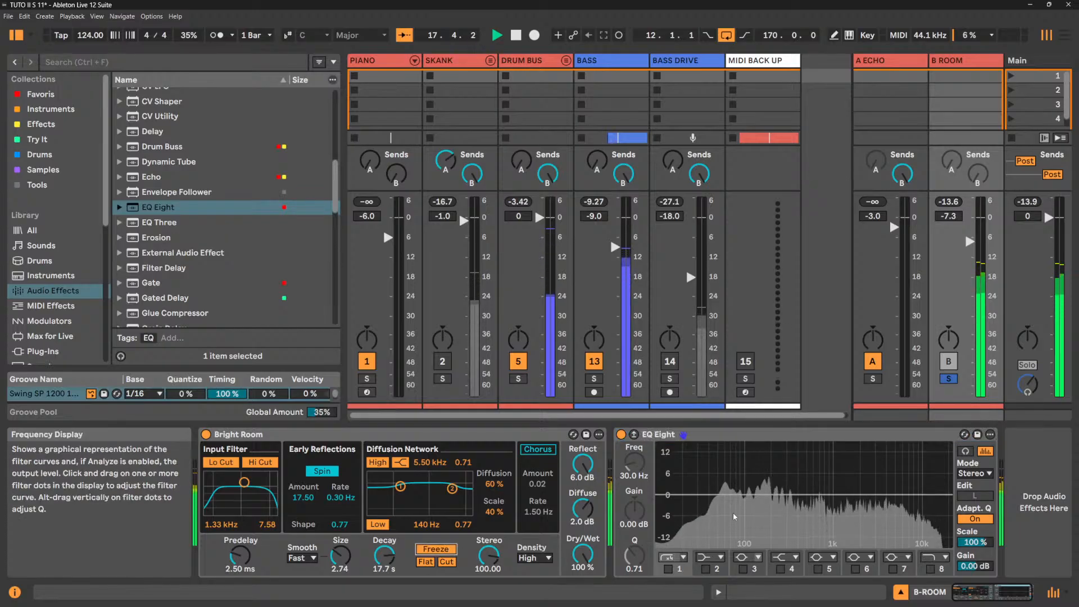
{"action": "left_click", "coordinate": [668, 568]}
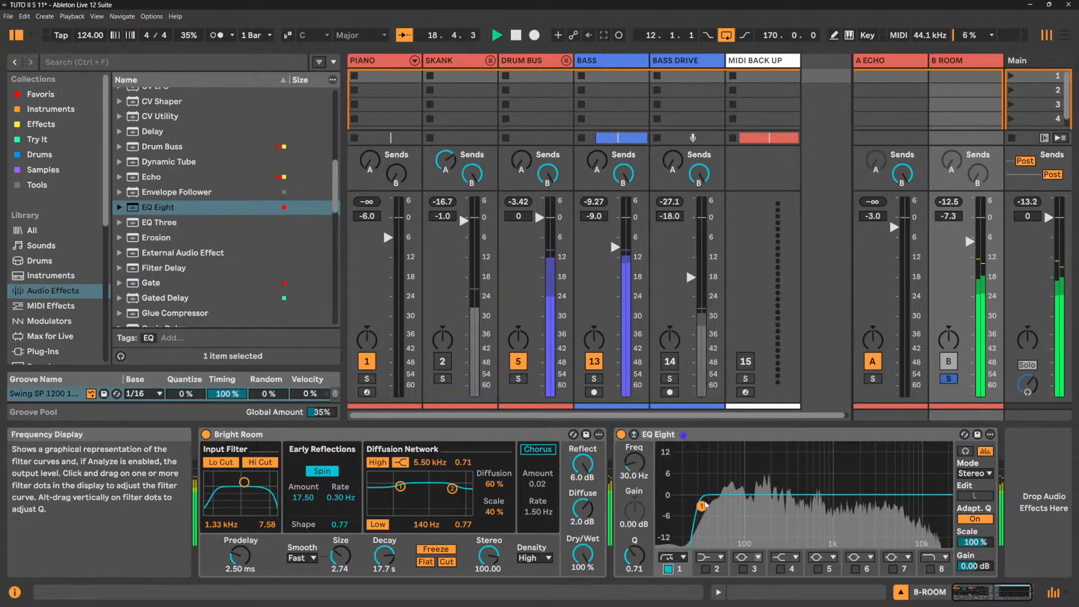
{"action": "left_click", "coordinate": [671, 557]}
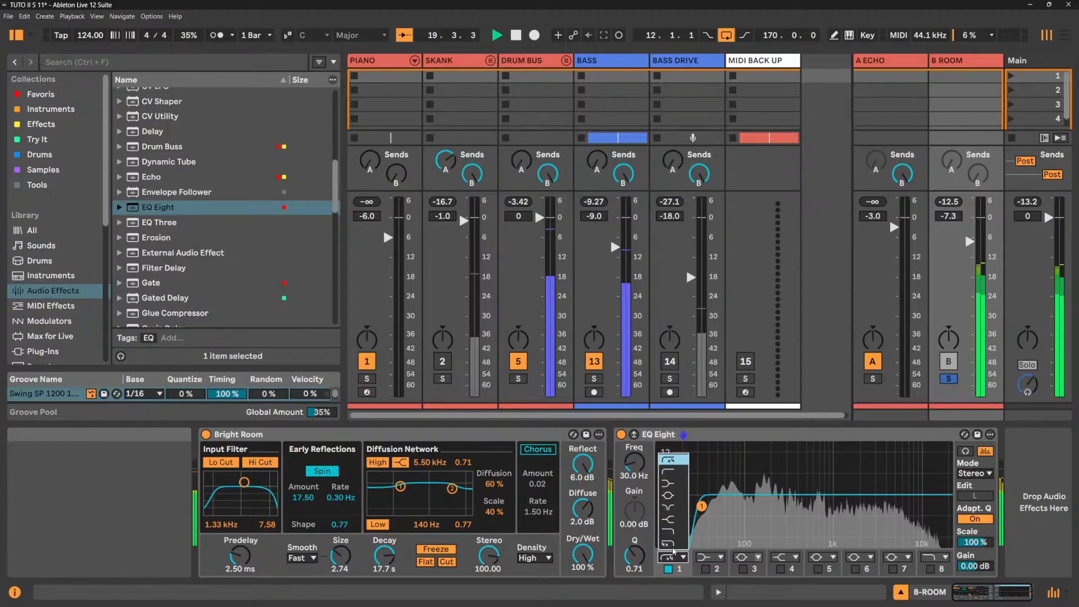
{"action": "left_click", "coordinate": [669, 471]}
{"action": "left_click_drag", "start_coordinate": [701, 506], "coordinate": [774, 504]}
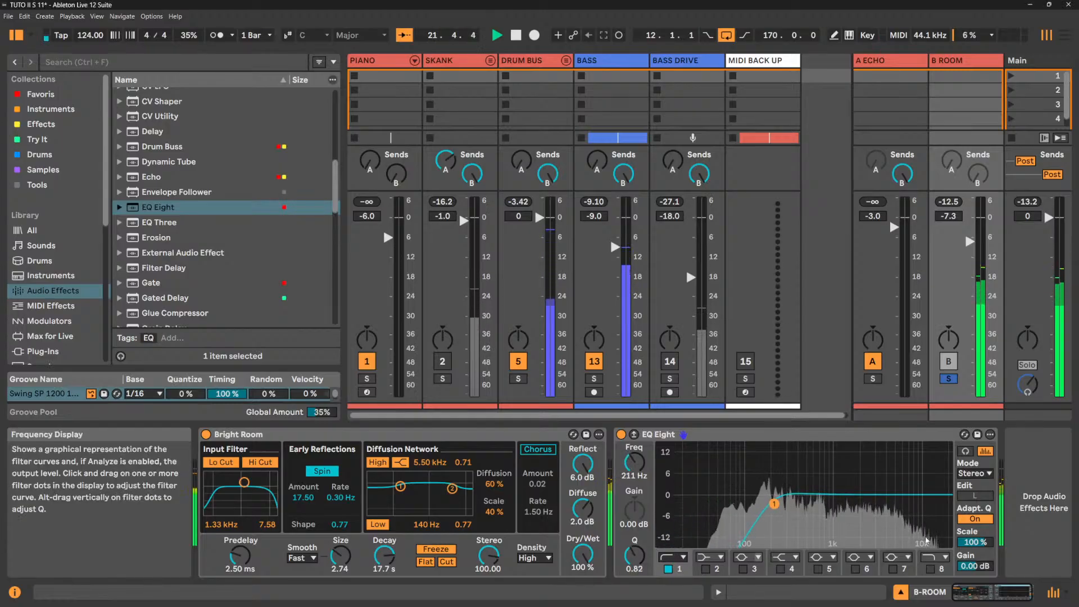
Activate EQ Eight band 7 as a high shelf at 3.16 kHz, -4.34 dB, and band 5 as a bell at 408 Hz, -5.33 dB.
{"action": "left_click", "coordinate": [893, 569]}
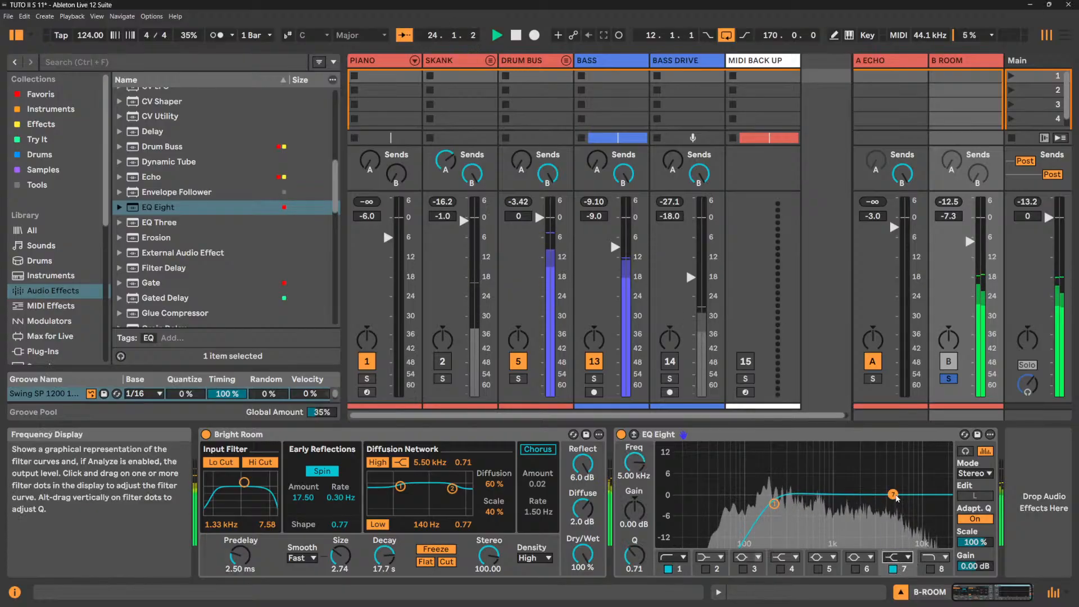
{"action": "left_click_drag", "start_coordinate": [893, 494], "coordinate": [875, 509]}
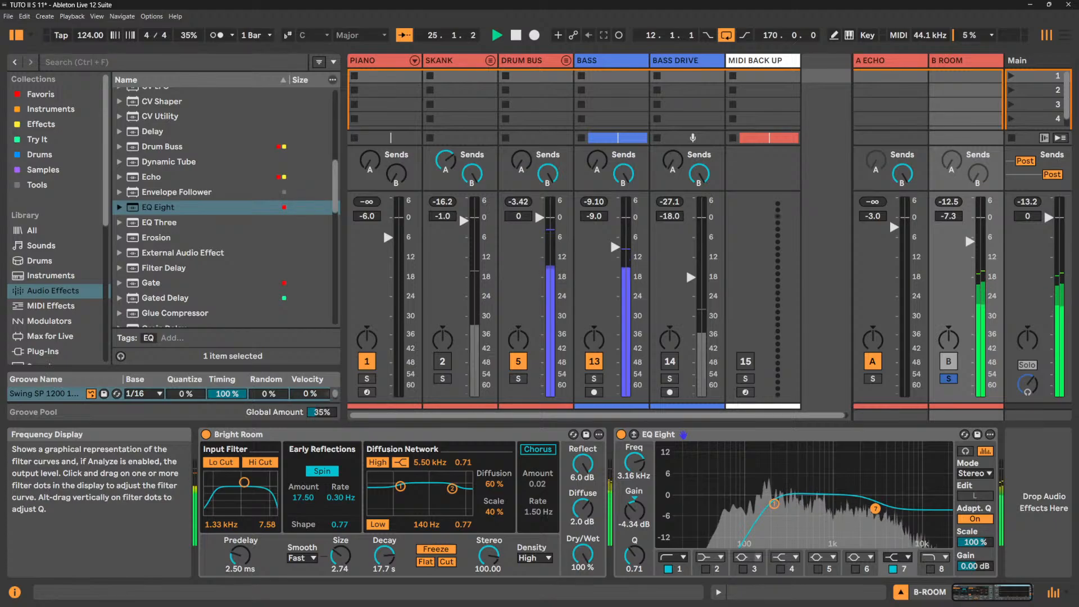
{"action": "left_click", "coordinate": [819, 568]}
{"action": "left_click_drag", "start_coordinate": [746, 494], "coordinate": [798, 511]}
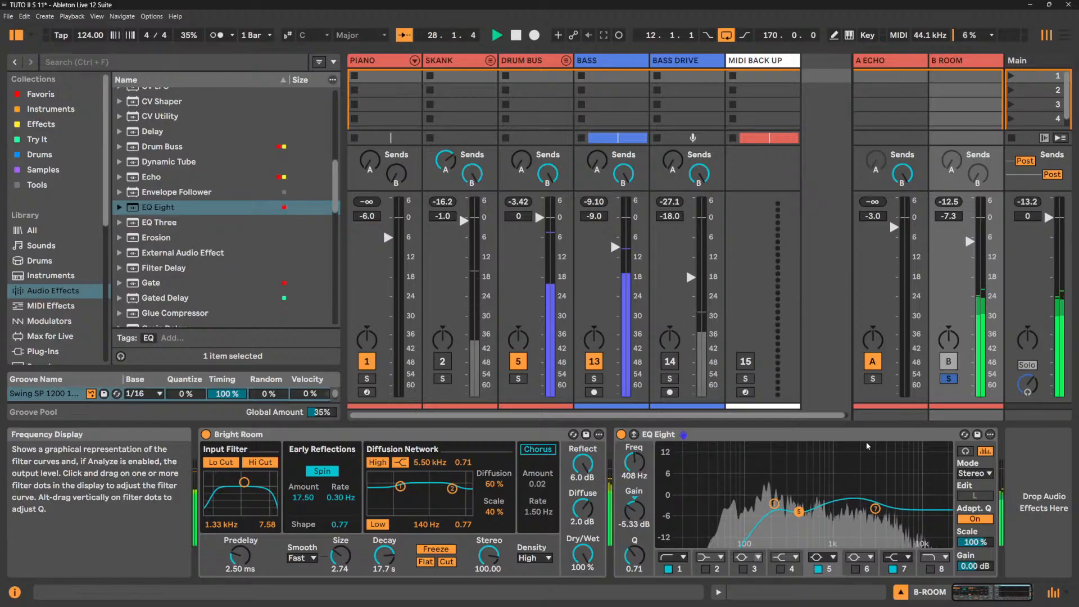
Unsolo the B ROOM return, switch the reverb's Freeze off, and audition the full mix.
{"action": "left_click", "coordinate": [947, 380]}
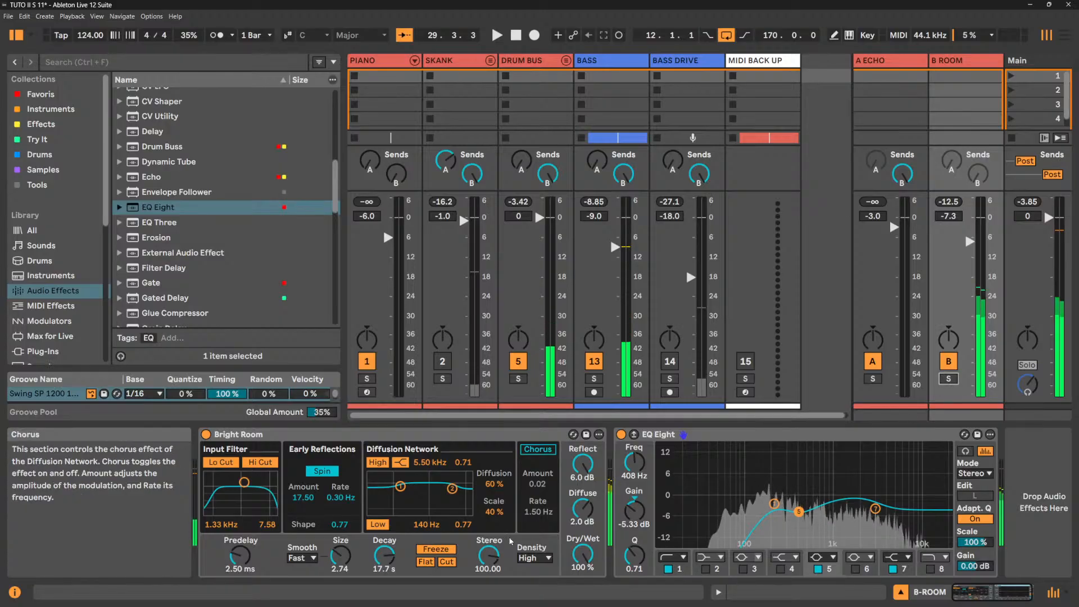
{"action": "key", "text": "space"}
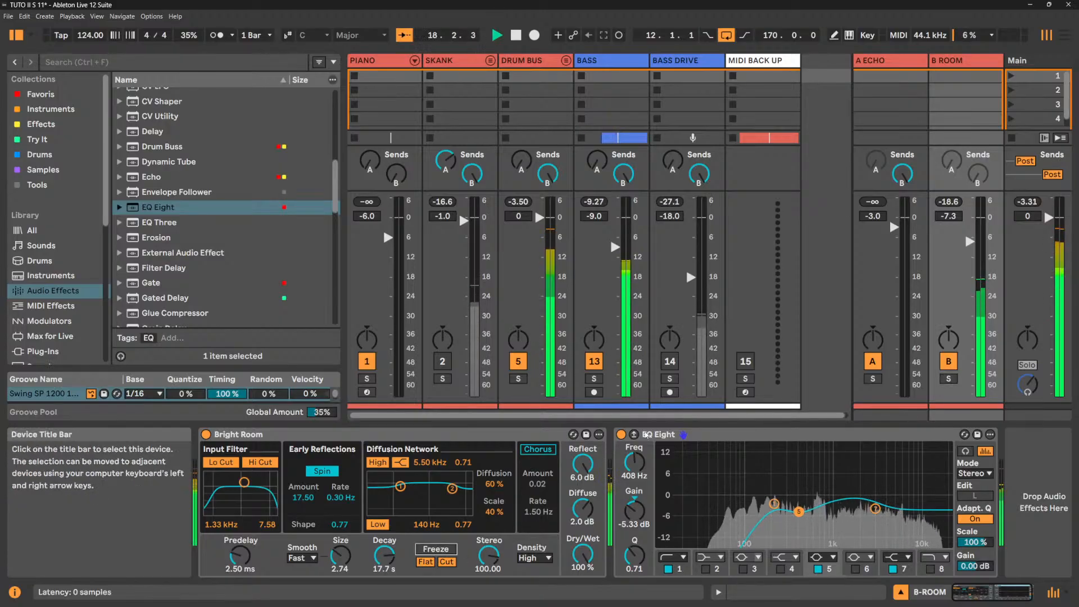
{"action": "key", "text": "space"}
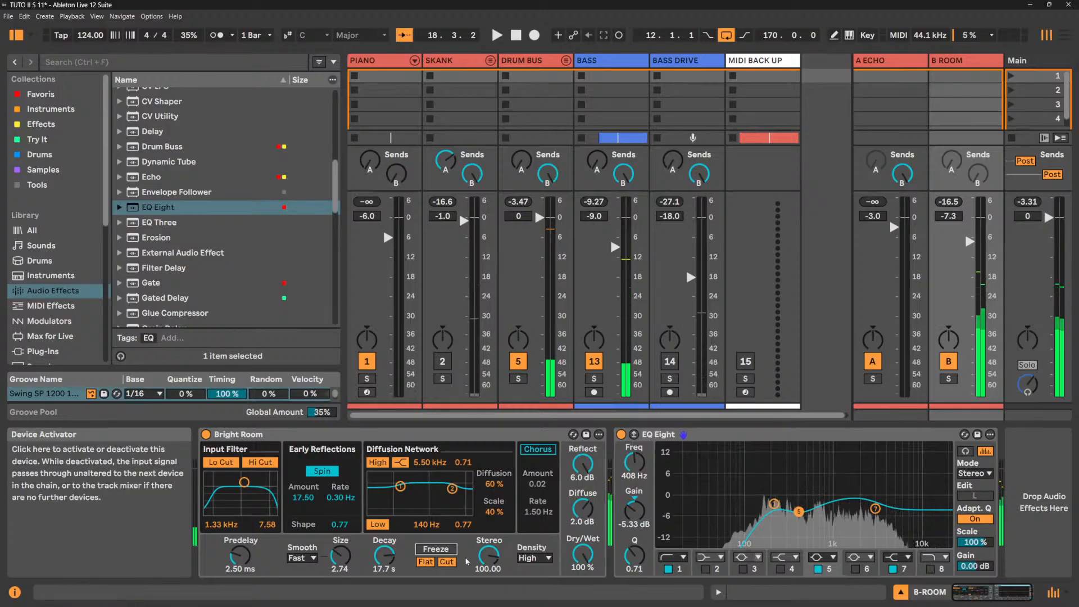
Set the reverb's Decay to 3.62 s and compare the playback with EQ Eight bypassed and active.
{"action": "left_click_drag", "start_coordinate": [385, 555], "coordinate": [384, 579]}
{"action": "key", "text": "space"}
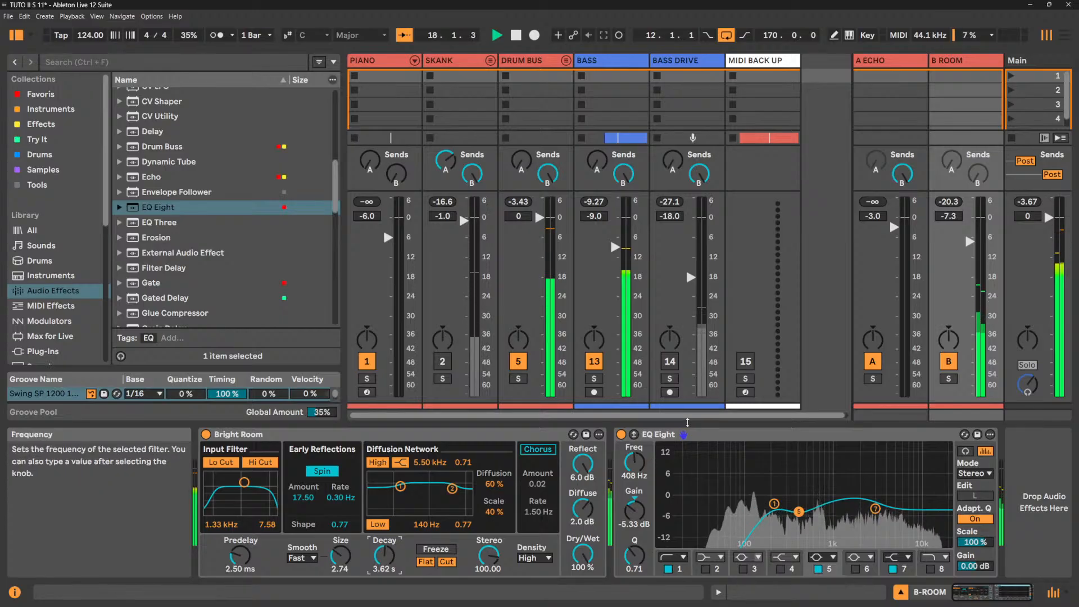
{"action": "left_click", "coordinate": [621, 434]}
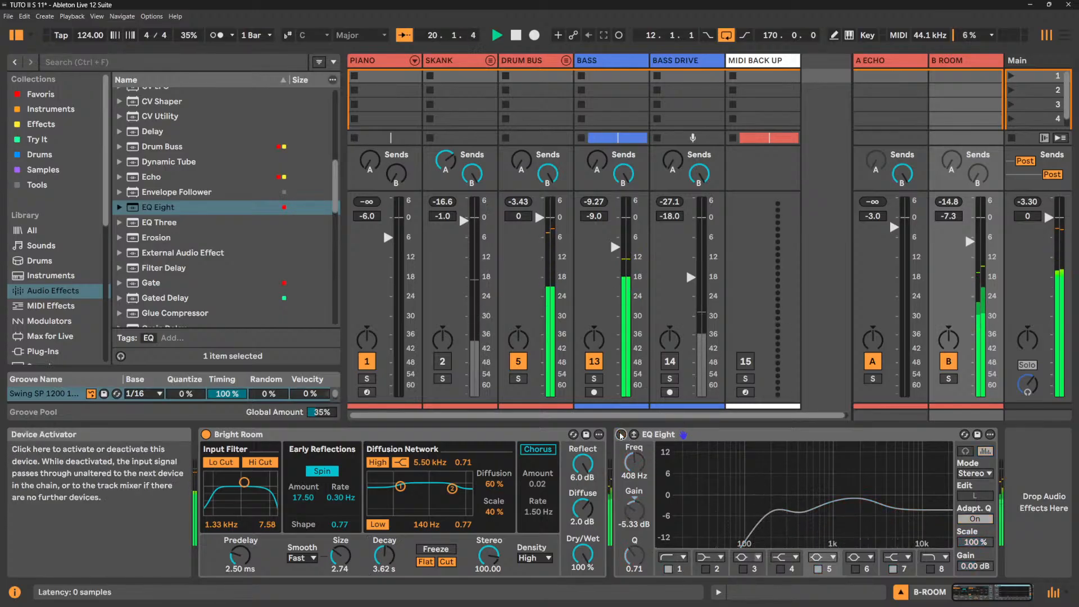
{"action": "left_click", "coordinate": [621, 435]}
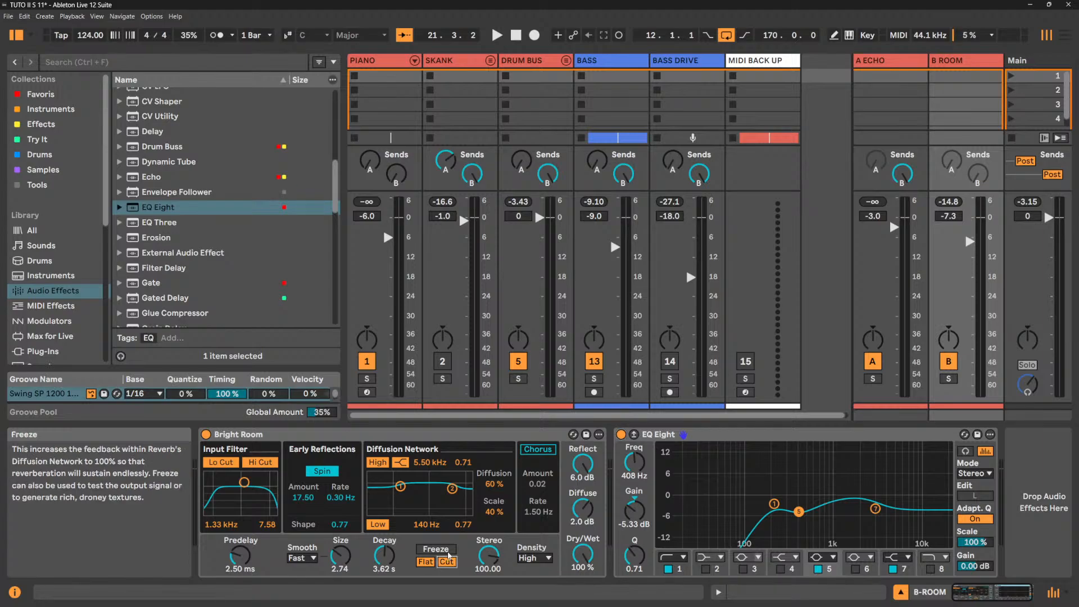
Switch the reverb's Freeze on and off again and check its Cut option.
{"action": "left_click", "coordinate": [436, 549]}
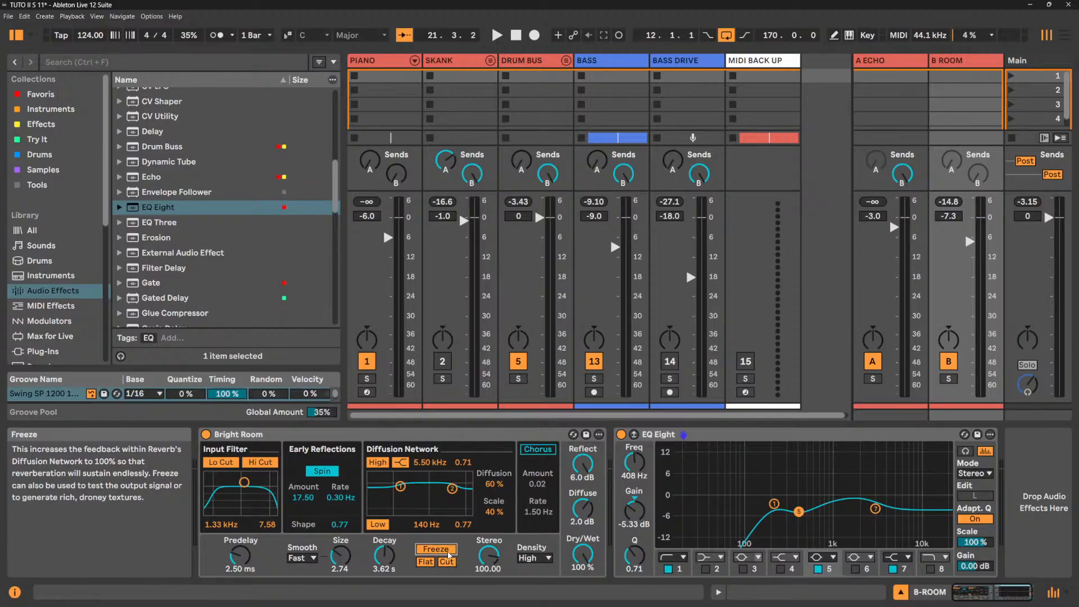
{"action": "left_click", "coordinate": [449, 554]}
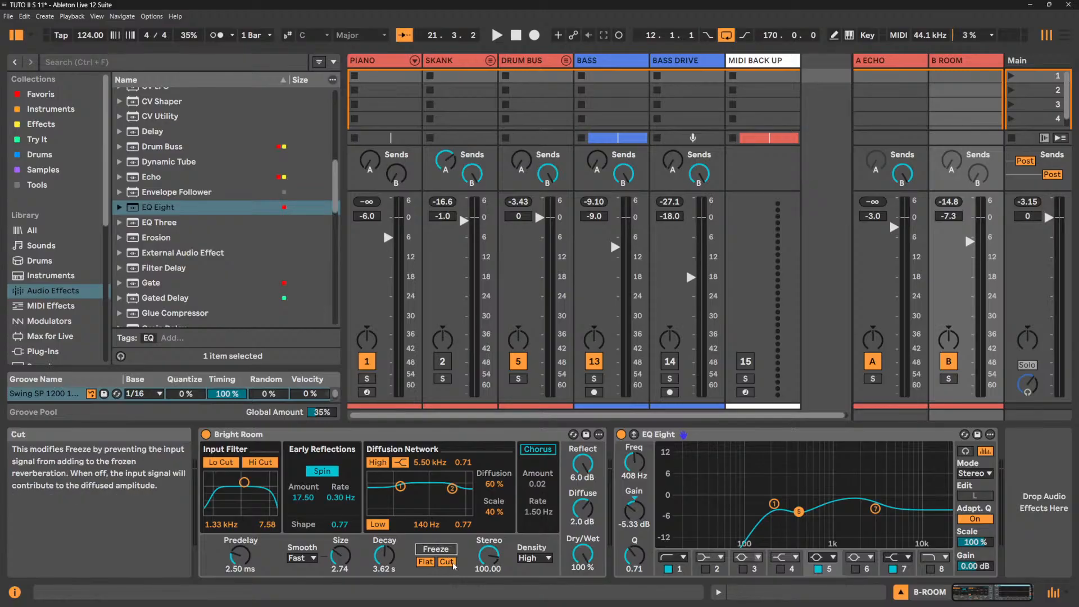
{"action": "left_click", "coordinate": [447, 562]}
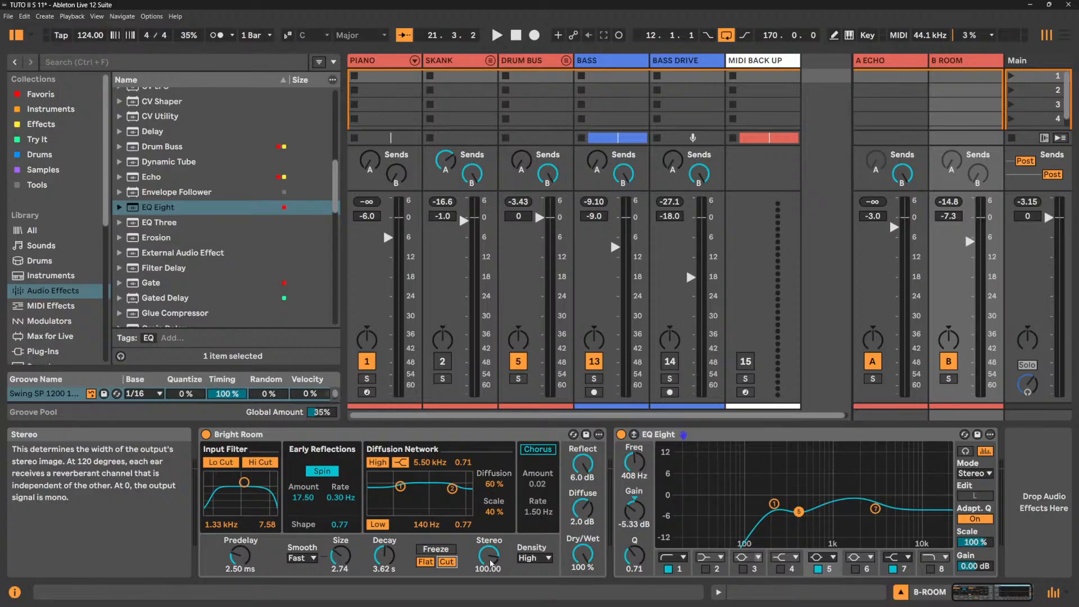
Solo the B ROOM return and compare reverb Stereo widths of 0.00 and 100.00 during playback, settling on 0.00.
{"action": "key", "text": "space"}
{"action": "left_click_drag", "start_coordinate": [491, 562], "coordinate": [496, 560]}
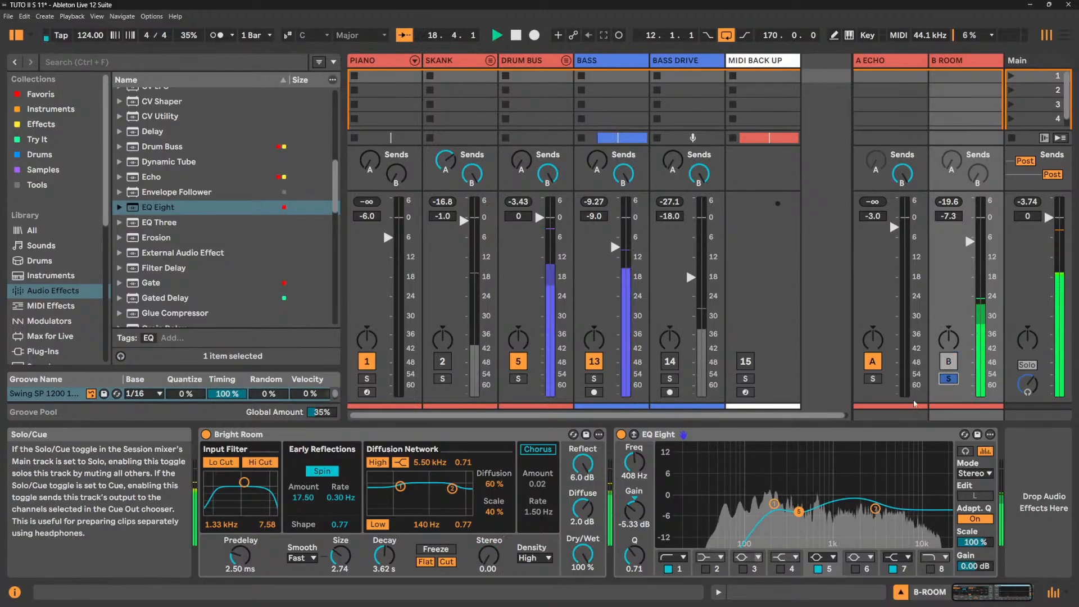
{"action": "left_click_drag", "start_coordinate": [488, 556], "coordinate": [488, 534]}
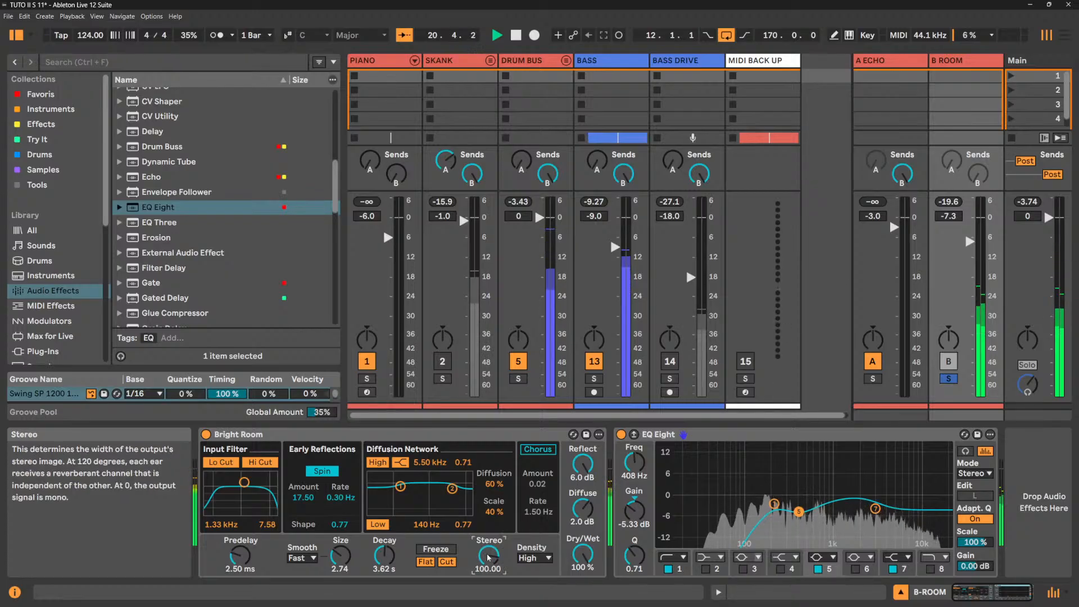
{"action": "left_click_drag", "start_coordinate": [488, 556], "coordinate": [491, 559]}
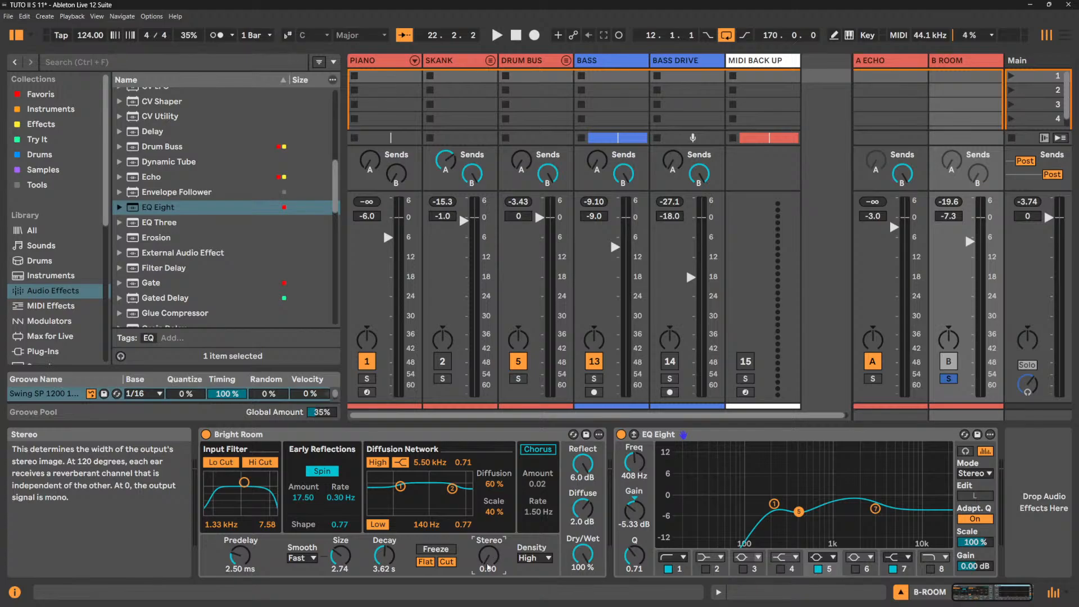
Set the reverb's Decay to 649 ms and Predelay to 0.71 ms during playback.
{"action": "key", "text": "space"}
{"action": "left_click_drag", "start_coordinate": [384, 556], "coordinate": [384, 595]}
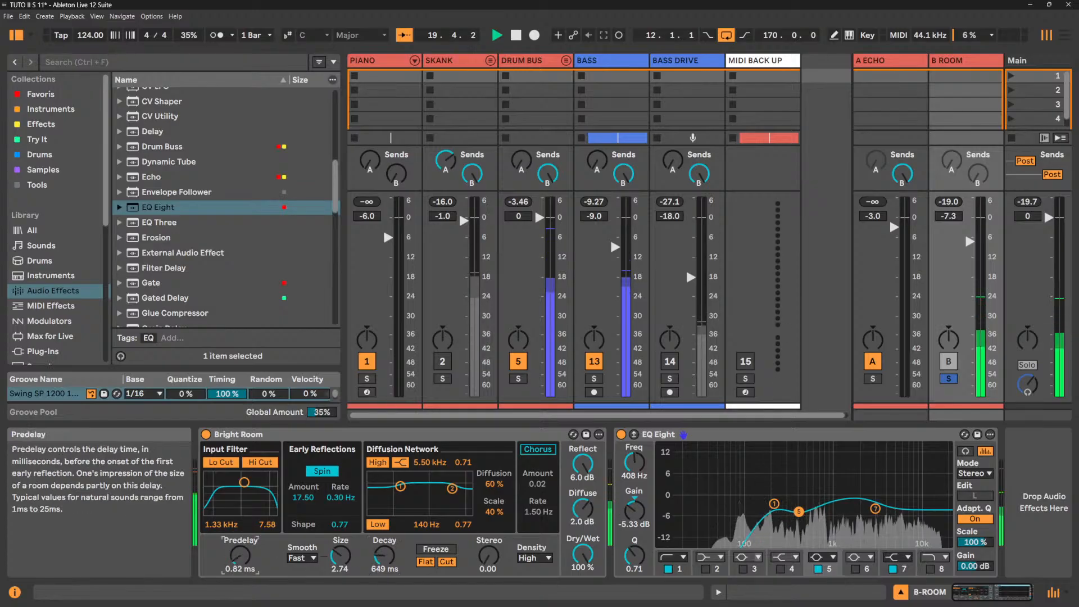
{"action": "left_click_drag", "start_coordinate": [240, 557], "coordinate": [240, 569]}
Audition reverb Sizes of 187.60 and 1.23 with the short Decay.
{"action": "left_click_drag", "start_coordinate": [356, 553], "coordinate": [355, 542]}
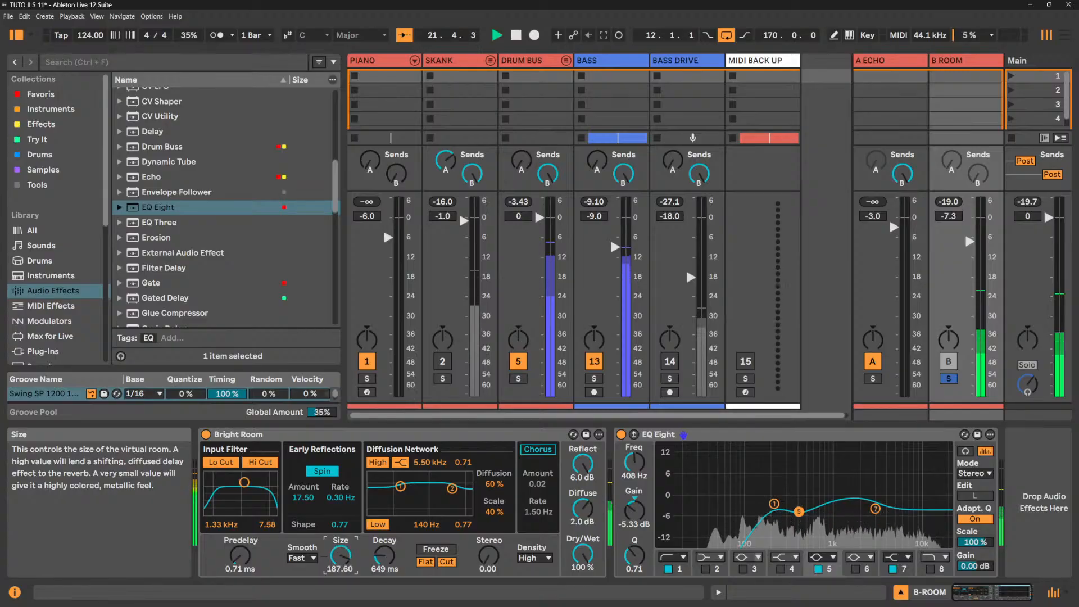
{"action": "mouse_move", "coordinate": [356, 542]}
{"action": "left_mouse_down"}
{"action": "mouse_move", "coordinate": [356, 526]}
{"action": "mouse_move", "coordinate": [344, 559]}
{"action": "left_mouse_up"}
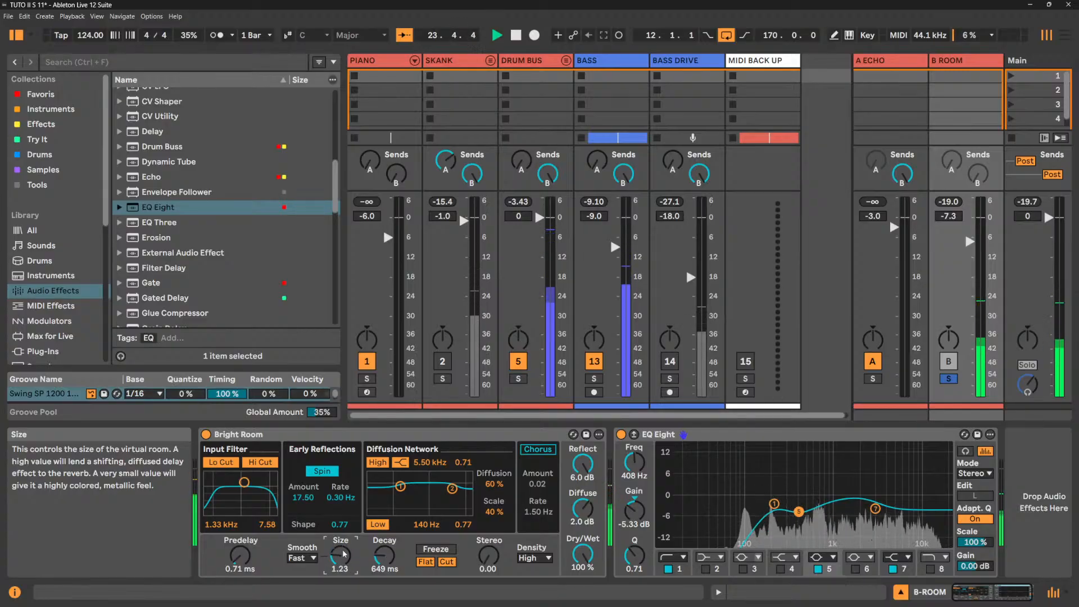
Set the reverb's Smooth option to Slow and raise Size to 9.32 during playback.
{"action": "left_click", "coordinate": [309, 558]}
{"action": "left_click", "coordinate": [308, 584]}
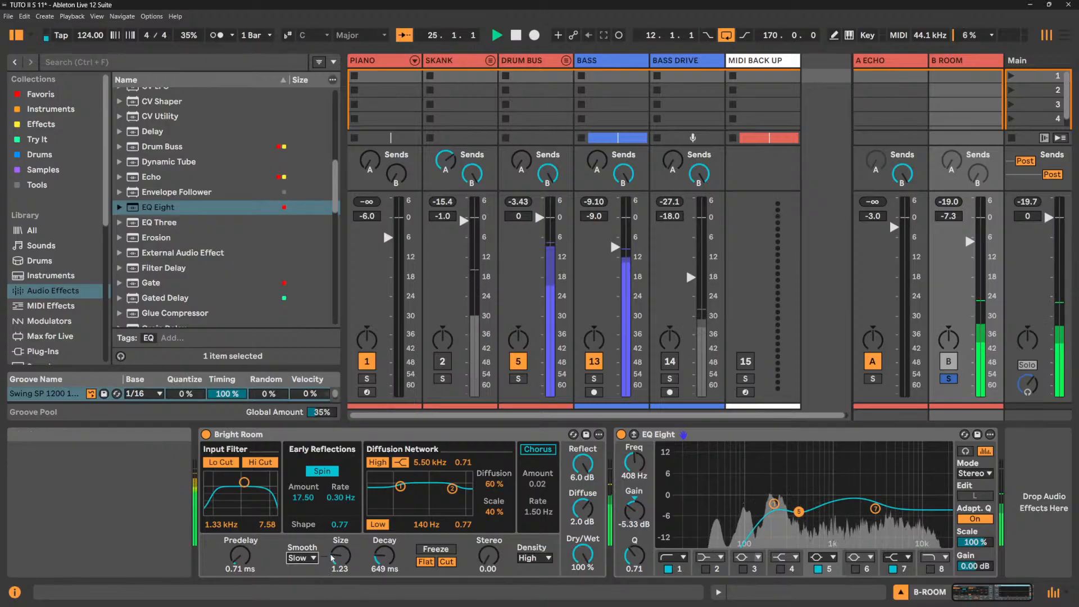
{"action": "left_click_drag", "start_coordinate": [340, 555], "coordinate": [340, 537]}
Compare Smooth settings None and Slow while sweeping the reverb's Size during playback, settling on Slow with a Size of 33.75.
{"action": "left_click", "coordinate": [309, 558]}
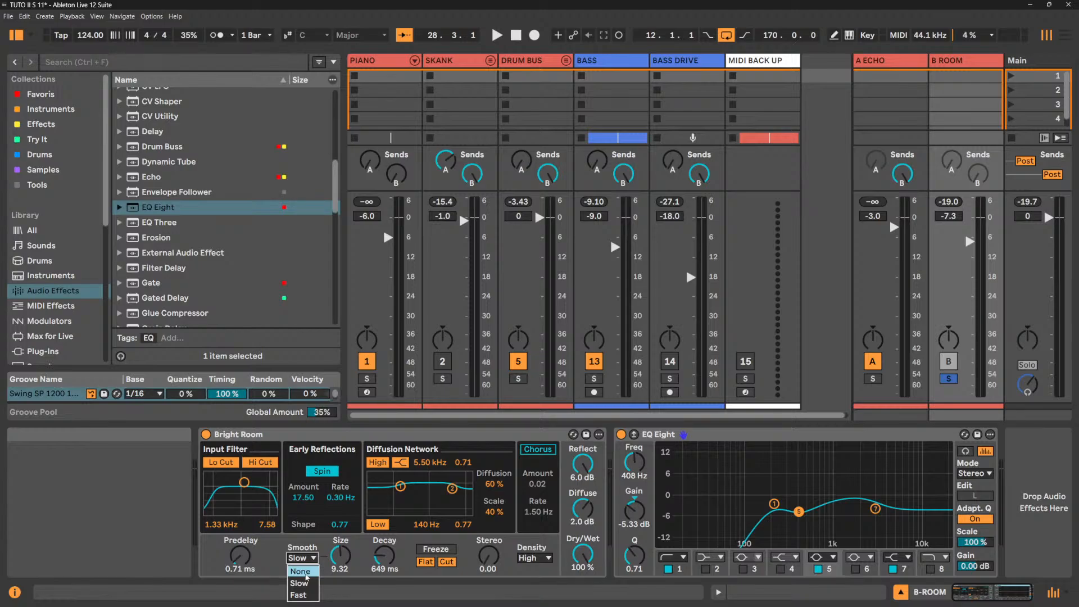
{"action": "left_click", "coordinate": [305, 573]}
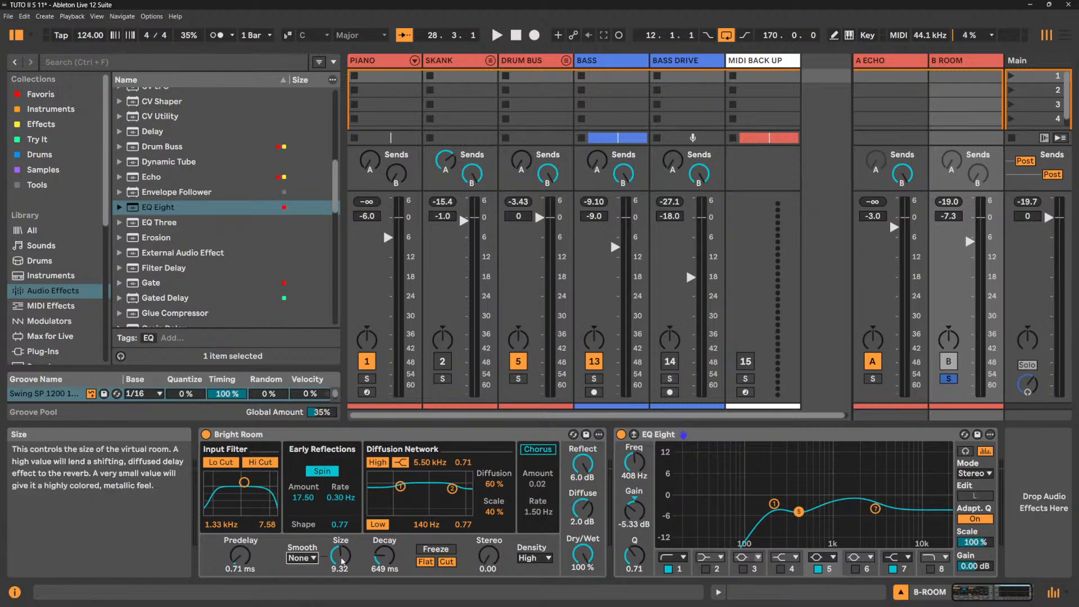
{"action": "key", "text": "space"}
{"action": "left_click_drag", "start_coordinate": [341, 560], "coordinate": [341, 528]}
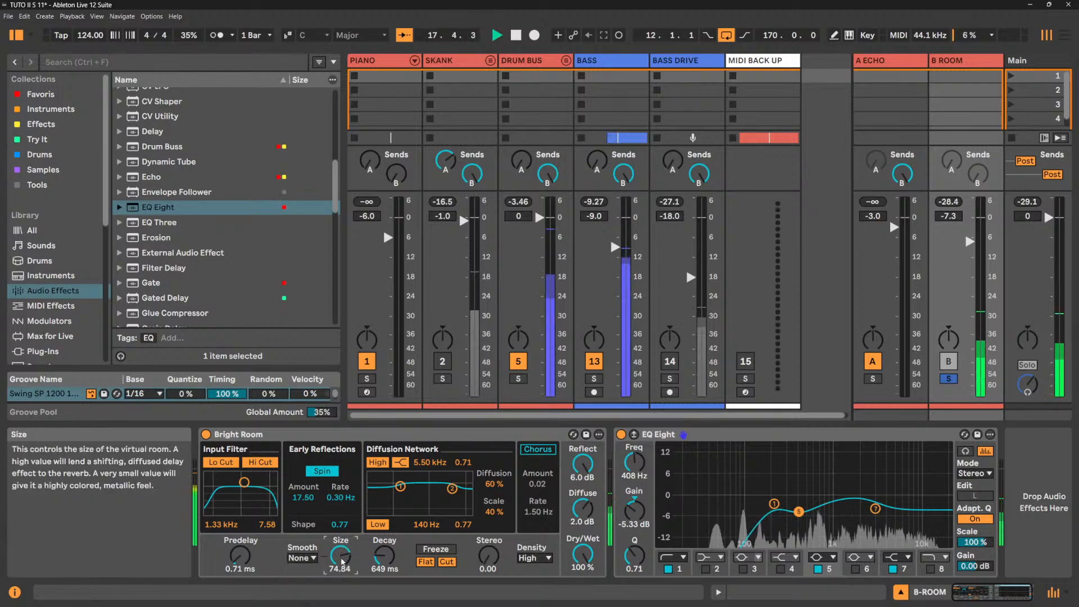
{"action": "left_click", "coordinate": [302, 558]}
{"action": "left_click", "coordinate": [303, 581]}
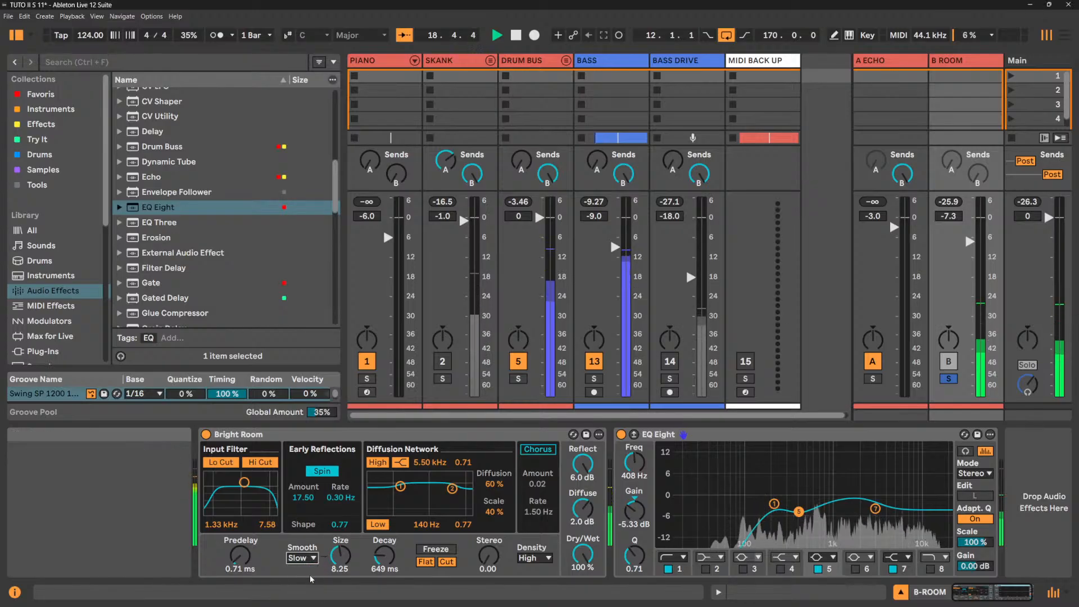
{"action": "mouse_move", "coordinate": [340, 556]}
{"action": "left_mouse_down"}
{"action": "mouse_move", "coordinate": [340, 570]}
{"action": "mouse_move", "coordinate": [344, 547]}
{"action": "left_mouse_up"}
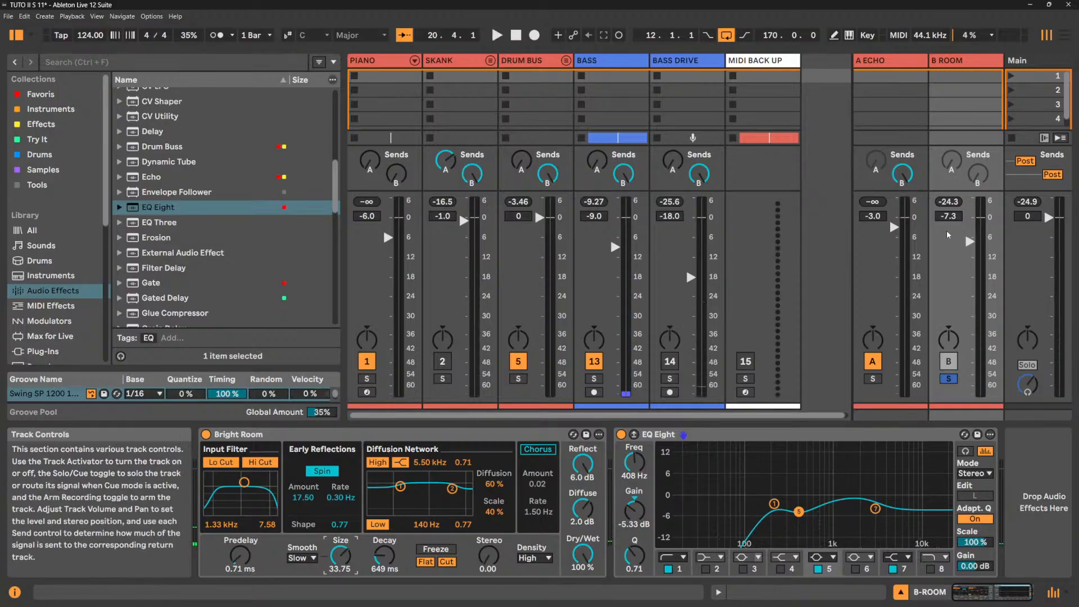
Reset the B ROOM return's volume to 0 dB and lower the reverb's Size to 1.40 during playback.
{"action": "double_click", "coordinate": [949, 216]}
{"action": "key", "text": "space"}
{"action": "left_click_drag", "start_coordinate": [337, 560], "coordinate": [340, 584]}
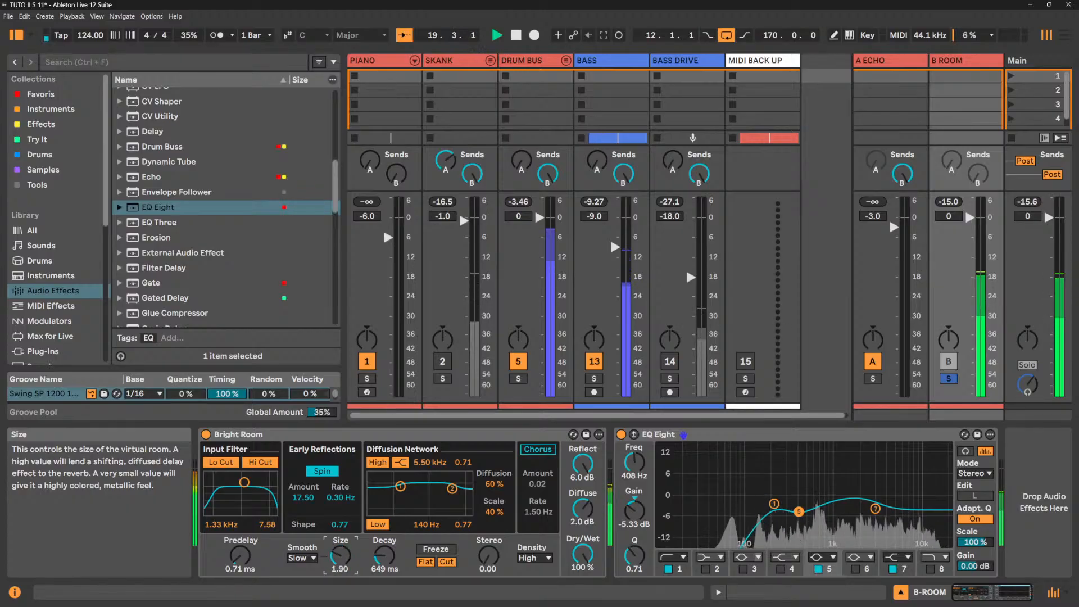
Switch off the input filter's Lo Cut and Hi Cut and set the reverb's Decay to 567 ms.
{"action": "left_click_drag", "start_coordinate": [384, 556], "coordinate": [385, 551]}
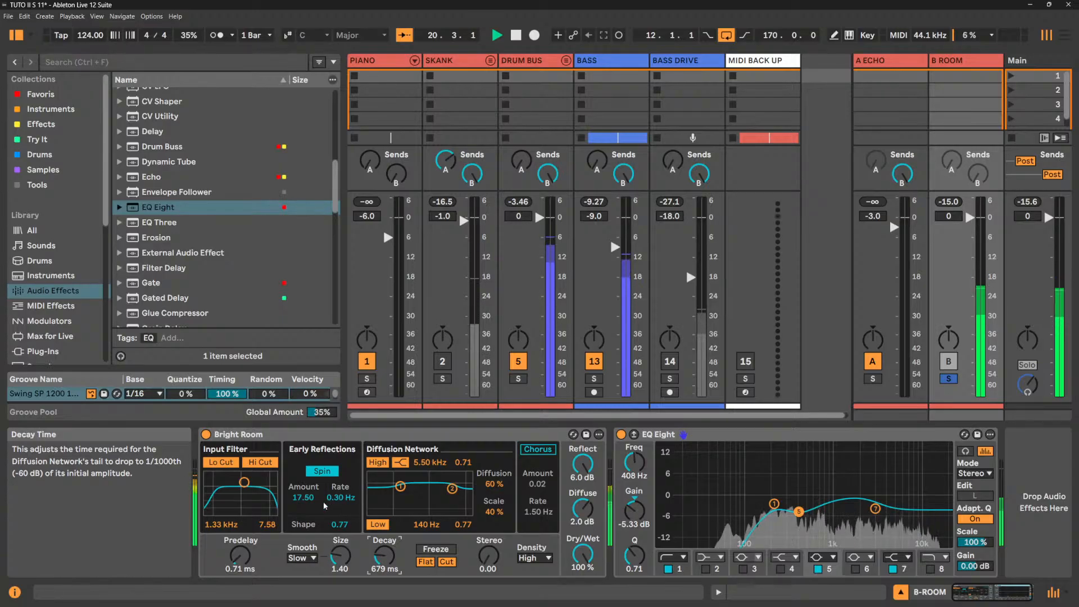
{"action": "left_click", "coordinate": [221, 462]}
{"action": "left_click", "coordinate": [261, 462]}
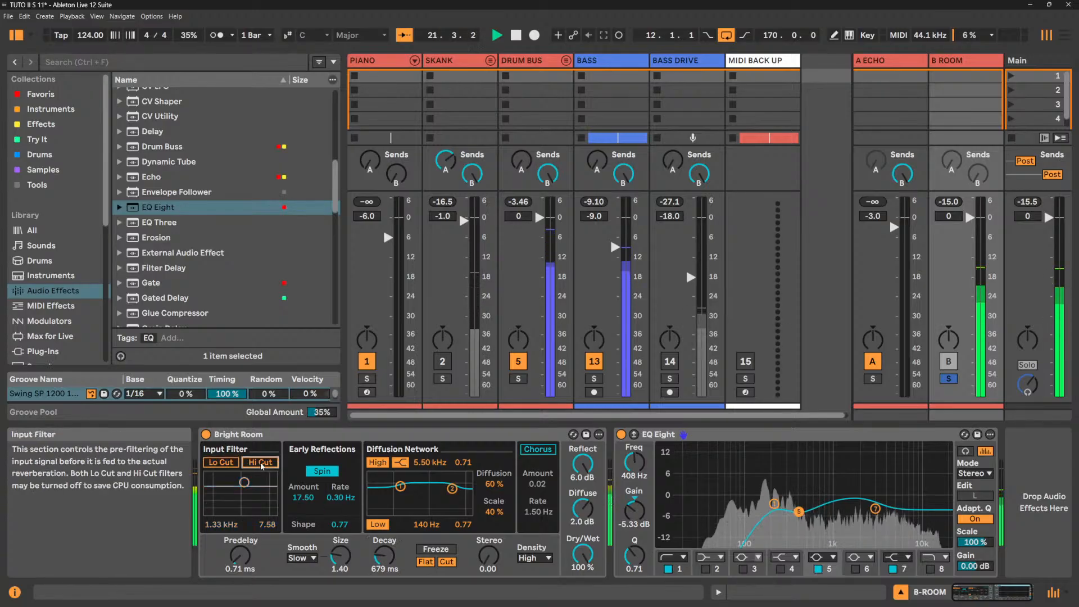
{"action": "left_click", "coordinate": [393, 557]}
{"action": "left_click_drag", "start_coordinate": [394, 556], "coordinate": [394, 559]}
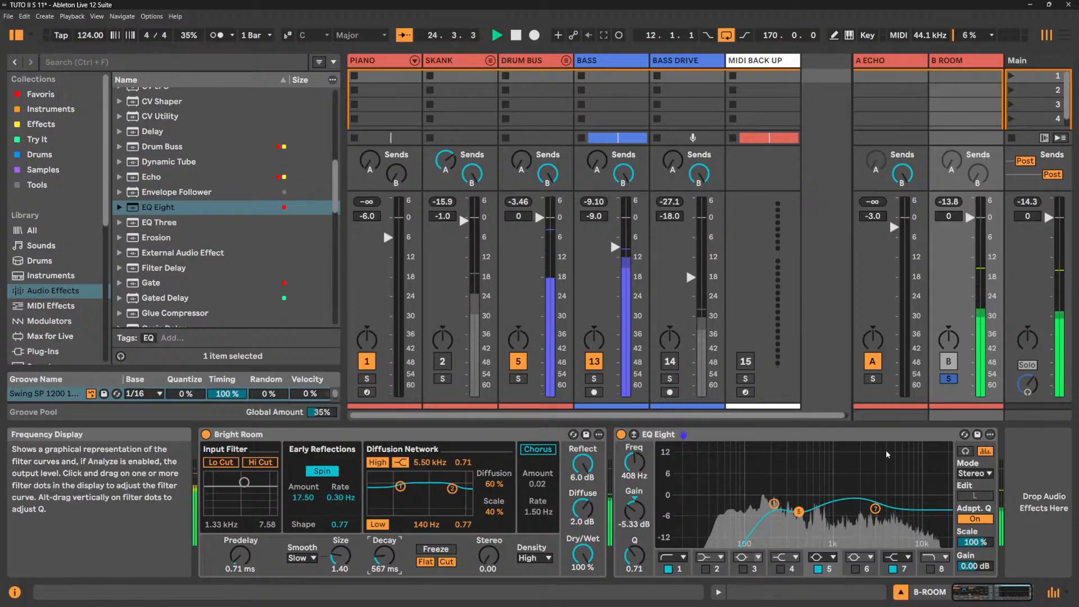
Compare the full mix with and without the B ROOM return, ending with the return soloed again.
{"action": "left_click", "coordinate": [948, 378]}
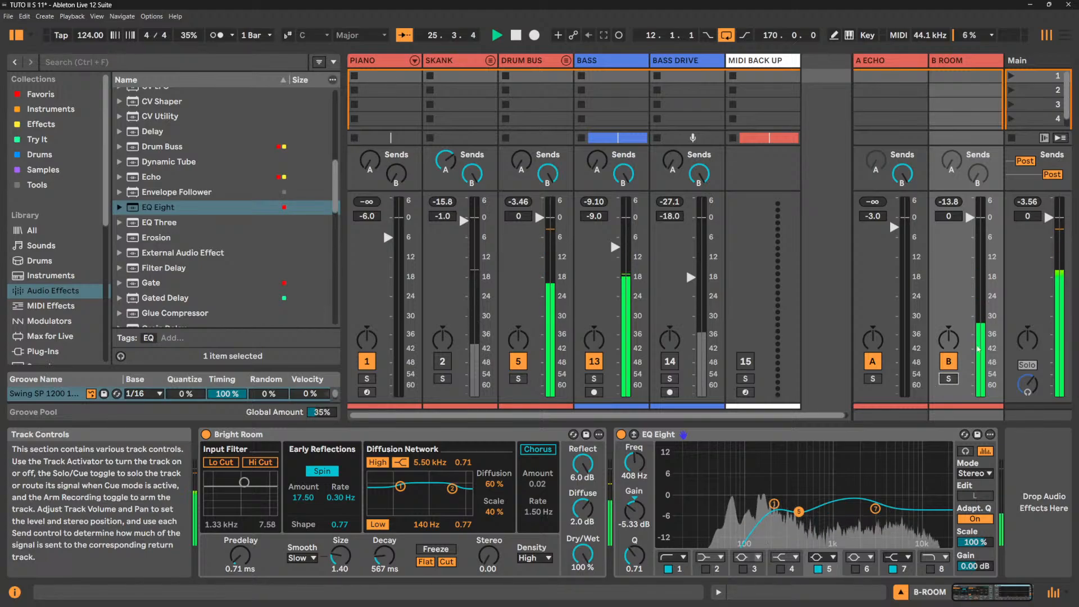
{"action": "left_click", "coordinate": [951, 363]}
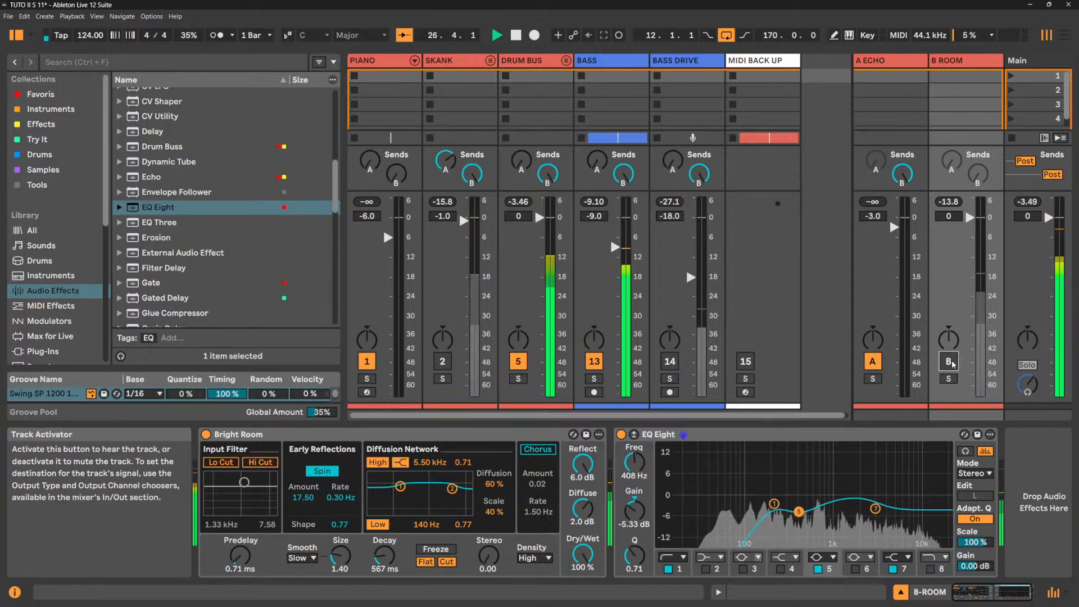
{"action": "left_click", "coordinate": [951, 362]}
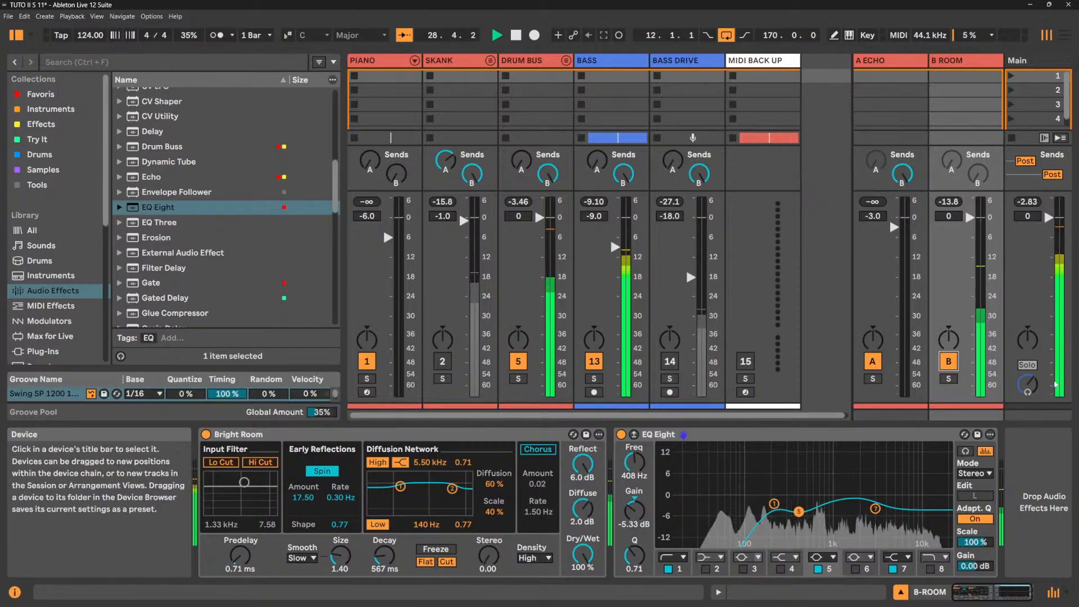
{"action": "left_click", "coordinate": [949, 379]}
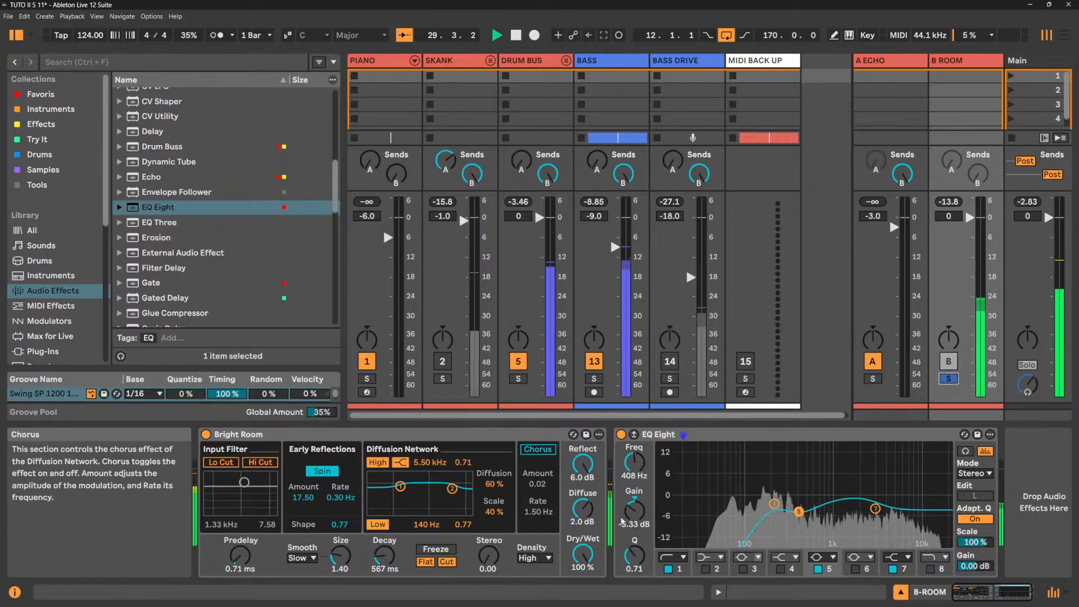
Set the reverb's Diffuse level to 0.0 dB and lengthen Decay to 2.76 s during playback.
{"action": "left_click_drag", "start_coordinate": [587, 513], "coordinate": [586, 557]}
{"action": "double_click", "coordinate": [586, 513]}
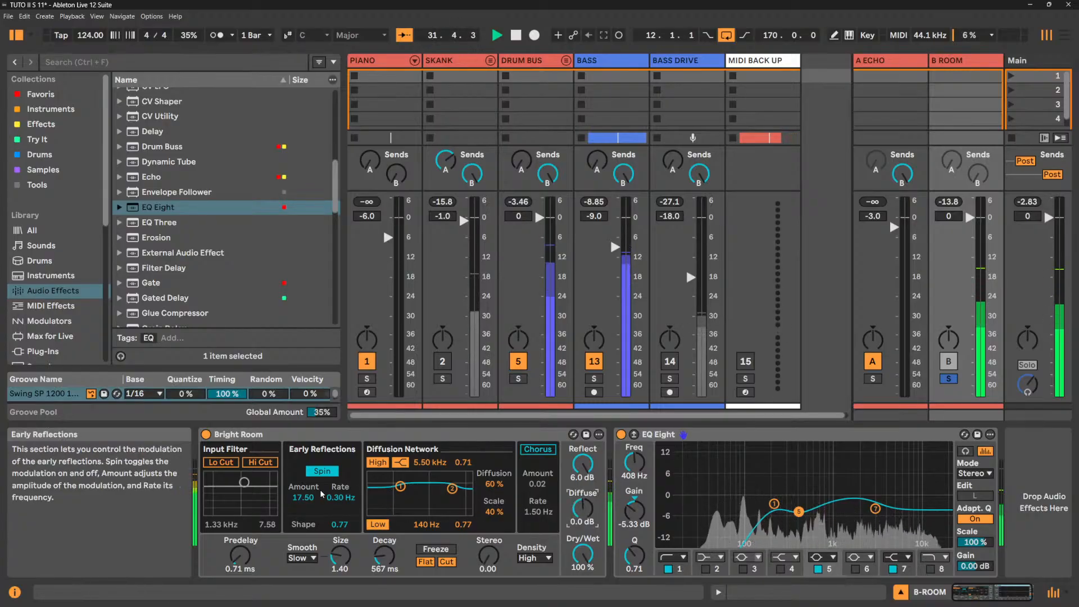
{"action": "key", "text": "space"}
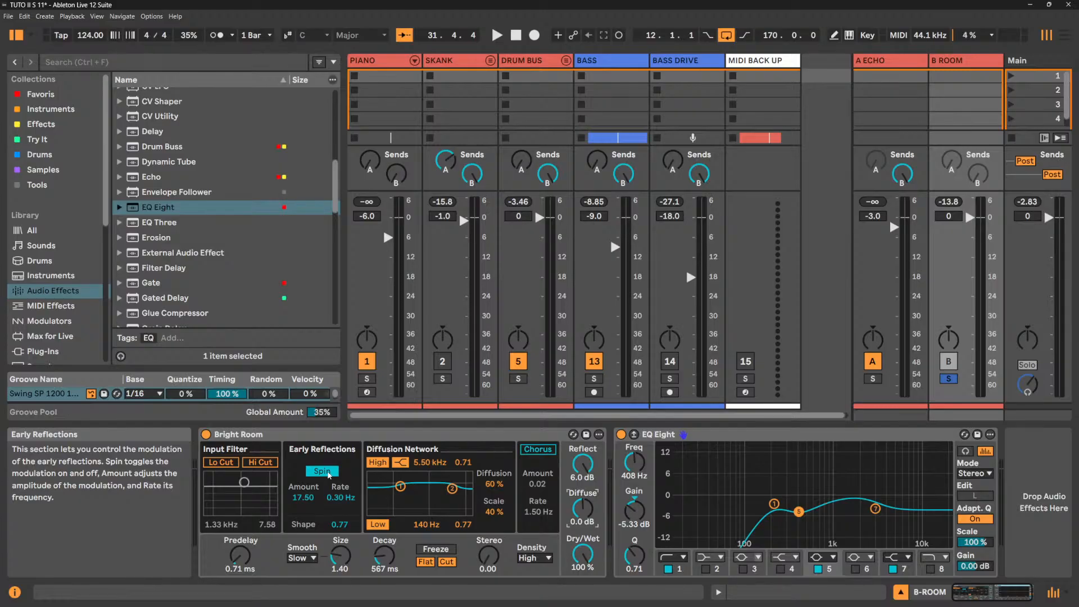
{"action": "key", "text": "space"}
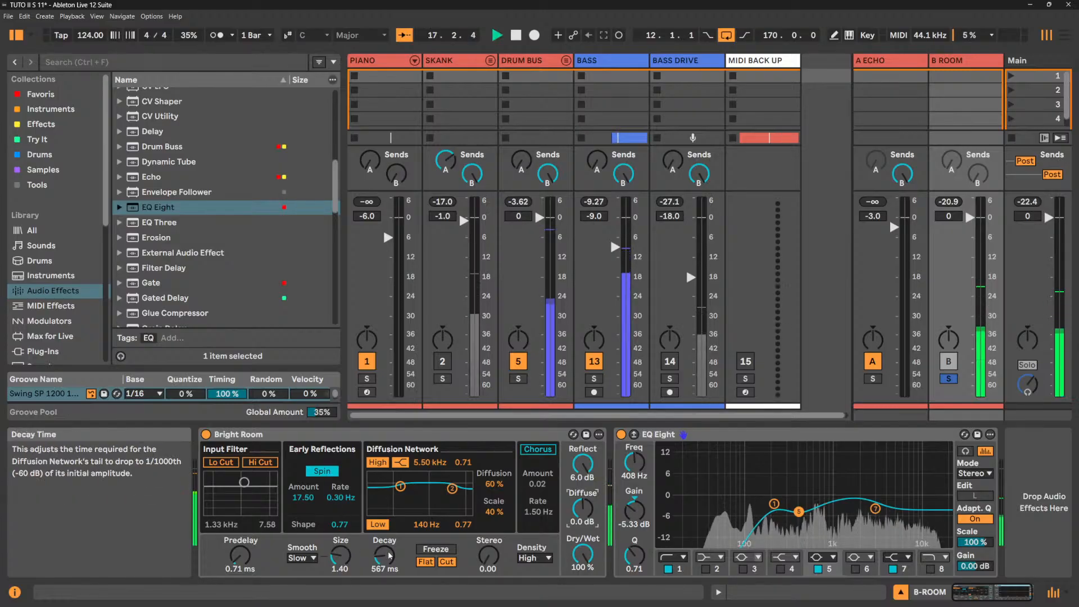
{"action": "left_click_drag", "start_coordinate": [384, 555], "coordinate": [384, 531]}
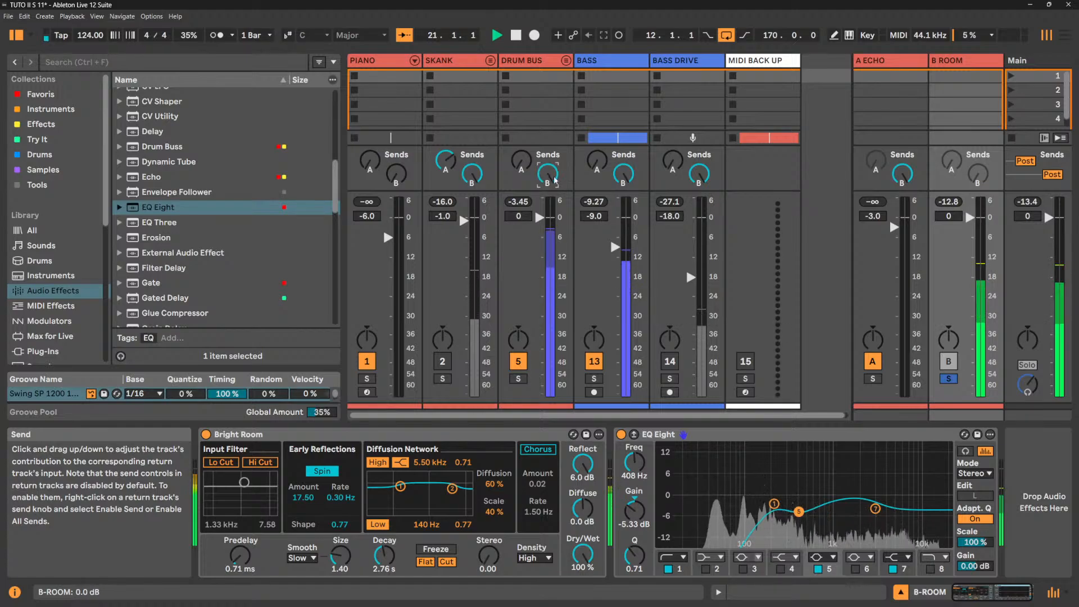
Unsolo the B ROOM return and reduce the early reflections' Spin Amount to 11.94 and the reverb's Decay to 851 ms.
{"action": "left_click", "coordinate": [948, 379]}
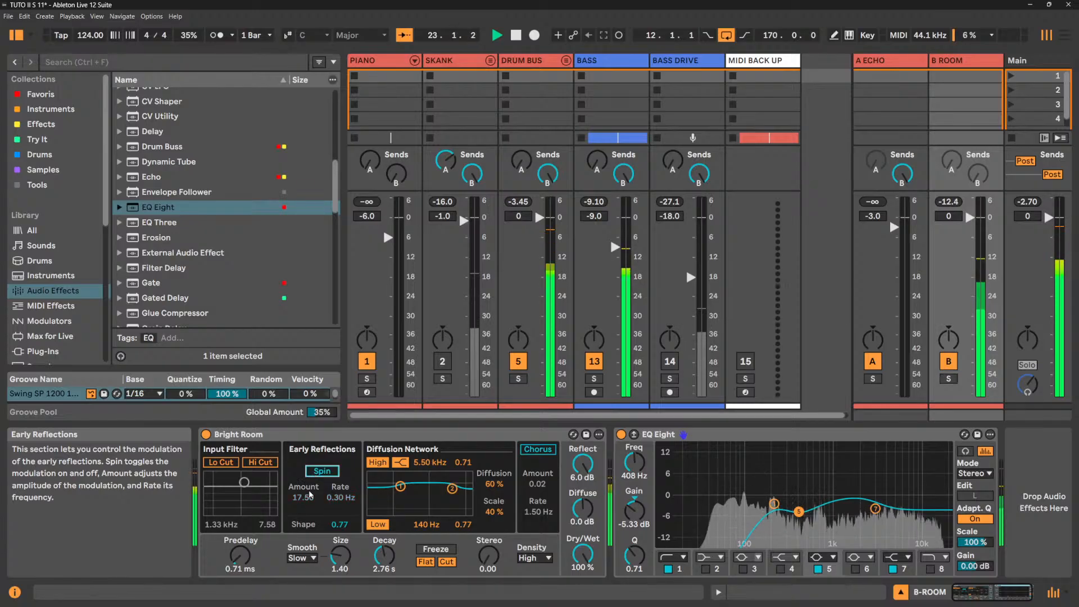
{"action": "left_click", "coordinate": [322, 471]}
{"action": "left_click_drag", "start_coordinate": [304, 506], "coordinate": [304, 537]}
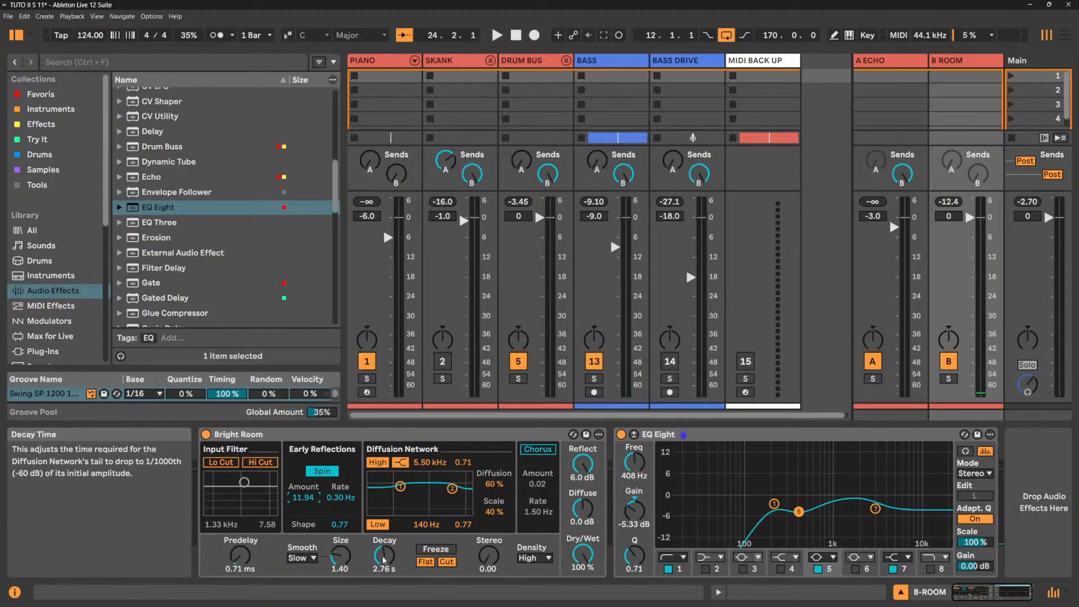
{"action": "key", "text": "space"}
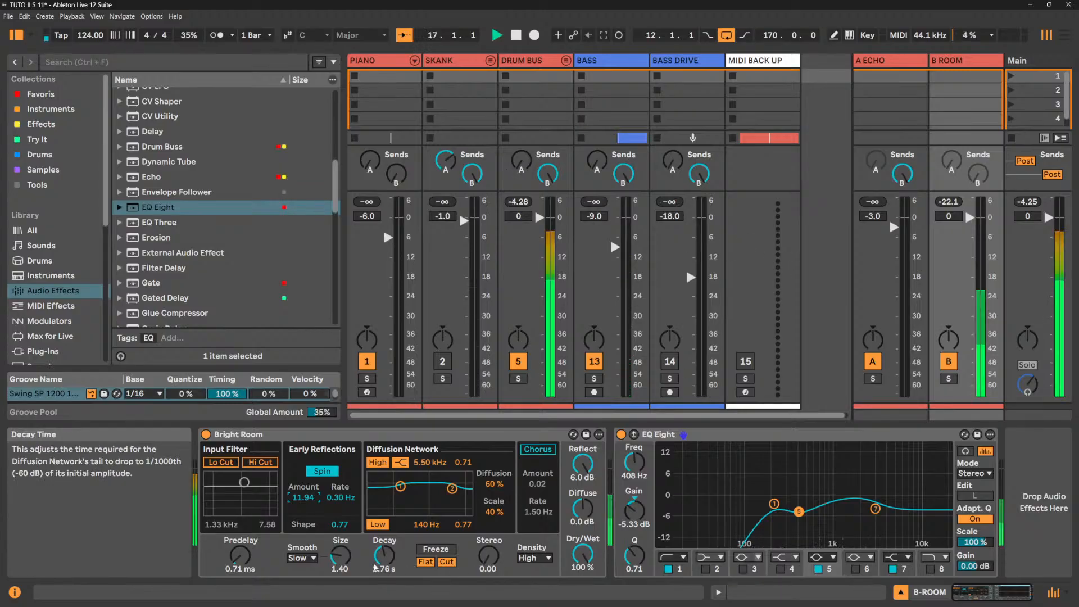
{"action": "left_click_drag", "start_coordinate": [384, 556], "coordinate": [384, 581]}
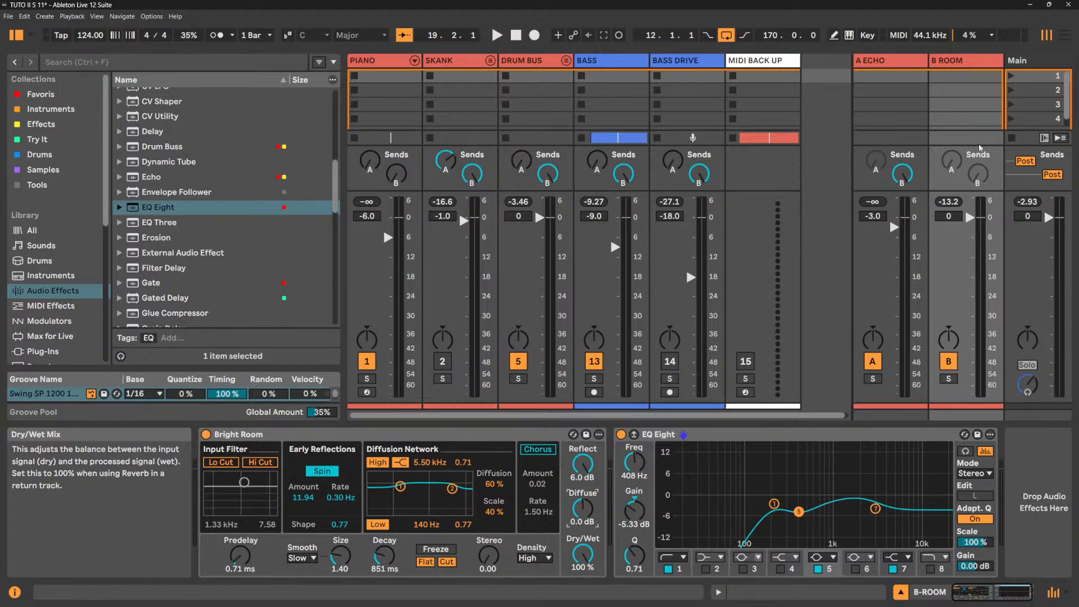
Lower the reverb's Diffuse level to -30 dB and solo the B ROOM return to hear the early reflections.
{"action": "left_click", "coordinate": [974, 66]}
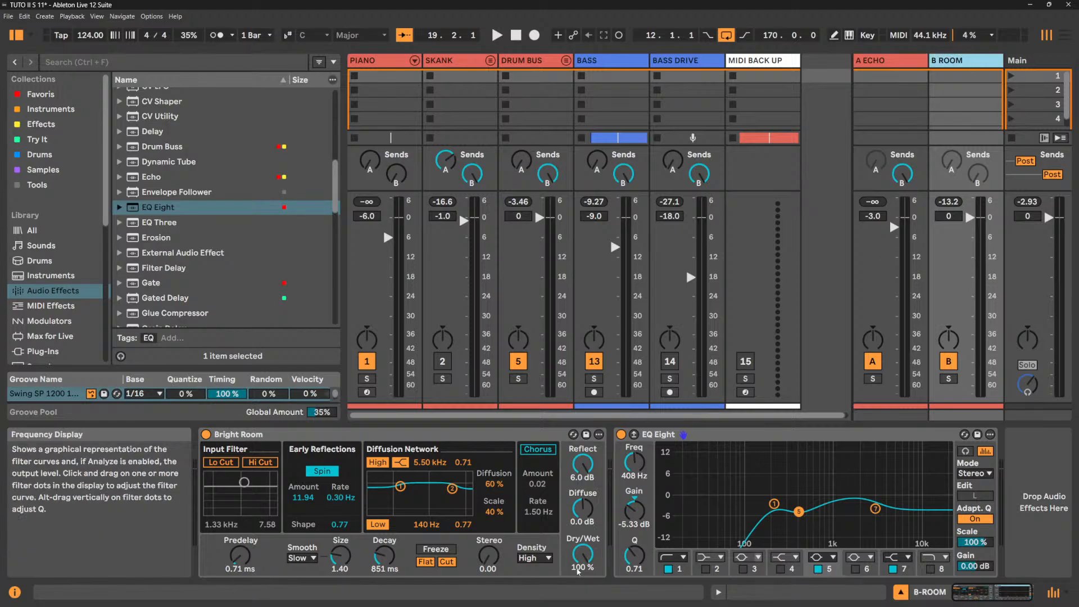
{"action": "key", "text": "space"}
{"action": "left_click_drag", "start_coordinate": [580, 502], "coordinate": [580, 539]}
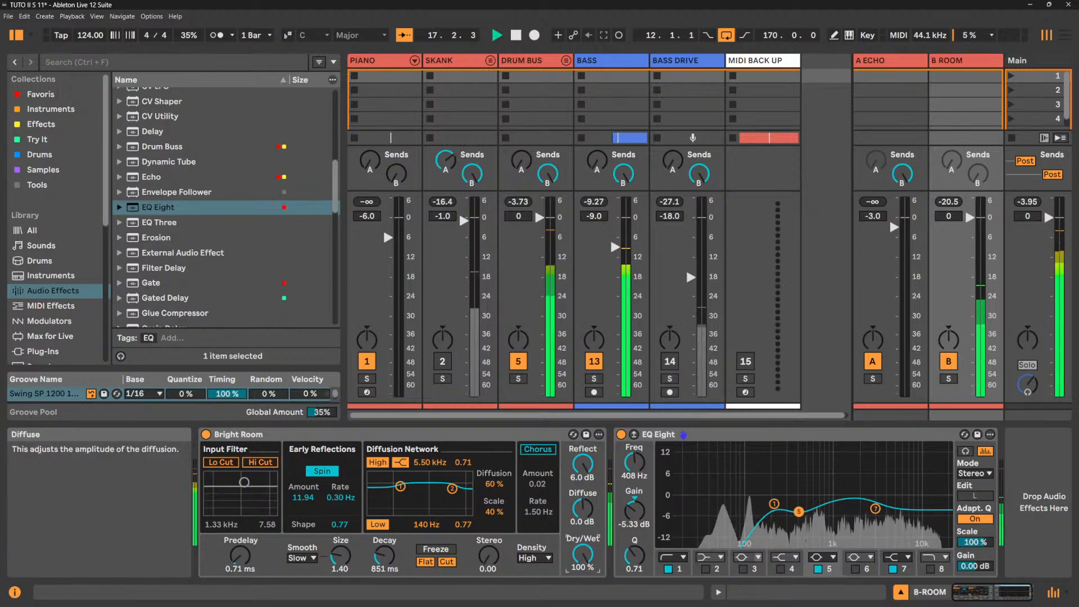
{"action": "left_click", "coordinate": [948, 379]}
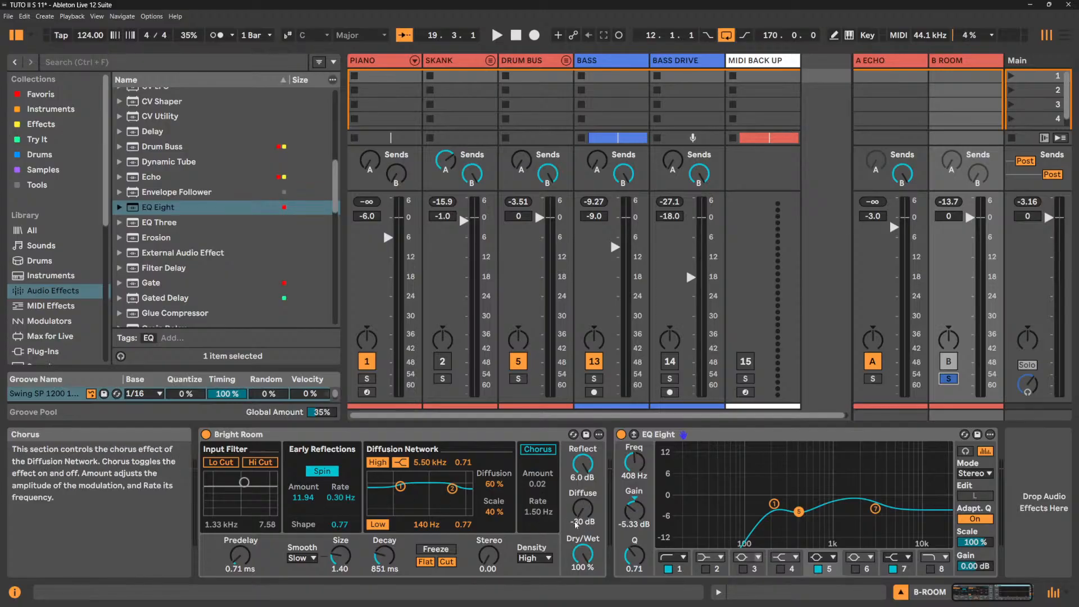
{"action": "key", "text": "space"}
{"action": "left_click_drag", "start_coordinate": [589, 513], "coordinate": [588, 489]}
{"action": "key", "text": "Delete"}
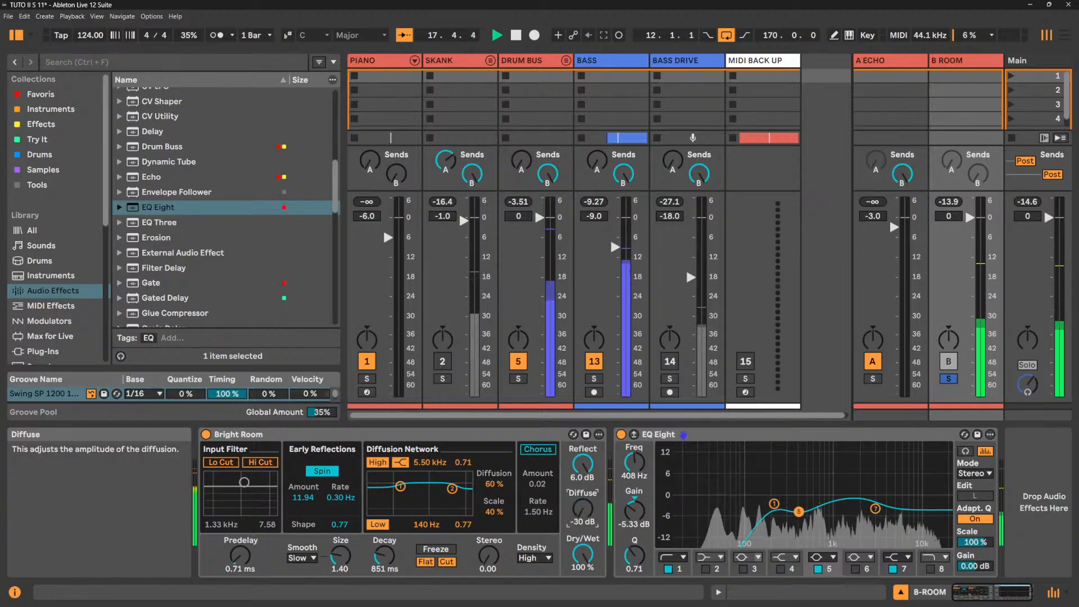
Switch off the early reflections' Spin, lower Shape to 0.11 and set the reverb's Size to 8.25.
{"action": "left_click", "coordinate": [322, 471]}
{"action": "left_click_drag", "start_coordinate": [339, 525], "coordinate": [340, 582]}
{"action": "left_click", "coordinate": [339, 555]}
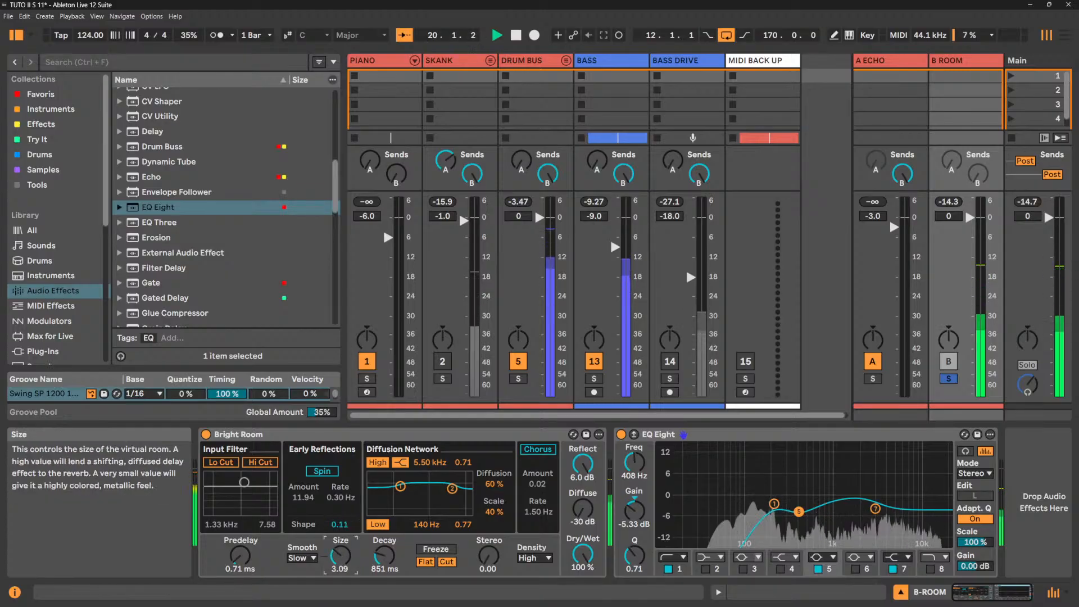
{"action": "left_click_drag", "start_coordinate": [344, 557], "coordinate": [346, 569]}
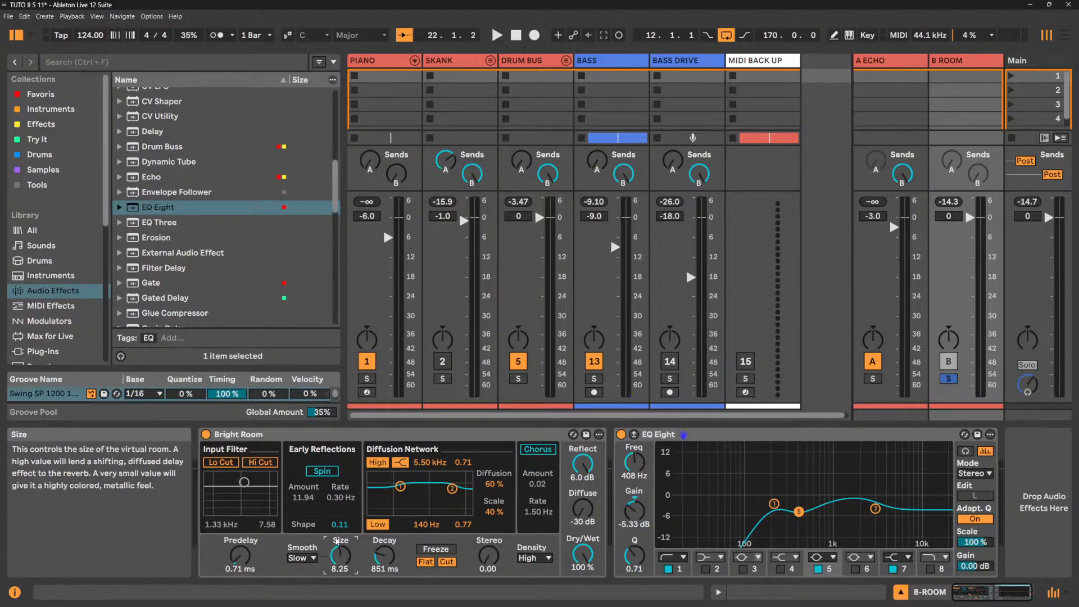
Audition a reverb Size of 38.14 during playback and bring it back to 5.37.
{"action": "key", "text": "space"}
{"action": "left_click_drag", "start_coordinate": [342, 557], "coordinate": [343, 542]}
{"action": "key", "text": "space"}
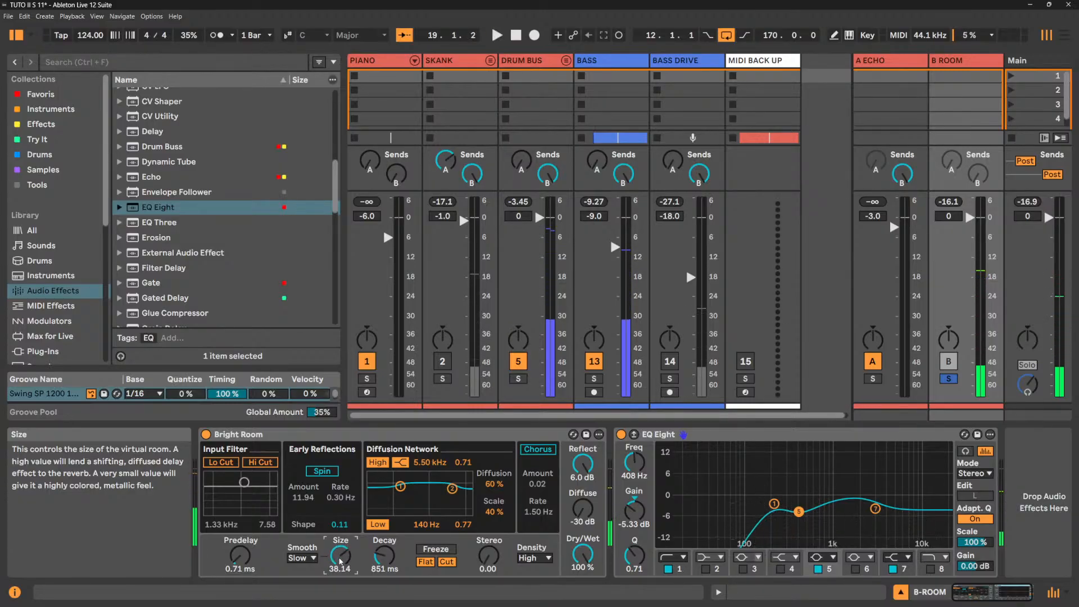
{"action": "key", "text": "ctrl+z"}
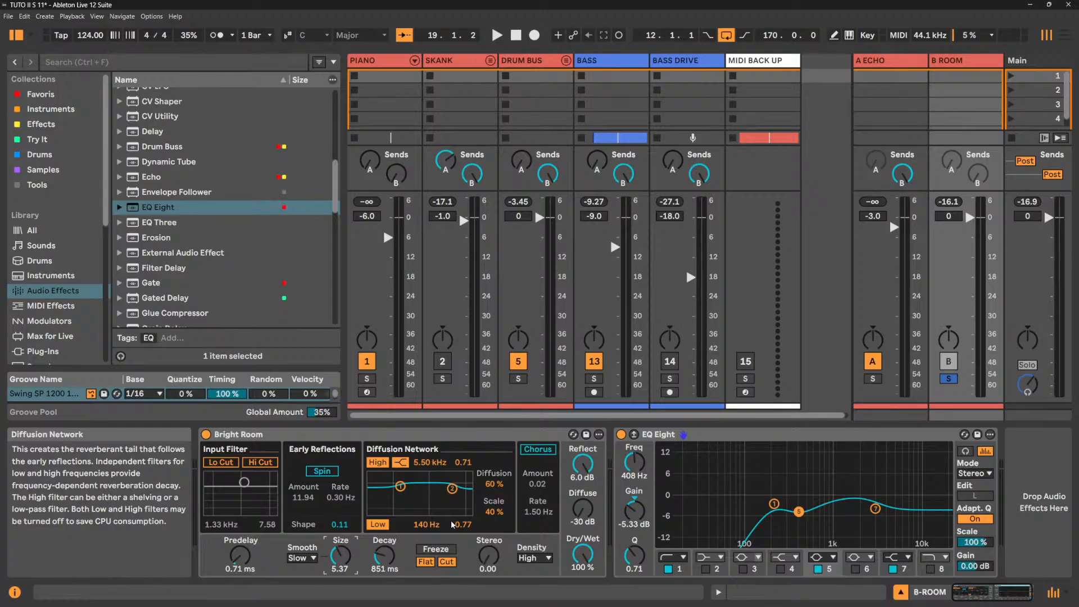
Switch the early reflections' Spin back on and audition an Amount of 55.00 with a Rate of 1.30 Hz.
{"action": "key", "text": "space"}
{"action": "left_click", "coordinate": [322, 470]}
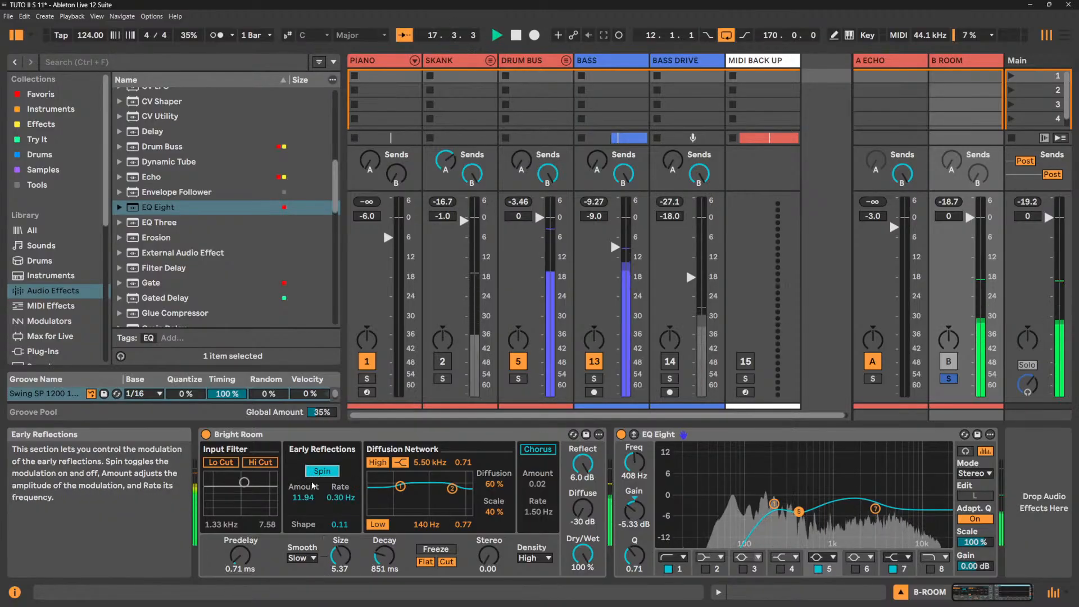
{"action": "left_click_drag", "start_coordinate": [306, 498], "coordinate": [340, 520]}
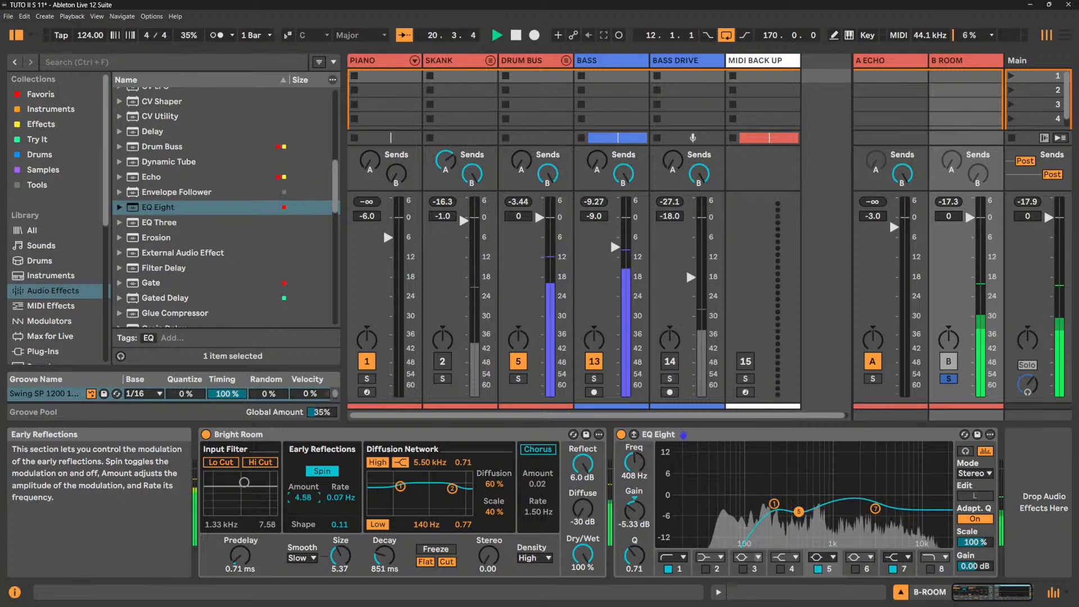
{"action": "left_click", "coordinate": [344, 499]}
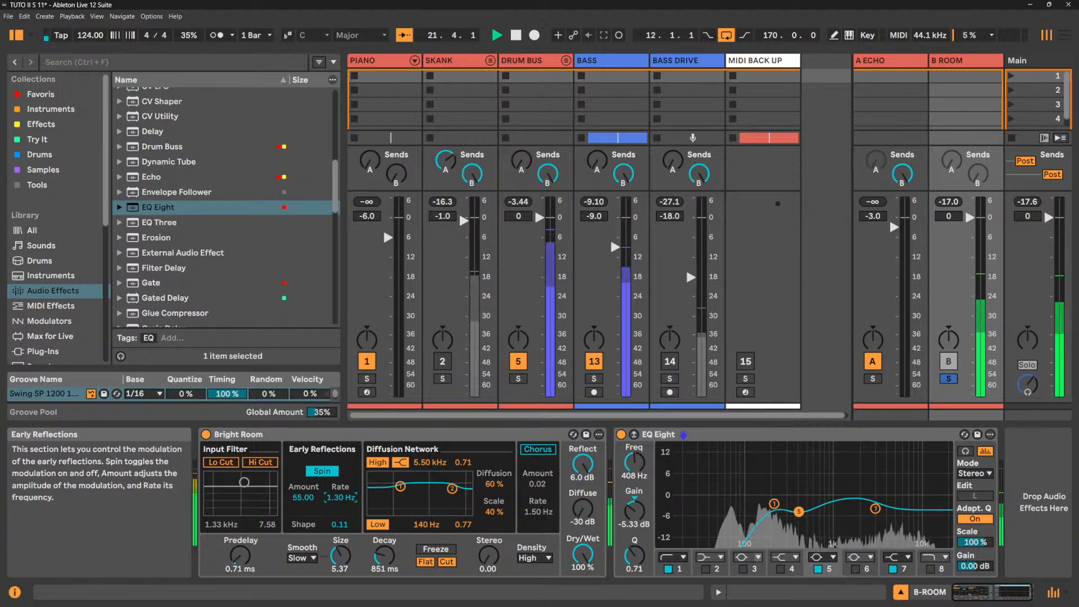
Set the early reflections' Spin Amount to 2.00, Rate to 0.07 Hz and Shape to 0.84 during playback.
{"action": "type", "text": "1.3"}
{"action": "key", "text": "Return"}
{"action": "type", "text": "0.3"}
{"action": "key", "text": "Return"}
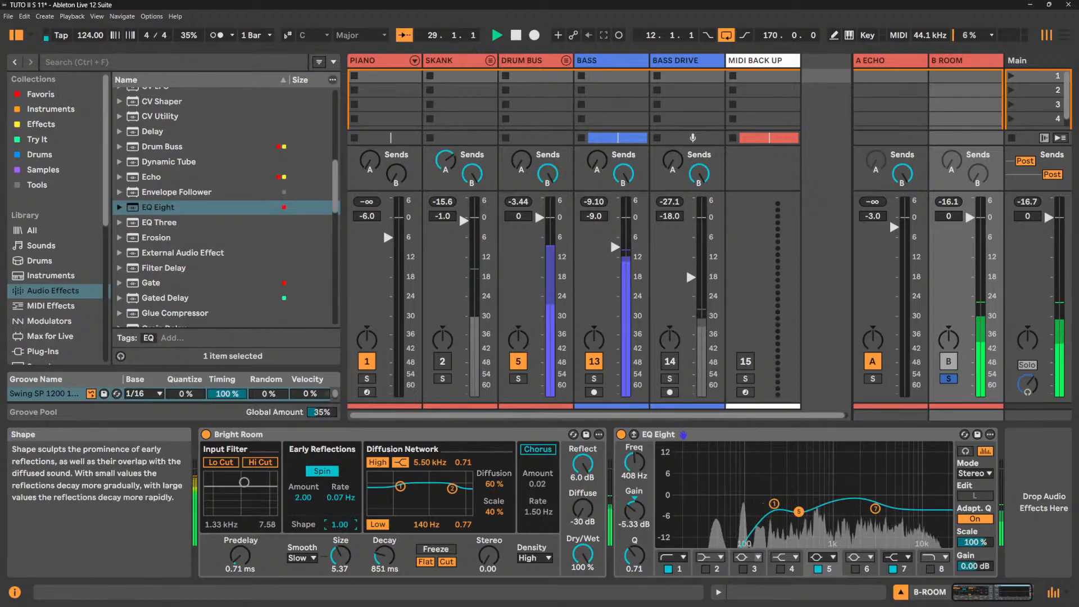
{"action": "left_click_drag", "start_coordinate": [340, 524], "coordinate": [340, 548]}
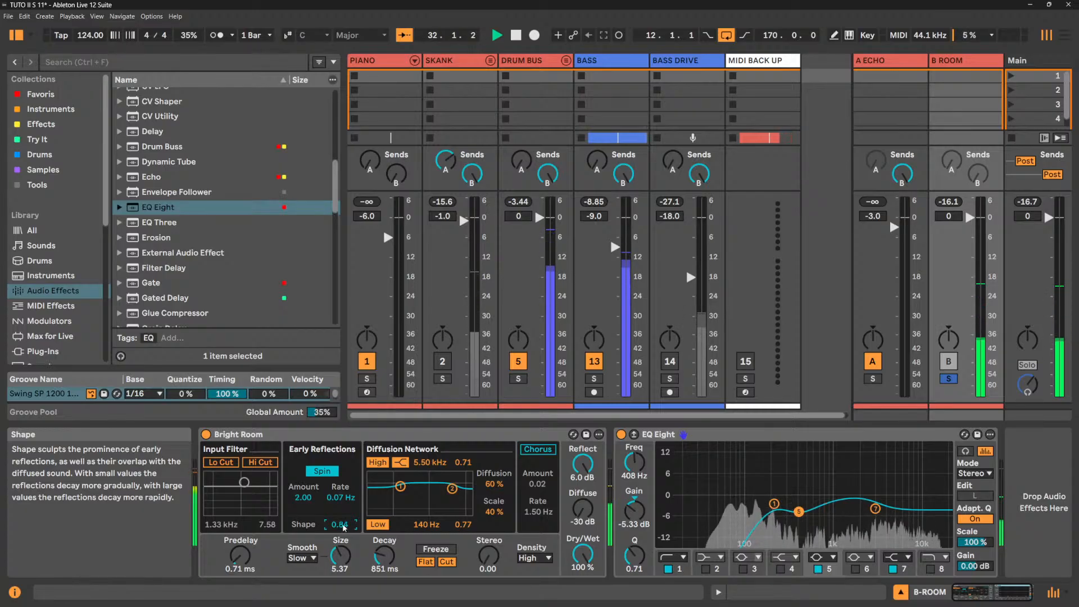
Set the reverb's Decay to 2.11 s, Reflect to -30 dB and Diffuse to 0.0 dB, and lower the diffusion network's high shelf to 0.56.
{"action": "mouse_move", "coordinate": [385, 555]}
{"action": "left_mouse_down"}
{"action": "mouse_move", "coordinate": [384, 537]}
{"action": "mouse_move", "coordinate": [385, 571]}
{"action": "left_mouse_up"}
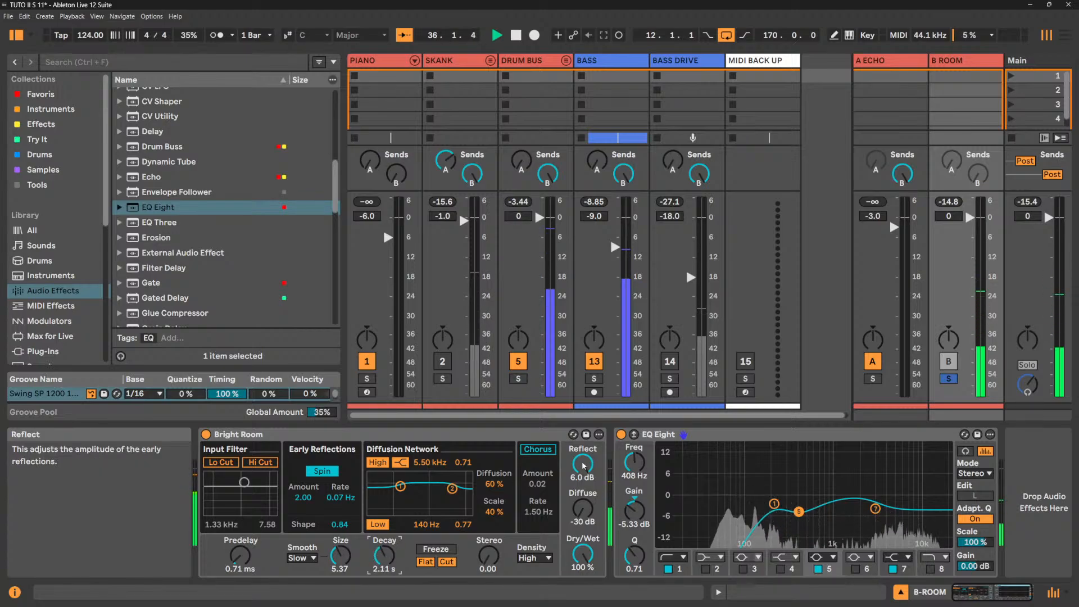
{"action": "left_click_drag", "start_coordinate": [583, 464], "coordinate": [583, 495]}
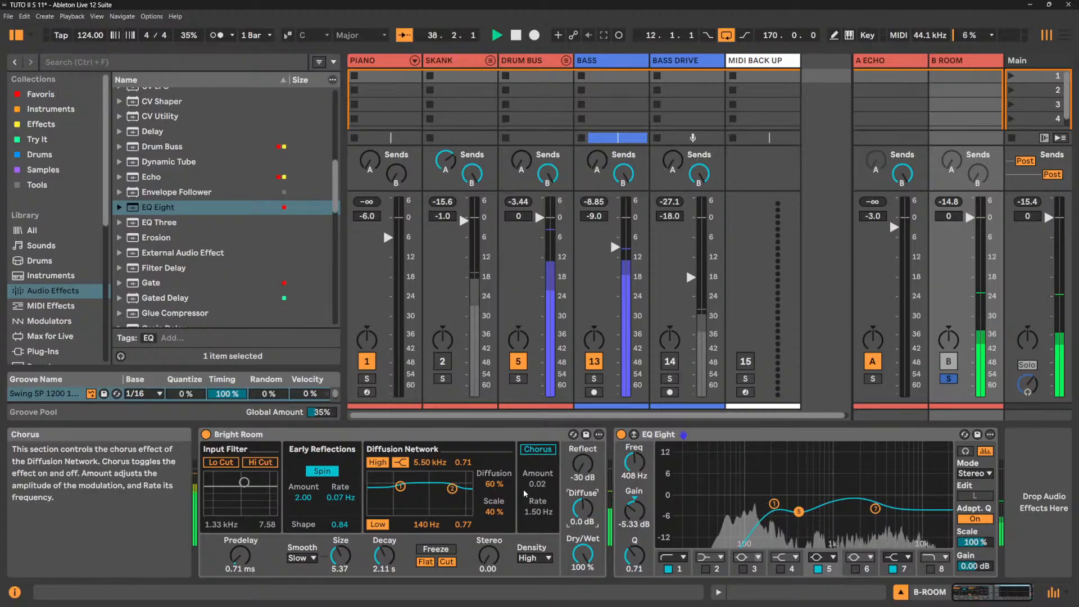
{"action": "left_click_drag", "start_coordinate": [453, 491], "coordinate": [446, 493]}
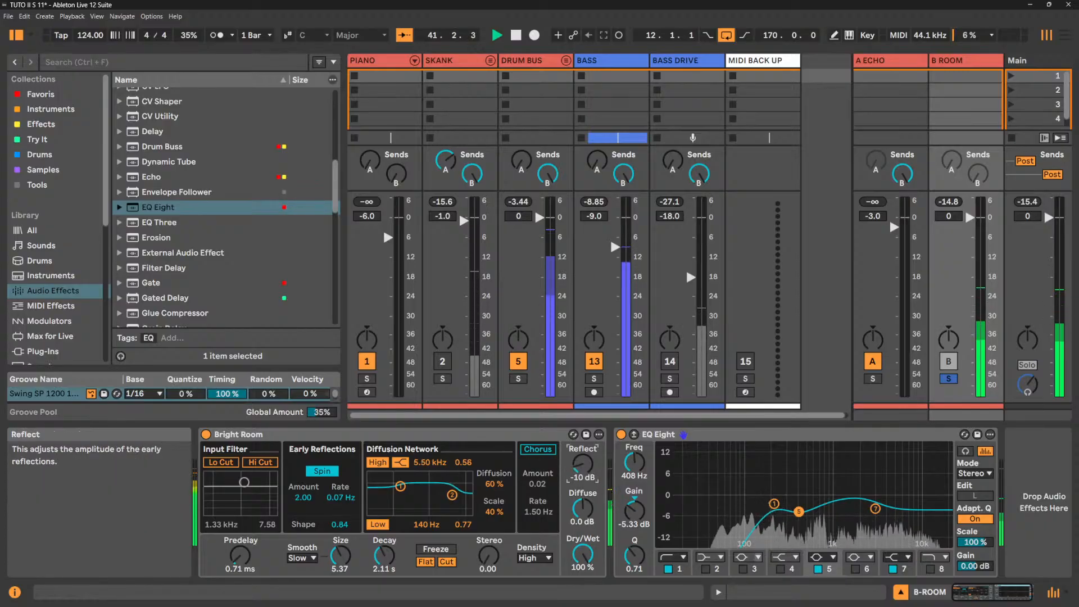
Audition the reverb's Reflect level at 6.0 dB, reset it to 0.0 dB and shorten Decay to 1.68 s.
{"action": "left_click_drag", "start_coordinate": [583, 463], "coordinate": [582, 449]}
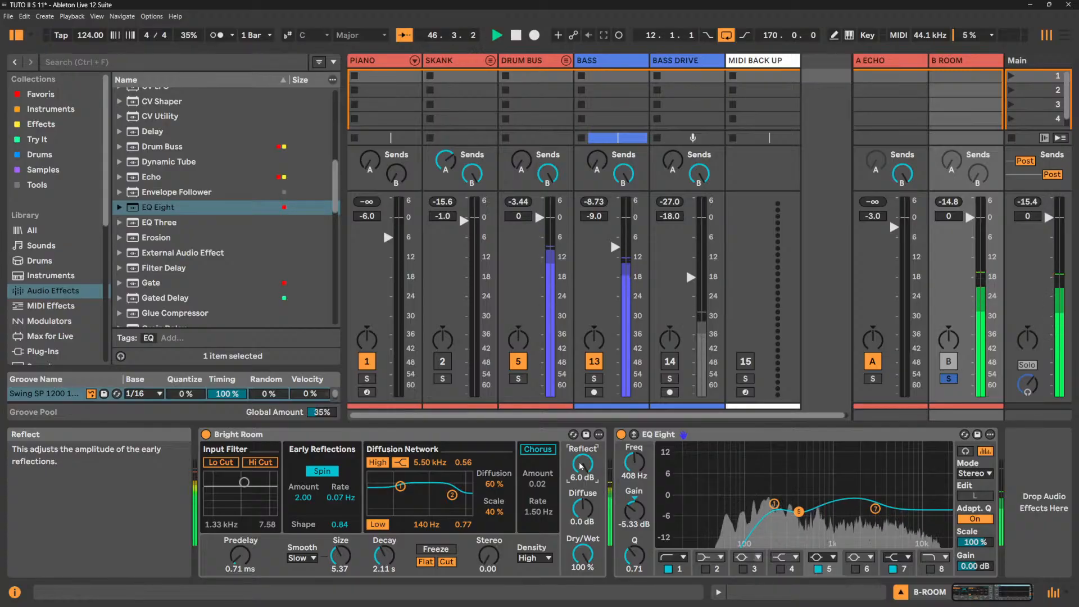
{"action": "double_click", "coordinate": [580, 465]}
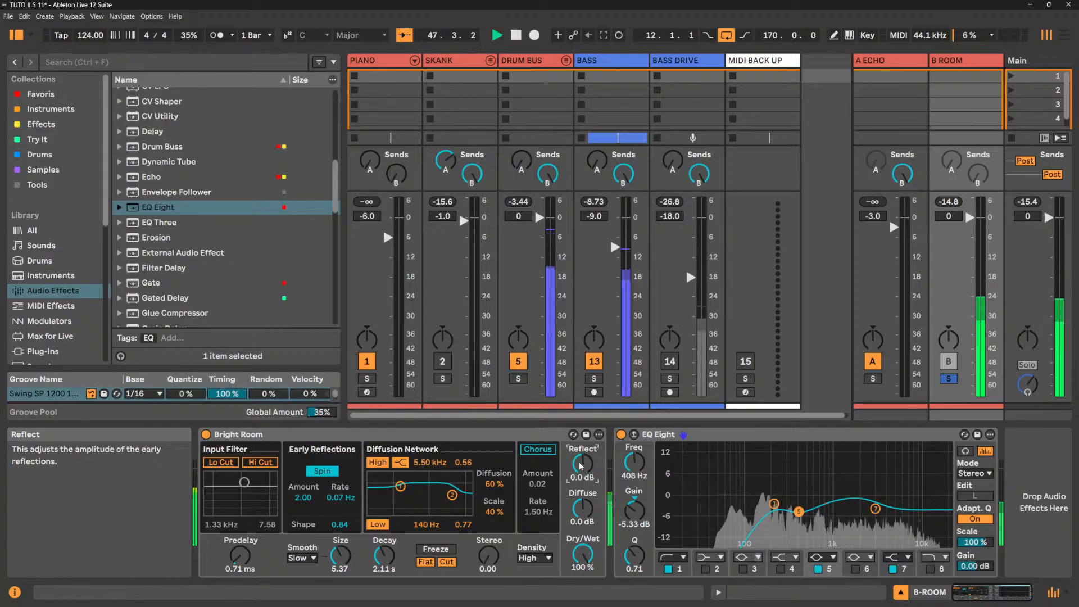
{"action": "left_click", "coordinate": [385, 556]}
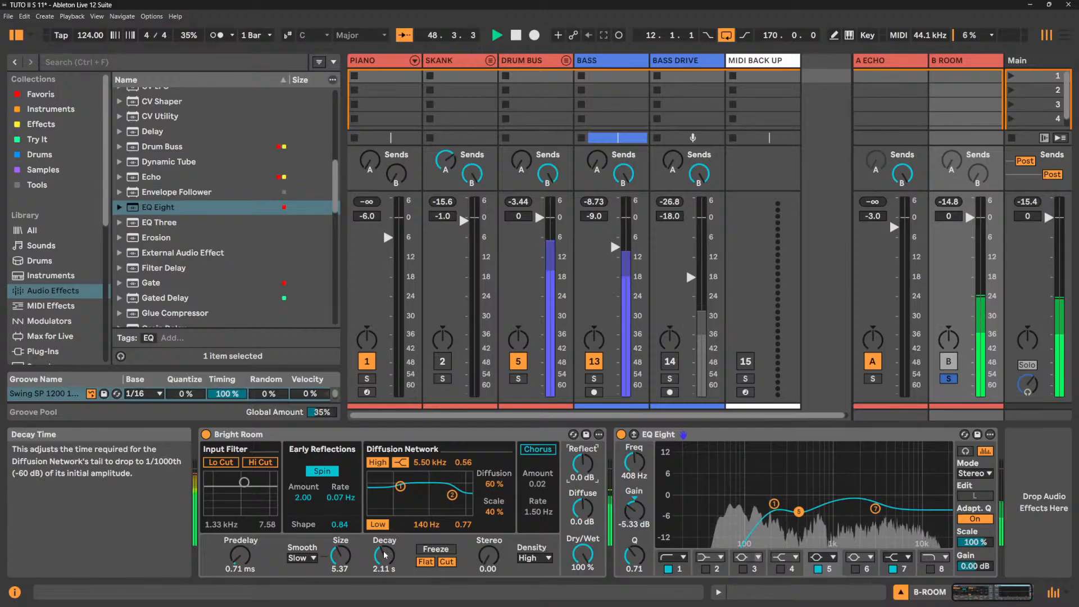
{"action": "left_click_drag", "start_coordinate": [384, 555], "coordinate": [384, 562]}
Audition a different Diffuse level, reset it to 0.0 dB and raise the reverb's Reflect level to 5.2 dB.
{"action": "left_click_drag", "start_coordinate": [583, 509], "coordinate": [583, 503]}
{"action": "double_click", "coordinate": [583, 508]}
{"action": "left_click", "coordinate": [583, 464]}
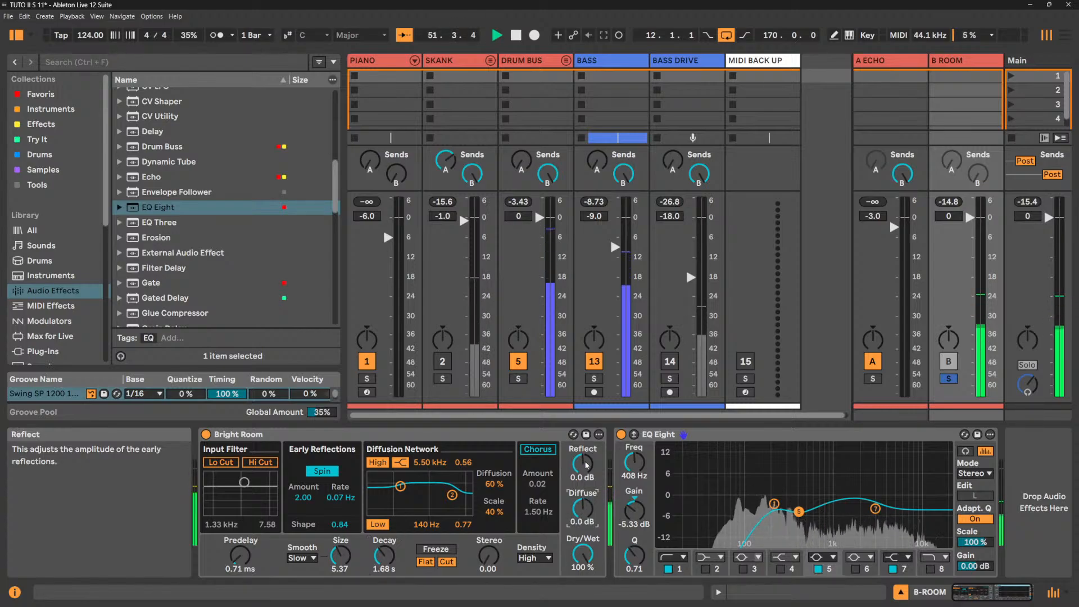
{"action": "left_click_drag", "start_coordinate": [583, 465], "coordinate": [583, 456]}
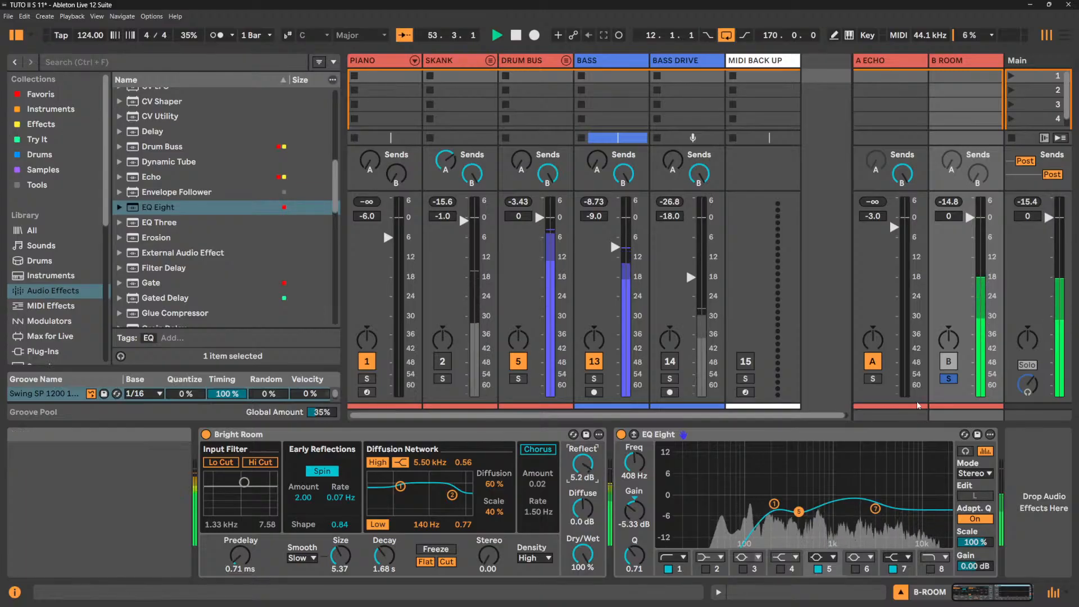
Unsolo the B ROOM return and lower its volume to -8.2 dB in the full mix.
{"action": "left_click", "coordinate": [949, 380]}
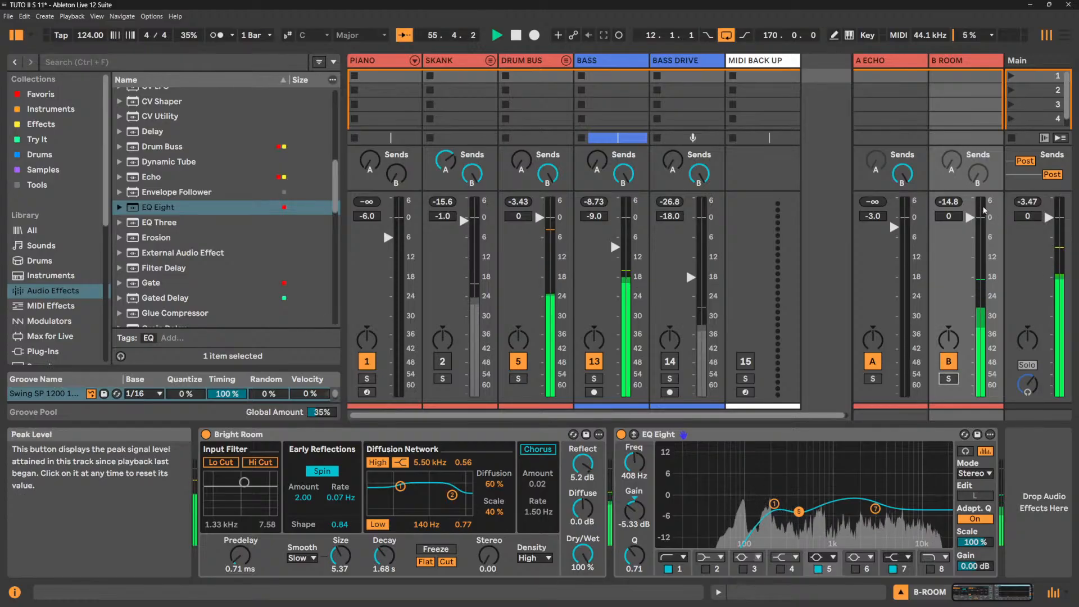
{"action": "mouse_move", "coordinate": [969, 219]}
{"action": "left_mouse_down"}
{"action": "mouse_move", "coordinate": [969, 394]}
{"action": "mouse_move", "coordinate": [968, 227]}
{"action": "left_mouse_up"}
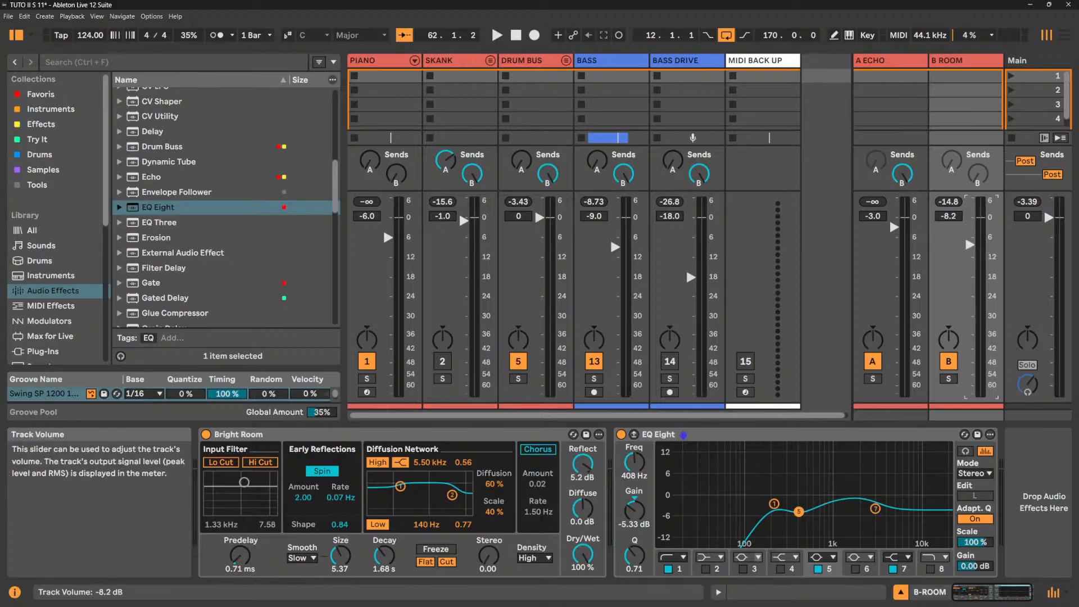
Enable band 8 of B ROOM's EQ Eight and set its high cut to 8.80 kHz with Q 0.85 during playback.
{"action": "left_click", "coordinate": [931, 569]}
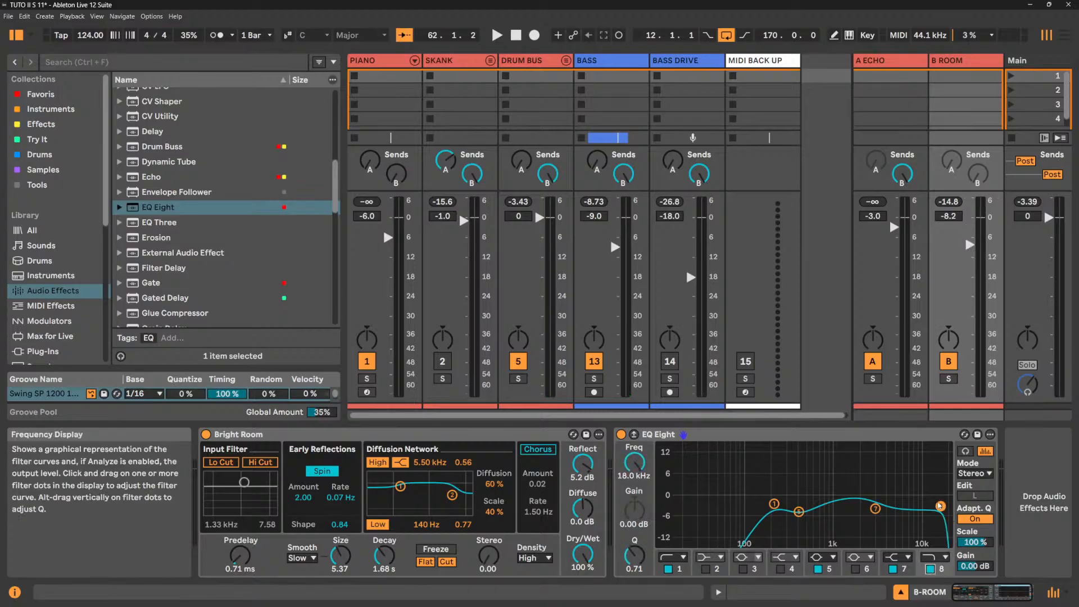
{"action": "key", "text": "space"}
{"action": "left_click_drag", "start_coordinate": [941, 506], "coordinate": [914, 503]}
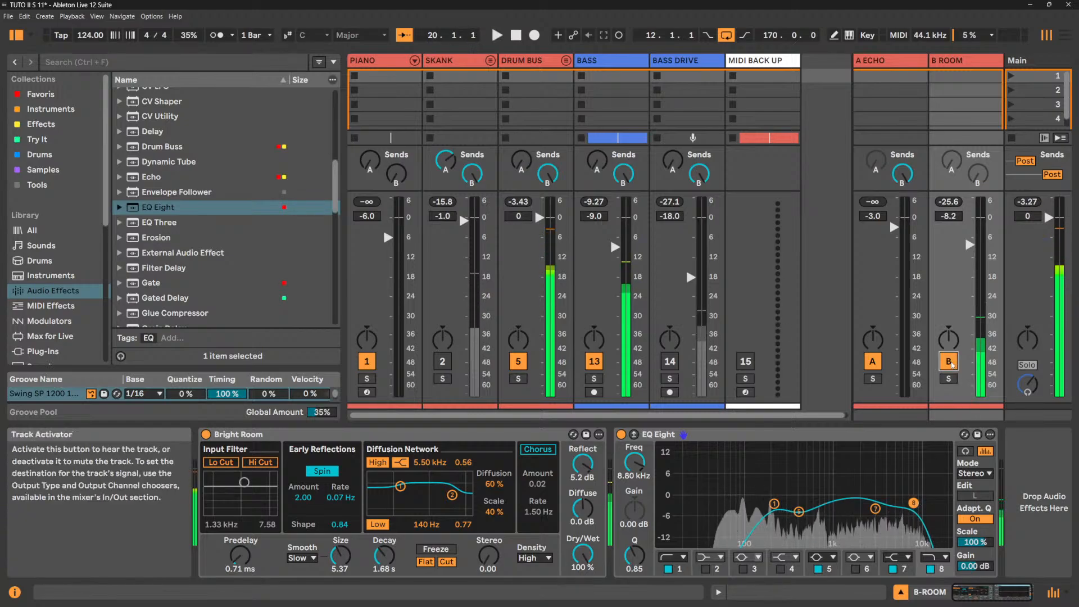
{"action": "key", "text": "space"}
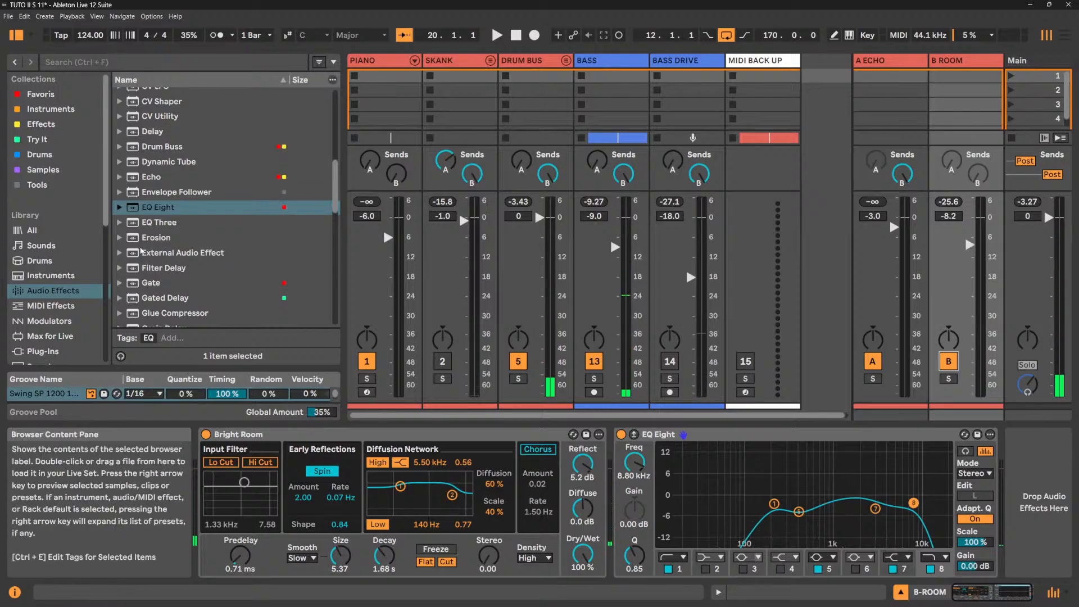
Locate and select the Roar device among the audio effects.
{"action": "scroll", "coordinate": [165, 226], "scroll_direction": "down", "scroll_amount": 3}
{"action": "scroll", "coordinate": [164, 226], "scroll_direction": "down", "scroll_amount": 4}
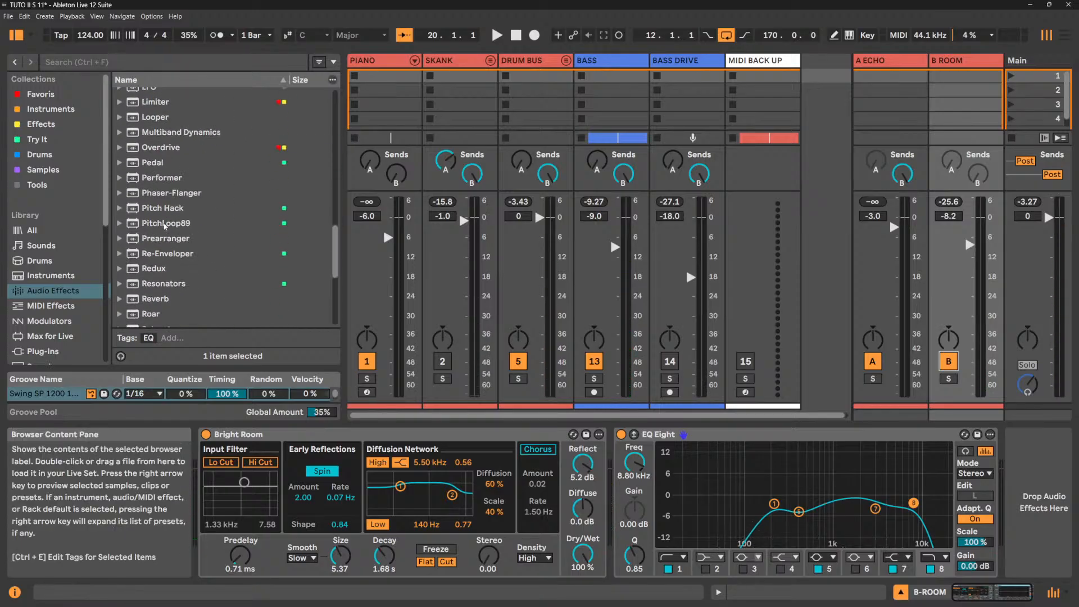
{"action": "scroll", "coordinate": [165, 226], "scroll_direction": "down", "scroll_amount": 1}
{"action": "left_click", "coordinate": [168, 251]}
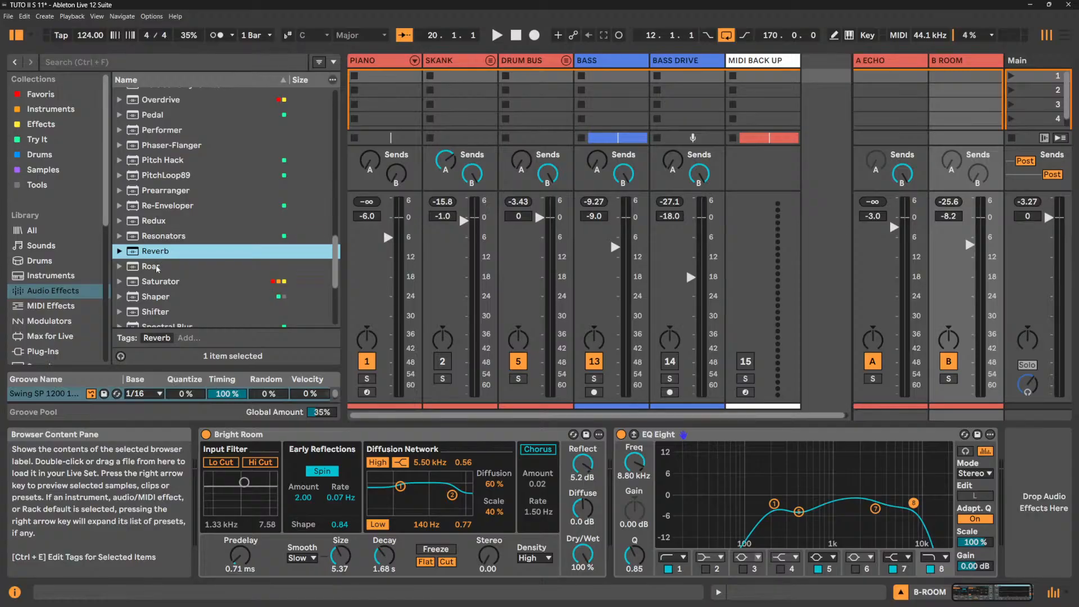
{"action": "left_click", "coordinate": [158, 267]}
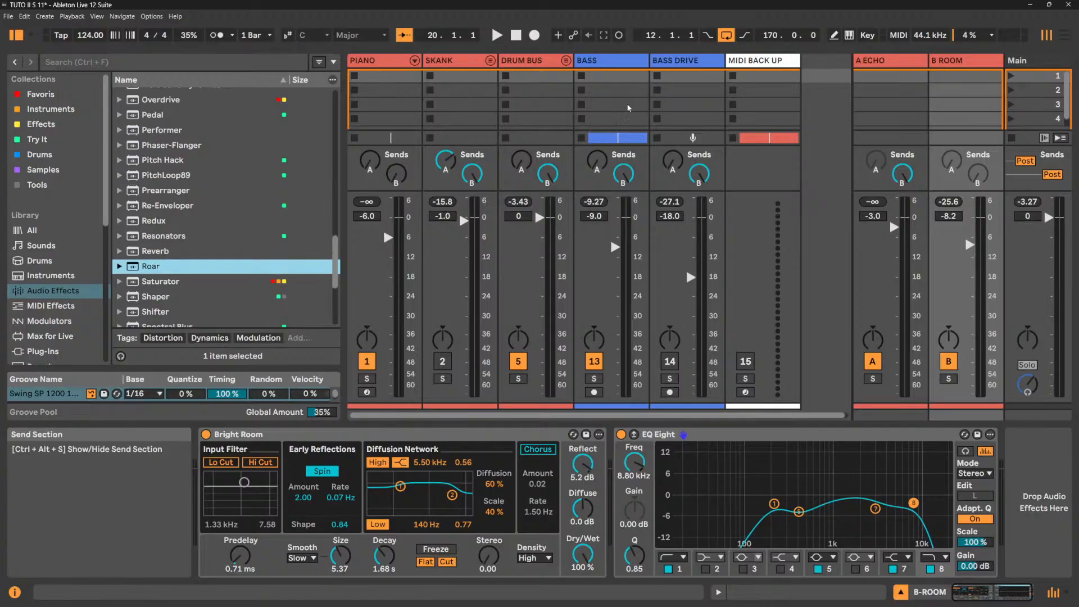
Select the BASS DRIVE track, solo it and start playback.
{"action": "left_click", "coordinate": [509, 59]}
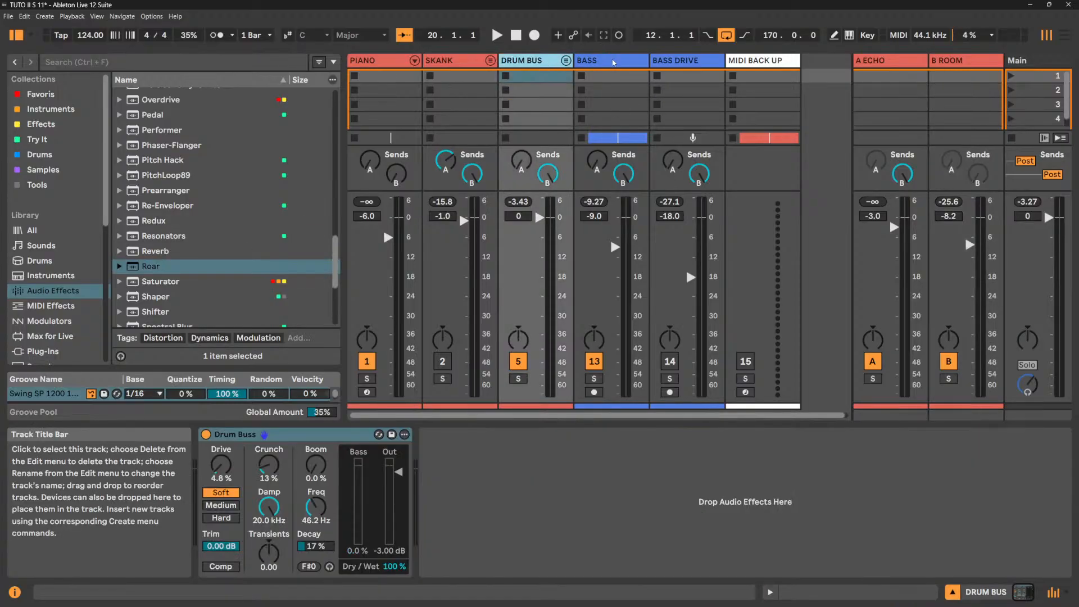
{"action": "left_click", "coordinate": [688, 59]}
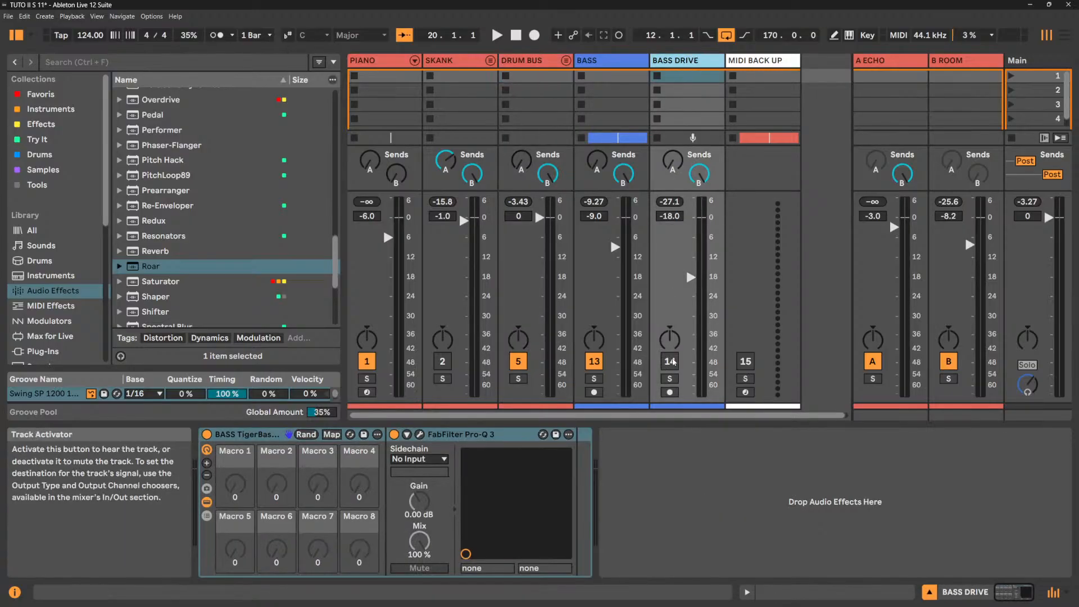
{"action": "left_click", "coordinate": [670, 379]}
{"action": "key", "text": "space"}
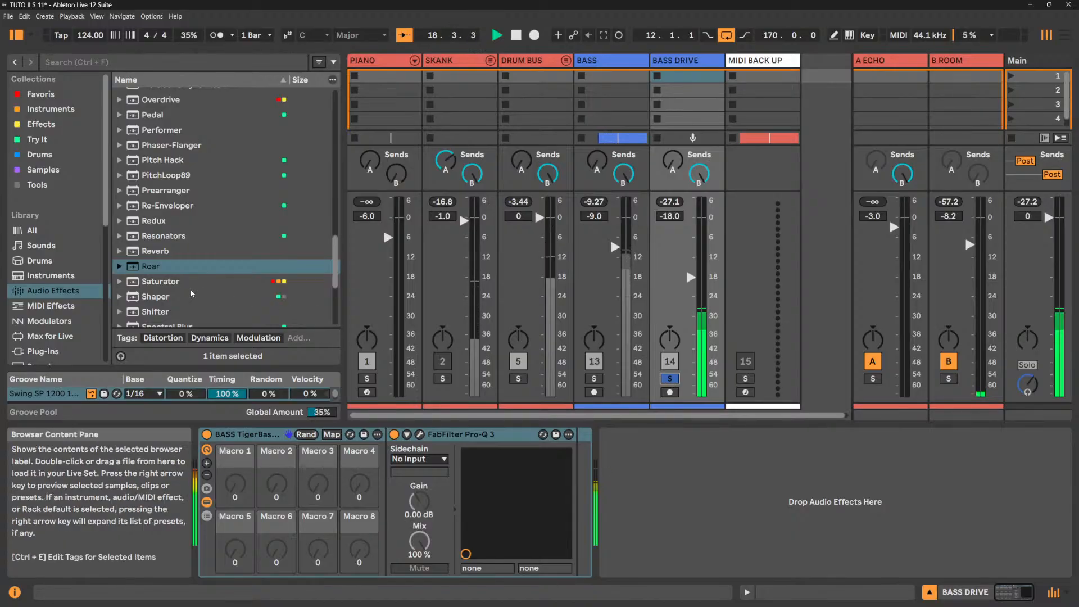
Check the FabFilter Pro-Q 3 window on BASS DRIVE and add Roar at the end of the track's device chain.
{"action": "left_click", "coordinate": [423, 436]}
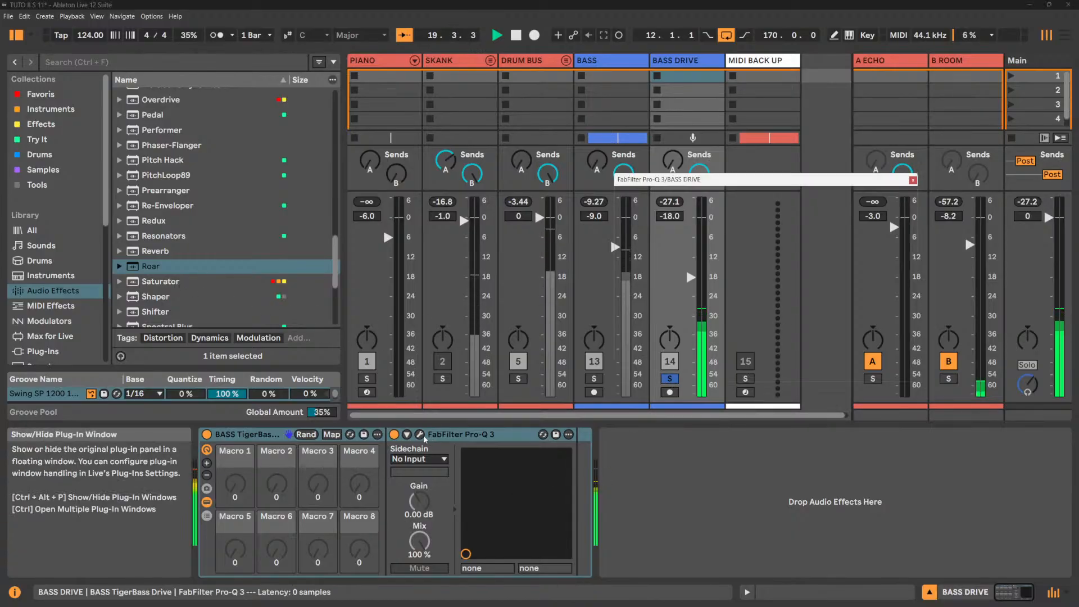
{"action": "left_click", "coordinate": [424, 436]}
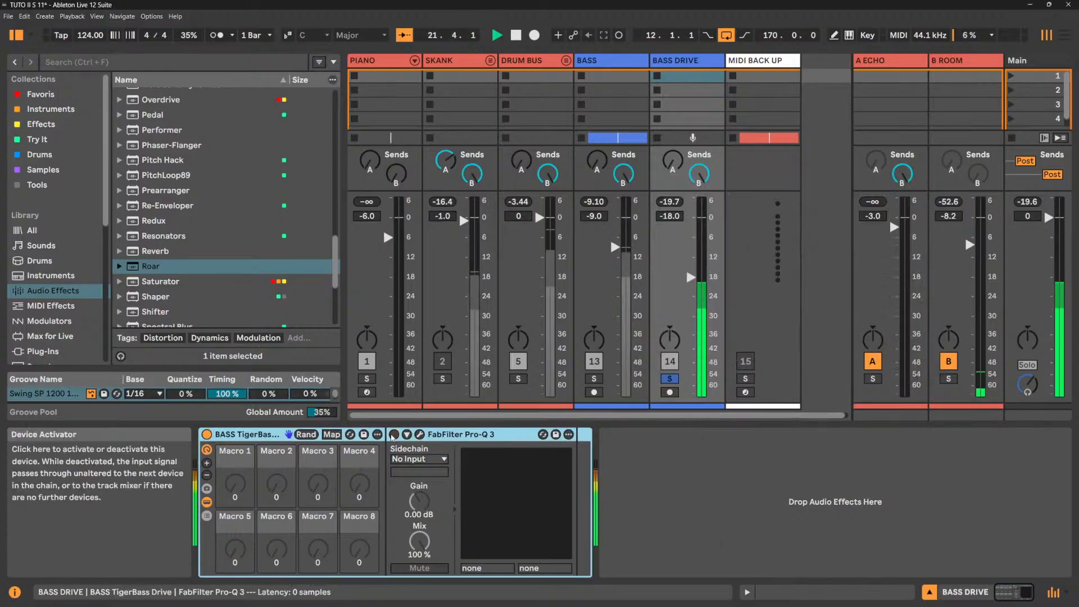
{"action": "left_click_drag", "start_coordinate": [145, 268], "coordinate": [693, 484]}
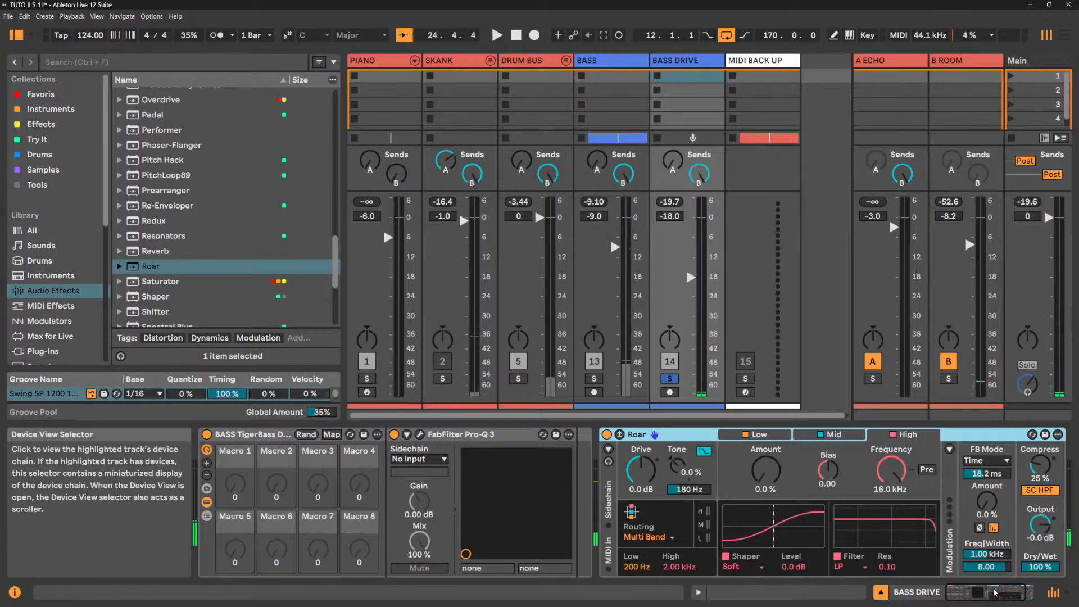
{"action": "left_click", "coordinate": [1015, 592]}
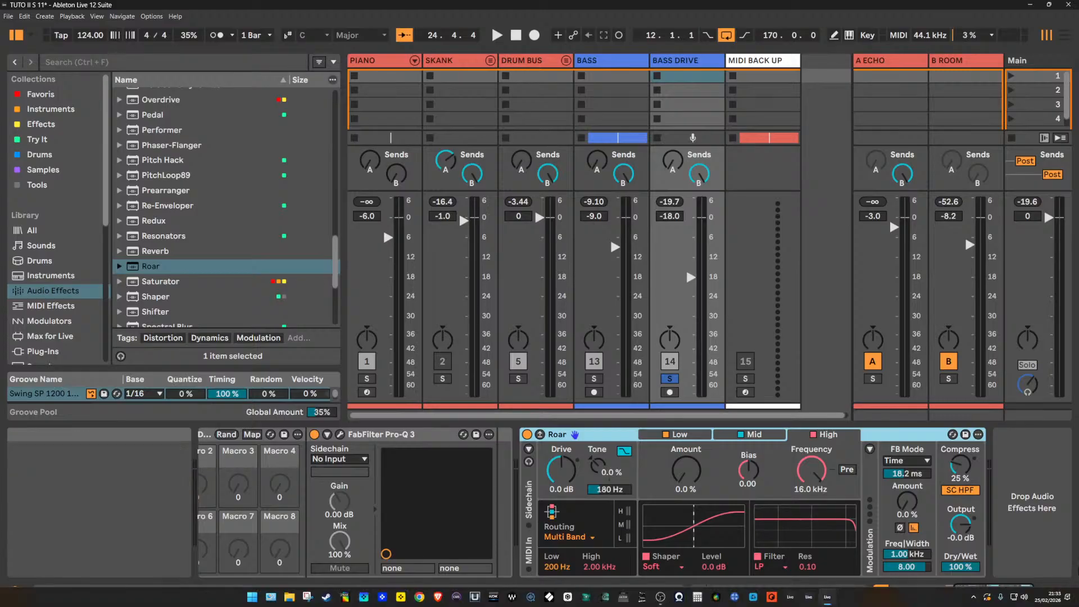
Look through the Low, Mid and High gain stages of Roar's multiband routing.
{"action": "left_click", "coordinate": [702, 436]}
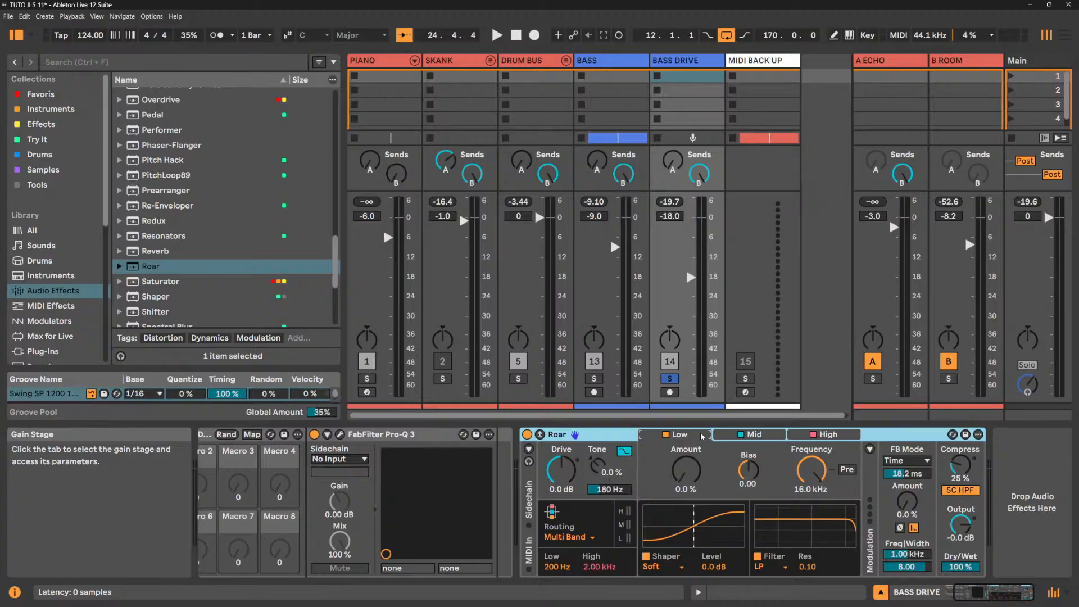
{"action": "left_click", "coordinate": [771, 436]}
{"action": "left_click", "coordinate": [842, 437]}
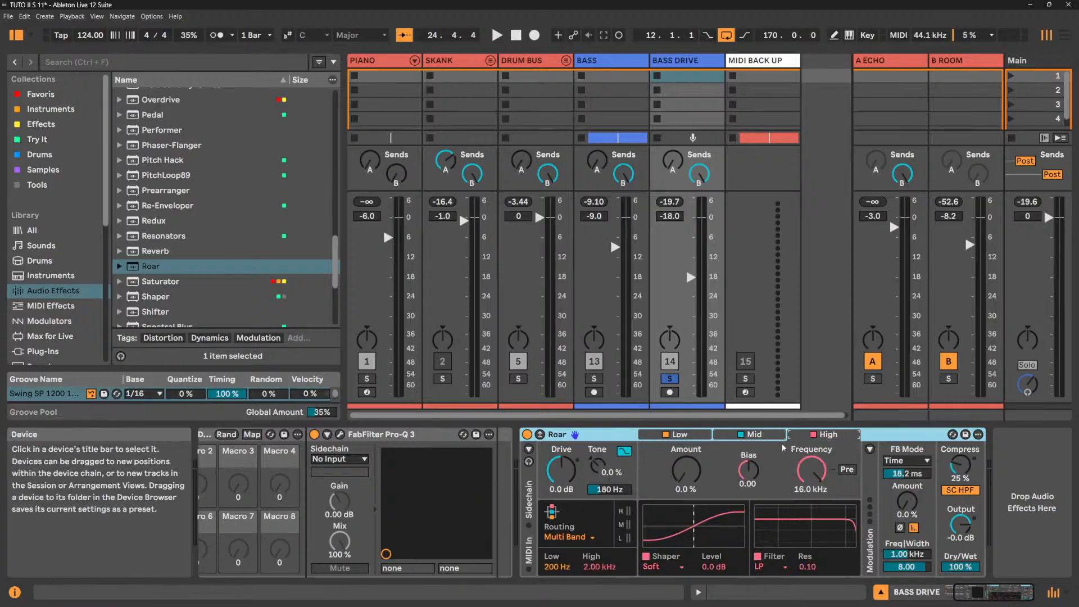
{"action": "left_click", "coordinate": [697, 437]}
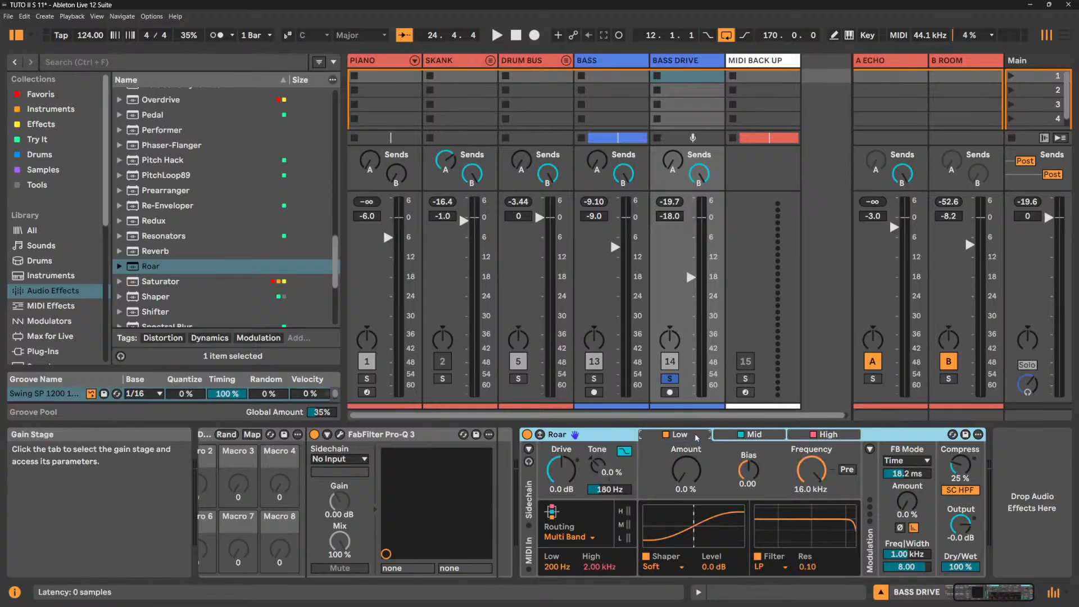
{"action": "left_click", "coordinate": [767, 437]}
{"action": "left_click", "coordinate": [836, 437]}
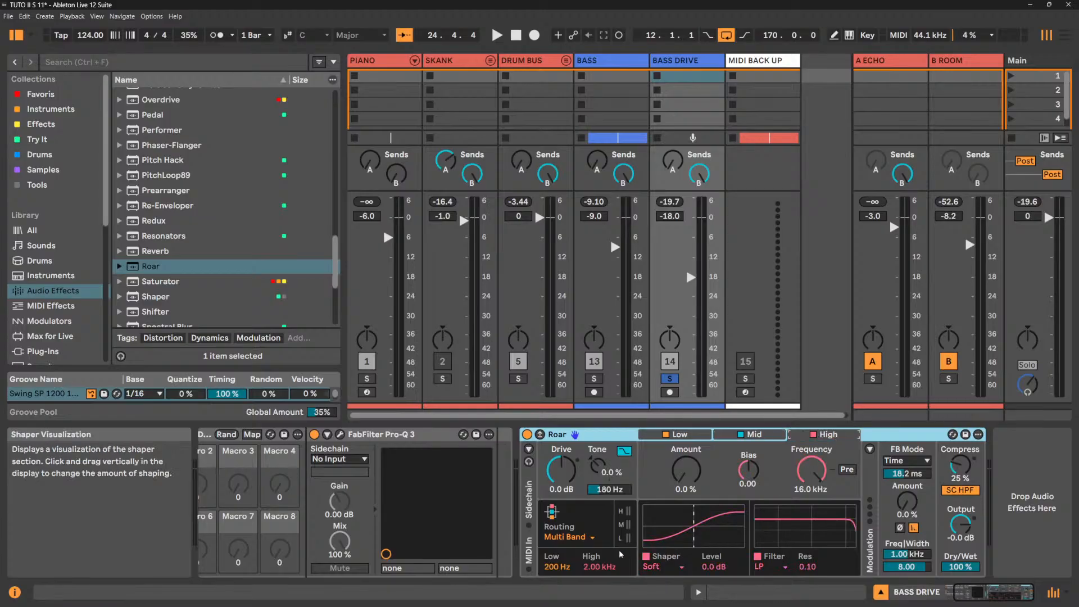
Try Roar's Serial and Parallel routing modes and view Stage 1.
{"action": "left_click", "coordinate": [565, 538]}
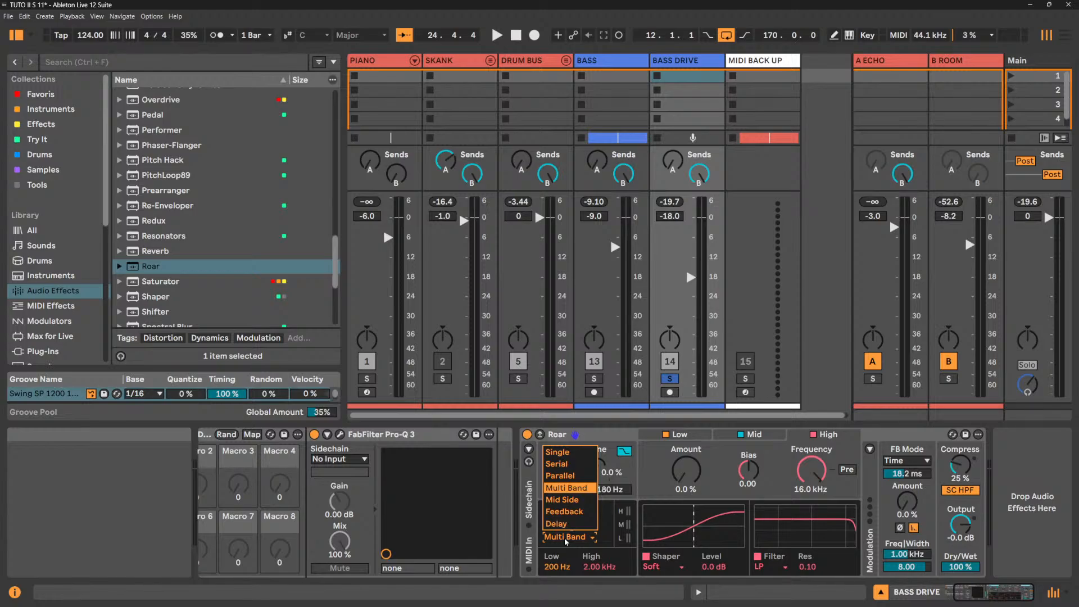
{"action": "left_click", "coordinate": [558, 464]}
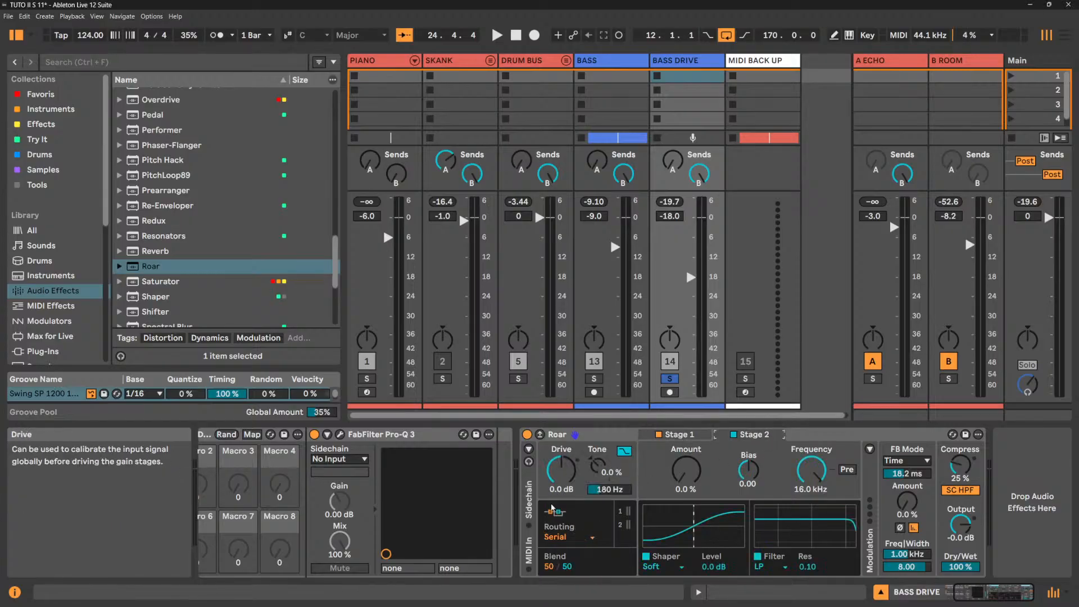
{"action": "left_click", "coordinate": [561, 538]}
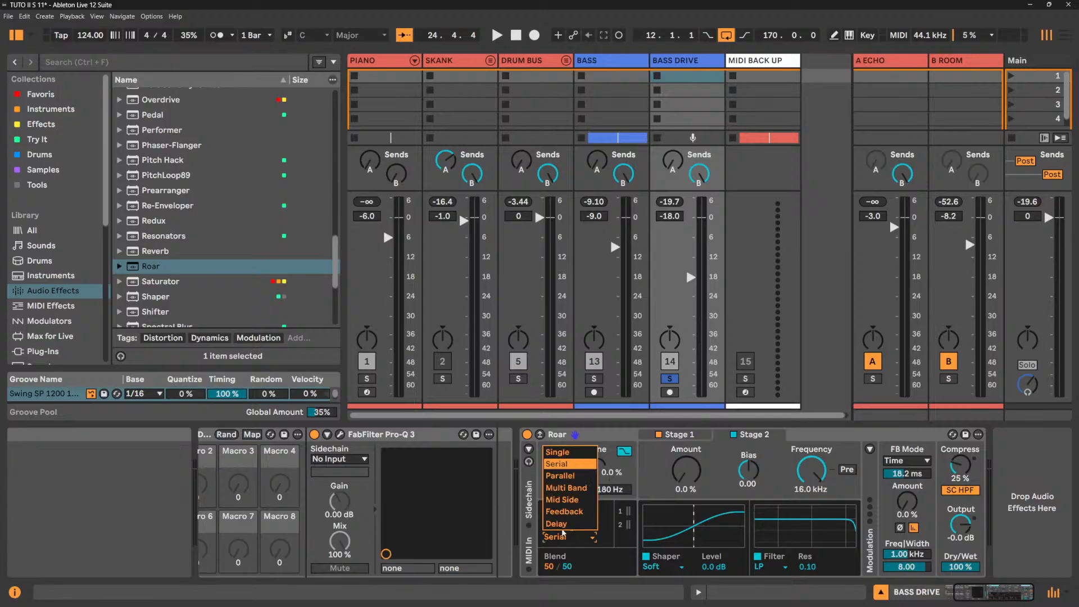
{"action": "left_click", "coordinate": [571, 482]}
{"action": "left_click", "coordinate": [677, 438]}
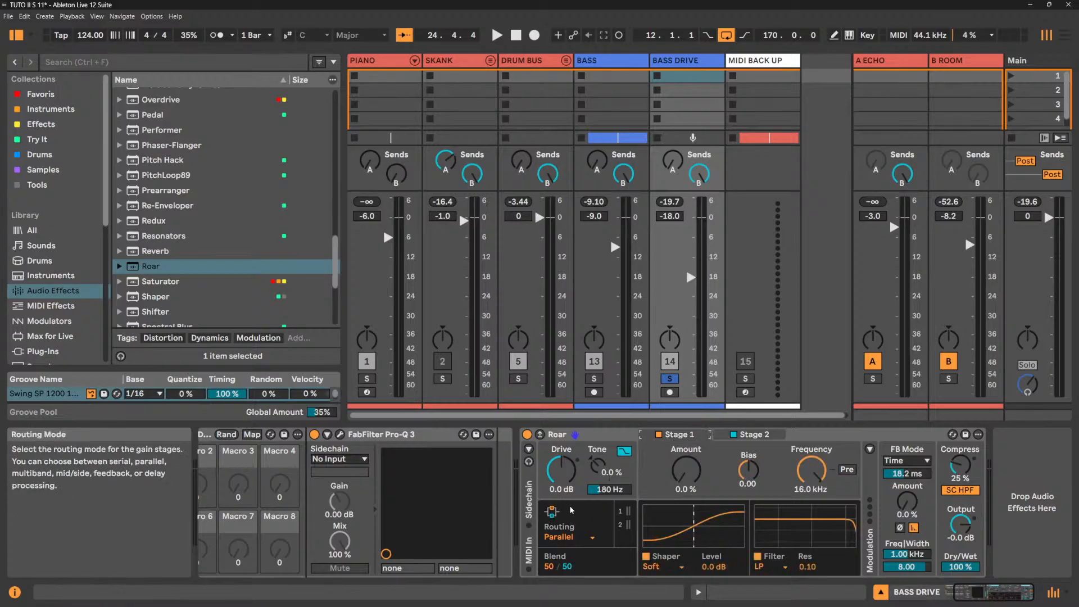
Switch Roar's routing back to Multi Band and on to Mid Side.
{"action": "left_click", "coordinate": [551, 537]}
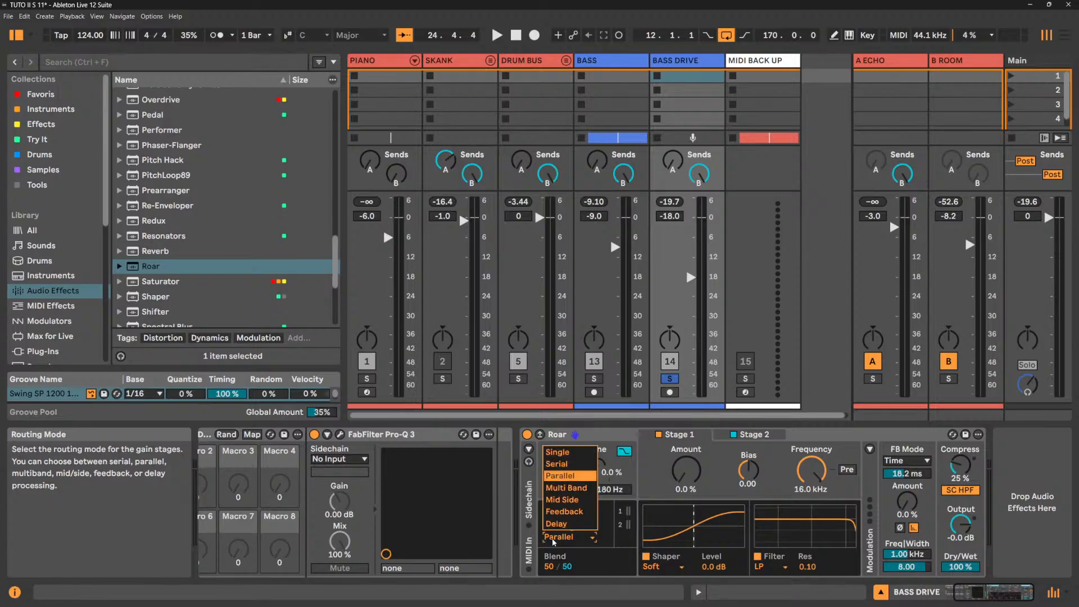
{"action": "left_click", "coordinate": [571, 495]}
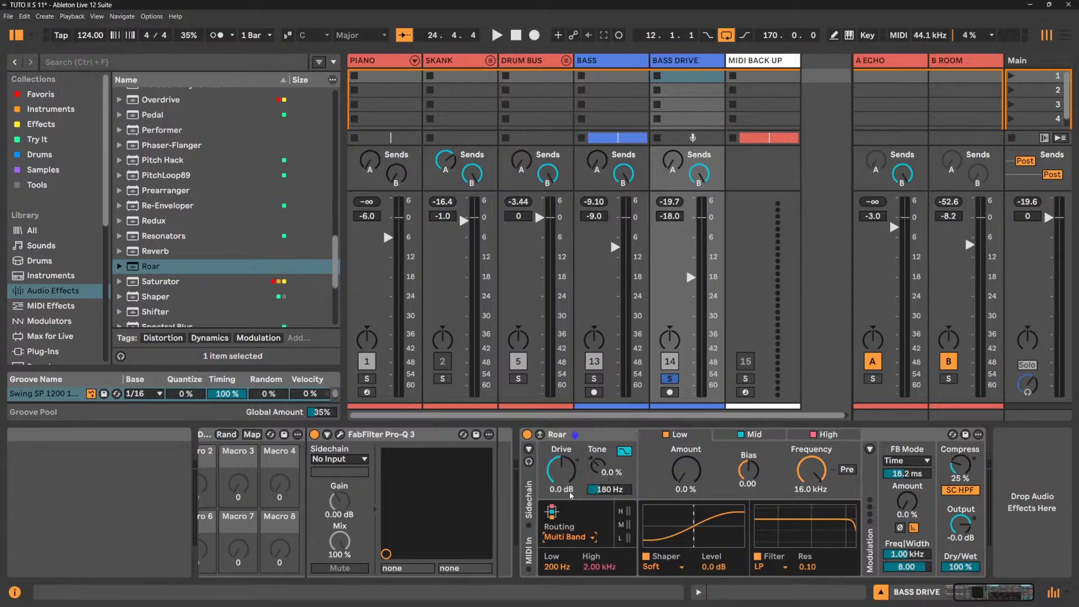
{"action": "left_click", "coordinate": [569, 538]}
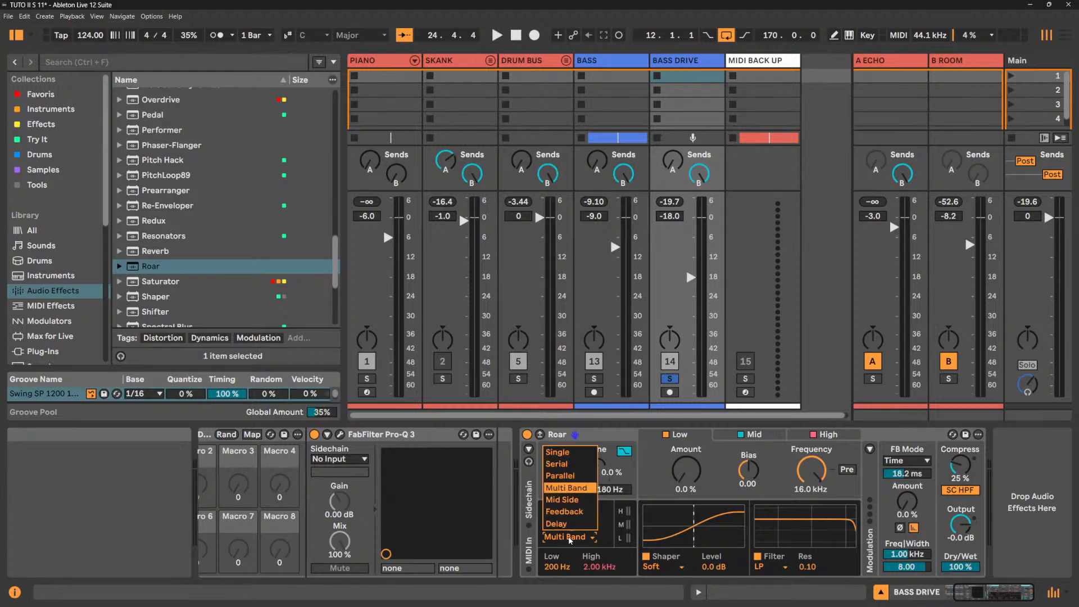
{"action": "left_click", "coordinate": [573, 505]}
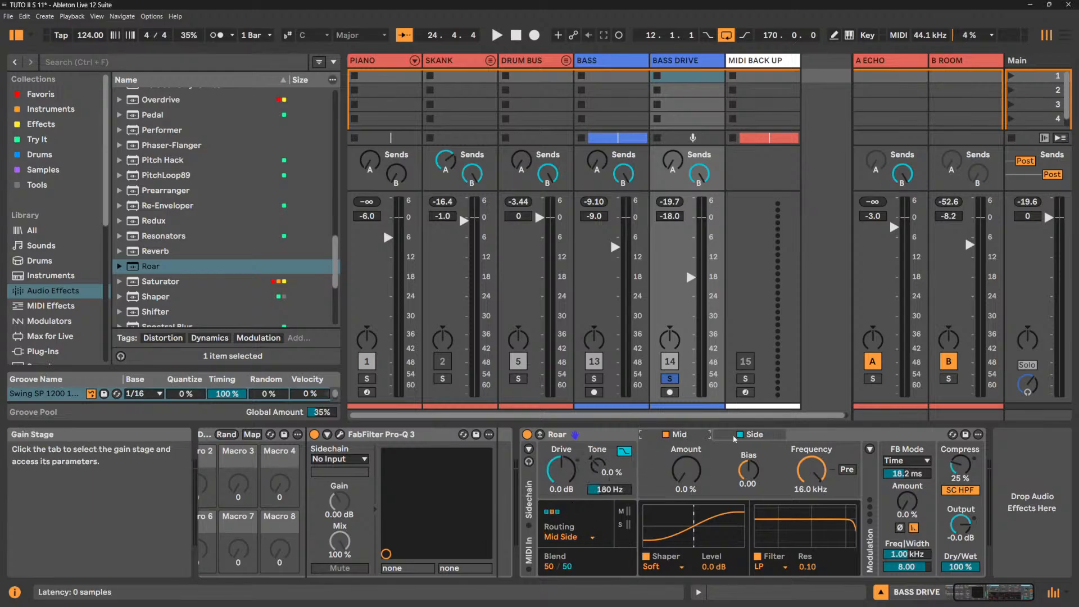
Try Roar's Feedback and Delay routing modes on the BASS DRIVE track.
{"action": "left_click", "coordinate": [571, 538]}
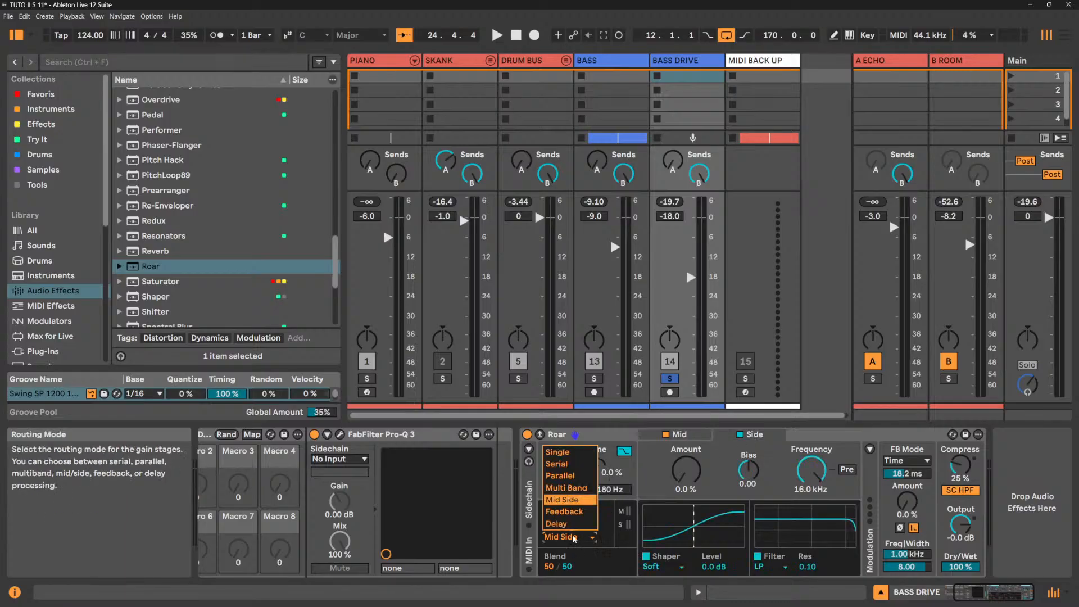
{"action": "left_click", "coordinate": [583, 512]}
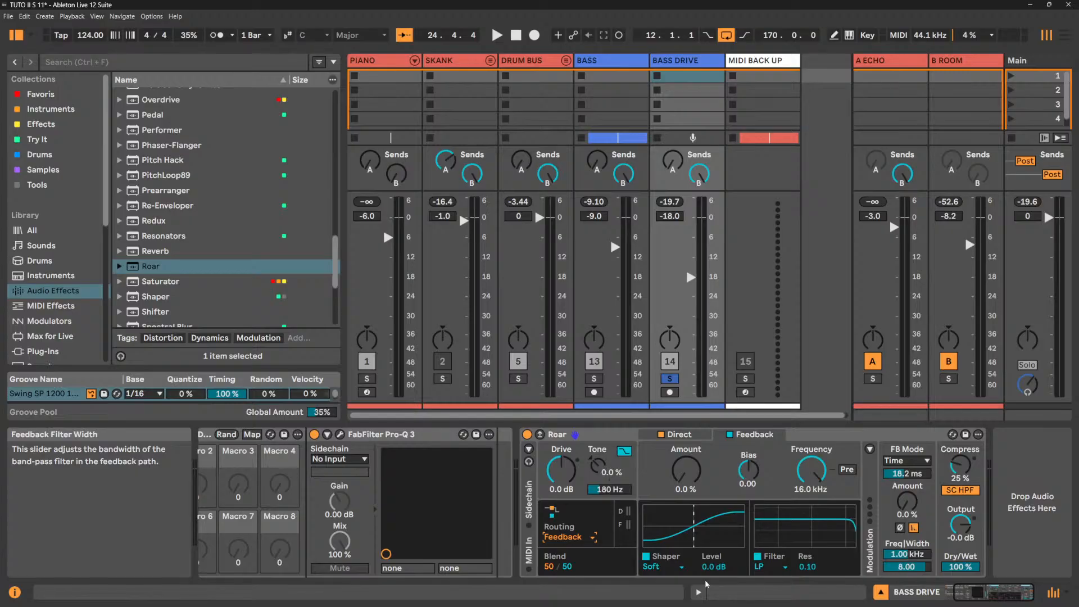
{"action": "left_click", "coordinate": [552, 538]}
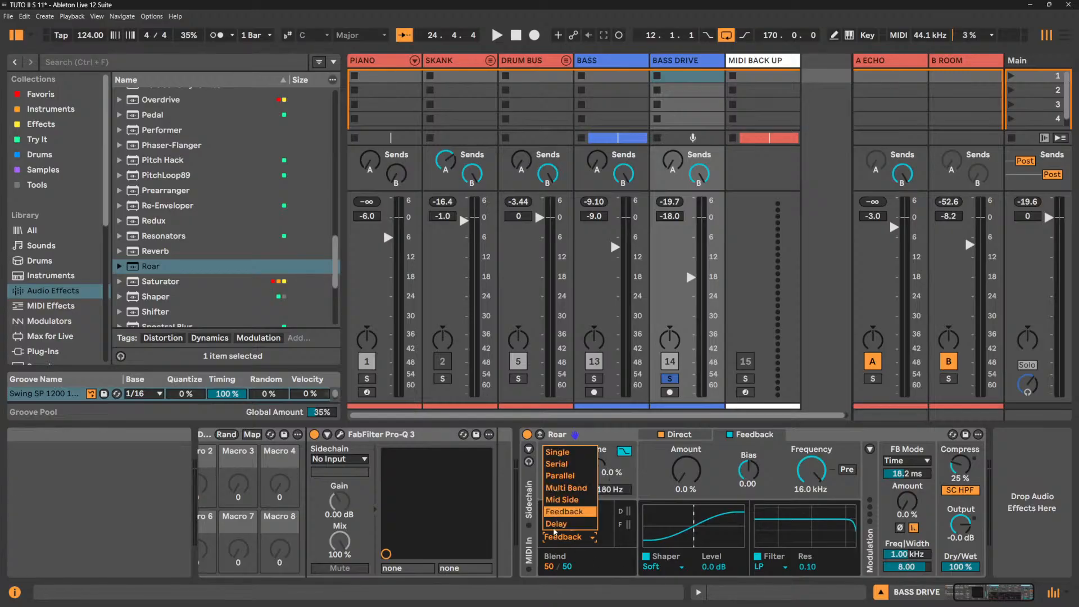
{"action": "left_click", "coordinate": [554, 527]}
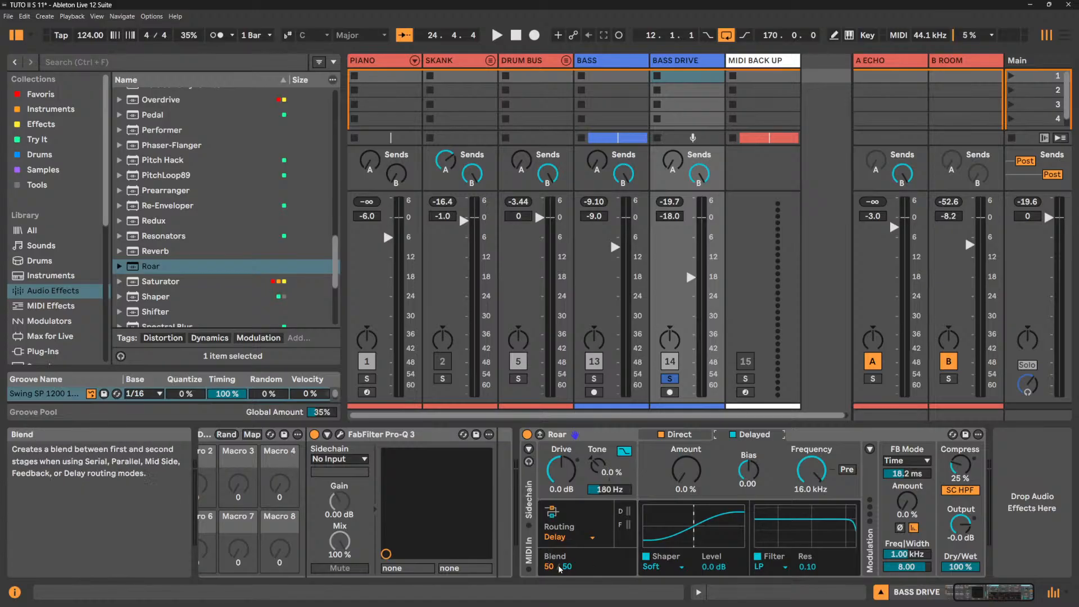
Switch Roar's routing back through Feedback, Multi Band, Parallel and Serial.
{"action": "left_click", "coordinate": [575, 539]}
{"action": "left_click", "coordinate": [567, 511]}
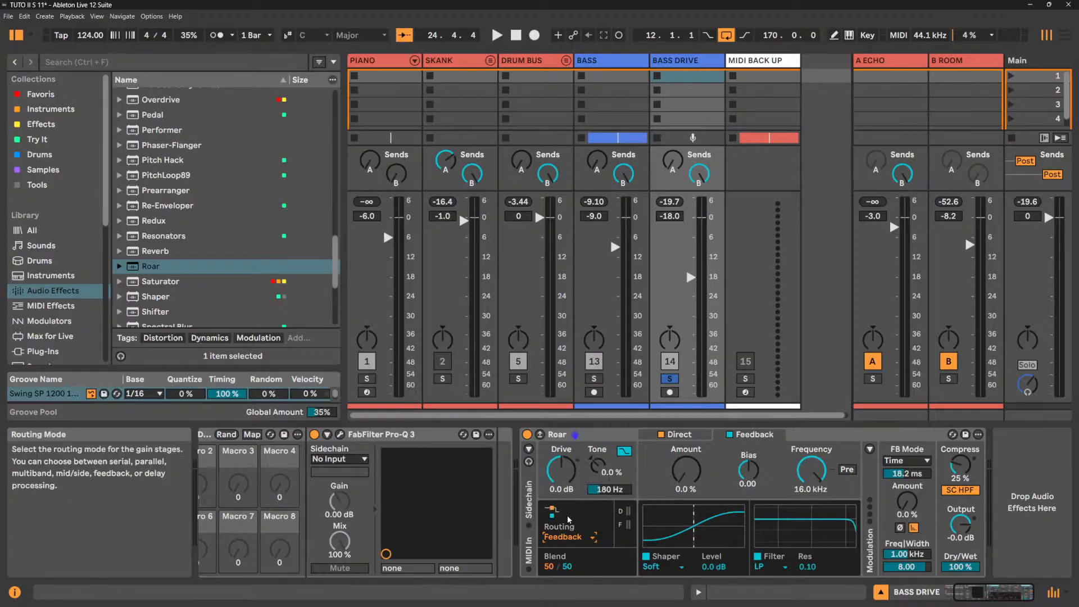
{"action": "left_click", "coordinate": [569, 539]}
{"action": "left_click", "coordinate": [565, 488]}
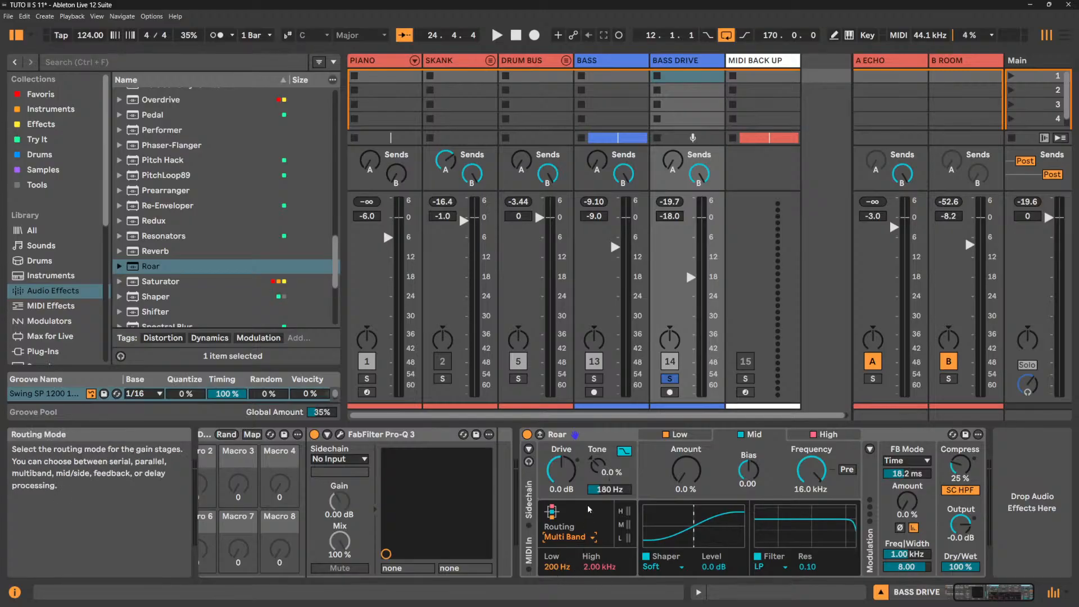
{"action": "left_click", "coordinate": [552, 531]}
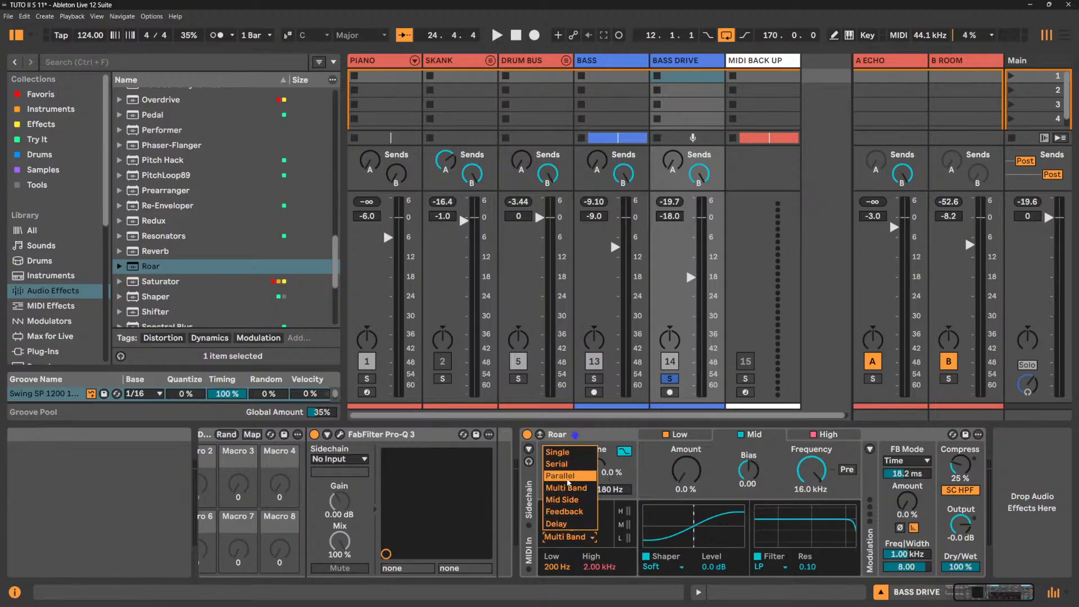
{"action": "left_click", "coordinate": [568, 481]}
{"action": "left_click", "coordinate": [569, 539]}
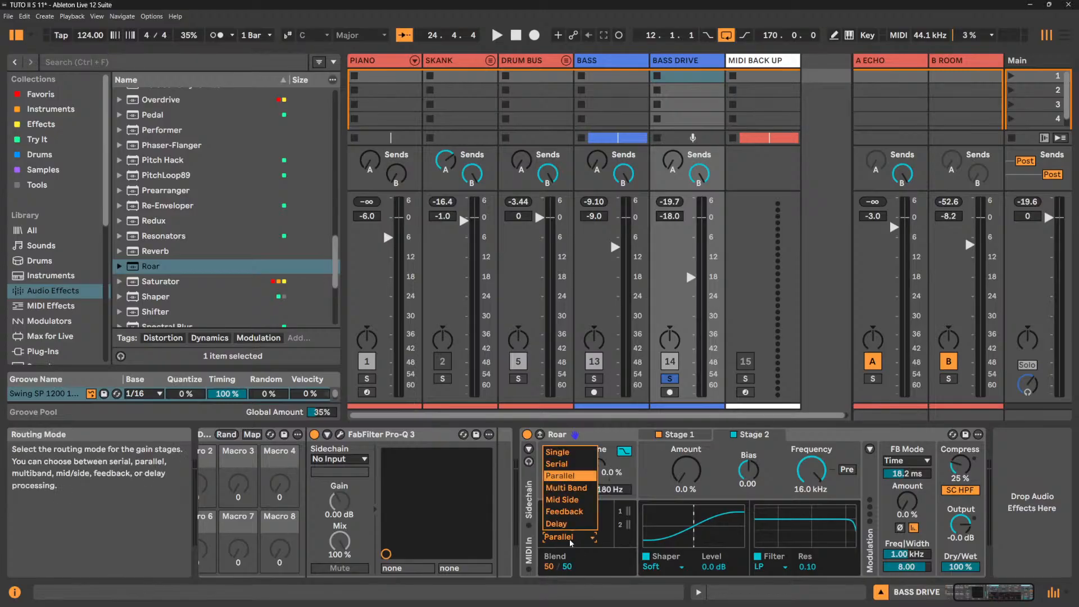
{"action": "left_click", "coordinate": [557, 464]}
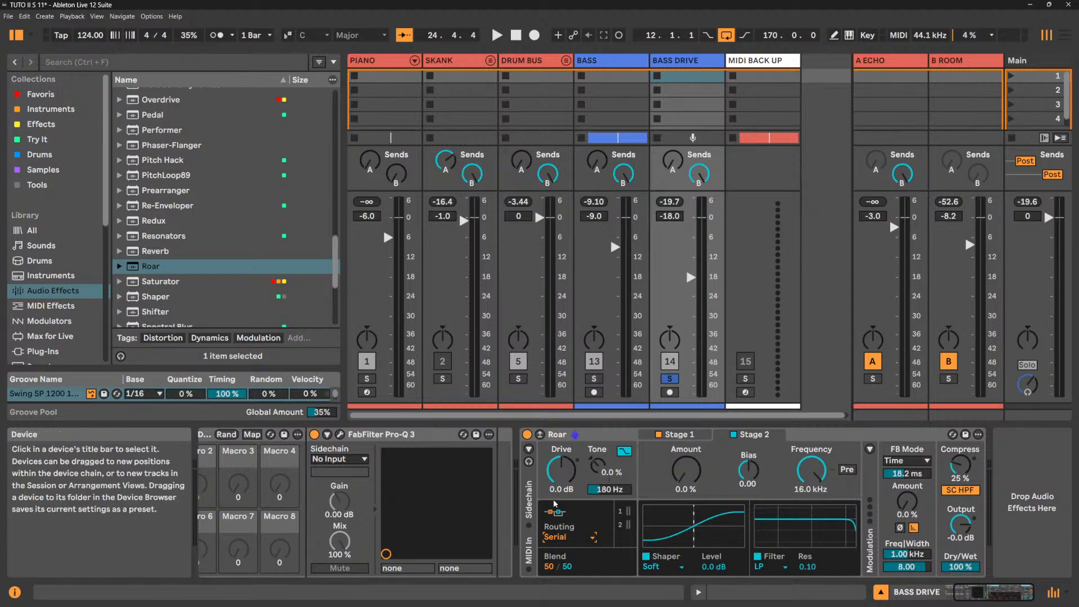
Set Roar's routing mode to Single.
{"action": "left_click", "coordinate": [561, 537]}
{"action": "left_click", "coordinate": [556, 451]}
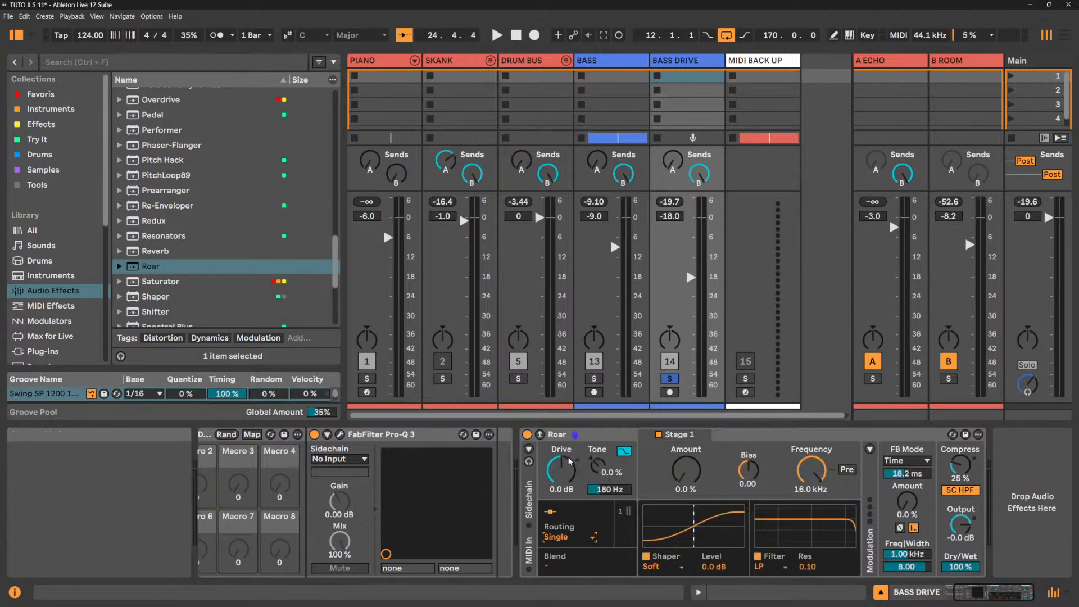
{"action": "left_click", "coordinate": [565, 538]}
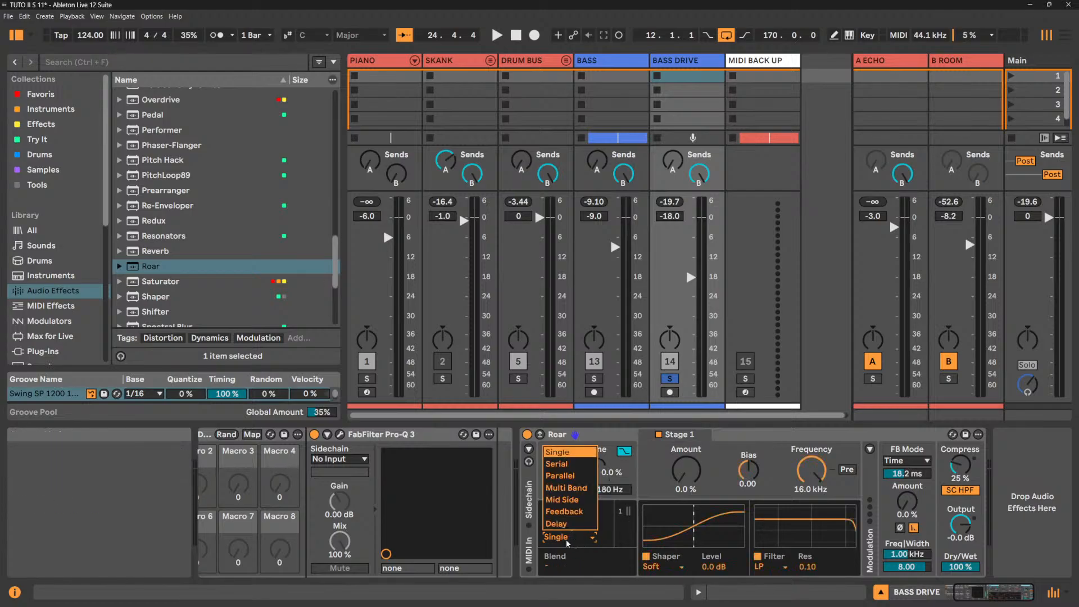
{"action": "left_click", "coordinate": [600, 434]}
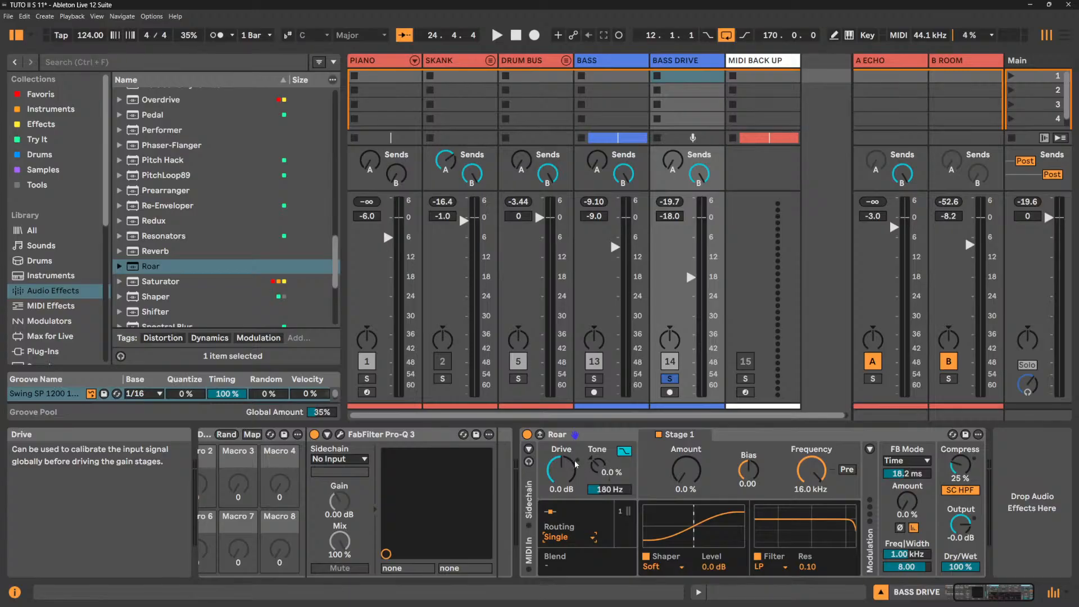
Audition Roar's Tone Amount on the soloed BASS DRIVE from negative values up to 100%, and reset it to 0%.
{"action": "key", "text": "space"}
{"action": "key", "text": "space"}
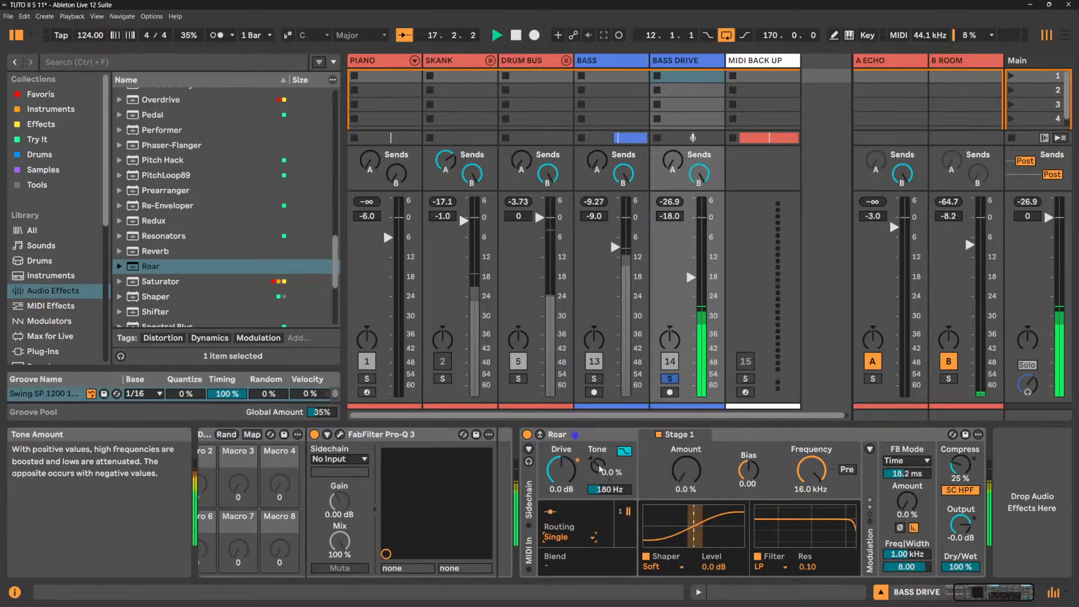
{"action": "left_click_drag", "start_coordinate": [597, 465], "coordinate": [597, 416]}
{"action": "left_click_drag", "start_coordinate": [597, 465], "coordinate": [597, 558]}
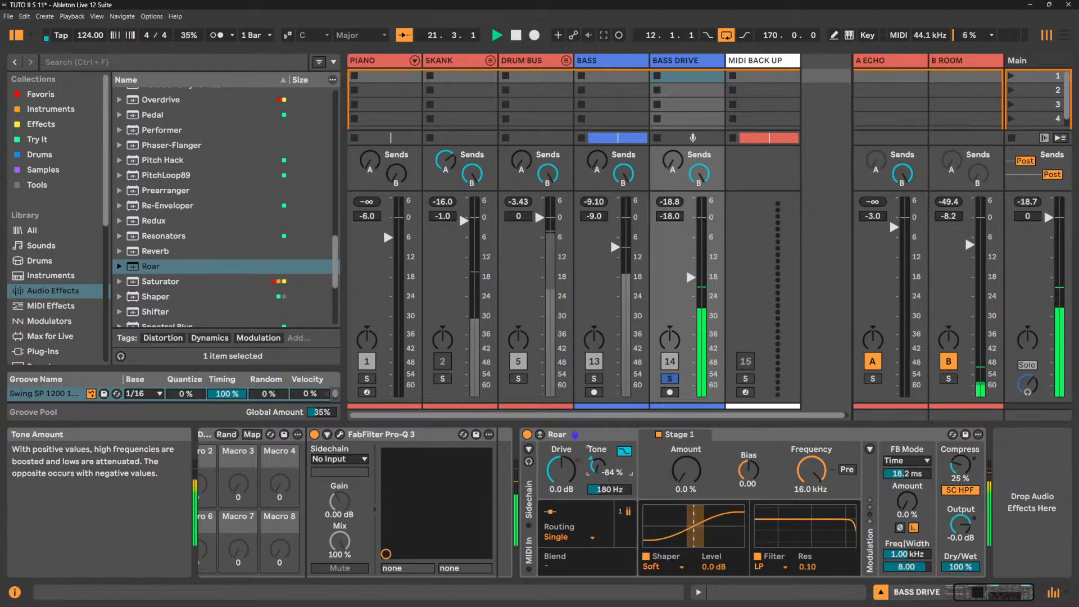
{"action": "left_click_drag", "start_coordinate": [597, 465], "coordinate": [597, 404]}
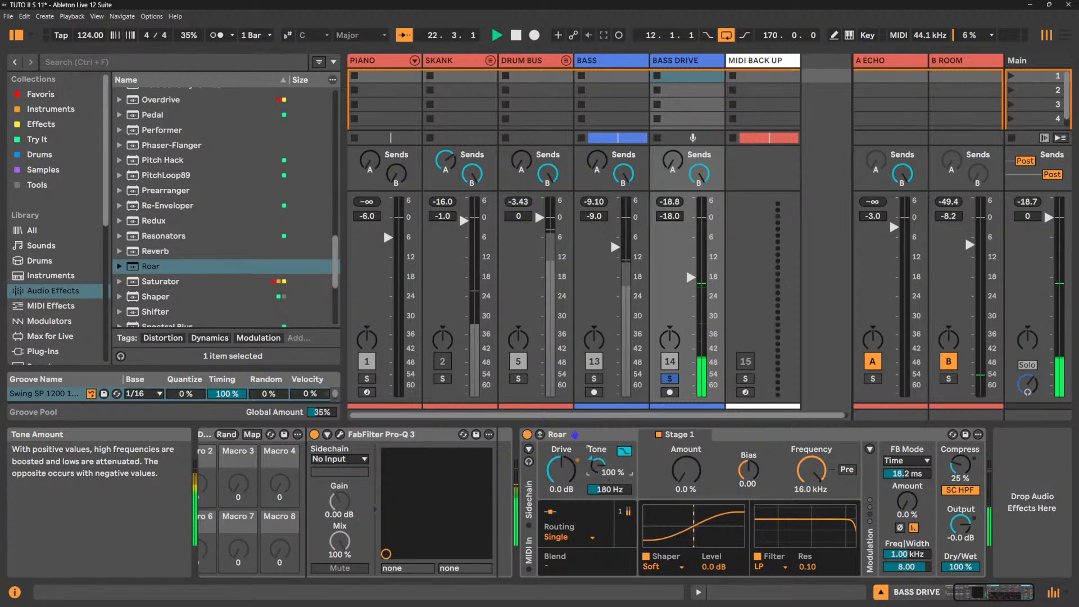
{"action": "left_click_drag", "start_coordinate": [597, 465], "coordinate": [597, 534]}
{"action": "double_click", "coordinate": [596, 465]}
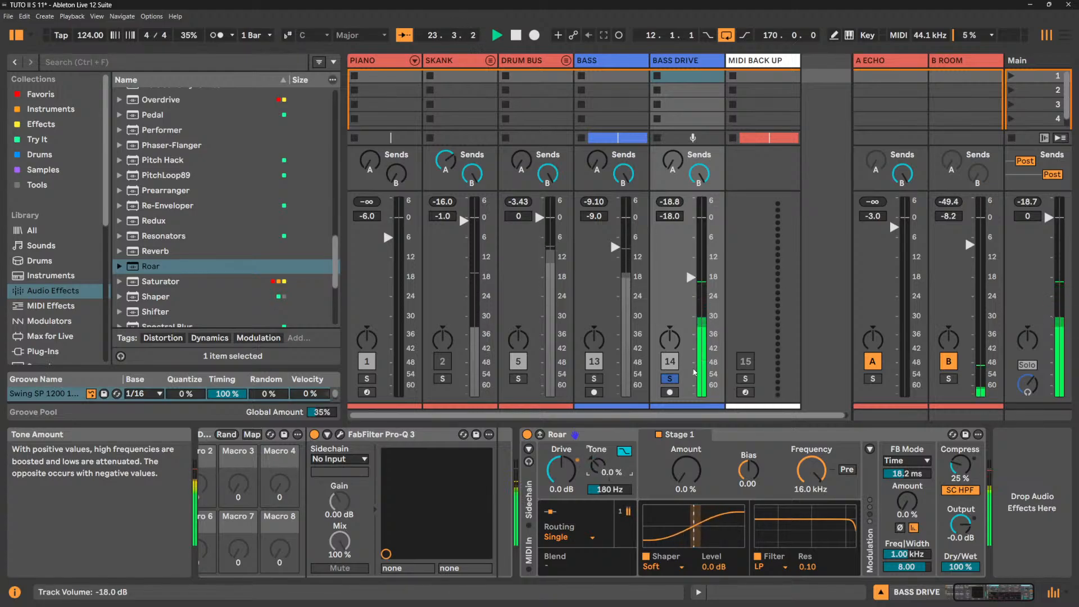
Unsolo BASS DRIVE, stop playback and cut Roar from the track's device chain.
{"action": "left_click", "coordinate": [669, 379]}
{"action": "key", "text": "space"}
{"action": "right_click", "coordinate": [608, 432]}
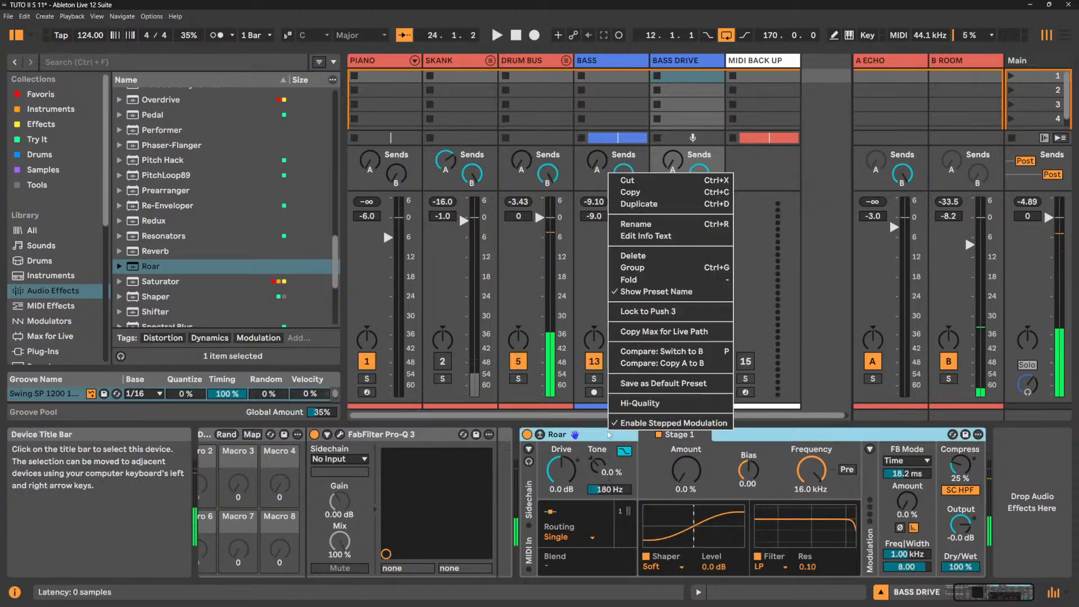
{"action": "left_click", "coordinate": [628, 180]}
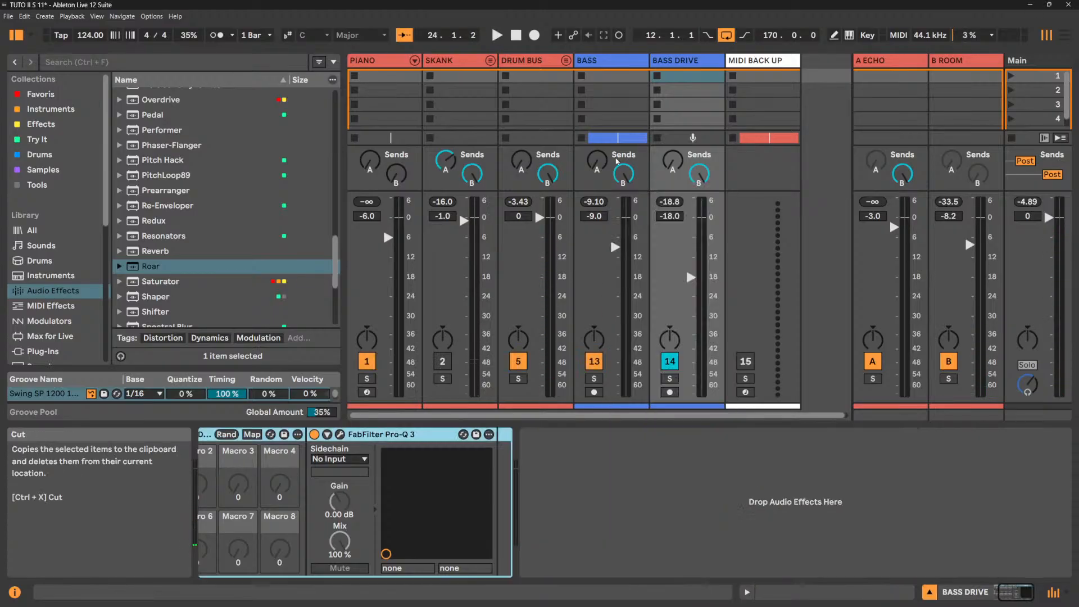
Paste Roar onto the DRUM BUS track and place it before Drum Buss.
{"action": "left_click", "coordinate": [522, 58]}
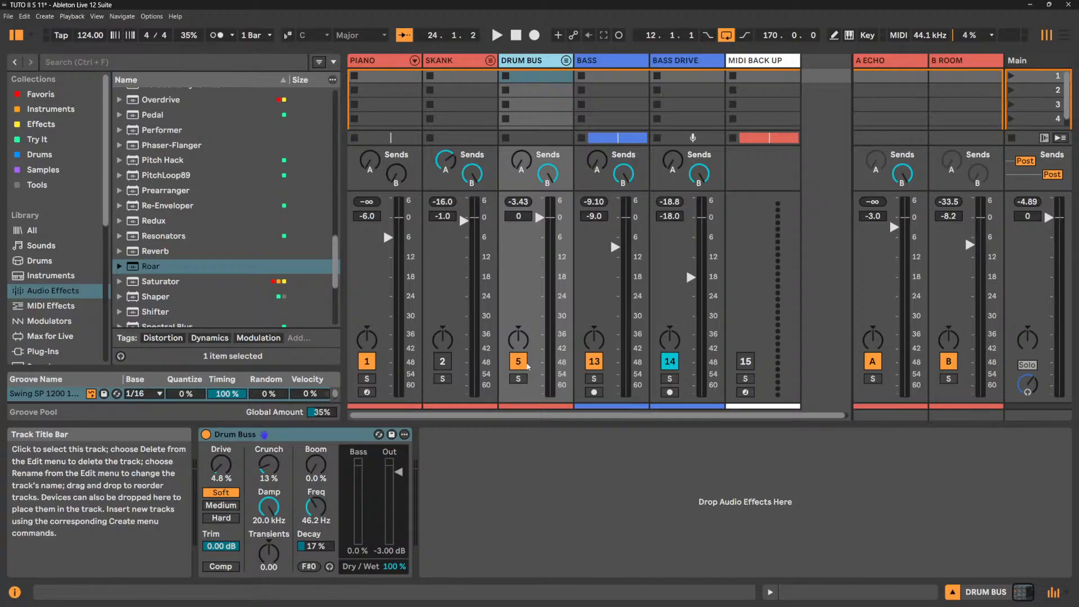
{"action": "right_click", "coordinate": [497, 473]}
{"action": "left_click", "coordinate": [519, 481]}
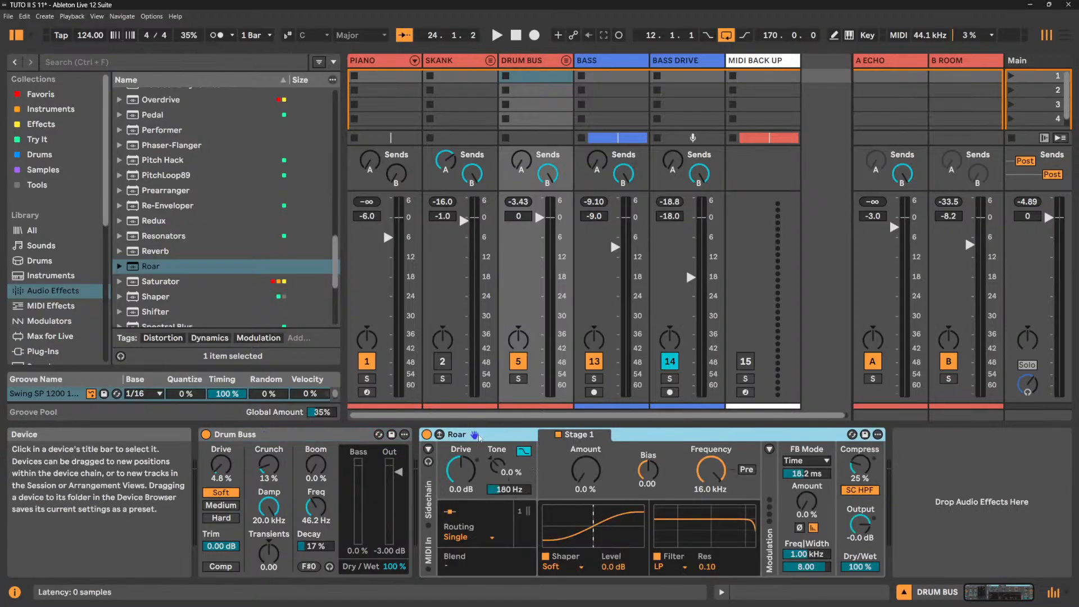
{"action": "left_click_drag", "start_coordinate": [269, 454], "coordinate": [232, 452]}
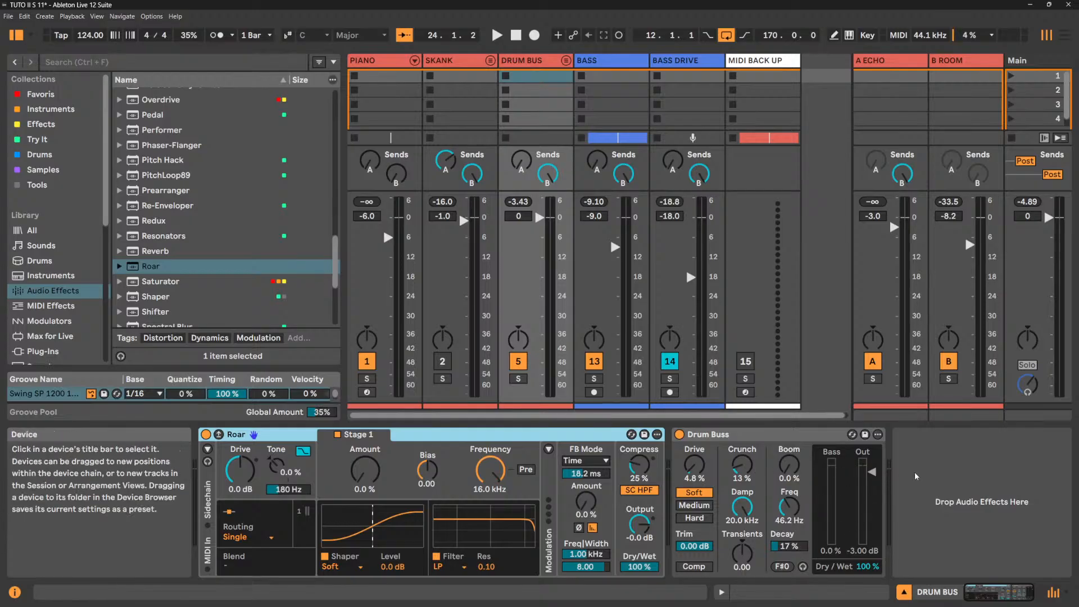
Set Drum Buss's Crunch and Drive to 0% and play the mix.
{"action": "left_click", "coordinate": [785, 439]}
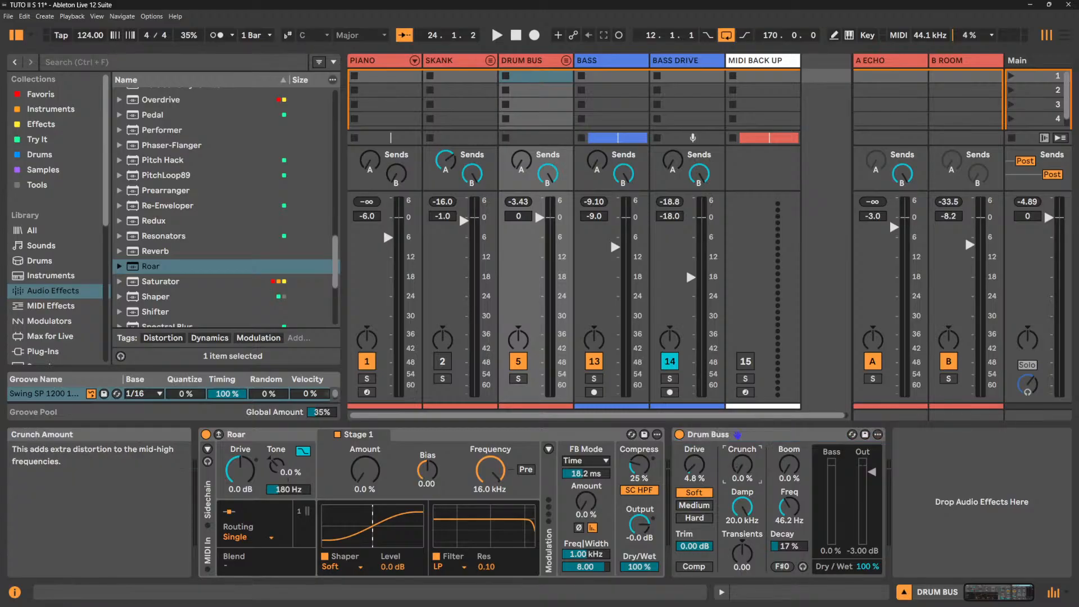
{"action": "key", "text": "space"}
{"action": "left_click_drag", "start_coordinate": [701, 474], "coordinate": [701, 494]}
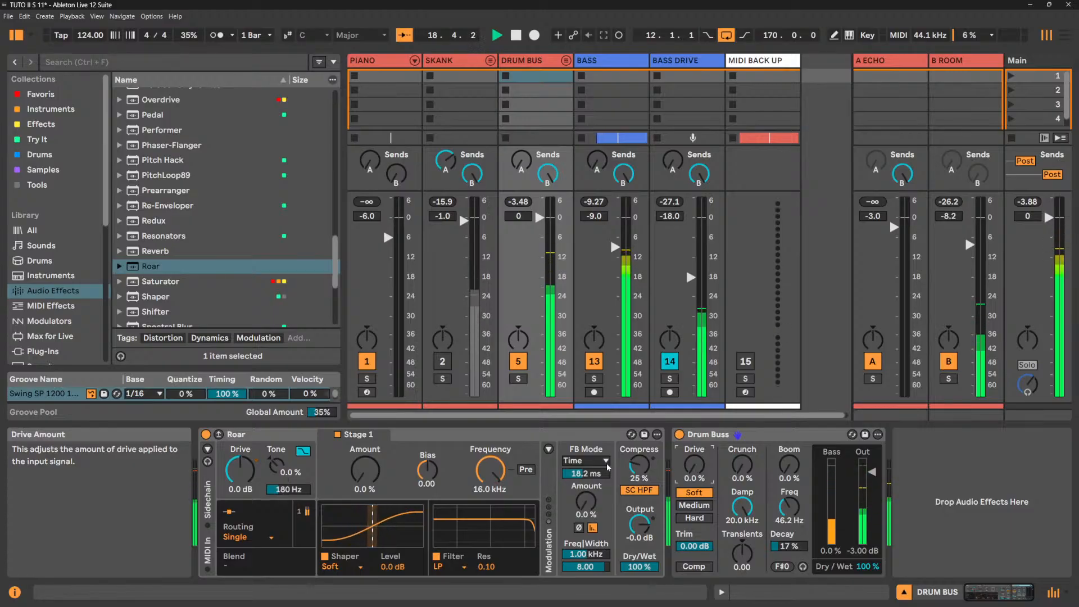
Mute the BASS and BASS DRIVE tracks and audition Roar's Tone Amount on the drums.
{"action": "key", "text": "space"}
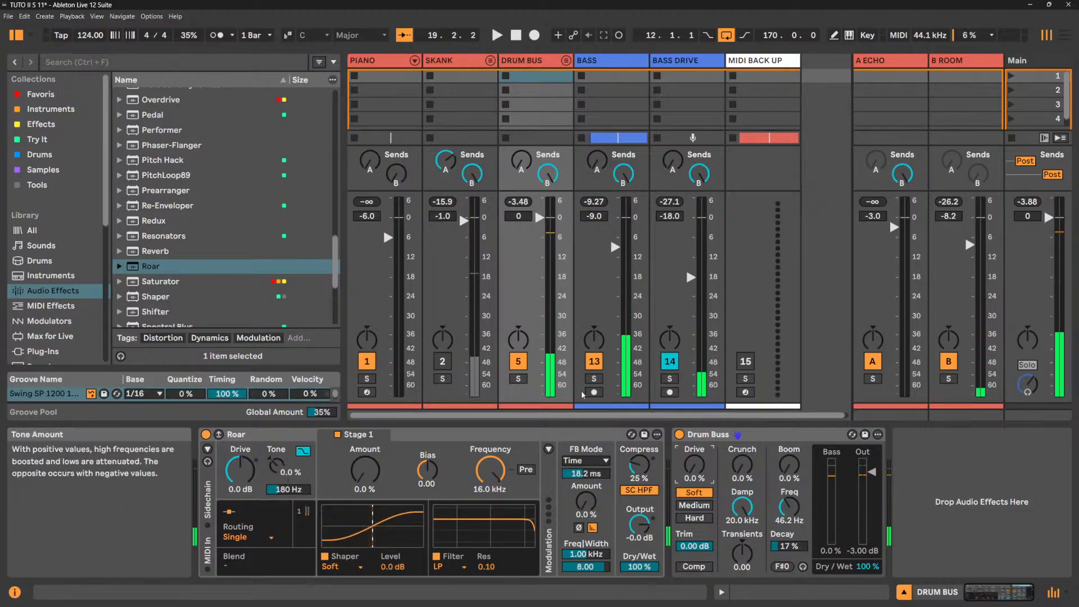
{"action": "key", "text": "space"}
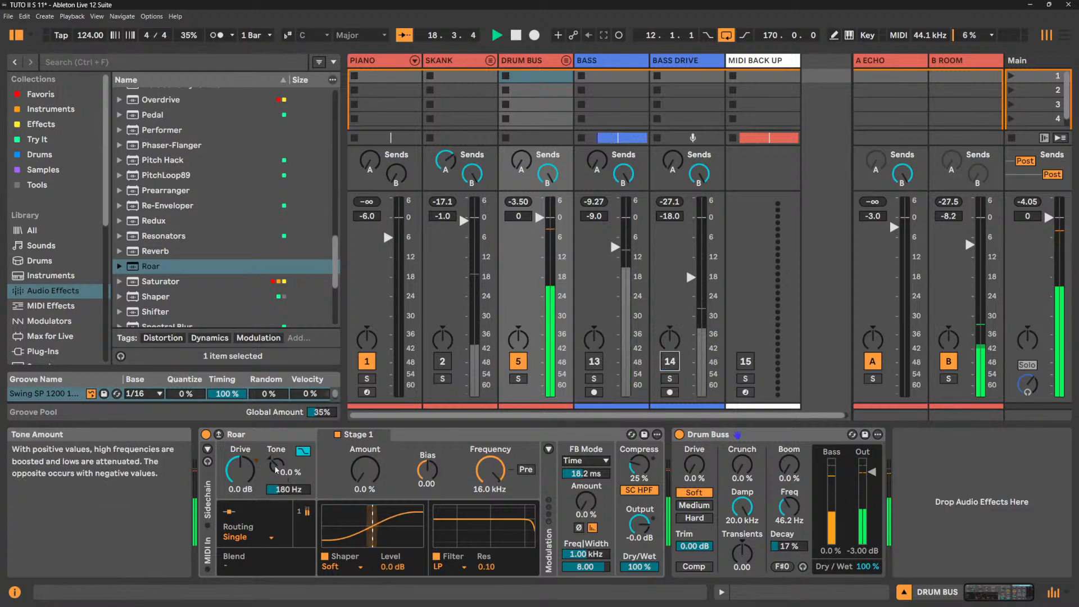
{"action": "mouse_move", "coordinate": [275, 465]}
{"action": "left_mouse_down"}
{"action": "mouse_move", "coordinate": [275, 427]}
{"action": "mouse_move", "coordinate": [275, 506]}
{"action": "mouse_move", "coordinate": [275, 471]}
{"action": "left_mouse_up"}
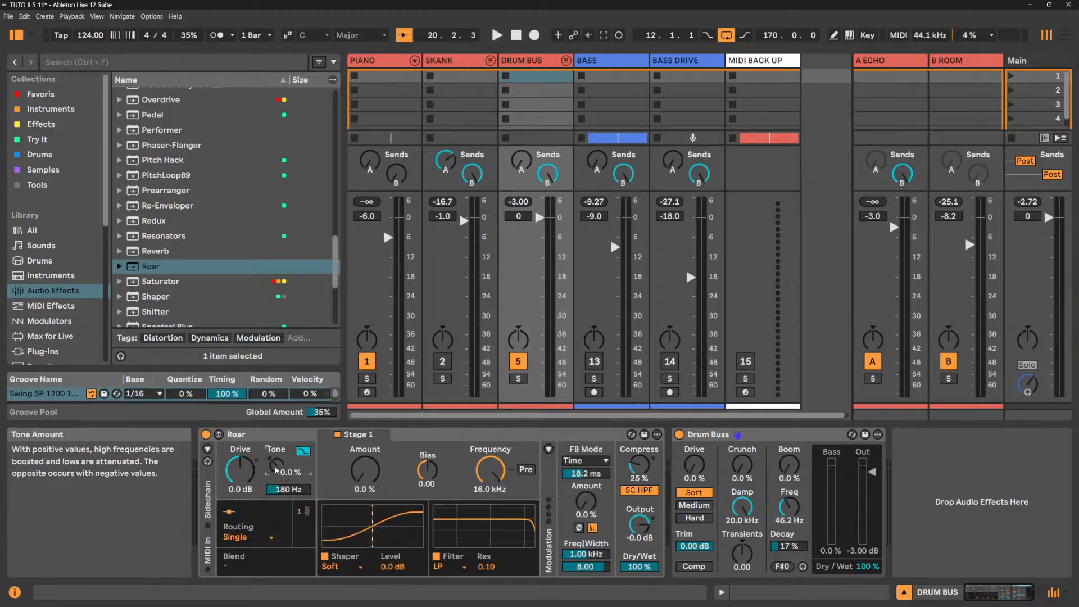
Toggle Roar's Color Compensation to compare its two states, leaving it on.
{"action": "left_click", "coordinate": [303, 452]}
{"action": "left_click", "coordinate": [303, 452]}
{"action": "left_click", "coordinate": [303, 452]}
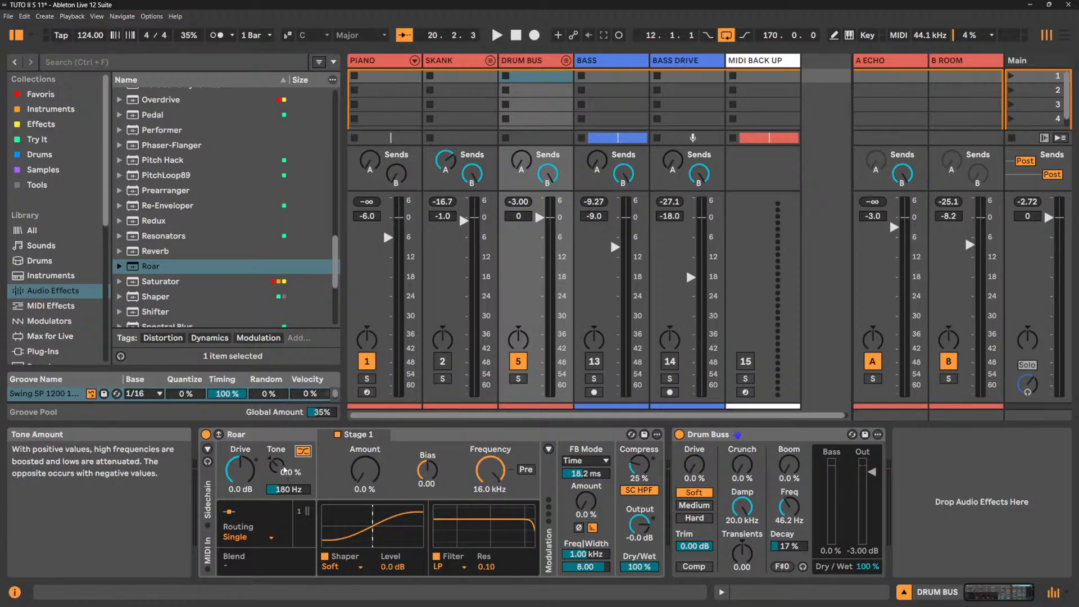
{"action": "left_click", "coordinate": [303, 452]}
Audition Roar's Tone on the drums with Color Compensation on and off, restore Tone to 0% and compensation on, and stop playback.
{"action": "key", "text": "space"}
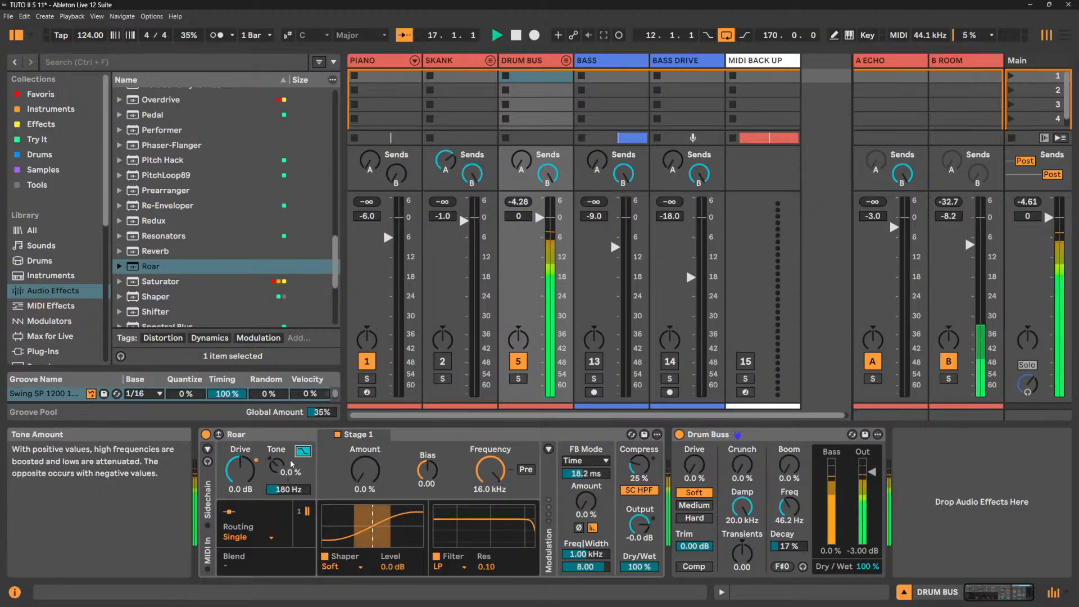
{"action": "left_click_drag", "start_coordinate": [276, 465], "coordinate": [276, 520]}
{"action": "left_click", "coordinate": [302, 451]}
{"action": "key", "text": "Delete"}
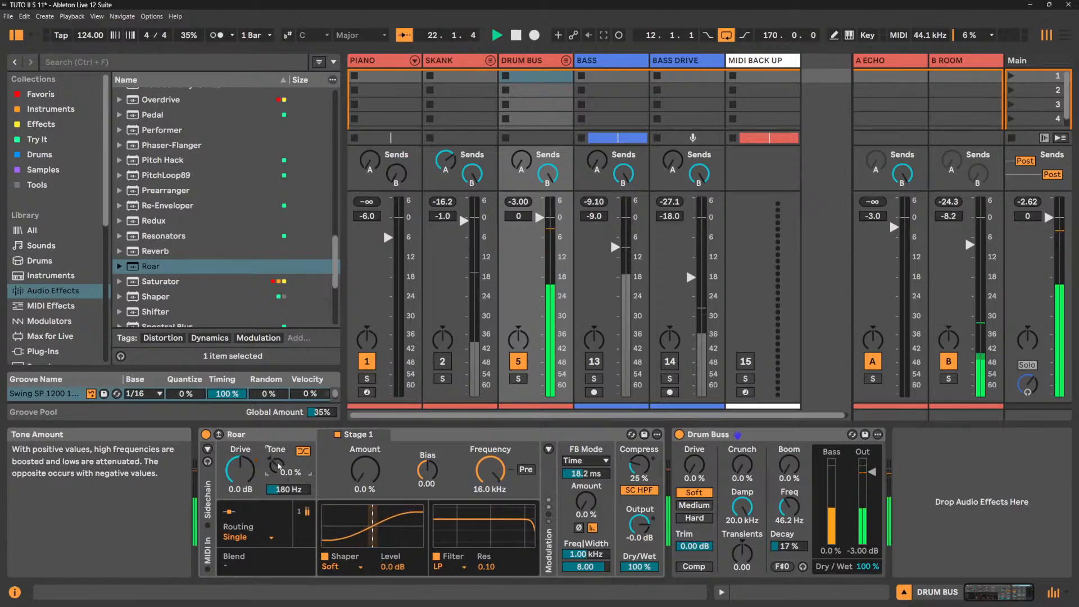
{"action": "left_click", "coordinate": [303, 451]}
{"action": "key", "text": "space"}
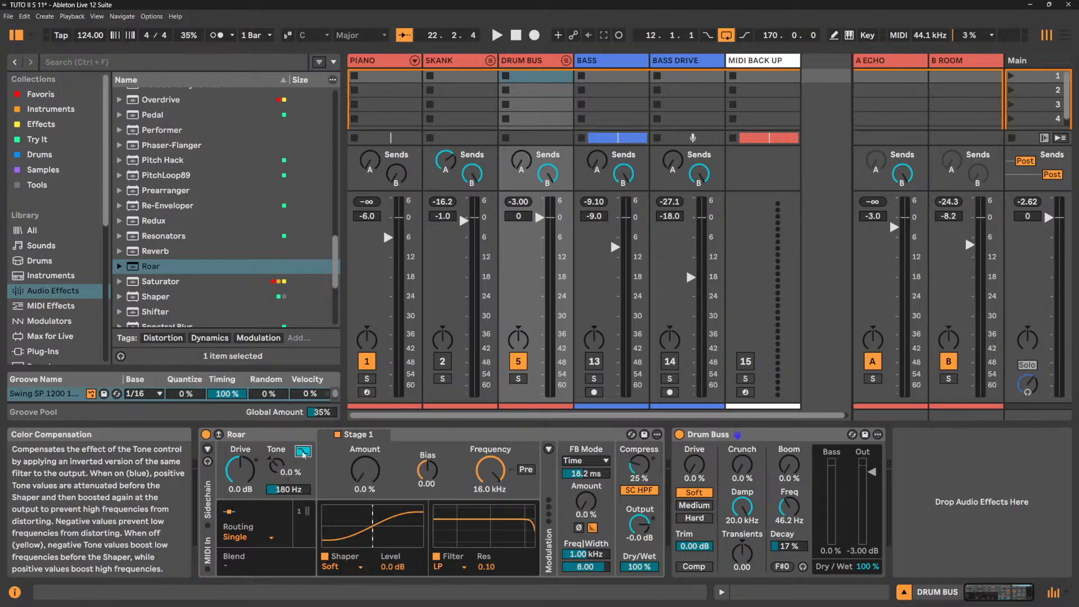
Turn off Roar's Color Compensation, sweep the Tone Amount up and down, and reset it to 0%.
{"action": "left_click", "coordinate": [303, 453]}
{"action": "left_click", "coordinate": [302, 453]}
{"action": "left_click", "coordinate": [304, 452]}
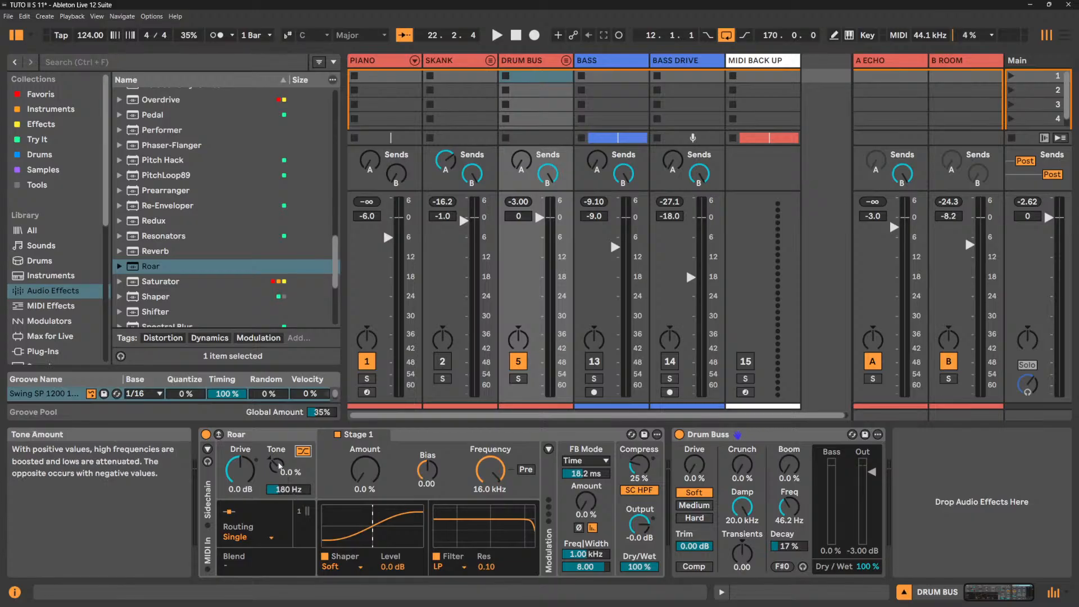
{"action": "left_click_drag", "start_coordinate": [279, 465], "coordinate": [278, 409]}
{"action": "left_click_drag", "start_coordinate": [278, 465], "coordinate": [279, 577]}
{"action": "key", "text": "Delete"}
Audition Roar's Tone at -100% with its frequency at 500 Hz on the drums, and restore 0%, 180 Hz and Color Compensation.
{"action": "left_click_drag", "start_coordinate": [289, 489], "coordinate": [289, 466]}
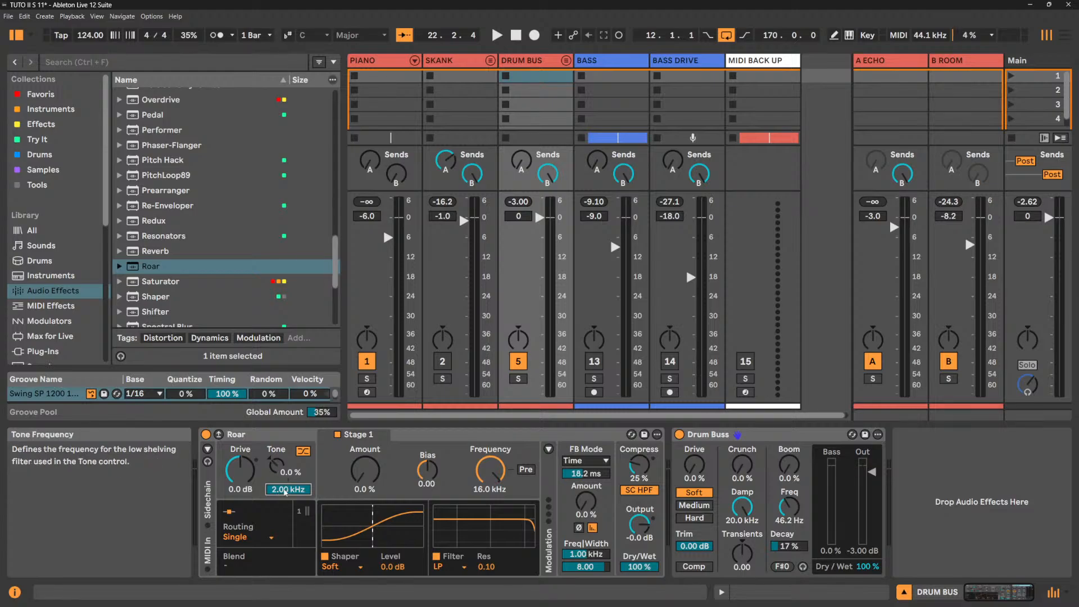
{"action": "key", "text": "Delete"}
{"action": "type", "text": "500"}
{"action": "key", "text": "Return"}
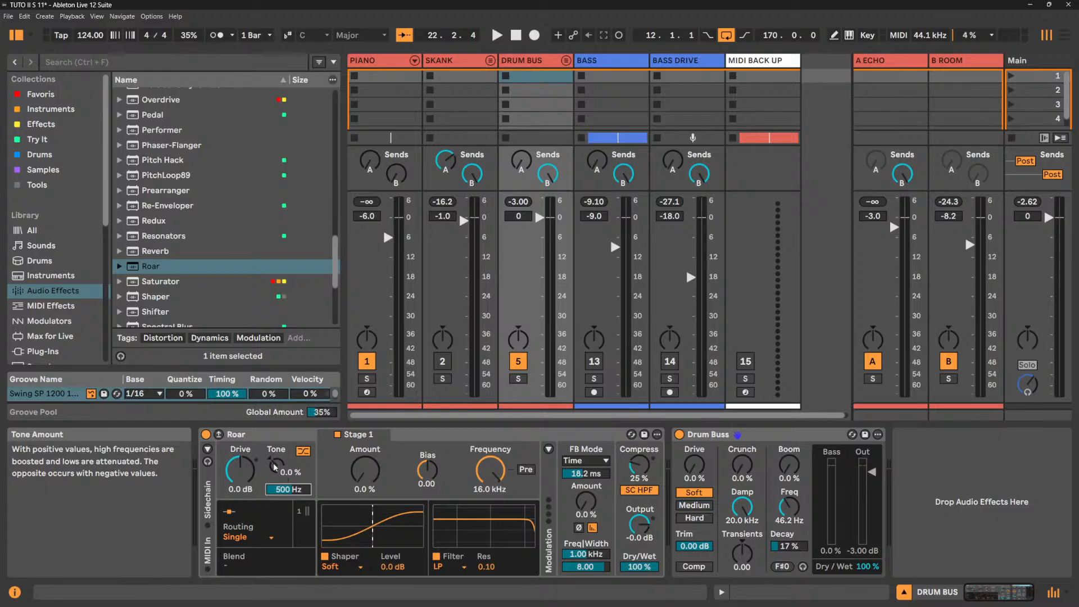
{"action": "key", "text": "space"}
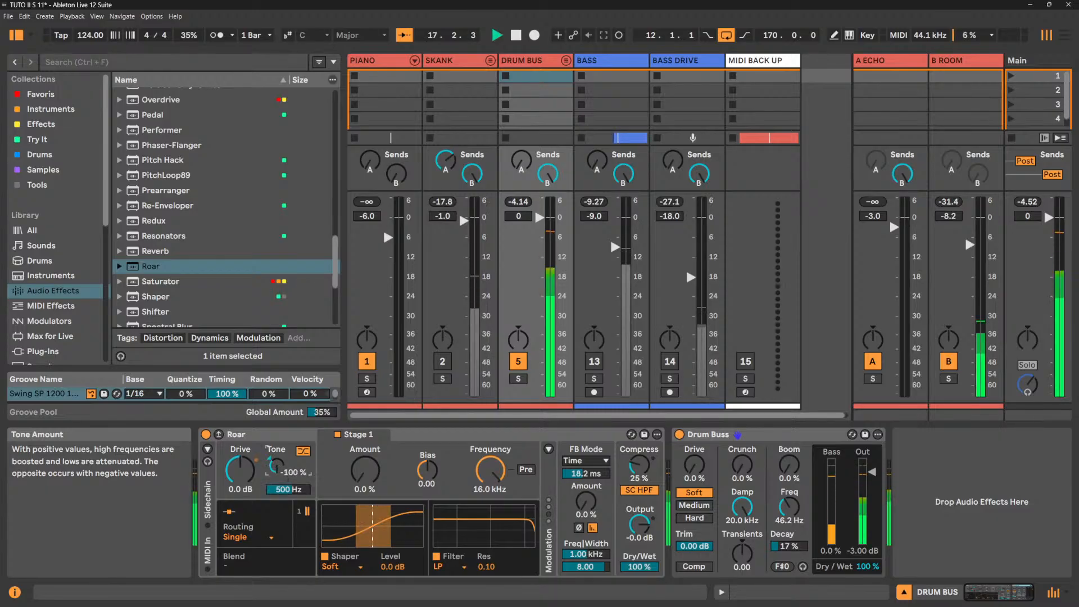
{"action": "left_click_drag", "start_coordinate": [277, 467], "coordinate": [285, 512]}
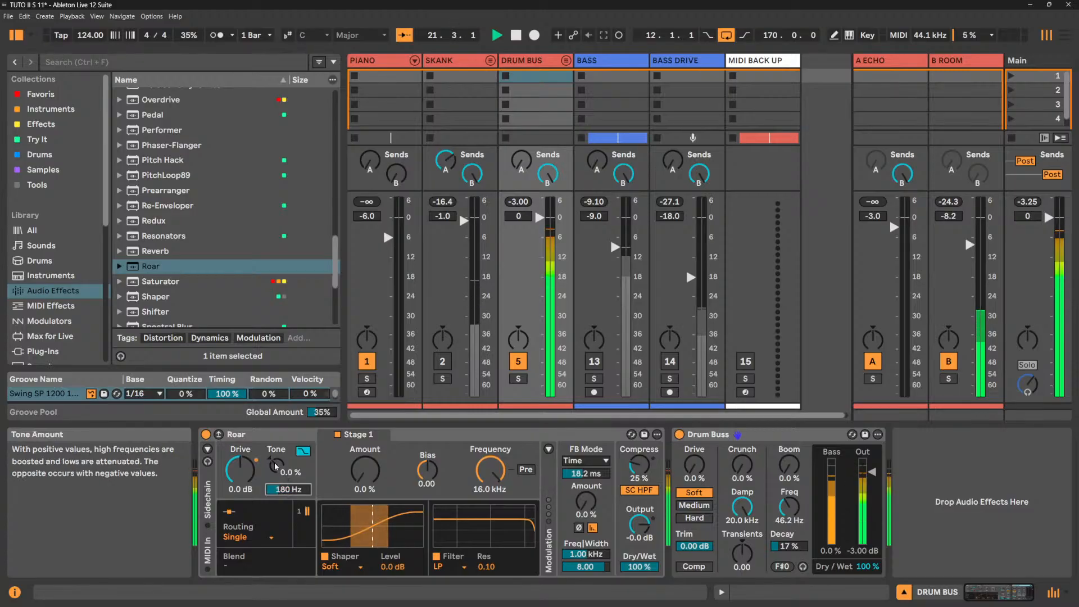
Audition Roar's Drive at 8.0 dB on the drums, reset it to 0.0 dB and stop playback.
{"action": "mouse_move", "coordinate": [275, 466]}
{"action": "left_mouse_down"}
{"action": "mouse_move", "coordinate": [276, 495]}
{"action": "mouse_move", "coordinate": [275, 461]}
{"action": "left_mouse_up"}
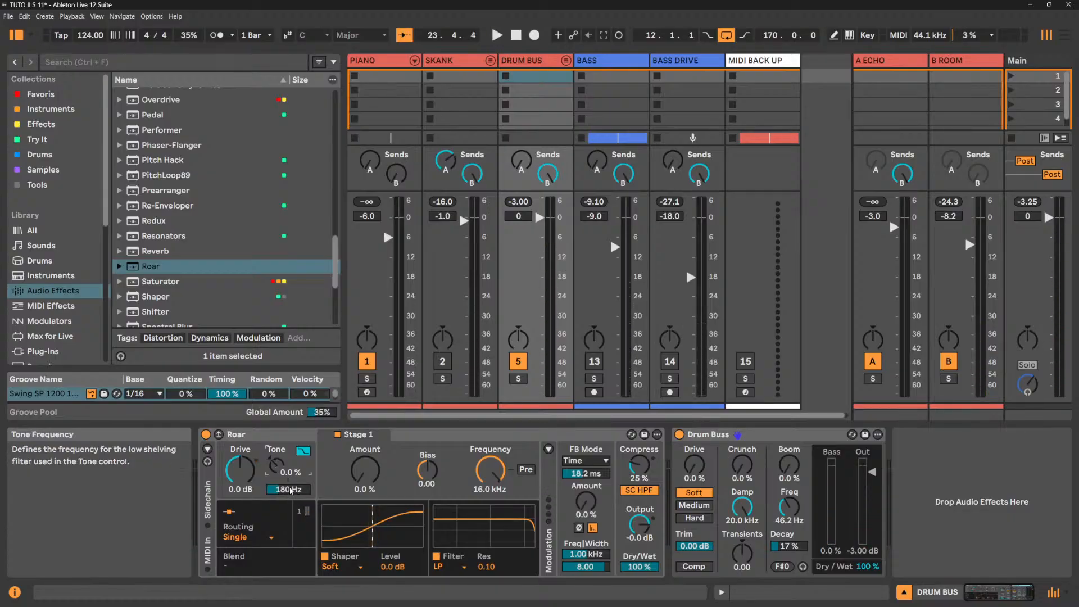
{"action": "left_click_drag", "start_coordinate": [276, 465], "coordinate": [240, 449]}
{"action": "key", "text": "Delete"}
{"action": "key", "text": "space"}
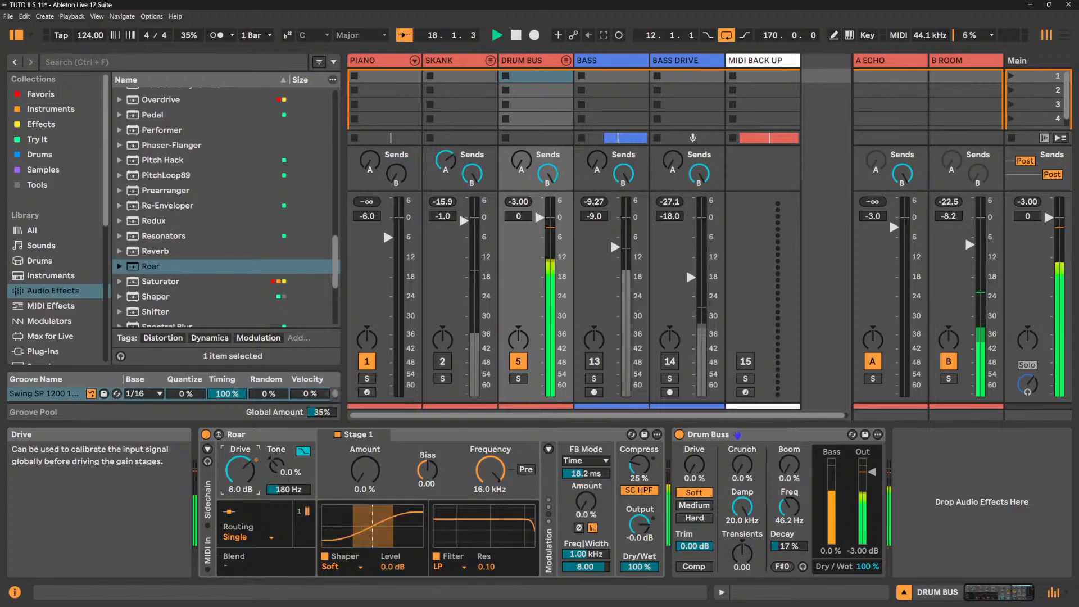
{"action": "key", "text": "Delete"}
{"action": "key", "text": "space"}
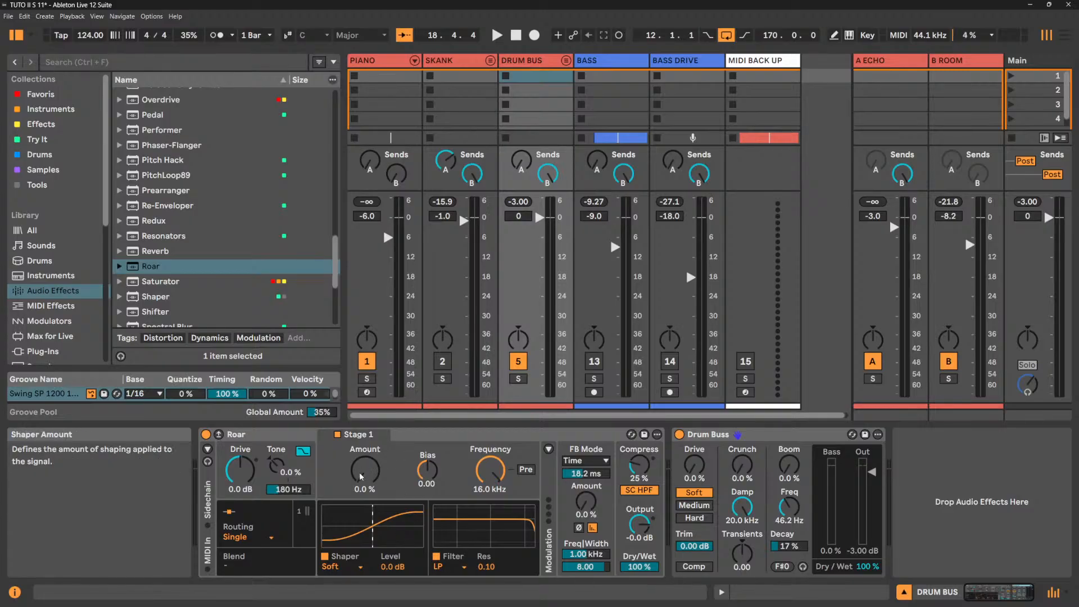
Raise Roar's Stage 1 shaper Amount to 38% and sweep the Bias down to -1.00 to see the curve shift.
{"action": "left_click_drag", "start_coordinate": [360, 474], "coordinate": [373, 503]}
{"action": "mouse_move", "coordinate": [431, 475]}
{"action": "left_mouse_down"}
{"action": "mouse_move", "coordinate": [432, 492]}
{"action": "mouse_move", "coordinate": [432, 479]}
{"action": "left_mouse_up"}
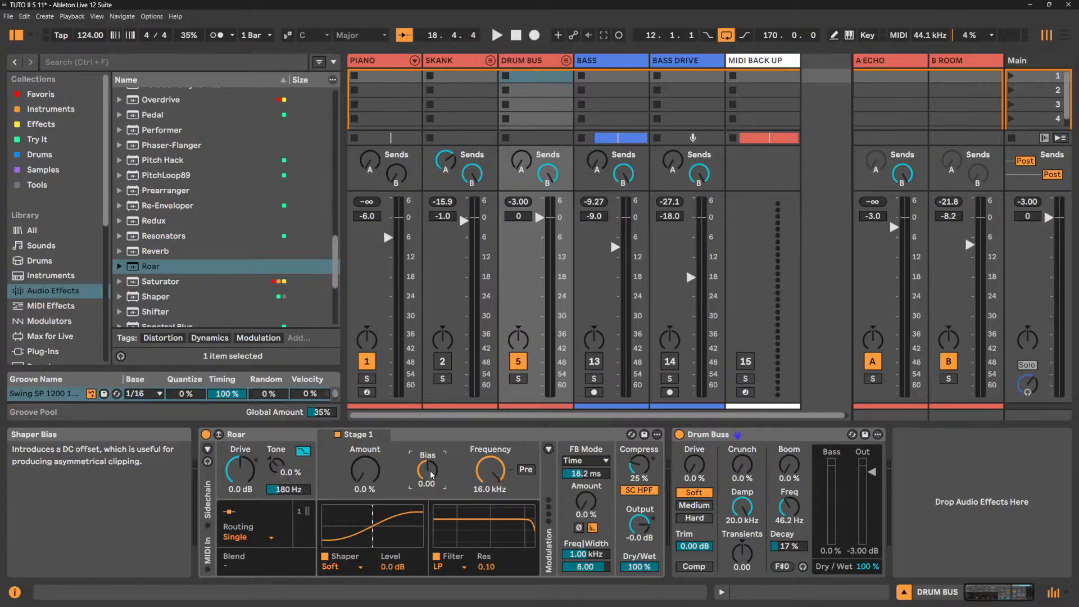
{"action": "mouse_move", "coordinate": [430, 470]}
{"action": "left_mouse_down"}
{"action": "mouse_move", "coordinate": [430, 445]}
{"action": "mouse_move", "coordinate": [430, 481]}
{"action": "left_mouse_up"}
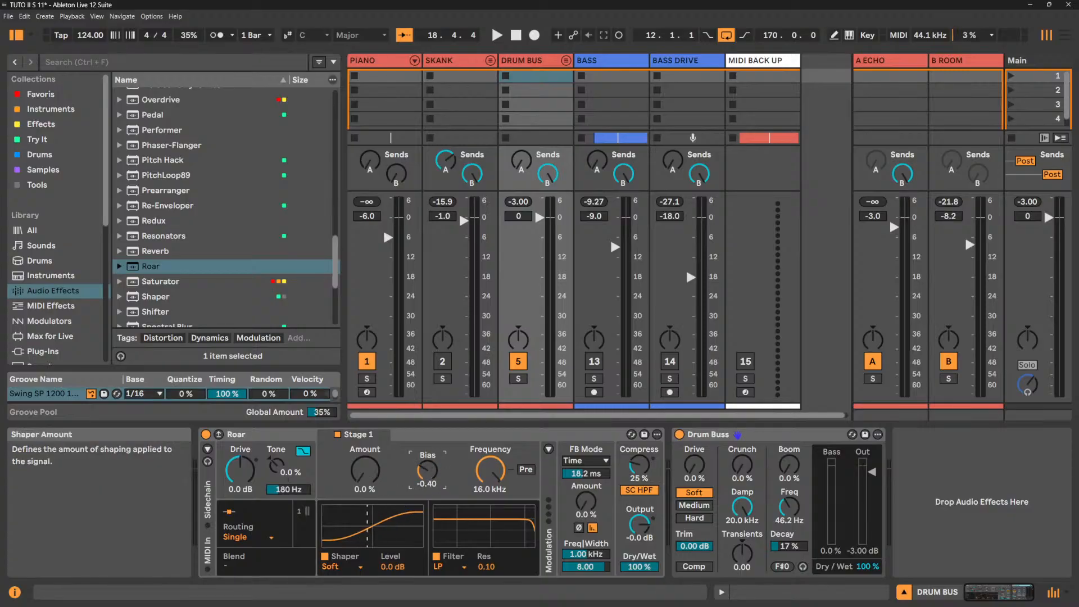
{"action": "left_click_drag", "start_coordinate": [366, 470], "coordinate": [365, 451]}
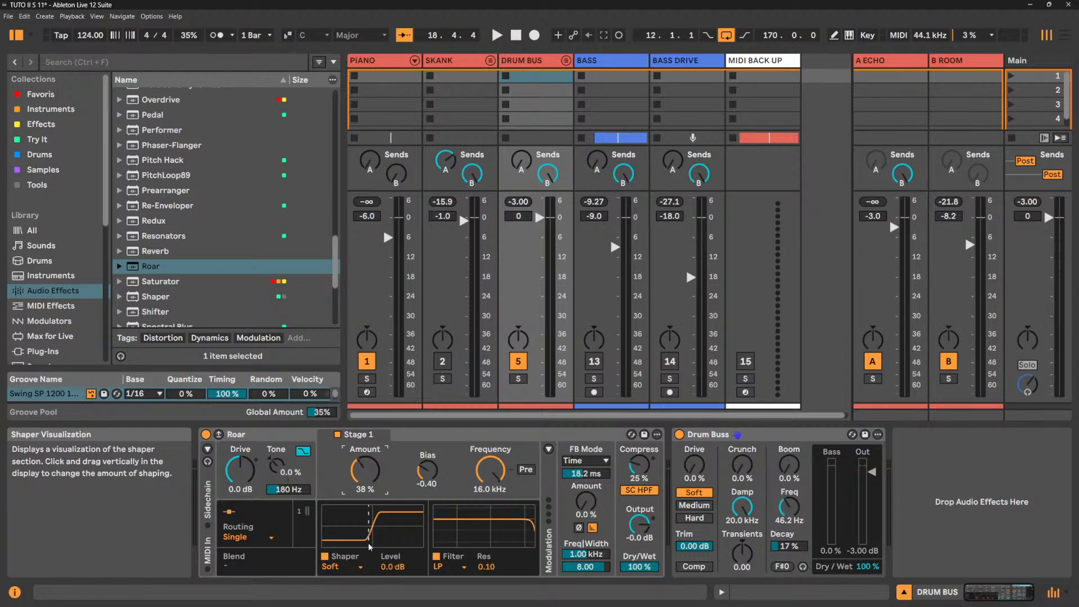
{"action": "left_click", "coordinate": [427, 470]}
{"action": "left_click_drag", "start_coordinate": [427, 469], "coordinate": [427, 500]}
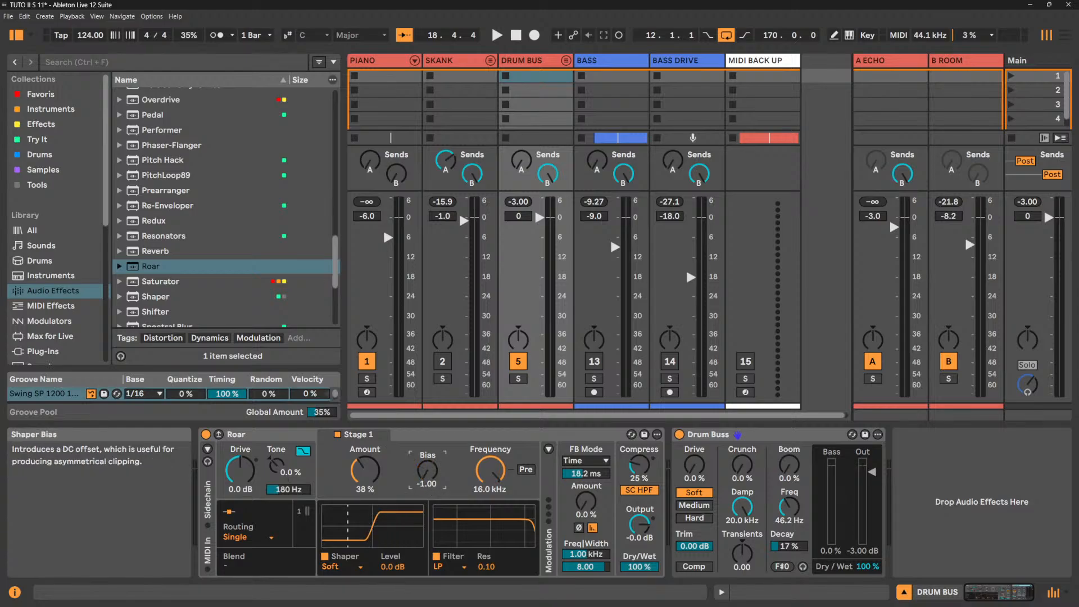
Sweep the Stage 1 Bias in both directions, set the shaper Amount to 26% and reset the Bias to 0.00.
{"action": "double_click", "coordinate": [425, 476]}
{"action": "left_click_drag", "start_coordinate": [424, 476], "coordinate": [424, 504]}
{"action": "double_click", "coordinate": [424, 475]}
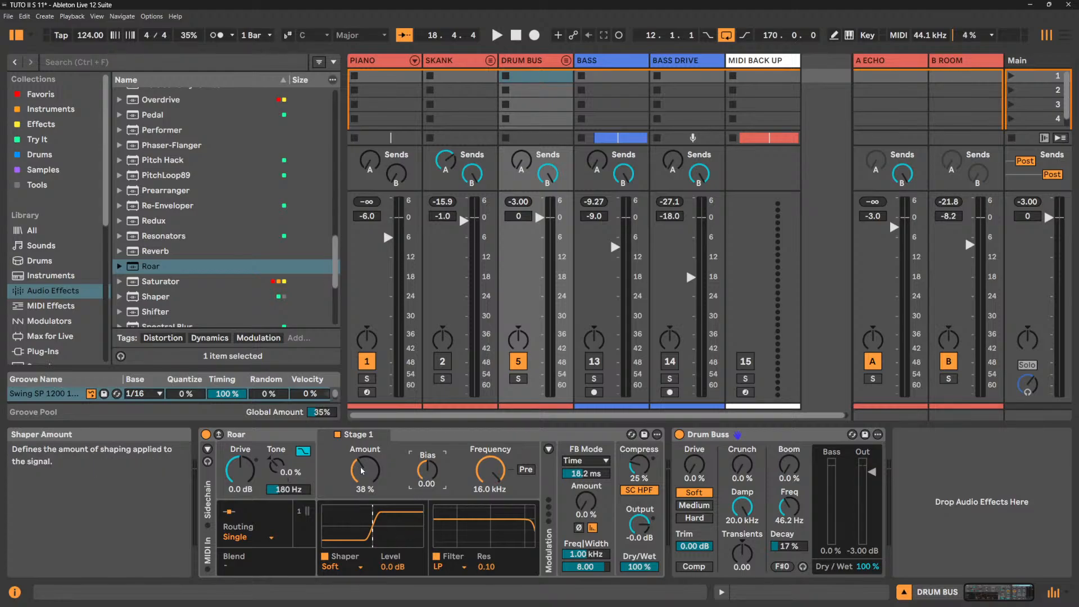
{"action": "left_click_drag", "start_coordinate": [364, 471], "coordinate": [364, 488]}
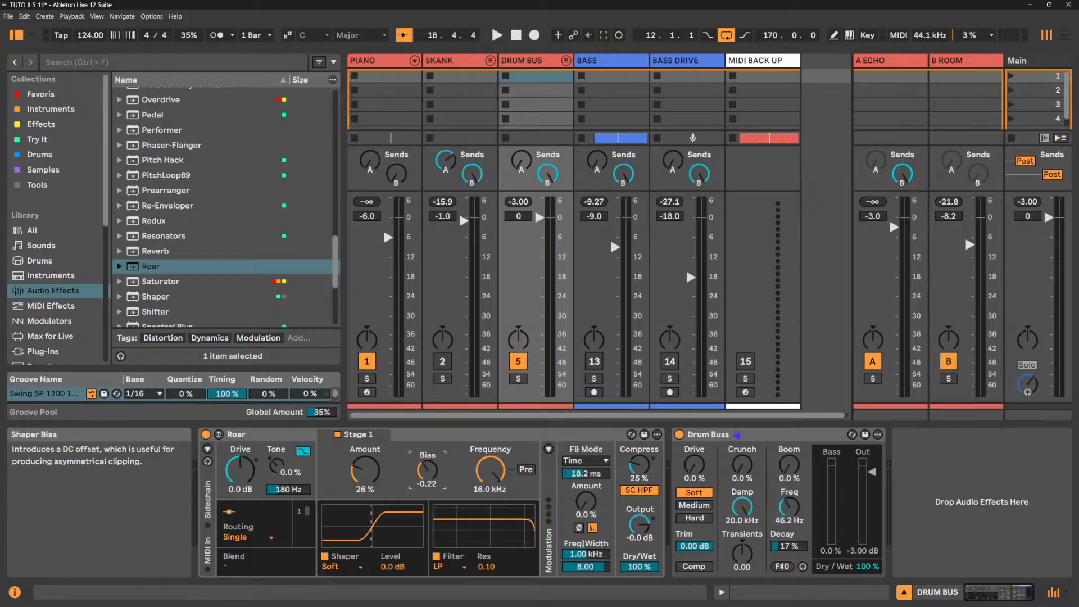
{"action": "left_click_drag", "start_coordinate": [423, 472], "coordinate": [422, 438]}
{"action": "double_click", "coordinate": [425, 476]}
Set the Stage 1 filter Frequency to 20.0 kHz, try the Pre routing, and keep LP as the filter type.
{"action": "mouse_move", "coordinate": [487, 470]}
{"action": "left_mouse_down"}
{"action": "mouse_move", "coordinate": [488, 523]}
{"action": "mouse_move", "coordinate": [488, 470]}
{"action": "left_mouse_up"}
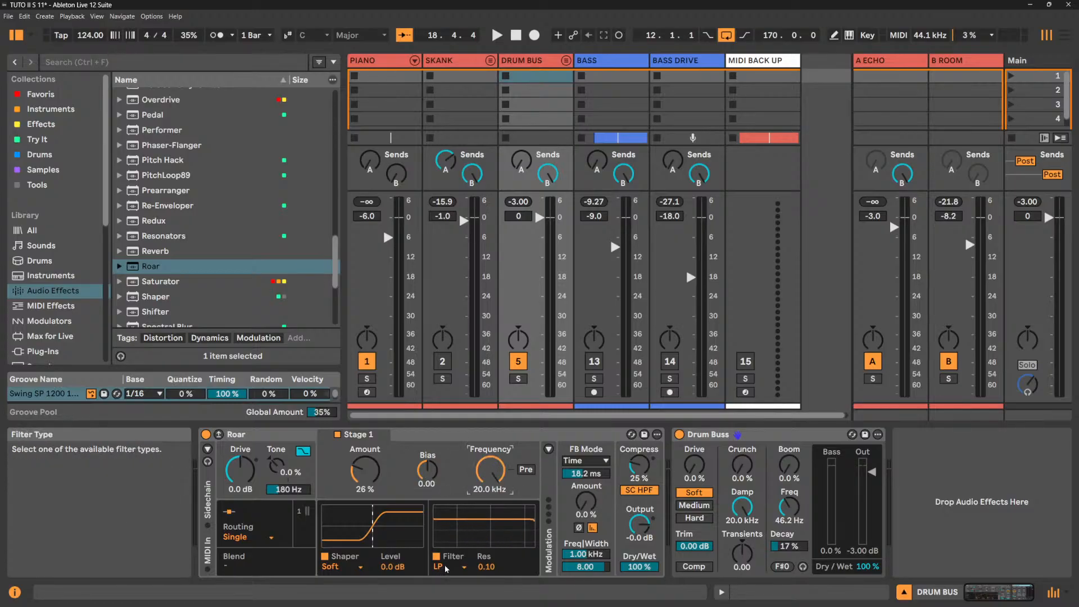
{"action": "left_click", "coordinate": [524, 470]}
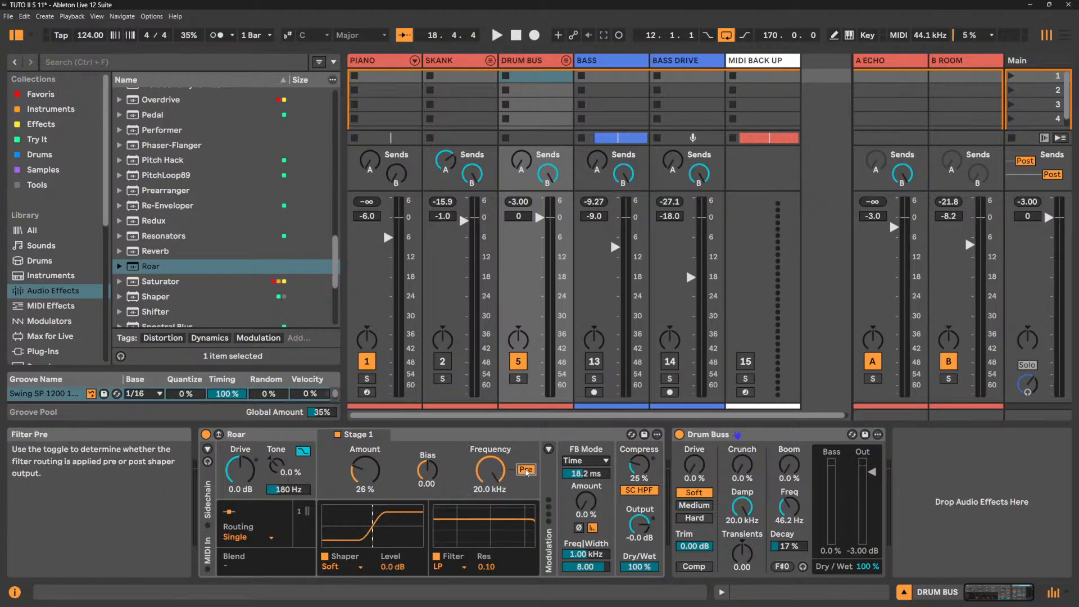
{"action": "left_click", "coordinate": [447, 567]}
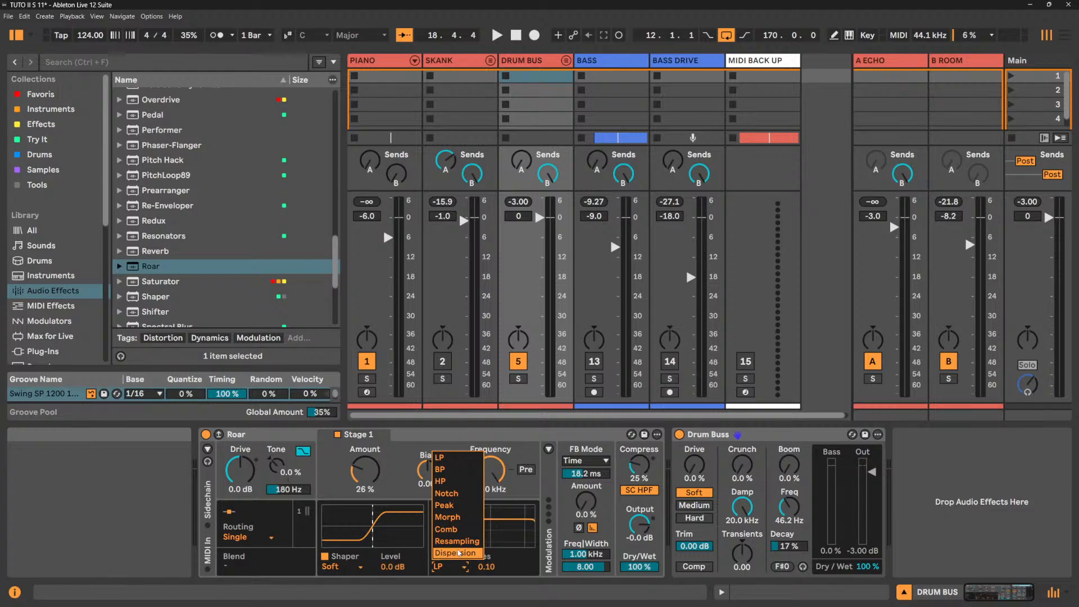
{"action": "left_click", "coordinate": [444, 457]}
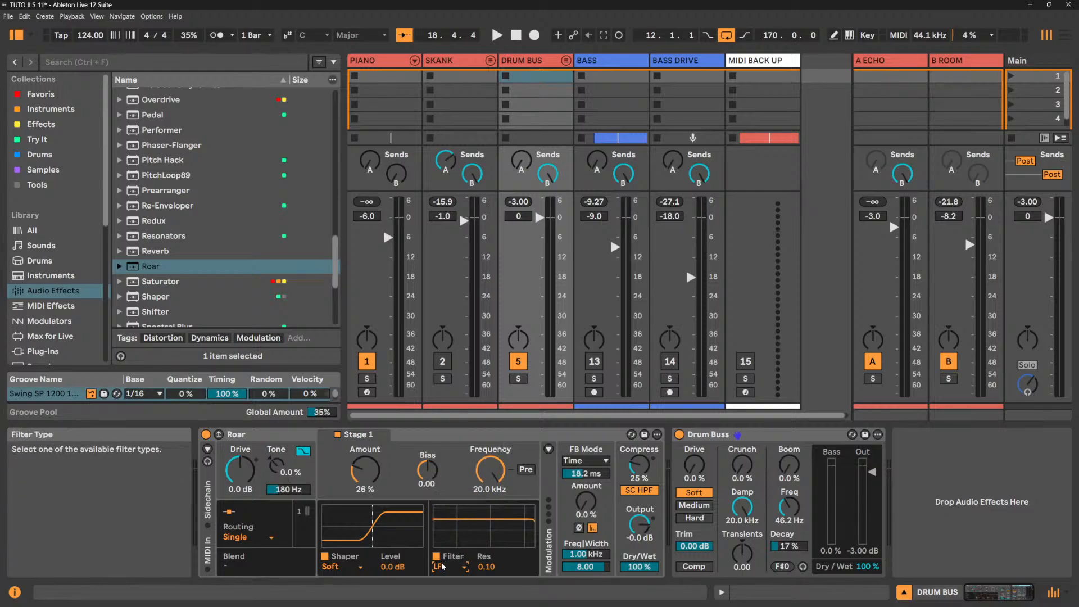
Toggle the Stage 1 filter off and on, leaving it enabled.
{"action": "left_click", "coordinate": [437, 557]}
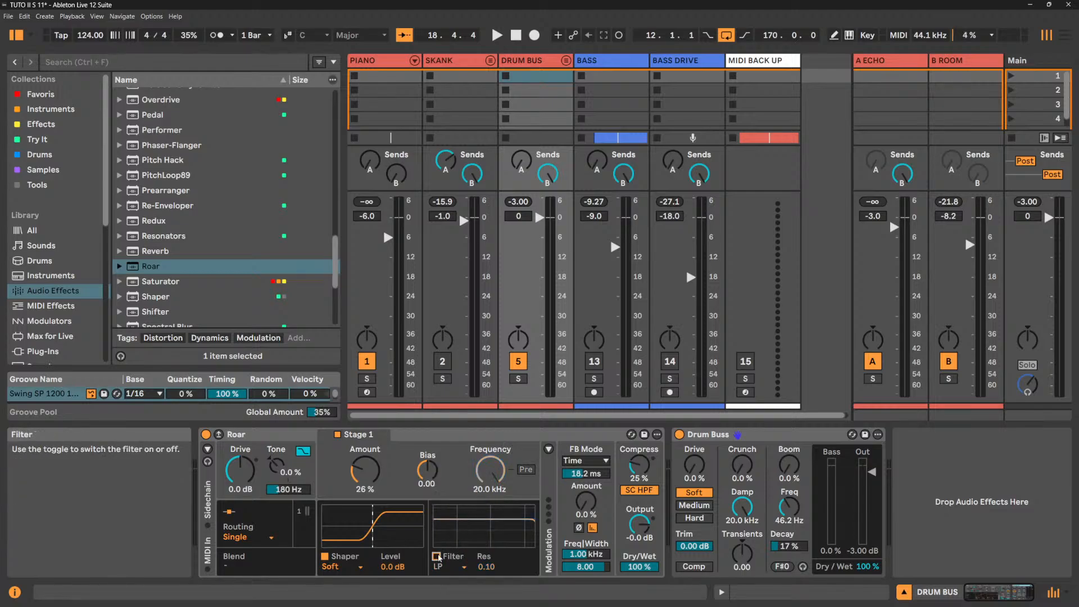
{"action": "left_click", "coordinate": [436, 557]}
{"action": "left_click", "coordinate": [436, 557]}
{"action": "left_click", "coordinate": [437, 556]}
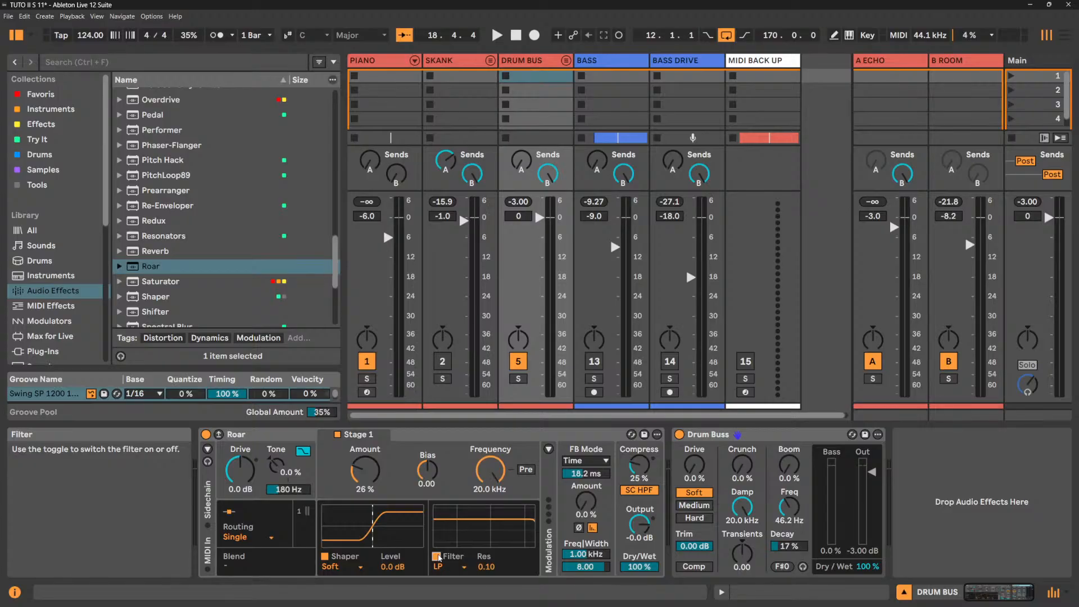
Change the Stage 1 shaper to Digital Clip and audition different Amounts on the drums, ending at 38%.
{"action": "left_click", "coordinate": [361, 570]}
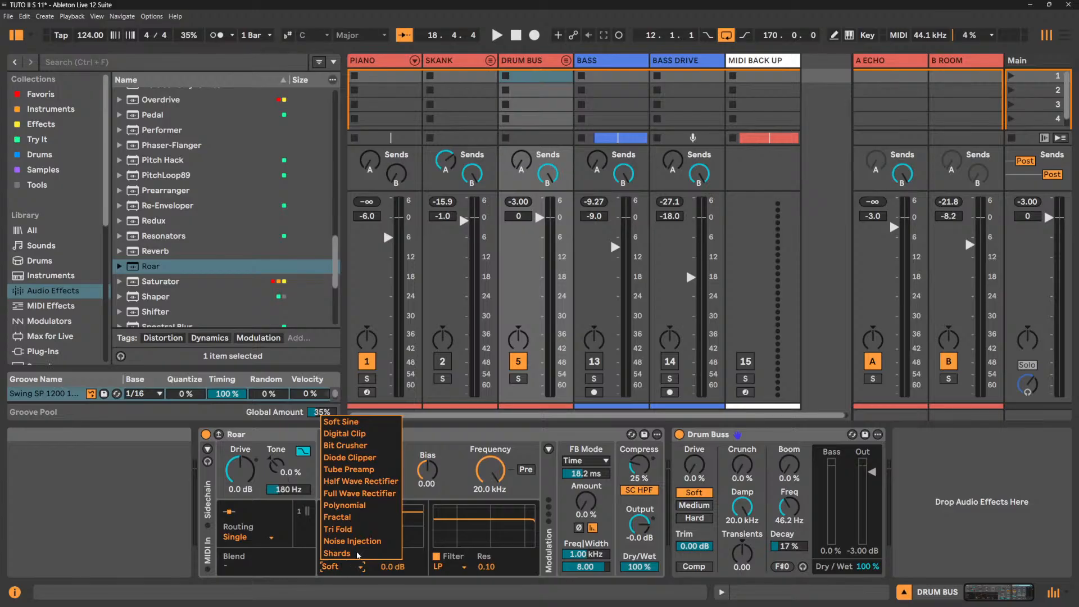
{"action": "left_click", "coordinate": [355, 434]}
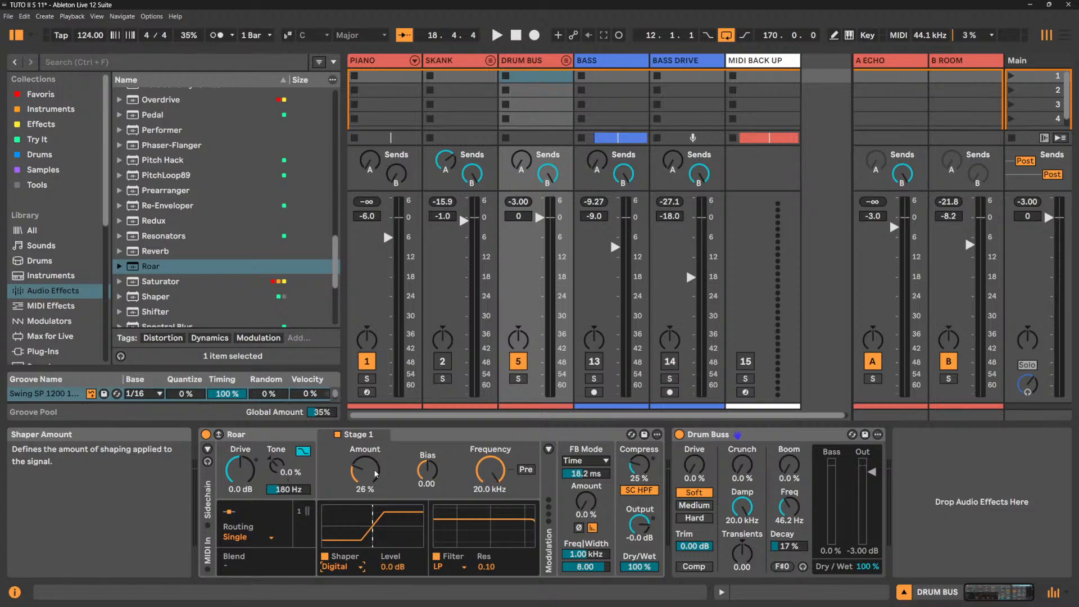
{"action": "key", "text": "space"}
{"action": "left_click_drag", "start_coordinate": [375, 473], "coordinate": [375, 488]}
{"action": "key", "text": "space"}
{"action": "left_click_drag", "start_coordinate": [366, 473], "coordinate": [367, 463]}
{"action": "key", "text": "space"}
{"action": "left_click_drag", "start_coordinate": [393, 531], "coordinate": [392, 523]}
{"action": "key", "text": "space"}
Switch the Stage 1 filter to HP and audition it on the drums with its Frequency lowered to 1.61 kHz.
{"action": "left_click", "coordinate": [439, 567]}
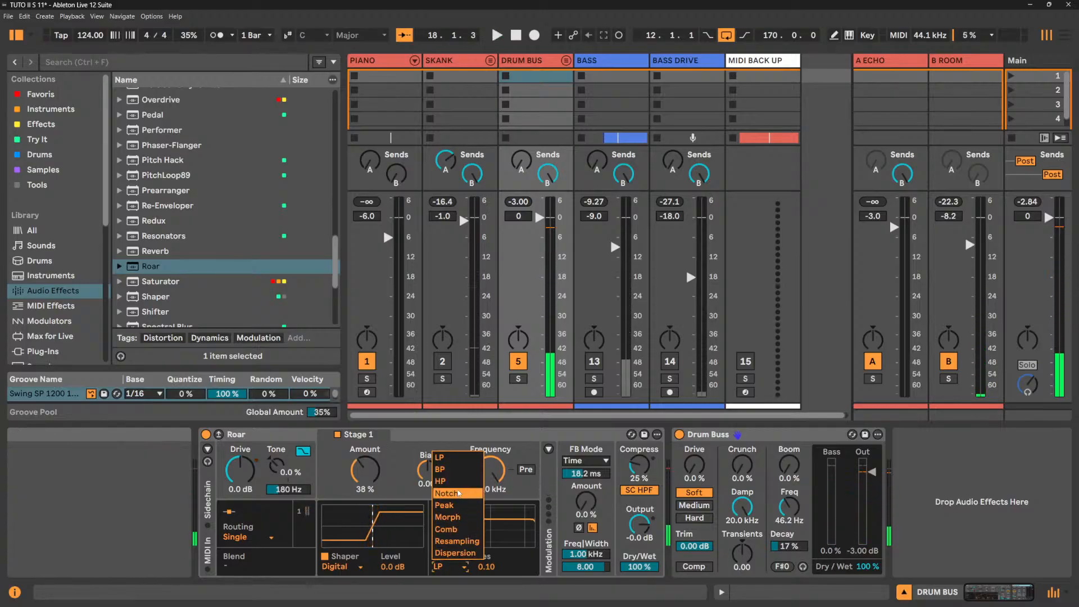
{"action": "left_click", "coordinate": [441, 481]}
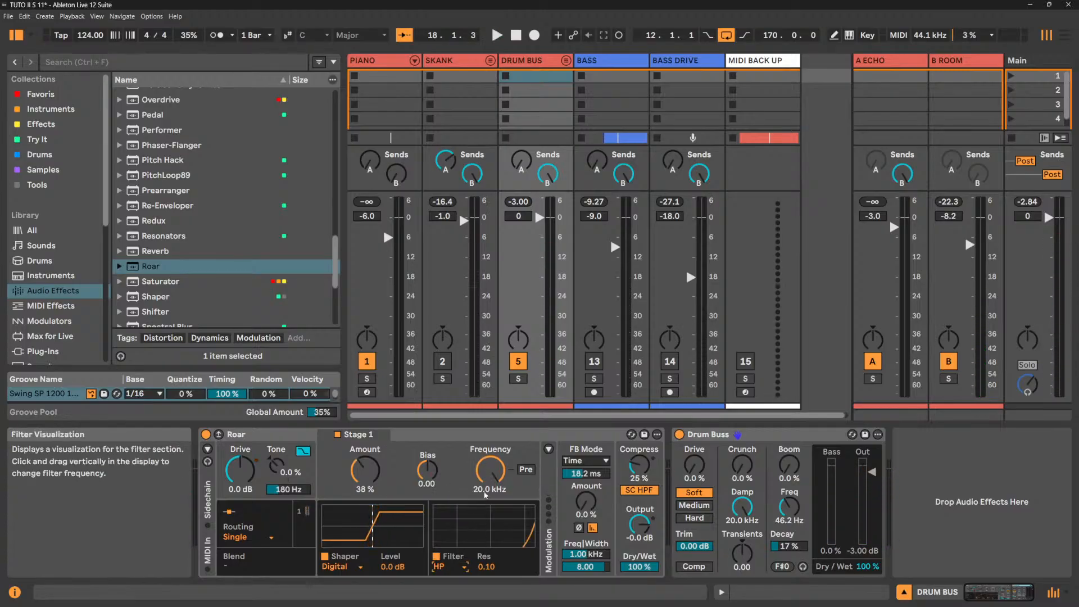
{"action": "left_click_drag", "start_coordinate": [488, 471], "coordinate": [488, 509]}
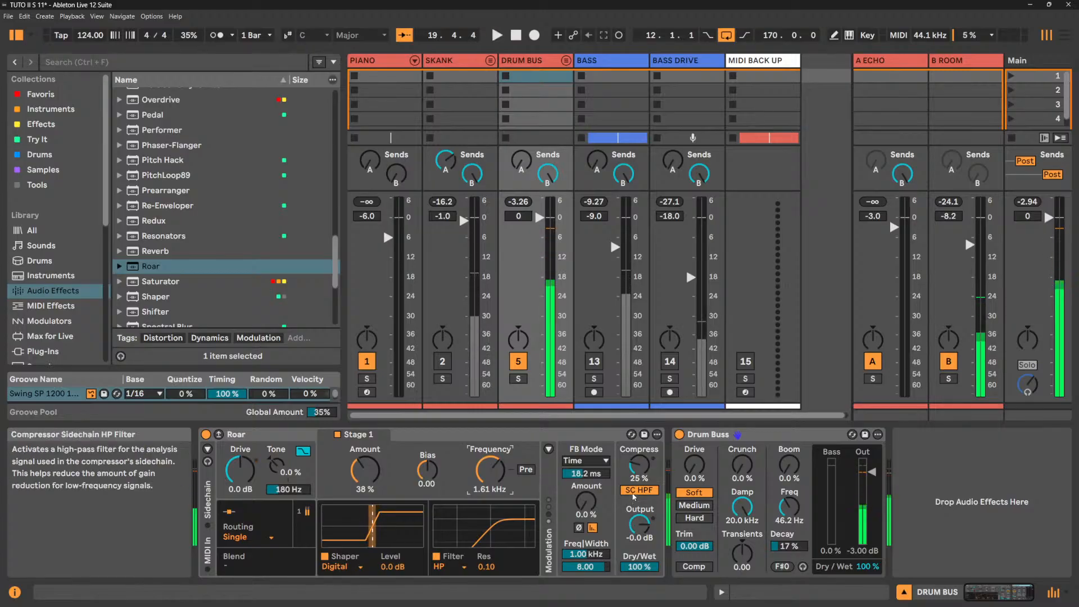
{"action": "key", "text": "space"}
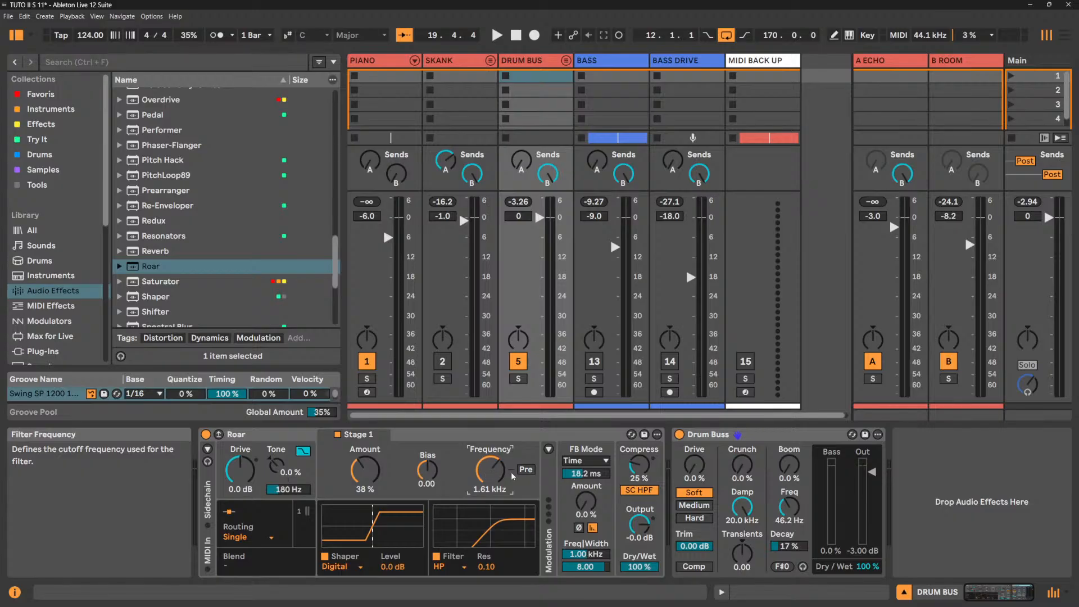
Return the Stage 1 filter to LP at 7.88 kHz and lower the shaper Amount to 17% while the drums play.
{"action": "left_click", "coordinate": [443, 567]}
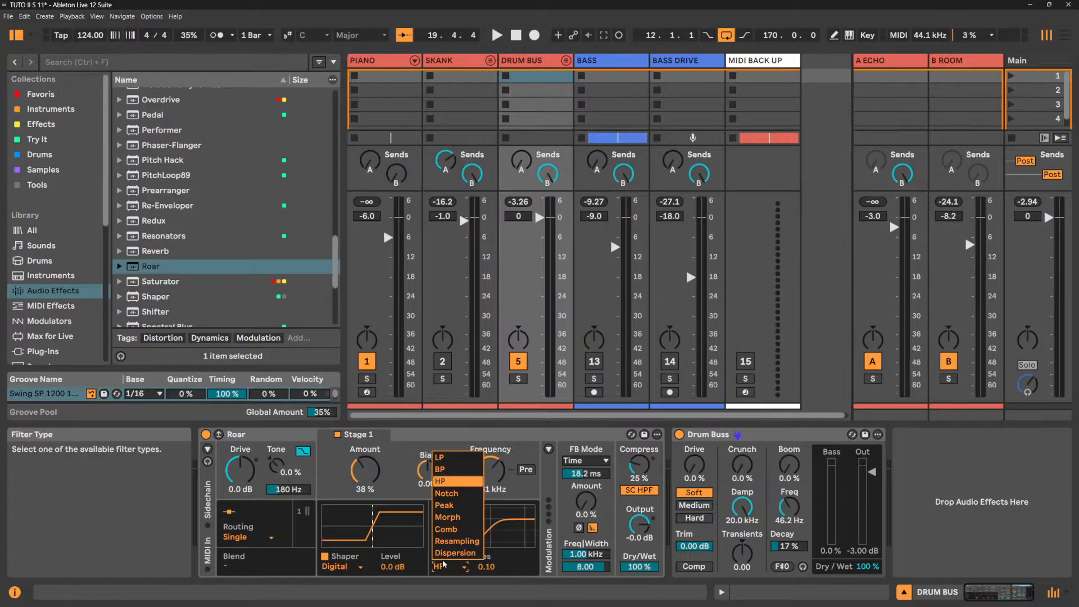
{"action": "left_click", "coordinate": [438, 457]}
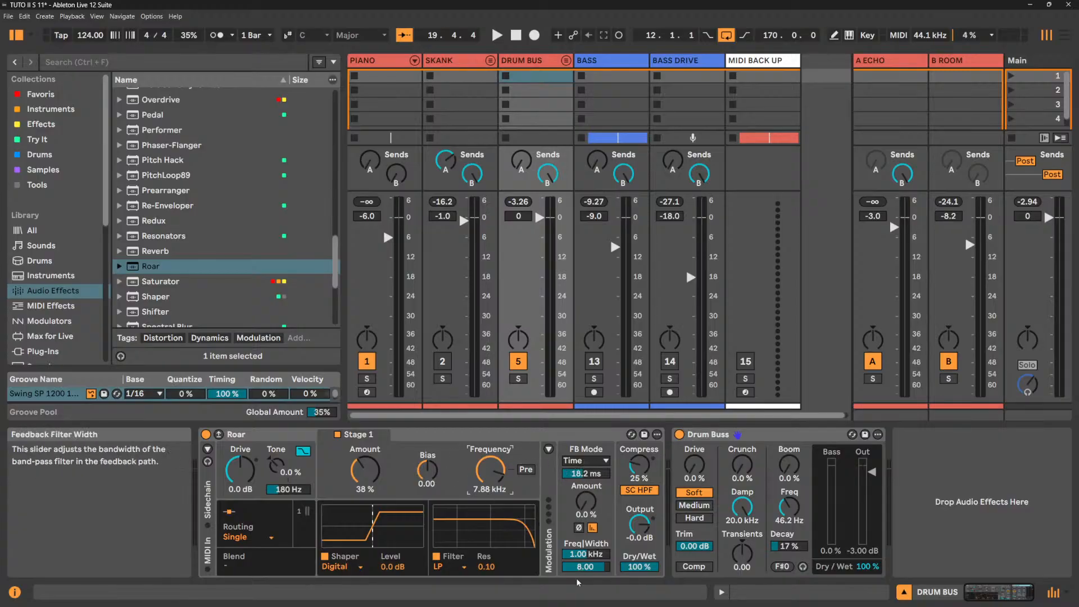
{"action": "key", "text": "space"}
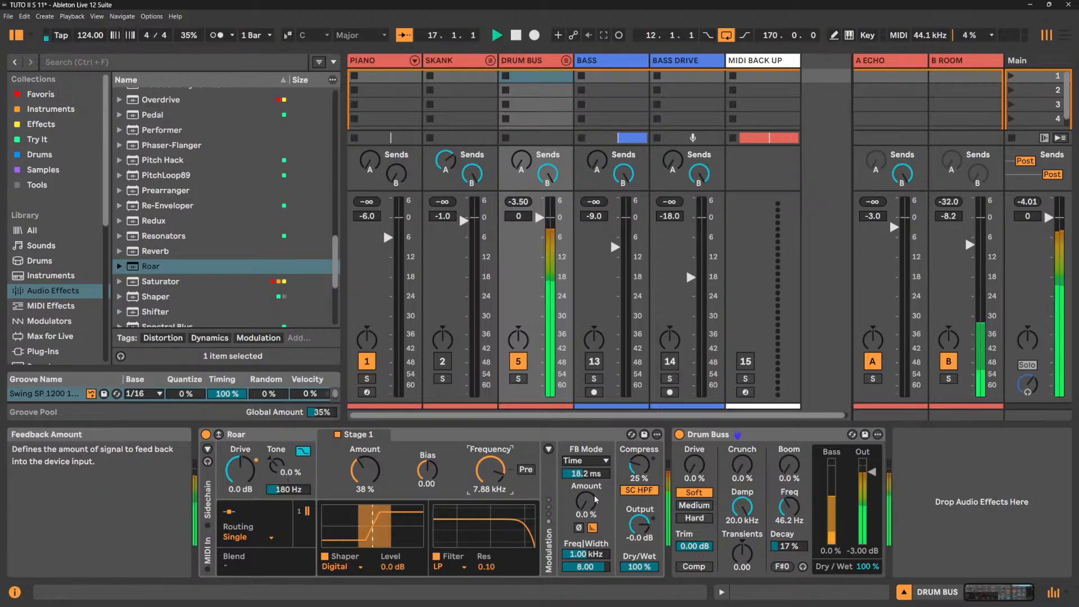
{"action": "left_click_drag", "start_coordinate": [364, 469], "coordinate": [364, 492]}
Try Roar's Synced and Note feedback modes, and return the feedback mode to Time.
{"action": "left_click", "coordinate": [590, 461]}
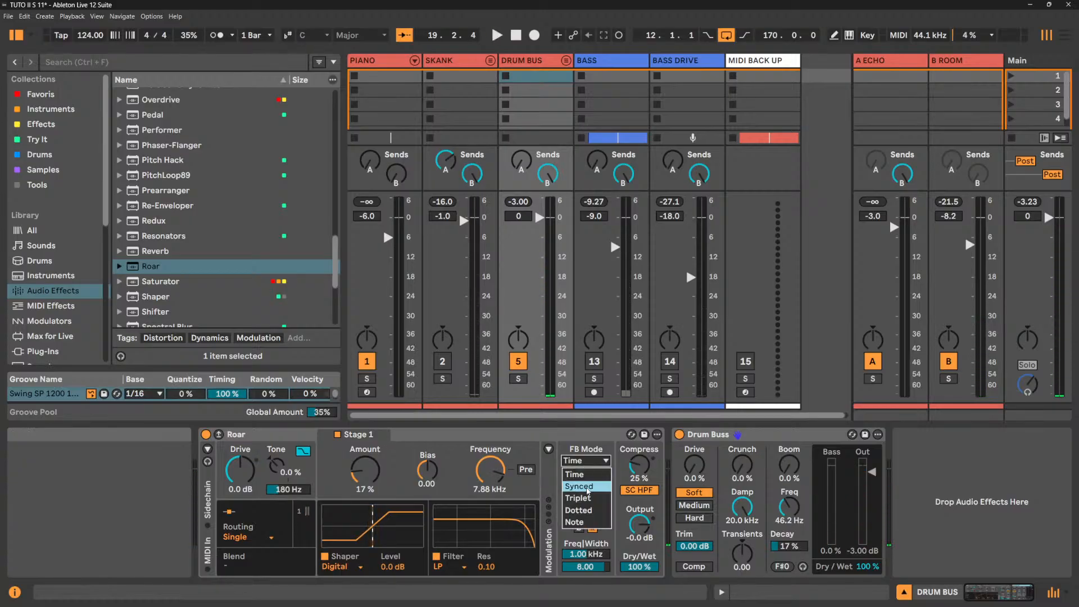
{"action": "left_click", "coordinate": [587, 487]}
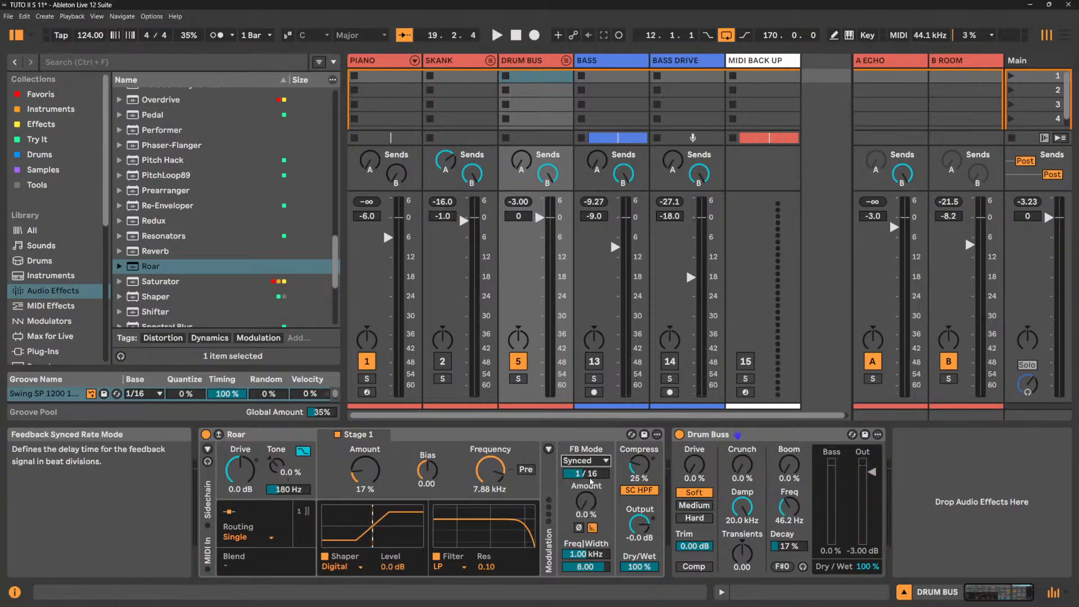
{"action": "left_click", "coordinate": [588, 460]}
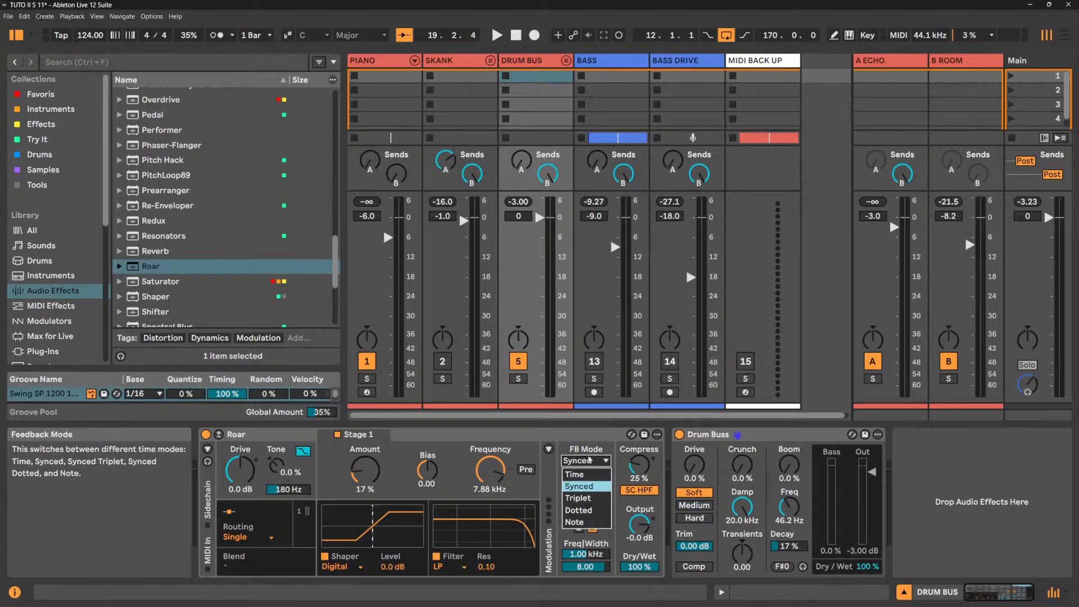
{"action": "left_click", "coordinate": [584, 523]}
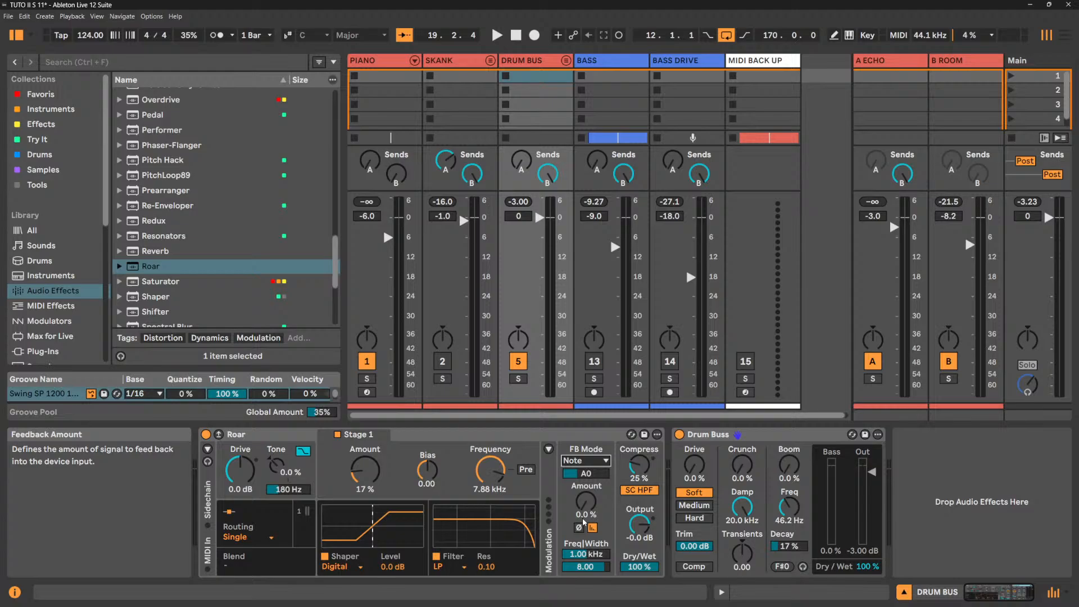
{"action": "left_click", "coordinate": [588, 461]}
{"action": "left_click", "coordinate": [588, 480]}
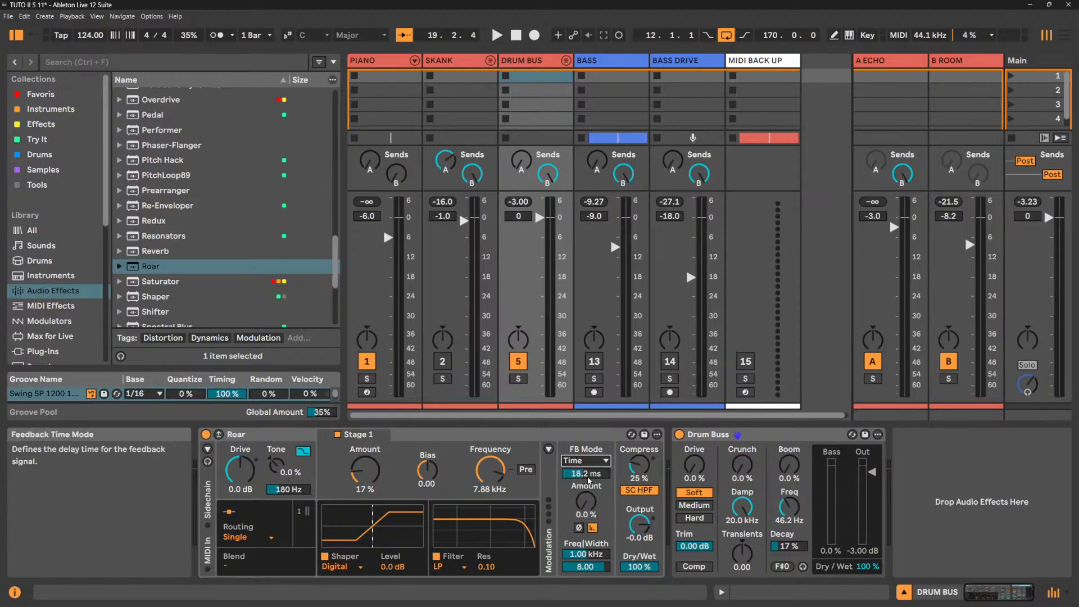
Set Roar's feedback time to 1.00 ms and the Stage 1 shaper Amount to 0.0%, with the drums playing.
{"action": "left_click", "coordinate": [585, 473]}
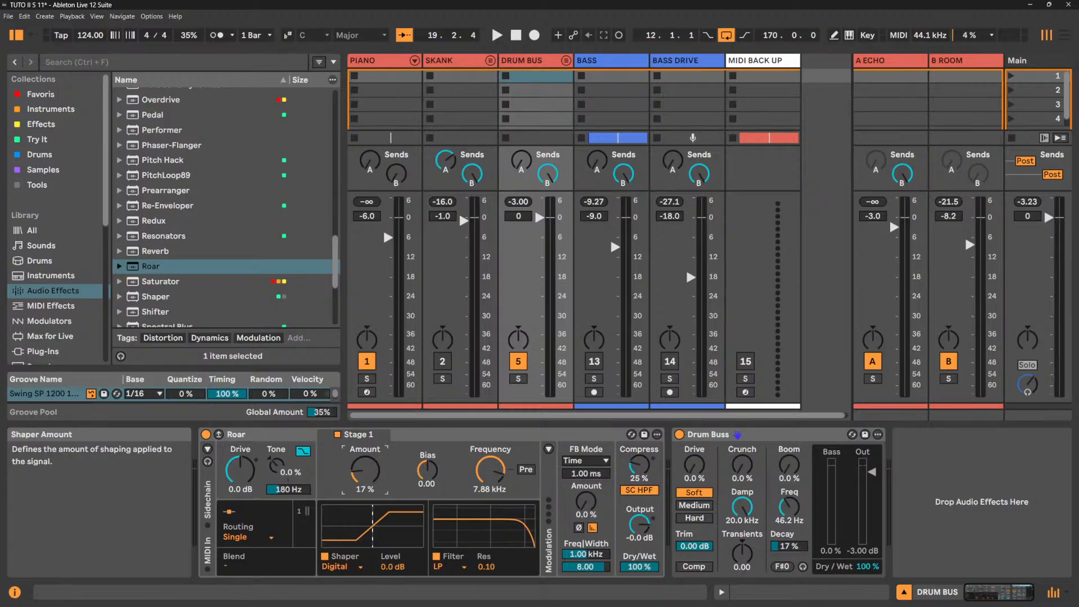
{"action": "left_click_drag", "start_coordinate": [373, 475], "coordinate": [374, 497]}
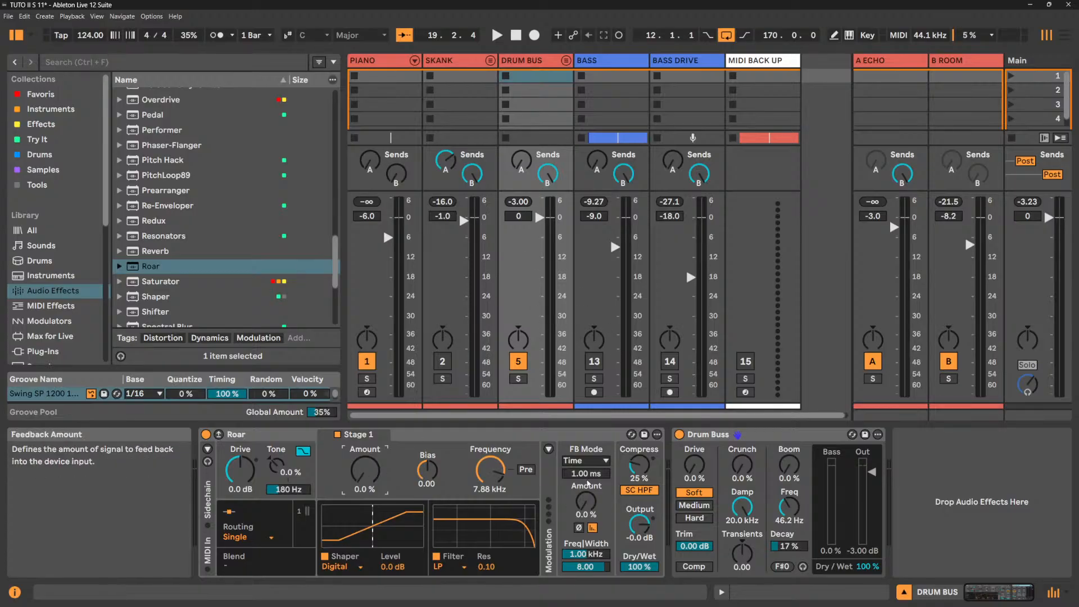
{"action": "key", "text": "space"}
{"action": "mouse_move", "coordinate": [585, 474]}
{"action": "left_mouse_down"}
{"action": "mouse_move", "coordinate": [586, 452]}
{"action": "mouse_move", "coordinate": [586, 474]}
{"action": "left_mouse_up"}
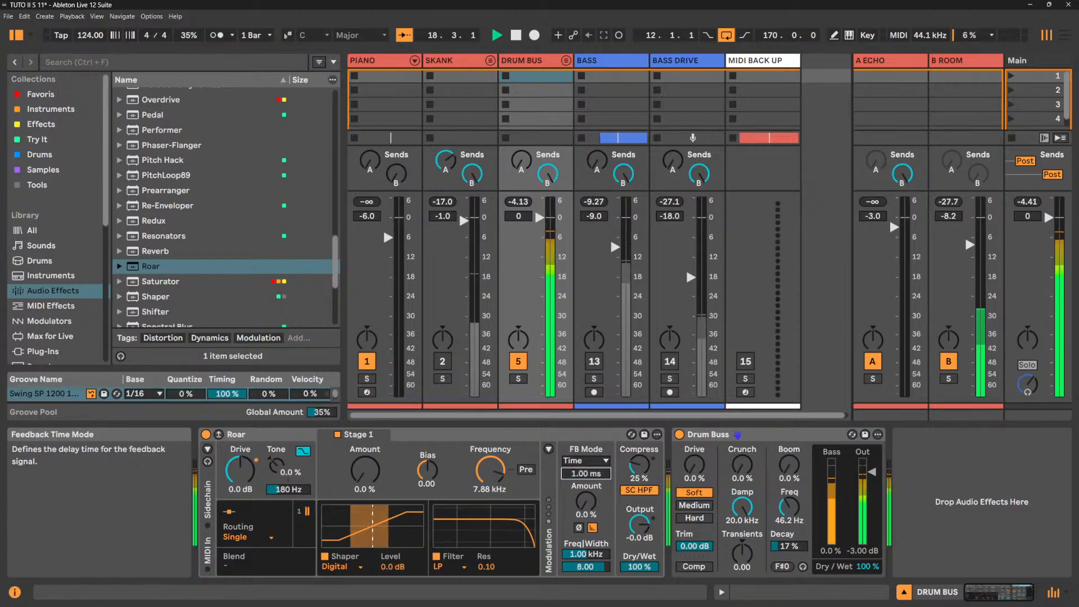
Audition Roar's feedback on the drums by raising its Amount to 100% and varying the time between 98.0 ms and 2.51 ms.
{"action": "left_click_drag", "start_coordinate": [586, 511], "coordinate": [586, 452]}
{"action": "left_click", "coordinate": [586, 473]}
{"action": "left_click_drag", "start_coordinate": [586, 500], "coordinate": [585, 455]}
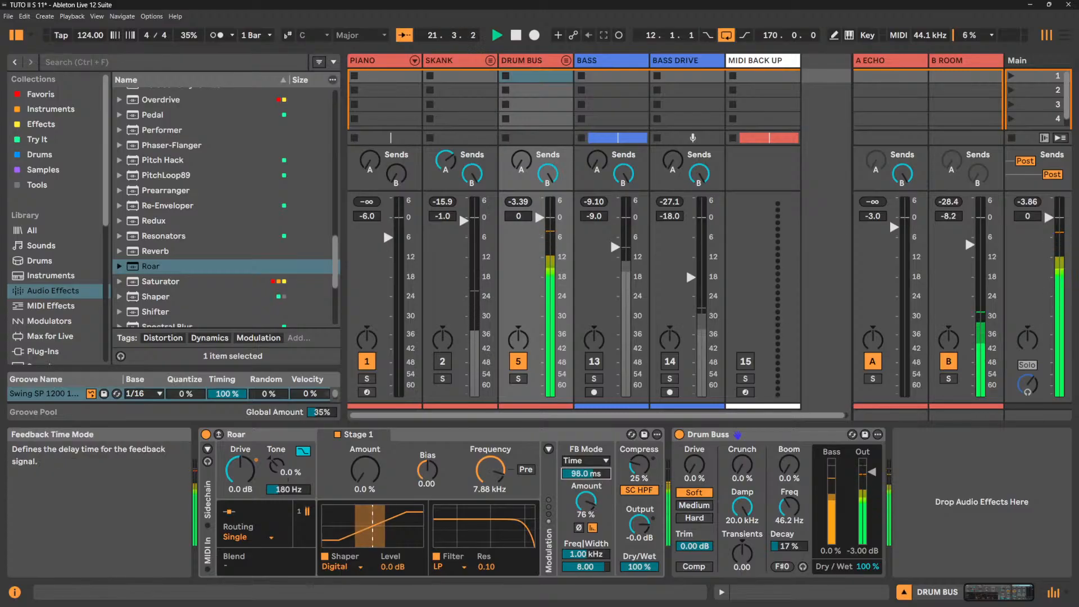
{"action": "mouse_move", "coordinate": [591, 502]}
{"action": "left_mouse_down"}
{"action": "mouse_move", "coordinate": [594, 486]}
{"action": "mouse_move", "coordinate": [585, 506]}
{"action": "left_mouse_up"}
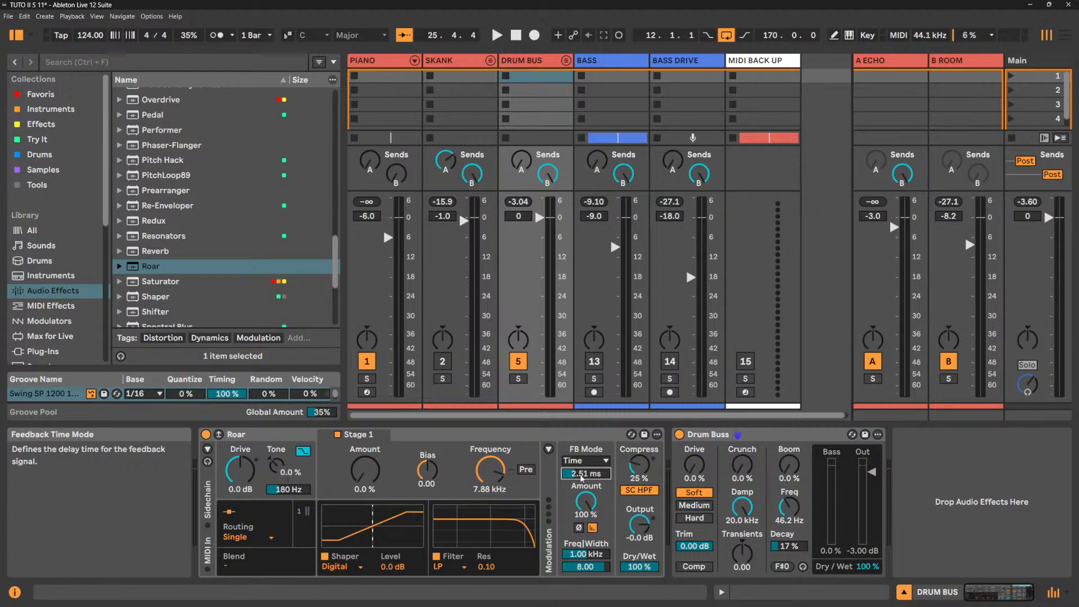
{"action": "key", "text": "space"}
Switch Roar's feedback mode between Note and Time, and leave it set to Note.
{"action": "left_click", "coordinate": [585, 461]}
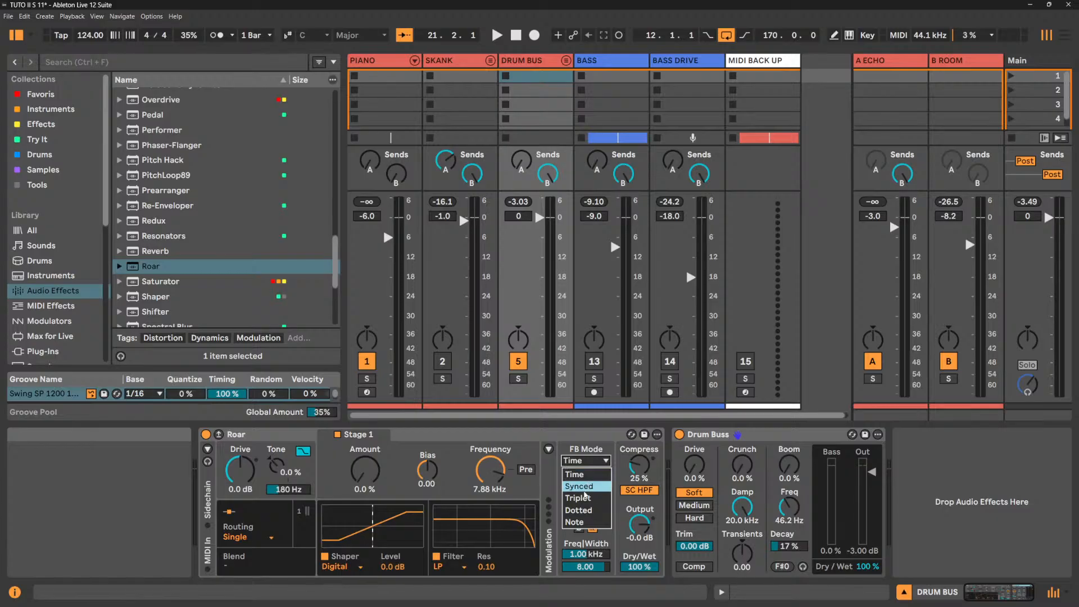
{"action": "left_click", "coordinate": [586, 522]}
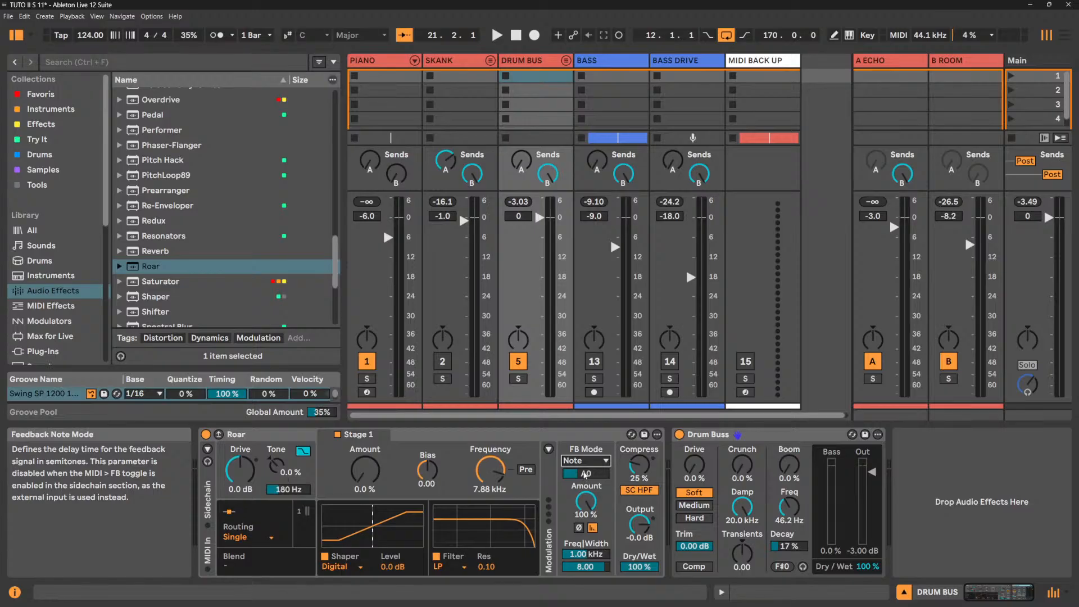
{"action": "left_click", "coordinate": [586, 460]}
{"action": "left_click", "coordinate": [587, 474]}
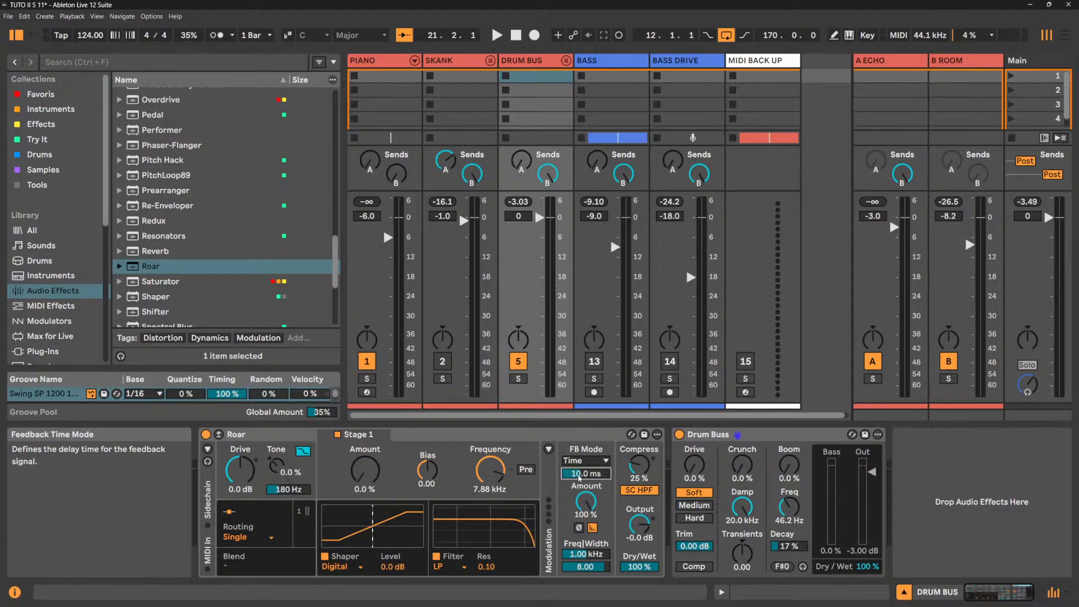
{"action": "left_click", "coordinate": [585, 460]}
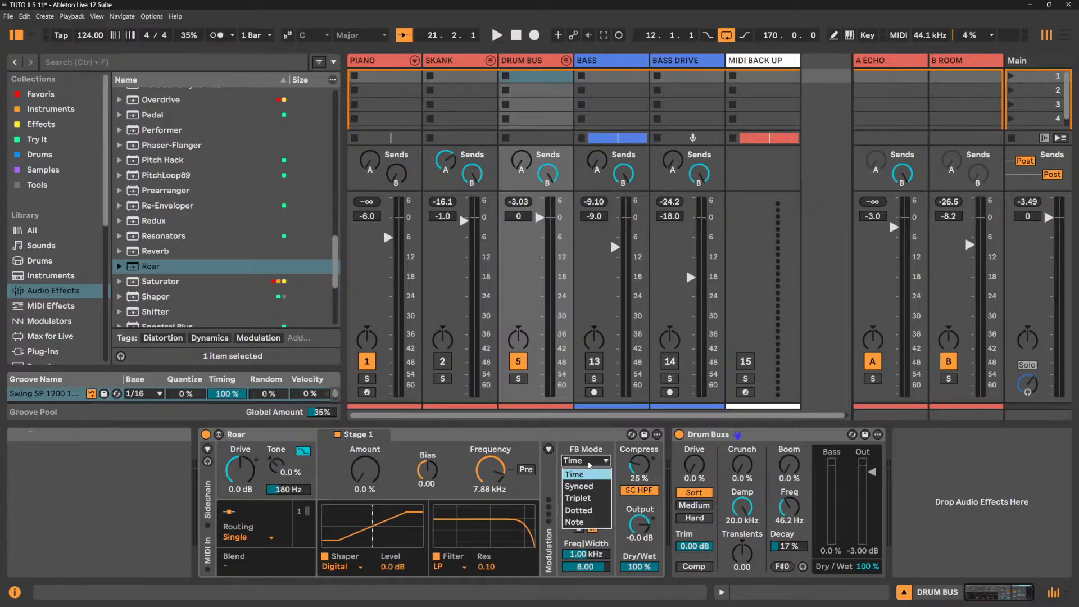
{"action": "left_click", "coordinate": [575, 522]}
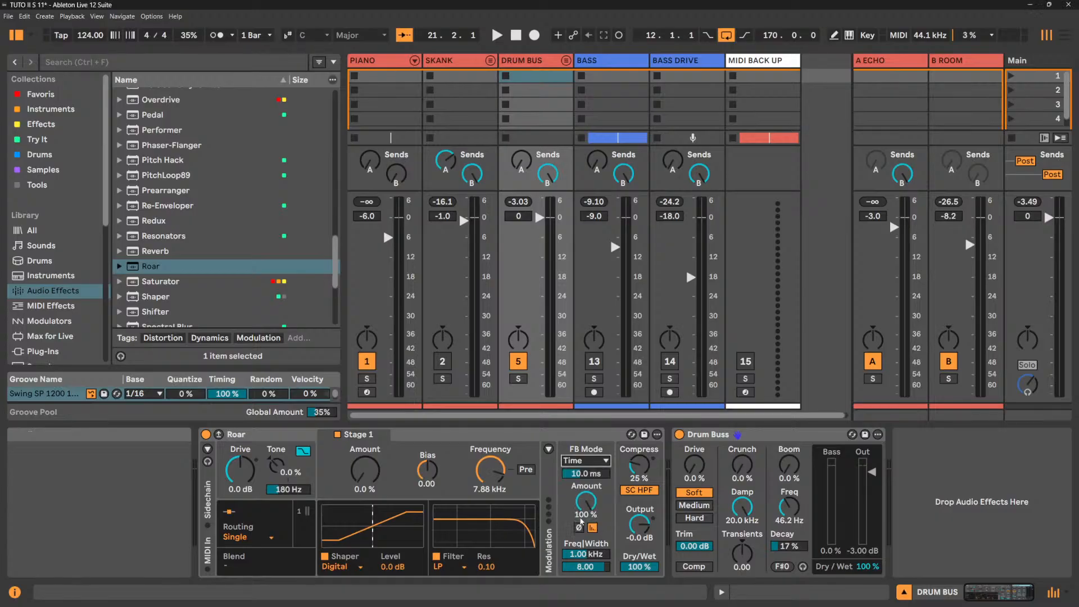
Audition Roar's feedback note on the drums, lowering it to D-1 and raising it to C#4.
{"action": "key", "text": "space"}
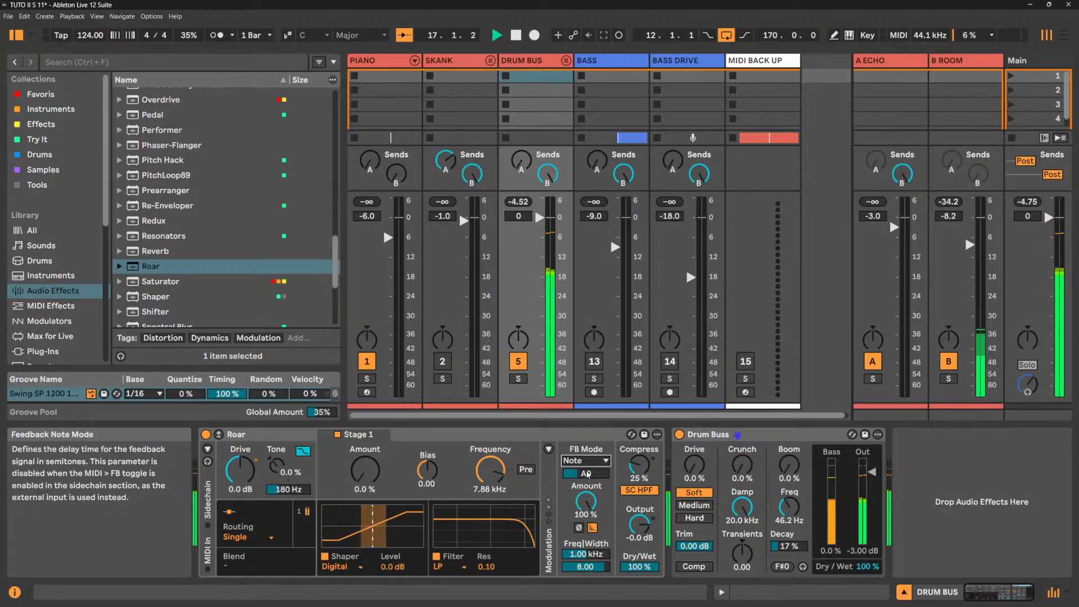
{"action": "left_click_drag", "start_coordinate": [586, 473], "coordinate": [586, 503]}
{"action": "key", "text": "space"}
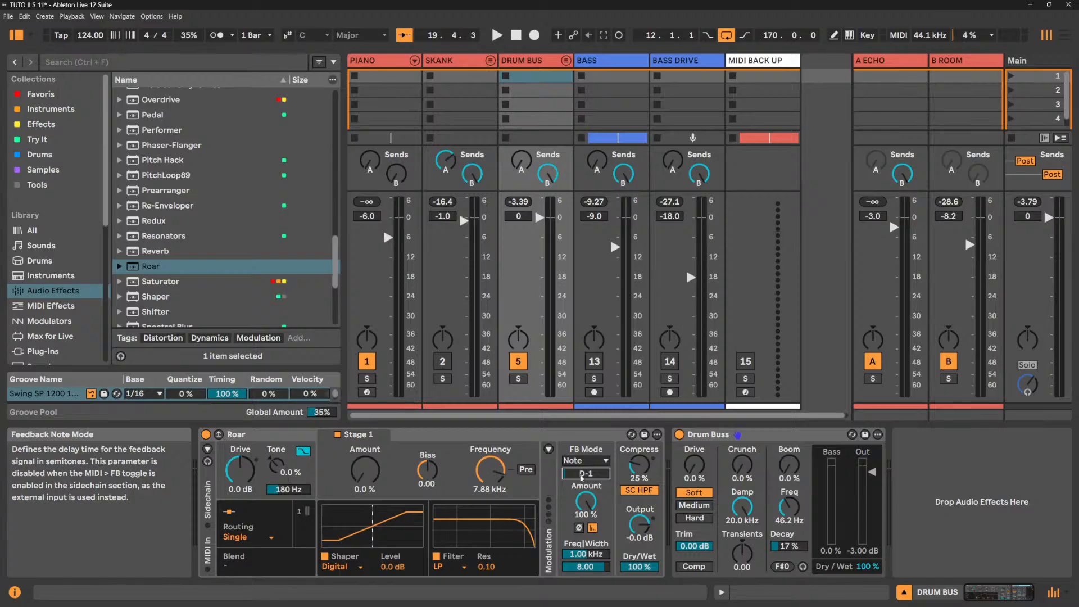
{"action": "key", "text": "space"}
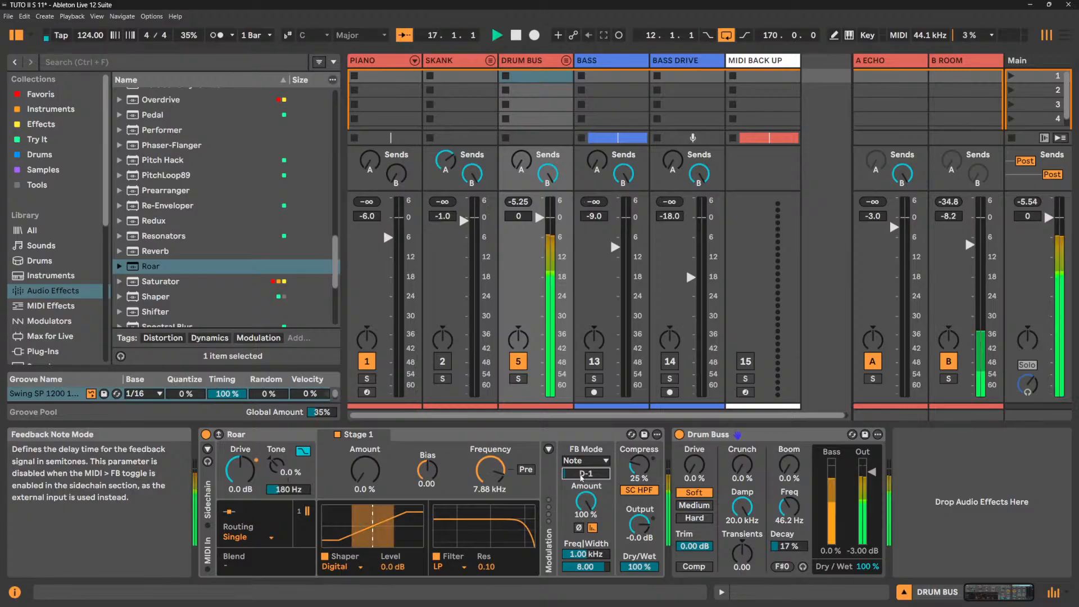
{"action": "mouse_move", "coordinate": [582, 475]}
{"action": "left_mouse_down"}
{"action": "mouse_move", "coordinate": [582, 492]}
{"action": "mouse_move", "coordinate": [582, 459]}
{"action": "left_mouse_up"}
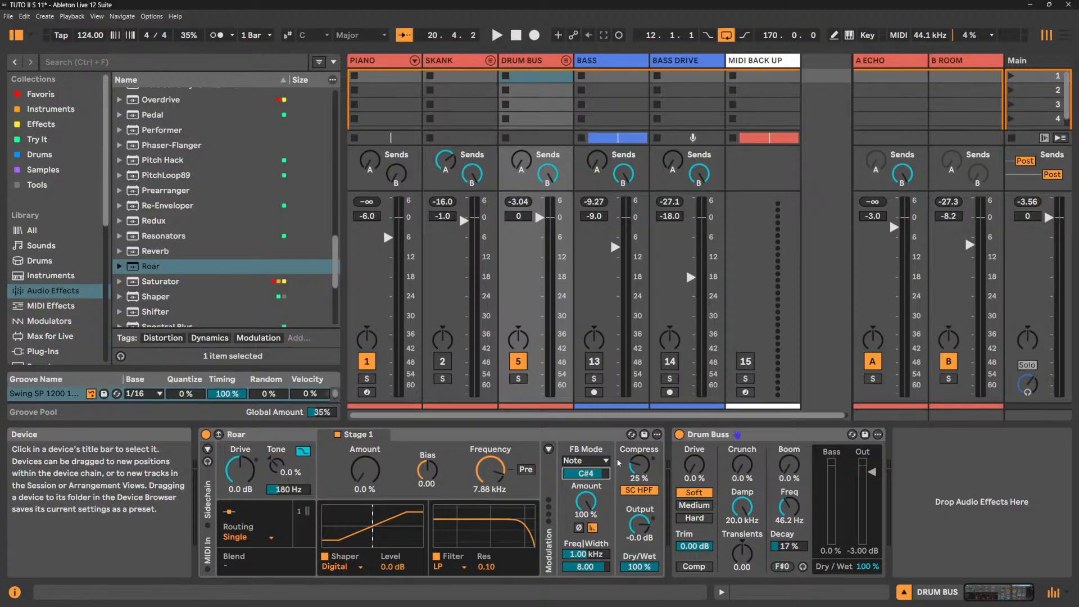
Solo the BASS track, add the Tuner audio effect to it and play the song to read the bass pitch.
{"action": "left_click", "coordinate": [602, 57]}
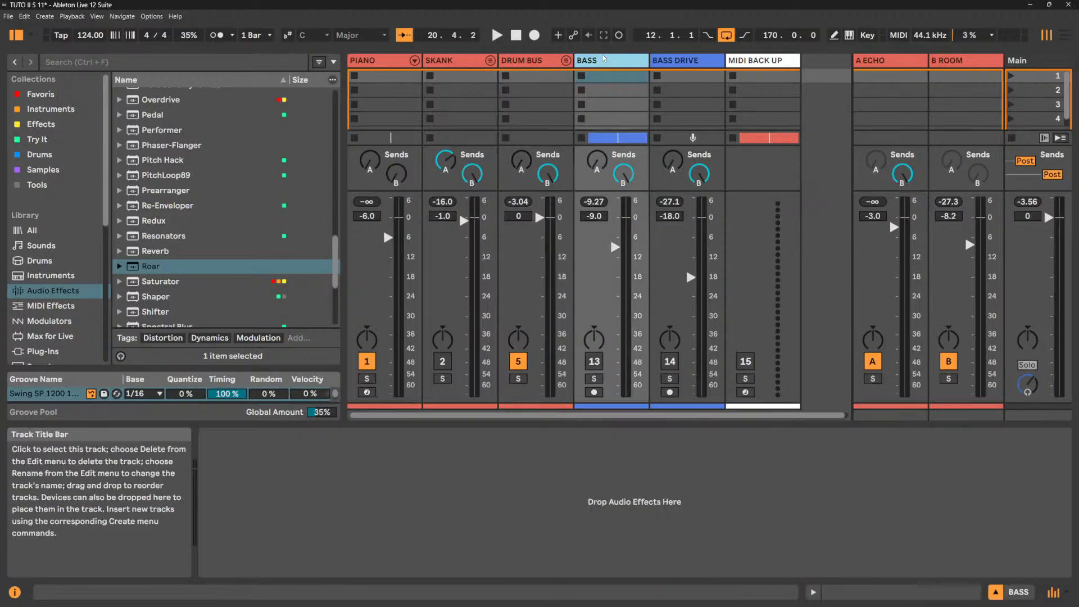
{"action": "left_click", "coordinate": [594, 379]}
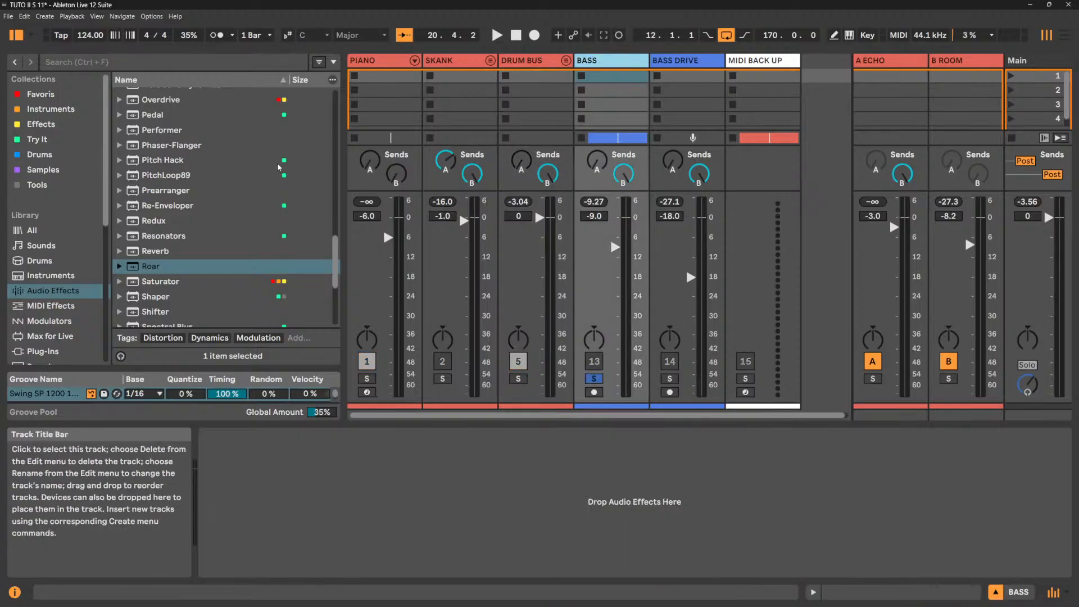
{"action": "scroll", "coordinate": [205, 163], "scroll_direction": "up", "scroll_amount": 7}
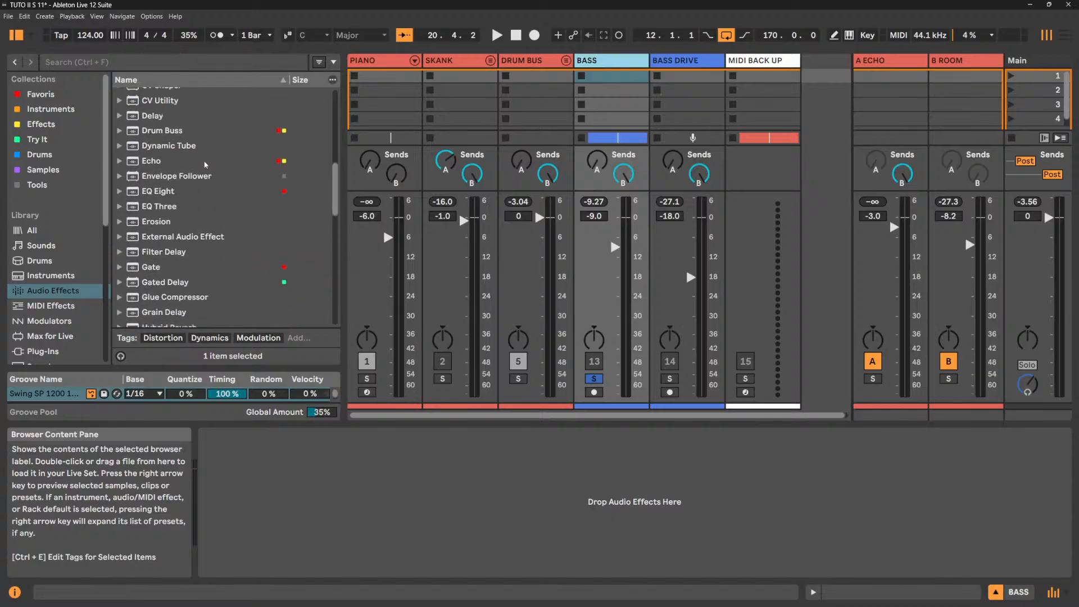
{"action": "scroll", "coordinate": [206, 164], "scroll_direction": "down", "scroll_amount": 8}
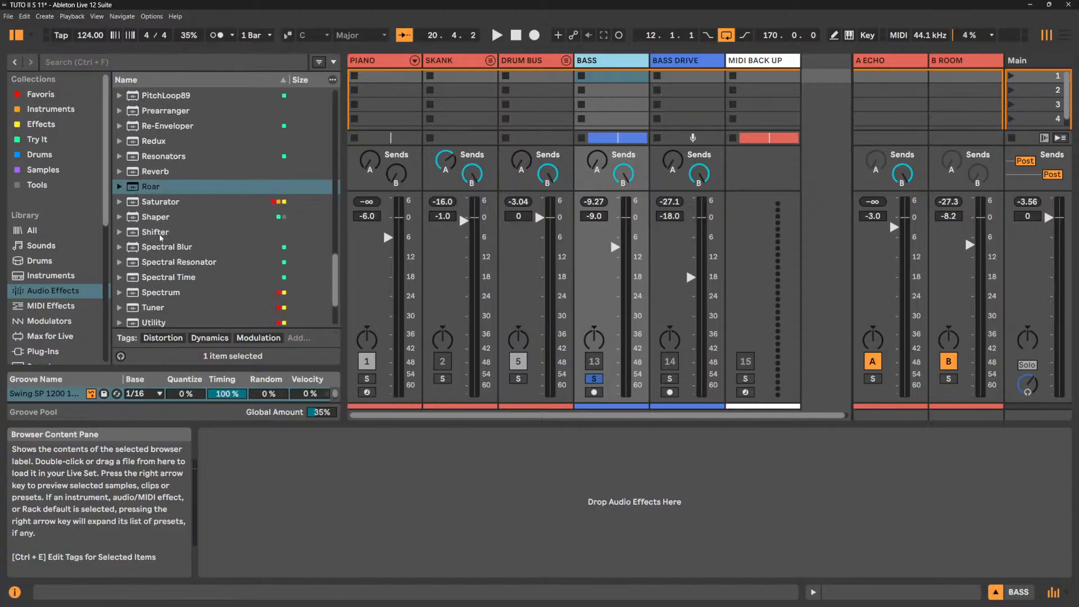
{"action": "double_click", "coordinate": [154, 309]}
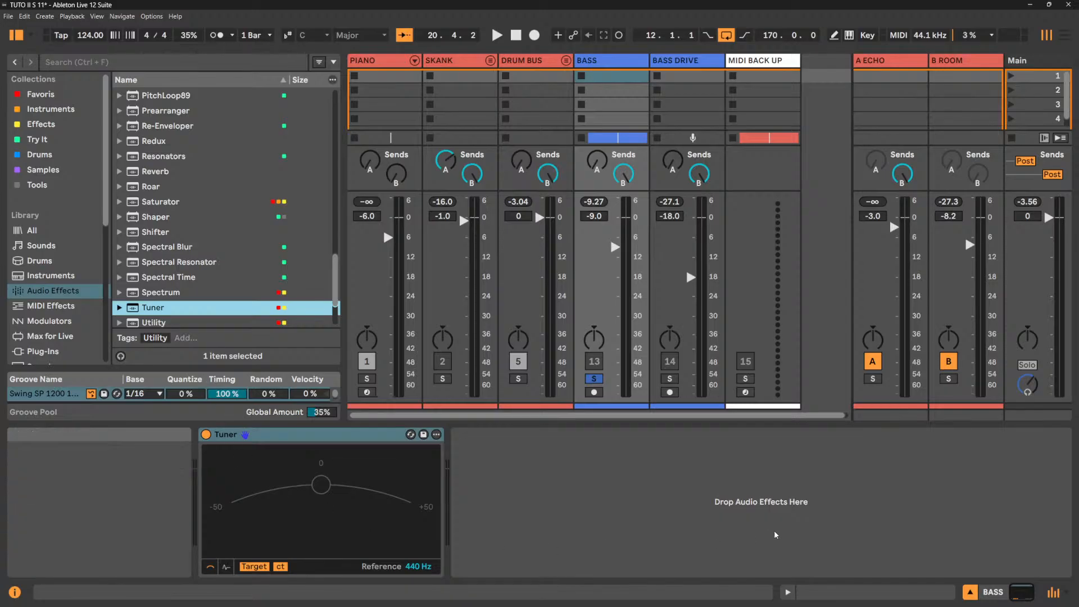
{"action": "key", "text": "space"}
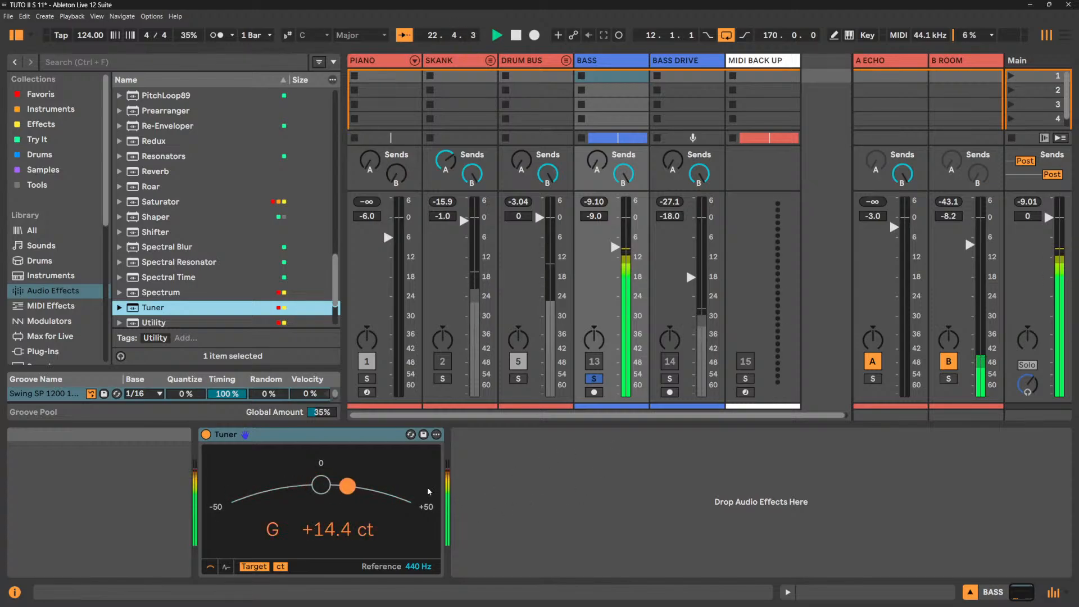
Remove Tuner from the BASS track and bring up the DRUM BUS track's devices.
{"action": "left_click", "coordinate": [368, 434]}
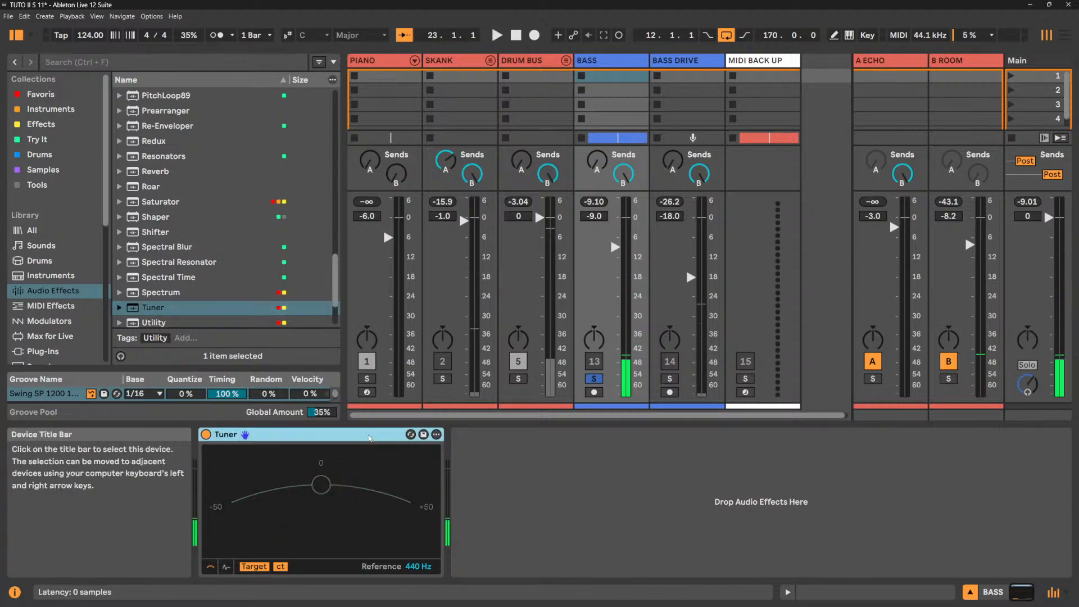
{"action": "key", "text": "Delete"}
{"action": "left_click", "coordinate": [562, 404]}
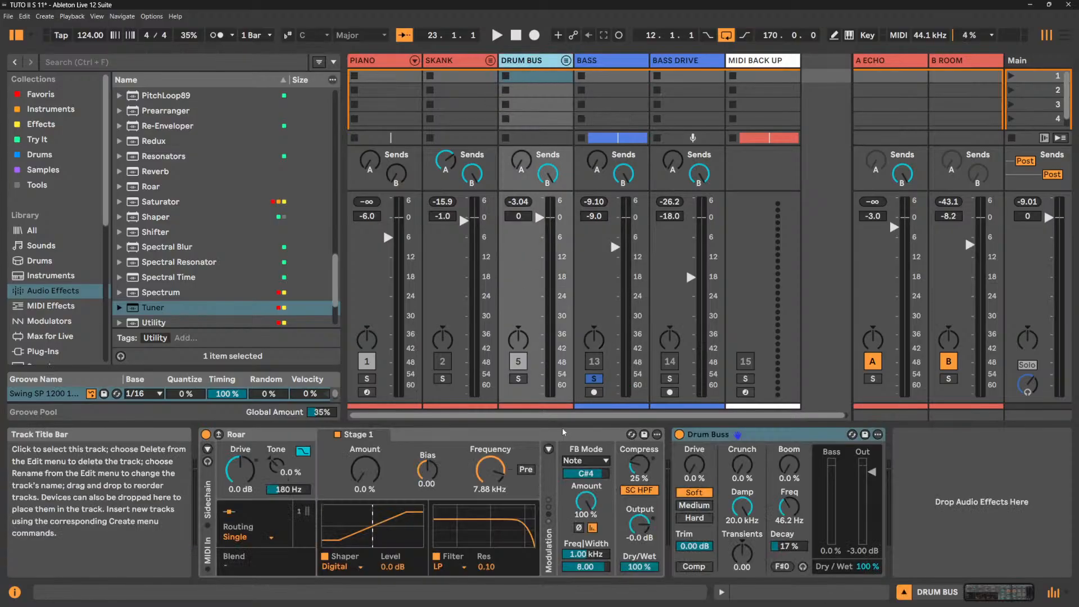
Start playback, solo the DRUM BUS track and set Roar's feedback note to G4.
{"action": "key", "text": "space"}
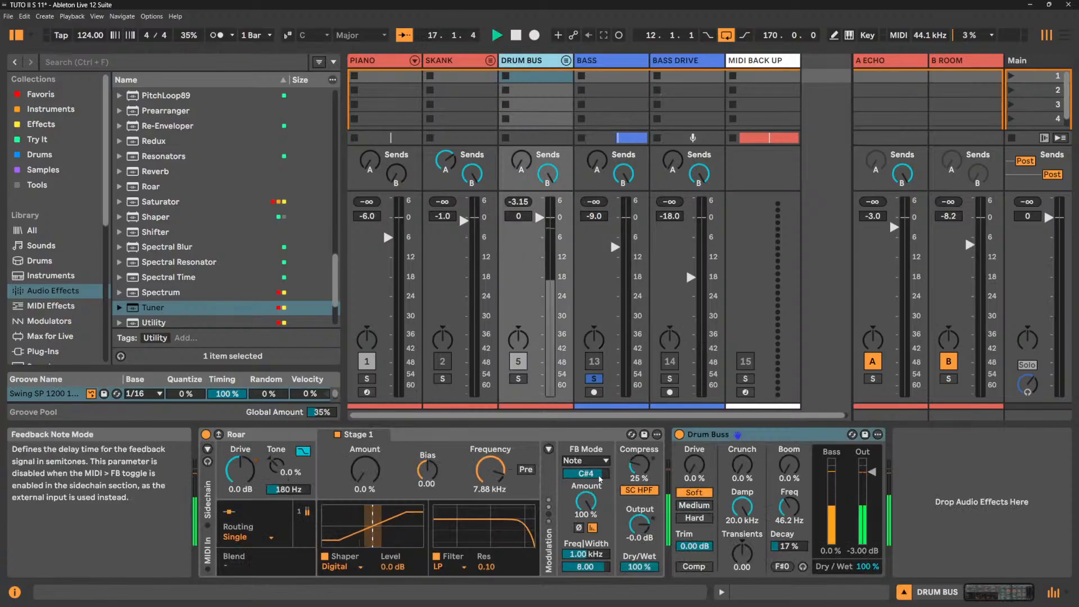
{"action": "left_click", "coordinate": [518, 379]}
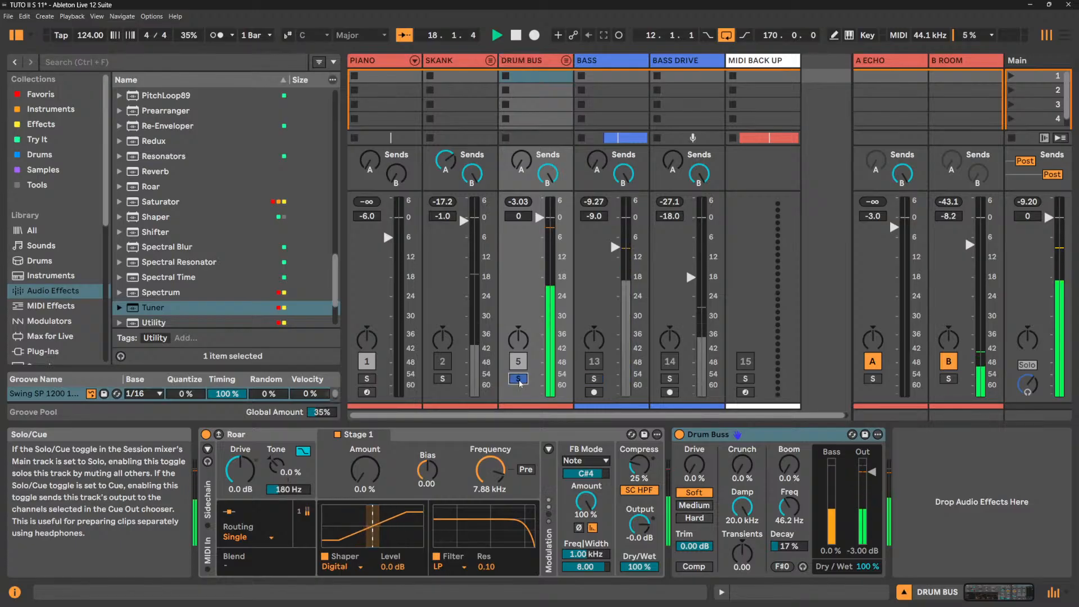
{"action": "left_click_drag", "start_coordinate": [586, 474], "coordinate": [585, 458]}
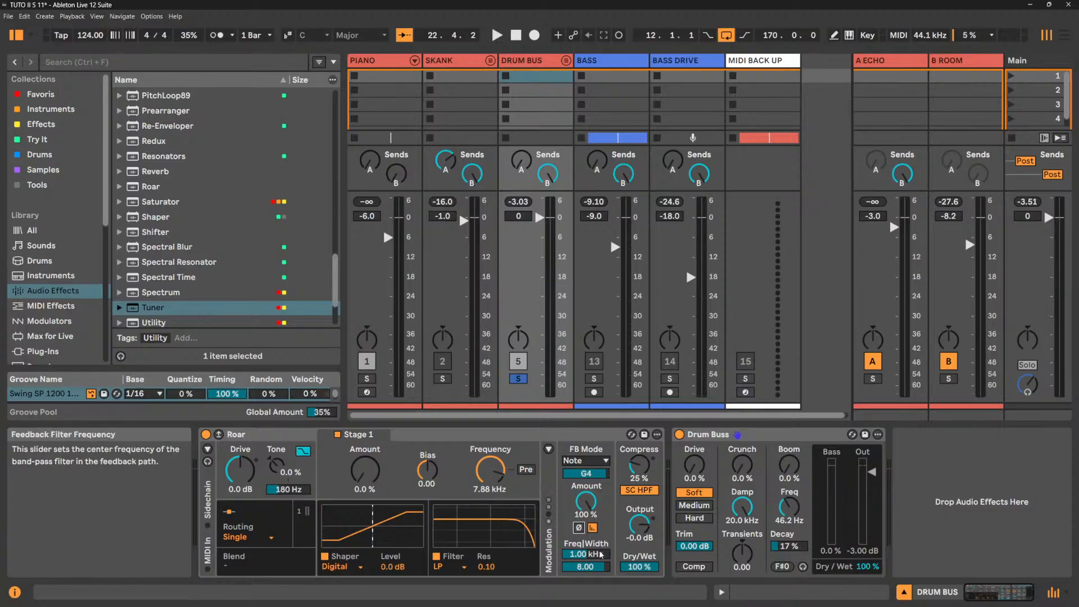
Set Roar's Stage 1 shaper type to Soft and raise its Amount to 11% with the drums playing.
{"action": "left_click_drag", "start_coordinate": [577, 511], "coordinate": [600, 450]}
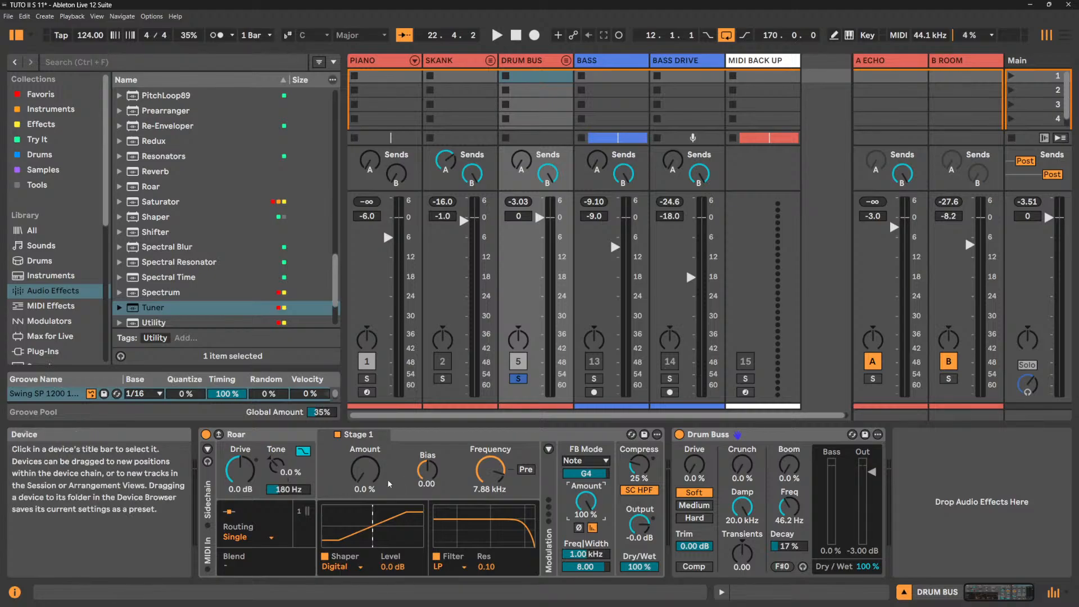
{"action": "left_click", "coordinate": [336, 566]}
{"action": "left_click", "coordinate": [349, 425]}
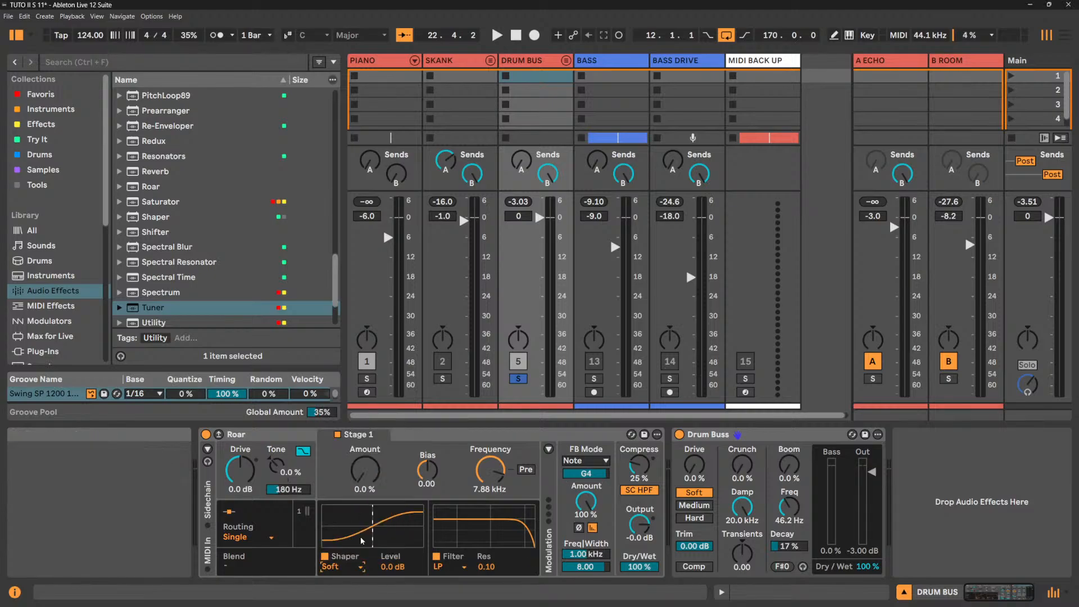
{"action": "key", "text": "space"}
{"action": "left_click_drag", "start_coordinate": [365, 469], "coordinate": [365, 461]}
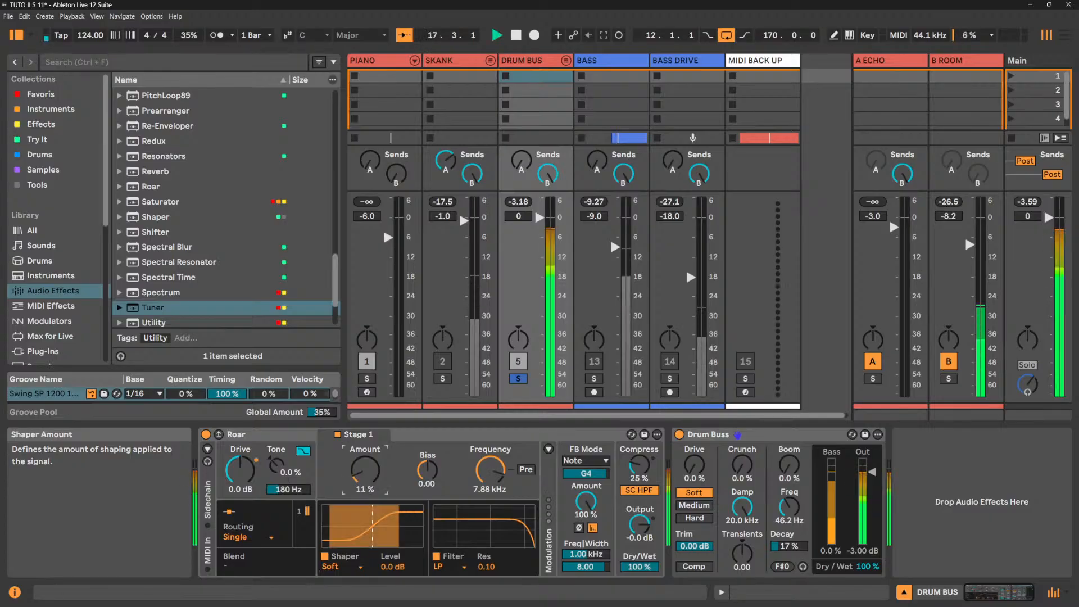
Lower Roar's feedback Amount to 48% and its feedback note to G3.
{"action": "left_click_drag", "start_coordinate": [596, 508], "coordinate": [597, 528]}
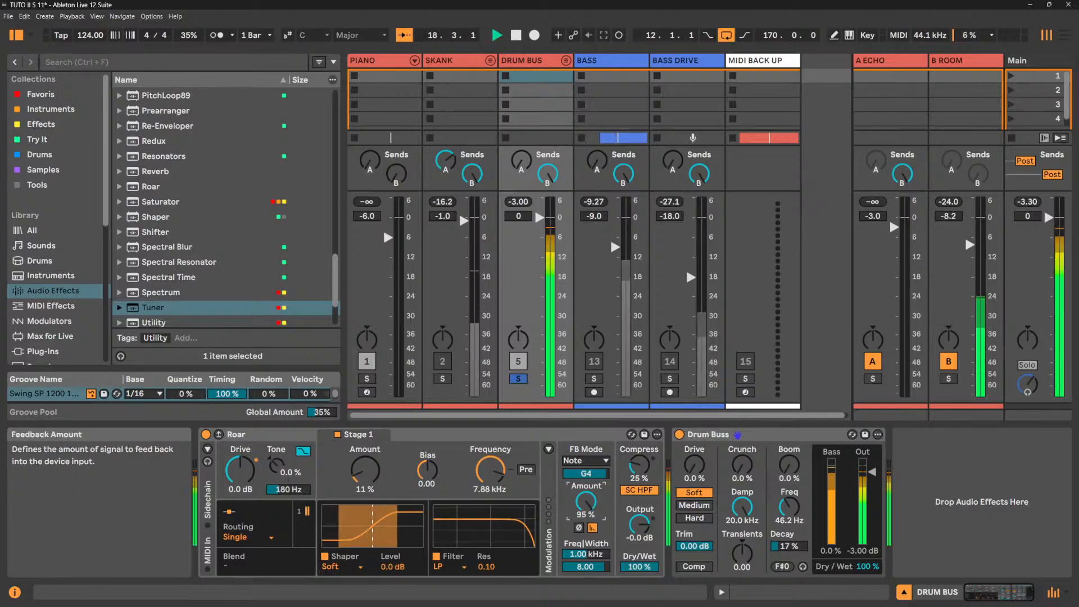
{"action": "left_click_drag", "start_coordinate": [595, 476], "coordinate": [594, 499]}
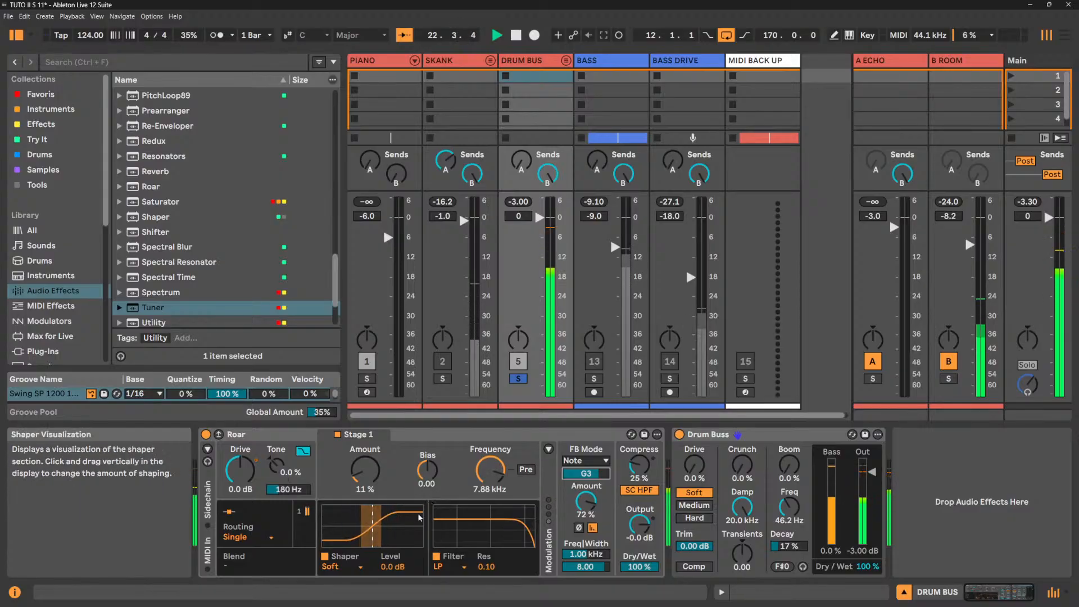
{"action": "mouse_move", "coordinate": [585, 501]}
{"action": "left_mouse_down"}
{"action": "mouse_move", "coordinate": [586, 523]}
{"action": "mouse_move", "coordinate": [586, 503]}
{"action": "left_mouse_up"}
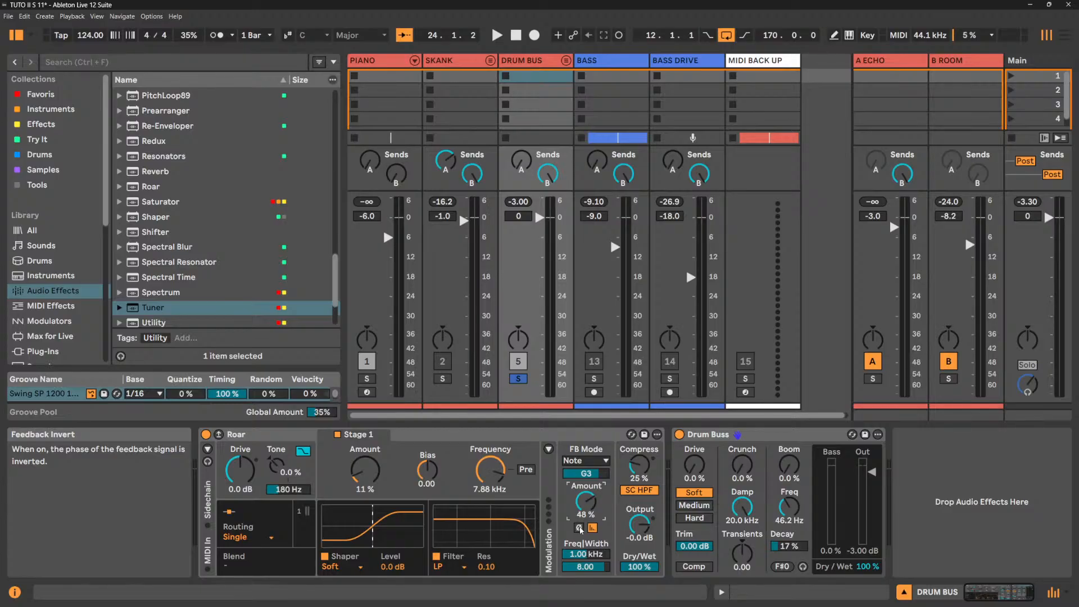
Compare Roar's Feedback Invert on and off while the drums play, leaving it on.
{"action": "left_click", "coordinate": [580, 528]}
{"action": "key", "text": "space"}
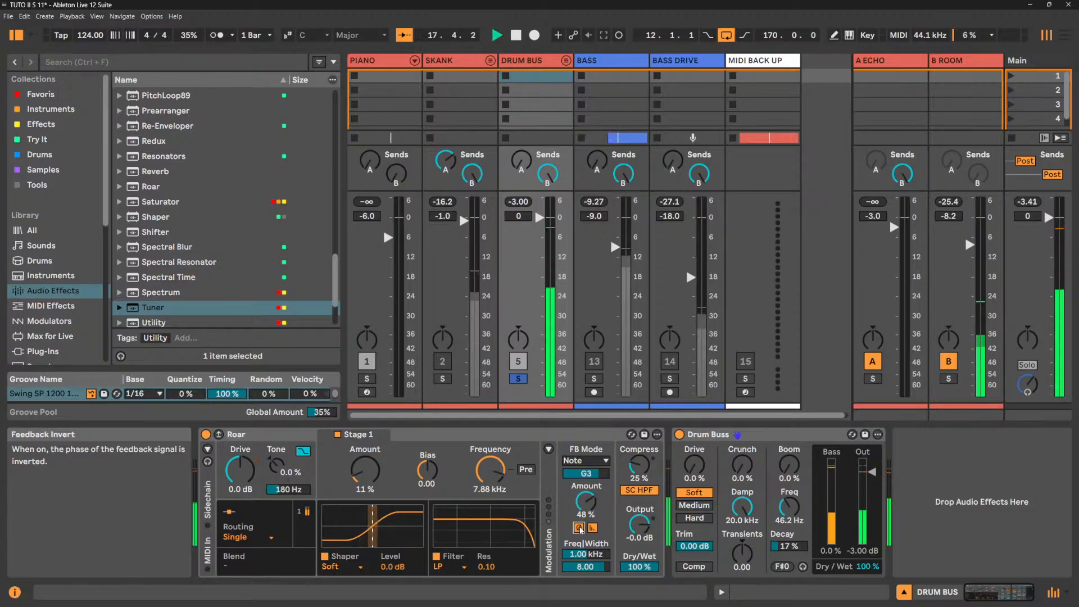
{"action": "left_click", "coordinate": [580, 527]}
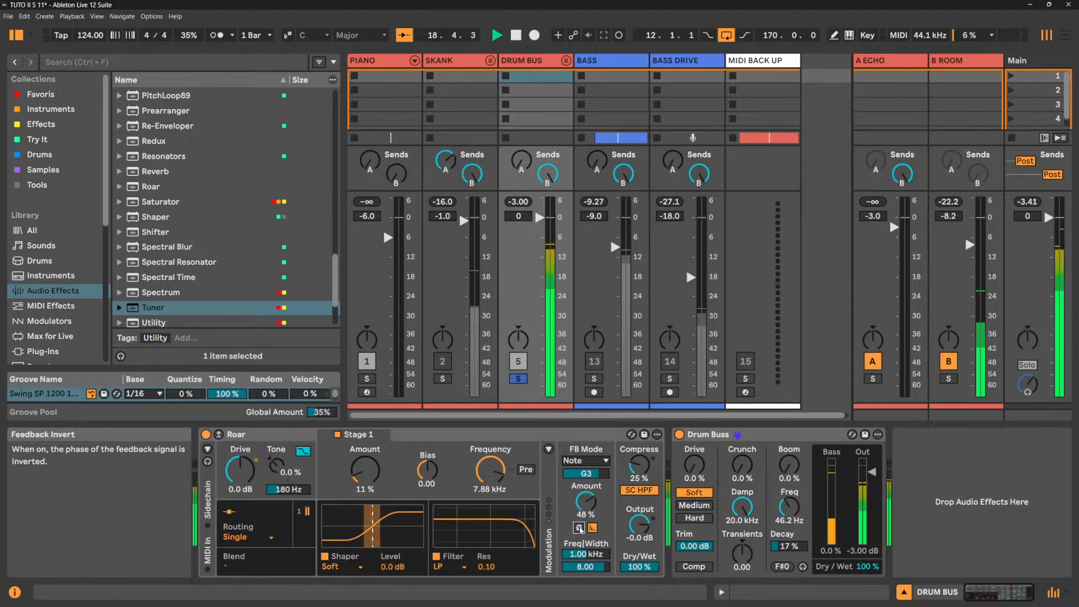
{"action": "left_click", "coordinate": [579, 528]}
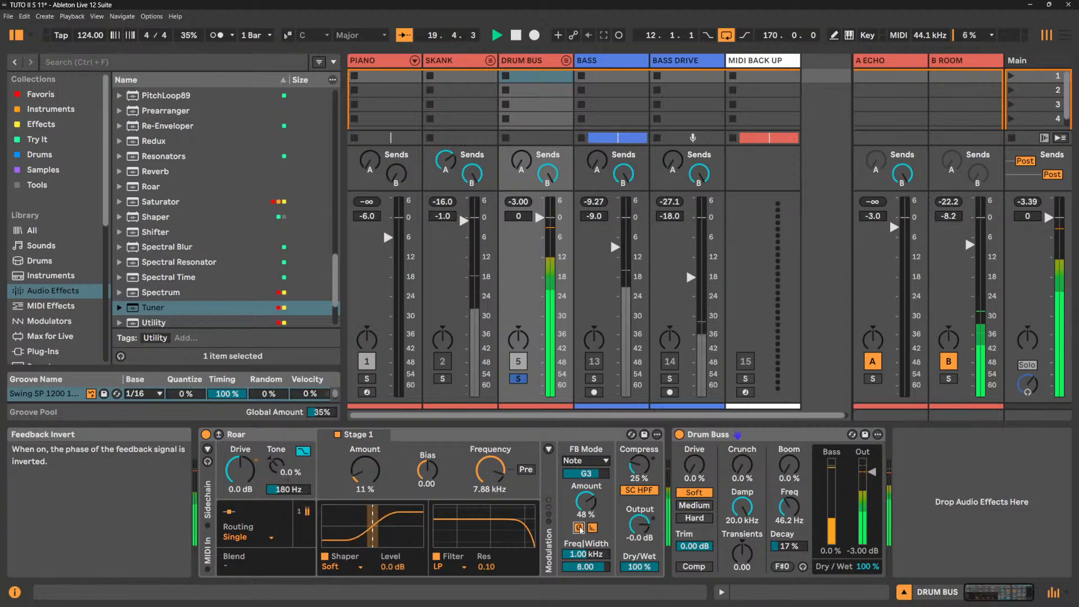
{"action": "key", "text": "space"}
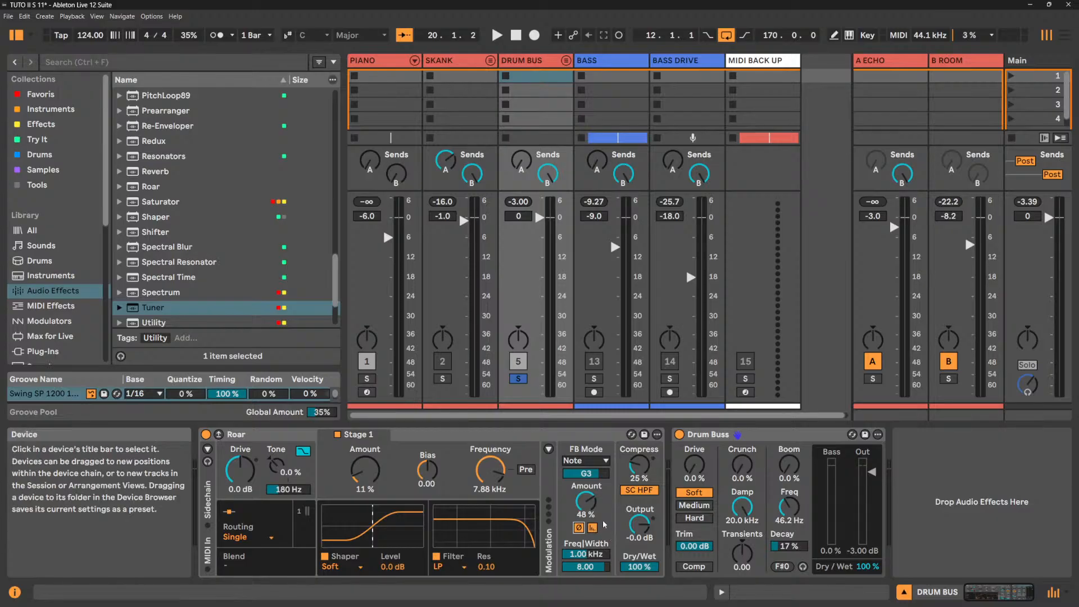
{"action": "key", "text": "space"}
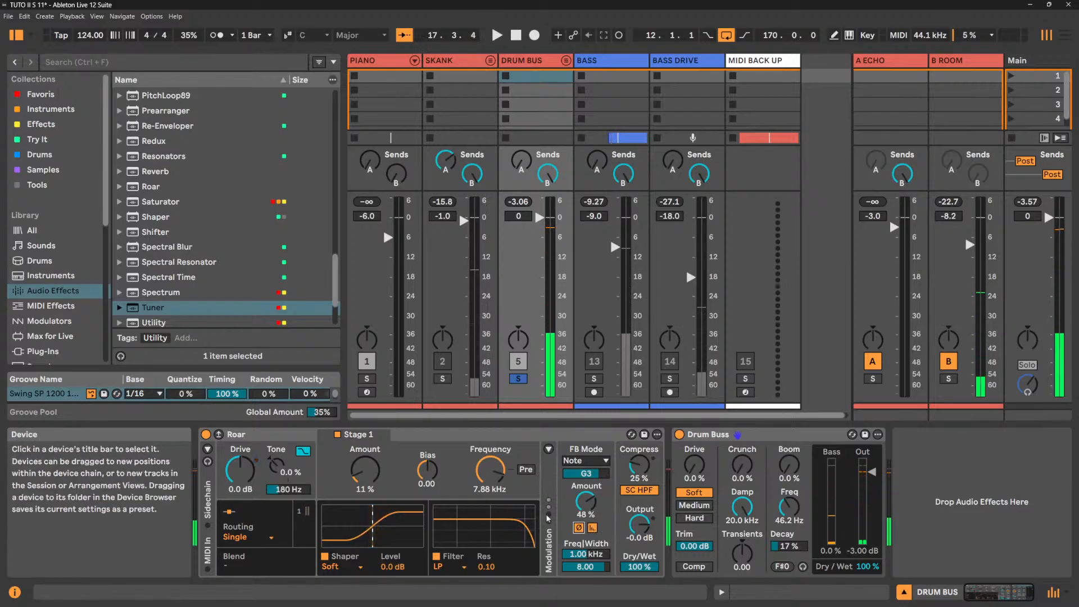
{"action": "left_click", "coordinate": [585, 461]}
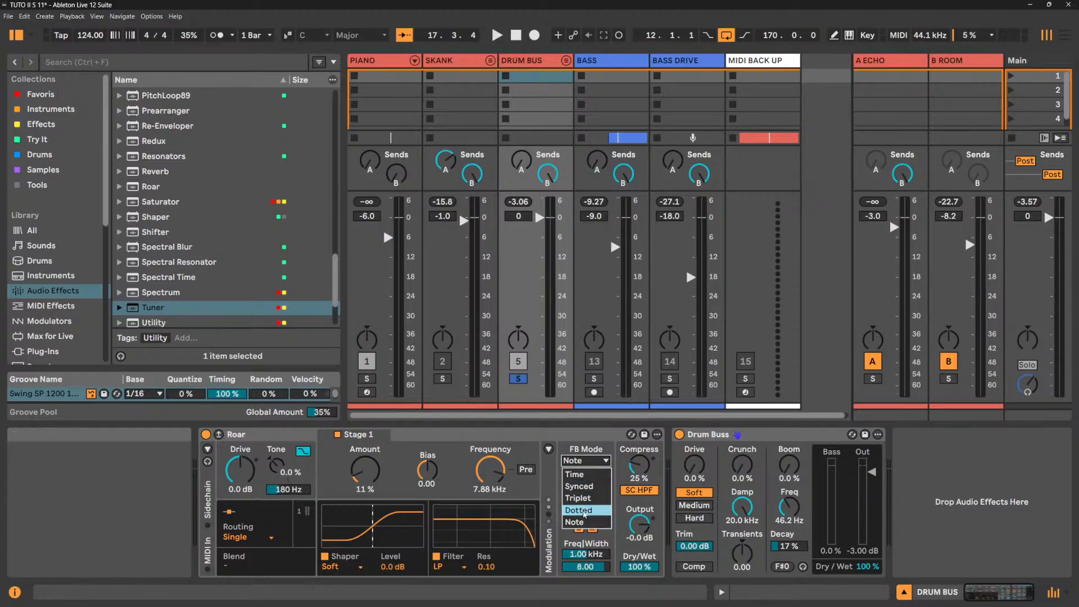
{"action": "left_click", "coordinate": [593, 448]}
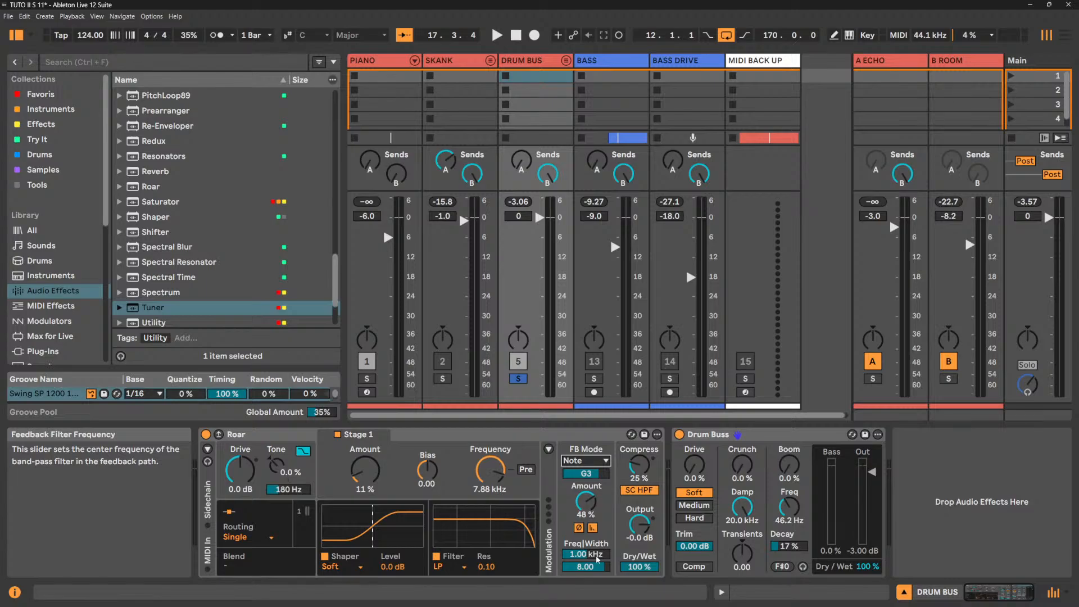
Set Roar's feedback filter frequency to 9.90 kHz and width to 9.00, and lower the feedback note to C-1 during playback.
{"action": "key", "text": "space"}
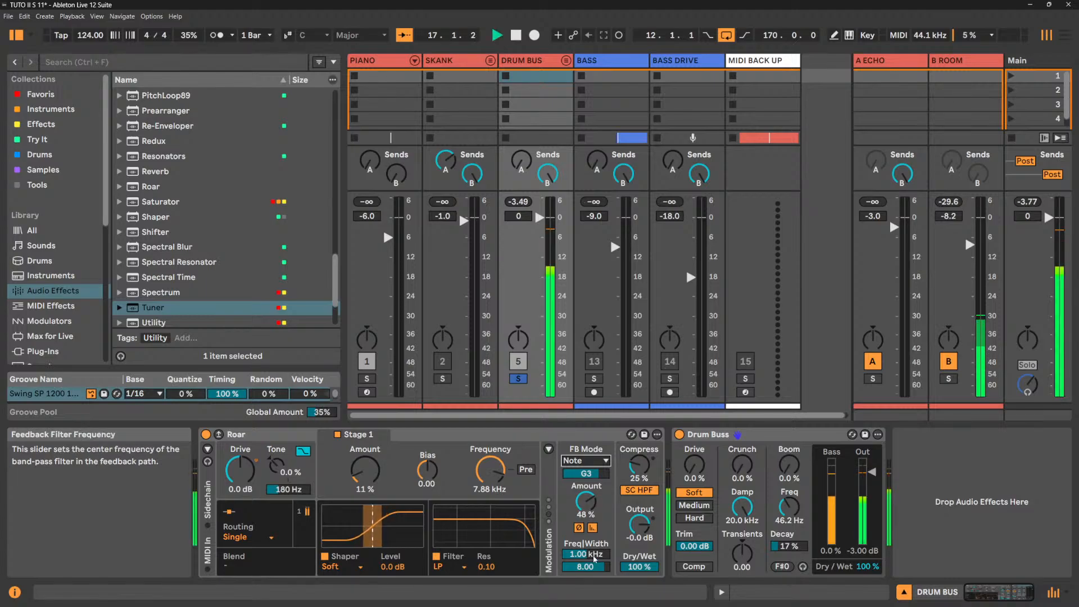
{"action": "left_click_drag", "start_coordinate": [586, 554], "coordinate": [596, 522]}
{"action": "left_click", "coordinate": [599, 568]}
{"action": "key", "text": "Up"}
{"action": "left_click_drag", "start_coordinate": [586, 473], "coordinate": [596, 545]}
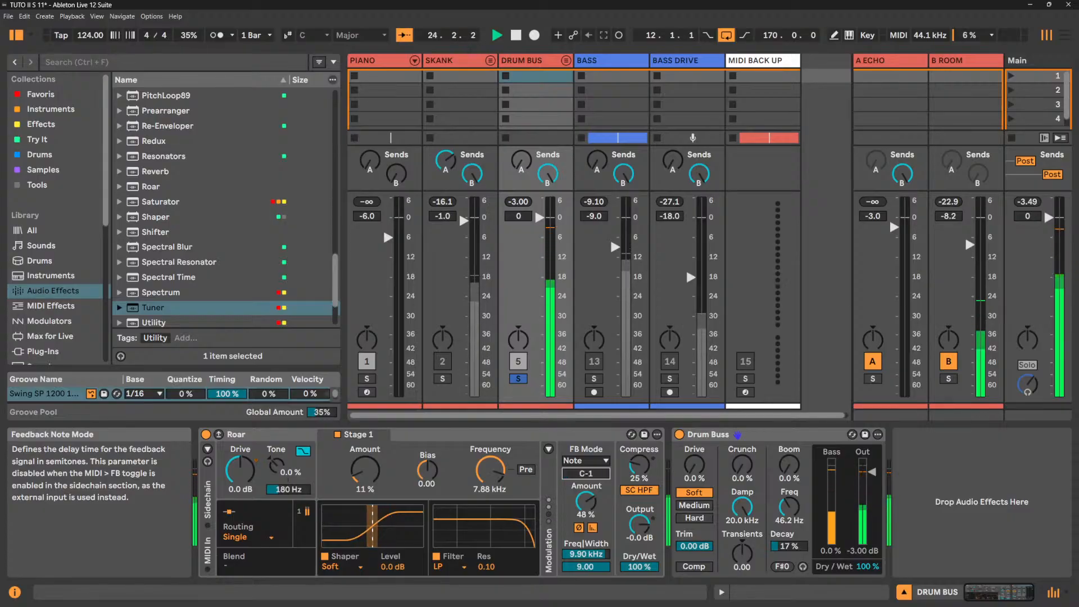
Raise Roar's feedback Amount to 75% and set the Stage 1 filter to 5.67 kHz with 0.17 resonance.
{"action": "left_click_drag", "start_coordinate": [586, 501], "coordinate": [586, 485]}
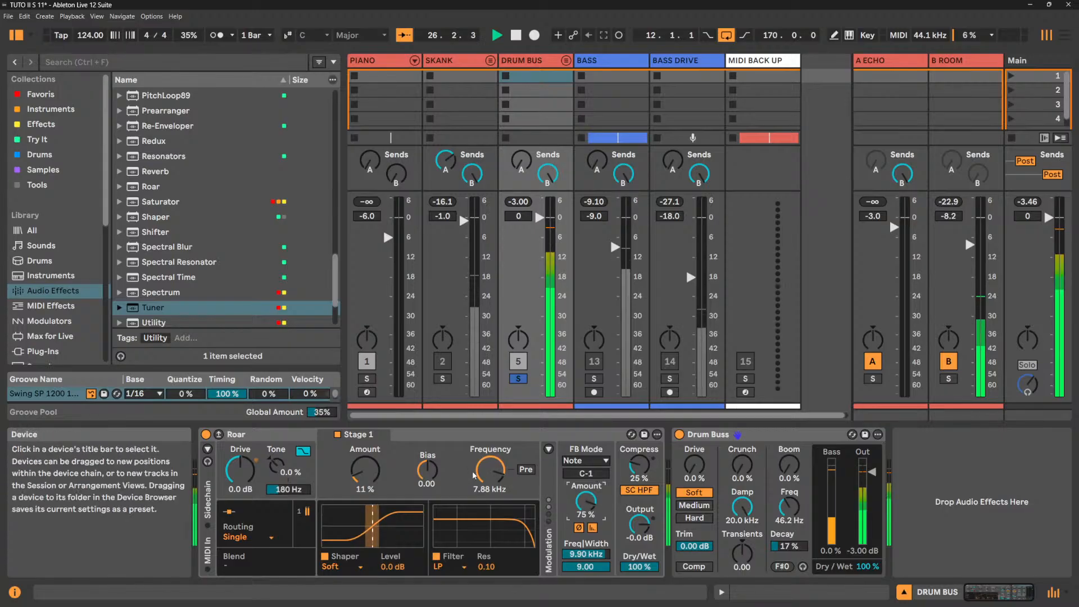
{"action": "left_click_drag", "start_coordinate": [490, 469], "coordinate": [490, 475]}
{"action": "left_click_drag", "start_coordinate": [486, 566], "coordinate": [486, 562]}
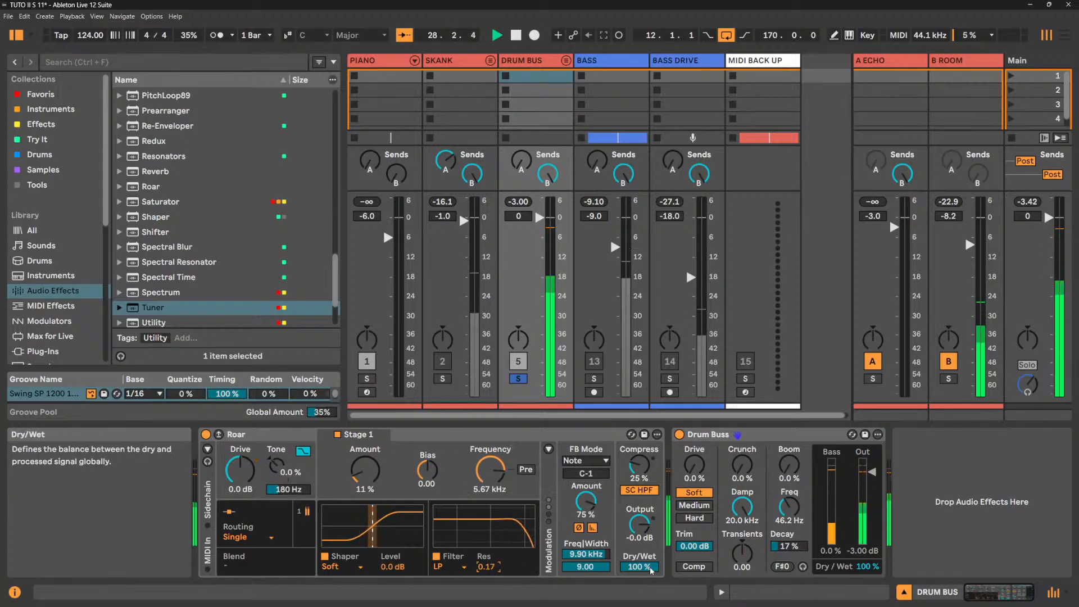
Audition Roar's Dry/Wet at 28%, restore it to 100%, and reset the feedback Amount to 0%.
{"action": "mouse_move", "coordinate": [639, 567]}
{"action": "left_mouse_down"}
{"action": "mouse_move", "coordinate": [639, 579]}
{"action": "mouse_move", "coordinate": [639, 562]}
{"action": "left_mouse_up"}
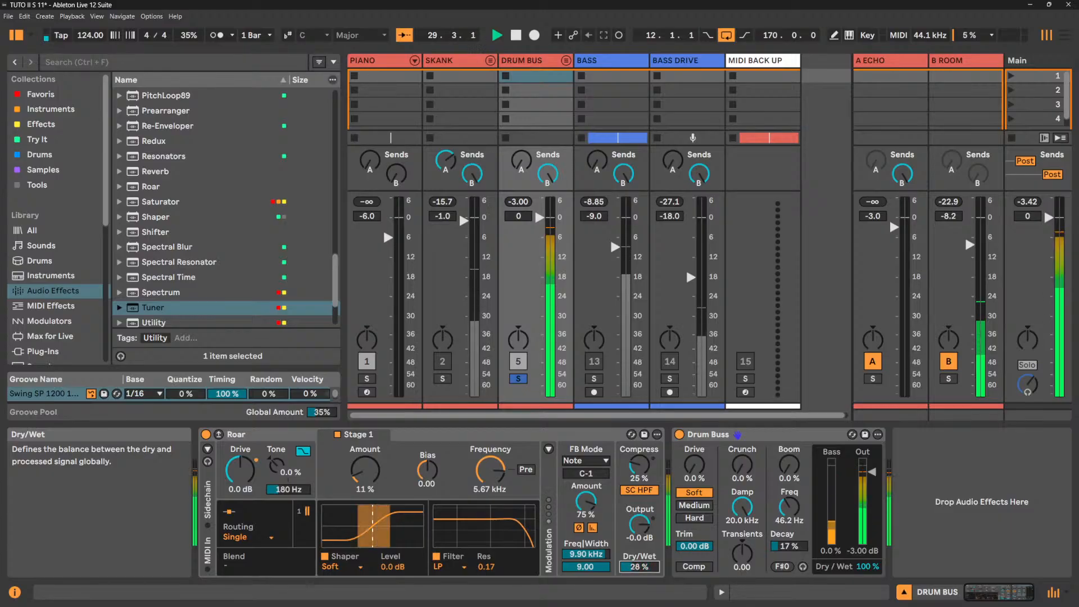
{"action": "left_click", "coordinate": [584, 505]}
{"action": "key", "text": "Delete"}
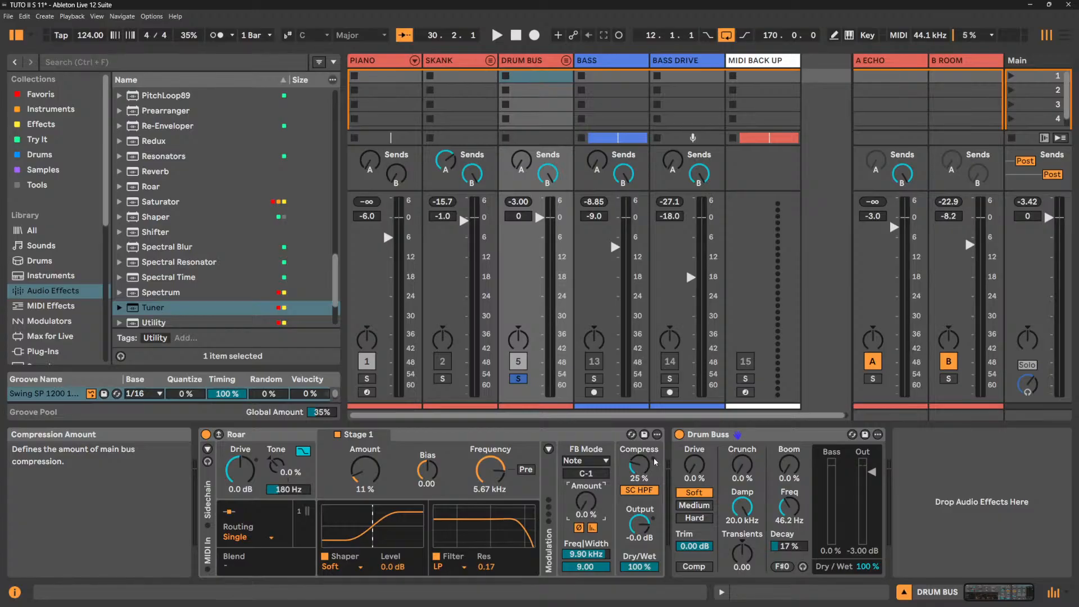
During playback, audition Roar's Compress at 90%, raise the Stage 1 shaper Amount to 39%, and set Compress to 79%.
{"action": "key", "text": "space"}
{"action": "left_click_drag", "start_coordinate": [651, 468], "coordinate": [651, 422]}
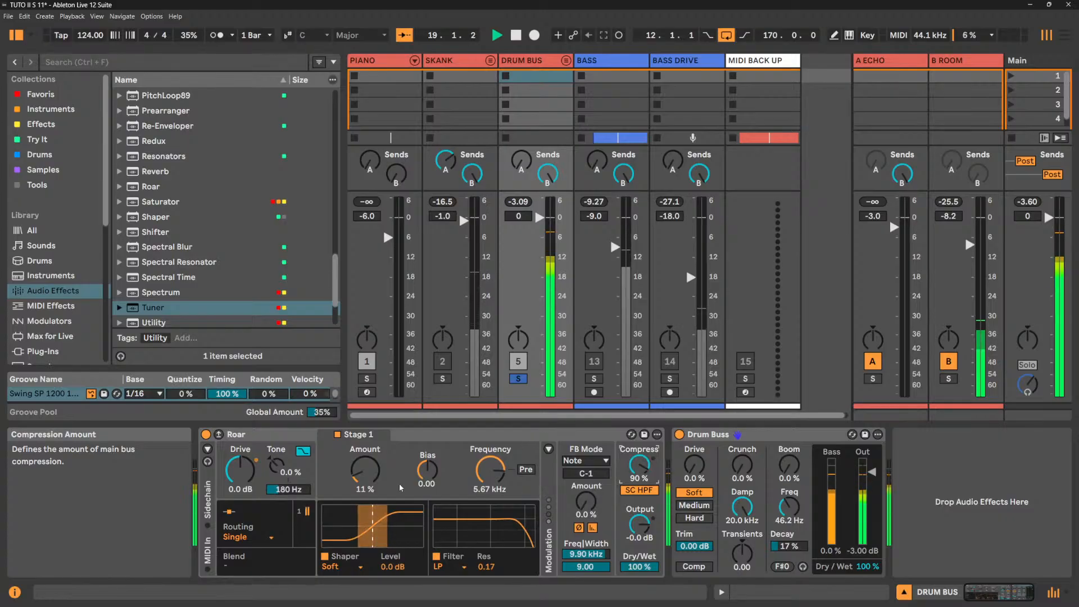
{"action": "left_click_drag", "start_coordinate": [366, 469], "coordinate": [367, 446]}
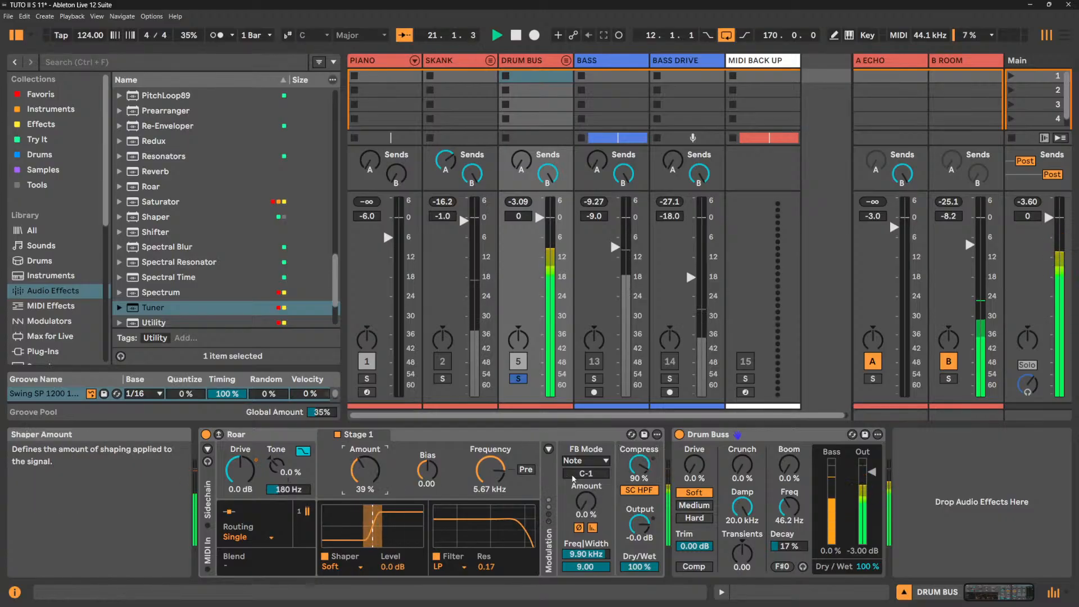
{"action": "left_click_drag", "start_coordinate": [639, 464], "coordinate": [639, 471]}
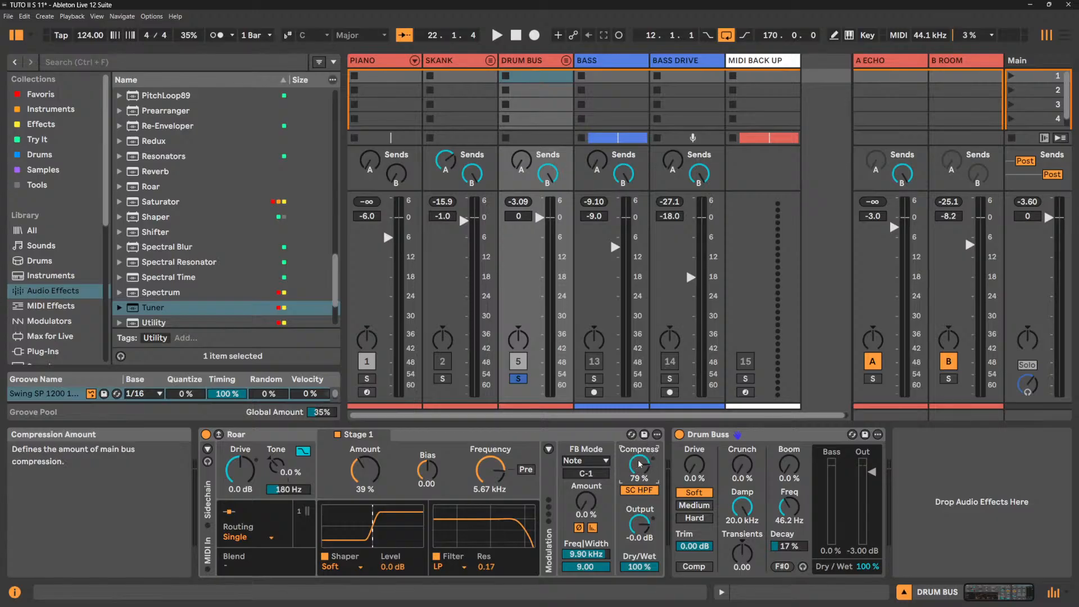
Toggle the sidechain high-pass filter of Roar's compressor, leaving it on.
{"action": "left_click", "coordinate": [645, 492]}
{"action": "left_click", "coordinate": [645, 493]}
{"action": "left_click", "coordinate": [645, 492]}
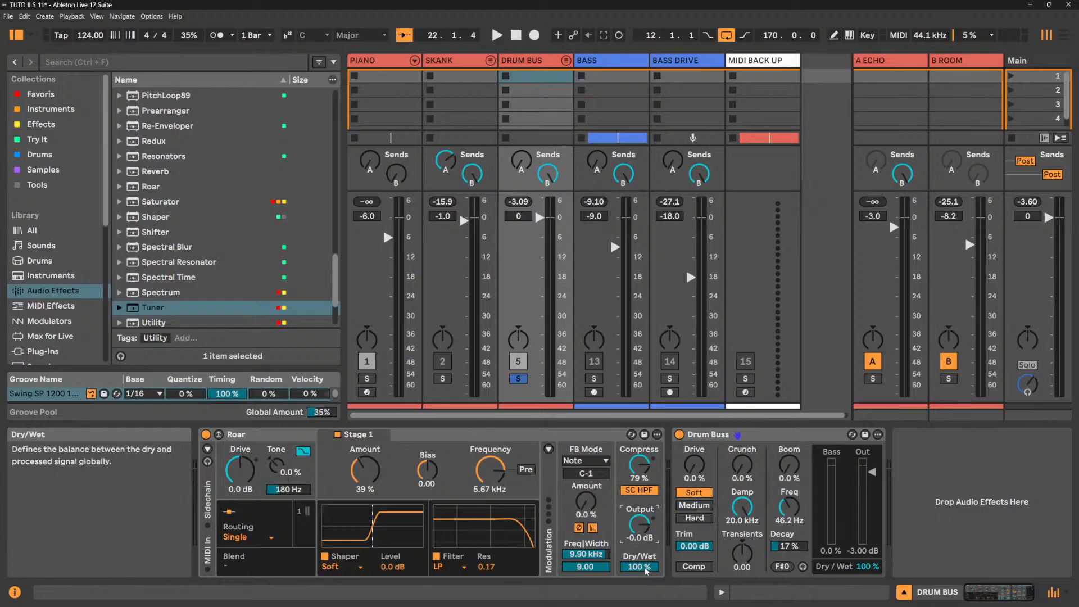
Set Roar's Dry/Wet to 69% while the drums play and its feedback note to A0.
{"action": "key", "text": "space"}
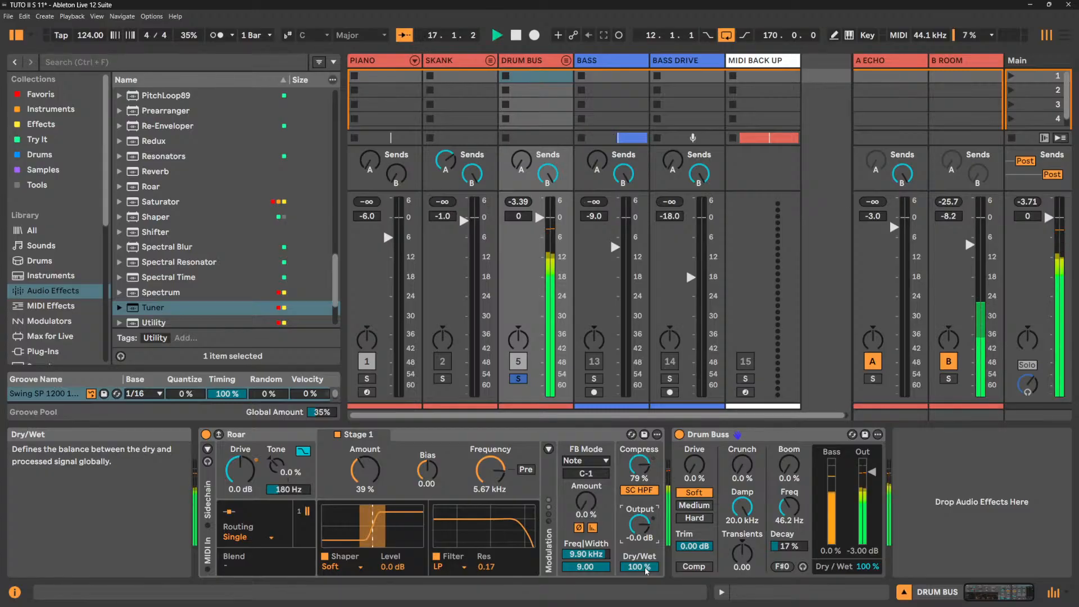
{"action": "mouse_move", "coordinate": [646, 570]}
{"action": "left_mouse_down"}
{"action": "mouse_move", "coordinate": [646, 602]}
{"action": "mouse_move", "coordinate": [646, 579]}
{"action": "left_mouse_up"}
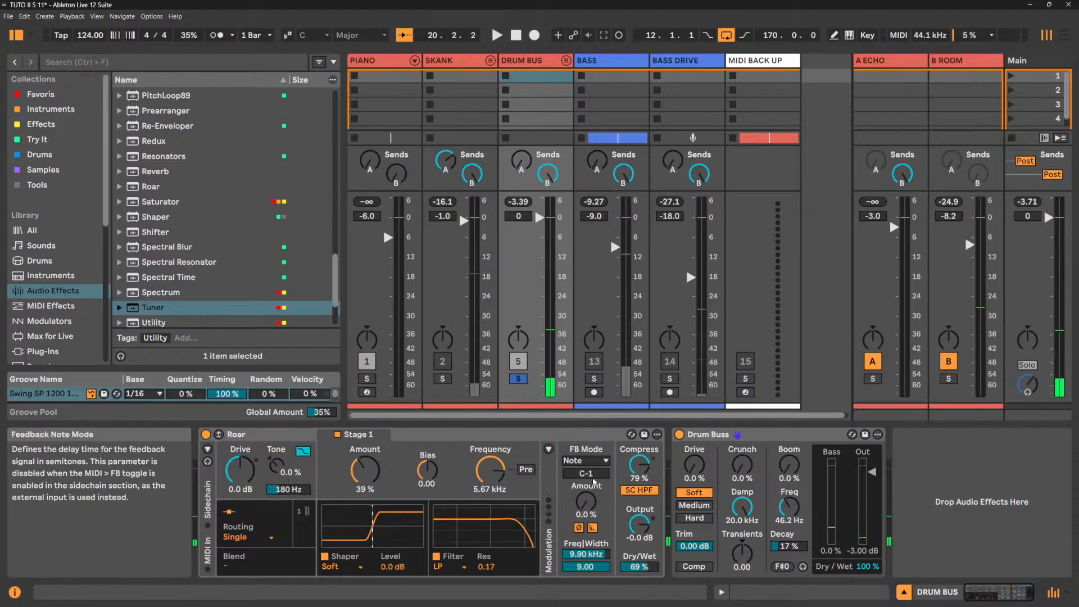
{"action": "left_click_drag", "start_coordinate": [595, 478], "coordinate": [597, 478]}
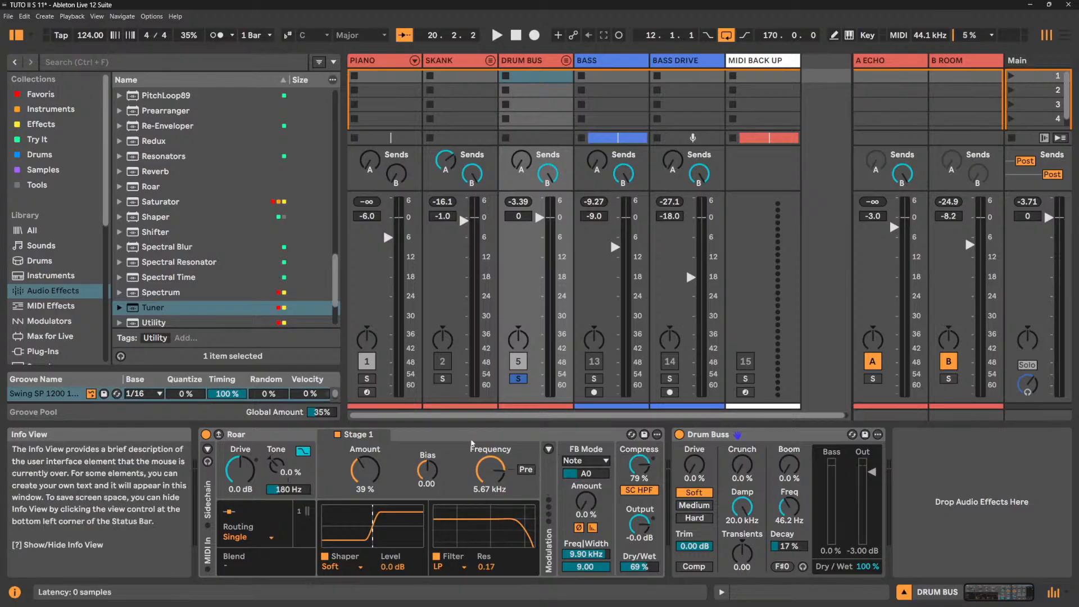
Expand Roar's modulation section and examine its LFO 1, LFO 2, Env and Noise sources.
{"action": "left_click", "coordinate": [548, 449]}
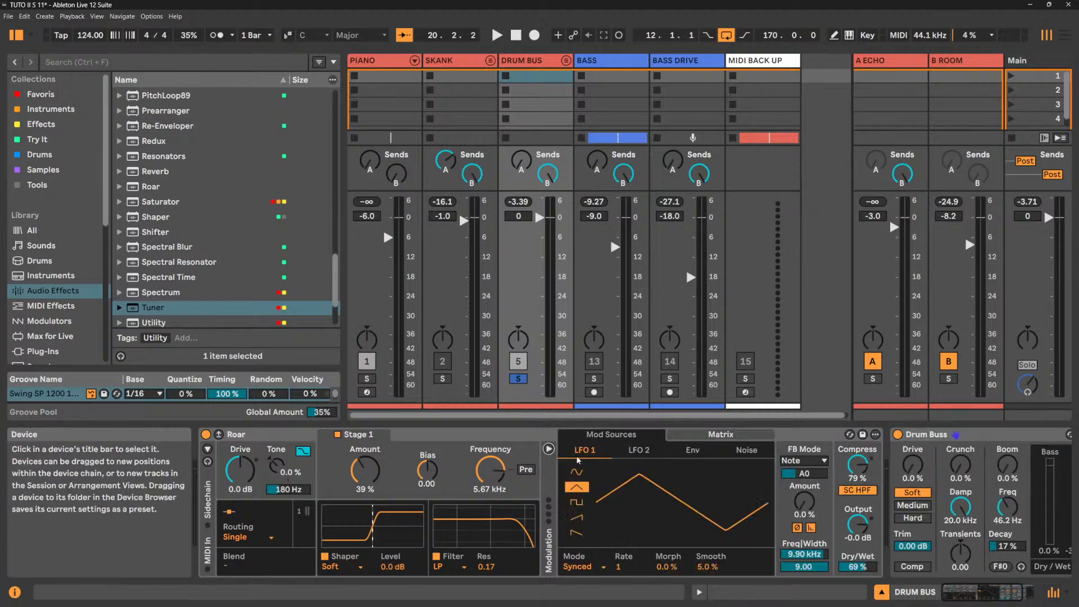
{"action": "left_click", "coordinate": [636, 451]}
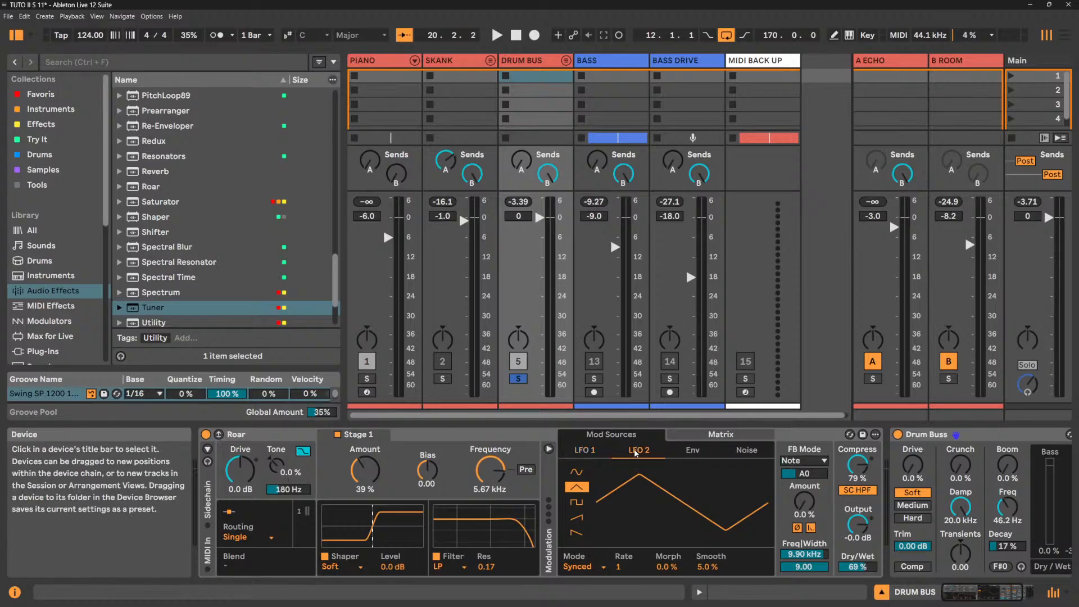
{"action": "left_click", "coordinate": [689, 452]}
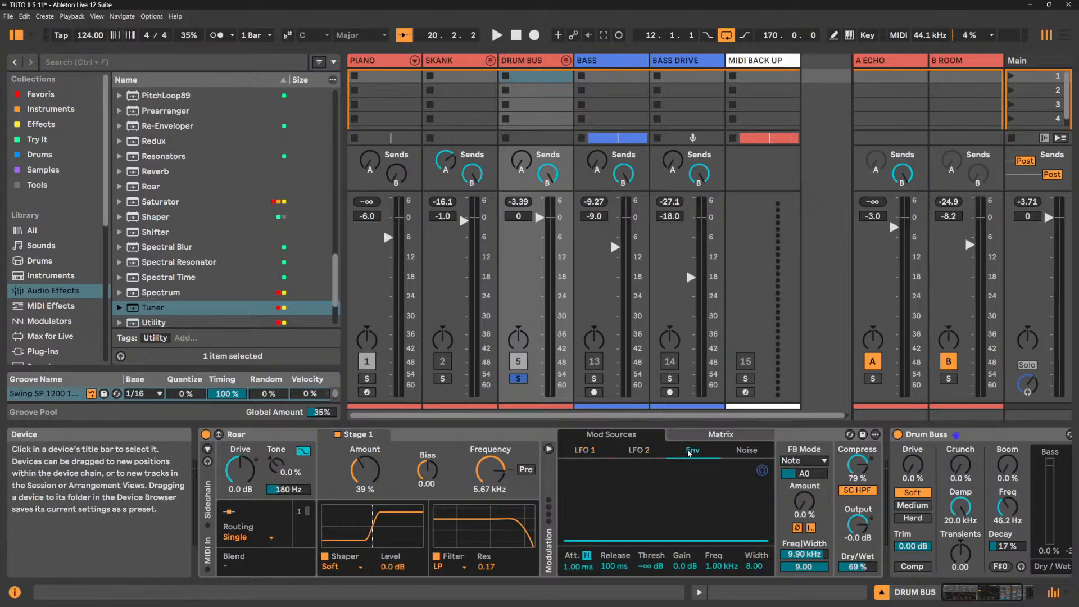
{"action": "left_click", "coordinate": [743, 452]}
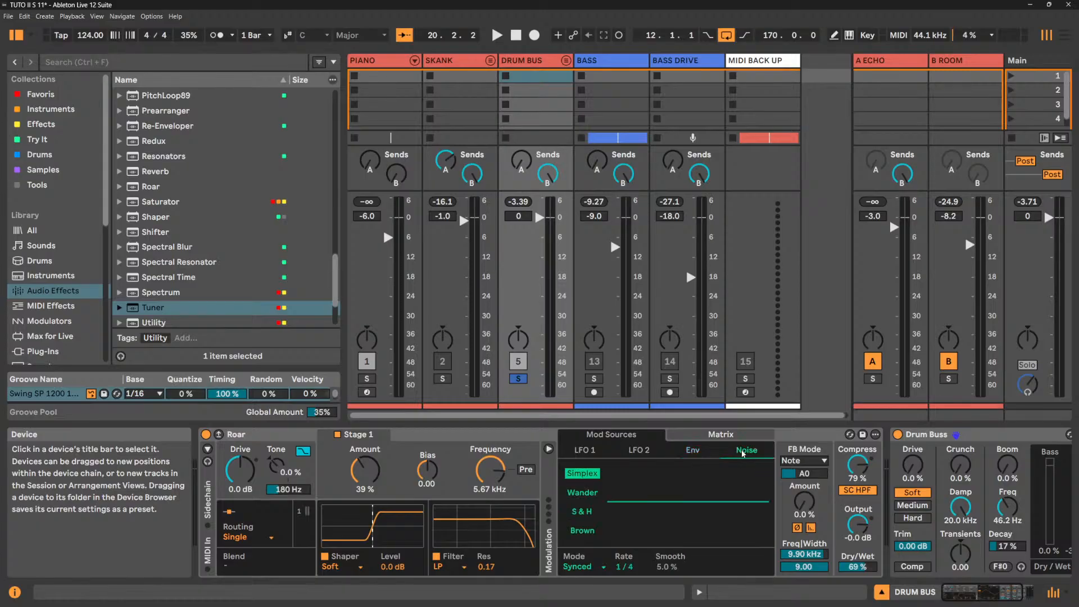
{"action": "left_click", "coordinate": [594, 451]}
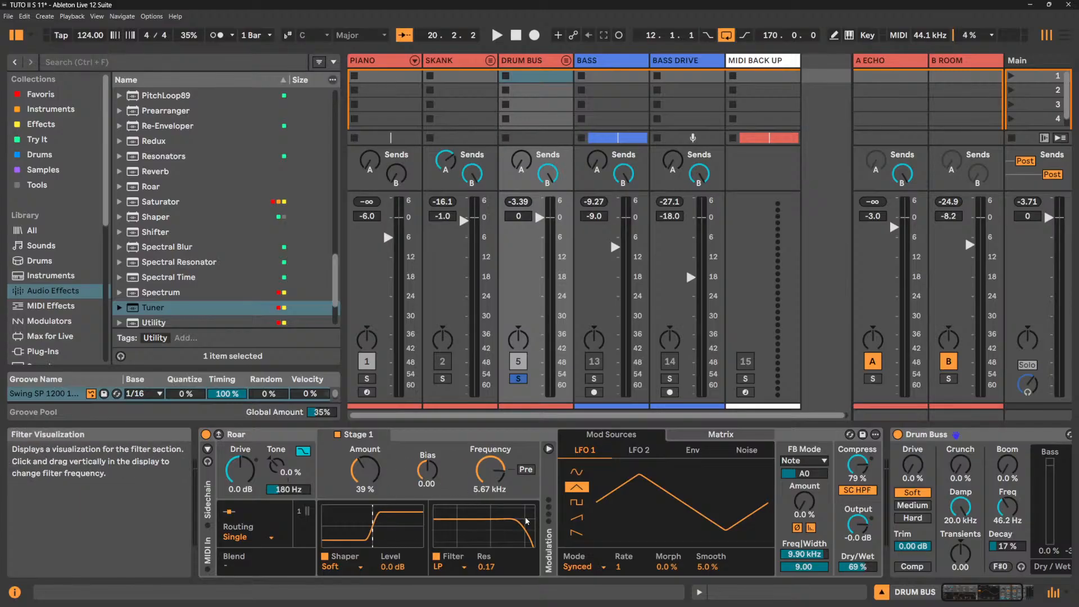
{"action": "left_click", "coordinate": [757, 452]}
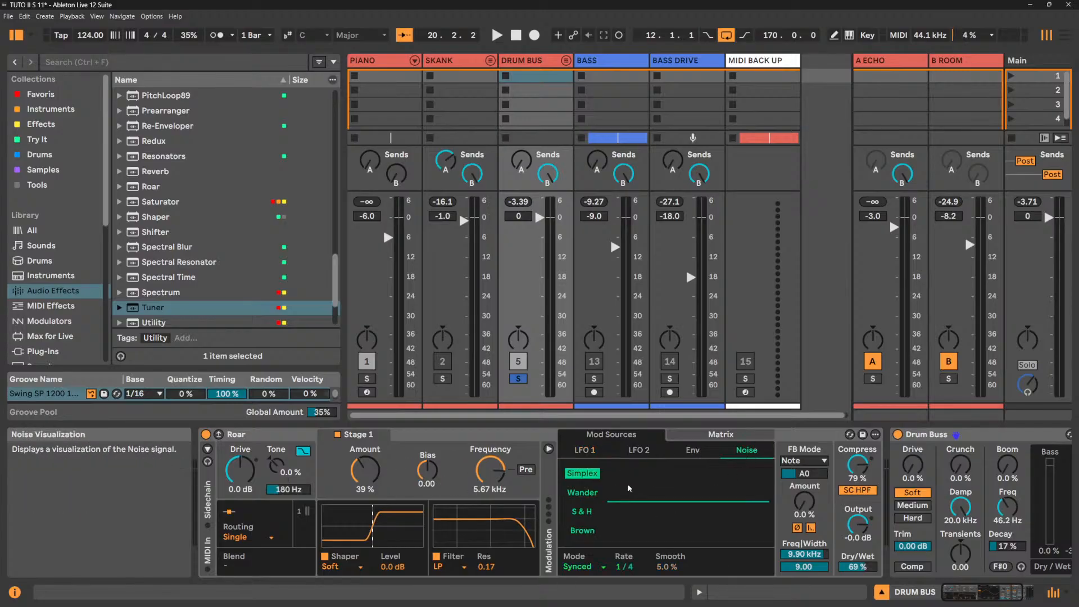
Try the Wander and S & H noise types in Roar's Noise modulator, returning to Simplex.
{"action": "left_click", "coordinate": [585, 493]}
{"action": "left_click", "coordinate": [582, 511]}
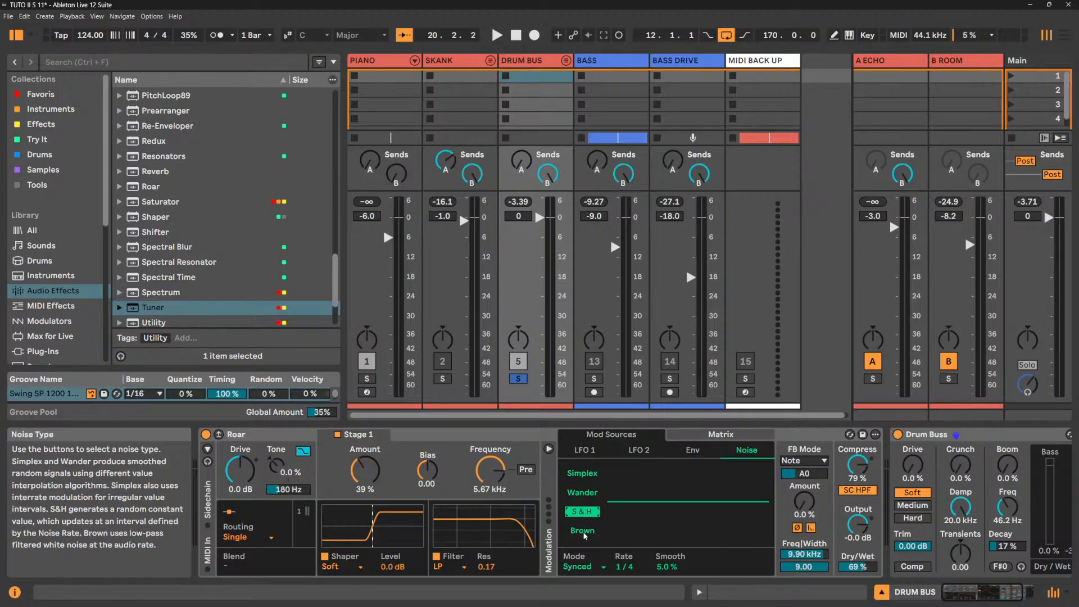
{"action": "left_click", "coordinate": [579, 480]}
{"action": "left_click", "coordinate": [579, 494]}
{"action": "left_click", "coordinate": [581, 513]}
{"action": "left_click", "coordinate": [580, 475]}
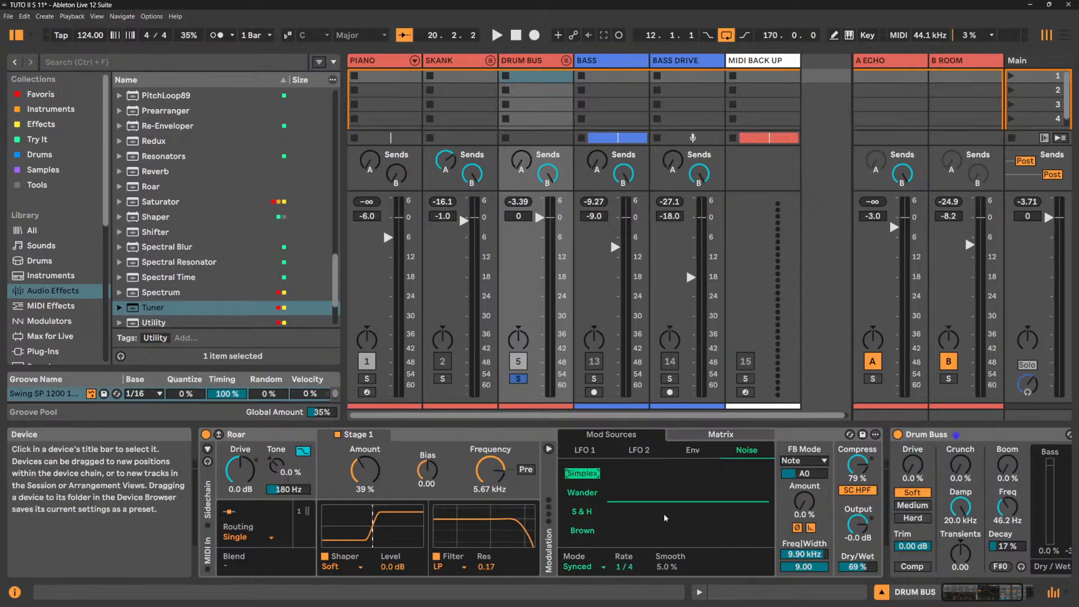
Review Roar's LFO and envelope sources once more and open the modulation Matrix.
{"action": "left_click", "coordinate": [633, 453]}
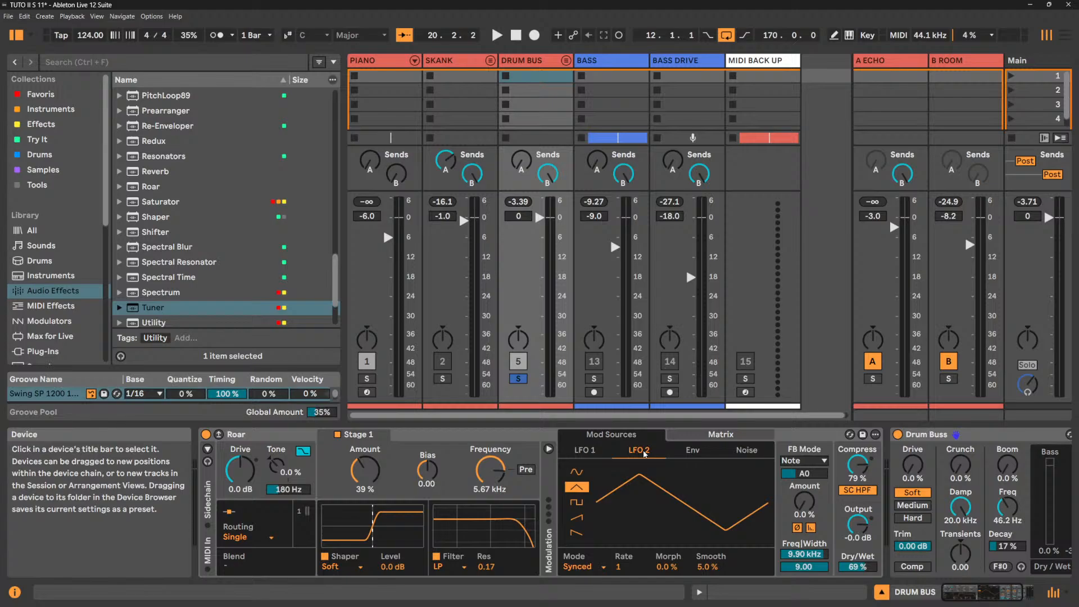
{"action": "left_click", "coordinate": [584, 452]}
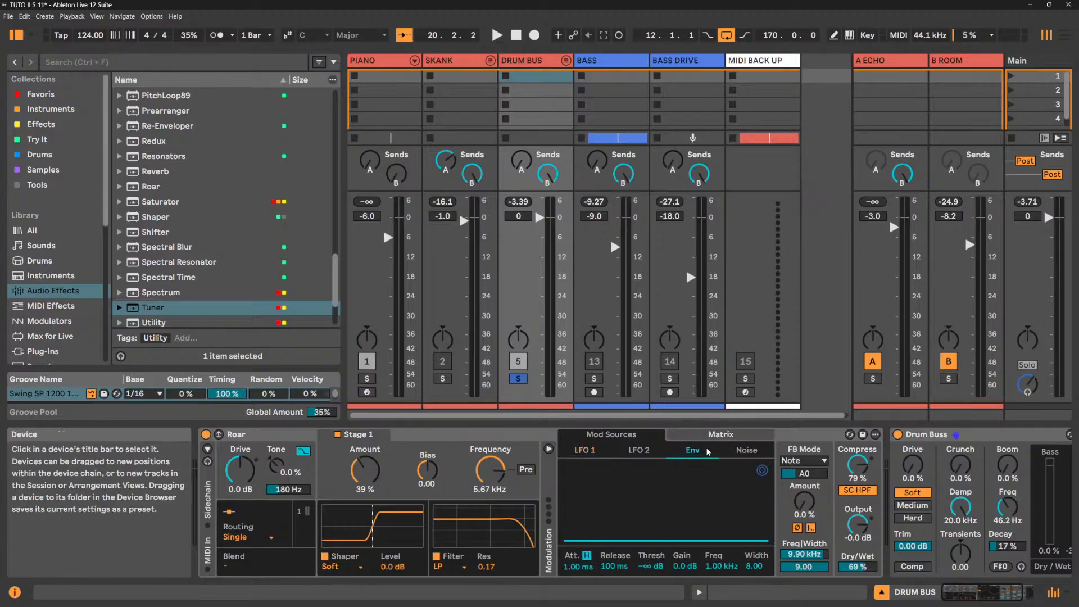
{"action": "left_click", "coordinate": [716, 434]}
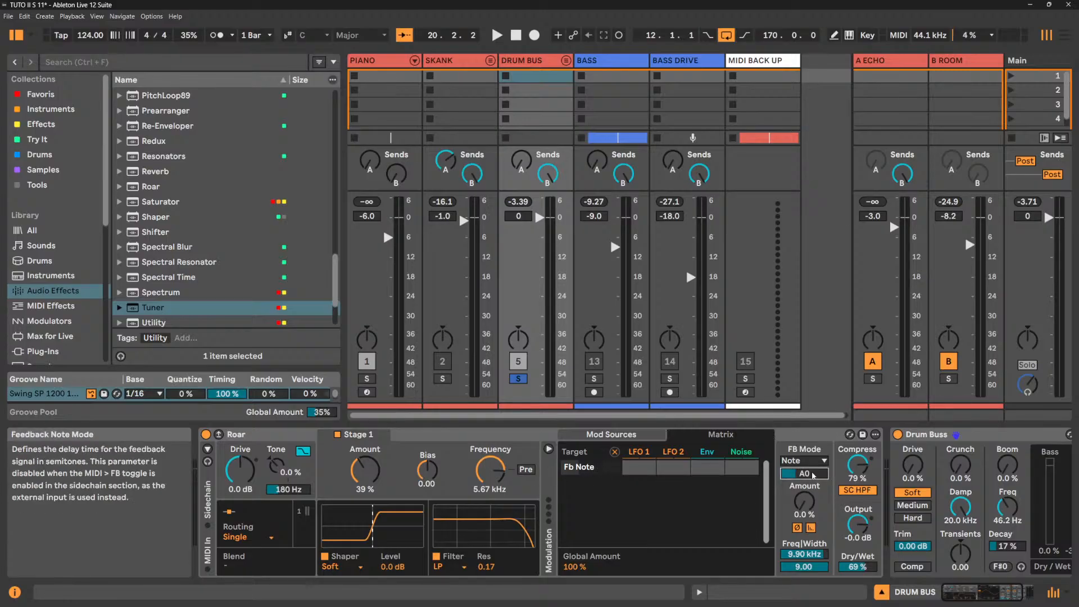
Show the filter frequency, shaper Amount, Drive, Tone amount and Tone frequency in turn as modulation matrix targets.
{"action": "left_click", "coordinate": [483, 475]}
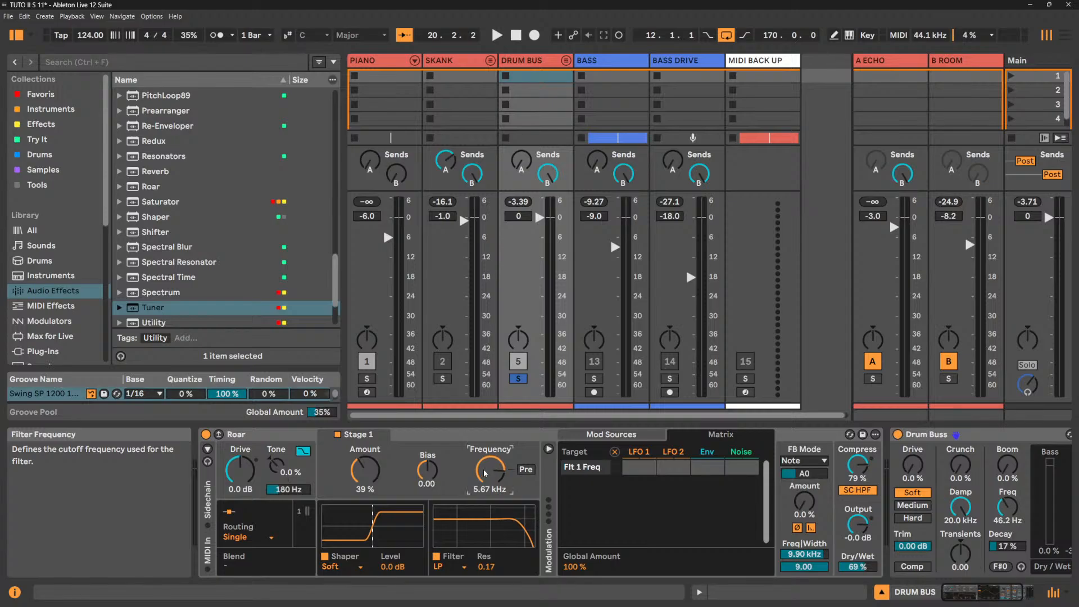
{"action": "left_click", "coordinate": [365, 468]}
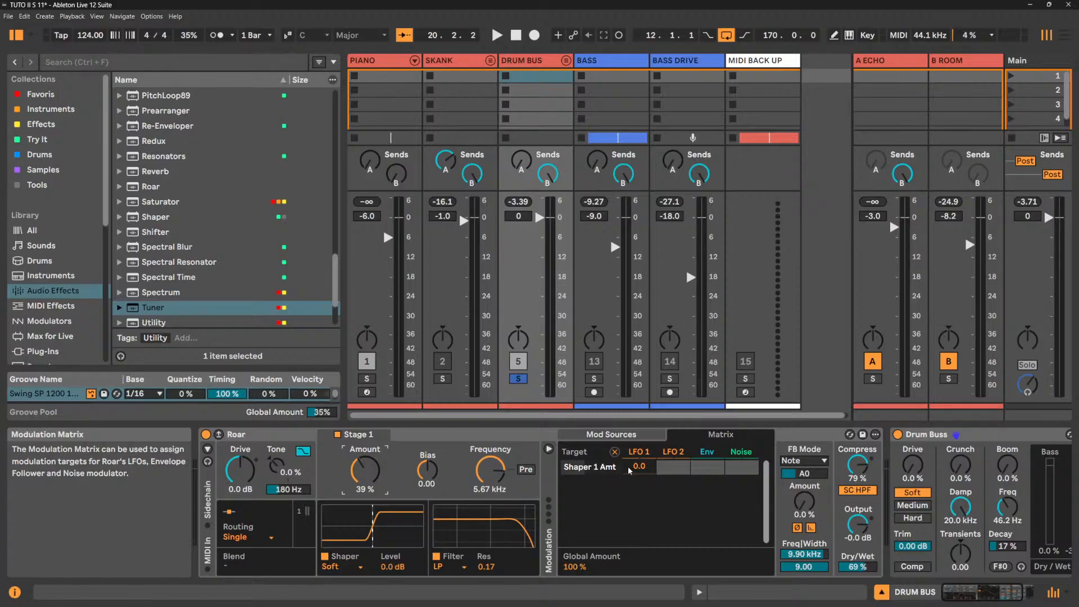
{"action": "left_click", "coordinate": [245, 468]}
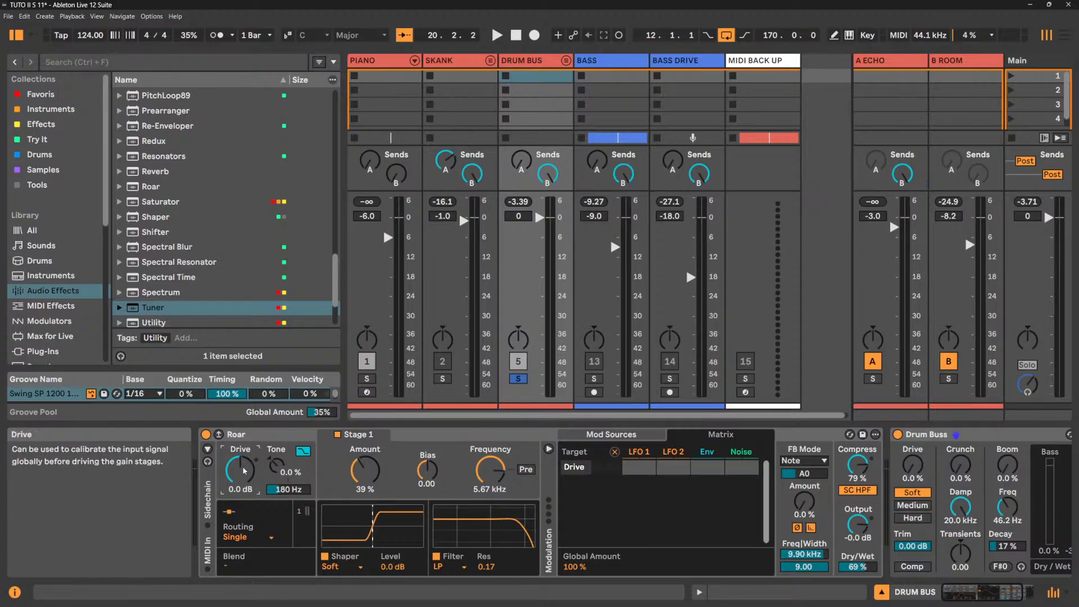
{"action": "left_click", "coordinate": [275, 467]}
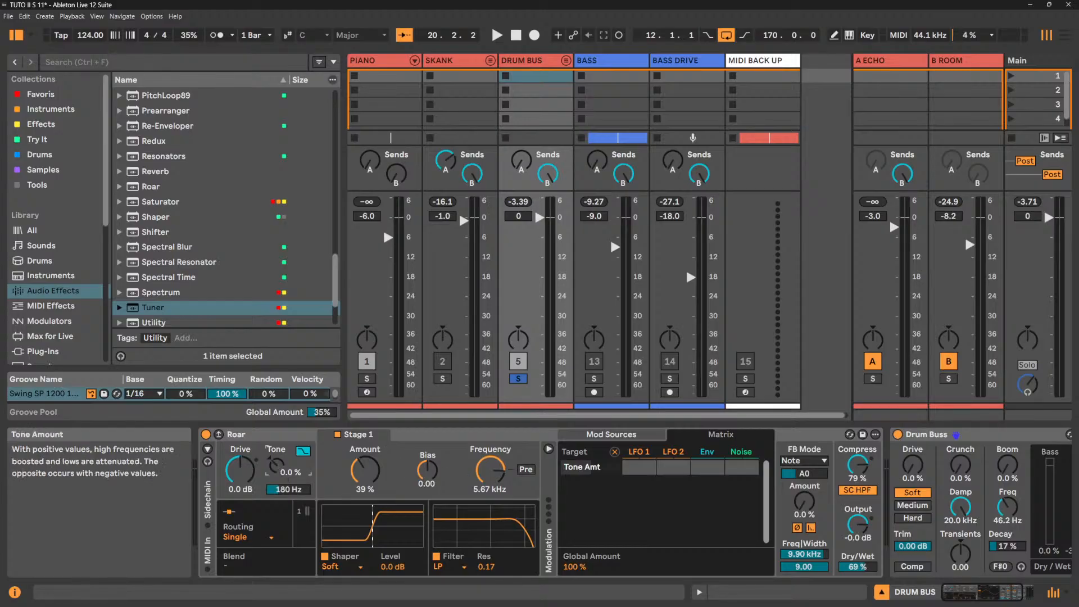
{"action": "left_click", "coordinate": [286, 490]}
Examine Roar's routing and shaper type options and show the shaper Level, Bias and filter frequency as matrix targets.
{"action": "left_click", "coordinate": [243, 538]}
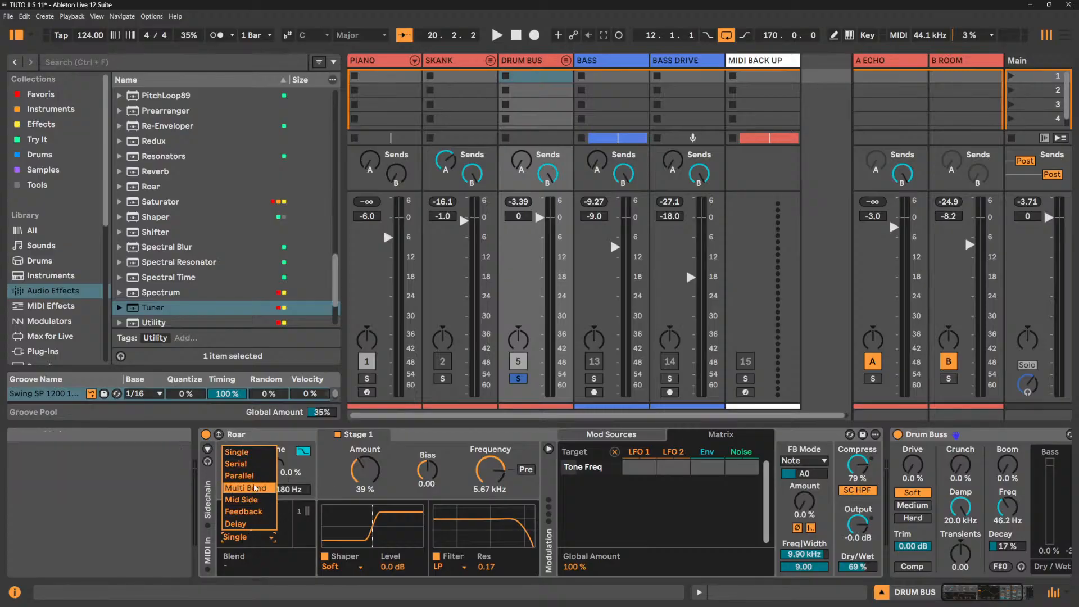
{"action": "left_click", "coordinate": [336, 485]}
{"action": "left_click", "coordinate": [389, 566]}
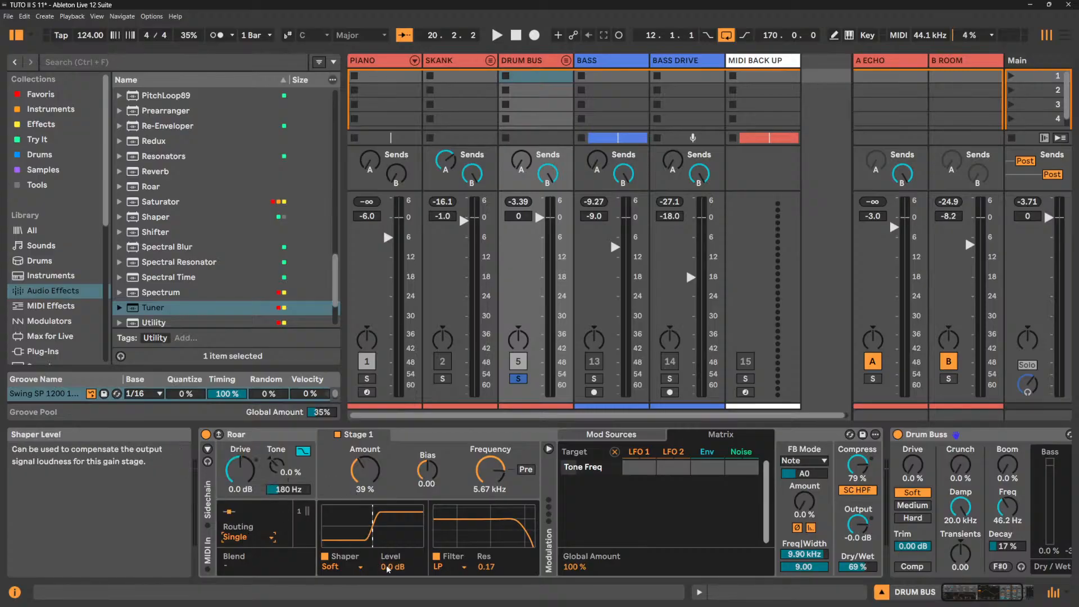
{"action": "left_click", "coordinate": [345, 569]}
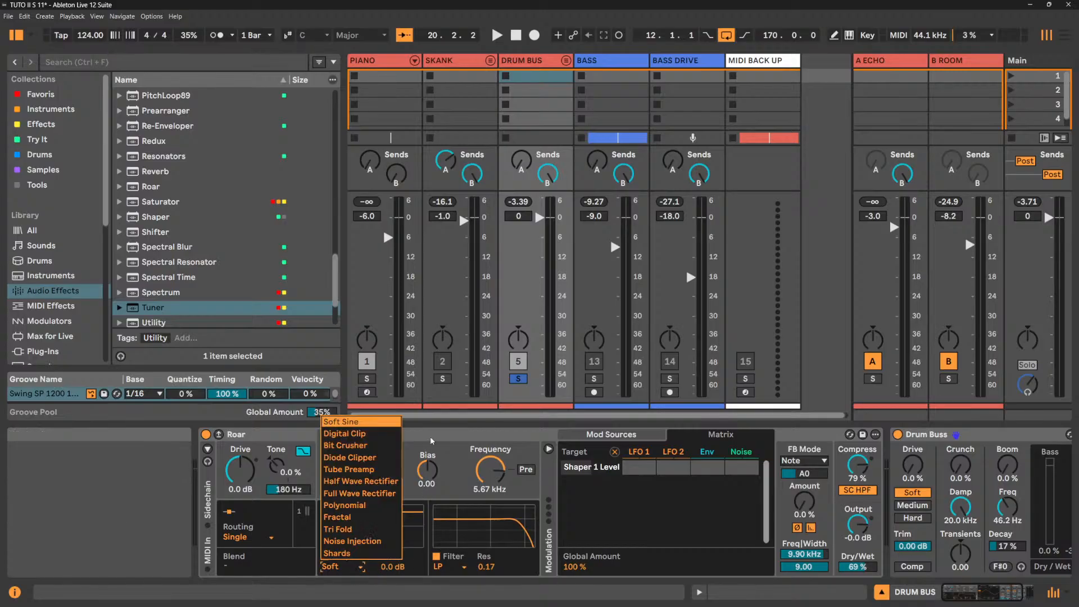
{"action": "left_click", "coordinate": [426, 477]}
{"action": "left_click", "coordinate": [494, 482]}
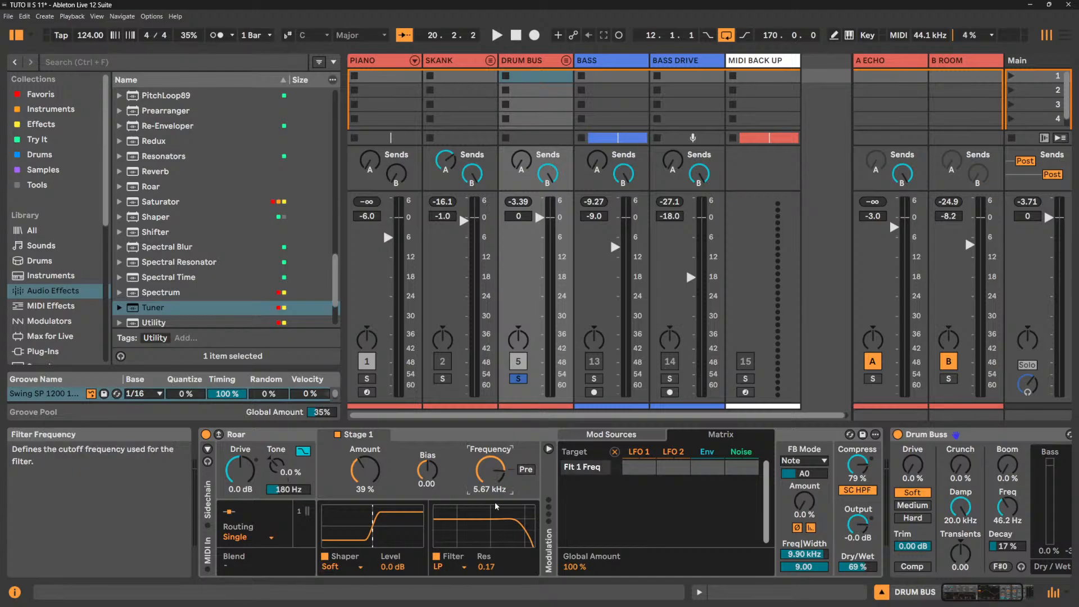
Check which feedback, output and compressor controls can be matrix targets, toggling the sidechain high-pass filter off and back on.
{"action": "left_click", "coordinate": [804, 566]}
{"action": "left_click", "coordinate": [808, 554]}
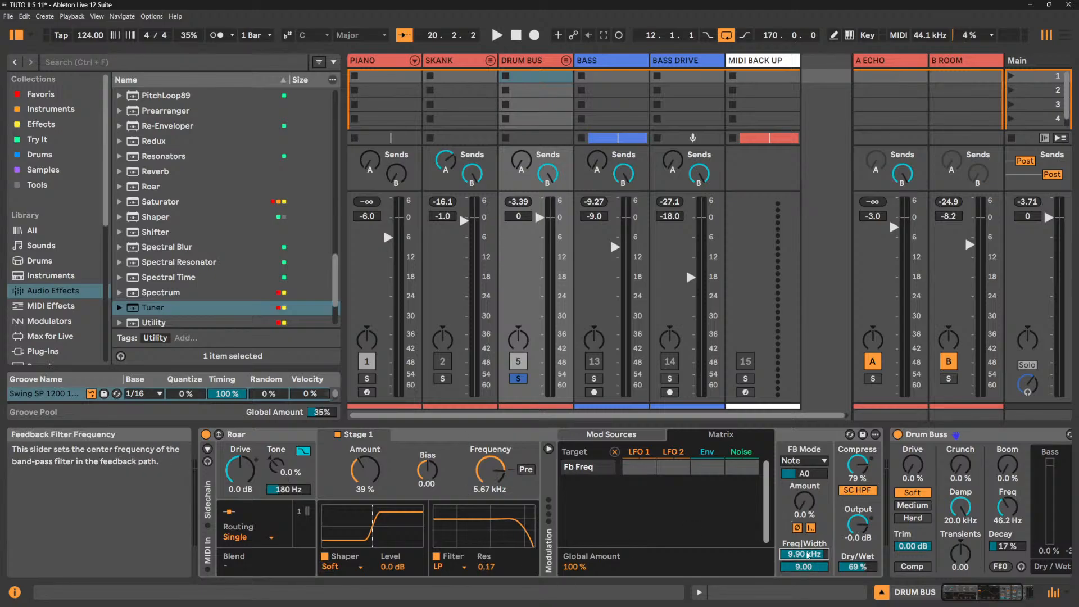
{"action": "left_click", "coordinate": [855, 569]}
{"action": "left_click", "coordinate": [857, 525]}
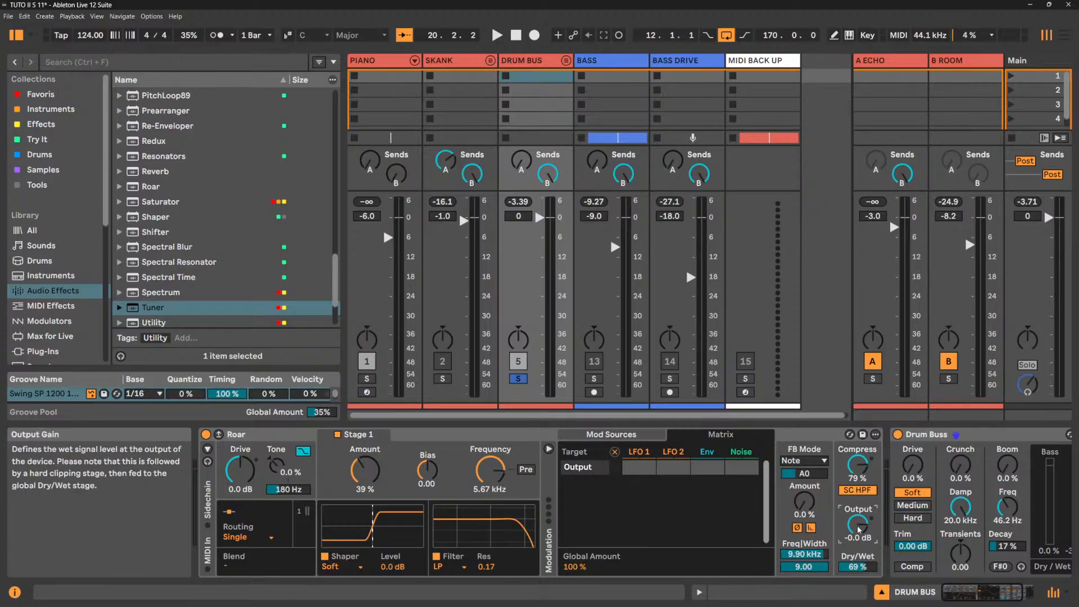
{"action": "left_click", "coordinate": [863, 491]}
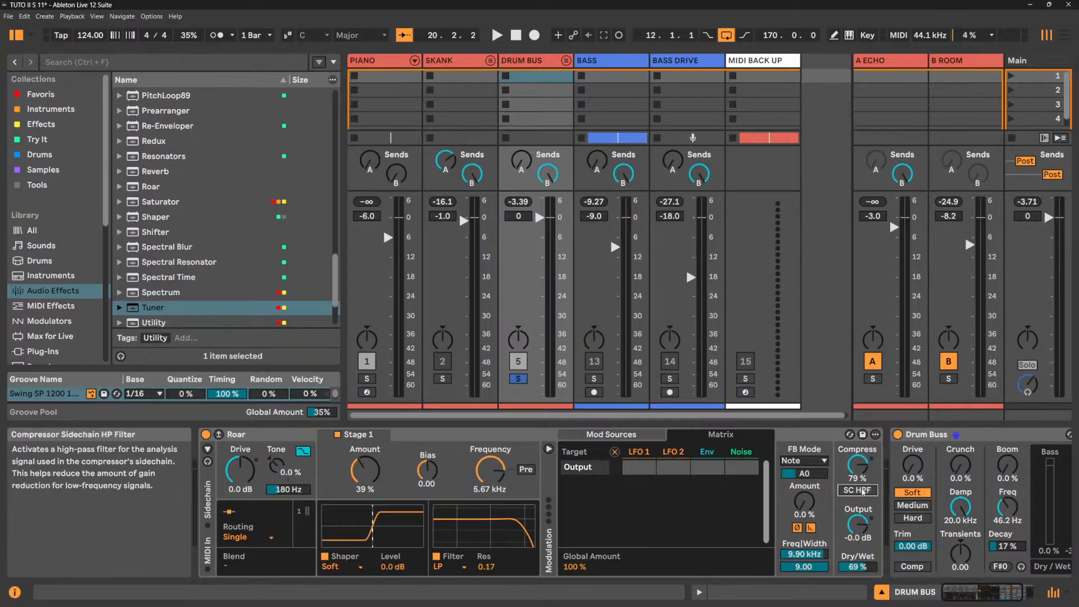
{"action": "left_click", "coordinate": [863, 490]}
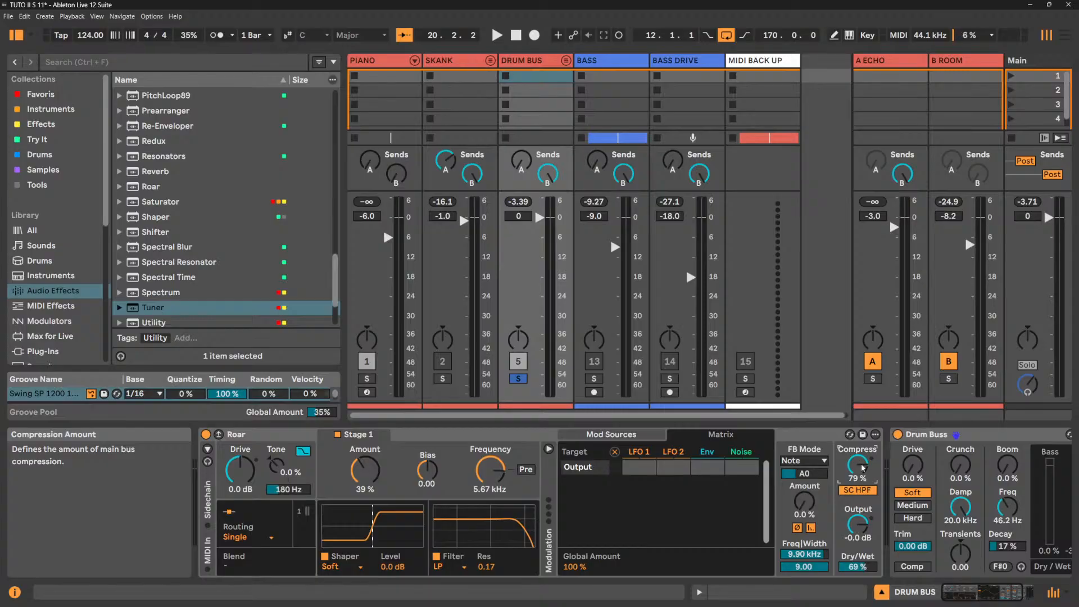
{"action": "left_click", "coordinate": [855, 569]}
{"action": "left_click", "coordinate": [818, 567]}
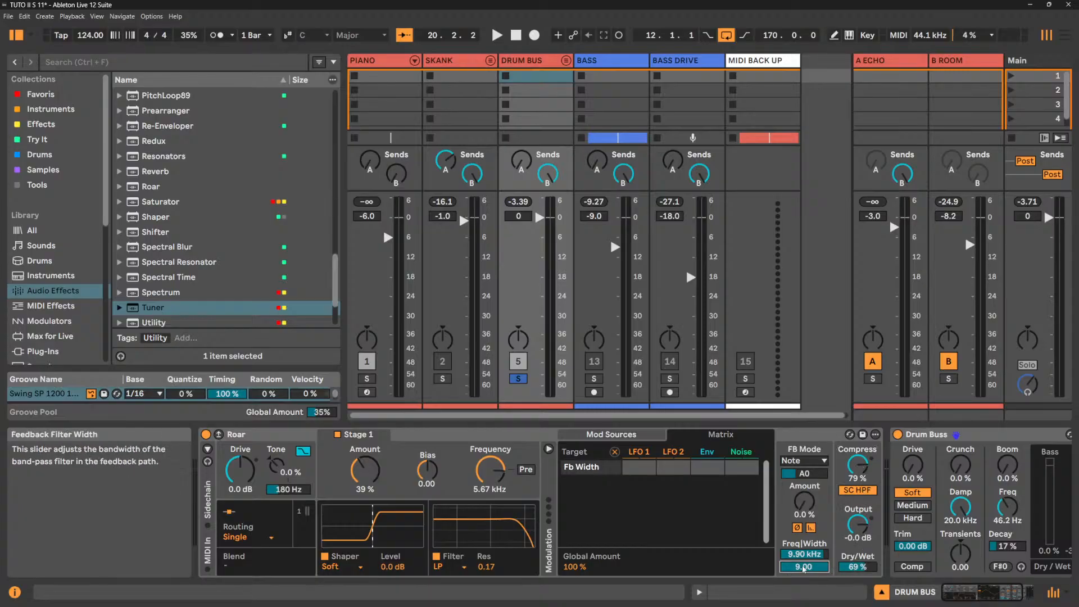
Show the feedback frequency, Amount and Note as modulation matrix targets and look at the FB Mode options.
{"action": "left_click", "coordinate": [804, 554]}
{"action": "left_click", "coordinate": [805, 500]}
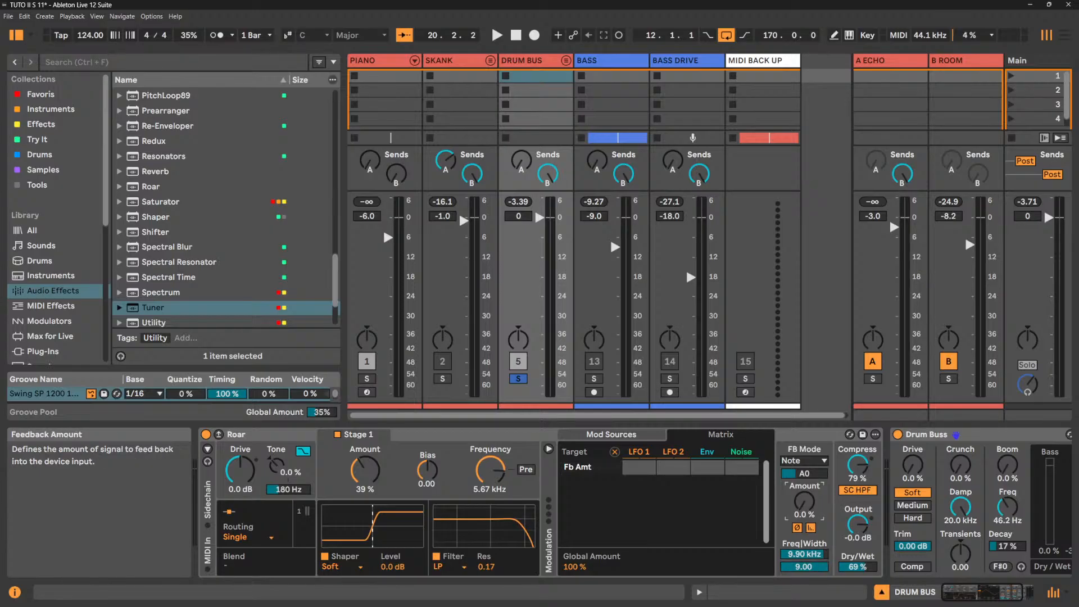
{"action": "left_click", "coordinate": [794, 475]}
{"action": "left_click", "coordinate": [803, 460]}
{"action": "left_click", "coordinate": [806, 462]}
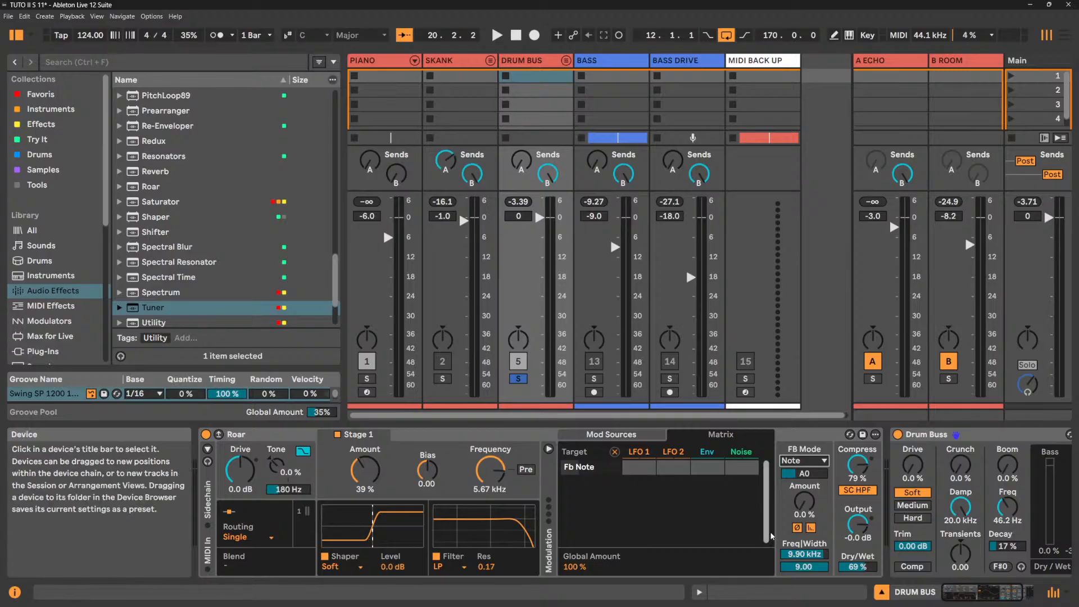
Switch Roar's routing to Multi Band and review the Mid and Low stages' shaper and filter settings.
{"action": "left_click", "coordinate": [237, 536]}
{"action": "left_click", "coordinate": [244, 487]}
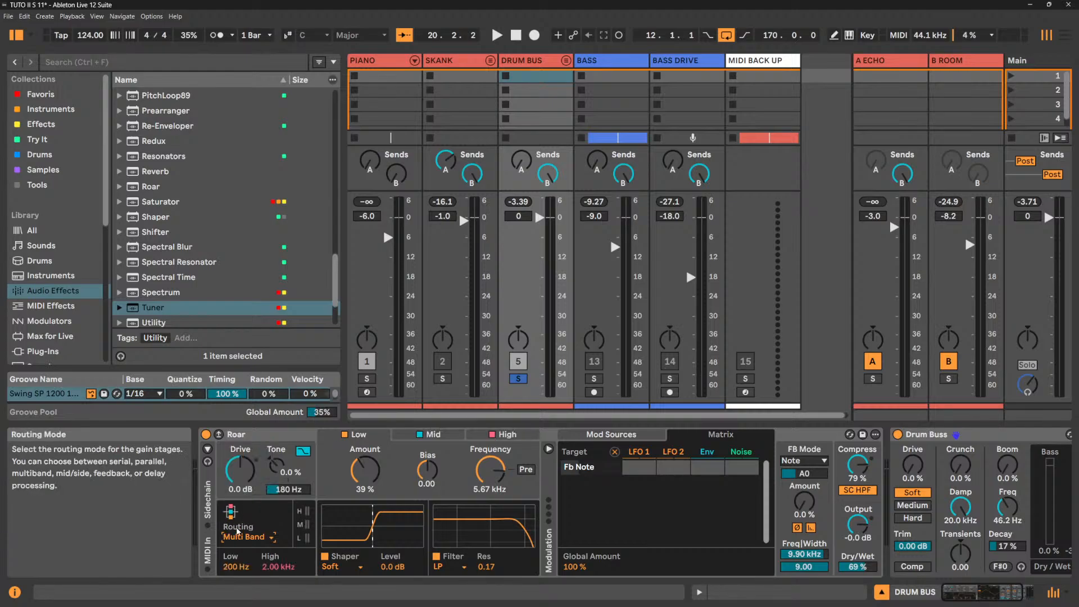
{"action": "left_click", "coordinate": [433, 435]}
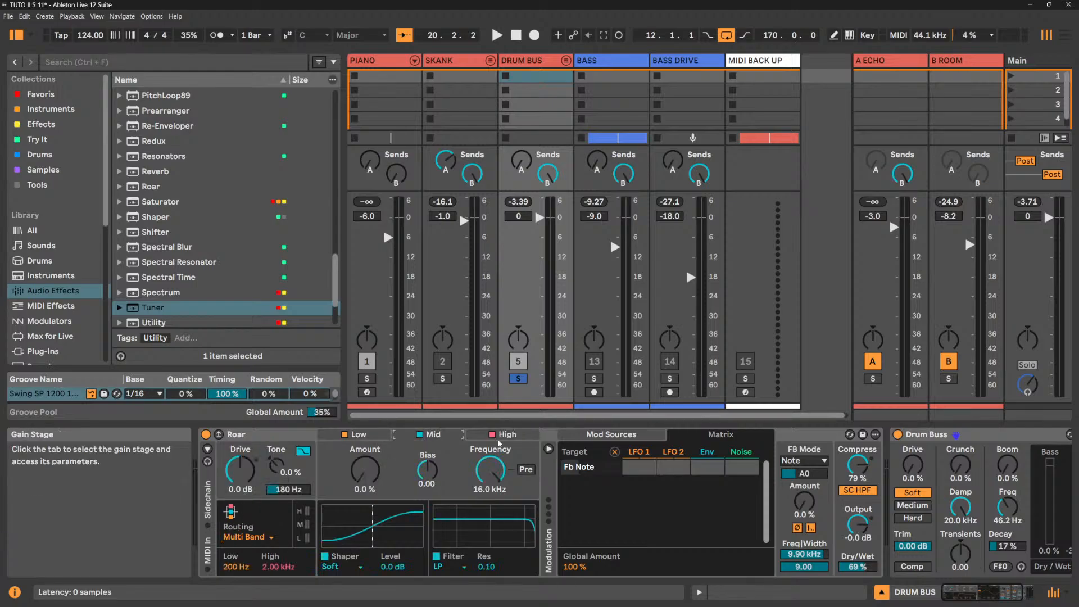
{"action": "left_click", "coordinate": [359, 435]}
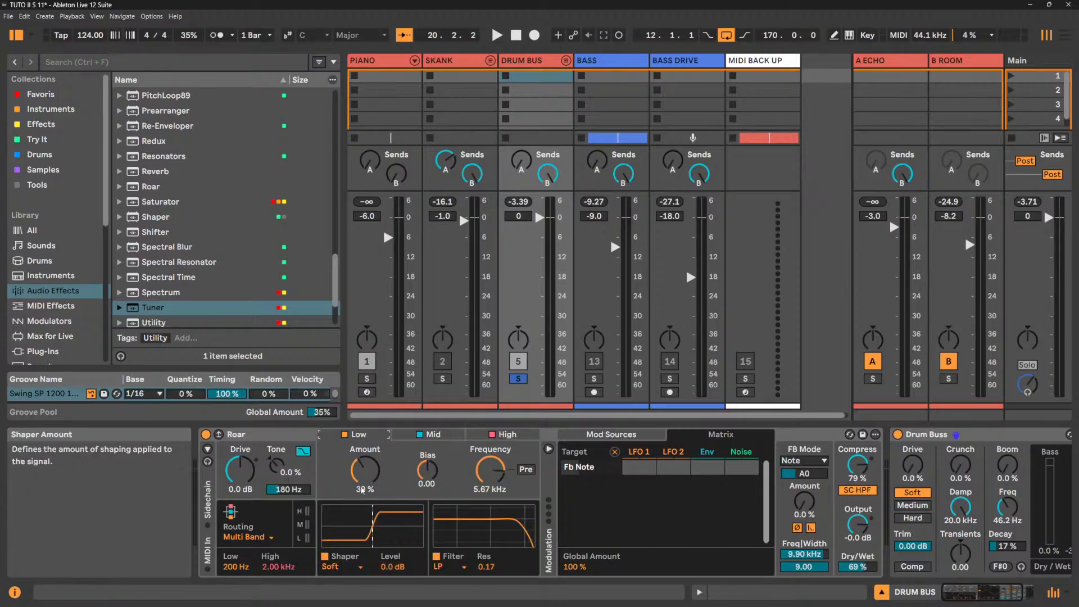
{"action": "scroll", "coordinate": [362, 490], "scroll_direction": "up", "scroll_amount": 9}
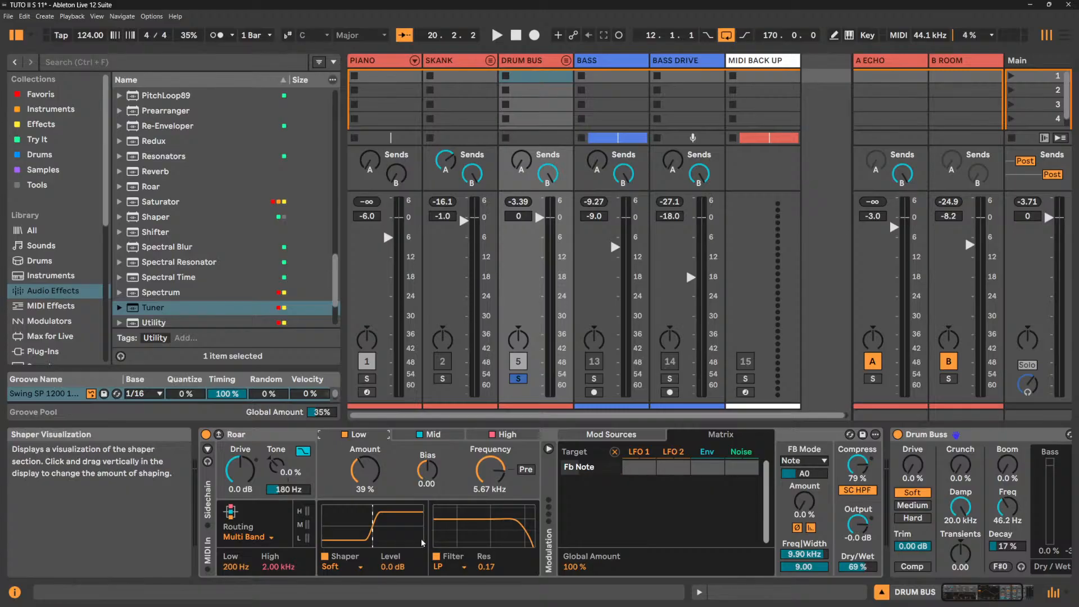
Expand Roar to its full-size view and enable the external sidechain source for the Envelope Follower.
{"action": "left_click", "coordinate": [549, 448]}
{"action": "left_click", "coordinate": [549, 448]}
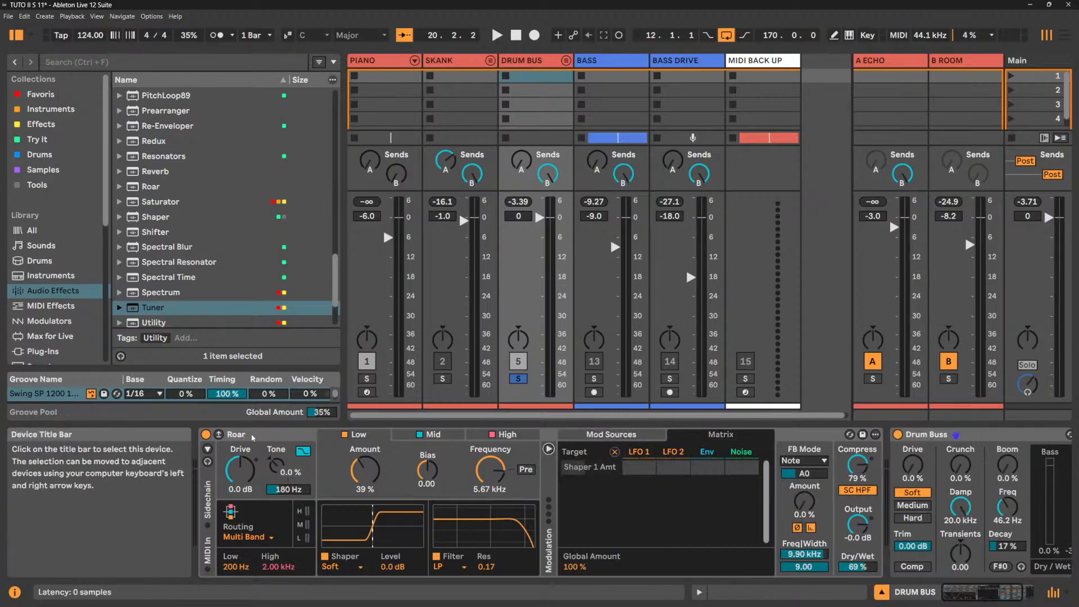
{"action": "left_click", "coordinate": [218, 436]}
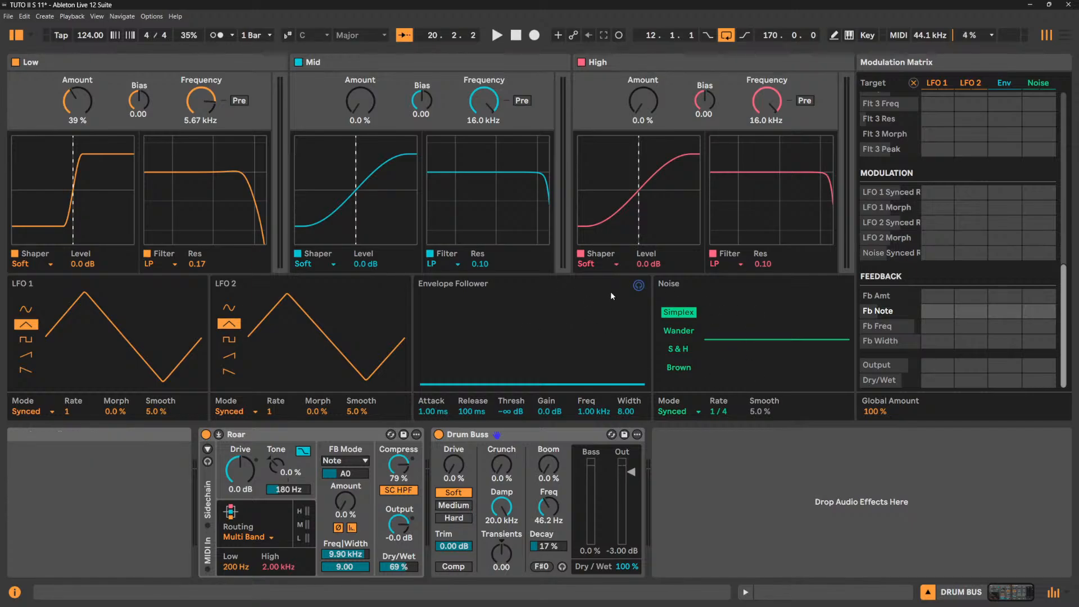
{"action": "left_click", "coordinate": [638, 286]}
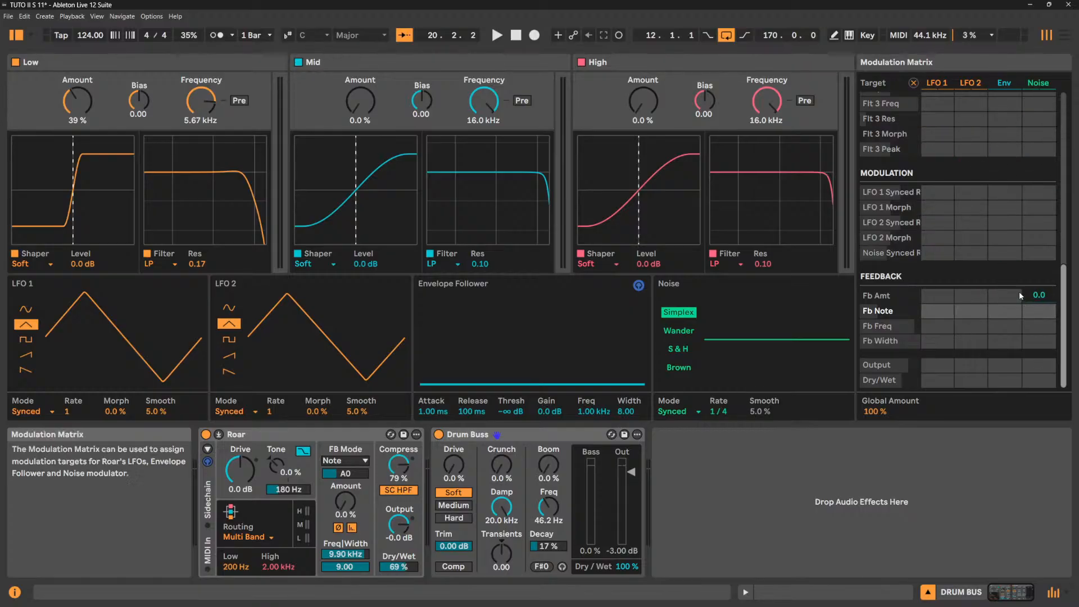
Examine the modulation matrix targets from the input section through the Low, Mid and High bands.
{"action": "scroll", "coordinate": [1013, 283], "scroll_direction": "up", "scroll_amount": 2}
{"action": "scroll", "coordinate": [1014, 286], "scroll_direction": "up", "scroll_amount": 10}
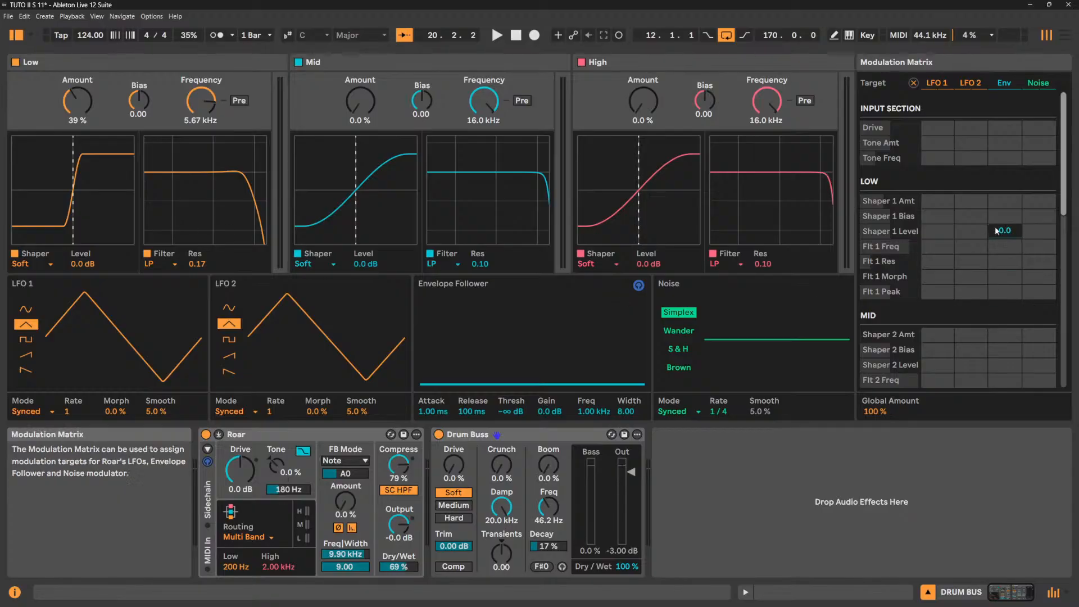
{"action": "scroll", "coordinate": [956, 236], "scroll_direction": "down", "scroll_amount": 3}
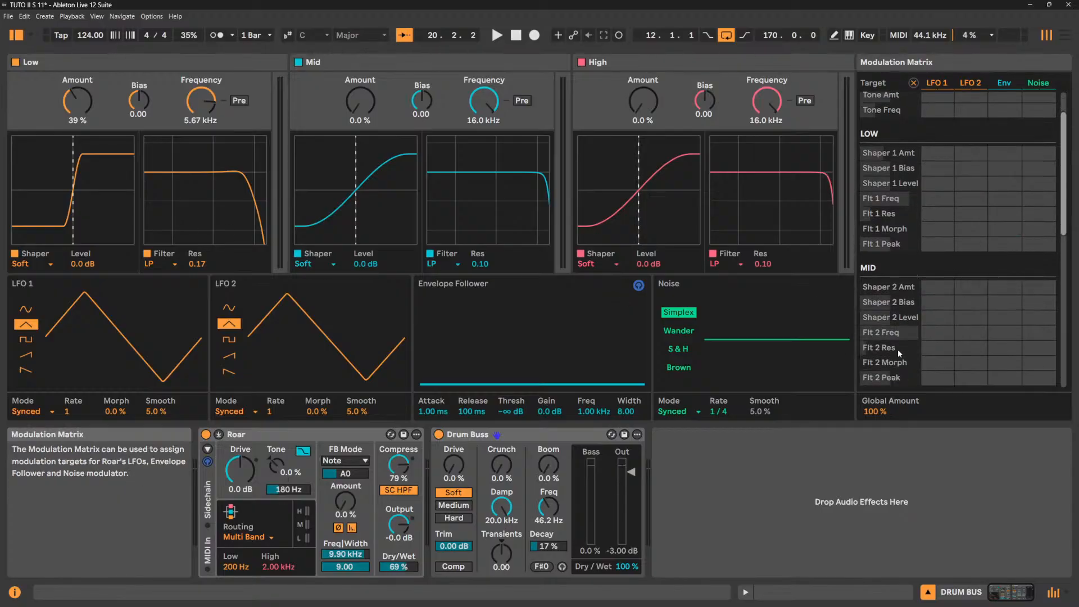
{"action": "scroll", "coordinate": [891, 290], "scroll_direction": "down", "scroll_amount": 1}
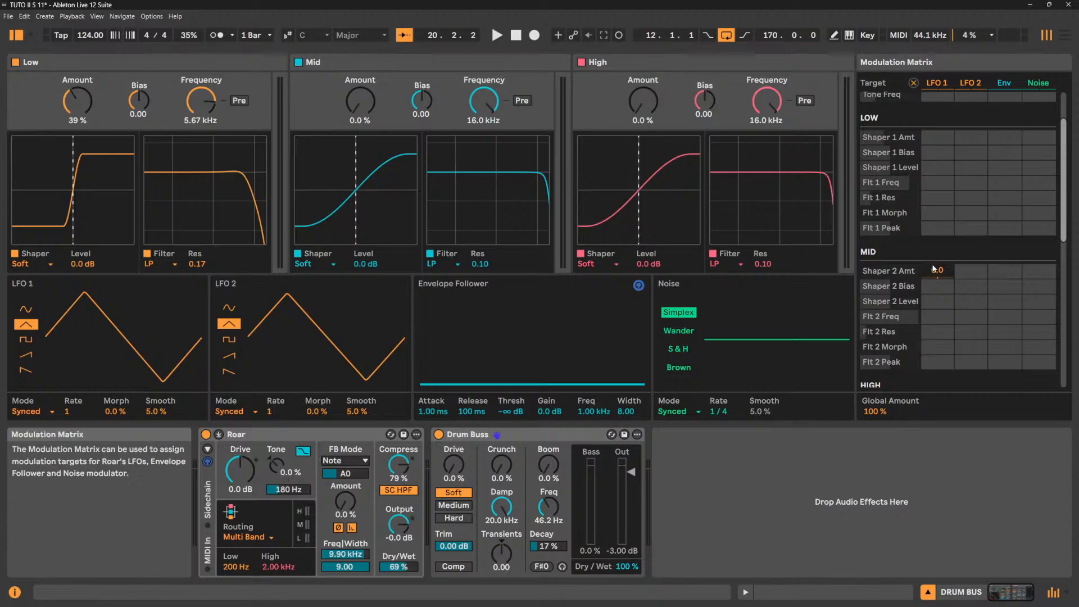
{"action": "scroll", "coordinate": [936, 255], "scroll_direction": "down", "scroll_amount": 4}
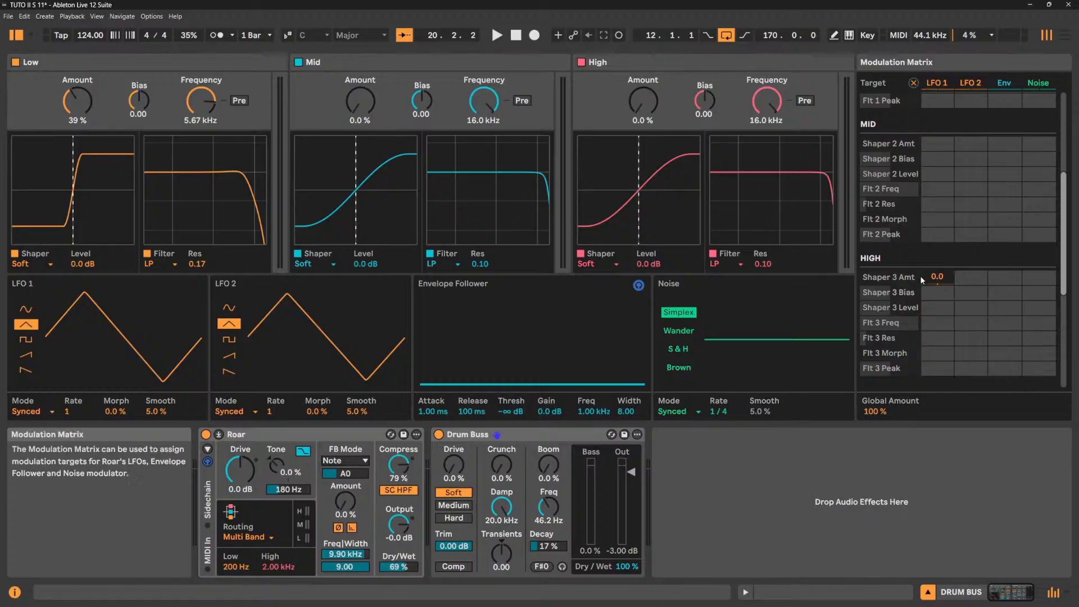
Try the Serial routing mode in Roar and return its routing to Multi Band.
{"action": "left_click", "coordinate": [245, 538]}
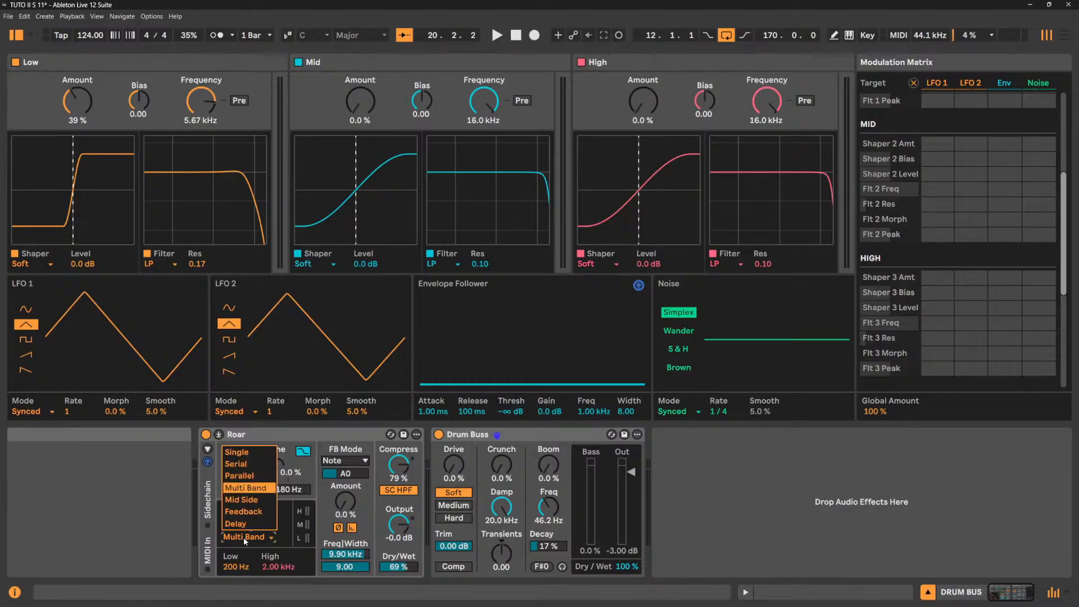
{"action": "left_click", "coordinate": [236, 464]}
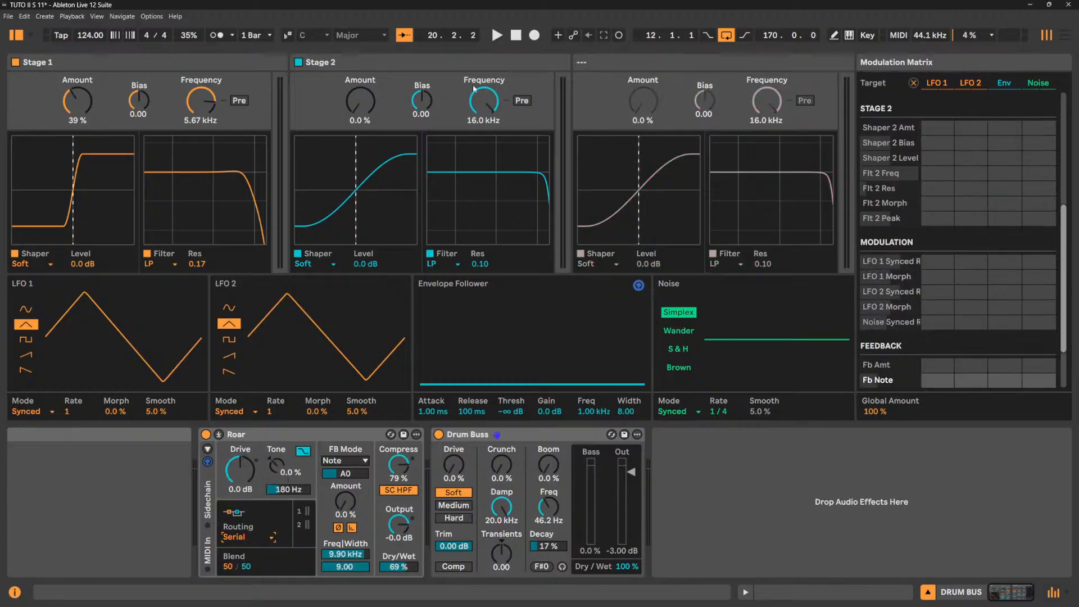
{"action": "left_click", "coordinate": [234, 537]}
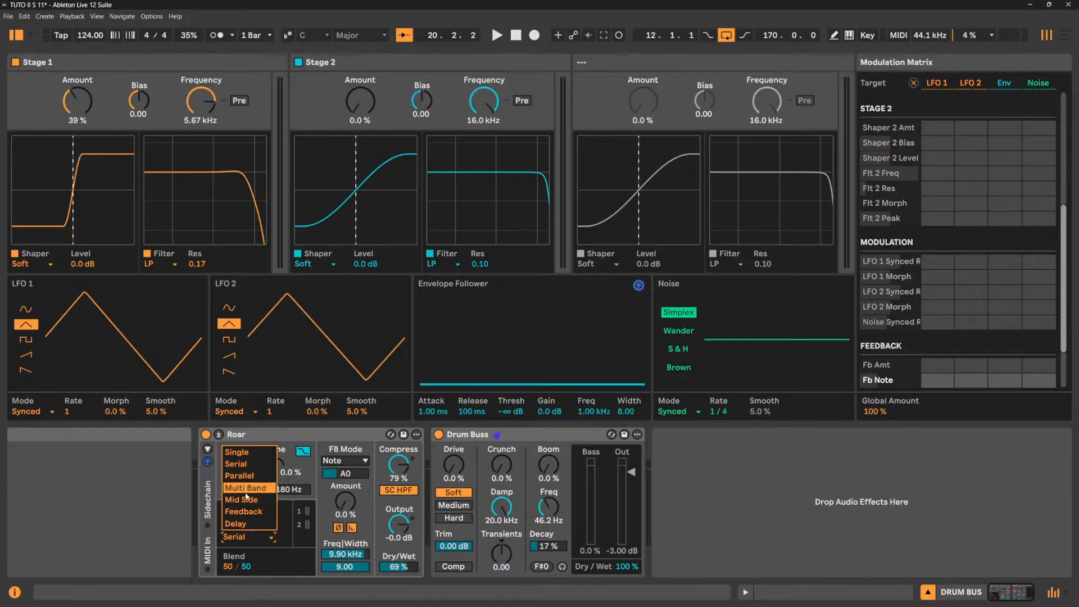
{"action": "left_click", "coordinate": [246, 488]}
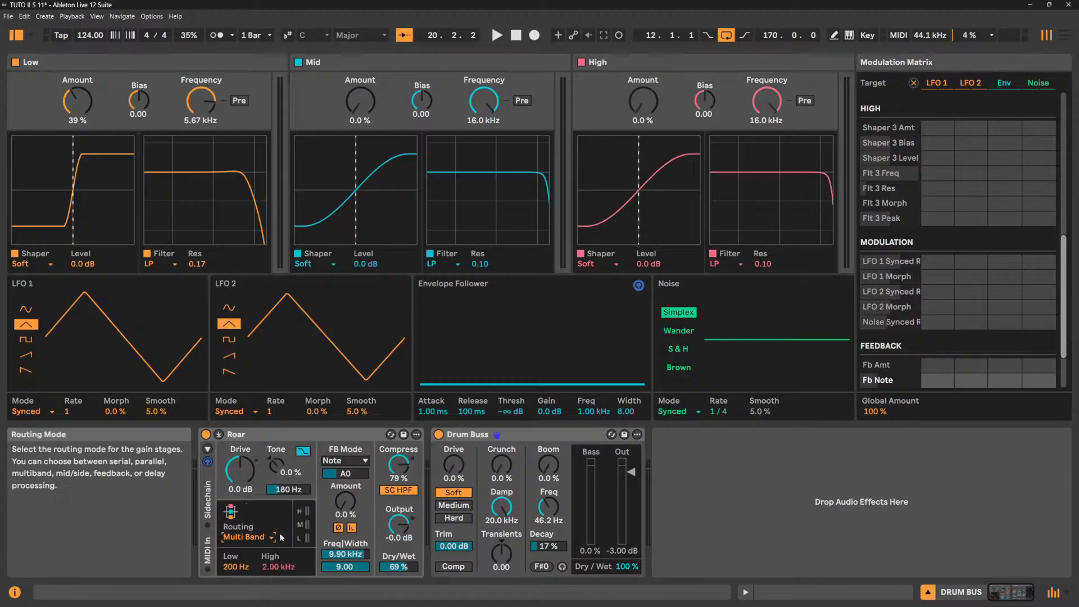
Examine the modulation matrix targets from the feedback section back to the input section, and collapse Roar's expanded view.
{"action": "scroll", "coordinate": [956, 227], "scroll_direction": "down", "scroll_amount": 3}
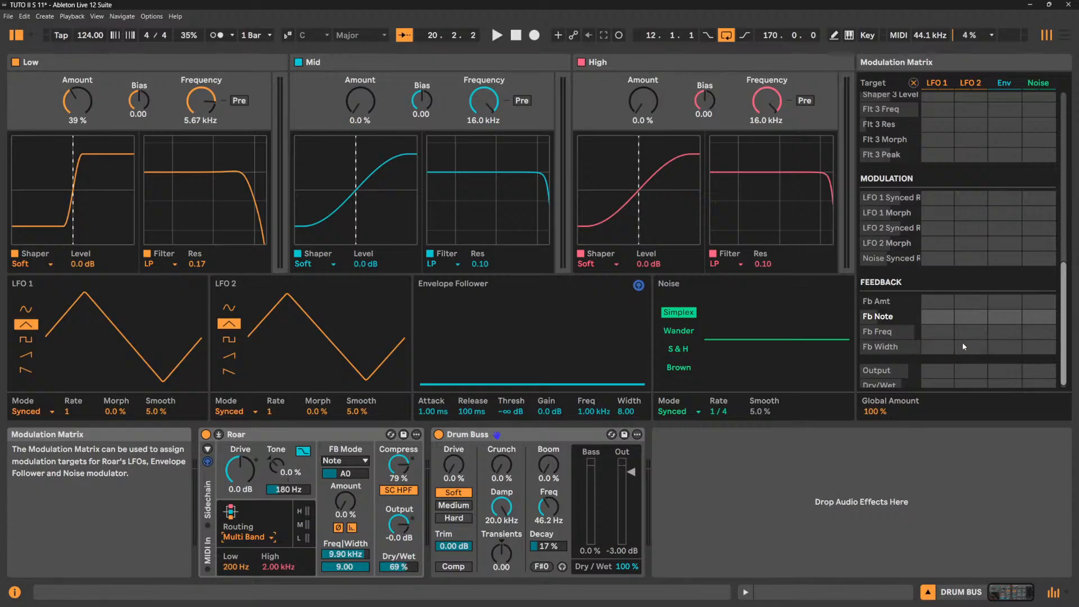
{"action": "scroll", "coordinate": [991, 326], "scroll_direction": "down", "scroll_amount": 1}
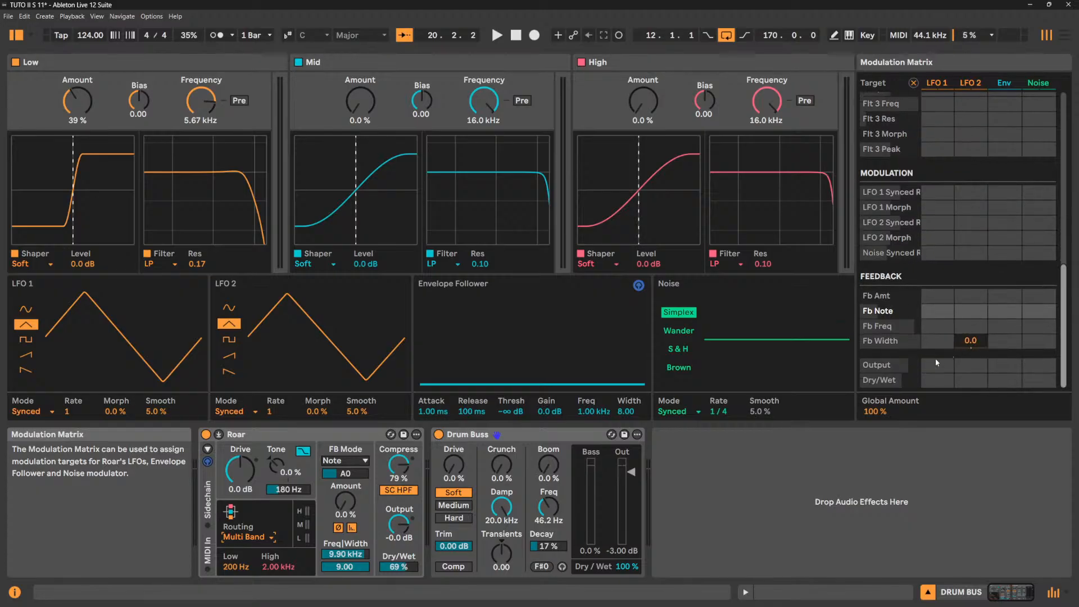
{"action": "scroll", "coordinate": [981, 299], "scroll_direction": "up", "scroll_amount": 10}
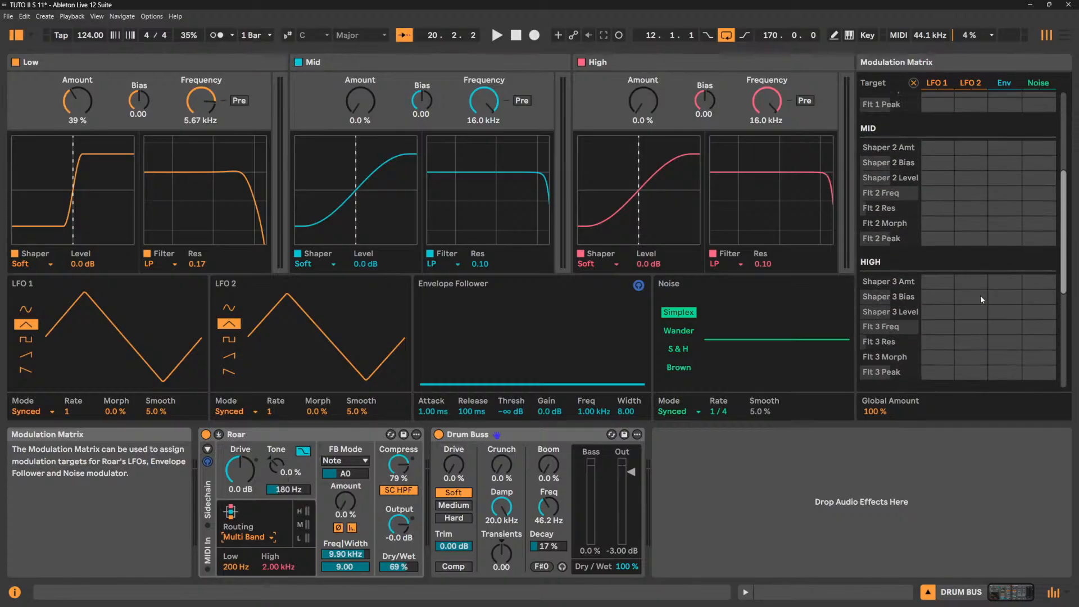
{"action": "scroll", "coordinate": [980, 295], "scroll_direction": "up", "scroll_amount": 8}
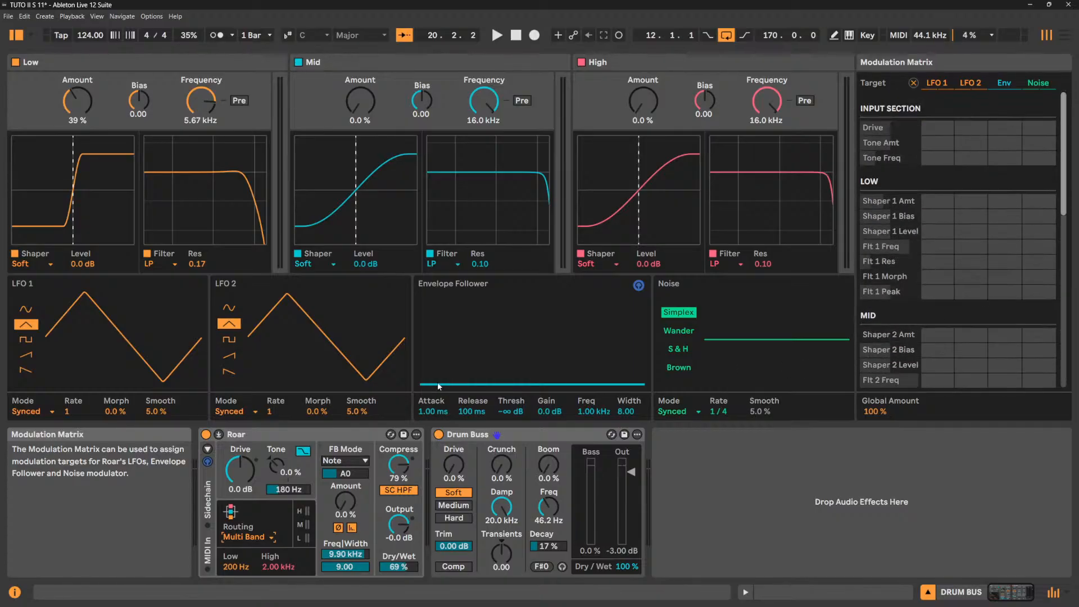
{"action": "left_click", "coordinate": [219, 435]}
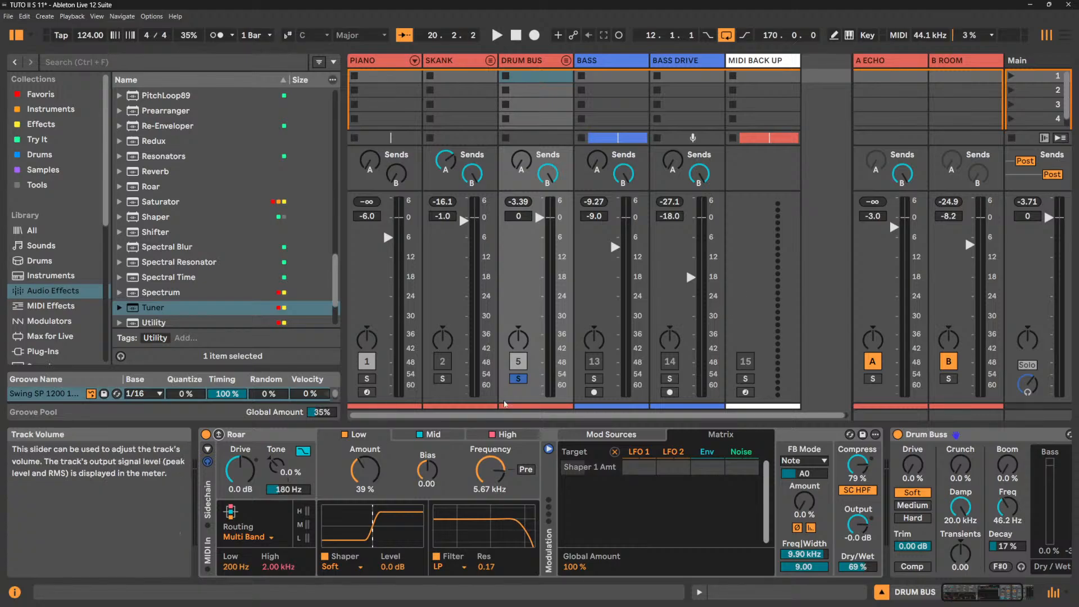
Unsolo the DRUM BUS track, activate the BASS track and bypass the Roar device.
{"action": "left_click", "coordinate": [518, 378]}
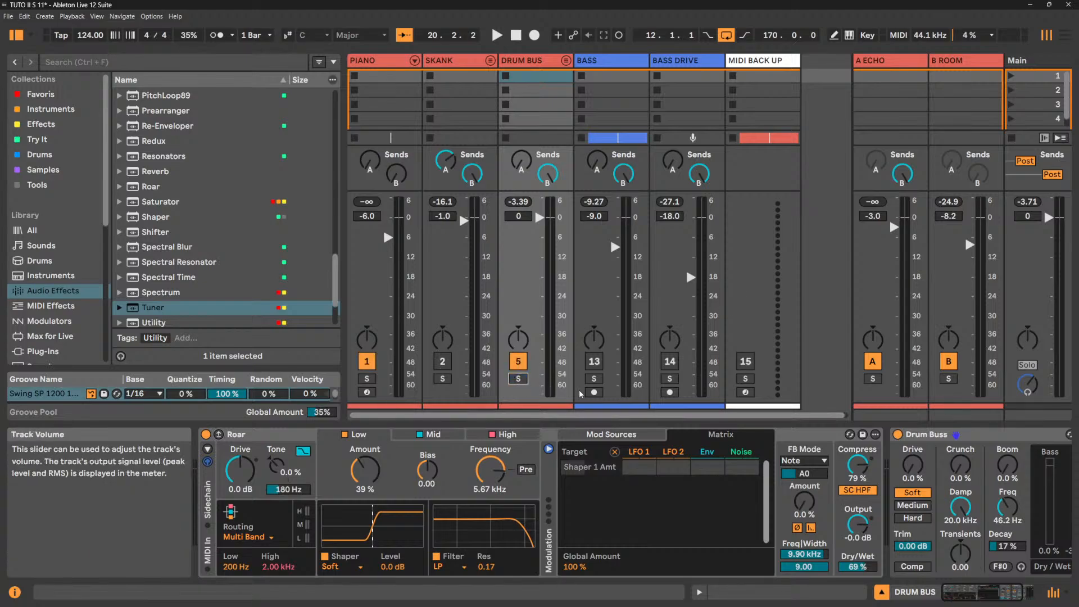
{"action": "left_click", "coordinate": [596, 362]}
{"action": "left_click", "coordinate": [205, 433]}
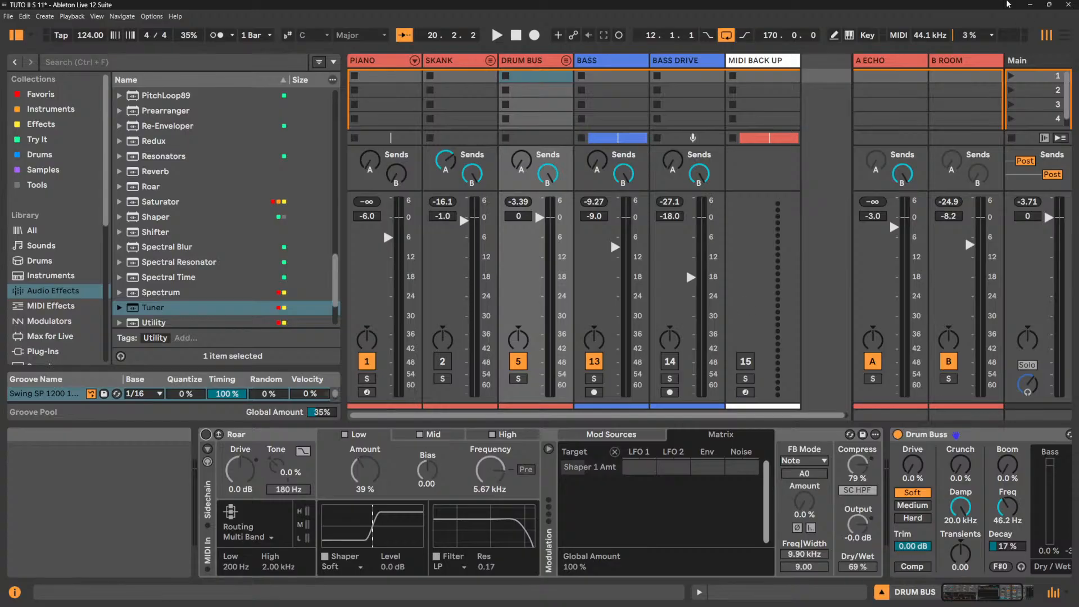
Switch to the Arrangement View and play the looped section from bar 12 with the SKANK track muted.
{"action": "left_click", "coordinate": [1063, 35]}
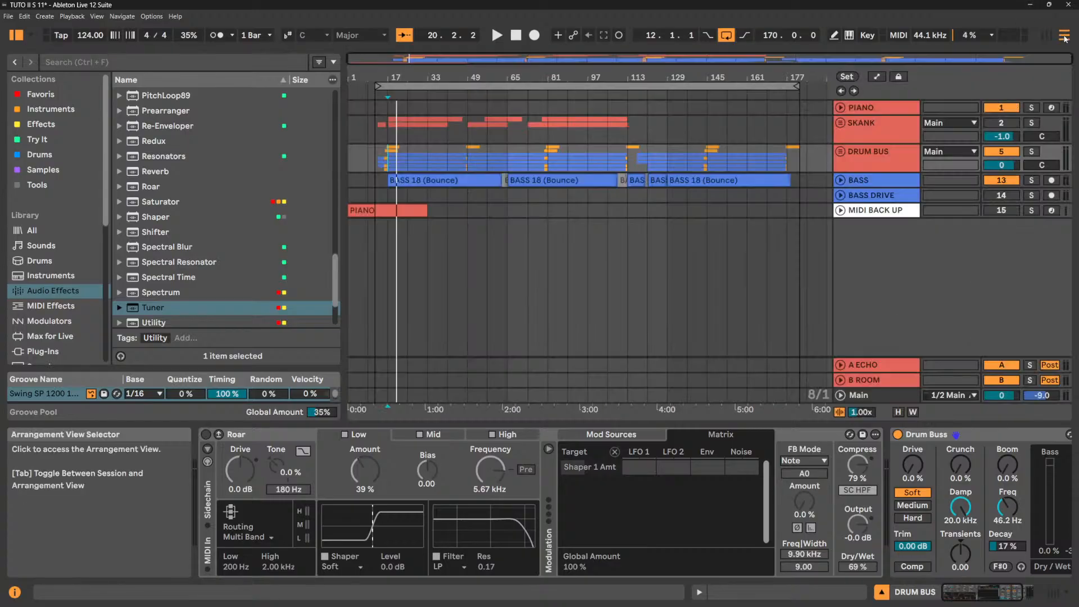
{"action": "left_click", "coordinate": [396, 86]}
{"action": "key", "text": "space"}
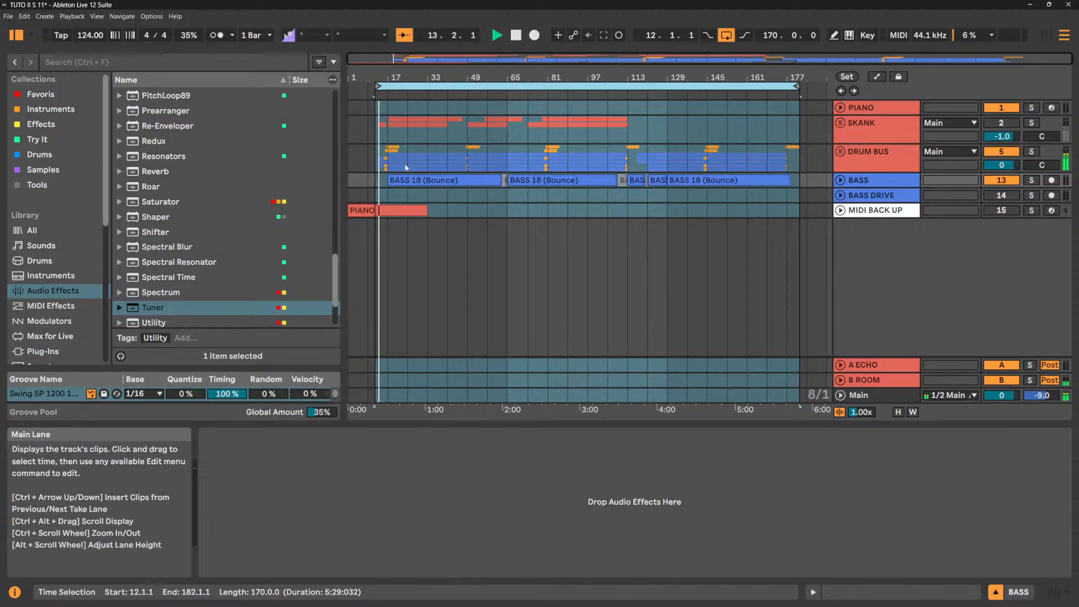
{"action": "left_click", "coordinate": [991, 124]}
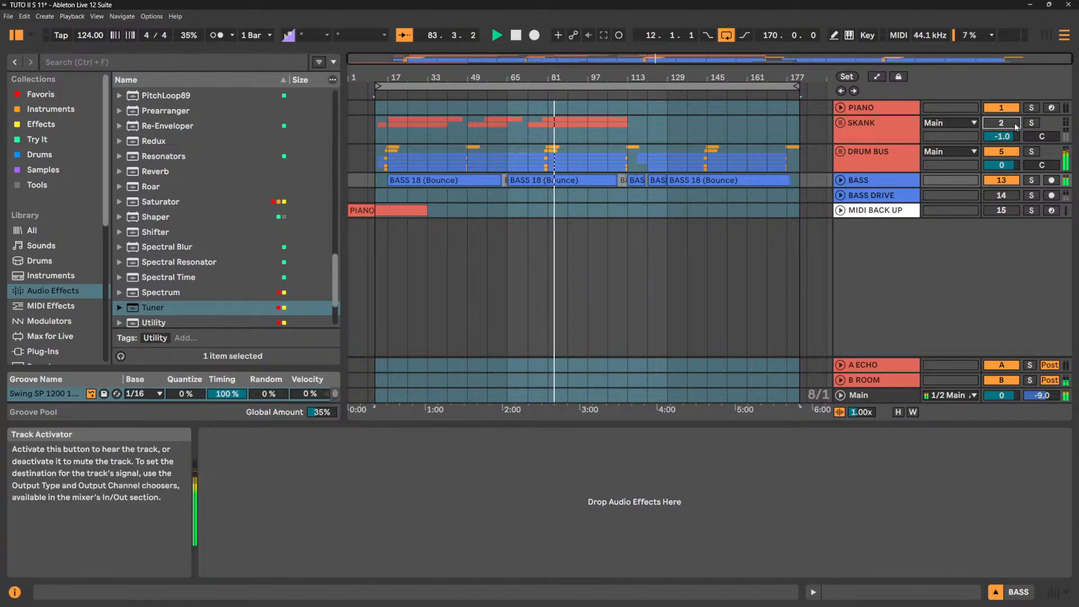
Show the DRUM BUS device chain from its start and turn Roar back on.
{"action": "left_click", "coordinate": [892, 162]}
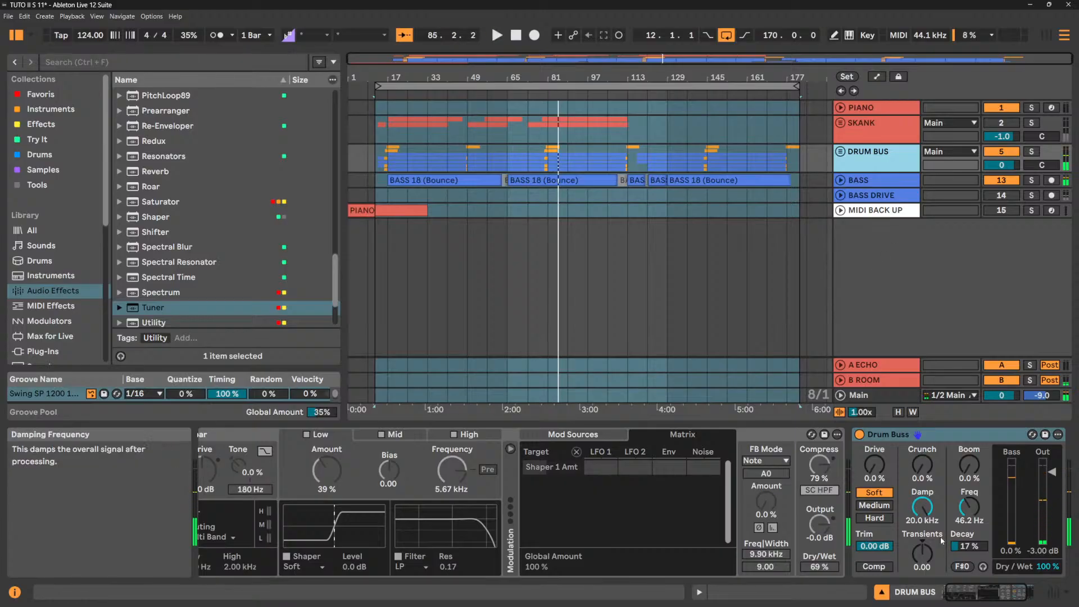
{"action": "left_click", "coordinate": [938, 596]}
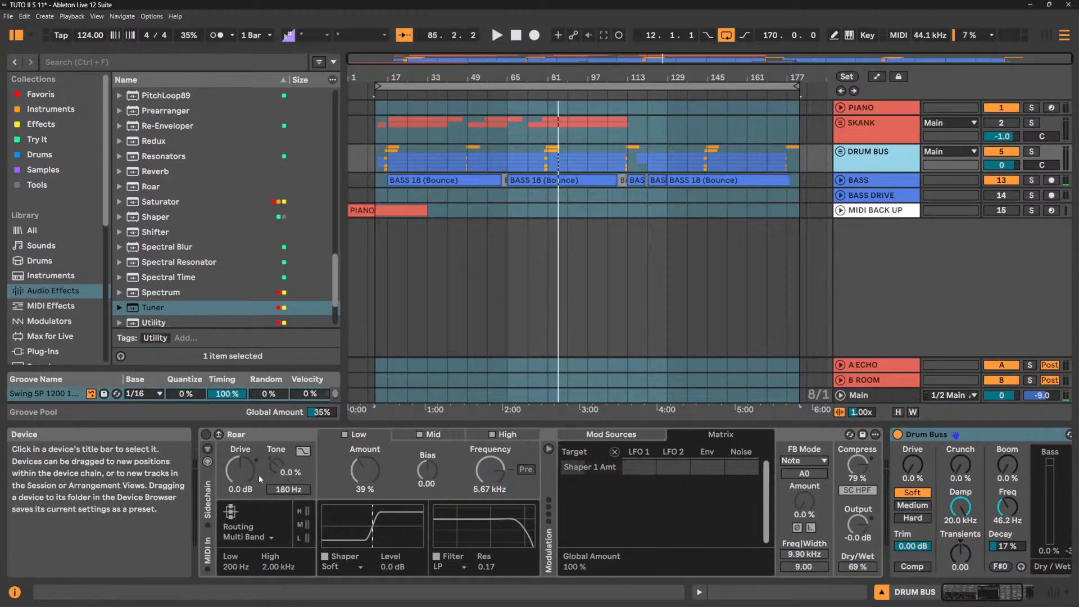
{"action": "left_click", "coordinate": [206, 435]}
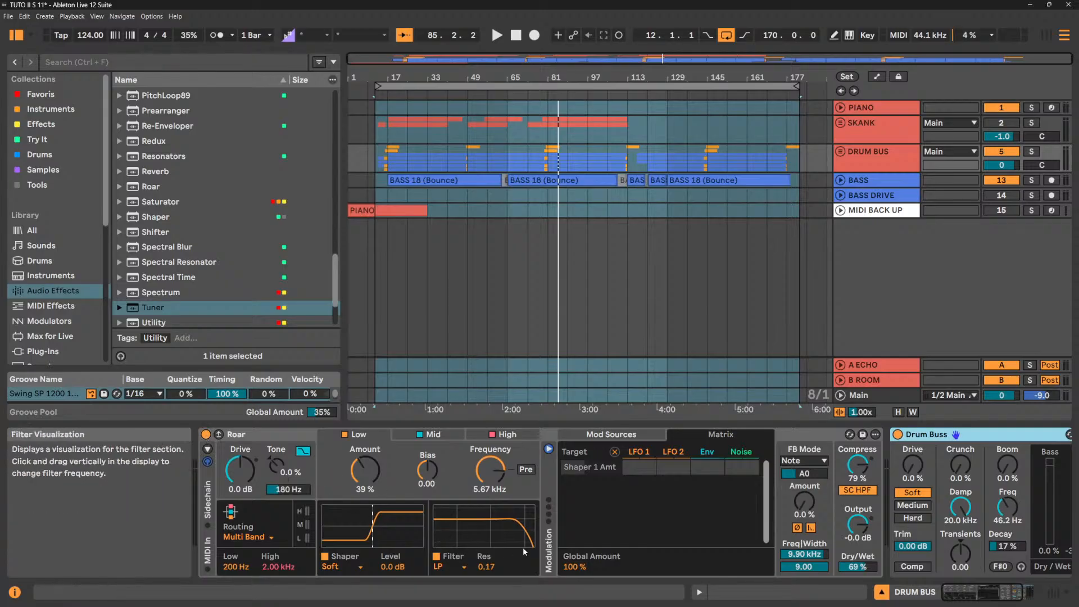
Open preset swapping for Roar and examine its preset list from Acid Distortion to Vocal Cranked.
{"action": "left_click", "coordinate": [850, 435]}
{"action": "scroll", "coordinate": [237, 217], "scroll_direction": "down", "scroll_amount": 3}
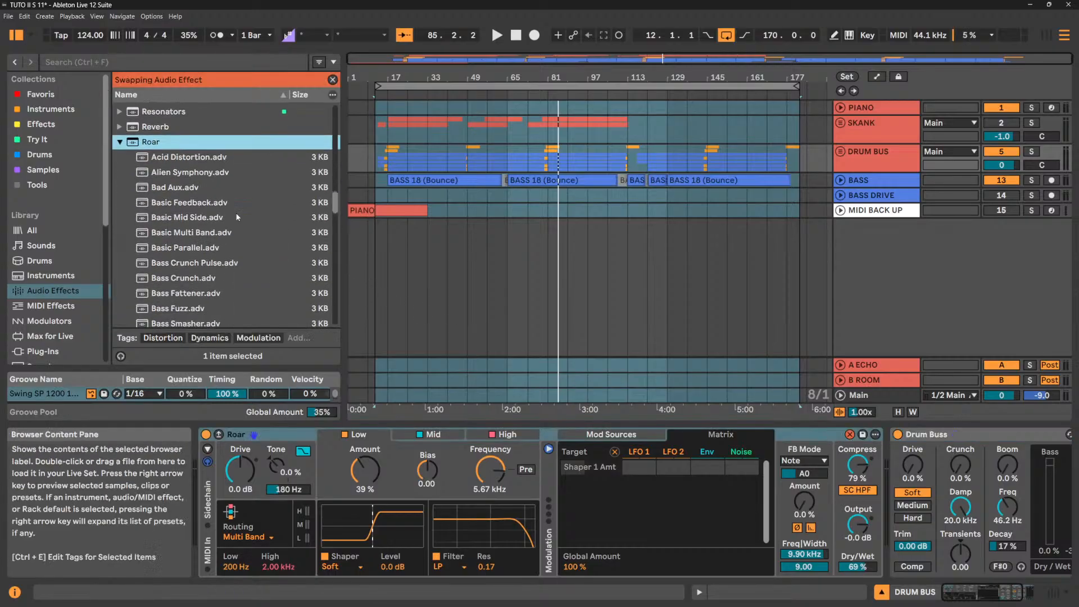
{"action": "scroll", "coordinate": [237, 217], "scroll_direction": "down", "scroll_amount": 5}
{"action": "scroll", "coordinate": [236, 214], "scroll_direction": "up", "scroll_amount": 5}
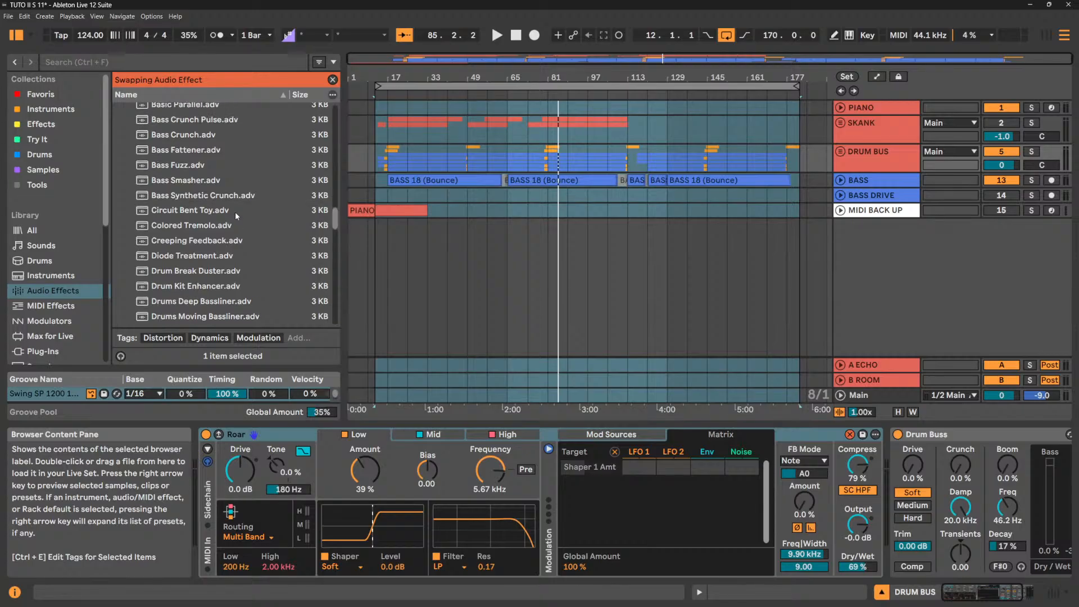
{"action": "scroll", "coordinate": [236, 216], "scroll_direction": "down", "scroll_amount": 10}
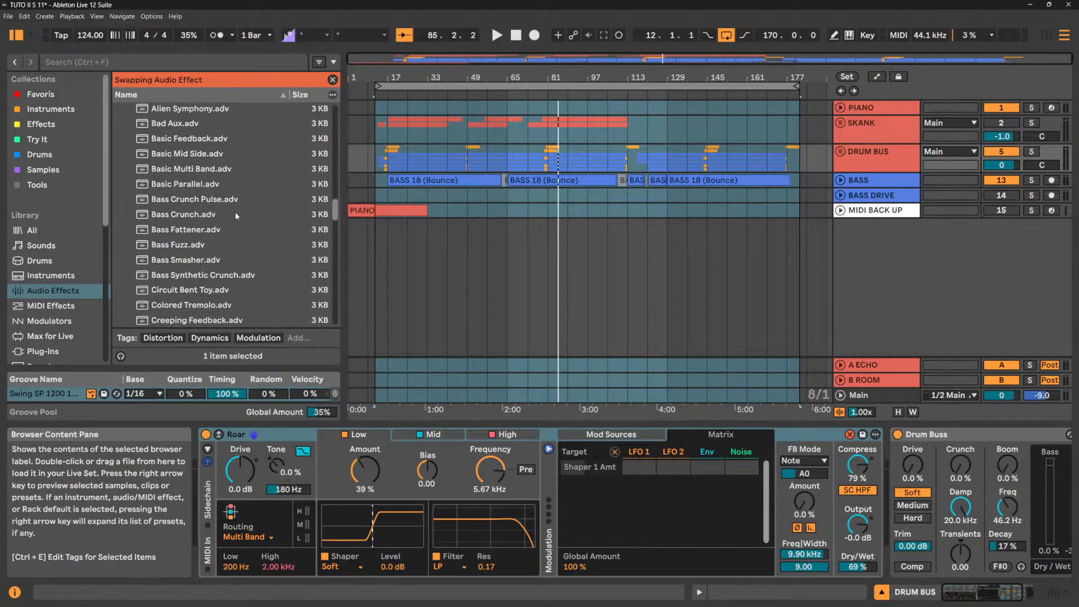
{"action": "scroll", "coordinate": [236, 217], "scroll_direction": "down", "scroll_amount": 10}
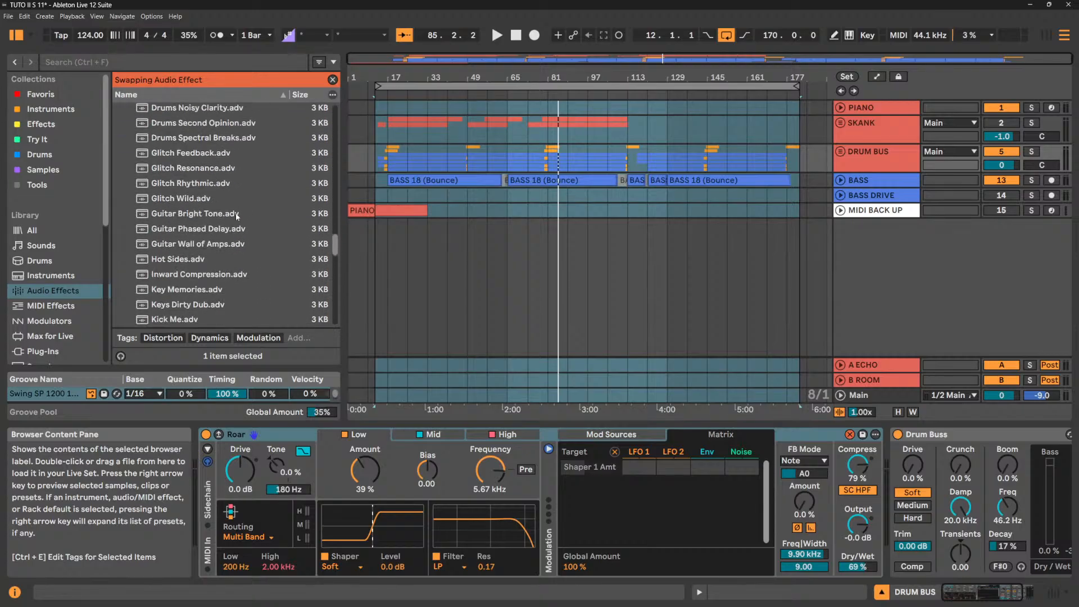
{"action": "scroll", "coordinate": [236, 217], "scroll_direction": "down", "scroll_amount": 4}
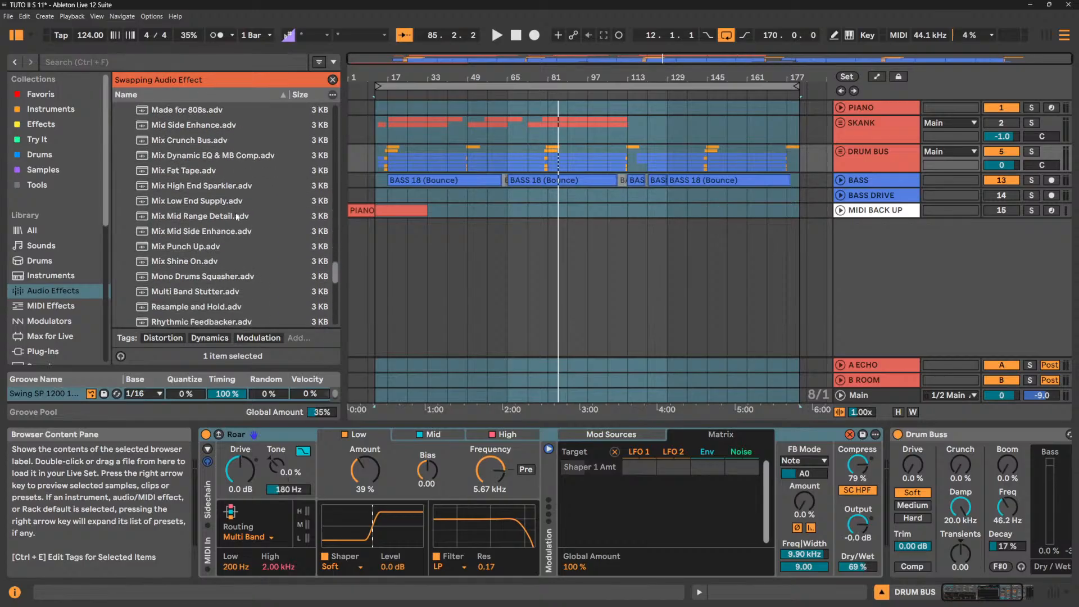
{"action": "scroll", "coordinate": [236, 217], "scroll_direction": "down", "scroll_amount": 2}
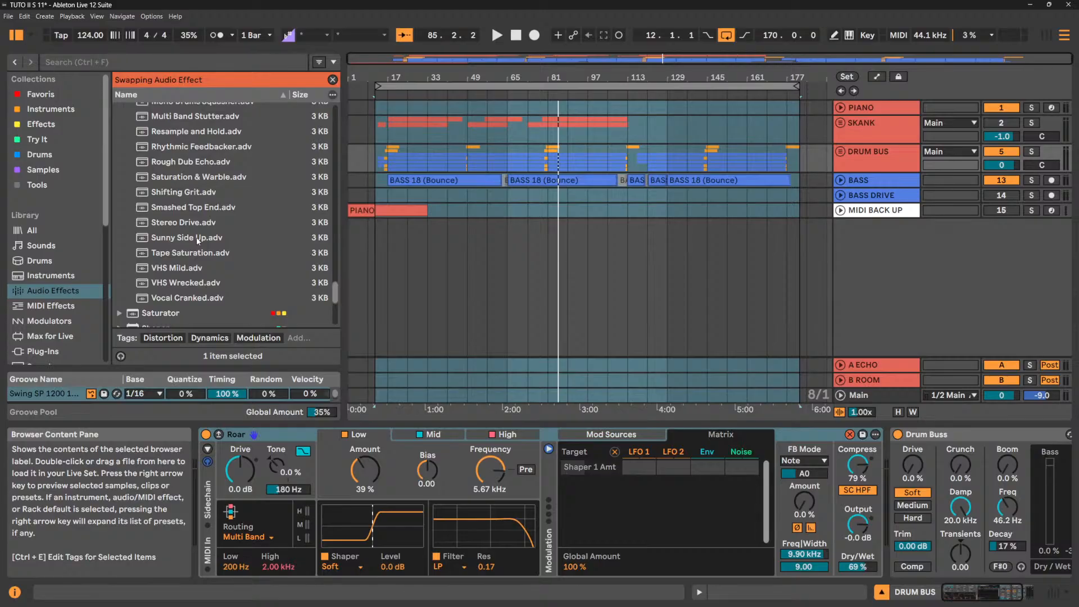
{"action": "scroll", "coordinate": [197, 240], "scroll_direction": "up", "scroll_amount": 1}
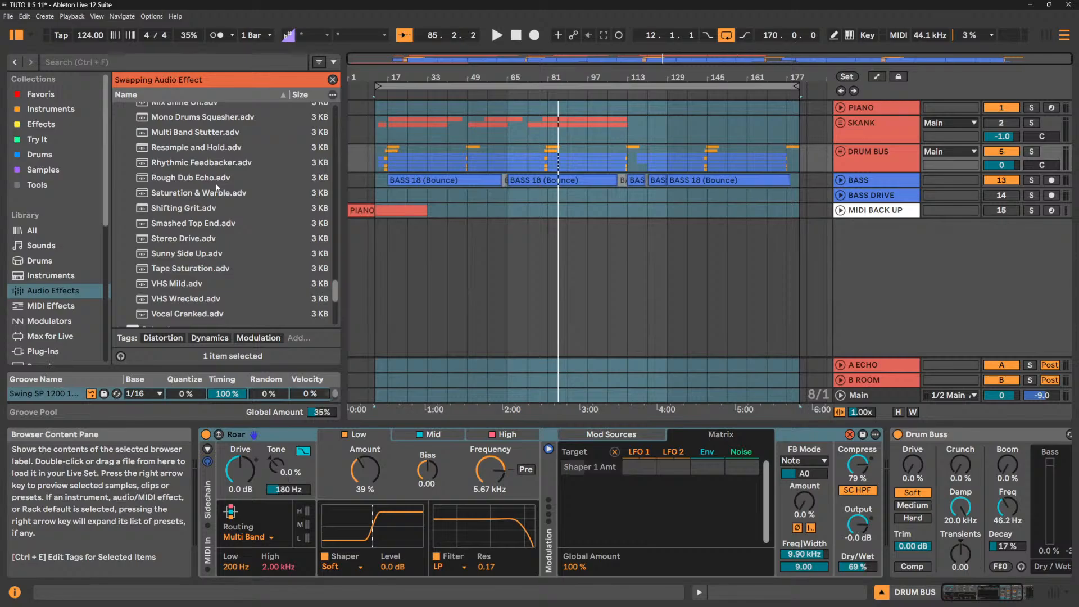
{"action": "scroll", "coordinate": [217, 188], "scroll_direction": "up", "scroll_amount": 2}
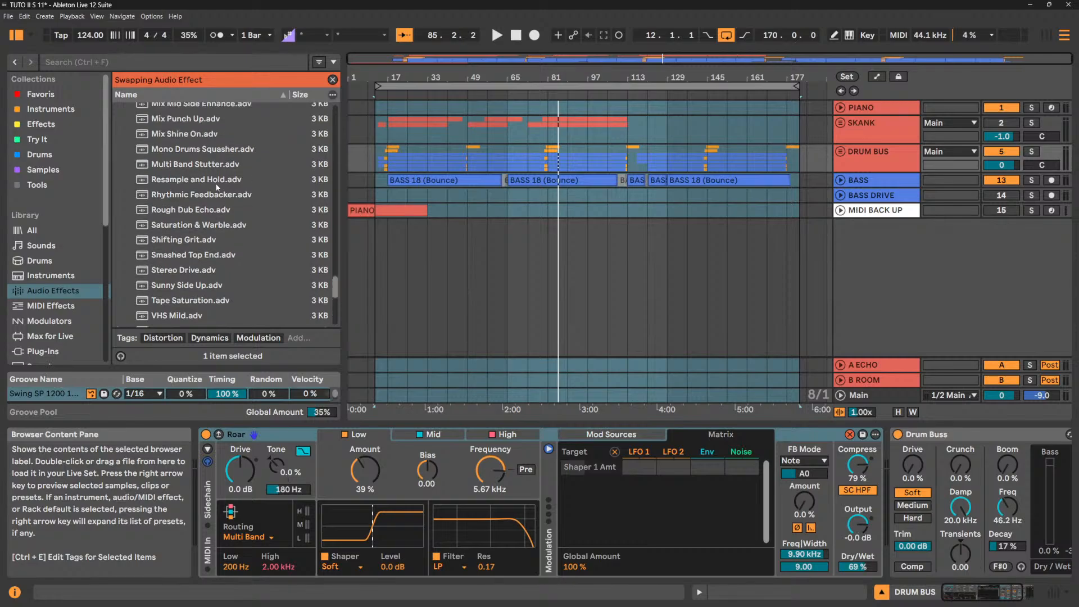
{"action": "scroll", "coordinate": [217, 187], "scroll_direction": "up", "scroll_amount": 9}
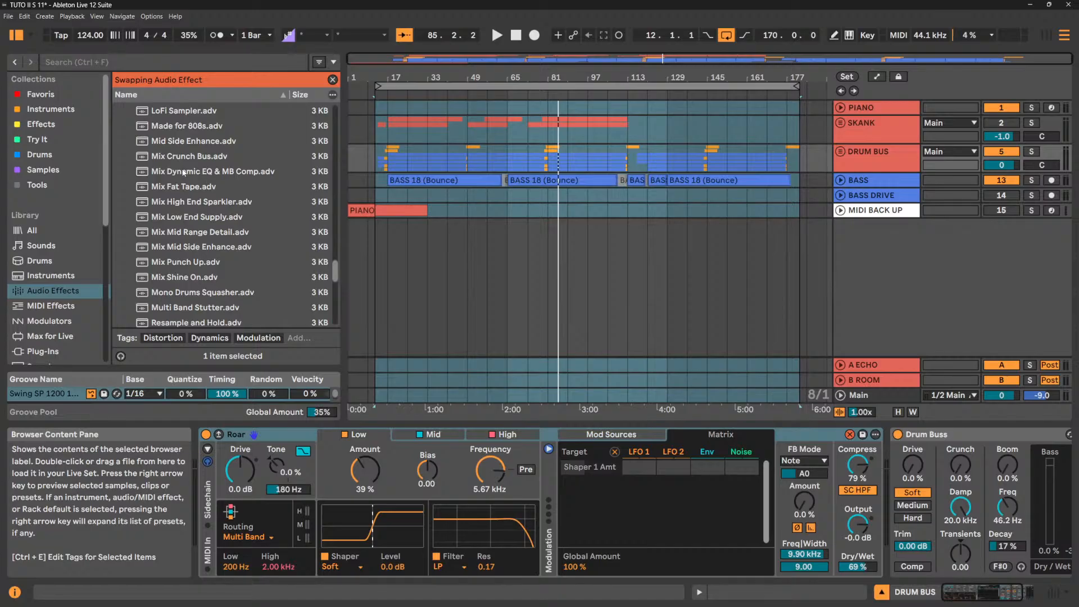
{"action": "scroll", "coordinate": [183, 172], "scroll_direction": "up", "scroll_amount": 2}
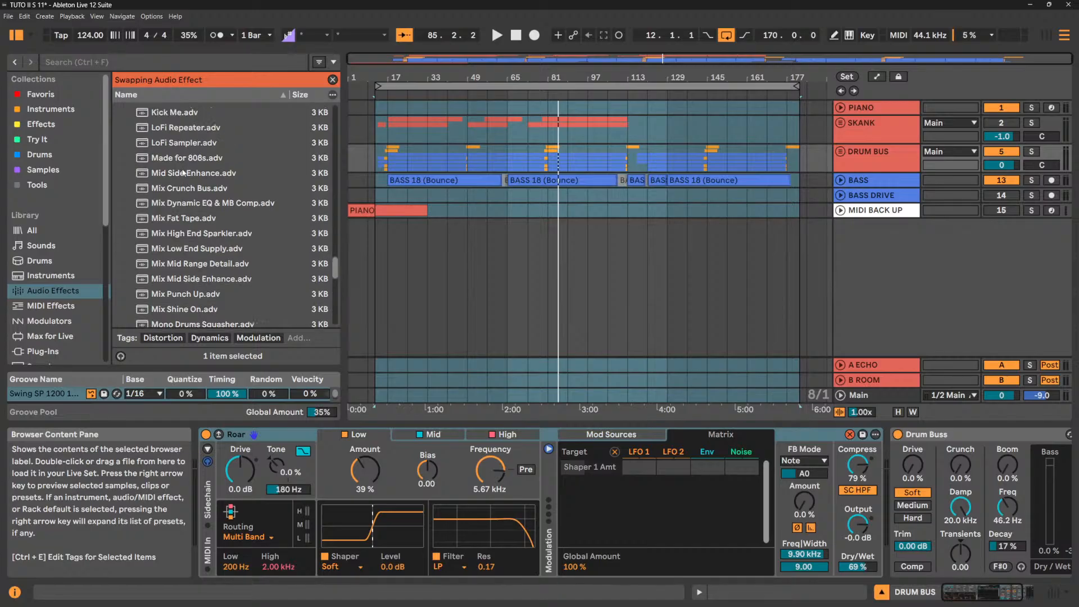
{"action": "scroll", "coordinate": [183, 172], "scroll_direction": "up", "scroll_amount": 2}
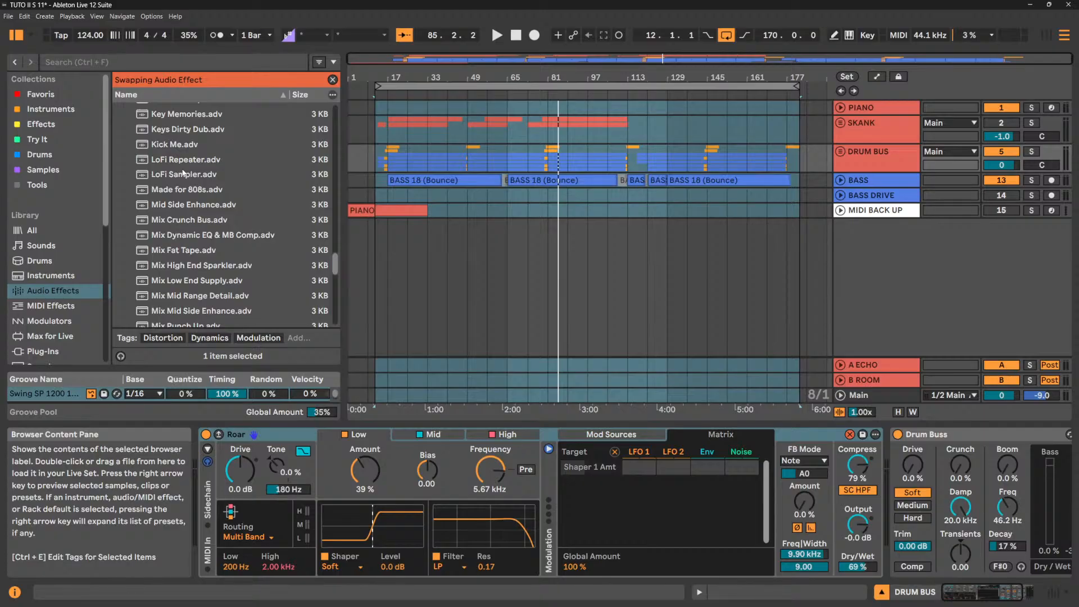
{"action": "scroll", "coordinate": [183, 173], "scroll_direction": "up", "scroll_amount": 2}
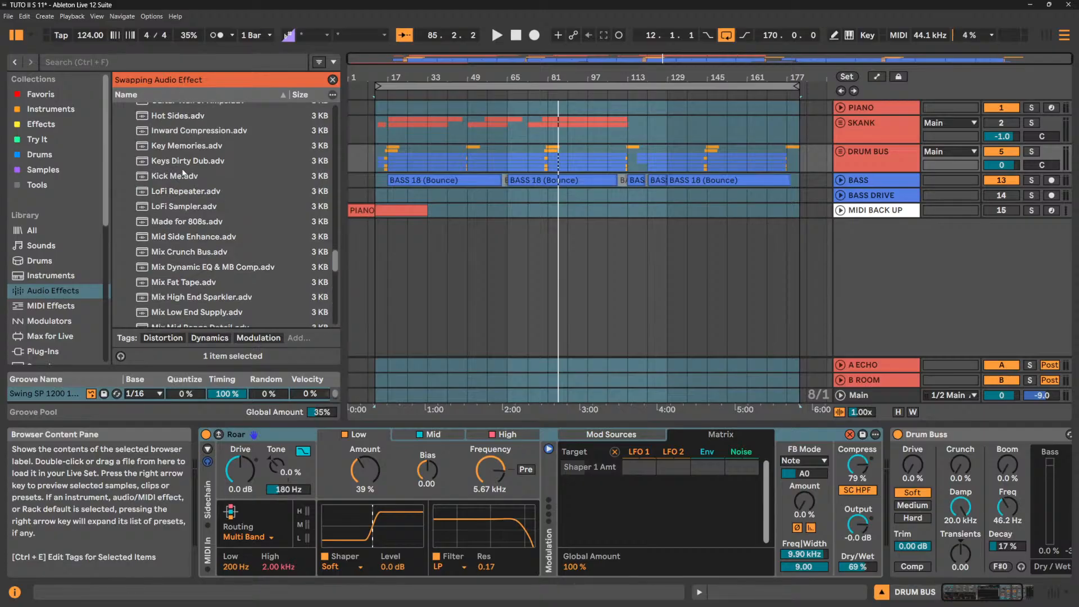
{"action": "scroll", "coordinate": [183, 172], "scroll_direction": "up", "scroll_amount": 6}
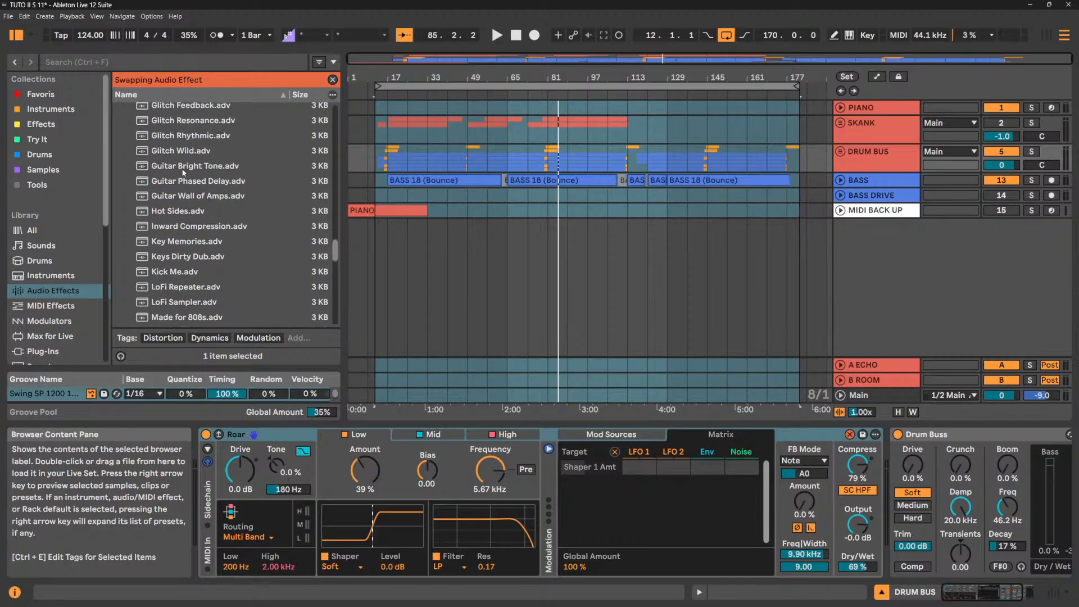
{"action": "scroll", "coordinate": [184, 173], "scroll_direction": "up", "scroll_amount": 15}
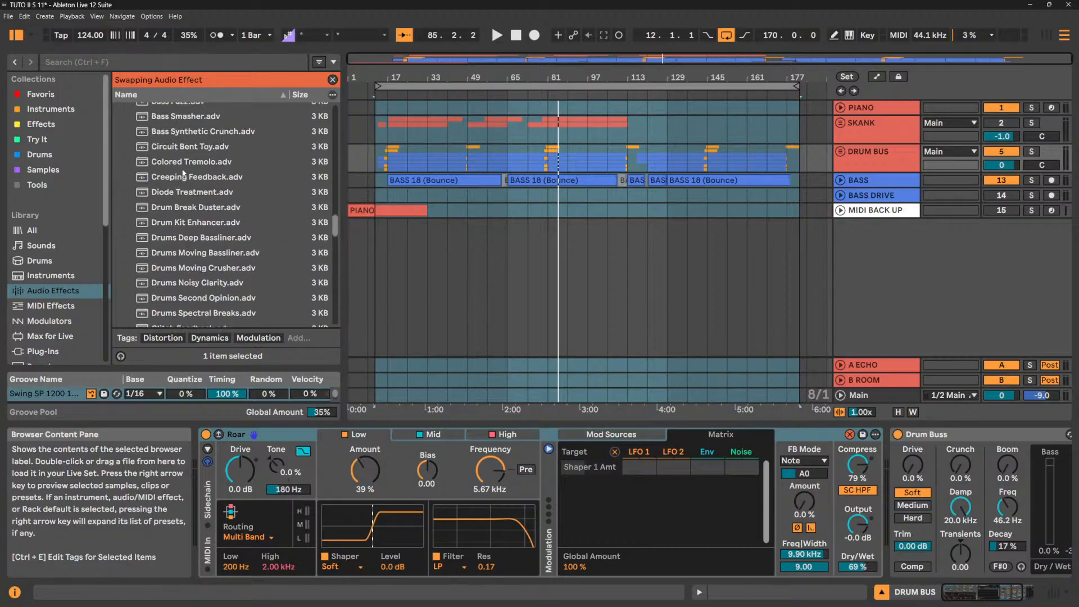
{"action": "scroll", "coordinate": [183, 172], "scroll_direction": "up", "scroll_amount": 8}
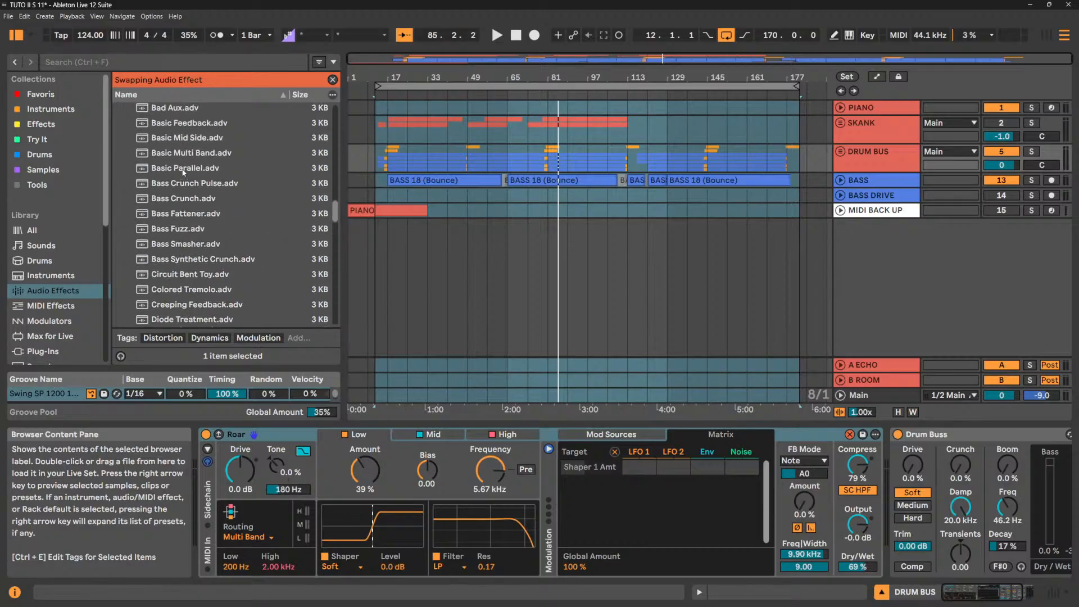
{"action": "scroll", "coordinate": [183, 173], "scroll_direction": "up", "scroll_amount": 2}
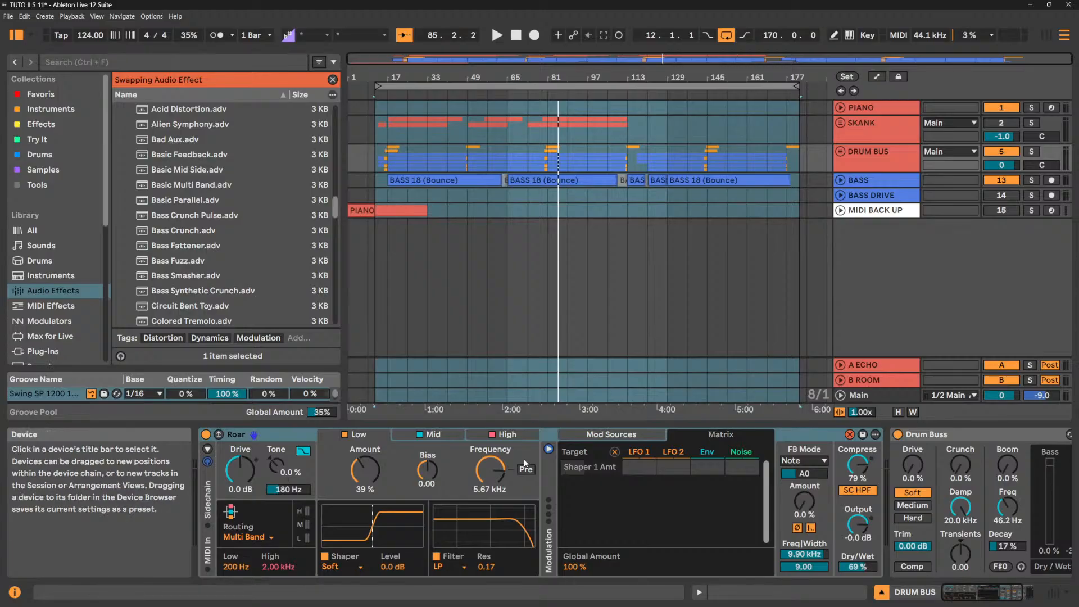
Solo the DRUM BUS track and play the arrangement from the start of the loop.
{"action": "left_click", "coordinate": [1030, 152]}
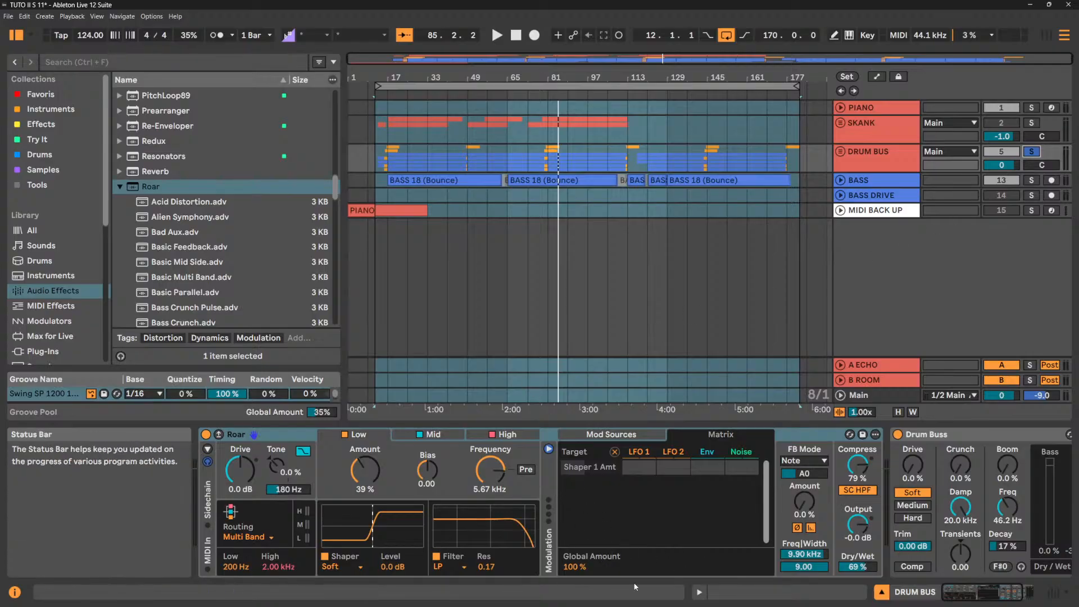
{"action": "key", "text": "space"}
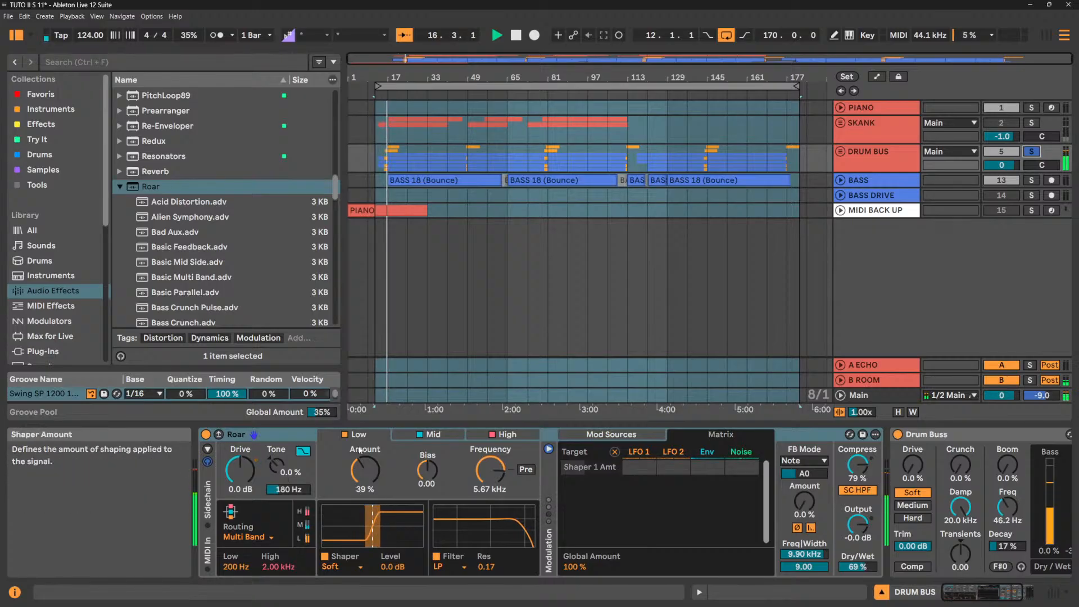
Examine Roar's Low, Mid and High stages and mute and unmute the individual bands to compare their output.
{"action": "left_click", "coordinate": [430, 436]}
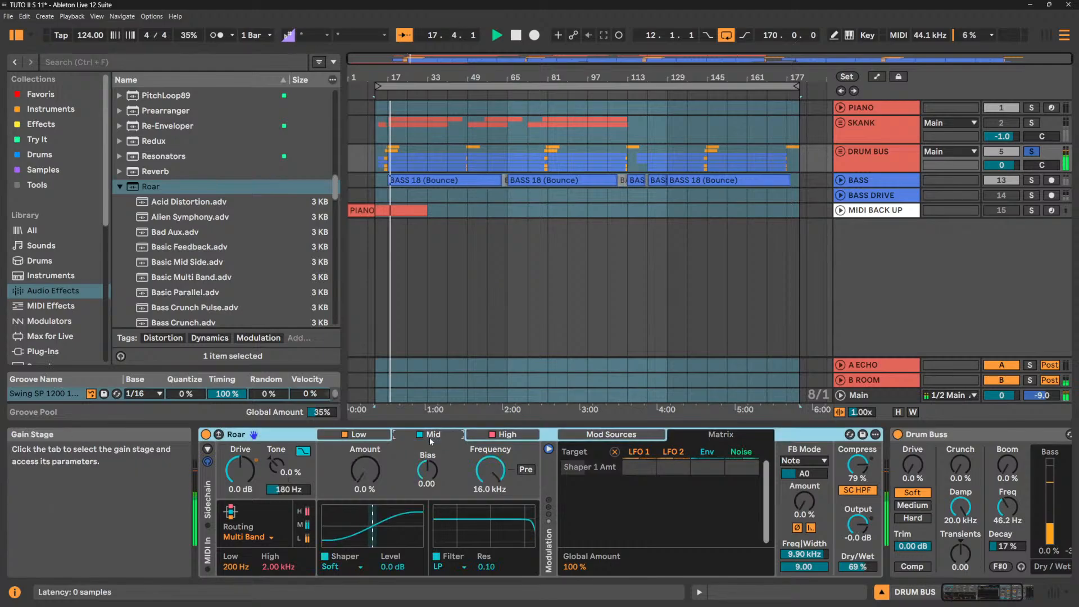
{"action": "left_click", "coordinate": [496, 438]}
{"action": "left_click", "coordinate": [378, 437]}
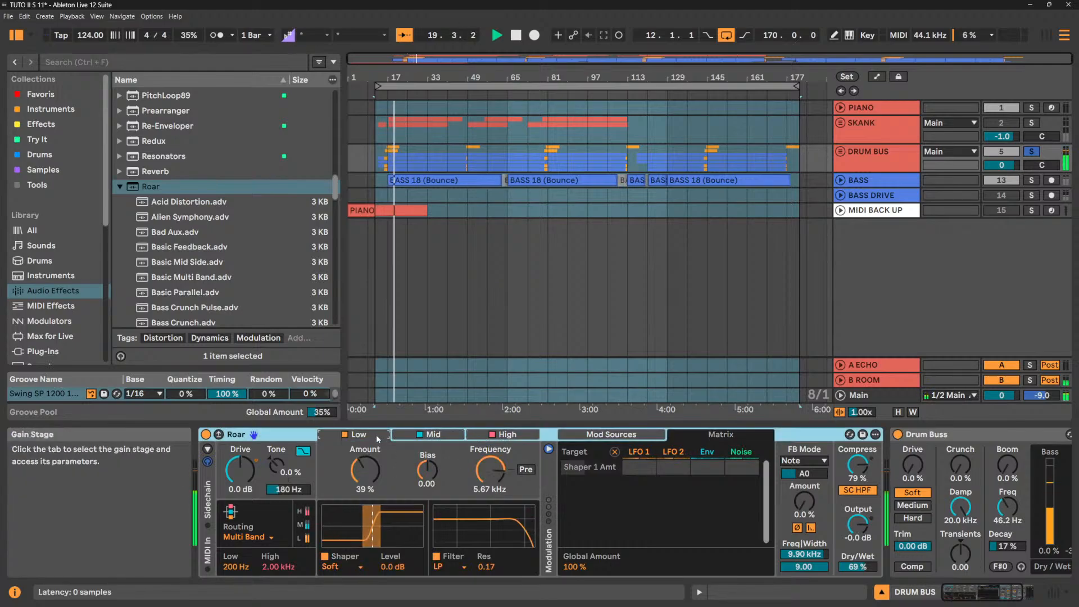
{"action": "left_click", "coordinate": [344, 435]}
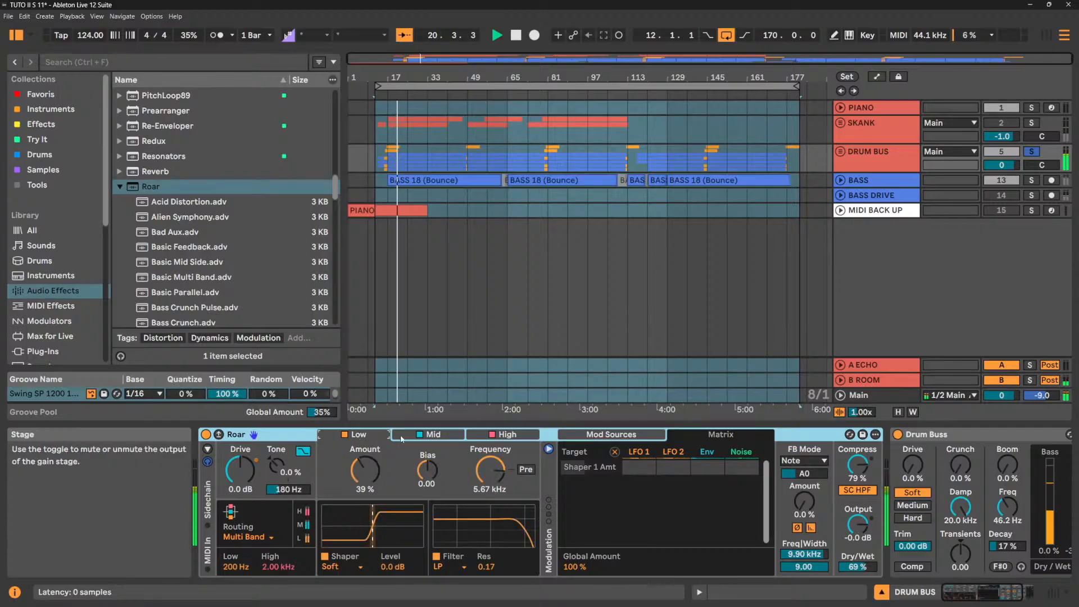
{"action": "left_click", "coordinate": [345, 435]}
{"action": "left_click", "coordinate": [419, 434]}
{"action": "left_click", "coordinate": [494, 435]}
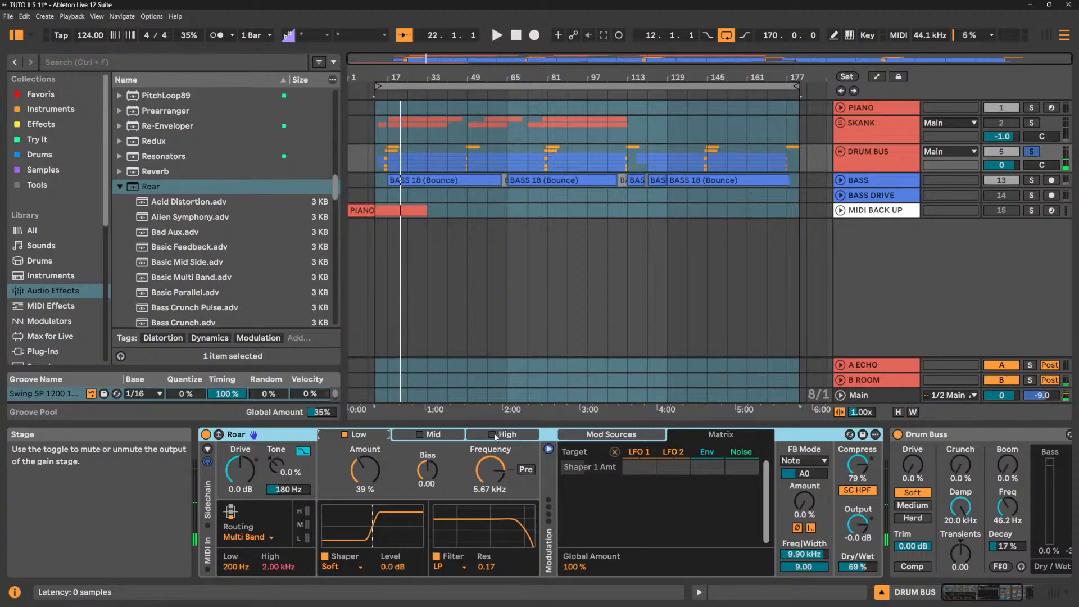
{"action": "left_click", "coordinate": [493, 435]}
{"action": "left_click", "coordinate": [419, 435]}
Set the playback start to bar 17 with the DRUM BUS devices shown, and play the soloed drums from there.
{"action": "key", "text": "space"}
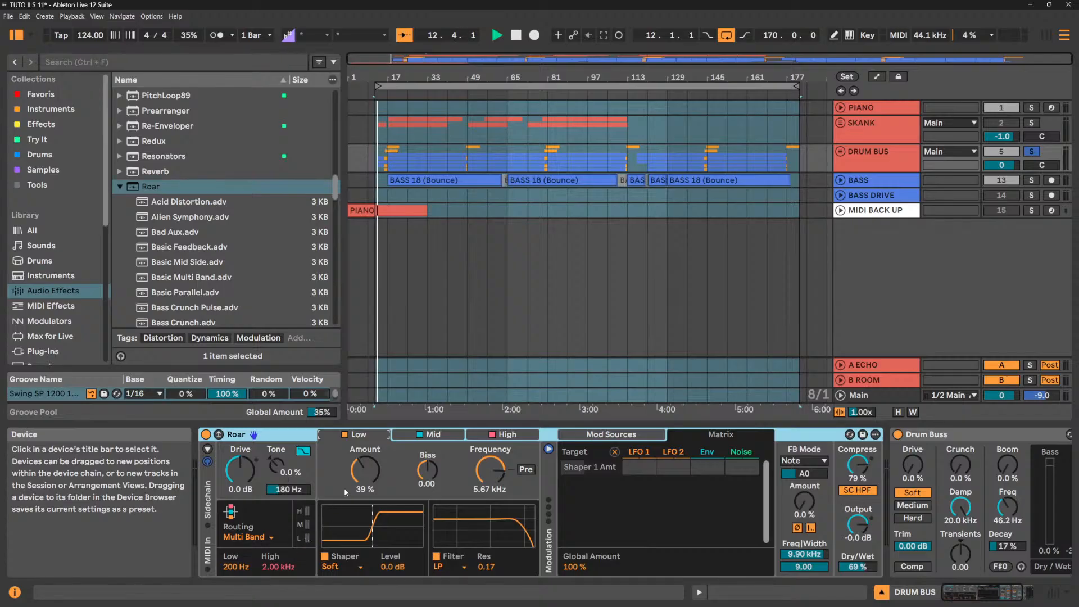
{"action": "key", "text": "space"}
{"action": "left_click", "coordinate": [390, 141]}
{"action": "left_click", "coordinate": [388, 141]}
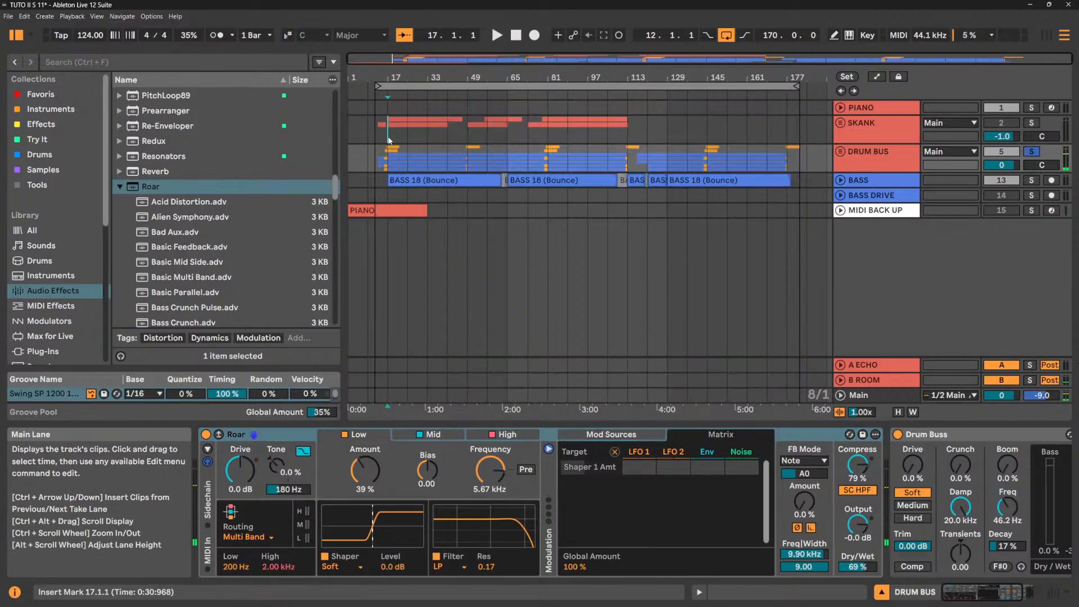
{"action": "left_click", "coordinate": [885, 150]}
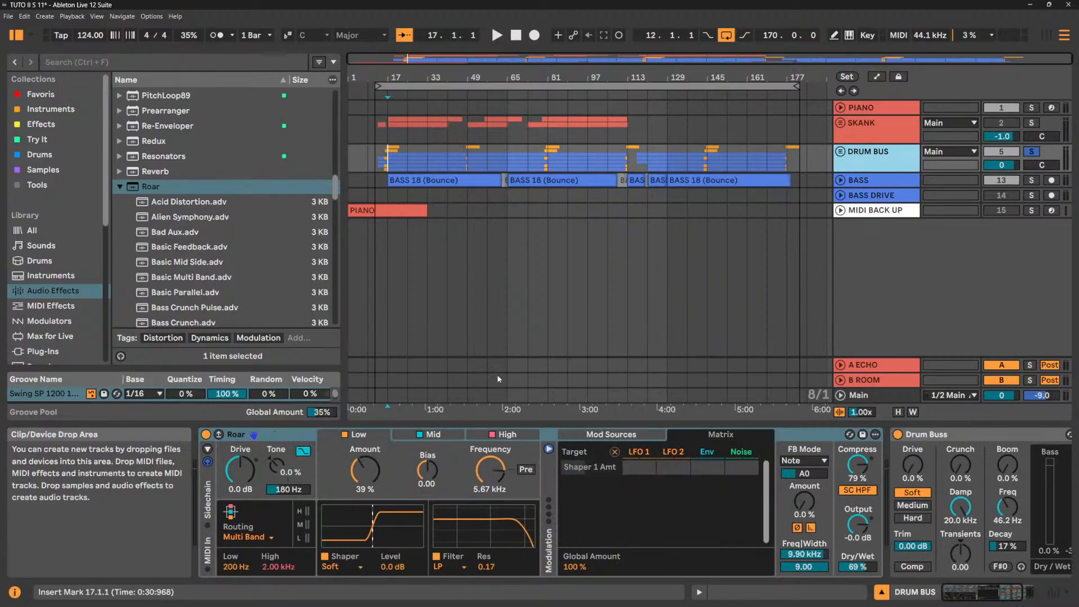
{"action": "key", "text": "space"}
Set the Low band's shaper amount to 25% and Roar's Dry/Wet to 100%.
{"action": "mouse_move", "coordinate": [365, 470]}
{"action": "left_mouse_down"}
{"action": "mouse_move", "coordinate": [365, 427]}
{"action": "mouse_move", "coordinate": [365, 486]}
{"action": "left_mouse_up"}
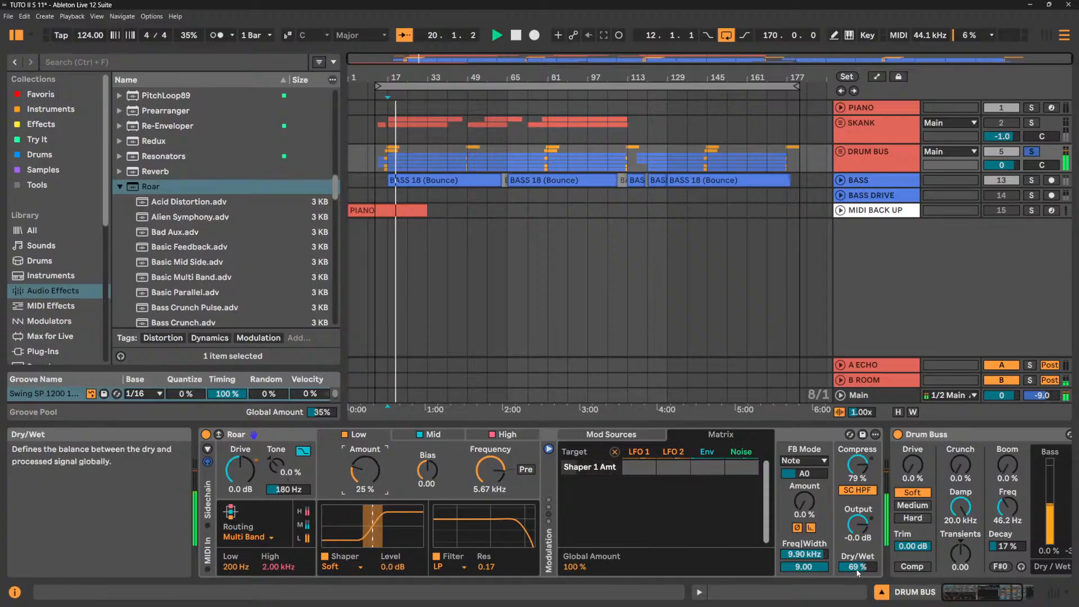
{"action": "left_click_drag", "start_coordinate": [858, 556], "coordinate": [858, 523]}
{"action": "left_click", "coordinate": [858, 525]}
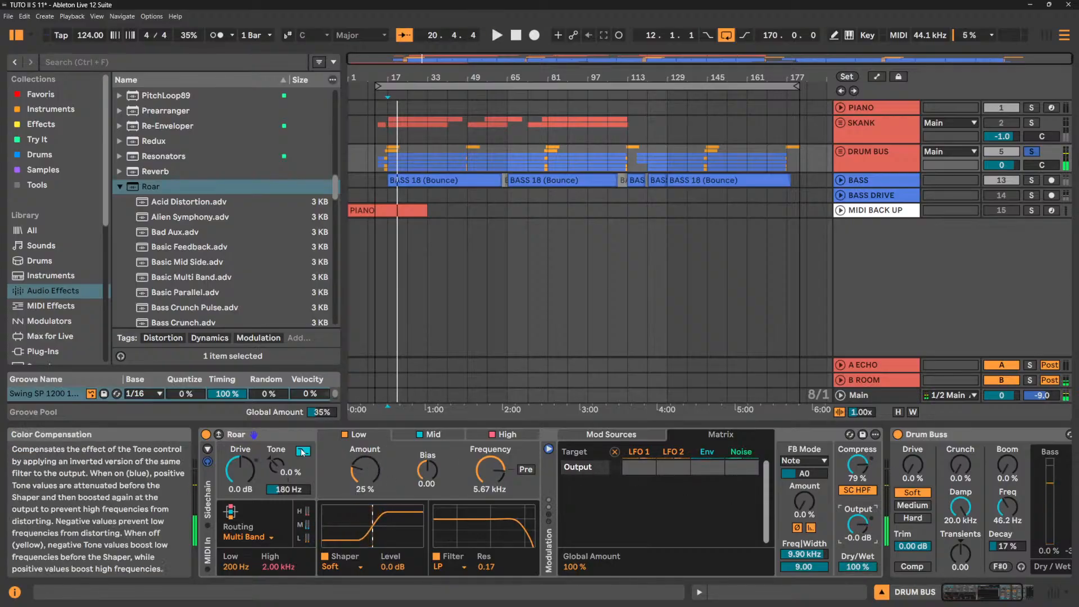
Replace the DRUM BUS track's Roar with a fresh default Roar ahead of Drum Buss and play the drums.
{"action": "left_click", "coordinate": [275, 434]}
{"action": "key", "text": "Delete"}
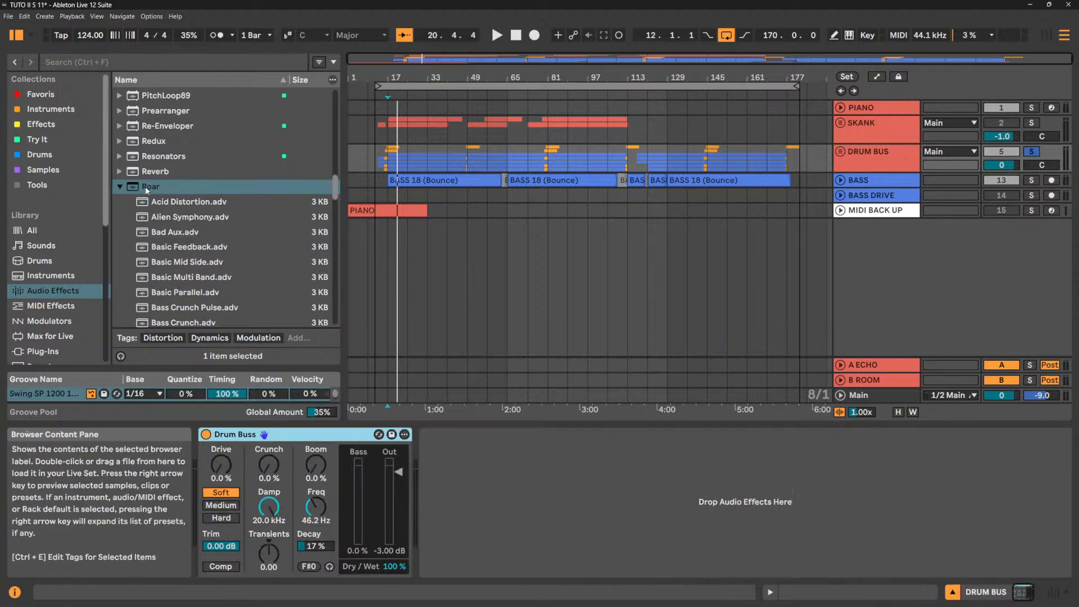
{"action": "left_click_drag", "start_coordinate": [148, 191], "coordinate": [251, 494]}
{"action": "key", "text": "space"}
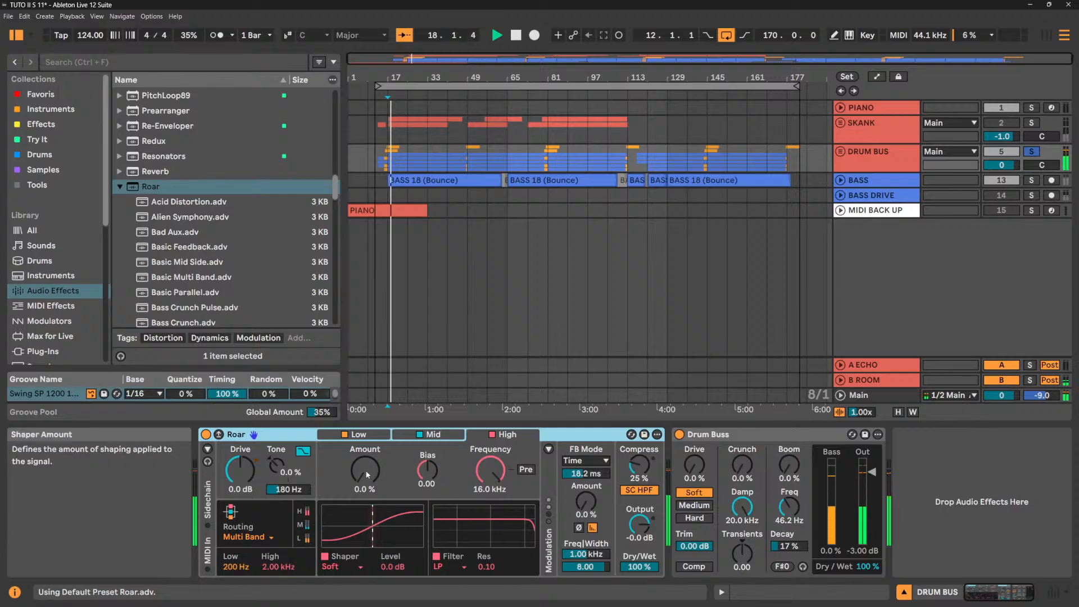
Set Roar's High band shaper to Bit Crusher with an amount of 29%.
{"action": "left_click_drag", "start_coordinate": [364, 470], "coordinate": [365, 454]}
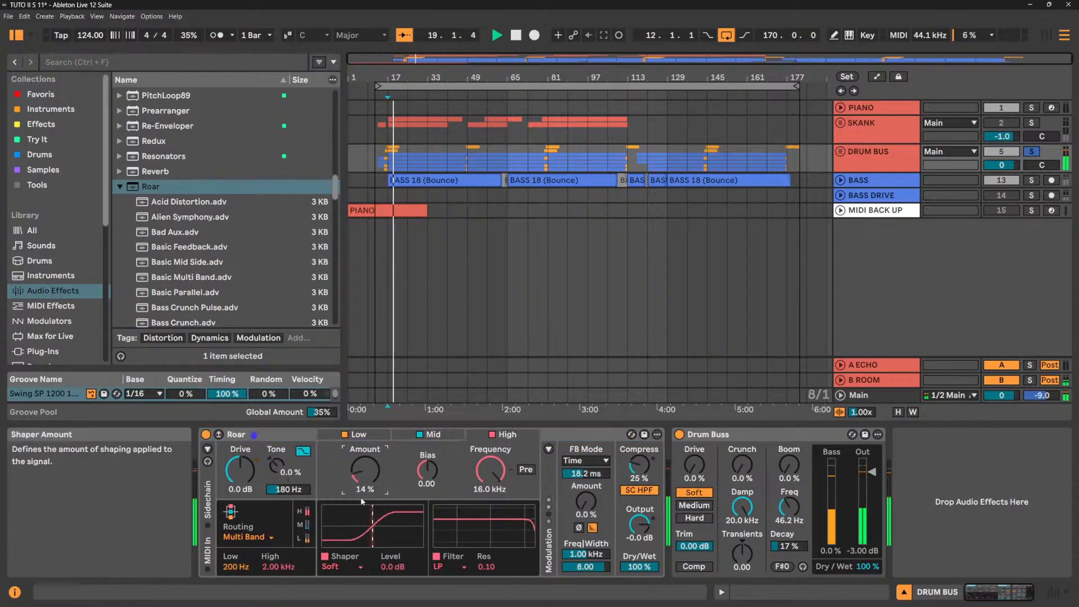
{"action": "left_click", "coordinate": [333, 566]}
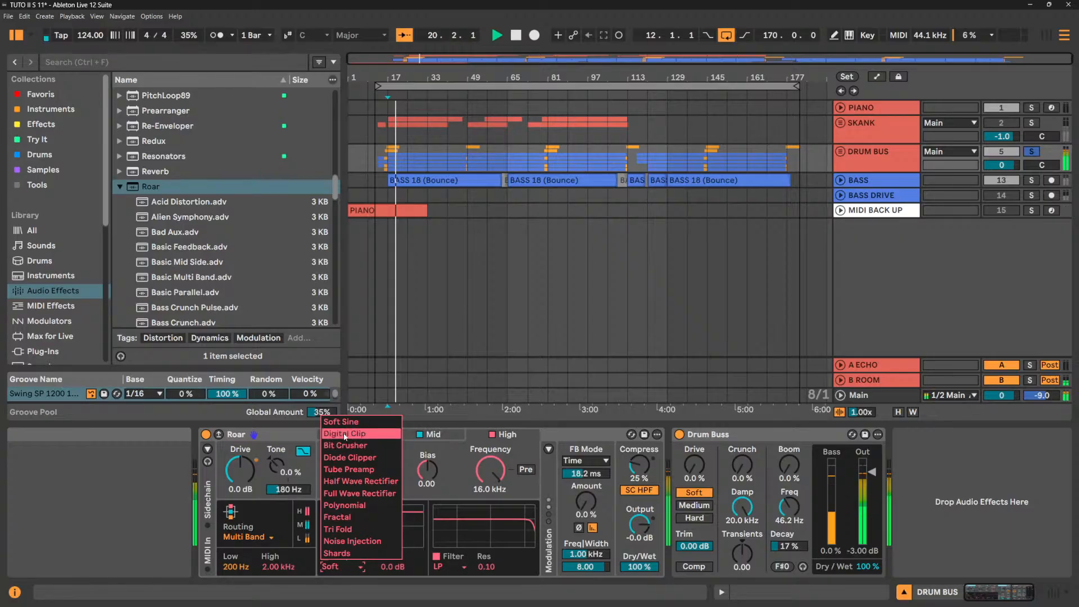
{"action": "left_click", "coordinate": [351, 447]}
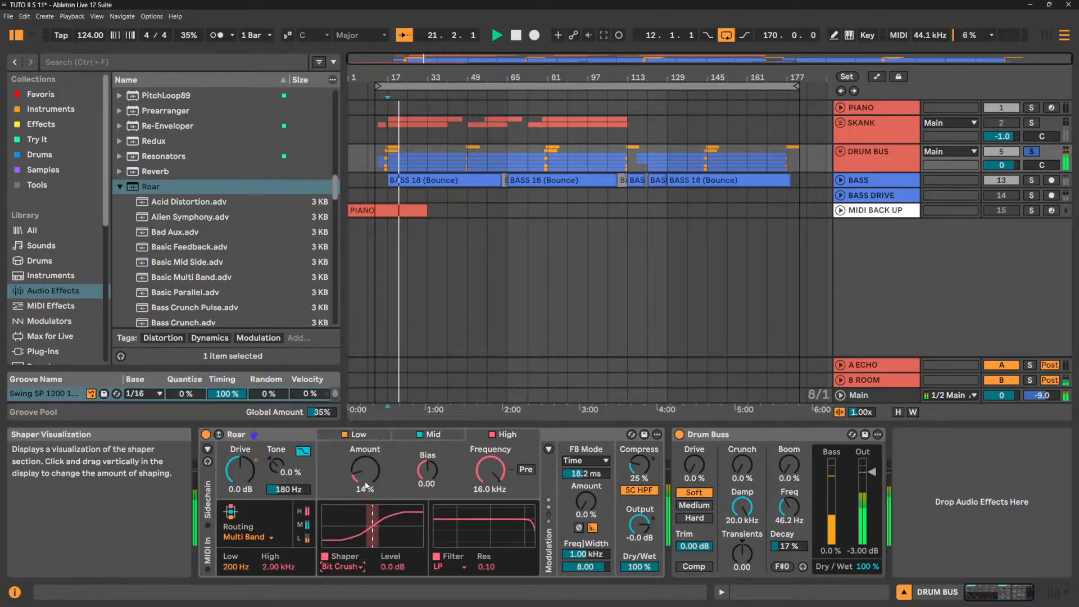
{"action": "mouse_move", "coordinate": [365, 470]}
{"action": "left_mouse_down"}
{"action": "mouse_move", "coordinate": [364, 436]}
{"action": "mouse_move", "coordinate": [365, 454]}
{"action": "left_mouse_up"}
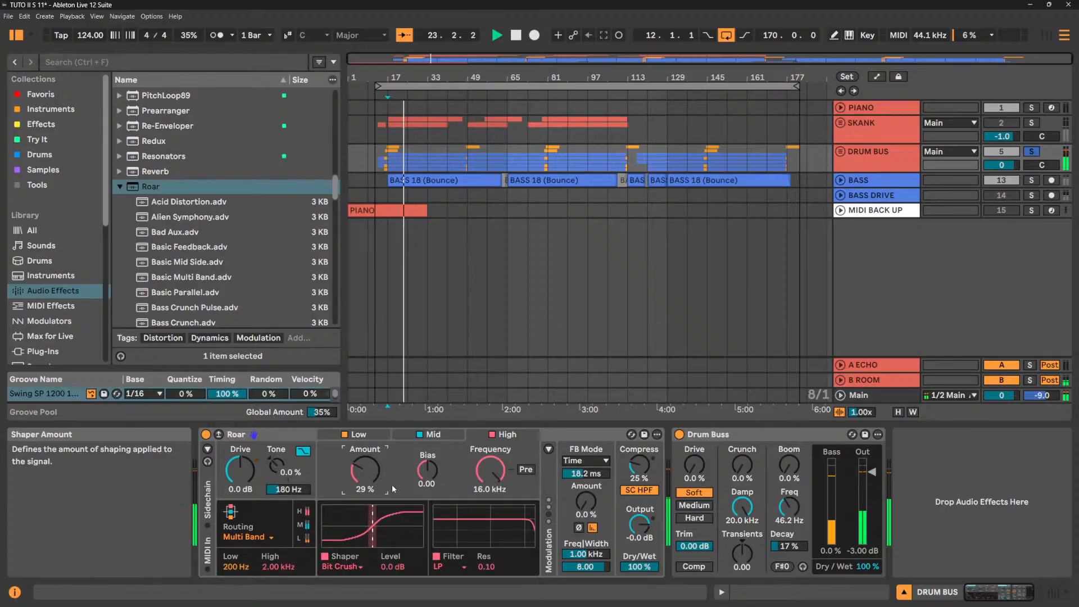
Set Roar's high crossover to 4.11 kHz, and give the High band a 17% shaper amount and 7.46 kHz filter frequency.
{"action": "mouse_move", "coordinate": [280, 570]}
{"action": "left_mouse_down"}
{"action": "mouse_move", "coordinate": [280, 553]}
{"action": "mouse_move", "coordinate": [279, 568]}
{"action": "left_mouse_up"}
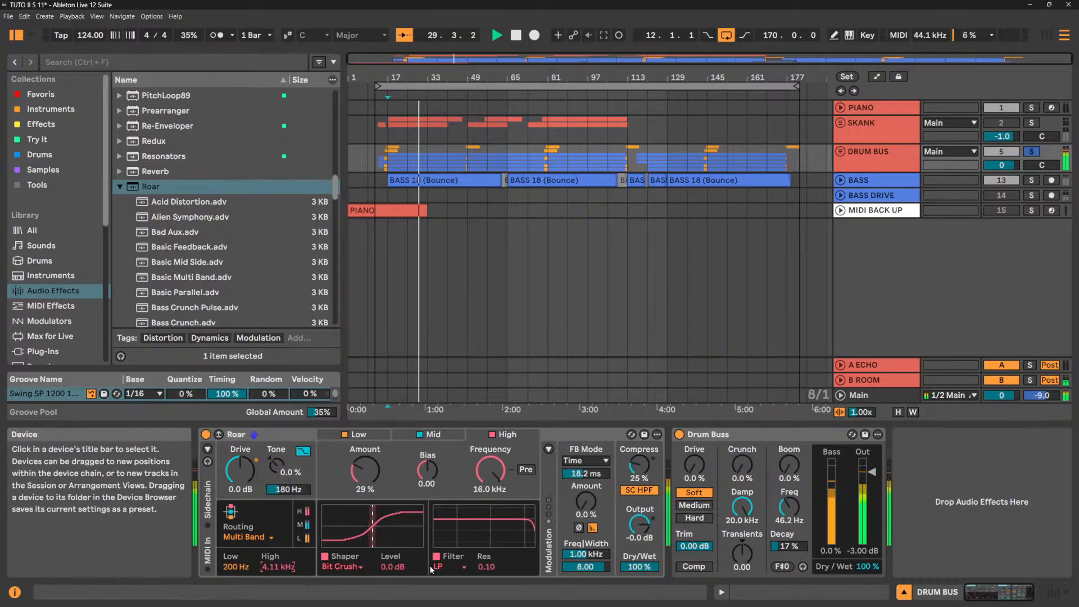
{"action": "left_click_drag", "start_coordinate": [370, 479], "coordinate": [370, 484]}
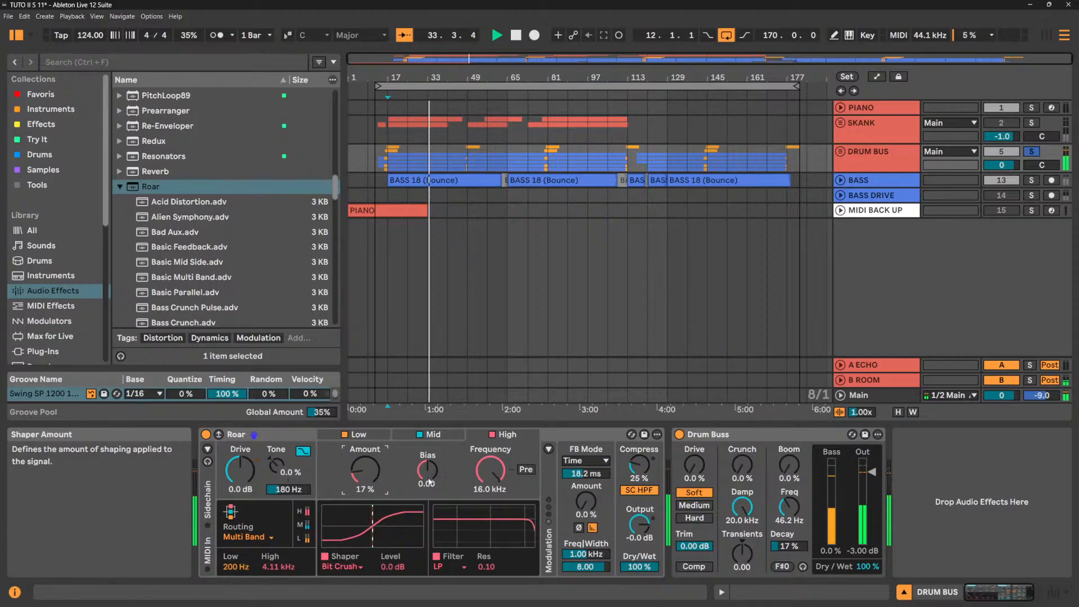
{"action": "left_click_drag", "start_coordinate": [494, 475], "coordinate": [494, 508]}
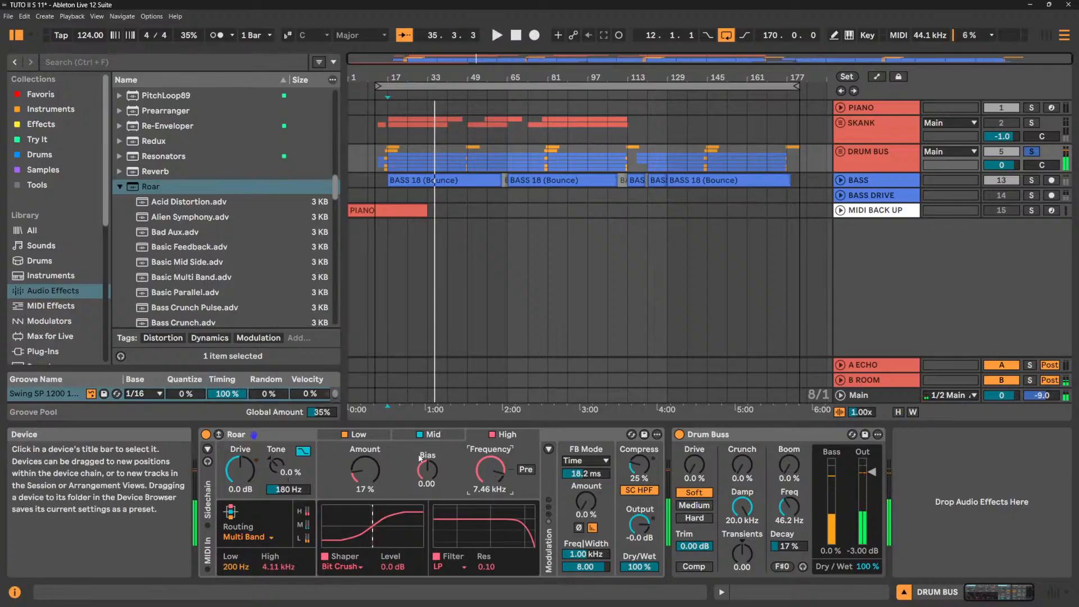
Set Roar's Mid band shaper to Diode Clipper with an amount of 12%.
{"action": "left_click", "coordinate": [435, 435]}
{"action": "left_click", "coordinate": [346, 566]}
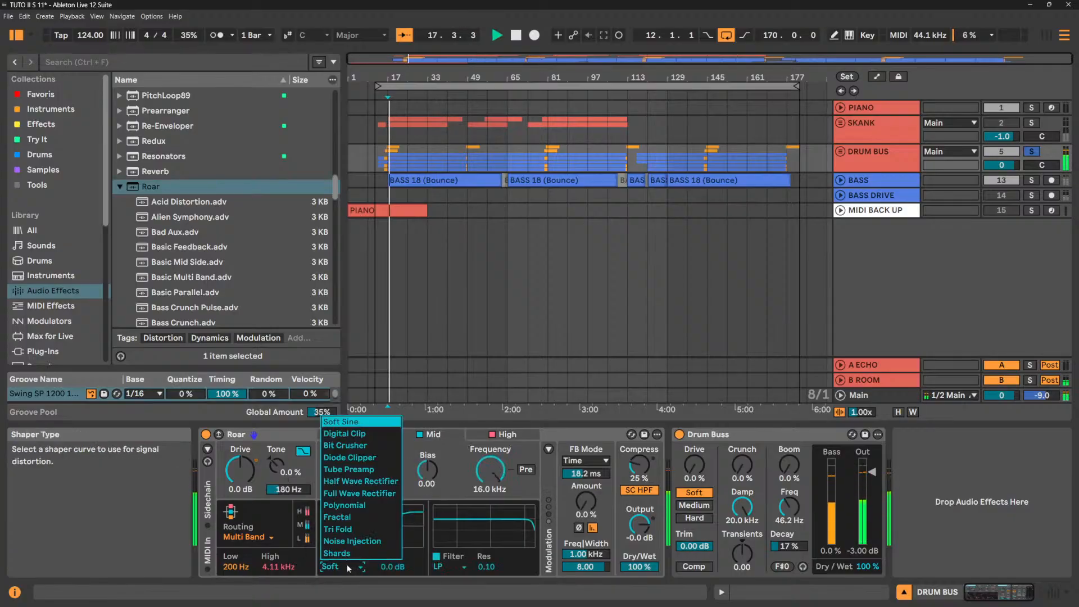
{"action": "left_click", "coordinate": [362, 457]}
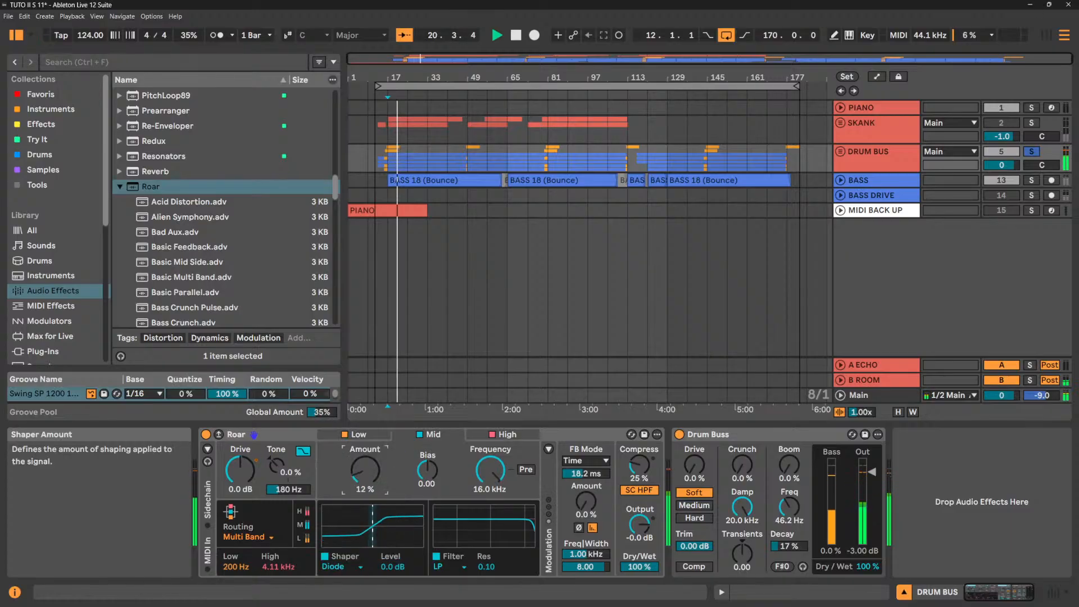
{"action": "left_click_drag", "start_coordinate": [364, 469], "coordinate": [364, 464]}
{"action": "left_click_drag", "start_coordinate": [354, 510], "coordinate": [353, 517]}
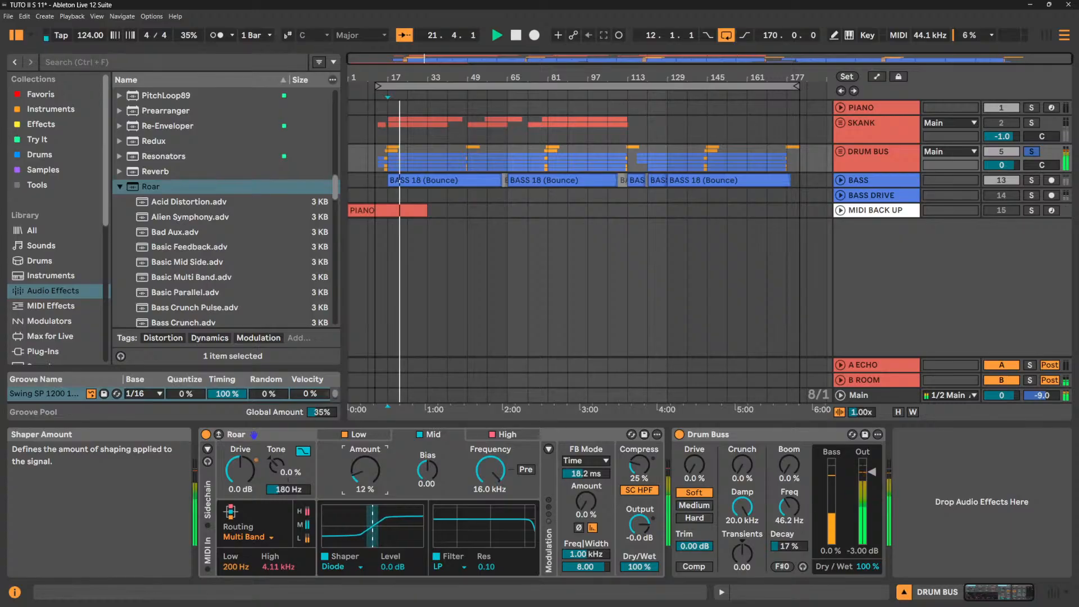
Try the Polynomial shaper on the Mid band, and settle on Noise Injection with an amount of 21%.
{"action": "left_click", "coordinate": [340, 567]}
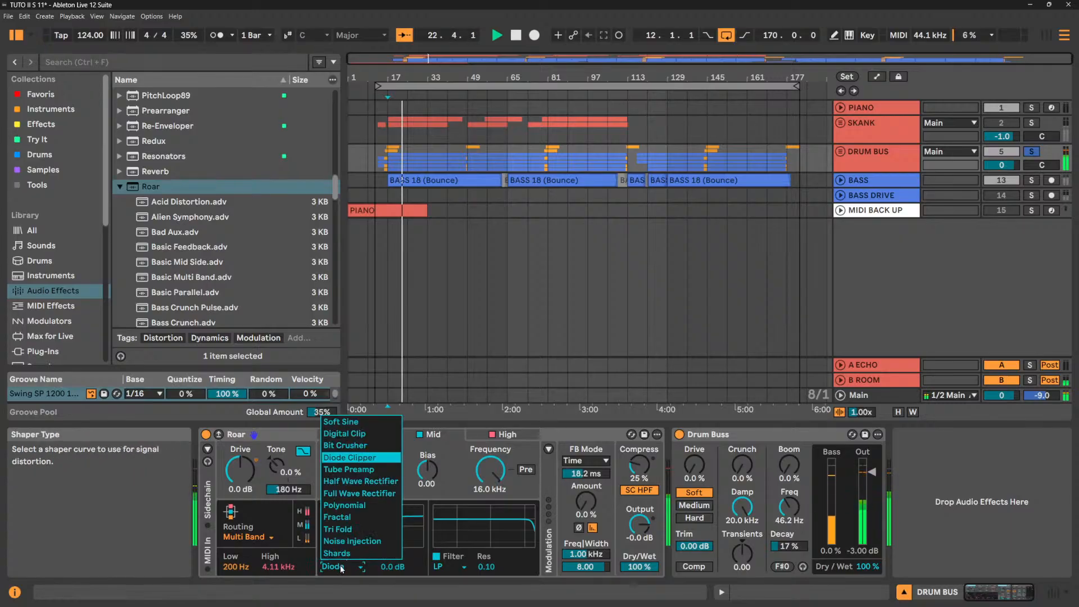
{"action": "left_click", "coordinate": [344, 505]}
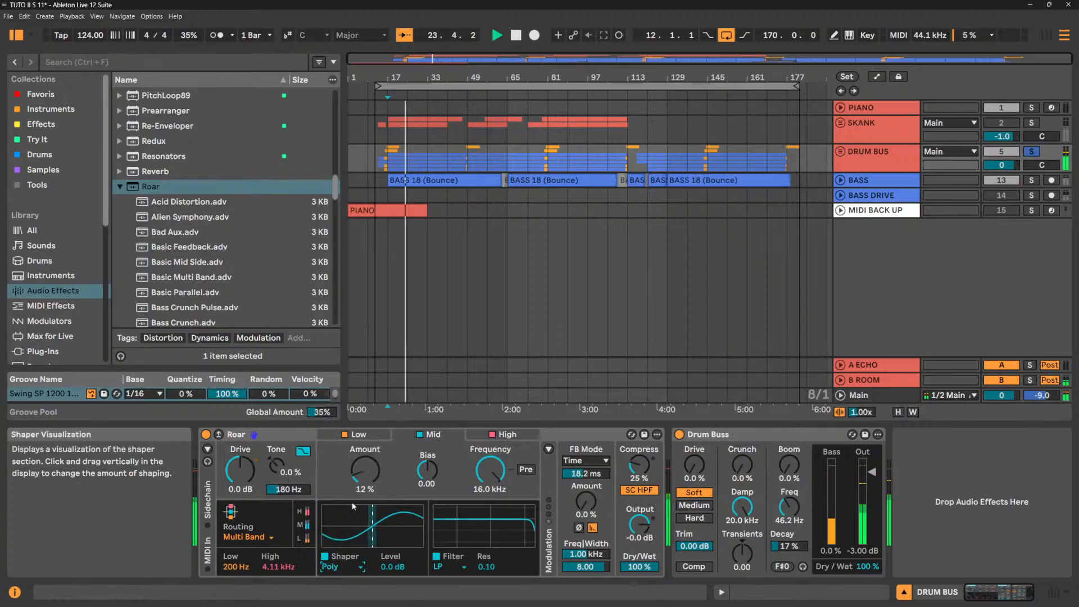
{"action": "left_click", "coordinate": [340, 567]}
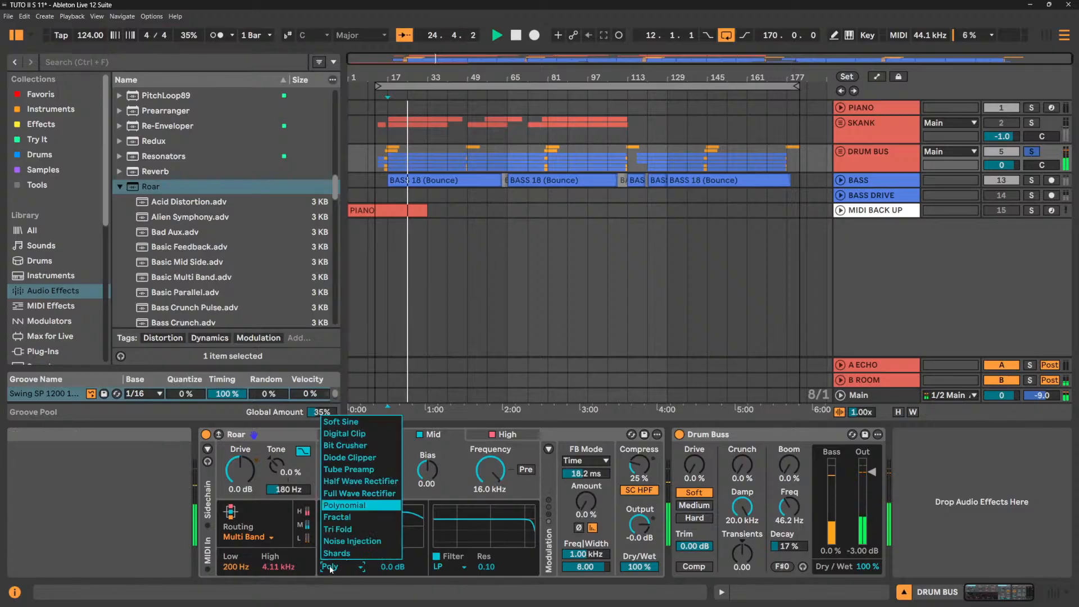
{"action": "left_click", "coordinate": [348, 540]}
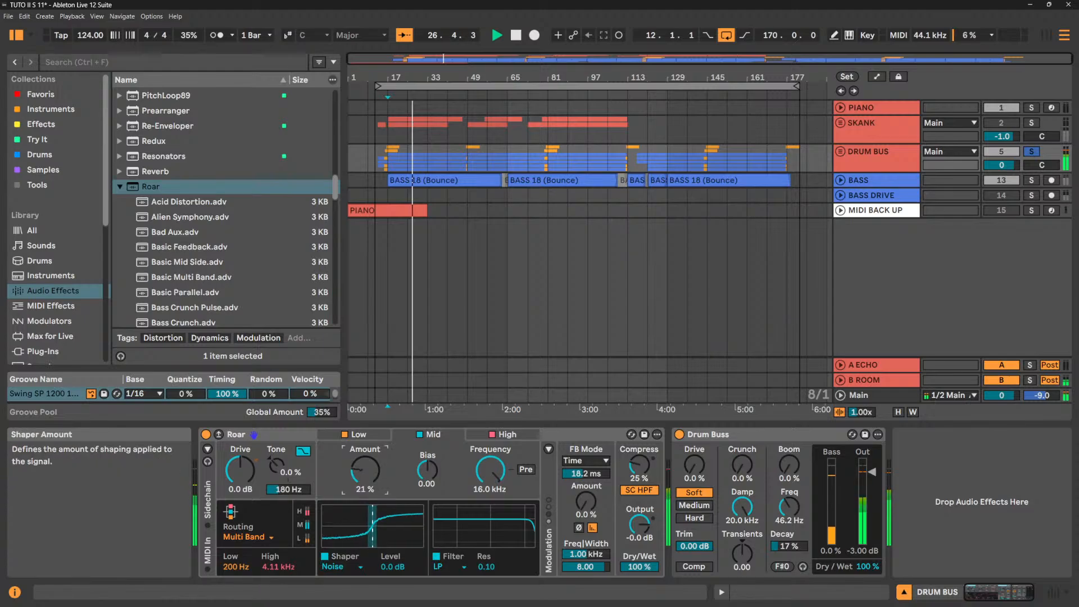
{"action": "left_click_drag", "start_coordinate": [365, 471], "coordinate": [430, 491]}
Set the Low band's shaper amount to 20% and its low-pass filter frequency to 109 Hz.
{"action": "left_click", "coordinate": [355, 434]}
{"action": "left_click_drag", "start_coordinate": [490, 469], "coordinate": [491, 506]}
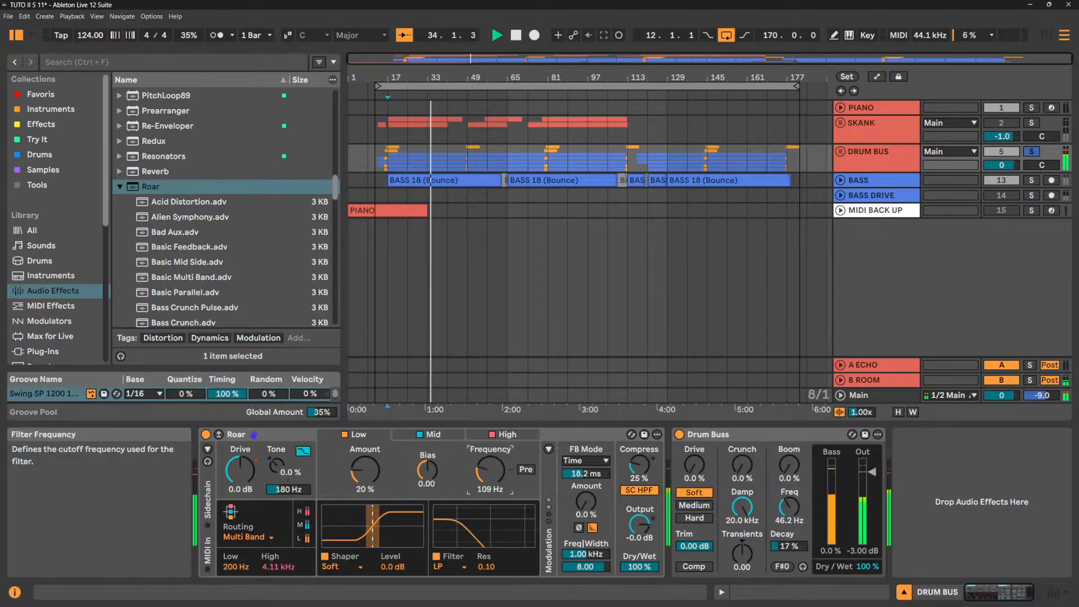
Compare the drums with Roar off and on, and set its Dry/Wet to 71%.
{"action": "left_click", "coordinate": [207, 435]}
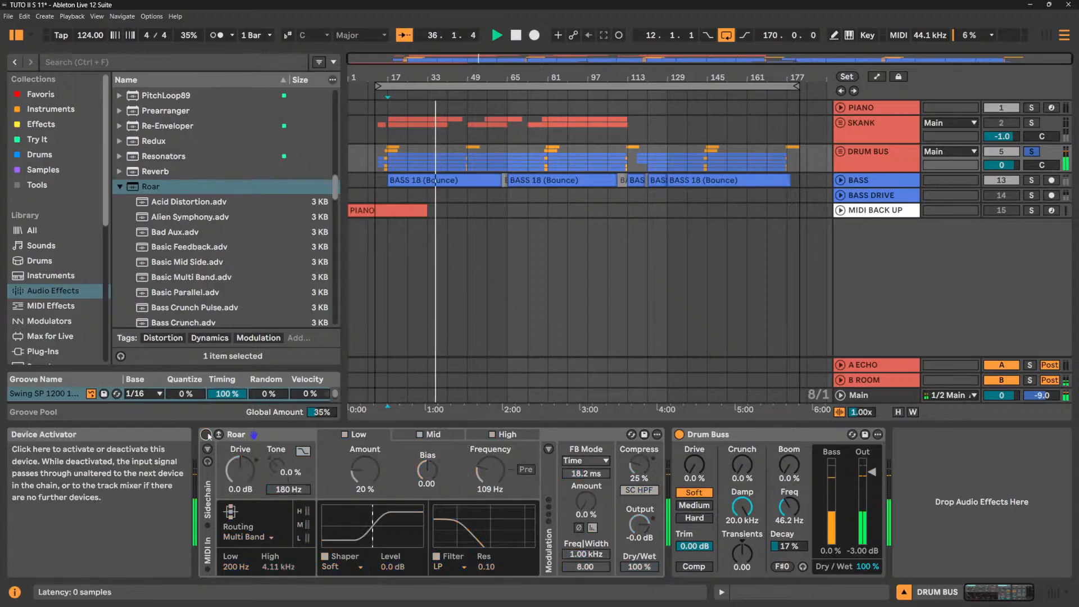
{"action": "left_click", "coordinate": [207, 434]}
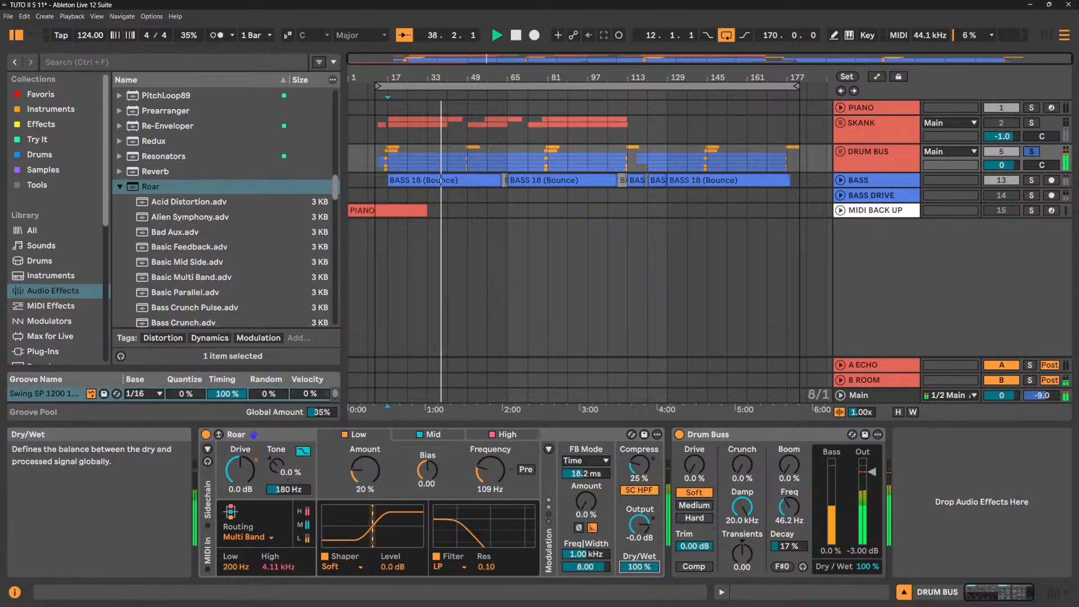
{"action": "left_click_drag", "start_coordinate": [639, 566], "coordinate": [639, 582]}
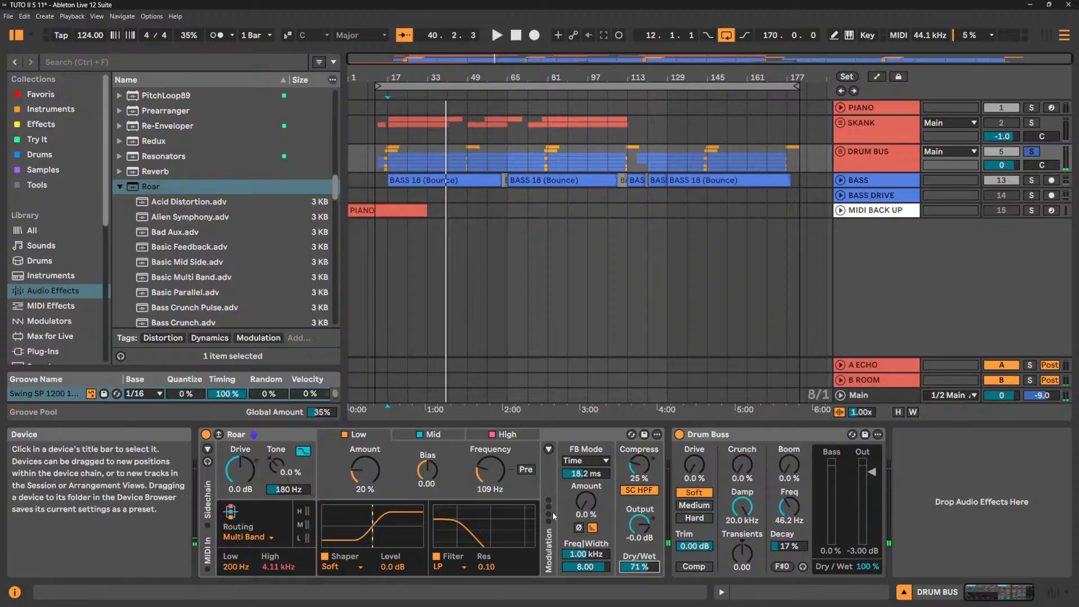
Expand Roar's modulation section, view the envelope follower during playback, and briefly listen to only its input signal.
{"action": "left_click", "coordinate": [549, 449]}
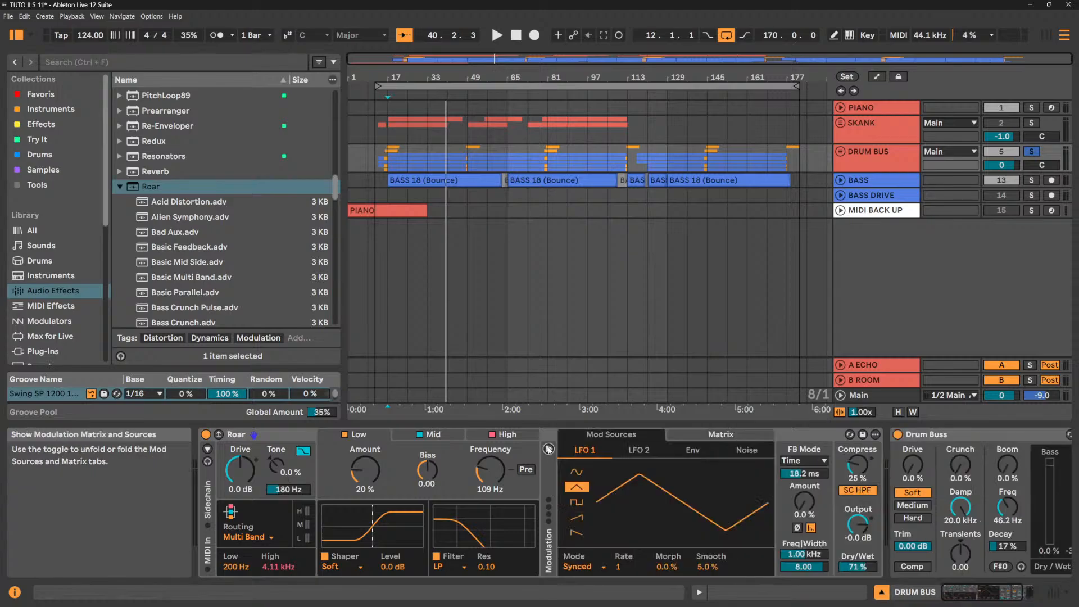
{"action": "key", "text": "space"}
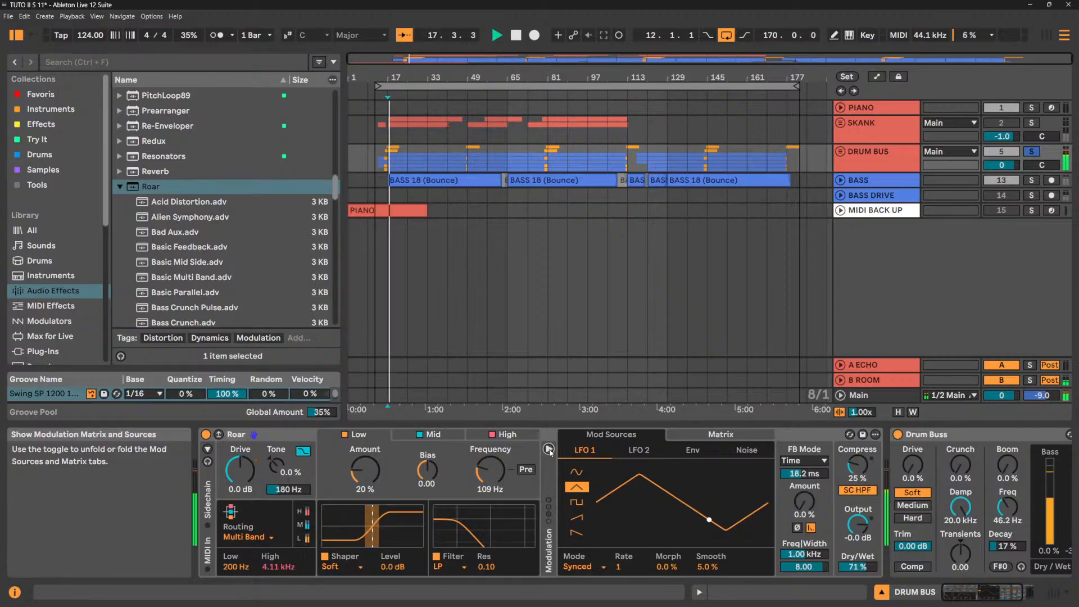
{"action": "left_click", "coordinate": [690, 450]}
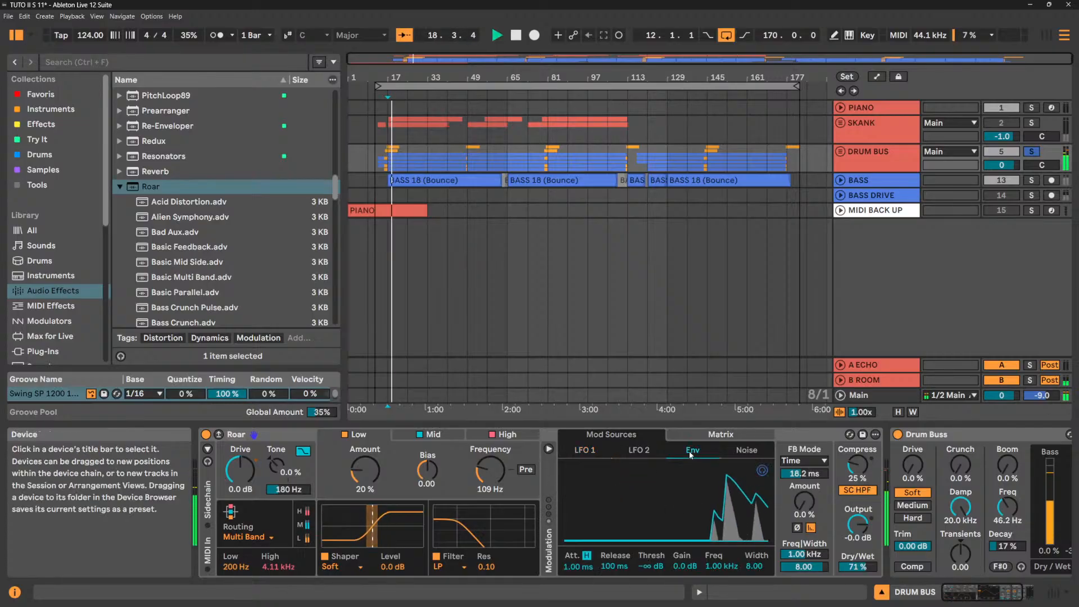
{"action": "left_click", "coordinate": [763, 471]}
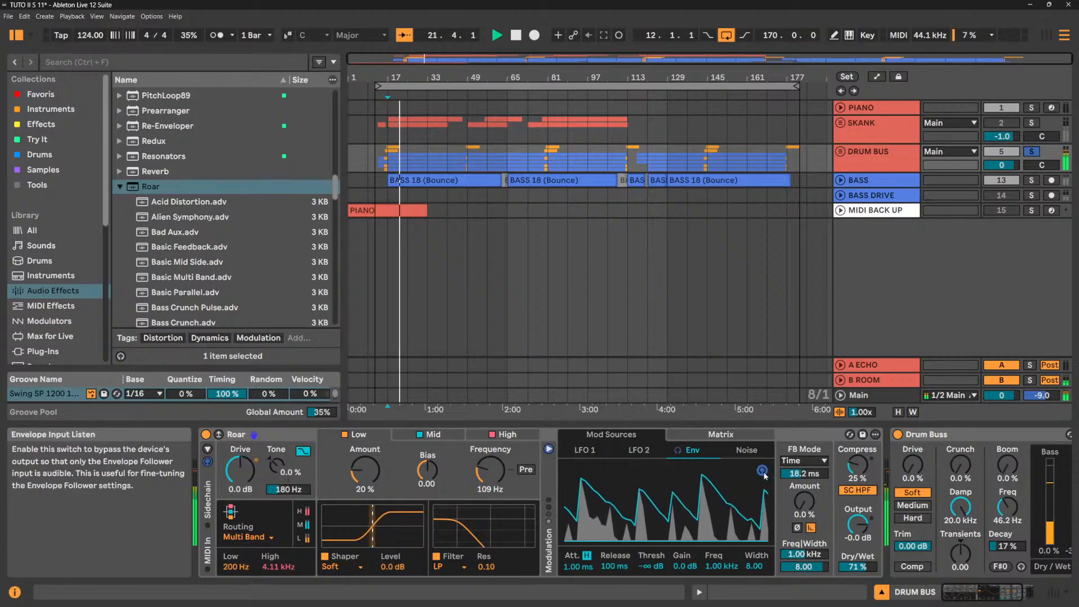
{"action": "left_click", "coordinate": [764, 472]}
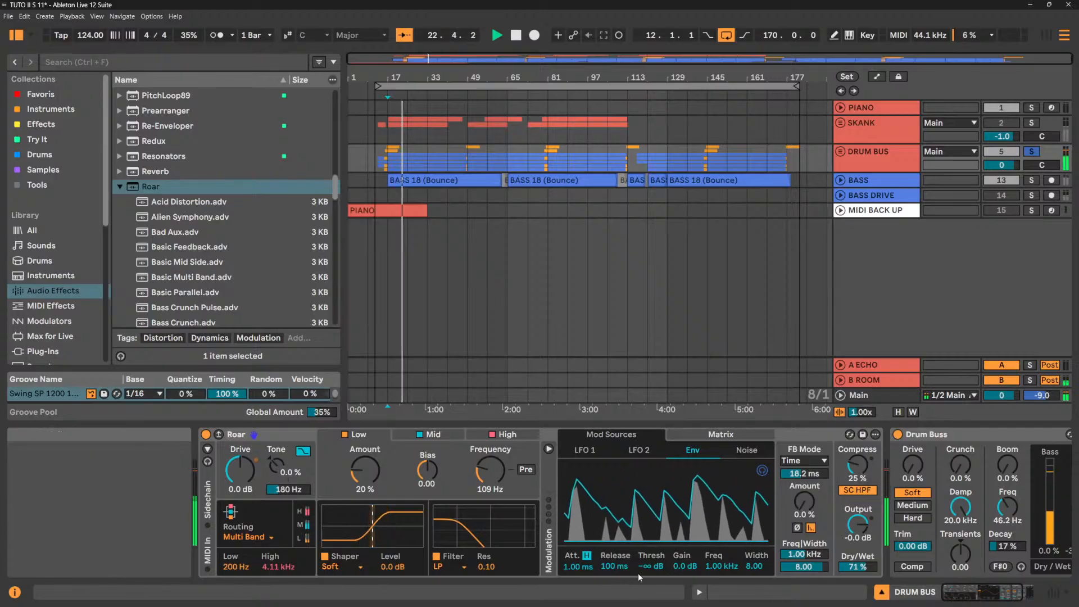
Show Roar's sidechain controls, and briefly enable the external sidechain to examine its available audio sources.
{"action": "left_click", "coordinate": [207, 450]}
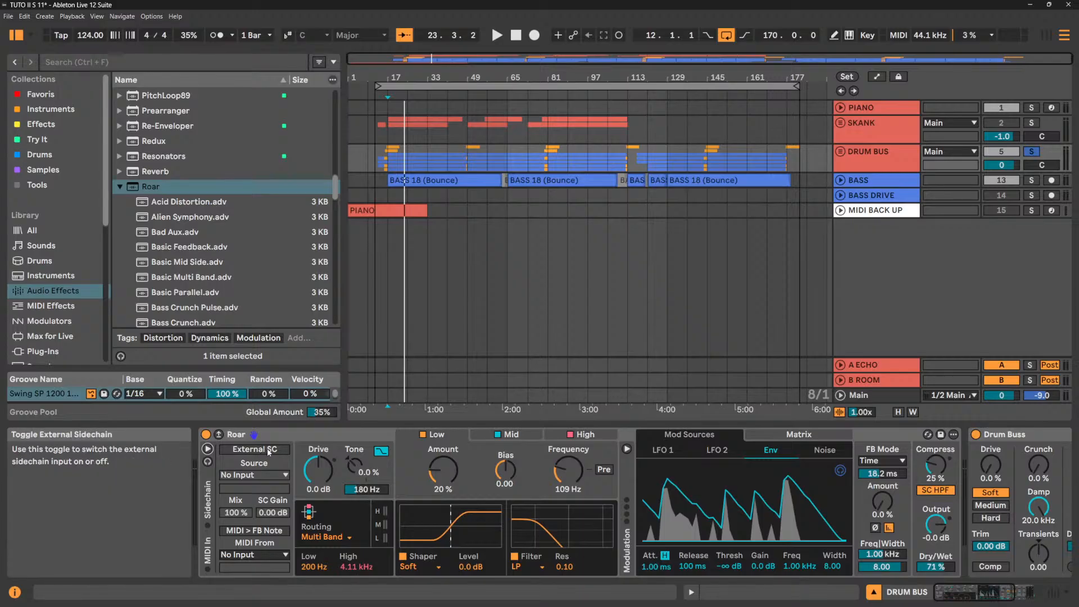
{"action": "left_click", "coordinate": [272, 452]}
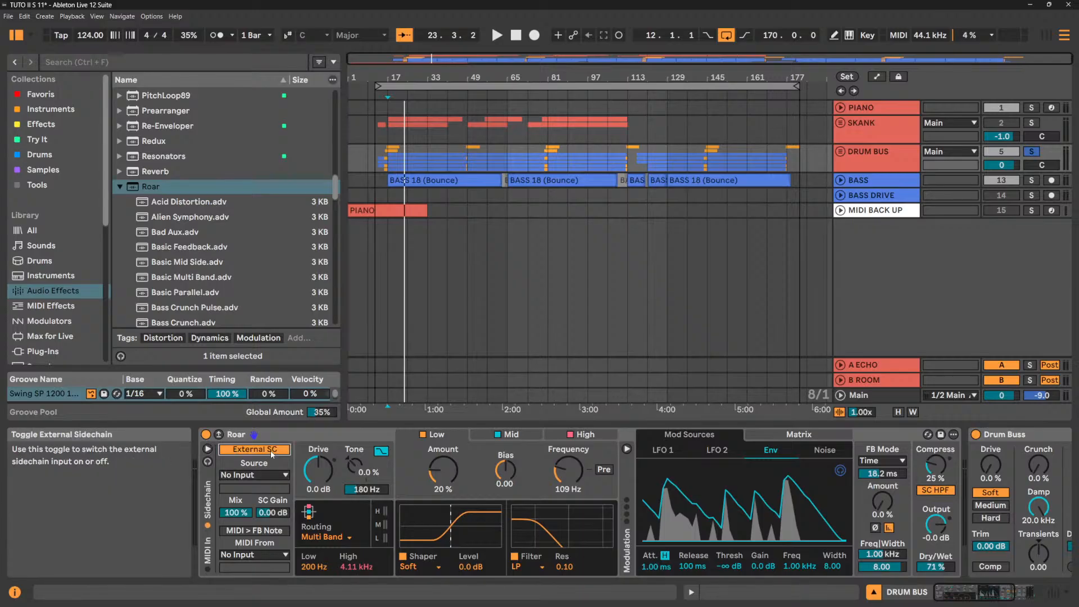
{"action": "left_click", "coordinate": [264, 476]}
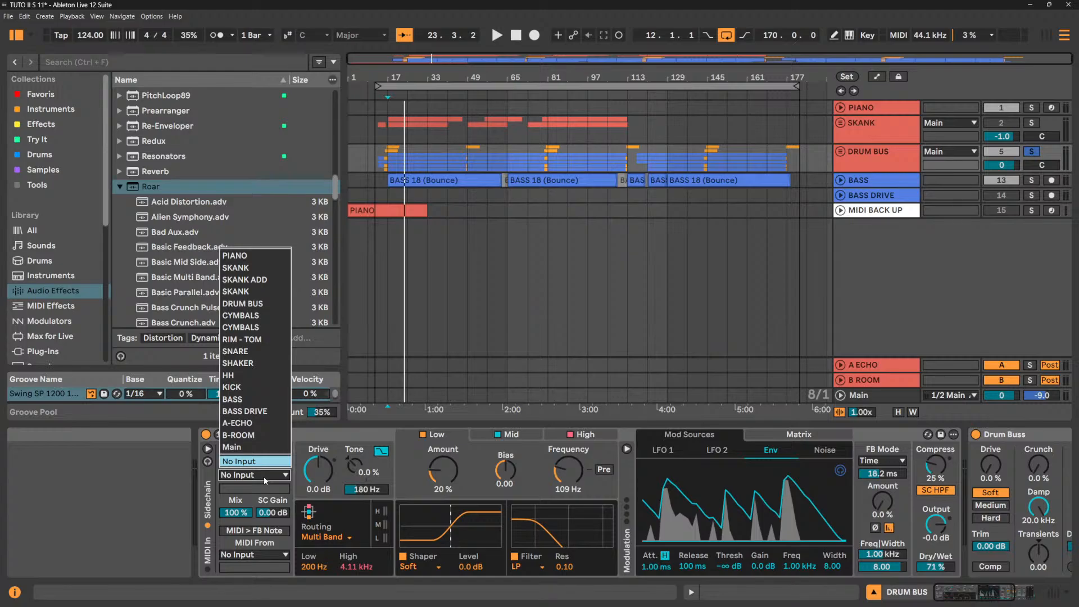
{"action": "left_click", "coordinate": [265, 477]}
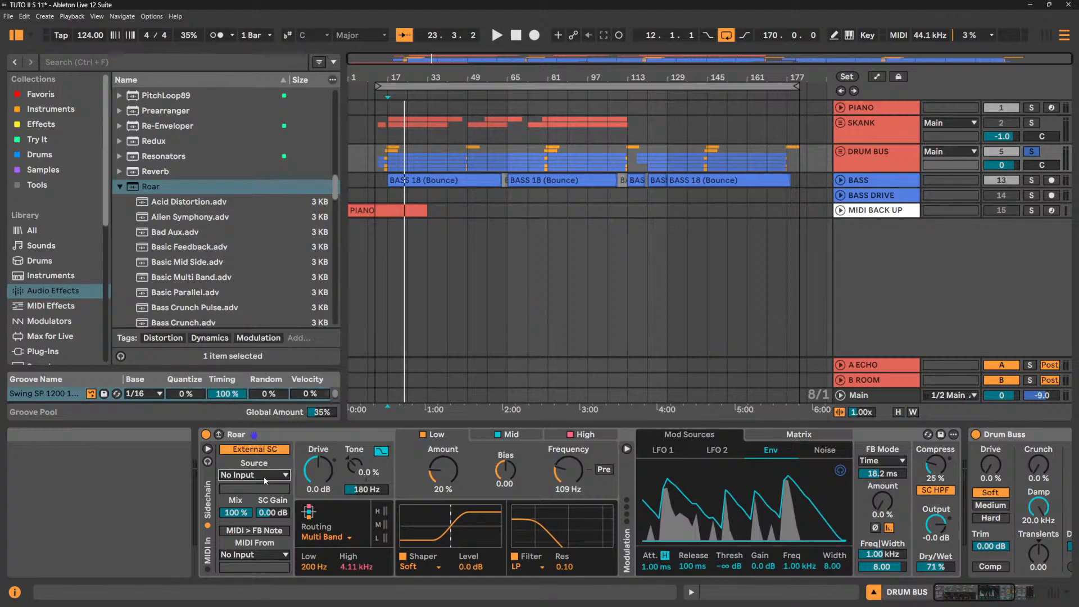
{"action": "left_click", "coordinate": [266, 450]}
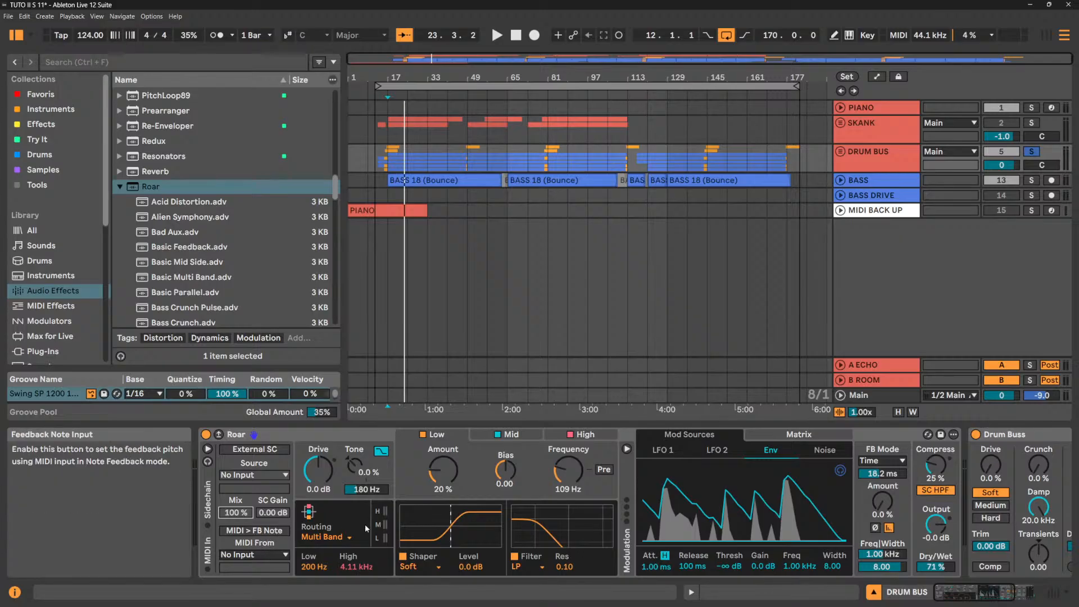
Collapse Roar's modulation section and set the feedback mode to Note.
{"action": "left_click", "coordinate": [627, 450]}
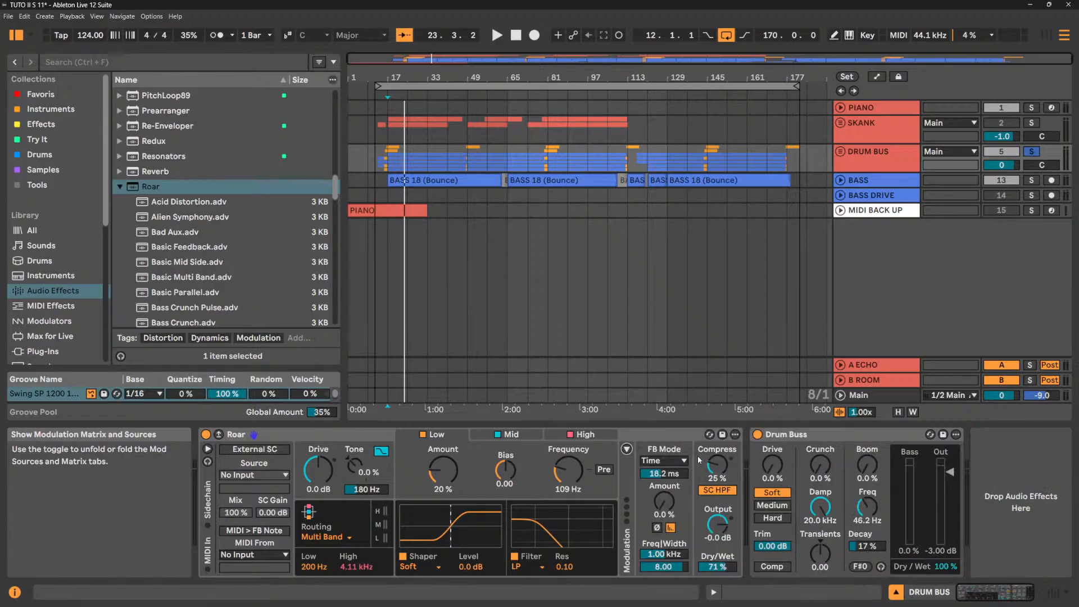
{"action": "left_click", "coordinate": [669, 460]}
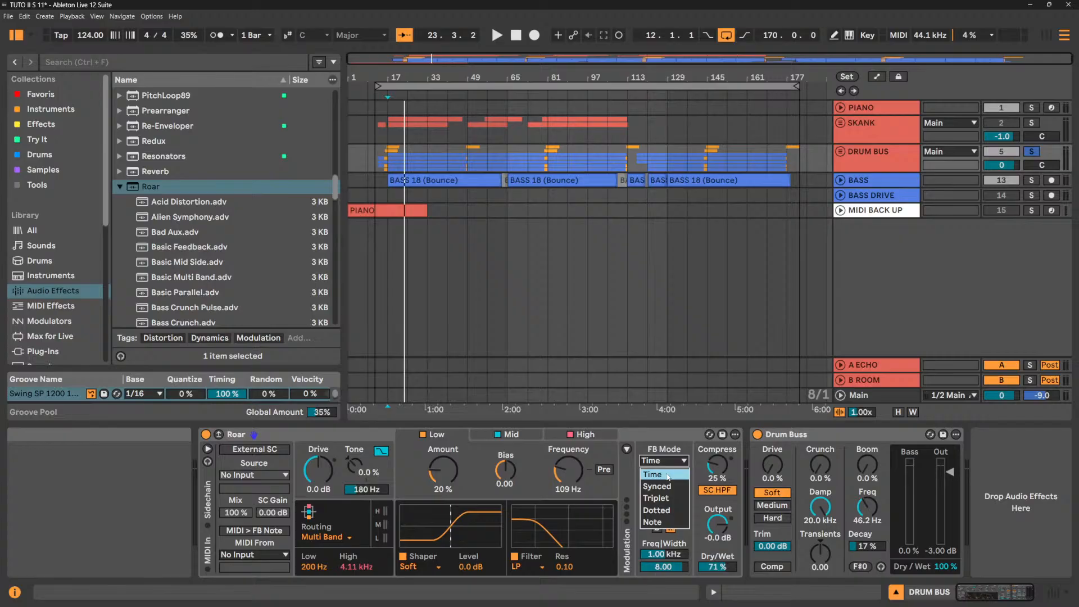
{"action": "left_click", "coordinate": [662, 522]}
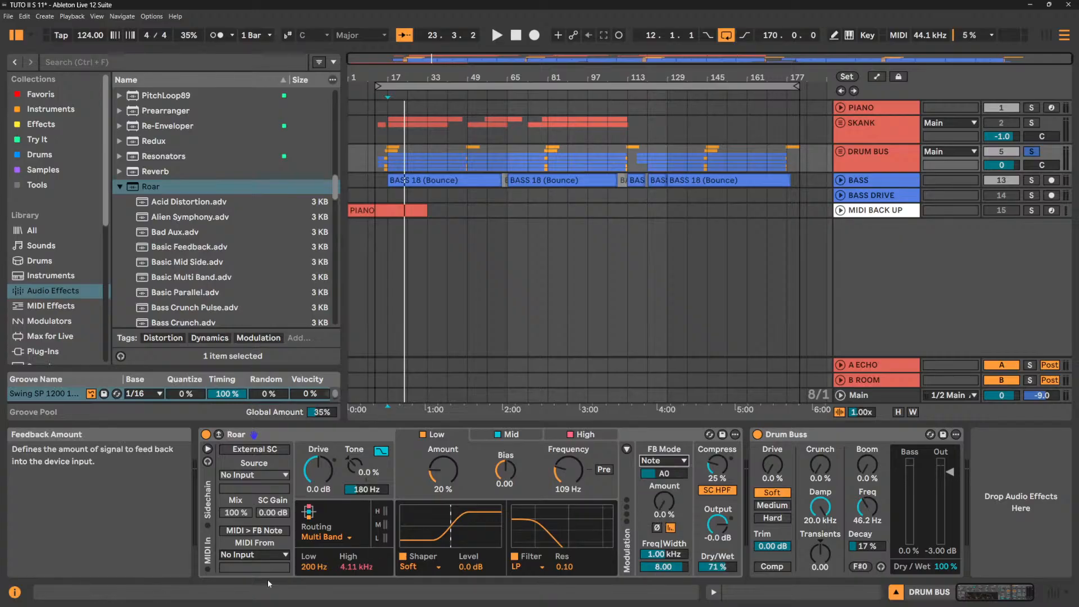
Examine the MIDI source choices and briefly enable MIDI > FB Note, ending with Roar's sidechain section hidden.
{"action": "left_click", "coordinate": [263, 556]}
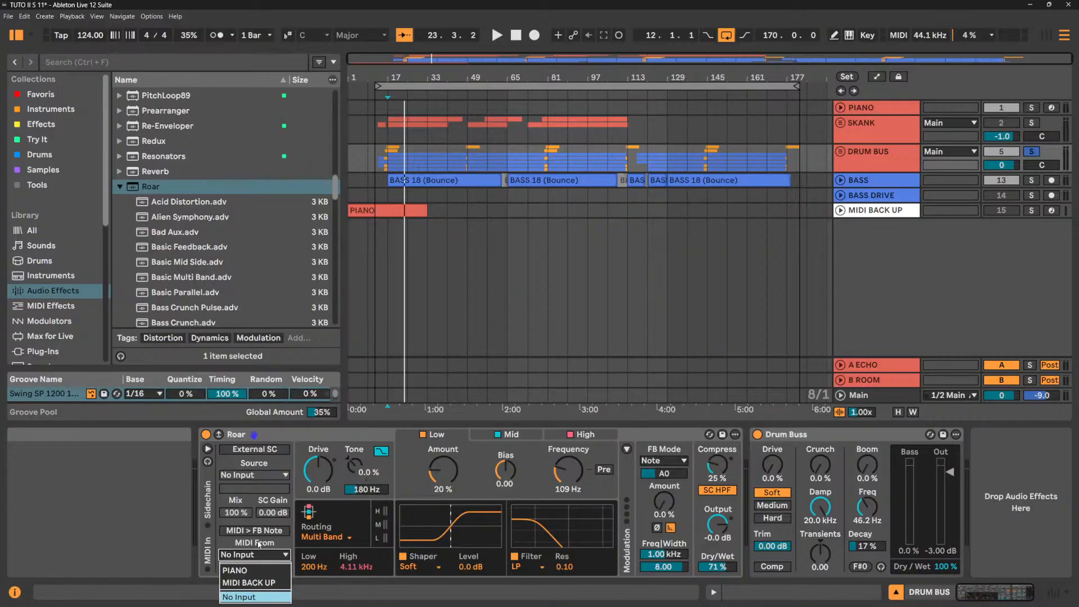
{"action": "left_click", "coordinate": [268, 543]}
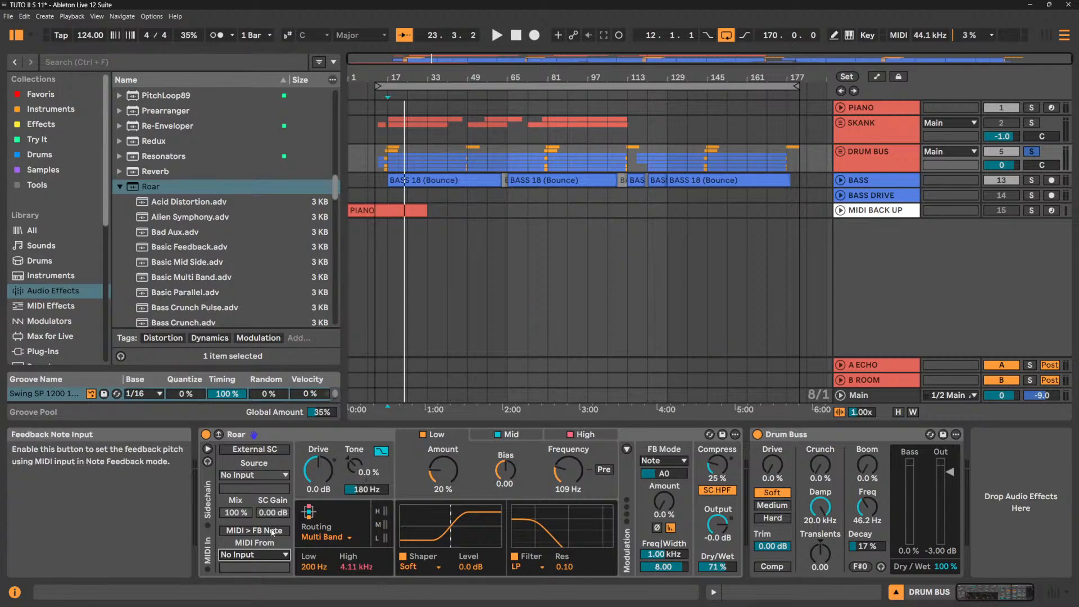
{"action": "left_click", "coordinate": [272, 531]}
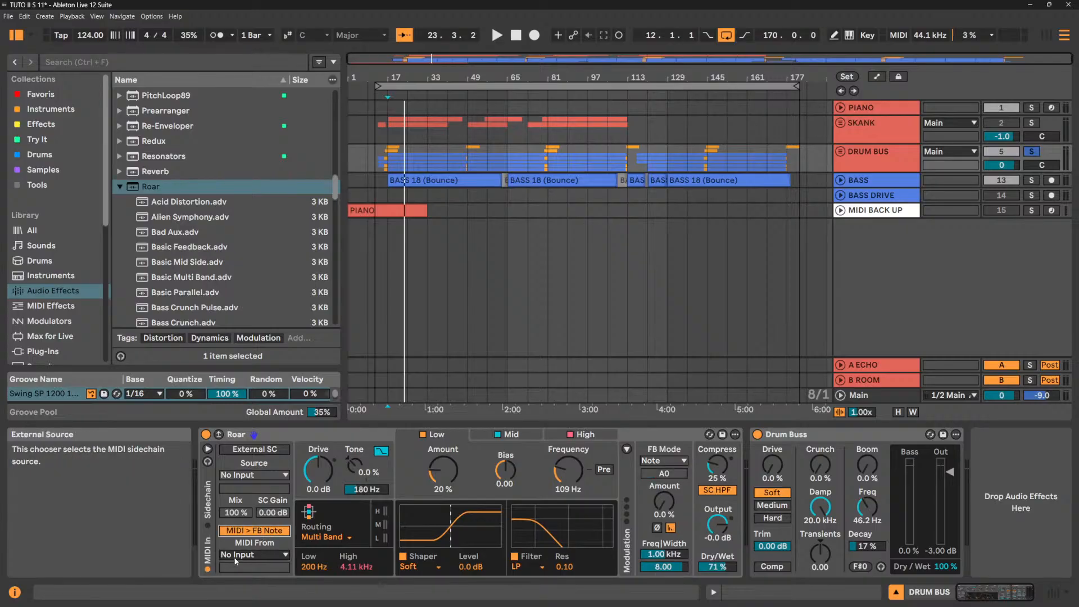
{"action": "left_click", "coordinate": [264, 531]}
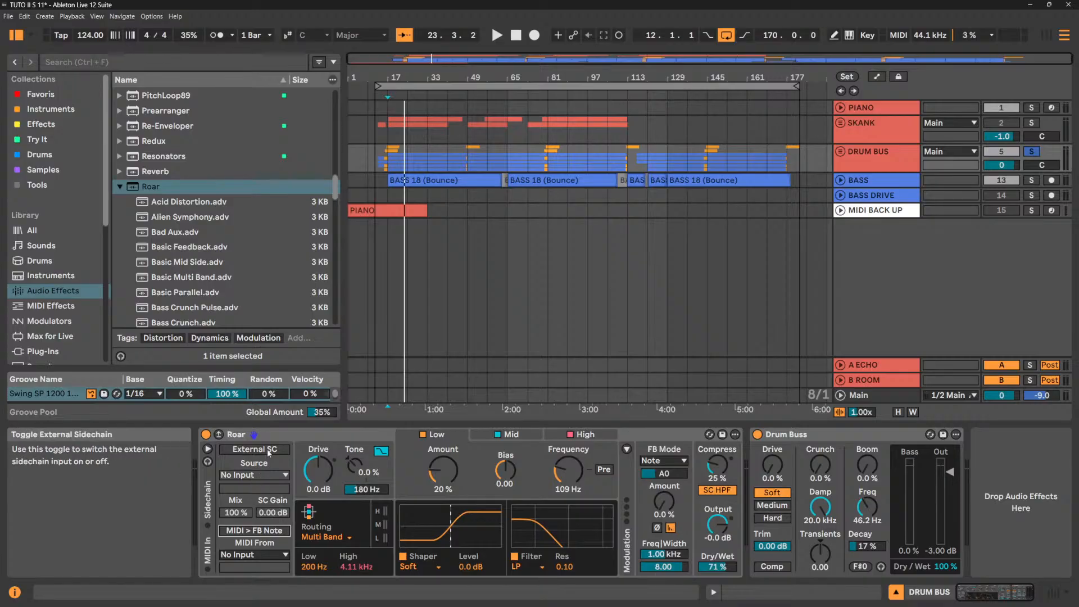
{"action": "left_click", "coordinate": [208, 462]}
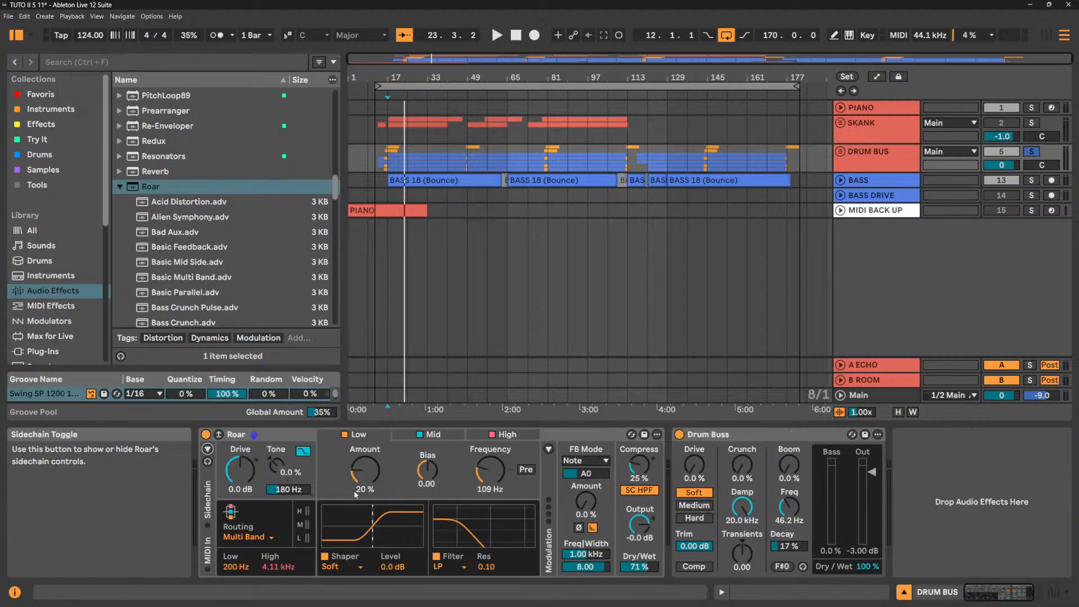
Expand Roar's modulation section and set the envelope follower's release to 18.5 ms while playing the drums.
{"action": "key", "text": "space"}
{"action": "key", "text": "space"}
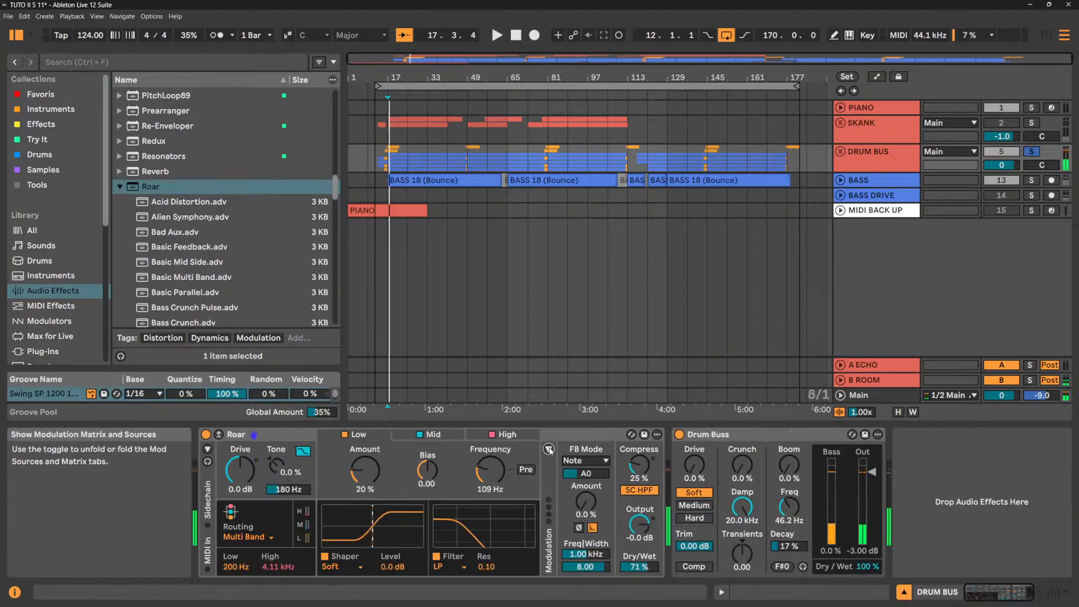
{"action": "left_click", "coordinate": [548, 449]}
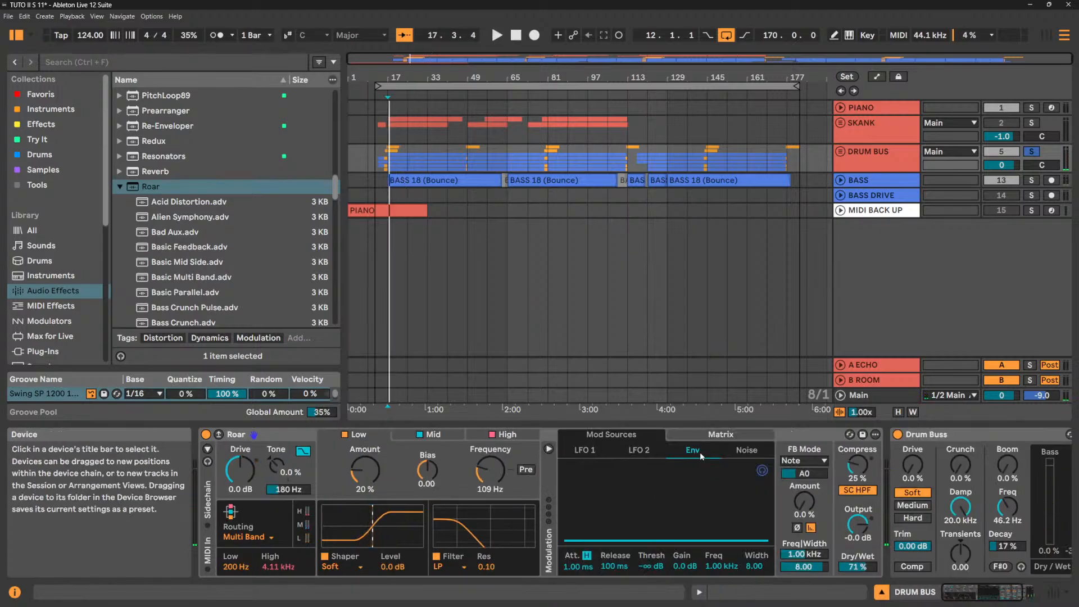
{"action": "key", "text": "space"}
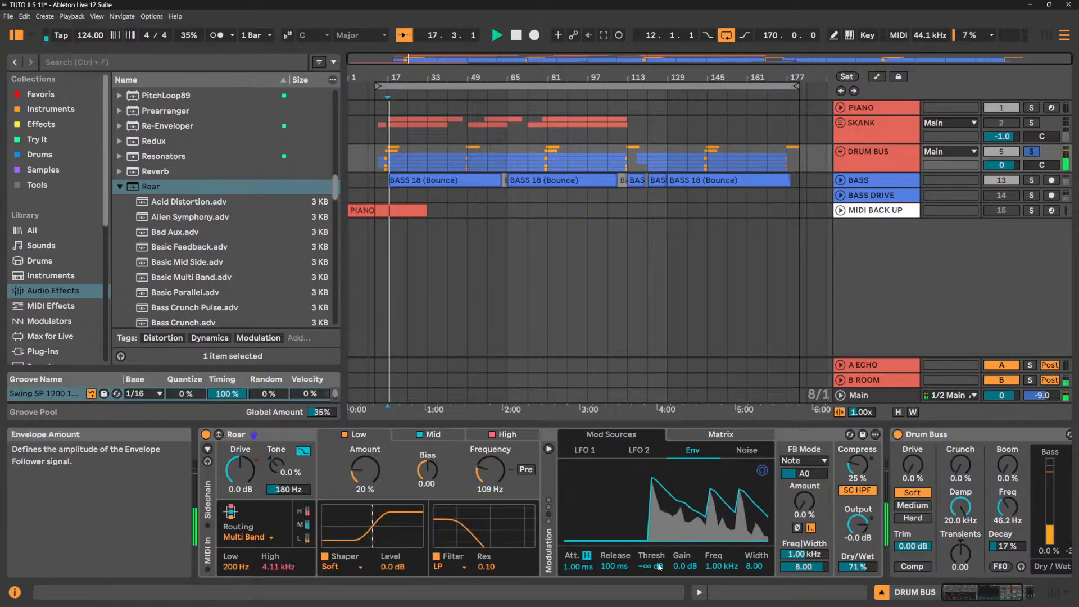
{"action": "left_click_drag", "start_coordinate": [615, 566], "coordinate": [614, 595]}
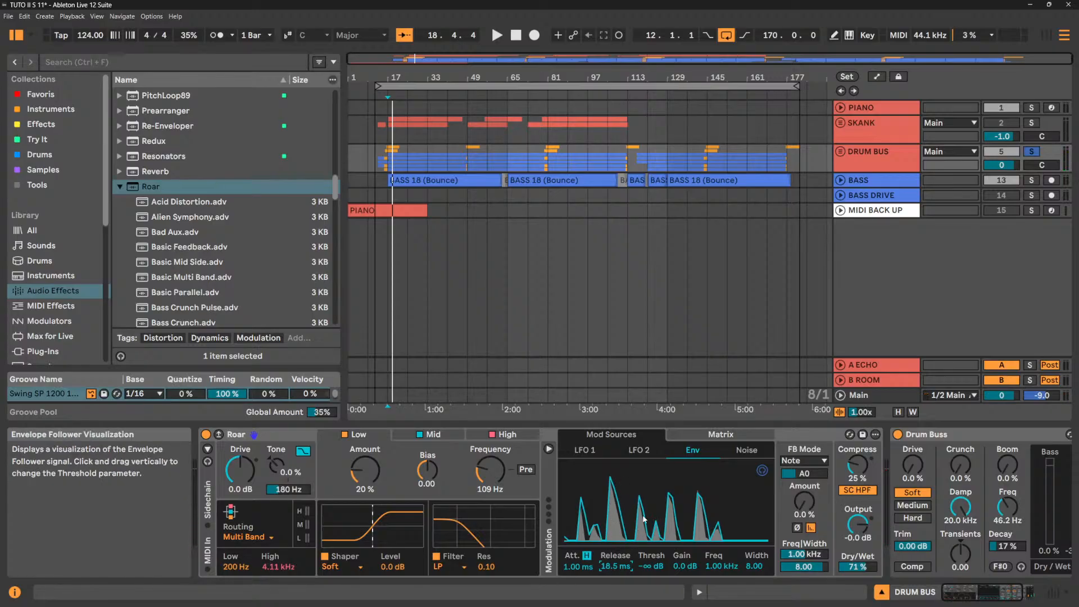
{"action": "key", "text": "space"}
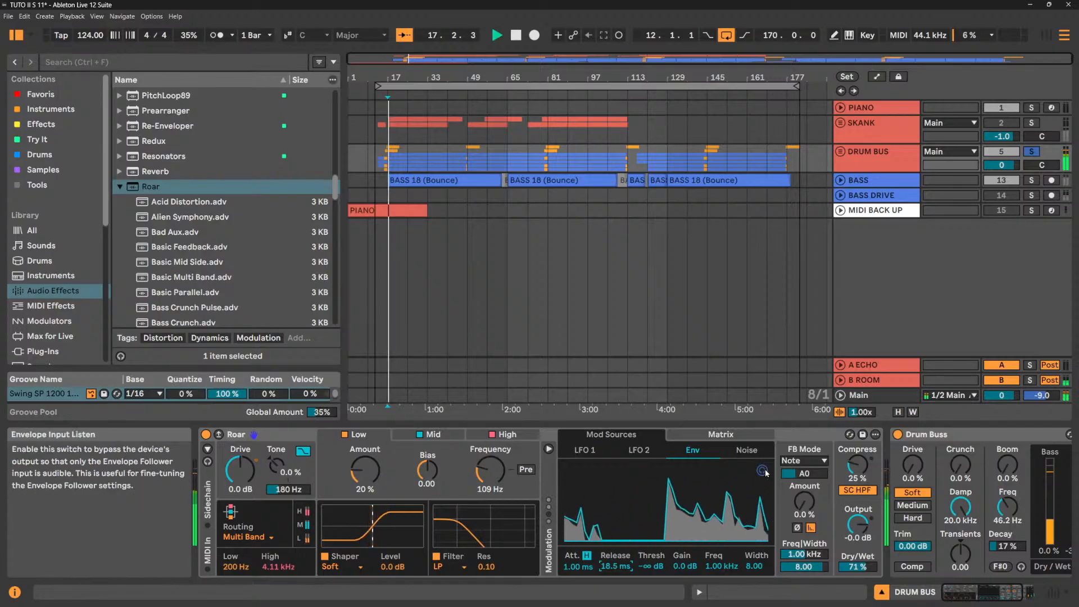
Switch the High band's shaper to Diode Clipper and set its low-pass filter frequency to 13.6 kHz.
{"action": "left_click", "coordinate": [532, 435]}
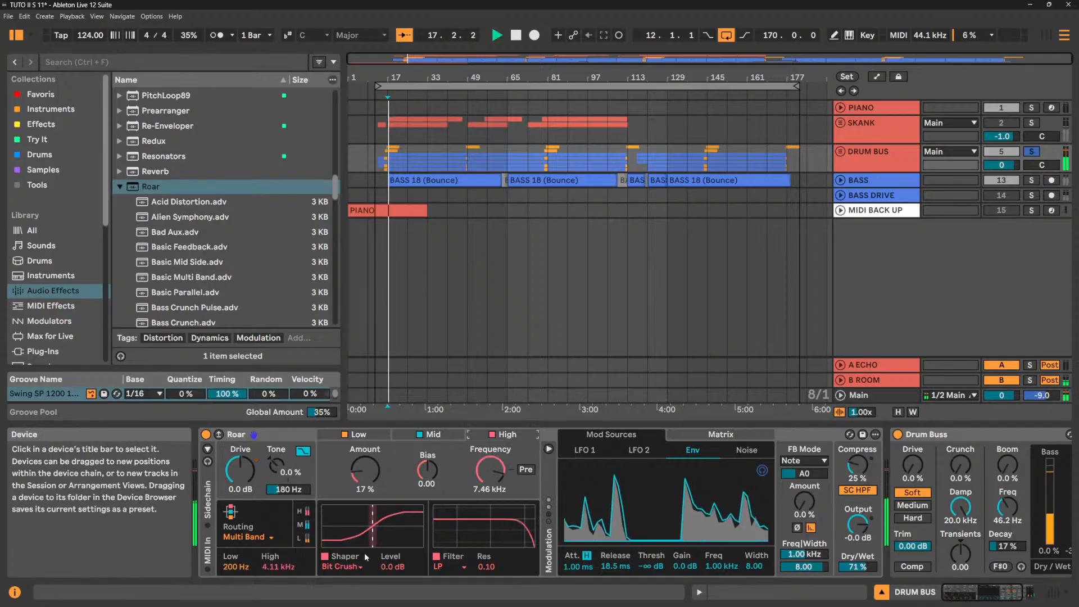
{"action": "left_click", "coordinate": [340, 566]}
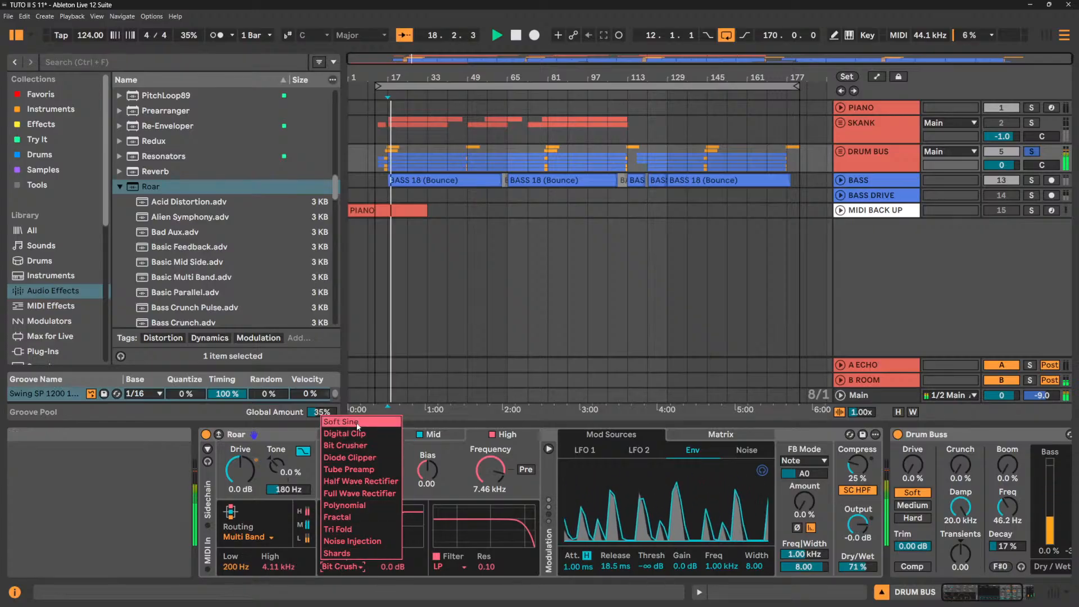
{"action": "left_click", "coordinate": [358, 458]}
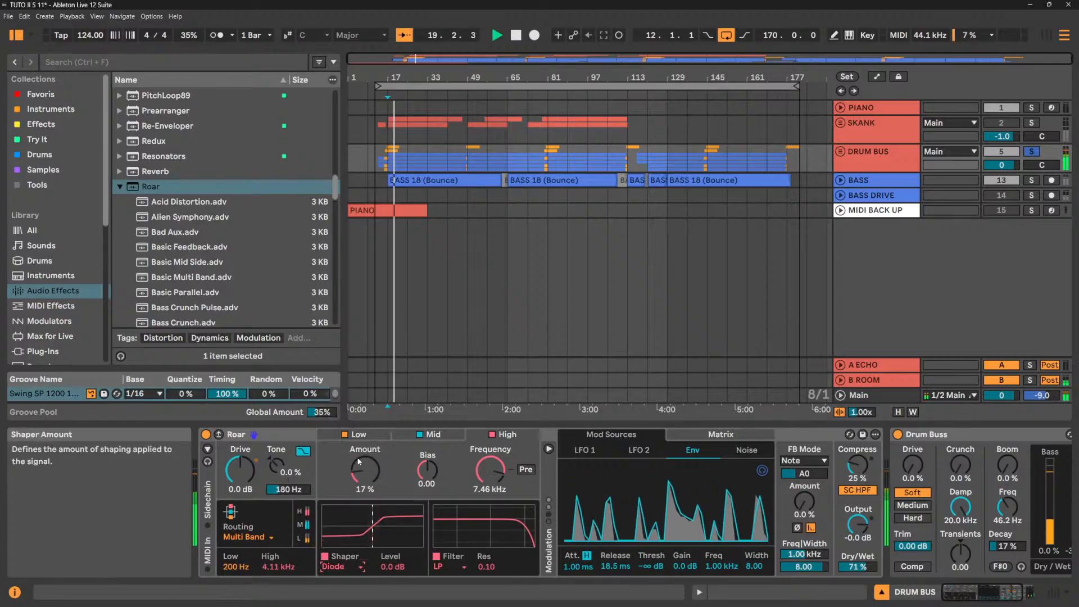
{"action": "left_click_drag", "start_coordinate": [490, 471], "coordinate": [490, 428]}
{"action": "left_click_drag", "start_coordinate": [490, 471], "coordinate": [490, 489]}
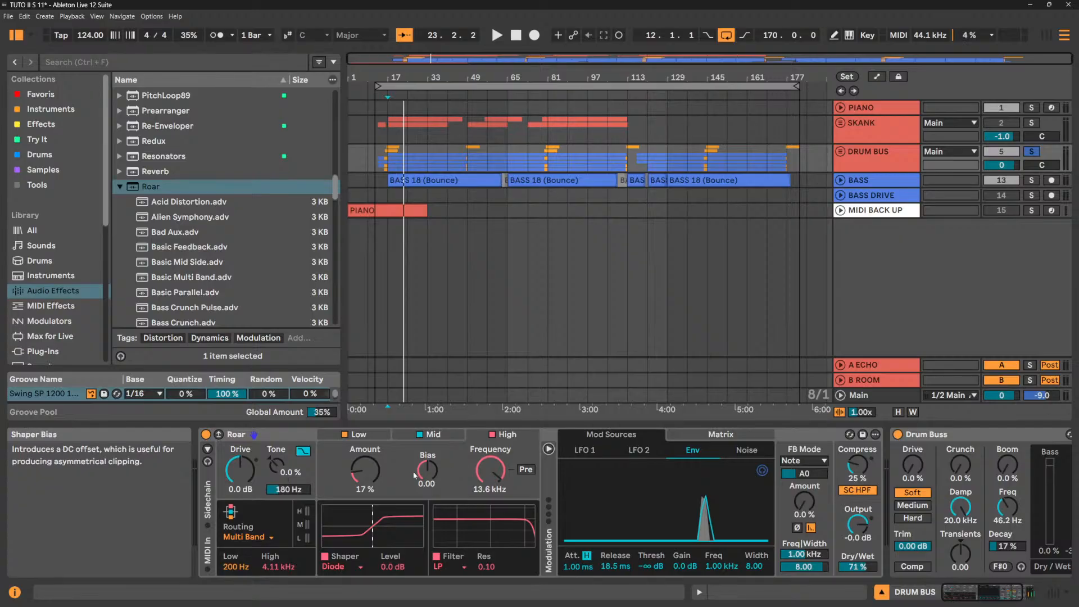
Set the Mid band's shaper amount to 8.7% while listening to the drums.
{"action": "left_click", "coordinate": [441, 434]}
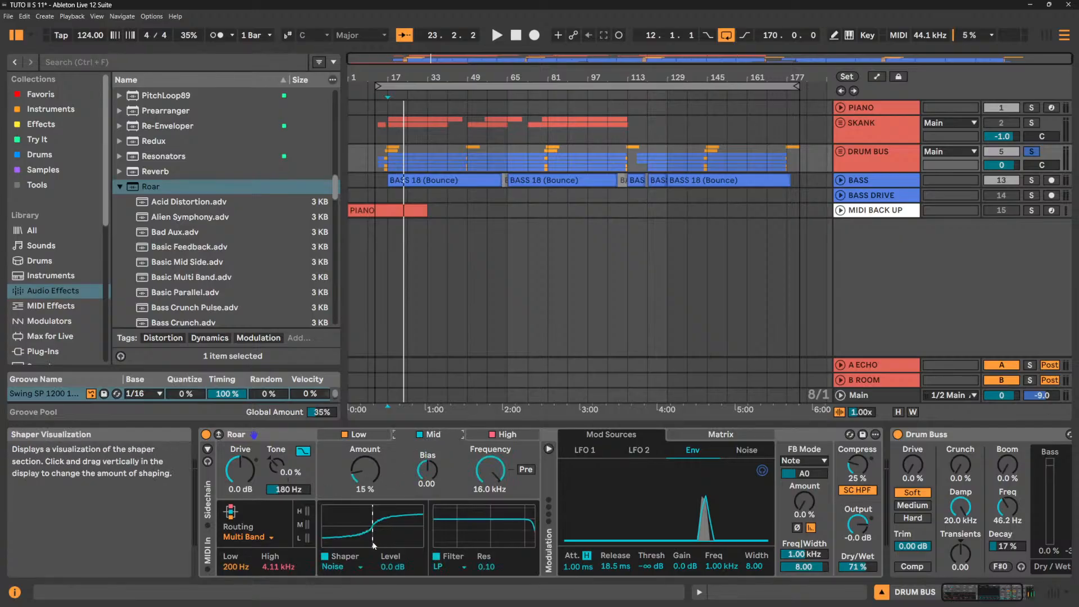
{"action": "key", "text": "space"}
{"action": "mouse_move", "coordinate": [352, 474]}
{"action": "left_mouse_down"}
{"action": "mouse_move", "coordinate": [352, 444]}
{"action": "mouse_move", "coordinate": [351, 482]}
{"action": "left_mouse_up"}
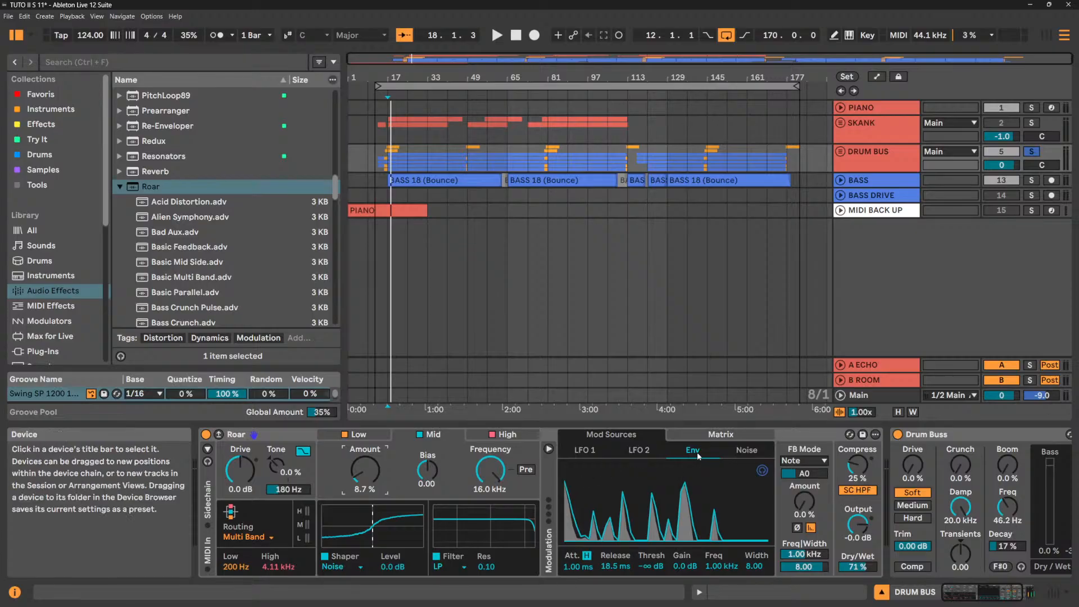
Assign the envelope follower to Shaper 2 Amt in the modulation matrix with an amount of 100.
{"action": "left_click", "coordinate": [587, 450]}
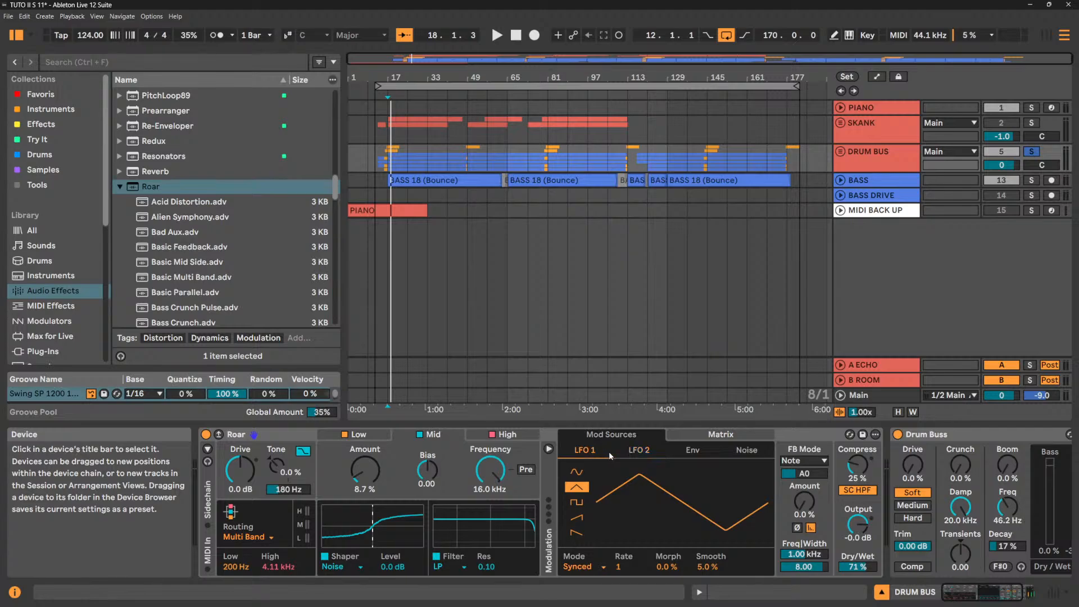
{"action": "left_click", "coordinate": [687, 451]}
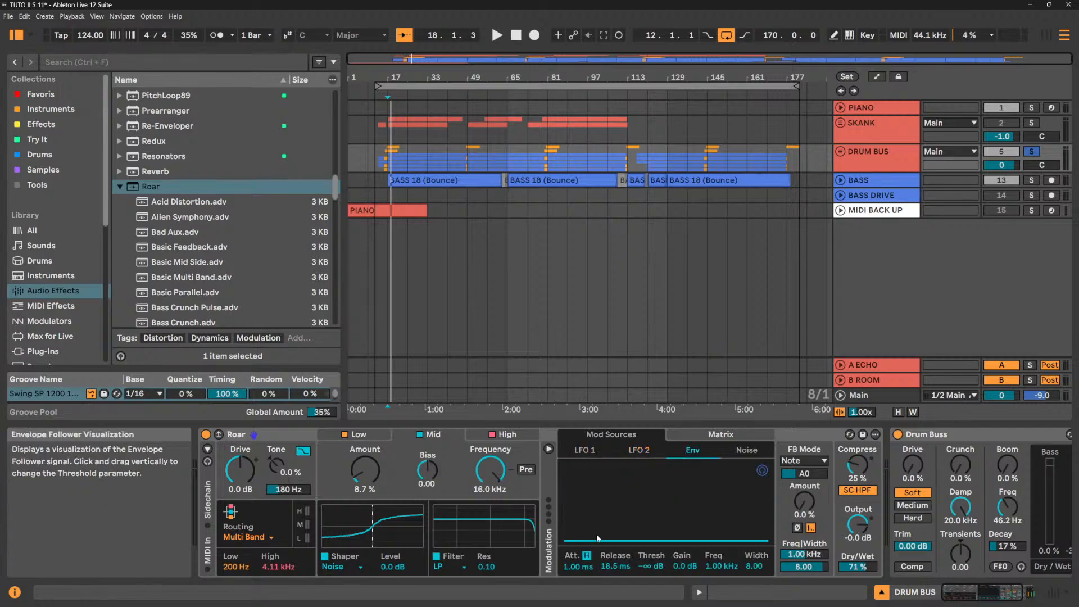
{"action": "left_click", "coordinate": [720, 434]}
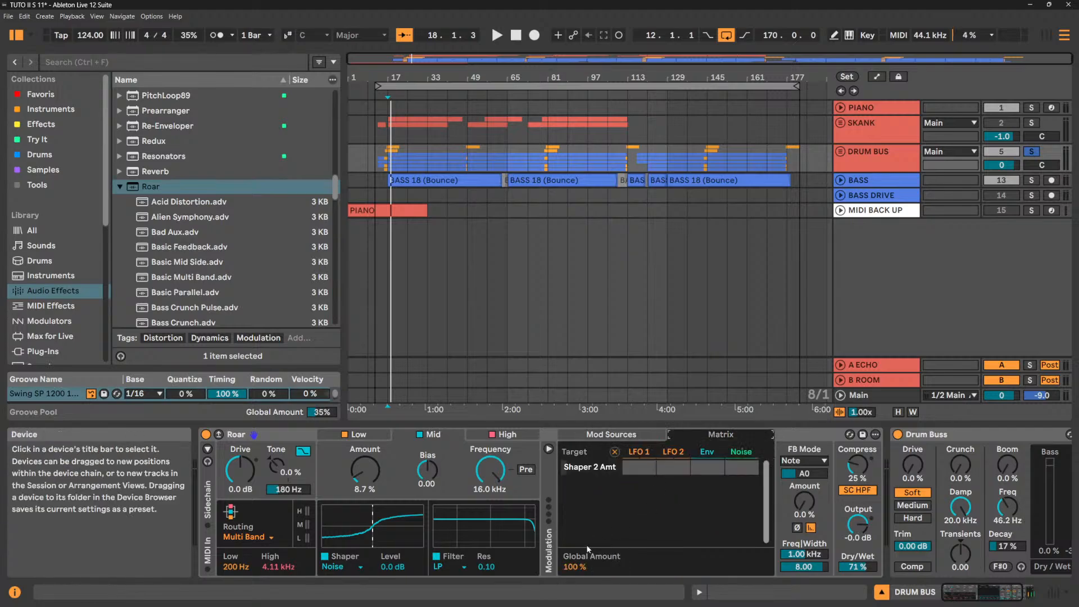
{"action": "key", "text": "space"}
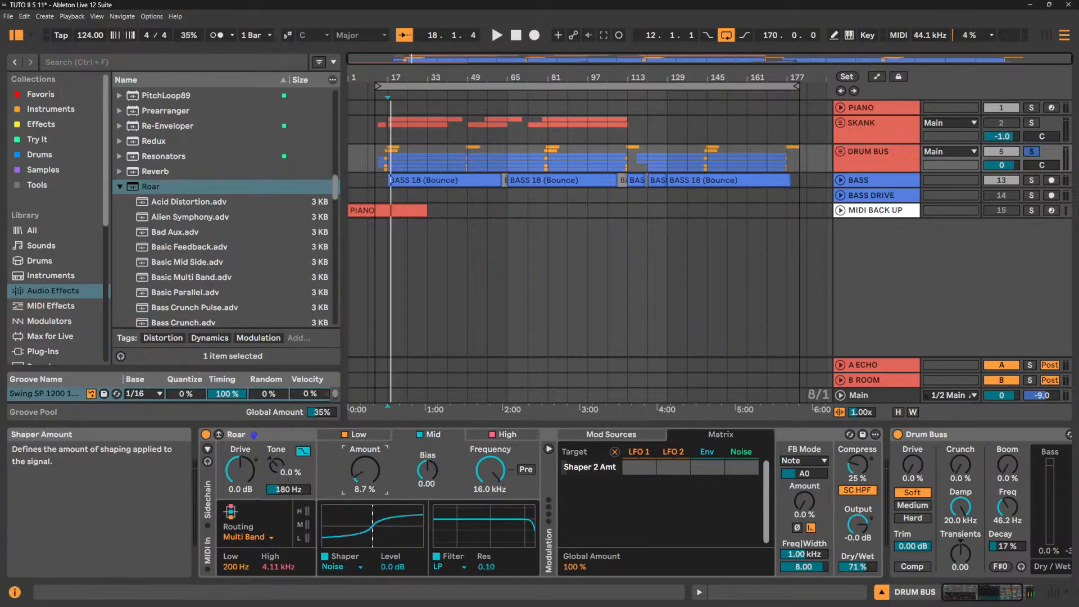
{"action": "left_click_drag", "start_coordinate": [707, 466], "coordinate": [708, 417]}
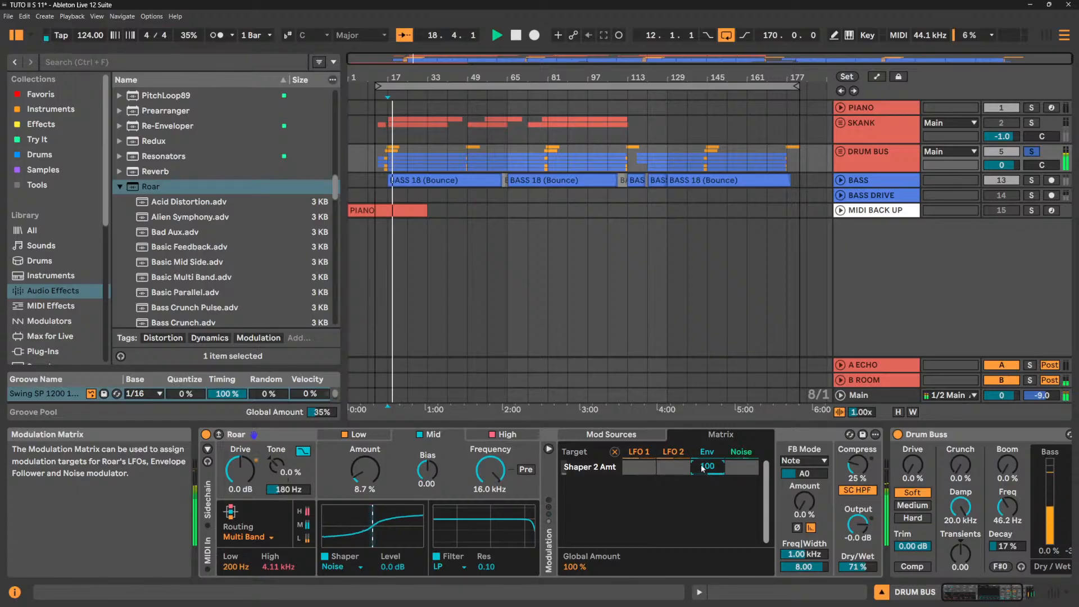
Raise the Mid band's shaper amount to 64% and switch its shaper type to Shards.
{"action": "left_click_drag", "start_coordinate": [361, 483], "coordinate": [362, 449]}
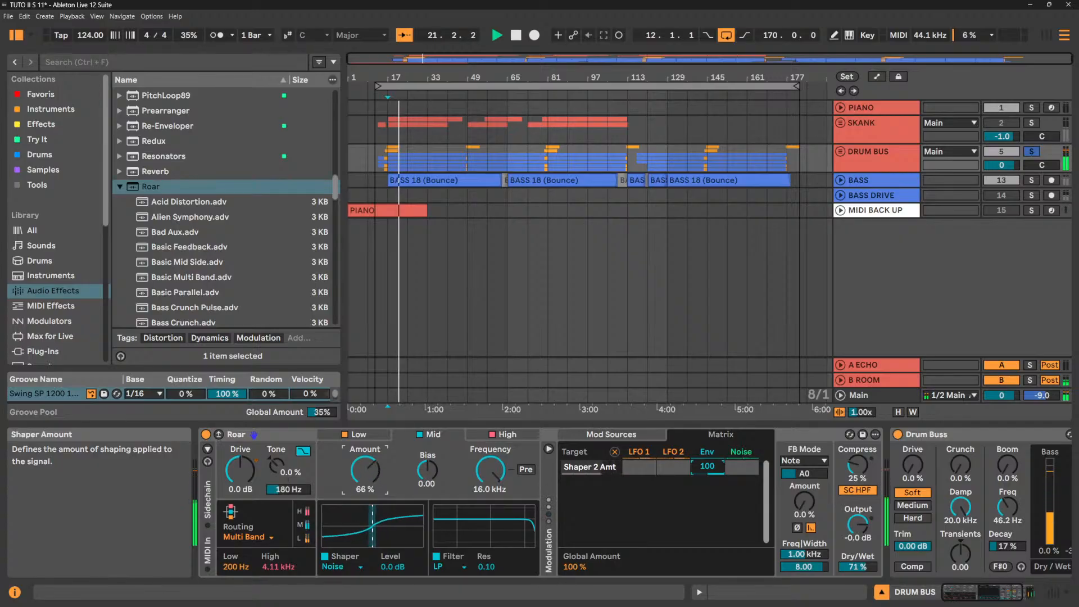
{"action": "left_click", "coordinate": [345, 567]}
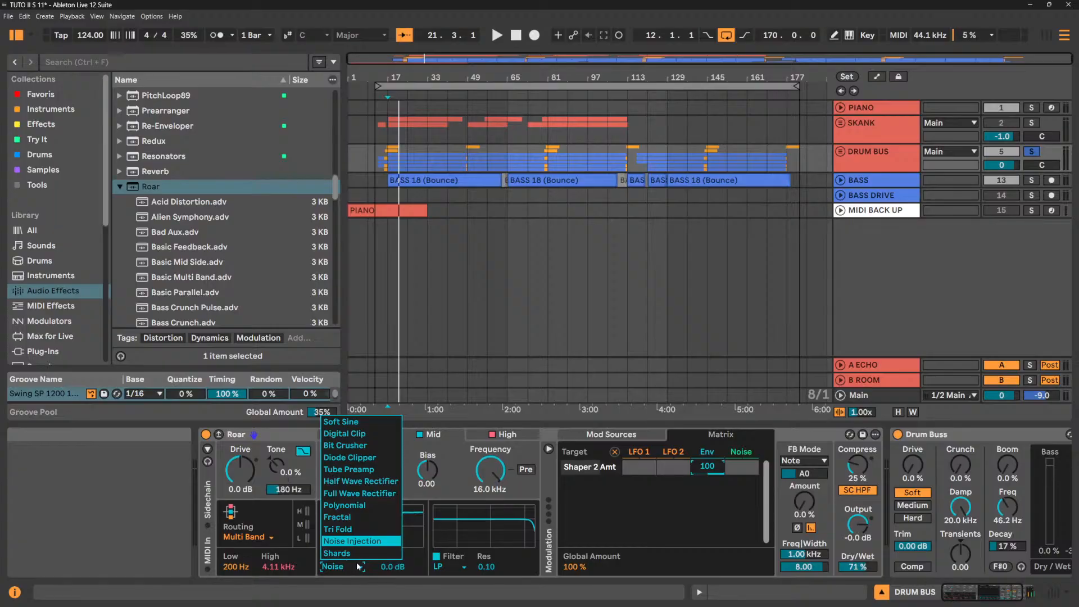
{"action": "left_click", "coordinate": [340, 553]}
{"action": "key", "text": "space"}
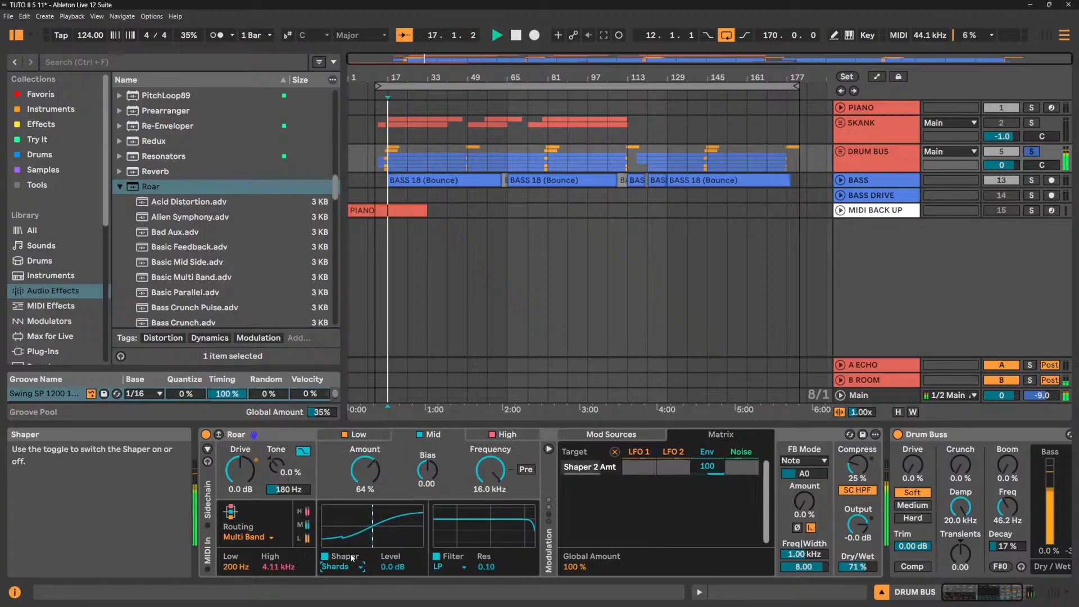
Set the Mid band's shaper amount to 99% and its envelope modulation to about -33, then return to the modulation sources.
{"action": "left_click_drag", "start_coordinate": [371, 472], "coordinate": [371, 445]}
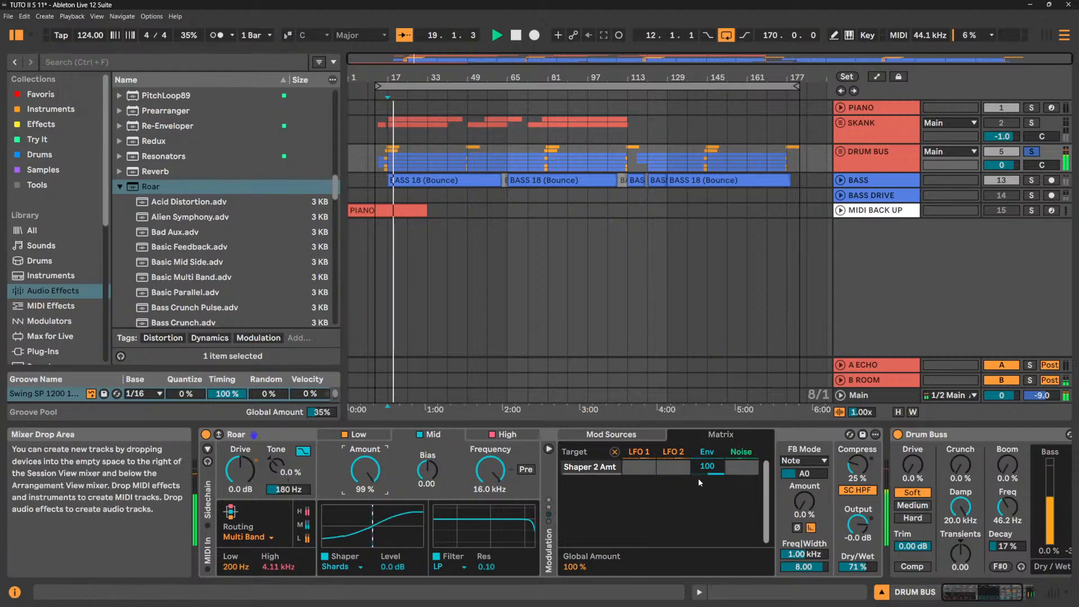
{"action": "left_click_drag", "start_coordinate": [707, 467], "coordinate": [707, 540]}
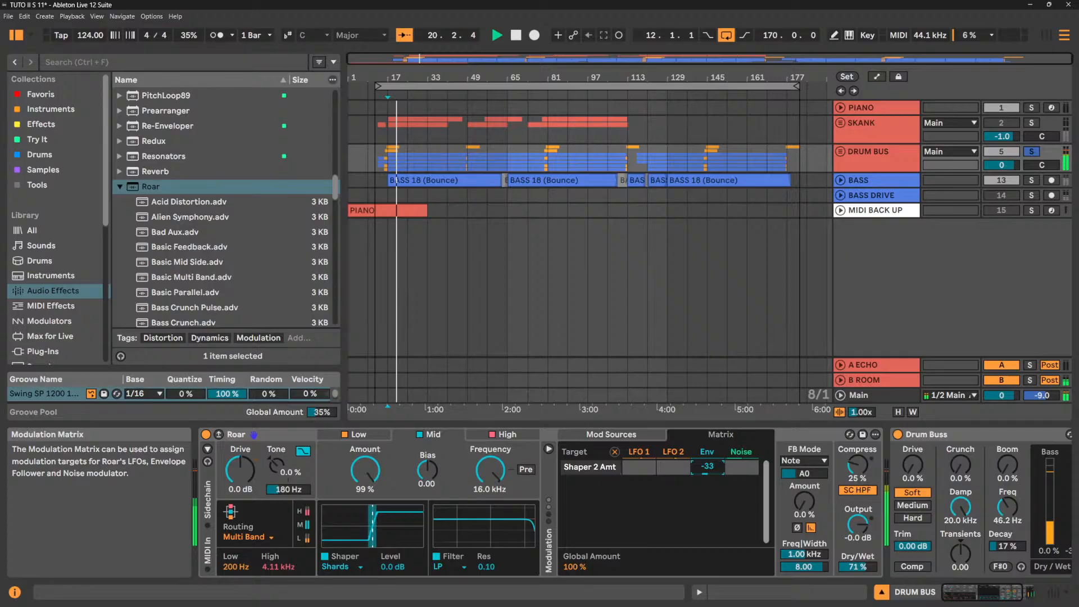
{"action": "left_click", "coordinate": [644, 437]}
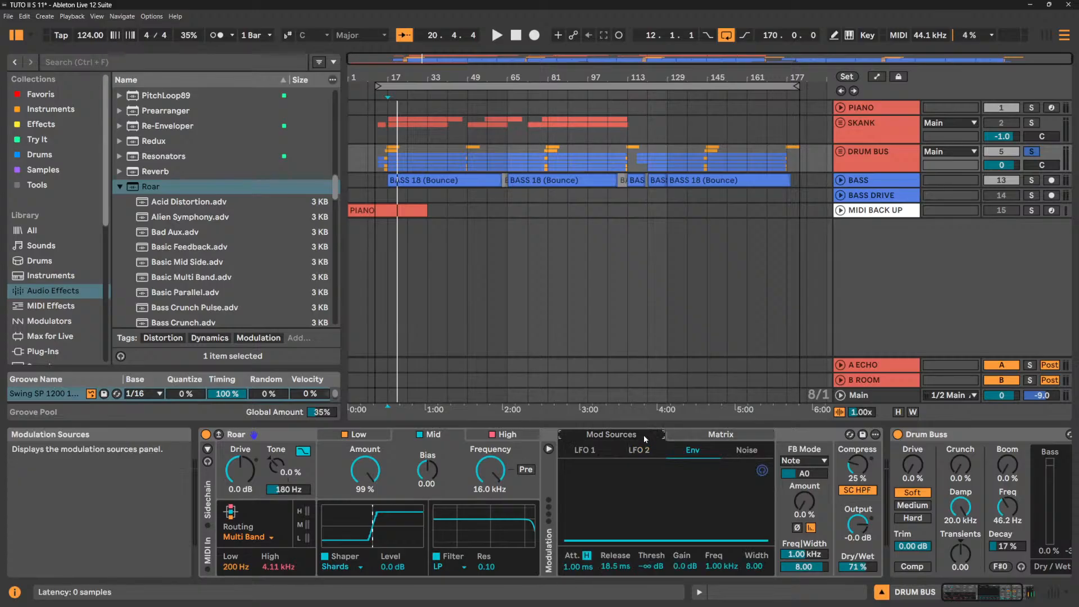
Lower the Mid band's shaper amount to 0% and audition negative envelope amounts on Shaper 2 Amt before resetting the modulation to zero.
{"action": "left_click", "coordinate": [731, 435]}
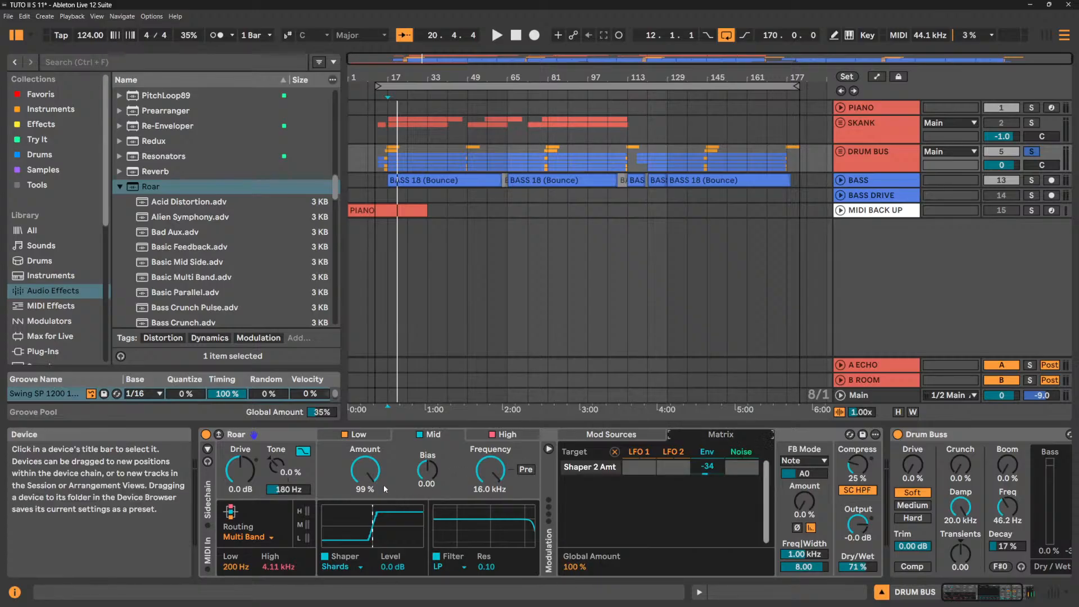
{"action": "left_click_drag", "start_coordinate": [375, 482], "coordinate": [376, 556]}
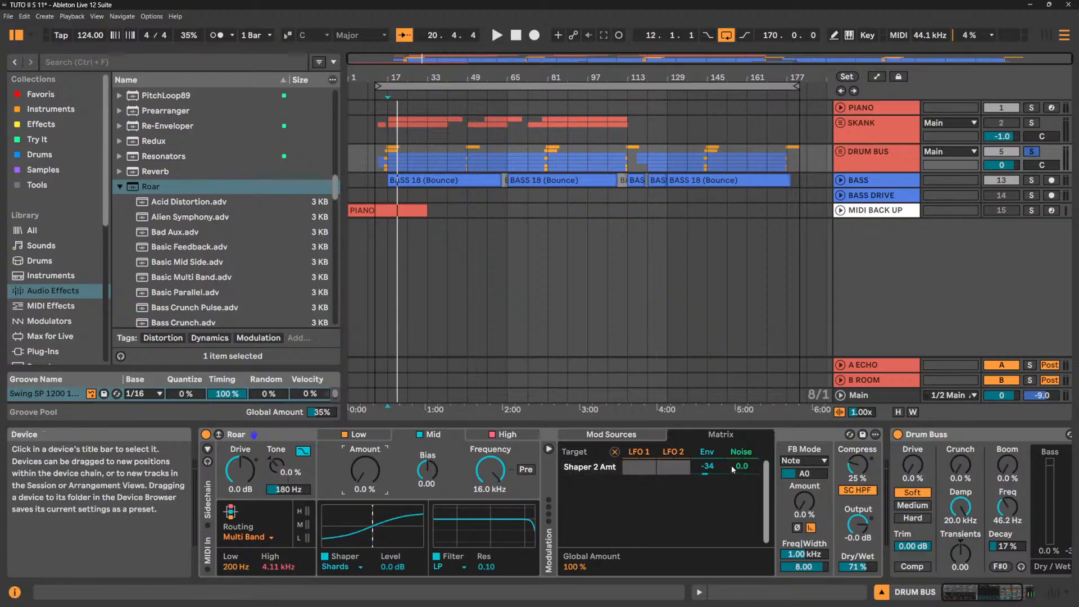
{"action": "key", "text": "space"}
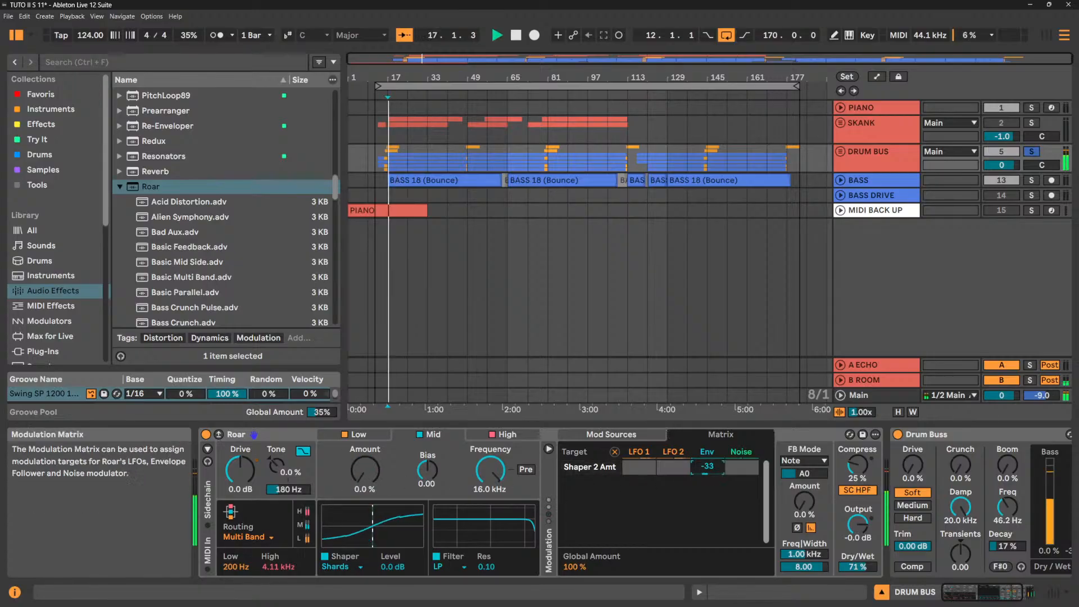
{"action": "left_click_drag", "start_coordinate": [711, 470], "coordinate": [710, 427]}
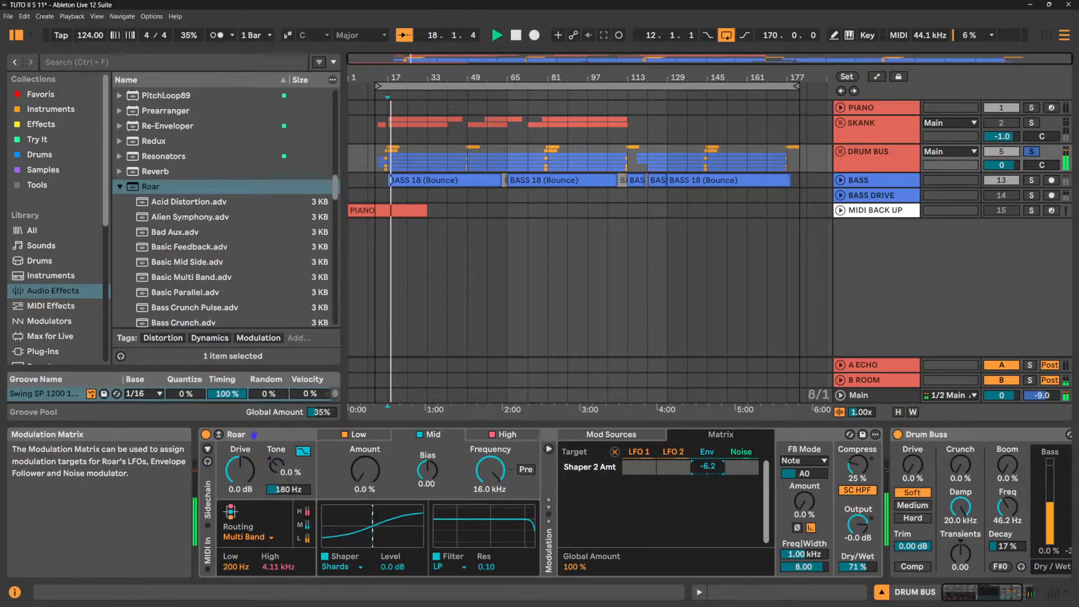
{"action": "left_click_drag", "start_coordinate": [707, 466], "coordinate": [707, 506]}
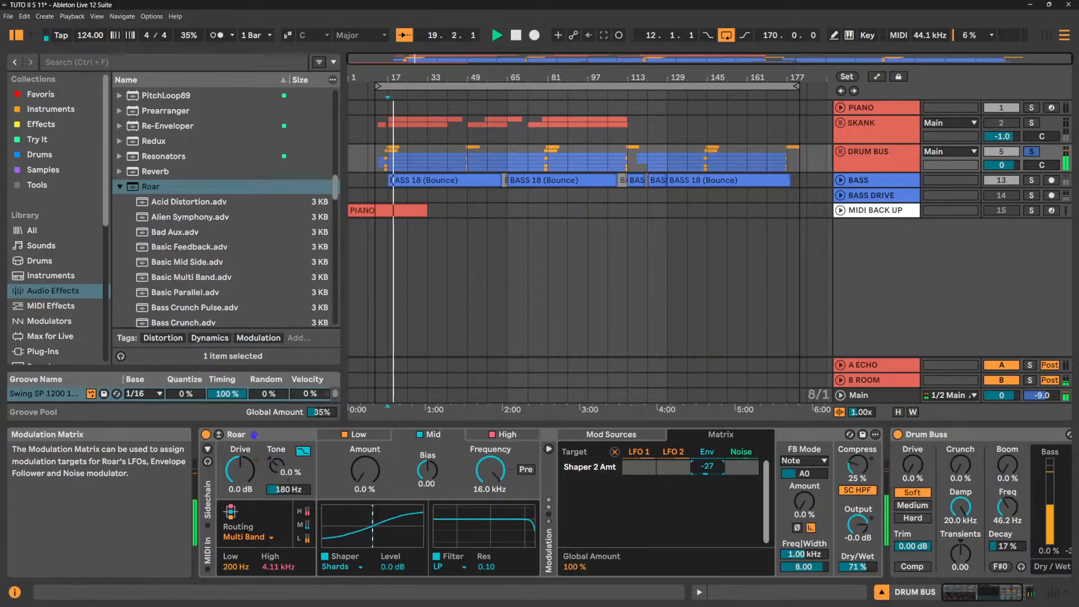
{"action": "left_click_drag", "start_coordinate": [707, 466], "coordinate": [707, 446]}
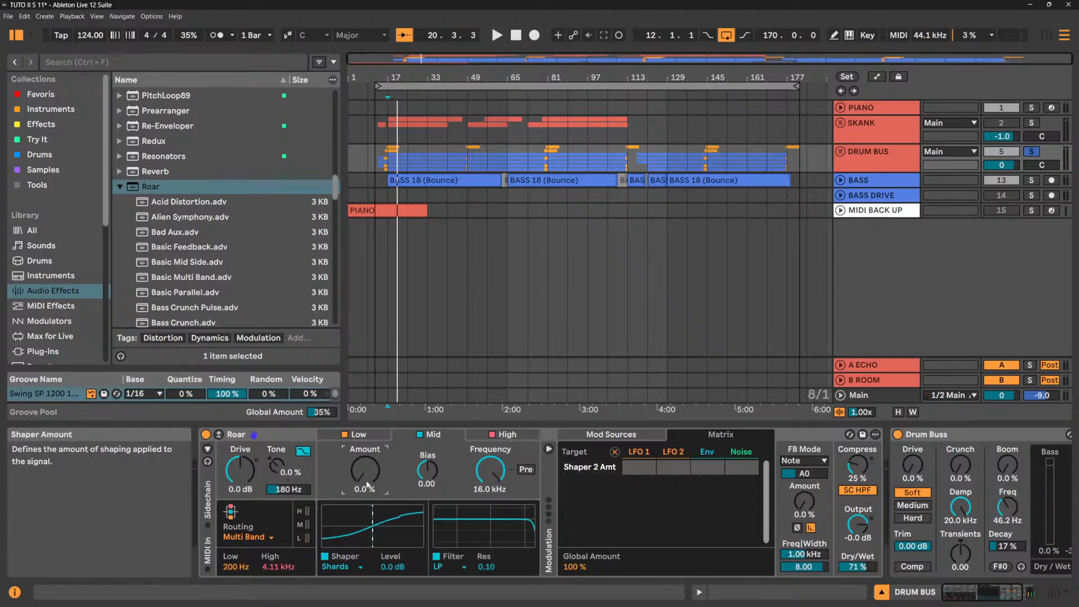
Set the Mid band's shaper amount to 50% and try an envelope modulation of -100 on Shaper 2 Amt during playback.
{"action": "left_click_drag", "start_coordinate": [367, 484], "coordinate": [366, 416]}
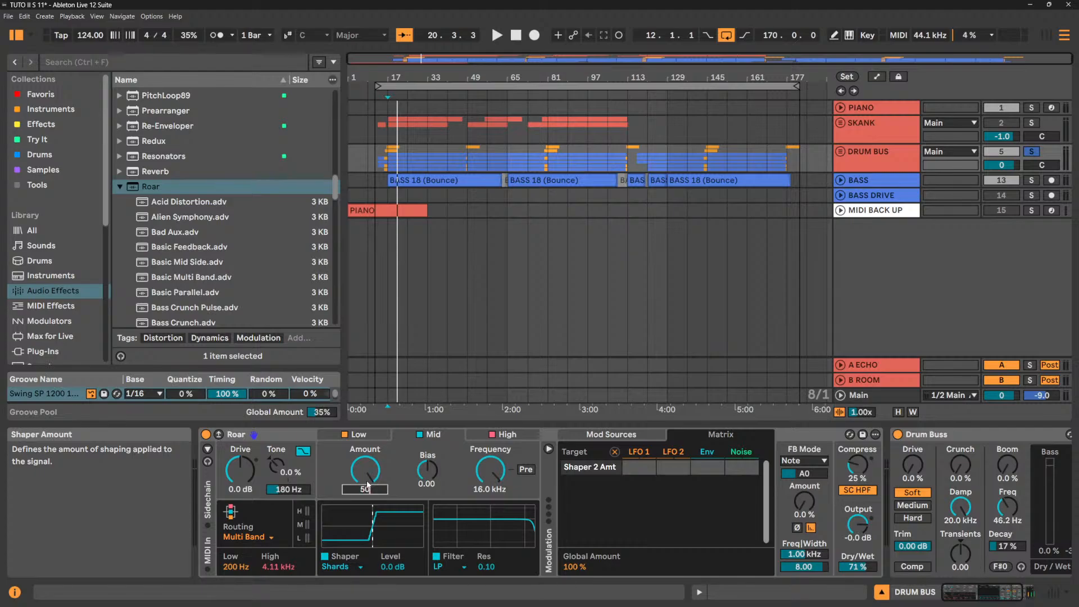
{"action": "key", "text": "Return"}
{"action": "key", "text": "space"}
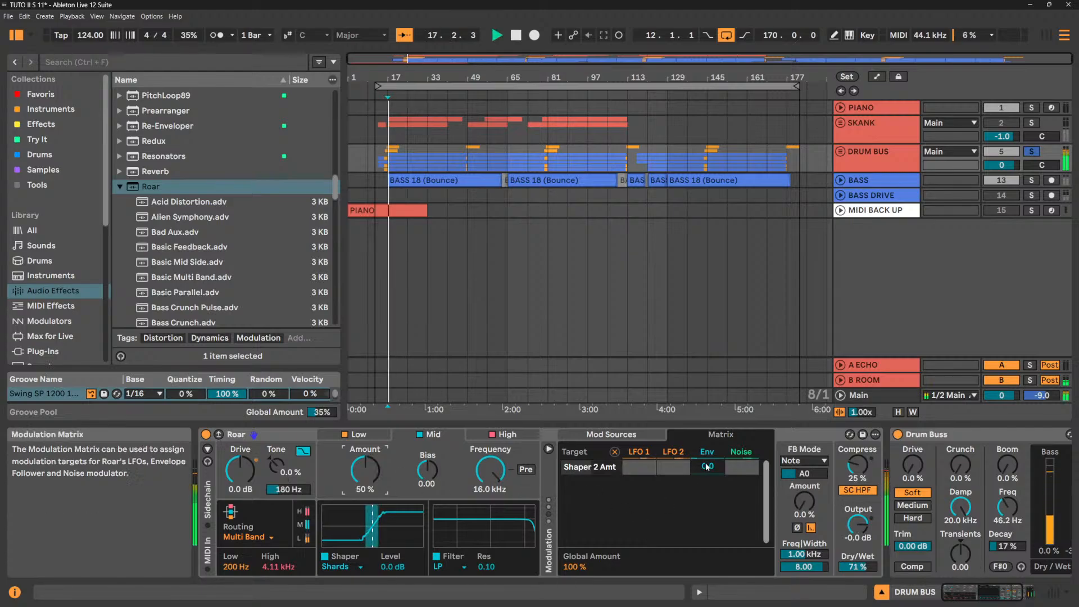
{"action": "left_click_drag", "start_coordinate": [707, 467], "coordinate": [707, 507]}
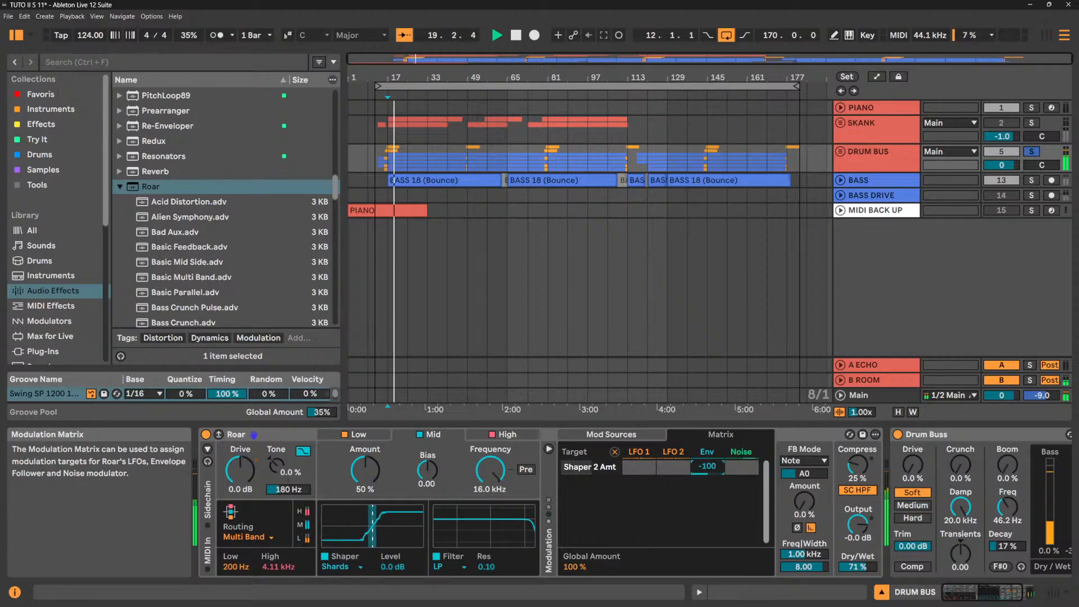
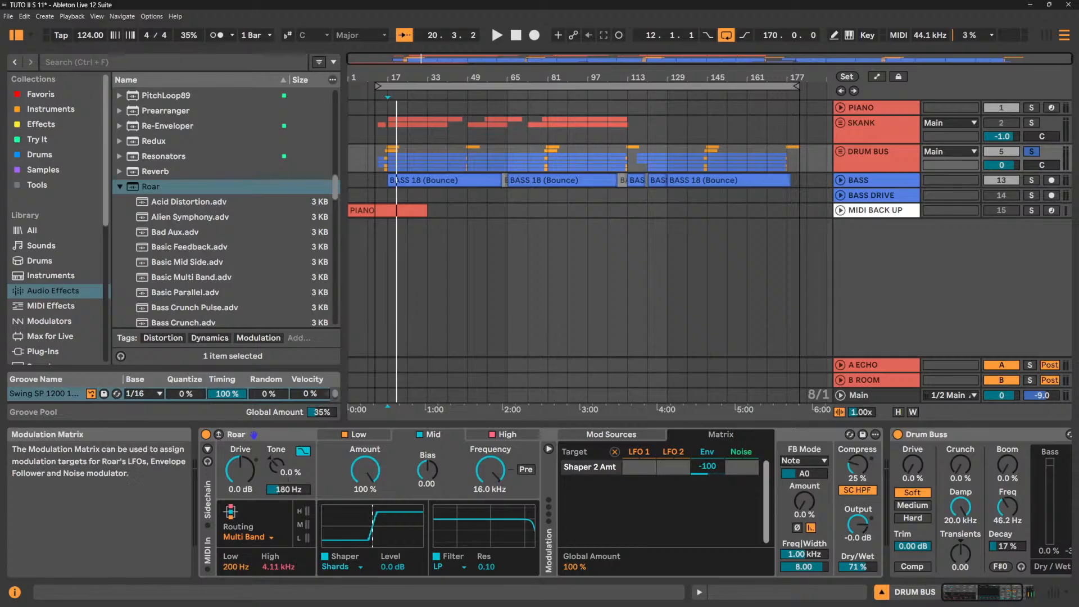
Try an envelope amount of -45 on Shaper 2 Amt and a Mid band shaper amount of 37% while the drums play.
{"action": "key", "text": "space"}
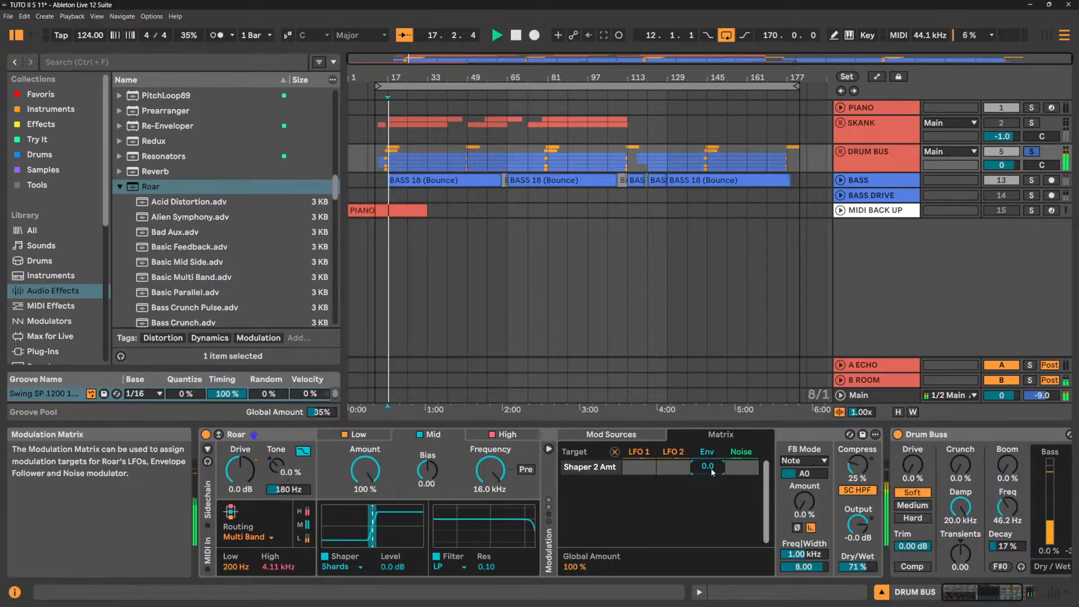
{"action": "mouse_move", "coordinate": [712, 472]}
{"action": "left_mouse_down"}
{"action": "mouse_move", "coordinate": [712, 444]}
{"action": "mouse_move", "coordinate": [712, 470]}
{"action": "left_mouse_up"}
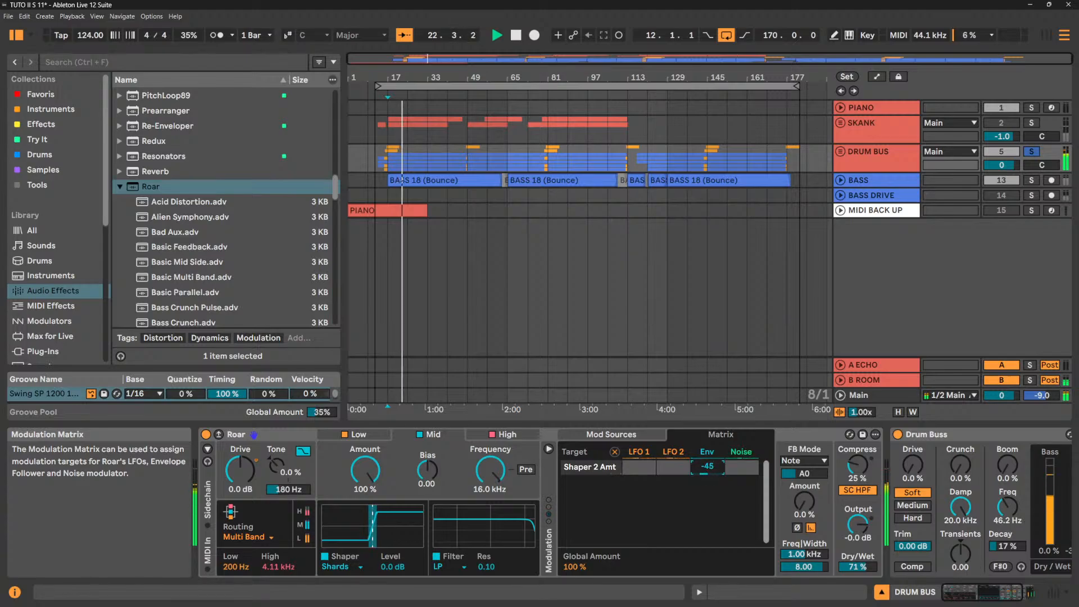
{"action": "left_click_drag", "start_coordinate": [365, 471], "coordinate": [365, 503]}
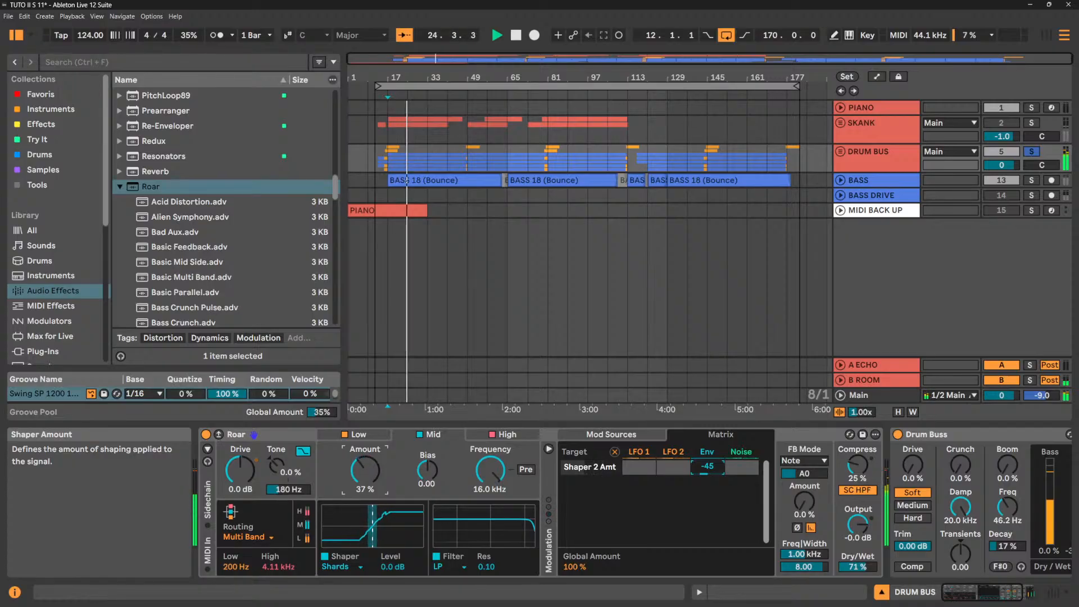
Set the envelope follower's threshold to -18 dB and play the drums.
{"action": "left_click", "coordinate": [707, 453]}
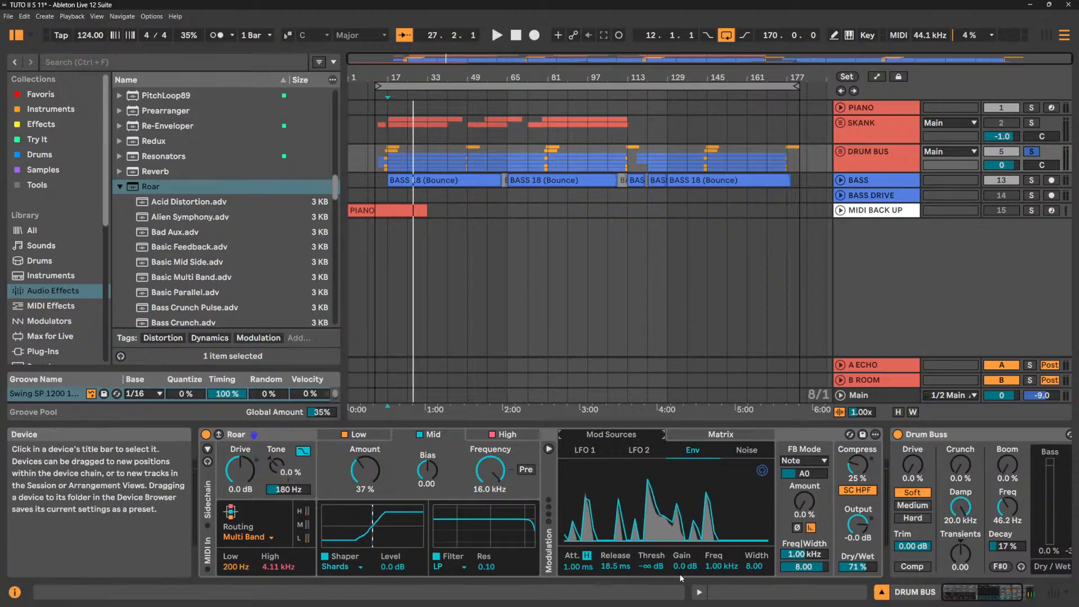
{"action": "left_click_drag", "start_coordinate": [653, 568], "coordinate": [652, 546]}
{"action": "key", "text": "space"}
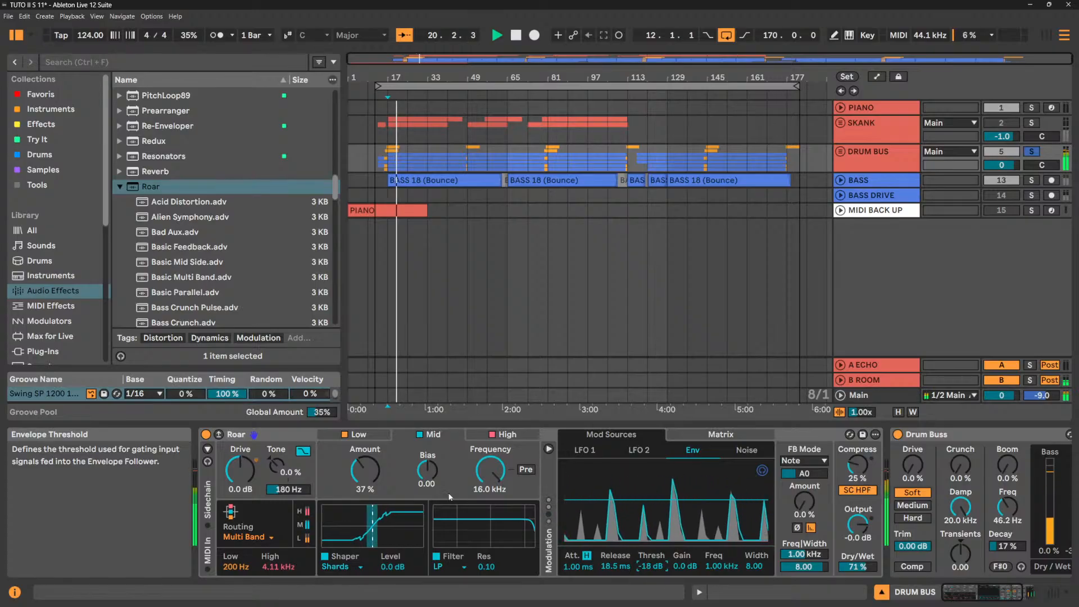
Set the Mid band's shaper amount to 76% and its envelope modulation to 44, then check the envelope follower display.
{"action": "left_click", "coordinate": [720, 435]}
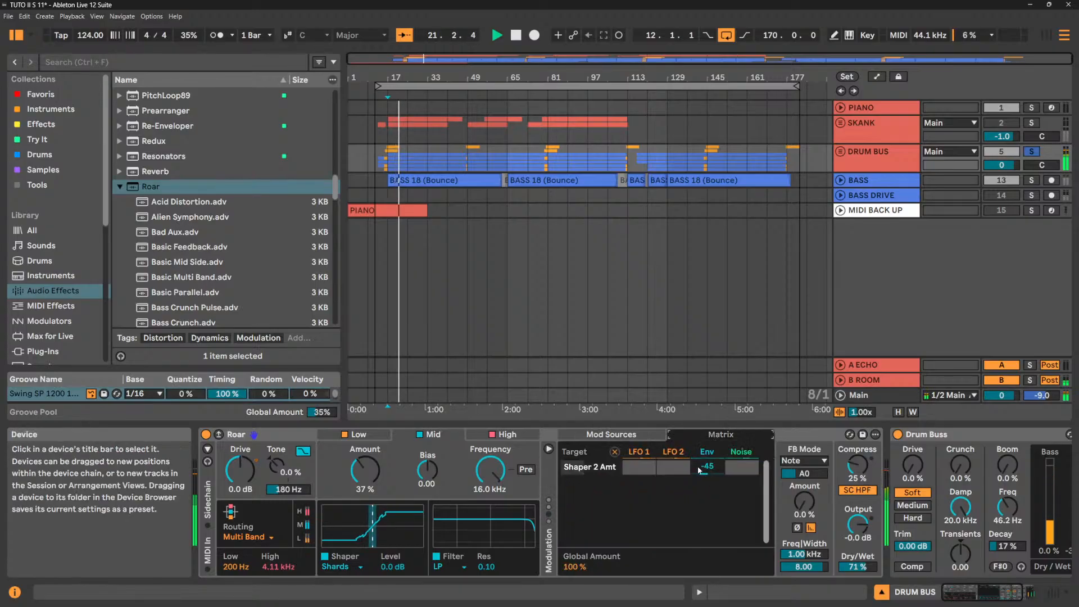
{"action": "left_click_drag", "start_coordinate": [707, 466], "coordinate": [707, 495]}
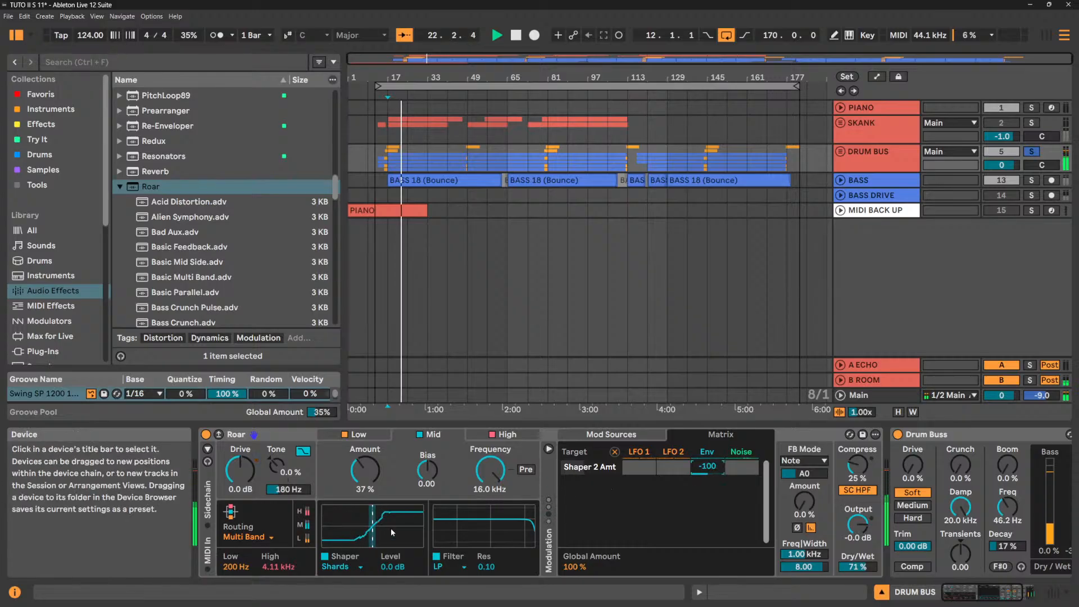
{"action": "left_click_drag", "start_coordinate": [365, 471], "coordinate": [366, 448]}
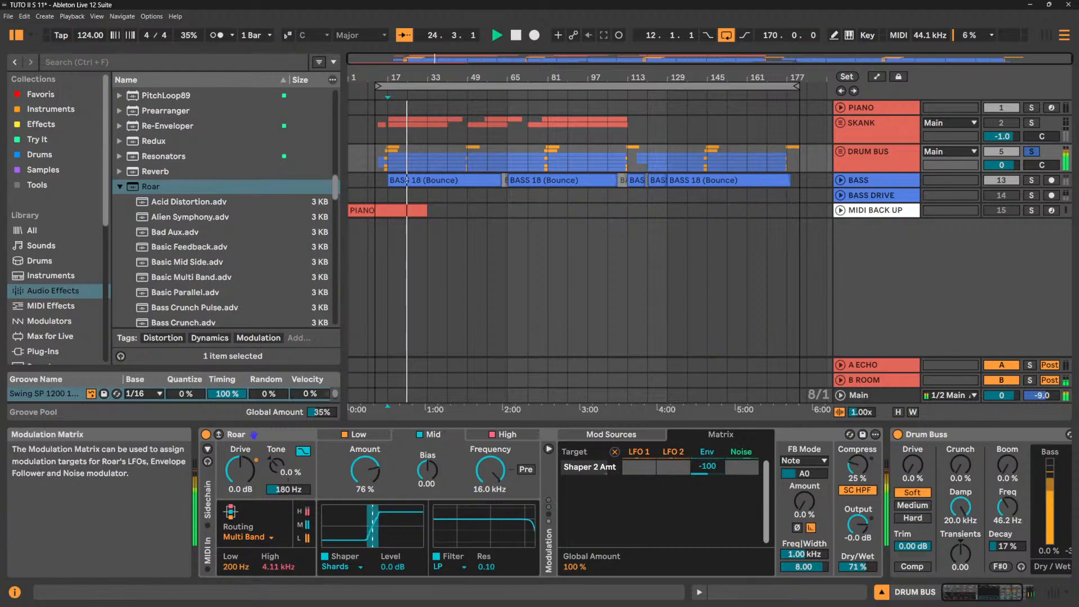
{"action": "left_click_drag", "start_coordinate": [711, 457], "coordinate": [711, 389]}
{"action": "left_click_drag", "start_coordinate": [691, 468], "coordinate": [691, 465]}
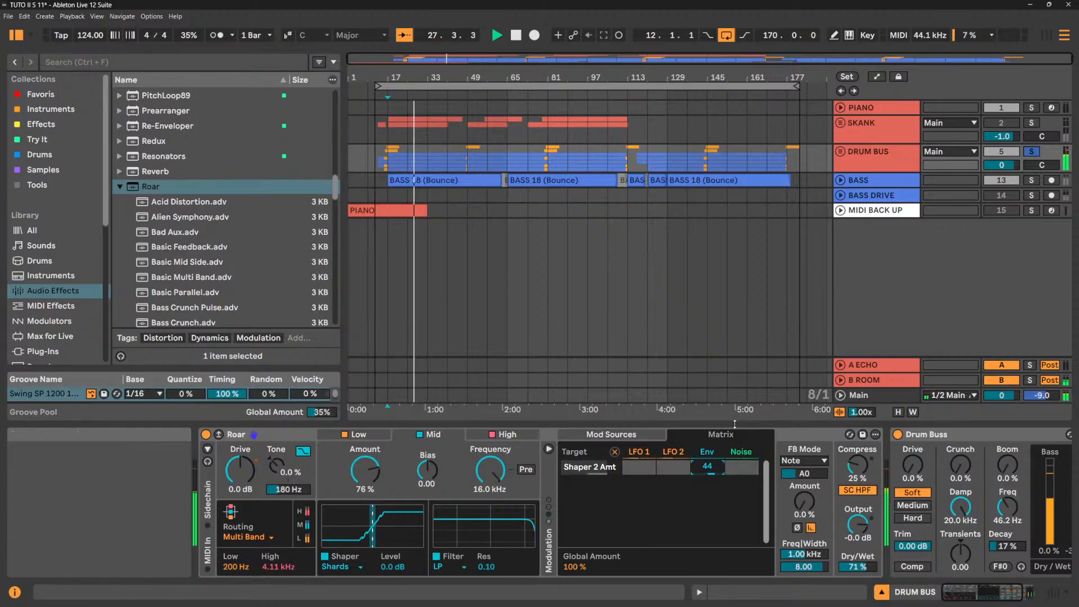
{"action": "left_click", "coordinate": [611, 435]}
{"action": "mouse_move", "coordinate": [692, 569]}
{"action": "left_mouse_down"}
{"action": "mouse_move", "coordinate": [692, 553]}
{"action": "mouse_move", "coordinate": [693, 568]}
{"action": "left_mouse_up"}
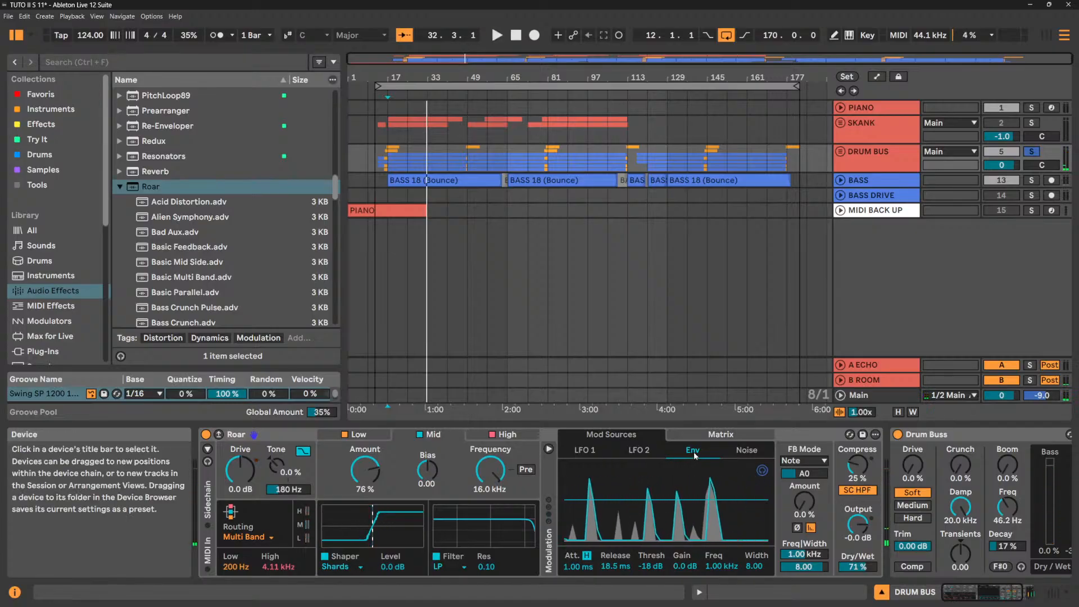
Add Tone Amt as a modulation target and set its envelope amount to -36 while listening to the drums.
{"action": "left_click", "coordinate": [720, 434]}
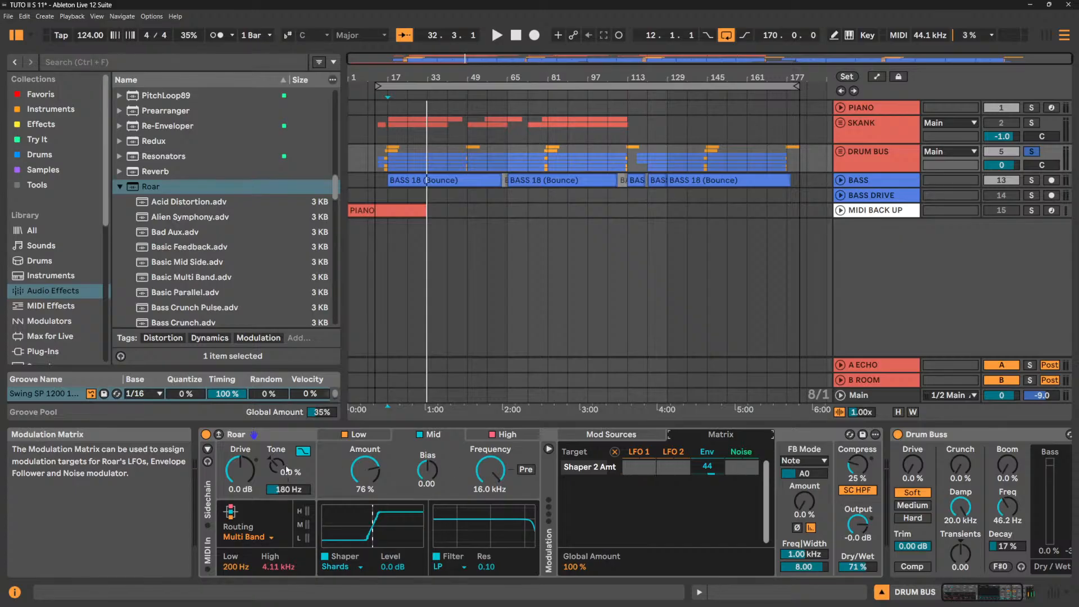
{"action": "left_click", "coordinate": [235, 470]}
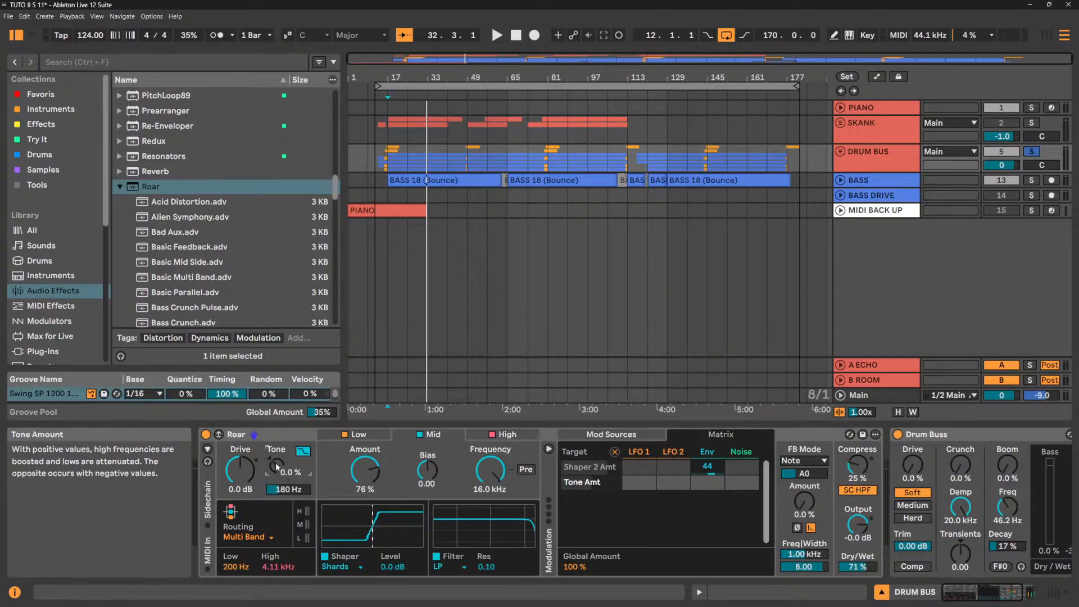
{"action": "key", "text": "space"}
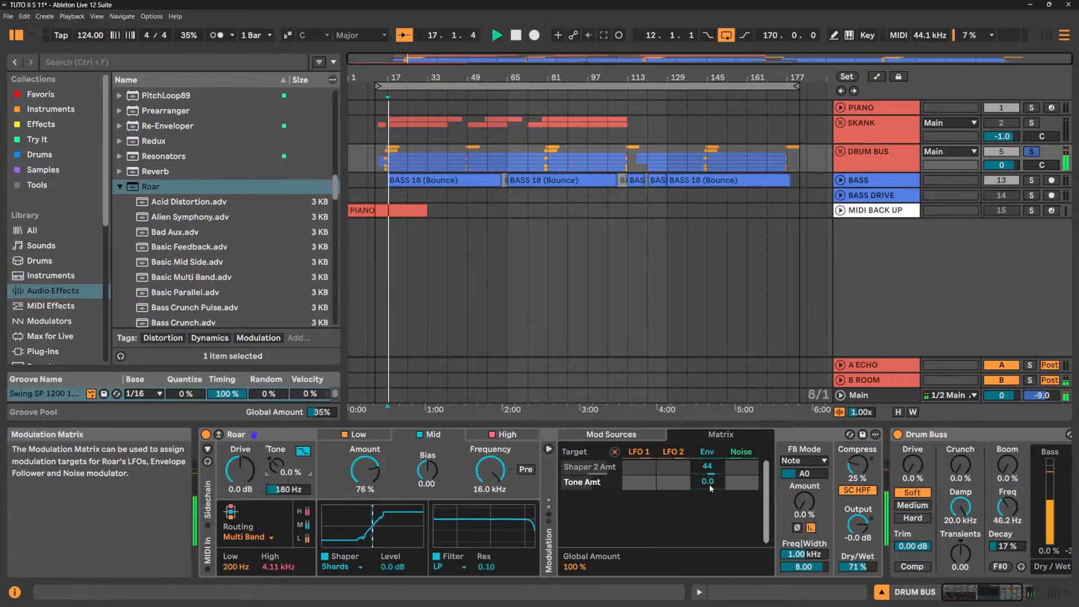
{"action": "left_click_drag", "start_coordinate": [709, 484], "coordinate": [709, 528]}
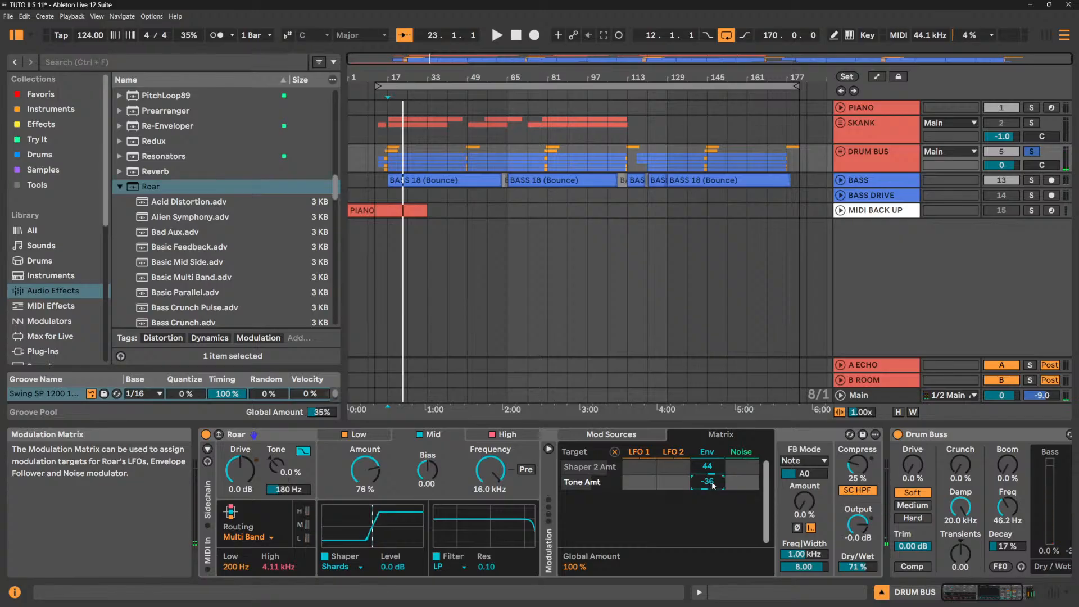
Lower the envelope follower's threshold to -24 dB during playback.
{"action": "left_click", "coordinate": [645, 432]}
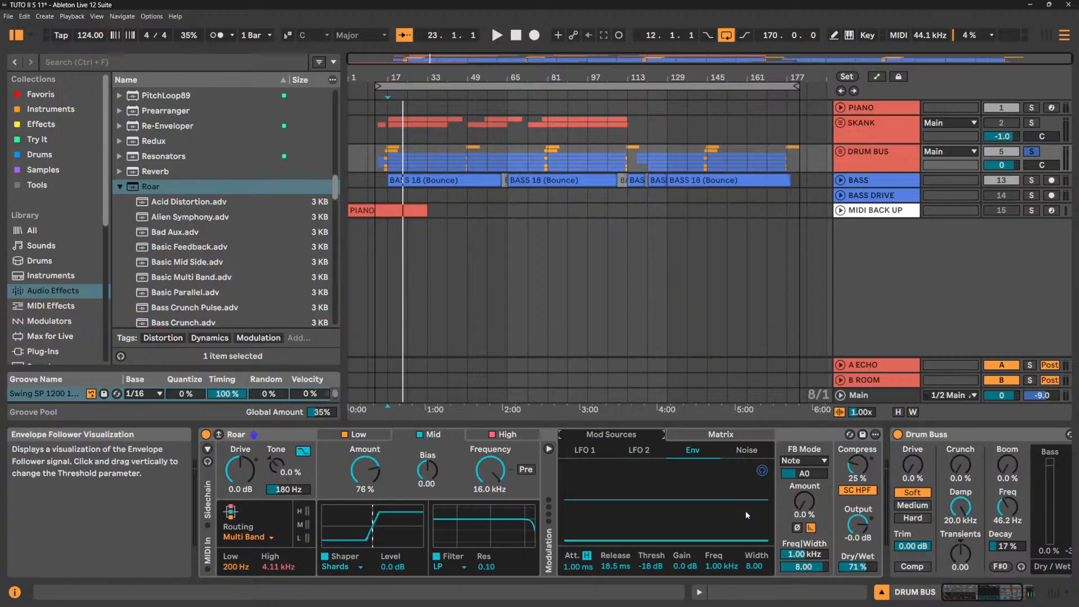
{"action": "key", "text": "space"}
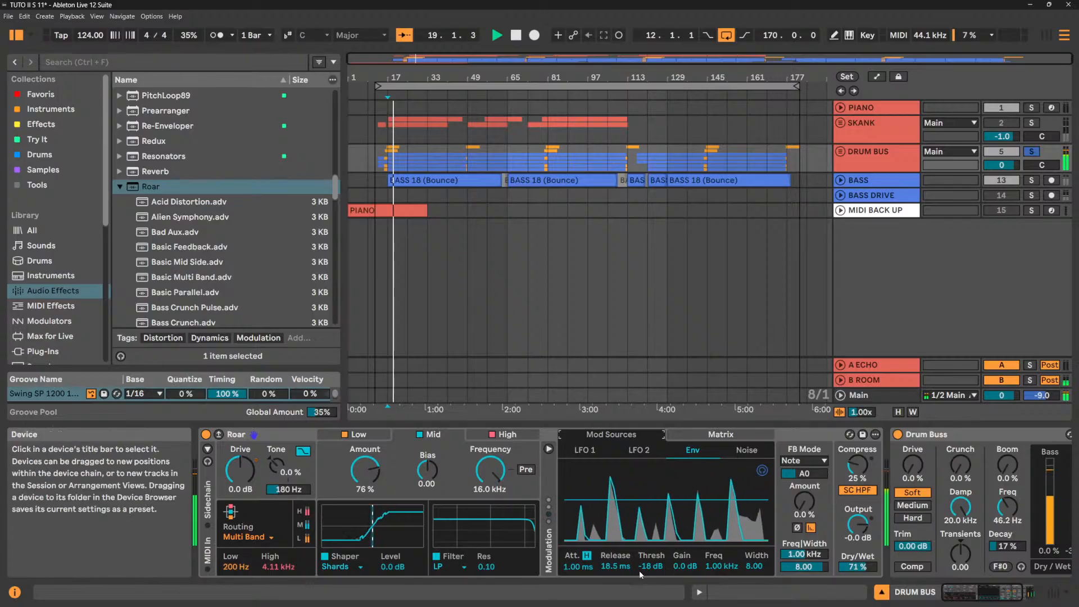
{"action": "left_click_drag", "start_coordinate": [652, 566], "coordinate": [652, 584]}
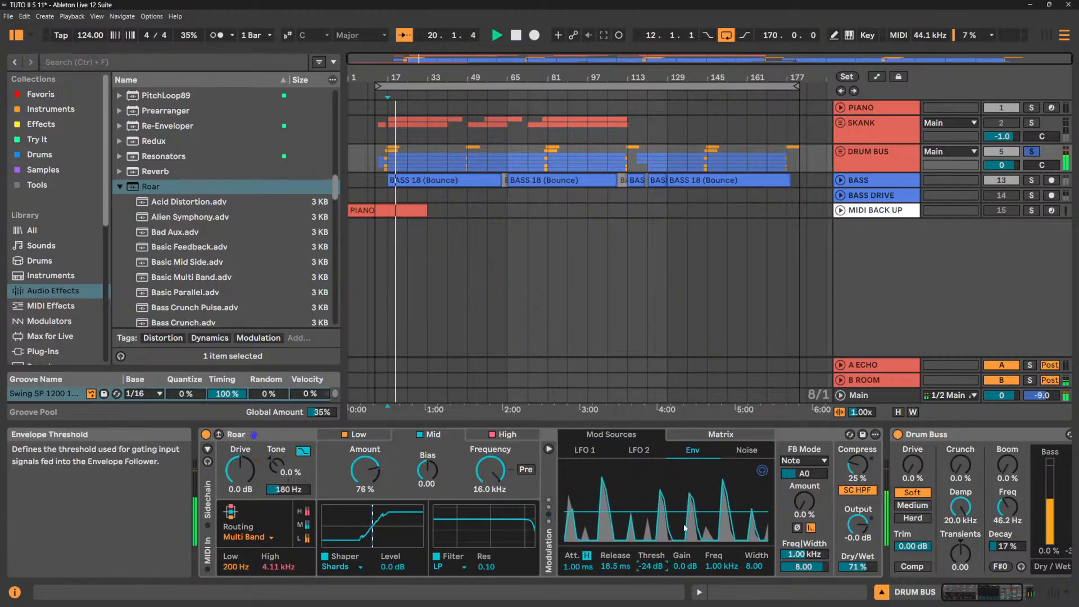
Raise the Mid band's low-pass filter frequency to 20.0 kHz and its resonance to 0.33.
{"action": "left_click", "coordinate": [731, 435]}
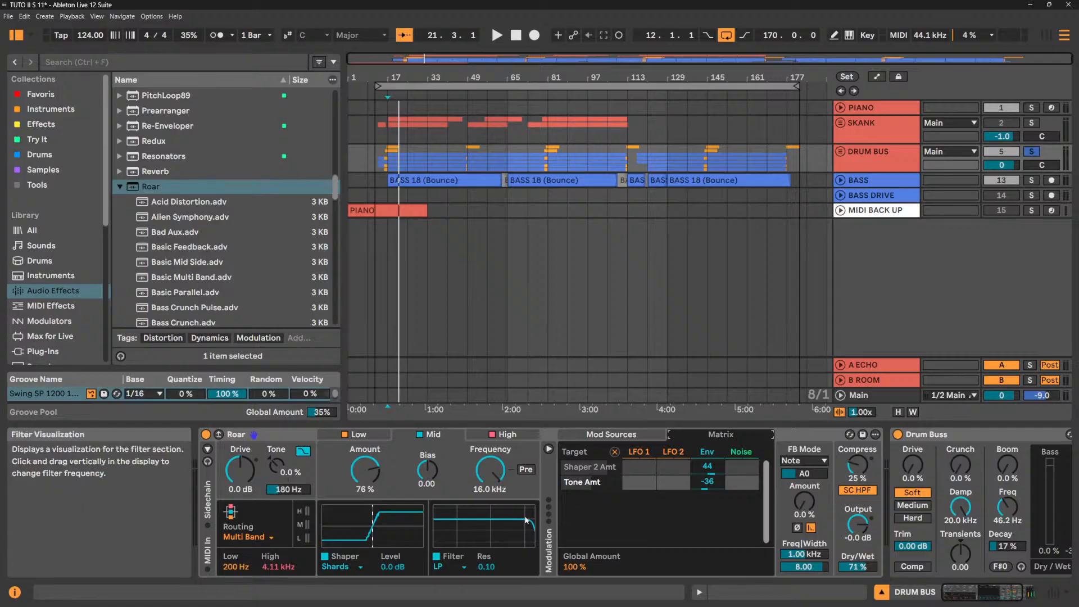
{"action": "key", "text": "space"}
{"action": "key", "text": "space"}
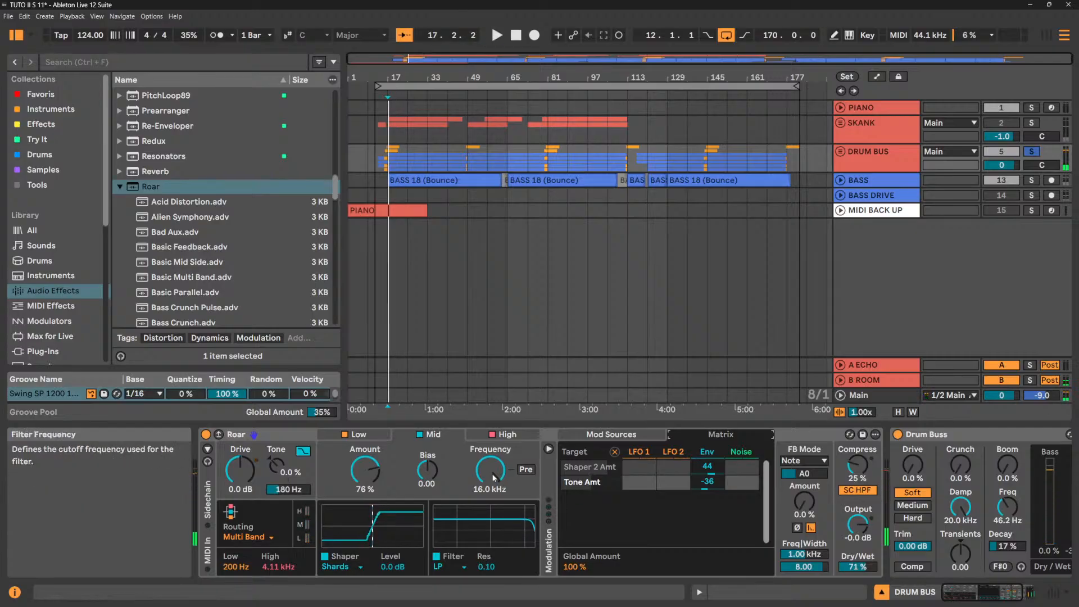
{"action": "left_click_drag", "start_coordinate": [493, 478], "coordinate": [492, 472]}
{"action": "key", "text": "space"}
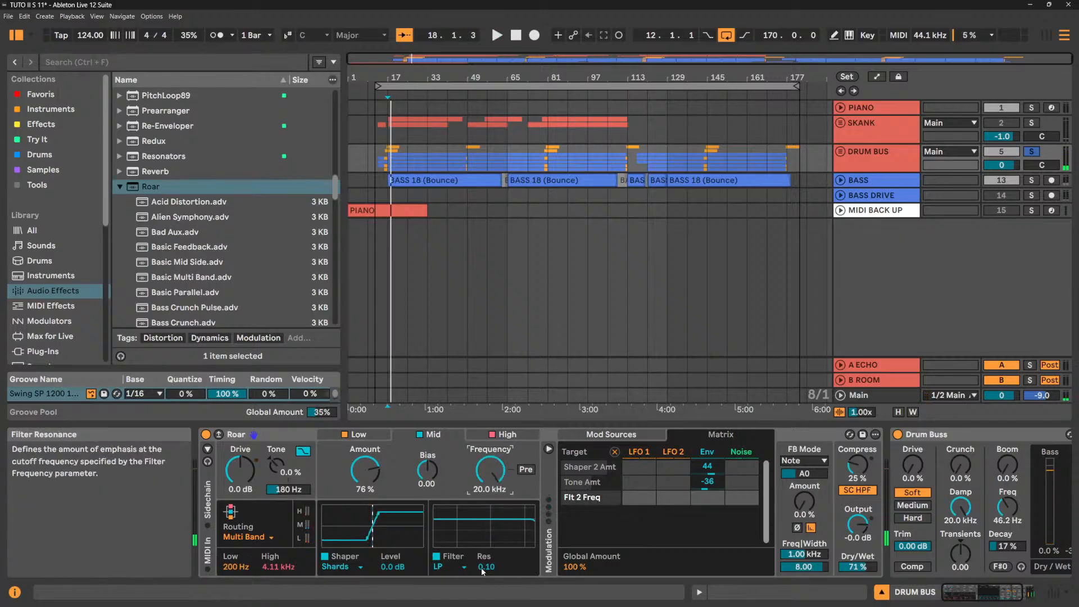
{"action": "left_click_drag", "start_coordinate": [481, 567], "coordinate": [481, 557]}
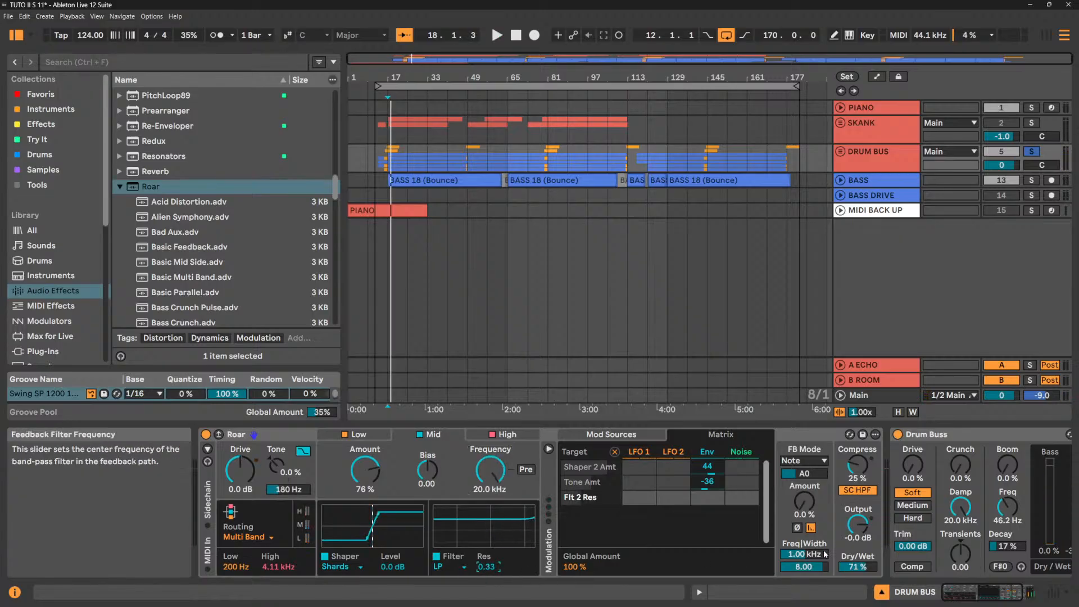
Set Roar's Dry/Wet to 100% and play the drums.
{"action": "left_click", "coordinate": [858, 566]}
{"action": "left_click_drag", "start_coordinate": [858, 567], "coordinate": [858, 557]}
{"action": "key", "text": "space"}
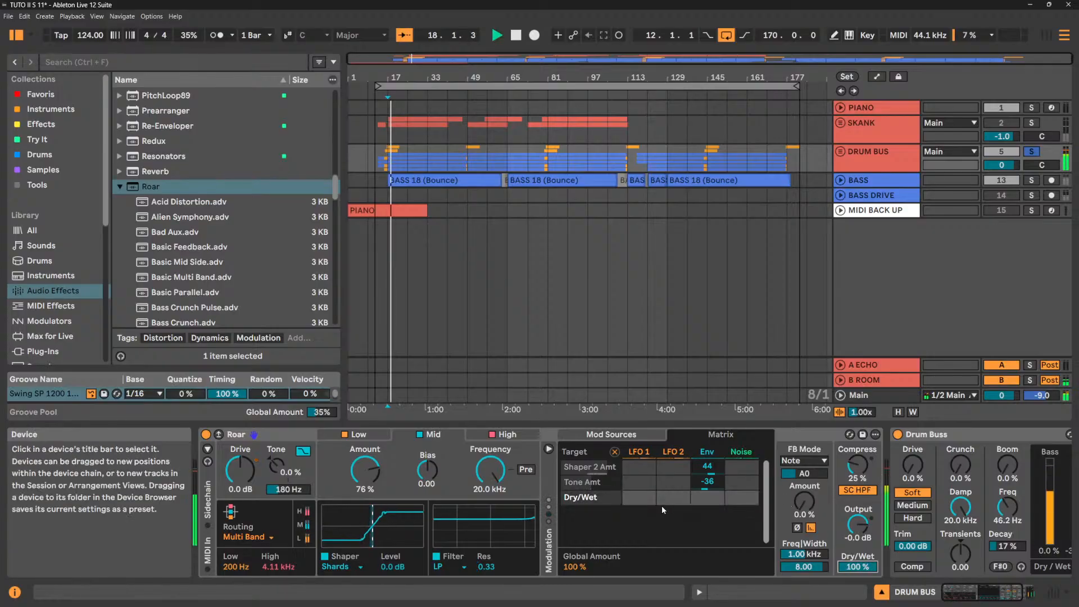
Modulate the Mid band's filter frequency with LFO 1 at an amount of -50, then open the High band's settings.
{"action": "left_click", "coordinate": [490, 477]}
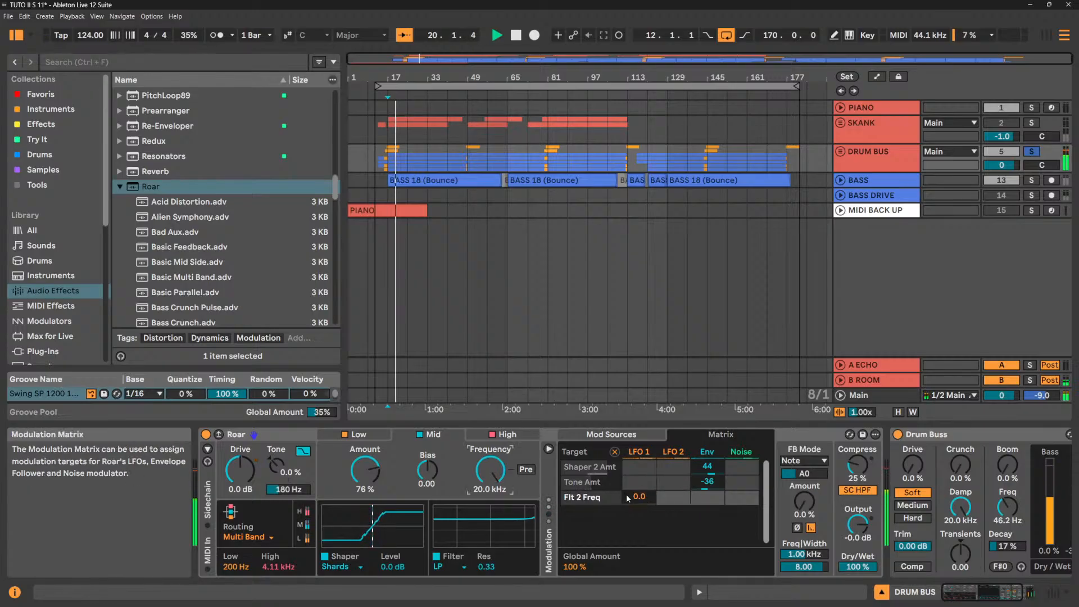
{"action": "left_click_drag", "start_coordinate": [633, 497], "coordinate": [638, 578]}
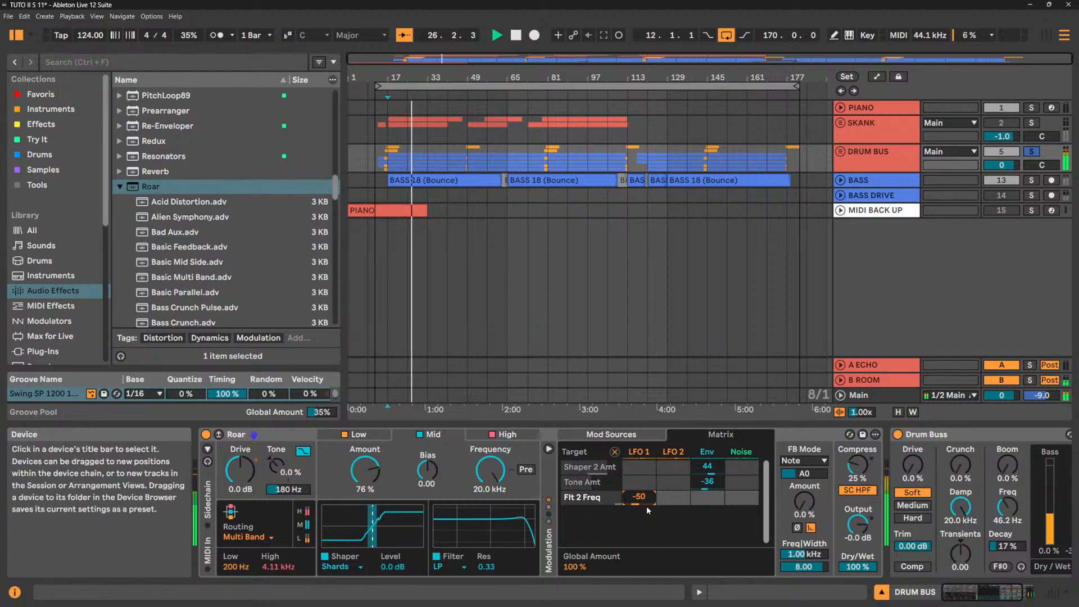
{"action": "left_click", "coordinate": [512, 435]}
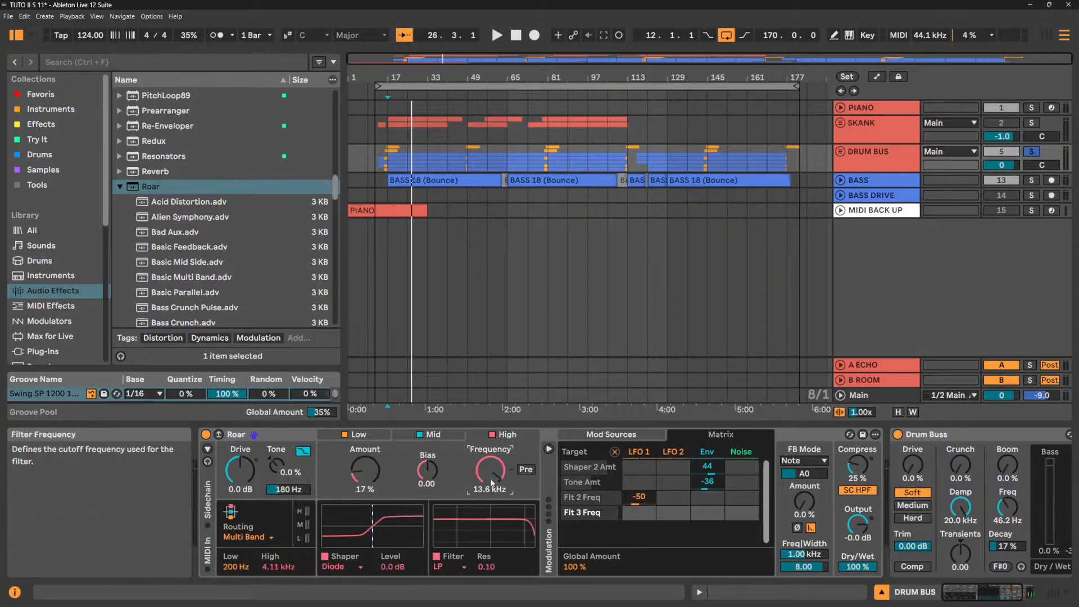
Modulate the High band's filter frequency with LFO 1 at an amount of -50 and audition the drums.
{"action": "left_click", "coordinate": [635, 512]}
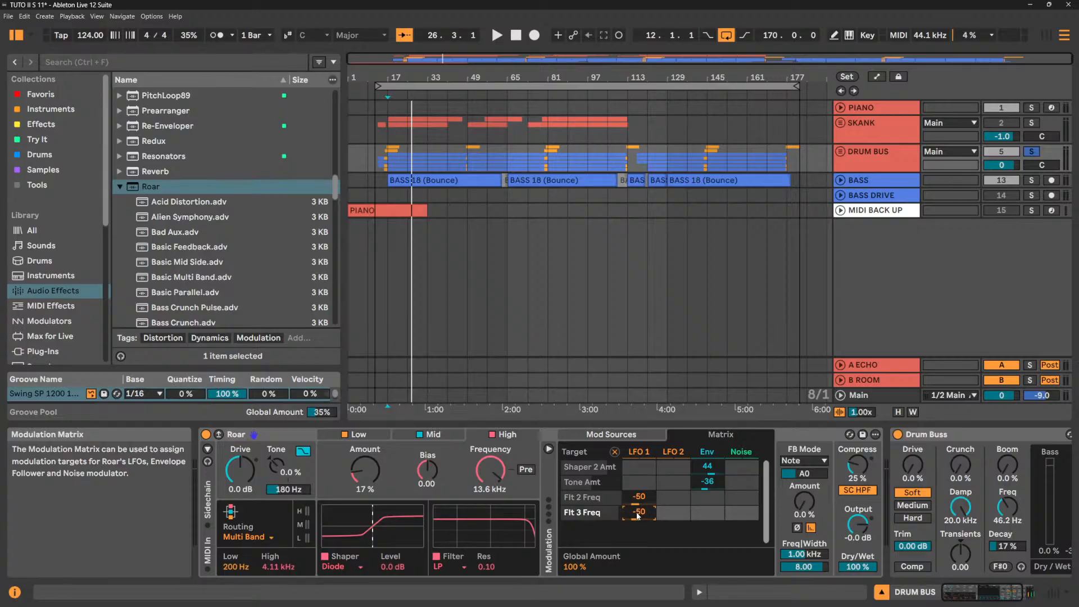
{"action": "key", "text": "space"}
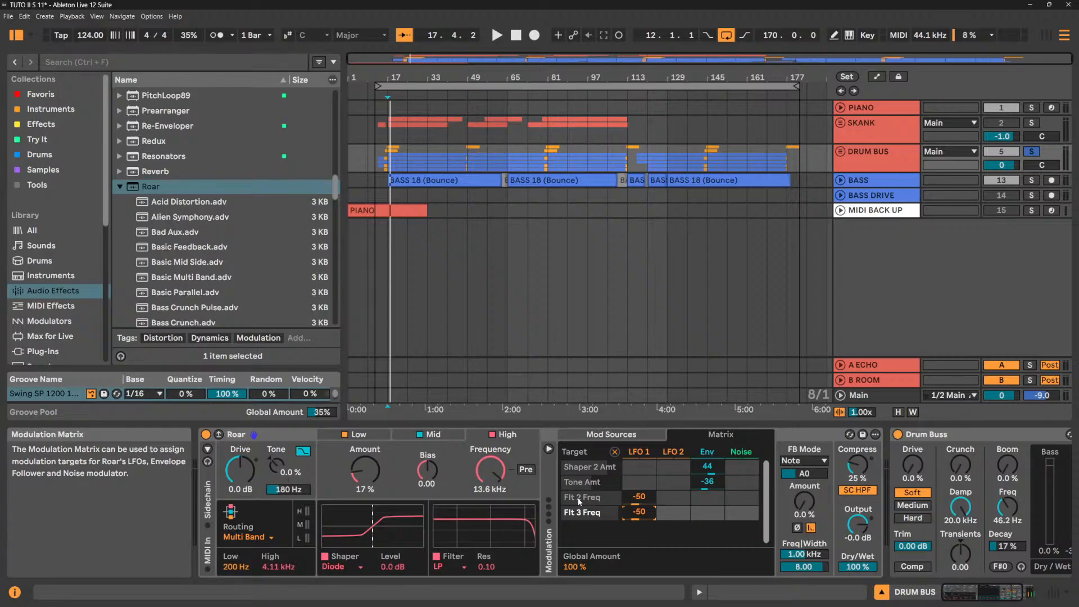
Set LFO 1's synced rate to 1/8 and the High band's filter to 6.68 kHz with 0.22 resonance during playback.
{"action": "left_click", "coordinate": [616, 435]}
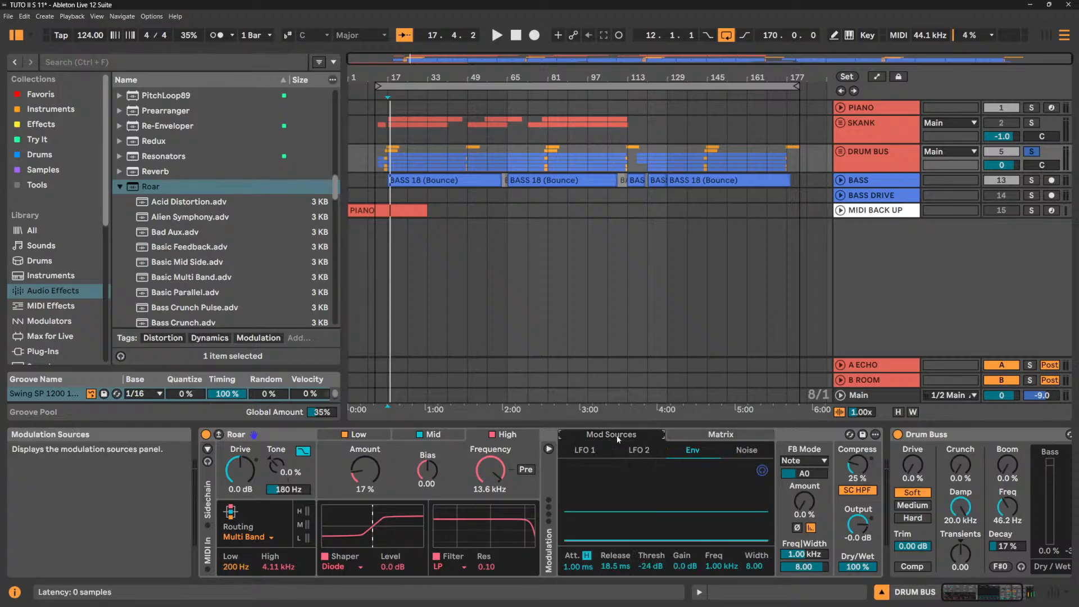
{"action": "left_click", "coordinate": [576, 451]}
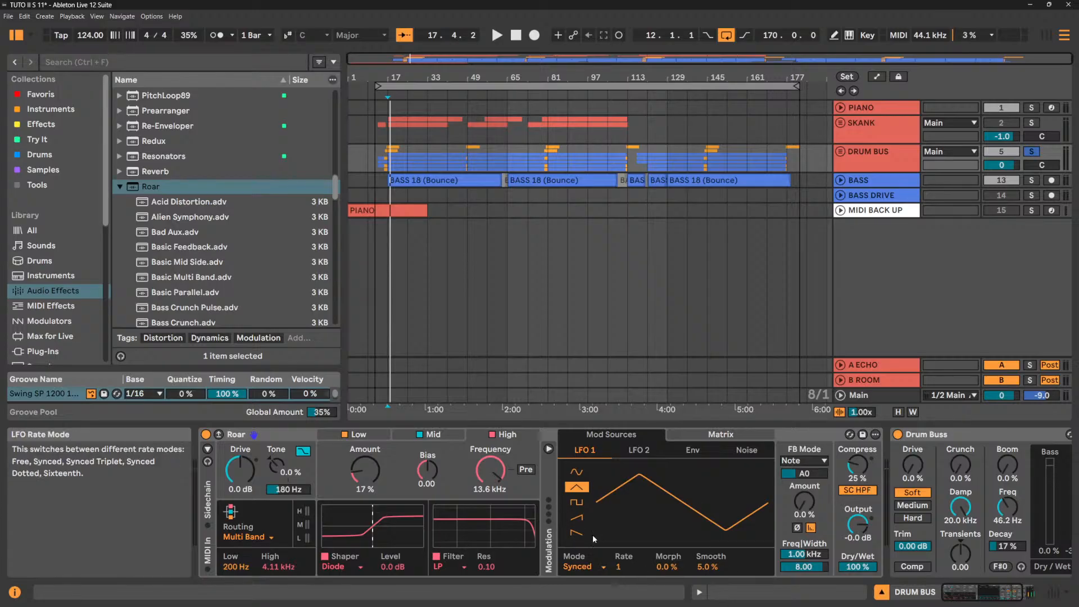
{"action": "key", "text": "space"}
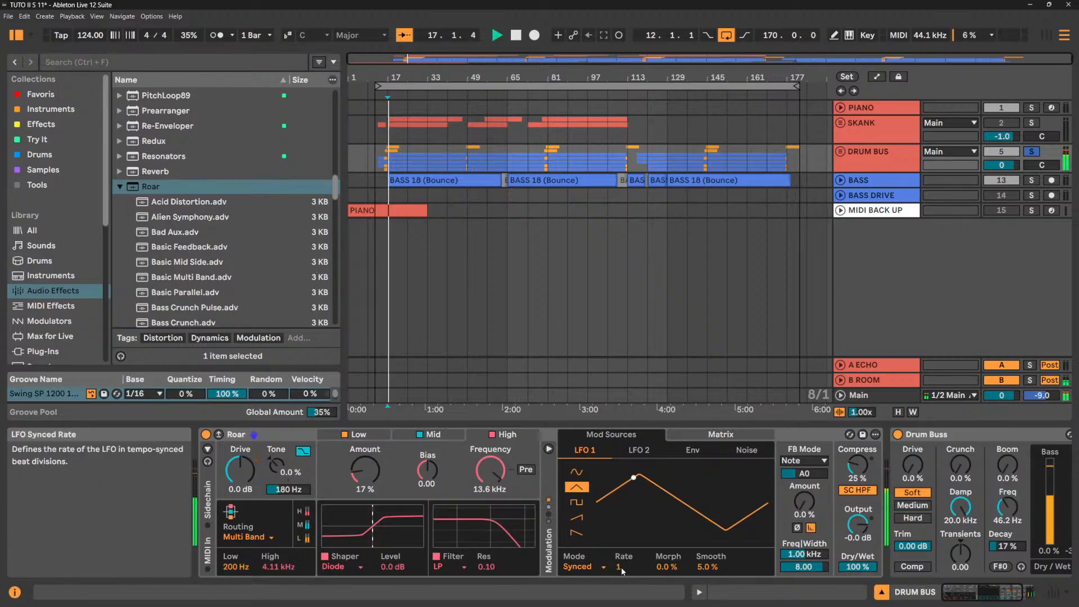
{"action": "mouse_move", "coordinate": [620, 570]}
{"action": "left_mouse_down"}
{"action": "mouse_move", "coordinate": [619, 596]}
{"action": "mouse_move", "coordinate": [619, 582]}
{"action": "left_mouse_up"}
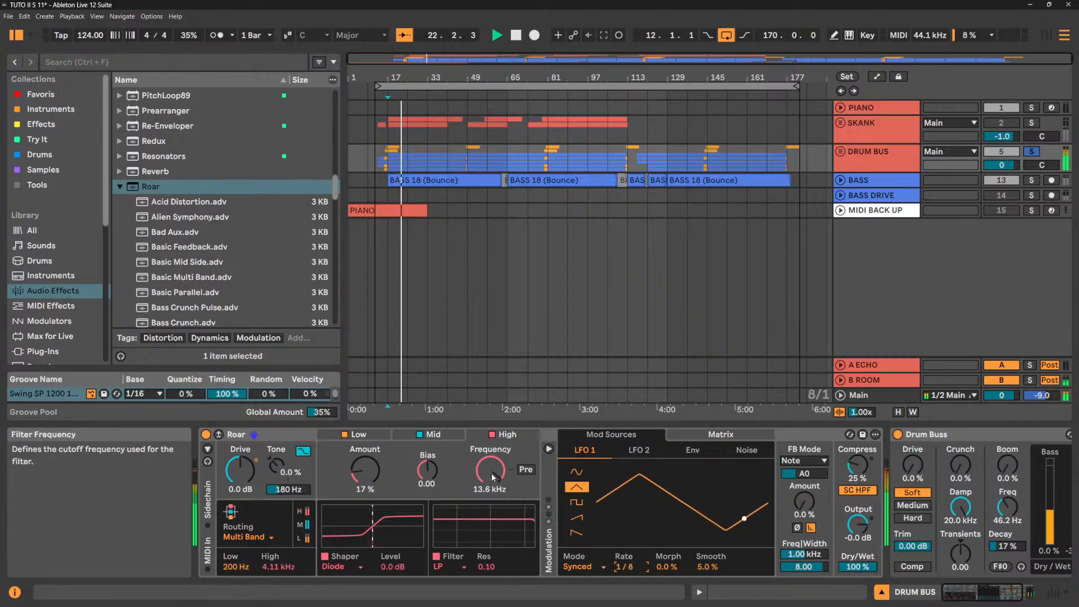
{"action": "left_click_drag", "start_coordinate": [487, 541], "coordinate": [492, 487]}
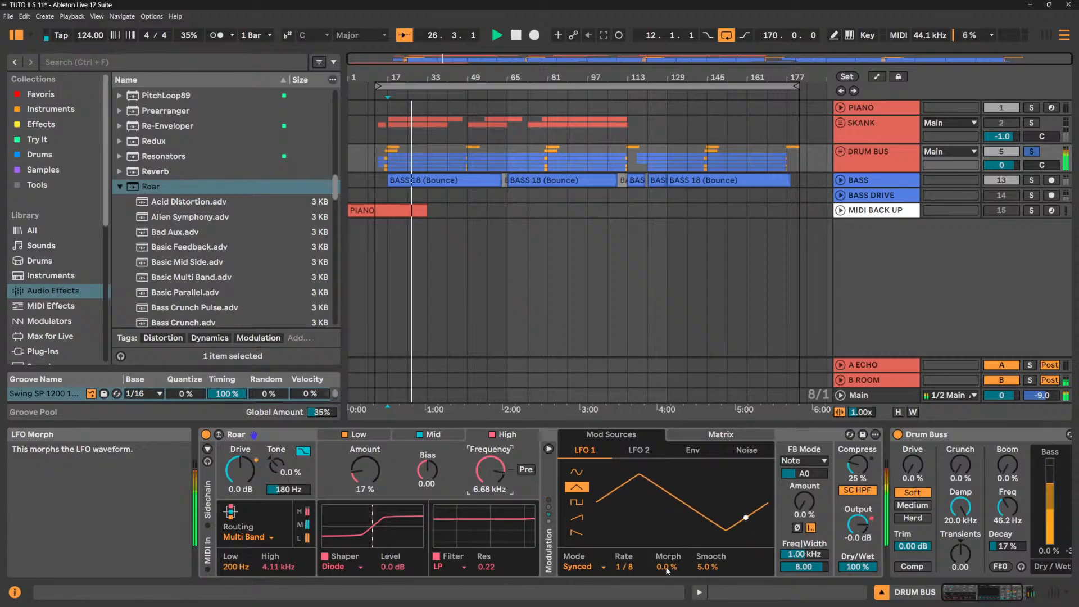
Set LFO 1's morph to -4.7% and its synced rate to 1/32.
{"action": "left_click_drag", "start_coordinate": [667, 571], "coordinate": [625, 557]}
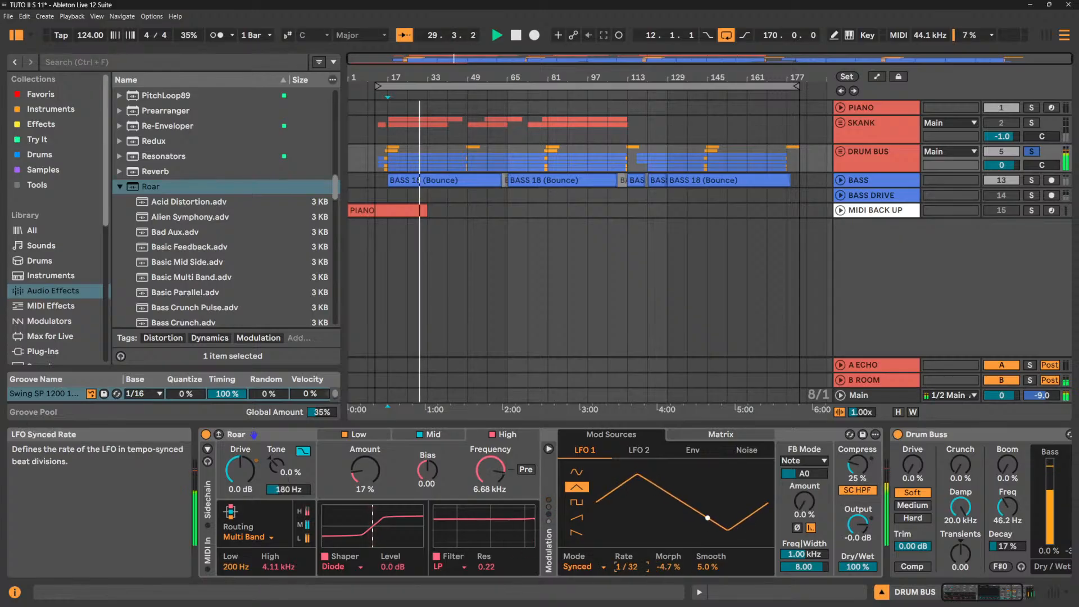
{"action": "left_click_drag", "start_coordinate": [624, 566], "coordinate": [625, 569]}
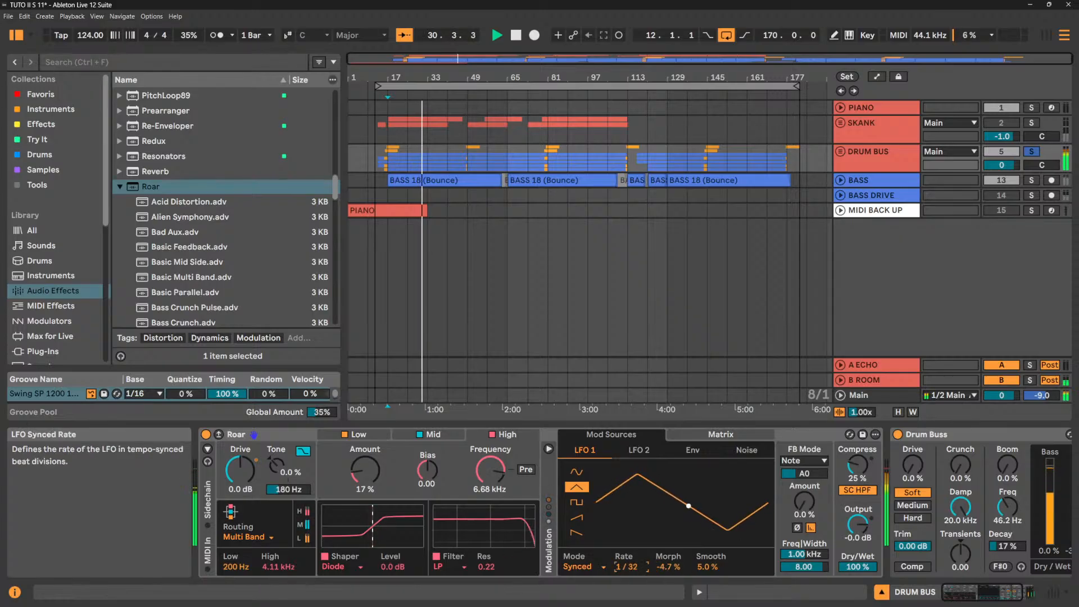
Try LFO 1 in Free mode at a rate of 0.25 Hz and return it to Synced mode.
{"action": "left_click", "coordinate": [577, 567]}
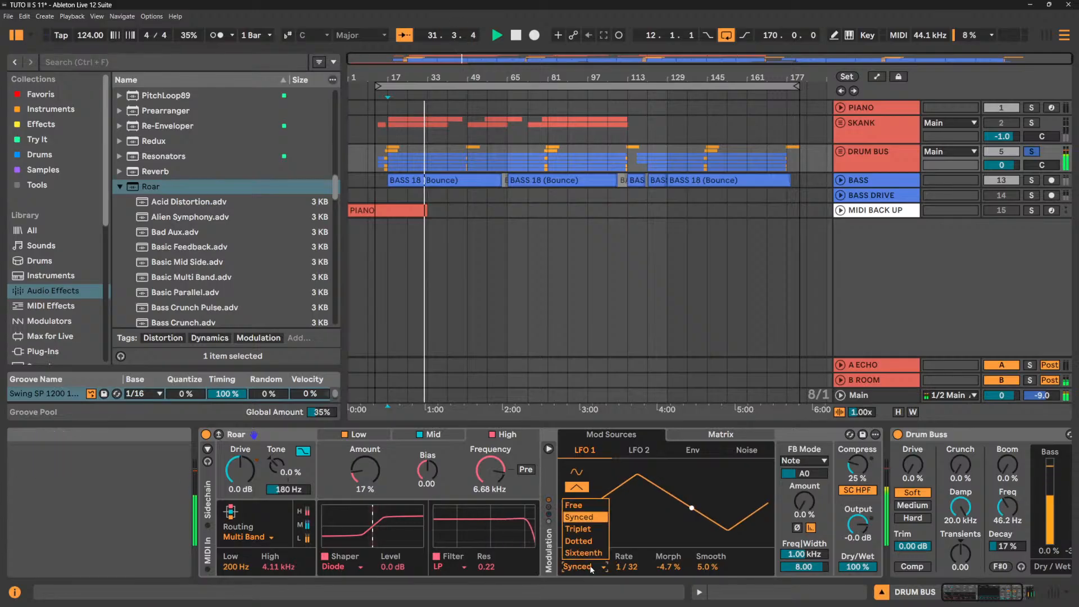
{"action": "left_click", "coordinate": [581, 503]}
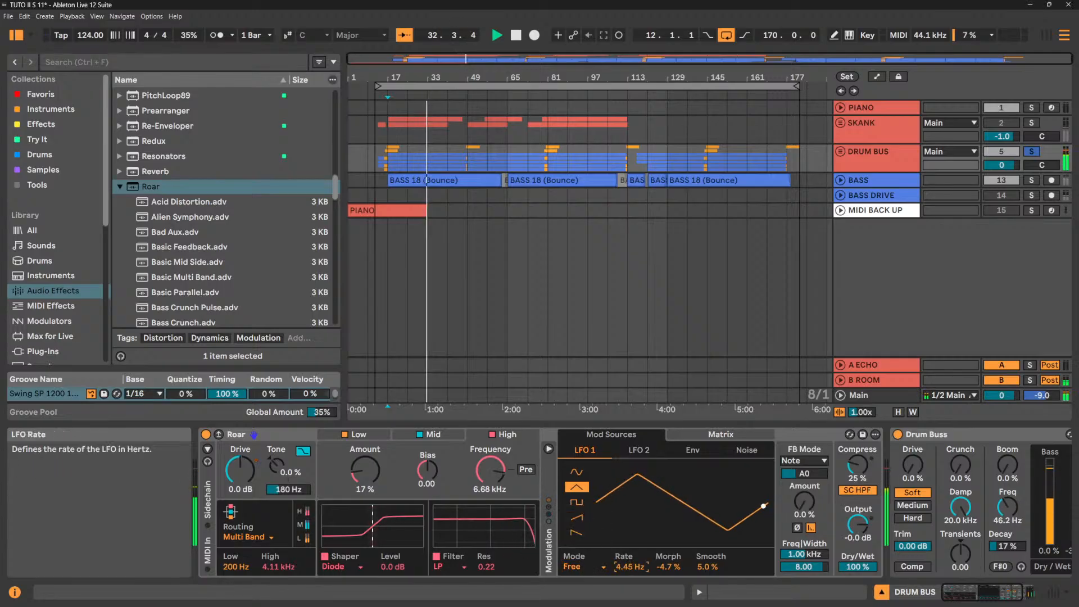
{"action": "left_click_drag", "start_coordinate": [629, 566], "coordinate": [630, 603]}
{"action": "left_click", "coordinate": [585, 569]}
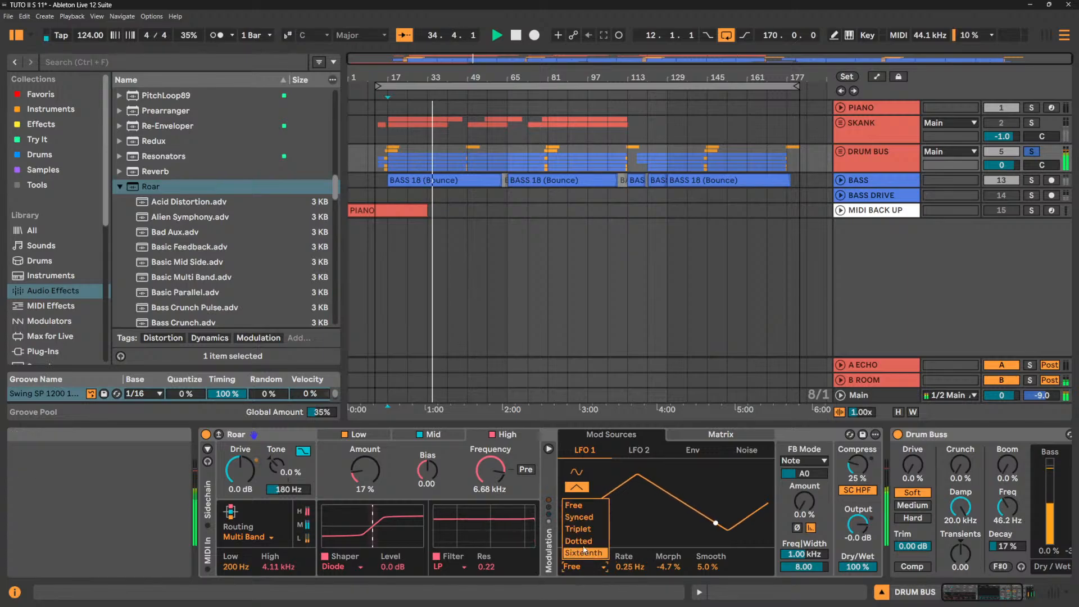
{"action": "left_click", "coordinate": [579, 517]}
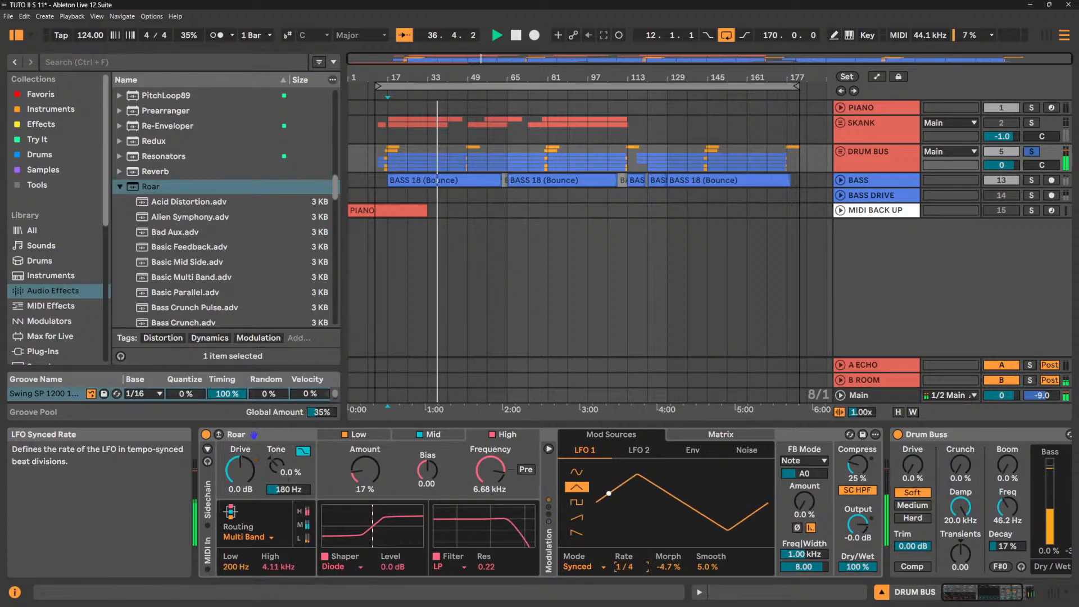
Set LFO 1's synced rate to 2 and change its waveform to a sine.
{"action": "left_click_drag", "start_coordinate": [625, 568], "coordinate": [625, 577]}
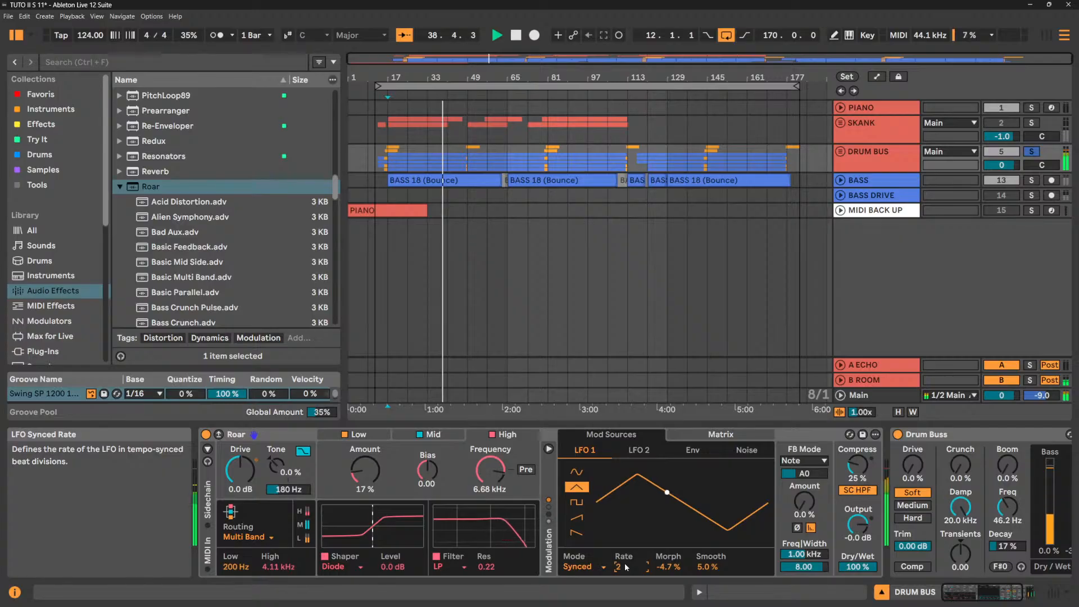
{"action": "left_click", "coordinate": [576, 472]}
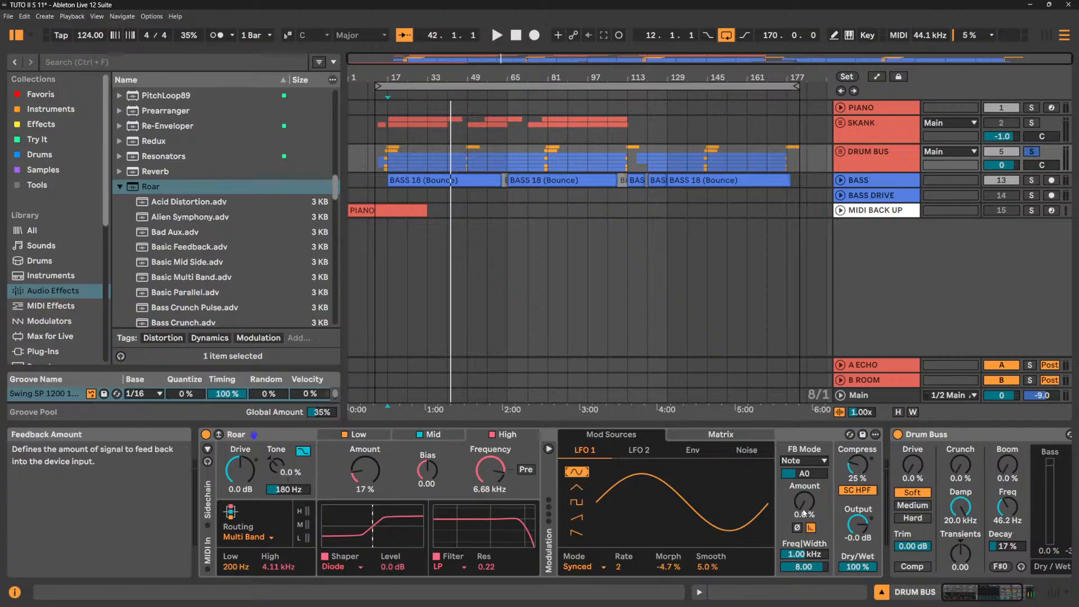
Set Roar's feedback amount to 30% and modulate it with the Noise source at an amount of 22 during playback.
{"action": "key", "text": "space"}
{"action": "left_click_drag", "start_coordinate": [804, 511], "coordinate": [805, 494]}
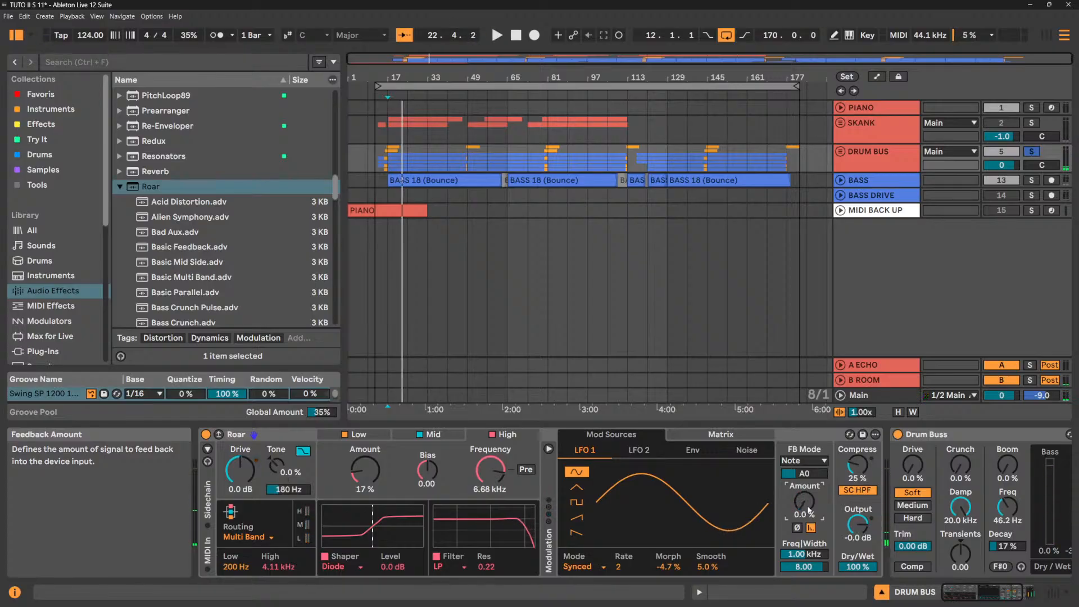
{"action": "left_click", "coordinate": [694, 451]}
{"action": "left_click", "coordinate": [736, 450]}
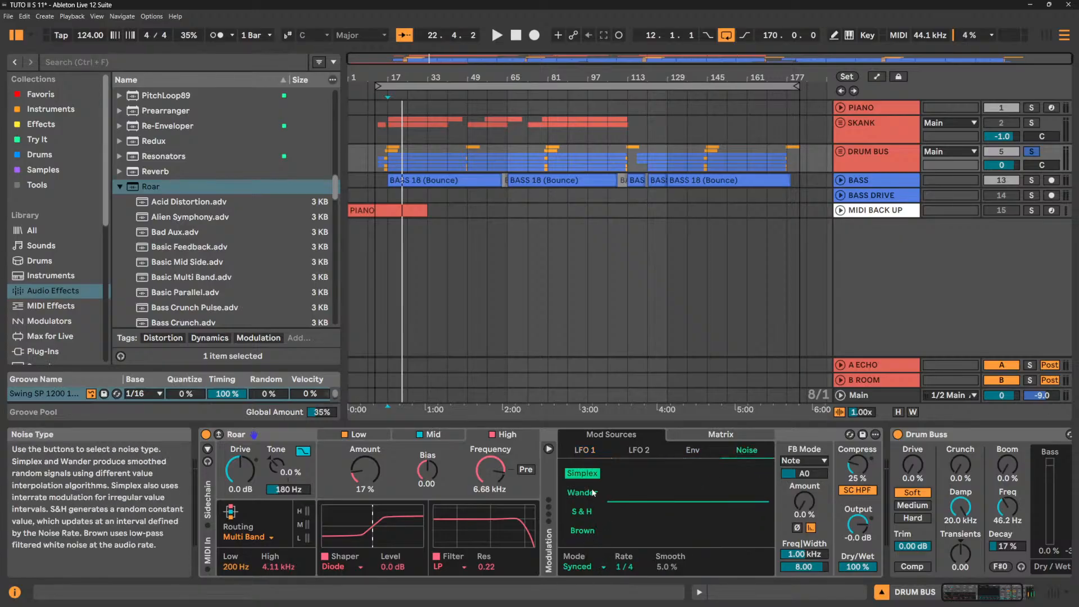
{"action": "key", "text": "space"}
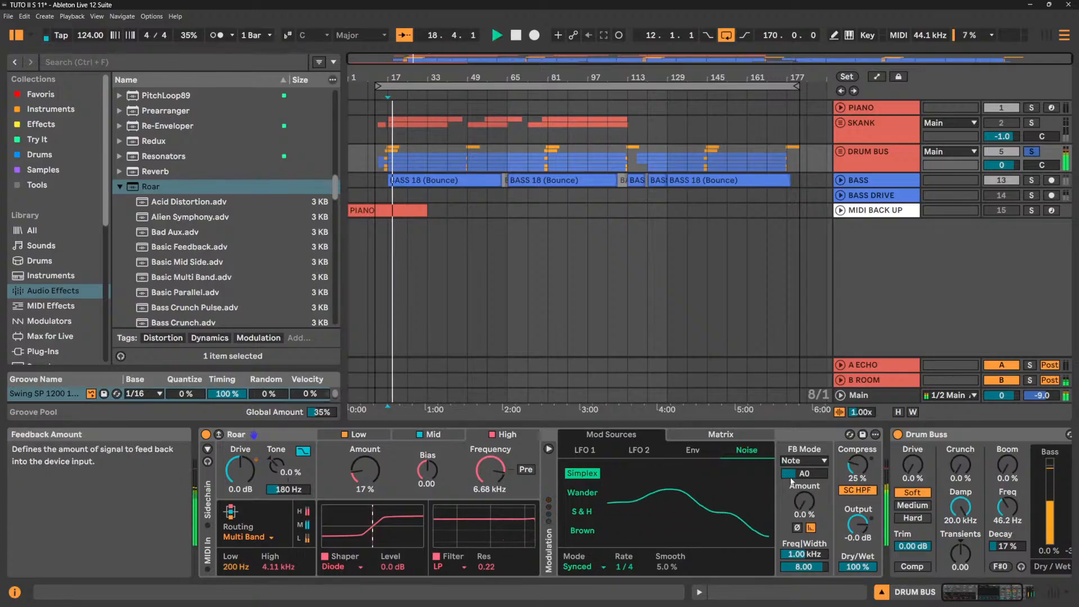
{"action": "left_click", "coordinate": [743, 436]}
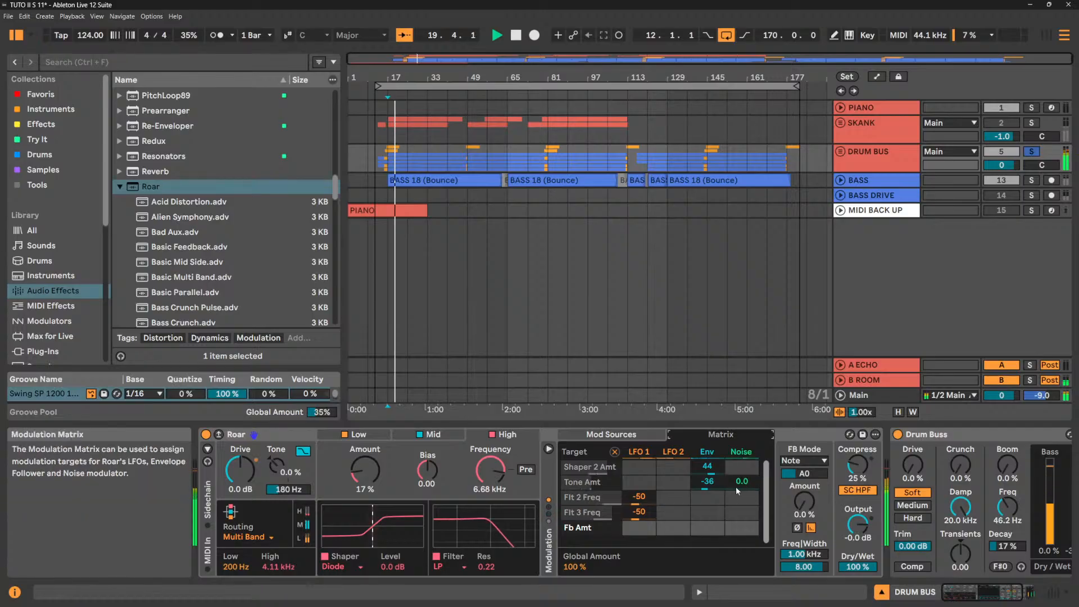
{"action": "left_click_drag", "start_coordinate": [747, 529], "coordinate": [805, 490]}
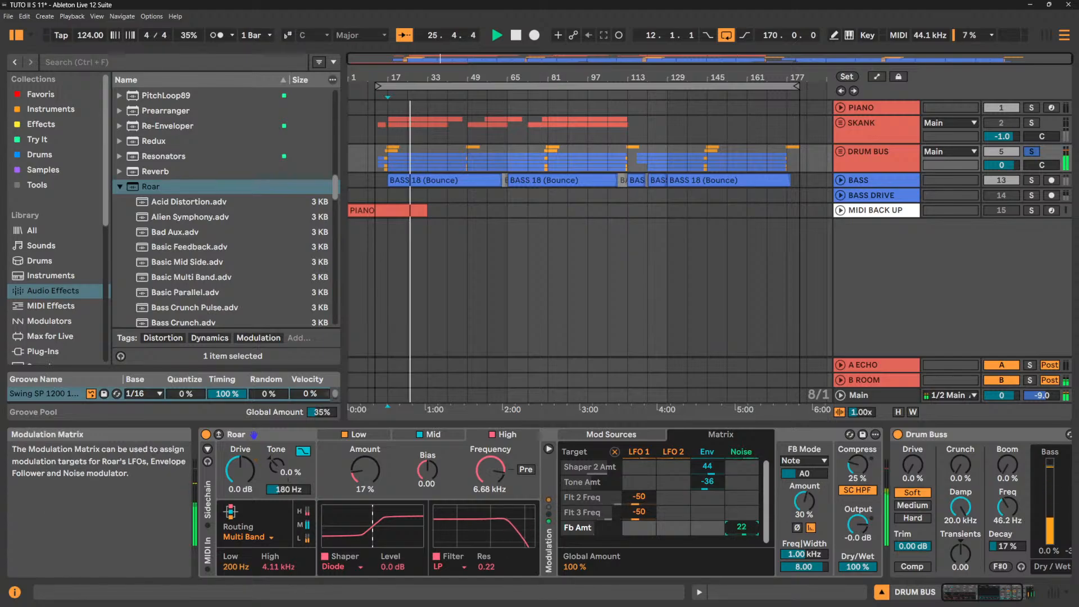
Remove the Noise modulation from the feedback amount, try LFO 1 at 61, and replace it with LFO 2 at 67.
{"action": "key", "text": "Delete"}
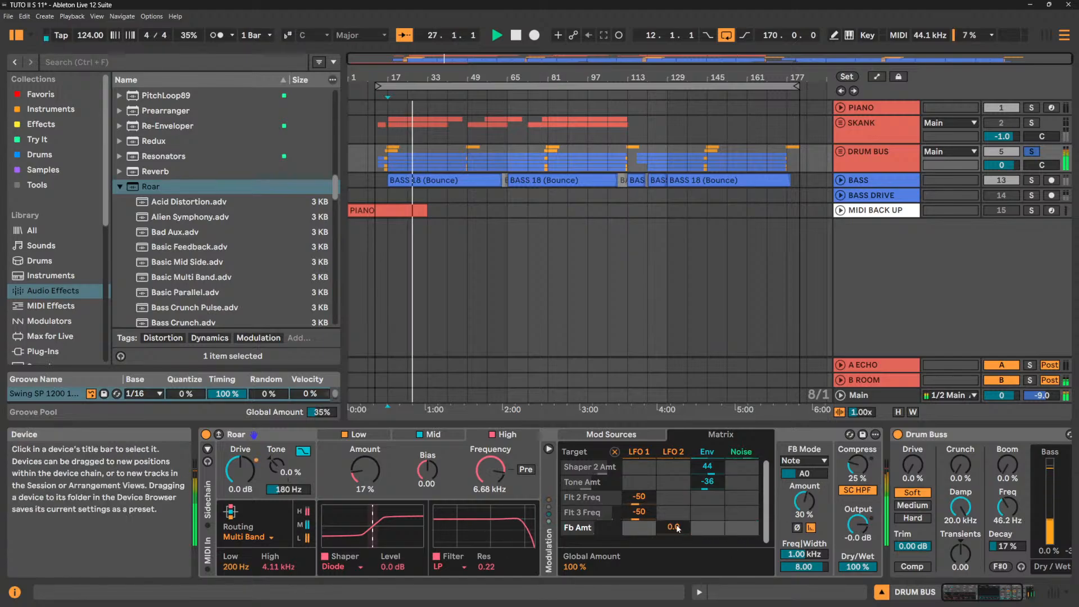
{"action": "left_click_drag", "start_coordinate": [645, 531], "coordinate": [645, 493]}
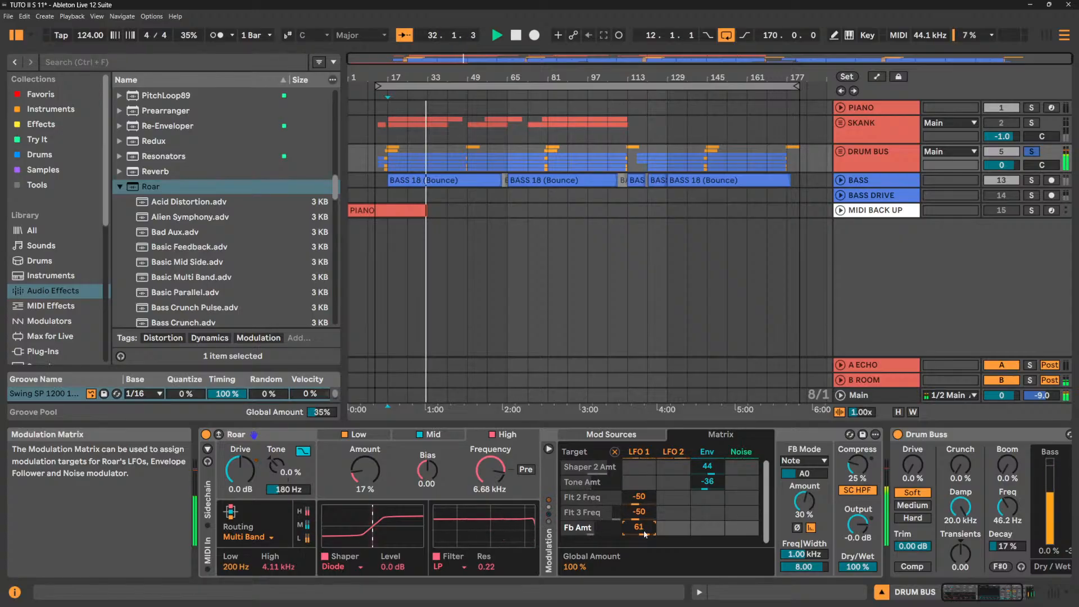
{"action": "key", "text": "Delete"}
{"action": "left_click_drag", "start_coordinate": [669, 530], "coordinate": [669, 495]}
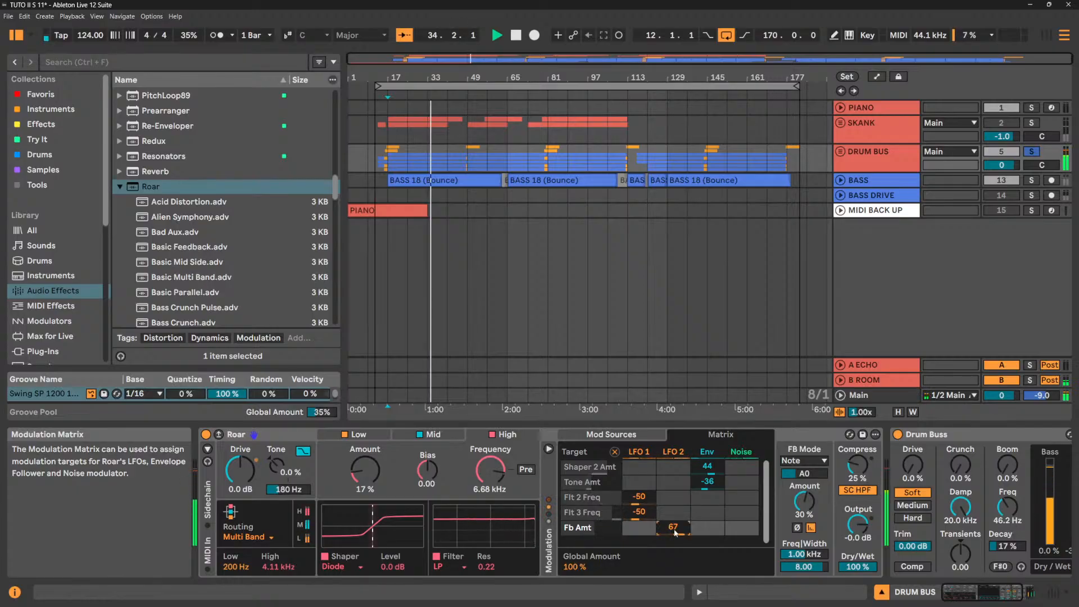
Set LFO 2's synced rate to 1/4, its smoothing to 11% and its morph to 45%.
{"action": "left_click", "coordinate": [634, 437]}
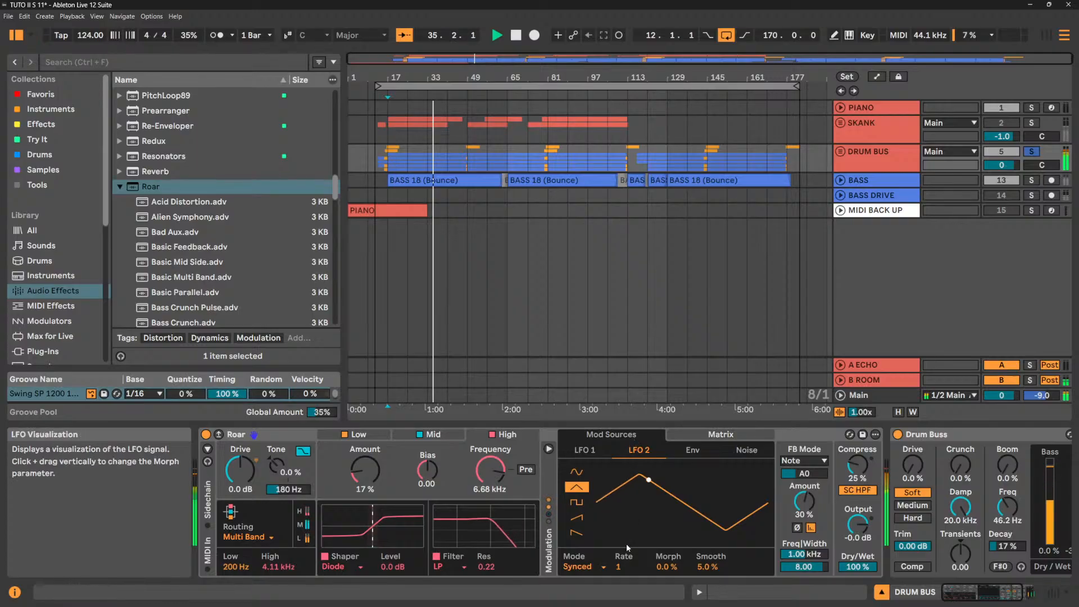
{"action": "left_click_drag", "start_coordinate": [618, 566], "coordinate": [618, 554]}
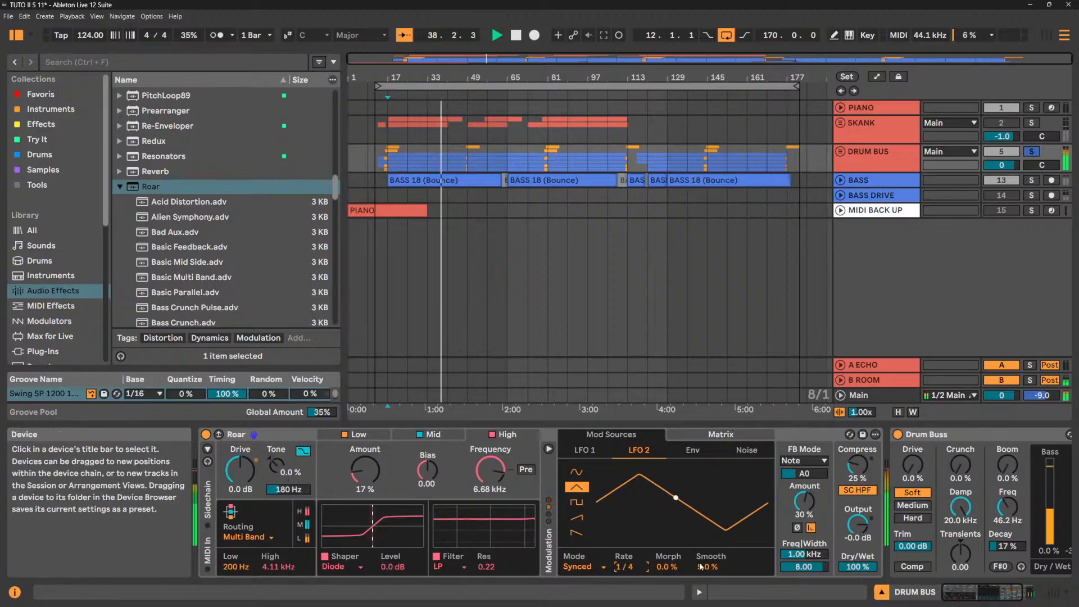
{"action": "left_click_drag", "start_coordinate": [702, 567], "coordinate": [665, 548]}
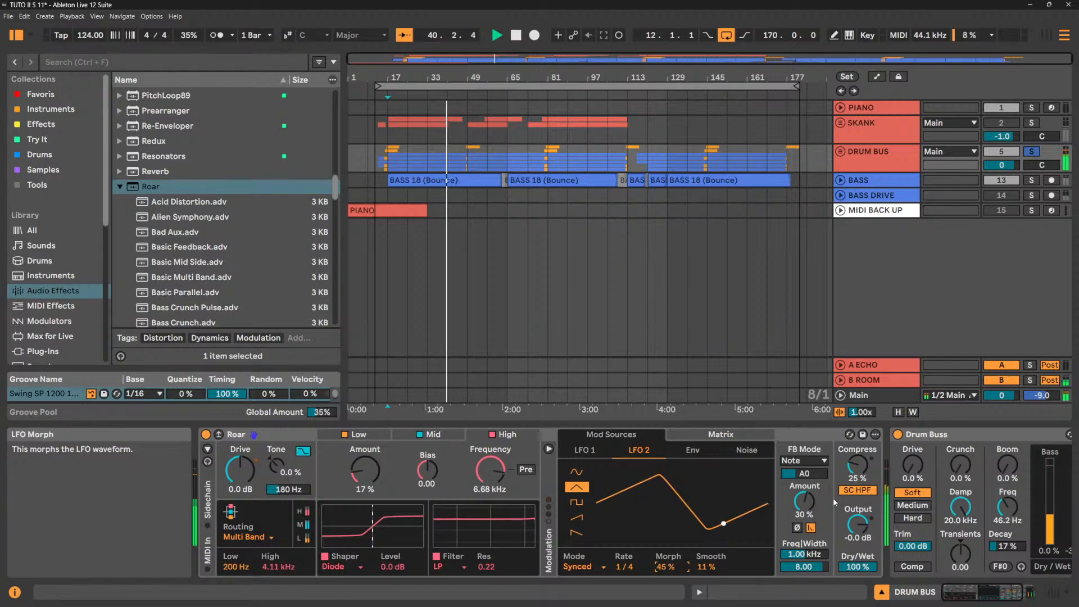
Audition different feedback amounts and LFO 2 rates, settling on a 1/2 rate and 23% feedback.
{"action": "mouse_move", "coordinate": [804, 500]}
{"action": "left_mouse_down"}
{"action": "mouse_move", "coordinate": [804, 520]}
{"action": "mouse_move", "coordinate": [804, 502]}
{"action": "left_mouse_up"}
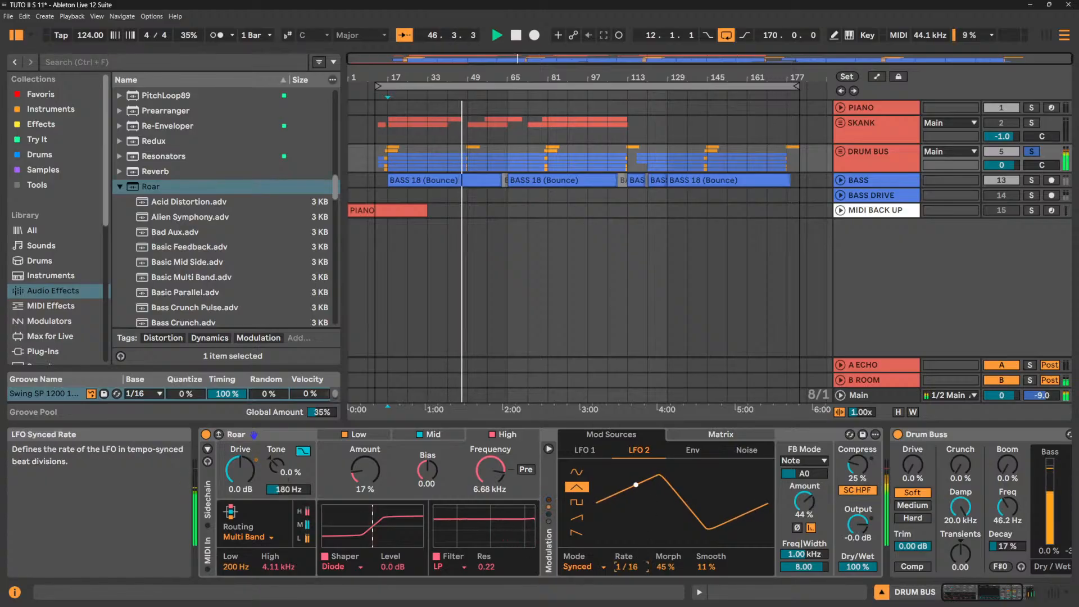
{"action": "left_click", "coordinate": [626, 567]}
{"action": "left_click_drag", "start_coordinate": [625, 566], "coordinate": [625, 561]}
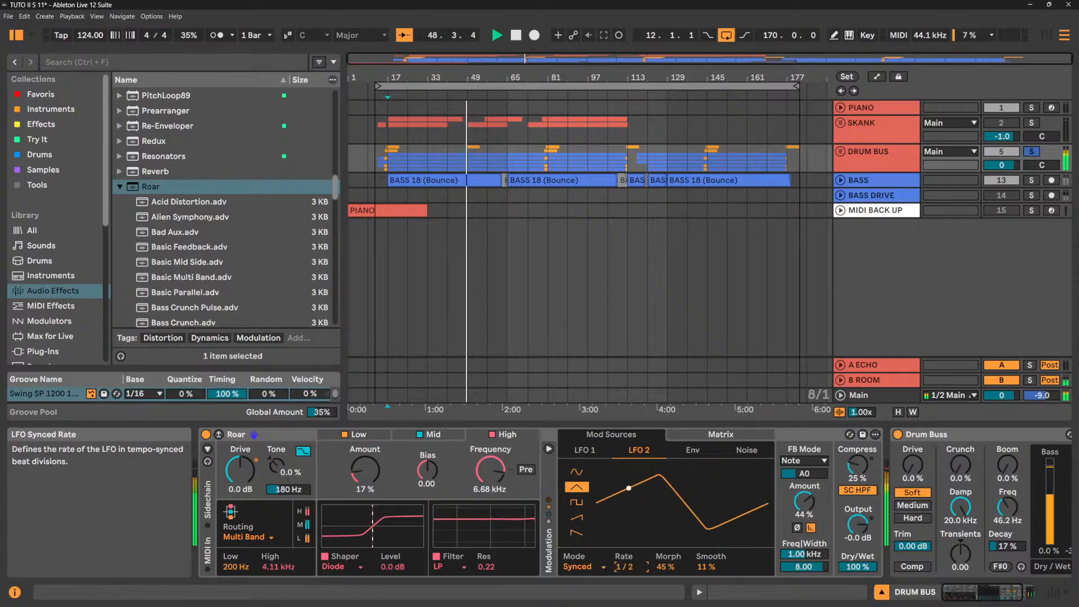
{"action": "left_click_drag", "start_coordinate": [804, 500], "coordinate": [804, 511]}
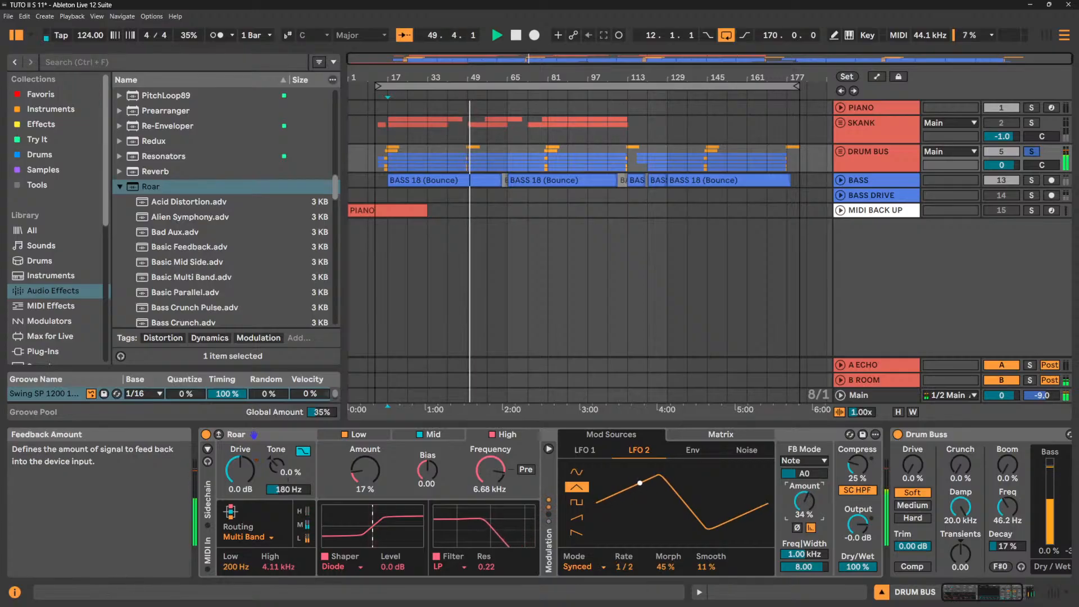
Switch Roar's feedback mode to Time, check LFO 1's settings and play the drums.
{"action": "left_click", "coordinate": [804, 460]}
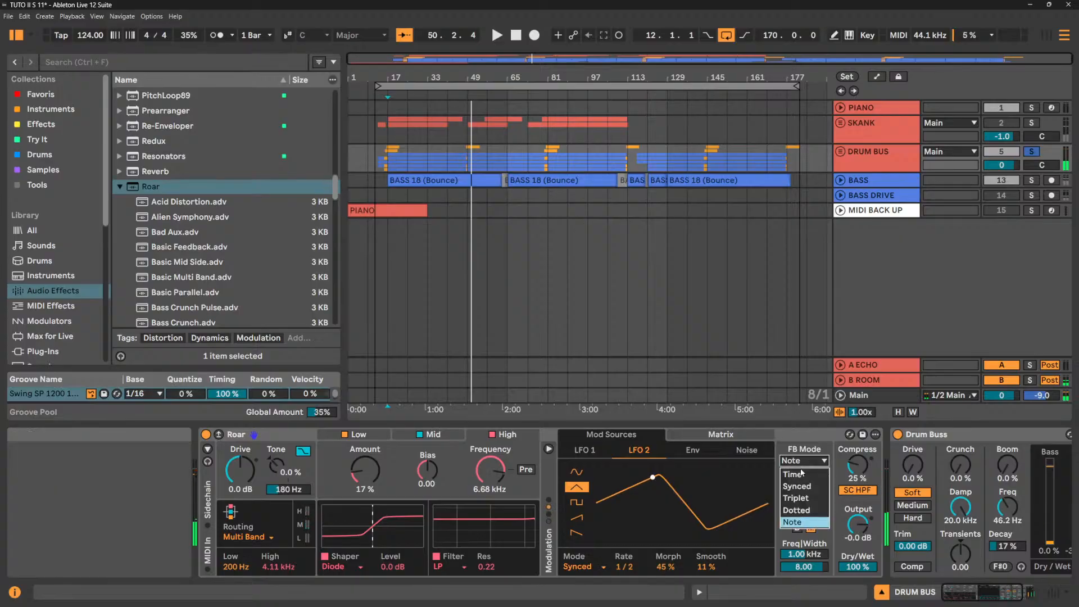
{"action": "left_click", "coordinate": [798, 474]}
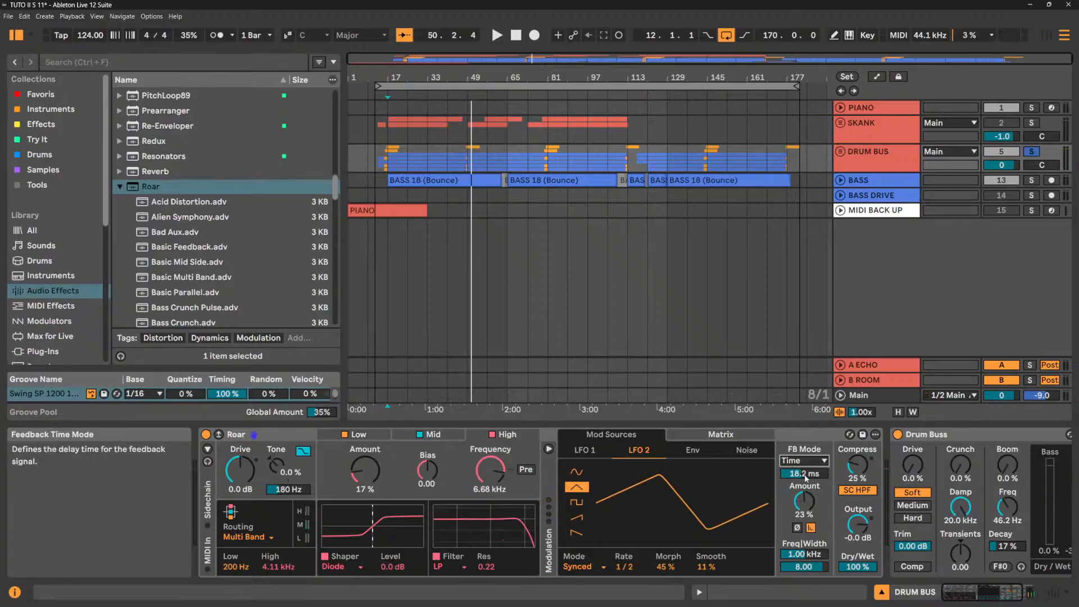
{"action": "left_click", "coordinate": [584, 449]}
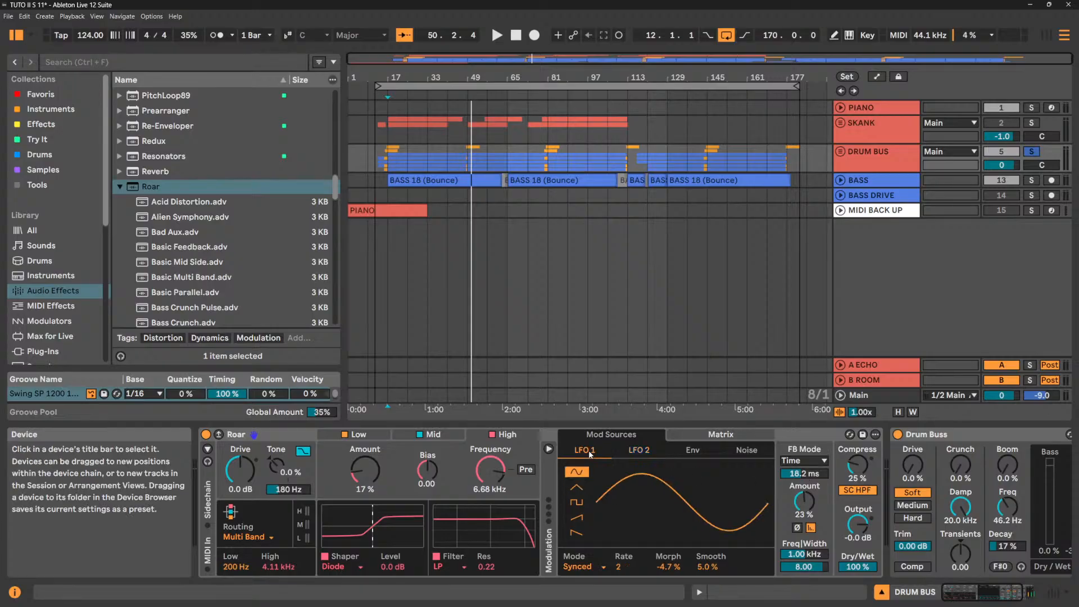
{"action": "key", "text": "space"}
Modulate Roar's feedback time with LFO 1 at 80 and set the device's dry/wet to 69%.
{"action": "left_click", "coordinate": [720, 434]}
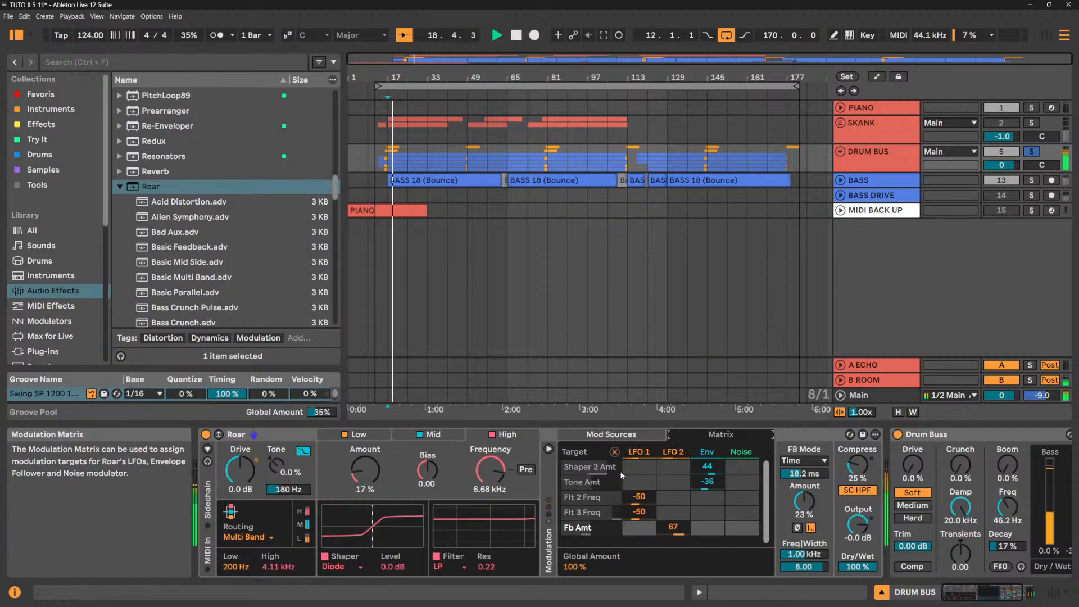
{"action": "left_click", "coordinate": [805, 474]}
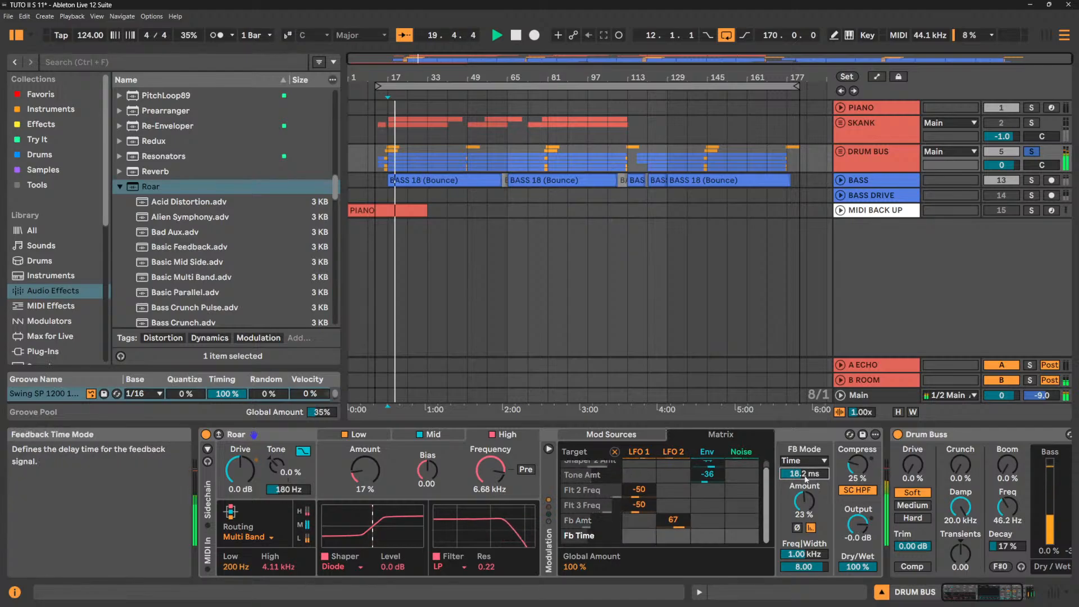
{"action": "left_click", "coordinate": [647, 535]}
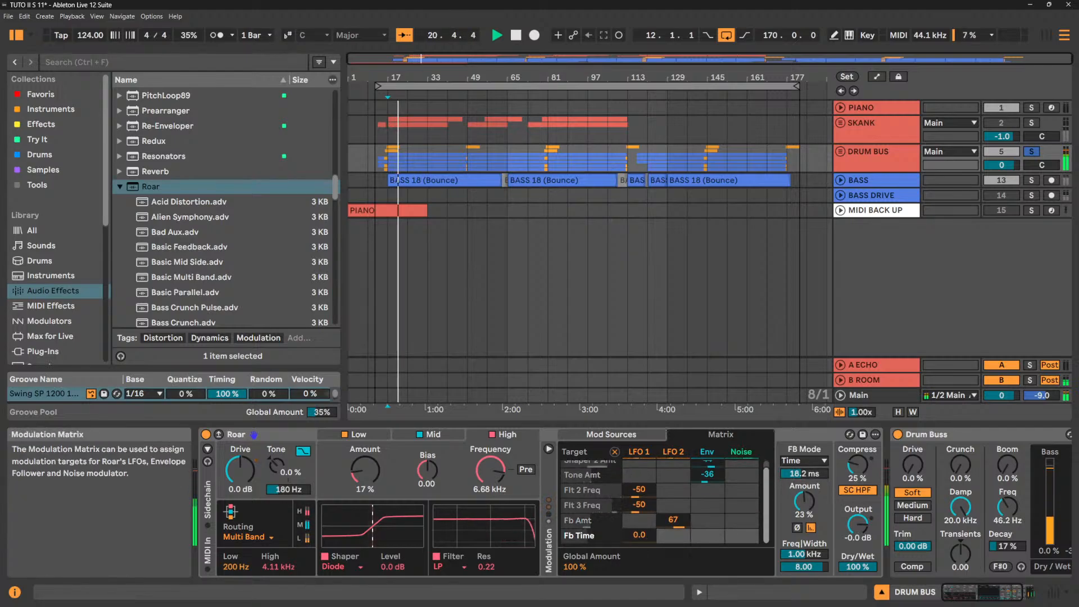
{"action": "left_click_drag", "start_coordinate": [639, 535], "coordinate": [639, 490]}
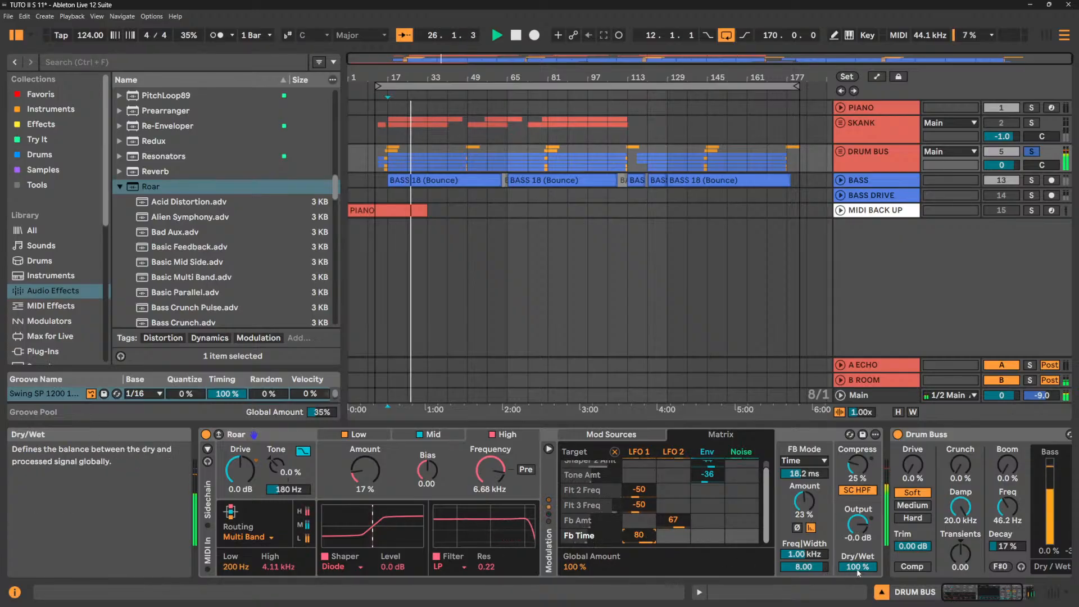
{"action": "mouse_move", "coordinate": [857, 566]}
{"action": "left_mouse_down"}
{"action": "mouse_move", "coordinate": [857, 604]}
{"action": "mouse_move", "coordinate": [857, 567]}
{"action": "left_mouse_up"}
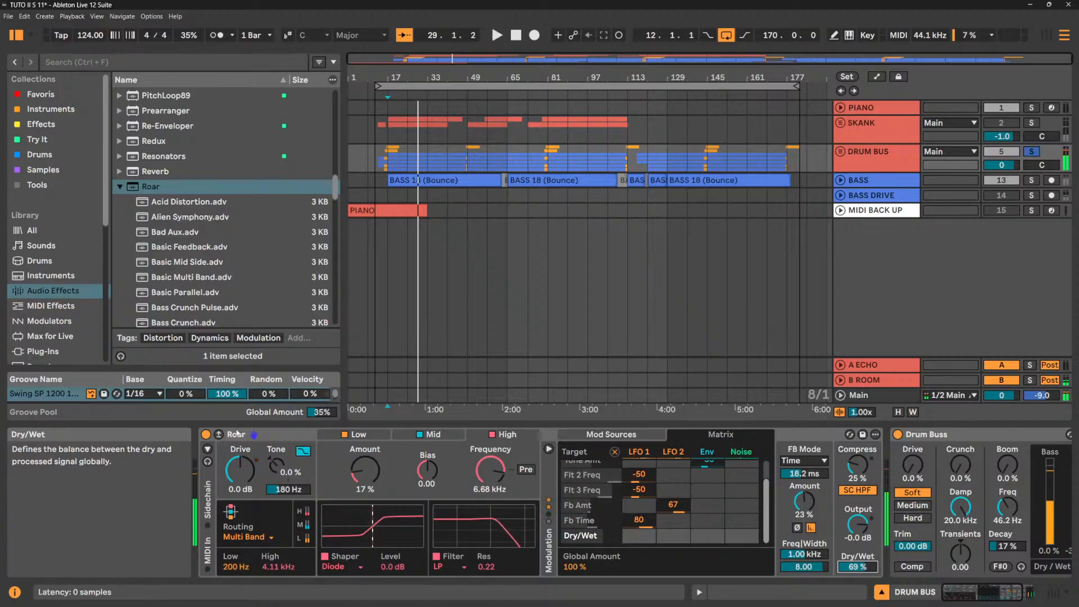
Look through Roar's bands, modulators and full modulation matrix in expanded view, restore the normal view and fold away the modulation section.
{"action": "left_click", "coordinate": [218, 435]}
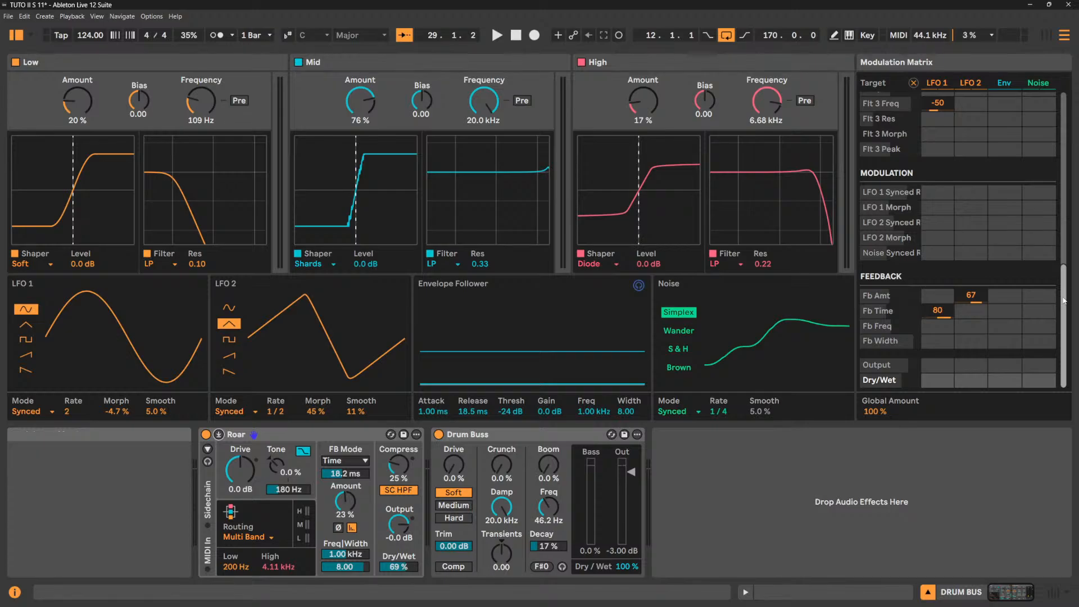
{"action": "mouse_move", "coordinate": [1064, 300]}
{"action": "left_mouse_down"}
{"action": "mouse_move", "coordinate": [1063, 241]}
{"action": "mouse_move", "coordinate": [1064, 301]}
{"action": "left_mouse_up"}
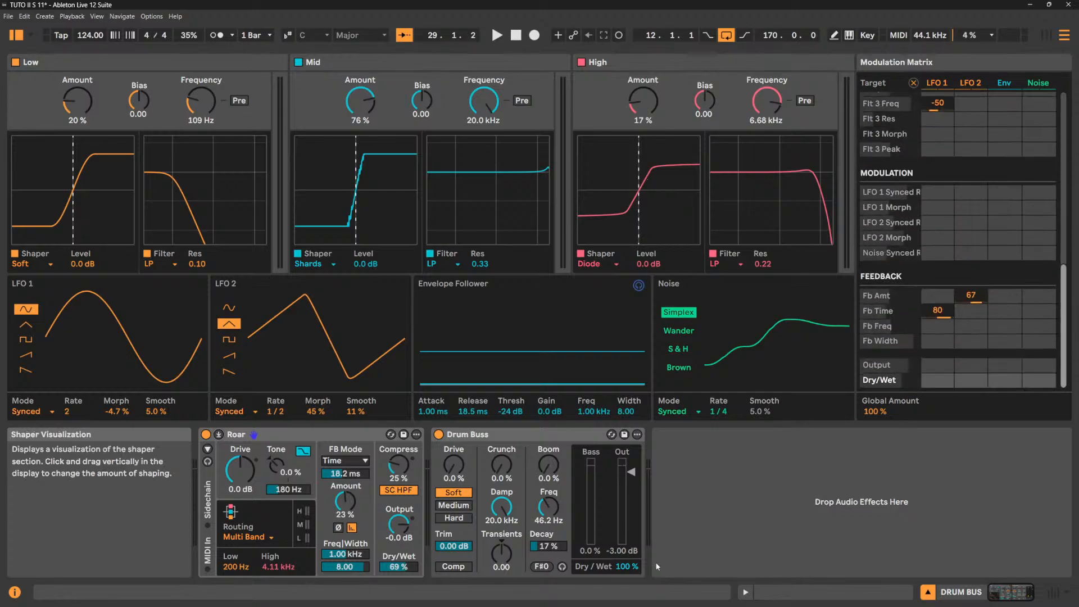
{"action": "left_click", "coordinate": [219, 435]}
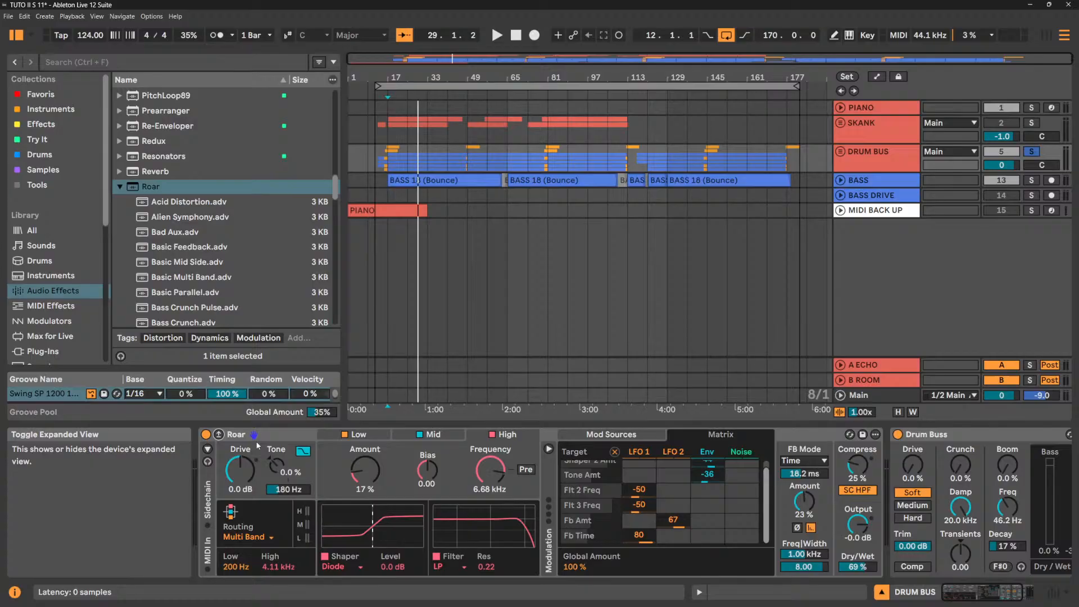
{"action": "left_click", "coordinate": [549, 449]}
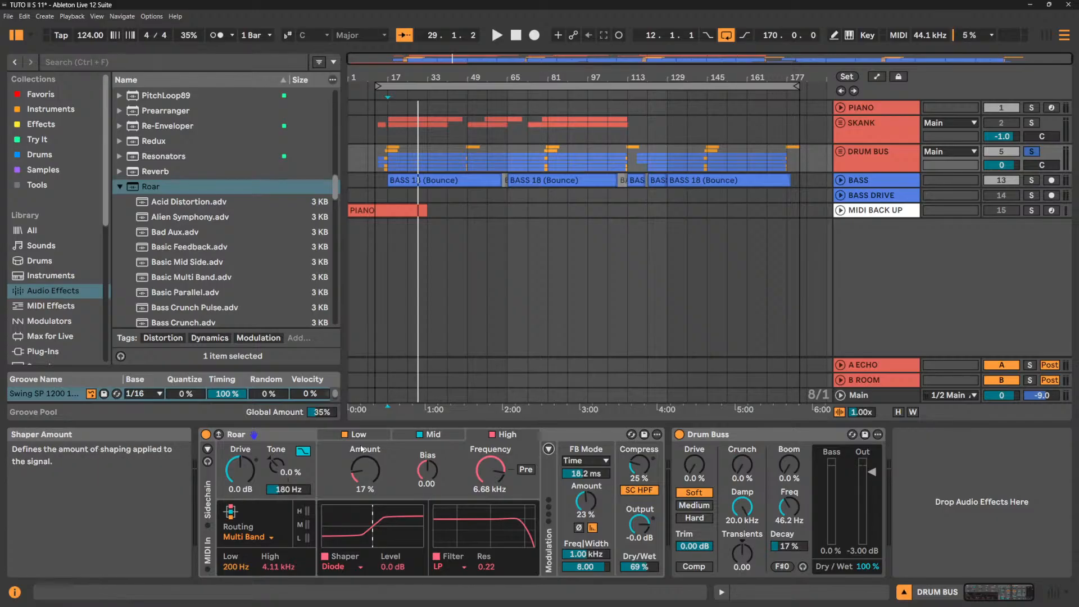
Replace the customised Roar with a fresh default Roar ahead of Drum Buss, start playback and unsolo the DRUM BUS track.
{"action": "left_click", "coordinate": [275, 436]}
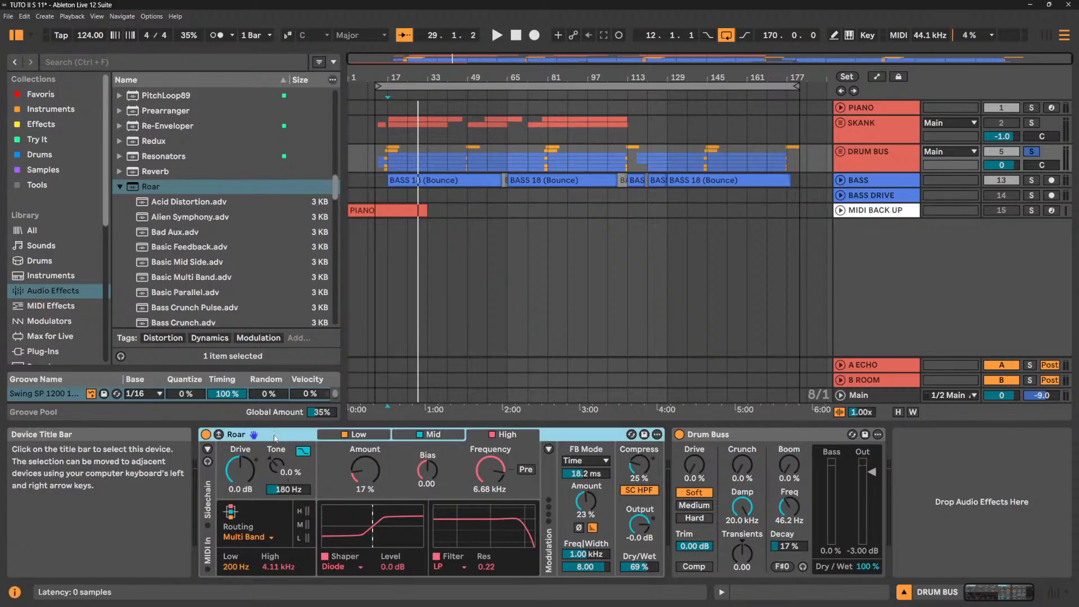
{"action": "key", "text": "Delete"}
{"action": "left_click", "coordinate": [156, 189]}
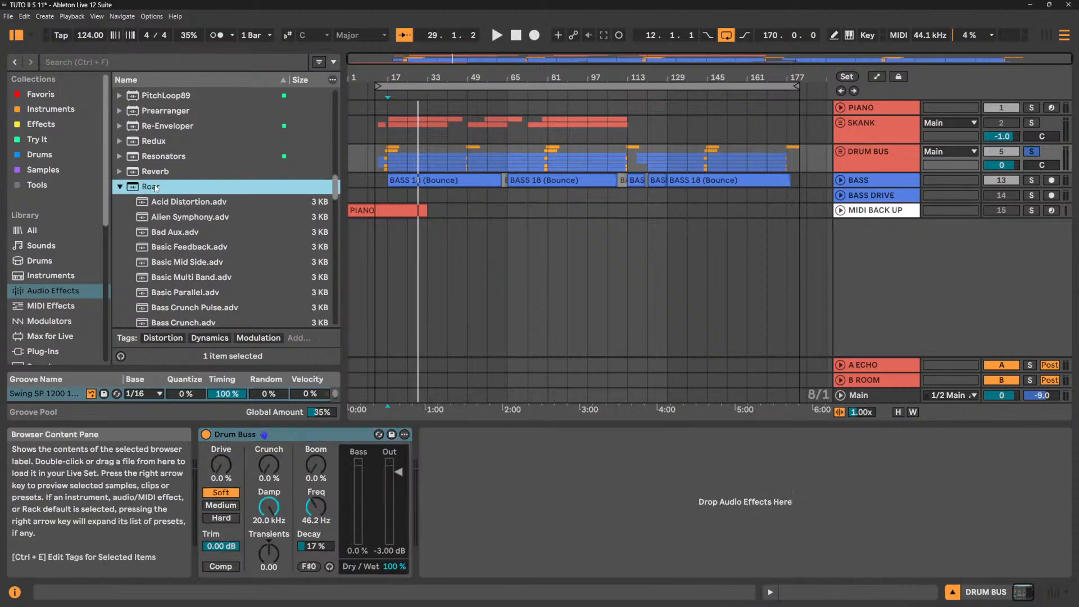
{"action": "left_click_drag", "start_coordinate": [194, 396], "coordinate": [214, 483]}
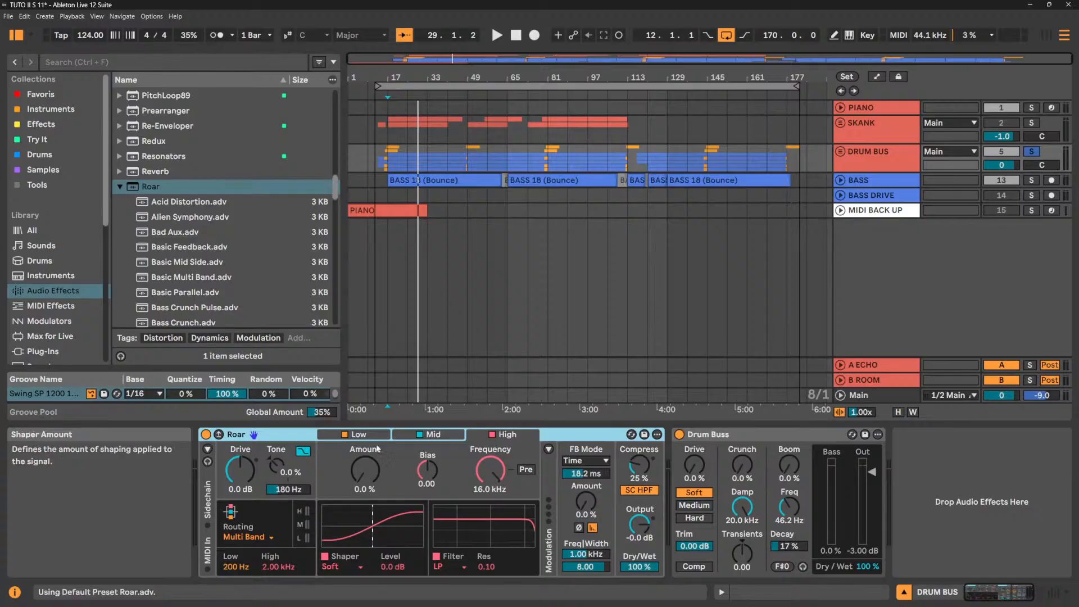
{"action": "key", "text": "space"}
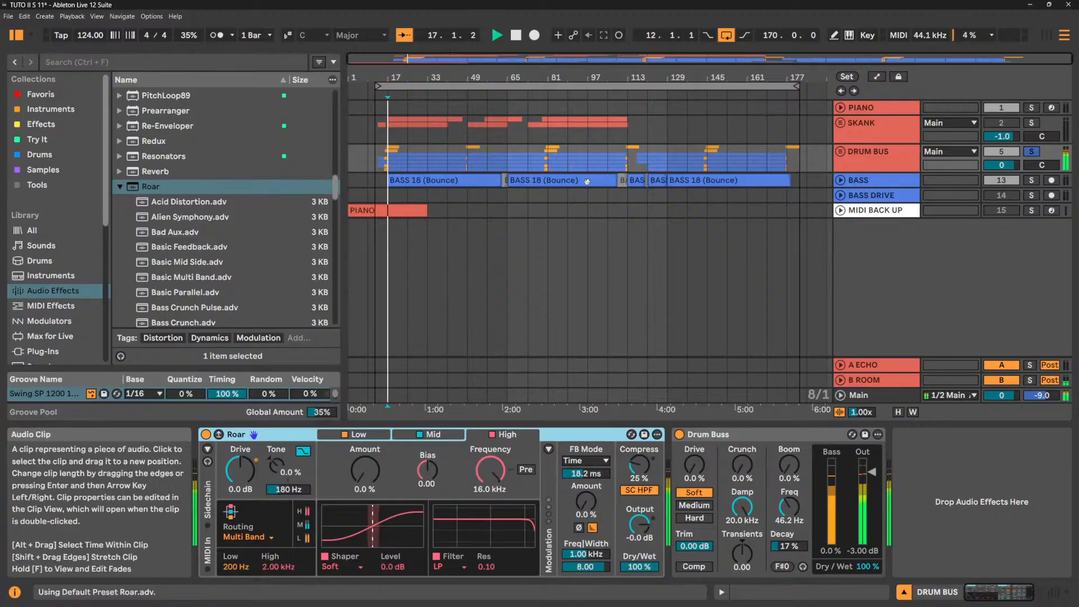
{"action": "left_click", "coordinate": [1031, 151]}
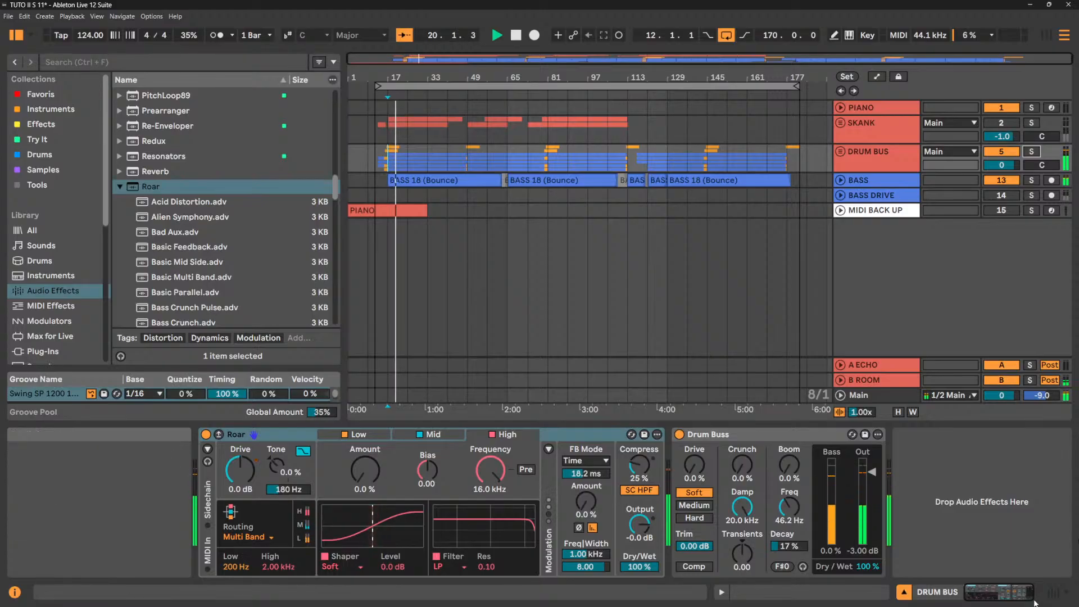
Start hot-swapping Roar's presets during playback and audition Acid Distortion, Alien Symphony and Bad Aux.
{"action": "left_click", "coordinate": [632, 435]}
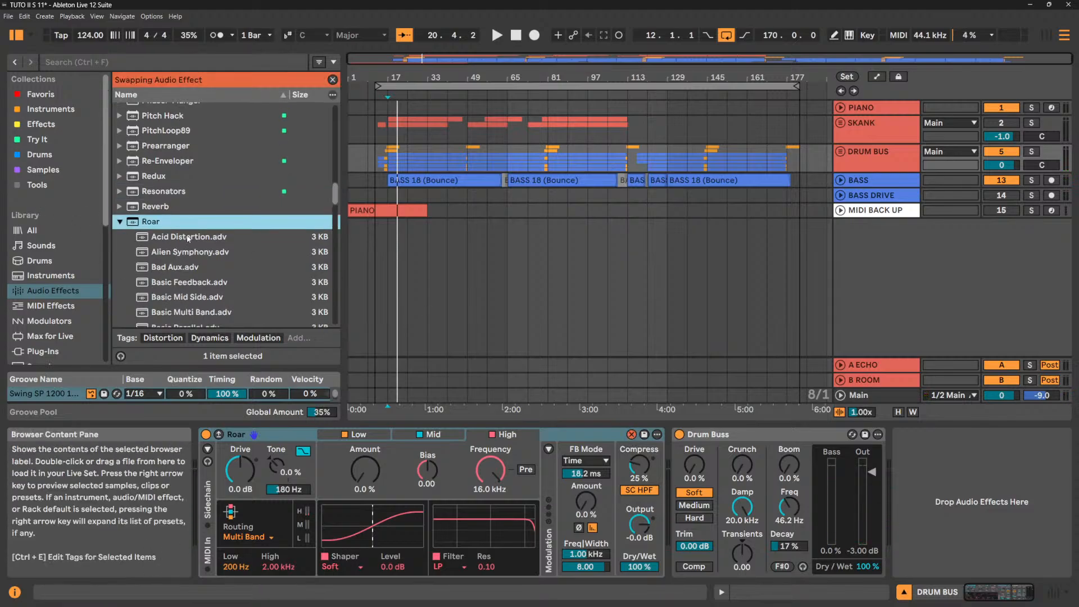
{"action": "key", "text": "space"}
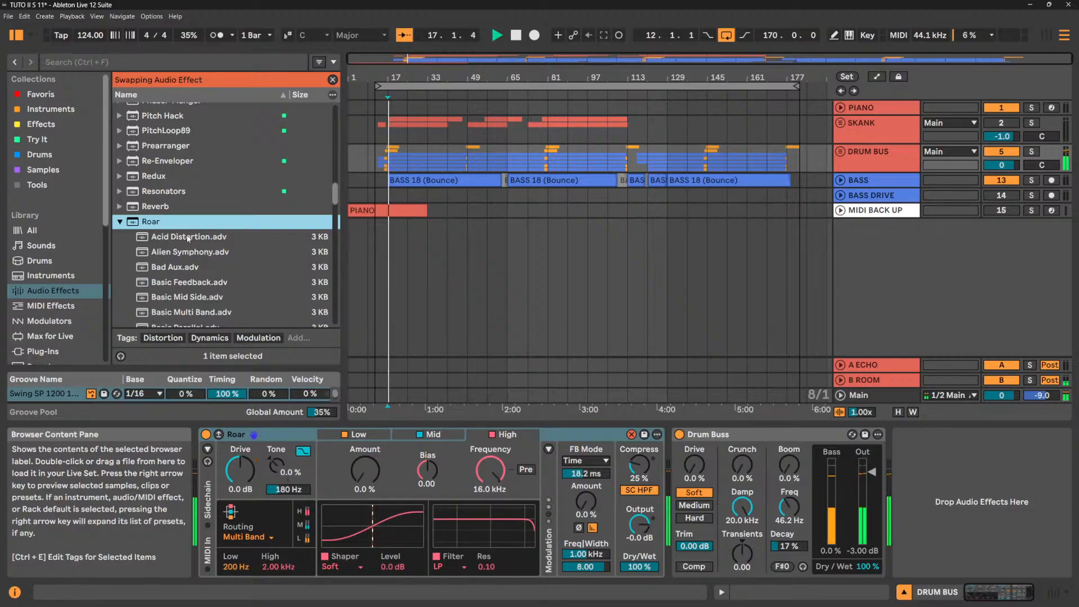
{"action": "left_click", "coordinate": [189, 237]}
{"action": "double_click", "coordinate": [188, 237]}
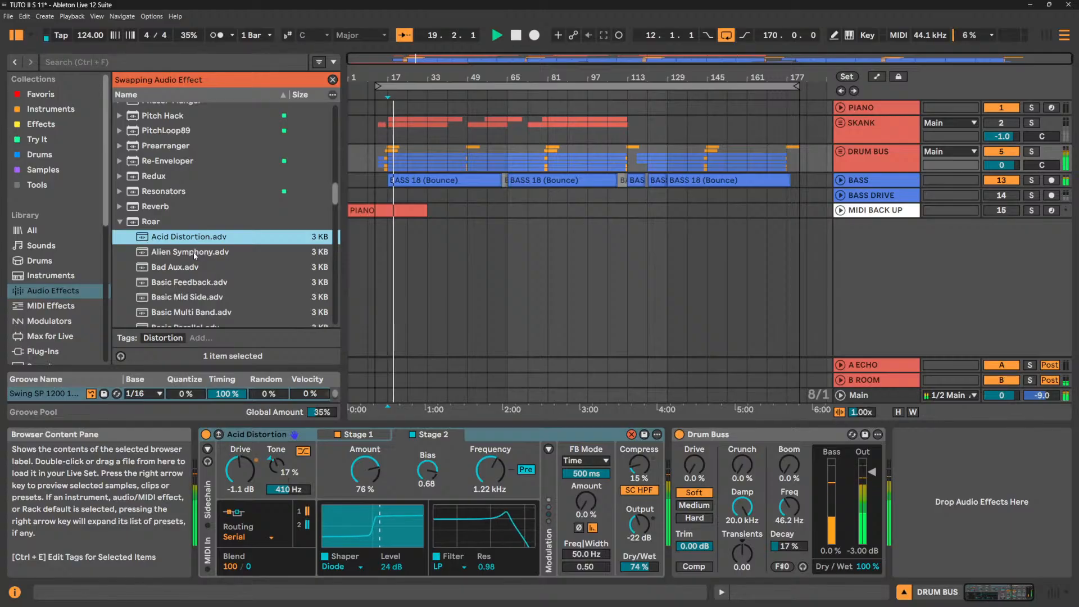
{"action": "double_click", "coordinate": [194, 253]}
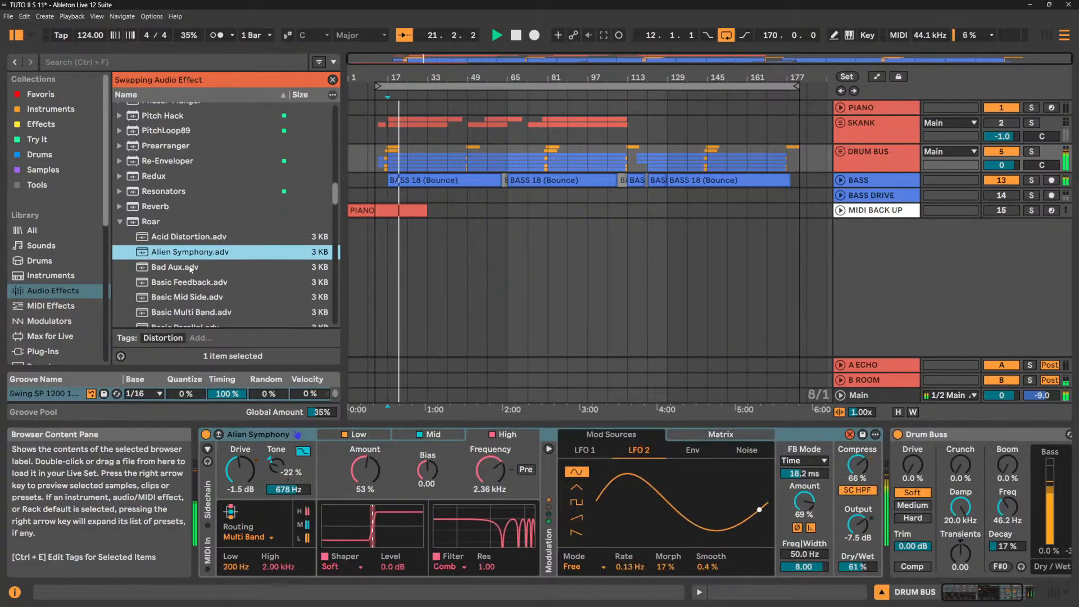
{"action": "double_click", "coordinate": [191, 268]}
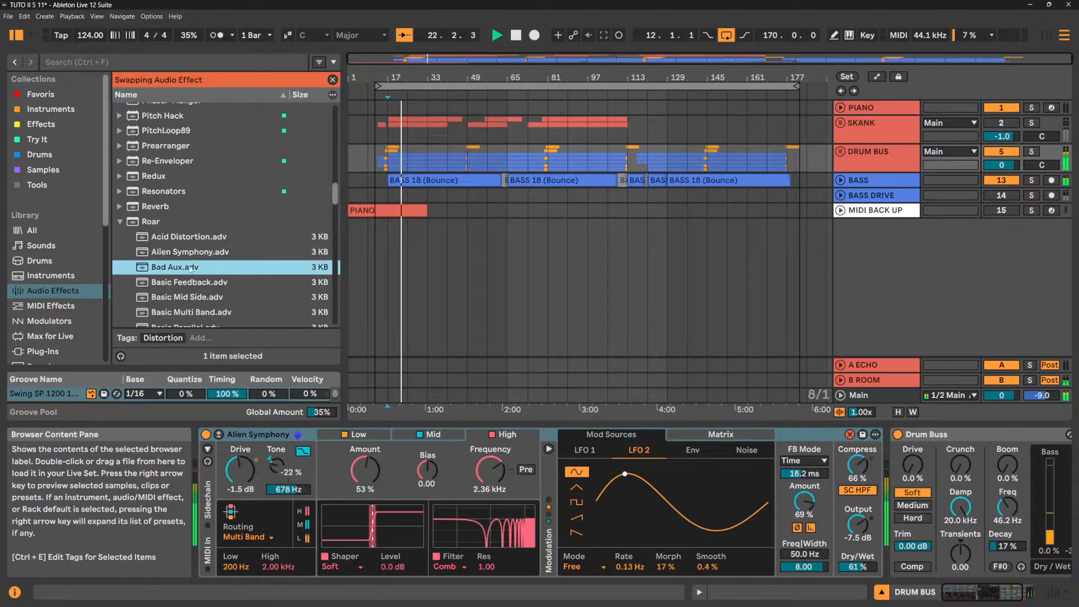
Compare the Basic Mid Side and Bad Aux presets in Roar, restarting playback and ending on Basic Mid Side.
{"action": "scroll", "coordinate": [197, 270], "scroll_direction": "down", "scroll_amount": 3}
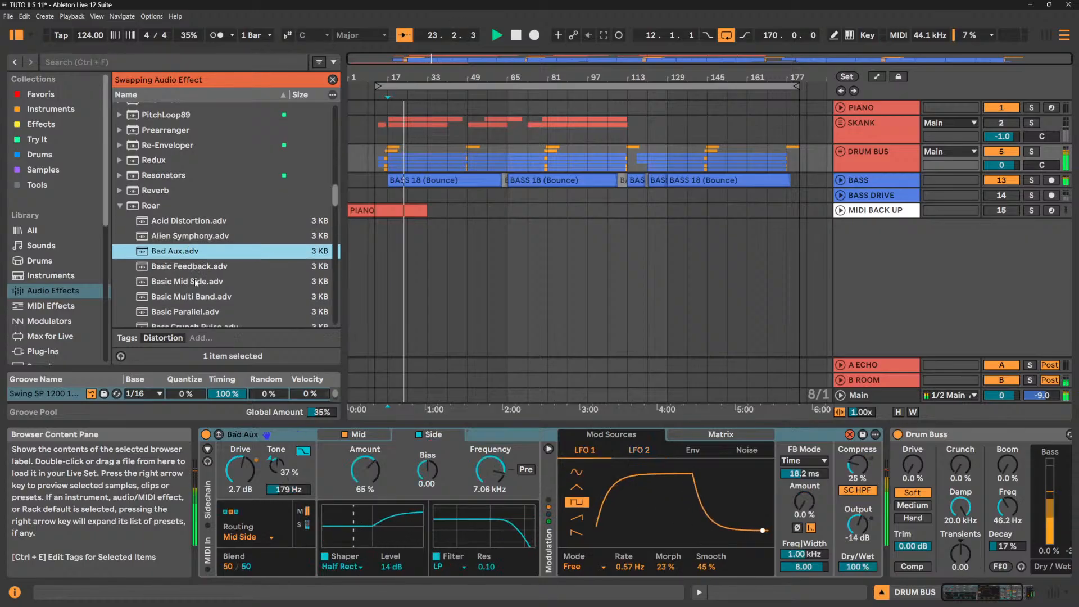
{"action": "double_click", "coordinate": [201, 250]}
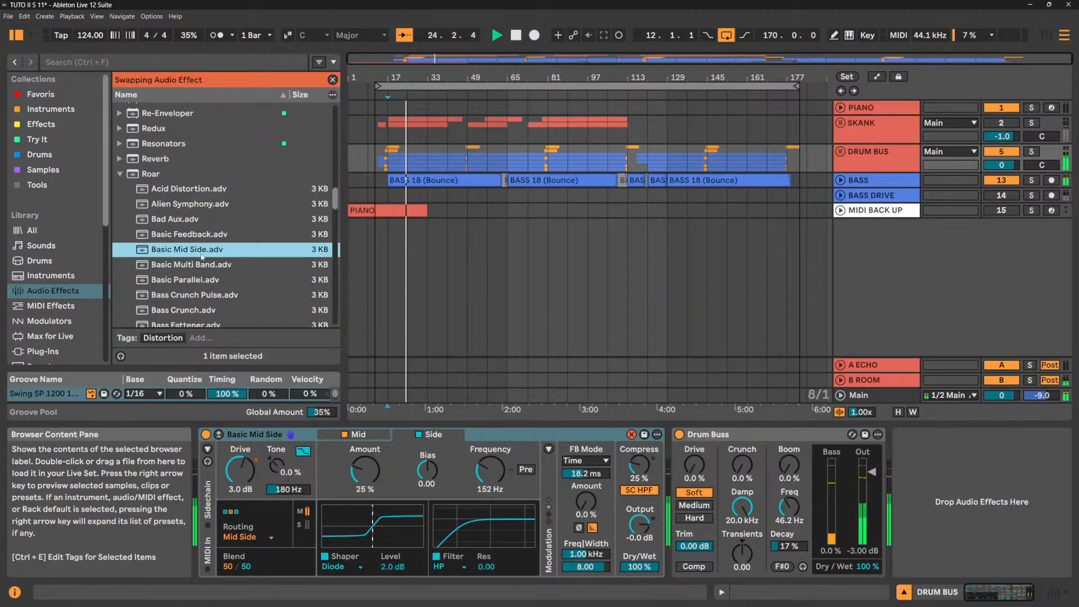
{"action": "double_click", "coordinate": [175, 221]}
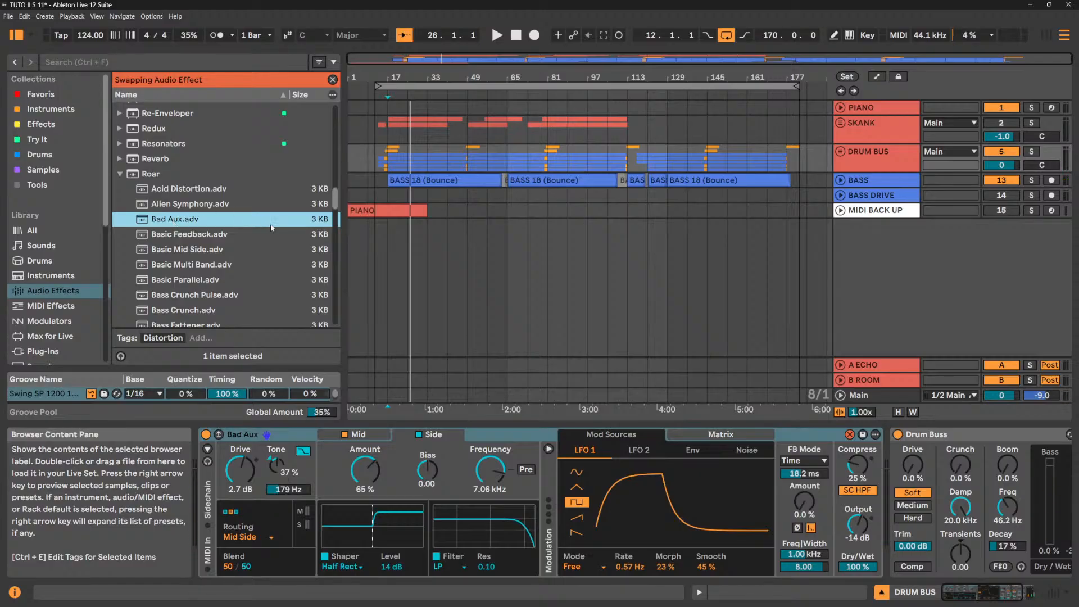
{"action": "key", "text": "space"}
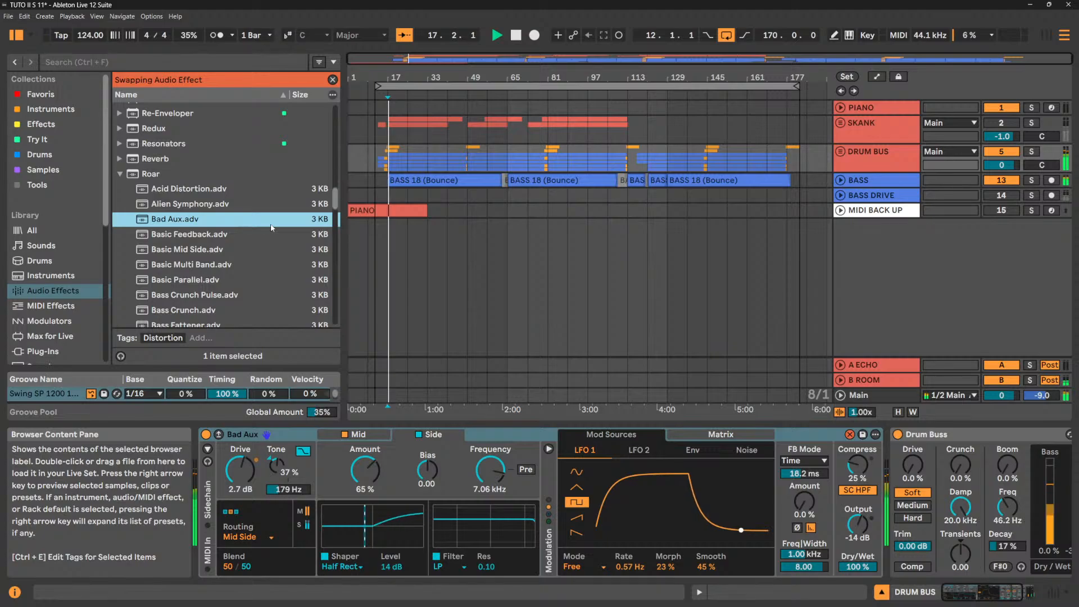
{"action": "double_click", "coordinate": [194, 250]}
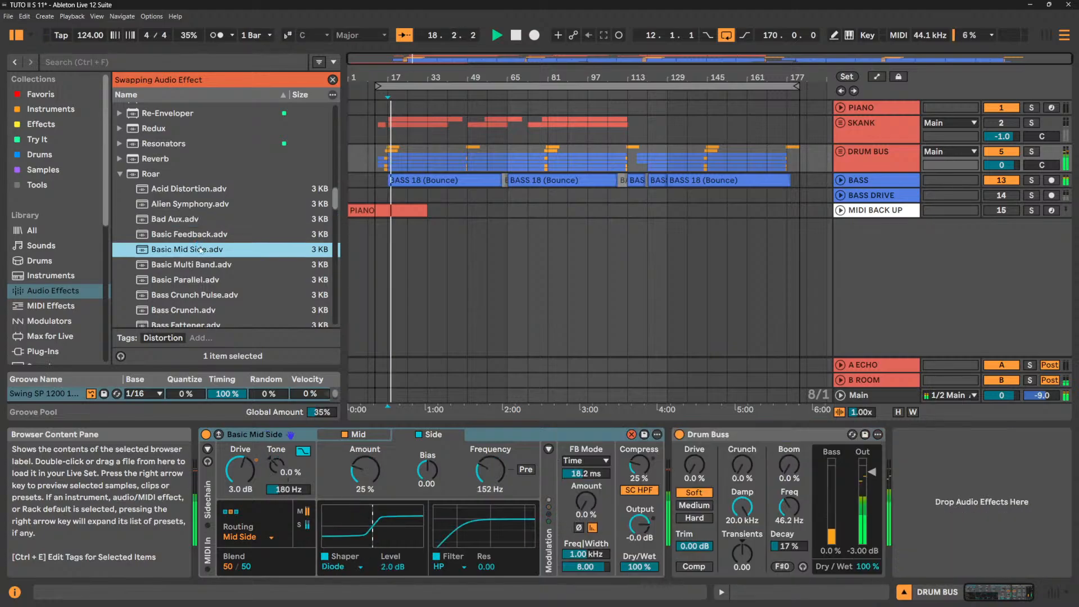
Audition Roar's Basic Multi Band, Basic Parallel and Bass Crunch Pulse presets on the drum bus.
{"action": "double_click", "coordinate": [203, 268]}
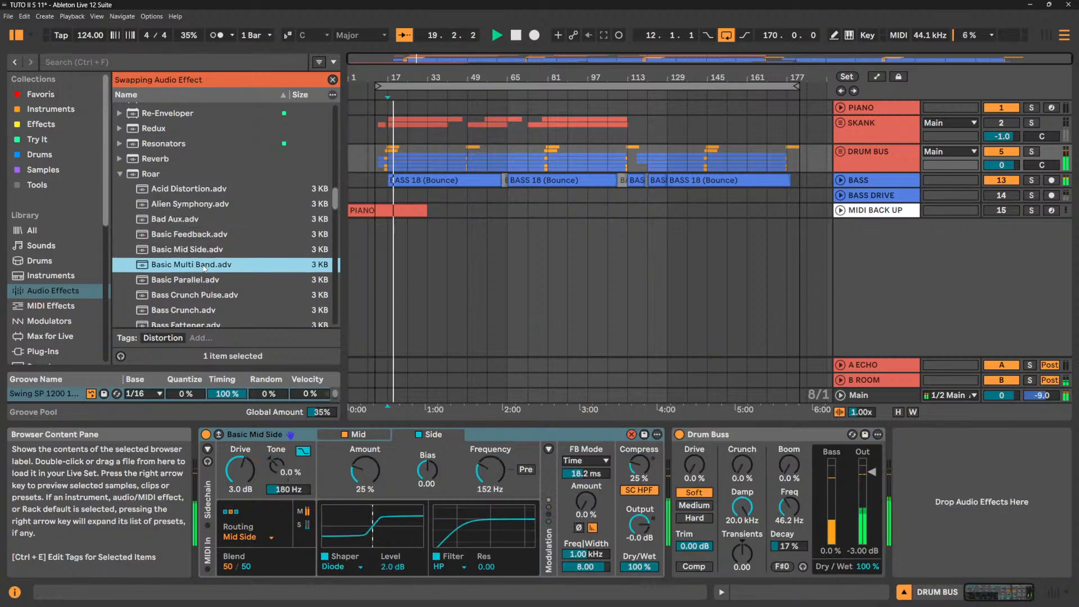
{"action": "double_click", "coordinate": [201, 279]}
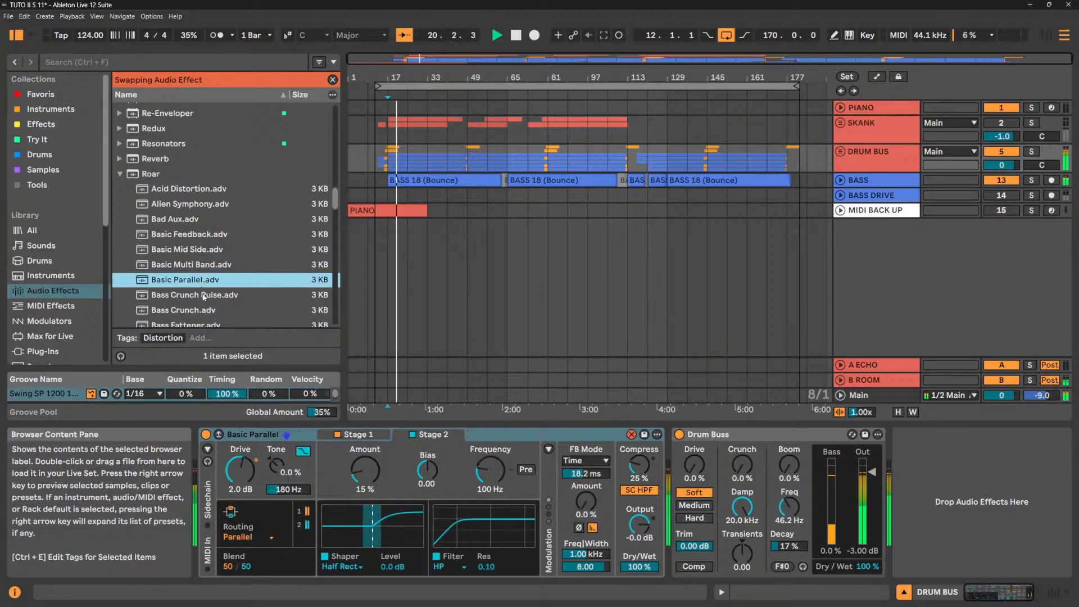
{"action": "double_click", "coordinate": [203, 296]}
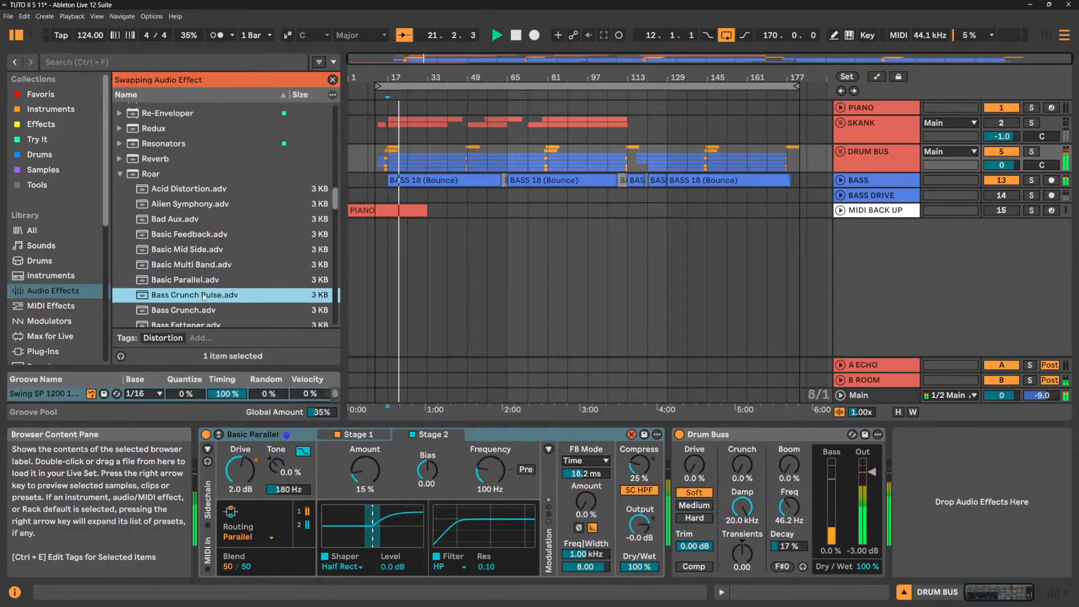
{"action": "scroll", "coordinate": [202, 282], "scroll_direction": "down", "scroll_amount": 1}
{"action": "scroll", "coordinate": [201, 283], "scroll_direction": "down", "scroll_amount": 2}
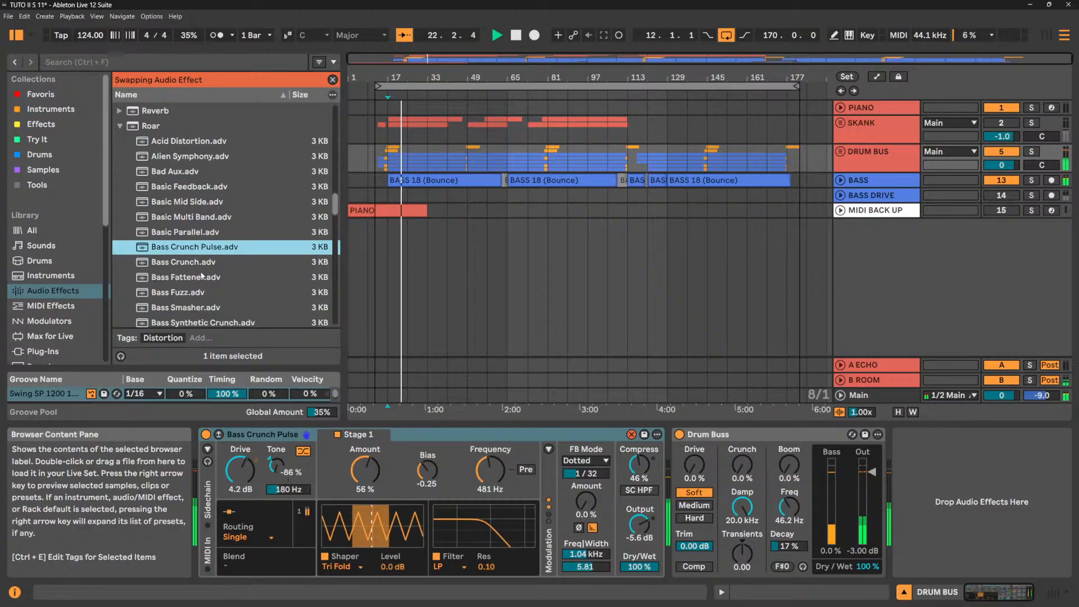
Audition Roar's Bass Crunch, Bass Fattener, Bass Fuzz and Bass Smasher presets on the playing drum bus.
{"action": "double_click", "coordinate": [201, 263]}
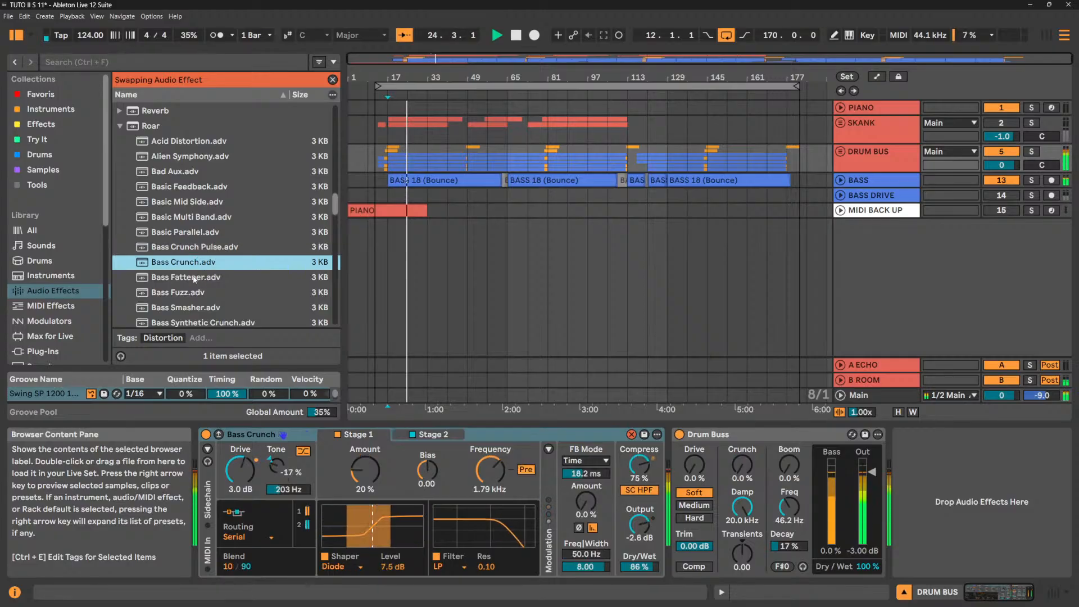
{"action": "double_click", "coordinate": [194, 278]}
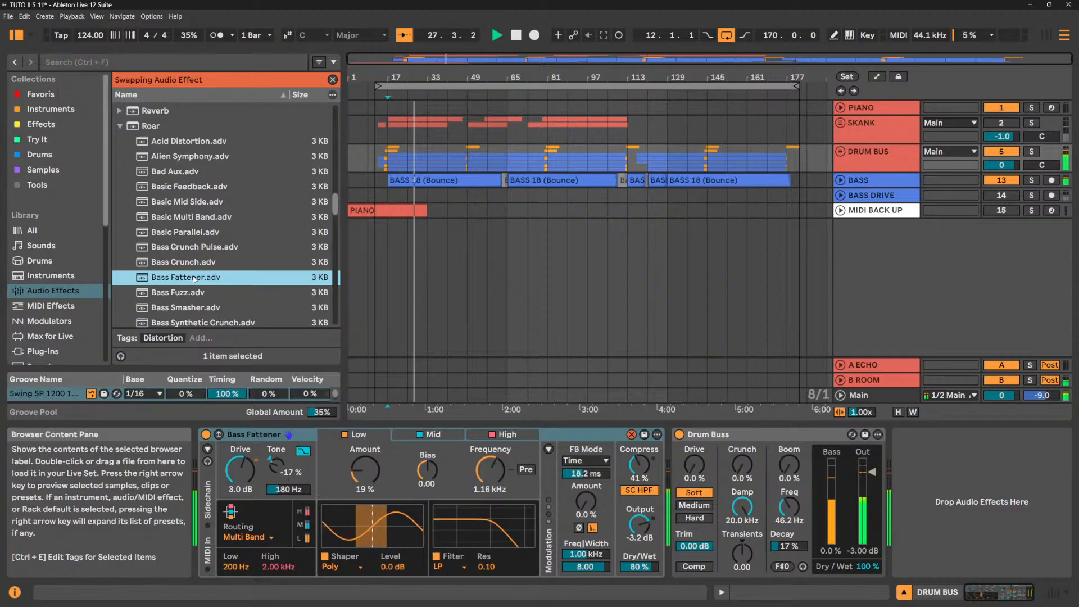
{"action": "double_click", "coordinate": [194, 293]}
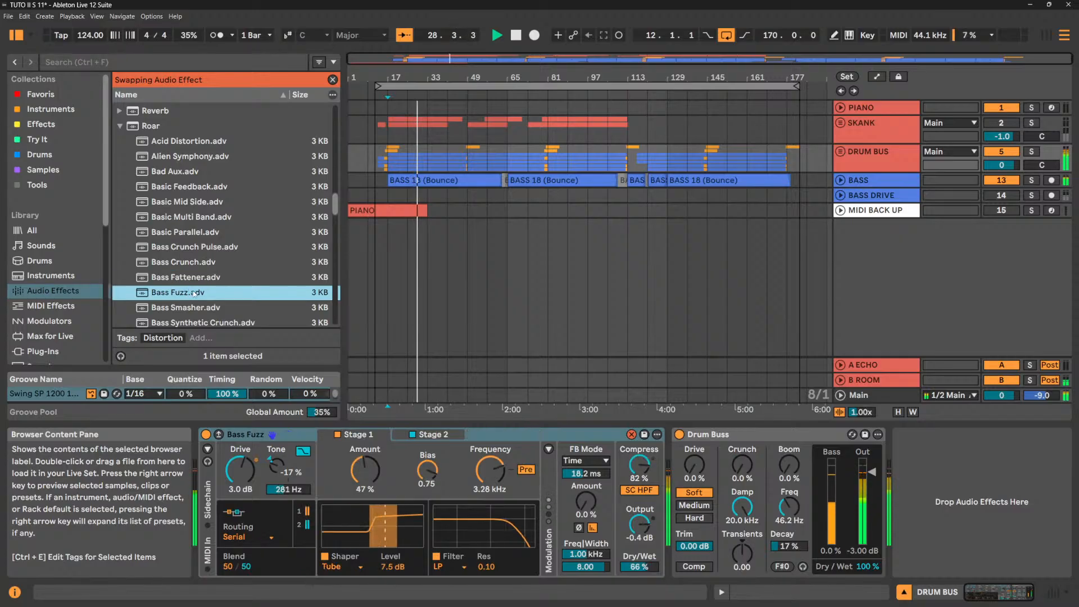
{"action": "double_click", "coordinate": [197, 307]}
Audition Roar's Bass Synthetic Crunch preset while adjusting its dry/wet balance, and swap it for Circuit Bent Toy.
{"action": "scroll", "coordinate": [197, 310], "scroll_direction": "down", "scroll_amount": 2}
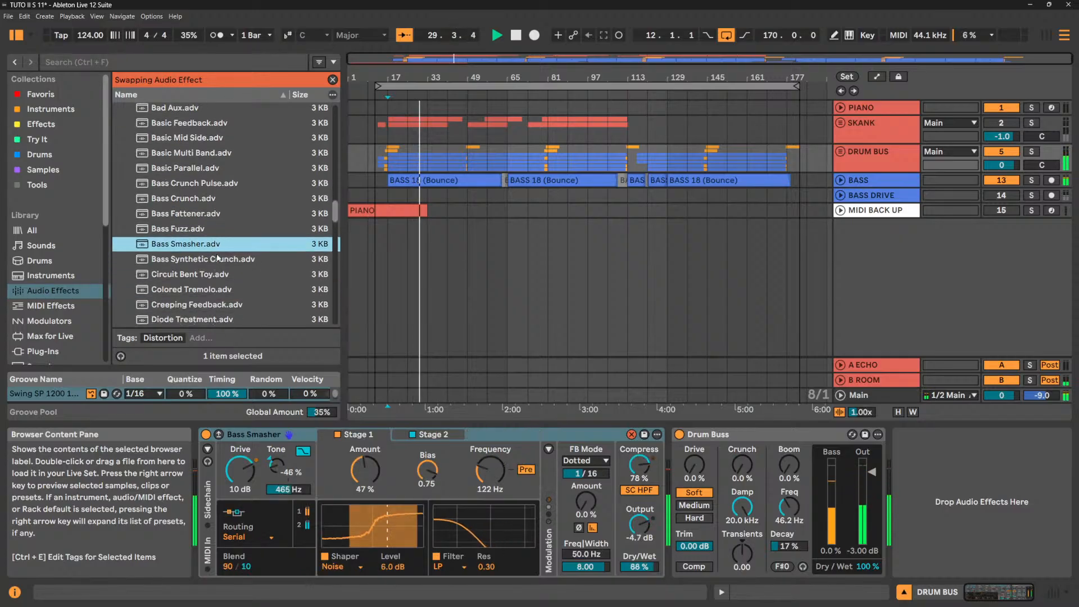
{"action": "double_click", "coordinate": [218, 260]}
{"action": "scroll", "coordinate": [216, 258], "scroll_direction": "down", "scroll_amount": 2}
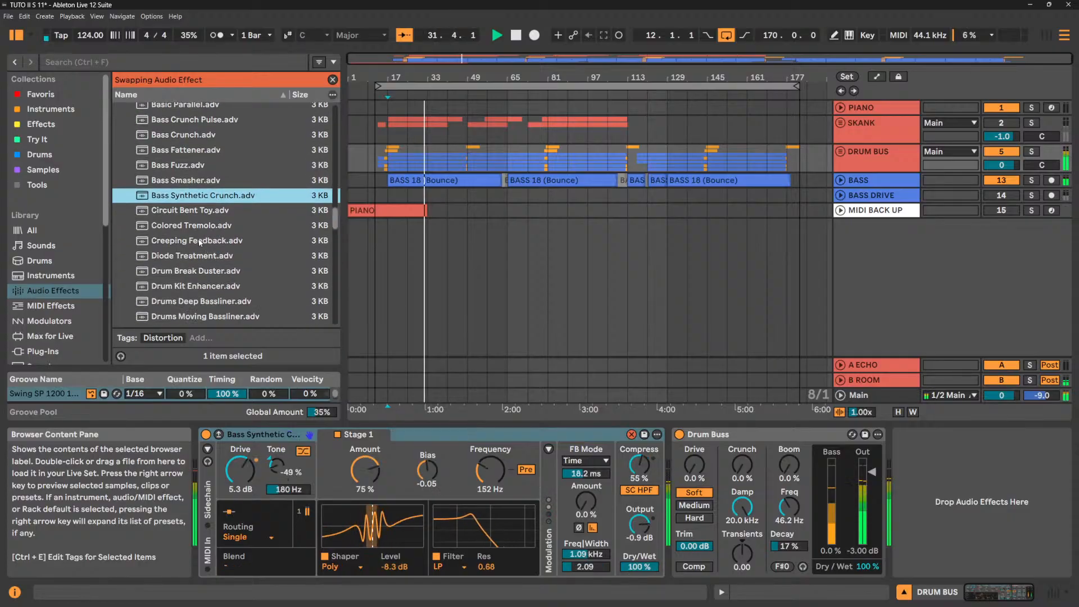
{"action": "left_click_drag", "start_coordinate": [639, 567], "coordinate": [639, 578]}
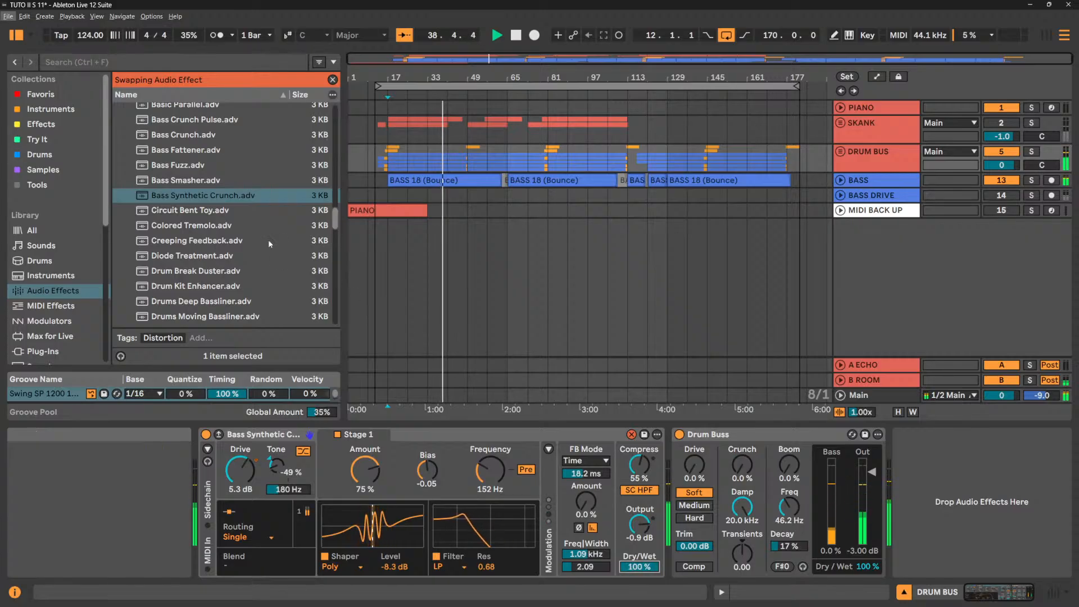
{"action": "double_click", "coordinate": [201, 212]}
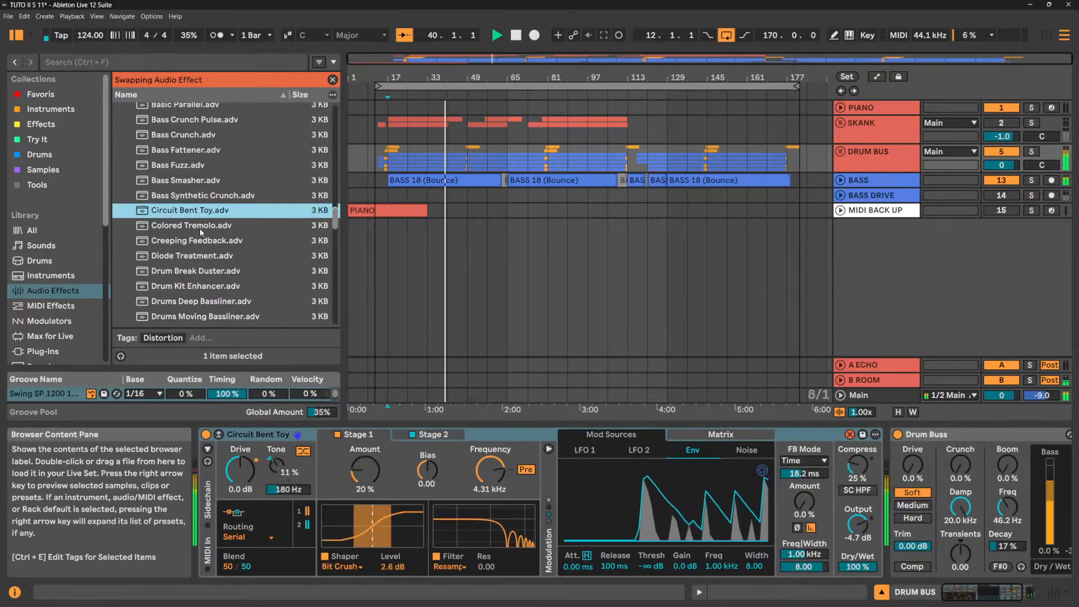
Audition Roar's Colored Tremolo, Creeping Feedback and Diode Treatment presets on the playing drum bus.
{"action": "left_click", "coordinate": [200, 229]}
{"action": "double_click", "coordinate": [200, 228]}
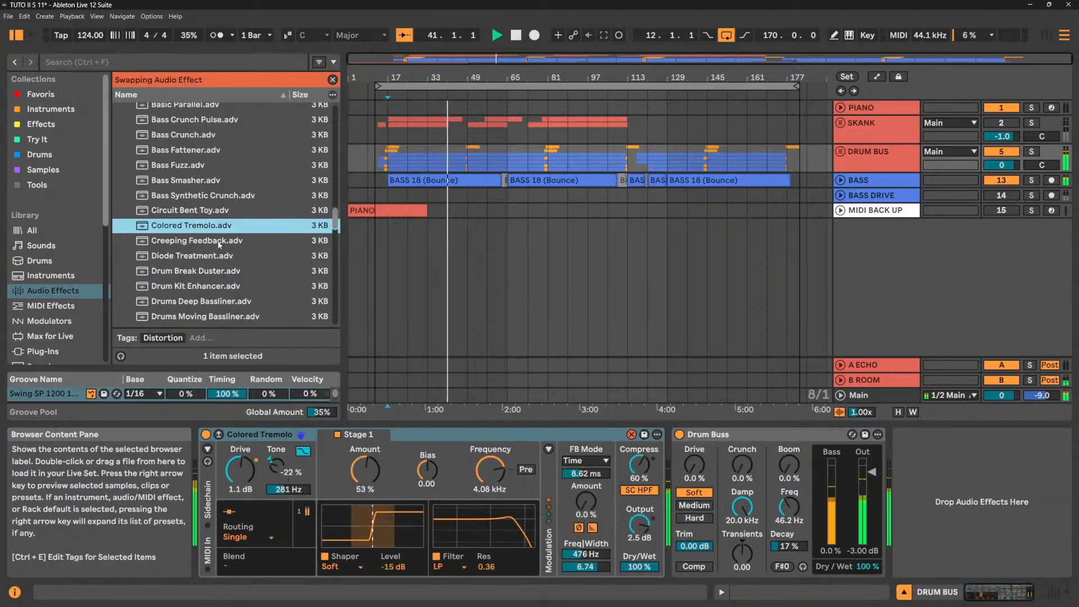
{"action": "double_click", "coordinate": [220, 242]}
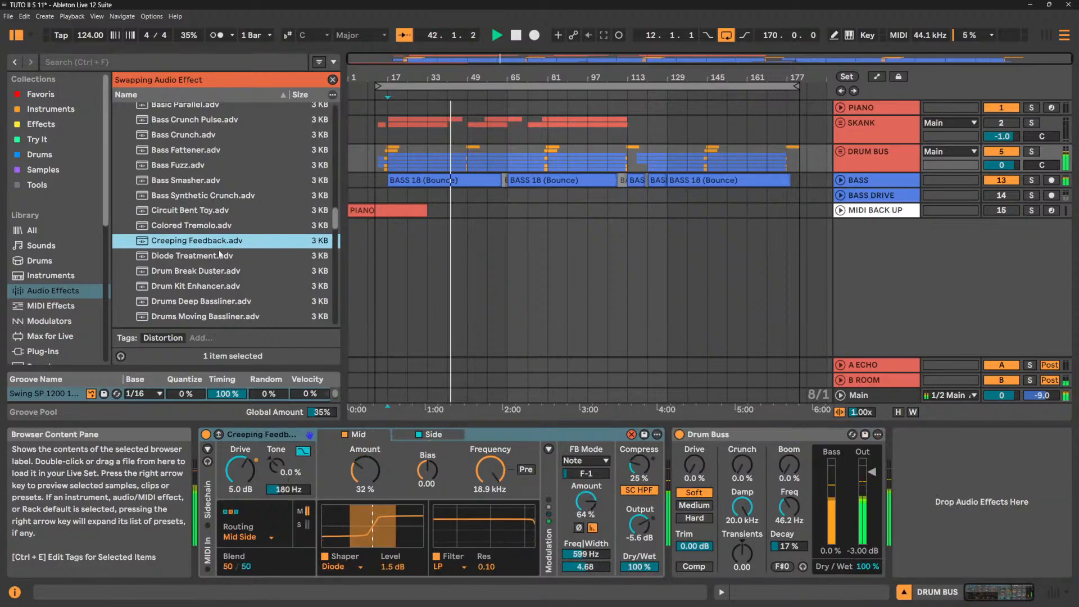
{"action": "double_click", "coordinate": [218, 256]}
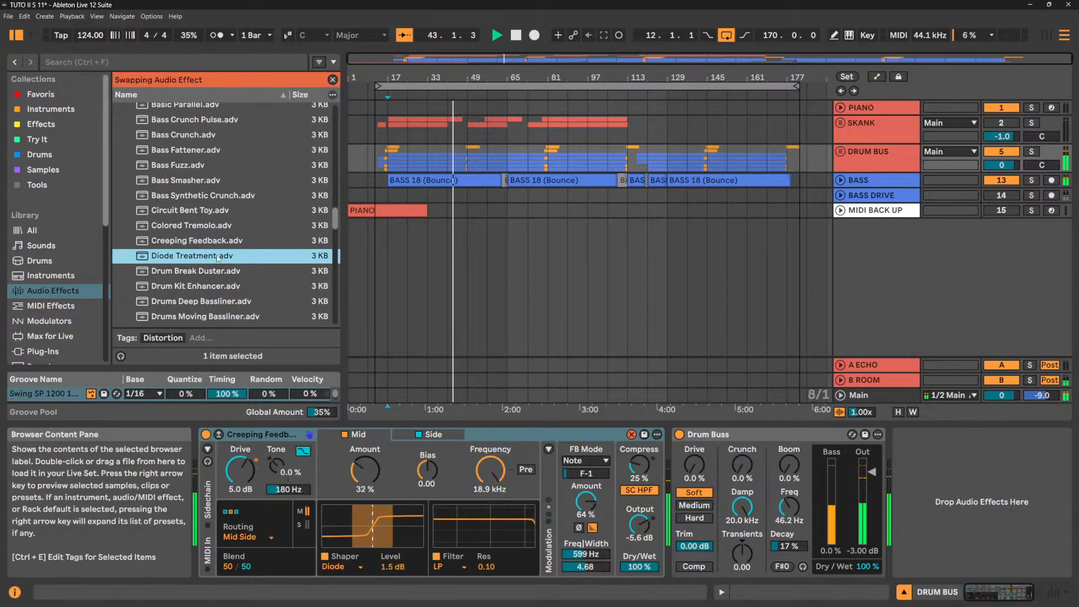
Audition Roar's Drum Break Duster, Drums Deep Bassliner and Drums Moving Crusher presets on the drum bus.
{"action": "double_click", "coordinate": [221, 271]}
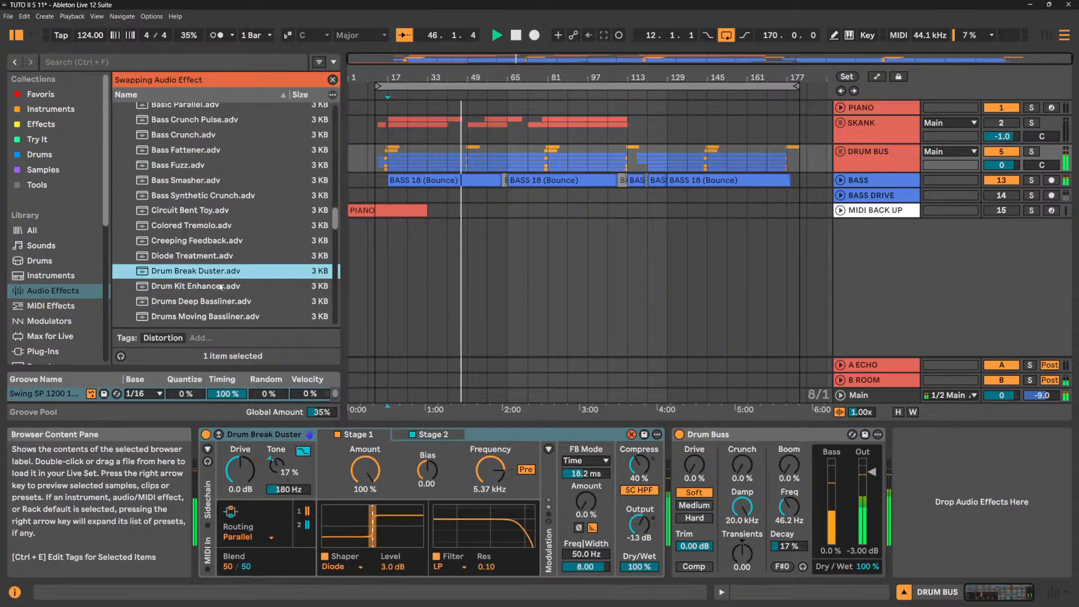
{"action": "double_click", "coordinate": [200, 301]}
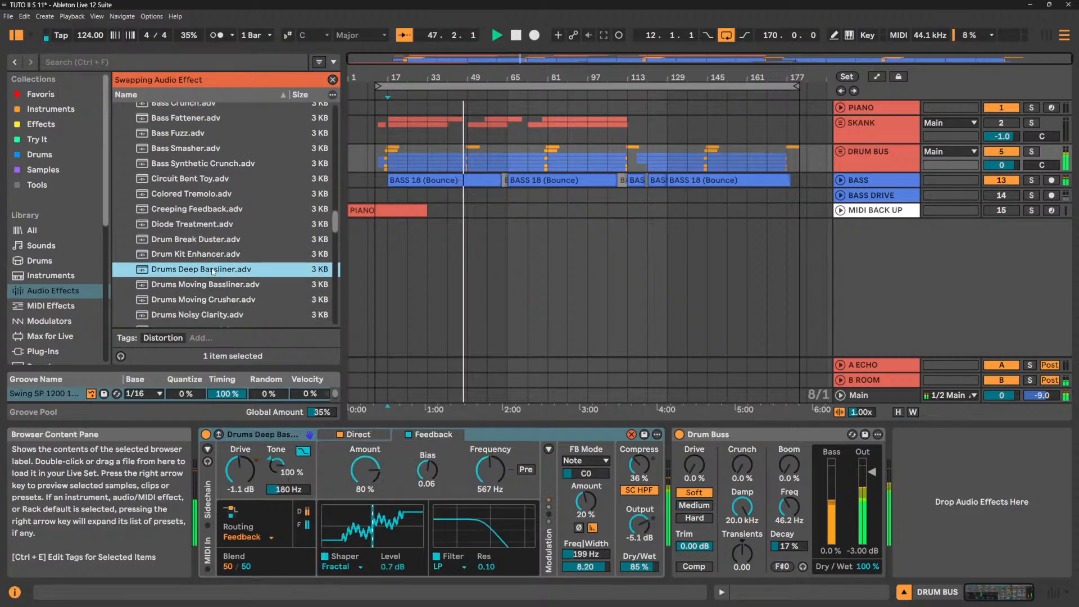
{"action": "scroll", "coordinate": [211, 294], "scroll_direction": "down", "scroll_amount": 1}
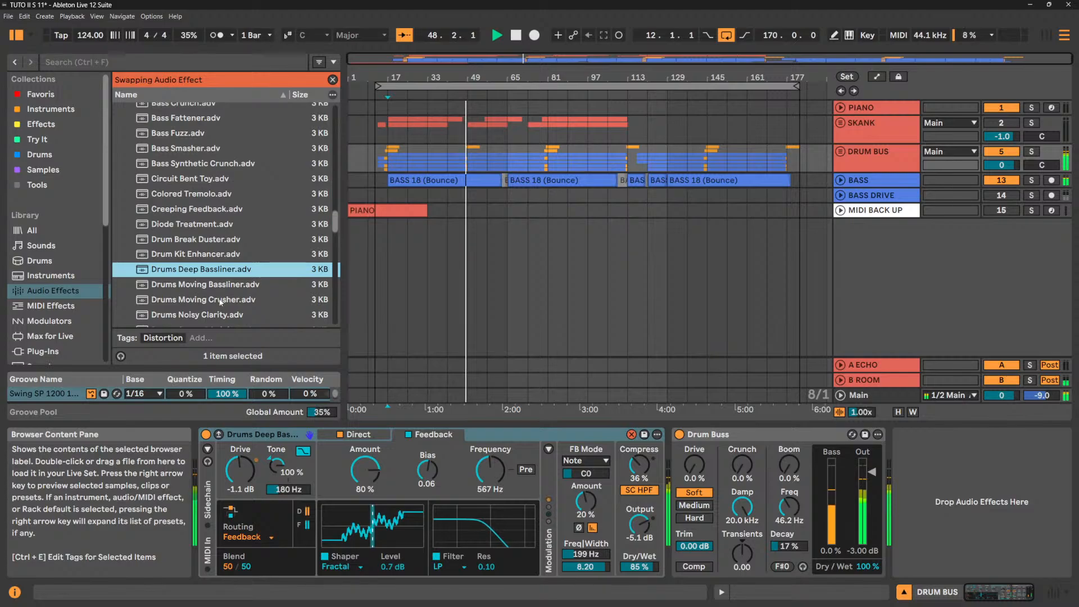
{"action": "double_click", "coordinate": [247, 299]}
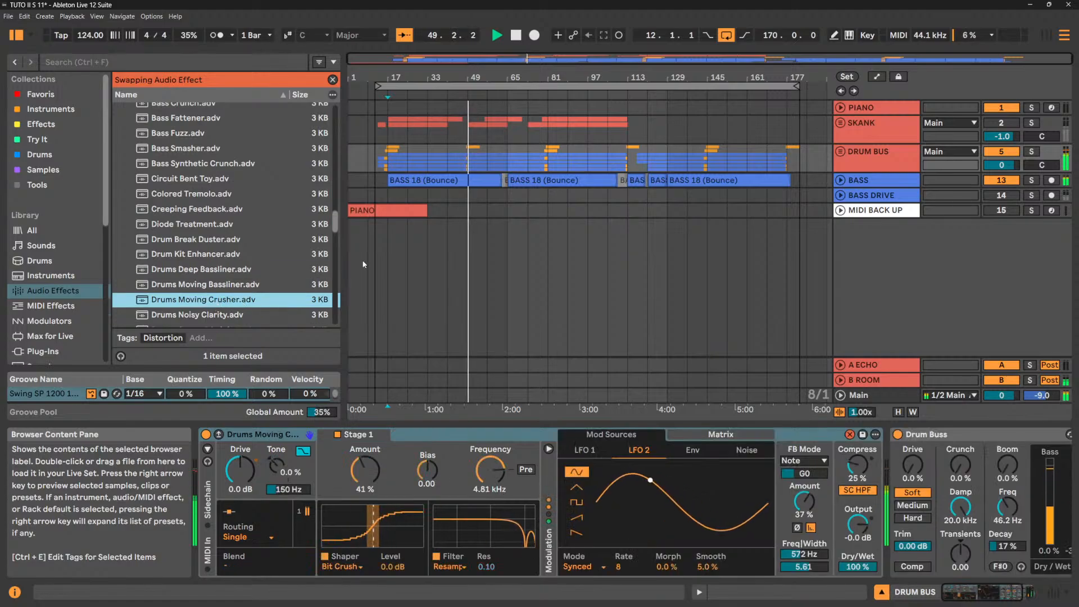
Mute the BASS track, restart hot-swapping for Roar, and load the Drums Second Opinion preset.
{"action": "left_click", "coordinate": [1001, 180]}
{"action": "scroll", "coordinate": [223, 234], "scroll_direction": "down", "scroll_amount": 7}
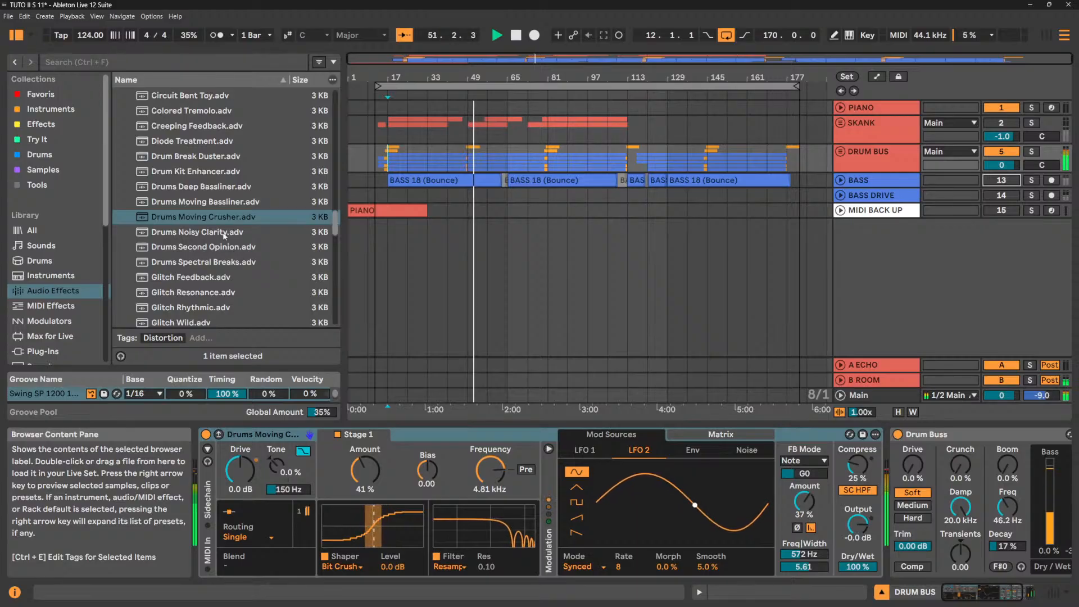
{"action": "left_click", "coordinate": [850, 433]}
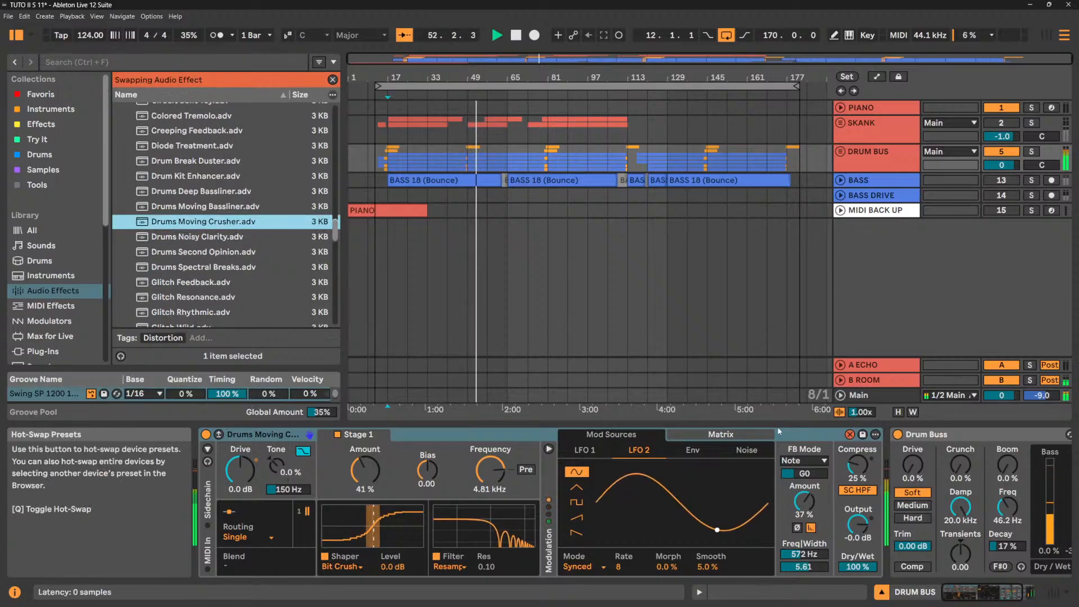
{"action": "double_click", "coordinate": [224, 254]}
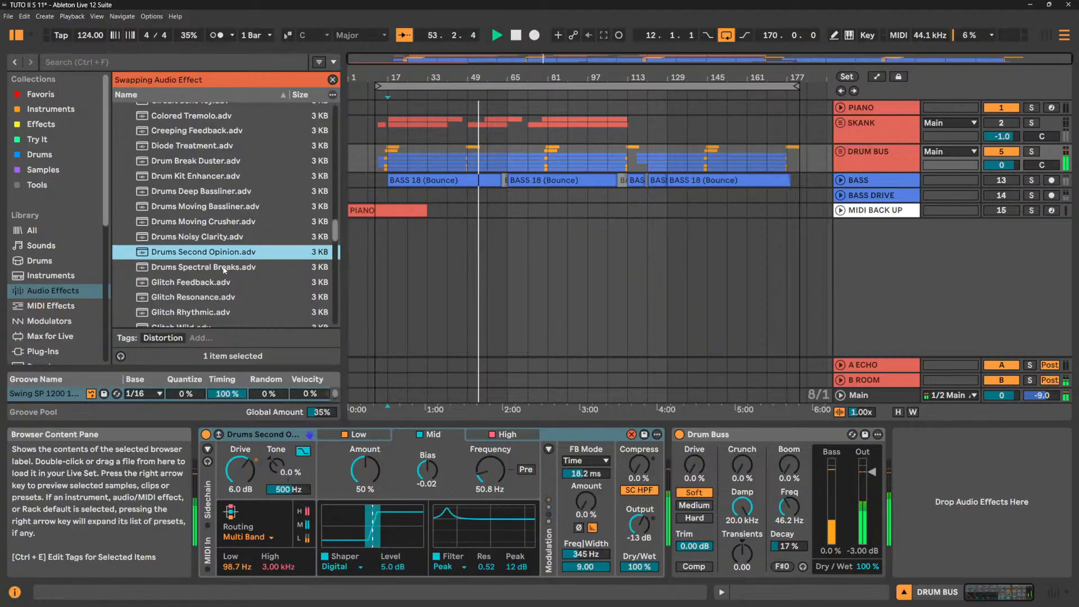
Audition Roar's Drums Spectral Breaks, Glitch Feedback and Glitch Rhythmic presets on the drum bus.
{"action": "double_click", "coordinate": [224, 268]}
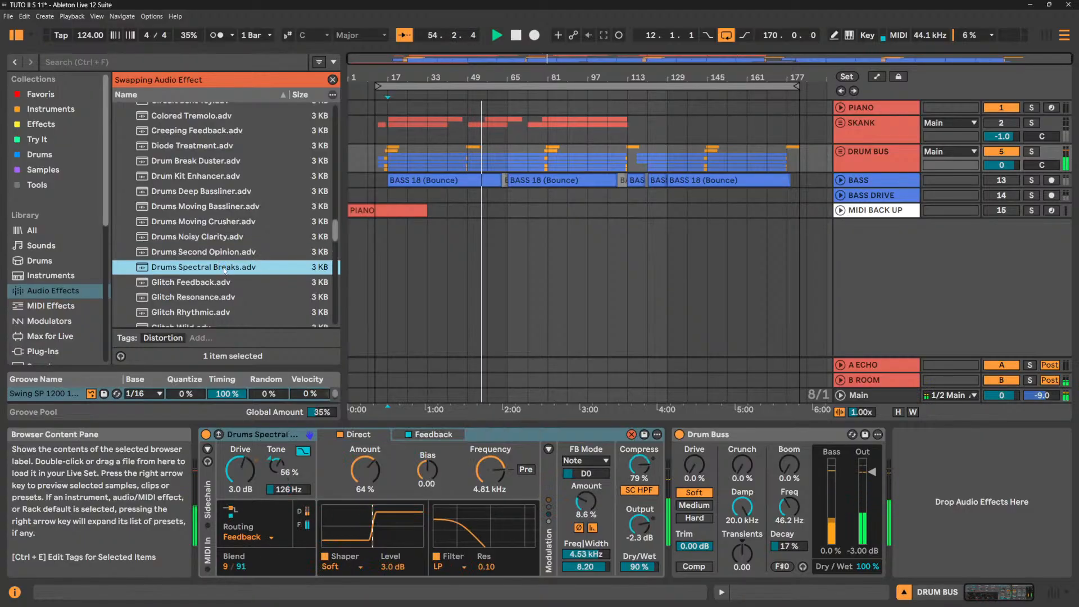
{"action": "double_click", "coordinate": [203, 285]}
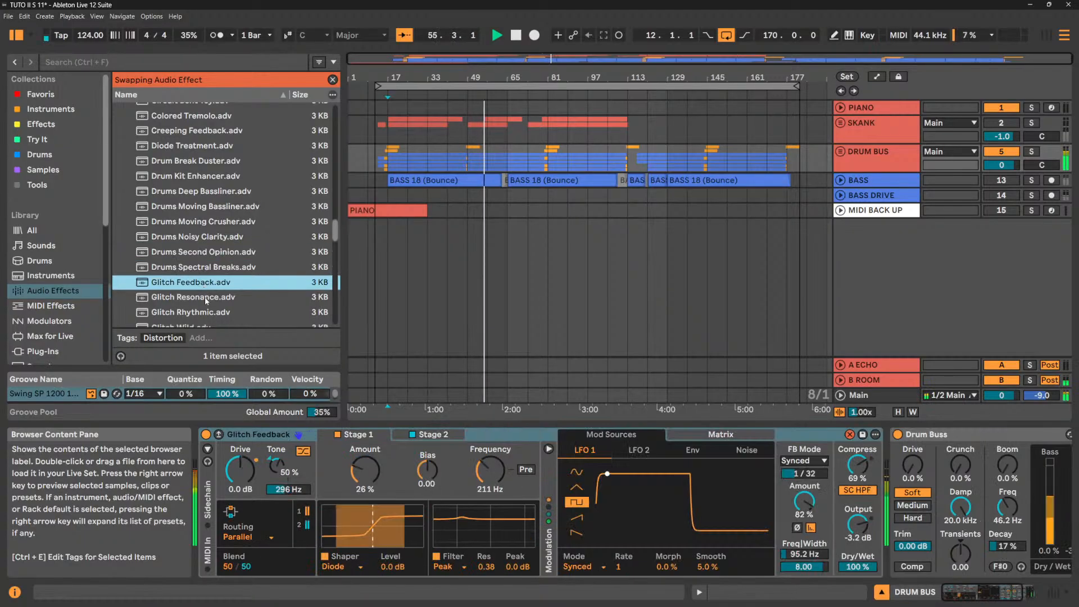
{"action": "scroll", "coordinate": [198, 317], "scroll_direction": "down", "scroll_amount": 2}
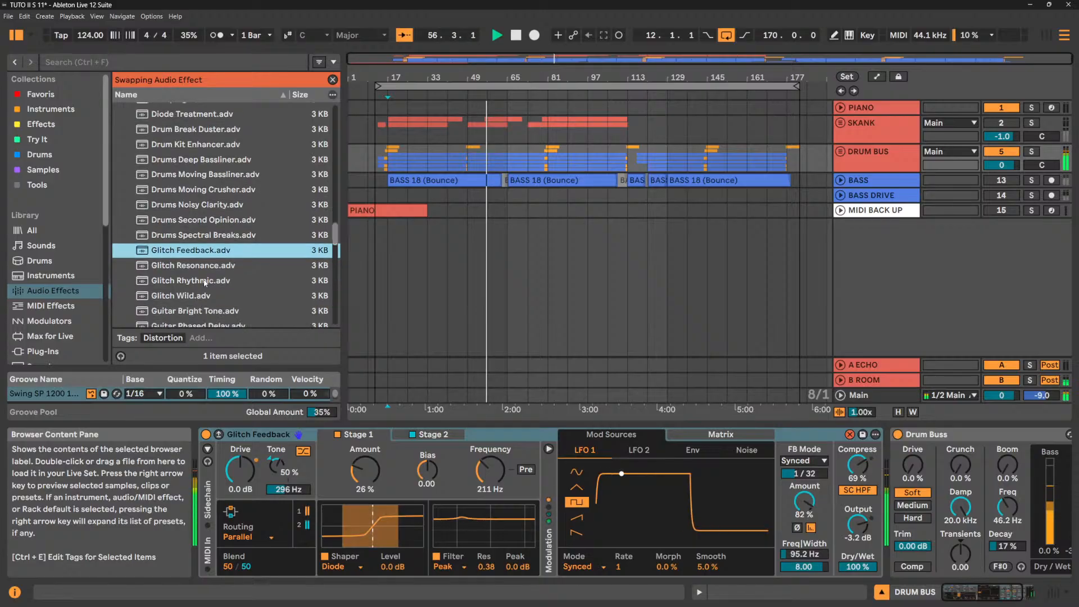
{"action": "double_click", "coordinate": [204, 281]}
Audition Roar's Kick Me and LoFi Sampler presets on the playing drum bus.
{"action": "scroll", "coordinate": [197, 278], "scroll_direction": "down", "scroll_amount": 8}
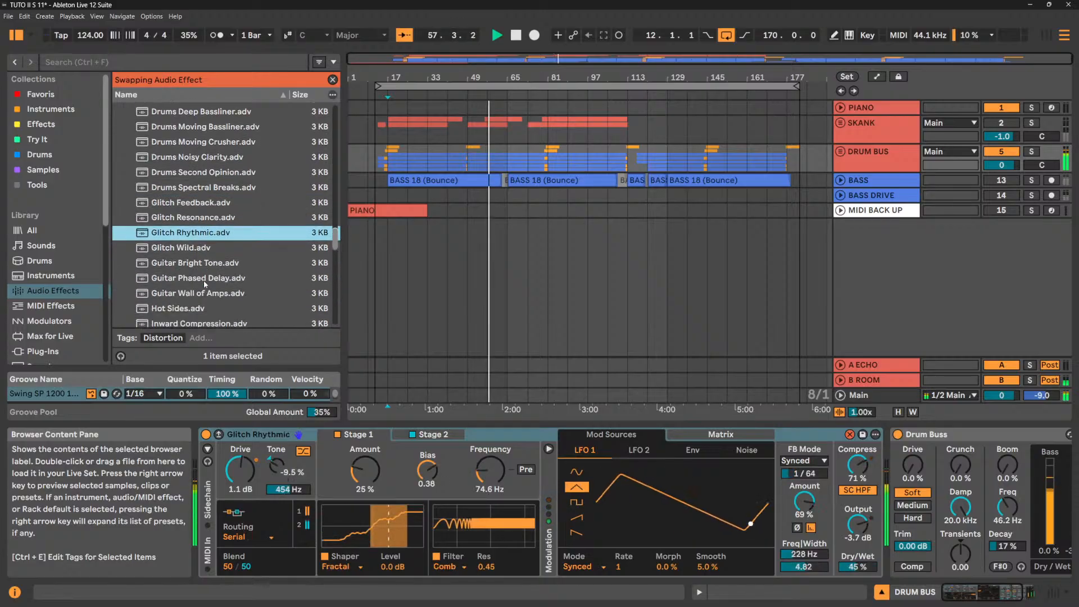
{"action": "scroll", "coordinate": [185, 280], "scroll_direction": "down", "scroll_amount": 2}
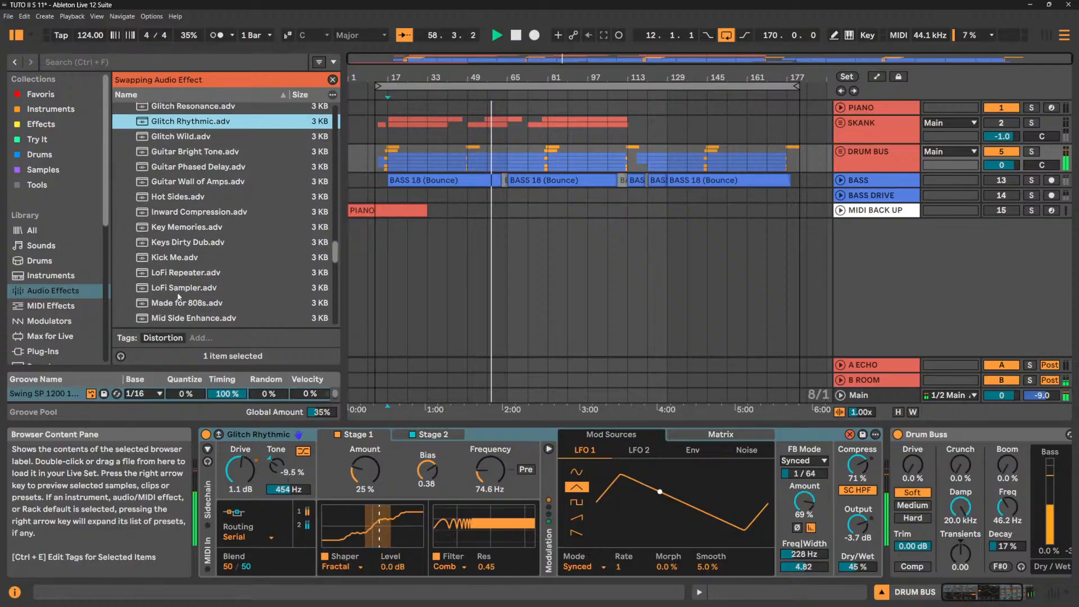
{"action": "left_click", "coordinate": [186, 259]}
{"action": "scroll", "coordinate": [186, 273], "scroll_direction": "down", "scroll_amount": 3}
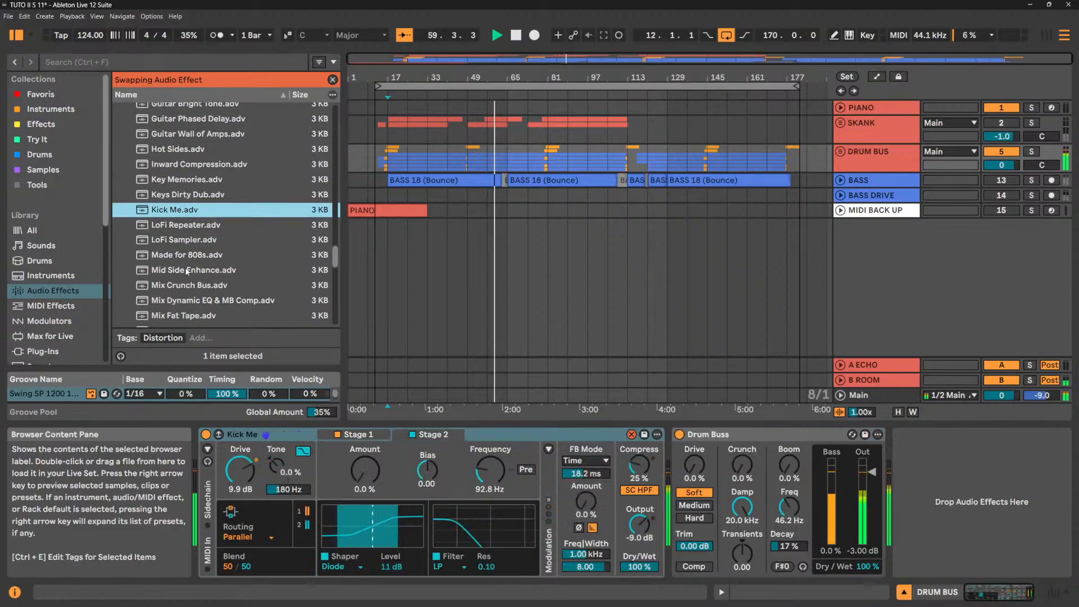
{"action": "left_click", "coordinate": [186, 241]}
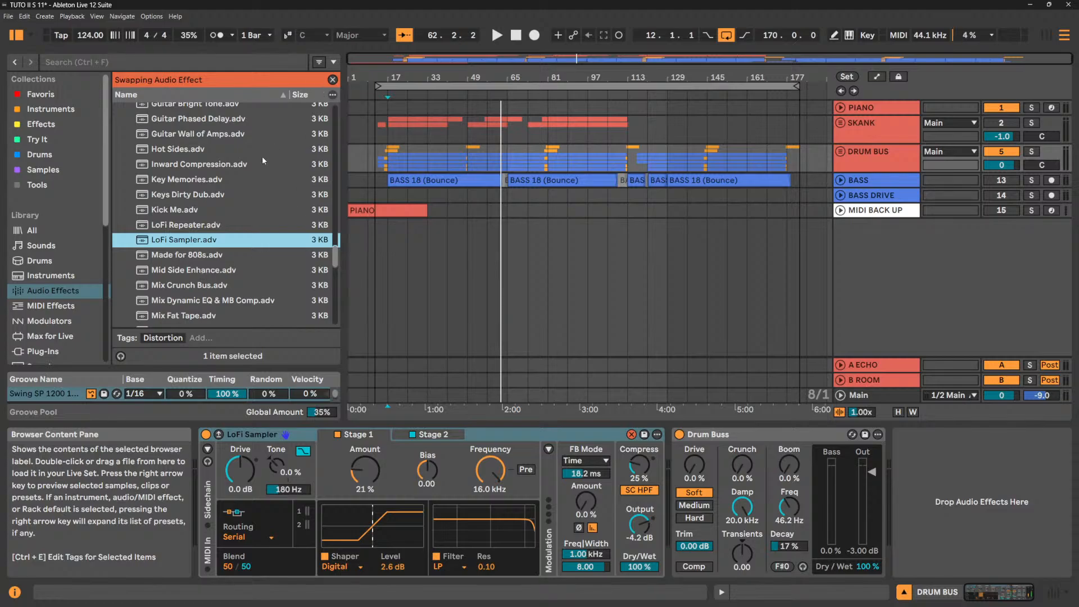
Browse the remaining Roar presets, restart playback, and compare LoFi Sampler bypassed and active at 100% dry/wet.
{"action": "scroll", "coordinate": [257, 197], "scroll_direction": "up", "scroll_amount": 5}
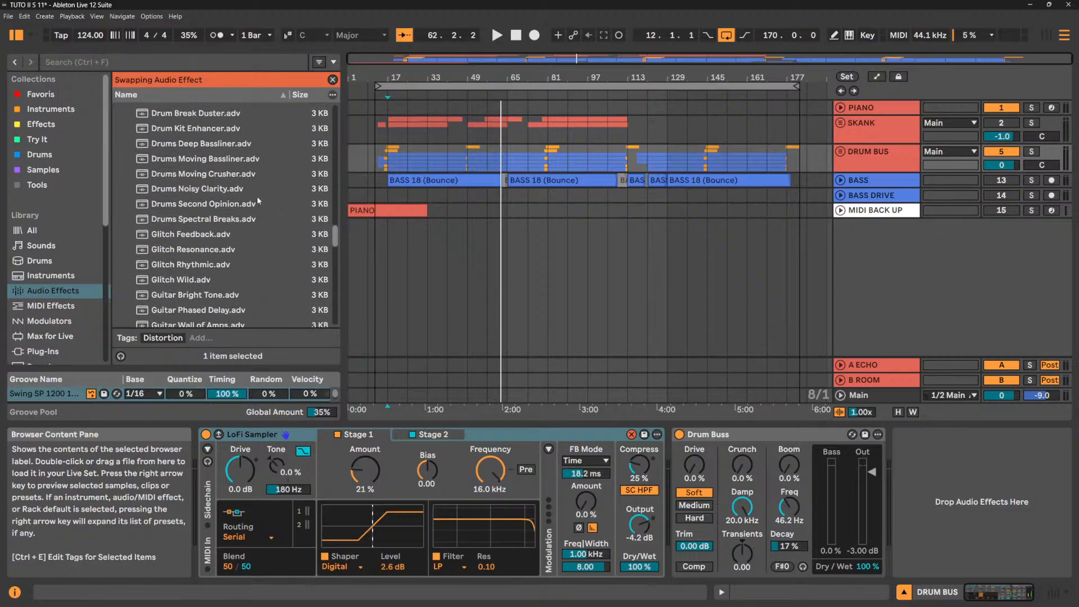
{"action": "scroll", "coordinate": [258, 197], "scroll_direction": "down", "scroll_amount": 6}
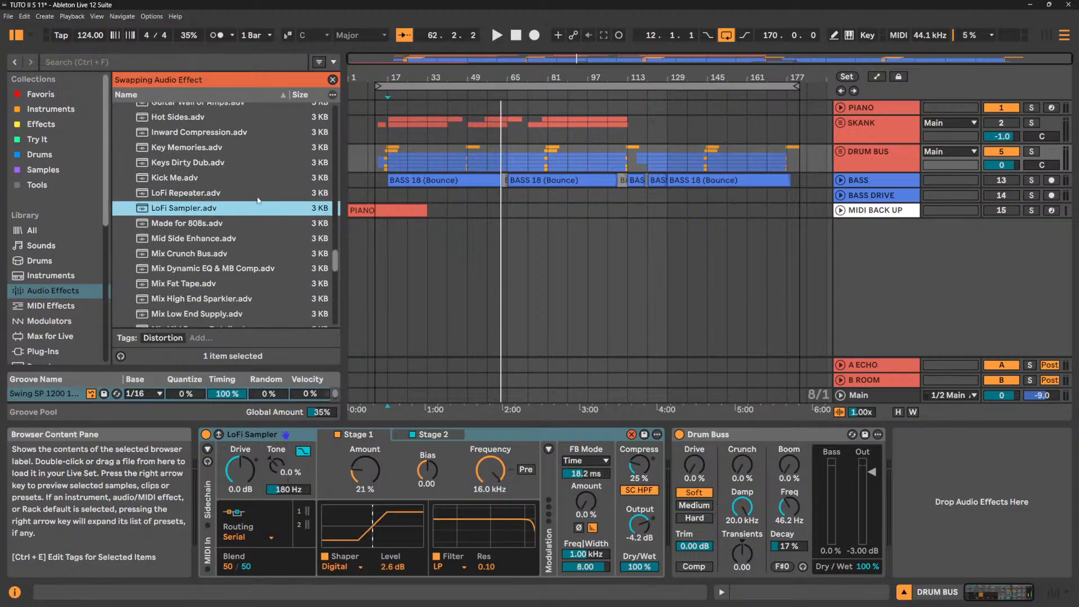
{"action": "scroll", "coordinate": [258, 200], "scroll_direction": "down", "scroll_amount": 5}
{"action": "scroll", "coordinate": [258, 200], "scroll_direction": "up", "scroll_amount": 1}
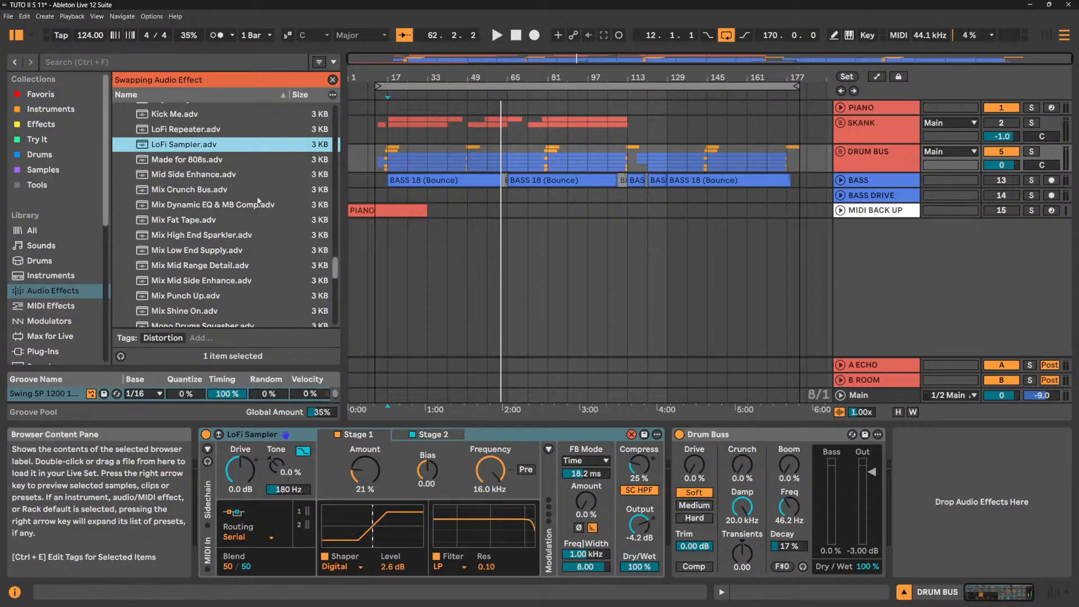
{"action": "key", "text": "space"}
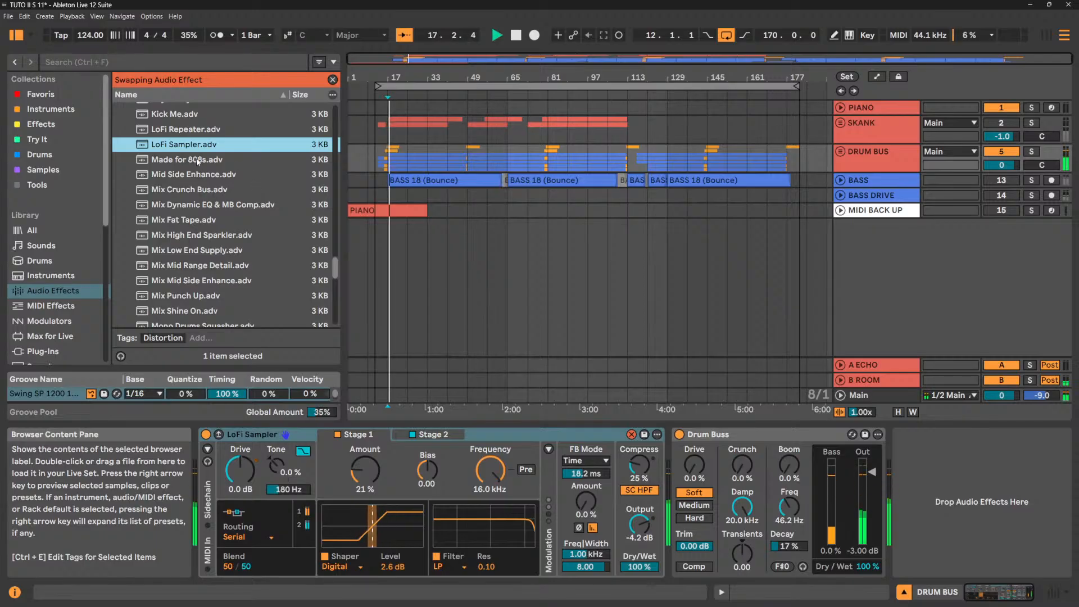
{"action": "left_click", "coordinate": [207, 434]}
{"action": "left_click", "coordinate": [207, 435]}
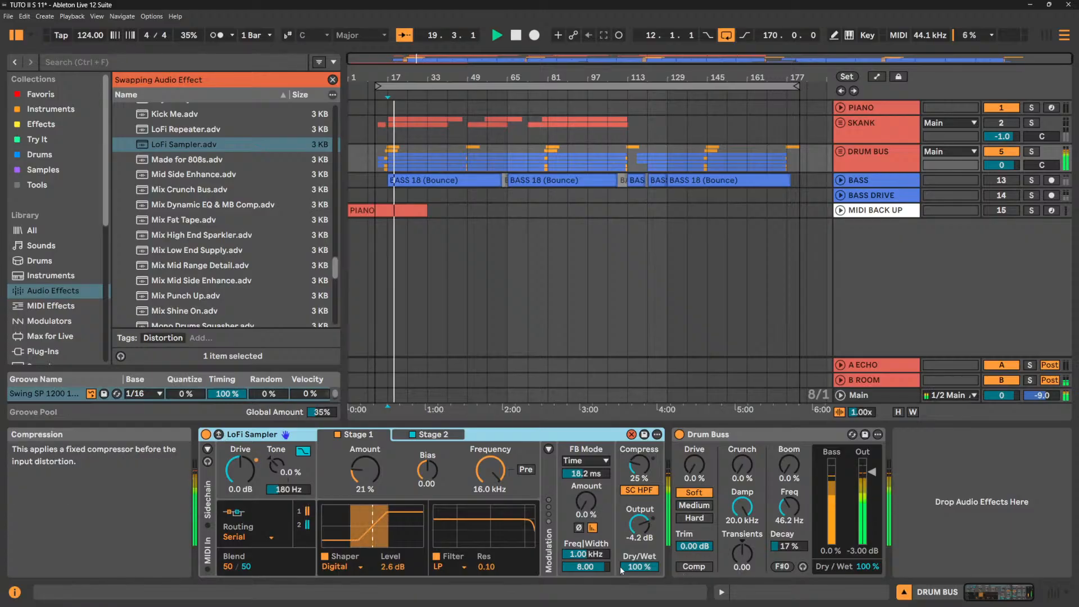
{"action": "mouse_move", "coordinate": [639, 567]}
{"action": "left_mouse_down"}
{"action": "mouse_move", "coordinate": [639, 605]}
{"action": "mouse_move", "coordinate": [639, 566]}
{"action": "left_mouse_up"}
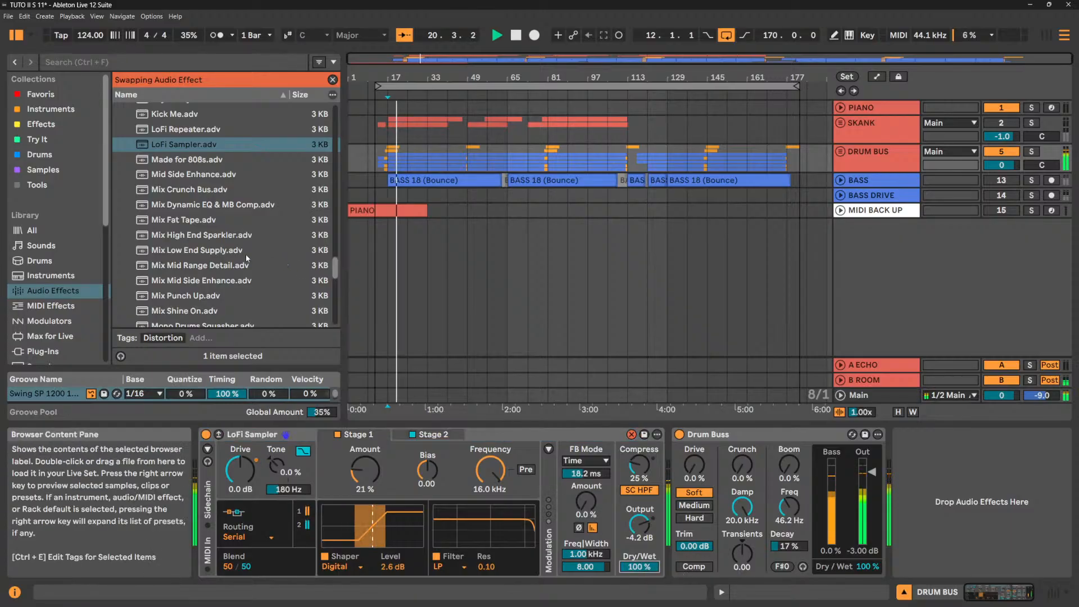
Audition Roar's Made for 808s, Mid Side Enhance, Mix Crunch Bus and Mix Fat Tape presets.
{"action": "left_click", "coordinate": [190, 161]}
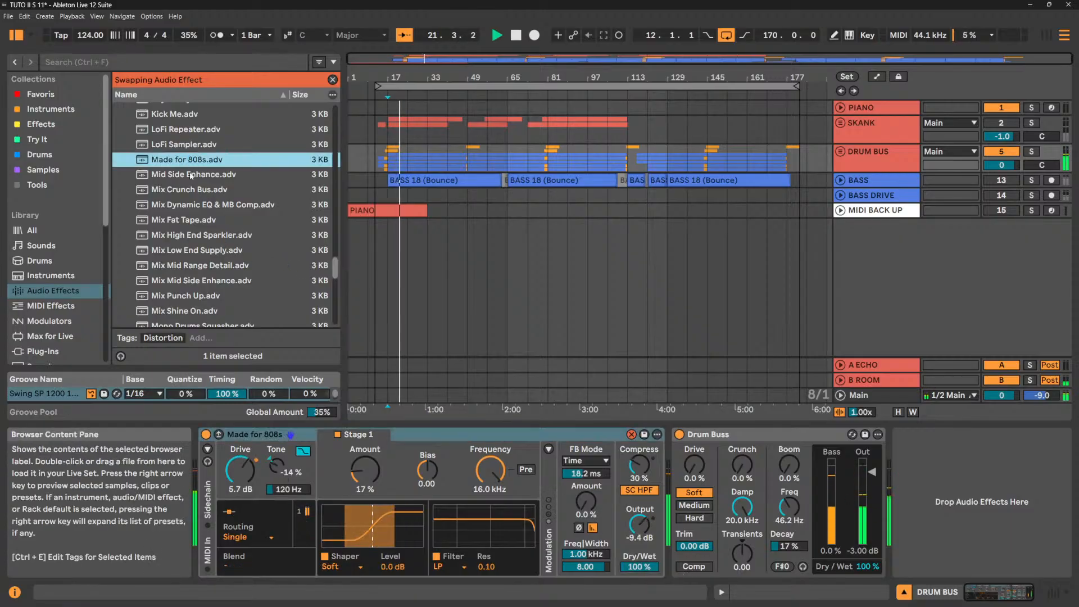
{"action": "left_click", "coordinate": [191, 174]}
{"action": "left_click", "coordinate": [191, 189]}
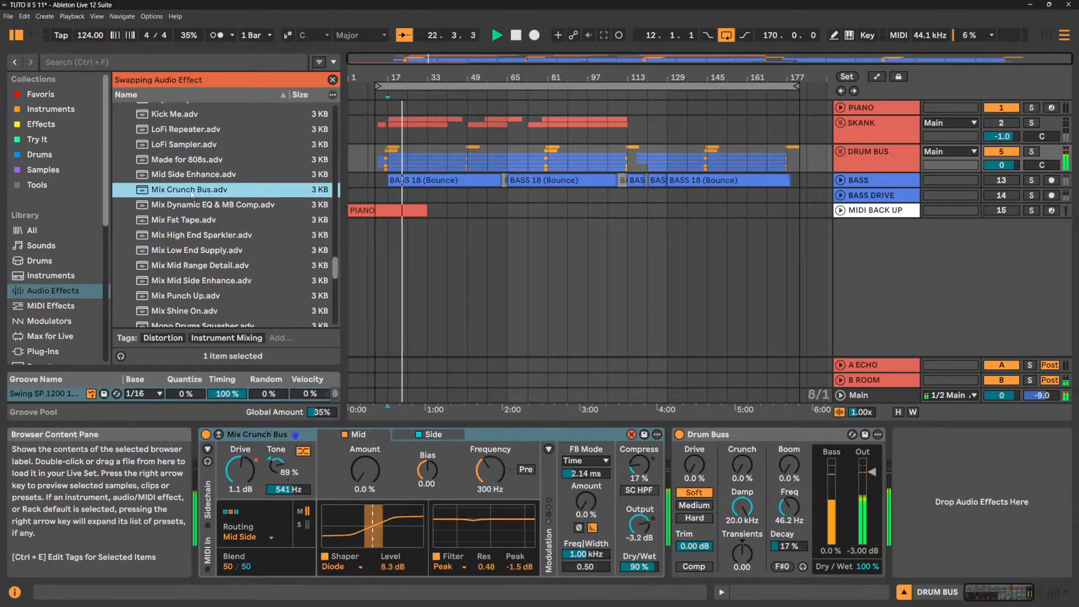
{"action": "left_click", "coordinate": [190, 222]}
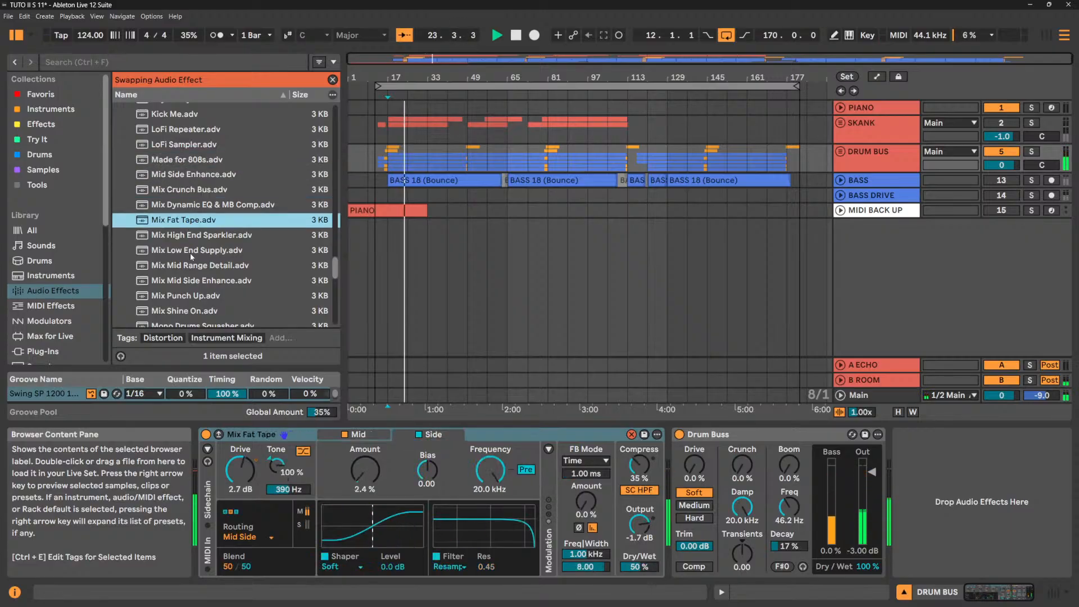
Load Roar's Mix Low End Supply preset and compare the drum bus with the device bypassed and active.
{"action": "left_click", "coordinate": [191, 251]}
{"action": "scroll", "coordinate": [192, 262], "scroll_direction": "down", "scroll_amount": 2}
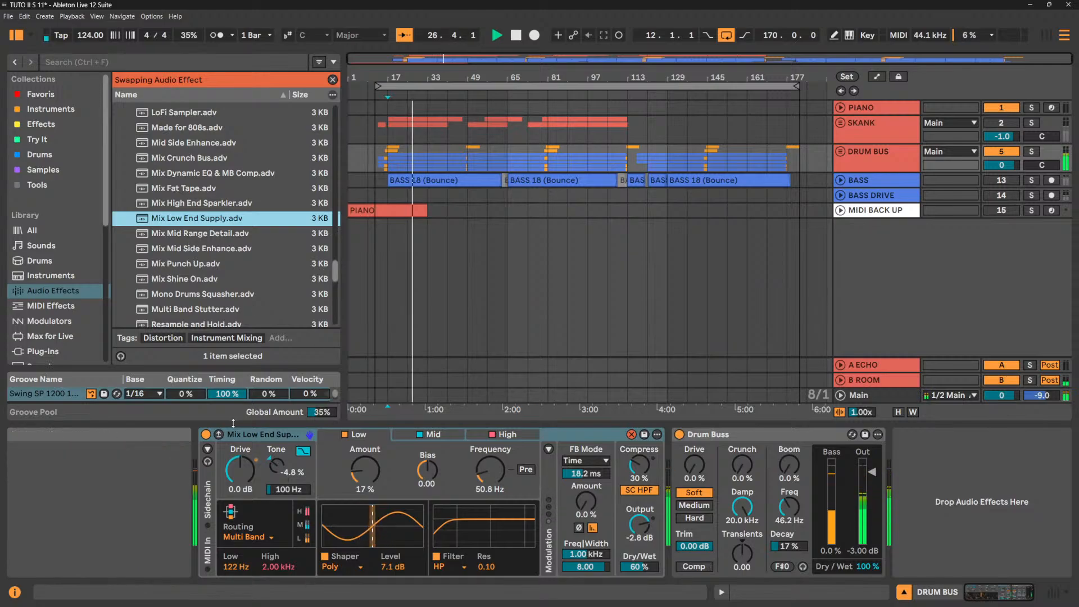
{"action": "left_click", "coordinate": [206, 434]}
{"action": "left_click", "coordinate": [206, 435]}
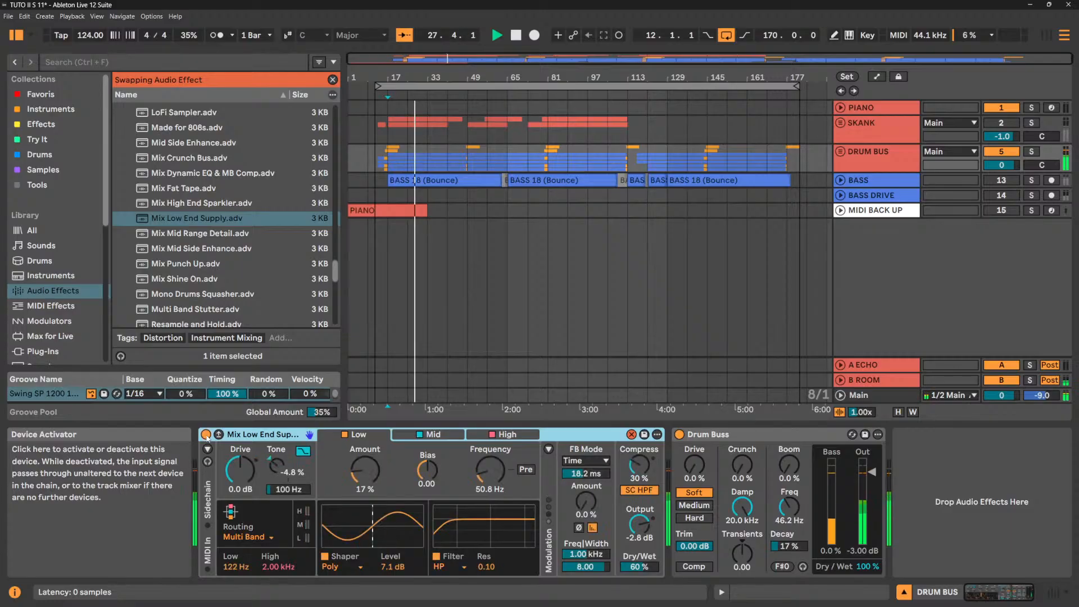
Audition Roar's Mix Mid Side Enhance, Mono Drums Squasher, Saturation & Warble and Shifting Grit presets.
{"action": "left_click", "coordinate": [201, 249]}
{"action": "left_click", "coordinate": [200, 294]}
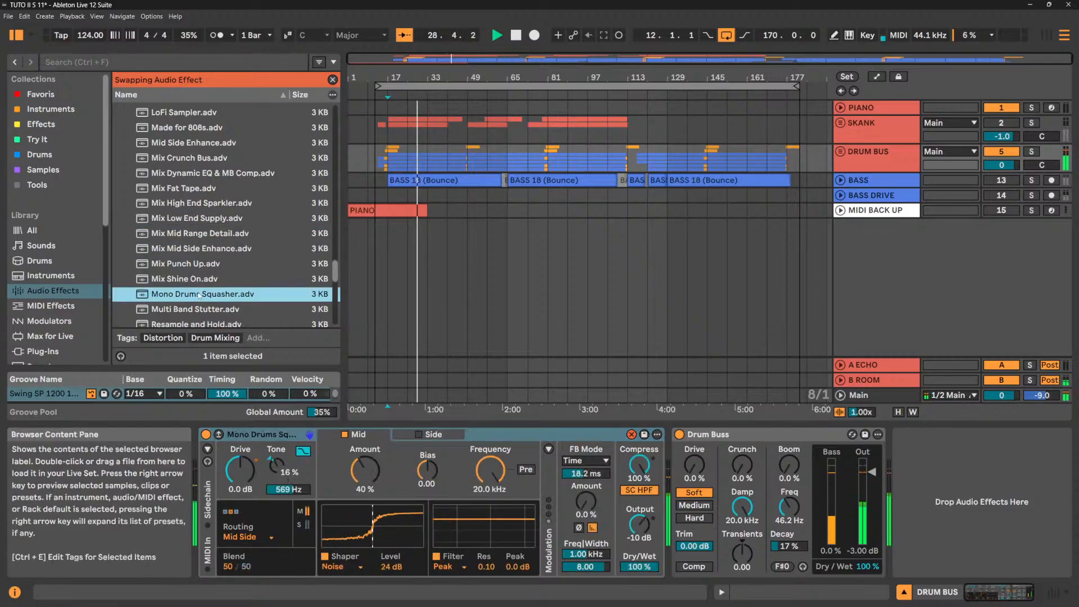
{"action": "scroll", "coordinate": [198, 303], "scroll_direction": "down", "scroll_amount": 3}
{"action": "left_click", "coordinate": [198, 290]}
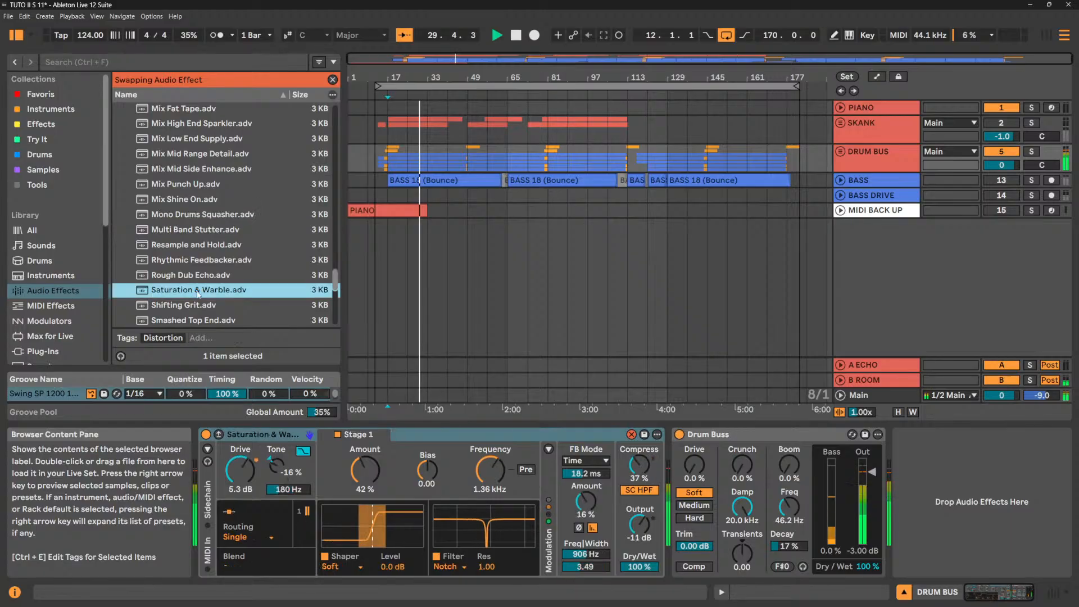
{"action": "left_click", "coordinate": [194, 305]}
Audition Roar's VHS Mild and VHS Wrecked presets on the playing drum bus.
{"action": "scroll", "coordinate": [193, 305], "scroll_direction": "down", "scroll_amount": 3}
{"action": "left_click", "coordinate": [194, 302]}
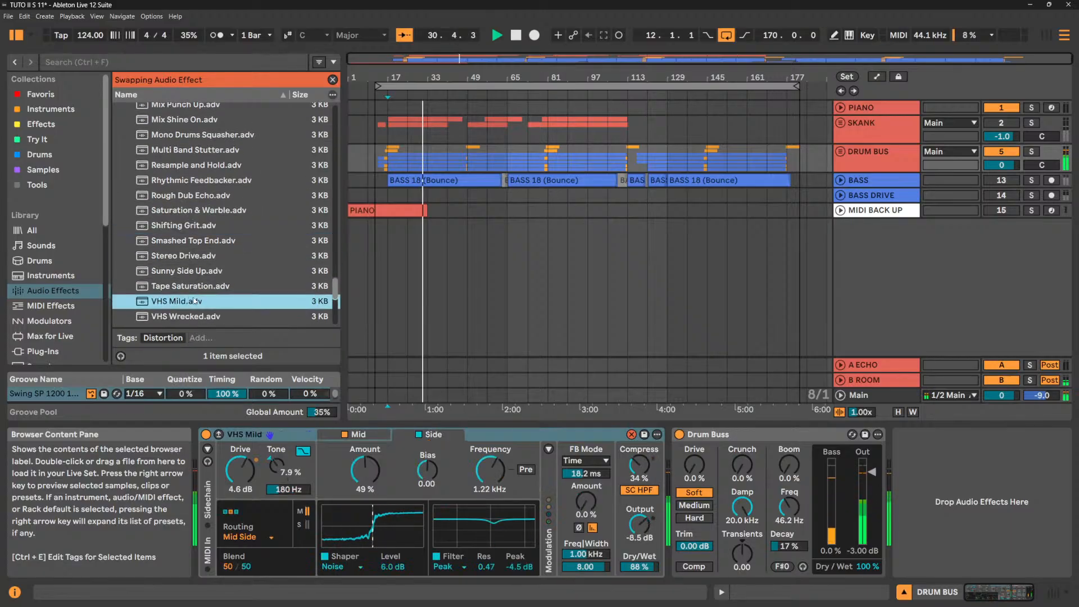
{"action": "scroll", "coordinate": [193, 298], "scroll_direction": "down", "scroll_amount": 2}
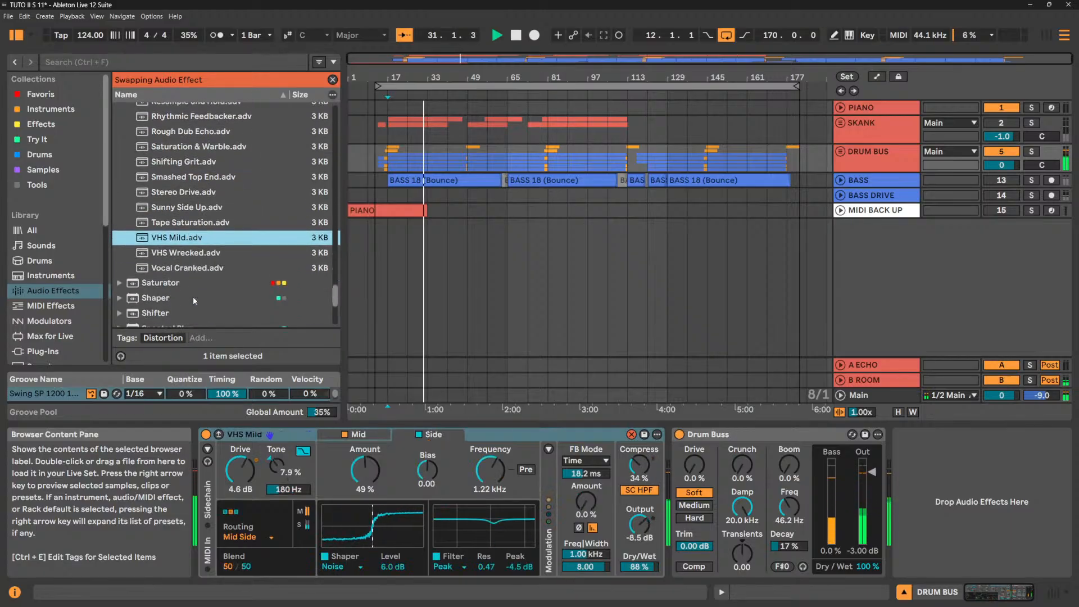
{"action": "left_click", "coordinate": [185, 253]}
Load Roar's Tape Saturation preset, compare it bypassed and active, and end preset hot-swapping.
{"action": "left_click", "coordinate": [192, 224]}
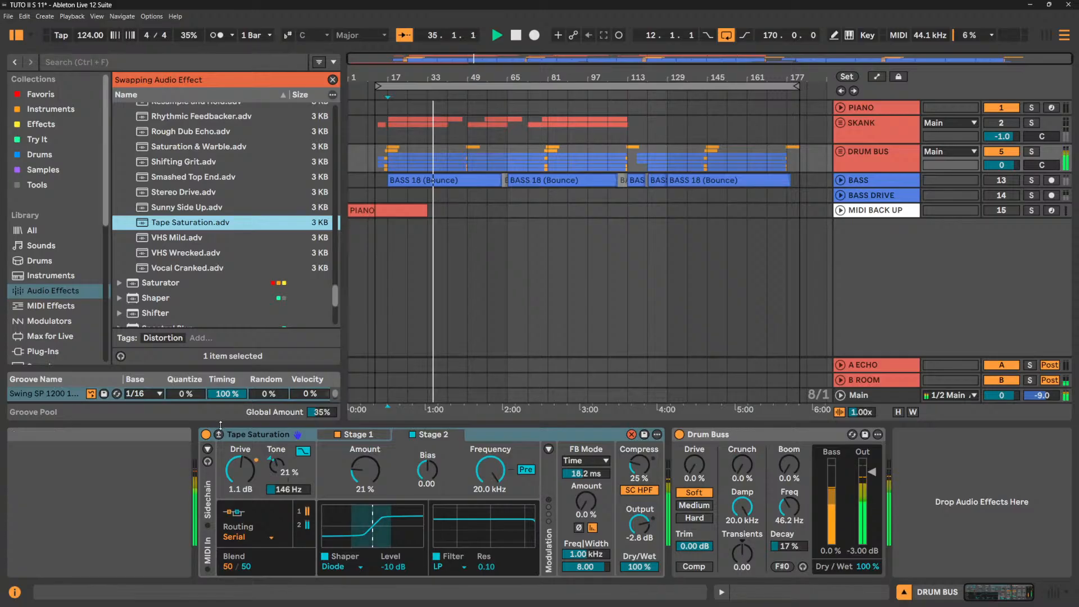
{"action": "left_click", "coordinate": [207, 435]}
{"action": "left_click", "coordinate": [207, 435]}
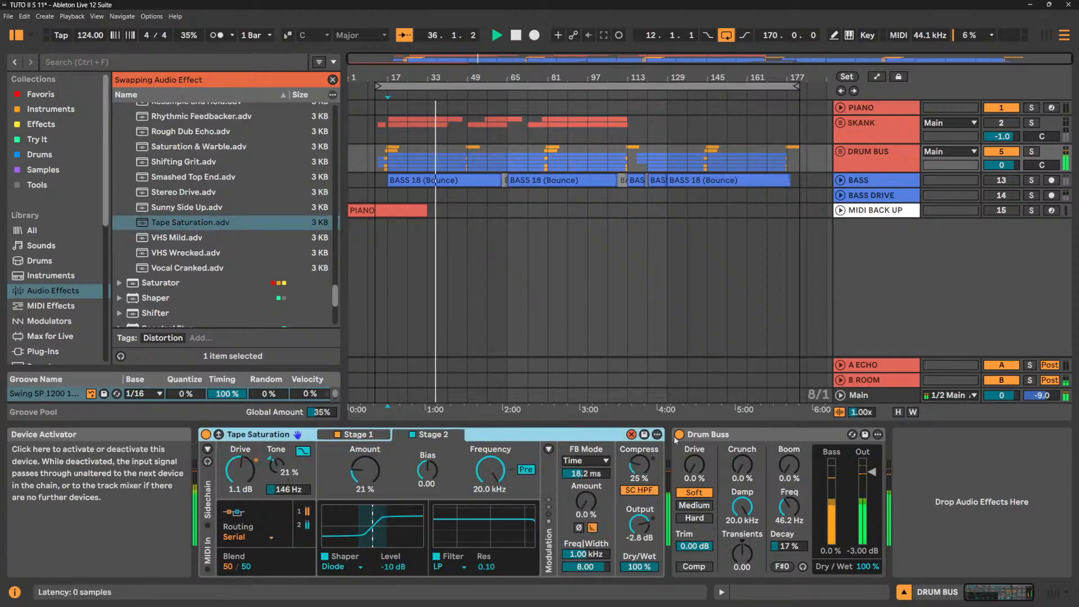
{"action": "left_click", "coordinate": [631, 435]}
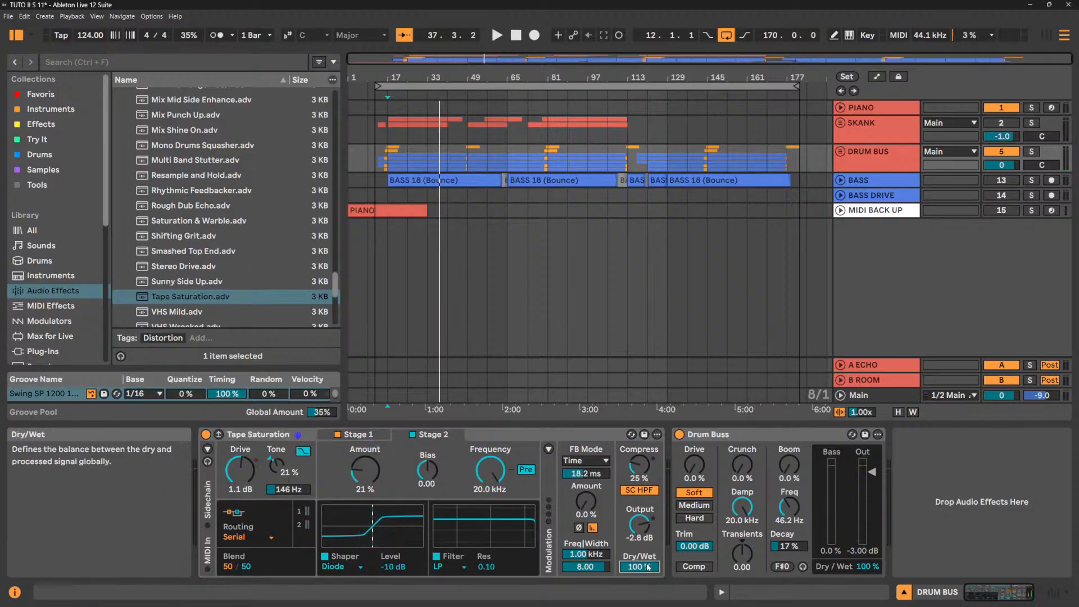
Set the Dry/Wet of the drum bus's Tape Saturation device to 80% and collapse Roar's preset list in the browser.
{"action": "left_click_drag", "start_coordinate": [647, 566], "coordinate": [647, 577]}
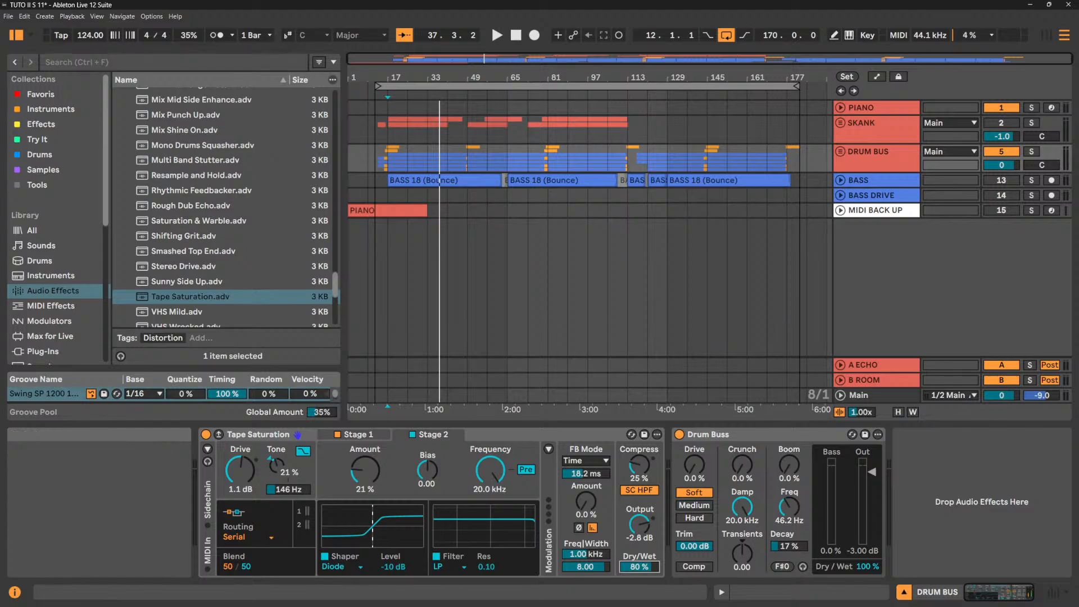
{"action": "scroll", "coordinate": [181, 170], "scroll_direction": "up", "scroll_amount": 15}
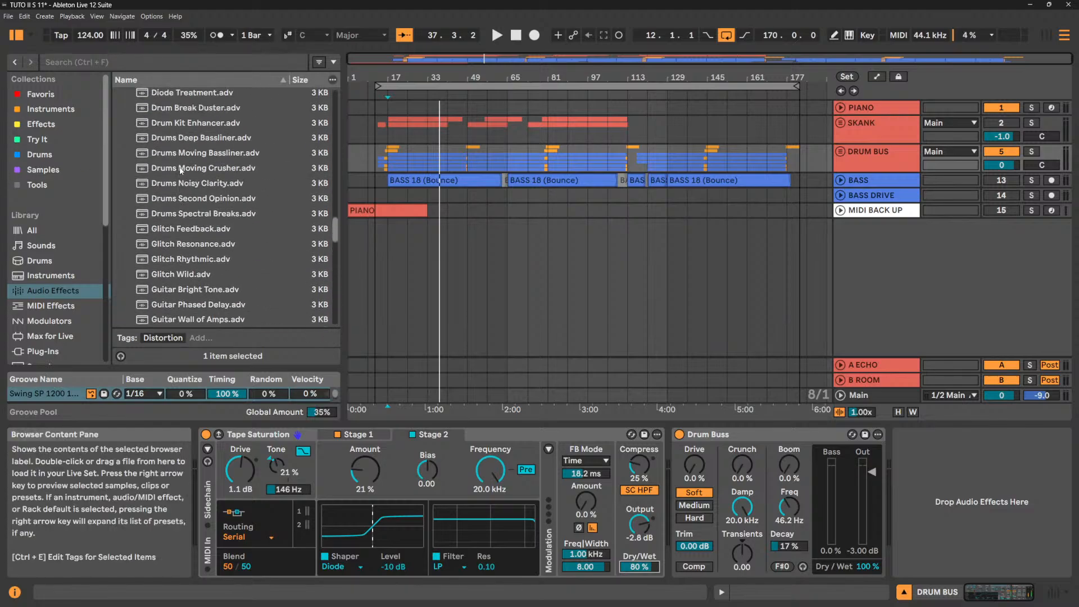
{"action": "scroll", "coordinate": [181, 169], "scroll_direction": "up", "scroll_amount": 15}
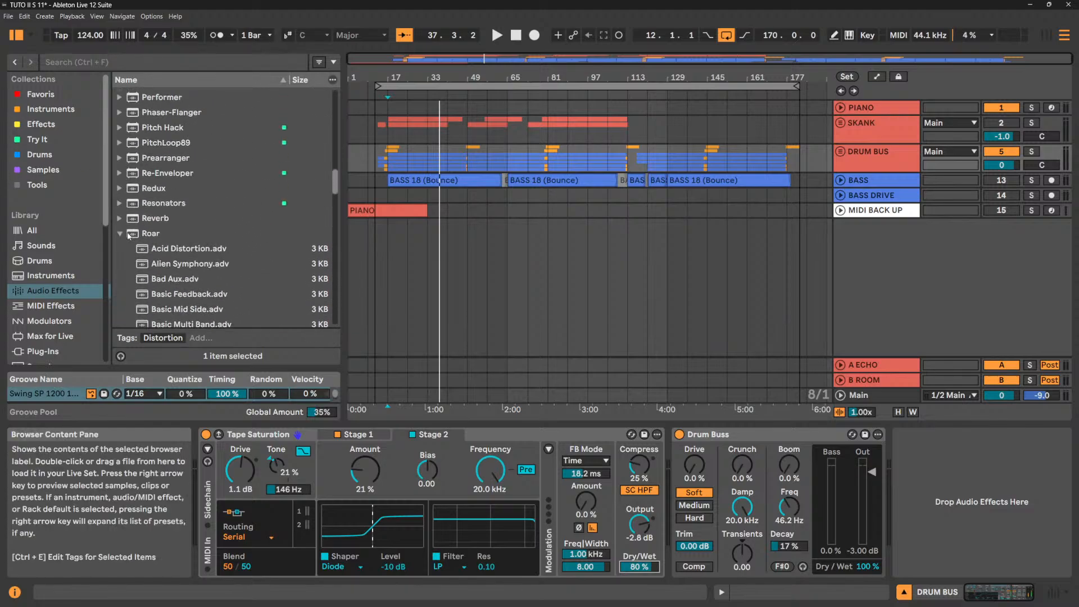
{"action": "left_click", "coordinate": [129, 235]}
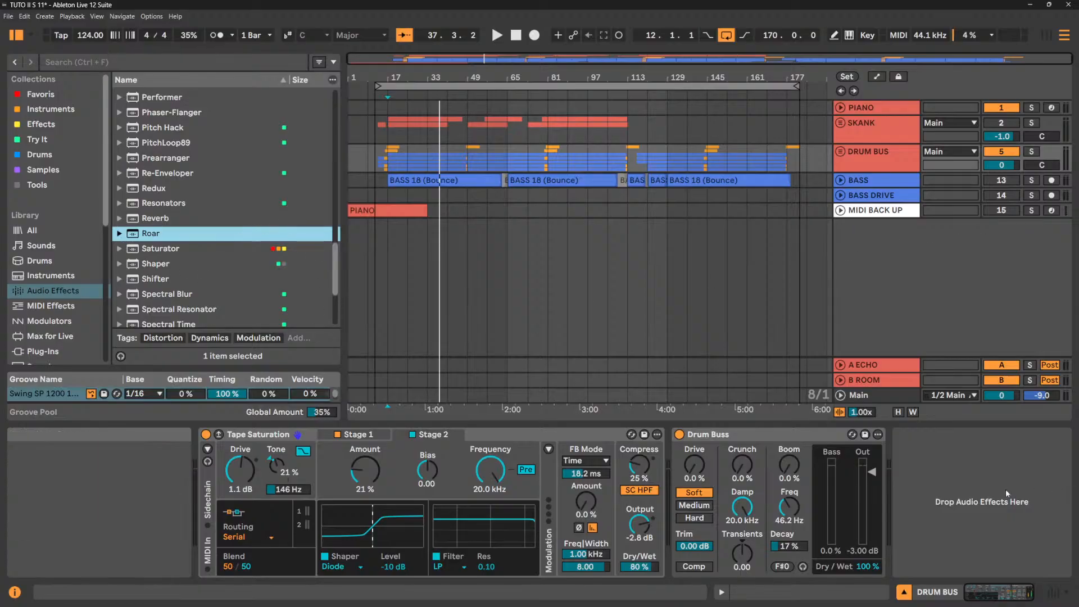
{"action": "left_click", "coordinate": [943, 496]}
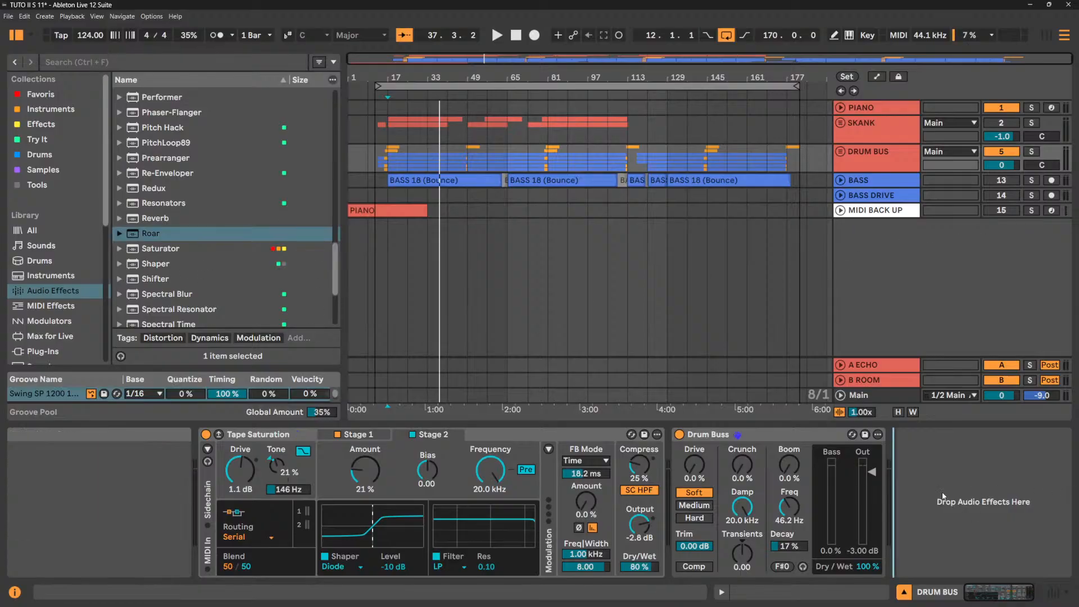
Reactivate the BASS track and briefly check the expanded view of the Main track's Saturator.
{"action": "left_click", "coordinate": [1014, 181]}
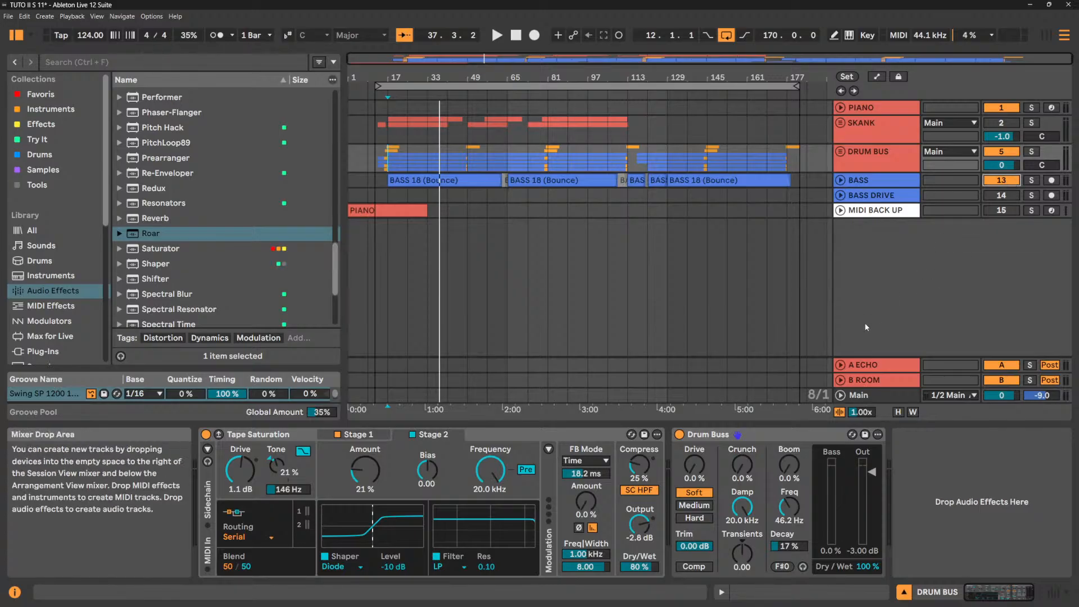
{"action": "left_click", "coordinate": [884, 395]}
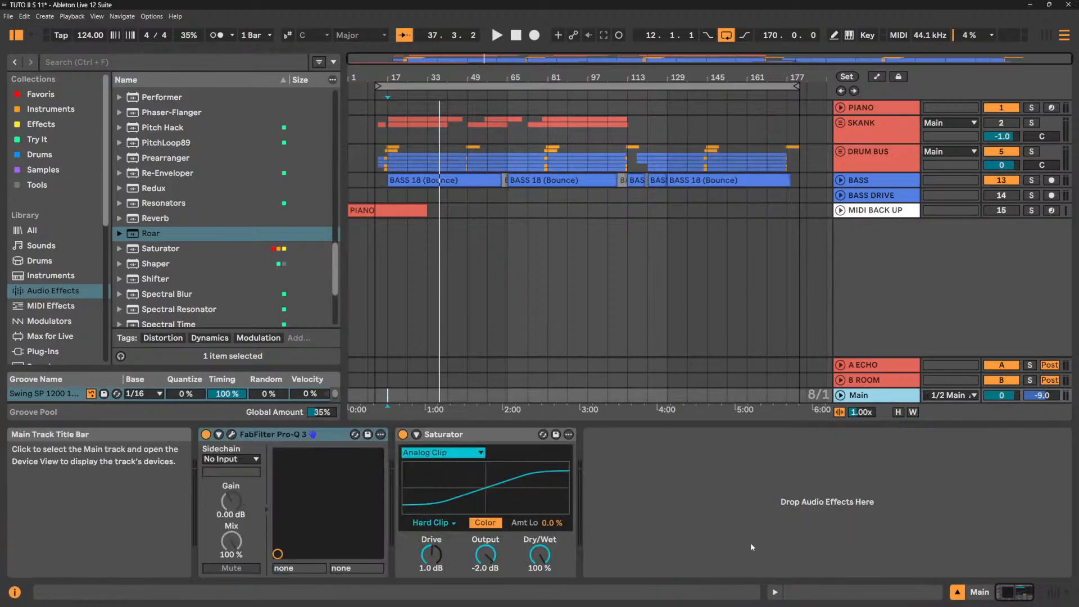
{"action": "left_click", "coordinate": [473, 436]}
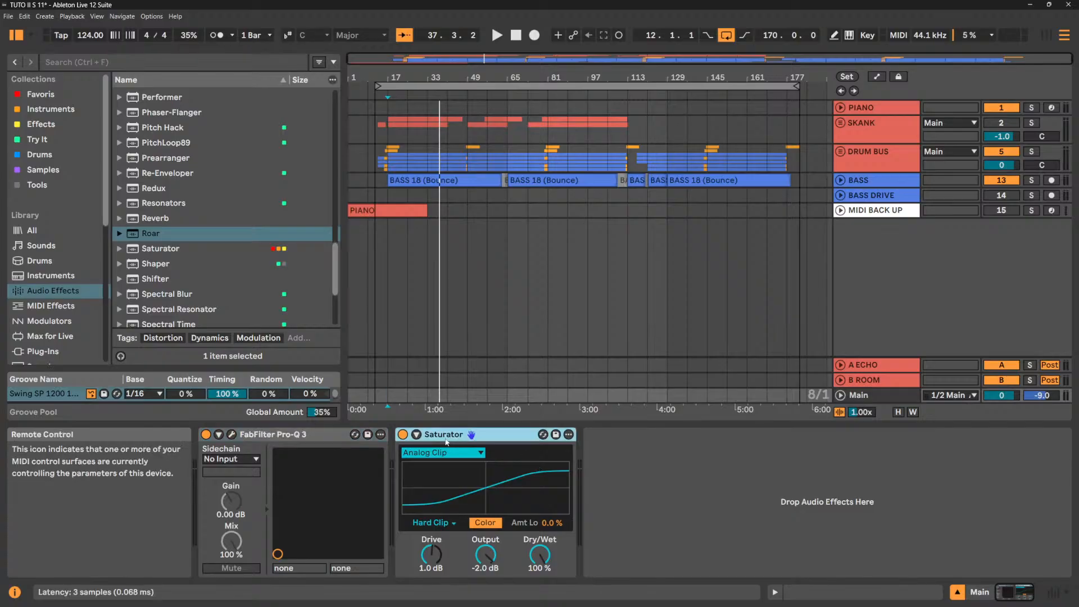
{"action": "left_click", "coordinate": [416, 435]}
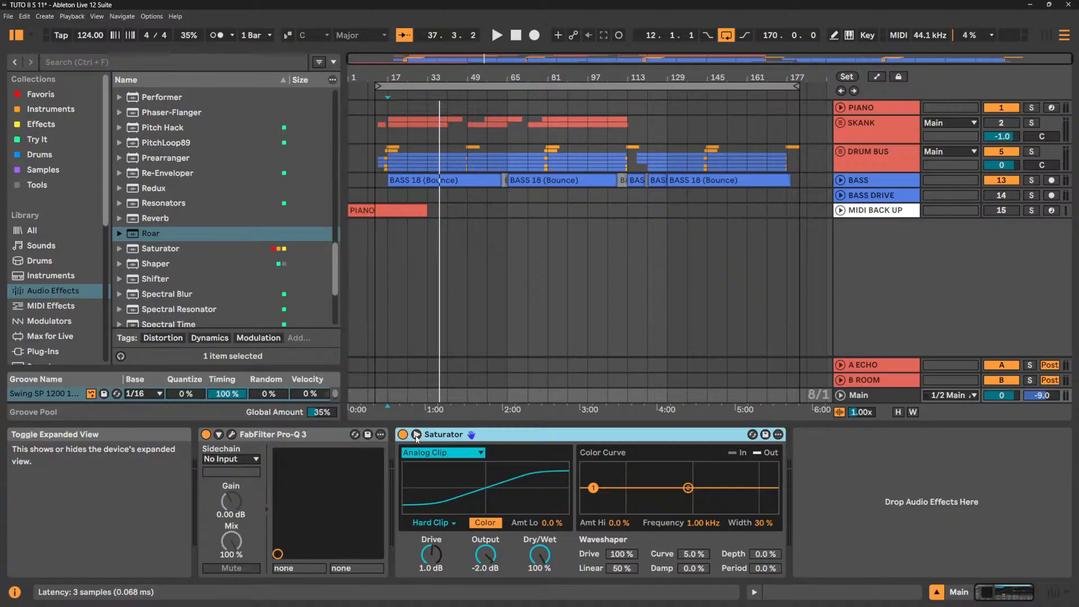
{"action": "left_click", "coordinate": [416, 435]}
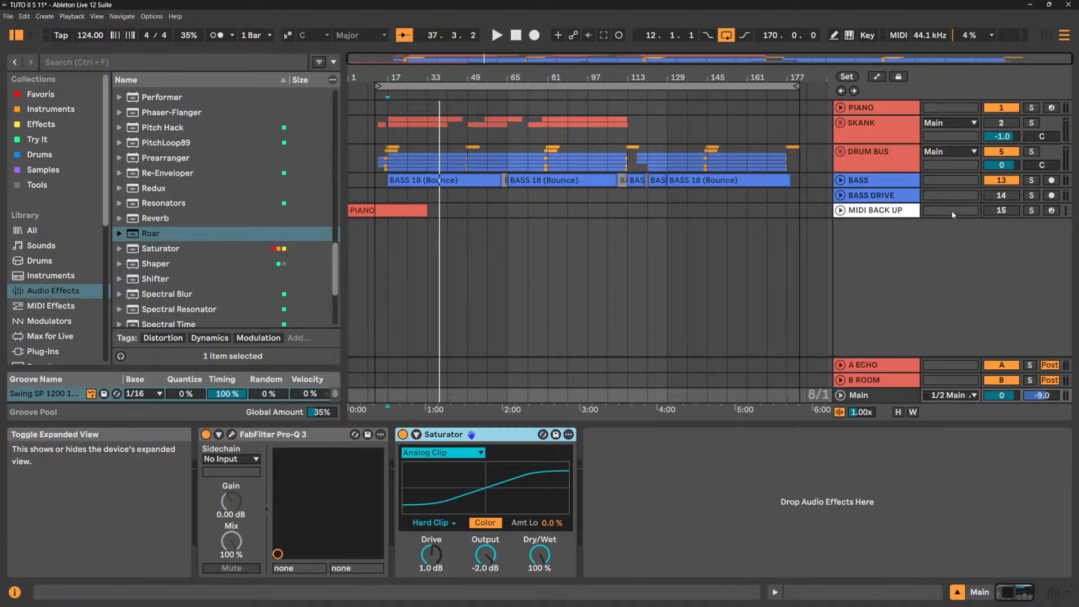
Select the drum bus and briefly toggle the expanded view of its Tape Saturation device.
{"action": "left_click", "coordinate": [879, 169]}
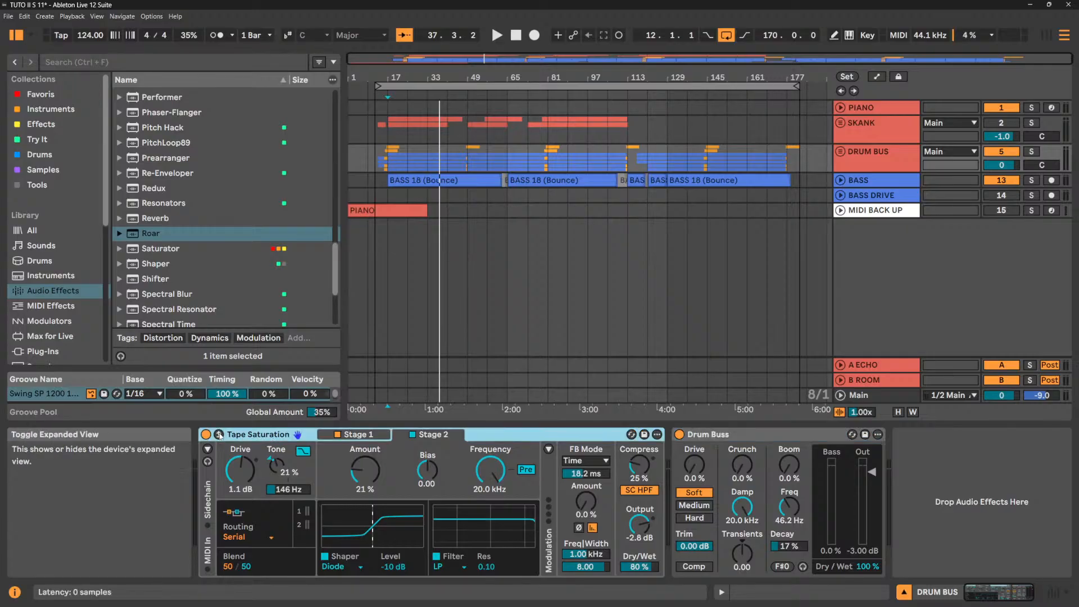
{"action": "left_click", "coordinate": [219, 434]}
{"action": "left_click", "coordinate": [219, 435]}
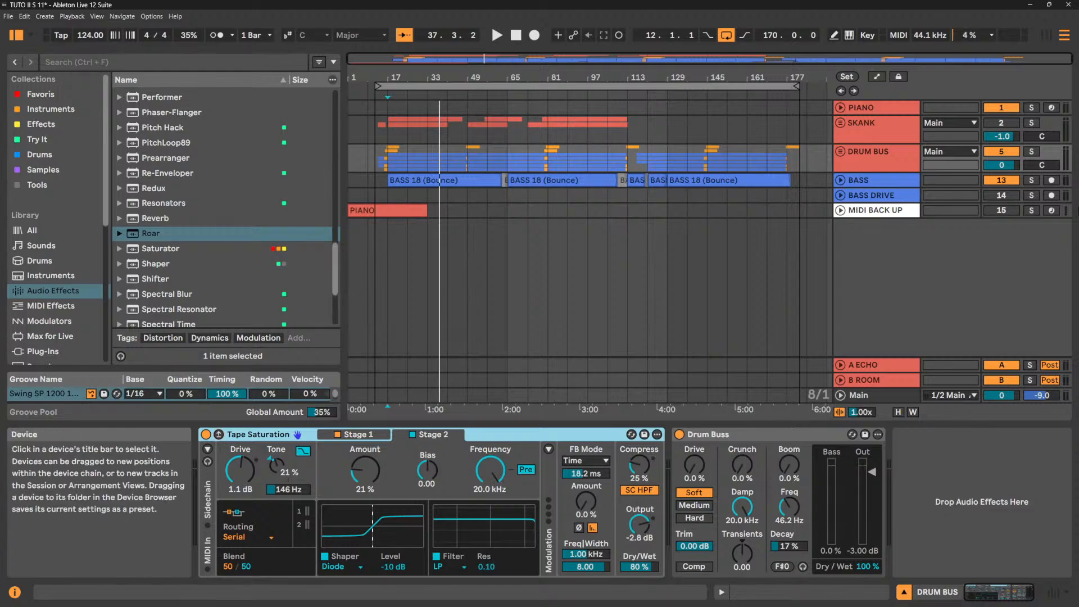
Expand the Main track's Saturator and switch its Color section off and on again.
{"action": "left_click", "coordinate": [893, 396]}
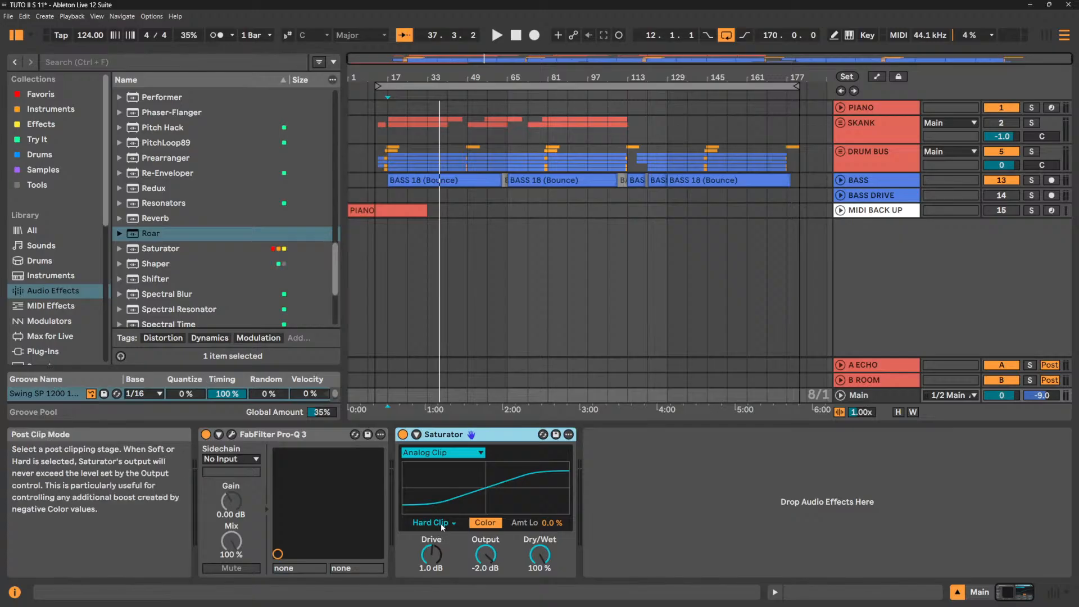
{"action": "left_click", "coordinate": [416, 435]}
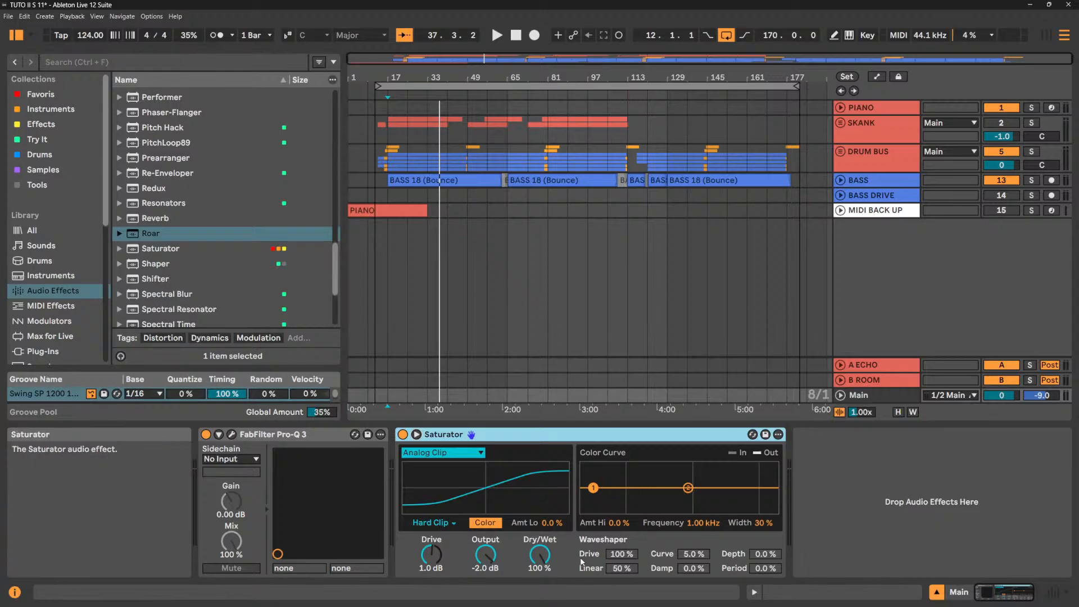
{"action": "left_click", "coordinate": [485, 523]}
{"action": "left_click", "coordinate": [485, 523]}
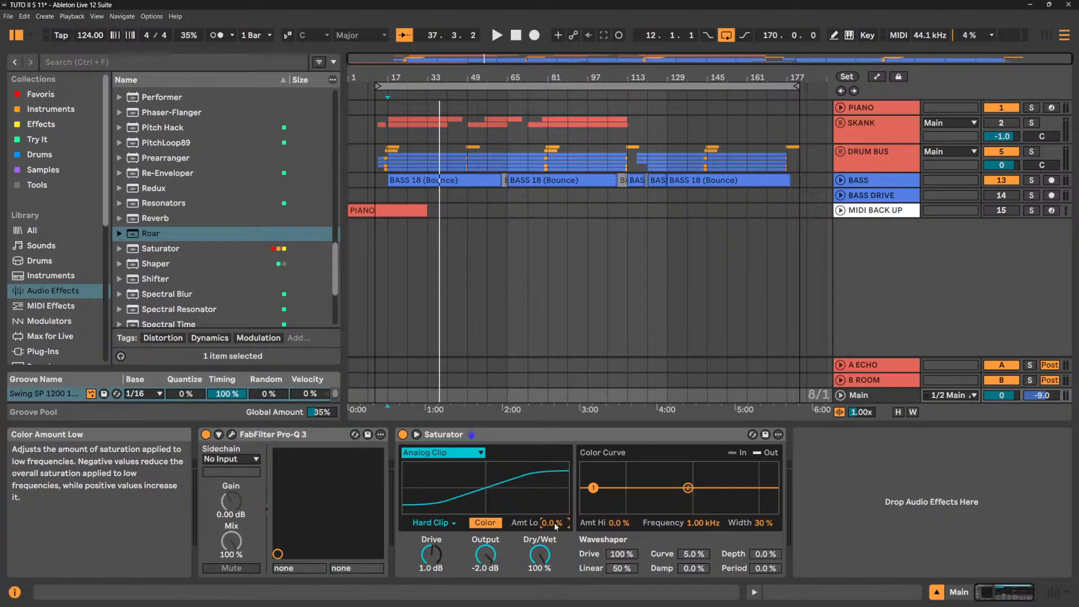
Try Saturator's Amt Lo at -86% and 100%, nudge Amt Hi, and reset both to 0%.
{"action": "left_click_drag", "start_coordinate": [555, 526], "coordinate": [555, 562]}
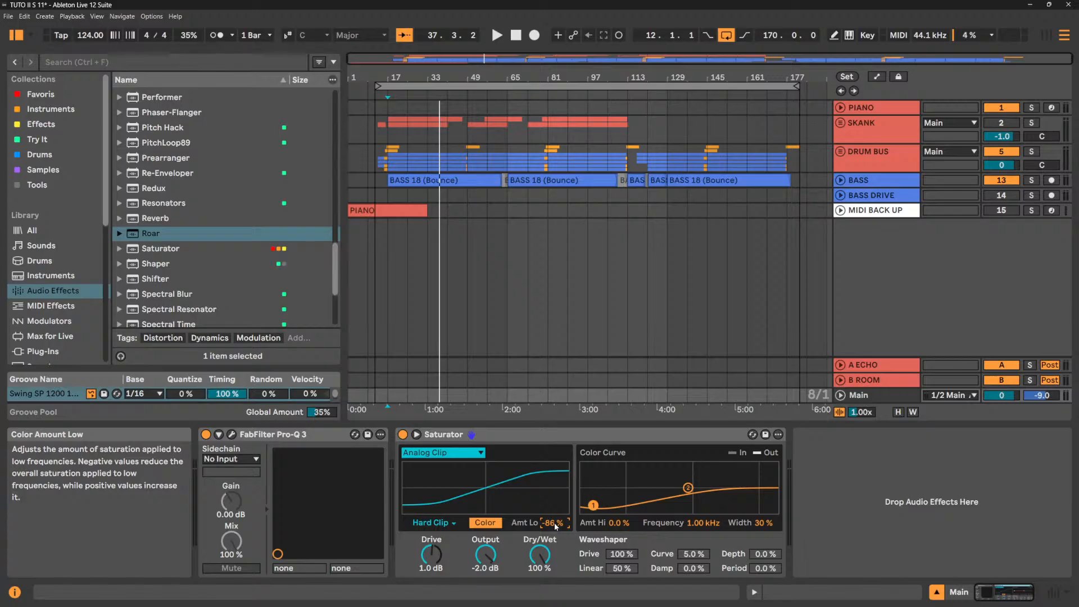
{"action": "left_click_drag", "start_coordinate": [556, 525], "coordinate": [555, 450]}
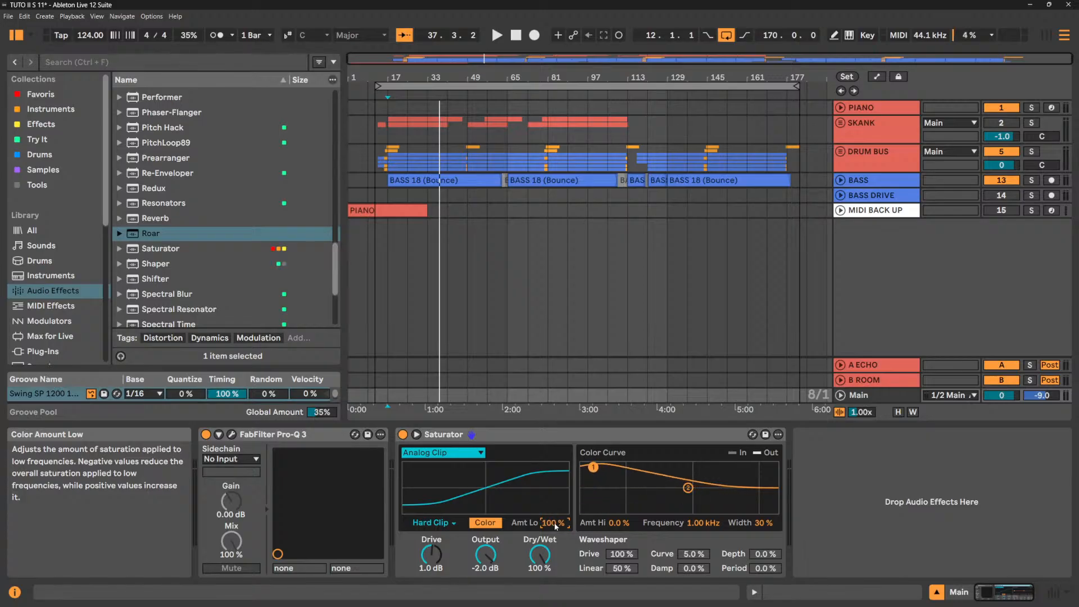
{"action": "key", "text": "Delete"}
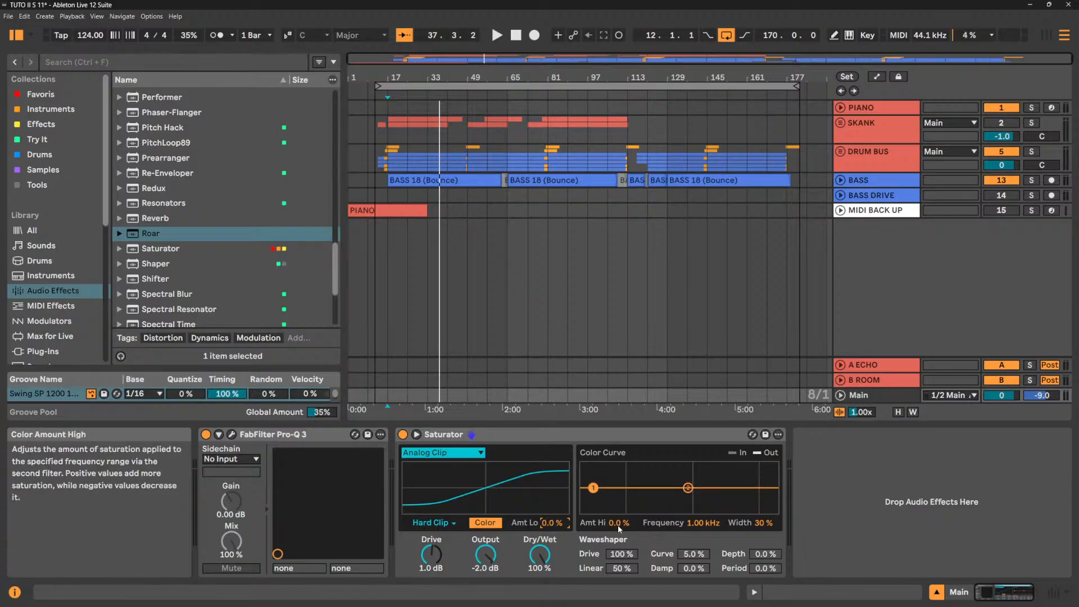
{"action": "left_click_drag", "start_coordinate": [618, 526], "coordinate": [619, 533]}
{"action": "key", "text": "Delete"}
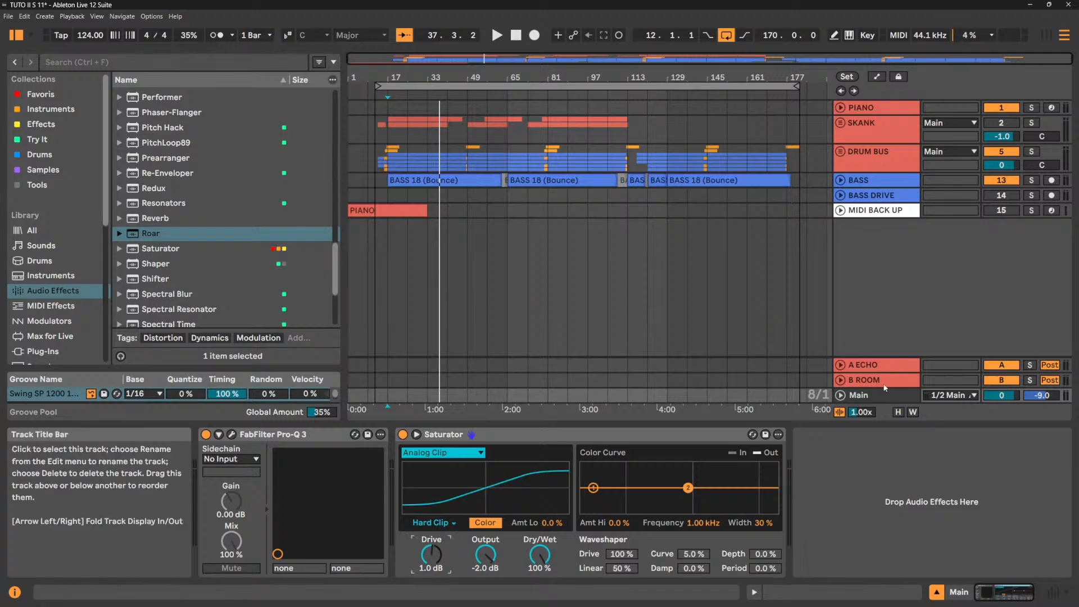
View the drum bus's devices, return to the Main track, and check Saturator's available post clip modes.
{"action": "left_click", "coordinate": [882, 158]}
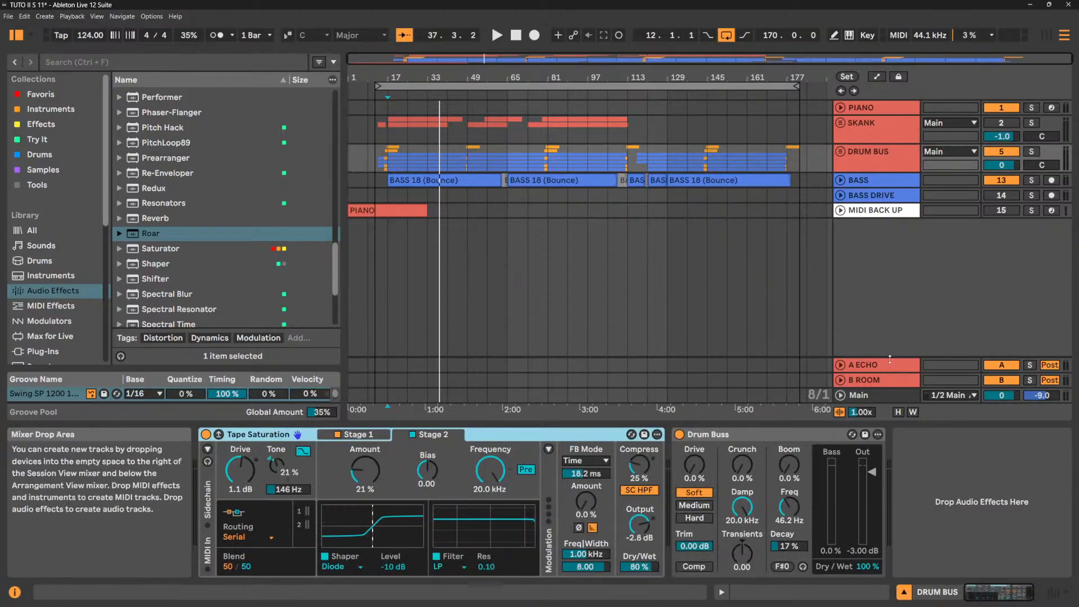
{"action": "left_click", "coordinate": [868, 394]}
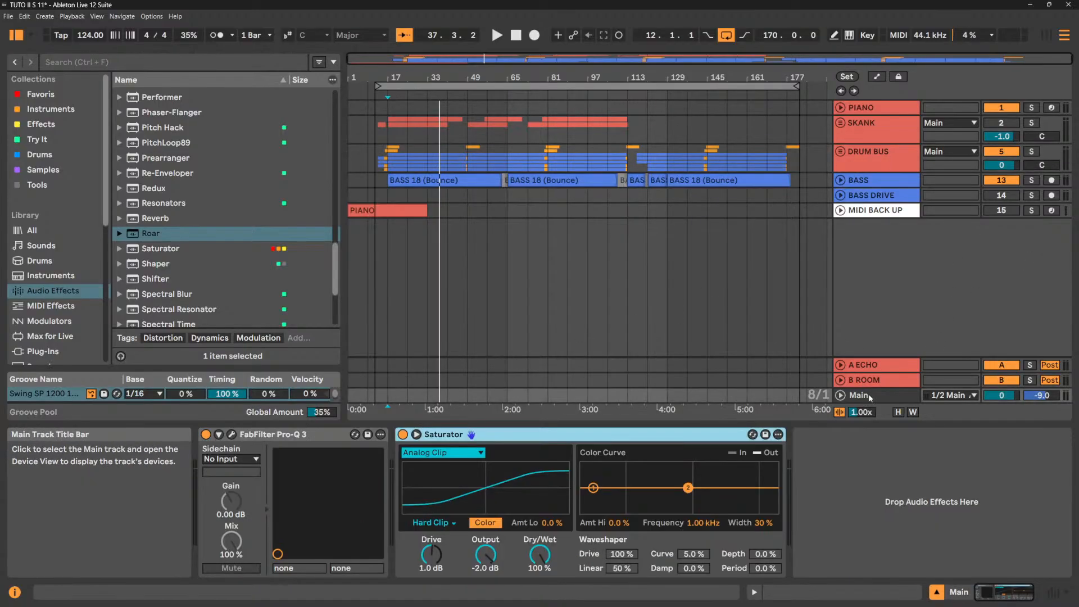
{"action": "left_click", "coordinate": [450, 523]}
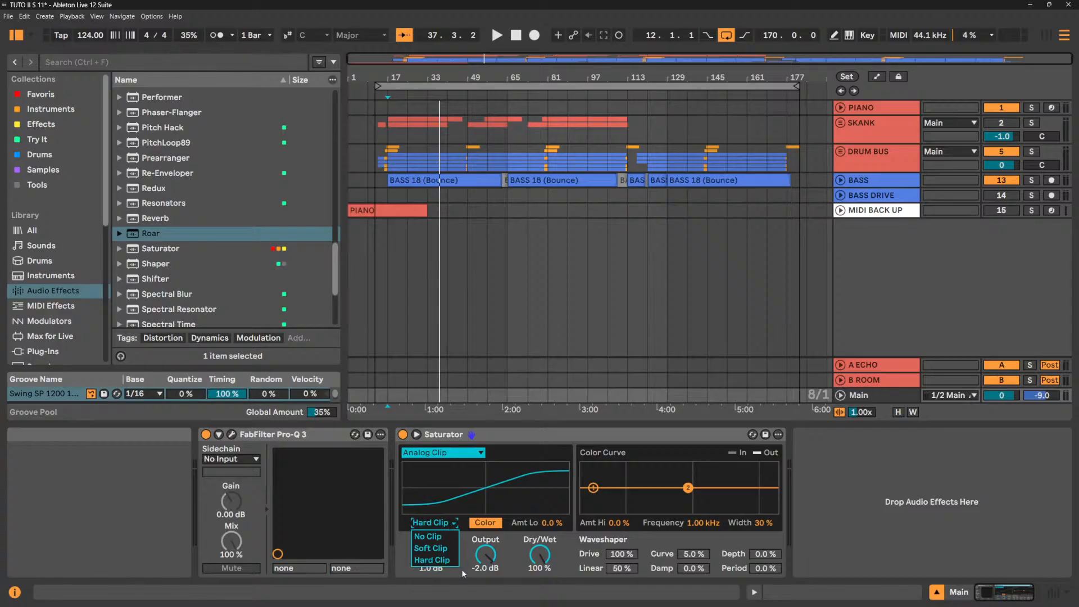
{"action": "left_click", "coordinate": [466, 535]}
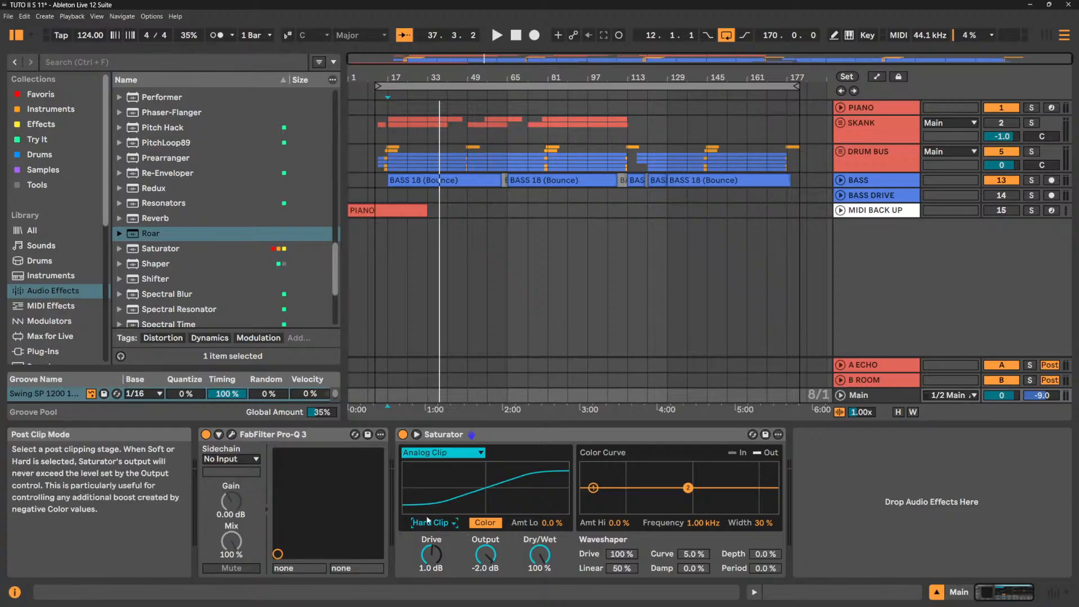
Examine Saturator's curve types alongside its post clip modes, keeping Analog Clip and Hard Clip selected.
{"action": "left_click", "coordinate": [474, 456]}
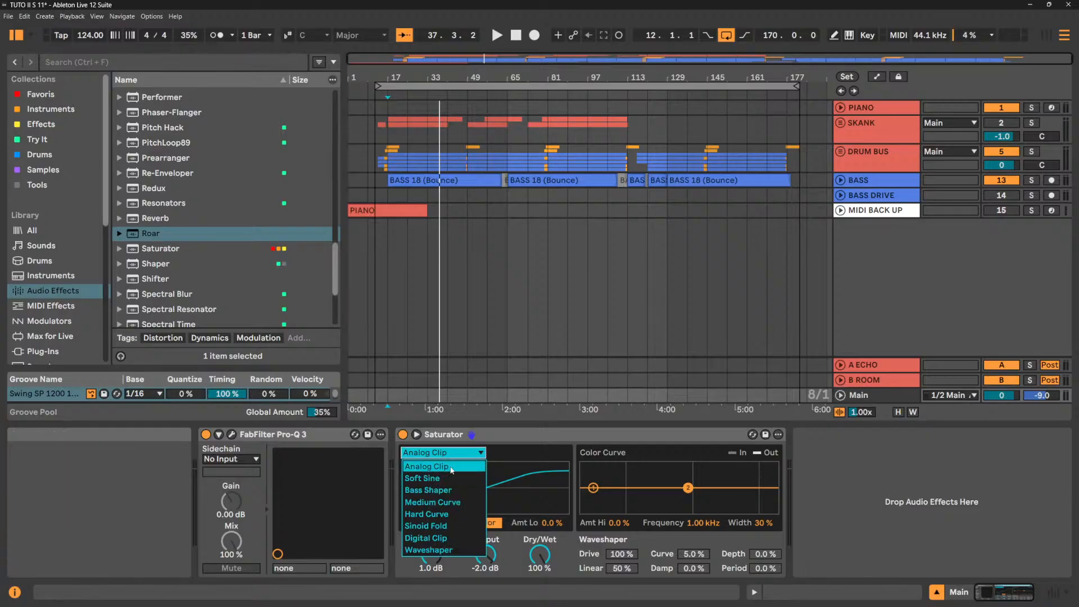
{"action": "left_click", "coordinate": [513, 445]}
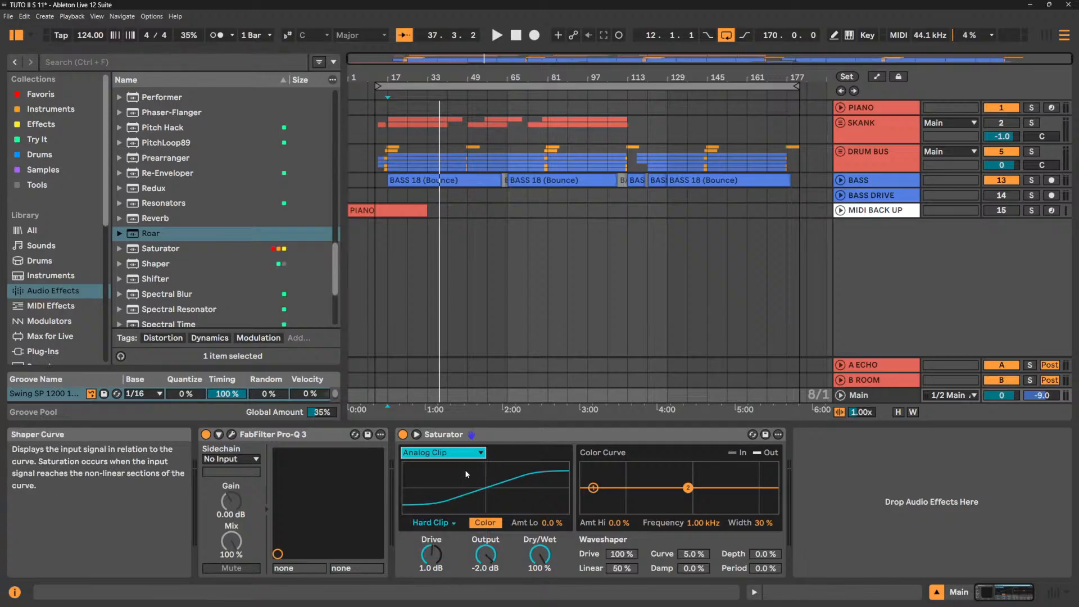
{"action": "left_click", "coordinate": [432, 522]}
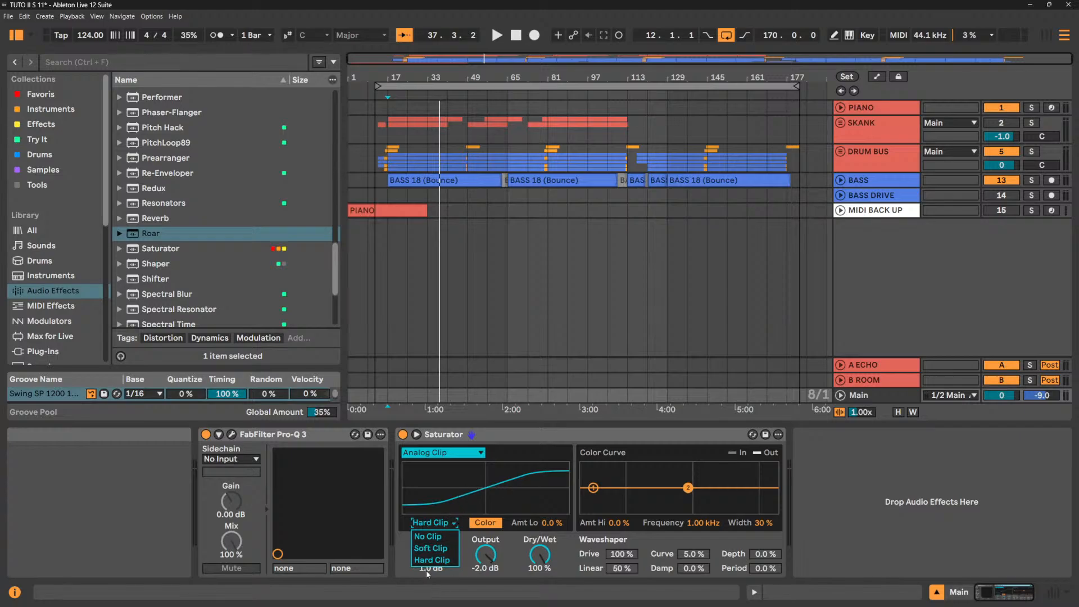
{"action": "left_click", "coordinate": [450, 454]}
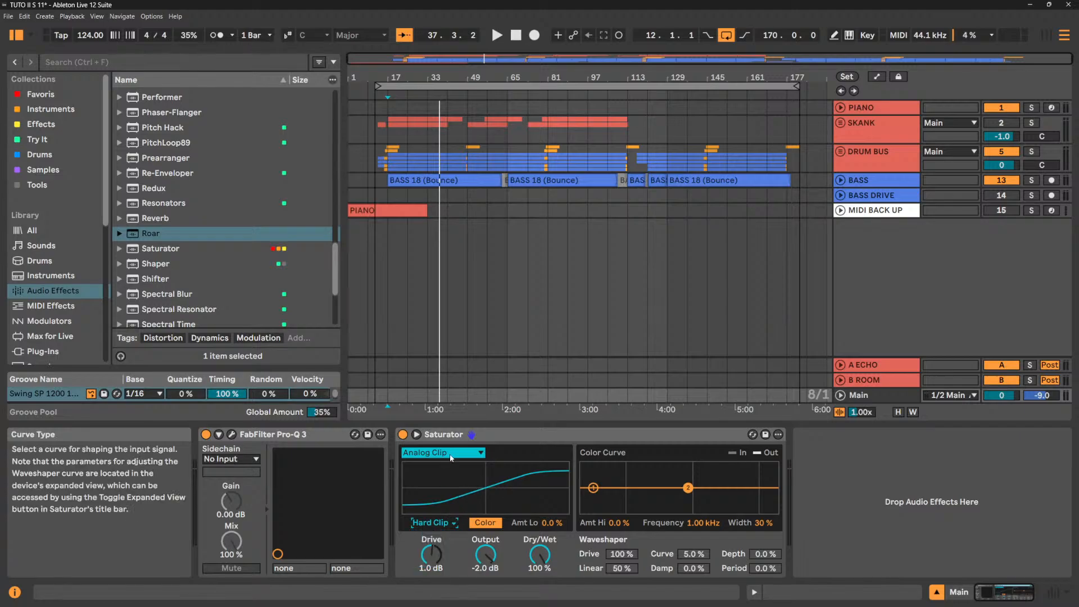
{"action": "left_click", "coordinate": [451, 453]}
{"action": "left_click", "coordinate": [451, 457]}
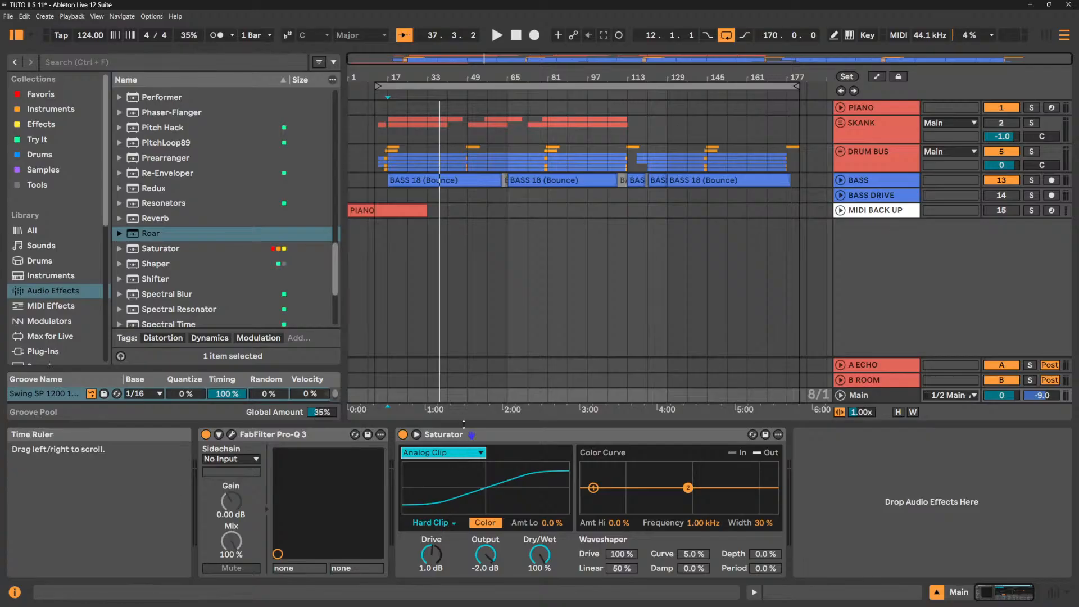
{"action": "left_click", "coordinate": [449, 573]}
{"action": "mouse_move", "coordinate": [450, 601]}
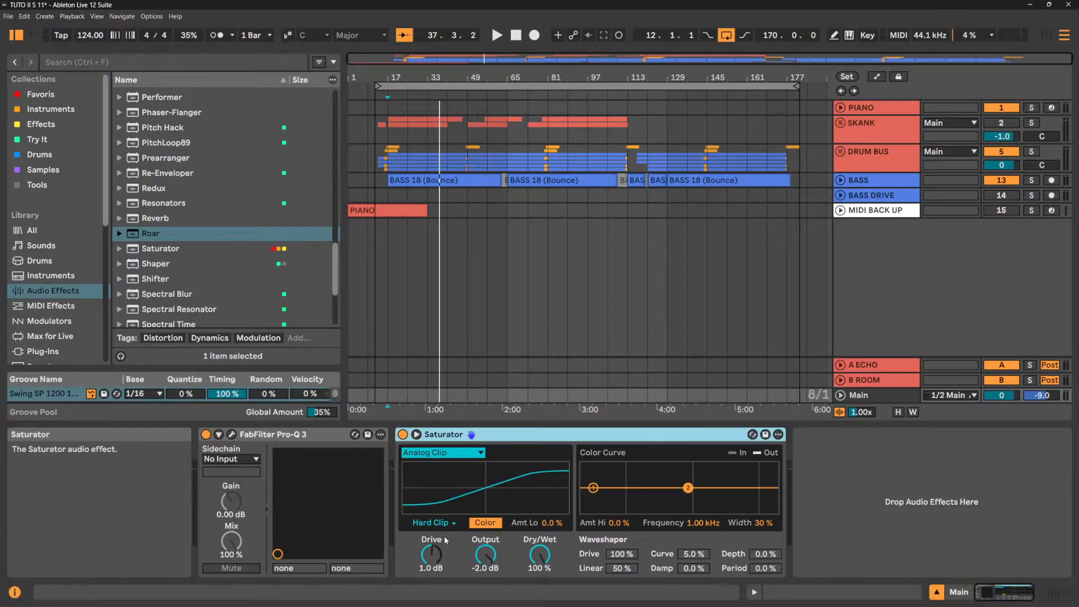
{"action": "left_click", "coordinate": [457, 453]}
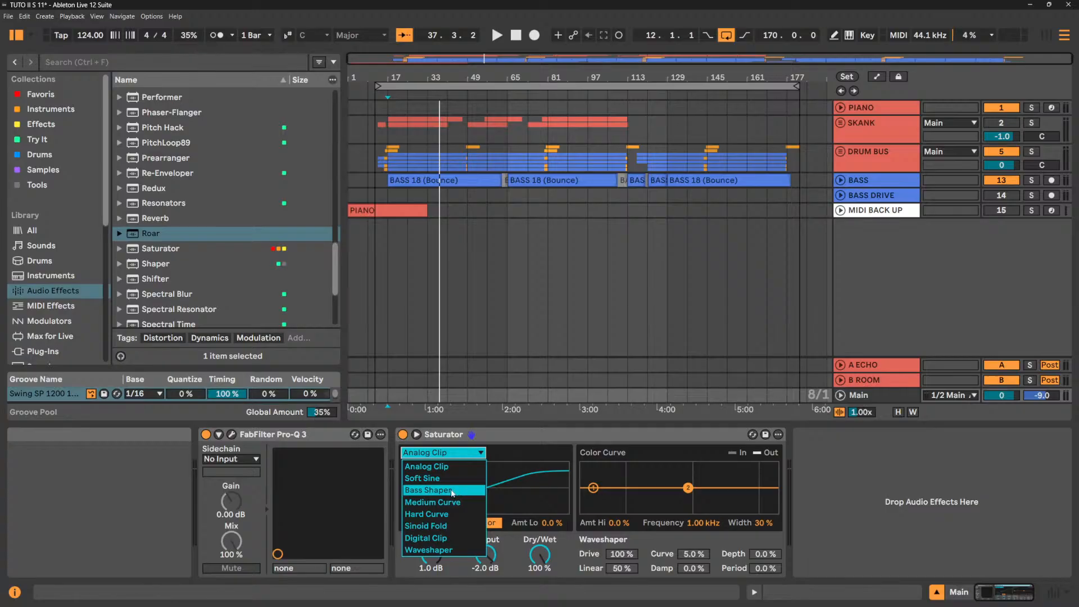
{"action": "left_click", "coordinate": [513, 554]}
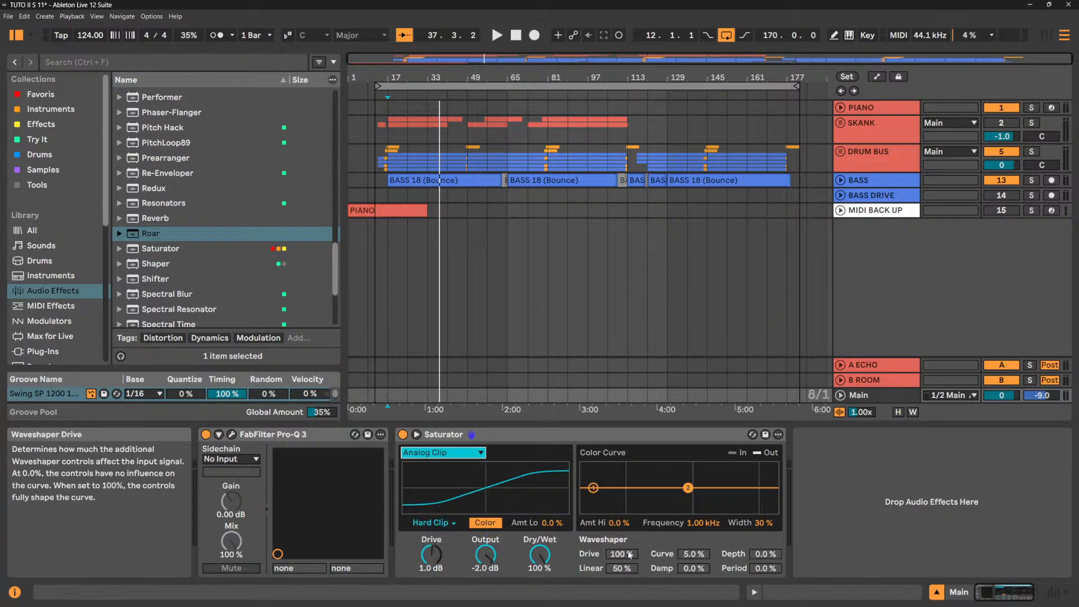
Switch Saturator to the Waveshaper curve and set Linear to 80%, Curve to 56%, Damp to 37%, Depth to 15% and Period to 25%.
{"action": "left_click", "coordinate": [473, 452]}
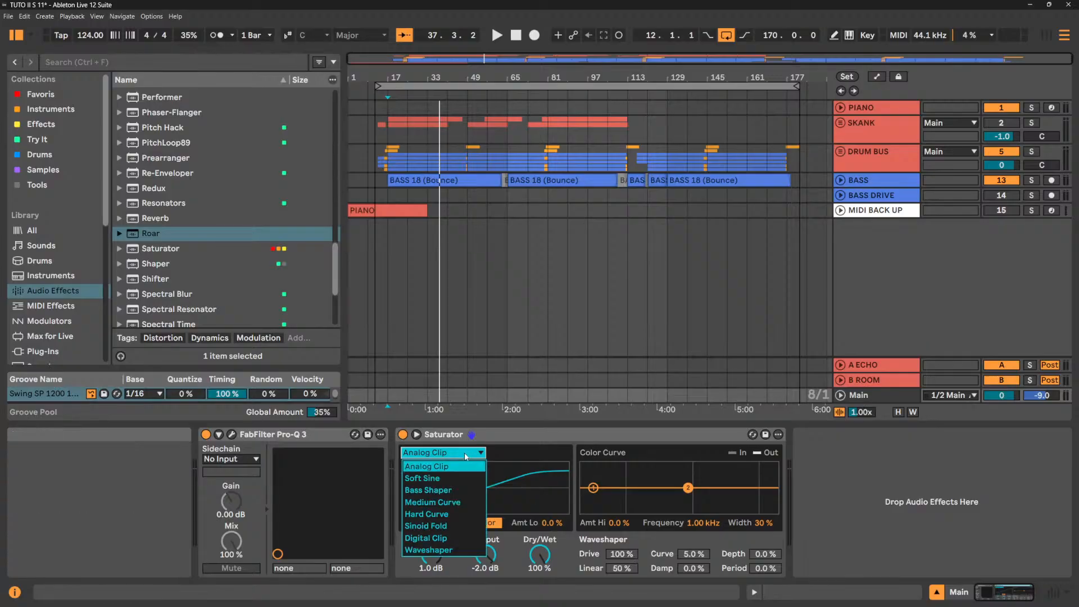
{"action": "left_click", "coordinate": [453, 554]}
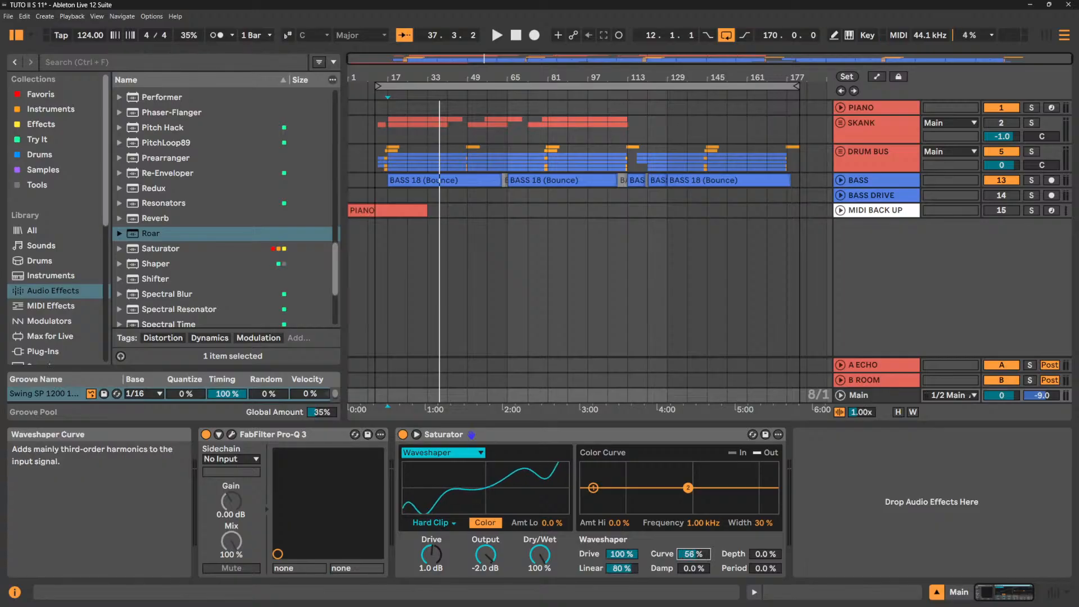
{"action": "left_click", "coordinate": [693, 568]}
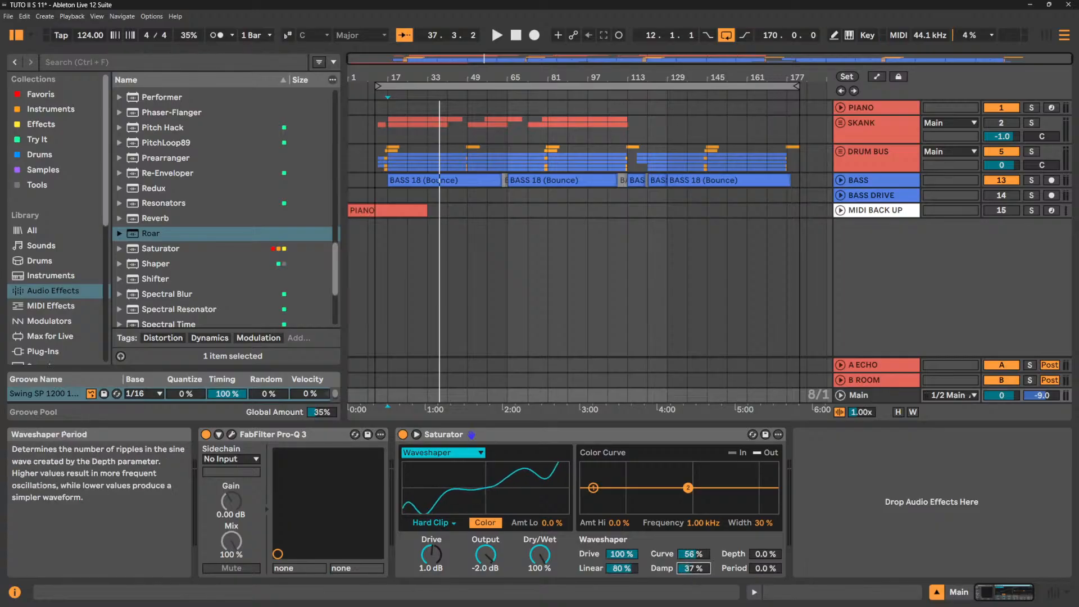
{"action": "left_click_drag", "start_coordinate": [765, 554], "coordinate": [764, 546]}
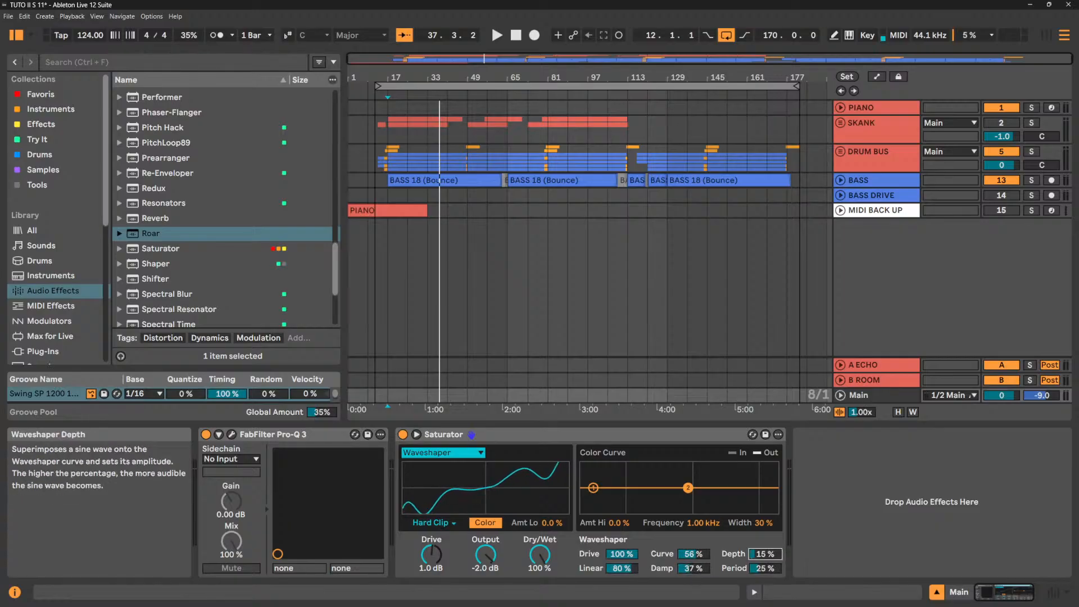
{"action": "right_click", "coordinate": [550, 437]}
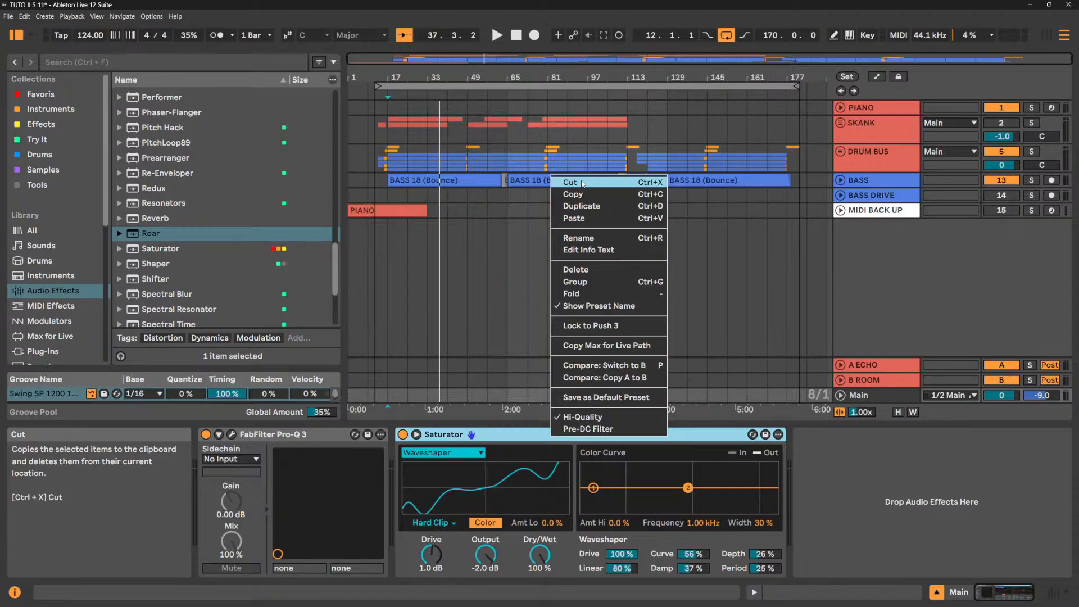
{"action": "left_click", "coordinate": [499, 440]}
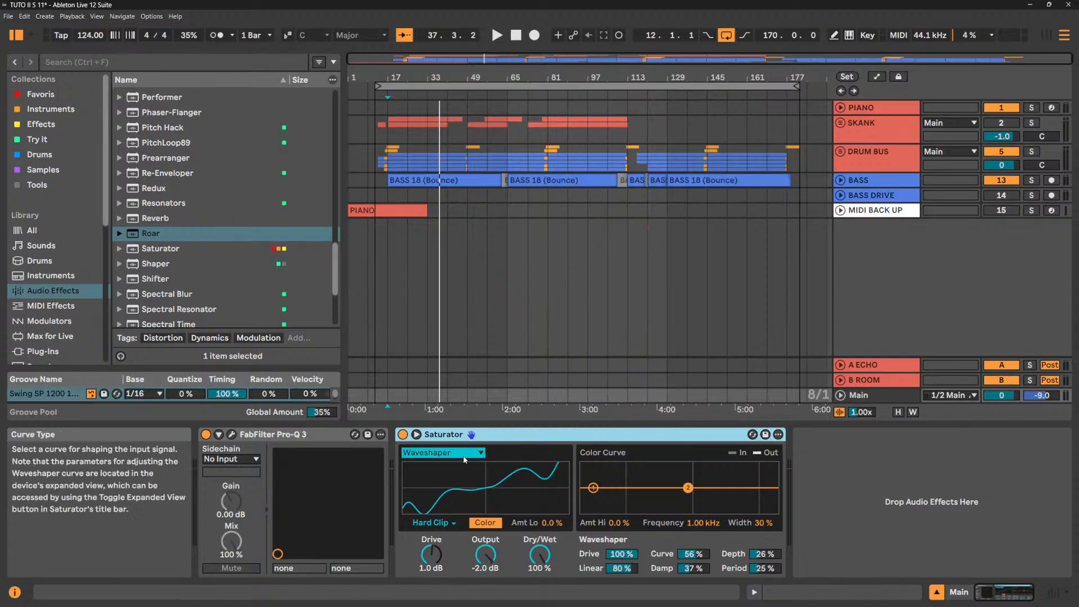
{"action": "left_click", "coordinate": [442, 452]}
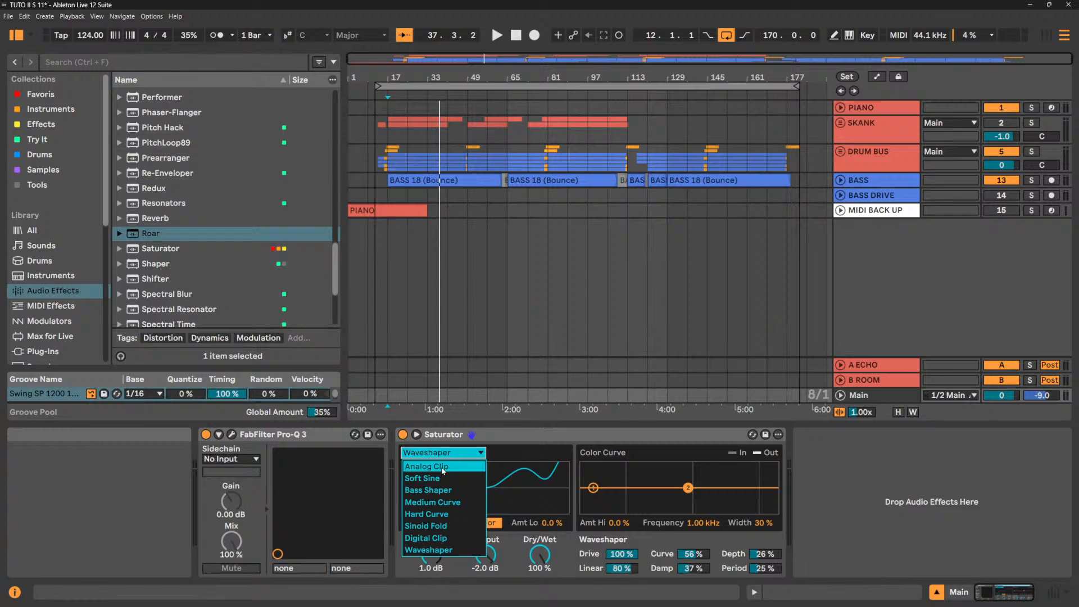
{"action": "left_click", "coordinate": [442, 468]}
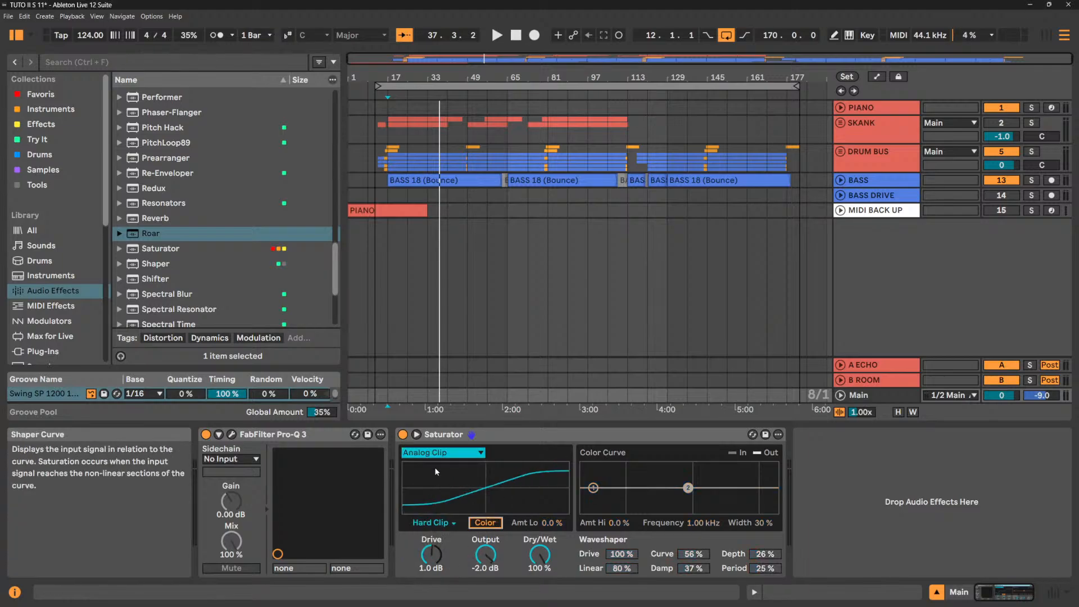
{"action": "left_click", "coordinate": [417, 435]}
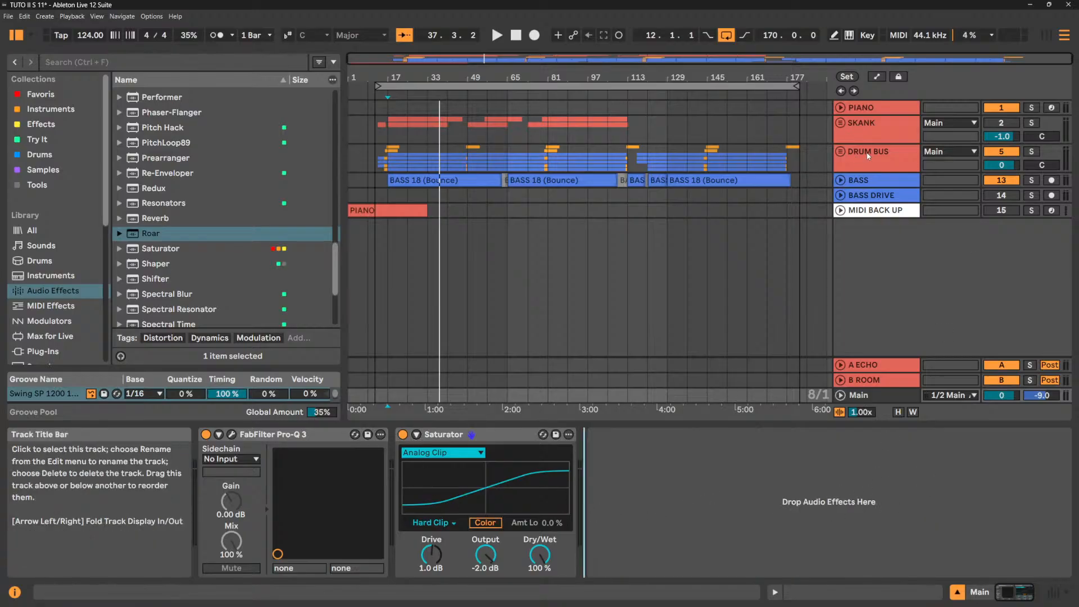
Play the song from about bar 71 and compare the BASS DRIVE and BASS tracks in solo, leaving BASS DRIVE soloed.
{"action": "left_click", "coordinate": [886, 195]}
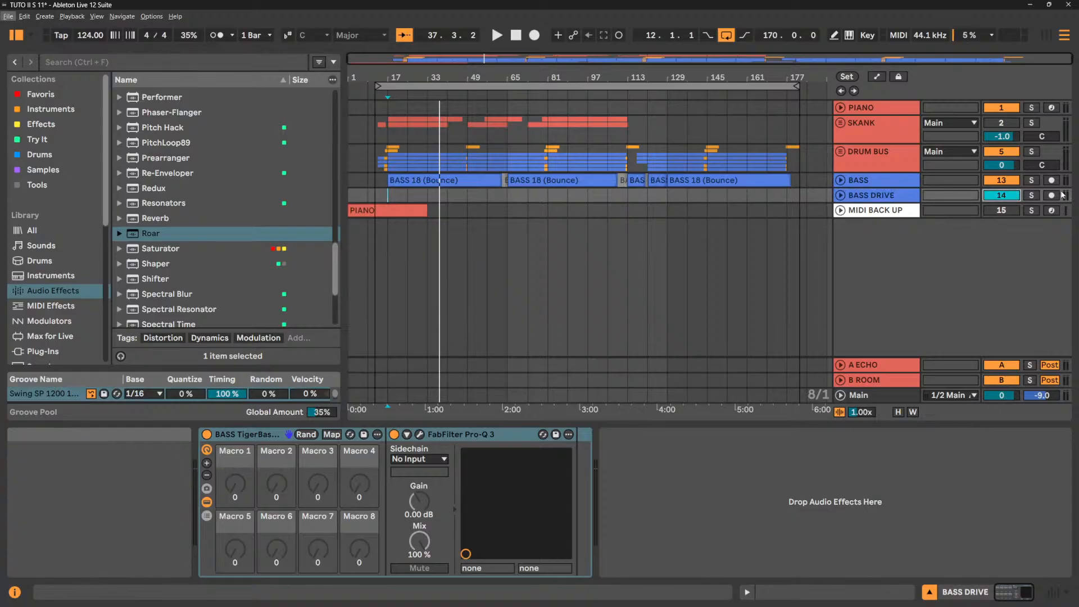
{"action": "left_click", "coordinate": [523, 96]}
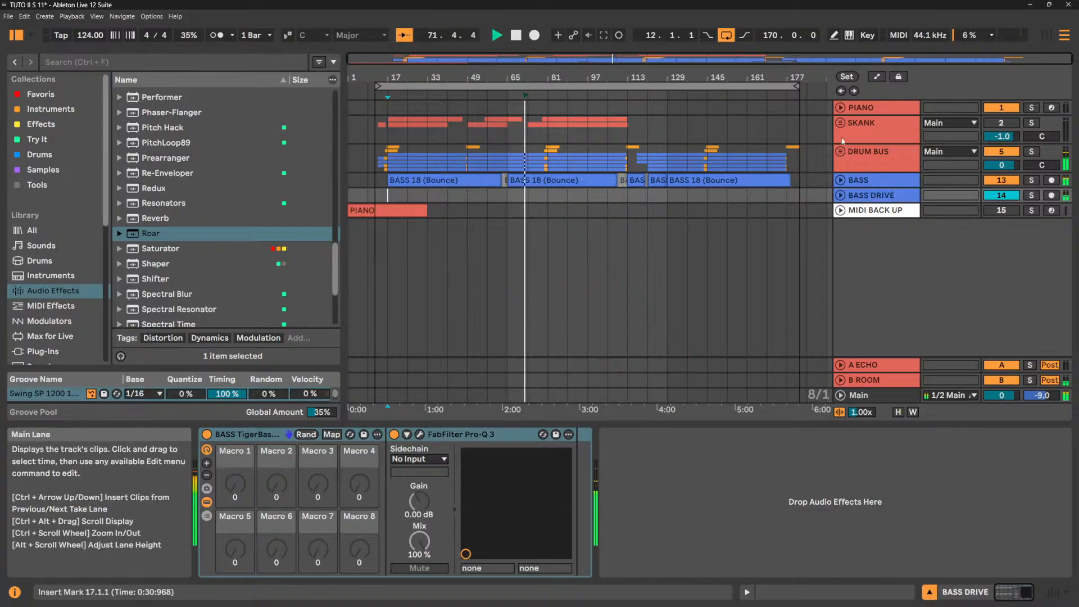
{"action": "left_click", "coordinate": [1031, 195]}
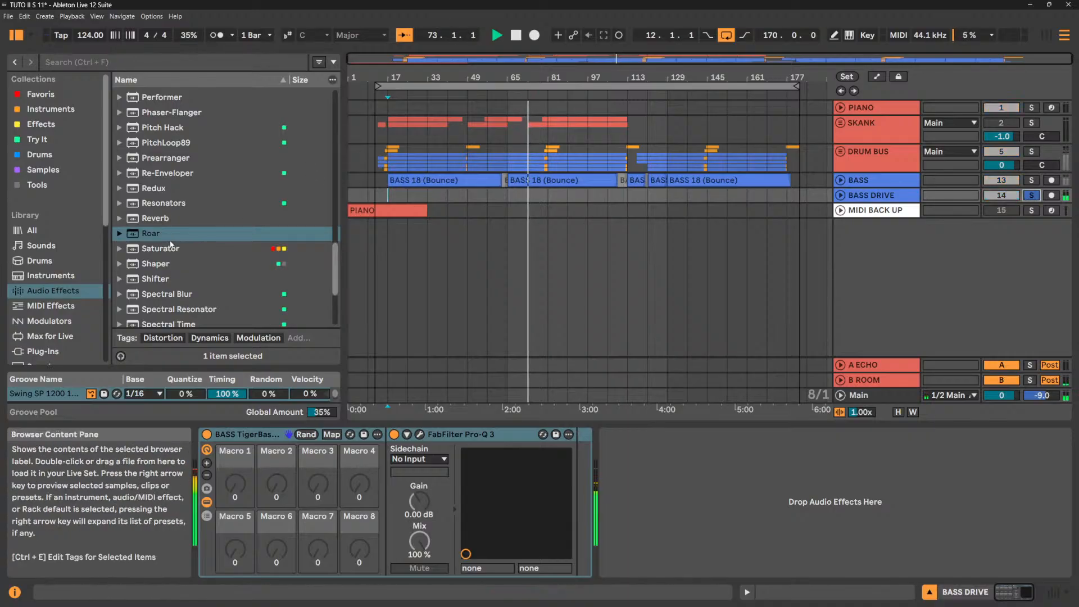
{"action": "left_click", "coordinate": [1031, 179]}
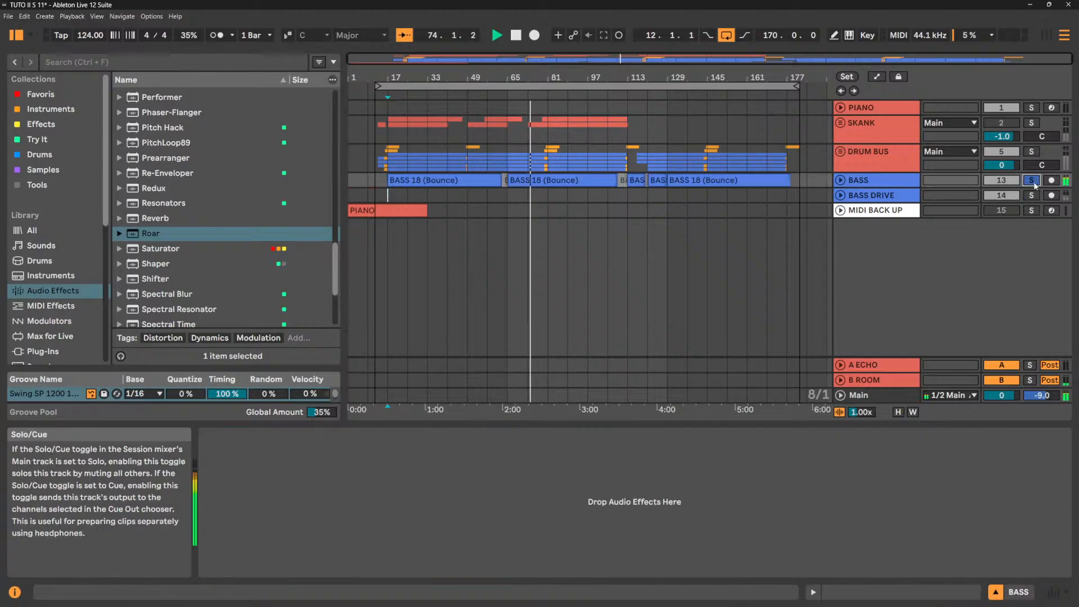
{"action": "left_click", "coordinate": [1031, 195]}
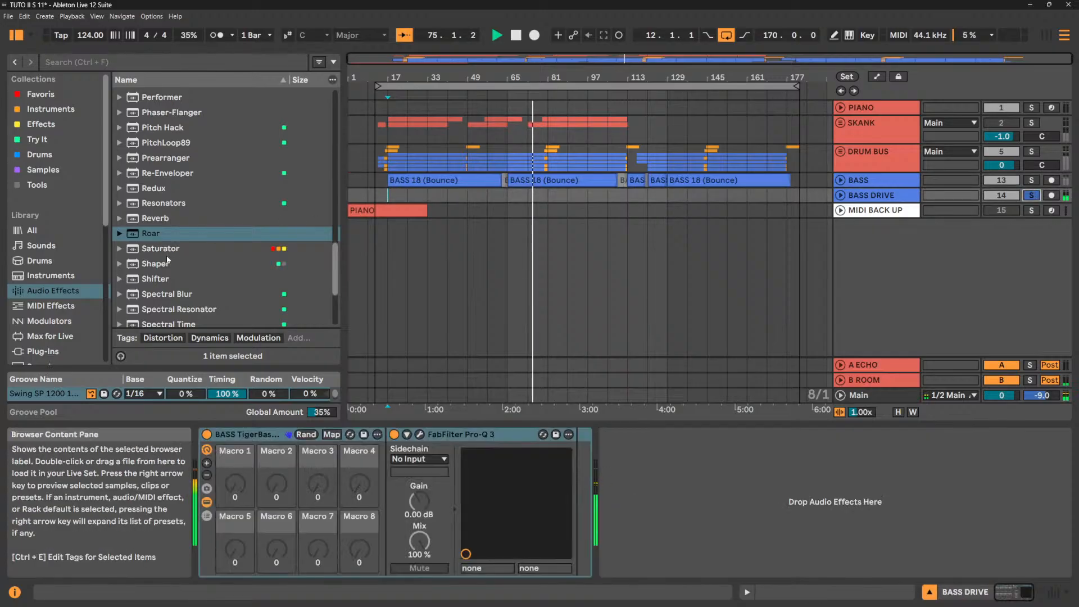
Add Saturator after Pro-Q 3 on BASS DRIVE, choose the Waveshaper curve, expand the device and set Damp to 18%.
{"action": "left_click_drag", "start_coordinate": [160, 249], "coordinate": [647, 486]}
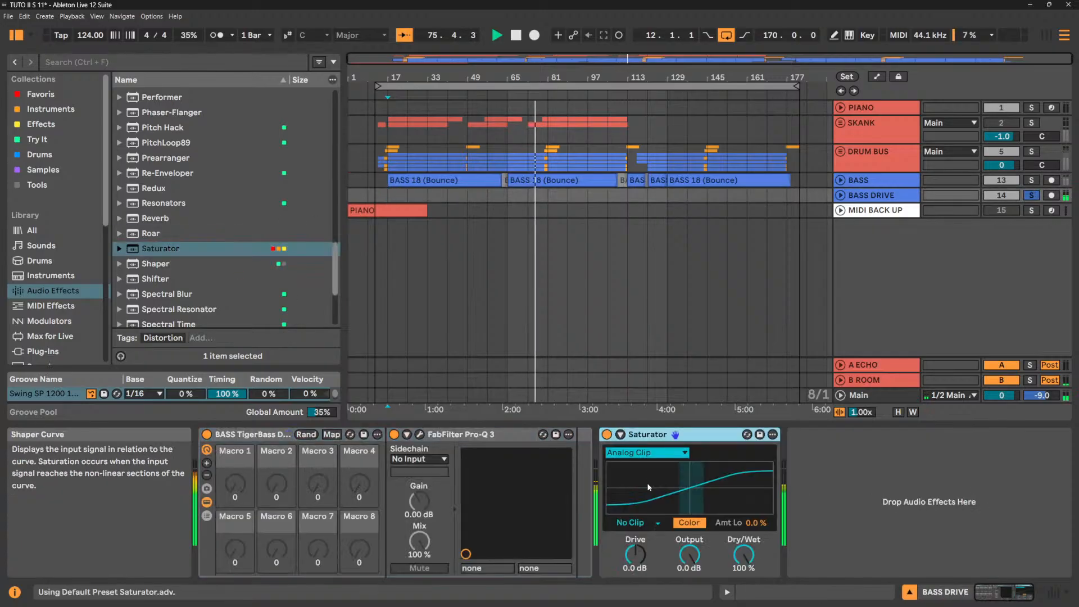
{"action": "left_click", "coordinate": [666, 456]}
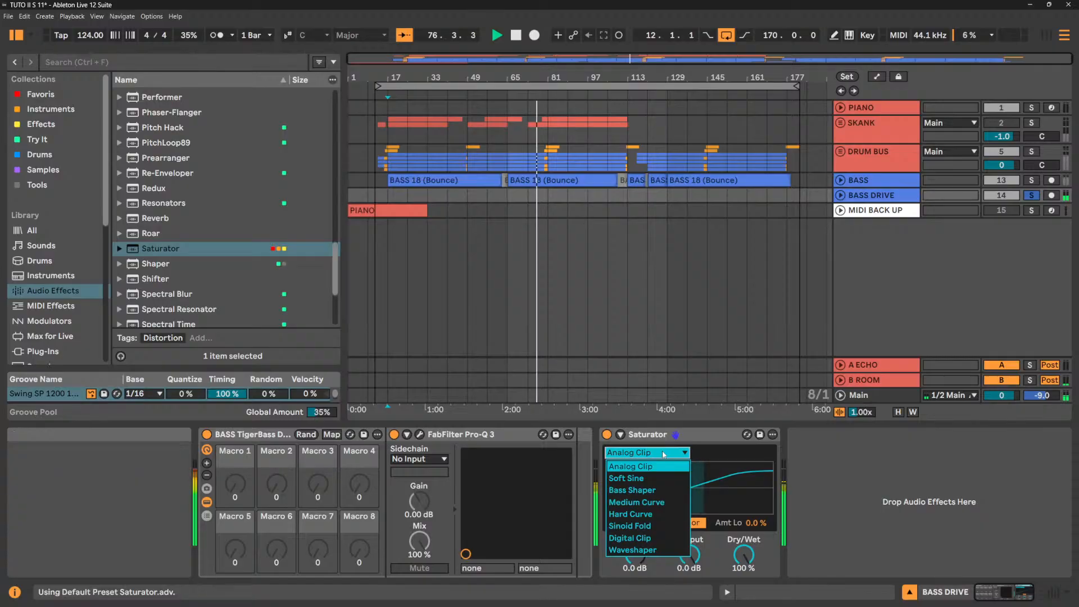
{"action": "left_click", "coordinate": [657, 554]}
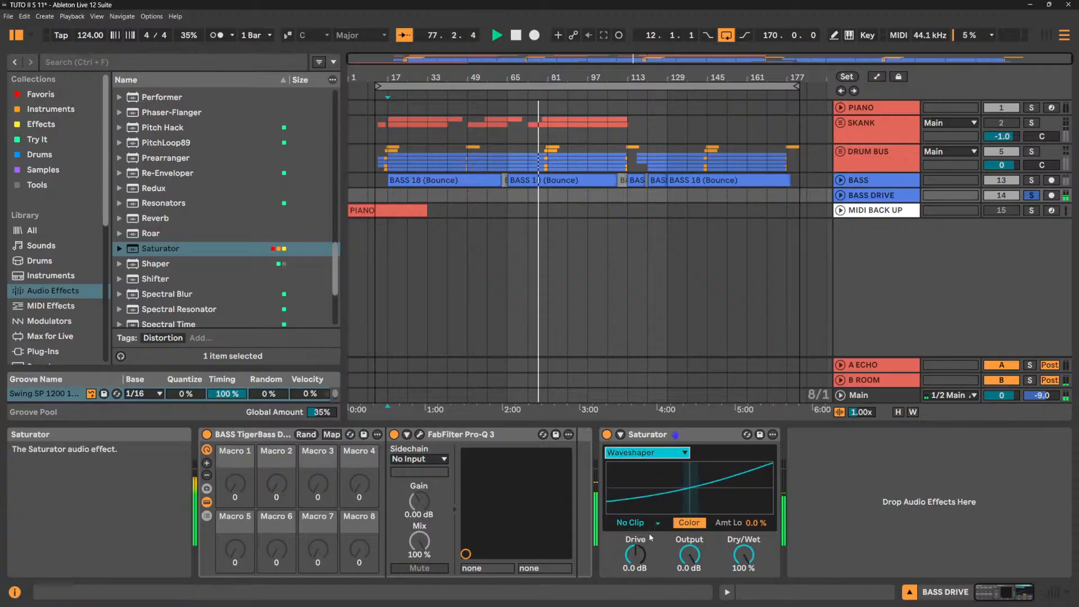
{"action": "left_click", "coordinate": [636, 438]}
{"action": "left_click", "coordinate": [620, 434]}
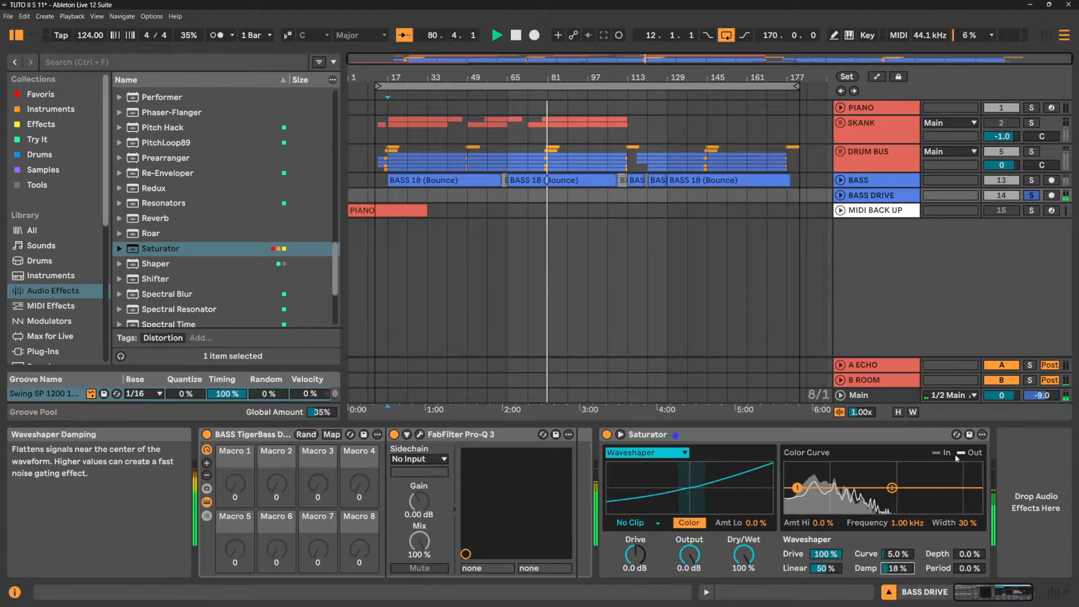
Unfold the BASS DRIVE track, set its volume to -4.4 dB and bypass its FabFilter Pro-Q 3.
{"action": "left_click", "coordinate": [840, 195]}
{"action": "left_click_drag", "start_coordinate": [1013, 211], "coordinate": [1013, 200]}
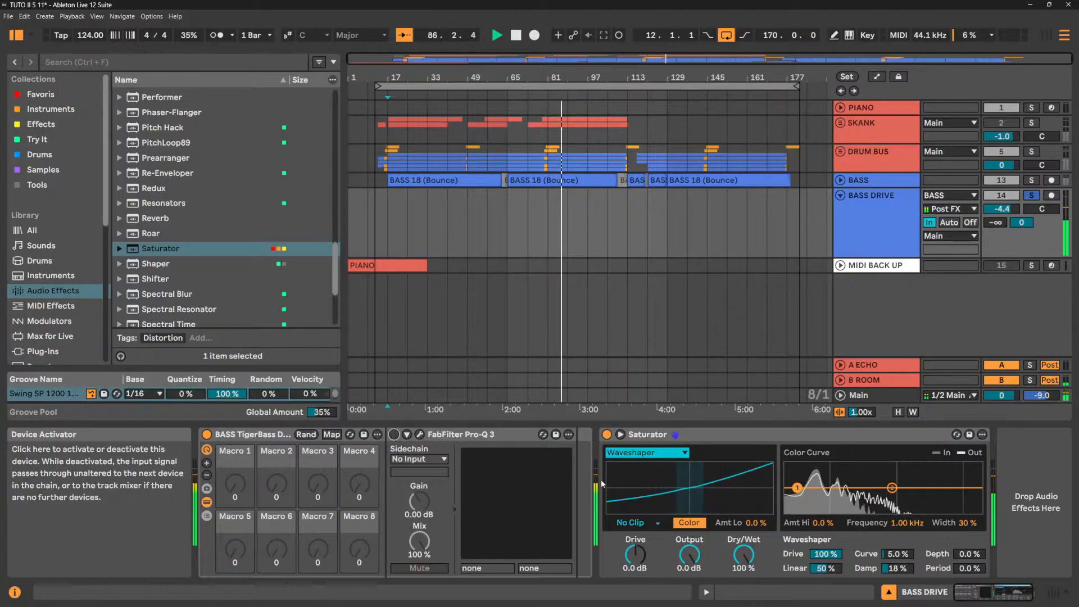
Try Saturator's Amt Lo at -61%, -50% and -25%, set Frequency to 1.17 kHz, reactivate Pro-Q 3 and reset Amt Lo to 0%.
{"action": "left_click_drag", "start_coordinate": [759, 523], "coordinate": [758, 547]}
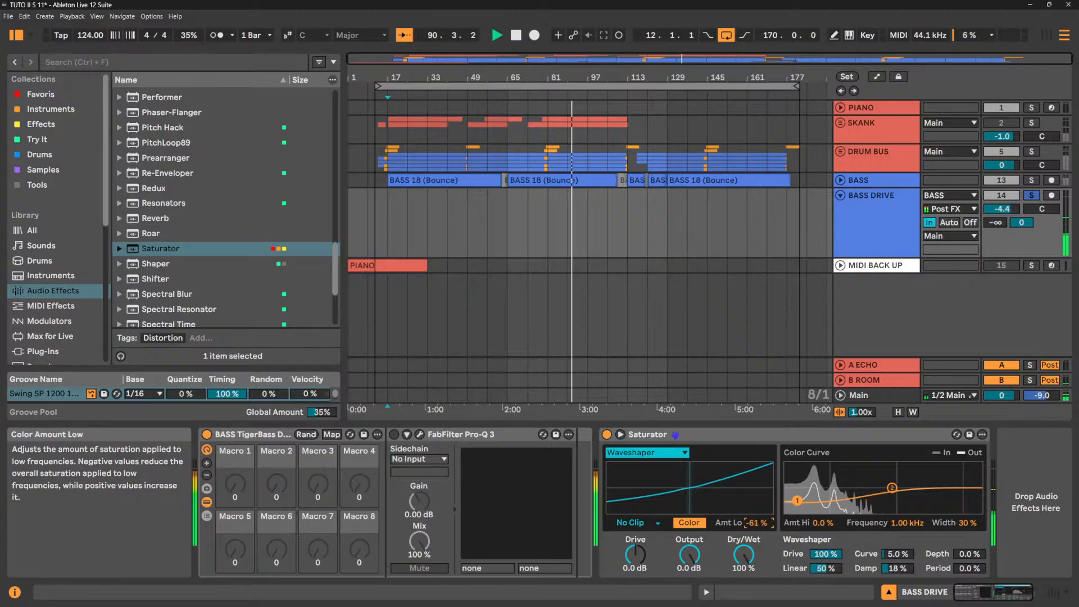
{"action": "left_click_drag", "start_coordinate": [756, 523], "coordinate": [756, 519]}
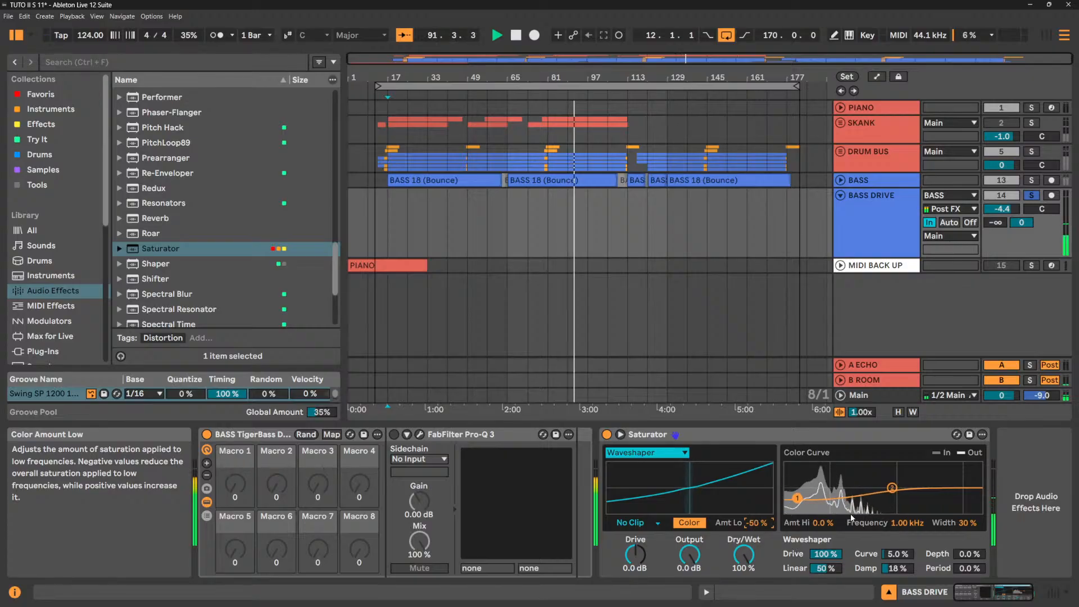
{"action": "left_click_drag", "start_coordinate": [906, 522], "coordinate": [906, 531]}
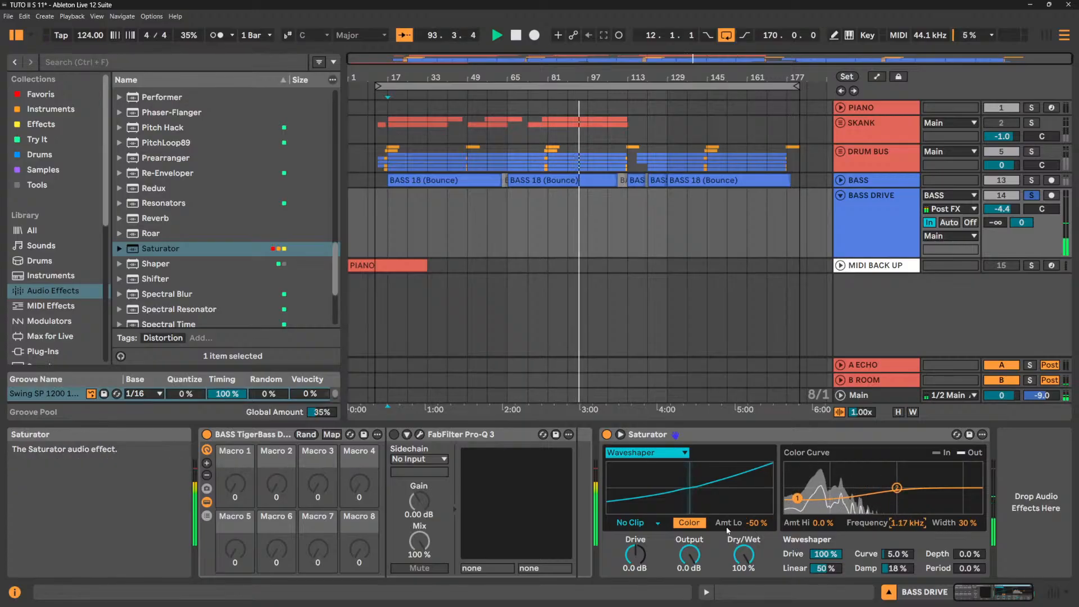
{"action": "left_click_drag", "start_coordinate": [756, 522], "coordinate": [756, 521]}
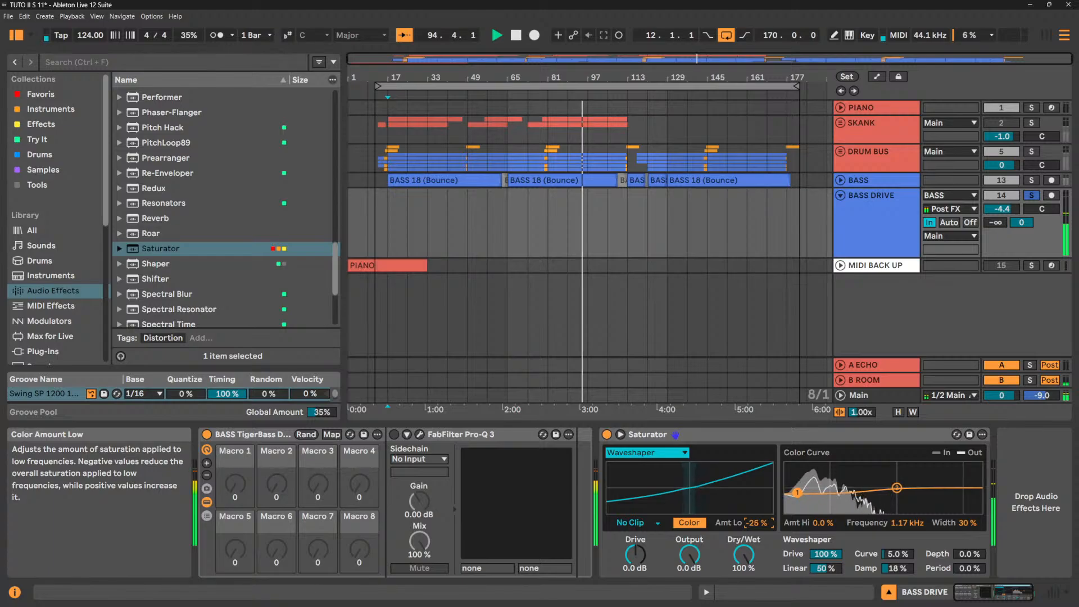
{"action": "left_click", "coordinate": [460, 435]}
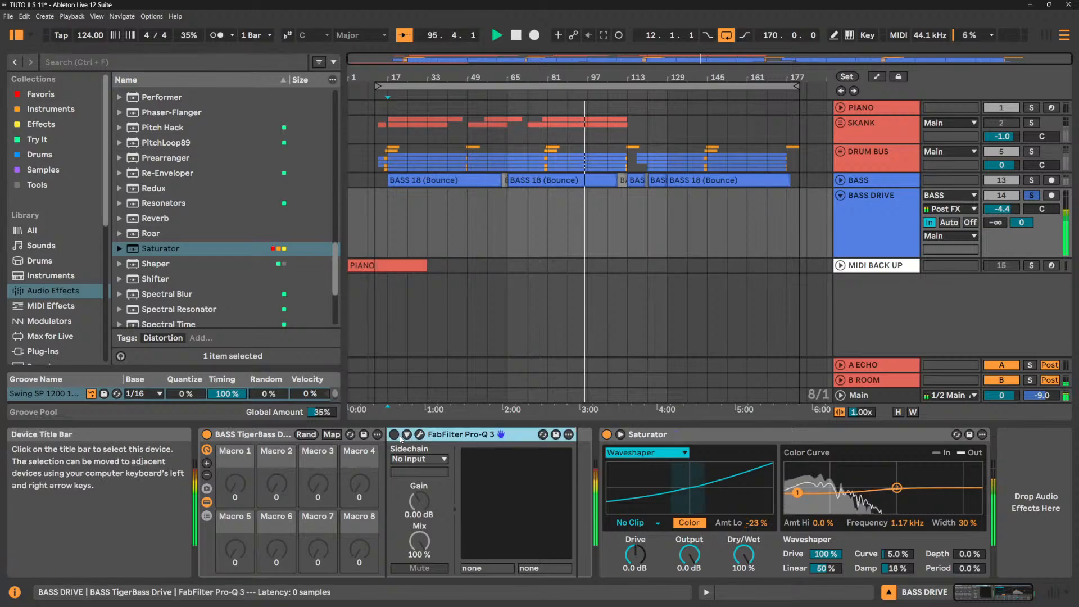
{"action": "left_click_drag", "start_coordinate": [755, 521], "coordinate": [756, 524]}
{"action": "double_click", "coordinate": [755, 524]}
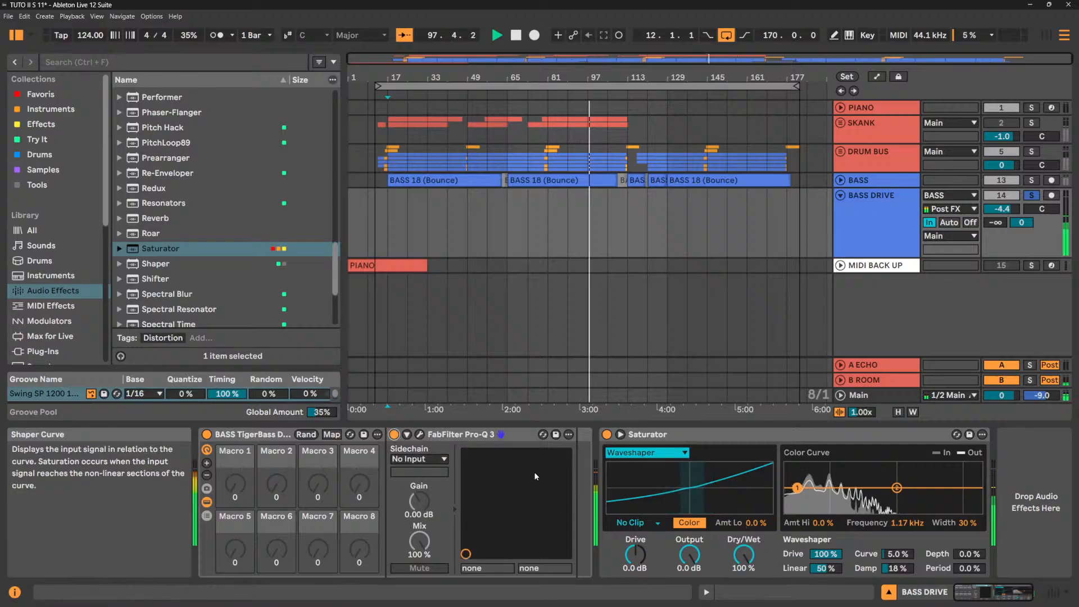
Set Saturator's Amt Lo to 42%, and its waveshaper Curve to 10%, Depth to 55%, Period to 34%, Damp to 55% and Linear to 48%.
{"action": "left_click_drag", "start_coordinate": [750, 524], "coordinate": [751, 500]}
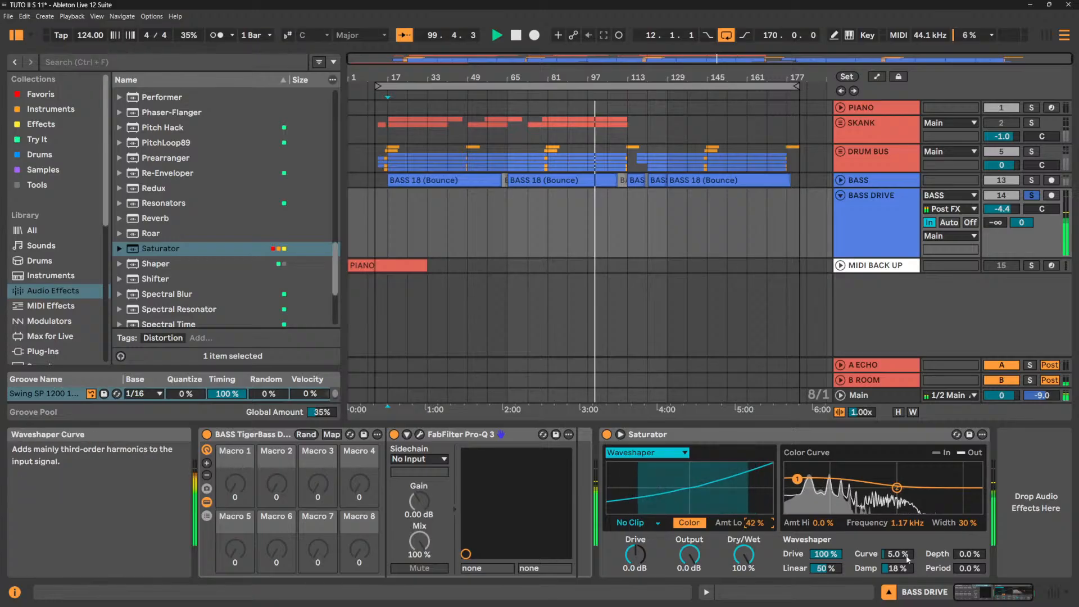
{"action": "left_click_drag", "start_coordinate": [897, 554], "coordinate": [897, 528]}
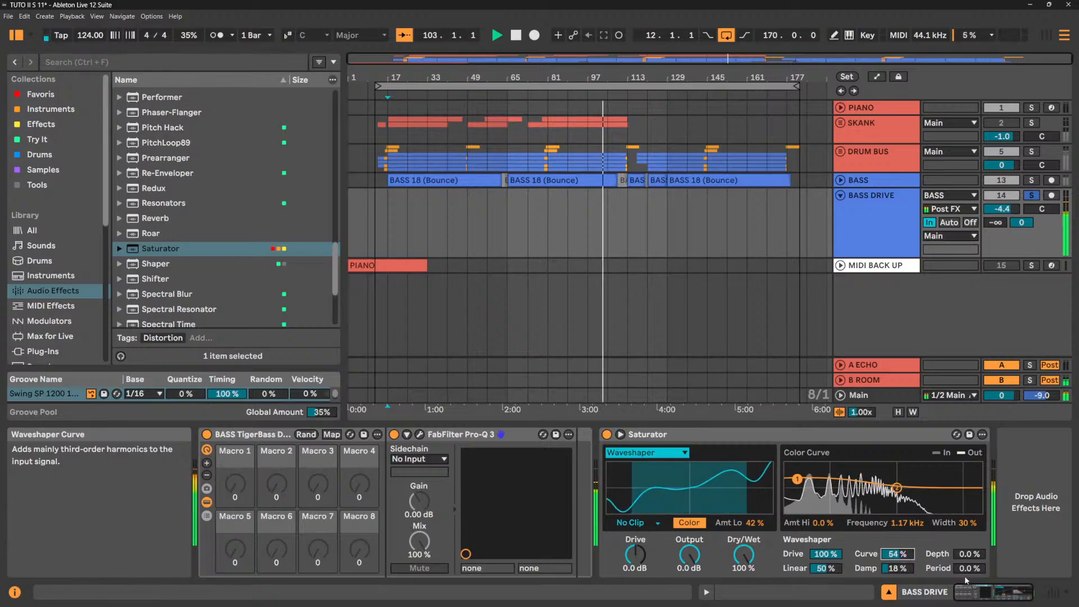
{"action": "mouse_move", "coordinate": [965, 553]}
{"action": "left_mouse_down"}
{"action": "mouse_move", "coordinate": [965, 525]}
{"action": "mouse_move", "coordinate": [967, 562]}
{"action": "mouse_move", "coordinate": [966, 553]}
{"action": "left_mouse_up"}
{"action": "left_click_drag", "start_coordinate": [894, 572], "coordinate": [834, 571]}
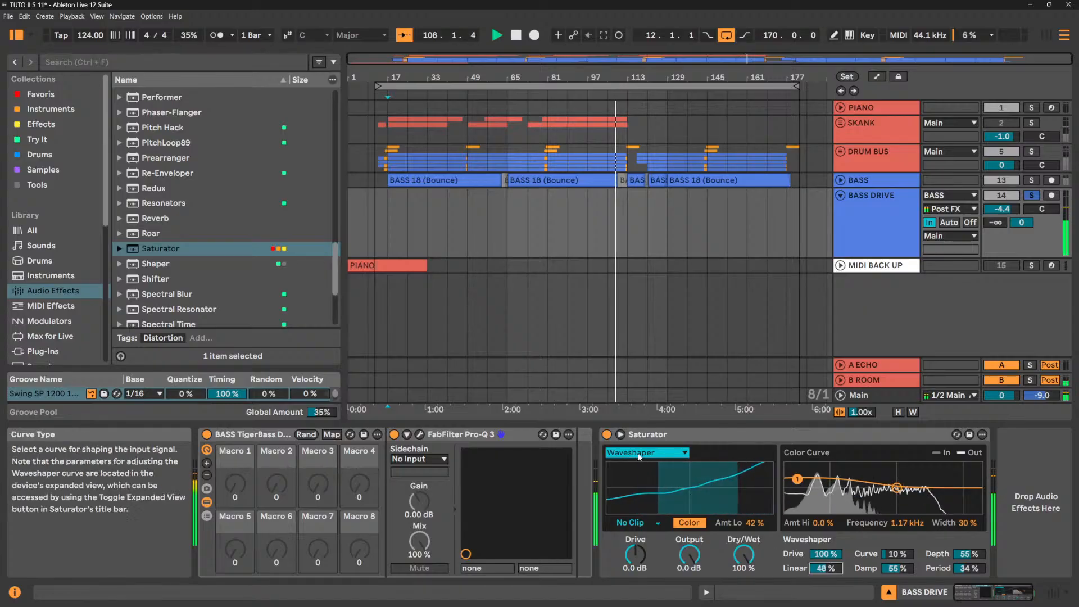
Switch Saturator to Soft Sine during playback, with Drive 5.1 dB, Amt Lo -33%, Output -6.9 dB and Amt Hi 100% at 786 Hz.
{"action": "left_click", "coordinate": [671, 457]}
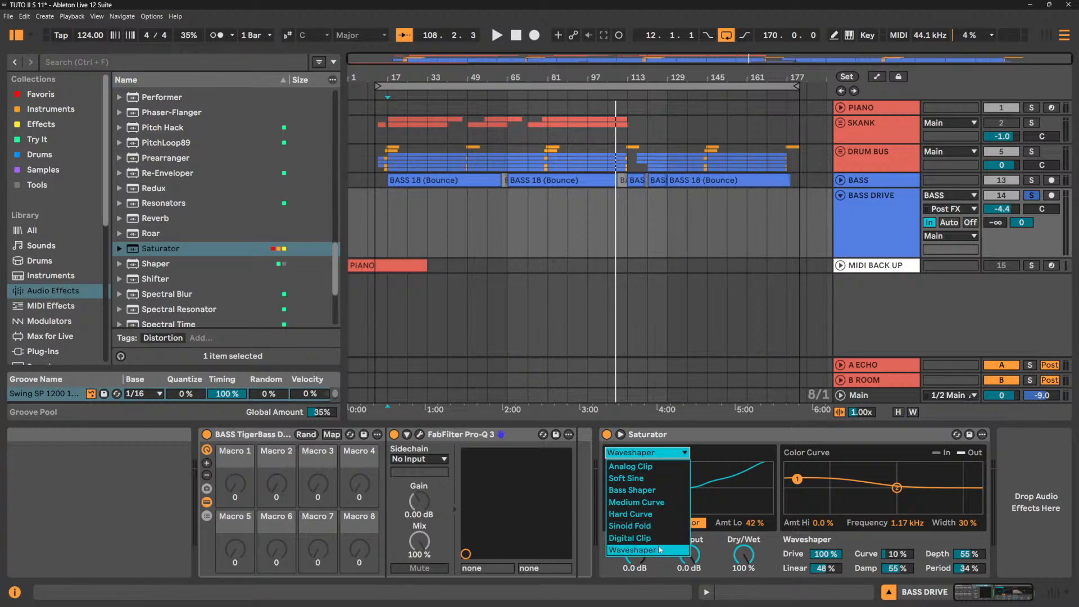
{"action": "left_click", "coordinate": [627, 478]}
{"action": "key", "text": "space"}
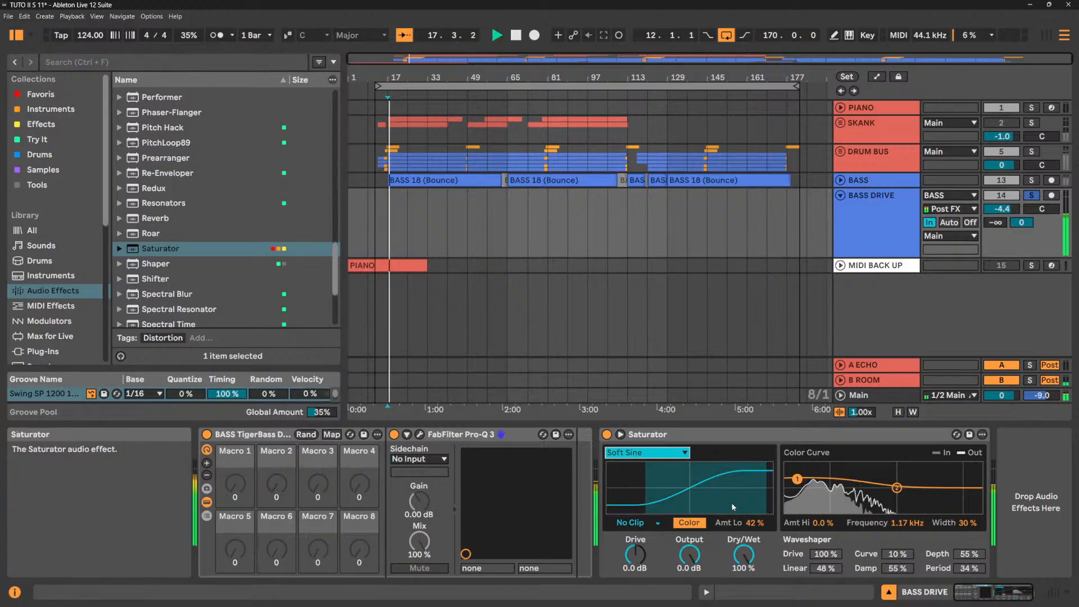
{"action": "mouse_move", "coordinate": [648, 554]}
{"action": "left_mouse_down"}
{"action": "mouse_move", "coordinate": [647, 539]}
{"action": "mouse_move", "coordinate": [647, 551]}
{"action": "left_mouse_up"}
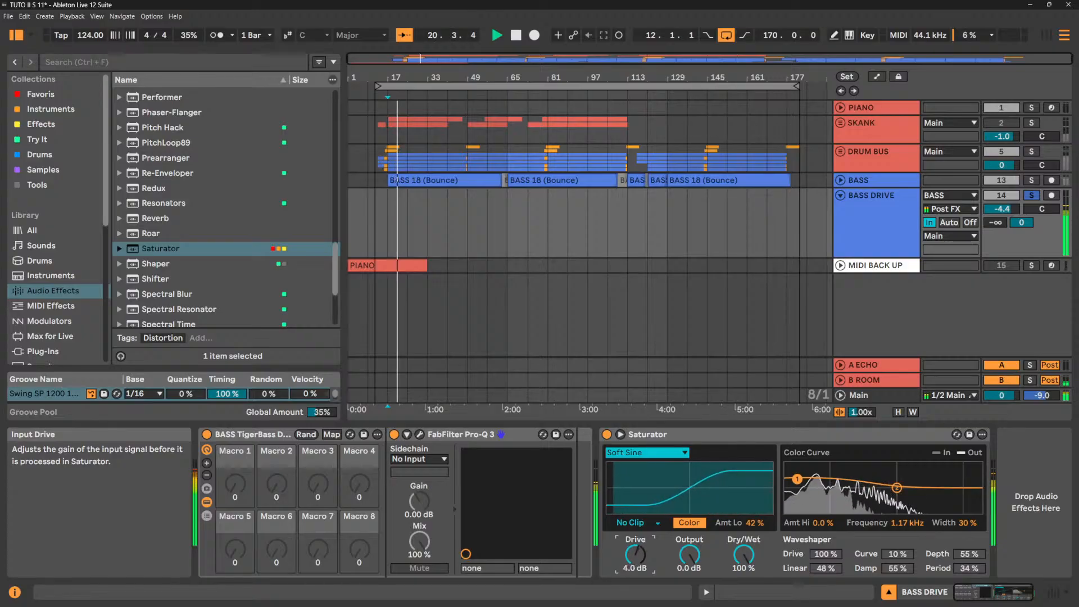
{"action": "left_click_drag", "start_coordinate": [754, 523], "coordinate": [754, 548]}
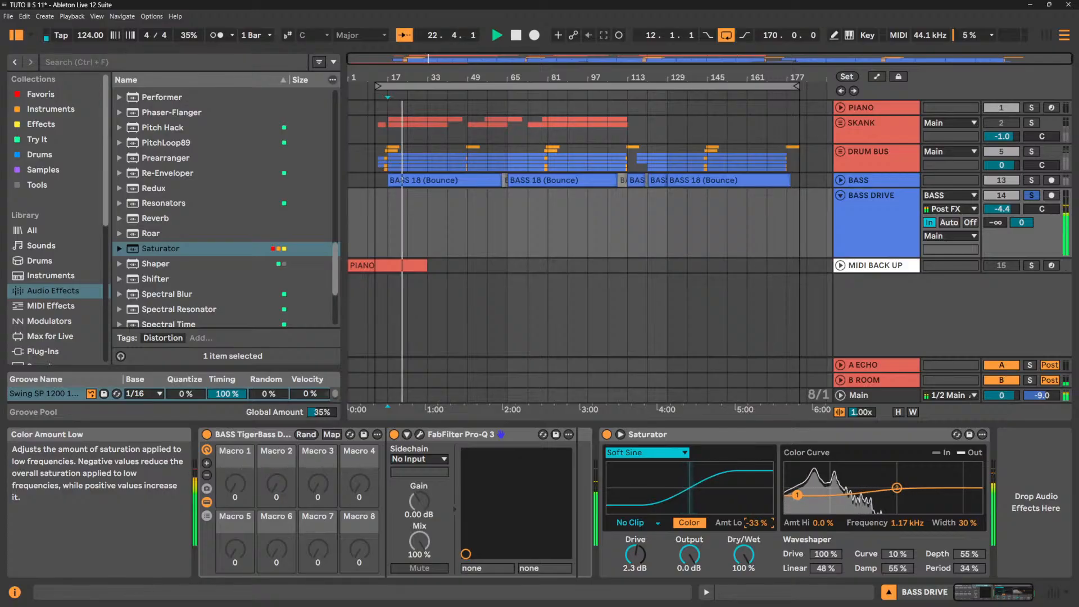
{"action": "mouse_move", "coordinate": [635, 555]}
{"action": "left_mouse_down"}
{"action": "mouse_move", "coordinate": [636, 537]}
{"action": "mouse_move", "coordinate": [635, 548]}
{"action": "left_mouse_up"}
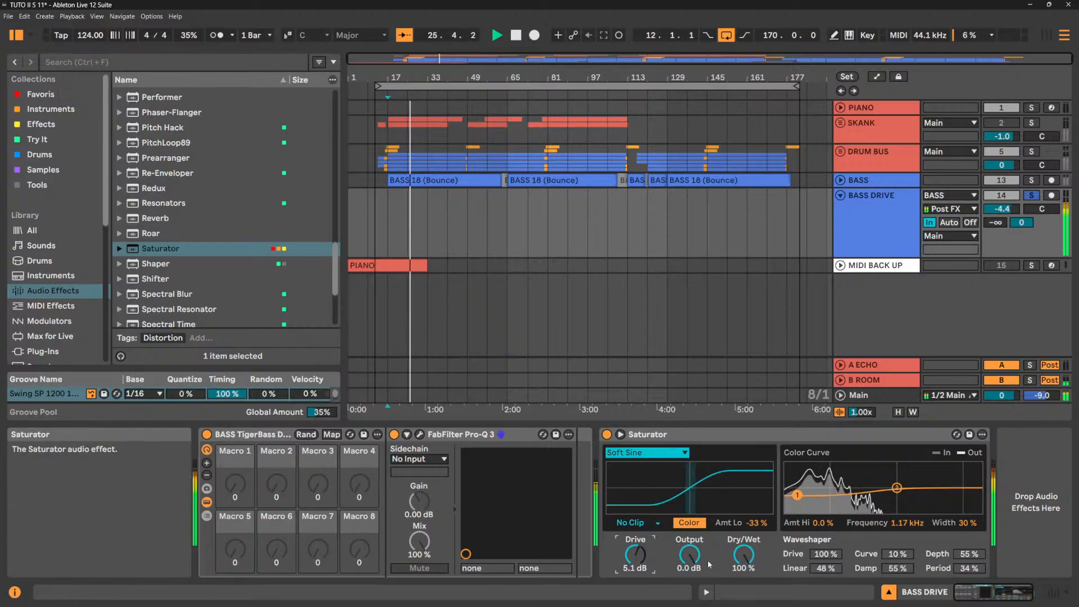
{"action": "left_click_drag", "start_coordinate": [689, 555], "coordinate": [689, 575]}
{"action": "left_click_drag", "start_coordinate": [897, 488], "coordinate": [884, 467]}
Switch Saturator to Bass Shaper, set Amt Hi to -3.8% at 830 Hz, Drive to 8.6 dB and Output to -6.6 dB, and bypass it.
{"action": "left_click", "coordinate": [680, 453]}
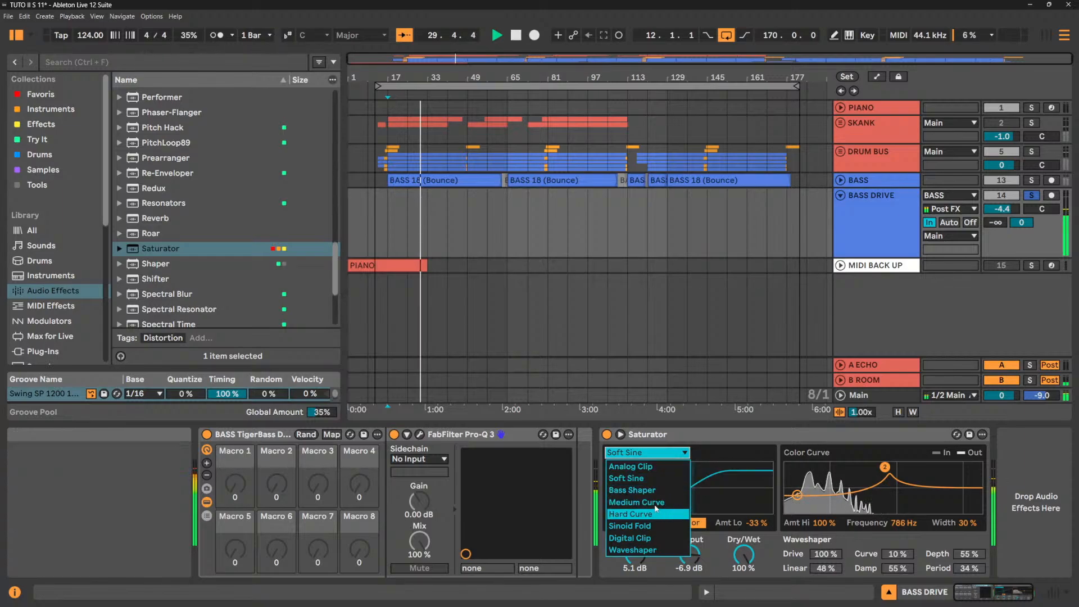
{"action": "left_click", "coordinate": [655, 491]}
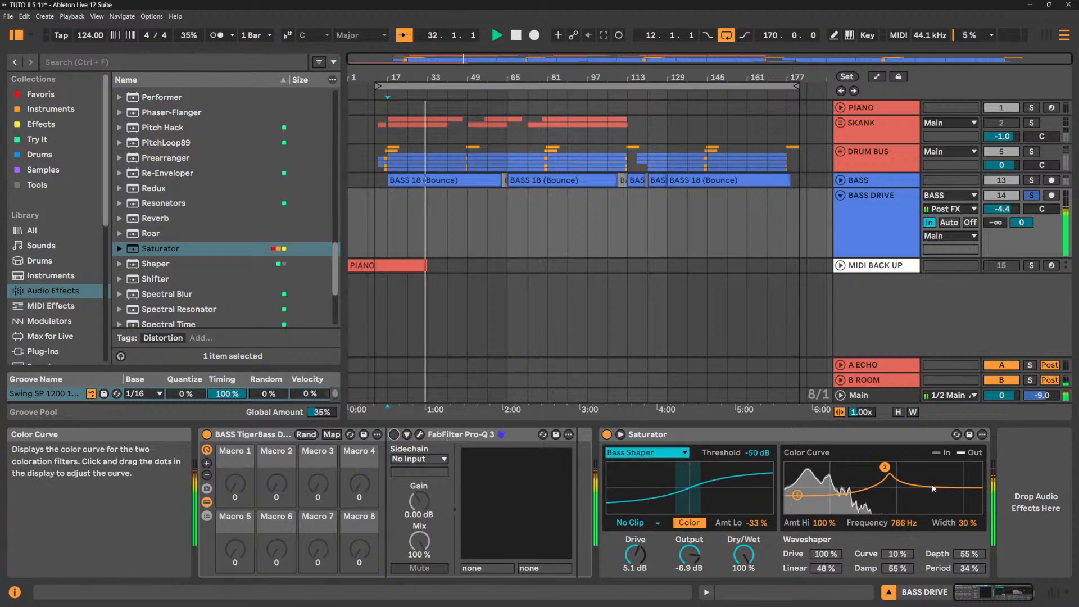
{"action": "left_click_drag", "start_coordinate": [884, 467], "coordinate": [886, 489]}
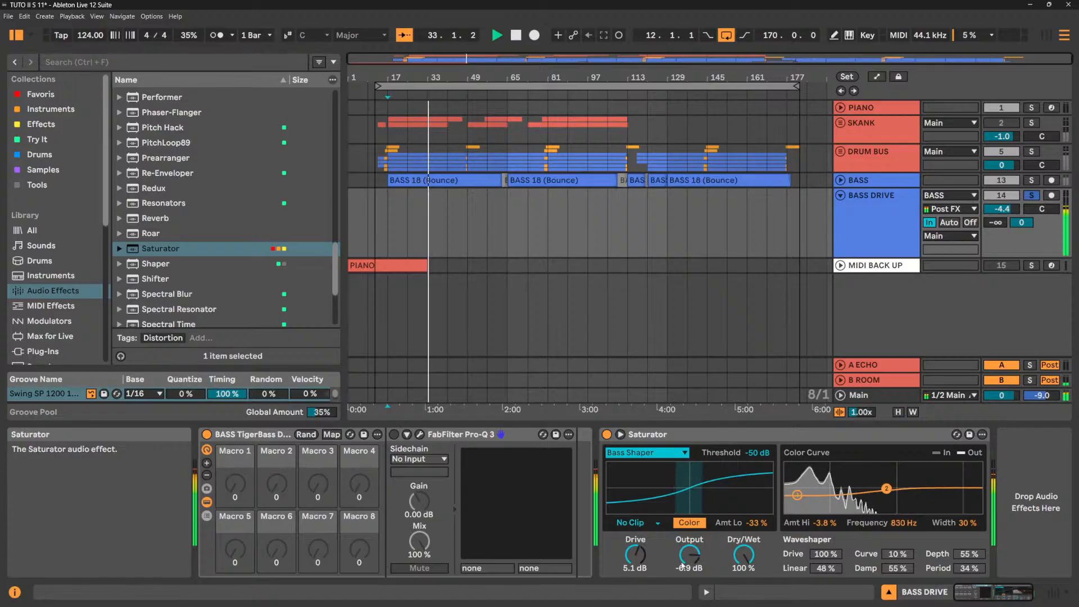
{"action": "left_click_drag", "start_coordinate": [636, 556], "coordinate": [636, 543]}
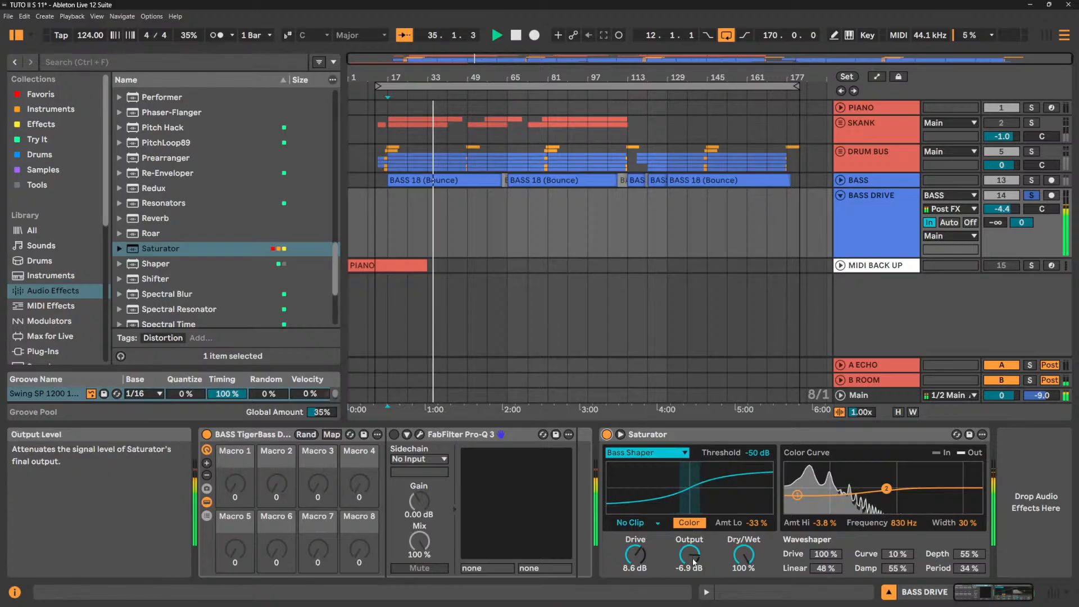
{"action": "left_click_drag", "start_coordinate": [695, 562], "coordinate": [695, 560]}
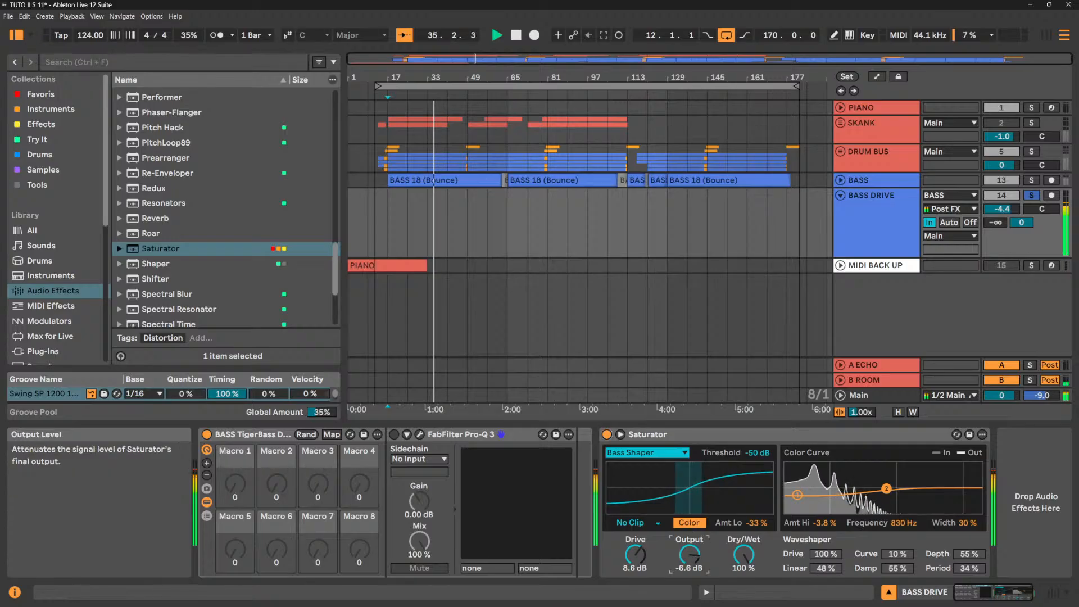
{"action": "left_click", "coordinate": [608, 435]}
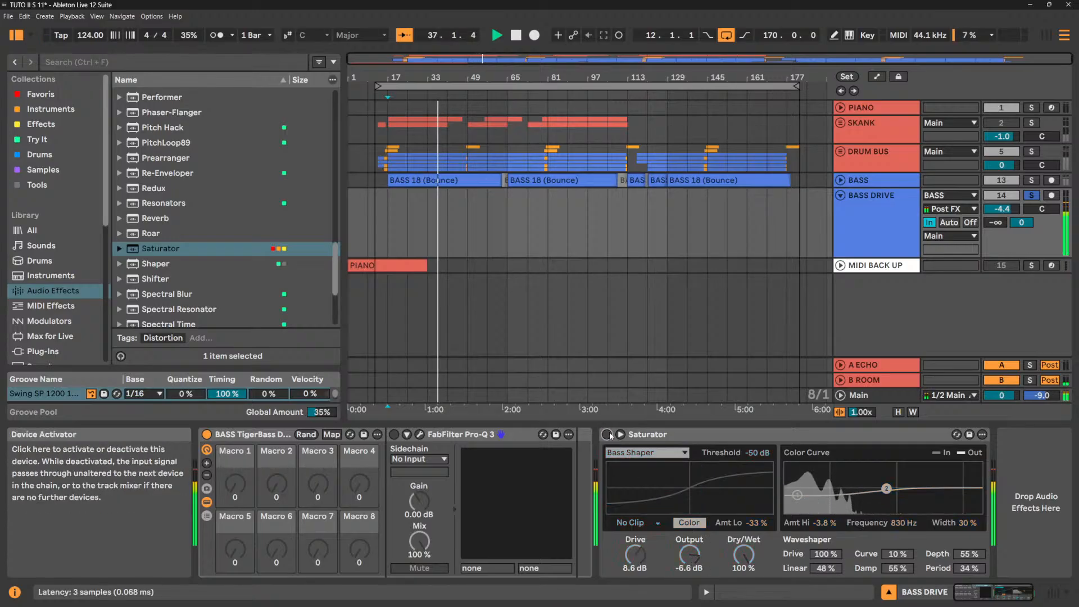
Reactivate Saturator on BASS DRIVE, try the Digital Clip curve during playback and switch to Hard Curve.
{"action": "left_click", "coordinate": [608, 434]}
{"action": "left_click", "coordinate": [646, 452]}
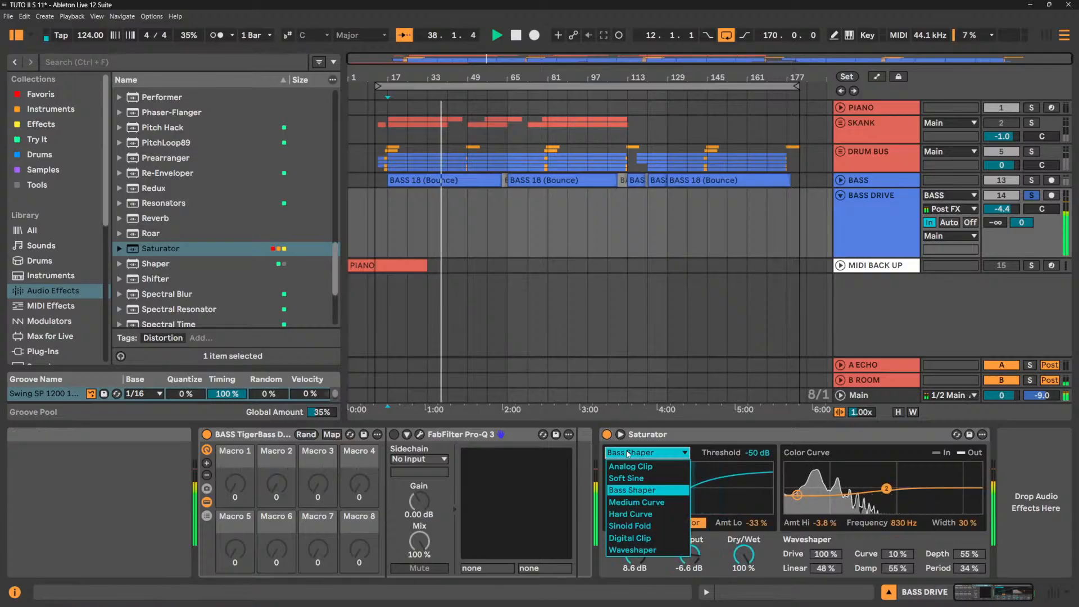
{"action": "left_click", "coordinate": [648, 538]}
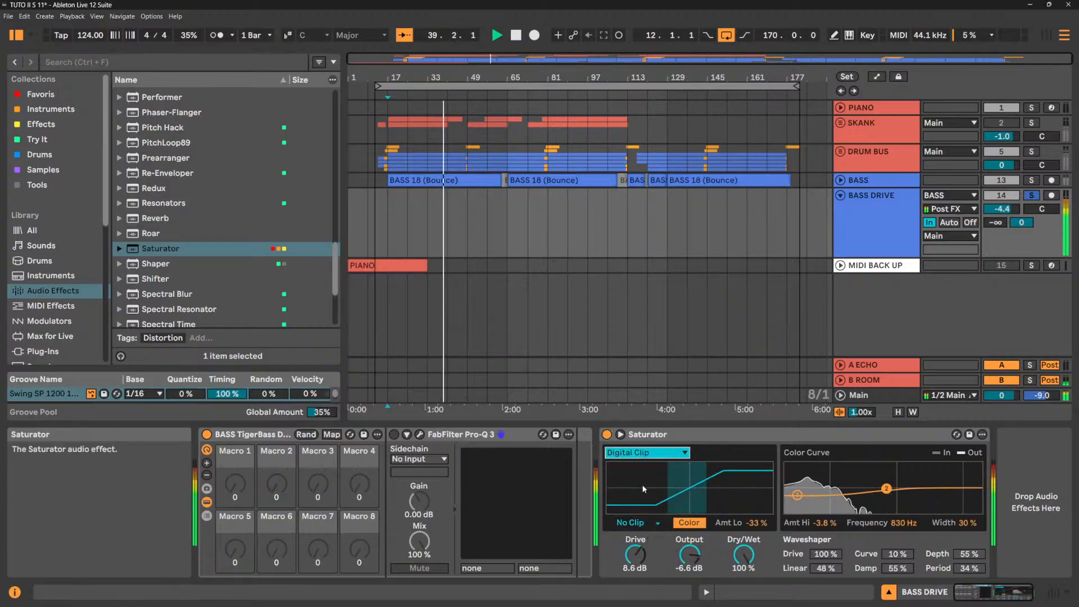
{"action": "left_click", "coordinate": [642, 453]}
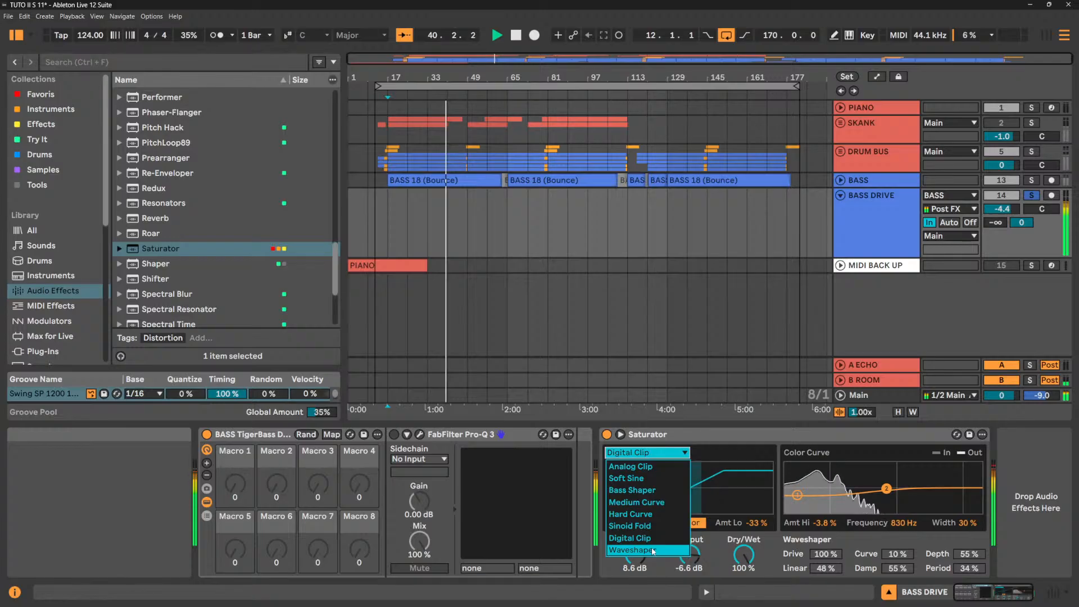
{"action": "left_click", "coordinate": [644, 514]}
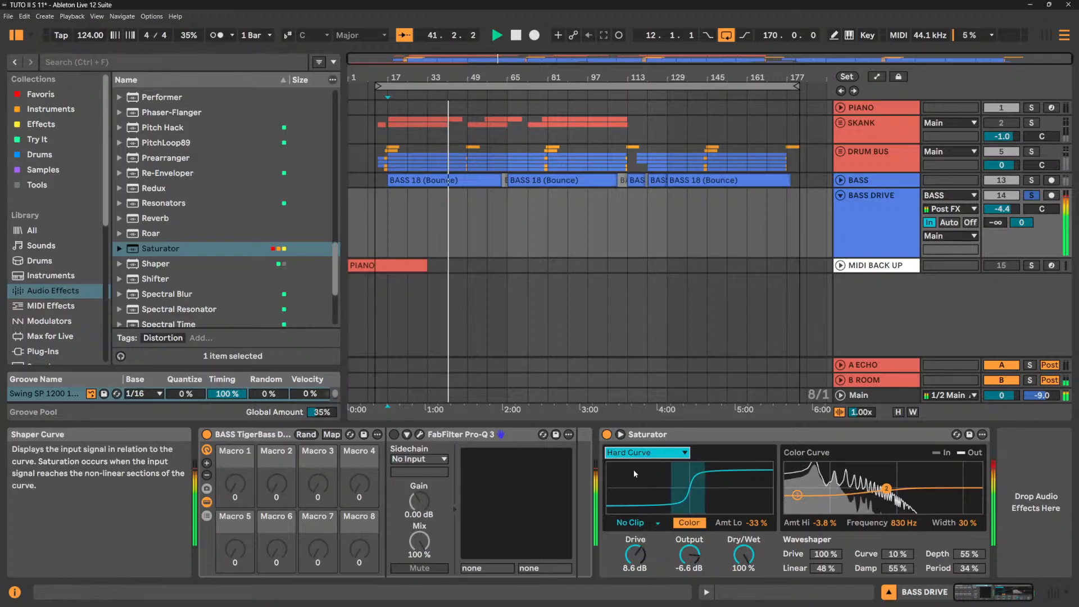
Set Saturator's Drive to -2.3 dB and Amt Lo to 4.7%, reactivate Pro-Q 3 and restart playback.
{"action": "mouse_move", "coordinate": [637, 554]}
{"action": "left_mouse_down"}
{"action": "mouse_move", "coordinate": [637, 581]}
{"action": "mouse_move", "coordinate": [635, 541]}
{"action": "left_mouse_up"}
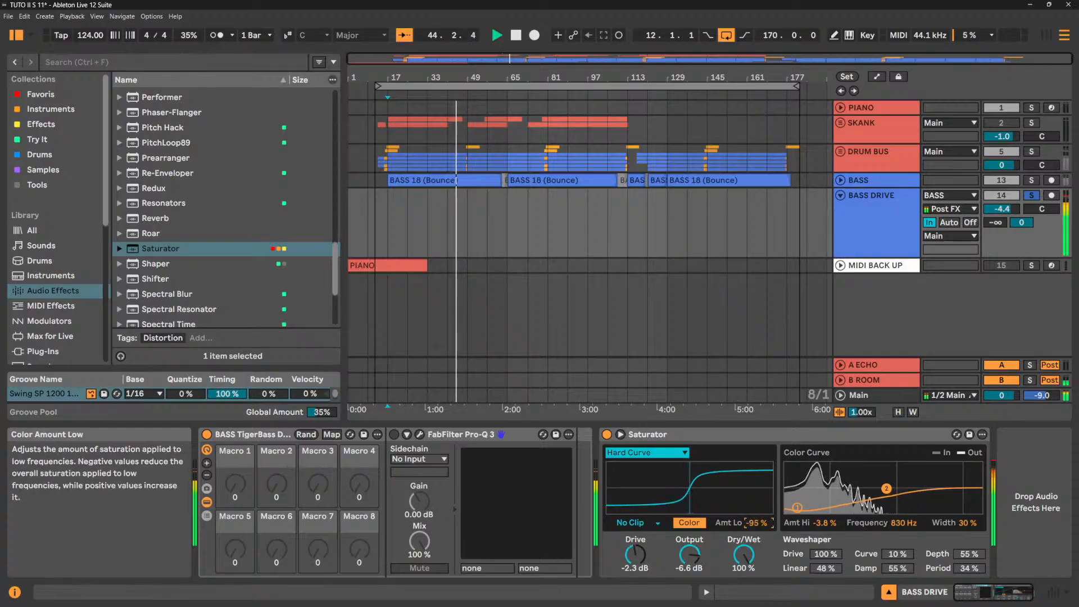
{"action": "left_click_drag", "start_coordinate": [759, 523], "coordinate": [759, 507]}
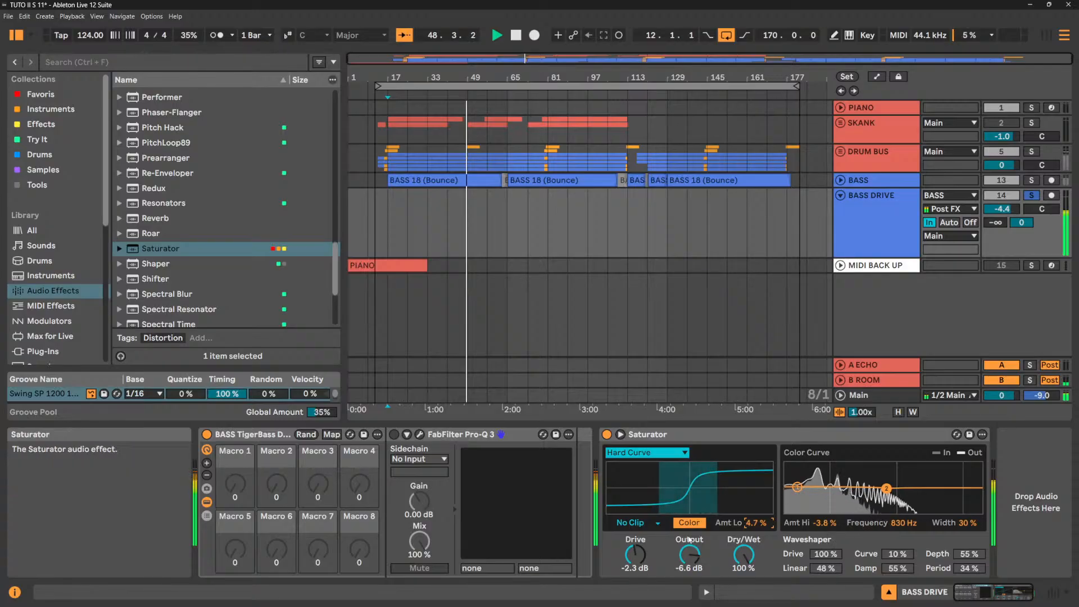
{"action": "left_click", "coordinate": [395, 434]}
{"action": "key", "text": "space"}
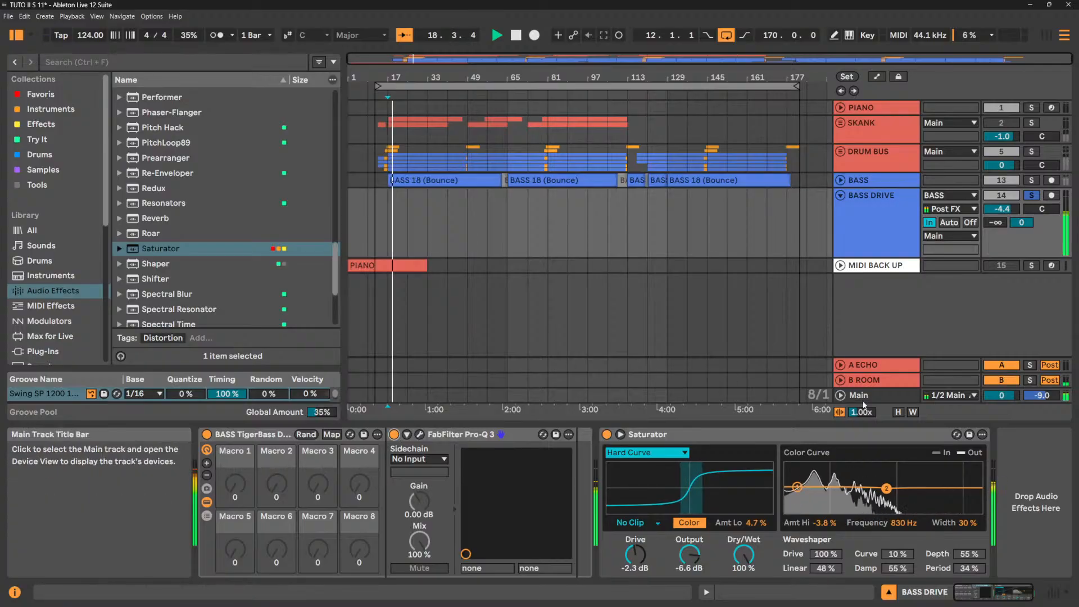
Collapse Saturator's expanded view and look through its presets in hot-swap mode without loading one.
{"action": "left_click", "coordinate": [620, 434]}
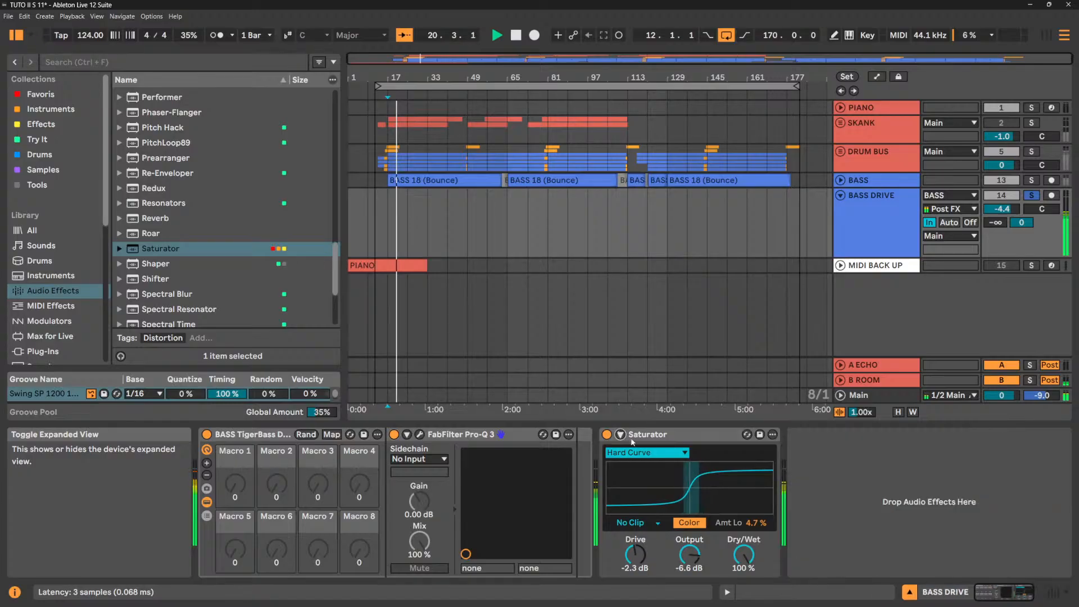
{"action": "left_click", "coordinate": [747, 435]}
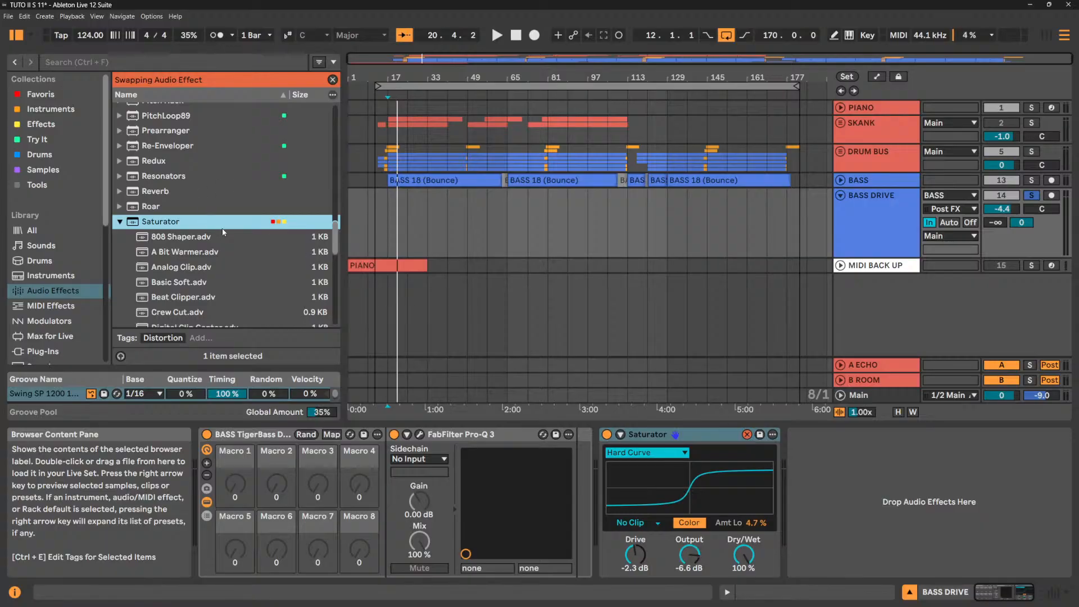
{"action": "scroll", "coordinate": [222, 230], "scroll_direction": "down", "scroll_amount": 10}
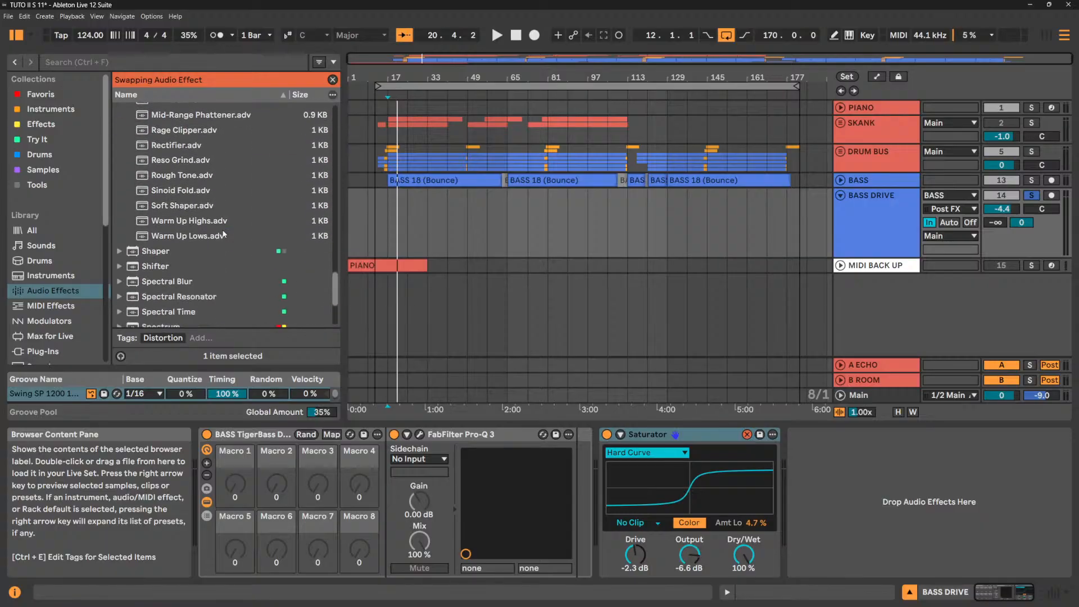
{"action": "scroll", "coordinate": [224, 234], "scroll_direction": "up", "scroll_amount": 10}
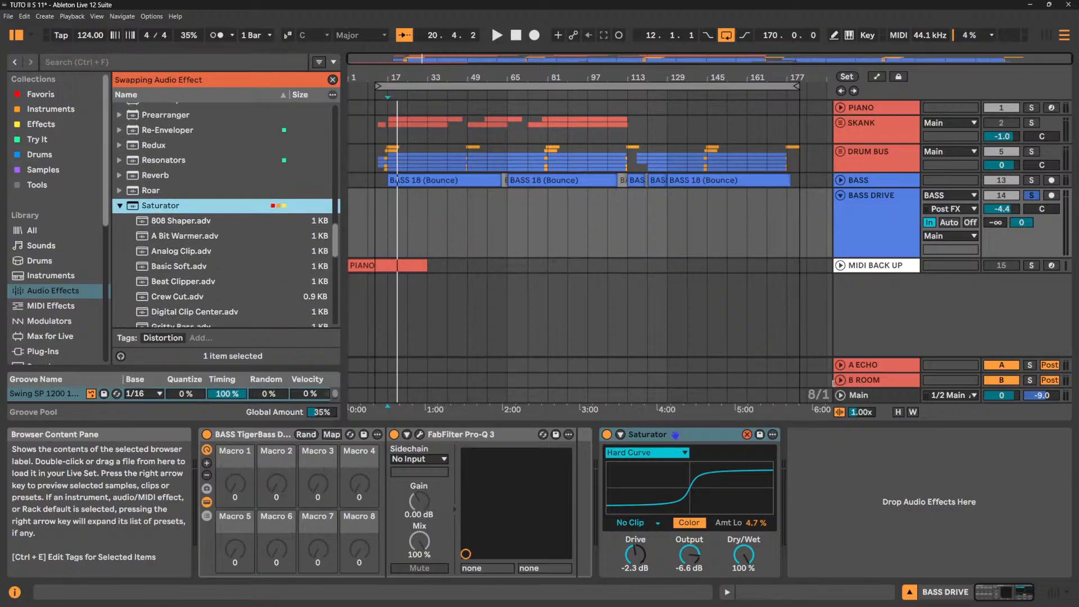
{"action": "left_click", "coordinate": [747, 434]}
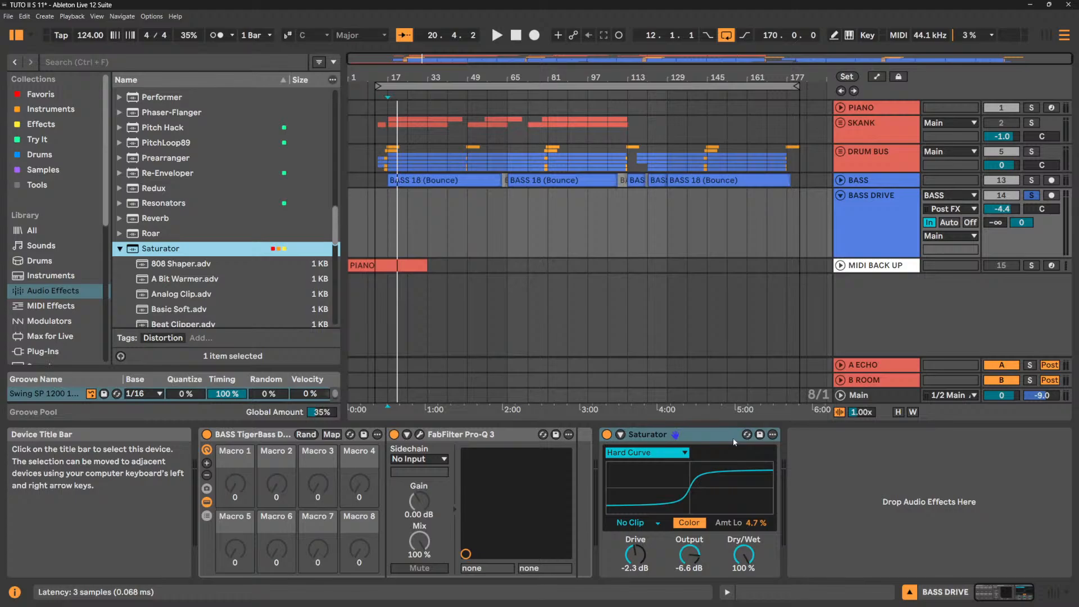
Select the Saturator device and show its available output clipping modes.
{"action": "left_click", "coordinate": [664, 436]}
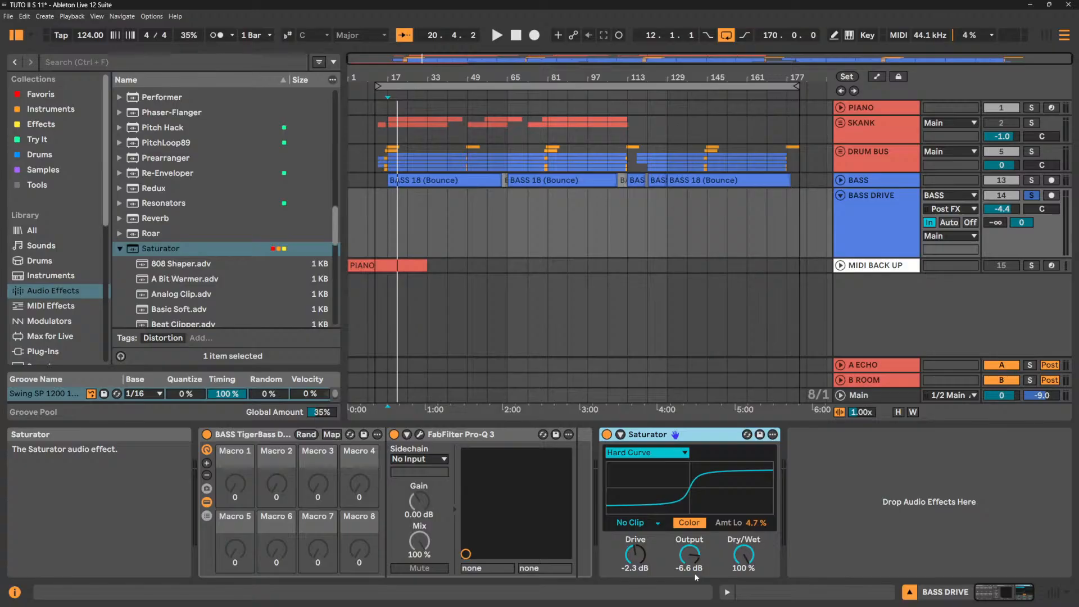
{"action": "left_click", "coordinate": [649, 523]}
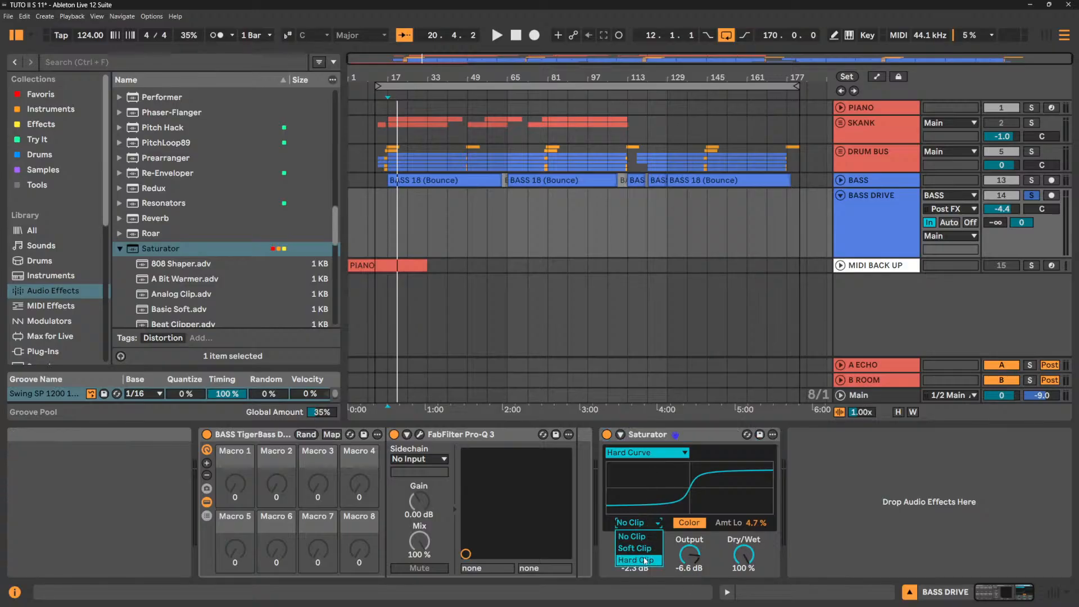
Try the Saturator with No Clip and the Analog Clip curve while playing the soloed bass.
{"action": "left_click", "coordinate": [648, 536]}
{"action": "left_click", "coordinate": [663, 453]}
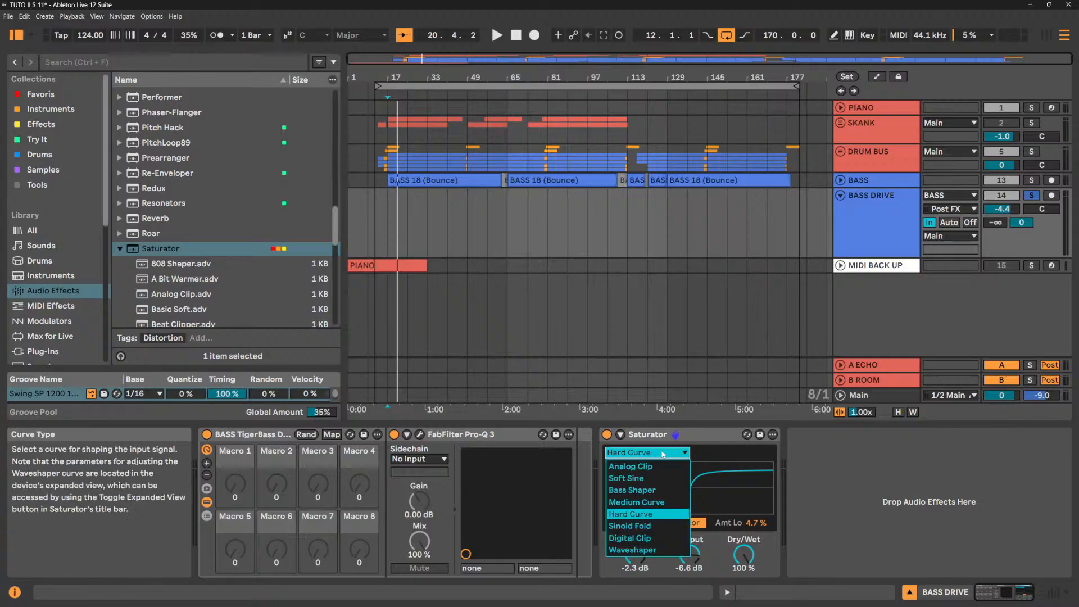
{"action": "left_click", "coordinate": [640, 471]}
{"action": "key", "text": "space"}
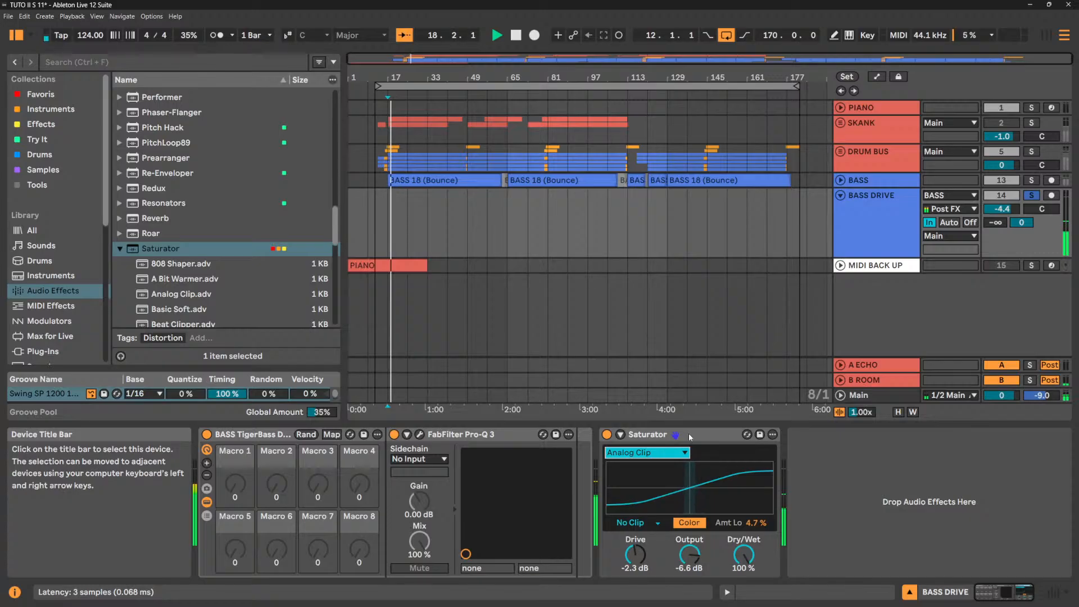
Stop playback, delete the Saturator from the BASS DRIVE track and turn off the track's solo.
{"action": "left_click", "coordinate": [689, 434]}
{"action": "key", "text": "space"}
{"action": "key", "text": "Delete"}
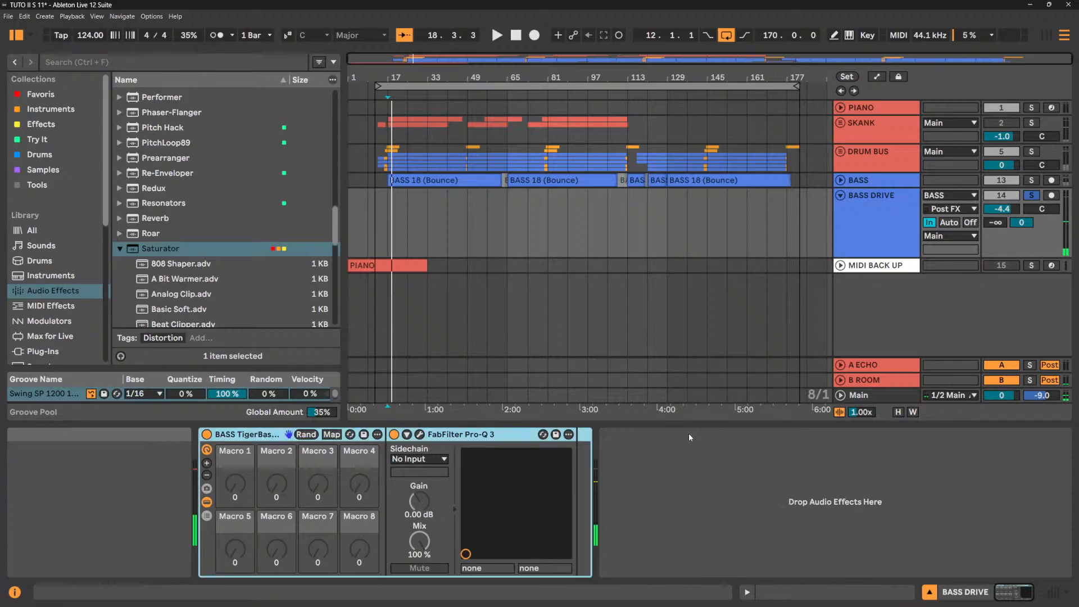
{"action": "left_click", "coordinate": [1031, 197]}
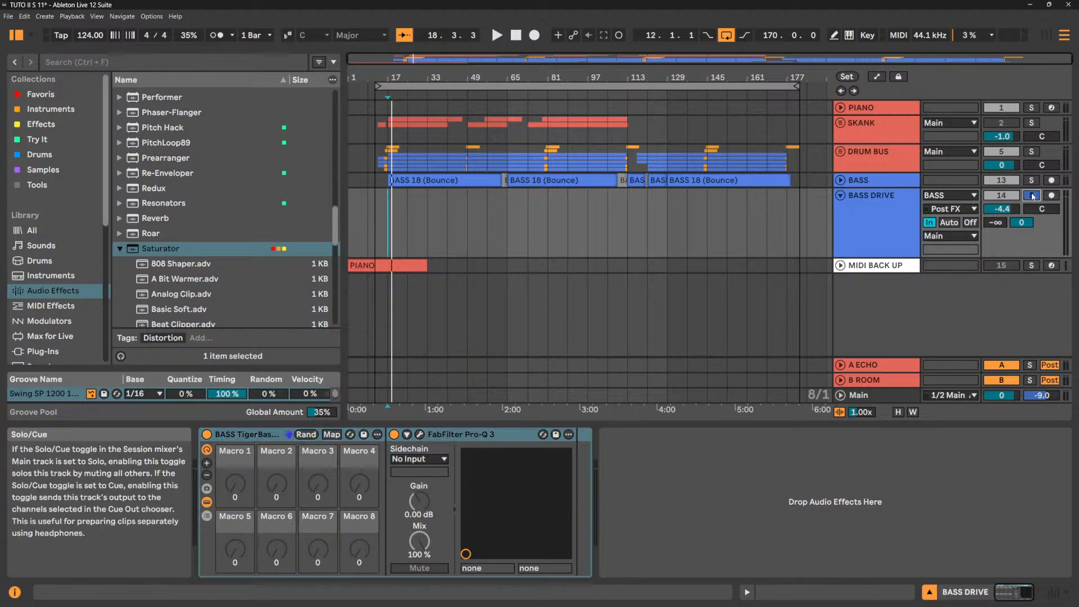
{"action": "left_click", "coordinate": [121, 249]}
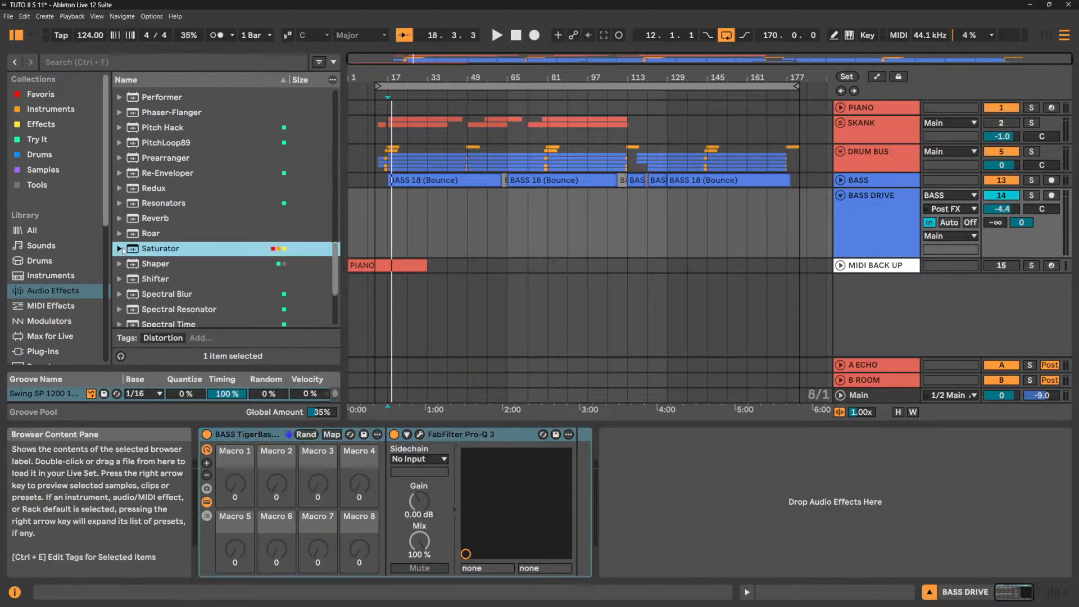
Add Shaper after FabFilter Pro-Q 3 on the BASS DRIVE track and inspect its list of mapping slots.
{"action": "key", "text": "space"}
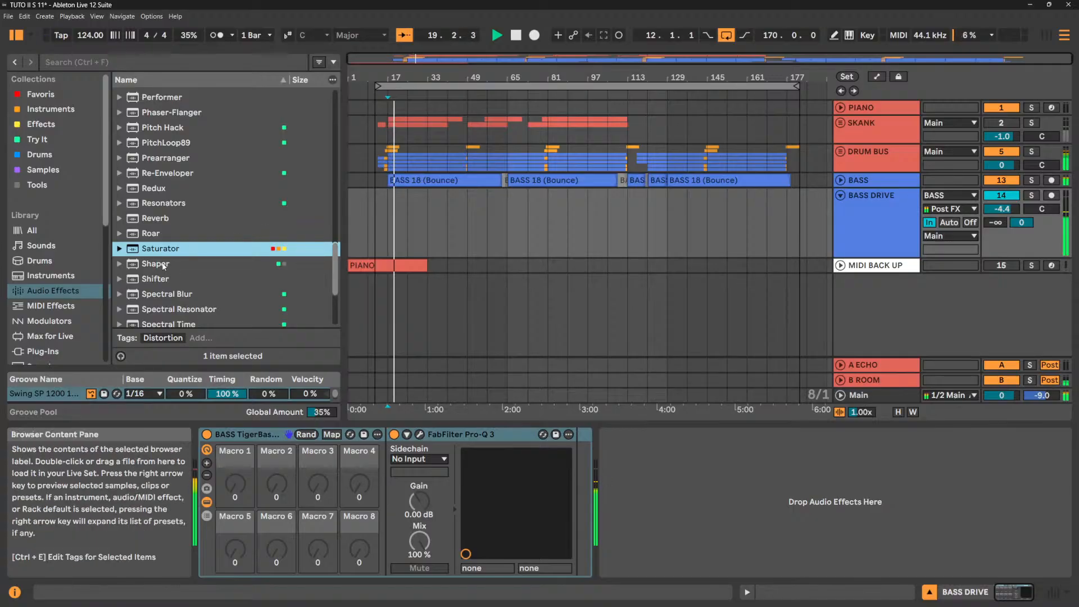
{"action": "left_click_drag", "start_coordinate": [162, 266], "coordinate": [707, 493]}
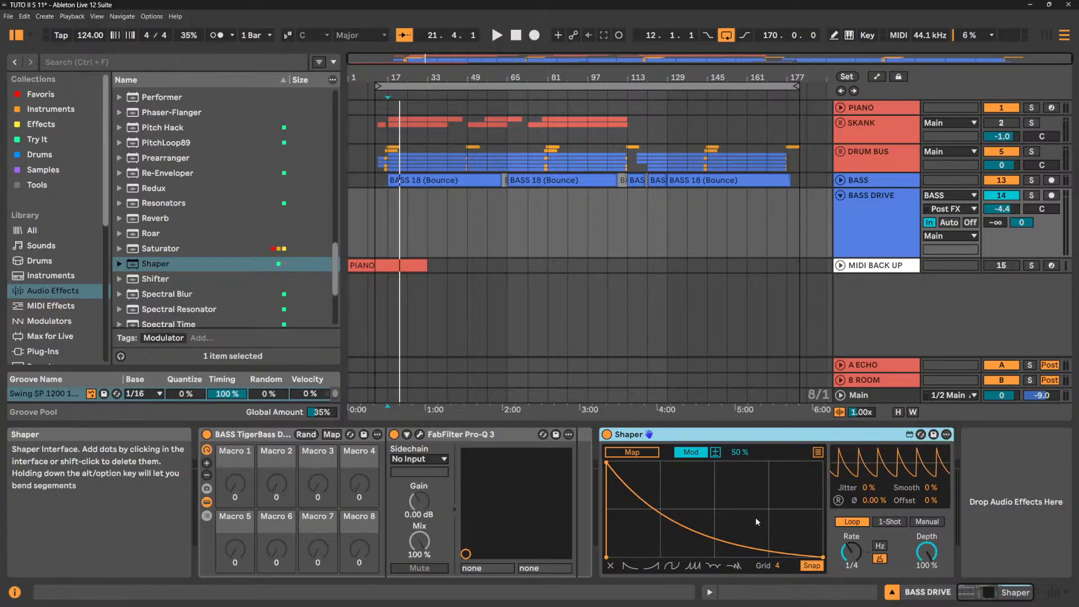
{"action": "left_click", "coordinate": [628, 453]}
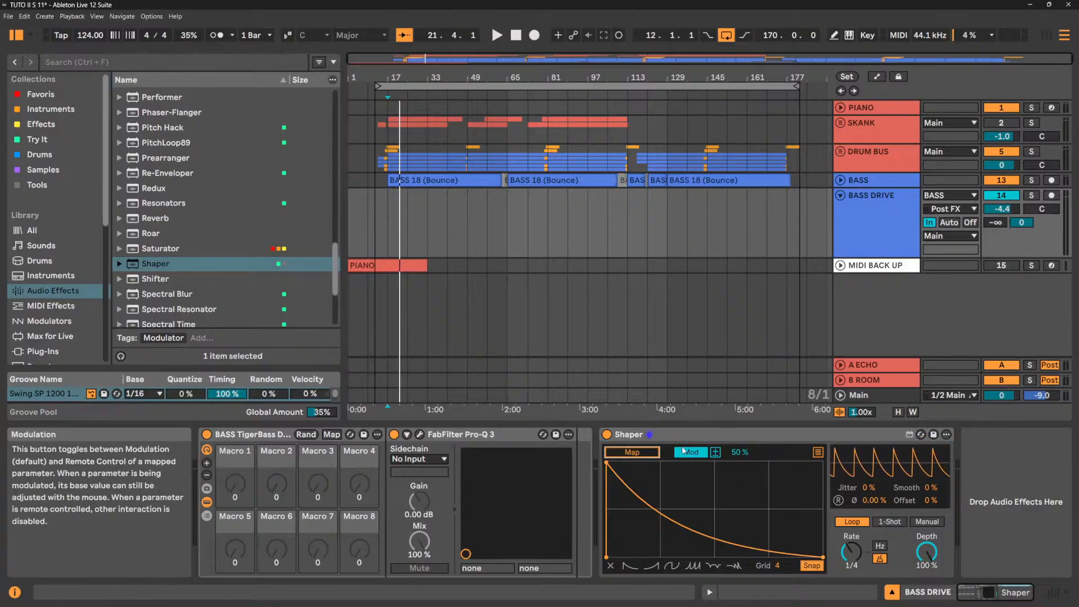
{"action": "left_click", "coordinate": [818, 452]}
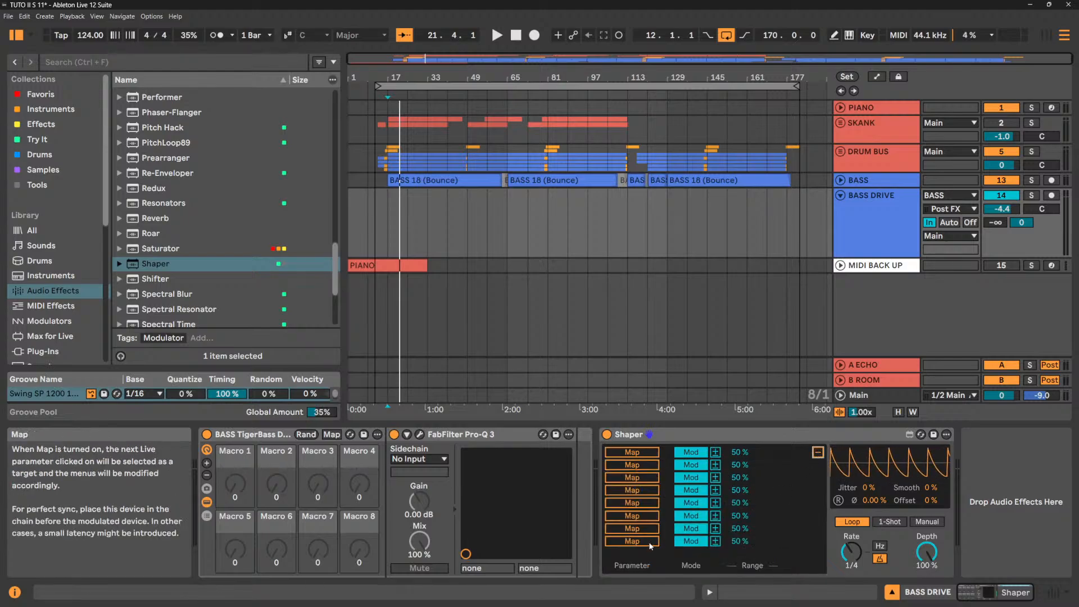
{"action": "left_click", "coordinate": [818, 452]}
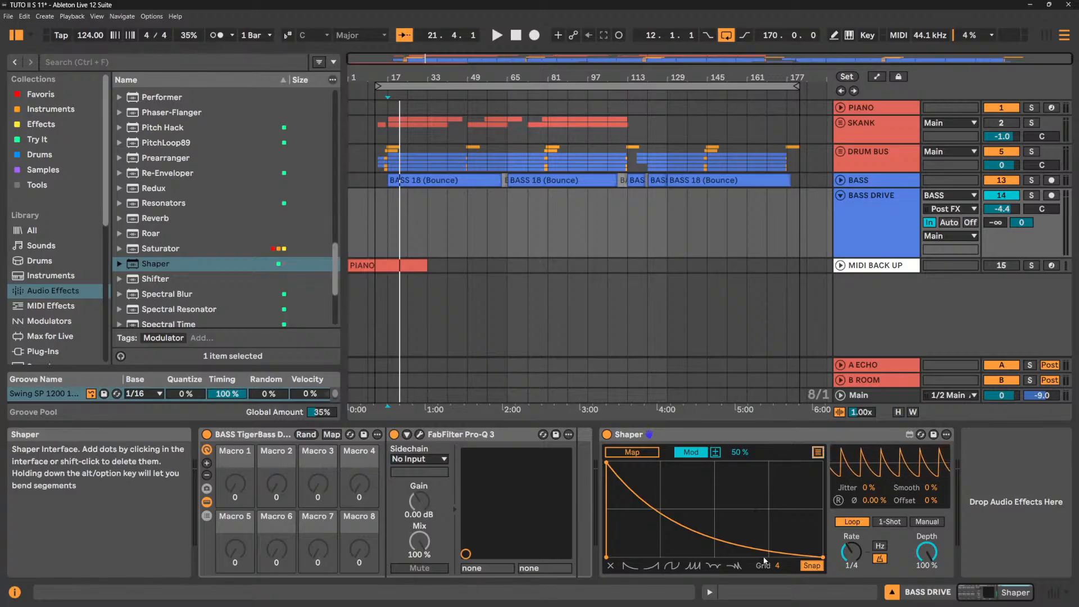
{"action": "key", "text": "space"}
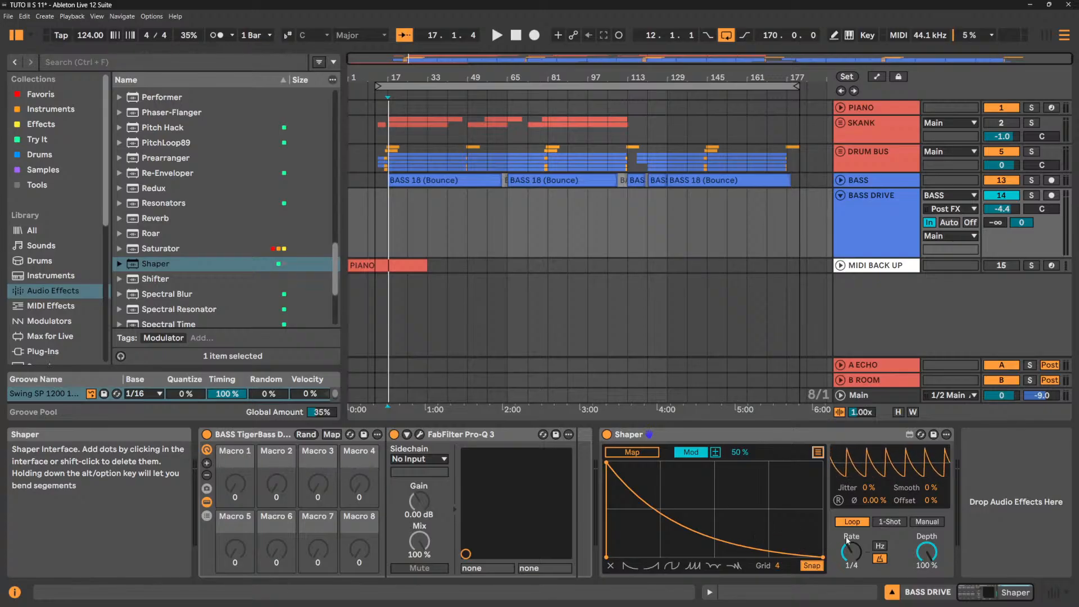
Switch Shaper to Manual mode, load its third waveform preset and test the Manual dial before returning it to 0%.
{"action": "left_click", "coordinate": [925, 521]}
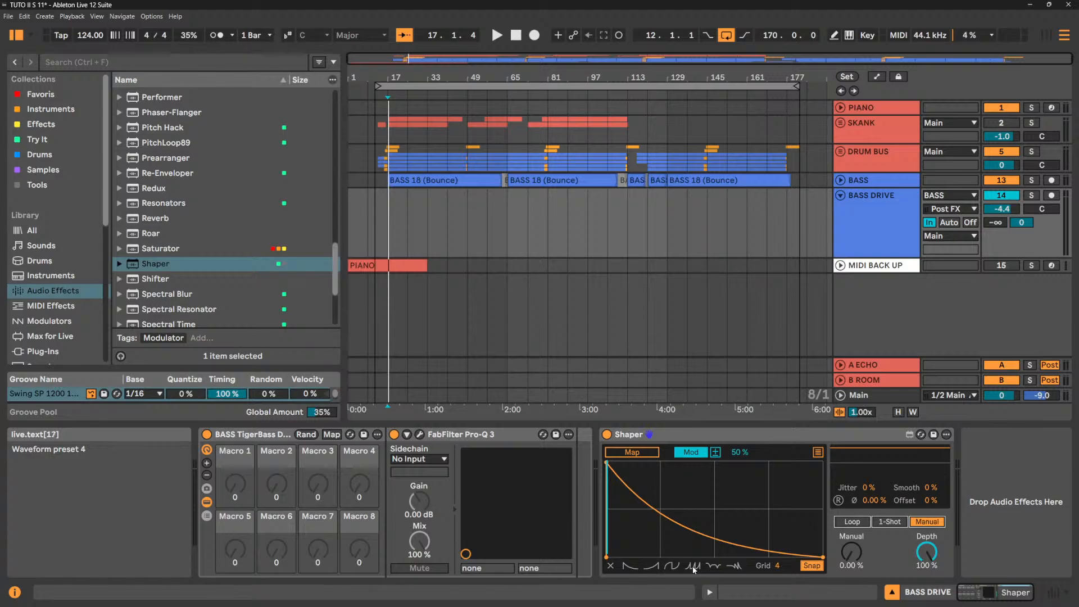
{"action": "left_click", "coordinate": [670, 568]}
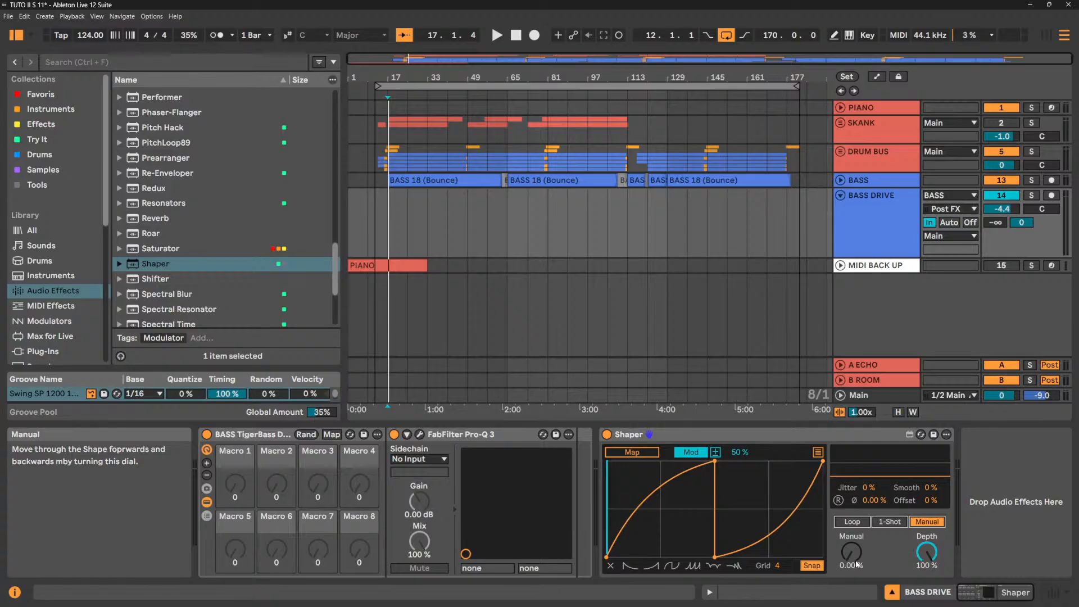
{"action": "left_click_drag", "start_coordinate": [851, 552], "coordinate": [851, 439]}
{"action": "left_click_drag", "start_coordinate": [851, 554], "coordinate": [849, 553]}
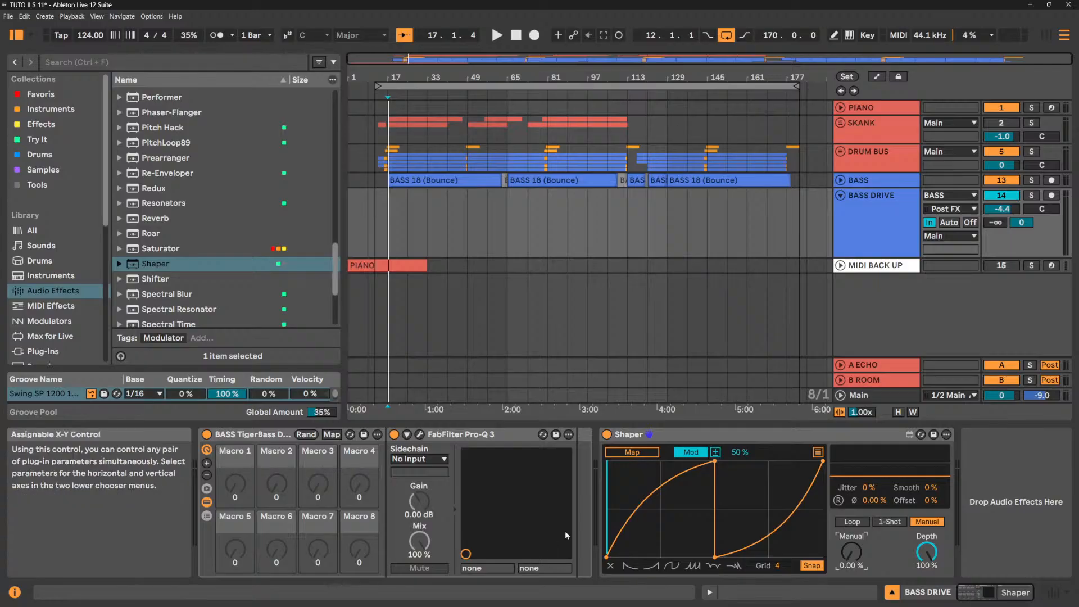
Insert a default Saturator between FabFilter Pro-Q 3 and Shaper on the BASS DRIVE track.
{"action": "left_click", "coordinate": [434, 458]}
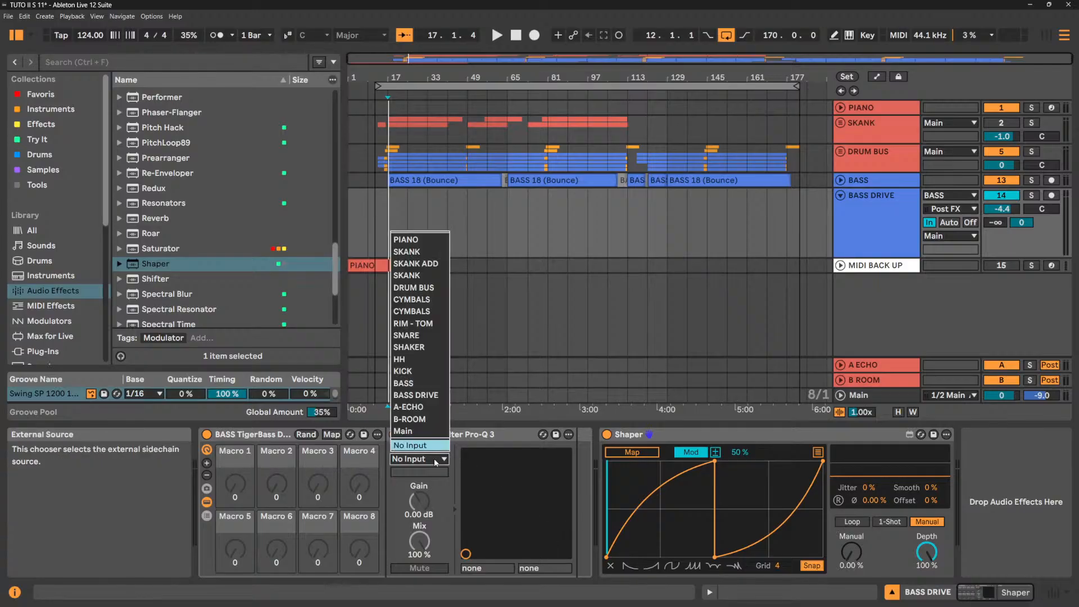
{"action": "left_click", "coordinate": [434, 458]}
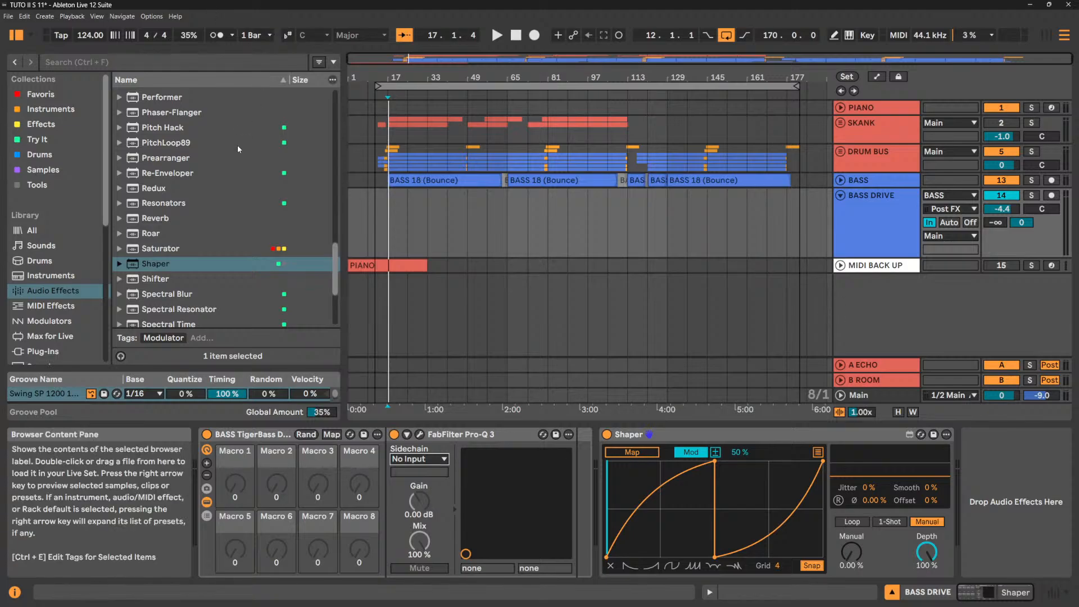
{"action": "left_click", "coordinate": [160, 248]}
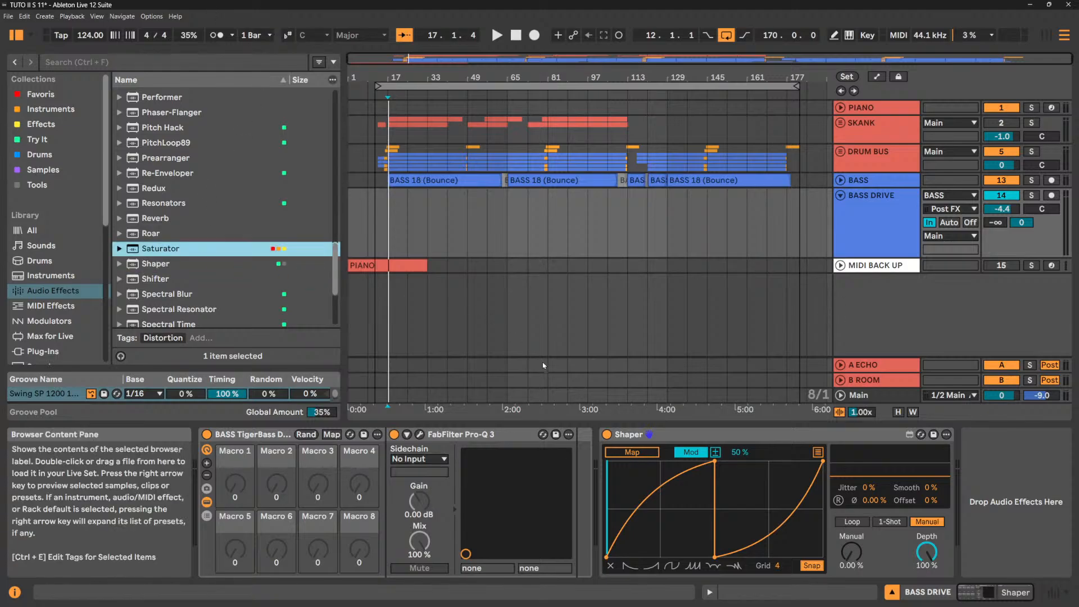
{"action": "left_click_drag", "start_coordinate": [542, 365], "coordinate": [598, 483]}
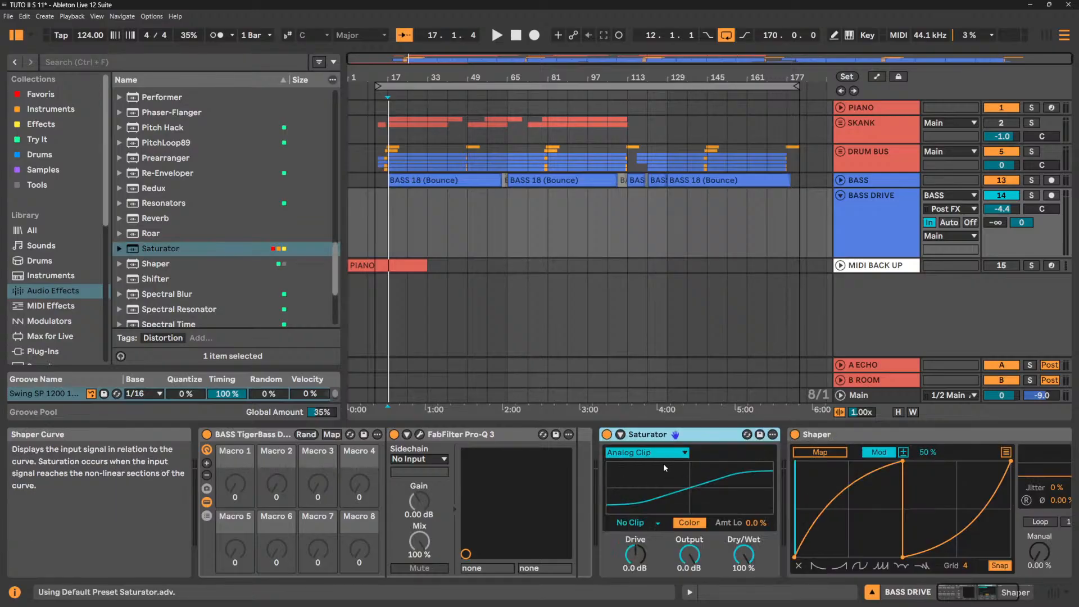
{"action": "left_click", "coordinate": [641, 523]}
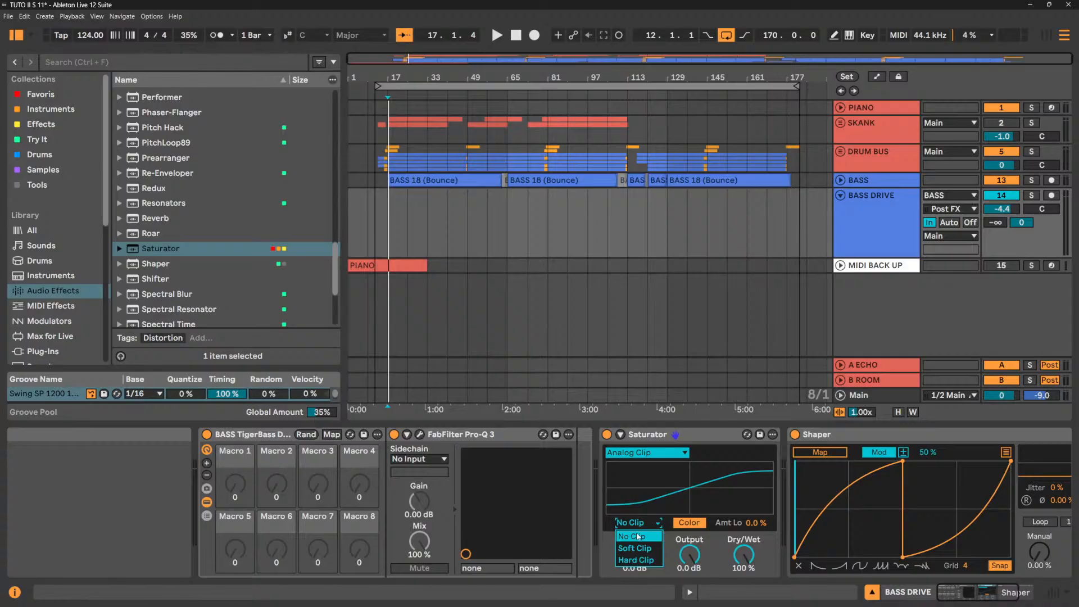
{"action": "left_click", "coordinate": [642, 526]}
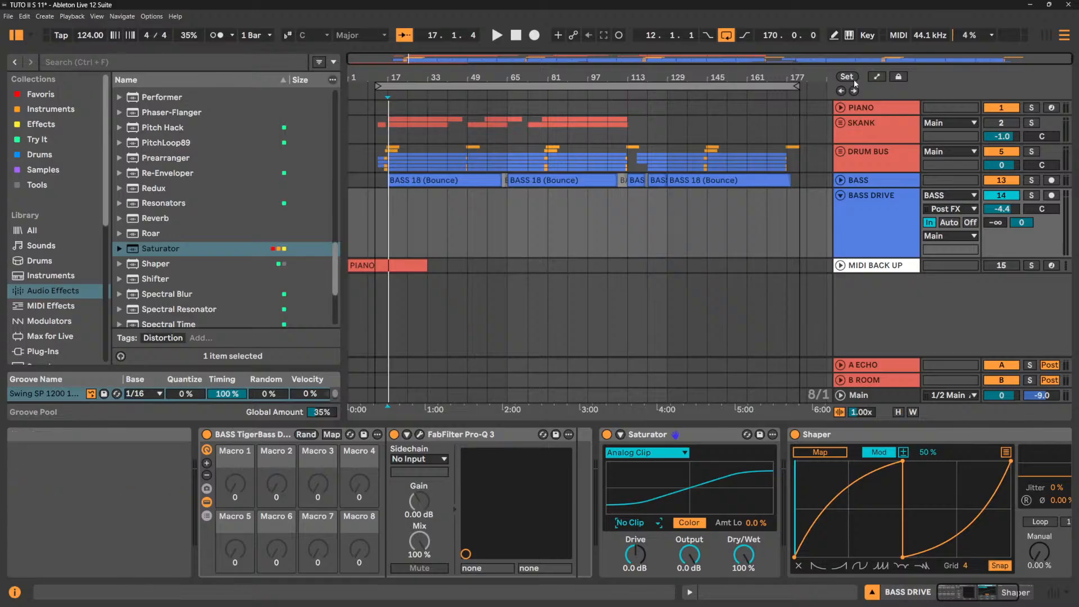
{"action": "left_click", "coordinate": [902, 35]}
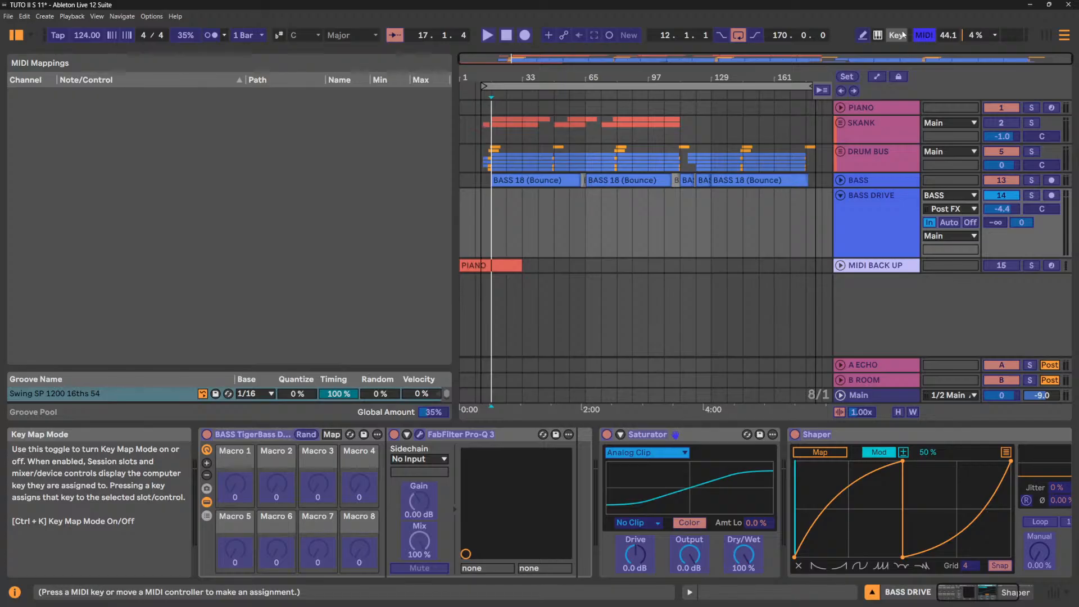
{"action": "left_click", "coordinate": [902, 35]}
{"action": "left_click", "coordinate": [902, 35]}
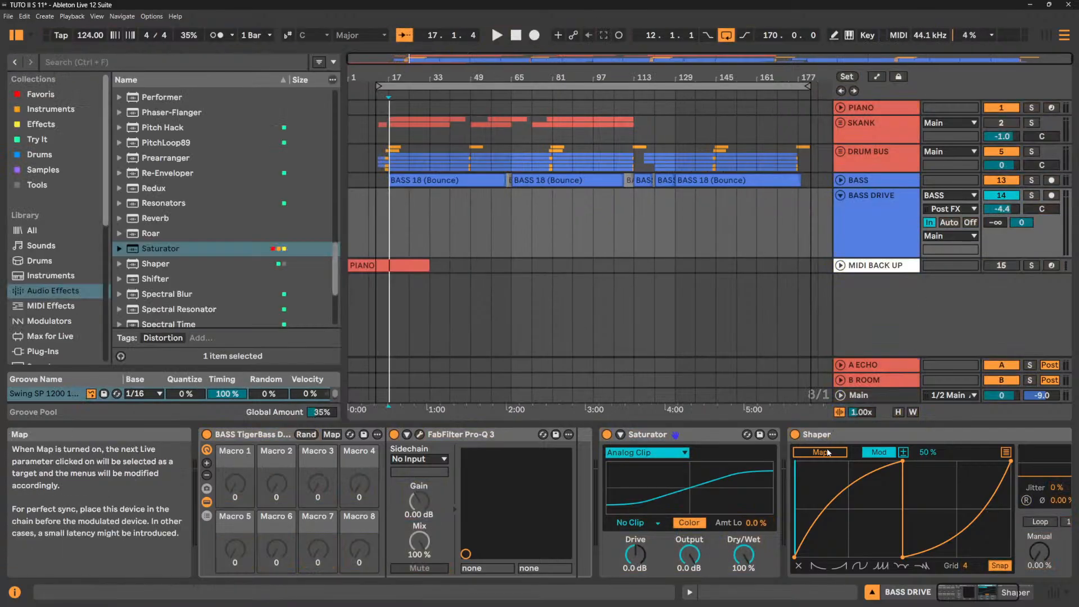
Try to map Shaper to the Saturator's clip mode and its curve type.
{"action": "scroll", "coordinate": [827, 457], "scroll_direction": "down", "scroll_amount": 2}
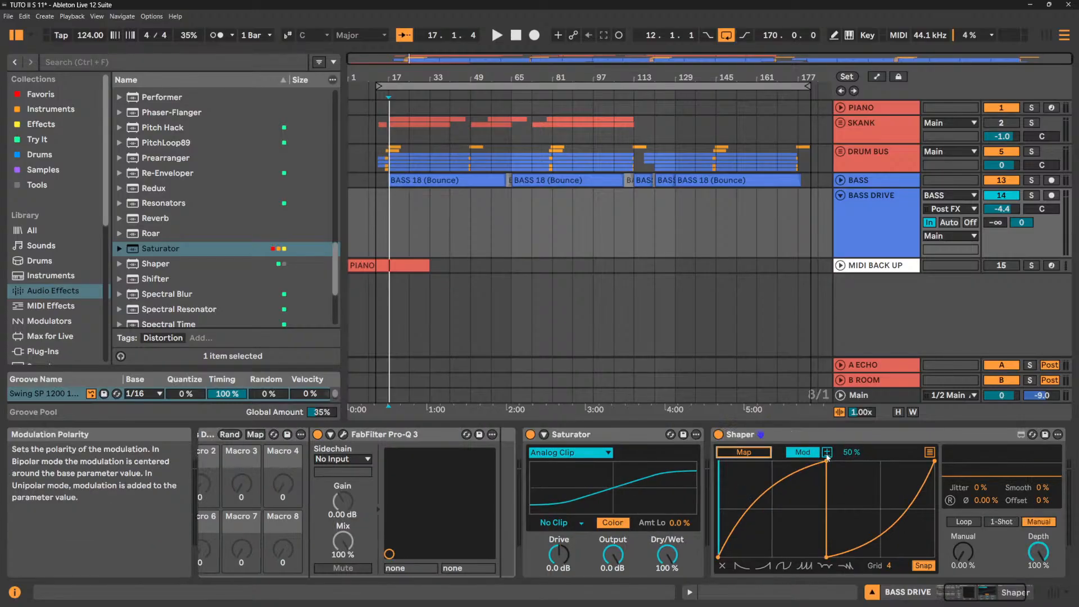
{"action": "left_click", "coordinate": [750, 456]}
{"action": "left_click", "coordinate": [544, 523]}
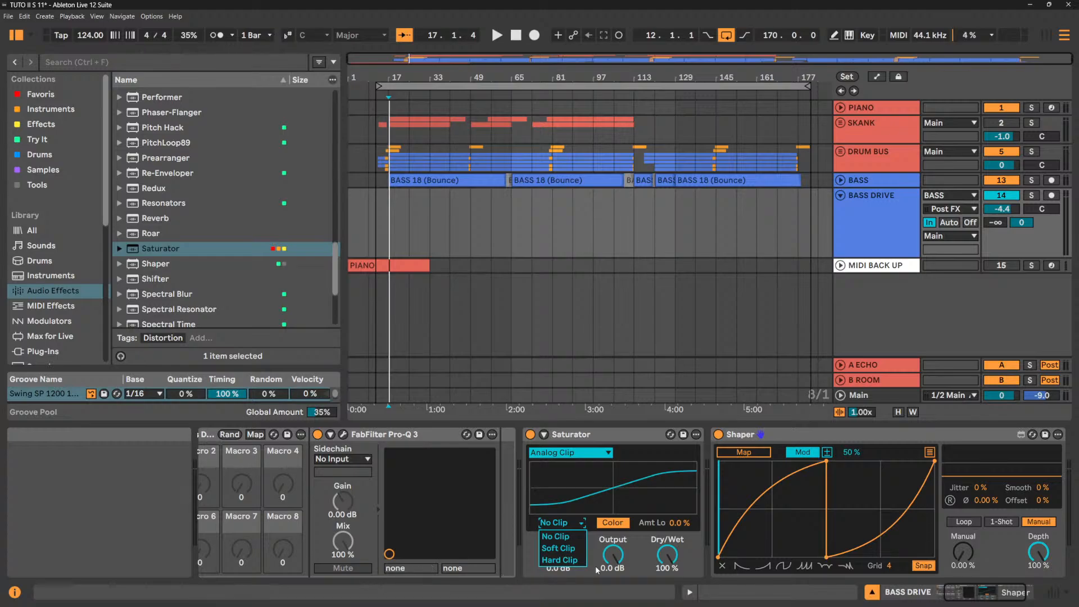
{"action": "left_click", "coordinate": [644, 553]}
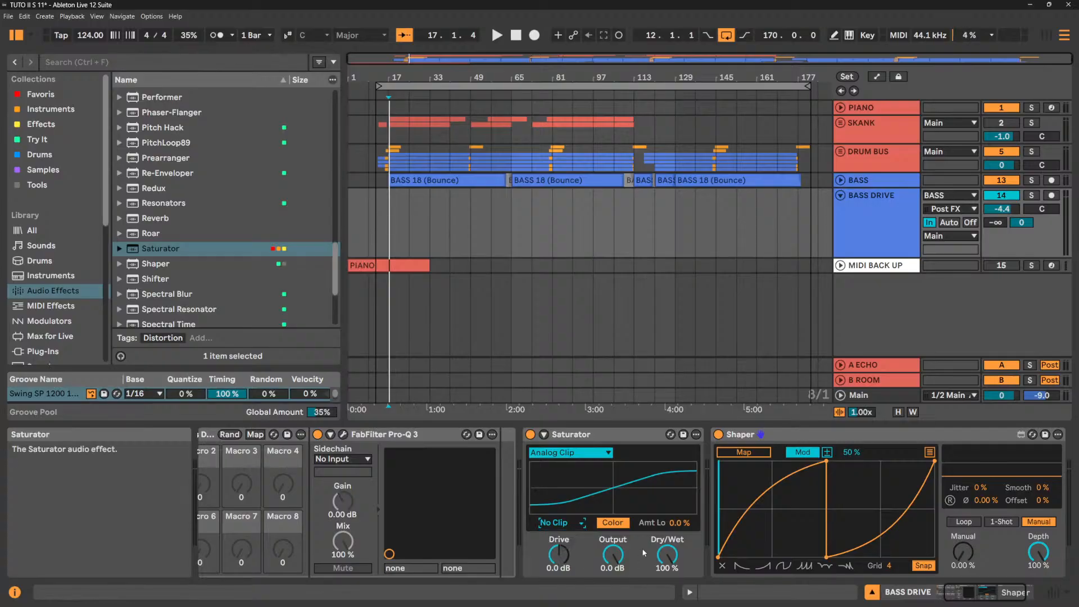
{"action": "left_click", "coordinate": [756, 453]}
{"action": "left_click", "coordinate": [584, 454]}
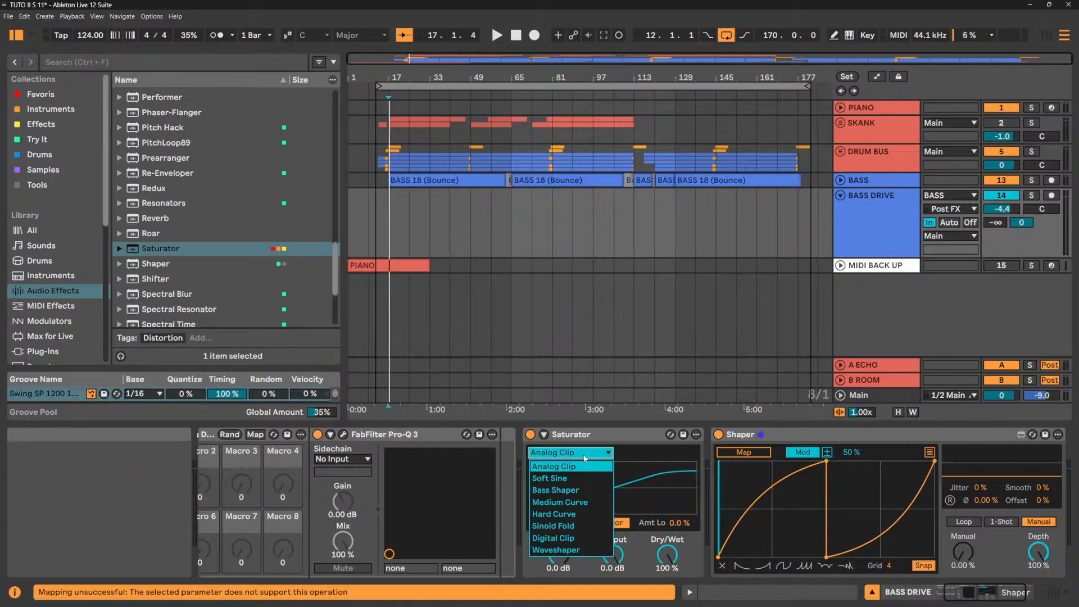
Map Shaper to the Saturator's Dry/Wet parameter.
{"action": "left_click", "coordinate": [747, 455]}
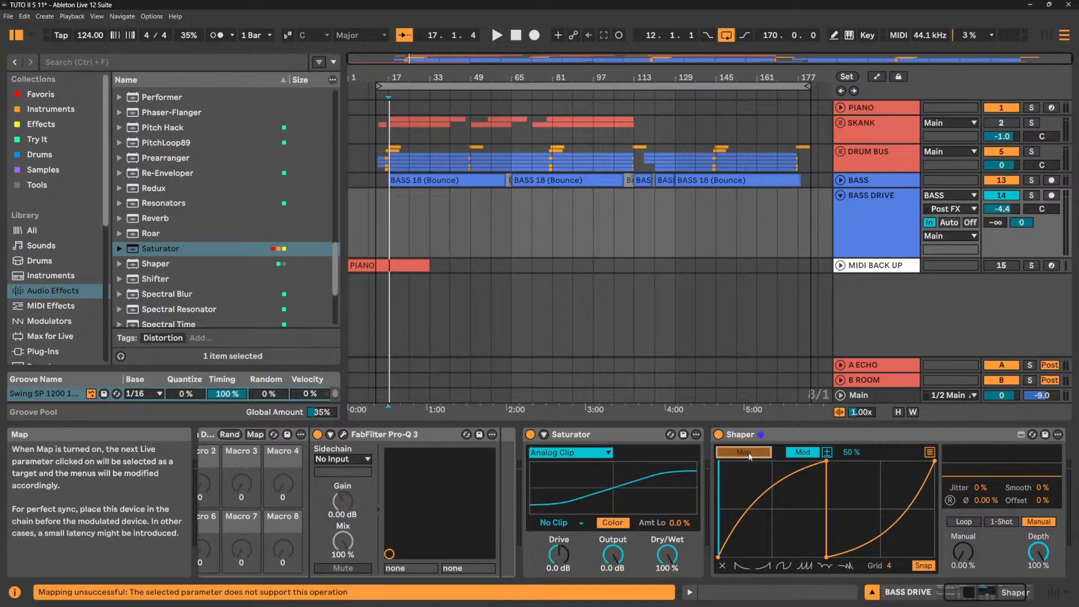
{"action": "left_click", "coordinate": [667, 554]}
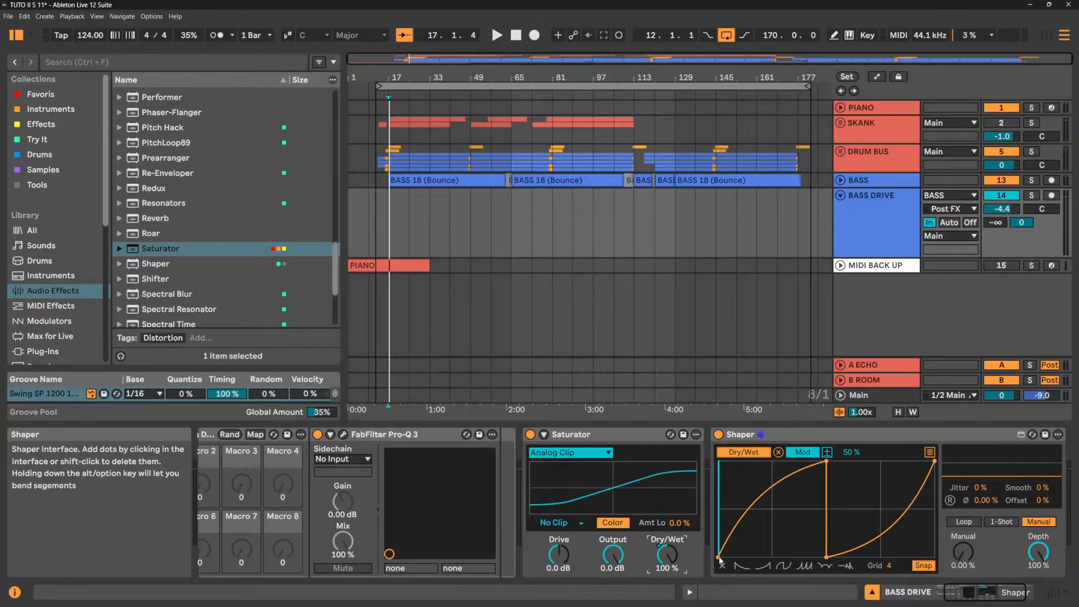
Reshape the Shaper curve to full height over the first half, half height over the third quarter and zero over the last.
{"action": "left_click_drag", "start_coordinate": [721, 560], "coordinate": [707, 464]}
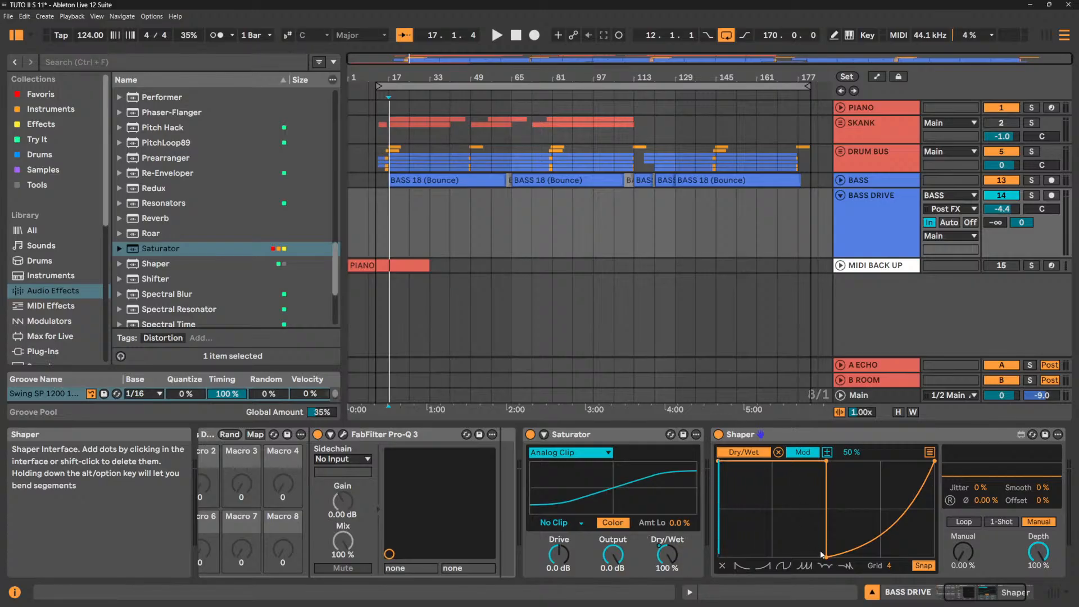
{"action": "left_click_drag", "start_coordinate": [935, 461], "coordinate": [919, 575]}
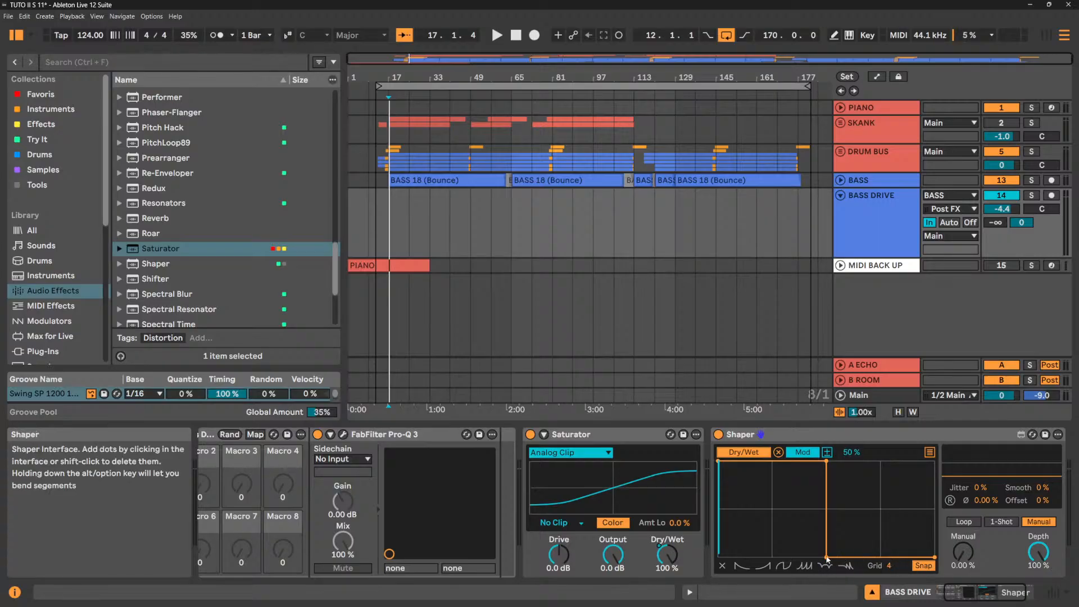
{"action": "left_click_drag", "start_coordinate": [826, 556], "coordinate": [883, 512]}
{"action": "left_click", "coordinate": [880, 520]}
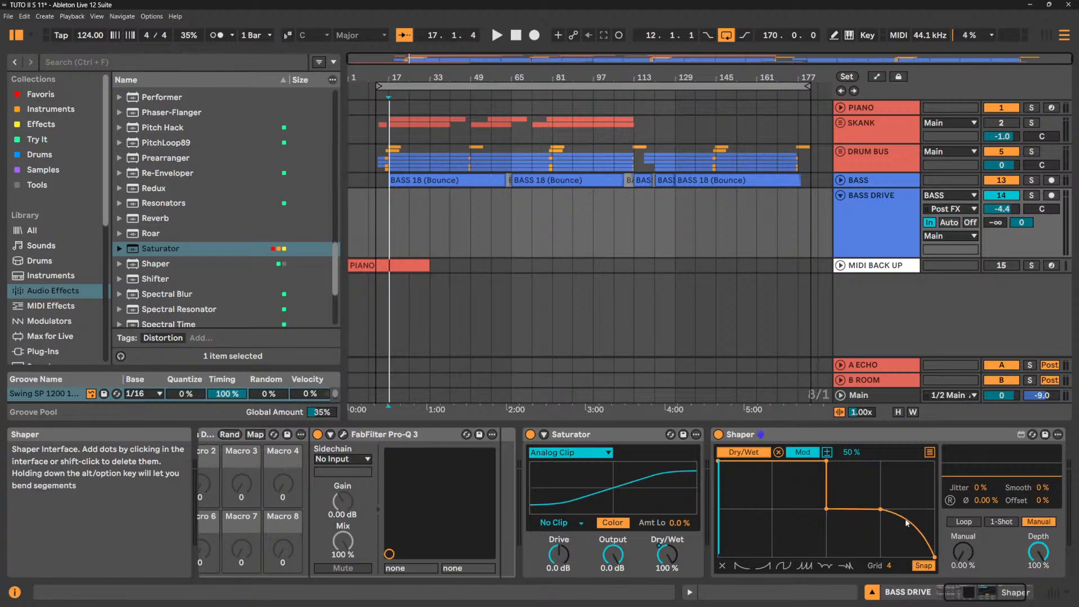
{"action": "left_click", "coordinate": [906, 523]}
{"action": "left_click_drag", "start_coordinate": [881, 523], "coordinate": [883, 595]}
Add a level about three quarters high in the curve's second quarter and flatten the first at full height, forming a four-level descending staircase.
{"action": "left_click_drag", "start_coordinate": [827, 464], "coordinate": [773, 488]}
{"action": "left_click", "coordinate": [777, 482]}
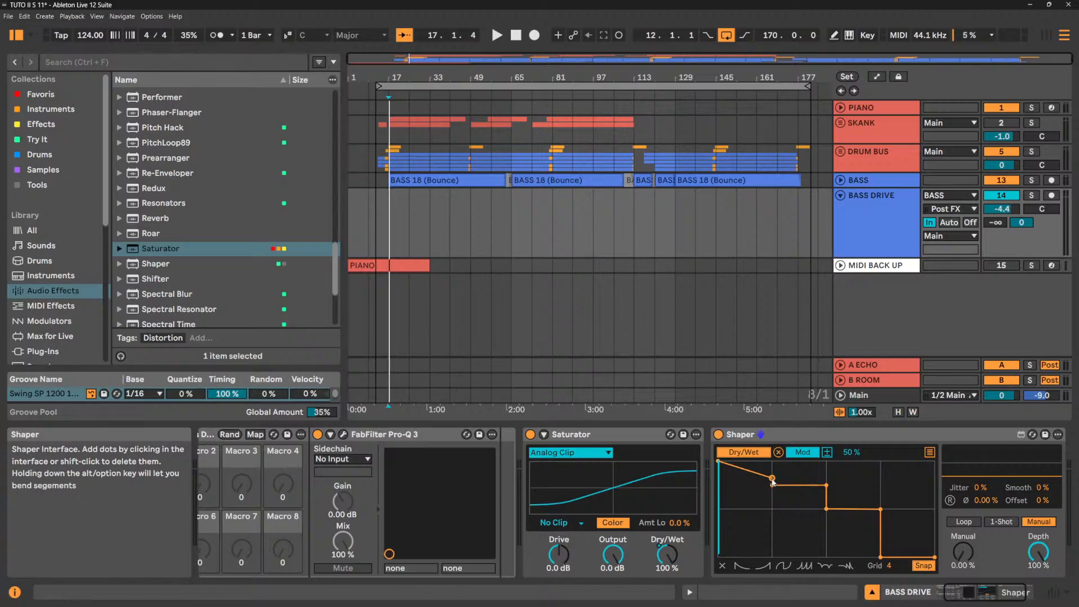
{"action": "left_click", "coordinate": [772, 479], "text": "shift"}
{"action": "left_click_drag", "start_coordinate": [719, 462], "coordinate": [716, 458]}
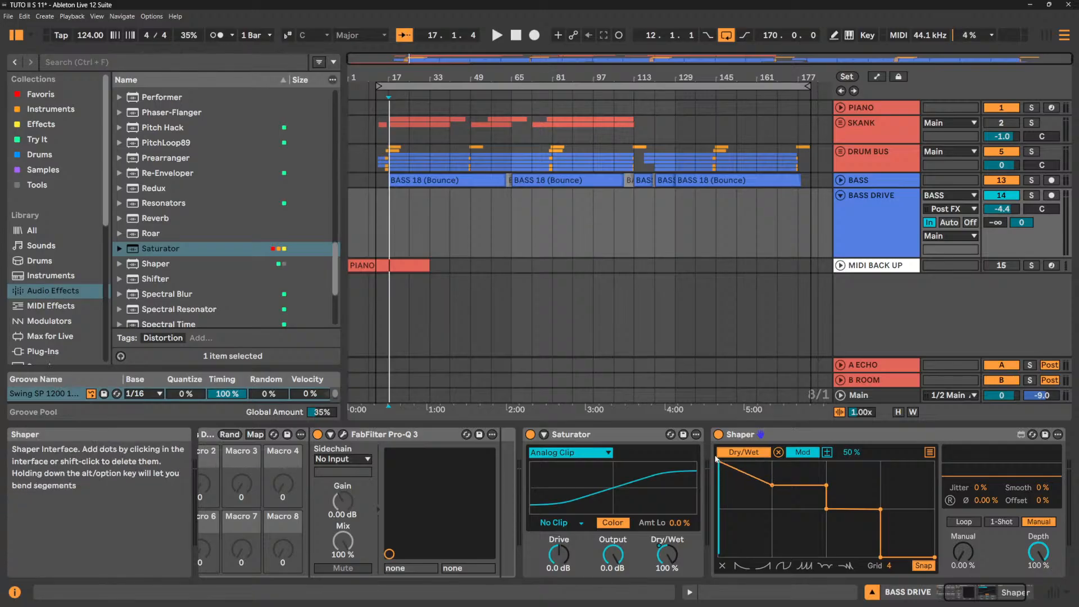
{"action": "left_click", "coordinate": [744, 472]}
{"action": "left_click_drag", "start_coordinate": [719, 473], "coordinate": [764, 464]}
Switch Shaper from Manual to Loop mode.
{"action": "left_click", "coordinate": [985, 594]}
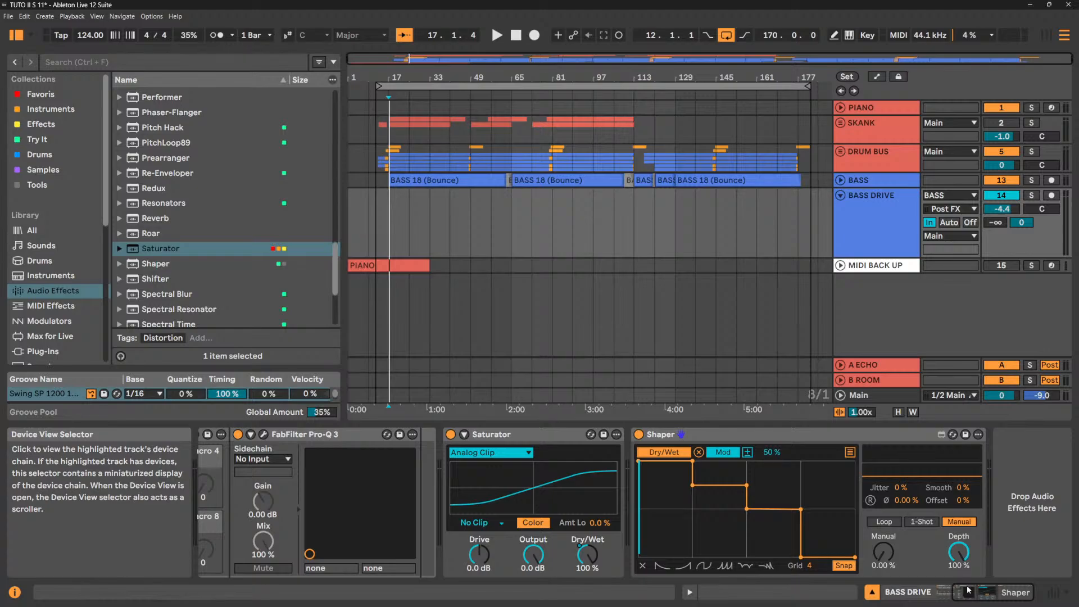
{"action": "left_click", "coordinate": [893, 522]}
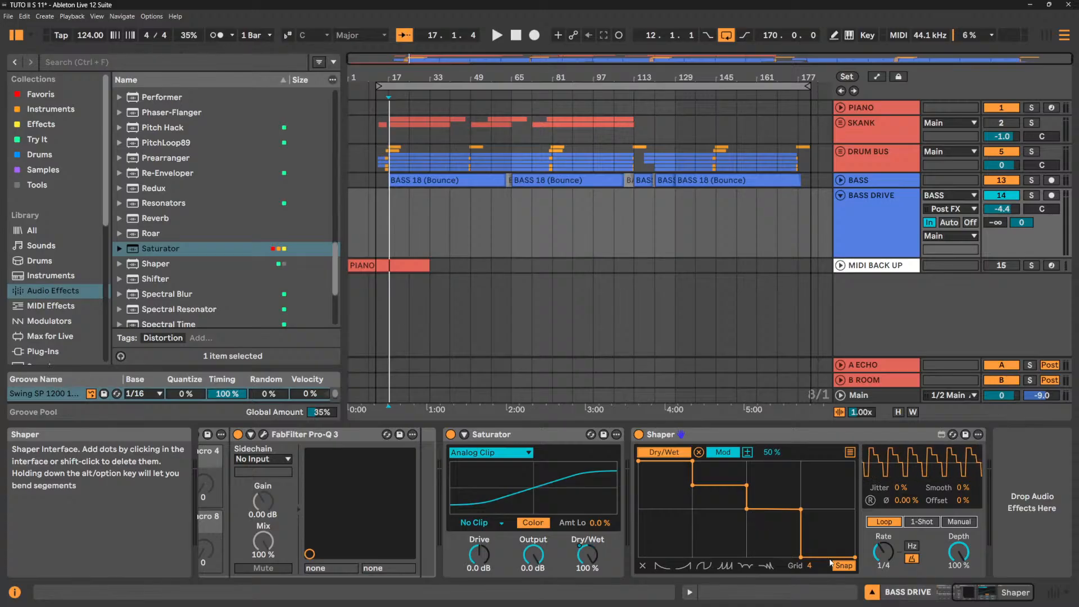
Set Shaper's rate to 3/8 and audition the 1-Shot trigger mode against Loop.
{"action": "left_click_drag", "start_coordinate": [883, 552], "coordinate": [882, 555]}
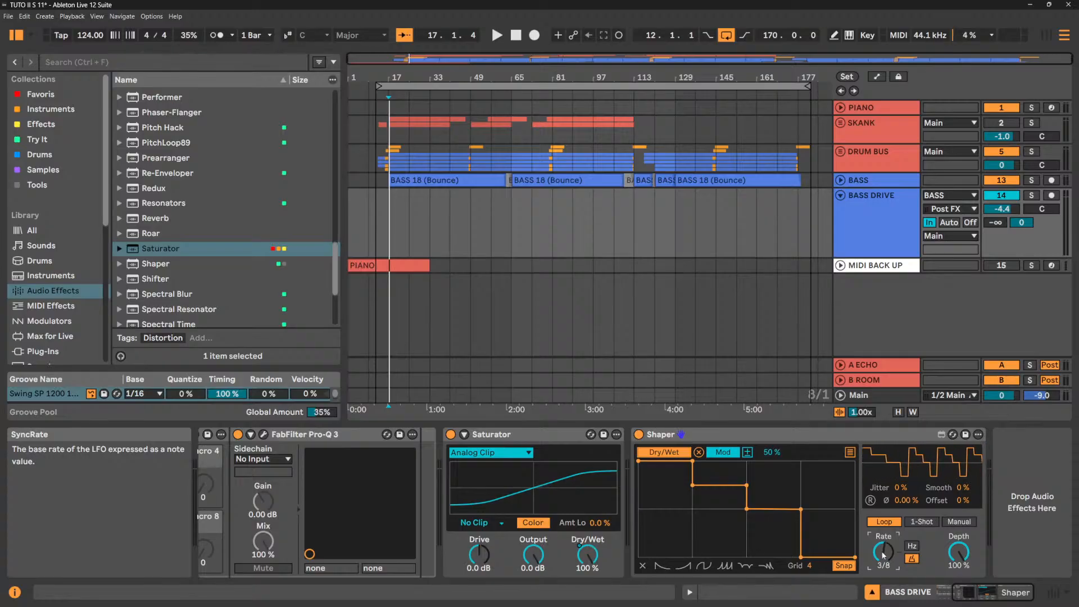
{"action": "left_click", "coordinate": [928, 524]}
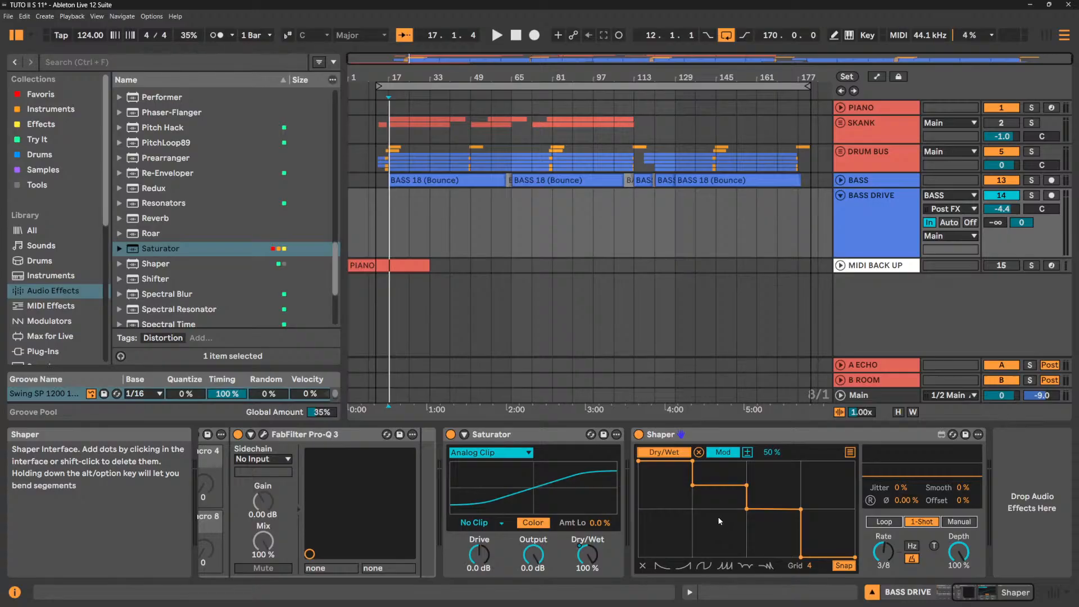
{"action": "key", "text": "space"}
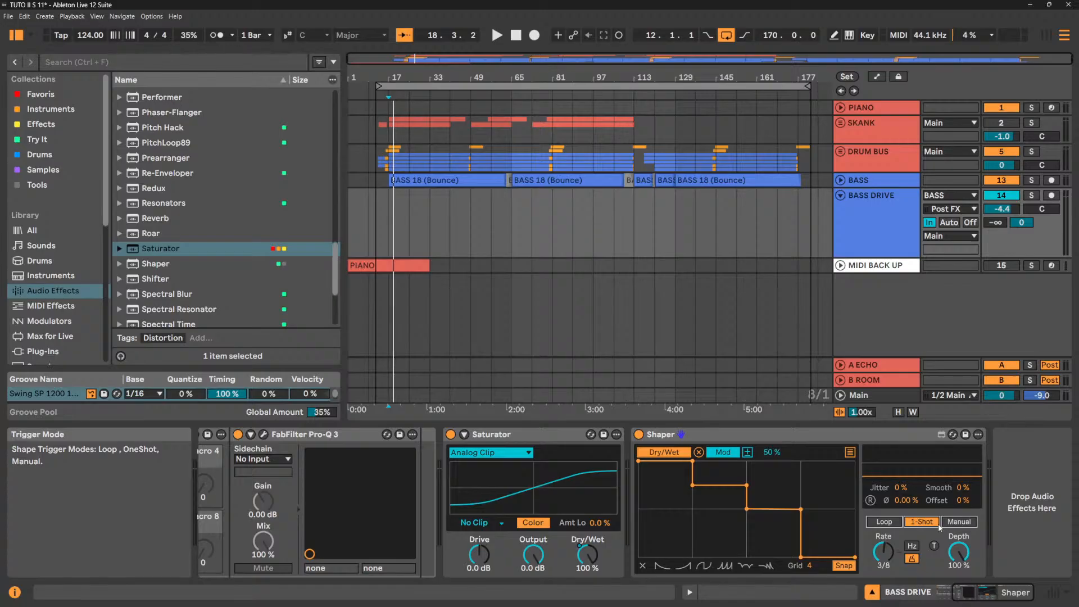
{"action": "left_click", "coordinate": [884, 522]}
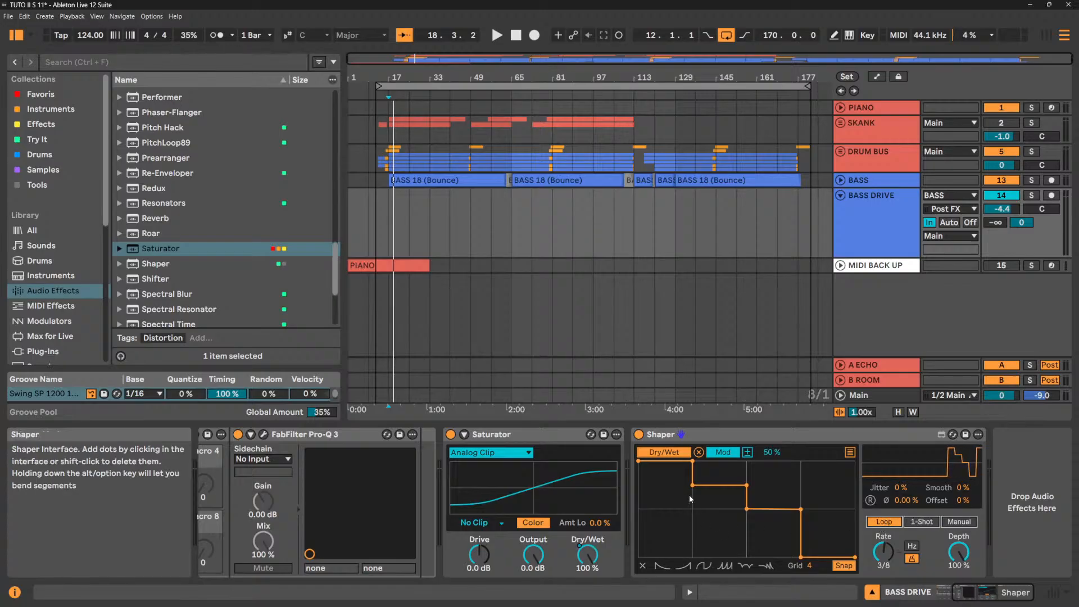
{"action": "key", "text": "space"}
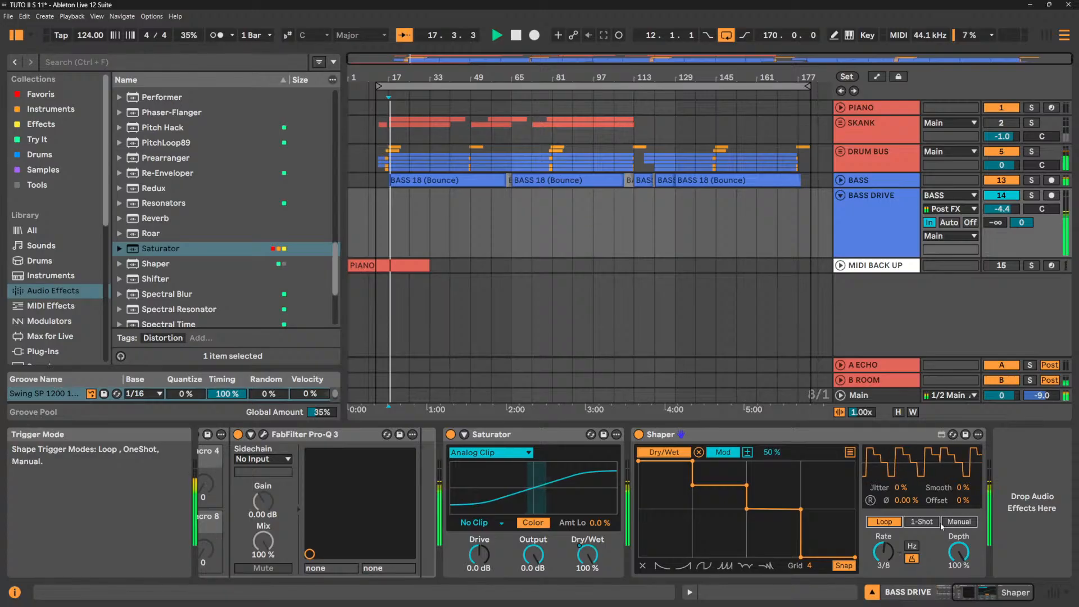
Switch Shaper to Manual mode, sweep the position through the curve and return it to 0%.
{"action": "left_click", "coordinate": [964, 522]}
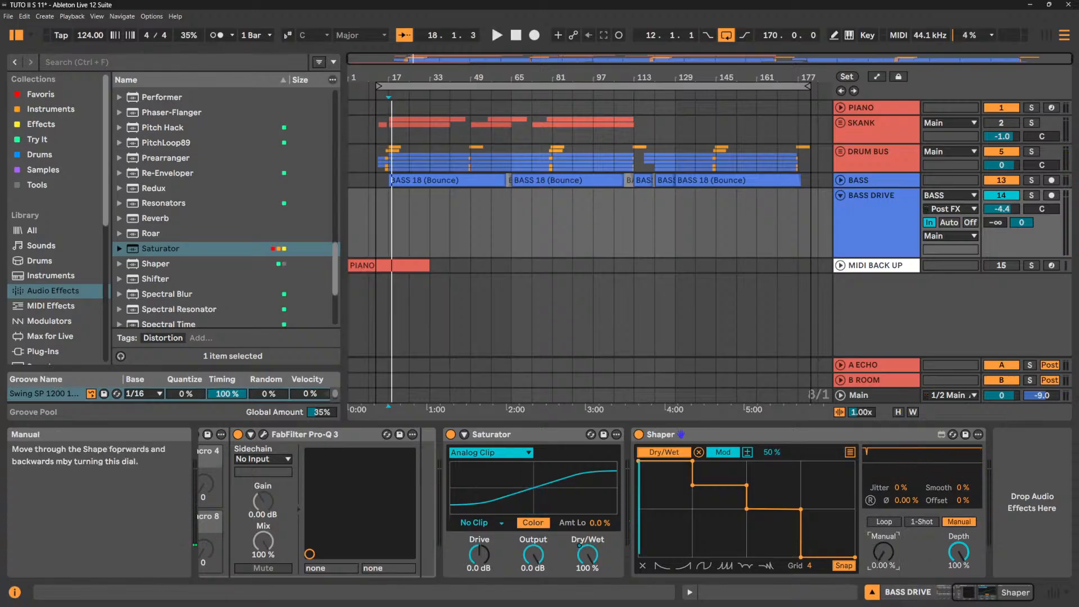
{"action": "left_click_drag", "start_coordinate": [880, 562], "coordinate": [880, 496]}
{"action": "left_click_drag", "start_coordinate": [881, 560], "coordinate": [882, 582]}
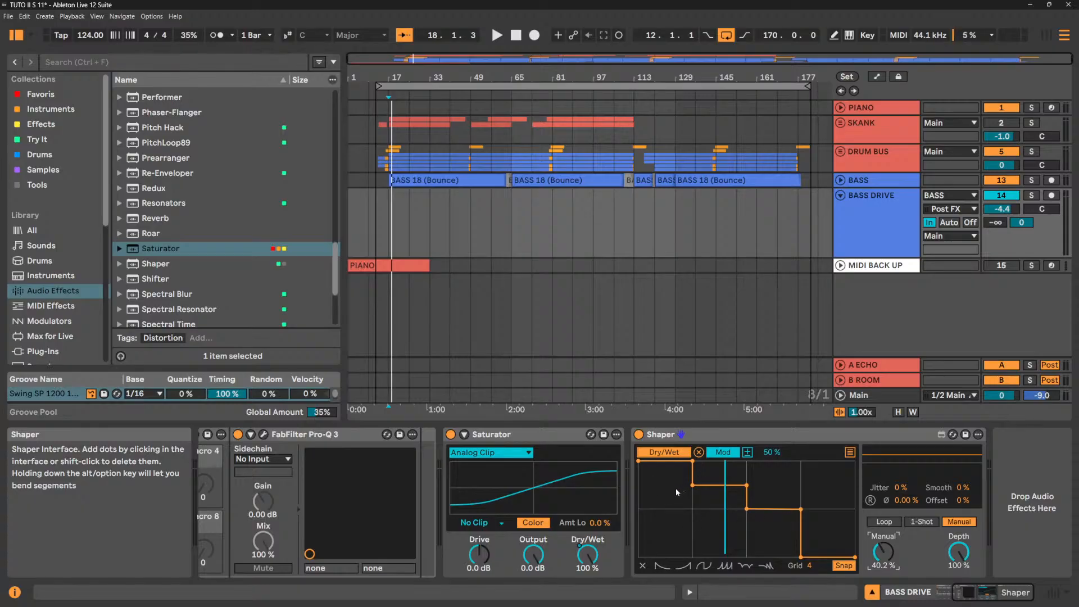
{"action": "mouse_move", "coordinate": [887, 553]}
{"action": "left_mouse_down"}
{"action": "mouse_move", "coordinate": [887, 574]}
{"action": "mouse_move", "coordinate": [887, 491]}
{"action": "mouse_move", "coordinate": [887, 562]}
{"action": "left_mouse_up"}
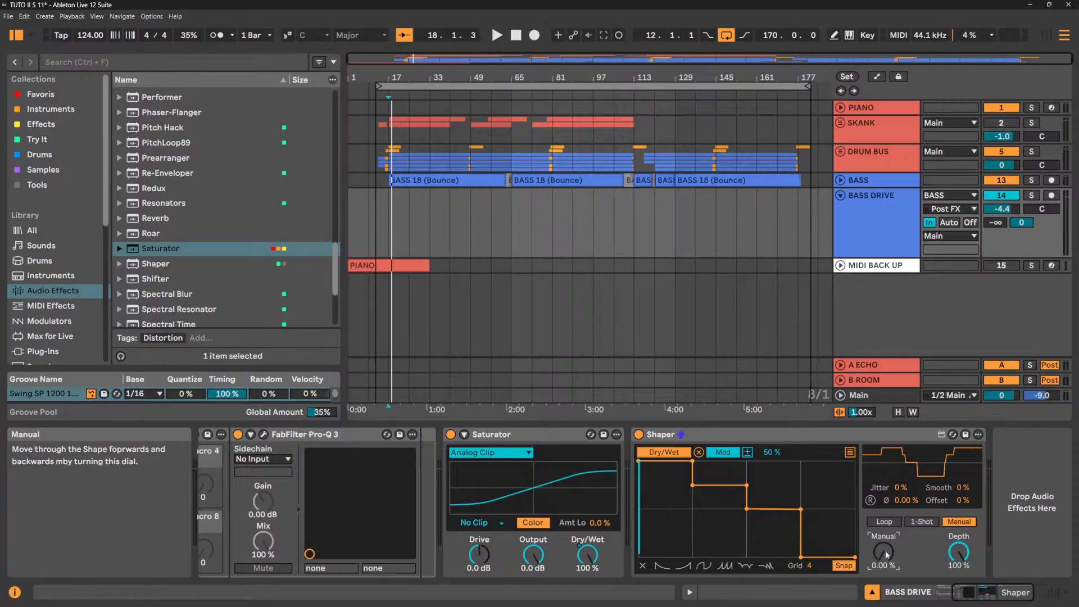
Remove Shaper's Dry/Wet mapping and look through its list of mapping slots.
{"action": "left_click", "coordinate": [698, 452]}
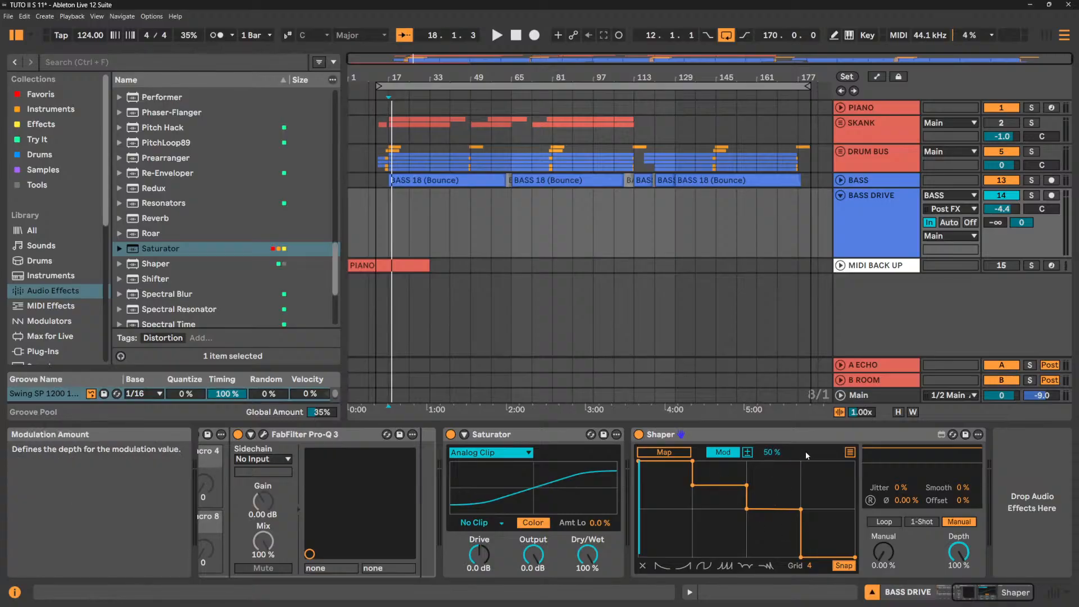
{"action": "left_click", "coordinate": [849, 452]}
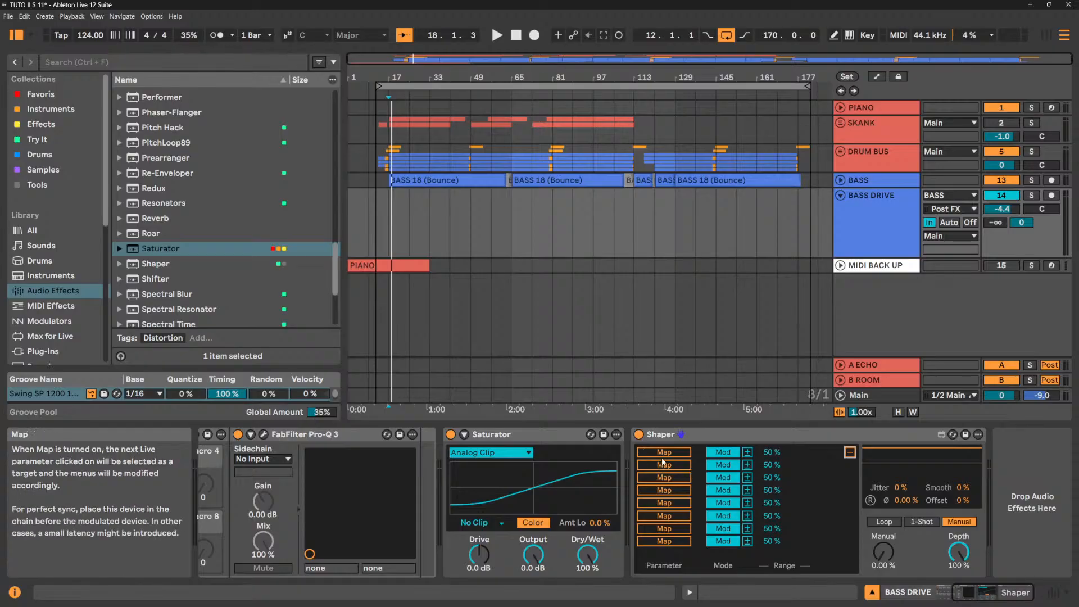
{"action": "left_click", "coordinate": [850, 453]}
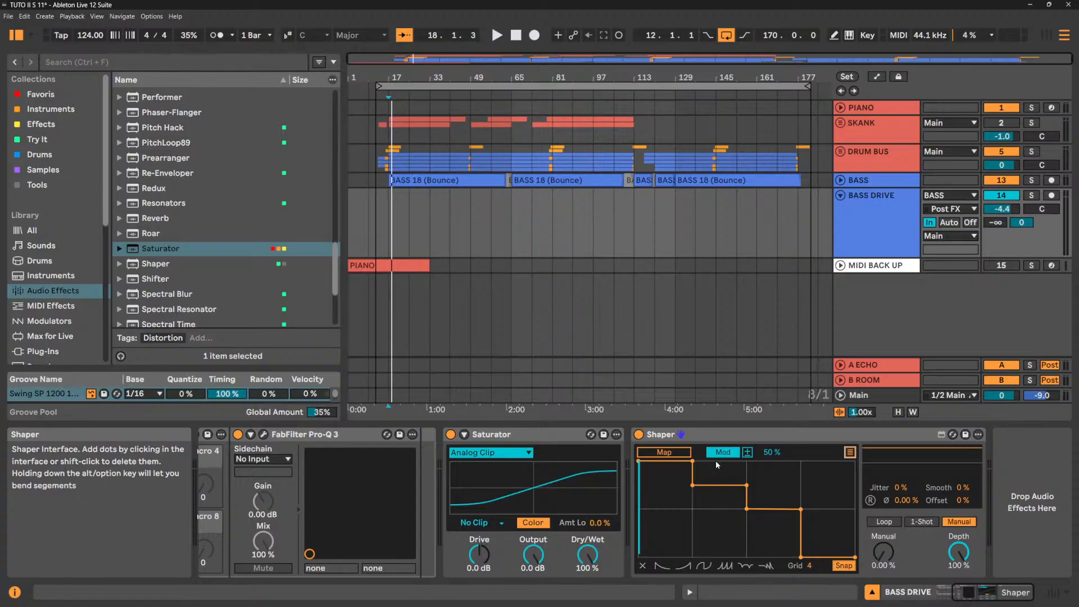
{"action": "left_click", "coordinate": [767, 438]}
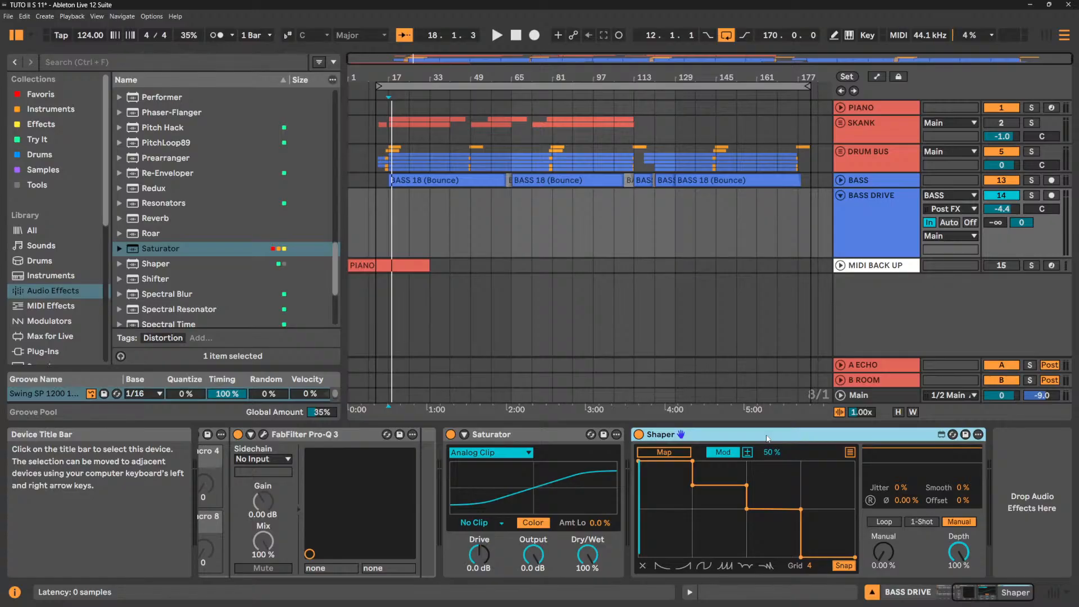
Set Shaper to Remote modulation in Loop mode, then lower the Saturator's output to -6.3 dB and restore it to 0 dB.
{"action": "left_click", "coordinate": [687, 456]}
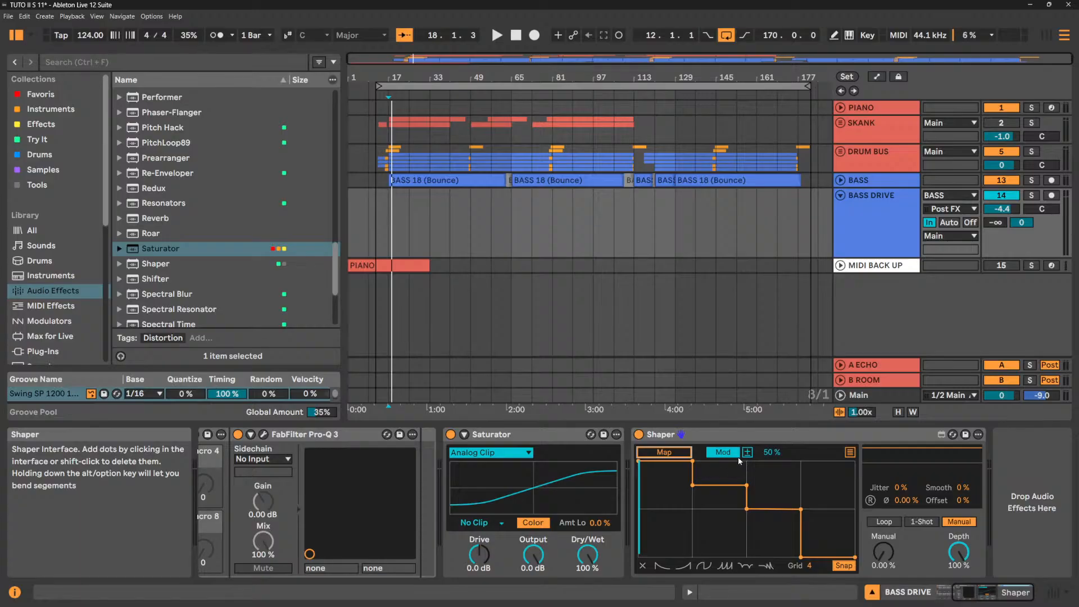
{"action": "left_click", "coordinate": [723, 453]}
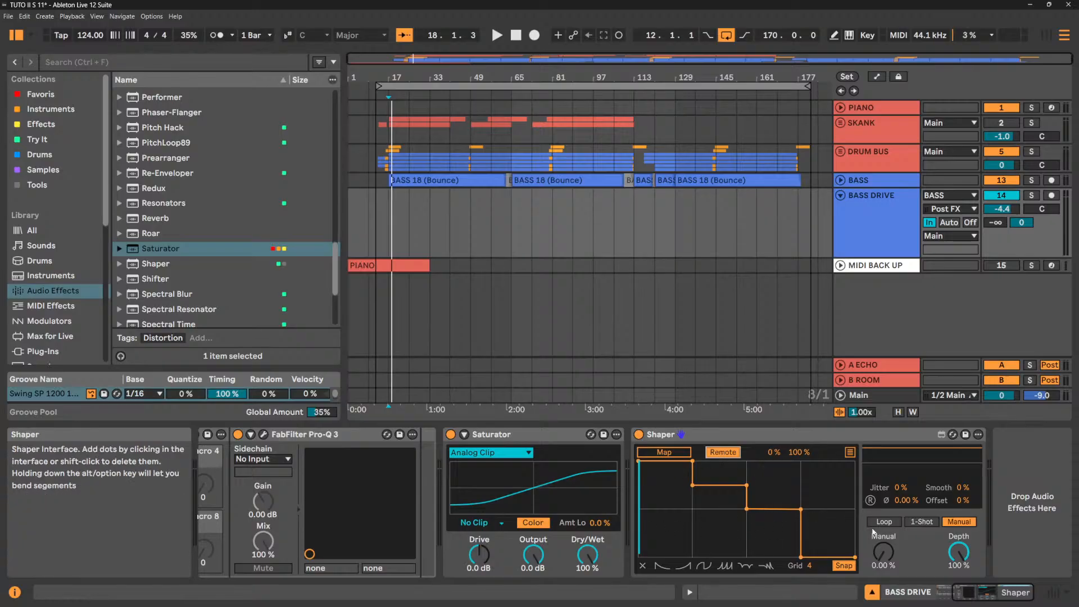
{"action": "left_click", "coordinate": [908, 526]}
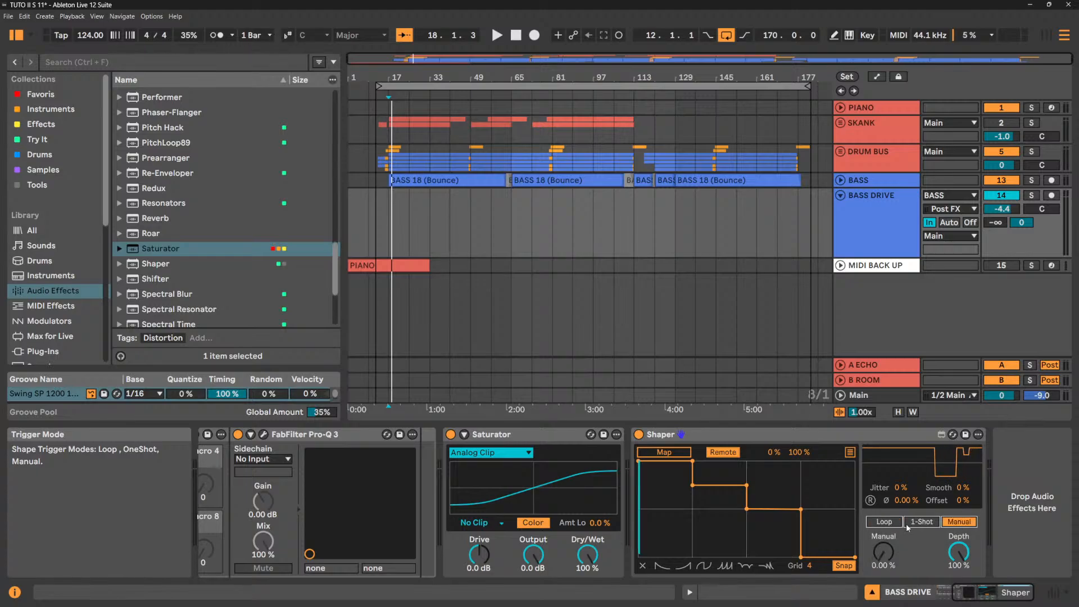
{"action": "left_click", "coordinate": [884, 522]}
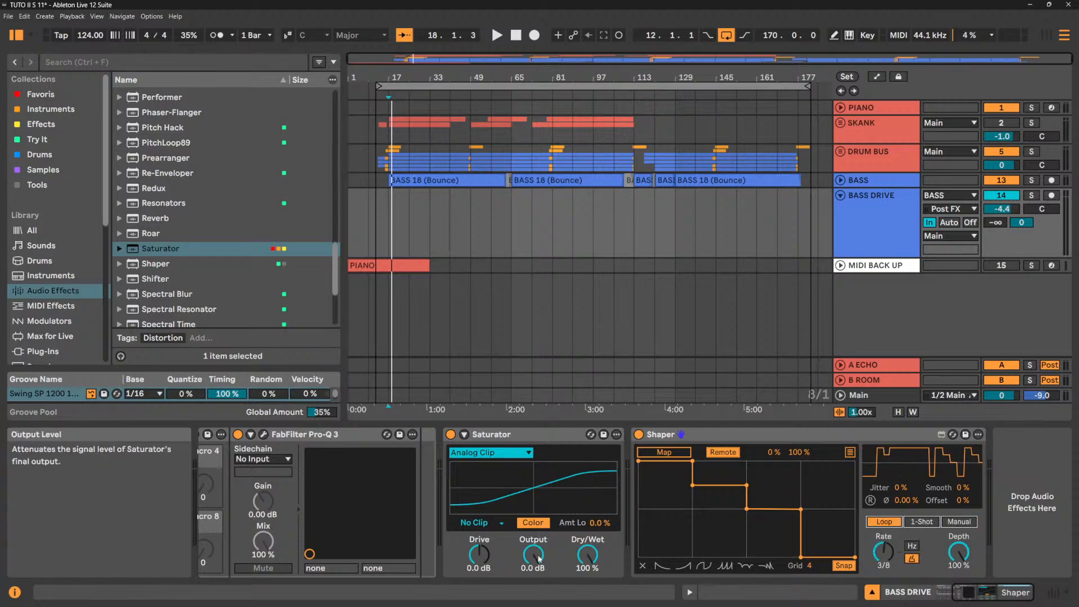
{"action": "left_click_drag", "start_coordinate": [539, 558], "coordinate": [539, 582]}
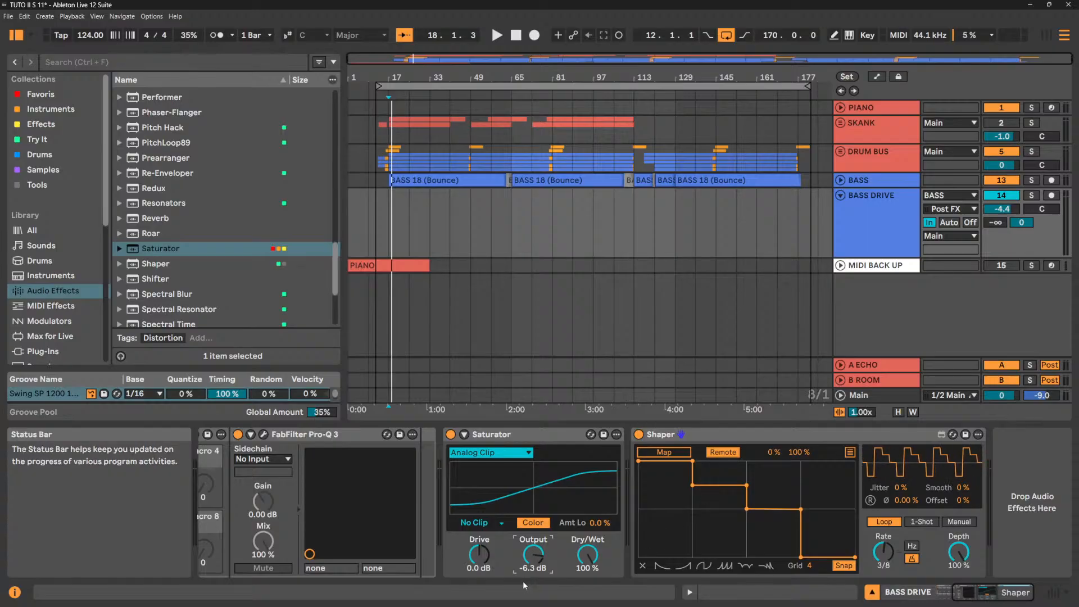
{"action": "mouse_move", "coordinate": [532, 555]}
{"action": "left_mouse_down"}
{"action": "mouse_move", "coordinate": [532, 585]}
{"action": "mouse_move", "coordinate": [533, 534]}
{"action": "left_mouse_up"}
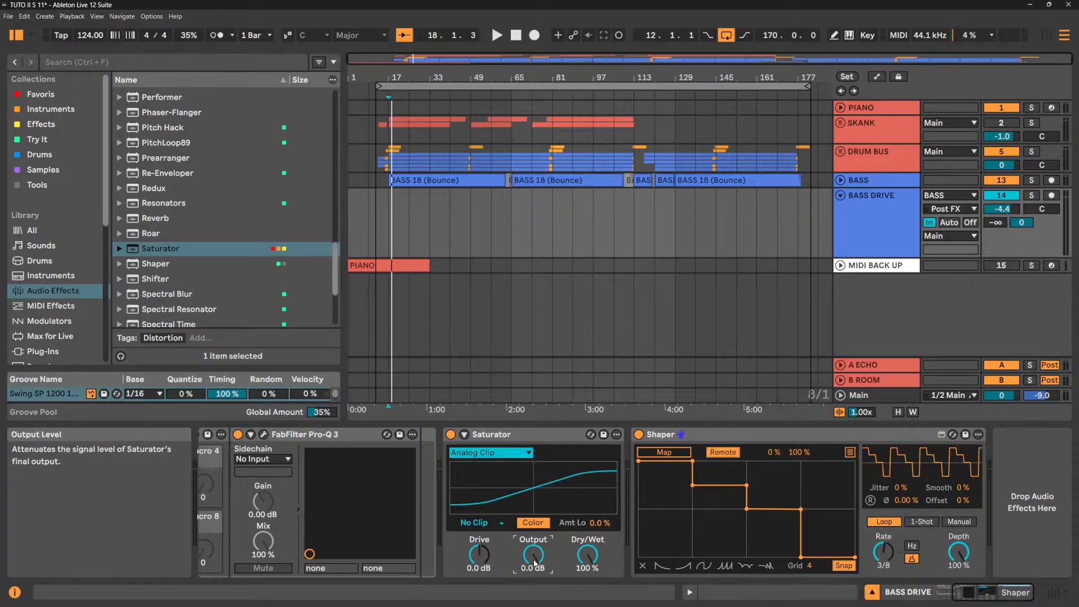
Switch Shaper back to Mod, lower the Saturator's output to -11 dB, reset it to 0 dB and start playback.
{"action": "left_click", "coordinate": [729, 455]}
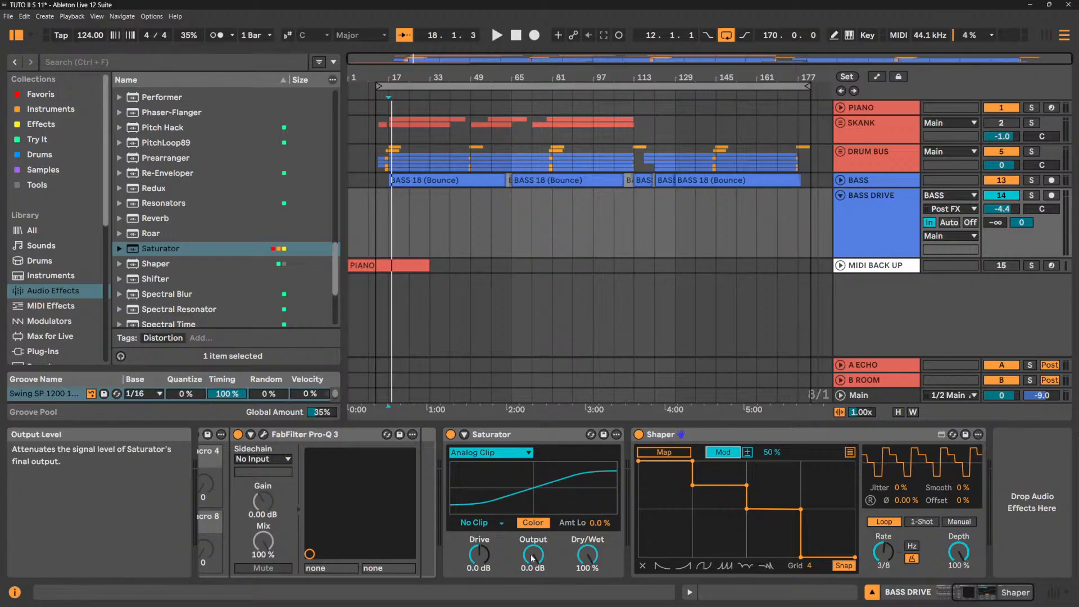
{"action": "left_click_drag", "start_coordinate": [533, 555], "coordinate": [533, 584]}
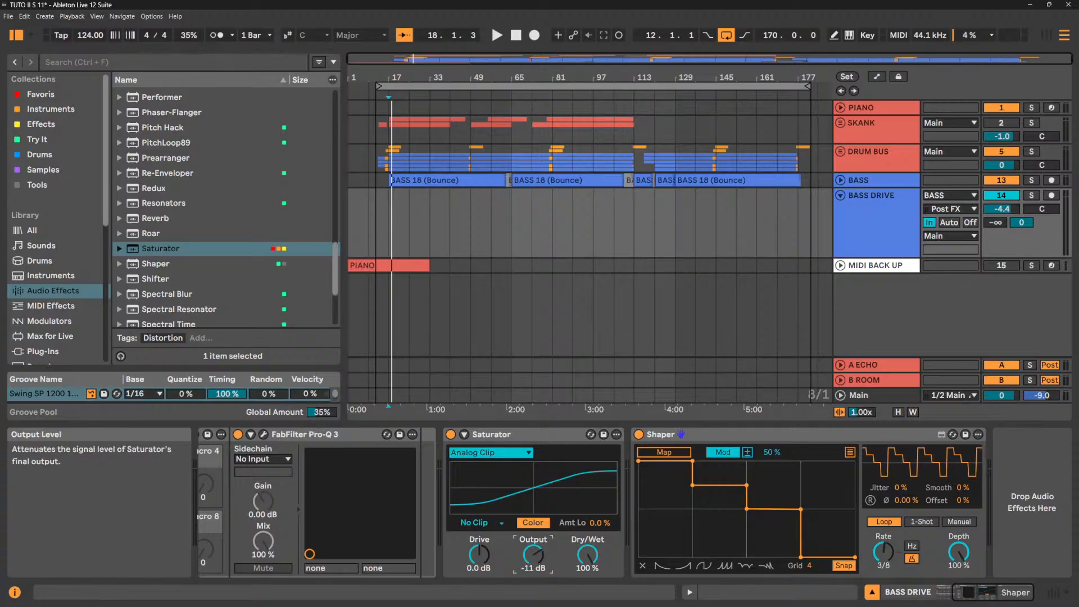
{"action": "double_click", "coordinate": [532, 556]}
{"action": "key", "text": "space"}
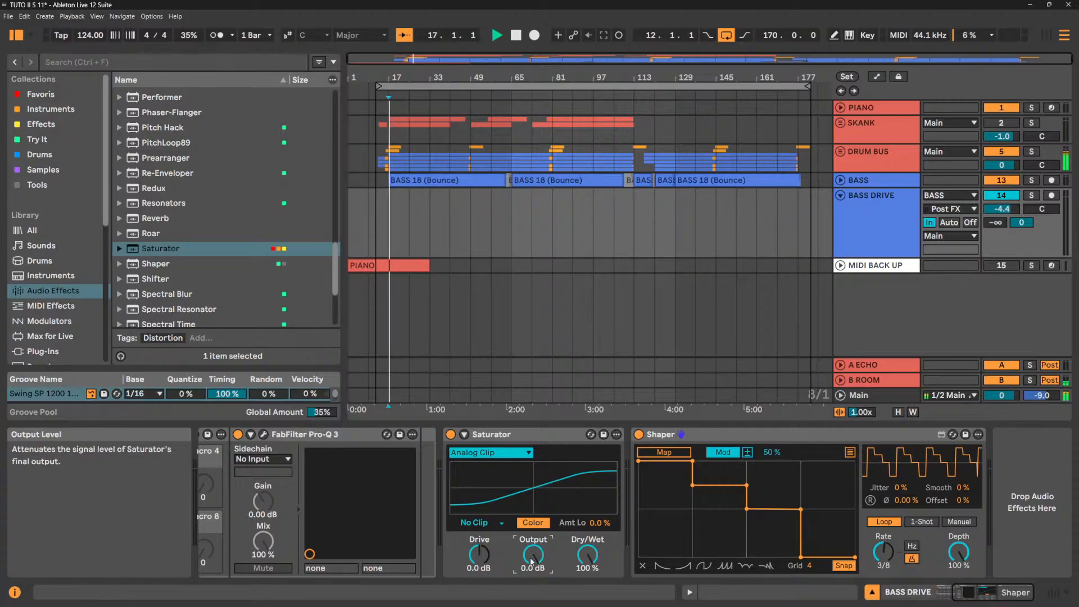
Stop playback and delete the Shaper and Saturator devices from the BASS DRIVE track.
{"action": "left_click", "coordinate": [753, 440]}
{"action": "key", "text": "space"}
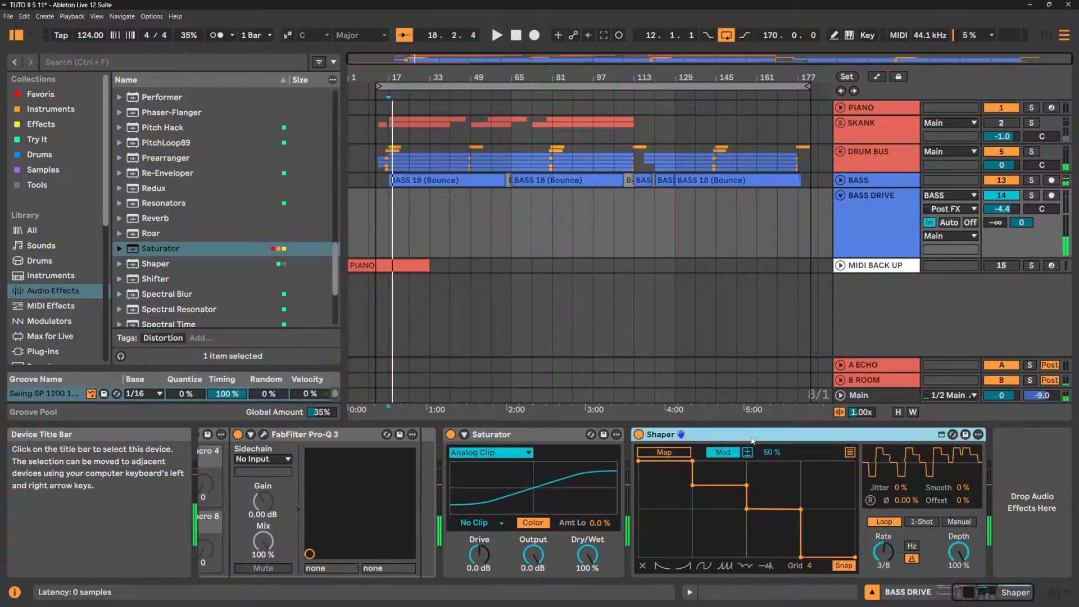
{"action": "key", "text": "Delete"}
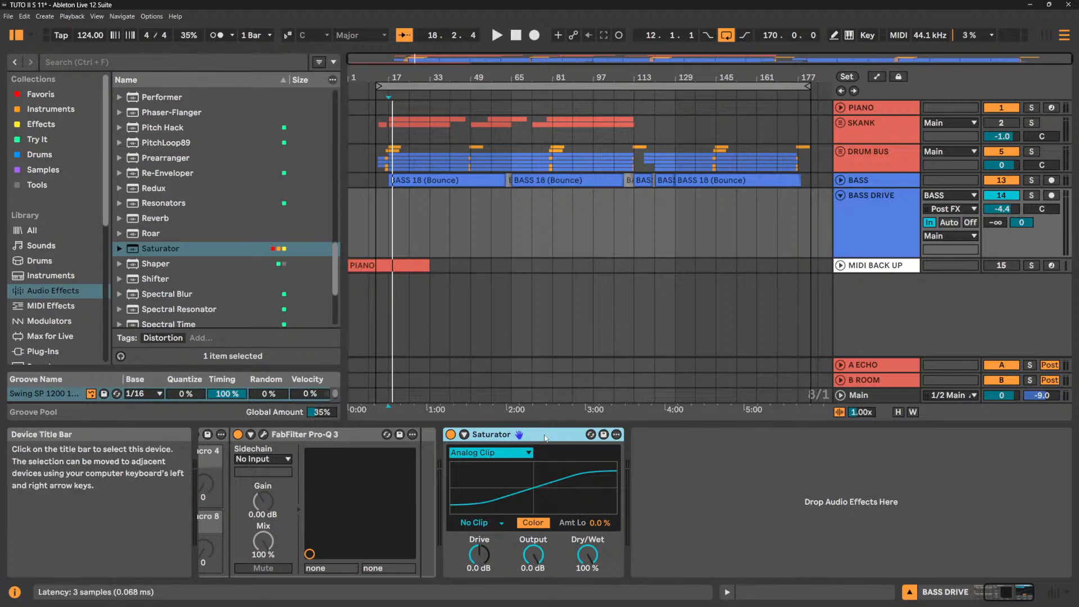
{"action": "key", "text": "Delete"}
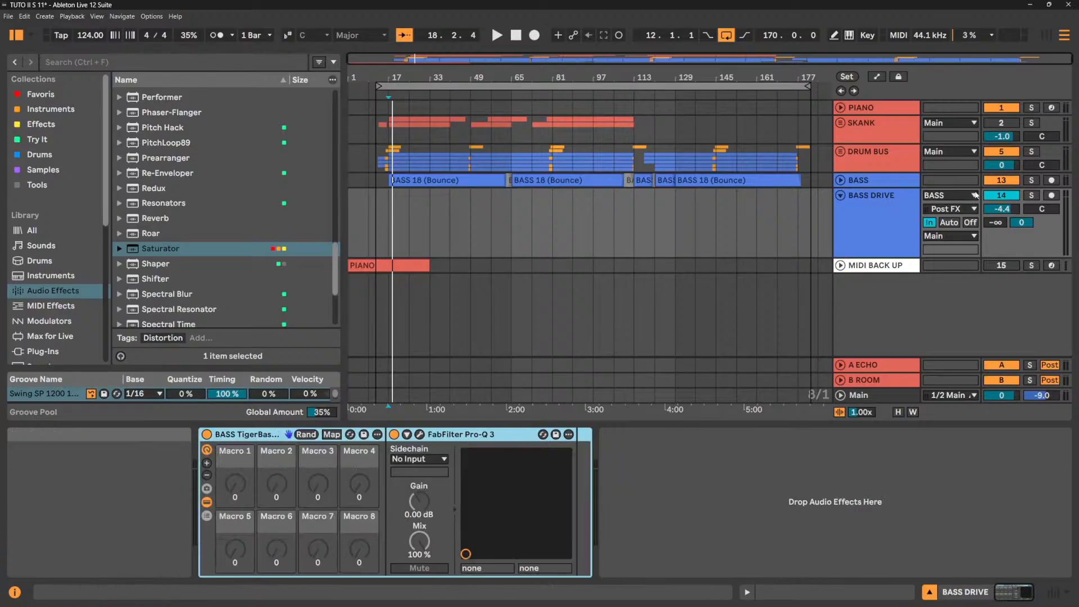
Deactivate the BASS DRIVE and BASS tracks and audition the song with DRUM BUS selected.
{"action": "left_click", "coordinate": [1001, 195]}
{"action": "scroll", "coordinate": [190, 263], "scroll_direction": "down", "scroll_amount": 3}
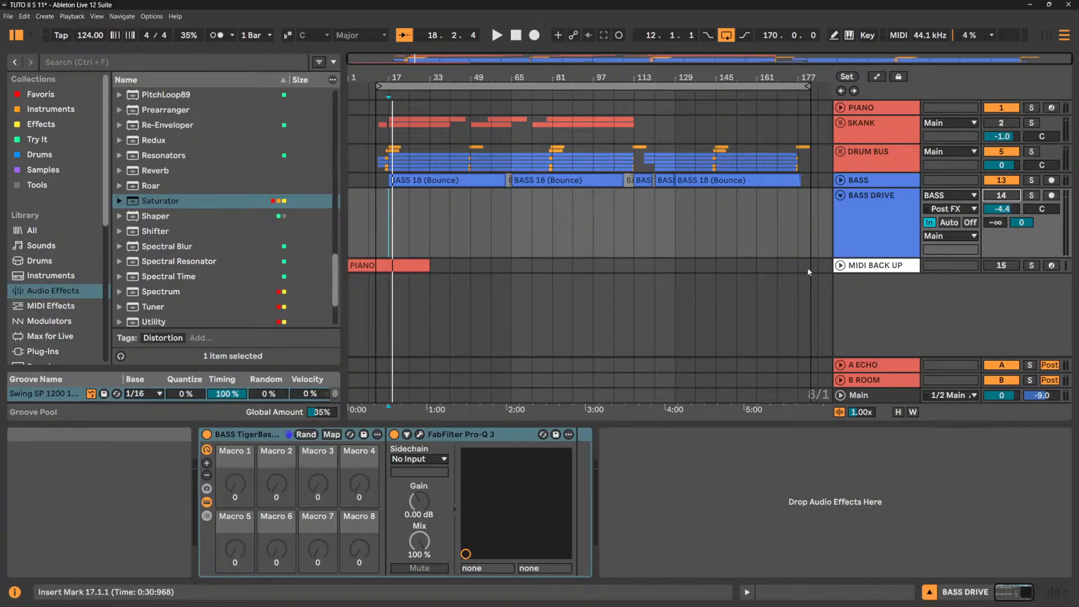
{"action": "key", "text": "space"}
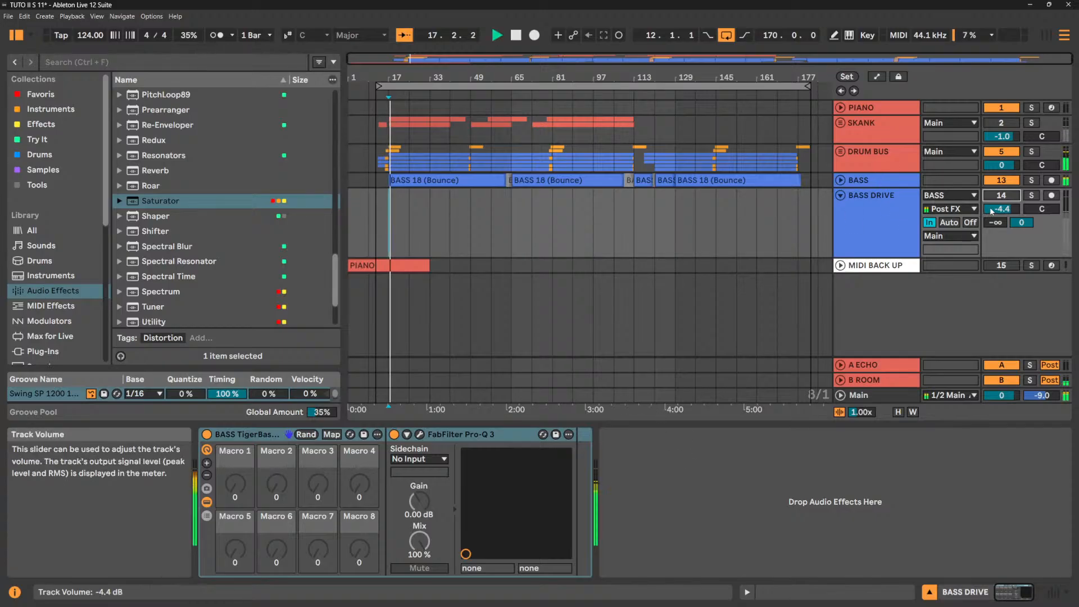
{"action": "left_click", "coordinate": [886, 154]}
{"action": "left_click", "coordinate": [1002, 181]}
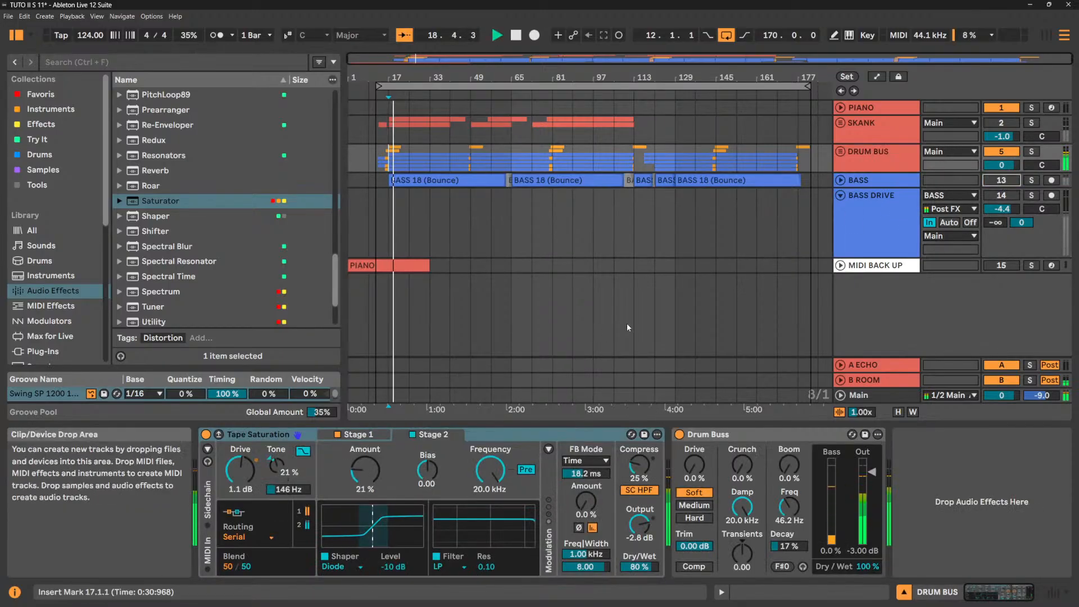
{"action": "key", "text": "space"}
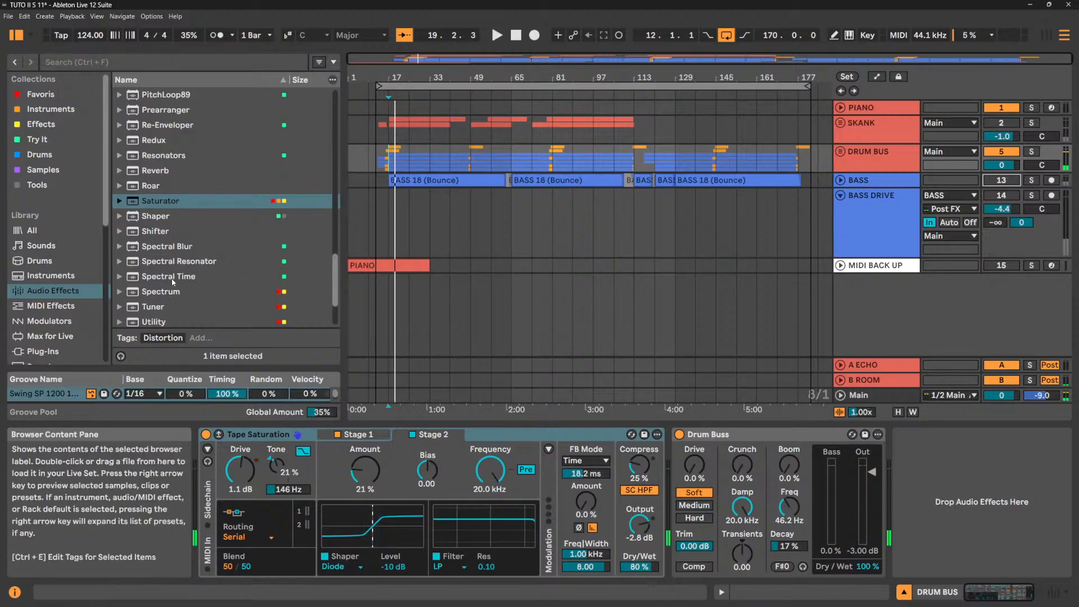
Add Shifter to the DRUM BUS track and place it before Tape Saturation.
{"action": "left_click_drag", "start_coordinate": [150, 236], "coordinate": [673, 480]}
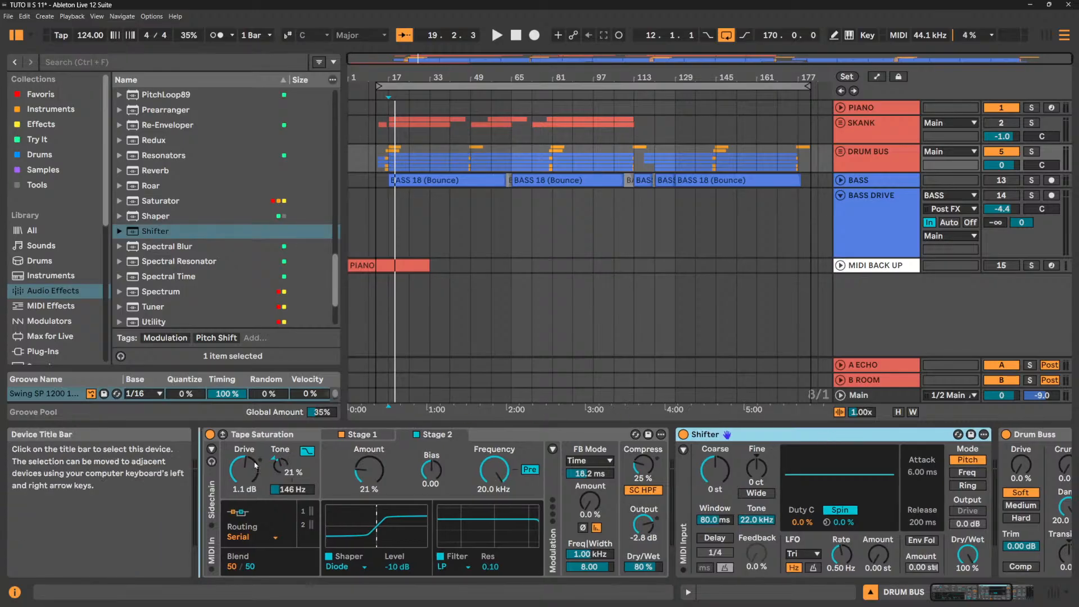
{"action": "left_click_drag", "start_coordinate": [255, 465], "coordinate": [214, 466]}
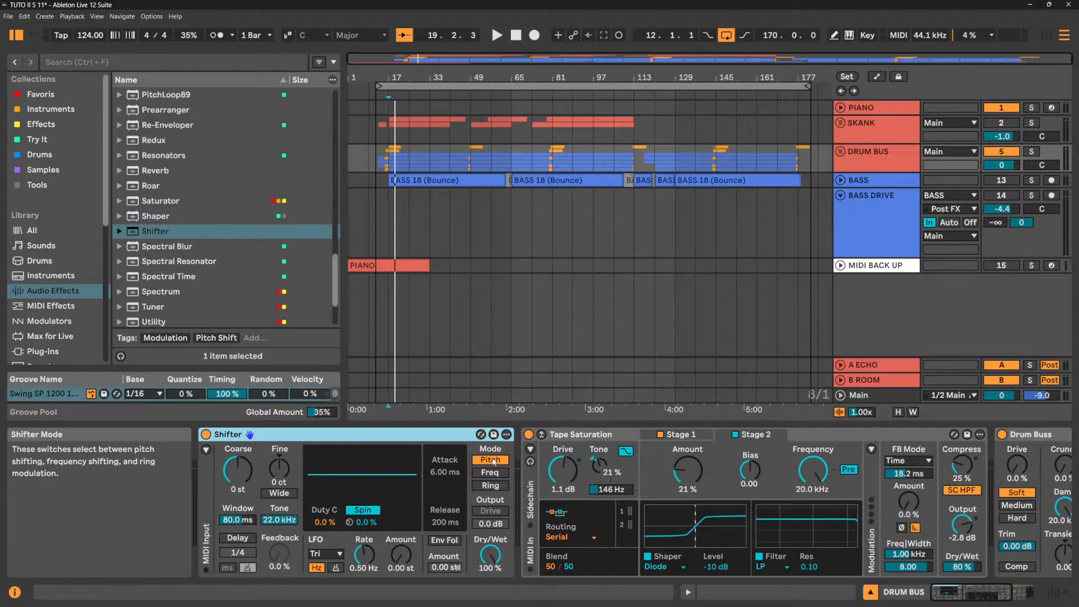
Turn on Shifter's Wide mode and audition the drums with Coarse at 8 st and Spread at 54 ct.
{"action": "key", "text": "space"}
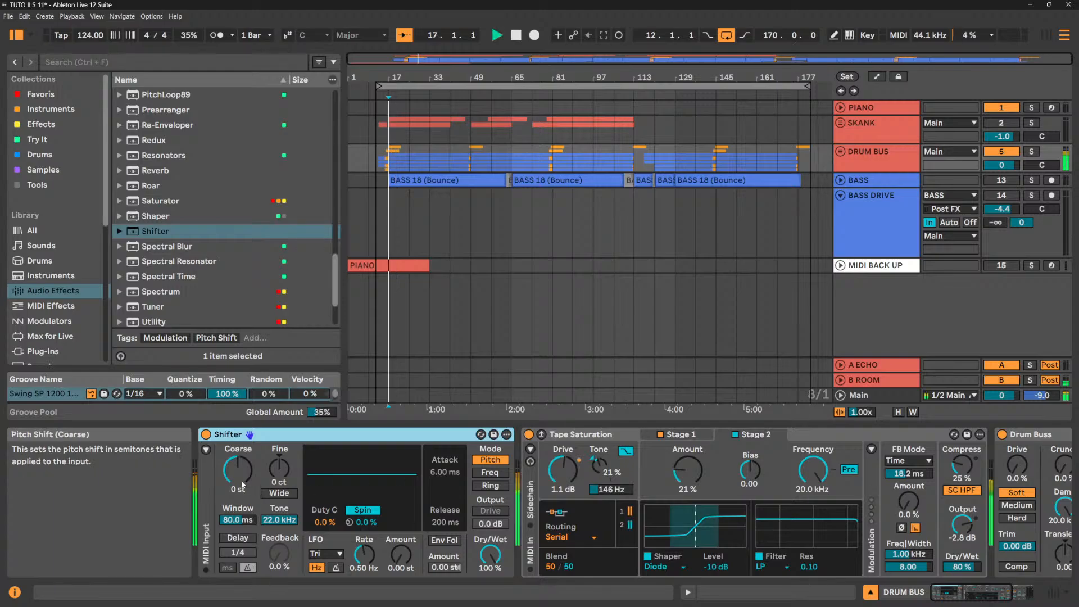
{"action": "mouse_move", "coordinate": [239, 469]}
{"action": "left_mouse_down"}
{"action": "mouse_move", "coordinate": [239, 427]}
{"action": "mouse_move", "coordinate": [244, 480]}
{"action": "left_mouse_up"}
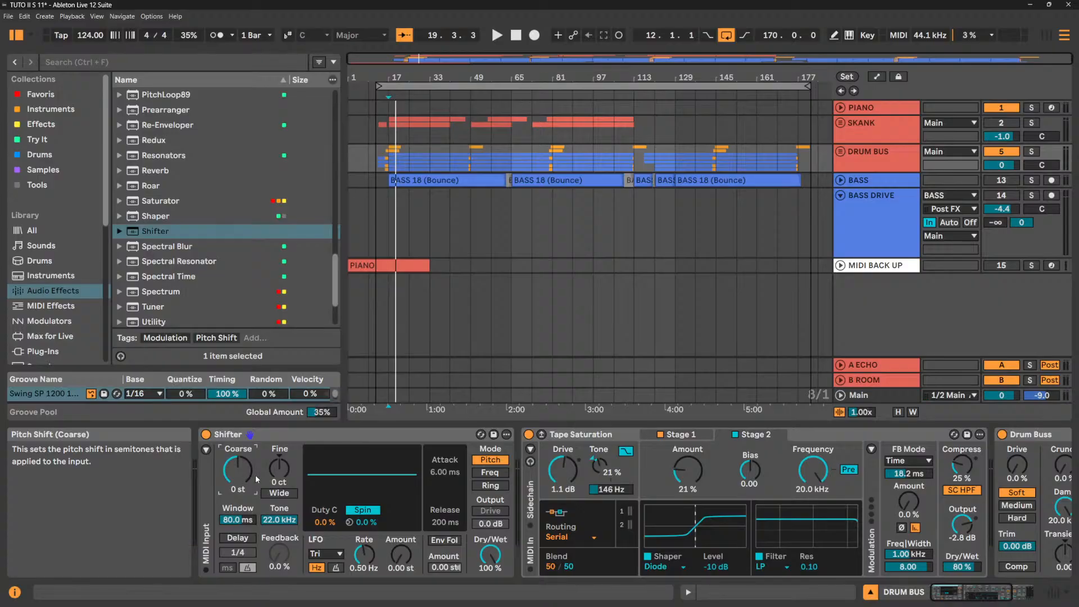
{"action": "left_click", "coordinate": [280, 493]}
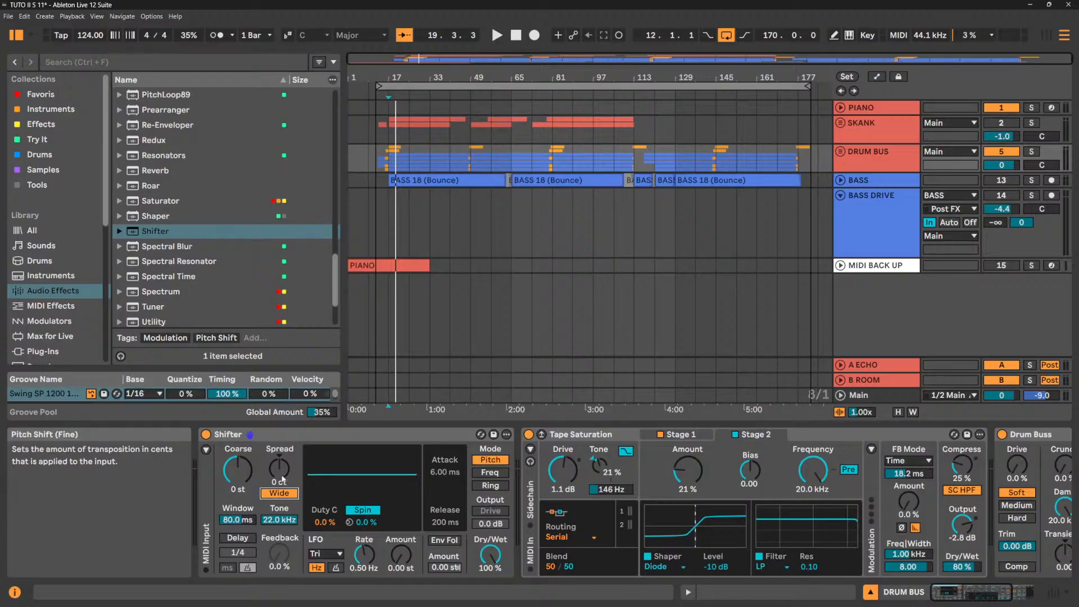
{"action": "left_click_drag", "start_coordinate": [238, 469], "coordinate": [282, 444]}
{"action": "key", "text": "space"}
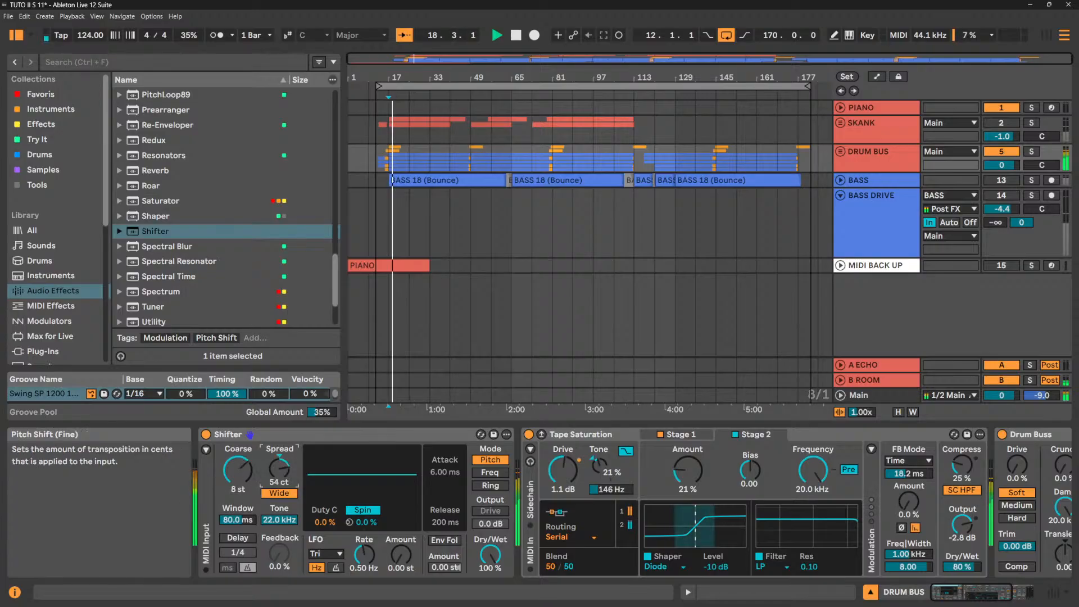
Reset Shifter's Spread to 0 ct and Coarse to 0 st, and stop playback.
{"action": "key", "text": "Delete"}
{"action": "left_click", "coordinate": [243, 472]}
{"action": "key", "text": "space"}
{"action": "key", "text": "Delete"}
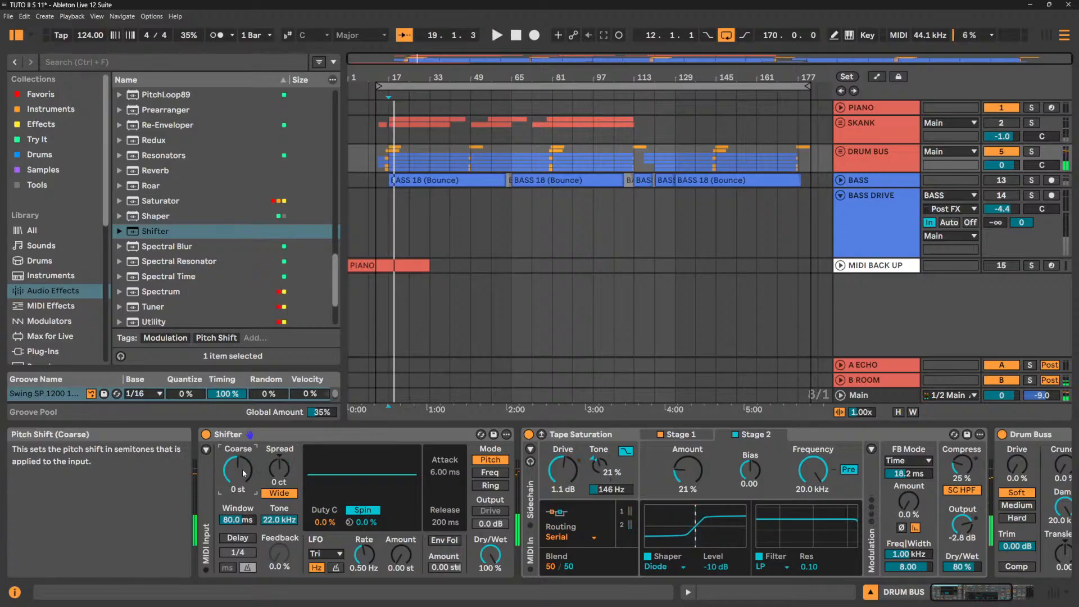
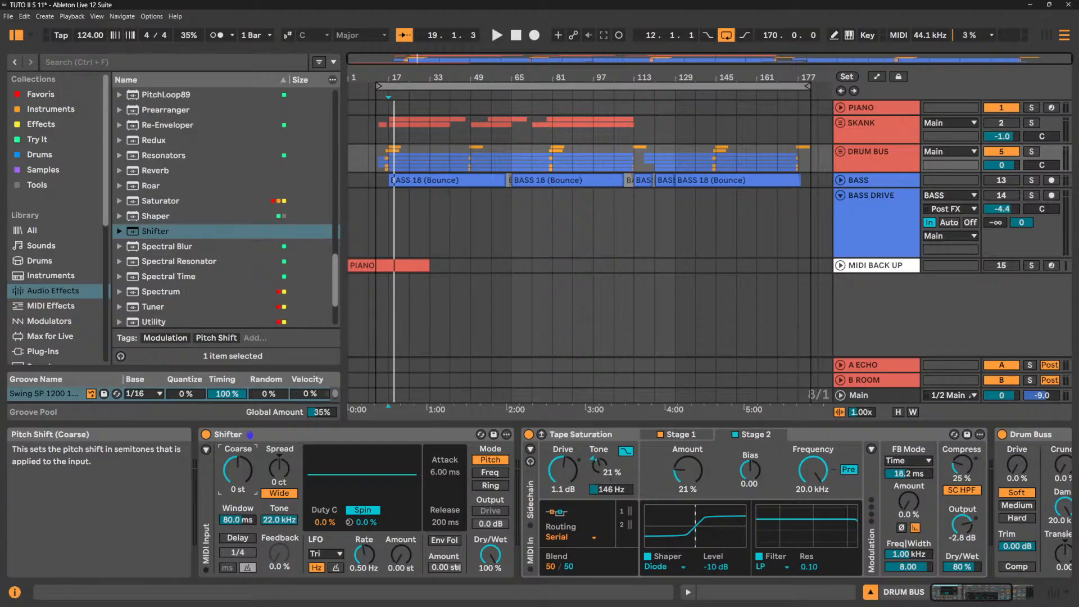
Raise Shifter's Coarse to 4 st and audition the drums with the Window at 350 ms.
{"action": "left_click_drag", "start_coordinate": [238, 469], "coordinate": [238, 459]}
{"action": "key", "text": "space"}
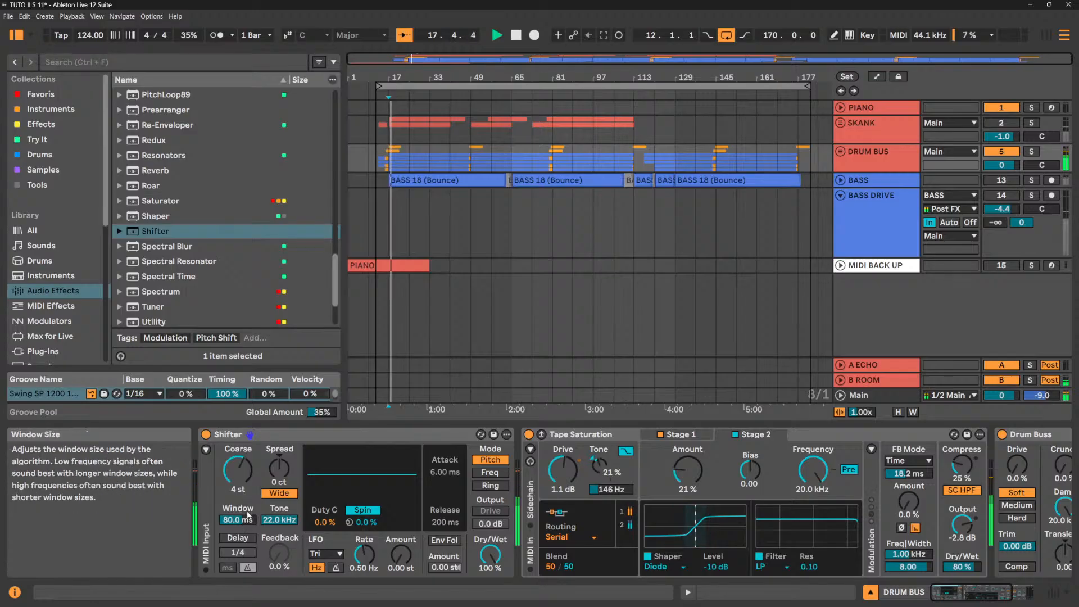
{"action": "key", "text": "space"}
{"action": "left_click_drag", "start_coordinate": [248, 515], "coordinate": [249, 522]}
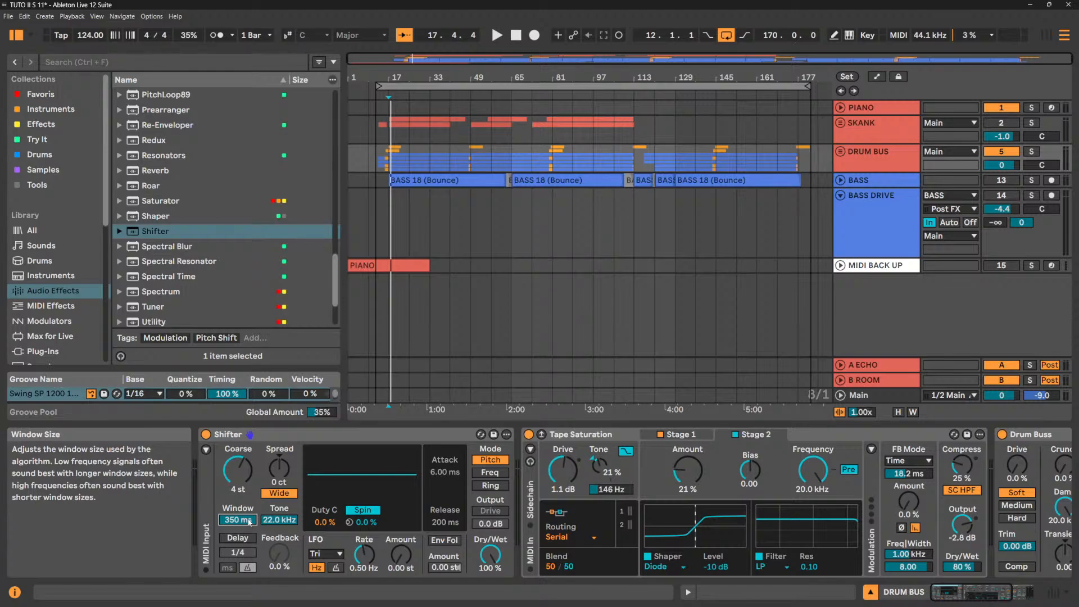
{"action": "key", "text": "space"}
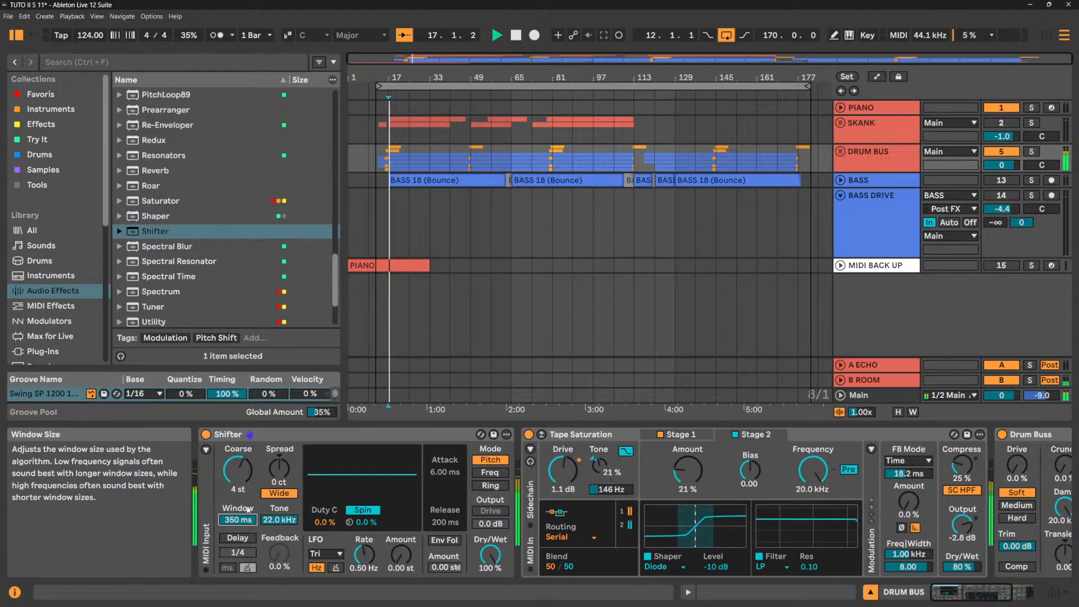
{"action": "key", "text": "space"}
{"action": "key", "text": "space"}
Lower Shifter's Coarse to -11 st, set the Window to 50 ms, and audition the drums.
{"action": "left_click_drag", "start_coordinate": [237, 472], "coordinate": [249, 548]}
{"action": "double_click", "coordinate": [239, 473]}
{"action": "mouse_move", "coordinate": [238, 472]}
{"action": "left_mouse_down"}
{"action": "mouse_move", "coordinate": [238, 450]}
{"action": "mouse_move", "coordinate": [238, 492]}
{"action": "left_mouse_up"}
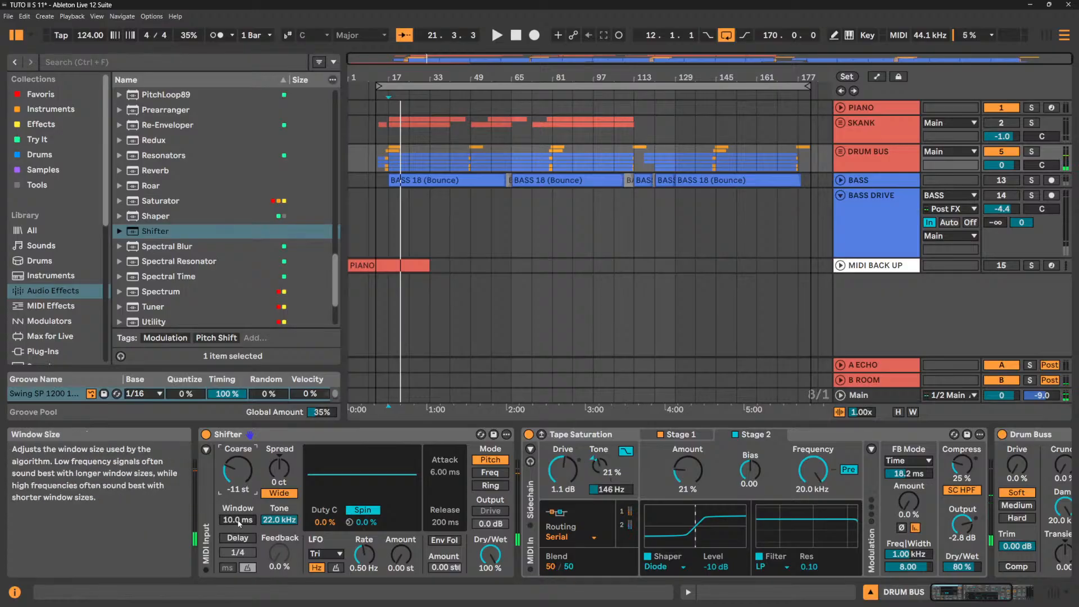
{"action": "left_click", "coordinate": [239, 521]}
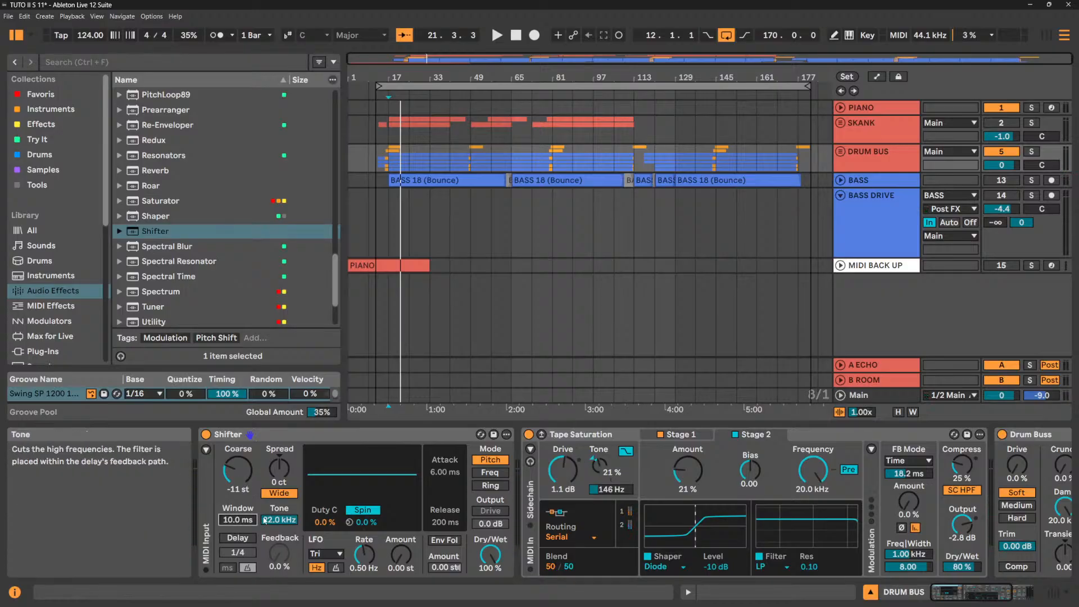
{"action": "type", "text": "50"}
{"action": "key", "text": "Return"}
{"action": "key", "text": "space"}
Change Shifter's Coarse to -1 st, try Tone at 9.17 kHz, and reset Tone to 22.0 kHz.
{"action": "left_click", "coordinate": [238, 477]}
{"action": "key", "text": "Delete"}
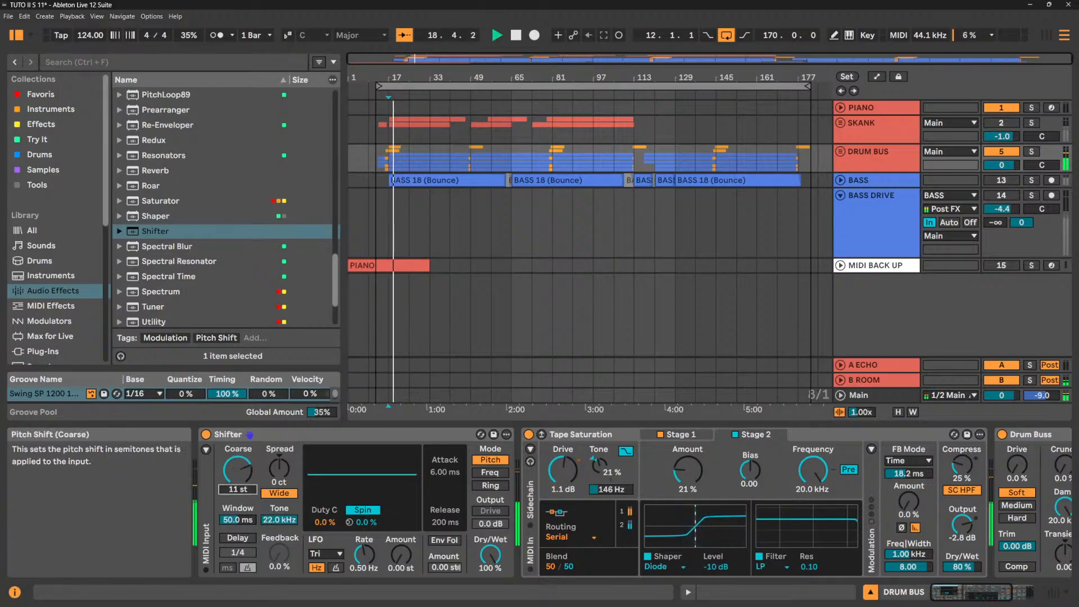
{"action": "left_click_drag", "start_coordinate": [238, 470], "coordinate": [244, 495]}
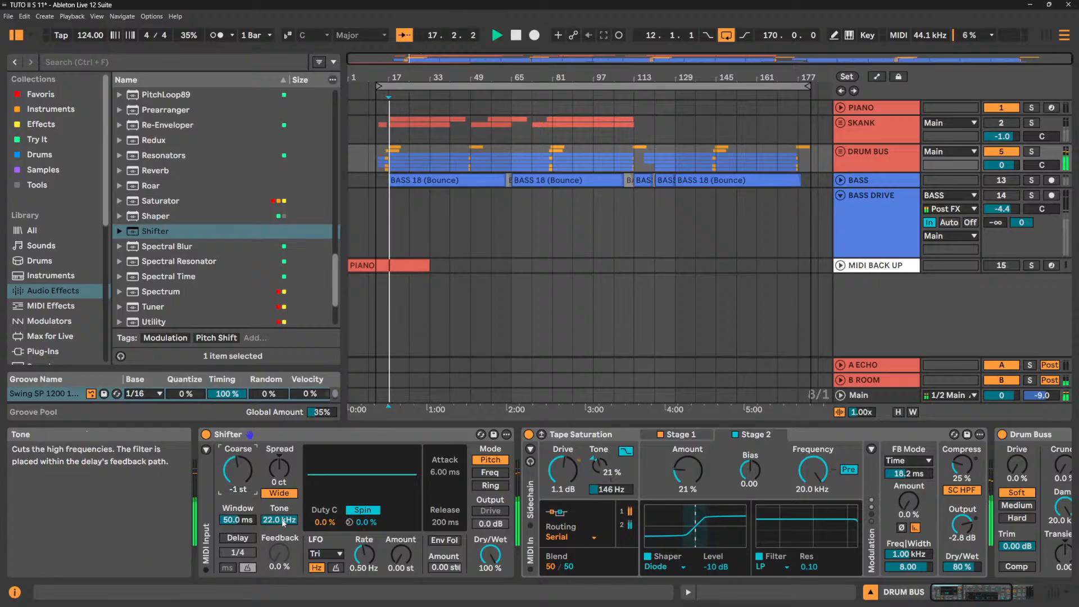
{"action": "mouse_move", "coordinate": [281, 519]}
{"action": "left_mouse_down"}
{"action": "mouse_move", "coordinate": [281, 536]}
{"action": "mouse_move", "coordinate": [284, 521]}
{"action": "left_mouse_up"}
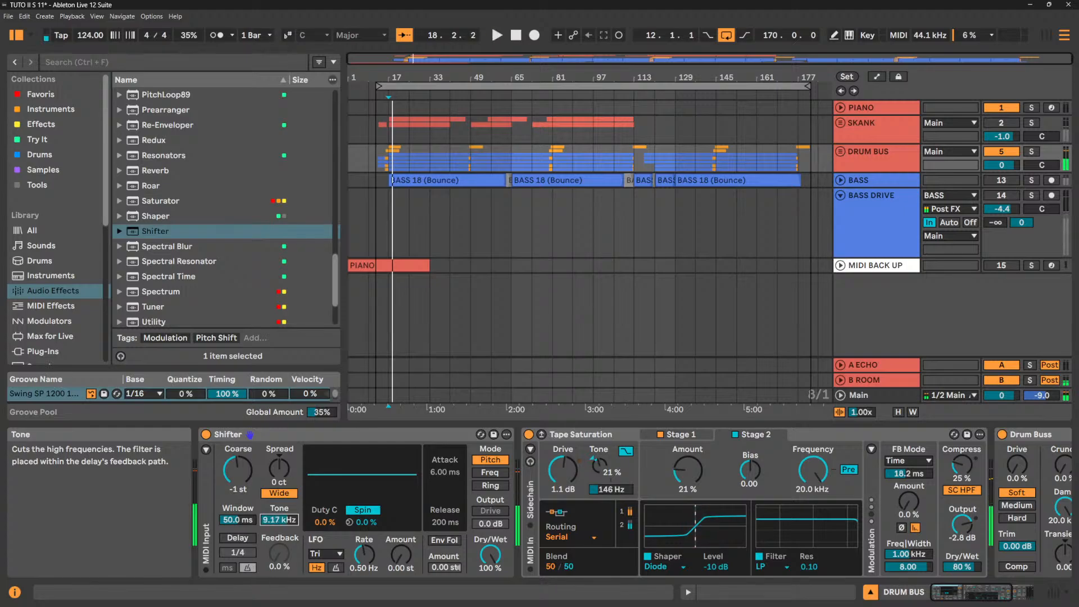
{"action": "double_click", "coordinate": [284, 521]}
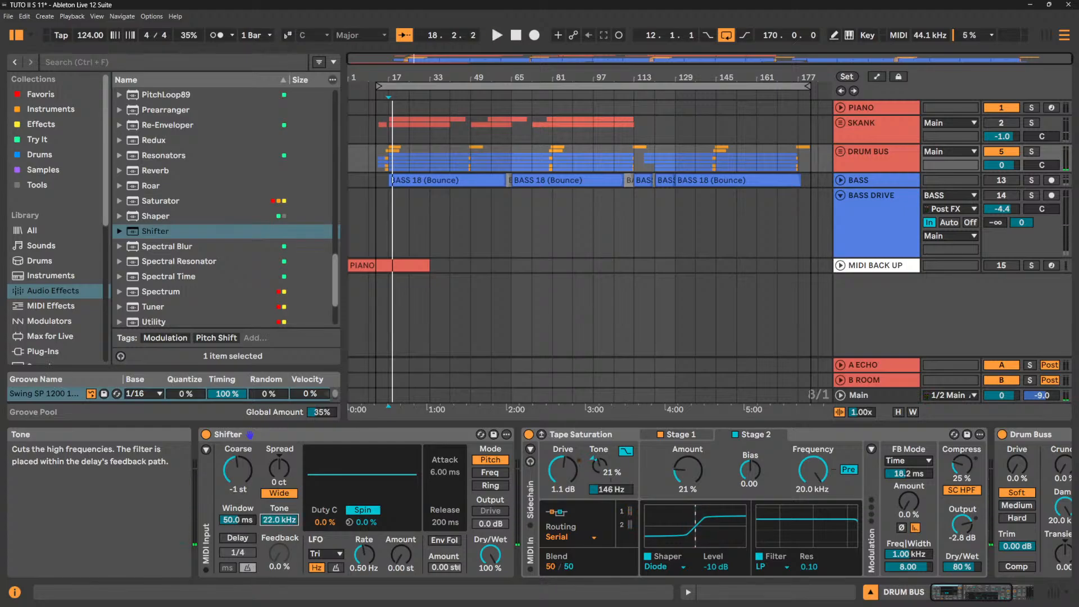
Enable Shifter's Delay, audition it with Feedback raised to 116 %, and reset Feedback to 0 %.
{"action": "left_click", "coordinate": [248, 537]}
{"action": "key", "text": "space"}
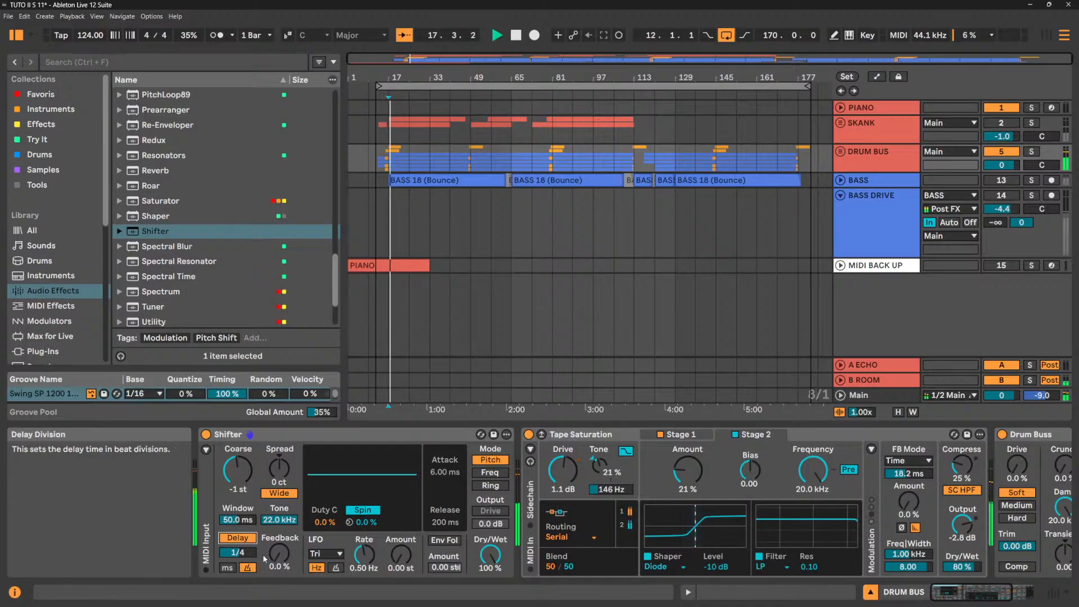
{"action": "left_click_drag", "start_coordinate": [275, 557], "coordinate": [275, 511]}
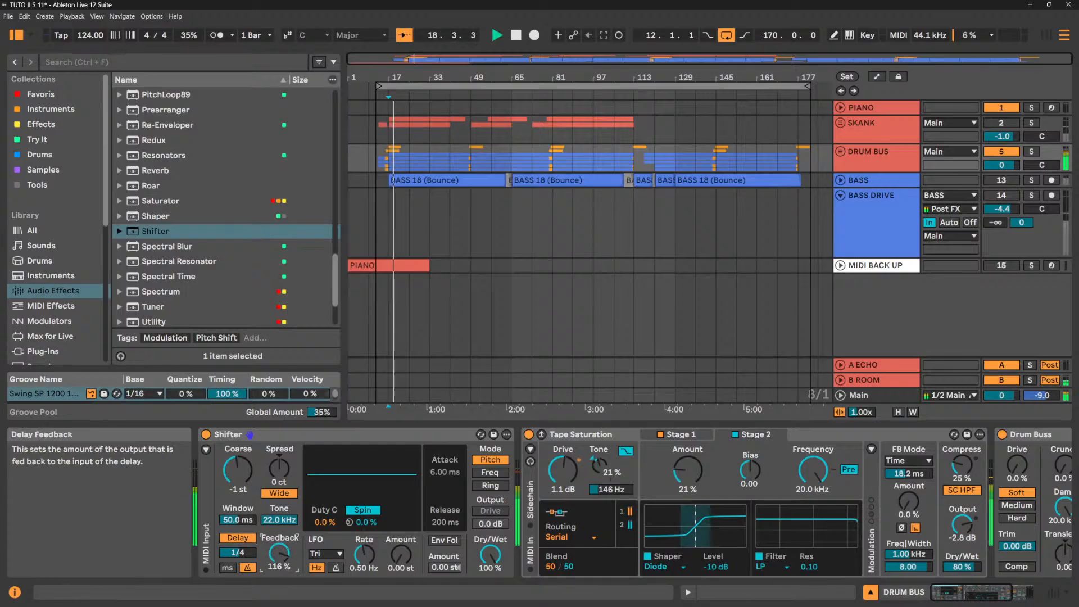
{"action": "double_click", "coordinate": [280, 556]}
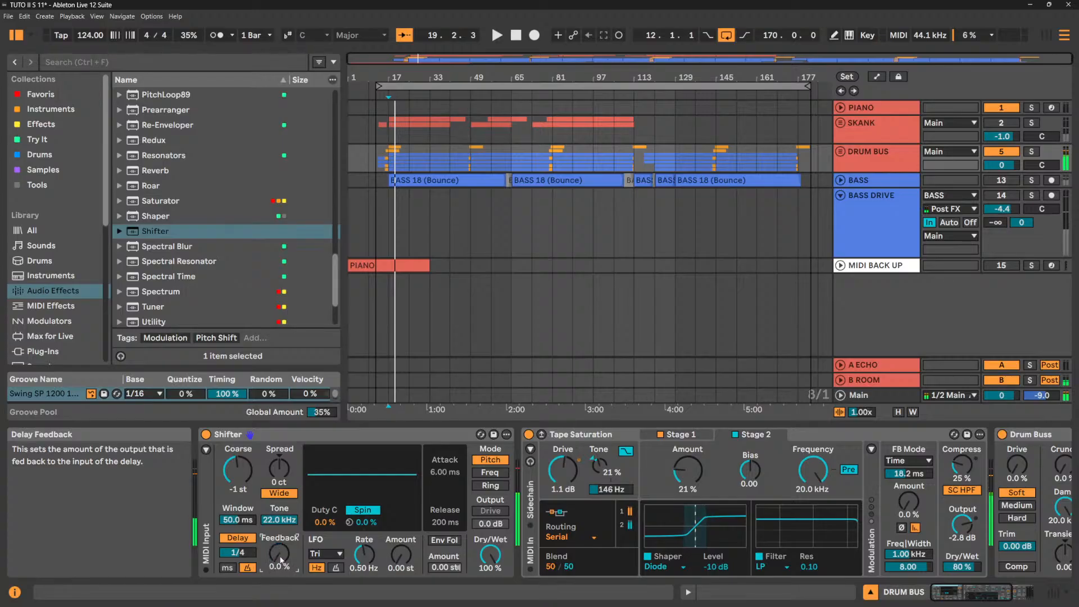
{"action": "key", "text": "space"}
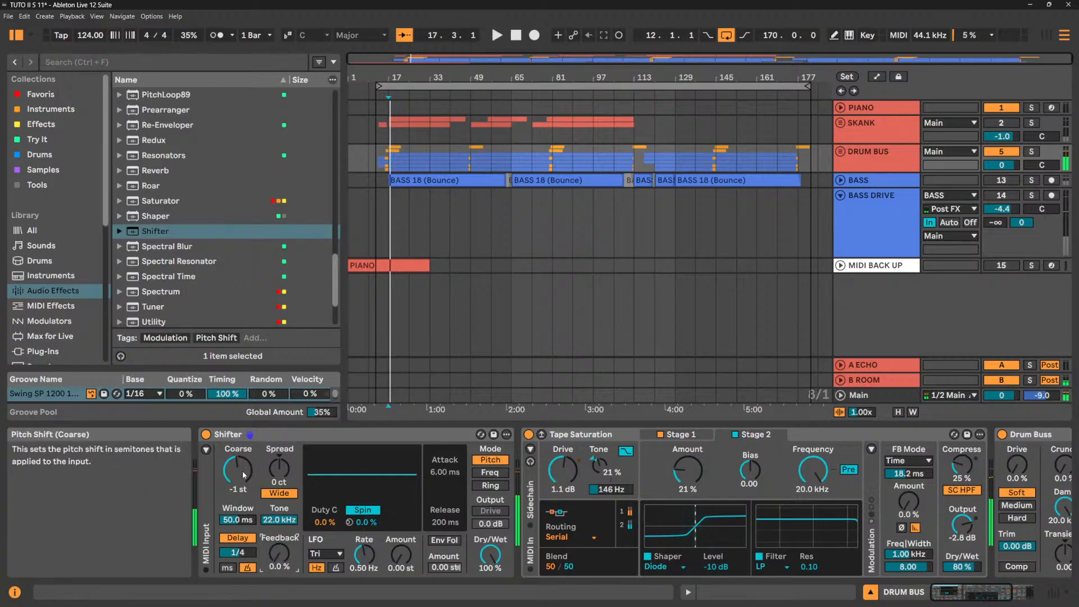
Set Shifter's Coarse to 2 st and the delay division to 3/8, and start playback.
{"action": "left_click_drag", "start_coordinate": [243, 475], "coordinate": [243, 472]}
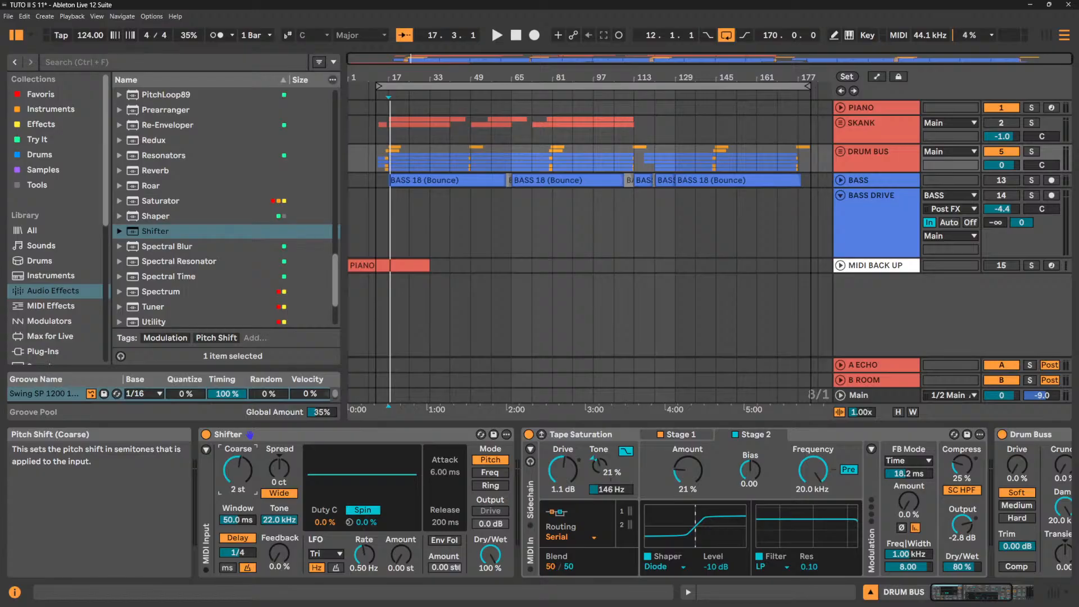
{"action": "left_click", "coordinate": [237, 552]}
{"action": "left_click_drag", "start_coordinate": [238, 553], "coordinate": [237, 548]}
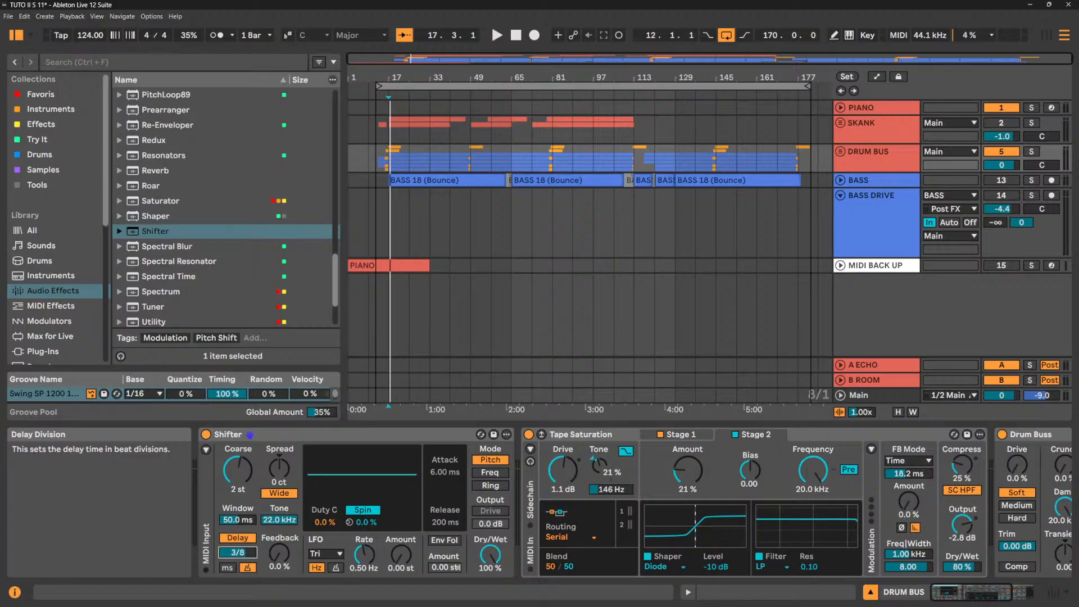
{"action": "key", "text": "space"}
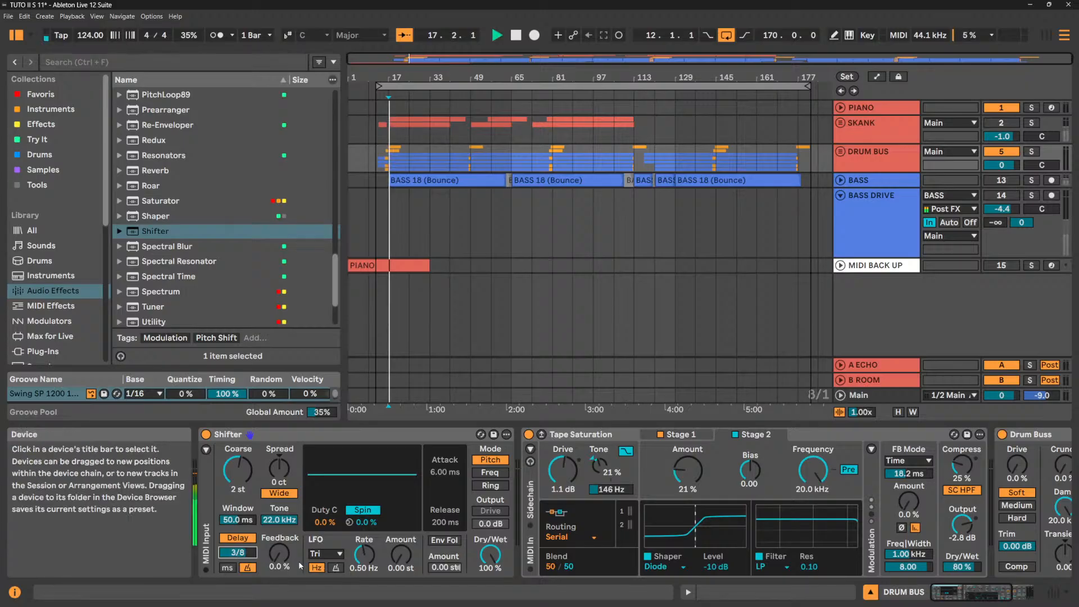
Audition Shifter's delay on the drums with the division at 1/6 and Feedback raised to 71 %, then 79 %.
{"action": "mouse_move", "coordinate": [281, 560]}
{"action": "left_mouse_down"}
{"action": "mouse_move", "coordinate": [280, 529]}
{"action": "mouse_move", "coordinate": [283, 566]}
{"action": "mouse_move", "coordinate": [238, 560]}
{"action": "mouse_move", "coordinate": [280, 562]}
{"action": "left_mouse_up"}
{"action": "key", "text": "space"}
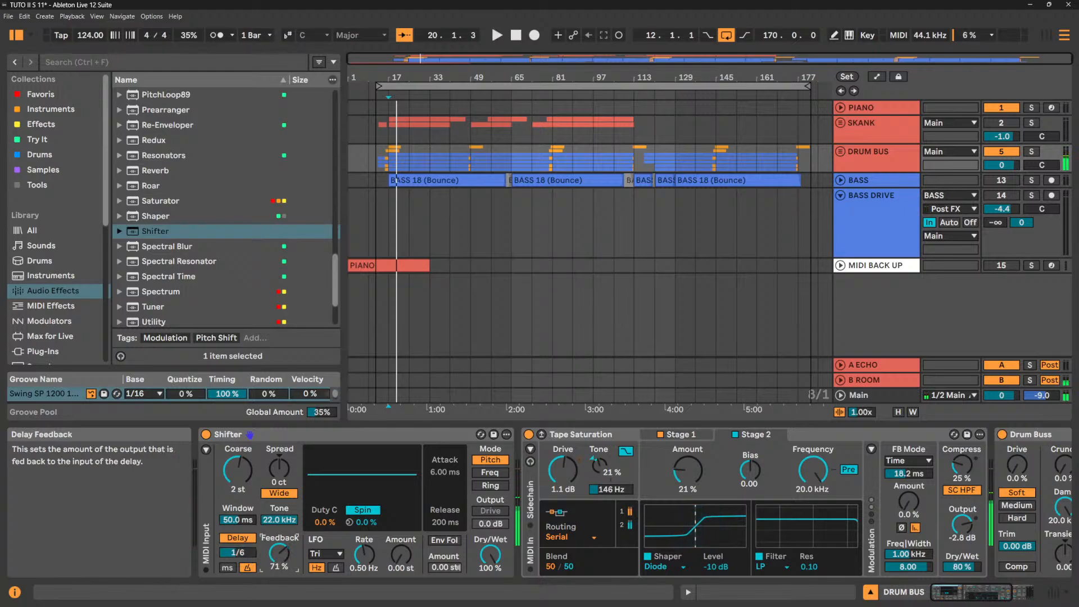
{"action": "key", "text": "space"}
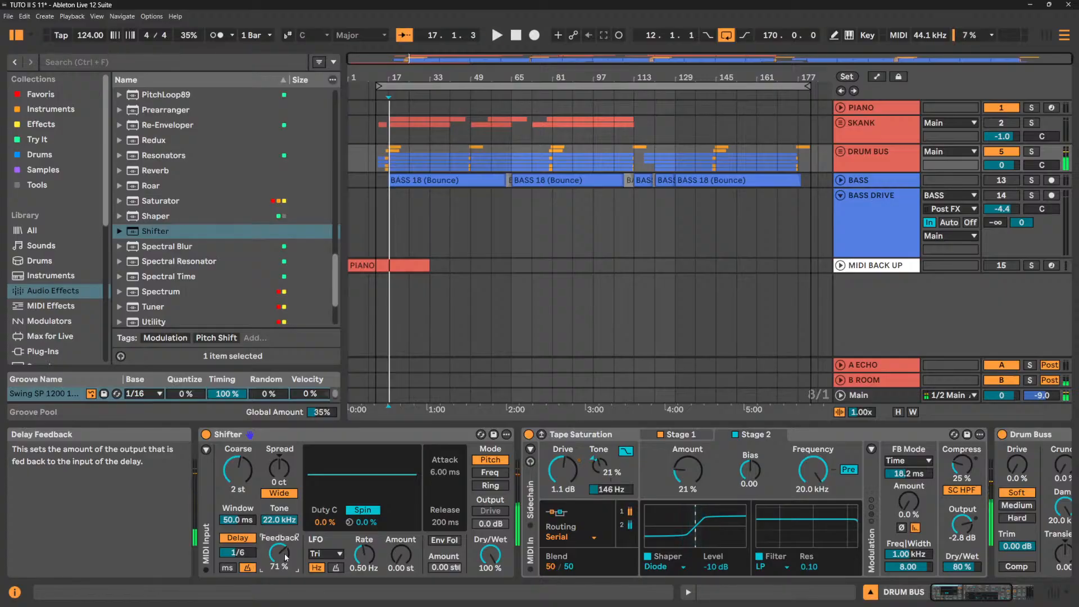
{"action": "left_click_drag", "start_coordinate": [285, 557], "coordinate": [286, 552]}
{"action": "key", "text": "space"}
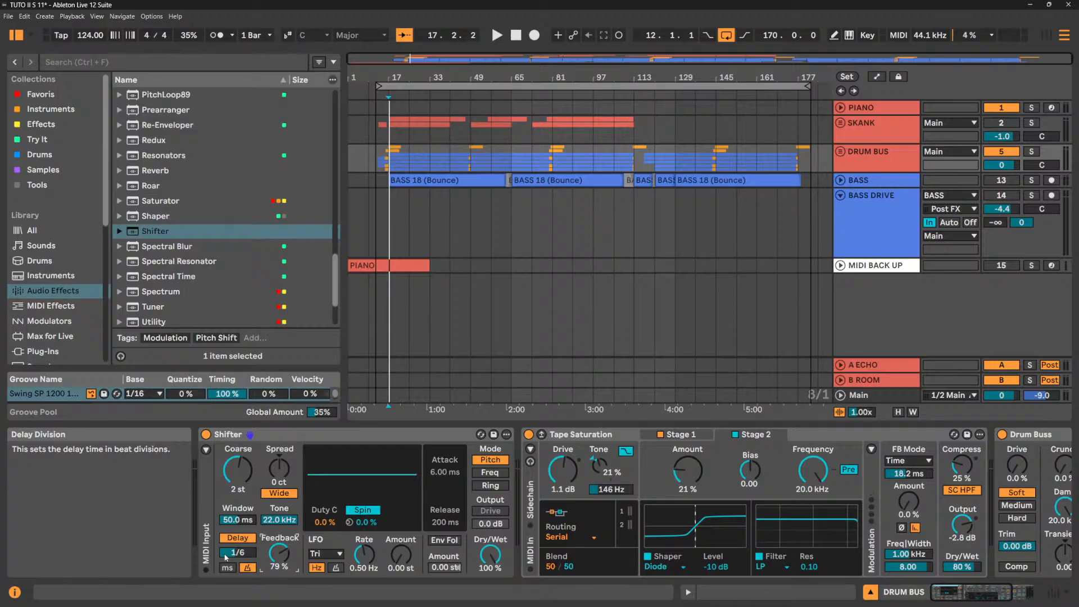
{"action": "key", "text": "space"}
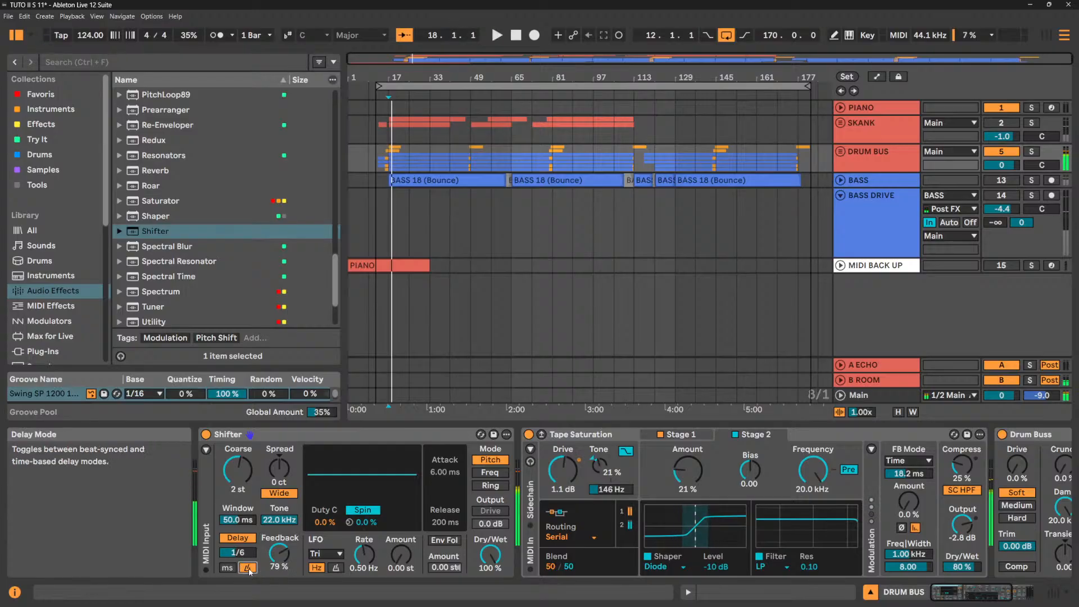
{"action": "key", "text": "space"}
Switch Shifter's delay to milliseconds and back to beat-synced mode, and turn off Wide.
{"action": "left_click", "coordinate": [227, 568]}
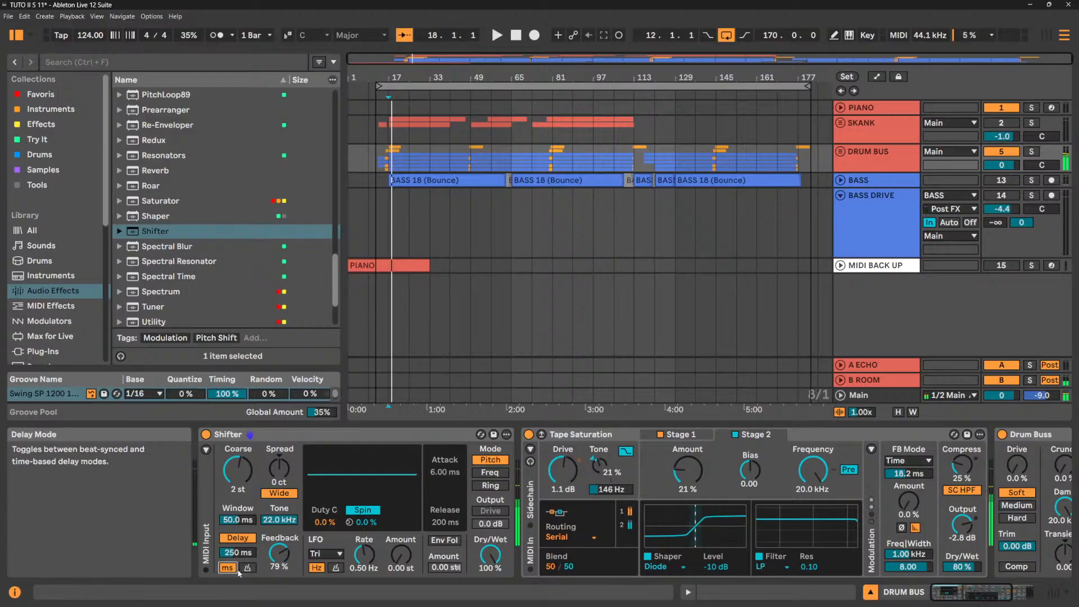
{"action": "left_click", "coordinate": [247, 567]}
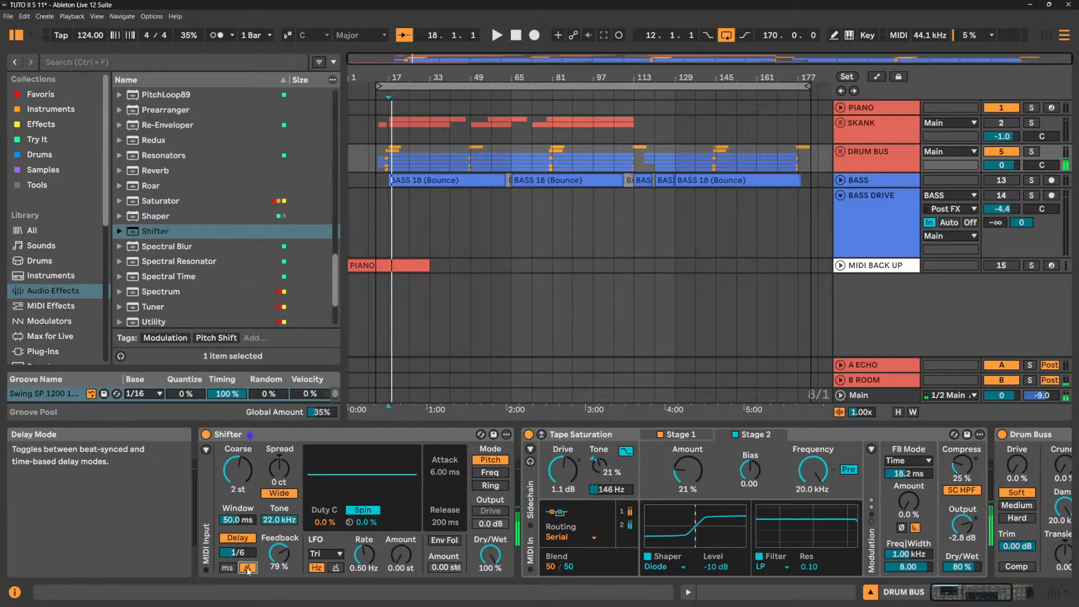
{"action": "left_click", "coordinate": [284, 494]}
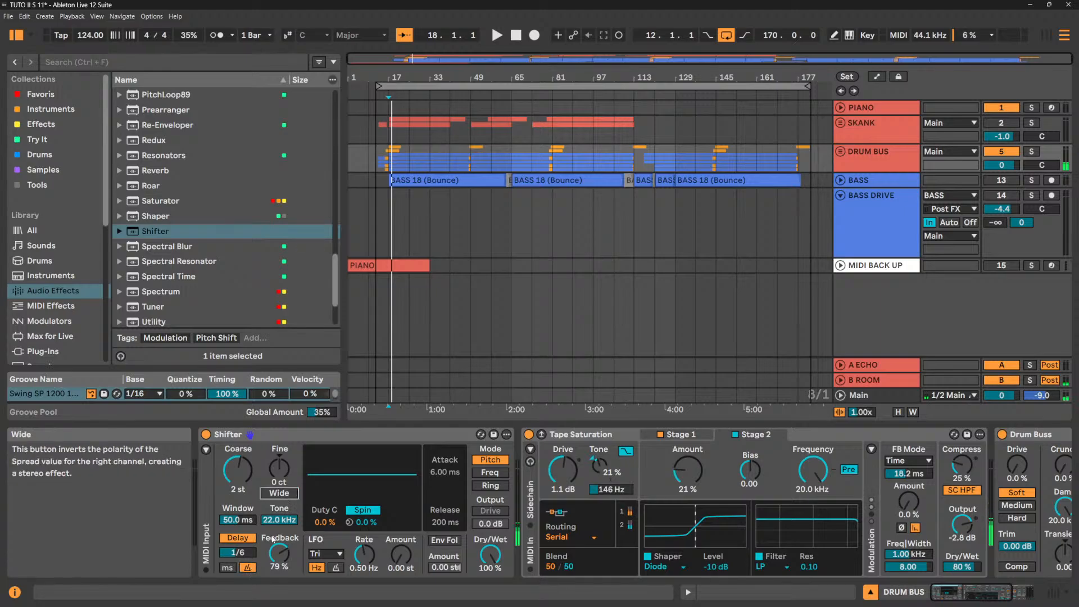
Try Coarse at -2 st, reset Coarse to 0 st and Feedback to 0 %, and disable Shifter's Delay.
{"action": "left_click_drag", "start_coordinate": [236, 467], "coordinate": [236, 476]}
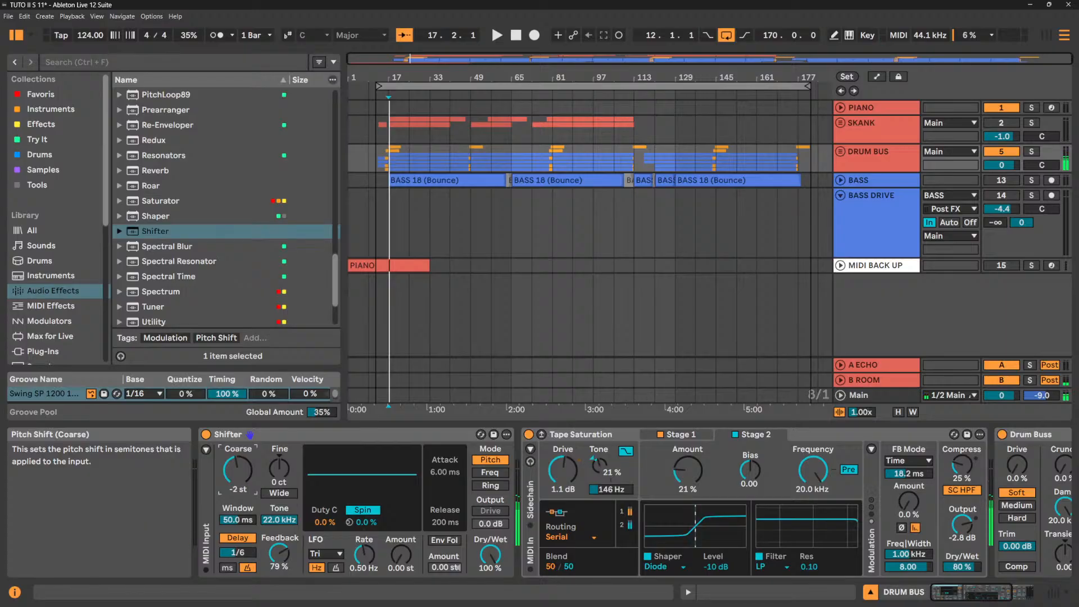
{"action": "key", "text": "Delete"}
{"action": "left_click_drag", "start_coordinate": [275, 553], "coordinate": [276, 560]}
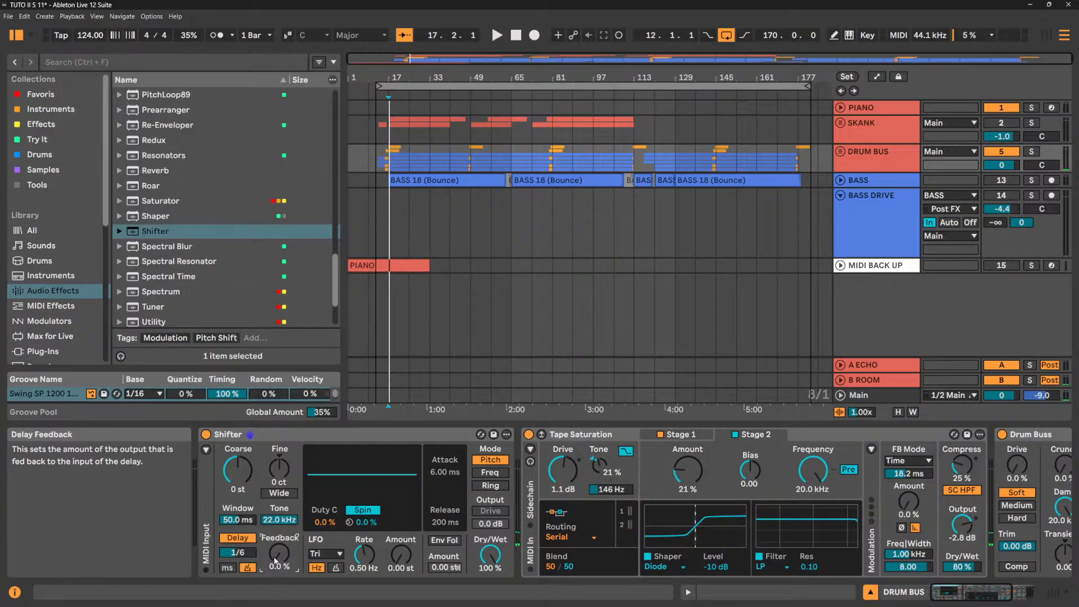
{"action": "left_click", "coordinate": [240, 539]}
{"action": "key", "text": "space"}
{"action": "left_click", "coordinate": [237, 470]}
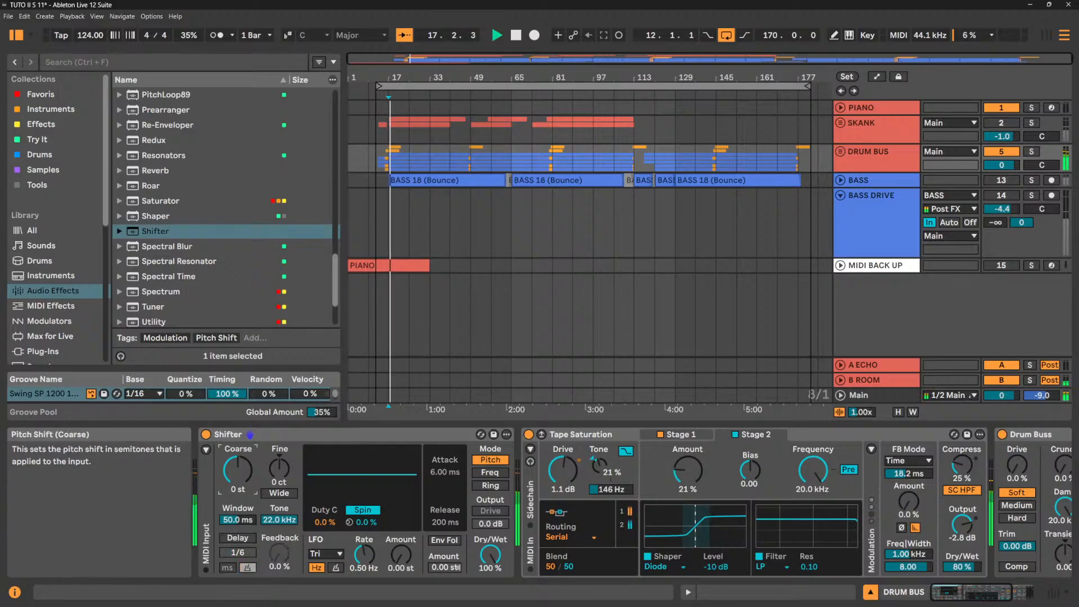
{"action": "key", "text": "space"}
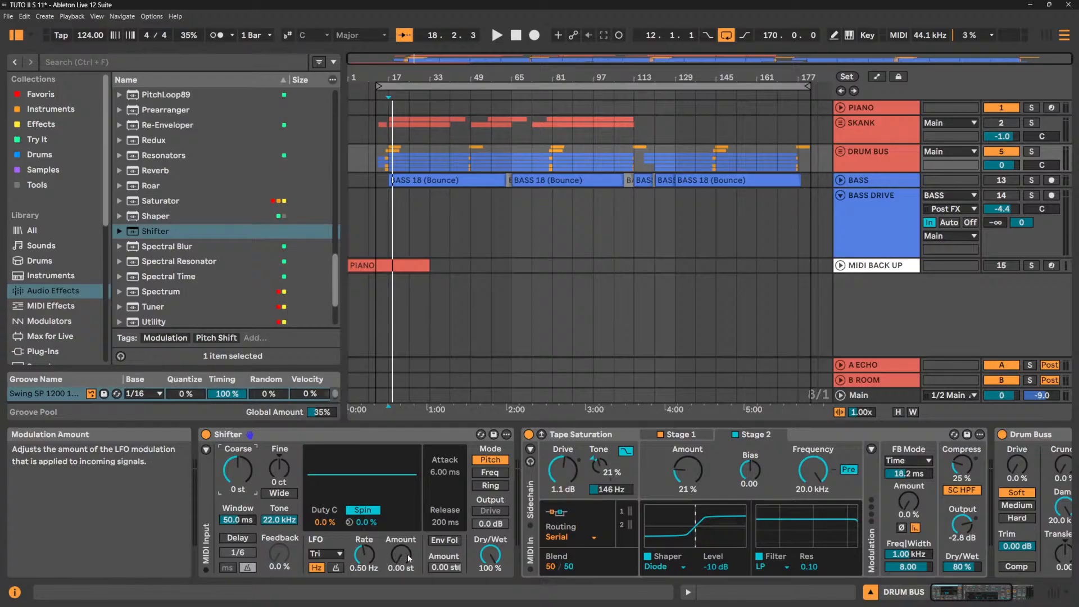
View Shifter's LFO waveforms, keep Triangle, and audition the LFO with Amount at 6.38 st and Rate at 0.06 Hz.
{"action": "left_click", "coordinate": [334, 556]}
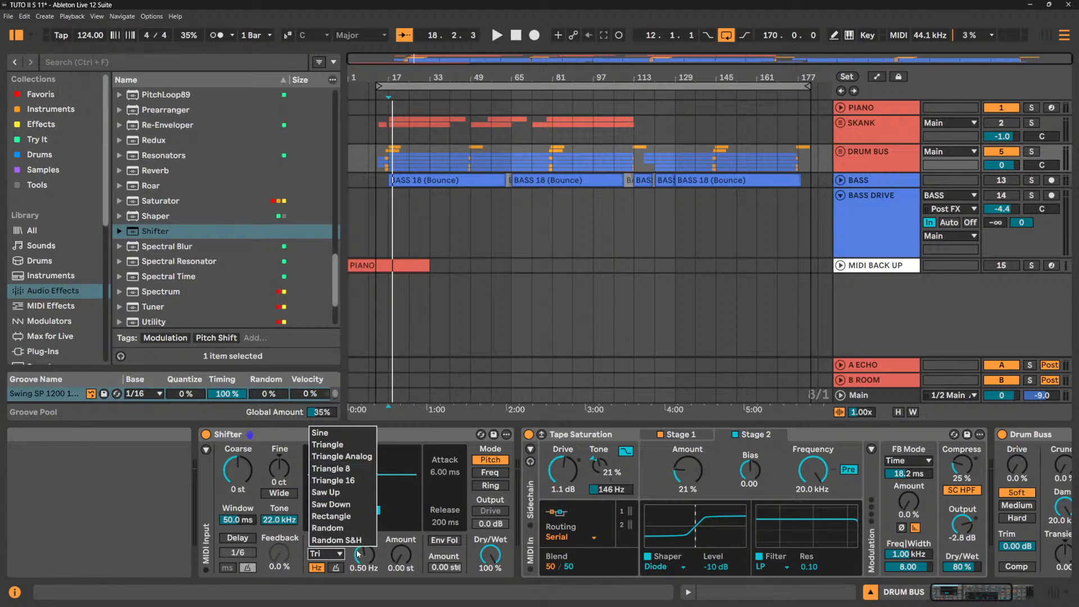
{"action": "left_click", "coordinate": [381, 568]}
{"action": "key", "text": "space"}
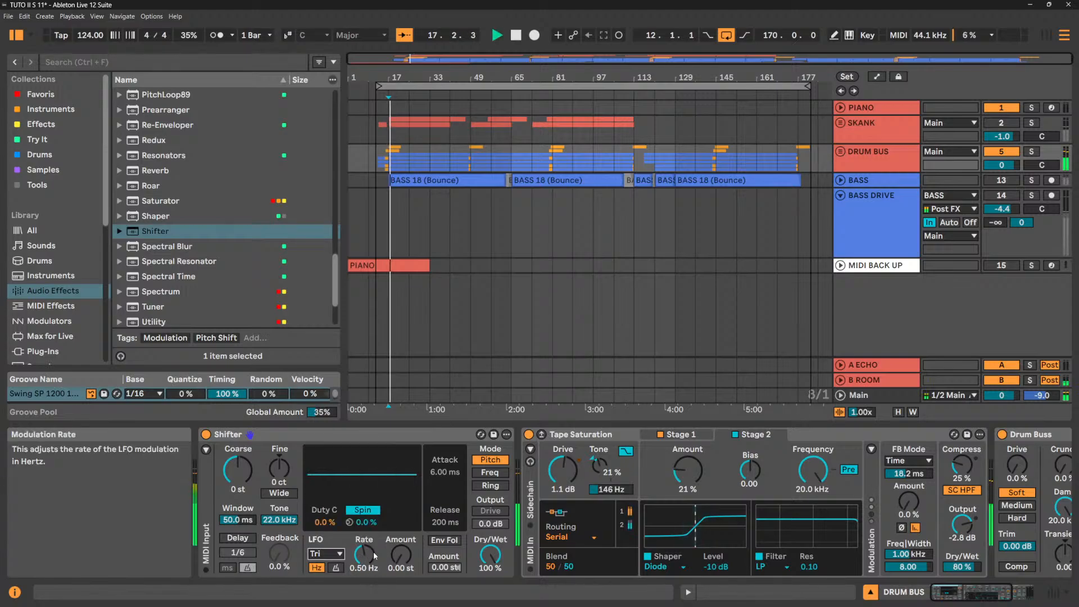
{"action": "left_click_drag", "start_coordinate": [395, 556], "coordinate": [373, 558]}
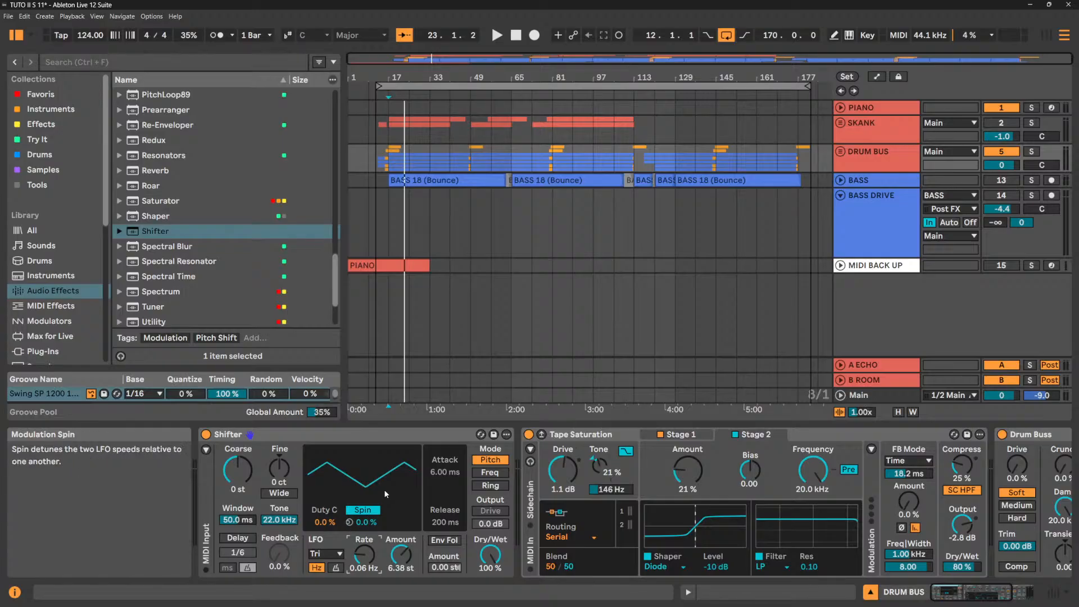
Show Shifter's MIDI input section, set the pitch mode to MIDI, and view the available MIDI sources.
{"action": "left_click", "coordinate": [206, 448]}
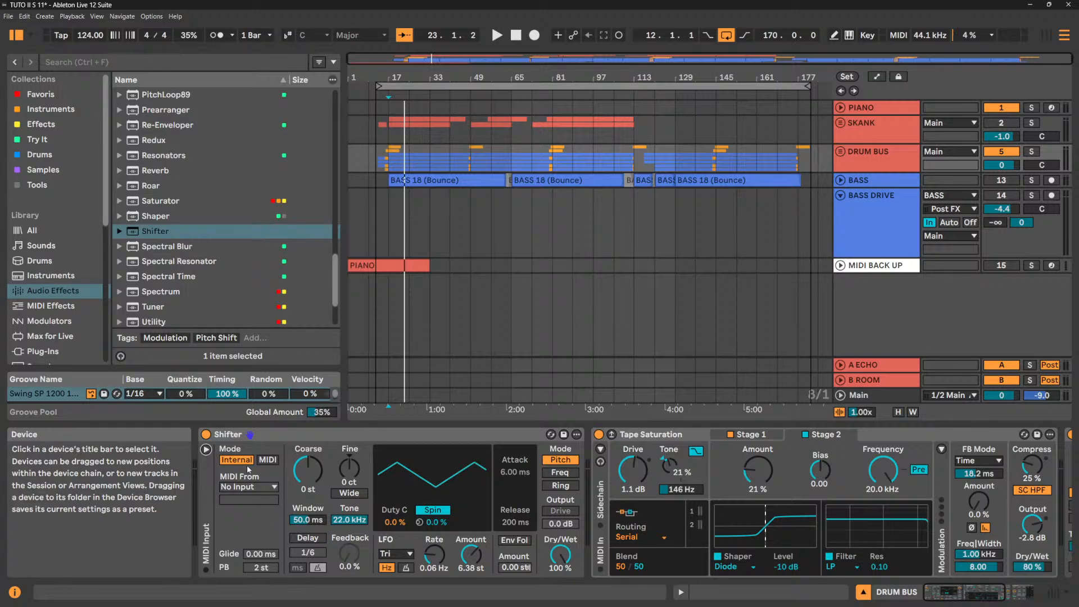
{"action": "left_click", "coordinate": [269, 461]}
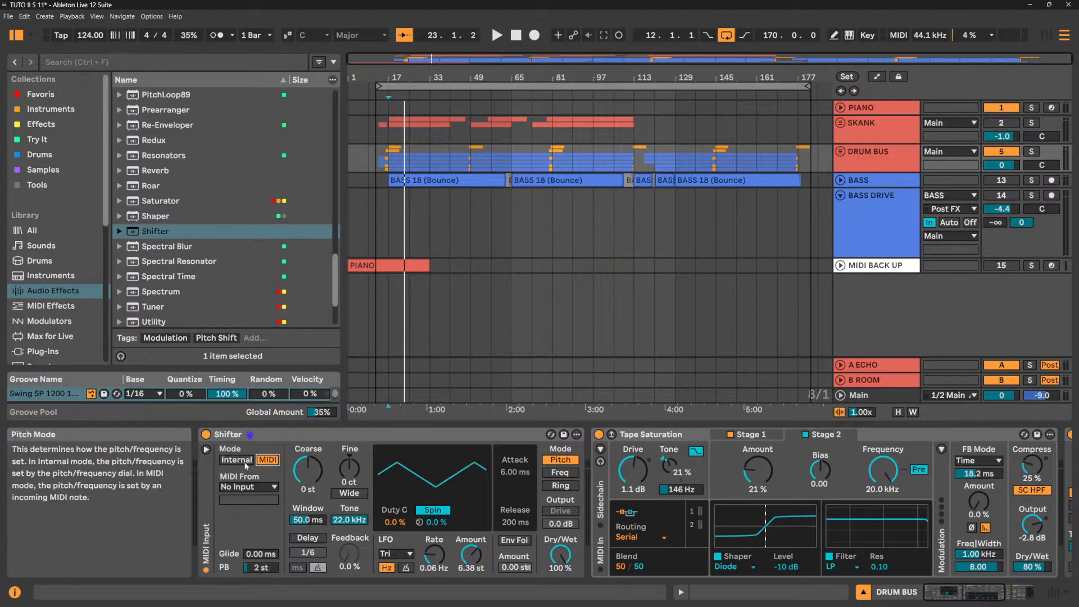
{"action": "left_click", "coordinate": [261, 488]}
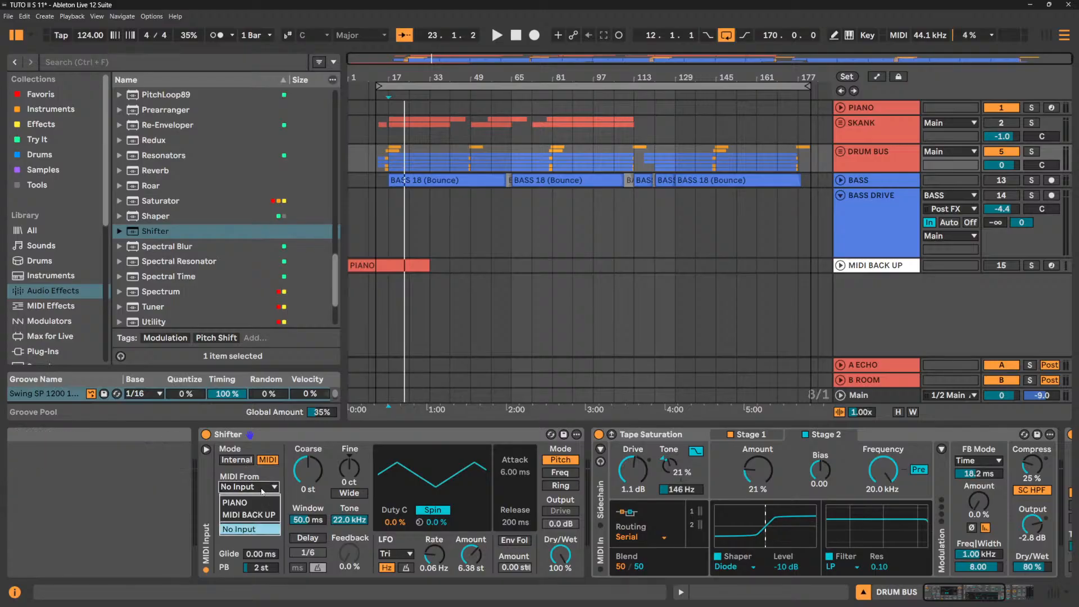
{"action": "left_click", "coordinate": [253, 472]}
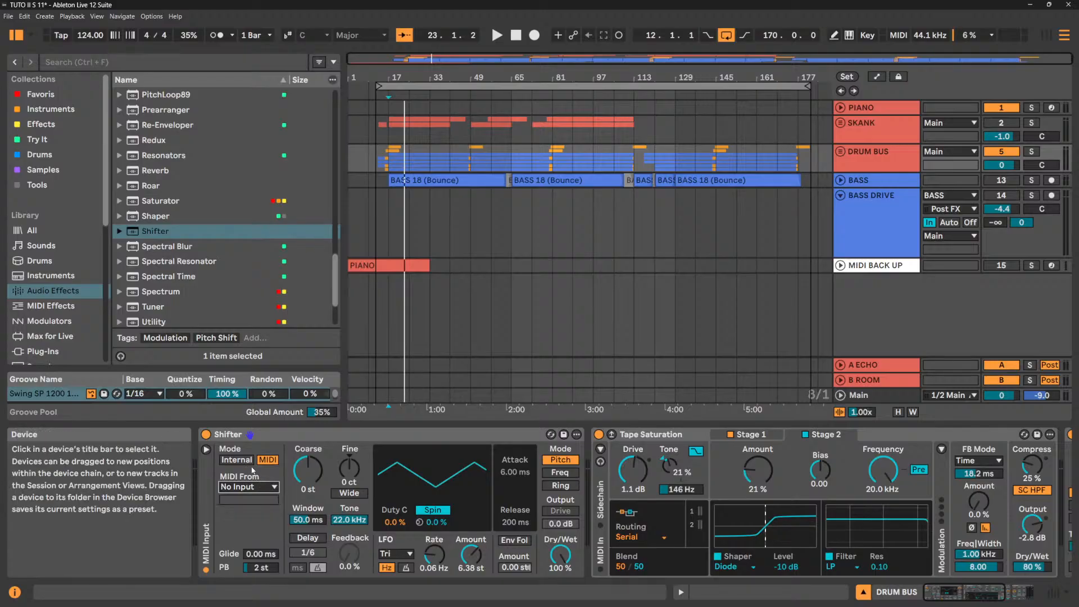
Set Shifter's pitch mode back to Internal and hide its MIDI input section.
{"action": "left_click", "coordinate": [236, 460]}
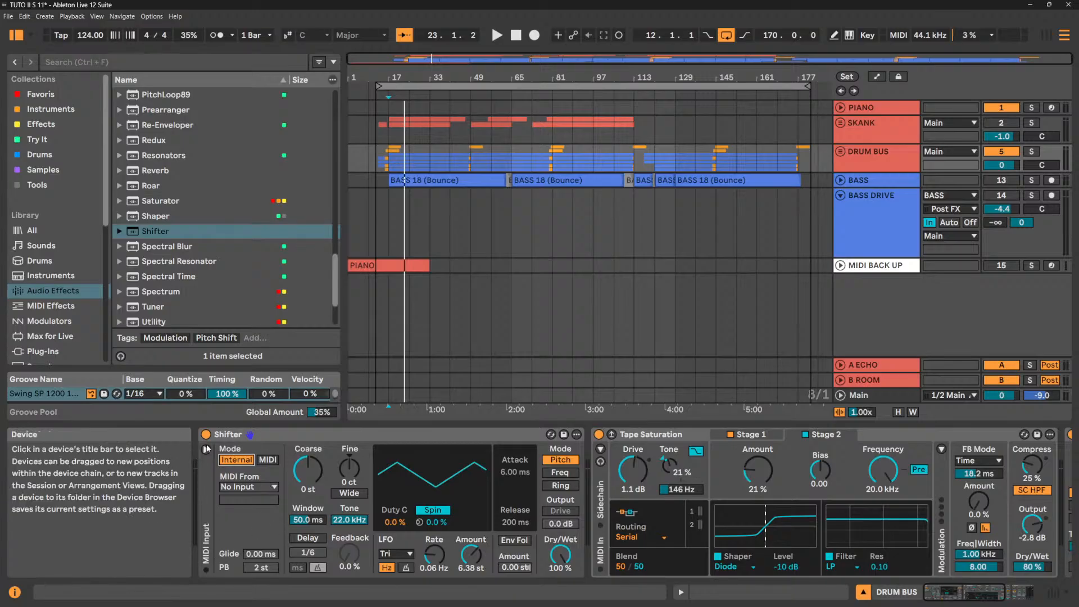
{"action": "left_click", "coordinate": [206, 450]}
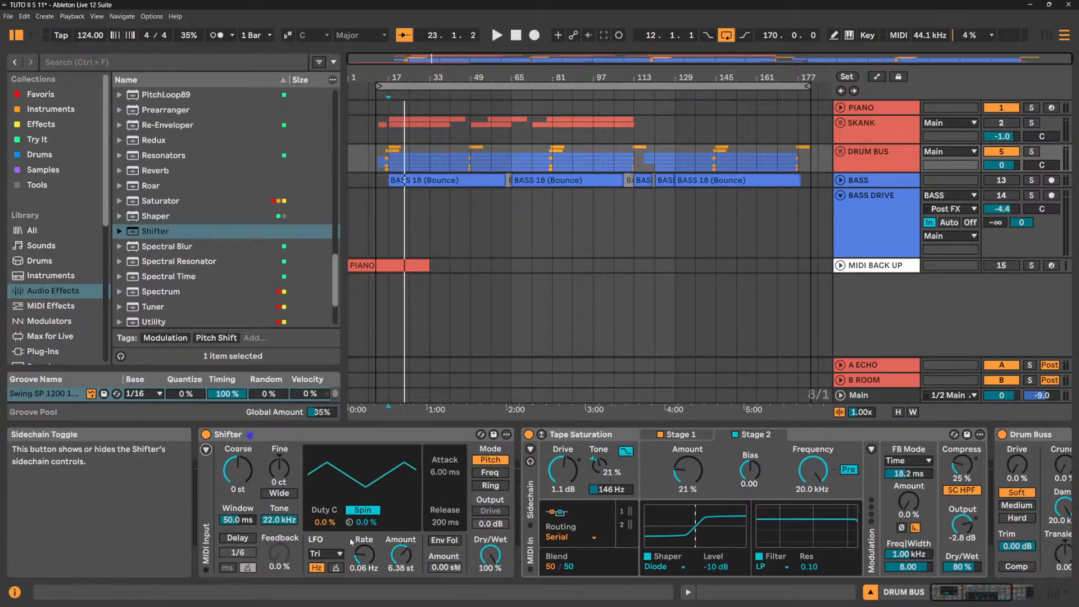
Set Shifter's LFO Rate to 0.14 Hz, and try Duty Cycle at 19 % before resetting it to 0 %.
{"action": "key", "text": "space"}
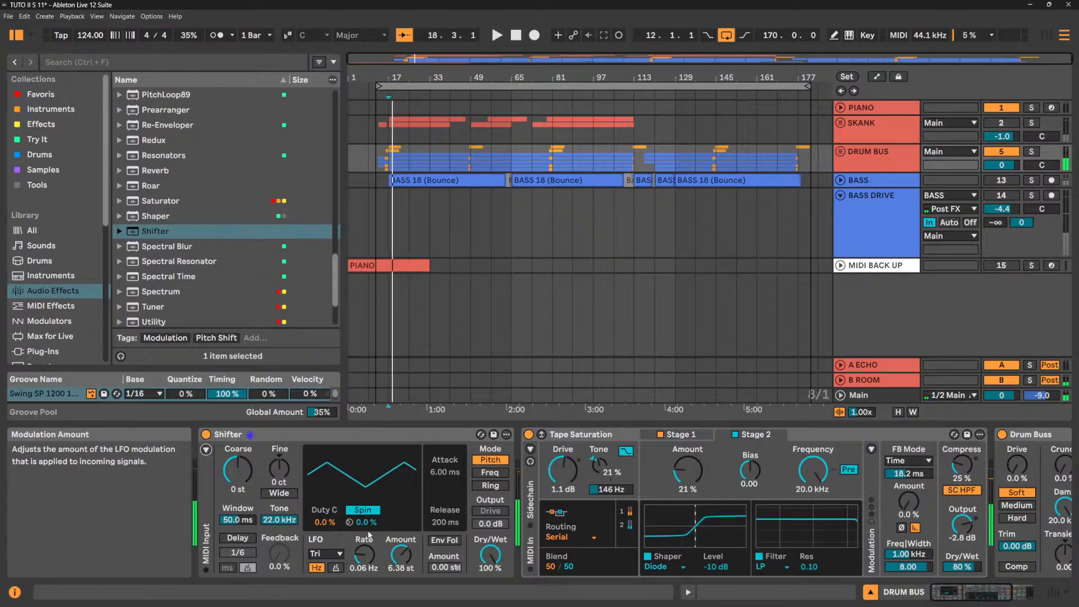
{"action": "left_click_drag", "start_coordinate": [364, 558], "coordinate": [363, 552]}
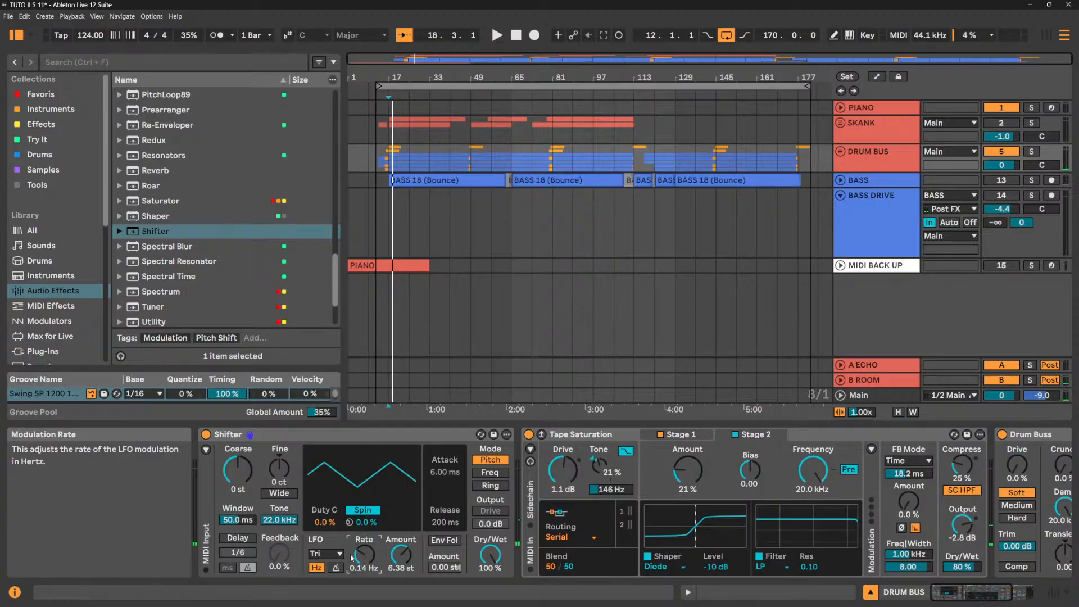
{"action": "left_click_drag", "start_coordinate": [323, 522], "coordinate": [325, 489]}
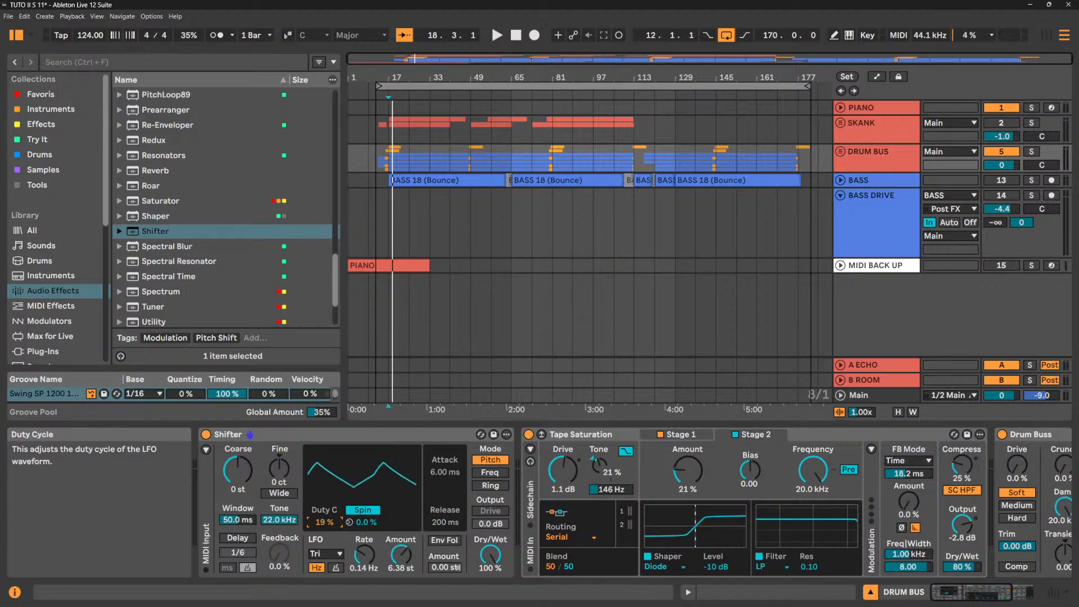
{"action": "key", "text": "Delete"}
{"action": "key", "text": "space"}
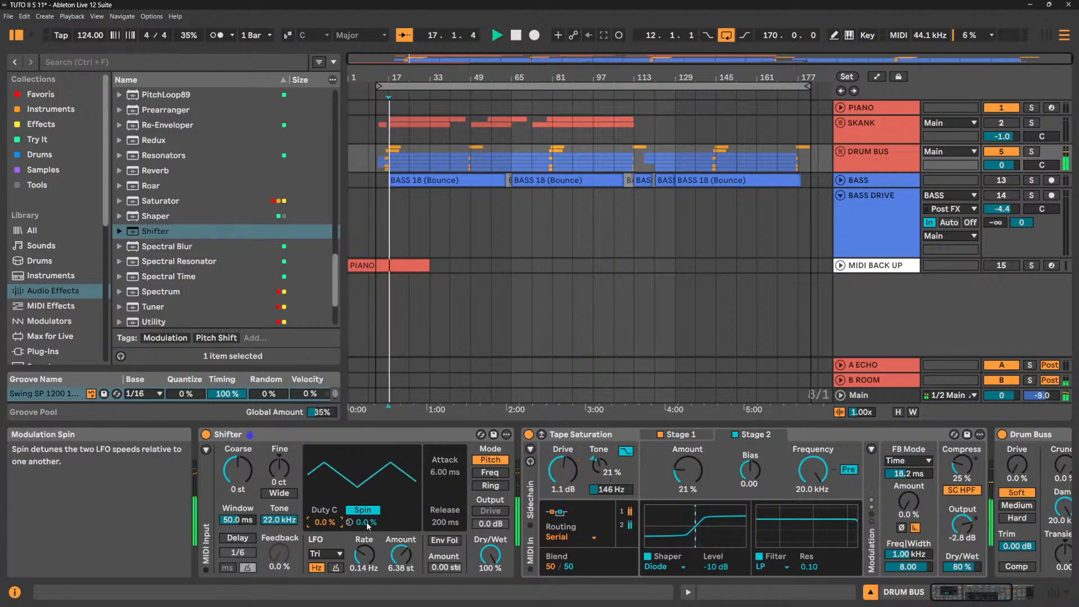
Compare the LFO's Phase and Spin modes during playback, trying Spin at 50 %, and keep Phase at 180°.
{"action": "left_click", "coordinate": [368, 512]}
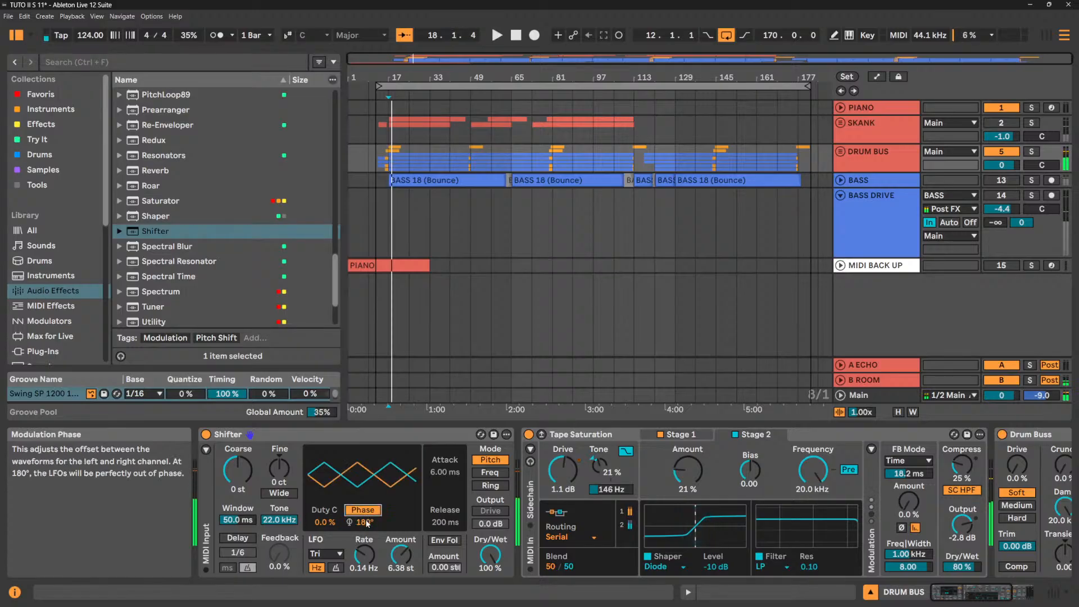
{"action": "left_click", "coordinate": [366, 511]}
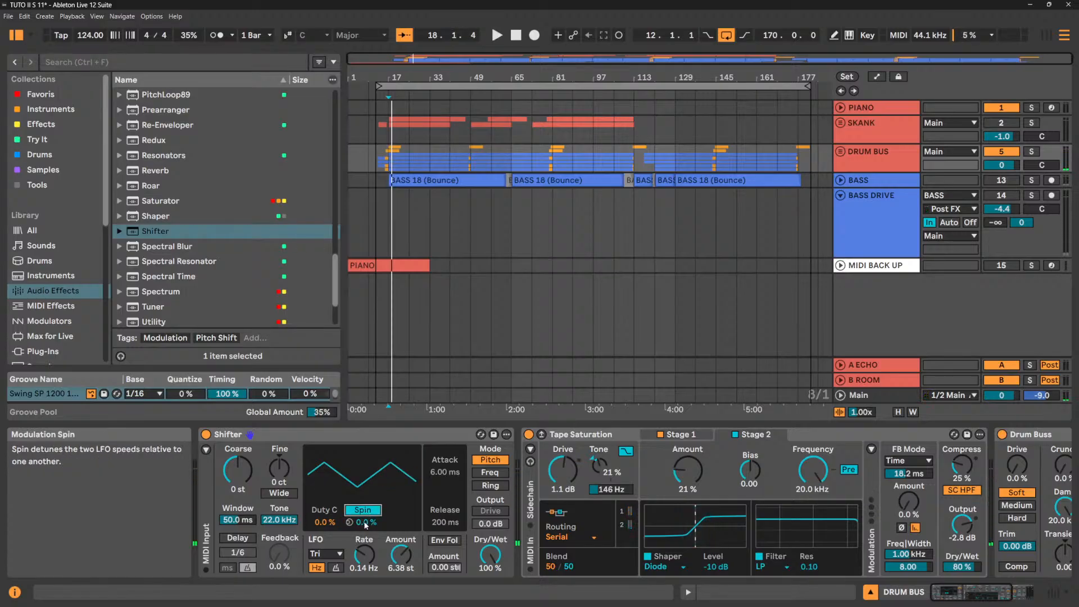
{"action": "key", "text": "space"}
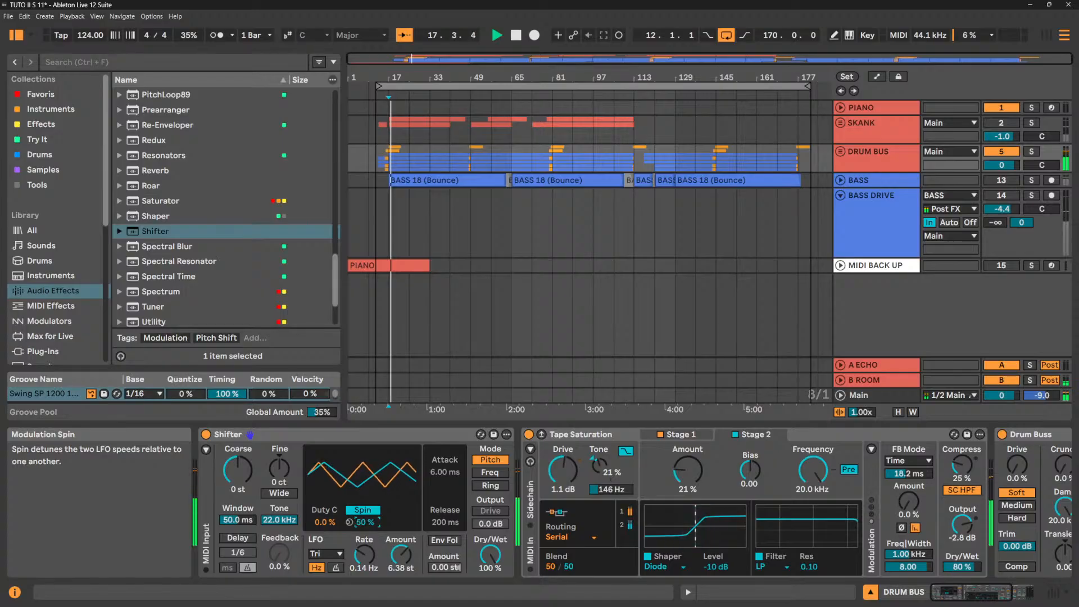
{"action": "left_click", "coordinate": [366, 523]}
{"action": "key", "text": "space"}
{"action": "left_click", "coordinate": [362, 510]}
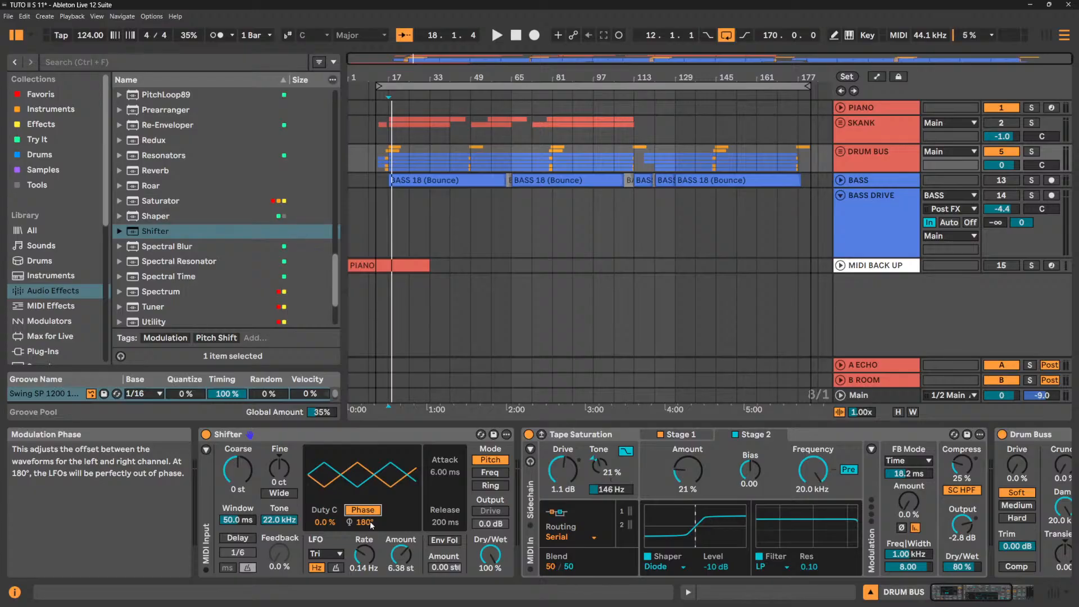
{"action": "key", "text": "space"}
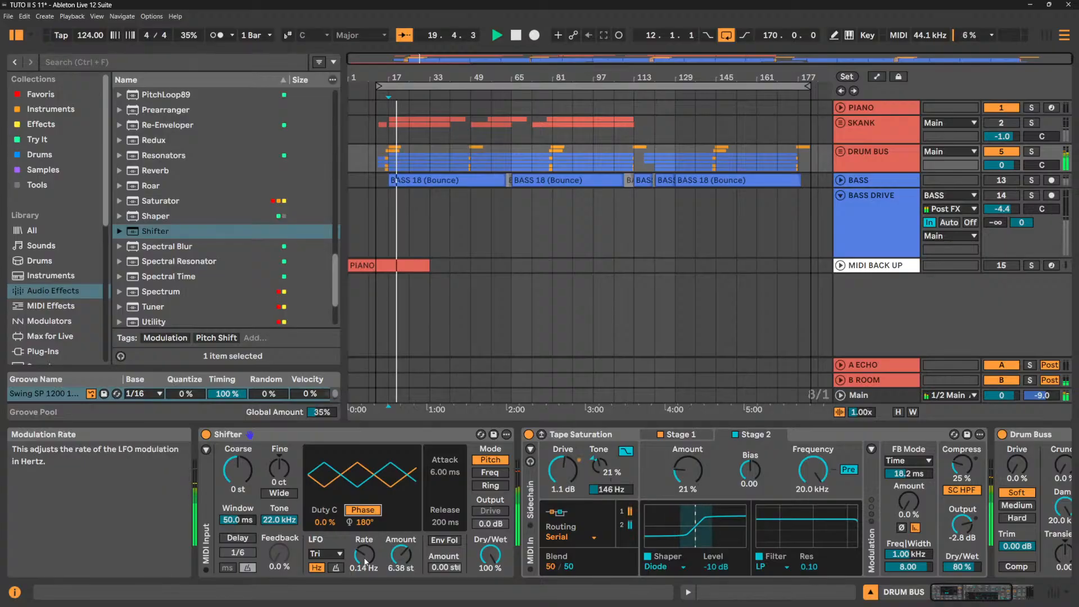
Audition the LFO Amount at 7.63 st and 8.75 st, and reset it to 0 st.
{"action": "left_click", "coordinate": [397, 560]}
{"action": "key", "text": "Delete"}
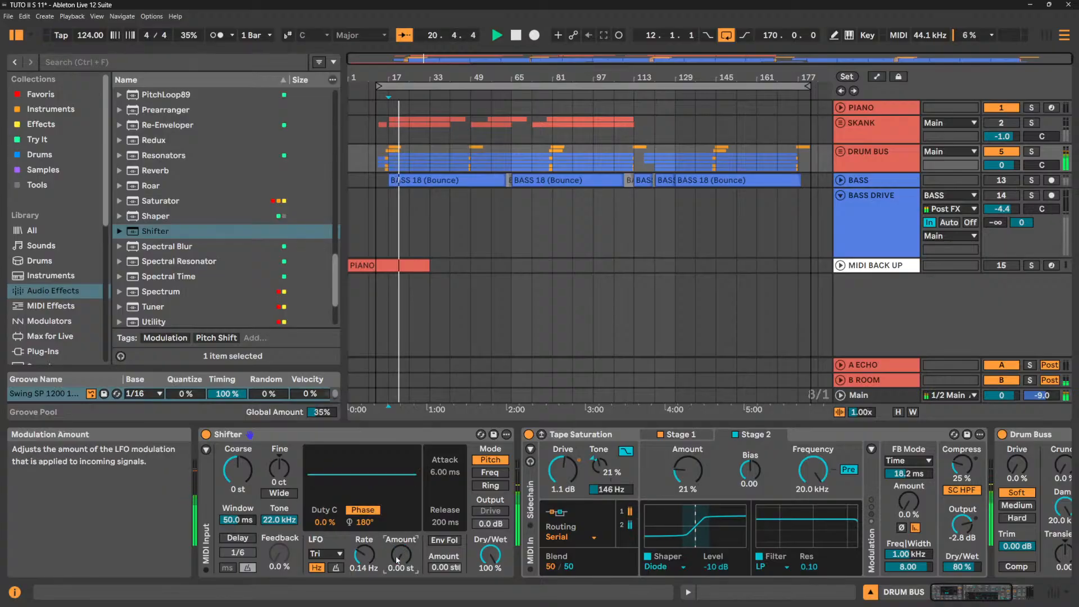
{"action": "left_click_drag", "start_coordinate": [397, 560], "coordinate": [398, 535]}
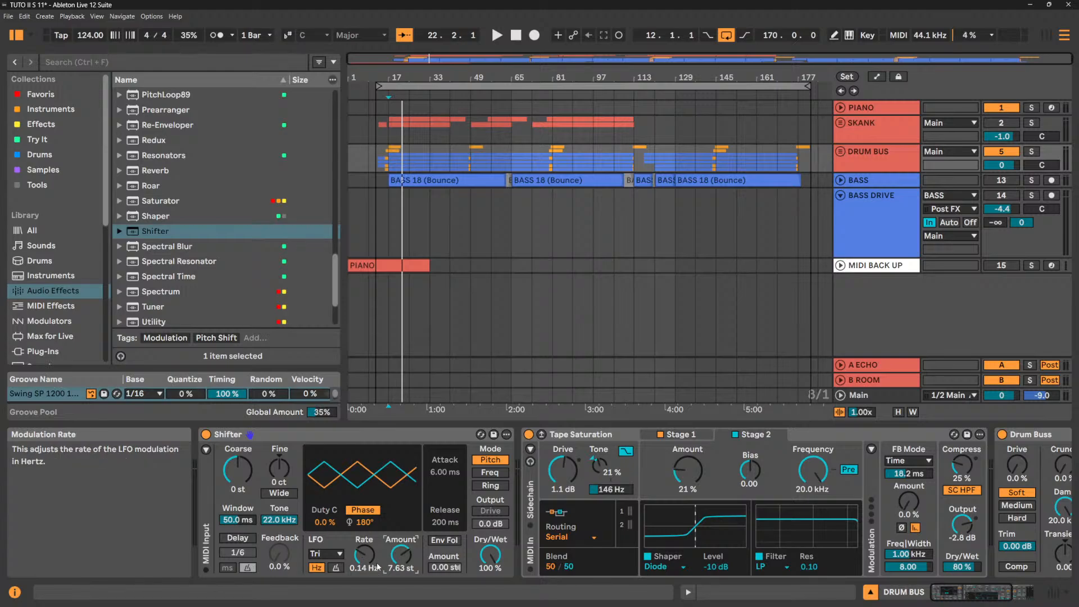
{"action": "left_click_drag", "start_coordinate": [398, 566], "coordinate": [399, 562]}
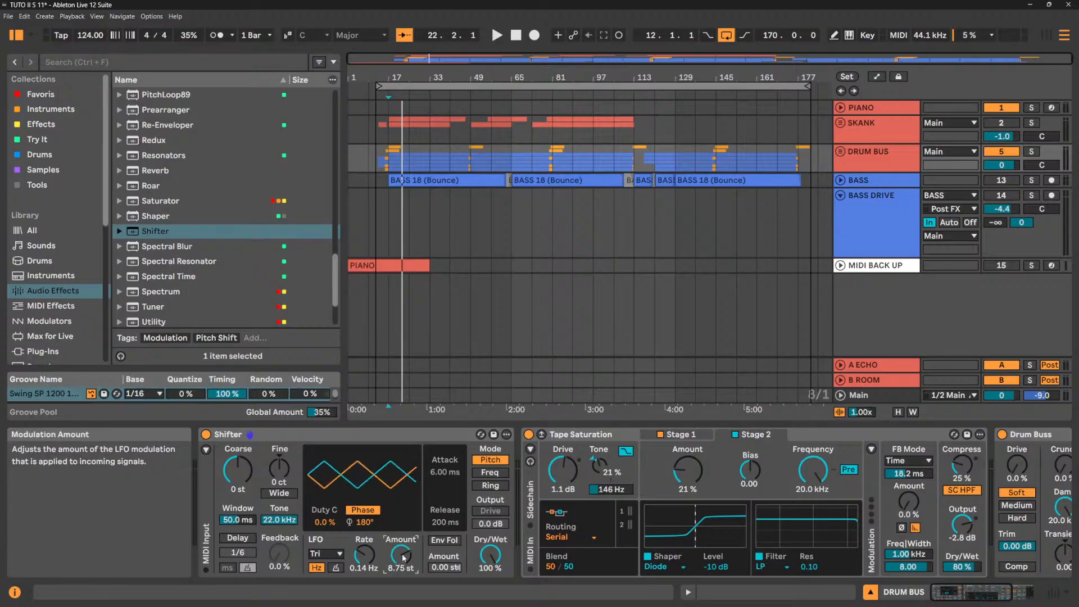
{"action": "double_click", "coordinate": [400, 555]}
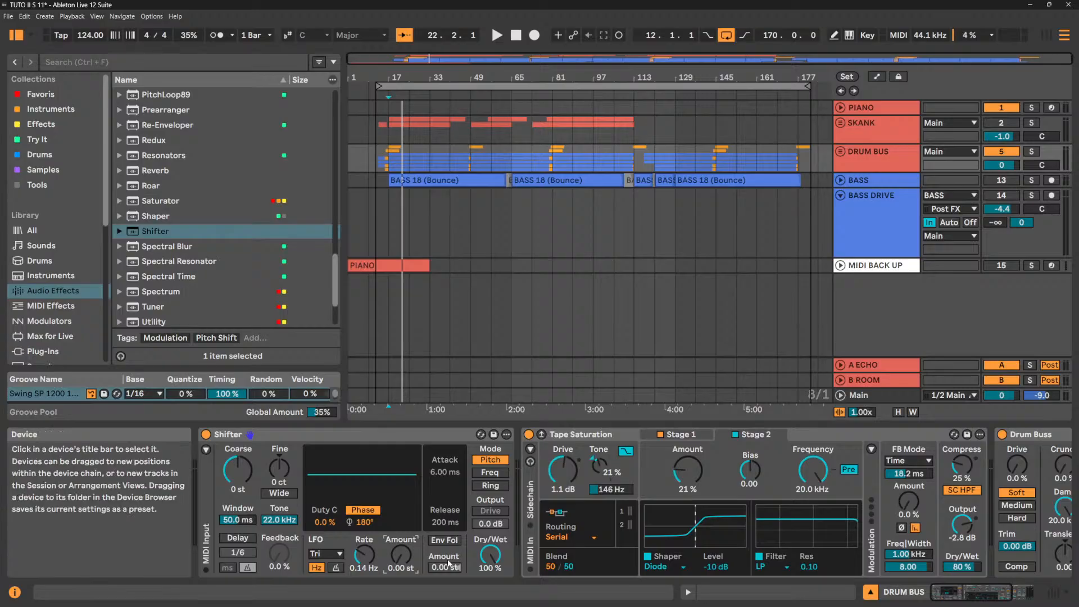
Show the envelope follower among Tape Saturation's modulation sources and play the song to view its signal.
{"action": "left_click", "coordinate": [871, 448]}
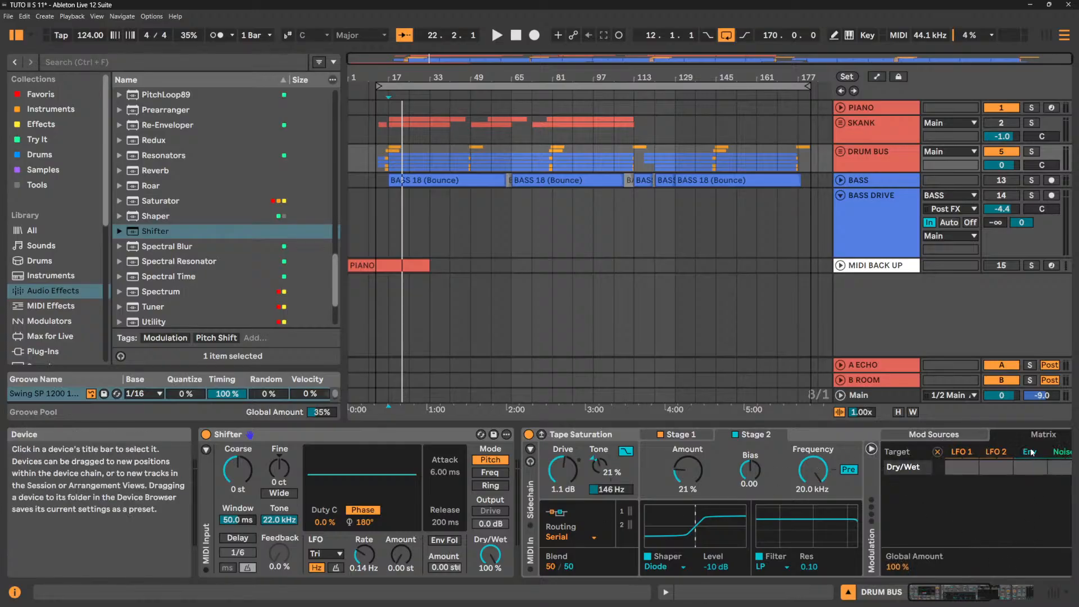
{"action": "left_click", "coordinate": [953, 439]}
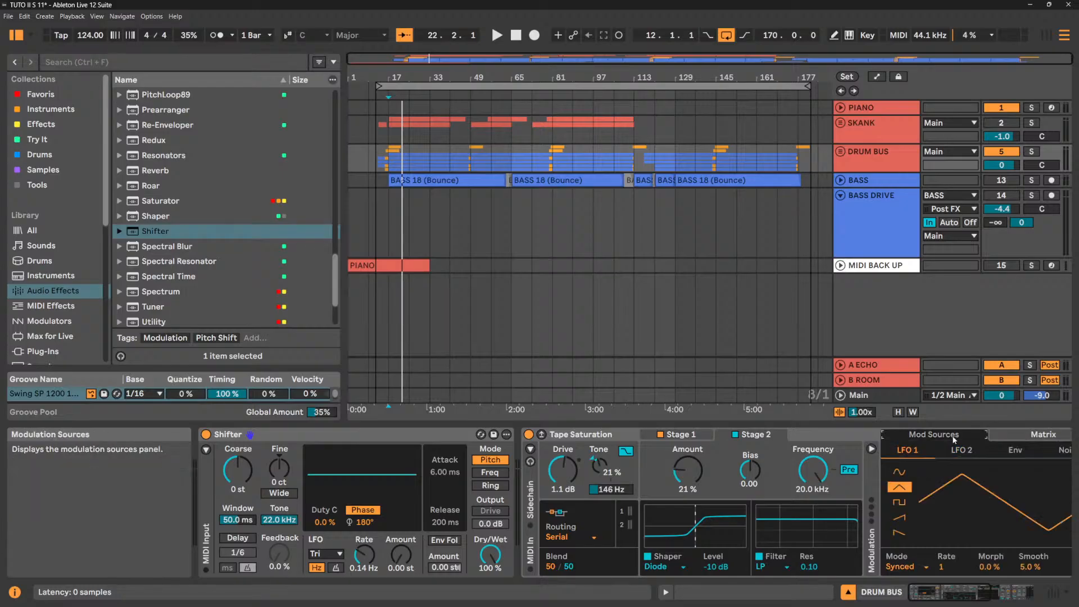
{"action": "left_click", "coordinate": [1016, 451]}
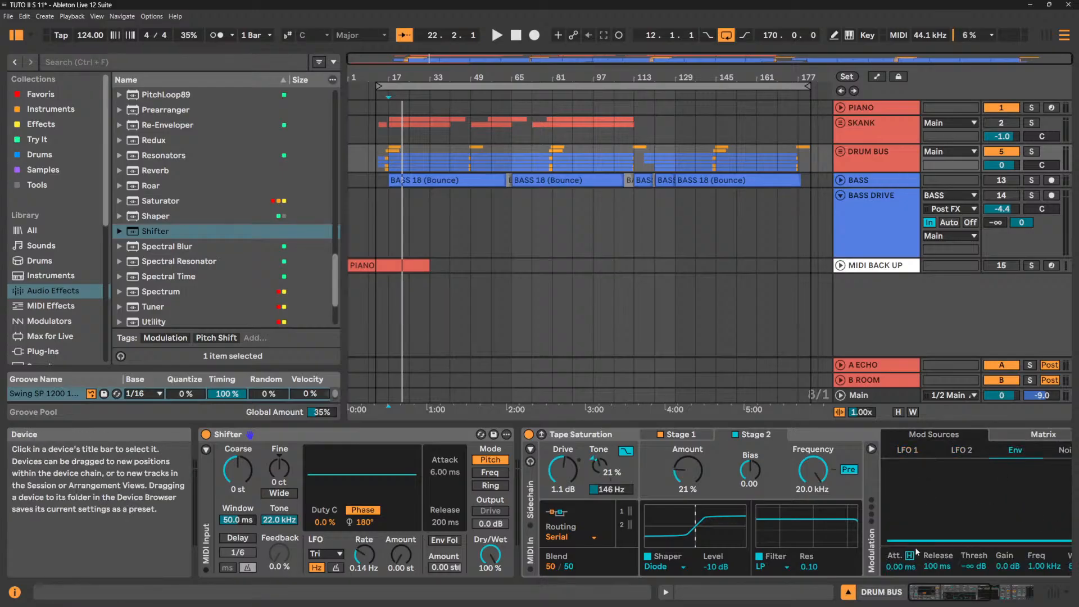
{"action": "left_click", "coordinate": [989, 587]}
{"action": "key", "text": "space"}
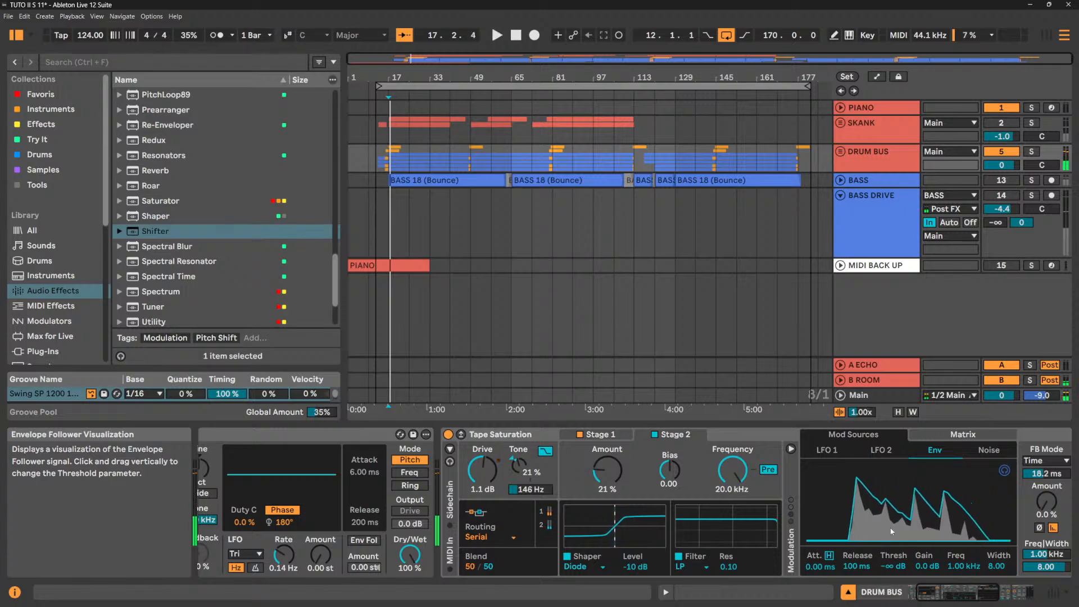
Set Tape Saturation's envelope Release to 57.9 ms and collapse its modulation section.
{"action": "left_click_drag", "start_coordinate": [858, 566], "coordinate": [858, 579]}
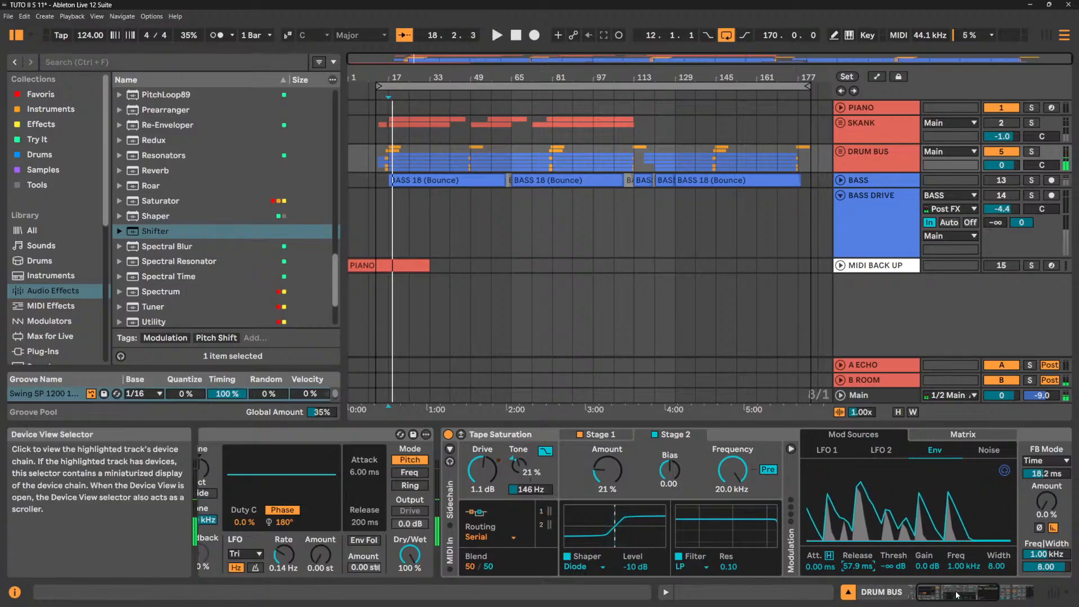
{"action": "left_click", "coordinate": [898, 593]}
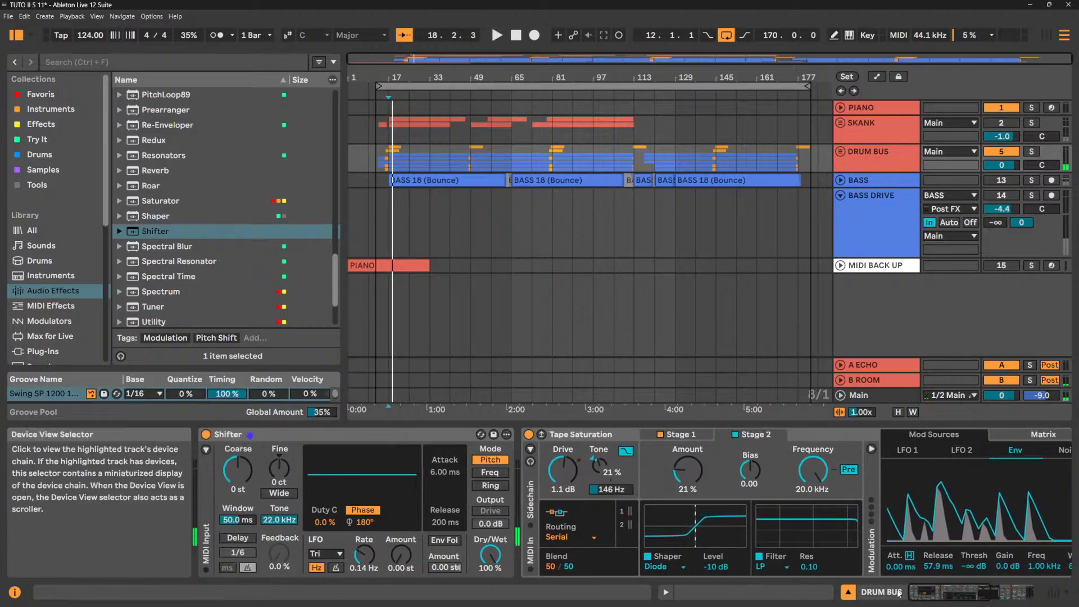
{"action": "left_click", "coordinate": [871, 448]}
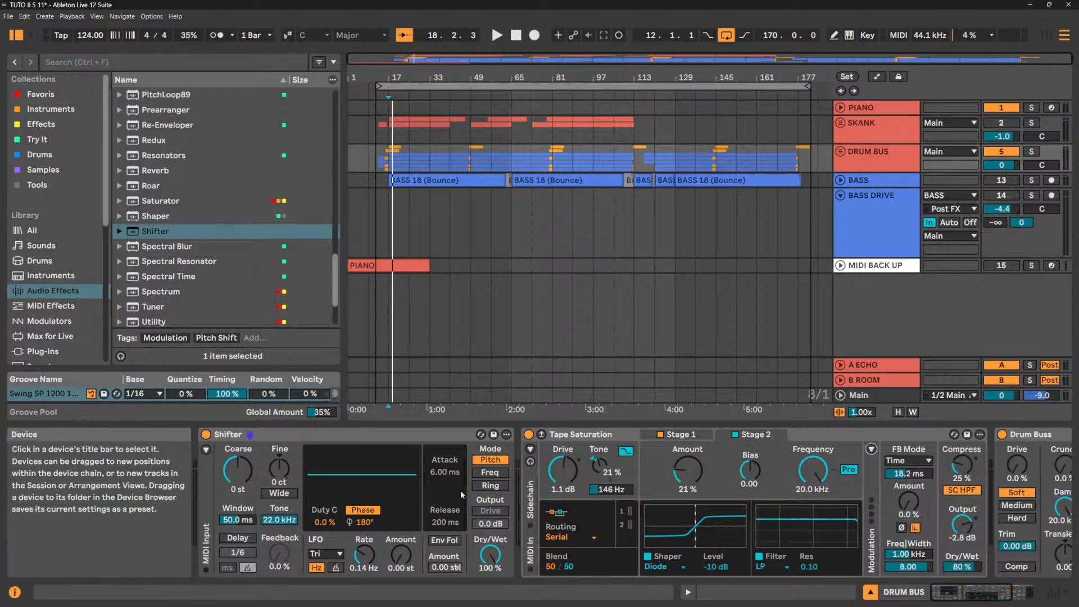
Enable Shifter's envelope follower and audition it with Amount at -15.23 st.
{"action": "left_click", "coordinate": [453, 540]}
{"action": "key", "text": "space"}
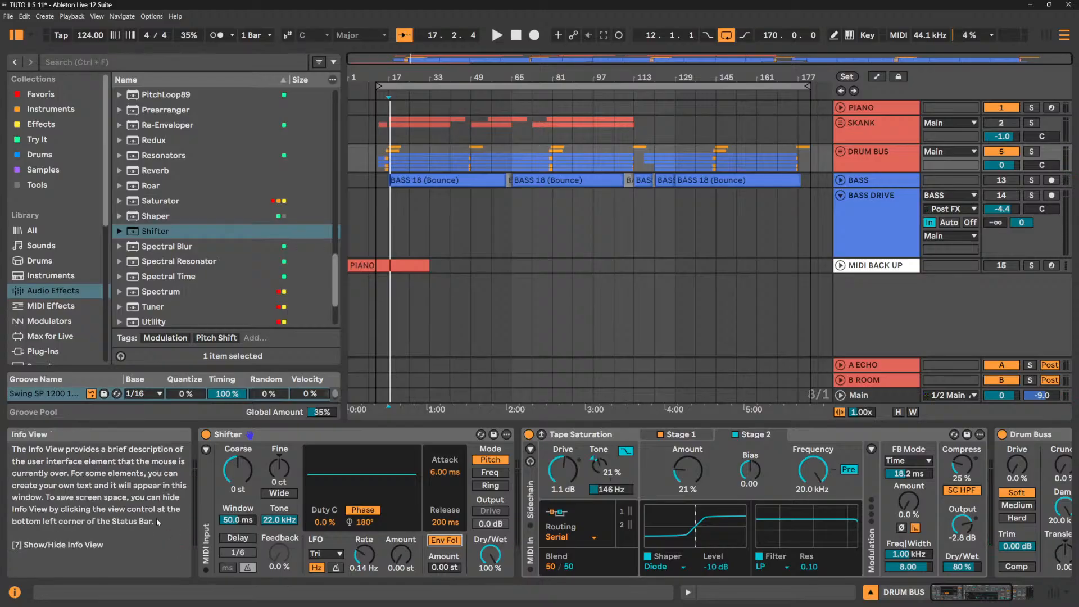
{"action": "key", "text": "space"}
{"action": "mouse_move", "coordinate": [443, 572]}
{"action": "left_mouse_down"}
{"action": "mouse_move", "coordinate": [443, 556]}
{"action": "mouse_move", "coordinate": [442, 577]}
{"action": "left_mouse_up"}
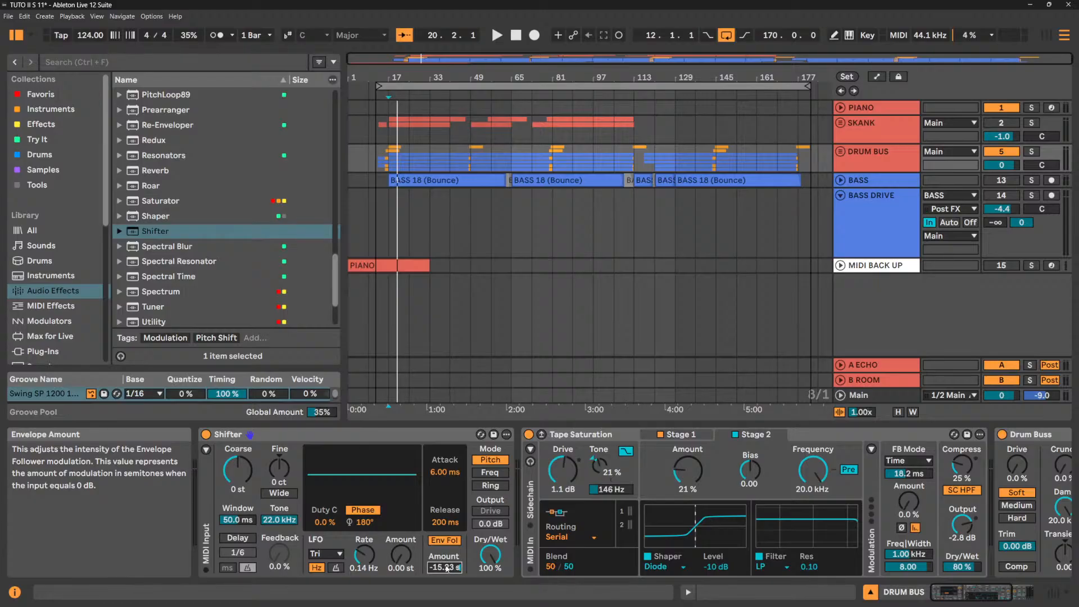
{"action": "left_click_drag", "start_coordinate": [447, 569], "coordinate": [450, 569]}
{"action": "key", "text": "space"}
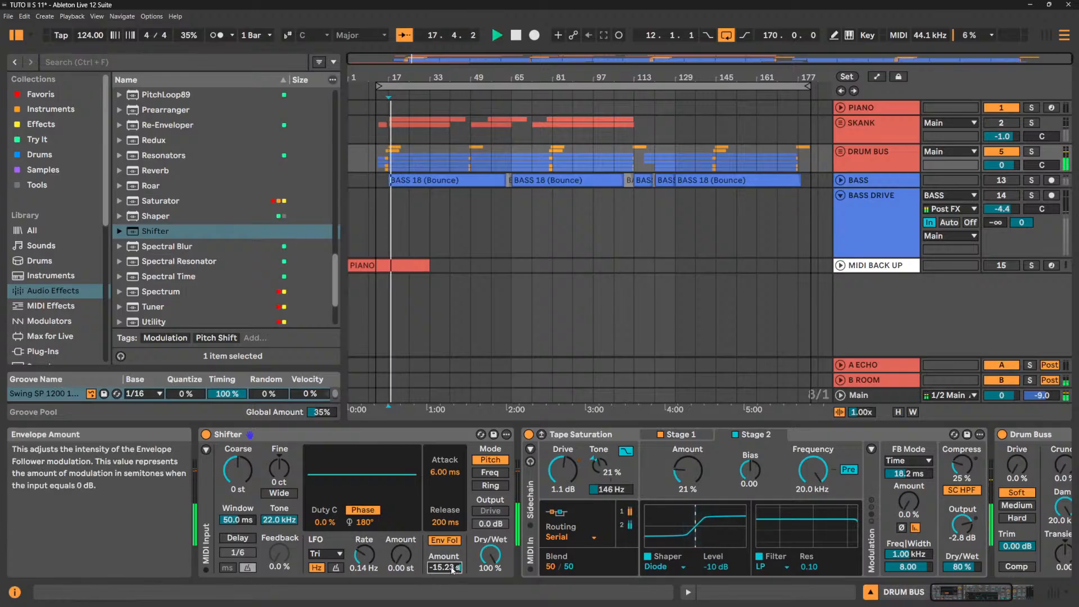
Try the envelope Amount at 24 st and 10.12 st, reset it to 0 st, and disable the envelope follower.
{"action": "left_click_drag", "start_coordinate": [453, 569], "coordinate": [459, 567]}
{"action": "key", "text": "space"}
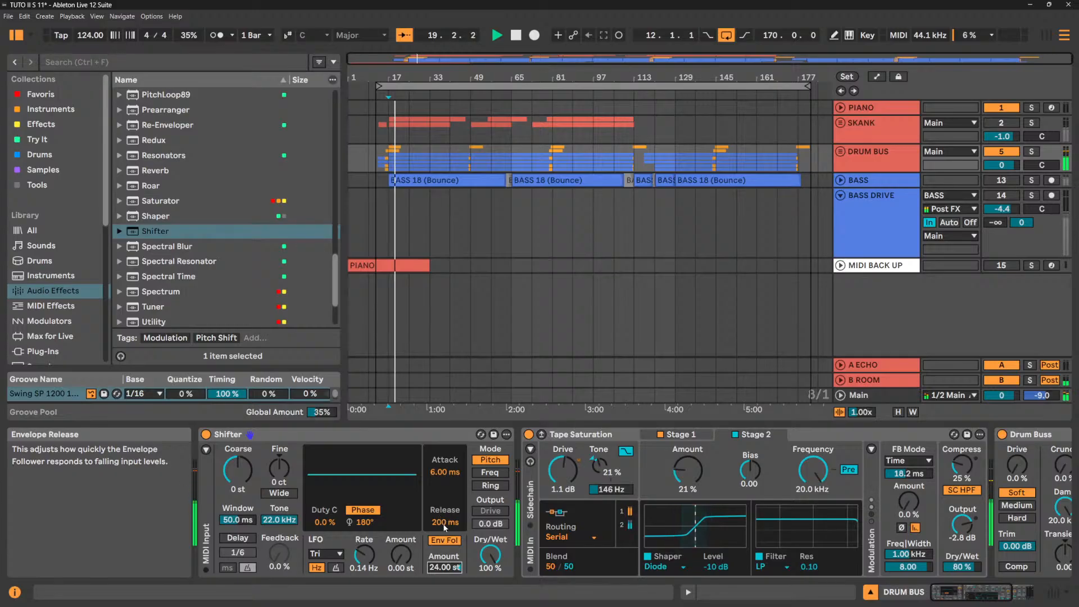
{"action": "key", "text": "Delete"}
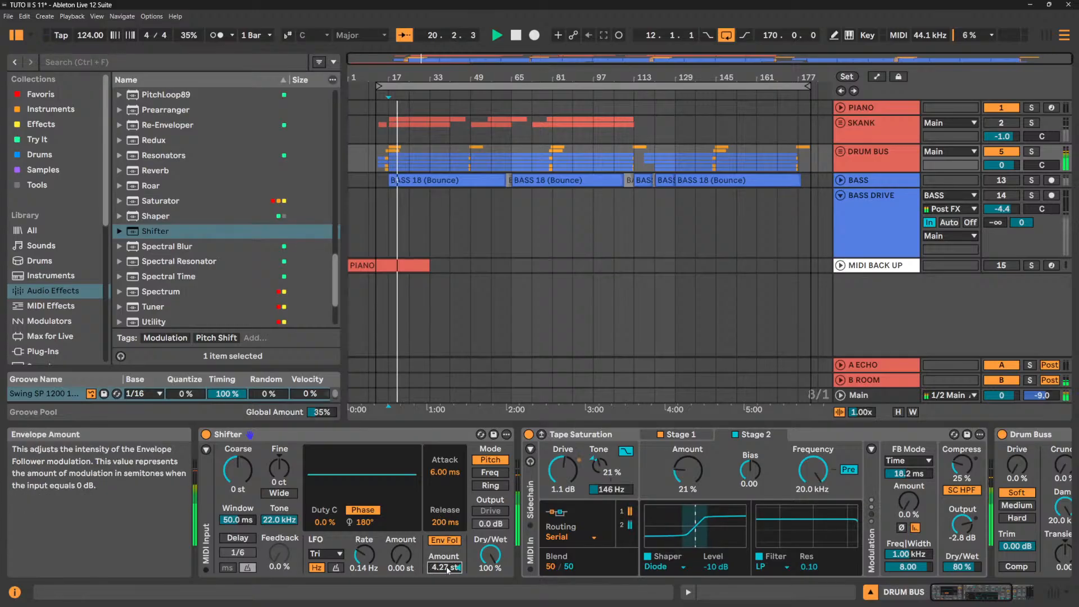
{"action": "left_click_drag", "start_coordinate": [447, 570], "coordinate": [447, 550]}
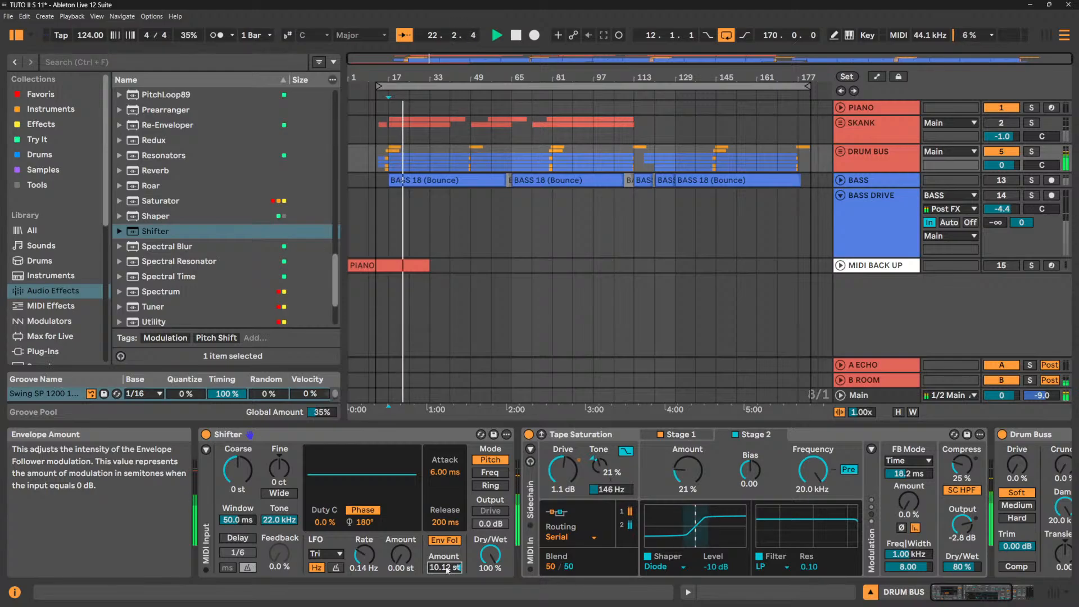
{"action": "key", "text": "space"}
{"action": "key", "text": "Delete"}
{"action": "left_click", "coordinate": [445, 540]}
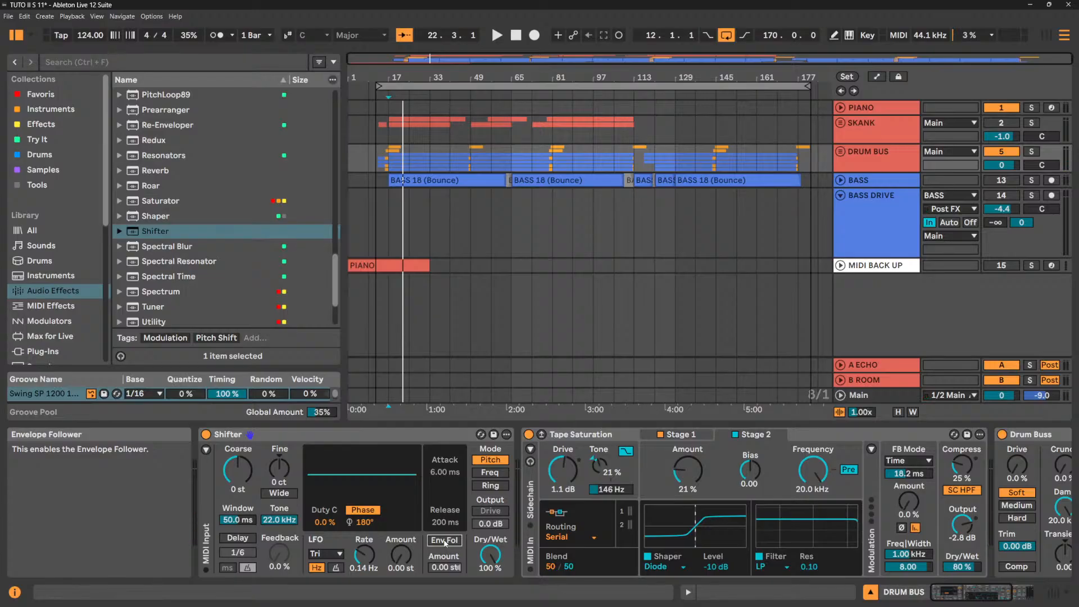
Try Shifter's Fine pitch at 84 ct during playback and reset it to 0 ct.
{"action": "key", "text": "space"}
{"action": "left_click_drag", "start_coordinate": [279, 468], "coordinate": [279, 444]}
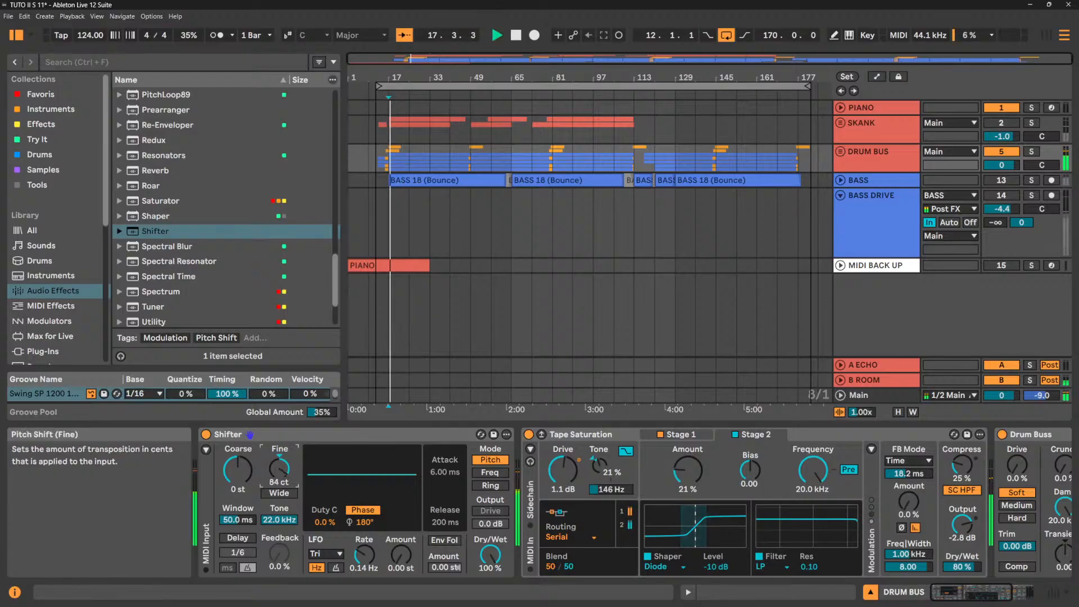
{"action": "key", "text": "Delete"}
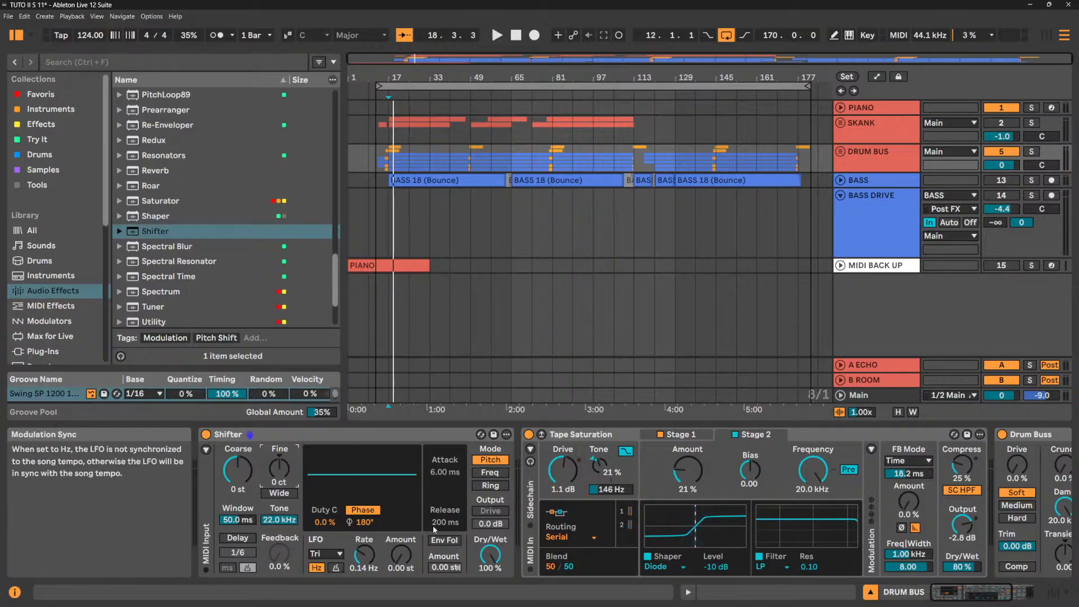
Compare Shifter's Pitch and Freq modes, and keep Freq selected.
{"action": "left_click", "coordinate": [490, 473]}
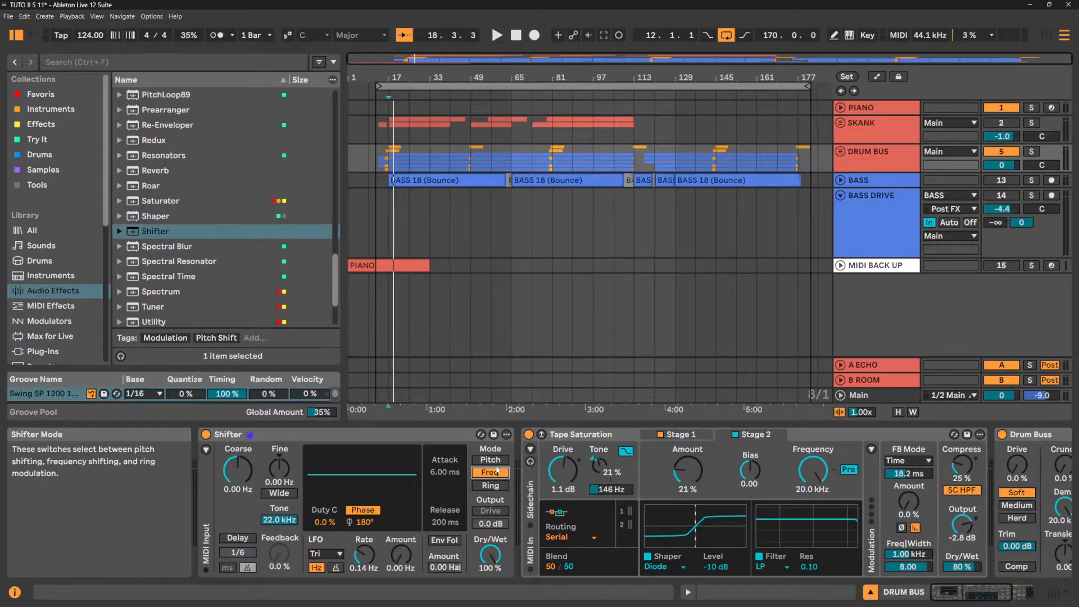
{"action": "left_click", "coordinate": [497, 463]}
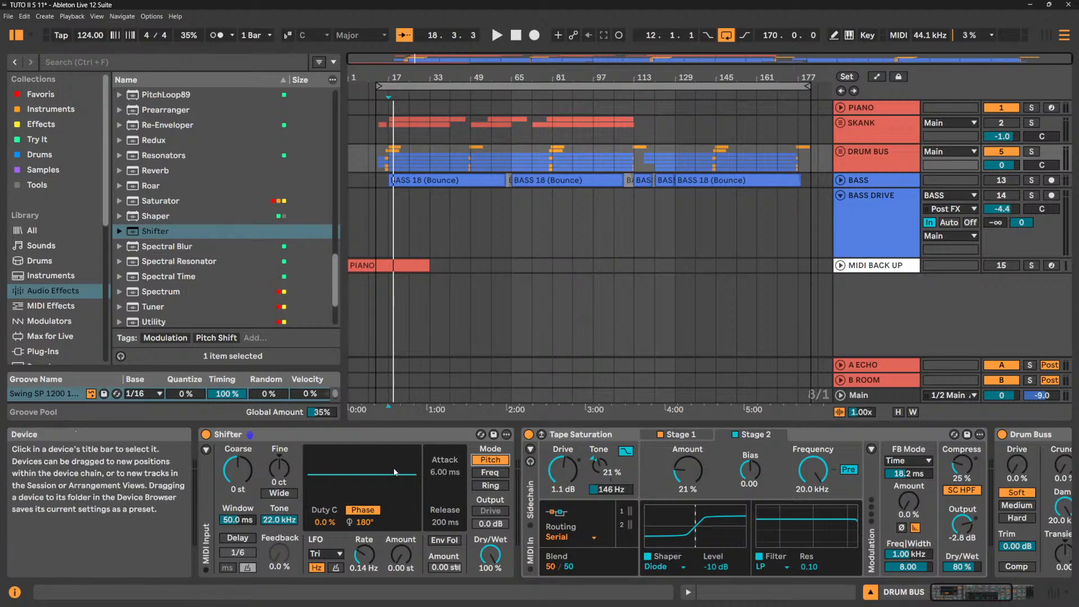
{"action": "left_click", "coordinate": [489, 473]}
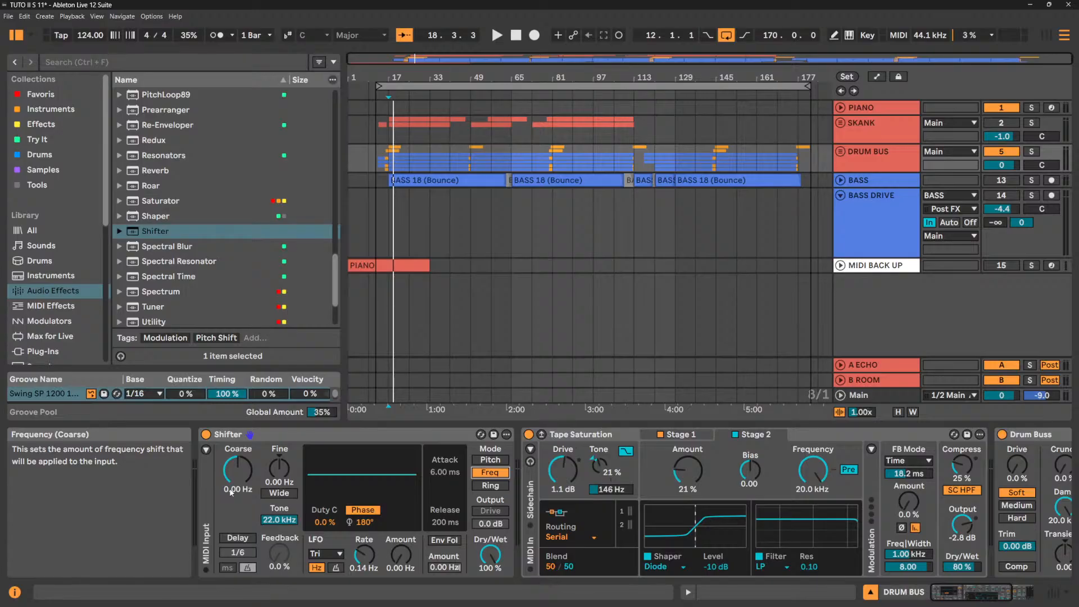
Audition the Coarse frequency shift in both directions, setting Coarse to -8.10 kHz and Dry/Wet to 19 %.
{"action": "key", "text": "space"}
{"action": "left_click_drag", "start_coordinate": [240, 476], "coordinate": [240, 410]}
{"action": "left_click_drag", "start_coordinate": [238, 469], "coordinate": [238, 505]}
{"action": "key", "text": "space"}
{"action": "mouse_move", "coordinate": [240, 482]}
{"action": "left_mouse_down"}
{"action": "mouse_move", "coordinate": [241, 495]}
{"action": "mouse_move", "coordinate": [238, 482]}
{"action": "left_mouse_up"}
{"action": "left_click_drag", "start_coordinate": [490, 555], "coordinate": [490, 595]}
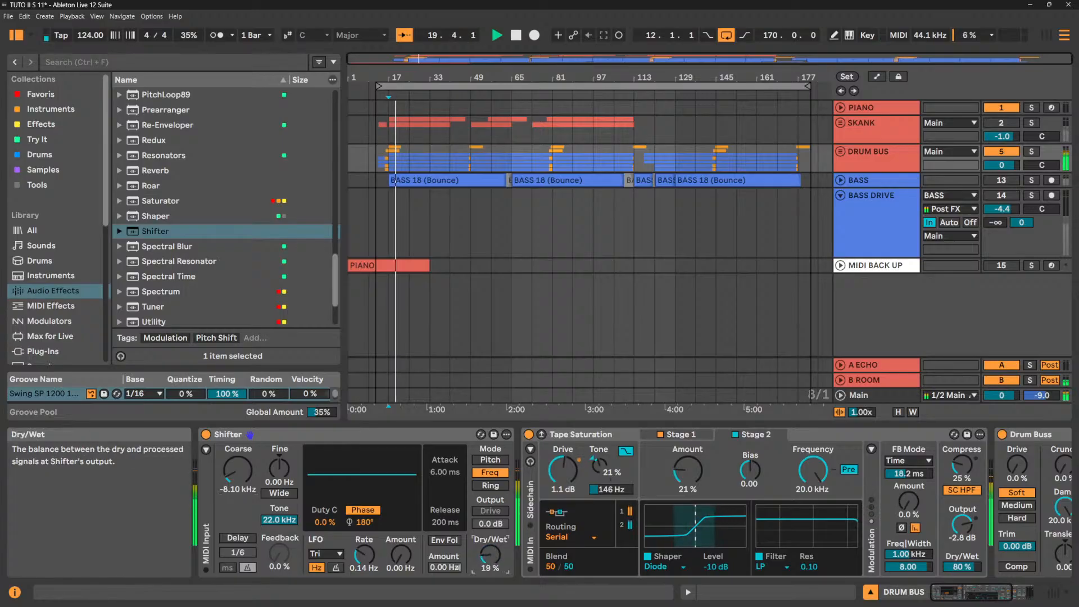
Raise Shifter's LFO Amount to 1.76 kHz, compare the Spin and Phase stereo modes, and lower the Amount to 96.8 Hz.
{"action": "left_click_drag", "start_coordinate": [401, 556], "coordinate": [401, 523]}
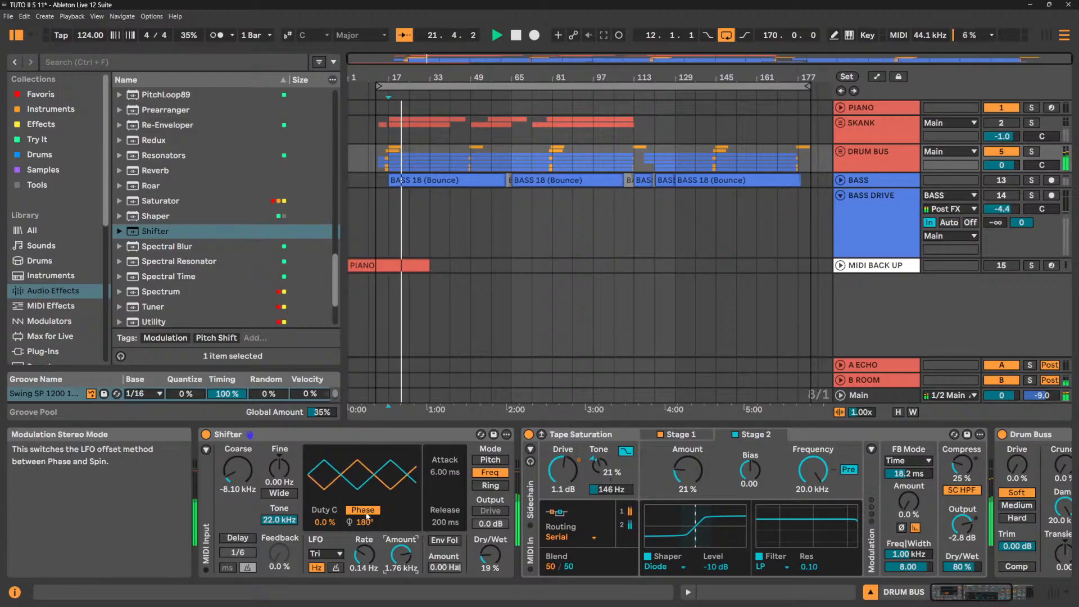
{"action": "left_click", "coordinate": [366, 515]}
{"action": "left_click", "coordinate": [370, 515]}
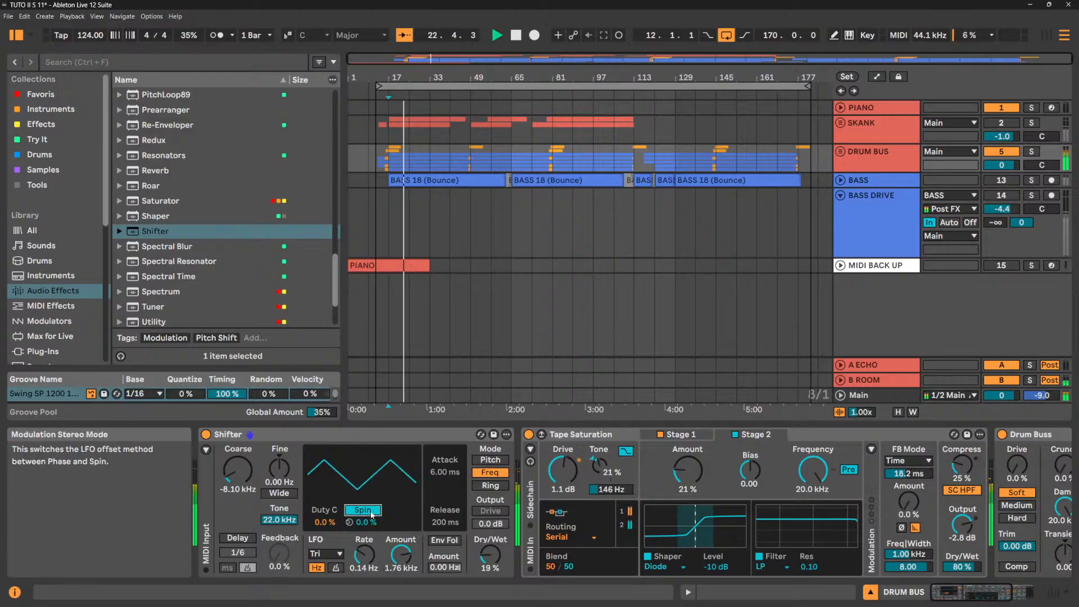
{"action": "left_click_drag", "start_coordinate": [401, 555], "coordinate": [400, 571]}
Audition Coarse shifts such as 3.65 kHz and -3.17 kHz with Dry/Wet at 33 % and 100 %, and reset Coarse to 0 Hz.
{"action": "left_click_drag", "start_coordinate": [238, 470], "coordinate": [238, 452]}
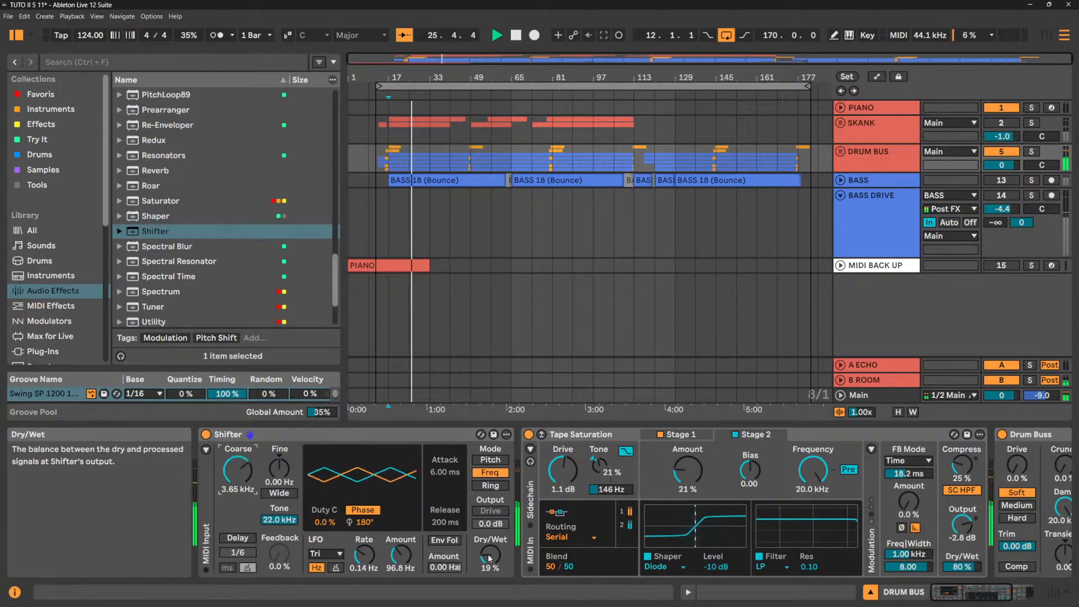
{"action": "left_click_drag", "start_coordinate": [490, 555], "coordinate": [490, 548]}
{"action": "left_click_drag", "start_coordinate": [237, 469], "coordinate": [238, 486]}
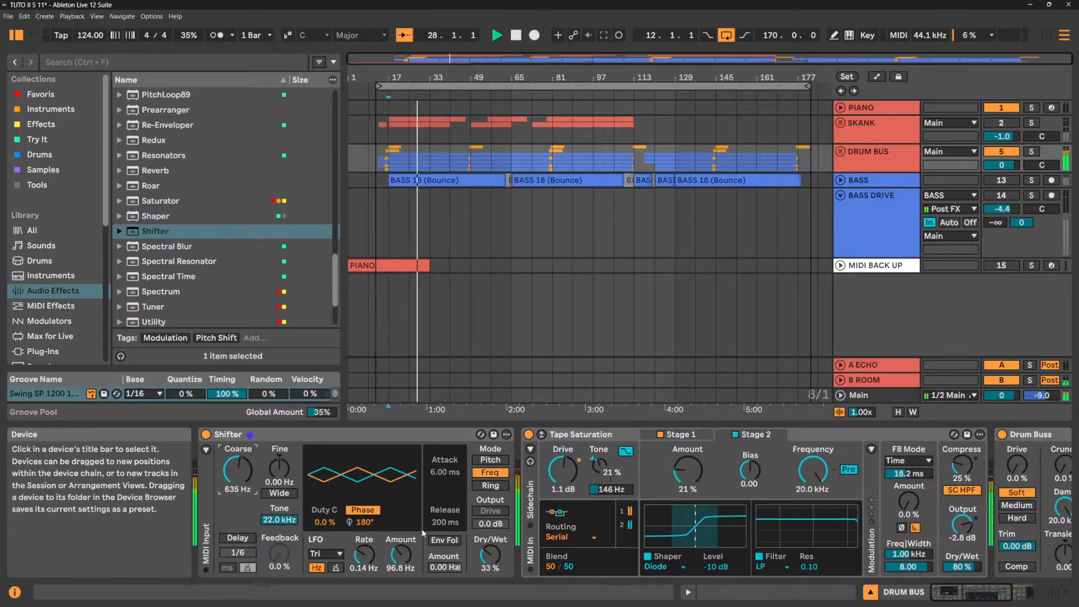
{"action": "double_click", "coordinate": [495, 567]}
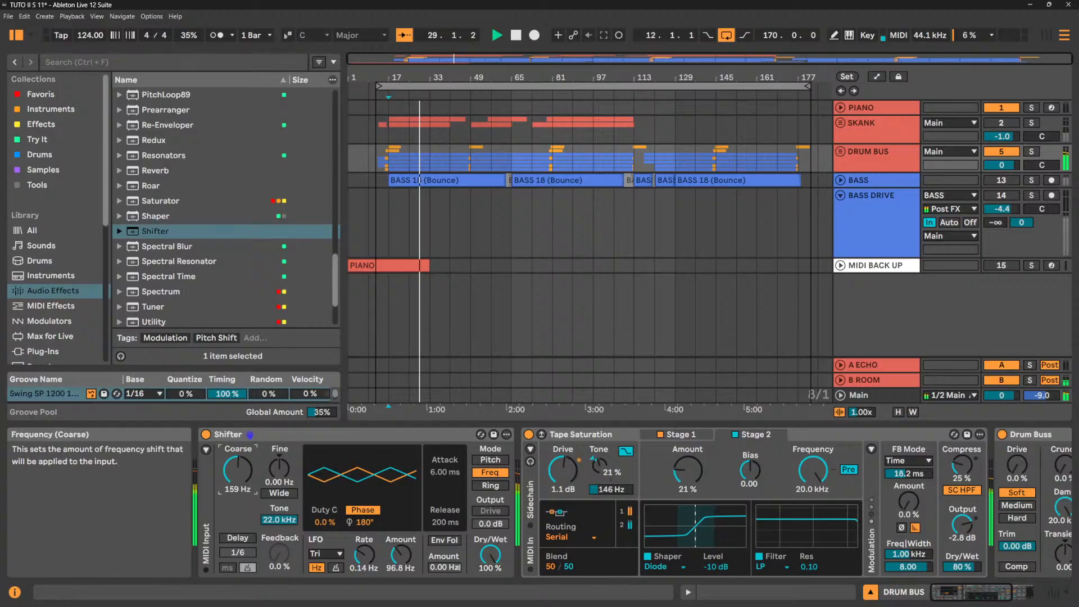
{"action": "left_click_drag", "start_coordinate": [237, 470], "coordinate": [238, 511]}
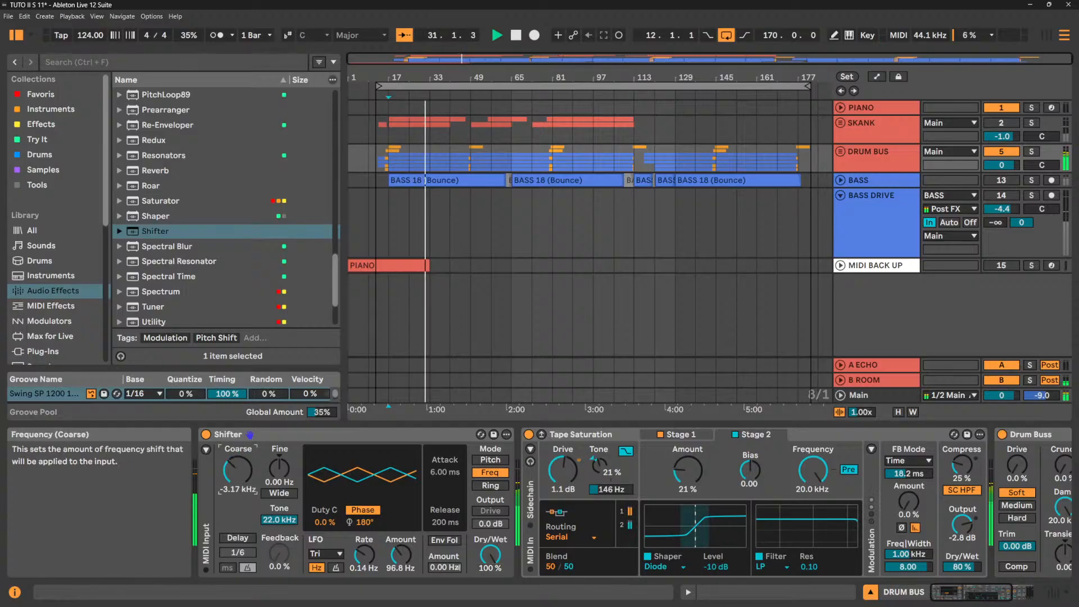
{"action": "double_click", "coordinate": [238, 477]}
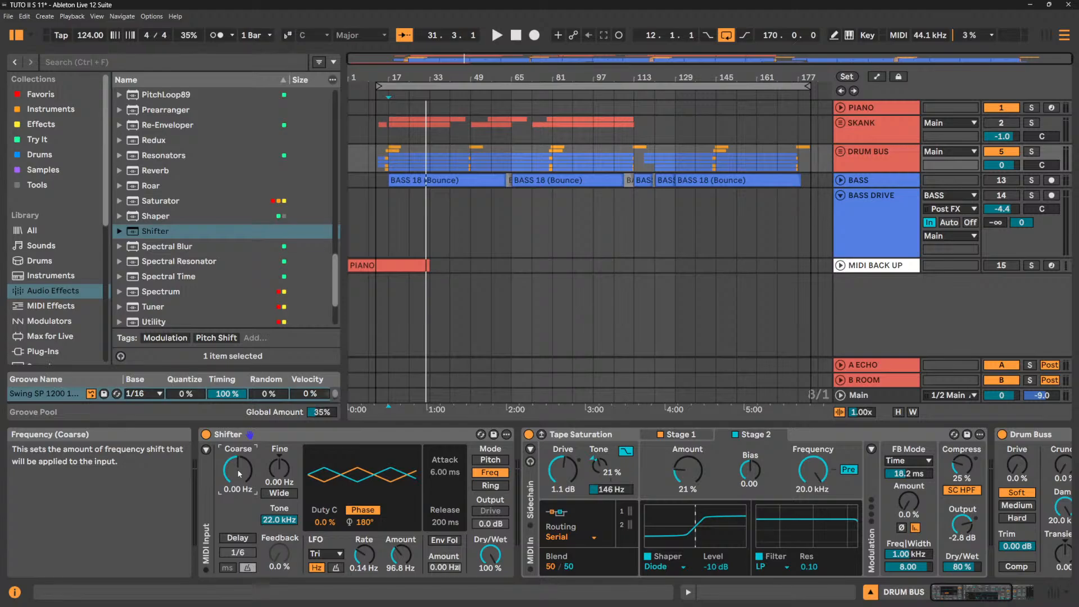
Audition the frequency shift during playback with Coarse at -3.33 kHz, Fine at 27.6 Hz and Dry/Wet at 27 %.
{"action": "key", "text": "space"}
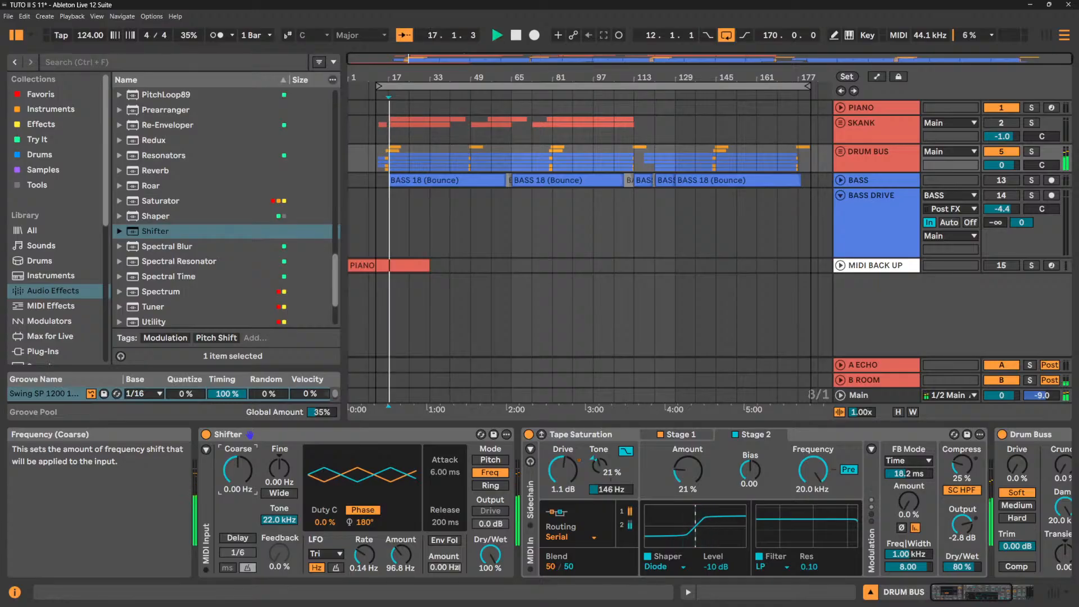
{"action": "mouse_move", "coordinate": [239, 473]}
{"action": "left_mouse_down"}
{"action": "mouse_move", "coordinate": [238, 459]}
{"action": "mouse_move", "coordinate": [239, 481]}
{"action": "left_mouse_up"}
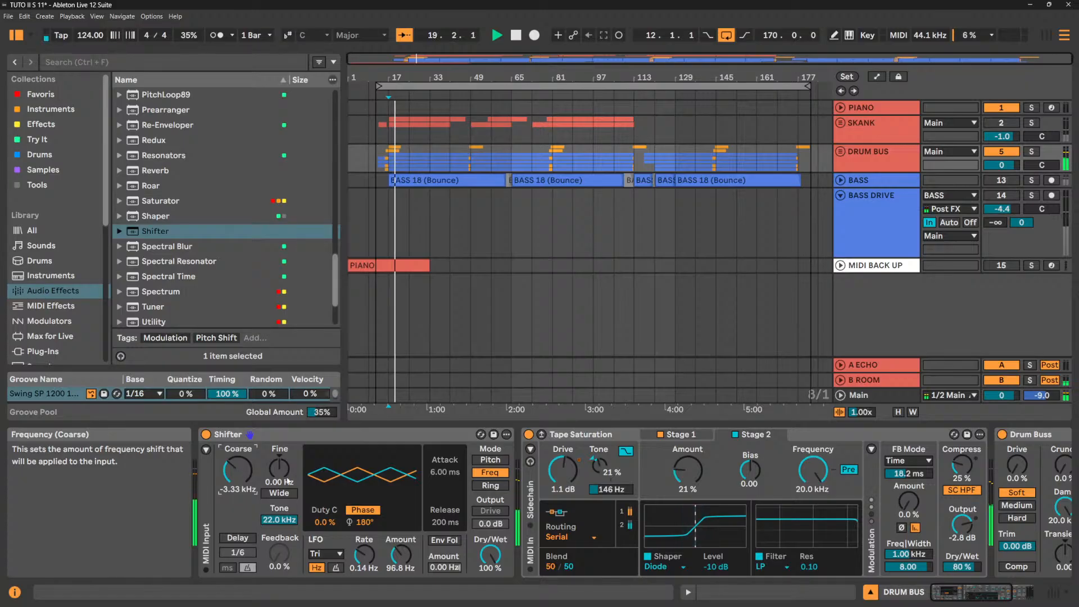
{"action": "key", "text": "space"}
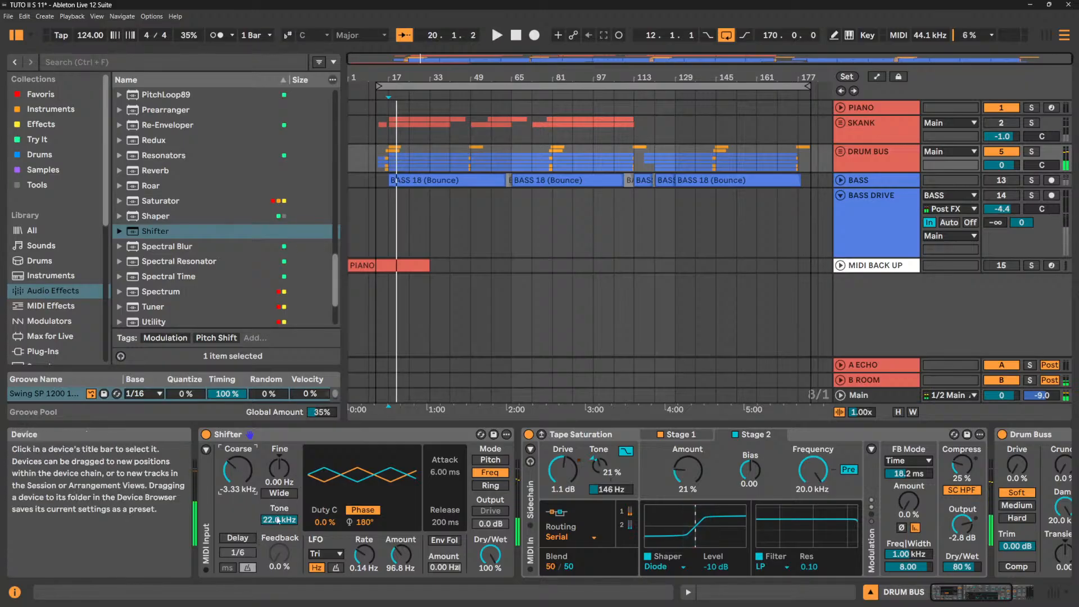
{"action": "key", "text": "space"}
{"action": "left_click_drag", "start_coordinate": [279, 470], "coordinate": [279, 458]}
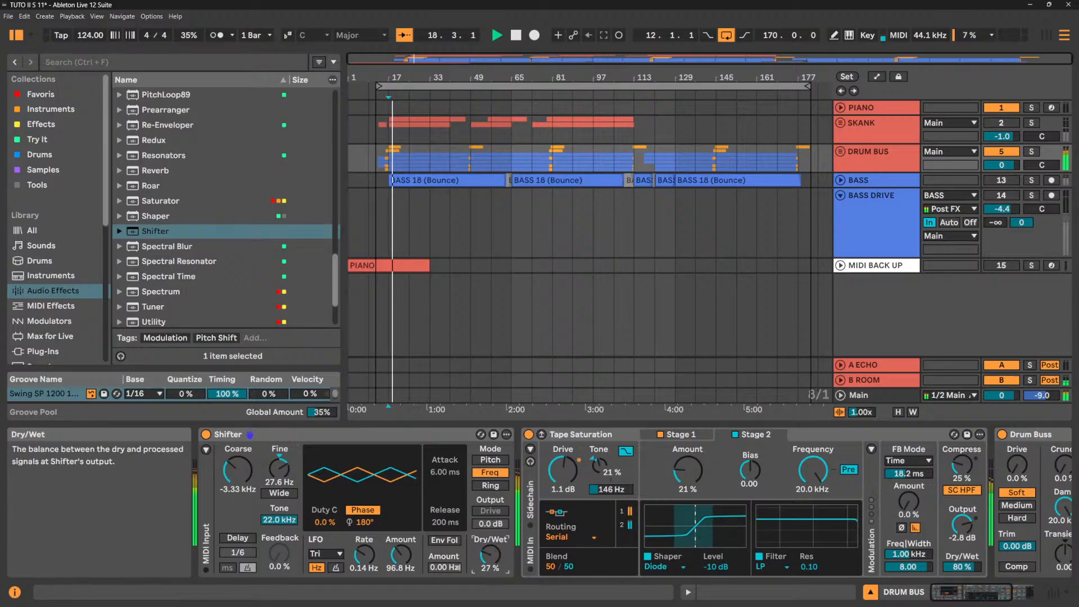
Enable Shifter's envelope follower, try its Amount at 5.00 kHz, and keep 4.40 kHz with Dry/Wet at 48 %.
{"action": "left_click", "coordinate": [445, 540]}
{"action": "left_click_drag", "start_coordinate": [451, 562], "coordinate": [451, 511]}
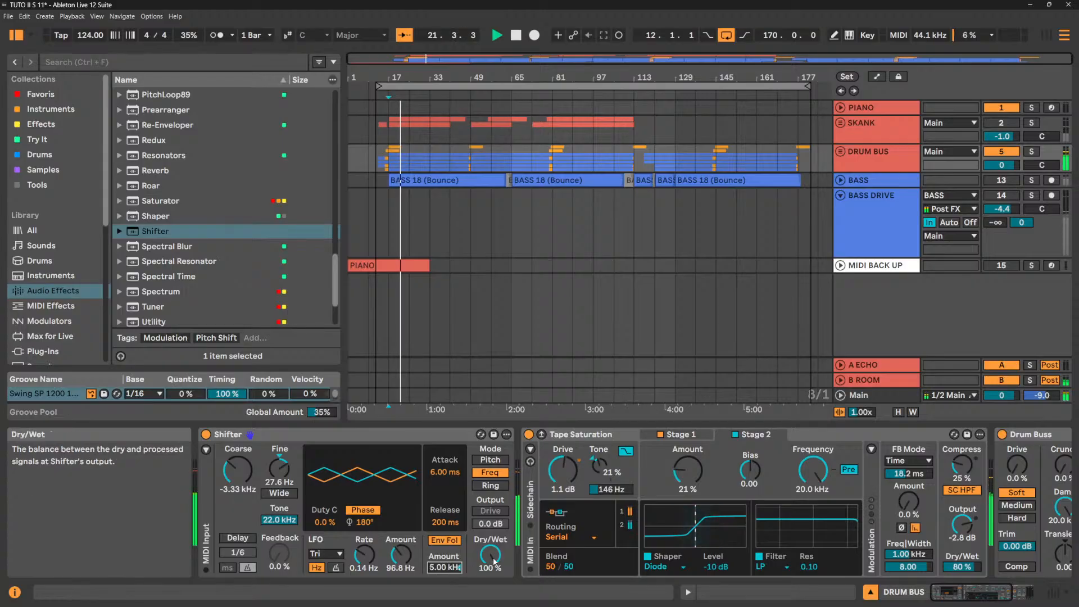
{"action": "left_click_drag", "start_coordinate": [444, 567], "coordinate": [444, 570]}
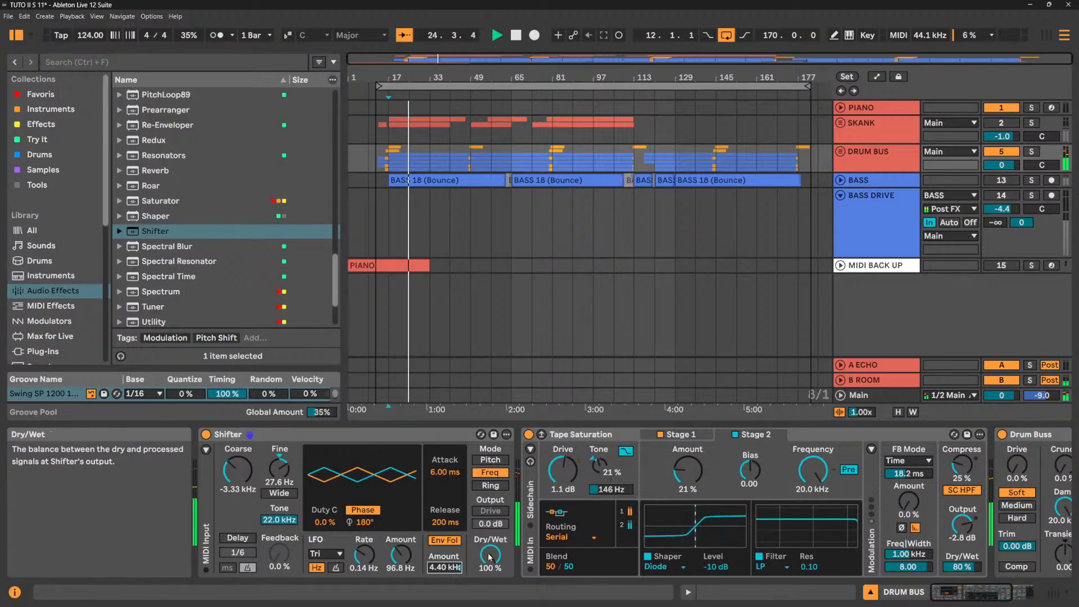
{"action": "left_click_drag", "start_coordinate": [490, 555], "coordinate": [490, 589]}
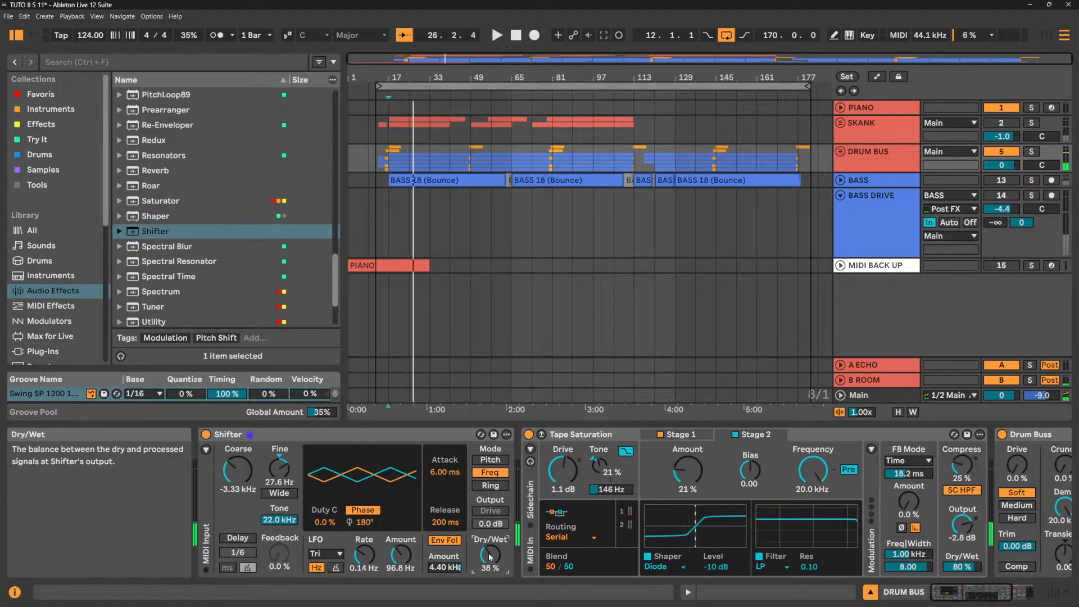
{"action": "key", "text": "space"}
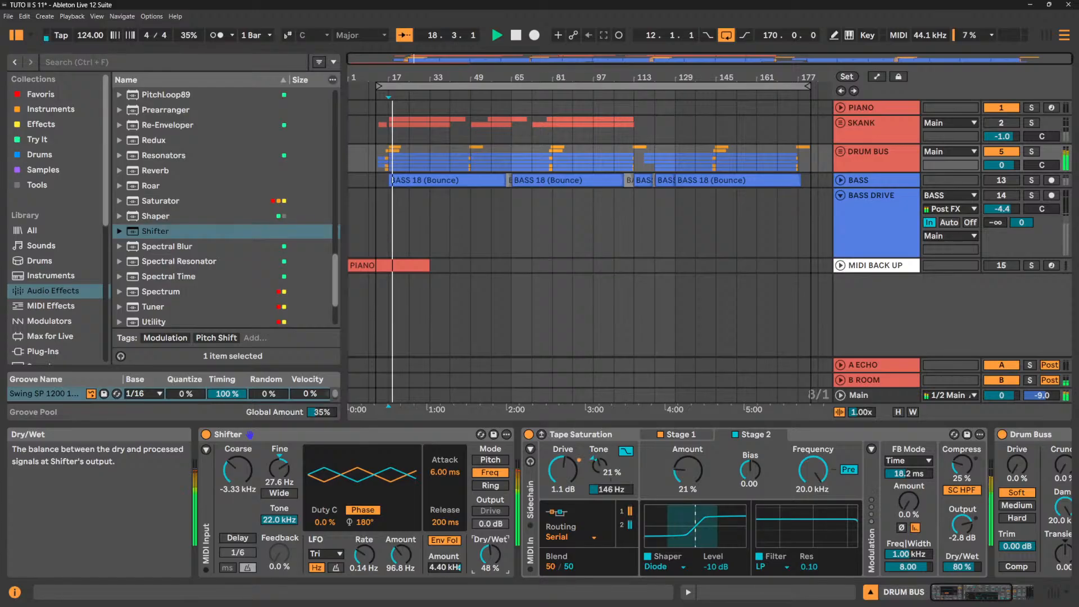
{"action": "mouse_move", "coordinate": [452, 526]}
{"action": "left_mouse_down"}
{"action": "mouse_move", "coordinate": [451, 517]}
{"action": "mouse_move", "coordinate": [451, 526]}
{"action": "left_mouse_up"}
{"action": "mouse_move", "coordinate": [447, 475]}
{"action": "left_mouse_down"}
{"action": "mouse_move", "coordinate": [448, 495]}
{"action": "mouse_move", "coordinate": [447, 458]}
{"action": "left_mouse_up"}
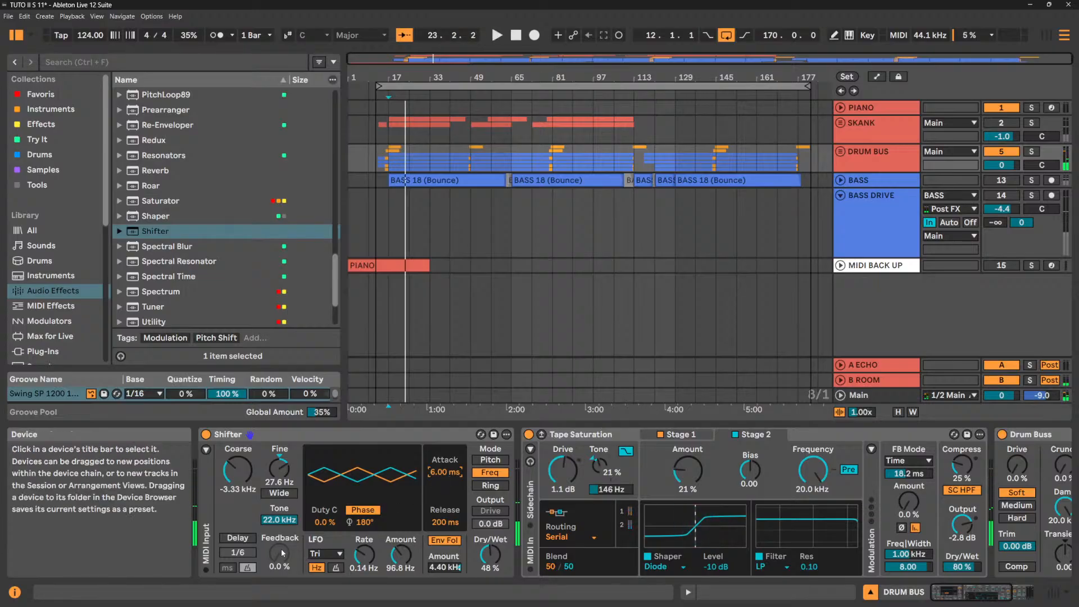
Set Coarse to -3.17 kHz, stop playback, and compare the LFO's Spin and Phase modes, keeping Phase.
{"action": "left_click_drag", "start_coordinate": [237, 470], "coordinate": [238, 463]}
{"action": "key", "text": "space"}
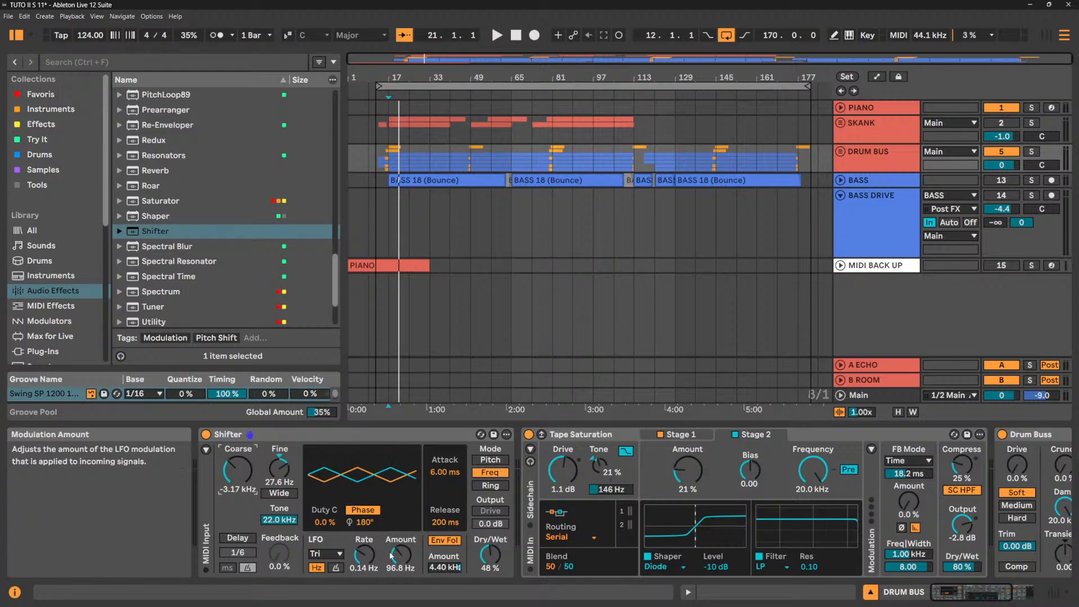
{"action": "left_click", "coordinate": [371, 510]}
{"action": "left_click", "coordinate": [371, 511]}
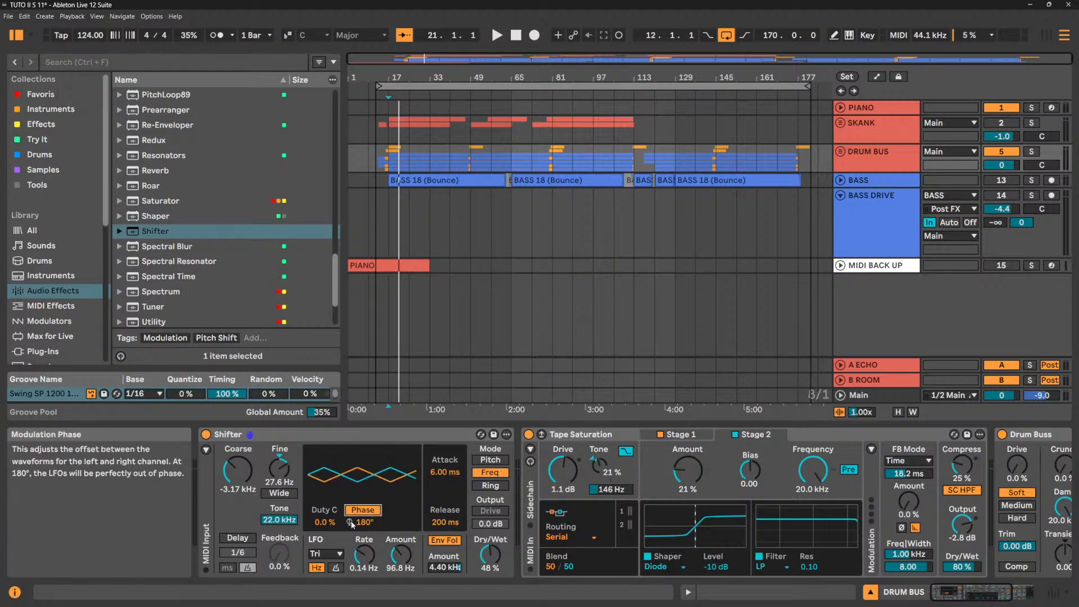
Try the Saw Up LFO waveform during playback, keep Saw Down, and sync the LFO to the tempo with Rate at 2.
{"action": "key", "text": "space"}
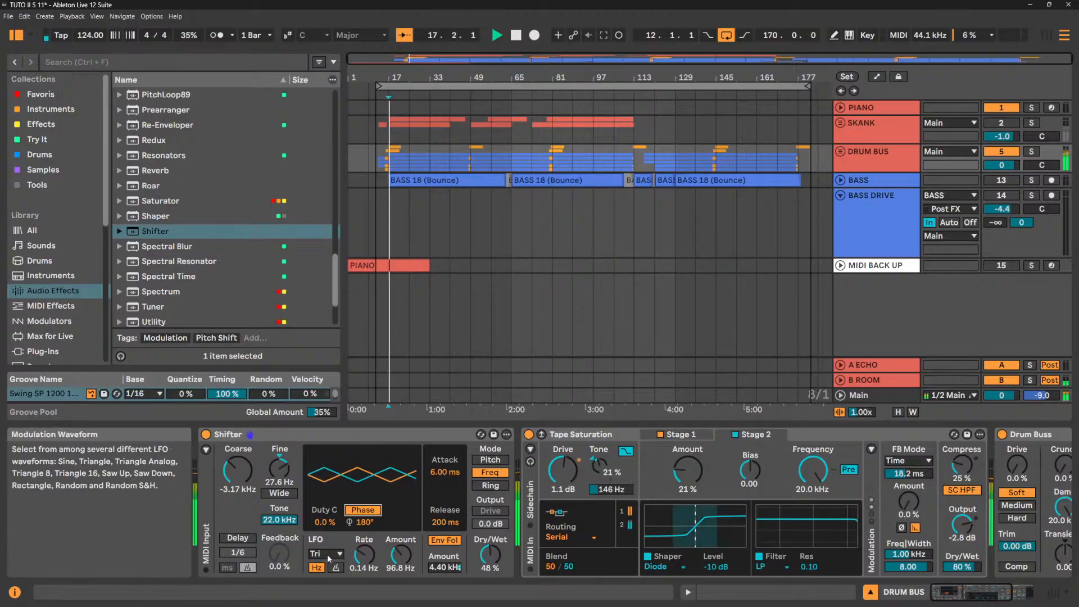
{"action": "left_click", "coordinate": [326, 554]}
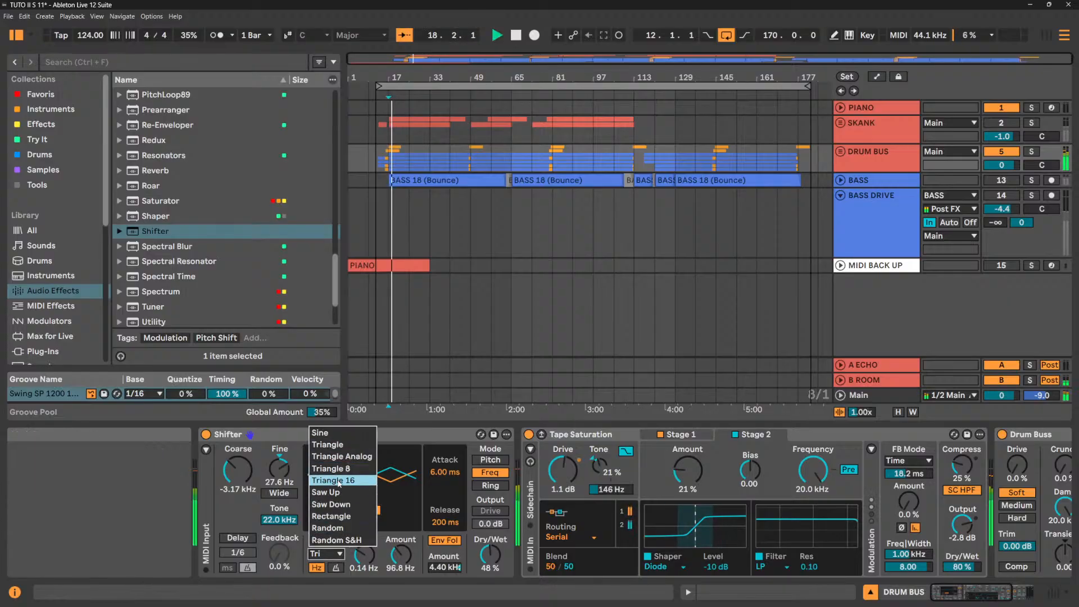
{"action": "left_click", "coordinate": [342, 492]}
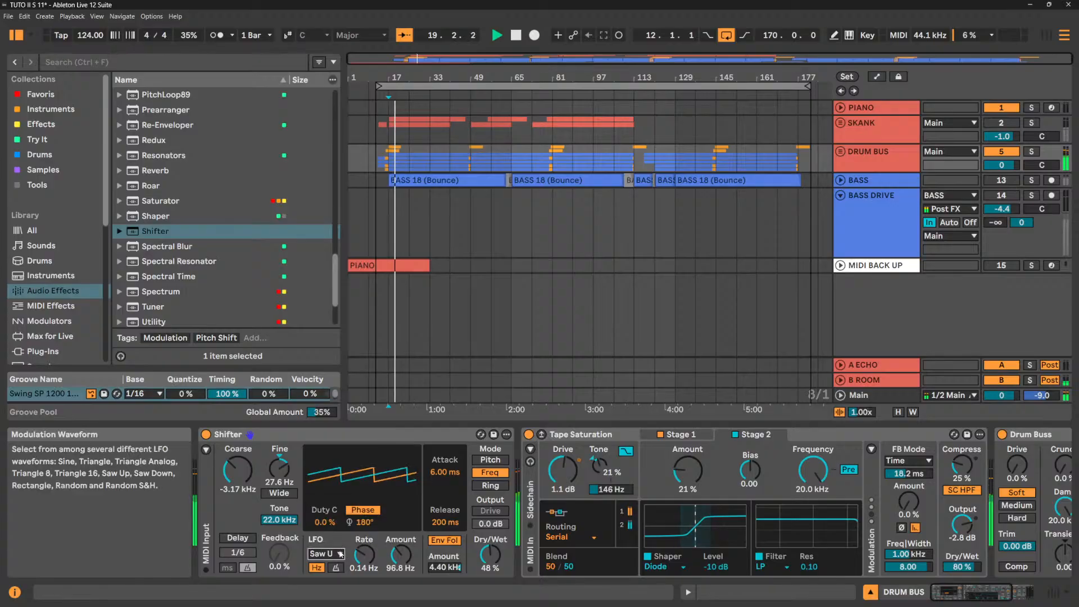
{"action": "left_click", "coordinate": [340, 554]}
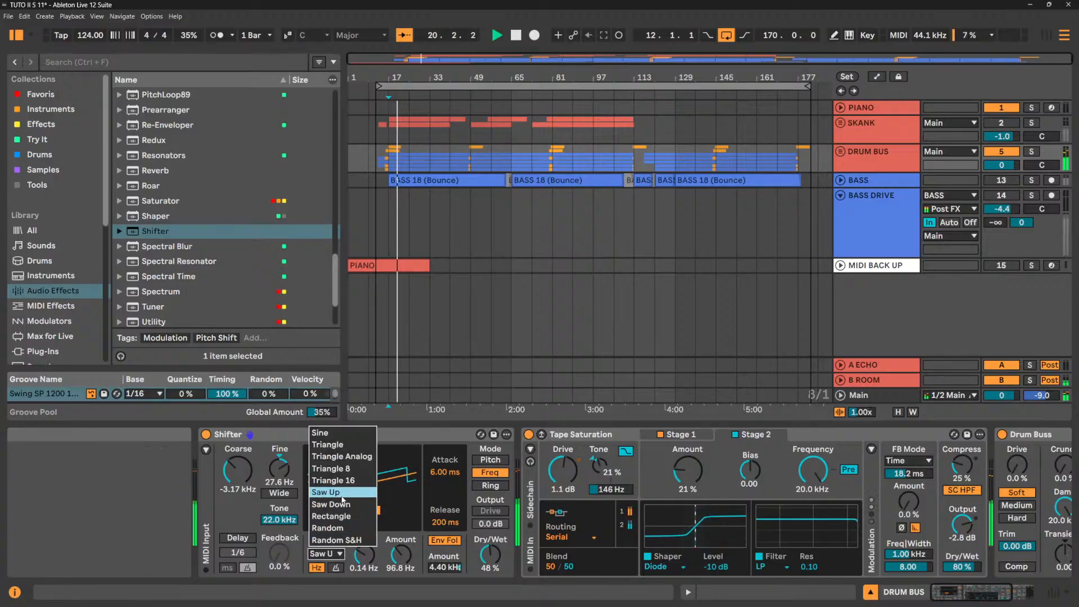
{"action": "left_click", "coordinate": [340, 504]}
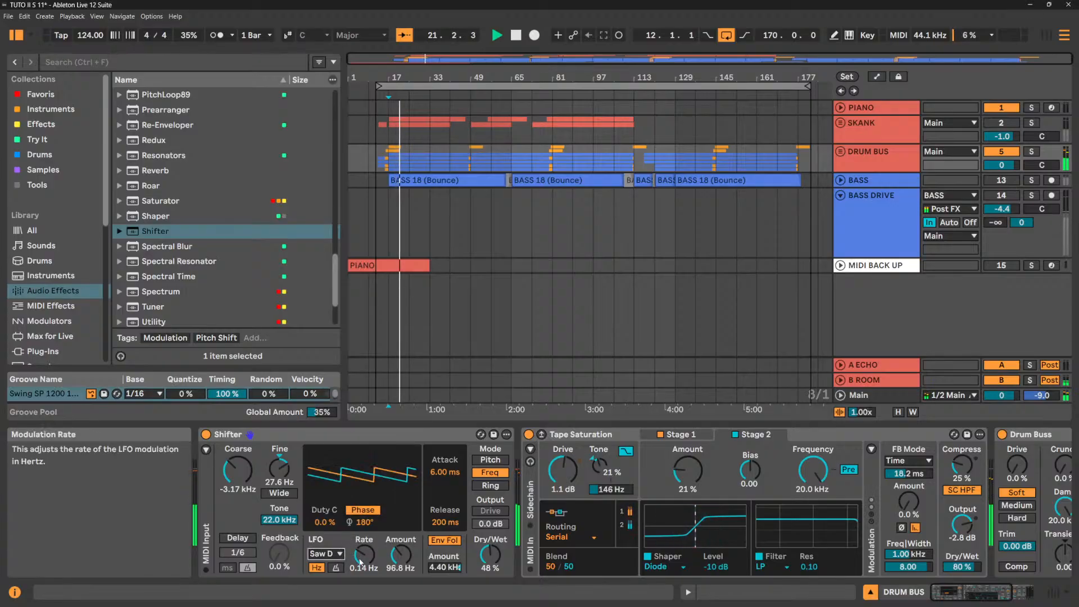
{"action": "left_click", "coordinate": [335, 569]}
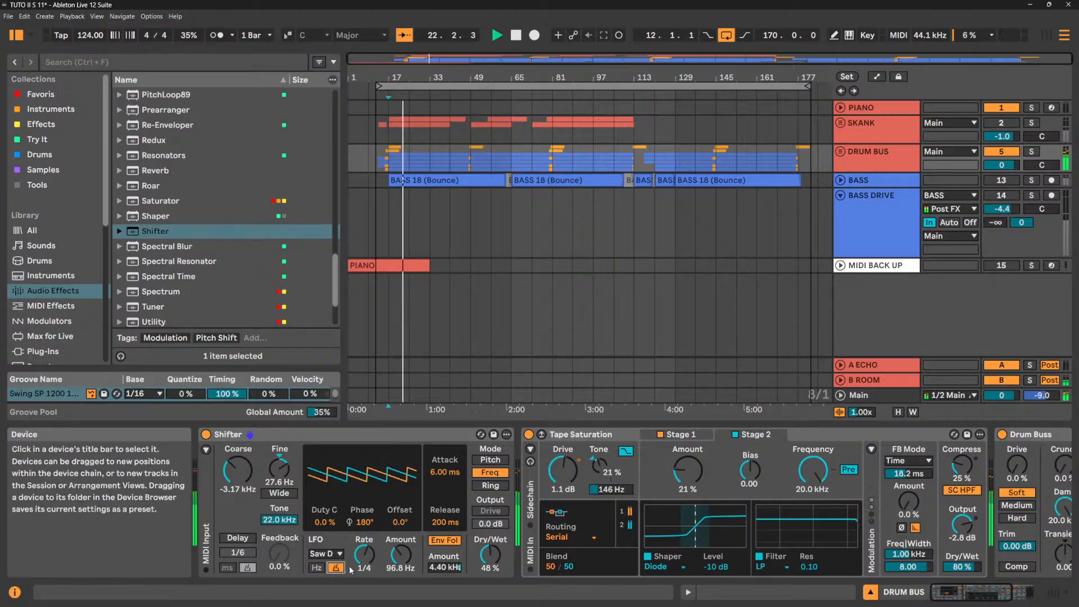
{"action": "left_click_drag", "start_coordinate": [364, 554], "coordinate": [365, 531]}
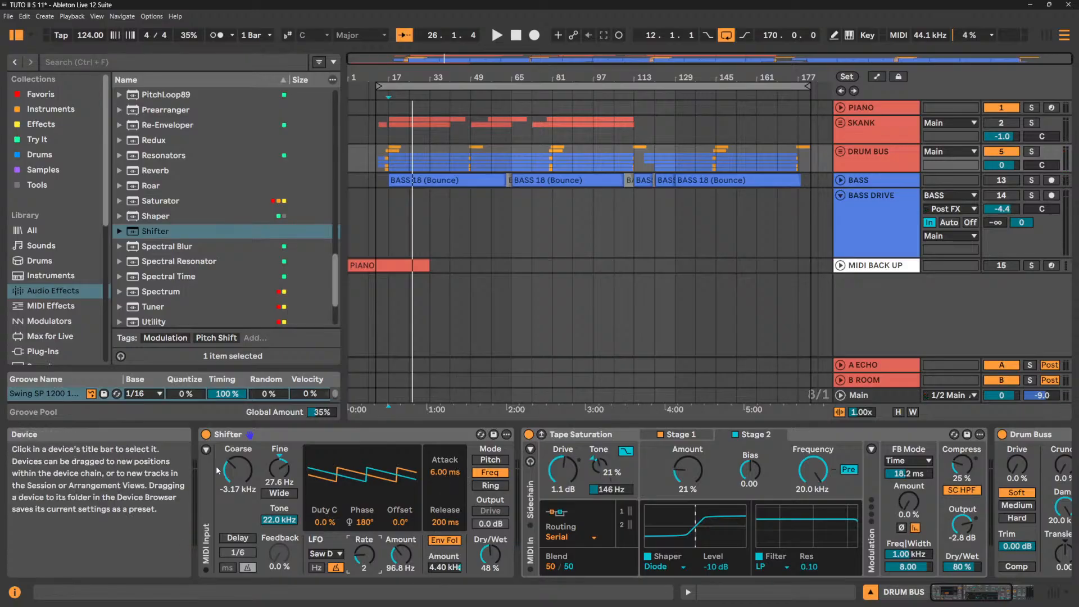
Reset Shifter's Coarse and Fine frequency shifts to 0 Hz and switch its mode to Ring.
{"action": "double_click", "coordinate": [238, 469]}
{"action": "double_click", "coordinate": [277, 469]}
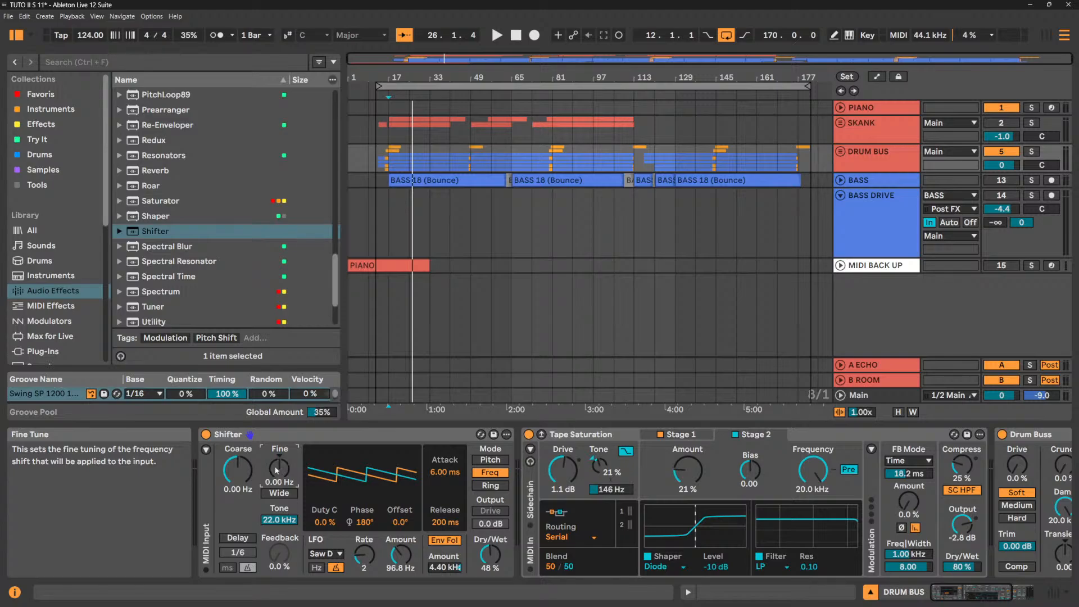
{"action": "left_click", "coordinate": [496, 486]}
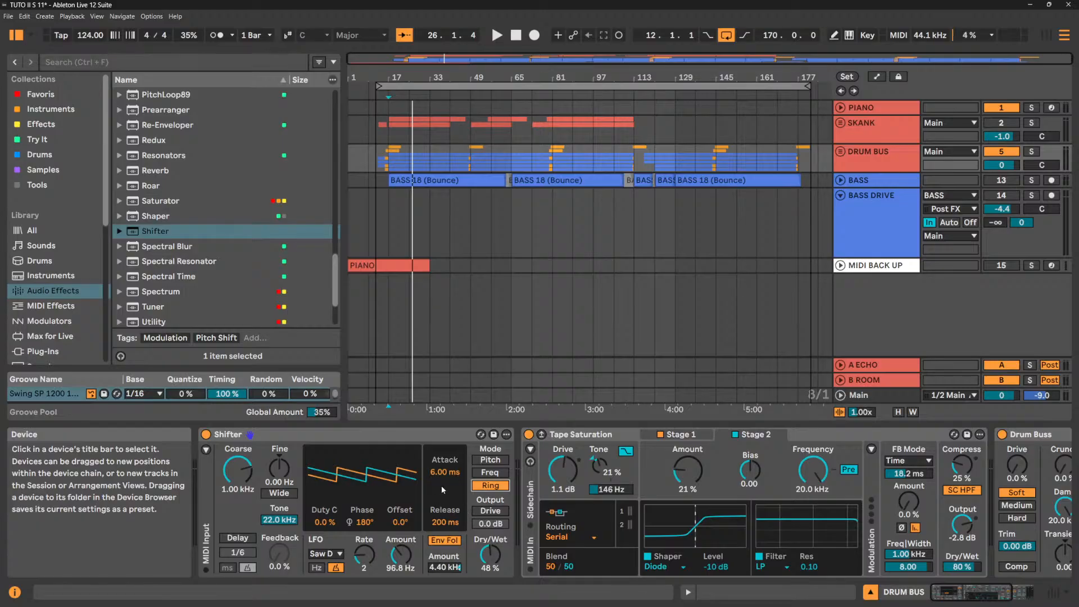
Audition ring modulation with Dry/Wet at 100 % and LFO Amount at 0 Hz, setting Coarse to 11.2 Hz and Fine to -78.6 Hz.
{"action": "key", "text": "space"}
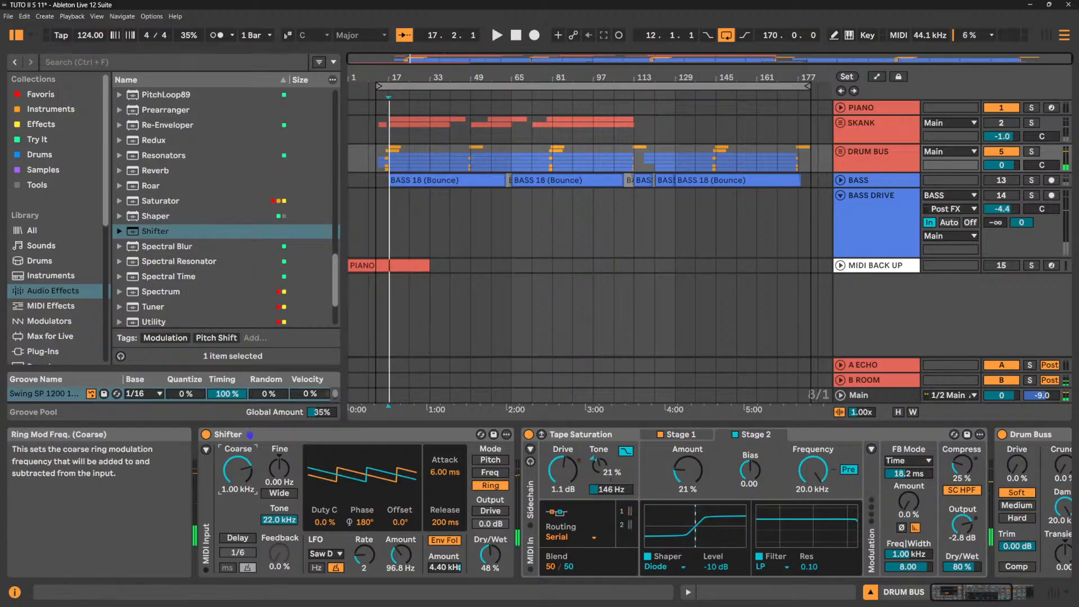
{"action": "left_click_drag", "start_coordinate": [238, 470], "coordinate": [238, 520]}
{"action": "left_click_drag", "start_coordinate": [490, 555], "coordinate": [490, 534]}
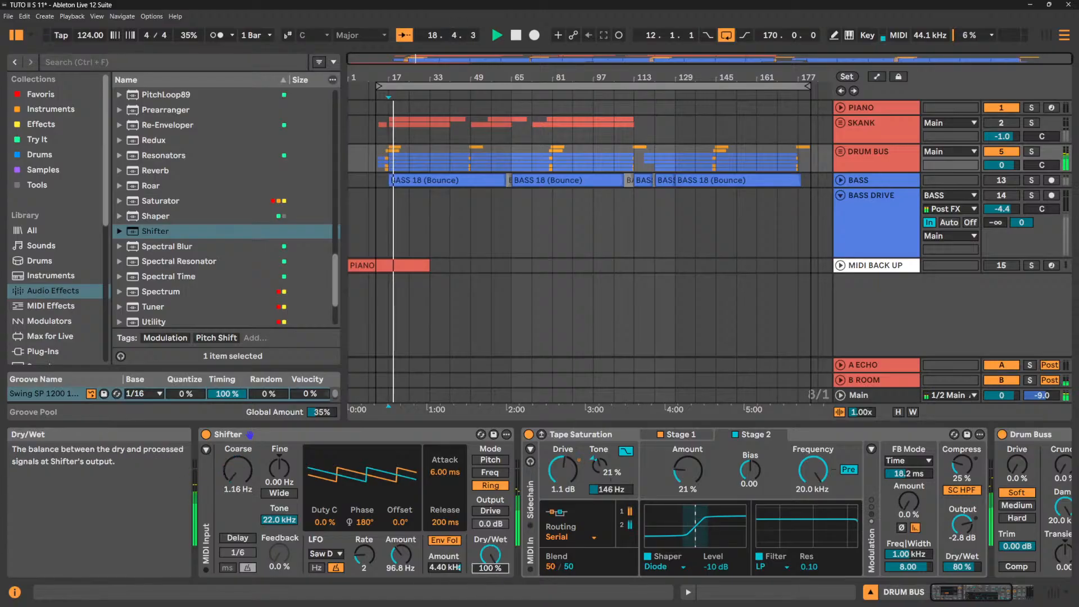
{"action": "left_click_drag", "start_coordinate": [401, 554], "coordinate": [400, 579]}
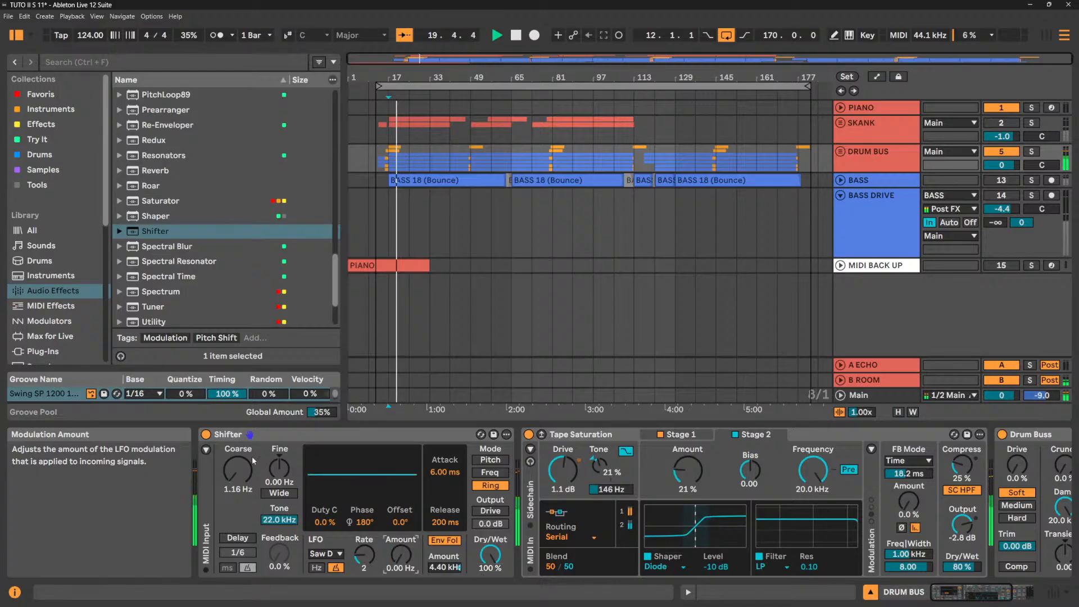
{"action": "mouse_move", "coordinate": [238, 470]}
{"action": "left_mouse_down"}
{"action": "mouse_move", "coordinate": [239, 455]}
{"action": "mouse_move", "coordinate": [280, 481]}
{"action": "mouse_move", "coordinate": [238, 478]}
{"action": "left_mouse_up"}
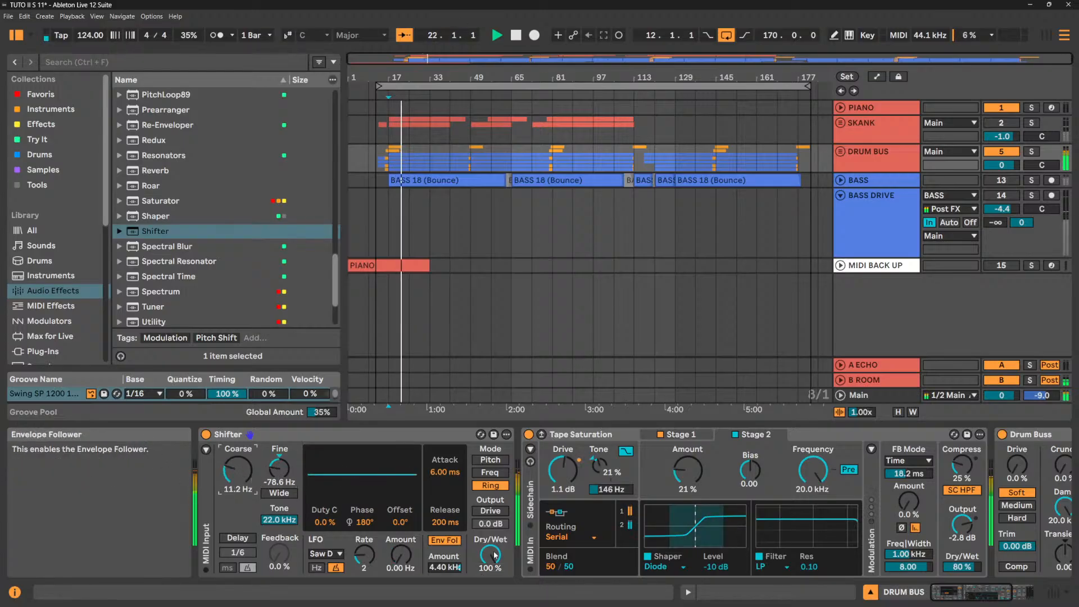
Disable the envelope follower with its Amount at 0 Hz, and raise the LFO Amount to 145 Hz.
{"action": "left_click", "coordinate": [444, 540]}
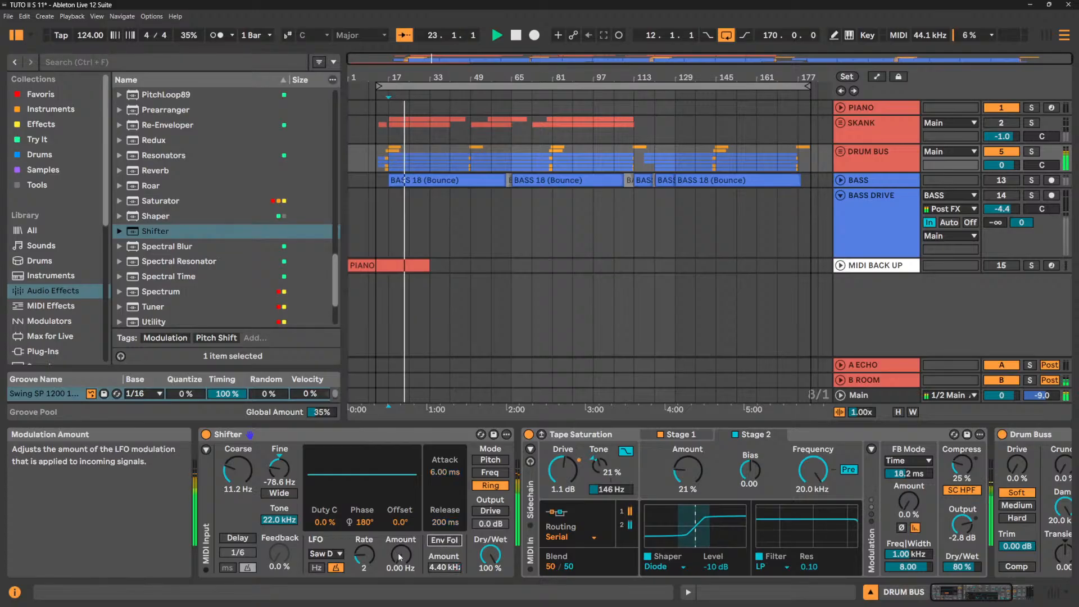
{"action": "left_click_drag", "start_coordinate": [399, 557], "coordinate": [399, 534]}
{"action": "left_click_drag", "start_coordinate": [444, 567], "coordinate": [444, 585]}
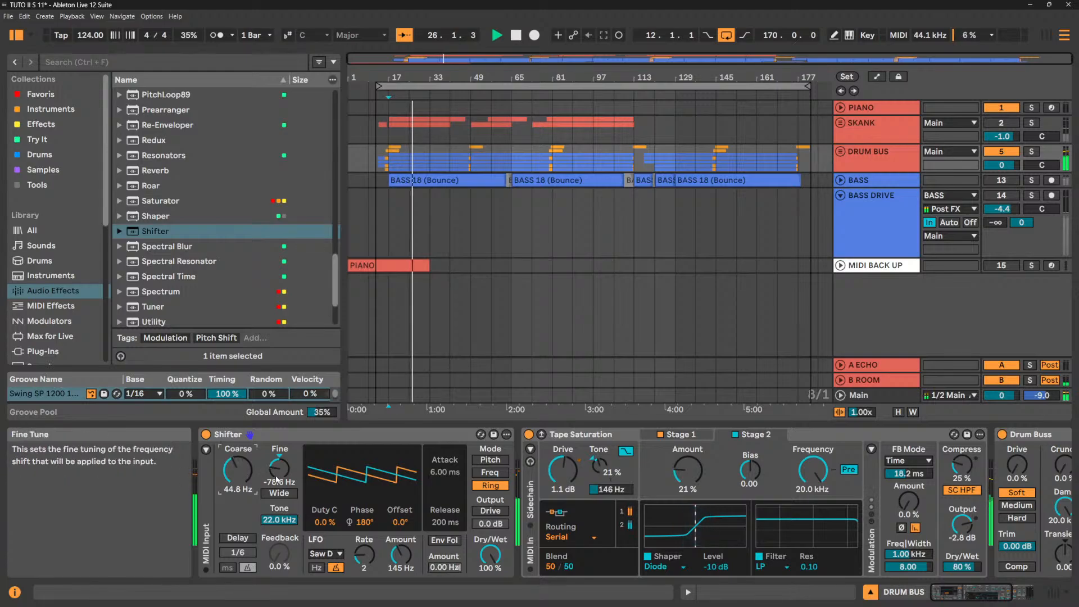
Set the ring modulation's Fine to 59.6 Hz, Coarse to 578 Hz and Tone to 10.0 kHz.
{"action": "left_click_drag", "start_coordinate": [276, 479], "coordinate": [245, 467]}
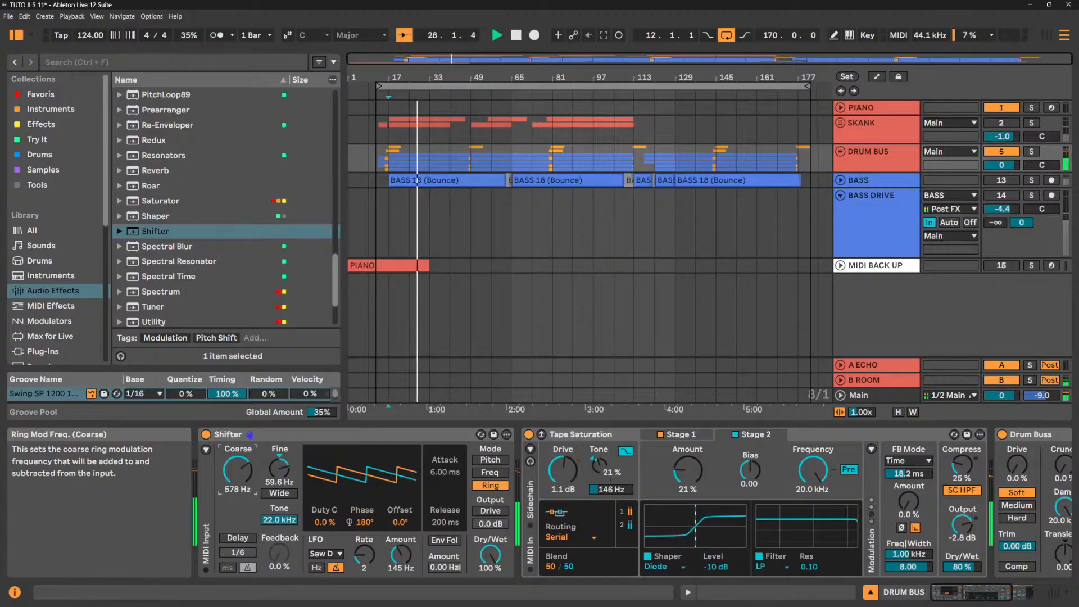
{"action": "left_click_drag", "start_coordinate": [280, 519], "coordinate": [279, 535]}
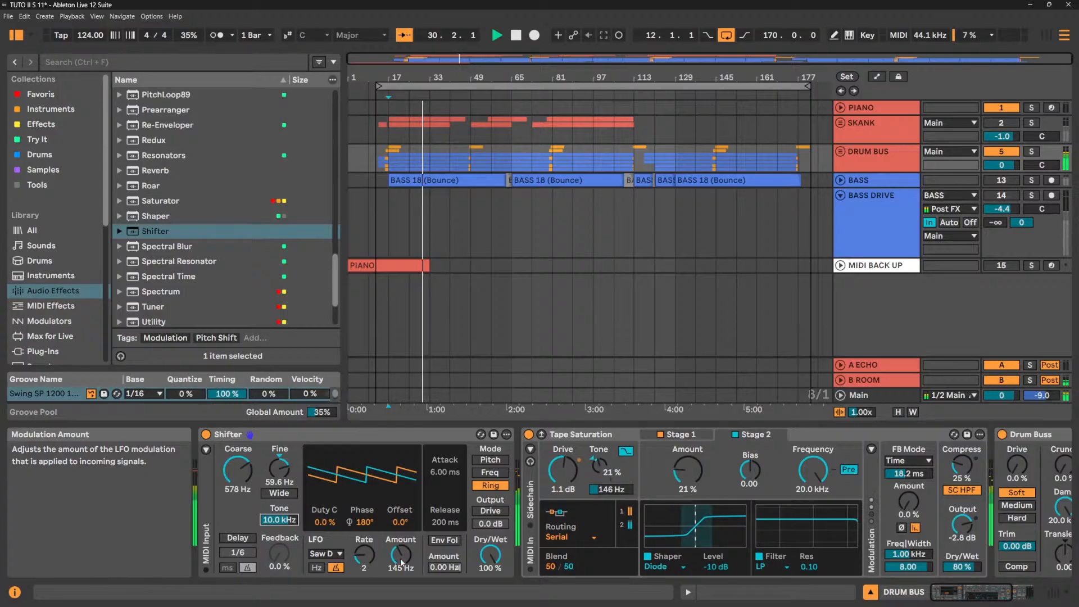
Raise Shifter's LFO Amount to 773 Hz, switch its waveform to Sine and set the synced Rate to 6.
{"action": "left_click_drag", "start_coordinate": [401, 562], "coordinate": [400, 543]}
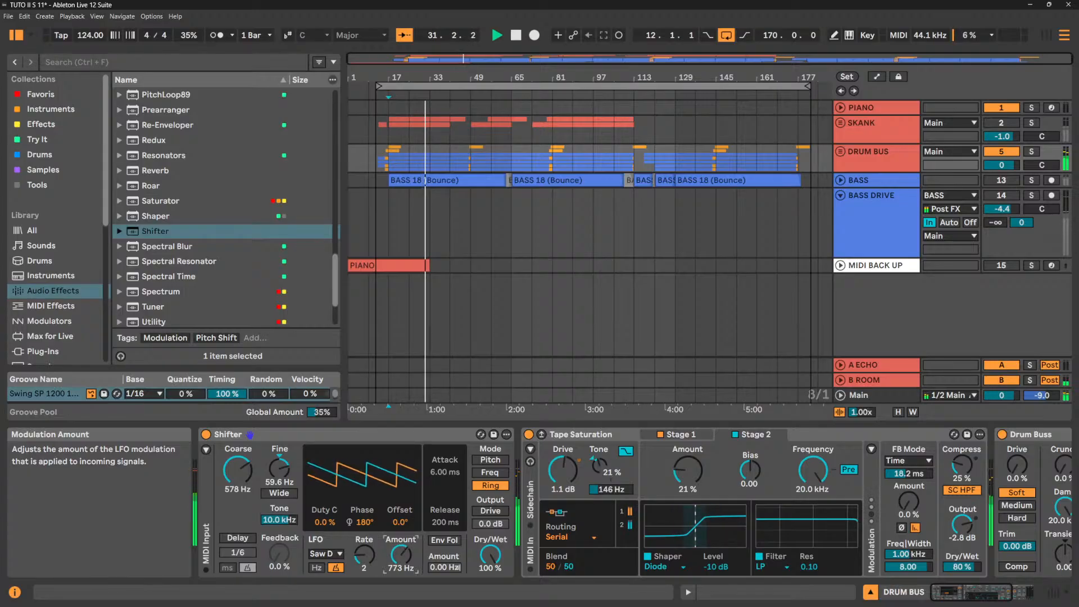
{"action": "left_click", "coordinate": [324, 554]}
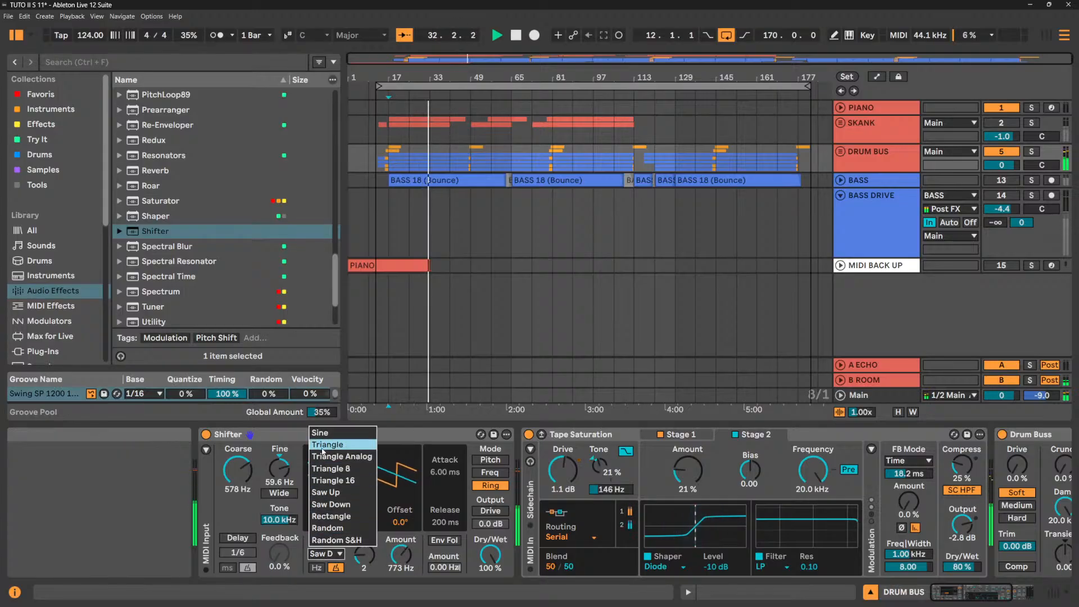
{"action": "left_click", "coordinate": [319, 433]}
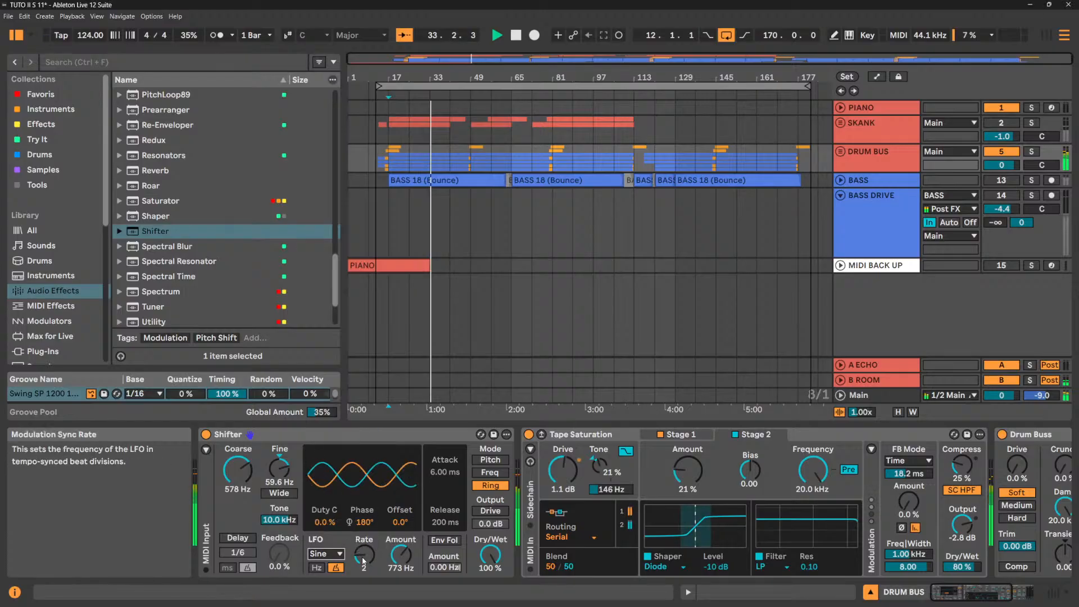
{"action": "left_click_drag", "start_coordinate": [364, 553], "coordinate": [363, 540]}
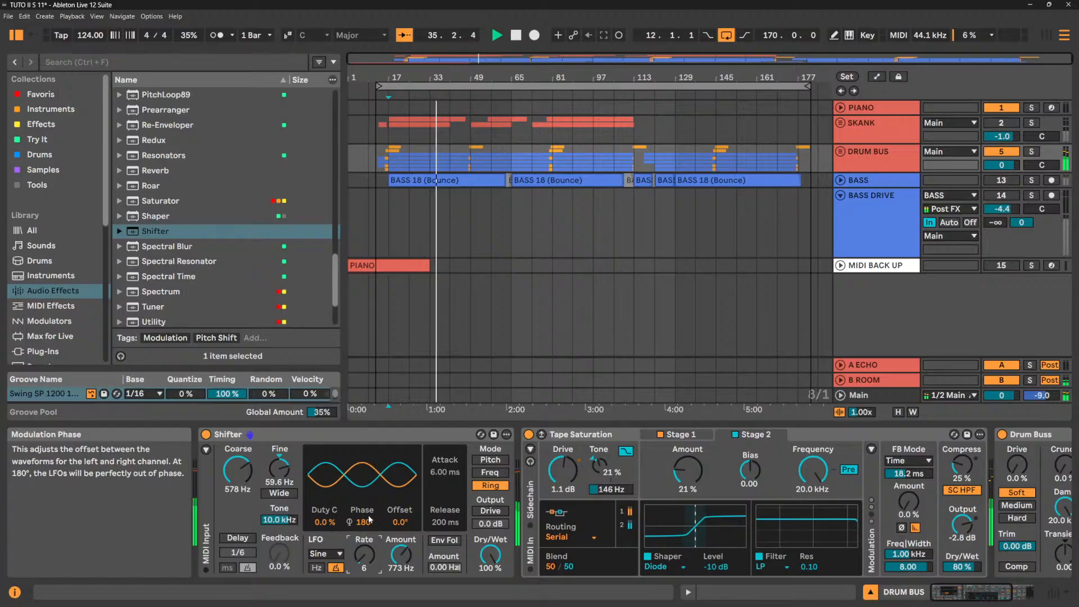
Set the LFO's Phase to 155° and Offset to 37°, and audition it with the Rate at 1/32.
{"action": "left_click_drag", "start_coordinate": [369, 519], "coordinate": [362, 487]}
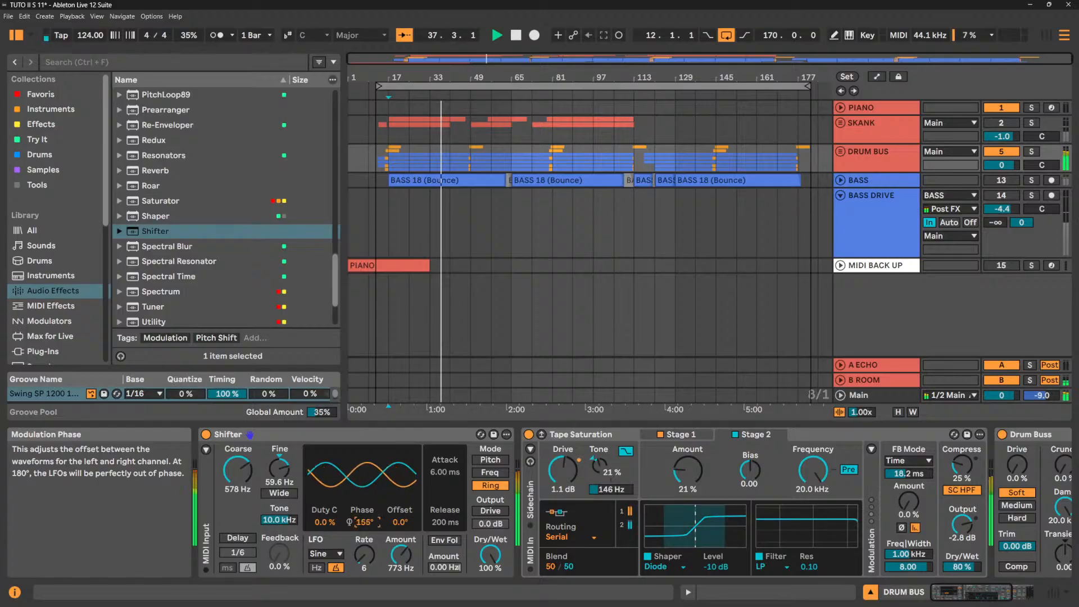
{"action": "left_click_drag", "start_coordinate": [400, 522], "coordinate": [400, 513]}
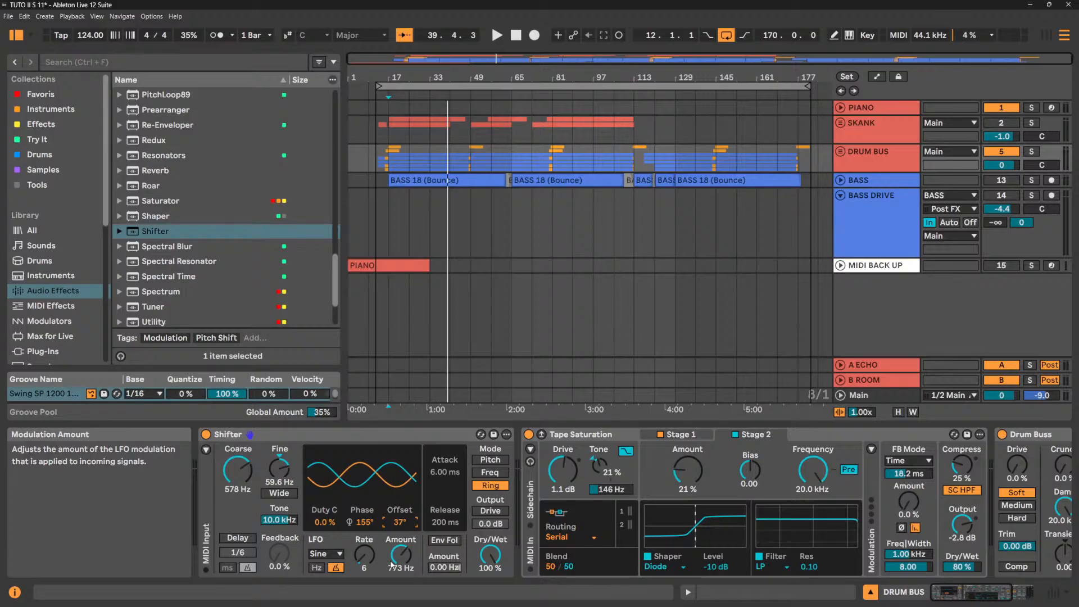
{"action": "key", "text": "space"}
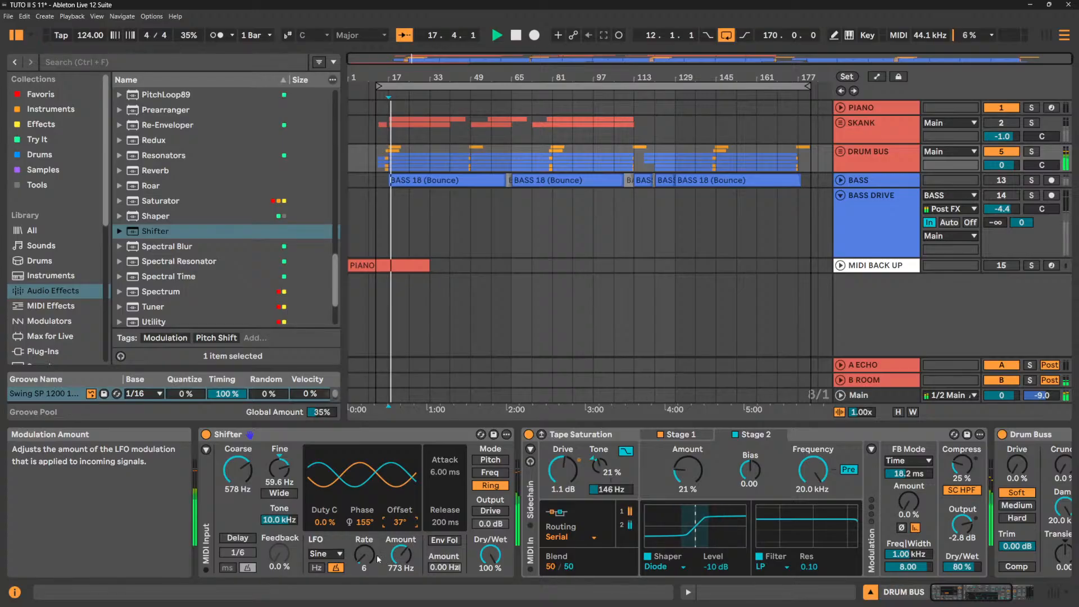
{"action": "left_click_drag", "start_coordinate": [364, 556], "coordinate": [364, 514]}
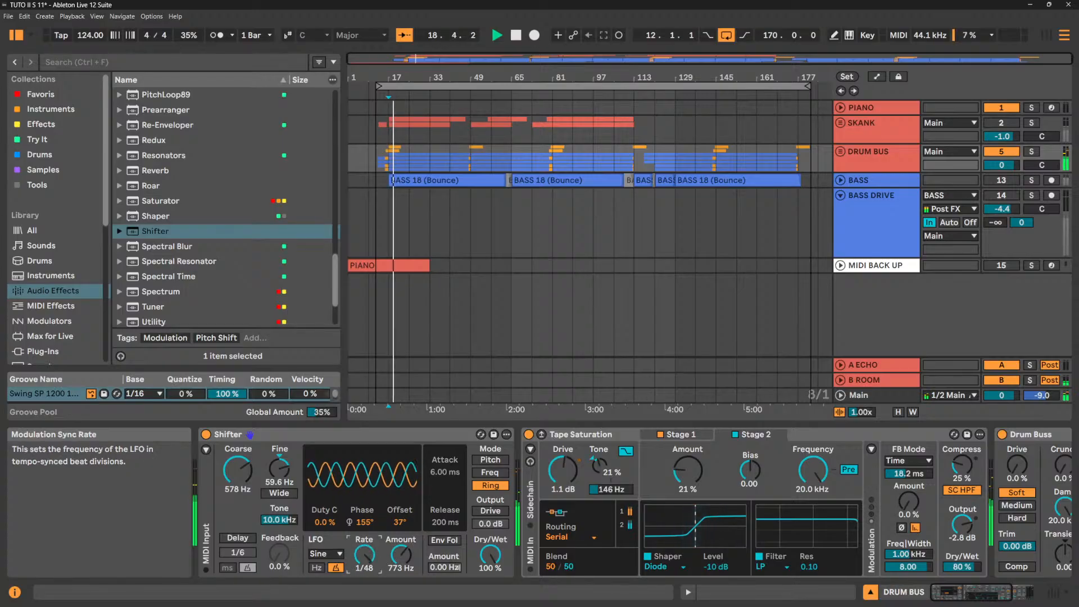
{"action": "key", "text": "Down"}
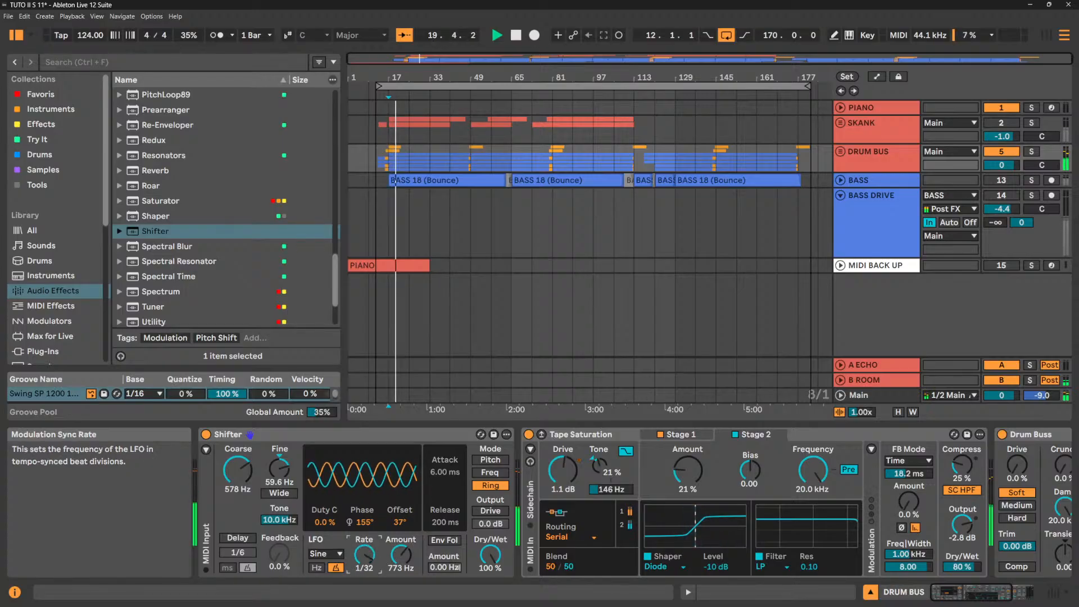
Audition Dry/Wet at 47 %, reset it to 100 %, and compare Freq mode with Ring mode.
{"action": "left_click_drag", "start_coordinate": [490, 556], "coordinate": [490, 584]}
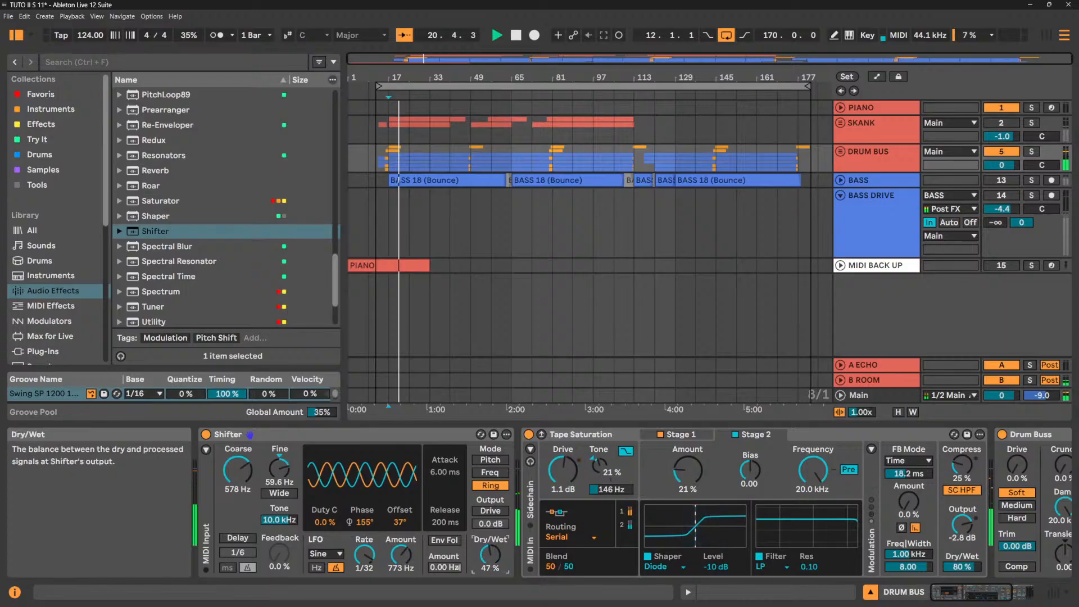
{"action": "key", "text": "Delete"}
{"action": "left_click", "coordinate": [490, 473]}
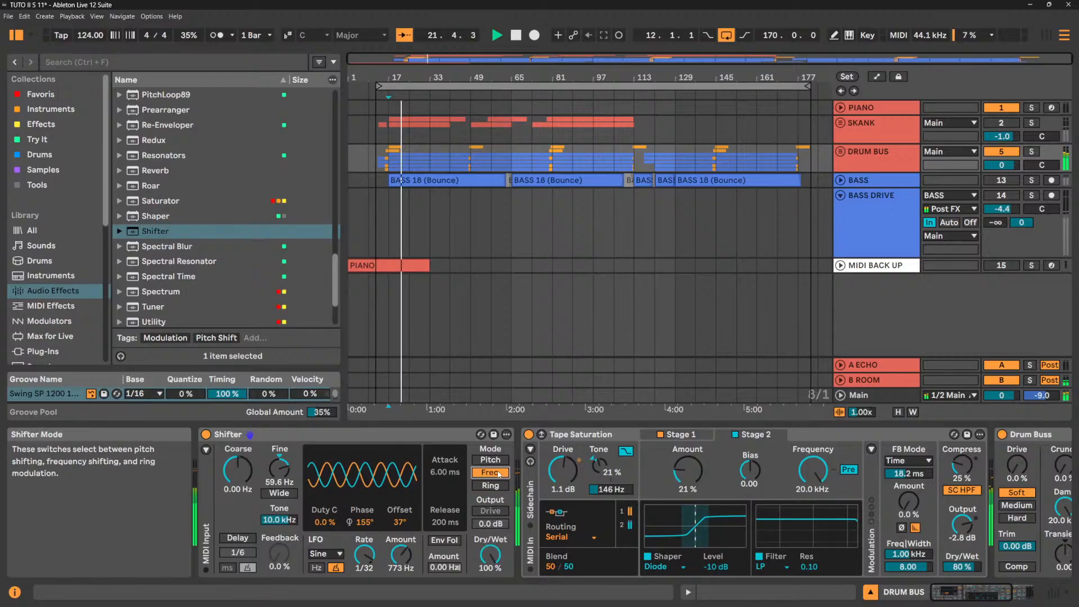
{"action": "left_click", "coordinate": [493, 487]}
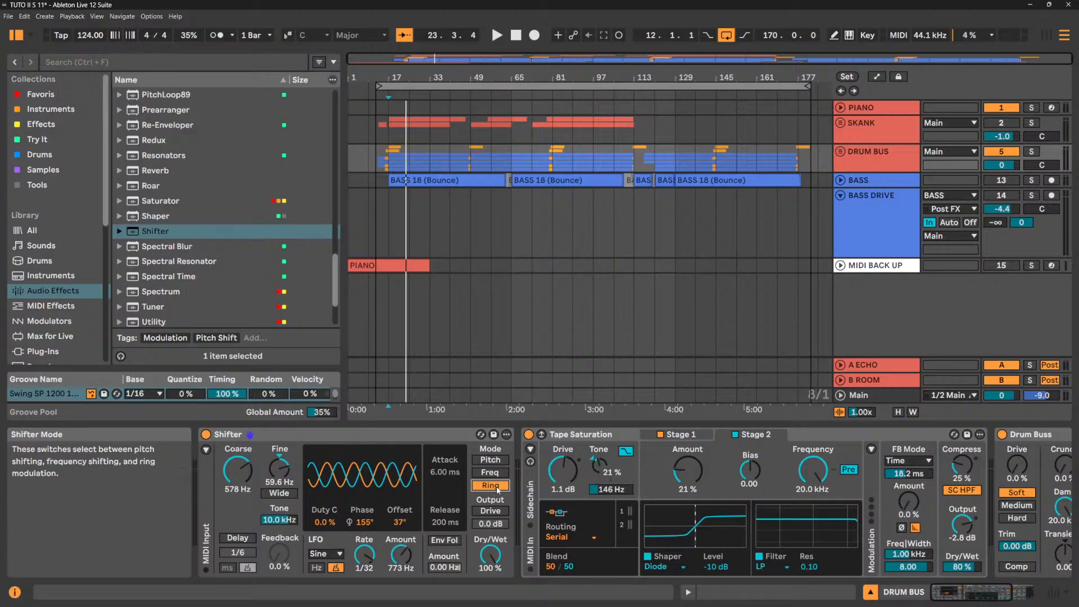
Audition the ring modulation's Drive at 9.2 dB on the drums, and switch Drive back off.
{"action": "left_click", "coordinate": [497, 511]}
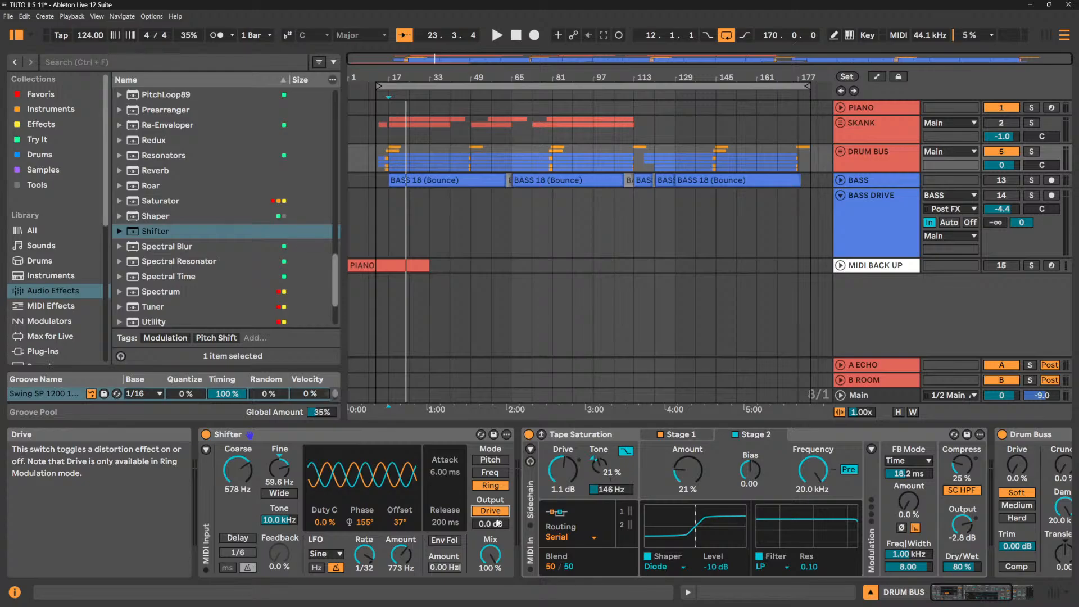
{"action": "mouse_move", "coordinate": [498, 523]}
{"action": "left_mouse_down"}
{"action": "mouse_move", "coordinate": [498, 508]}
{"action": "mouse_move", "coordinate": [490, 514]}
{"action": "left_mouse_up"}
{"action": "key", "text": "space"}
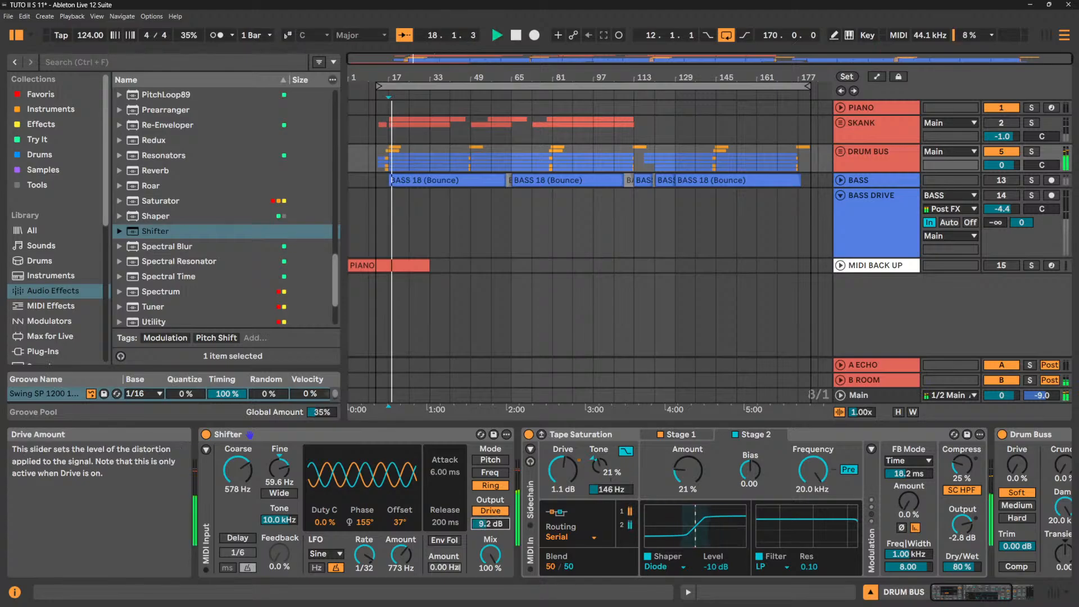
{"action": "left_click", "coordinate": [498, 511]}
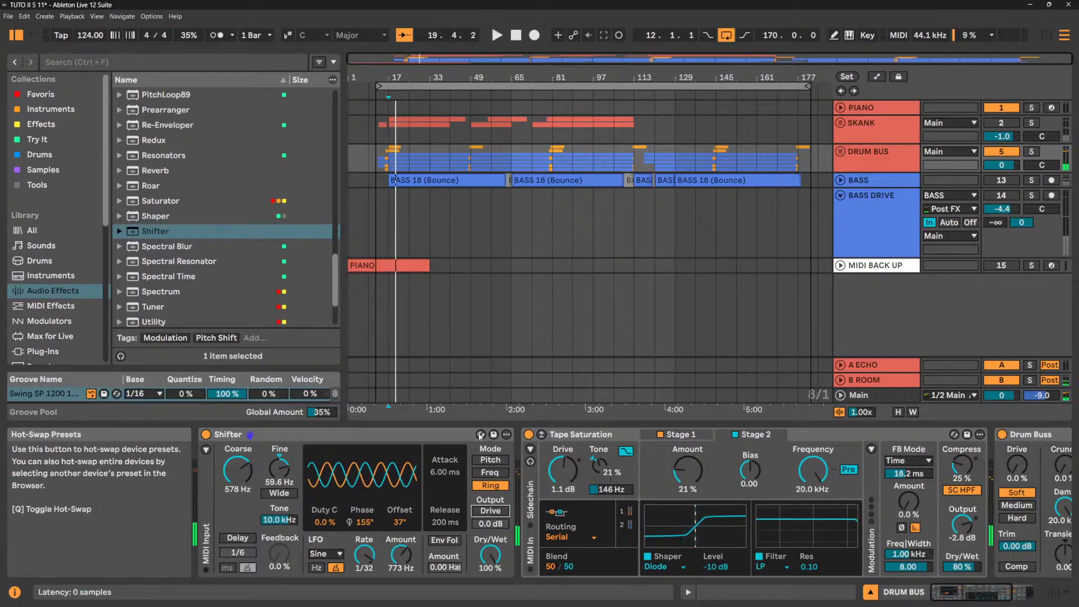
Hot-swap Shifter's presets during playback, auditioning Autonomous Photon Ray, Damien, Dirty Tonal and Dirty Tremolo.
{"action": "left_click", "coordinate": [481, 434]}
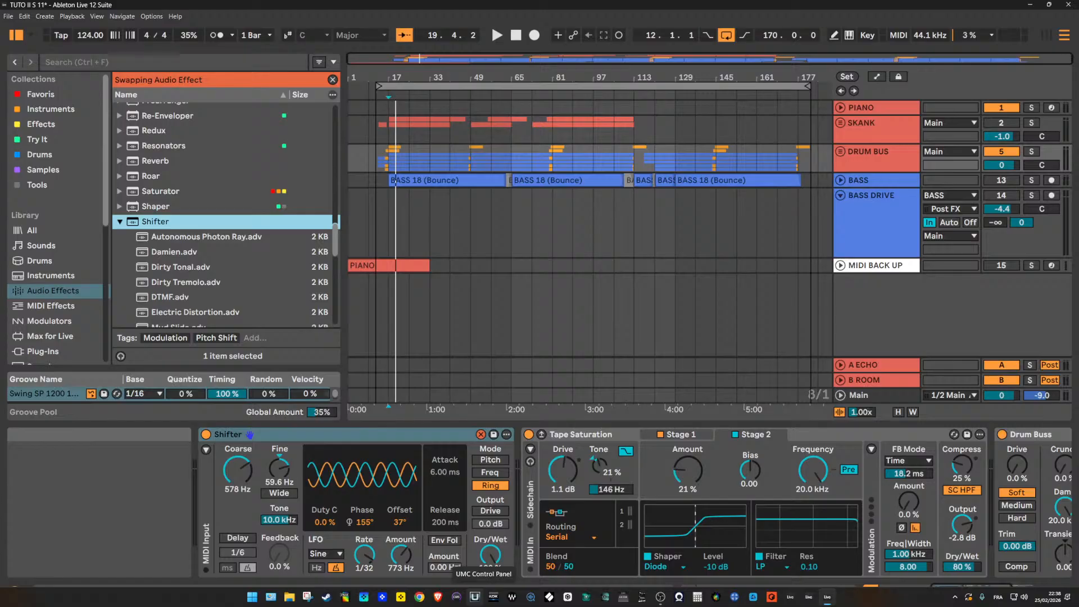
{"action": "key", "text": "space"}
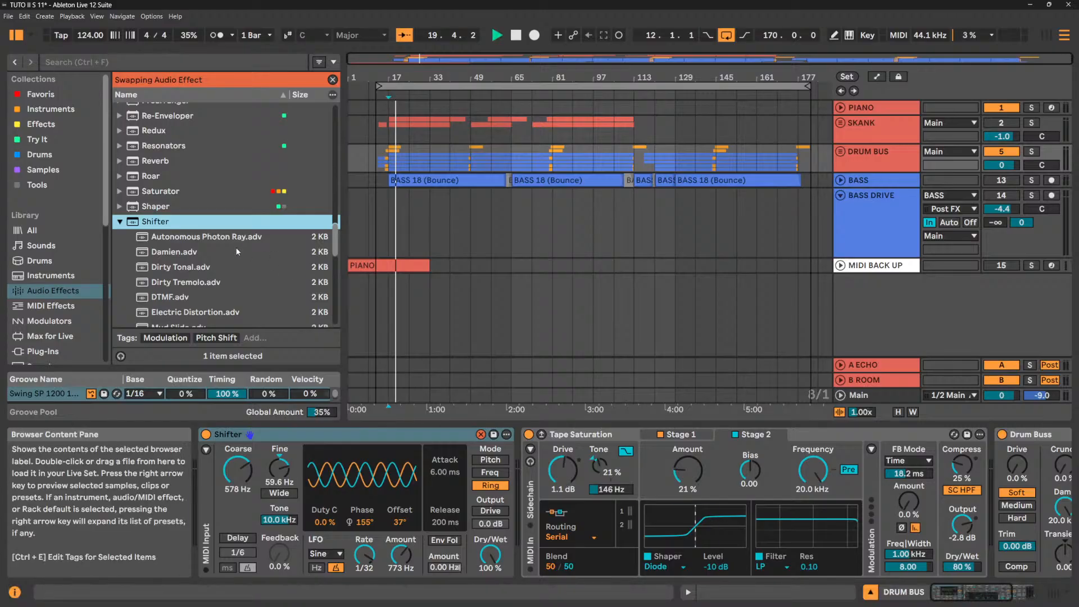
{"action": "double_click", "coordinate": [206, 236]}
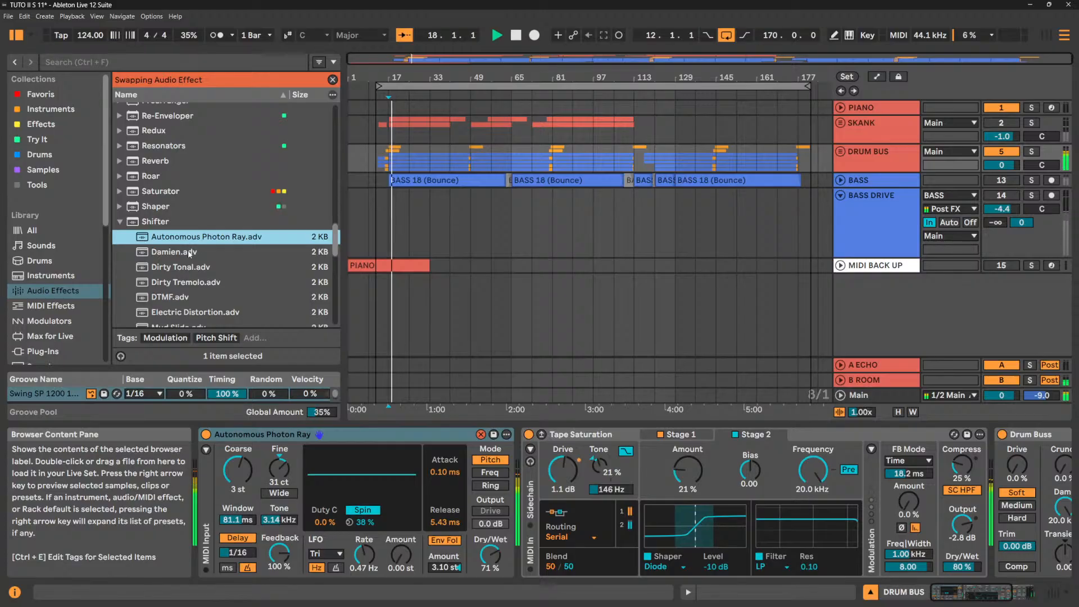
{"action": "double_click", "coordinate": [187, 250]}
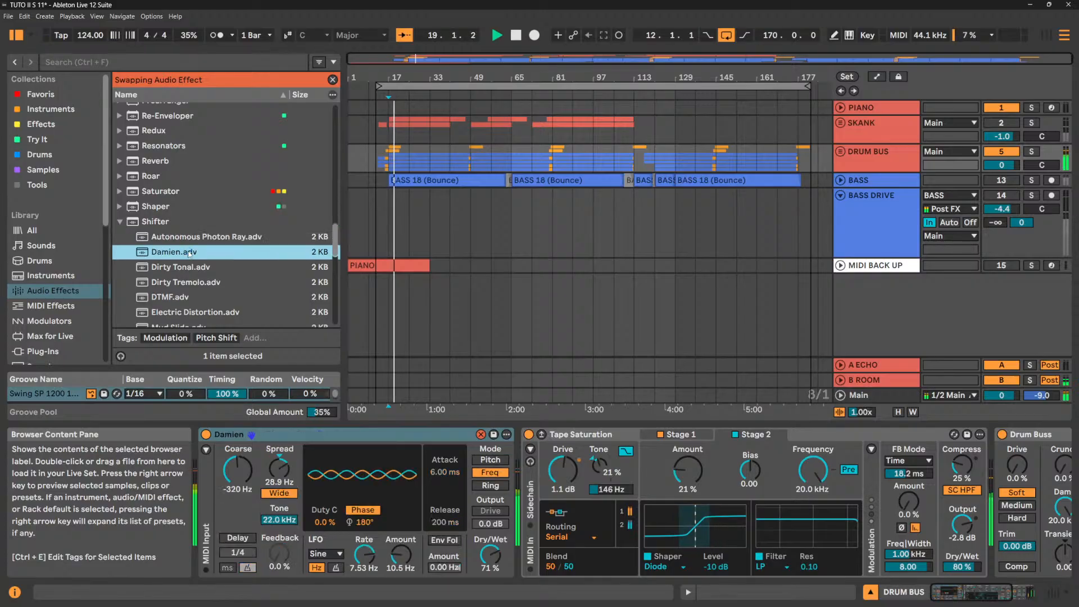
{"action": "double_click", "coordinate": [193, 266]}
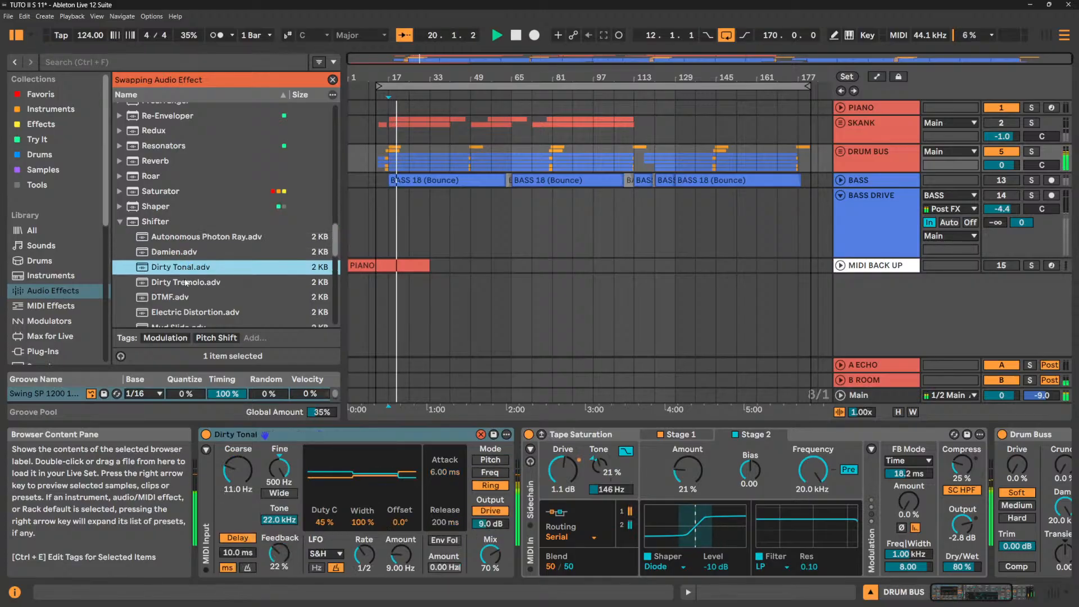
{"action": "double_click", "coordinate": [185, 282]}
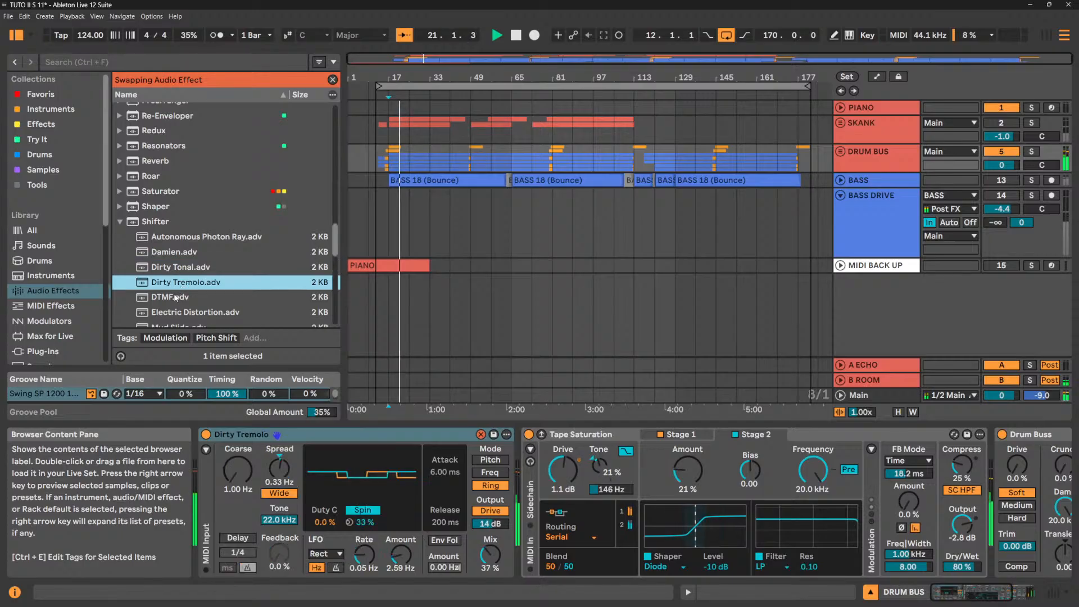
Audition the Shifter presets DTMF, Electric Distortion, Mud Slide, Phasing and Race Car on the drums.
{"action": "double_click", "coordinate": [176, 297]}
{"action": "scroll", "coordinate": [179, 290], "scroll_direction": "down", "scroll_amount": 2}
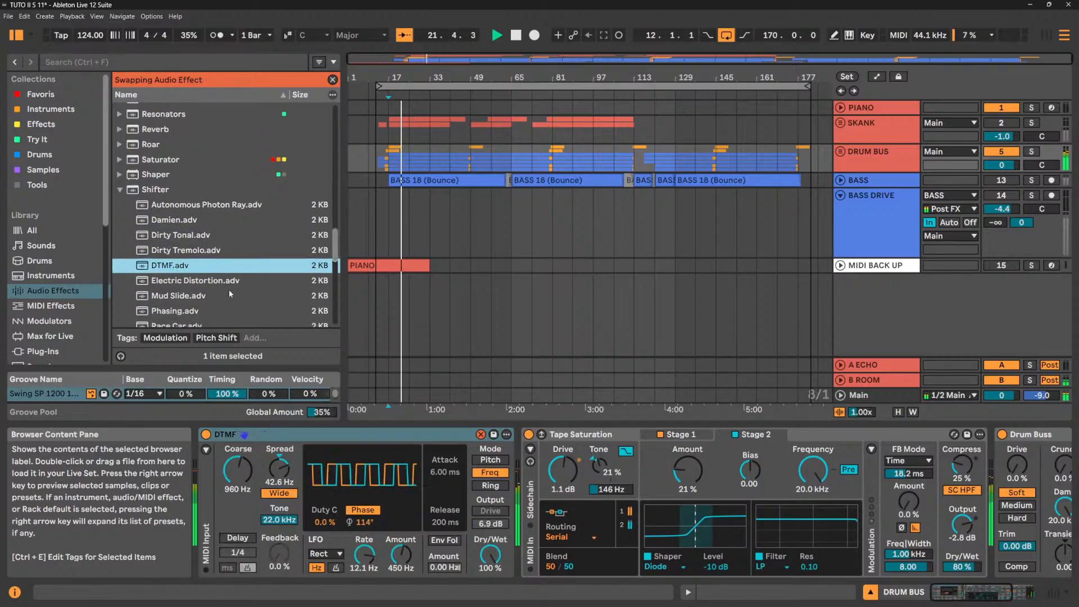
{"action": "double_click", "coordinate": [182, 281]}
{"action": "scroll", "coordinate": [180, 298], "scroll_direction": "down", "scroll_amount": 1}
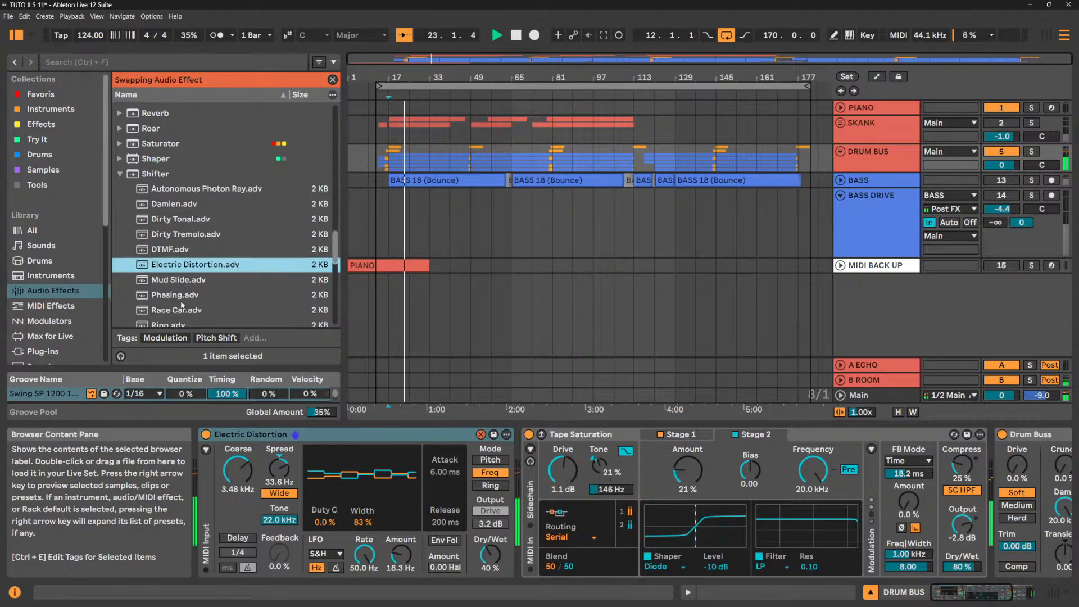
{"action": "double_click", "coordinate": [180, 281]}
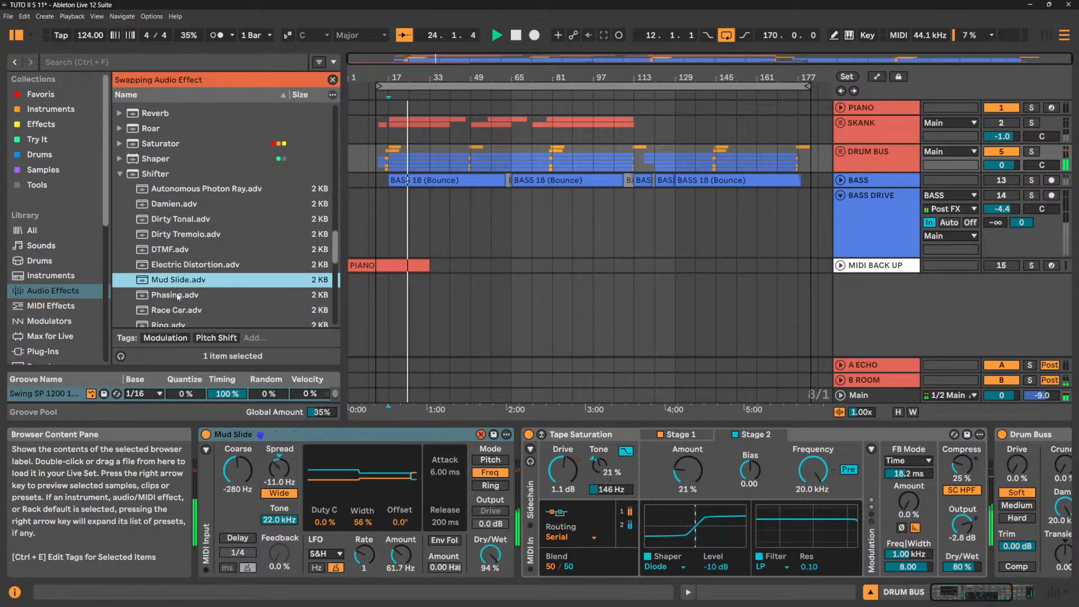
{"action": "double_click", "coordinate": [197, 295]}
{"action": "scroll", "coordinate": [197, 294], "scroll_direction": "down", "scroll_amount": 2}
{"action": "double_click", "coordinate": [197, 293]}
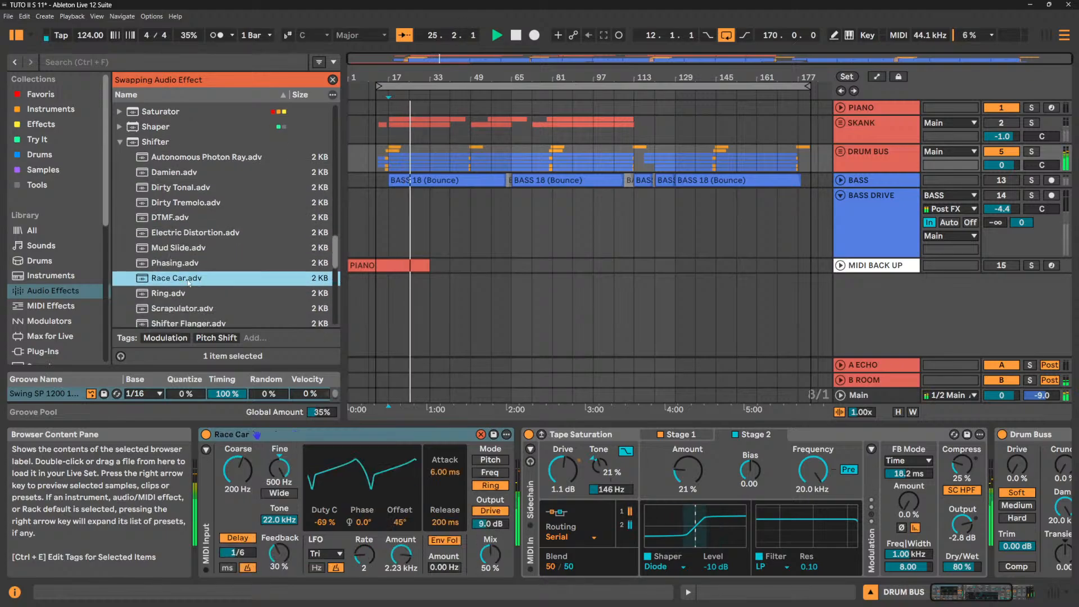
Load the Ring preset and compare its LFO Amount at 182 Hz, 0 Hz and 533 Hz during playback.
{"action": "scroll", "coordinate": [197, 291], "scroll_direction": "down", "scroll_amount": 2}
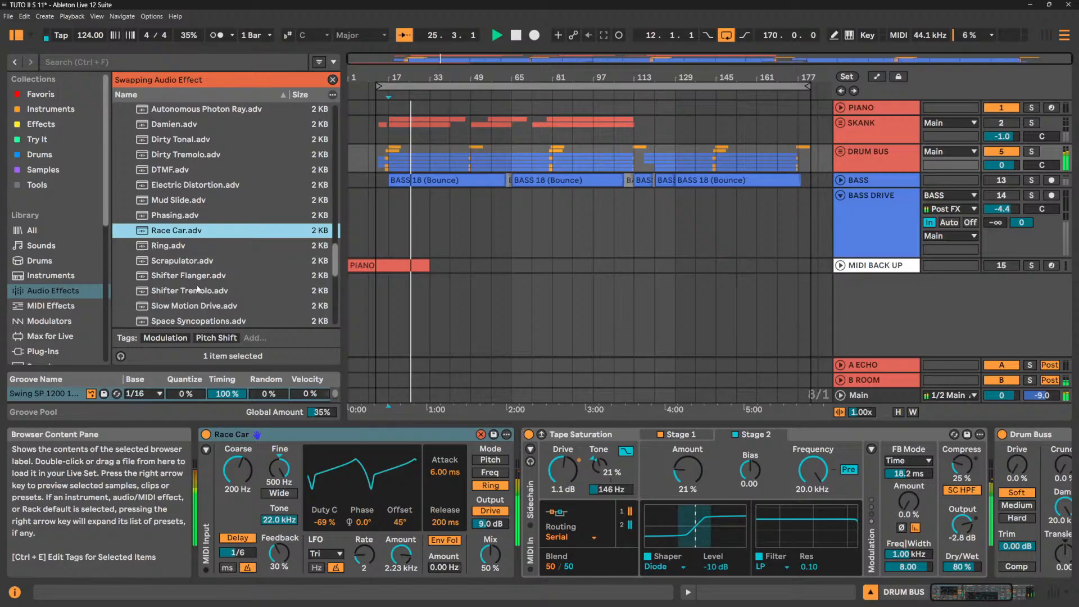
{"action": "double_click", "coordinate": [168, 247]}
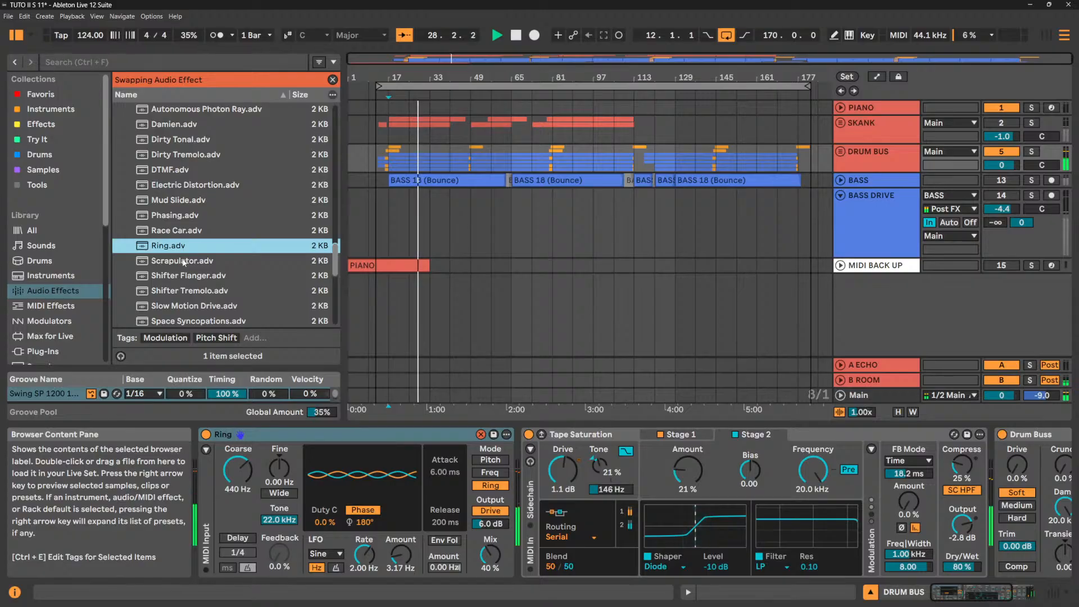
{"action": "mouse_move", "coordinate": [401, 556]}
{"action": "left_mouse_down"}
{"action": "mouse_move", "coordinate": [401, 534]}
{"action": "mouse_move", "coordinate": [401, 548]}
{"action": "left_mouse_up"}
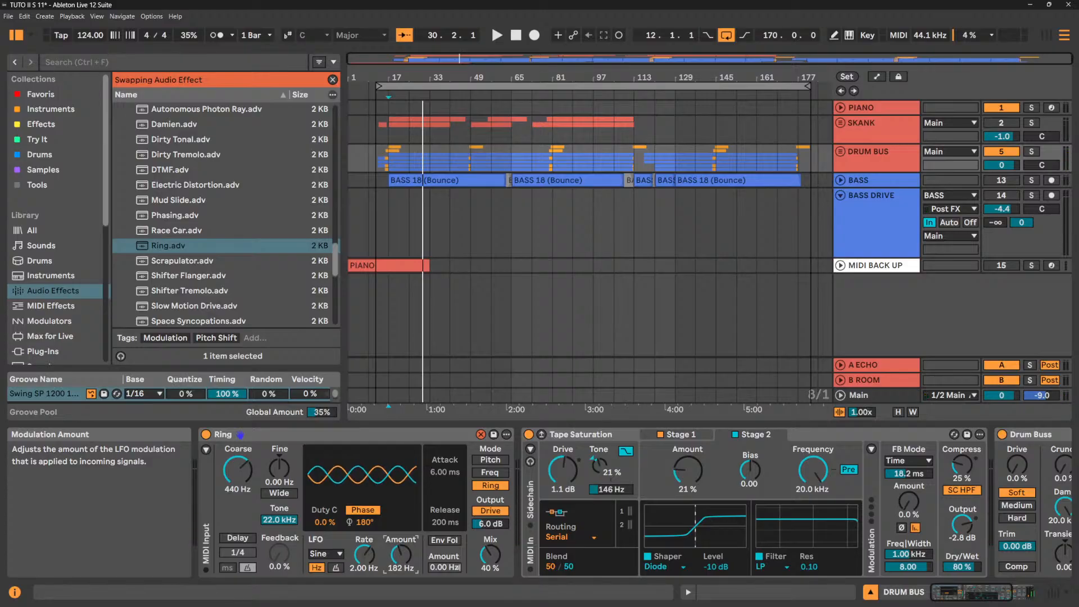
{"action": "key", "text": "space"}
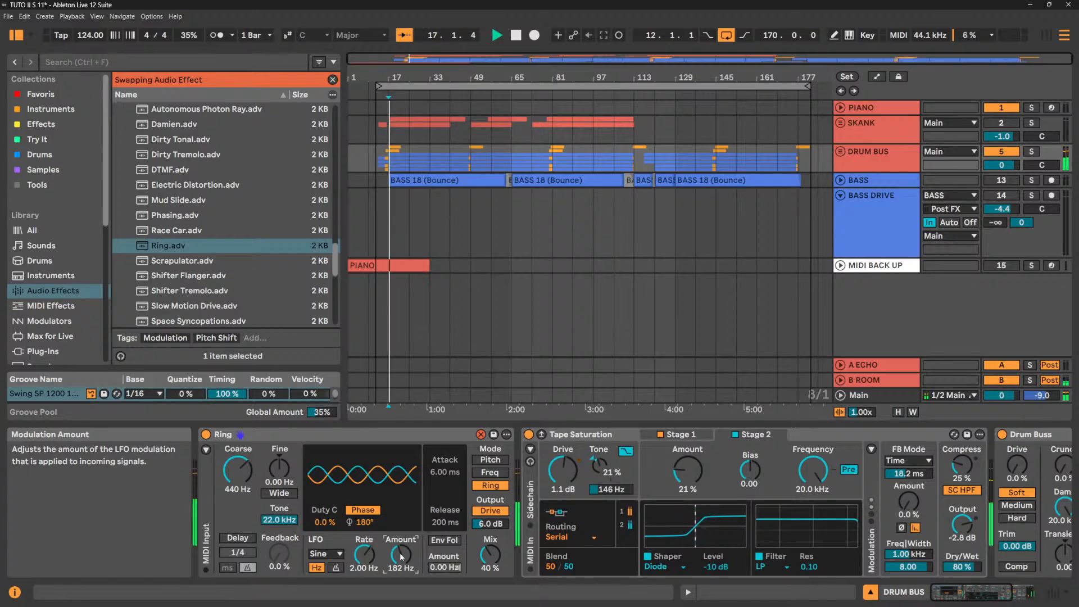
{"action": "left_click_drag", "start_coordinate": [401, 556], "coordinate": [400, 570]}
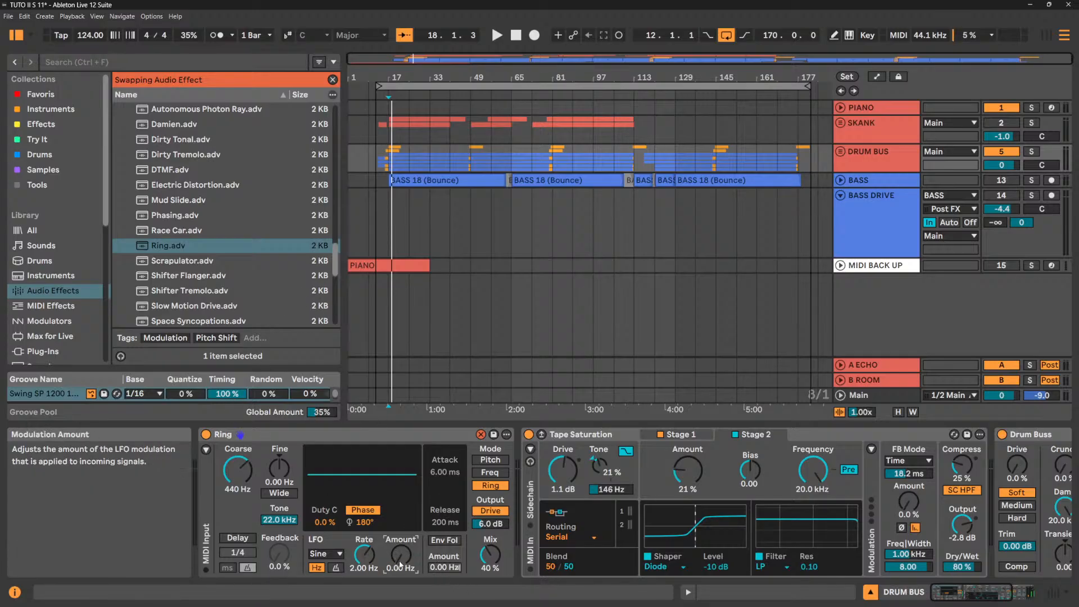
{"action": "key", "text": "space"}
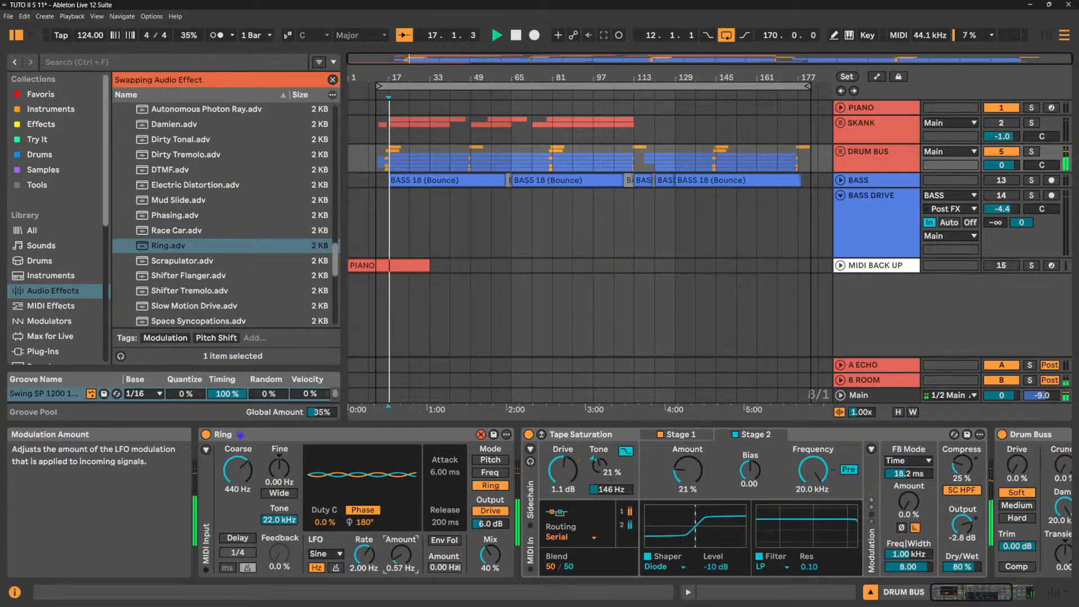
{"action": "left_click_drag", "start_coordinate": [399, 564], "coordinate": [400, 538]}
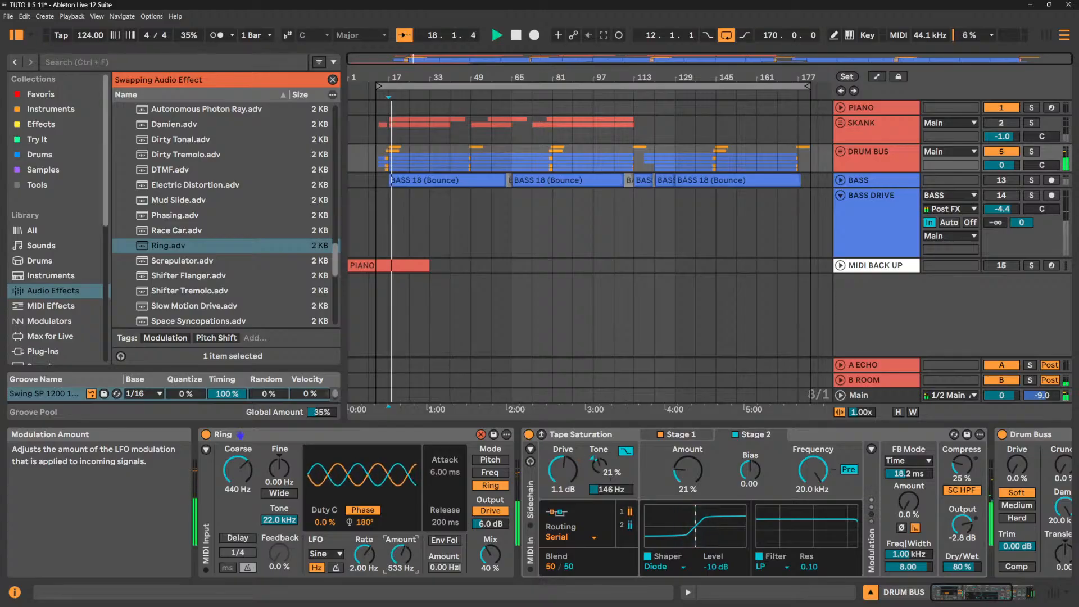
Audition the Scrapulator, Shifter Flanger and Shifter Tremolo presets on the drums.
{"action": "left_click", "coordinate": [172, 261]}
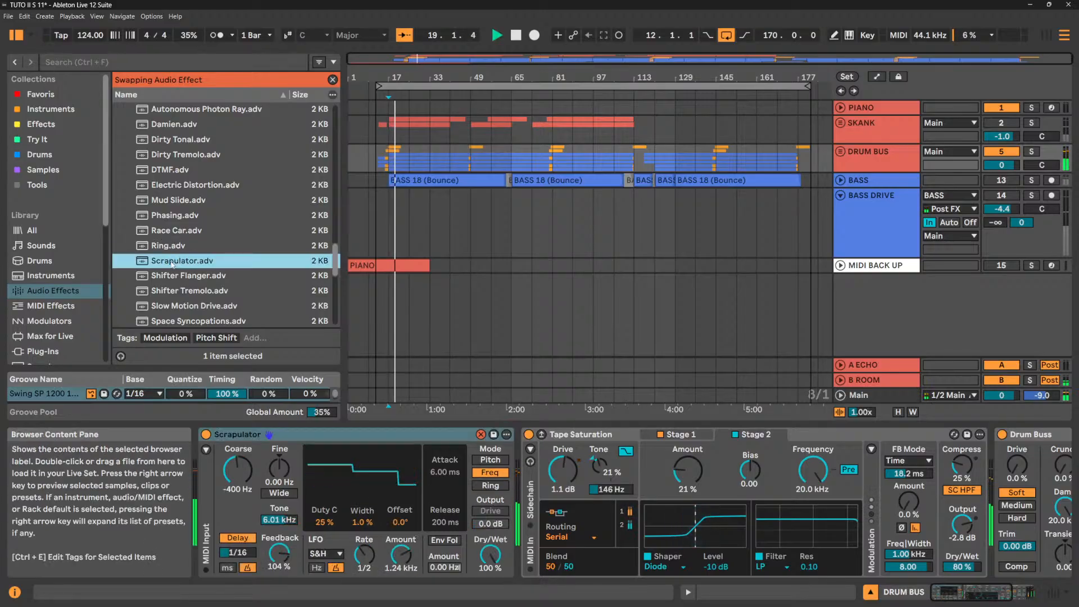
{"action": "left_click", "coordinate": [172, 275]}
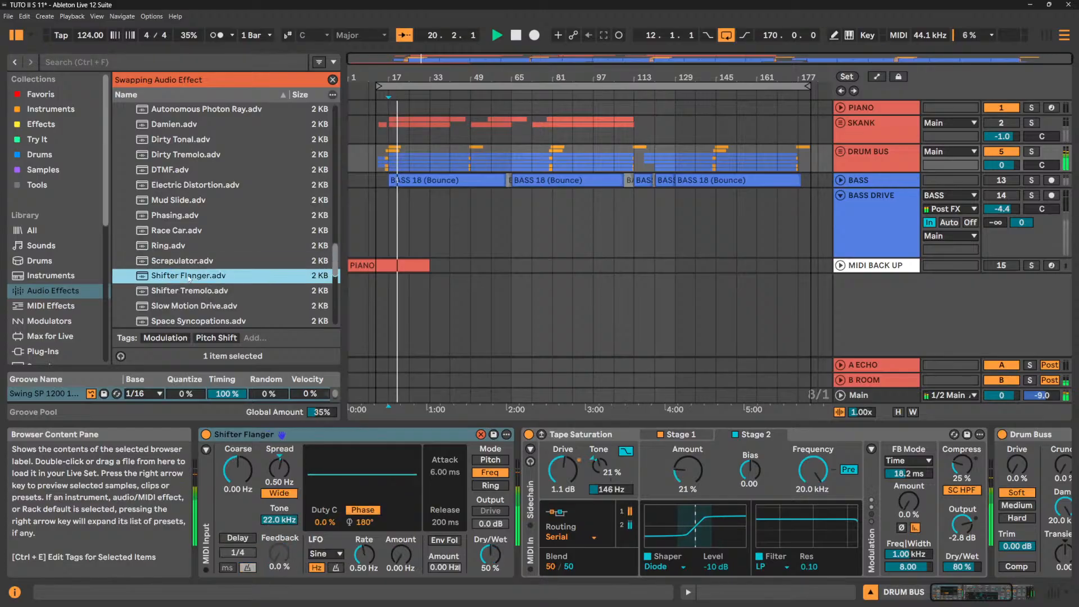
{"action": "scroll", "coordinate": [190, 275], "scroll_direction": "down", "scroll_amount": 1}
{"action": "key", "text": "Down"}
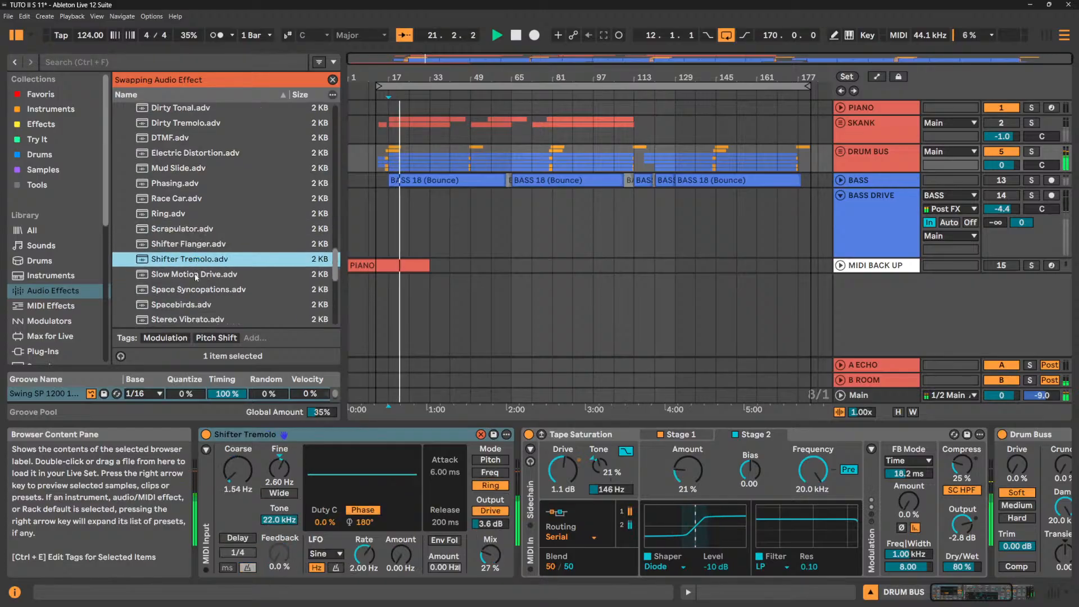
Audition the Shifter presets Slow Motion Drive, Spacebirds, Stereo Vibrato and Tape Malfunction on the drums.
{"action": "left_click", "coordinate": [196, 277]}
{"action": "scroll", "coordinate": [194, 277], "scroll_direction": "down", "scroll_amount": 2}
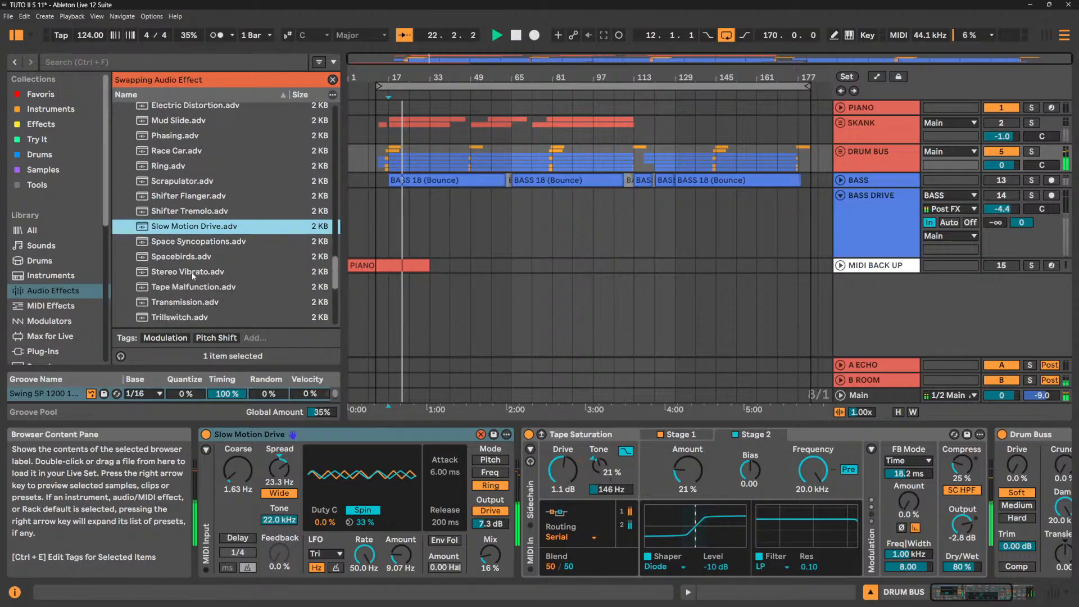
{"action": "left_click", "coordinate": [187, 257]}
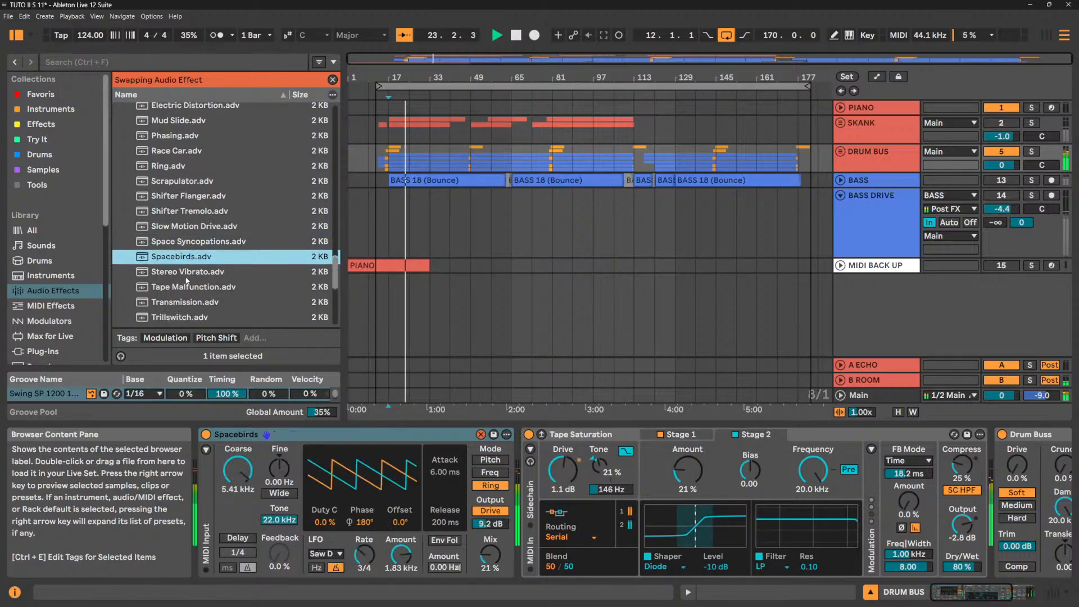
{"action": "left_click", "coordinate": [187, 278]}
{"action": "left_click", "coordinate": [195, 288]}
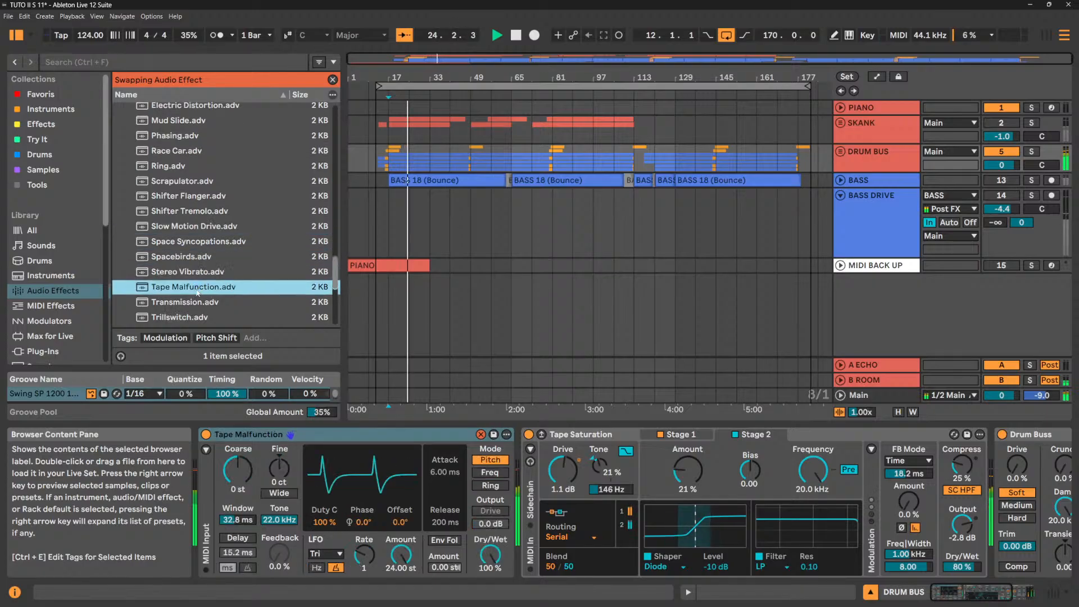
{"action": "scroll", "coordinate": [196, 292], "scroll_direction": "down", "scroll_amount": 2}
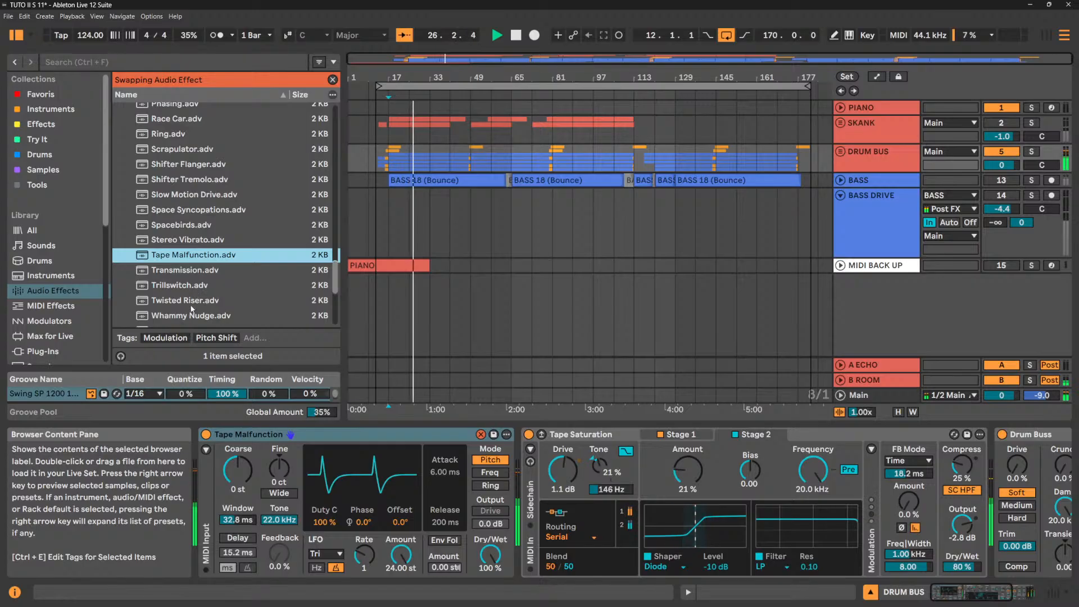
Audition the Shifter presets Twisted Riser, Whammy Nudge, Wibble and Wobbly Octave Down during playback.
{"action": "left_click", "coordinate": [191, 306]}
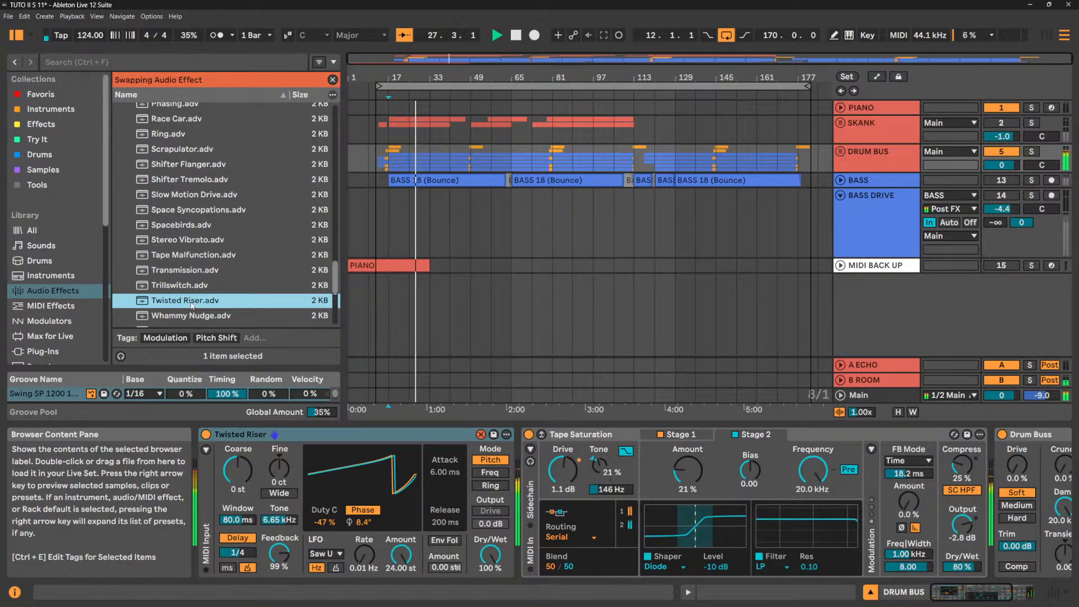
{"action": "left_click", "coordinate": [185, 315]}
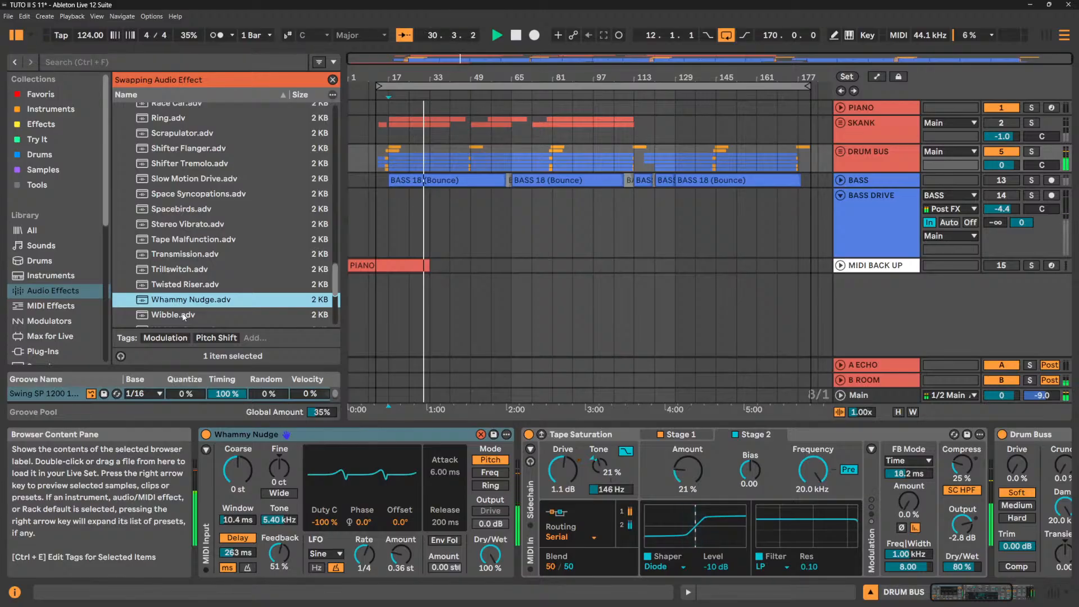
{"action": "left_click", "coordinate": [183, 315]}
{"action": "scroll", "coordinate": [201, 295], "scroll_direction": "down", "scroll_amount": 3}
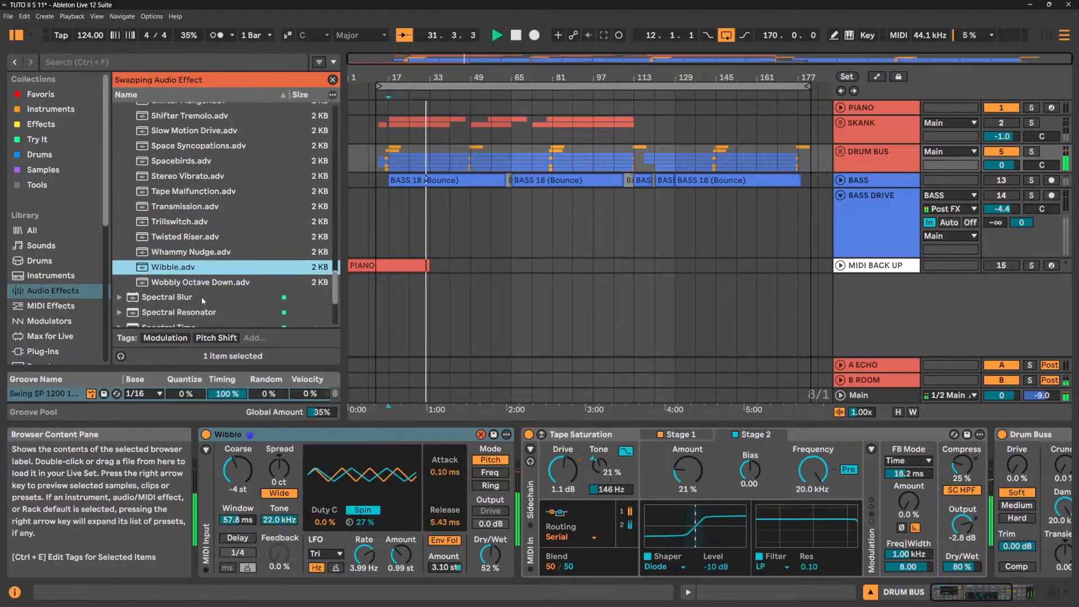
{"action": "left_click", "coordinate": [217, 283]}
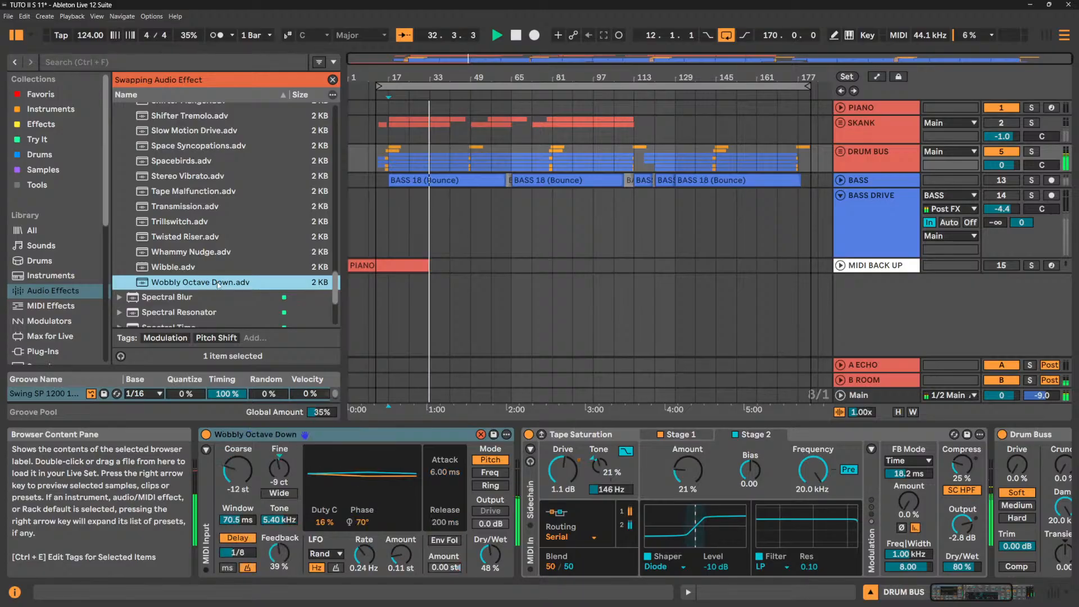
Delete the Shifter device from the DRUM BUS and collapse its preset folder in the browser.
{"action": "left_click", "coordinate": [345, 438]}
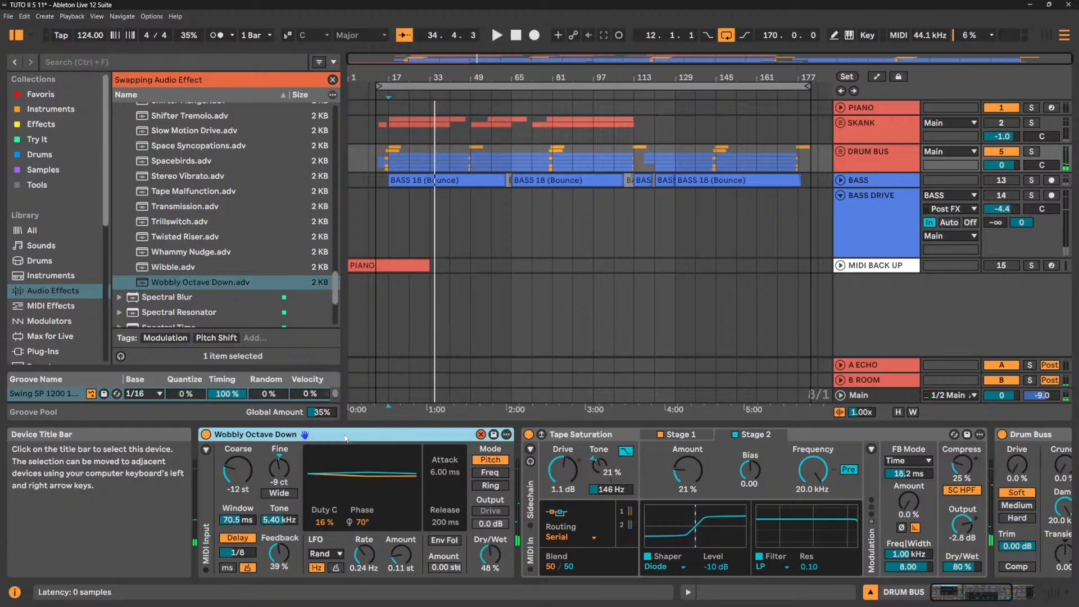
{"action": "key", "text": "Delete"}
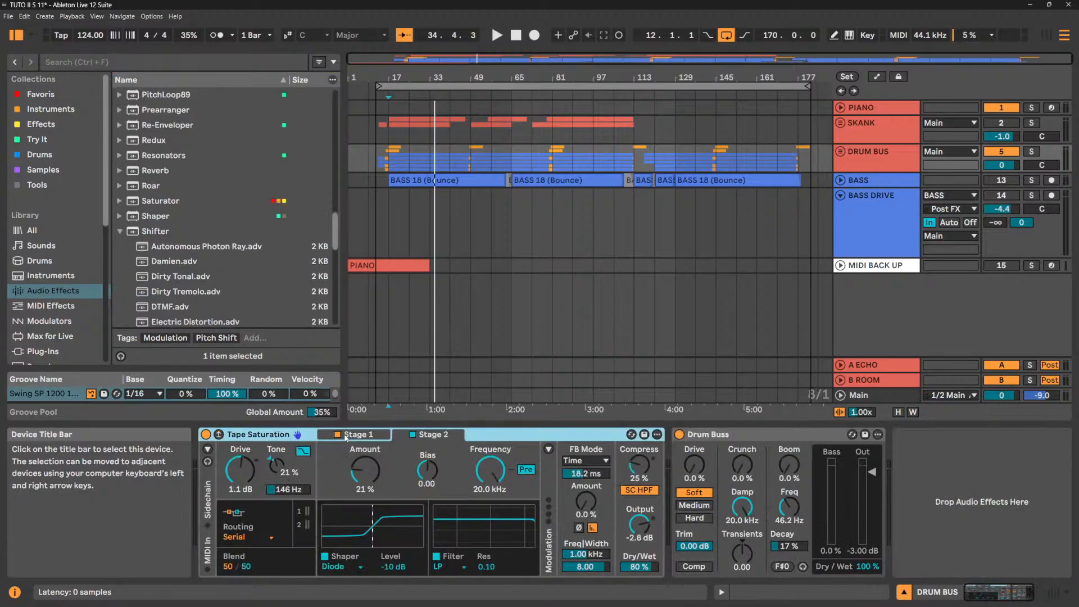
{"action": "scroll", "coordinate": [189, 266], "scroll_direction": "up", "scroll_amount": 10}
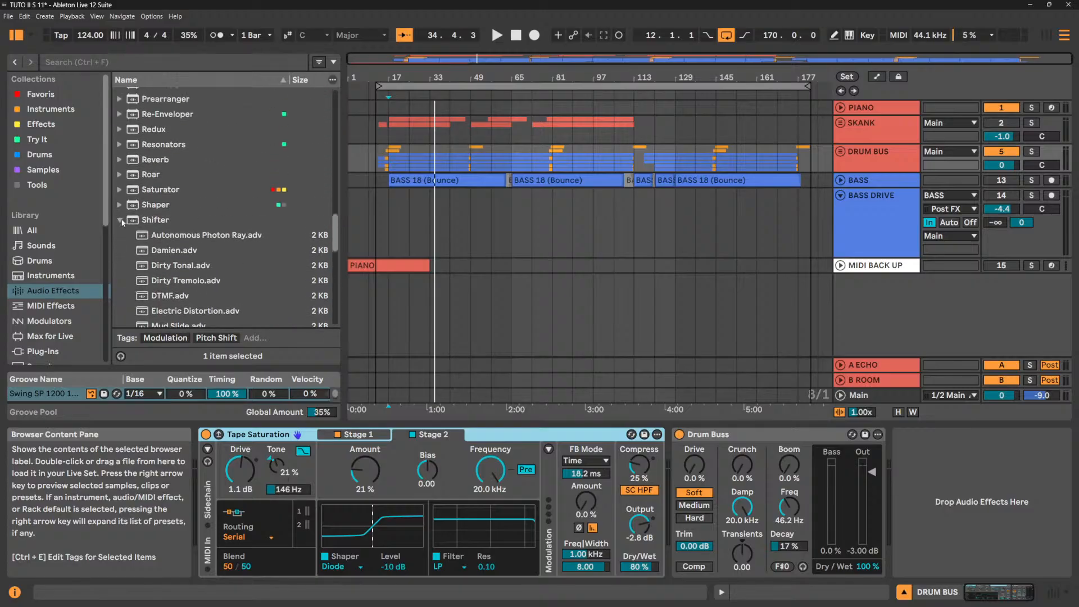
{"action": "left_click", "coordinate": [121, 220]}
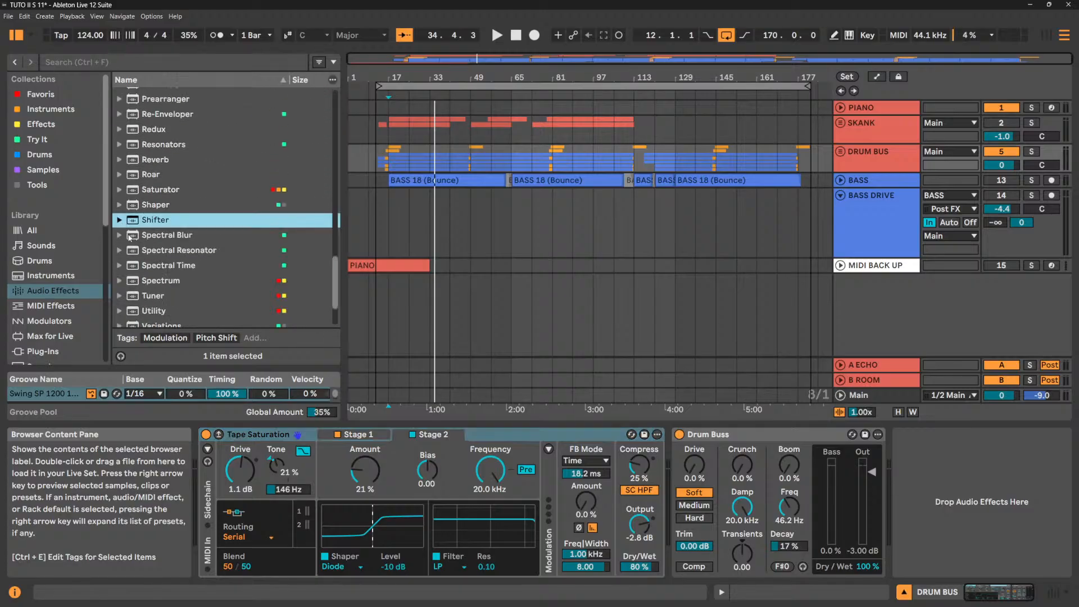
Insert Spectral Blur before Tape Saturation on the DRUM BUS and deactivate it.
{"action": "left_click", "coordinate": [179, 237]}
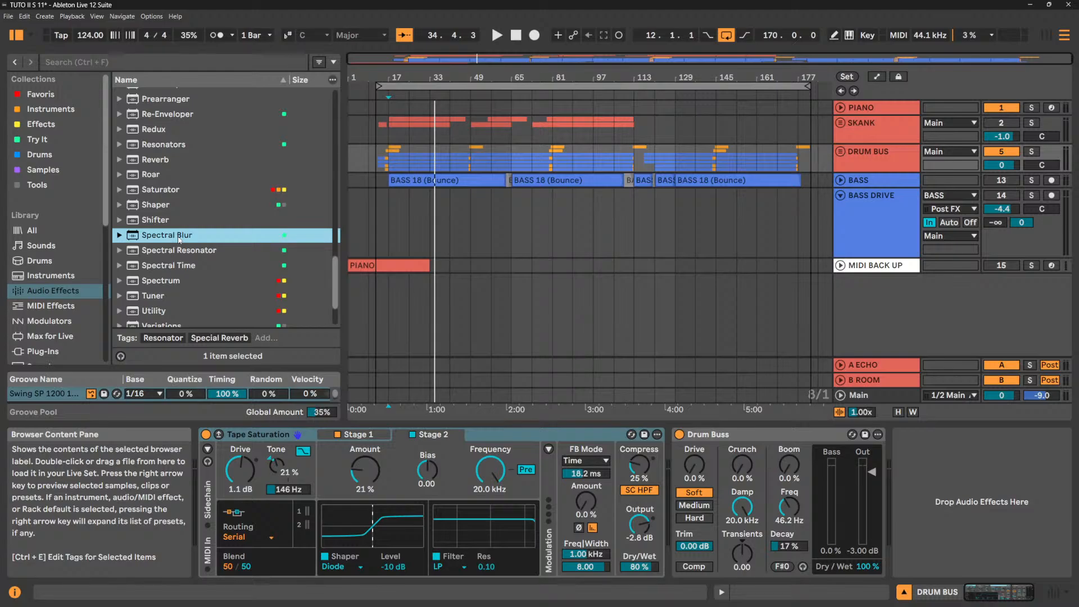
{"action": "scroll", "coordinate": [179, 240], "scroll_direction": "down", "scroll_amount": 2}
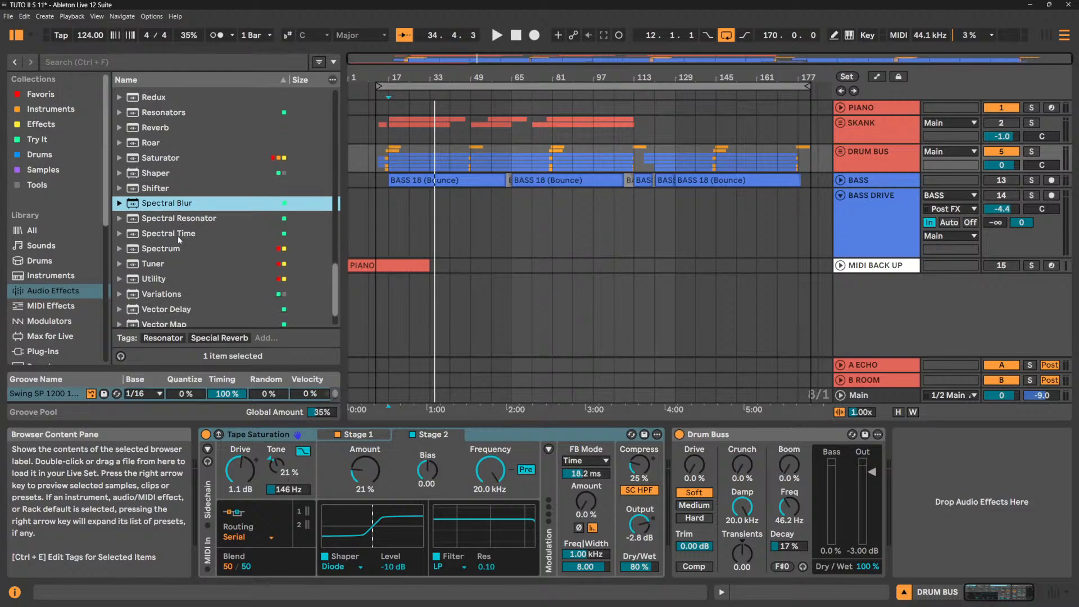
{"action": "scroll", "coordinate": [179, 240], "scroll_direction": "up", "scroll_amount": 2}
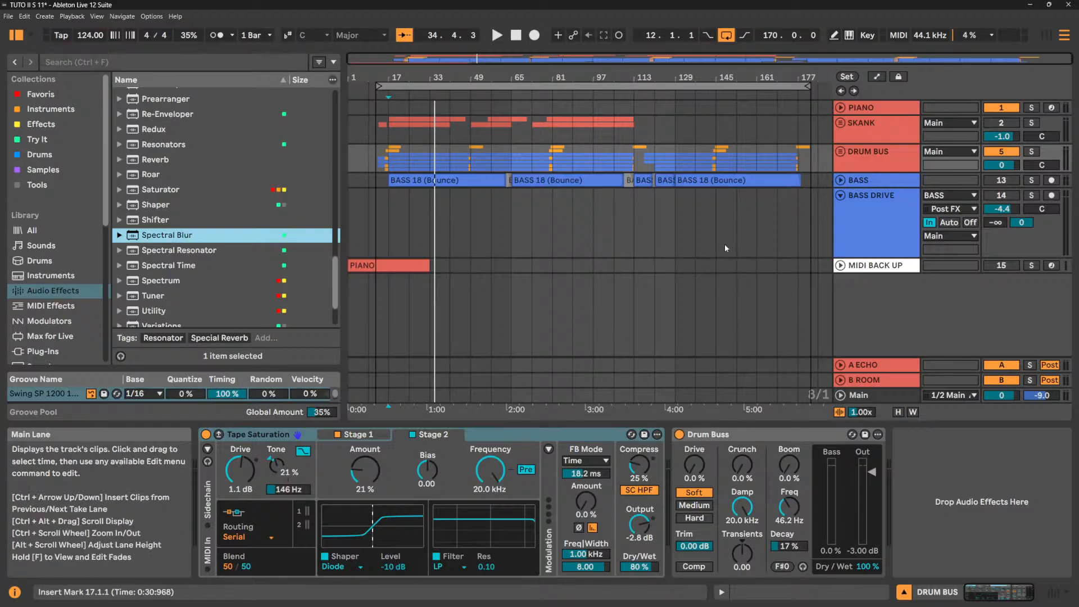
{"action": "left_click", "coordinate": [869, 157]}
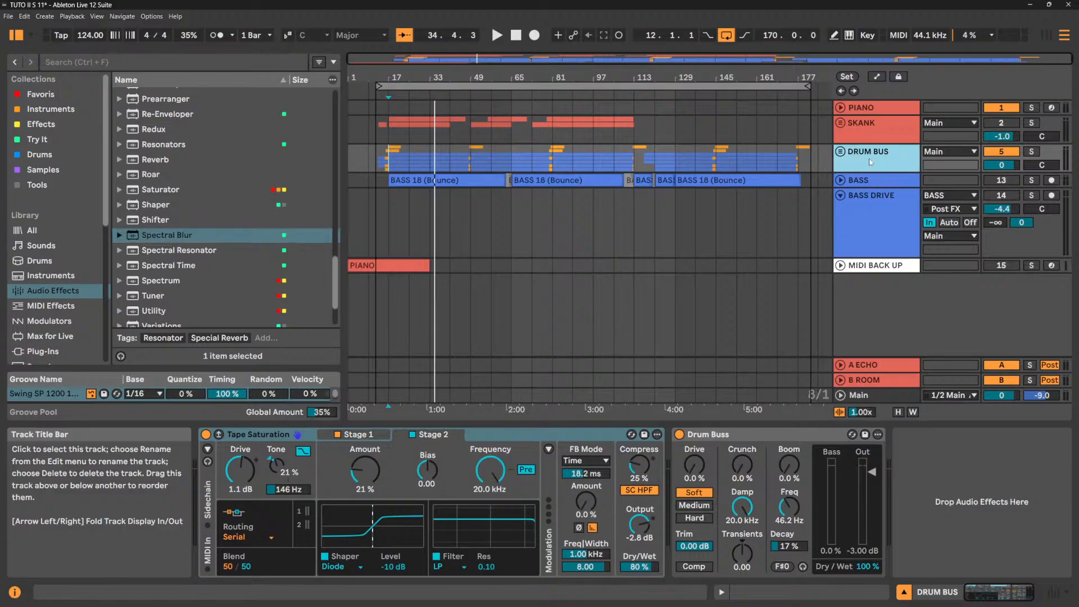
{"action": "left_click", "coordinate": [183, 240]}
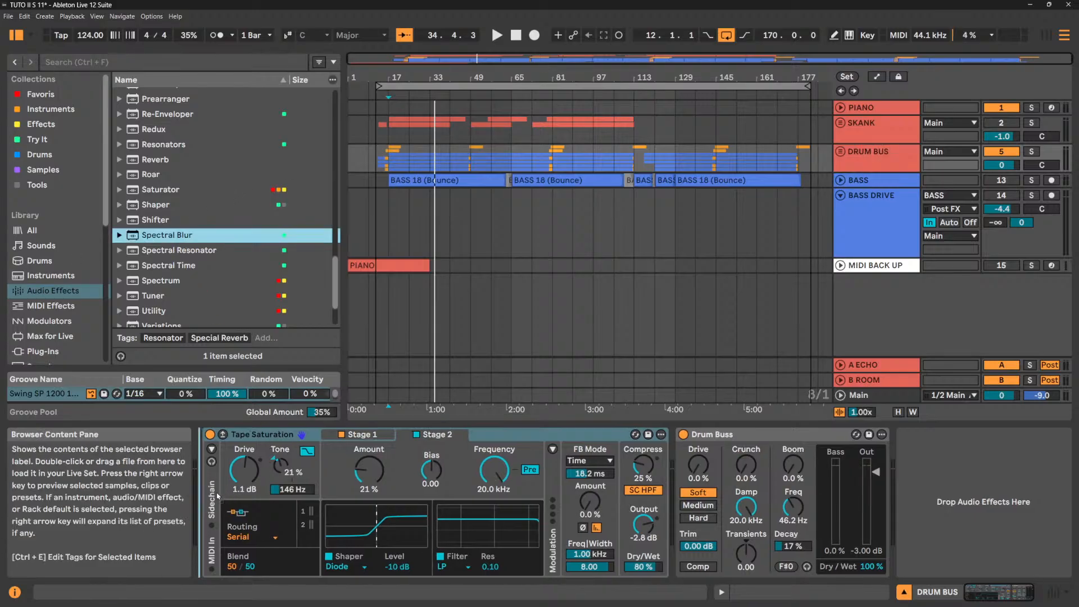
{"action": "left_click_drag", "start_coordinate": [209, 495], "coordinate": [211, 499]}
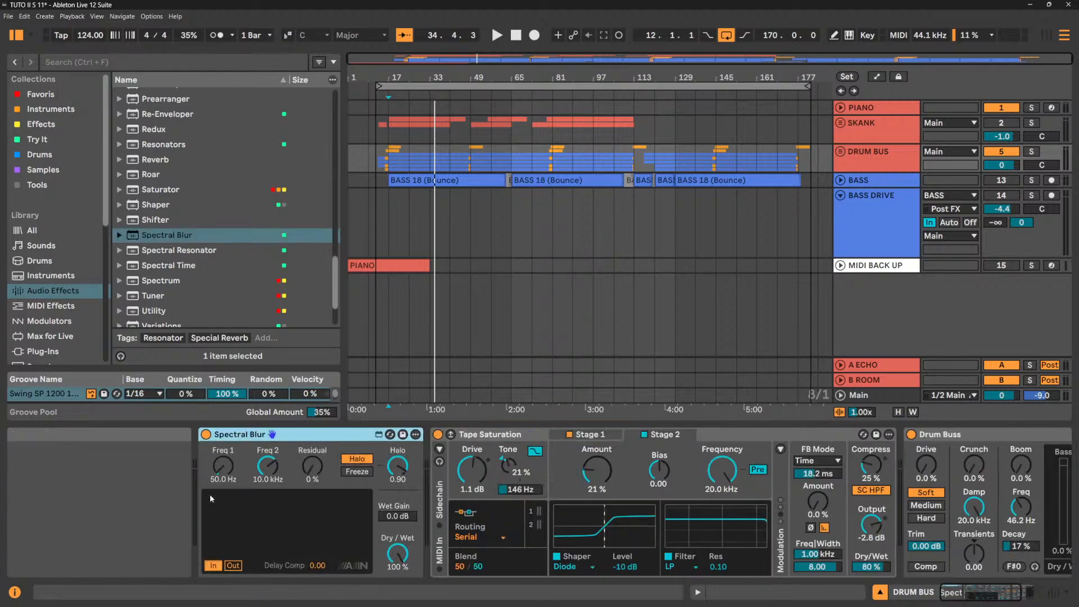
{"action": "left_click", "coordinate": [206, 434]}
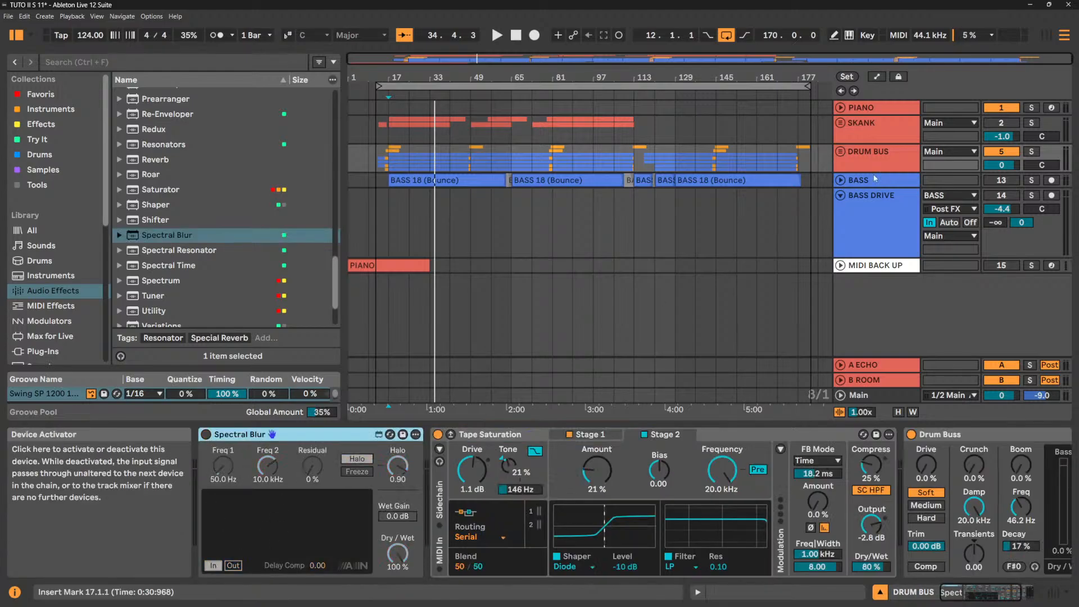
Unmute the SKANK and BASS tracks, play the song from bar 113 and show the DRUM BUS devices.
{"action": "left_click", "coordinate": [1001, 122]}
{"action": "left_click", "coordinate": [1001, 180]}
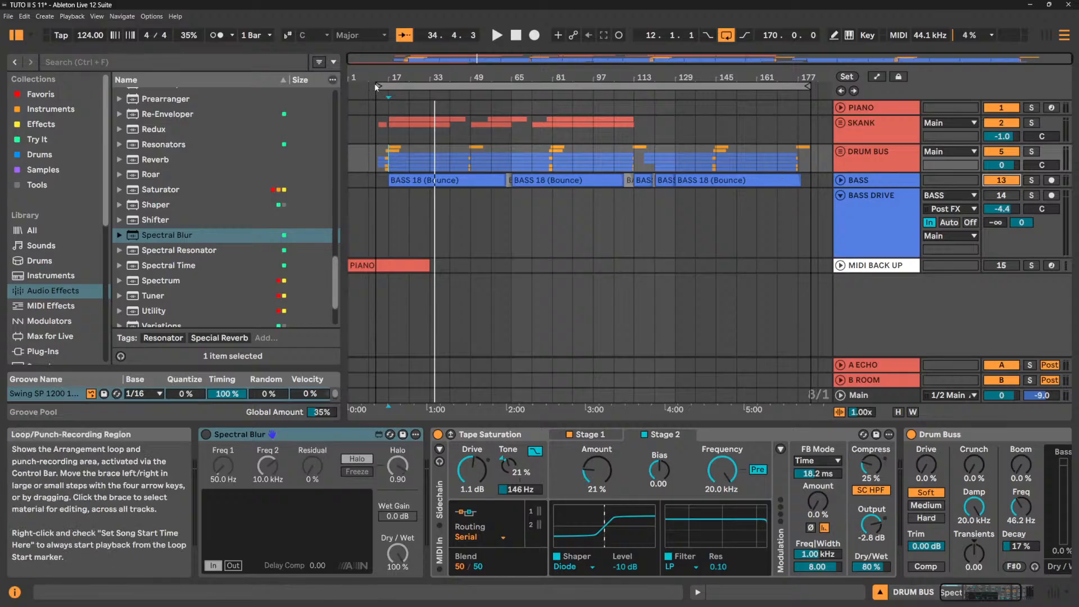
{"action": "left_click", "coordinate": [635, 137]}
{"action": "key", "text": "space"}
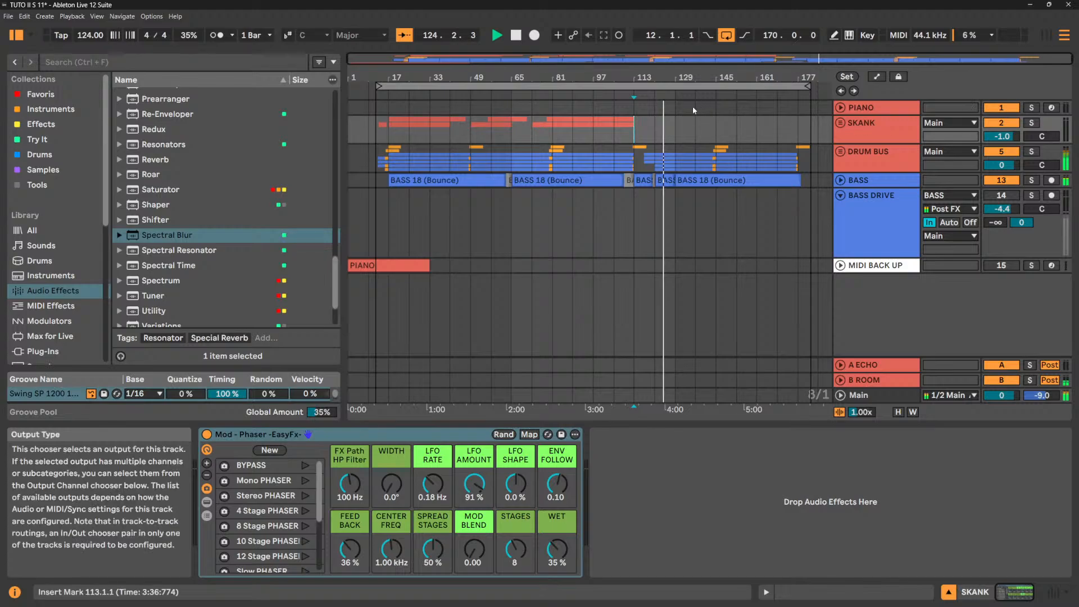
{"action": "key", "text": "space"}
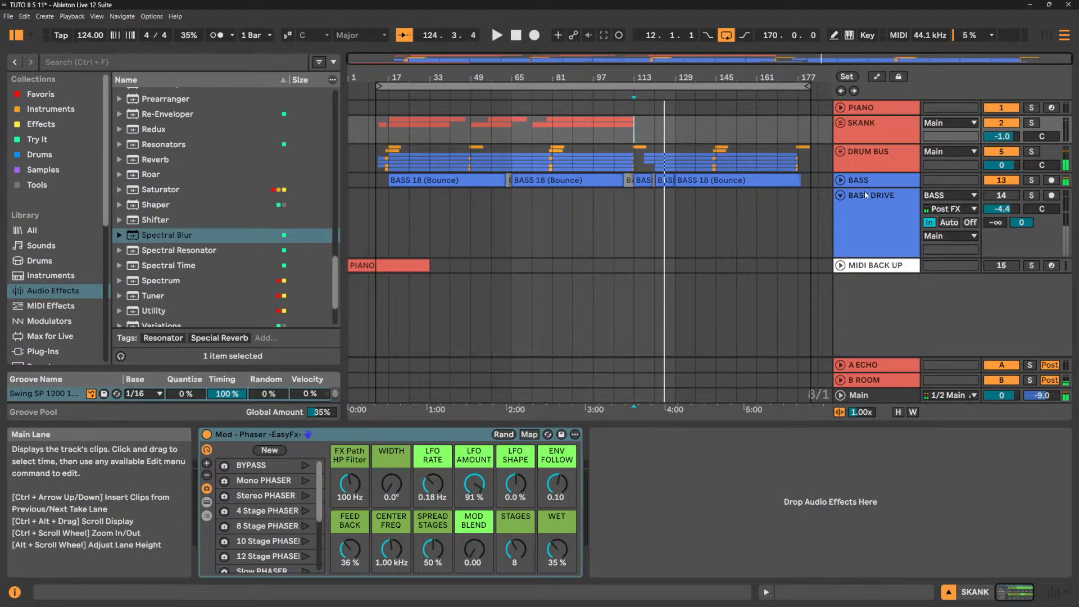
{"action": "left_click", "coordinate": [882, 162]}
{"action": "key", "text": "space"}
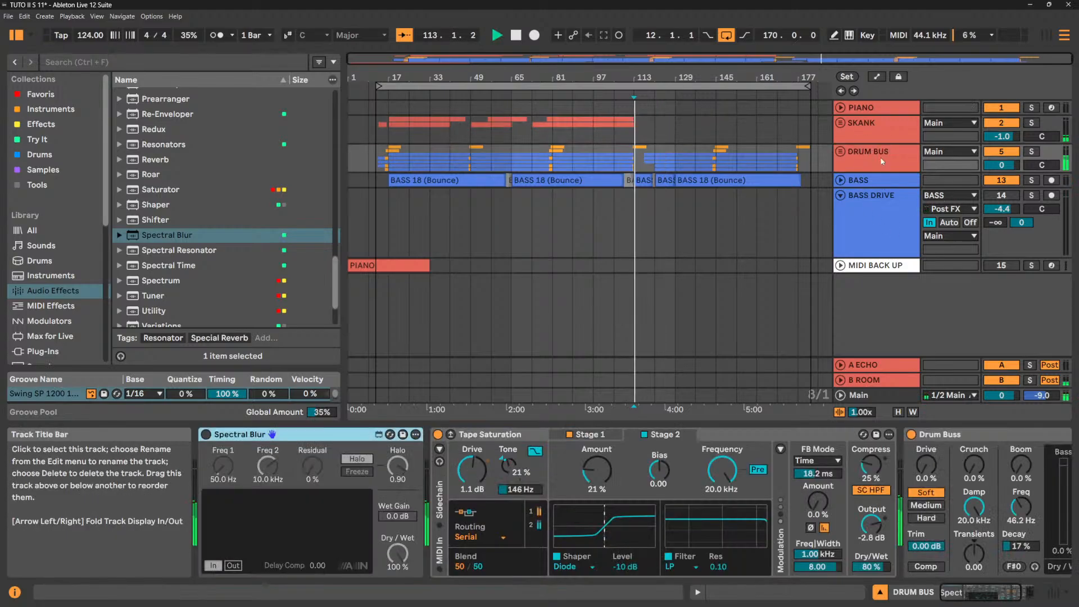
{"action": "key", "text": "space"}
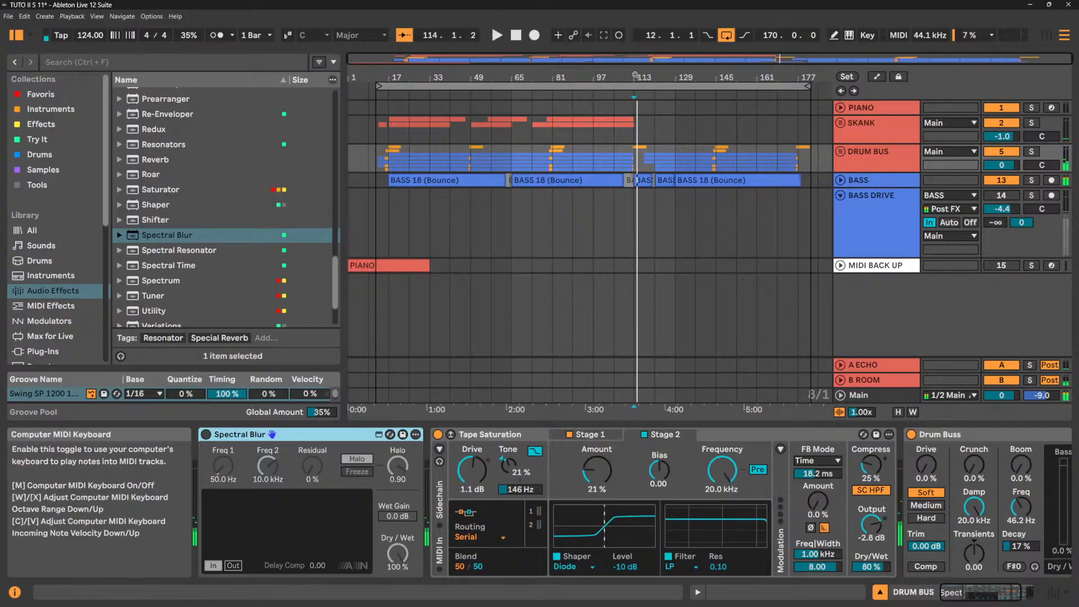
Mute the SKANK and BASS tracks and start playing the drums from bar 49.
{"action": "left_click", "coordinate": [470, 155]}
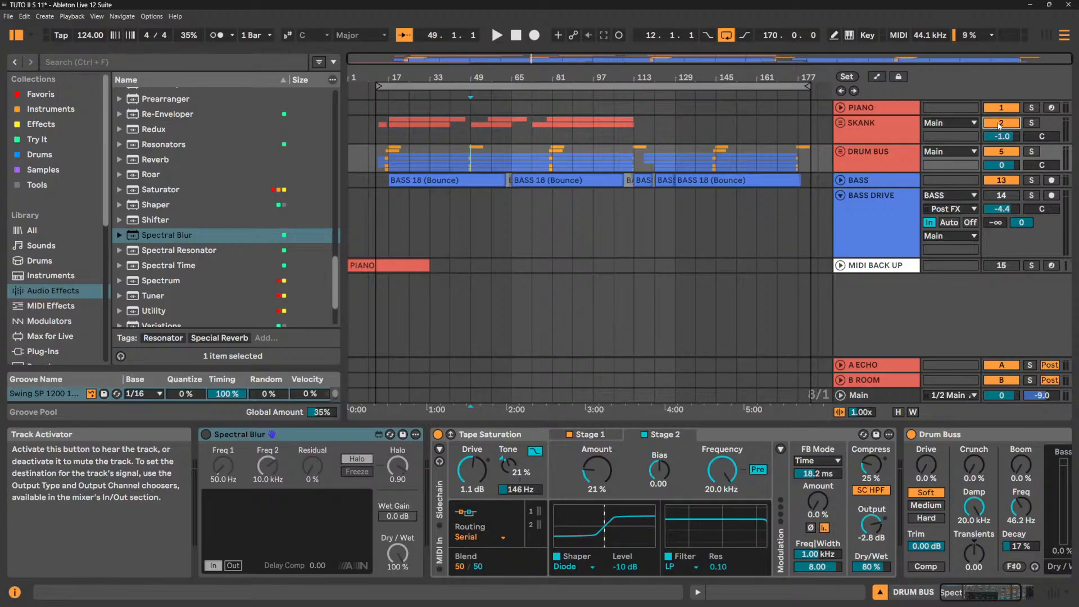
{"action": "left_click", "coordinate": [1002, 180]}
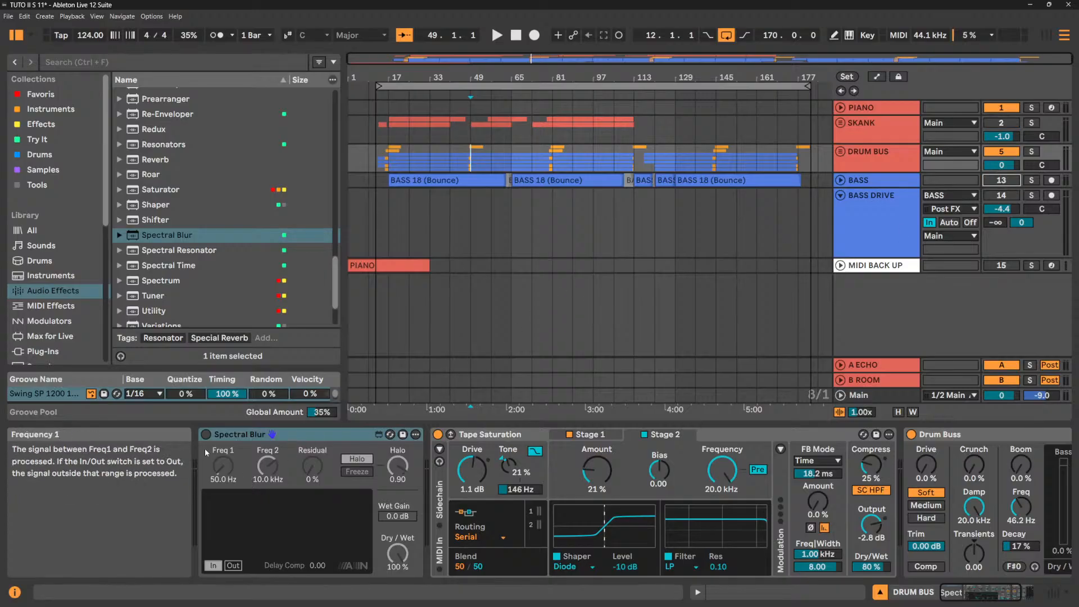
{"action": "key", "text": "space"}
Set Spectral Blur's Dry/Wet to 0 %, activate the device and listen to the drums through it.
{"action": "left_click_drag", "start_coordinate": [403, 555], "coordinate": [402, 557]}
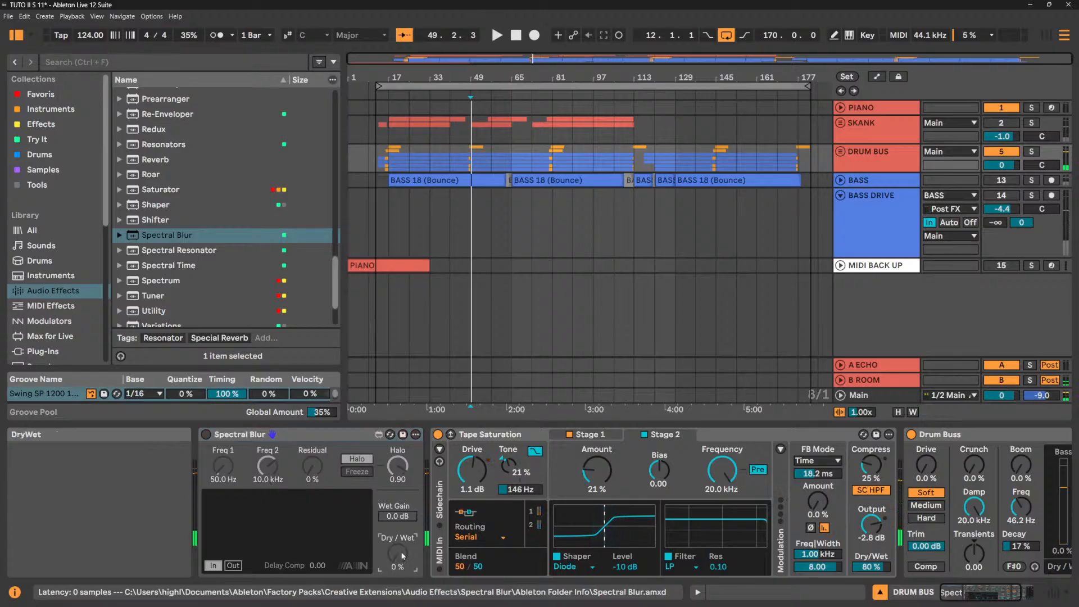
{"action": "left_click", "coordinate": [206, 434]}
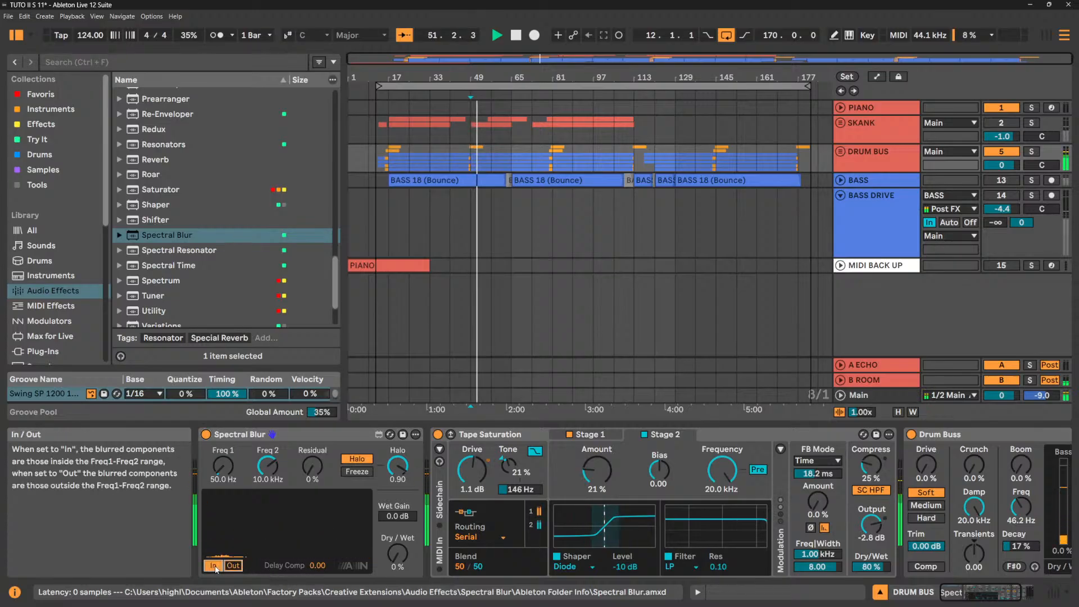
{"action": "key", "text": "space"}
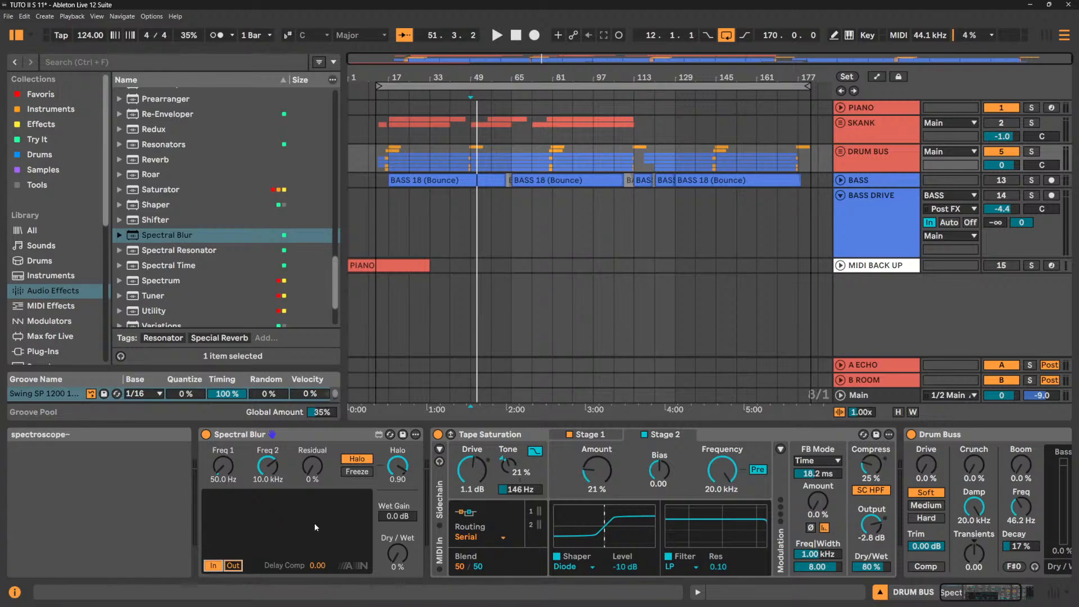
Replay the drums from bar 49 and toggle Spectral Blur's range to Out and back to In.
{"action": "key", "text": "space"}
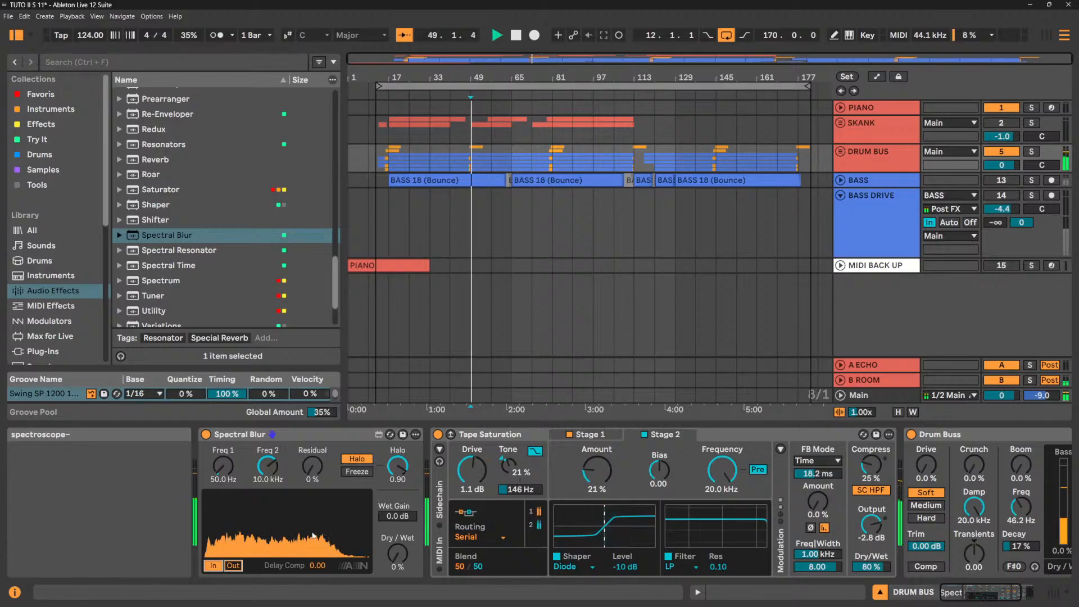
{"action": "key", "text": "space"}
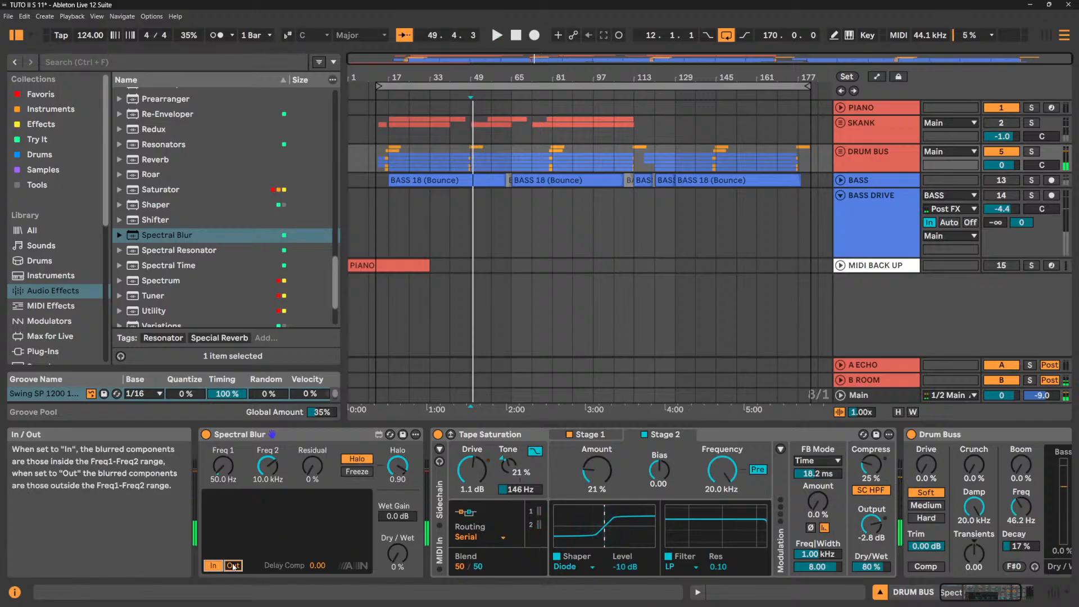
{"action": "left_click", "coordinate": [232, 566]}
{"action": "left_click", "coordinate": [212, 566]}
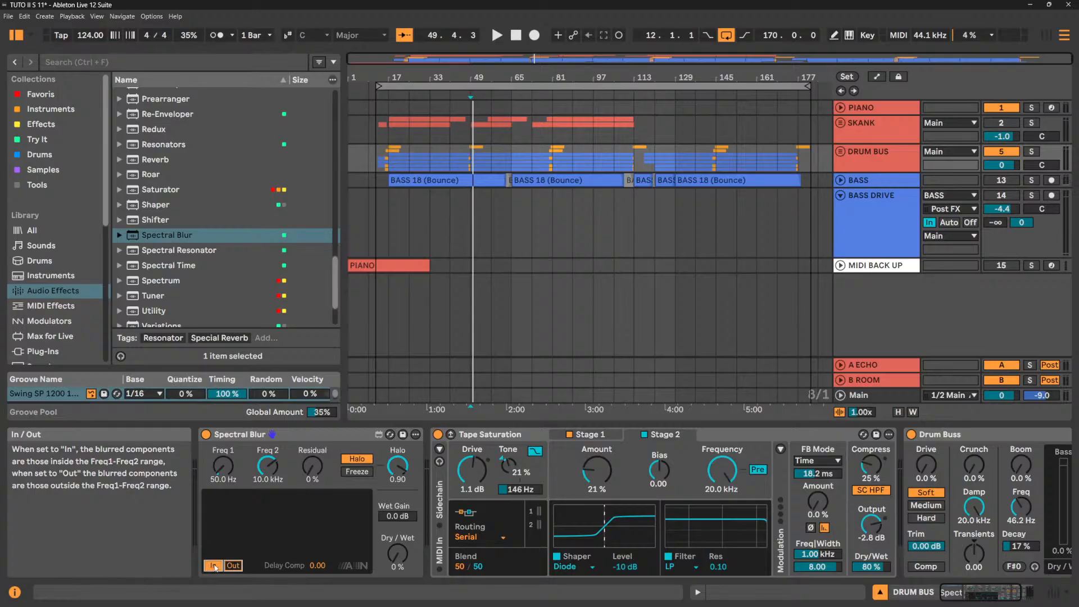
During playback, set Spectral Blur's Dry/Wet to 42 % and Halo to 0.24, briefly trying Freeze before returning to Halo mode.
{"action": "key", "text": "space"}
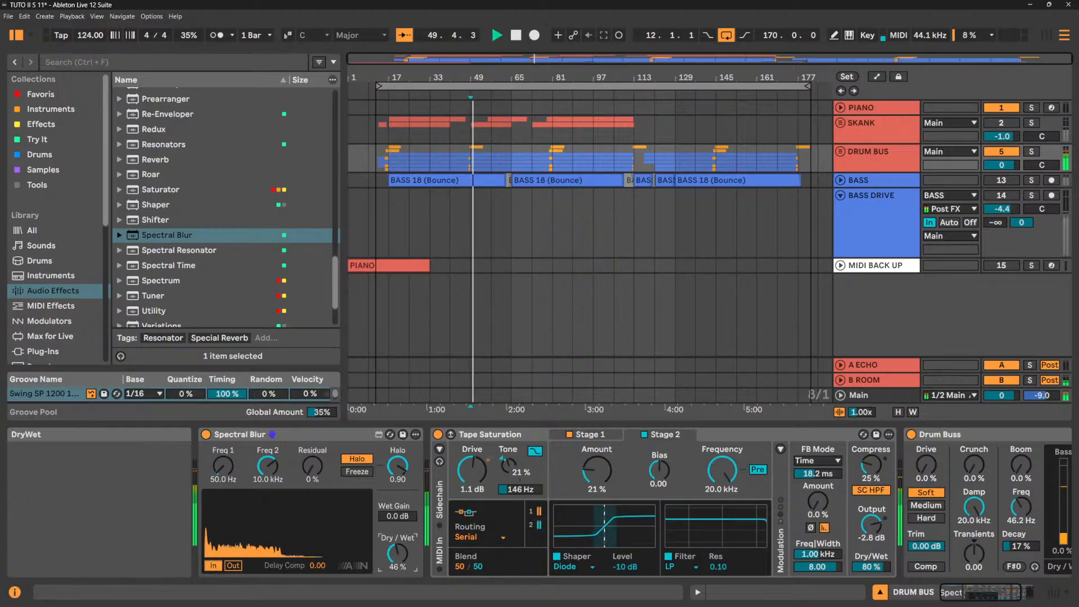
{"action": "left_click_drag", "start_coordinate": [397, 558], "coordinate": [394, 516]}
{"action": "mouse_move", "coordinate": [397, 466]}
{"action": "left_mouse_down"}
{"action": "mouse_move", "coordinate": [397, 484]}
{"action": "mouse_move", "coordinate": [398, 455]}
{"action": "mouse_move", "coordinate": [403, 468]}
{"action": "left_mouse_up"}
{"action": "left_click", "coordinate": [357, 472]}
{"action": "left_click", "coordinate": [357, 458]}
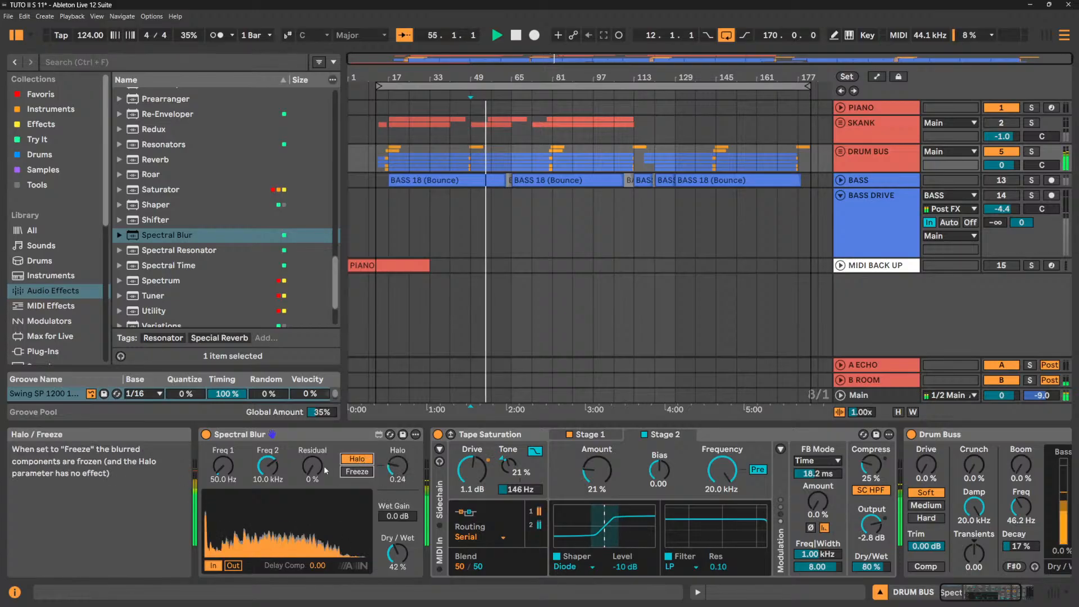
Switch Spectral Blur to Freeze mode, with Halo at 0.27 and Wet Gain at 8.4 dB.
{"action": "left_click", "coordinate": [357, 472]}
{"action": "left_click_drag", "start_coordinate": [398, 466], "coordinate": [397, 463]}
{"action": "left_click_drag", "start_coordinate": [397, 516], "coordinate": [397, 493]}
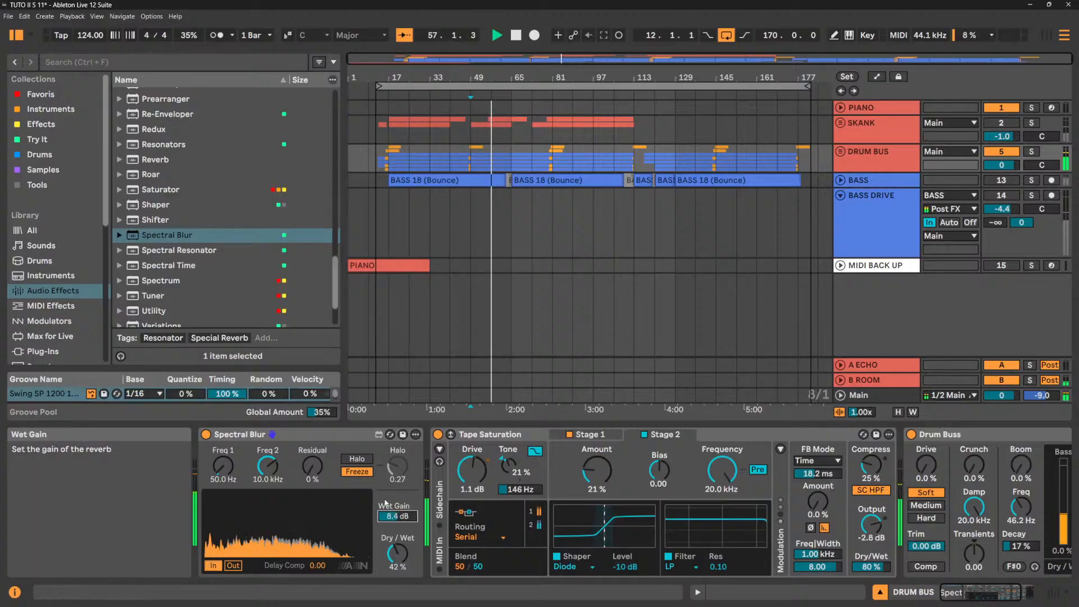
Return Spectral Blur to Halo mode, set its range to 1.15–15.0 kHz with Residual at 0 %, and raise Dry/Wet to 100 %.
{"action": "left_click", "coordinate": [356, 459]}
{"action": "left_click_drag", "start_coordinate": [315, 467], "coordinate": [222, 494]}
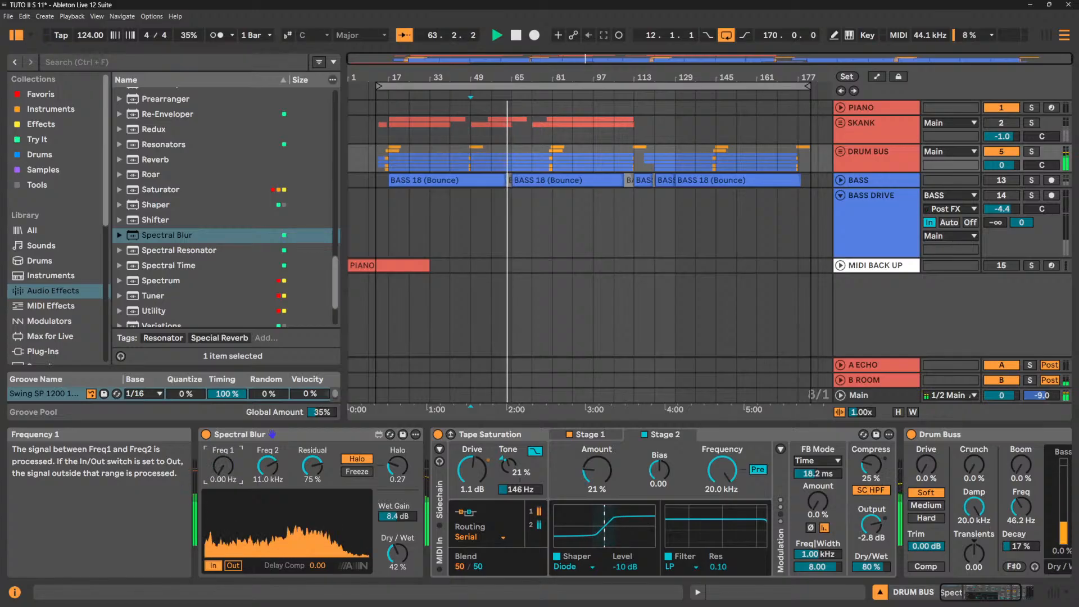
{"action": "left_click_drag", "start_coordinate": [268, 466], "coordinate": [312, 489]}
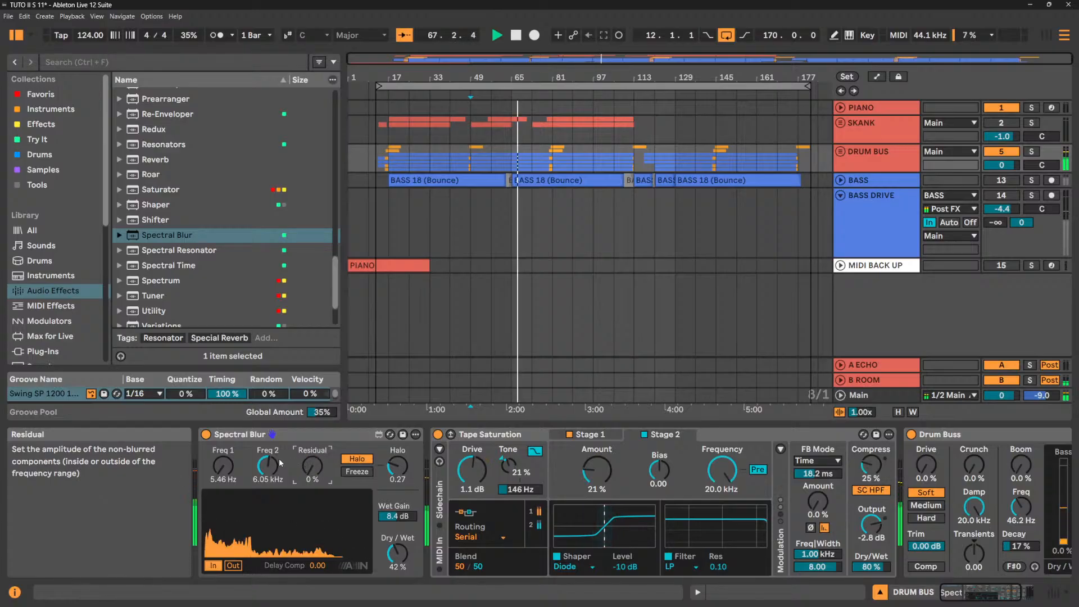
{"action": "left_click_drag", "start_coordinate": [267, 467], "coordinate": [212, 441]}
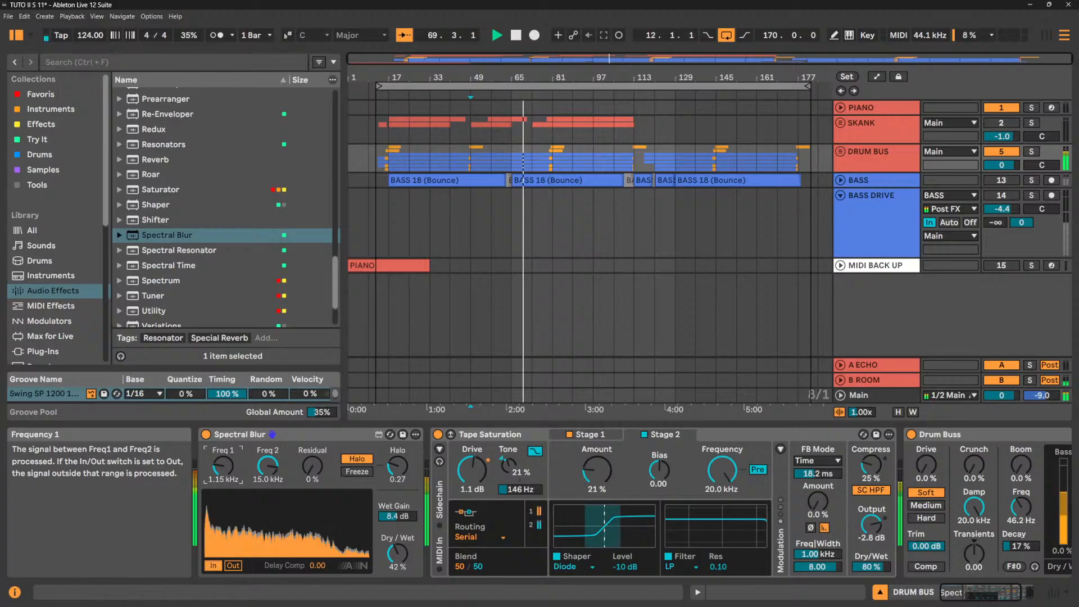
{"action": "left_click", "coordinate": [397, 555]}
{"action": "left_click_drag", "start_coordinate": [396, 555], "coordinate": [396, 523]}
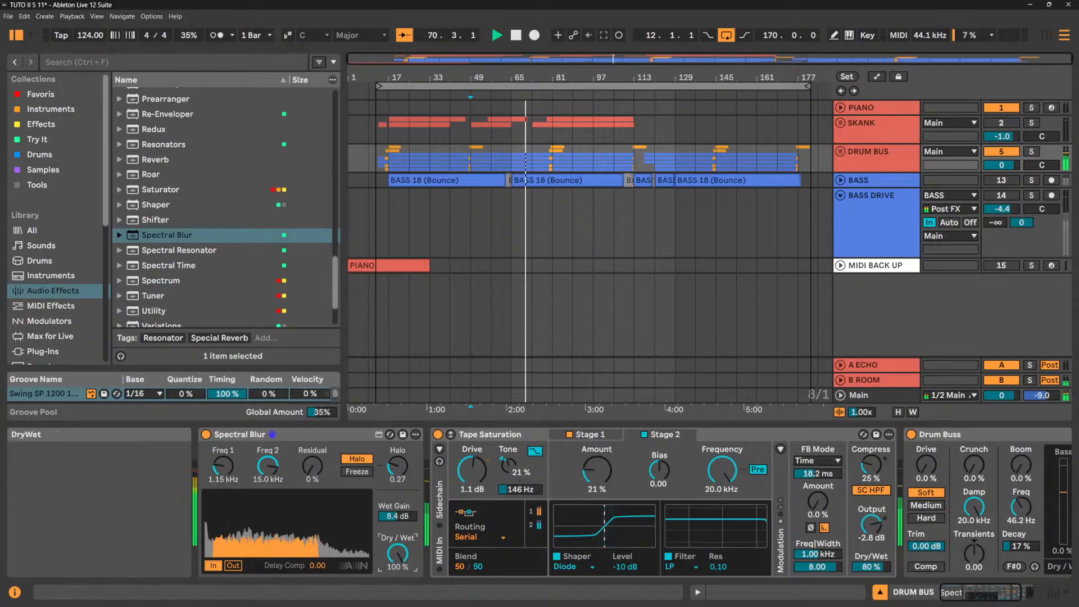
Sweep Spectral Blur's frequency range during playback, ending at 722 Hz to 15.9 kHz, and set Residual to 52 %.
{"action": "left_click_drag", "start_coordinate": [223, 466], "coordinate": [273, 471]}
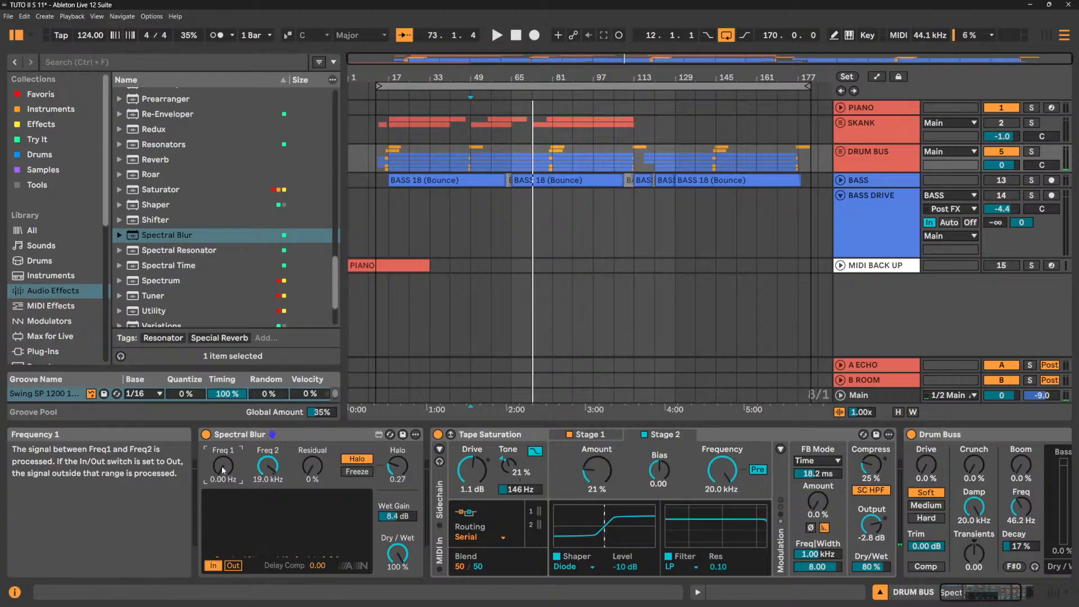
{"action": "key", "text": "space"}
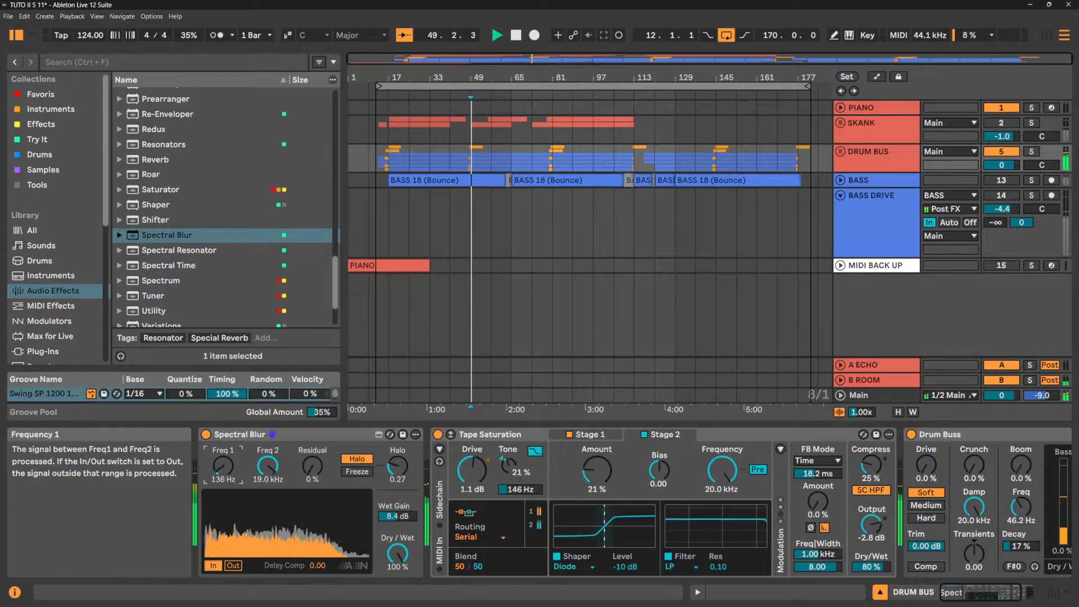
{"action": "mouse_move", "coordinate": [223, 470]}
{"action": "left_mouse_down"}
{"action": "mouse_move", "coordinate": [222, 458]}
{"action": "mouse_move", "coordinate": [268, 467]}
{"action": "mouse_move", "coordinate": [267, 481]}
{"action": "mouse_move", "coordinate": [268, 450]}
{"action": "mouse_move", "coordinate": [268, 470]}
{"action": "left_mouse_up"}
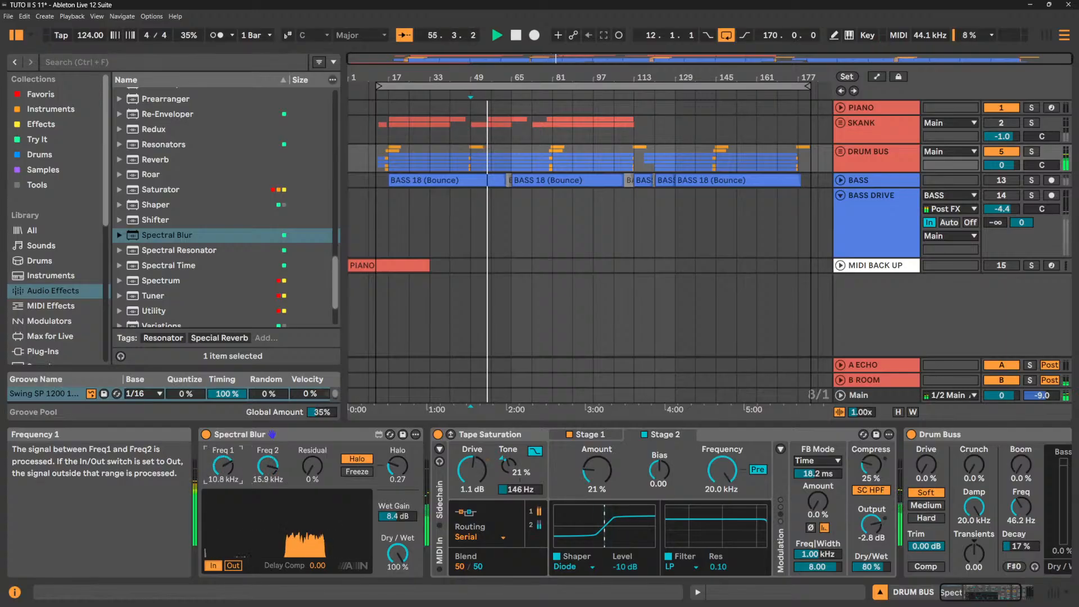
{"action": "left_click_drag", "start_coordinate": [223, 466], "coordinate": [222, 478]}
{"action": "left_click_drag", "start_coordinate": [311, 465], "coordinate": [312, 453]}
{"action": "key", "text": "space"}
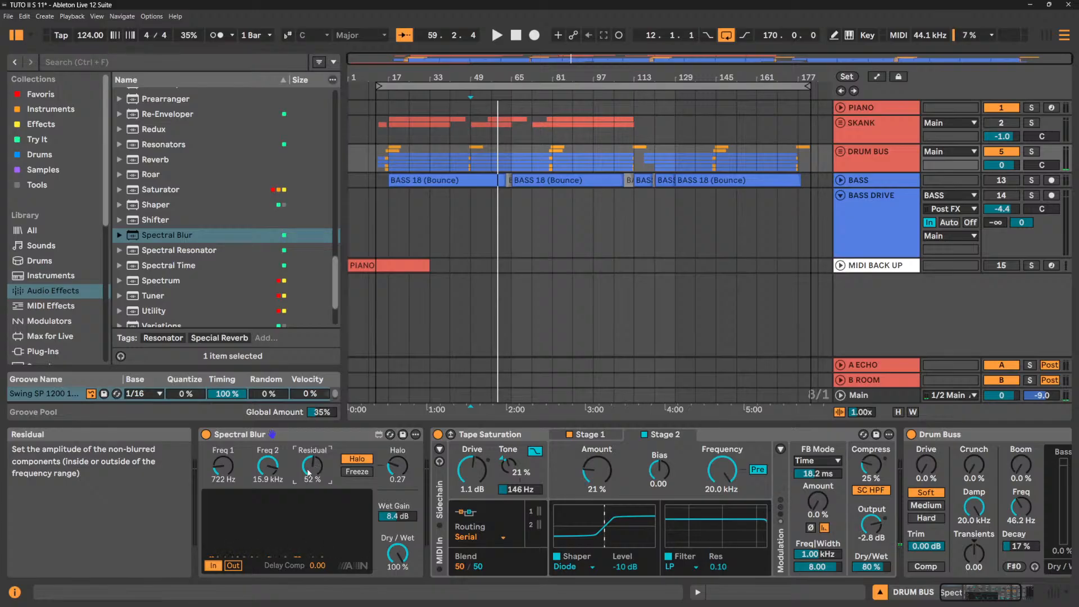
Replay the drums, lower Spectral Blur's Residual to 16 %, and briefly try Freeze before returning to Halo mode.
{"action": "key", "text": "space"}
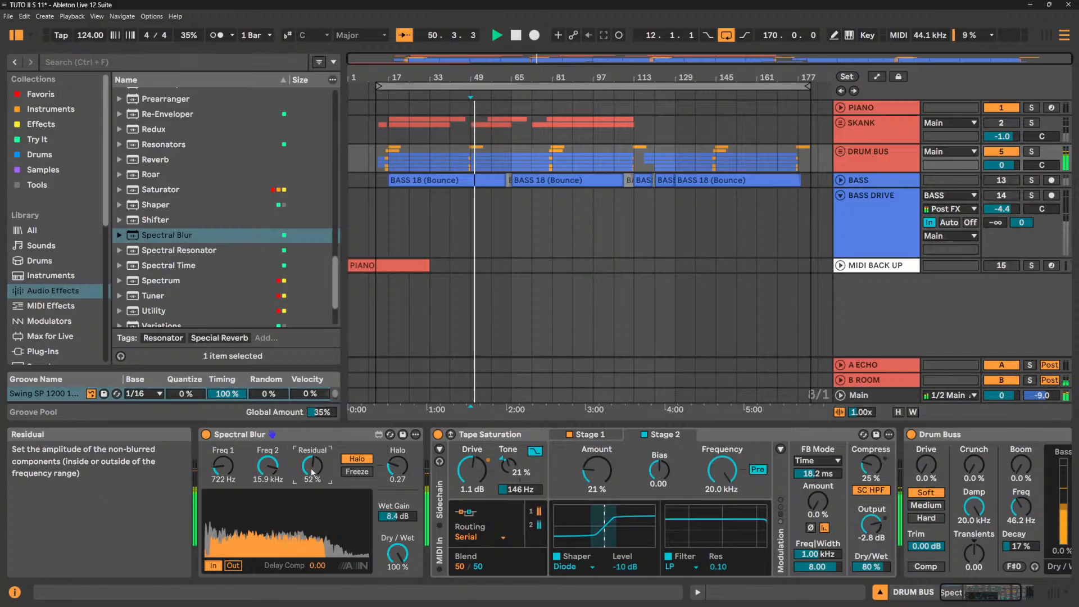
{"action": "left_click_drag", "start_coordinate": [311, 468], "coordinate": [311, 499]}
{"action": "left_click", "coordinate": [355, 473]}
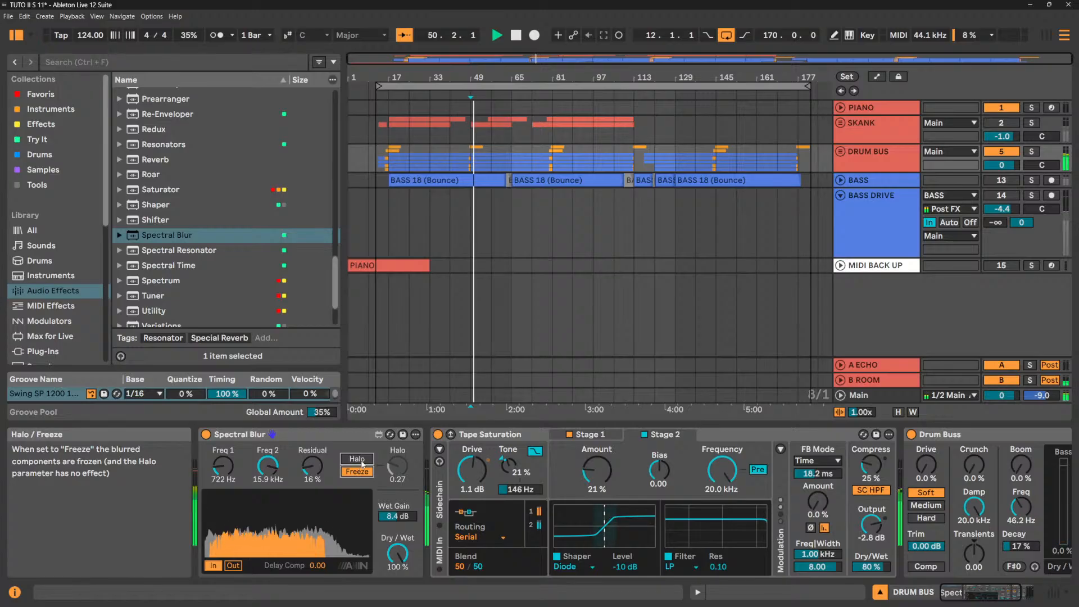
{"action": "left_click", "coordinate": [357, 459]}
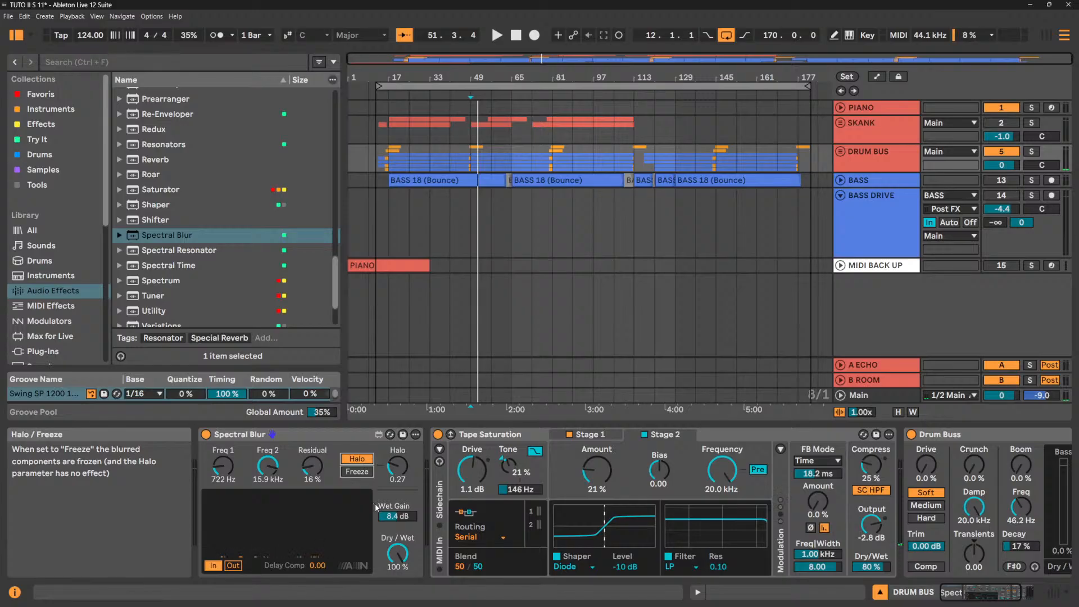
Set Spectral Blur's Dry/Wet to 75 % and Wet Gain to 7.8 dB during playback.
{"action": "key", "text": "space"}
{"action": "mouse_move", "coordinate": [397, 554]}
{"action": "left_mouse_down"}
{"action": "mouse_move", "coordinate": [398, 576]}
{"action": "mouse_move", "coordinate": [411, 525]}
{"action": "mouse_move", "coordinate": [398, 556]}
{"action": "left_mouse_up"}
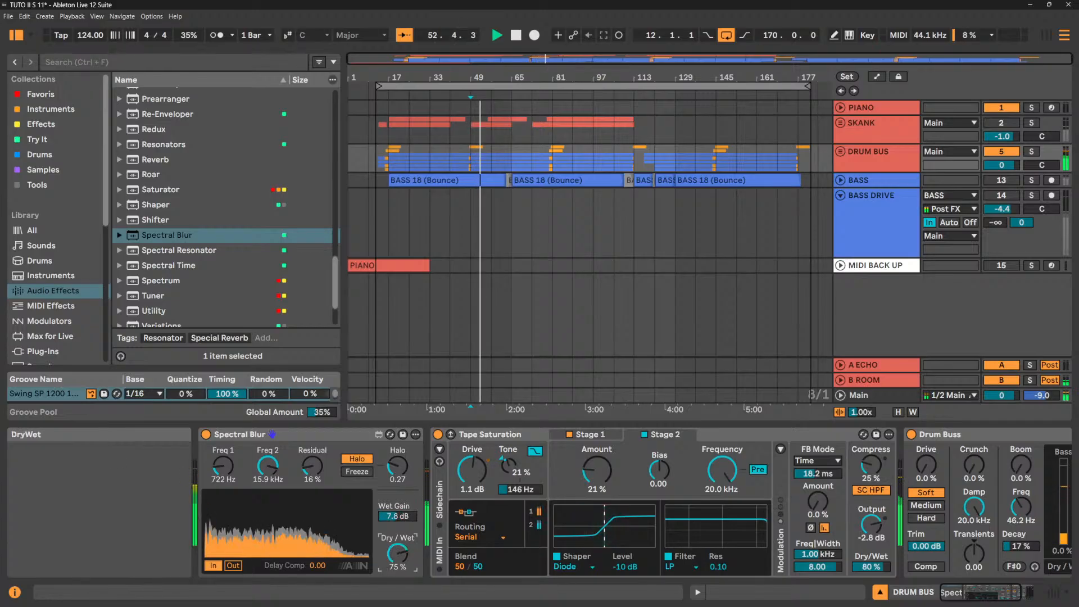
{"action": "key", "text": "space"}
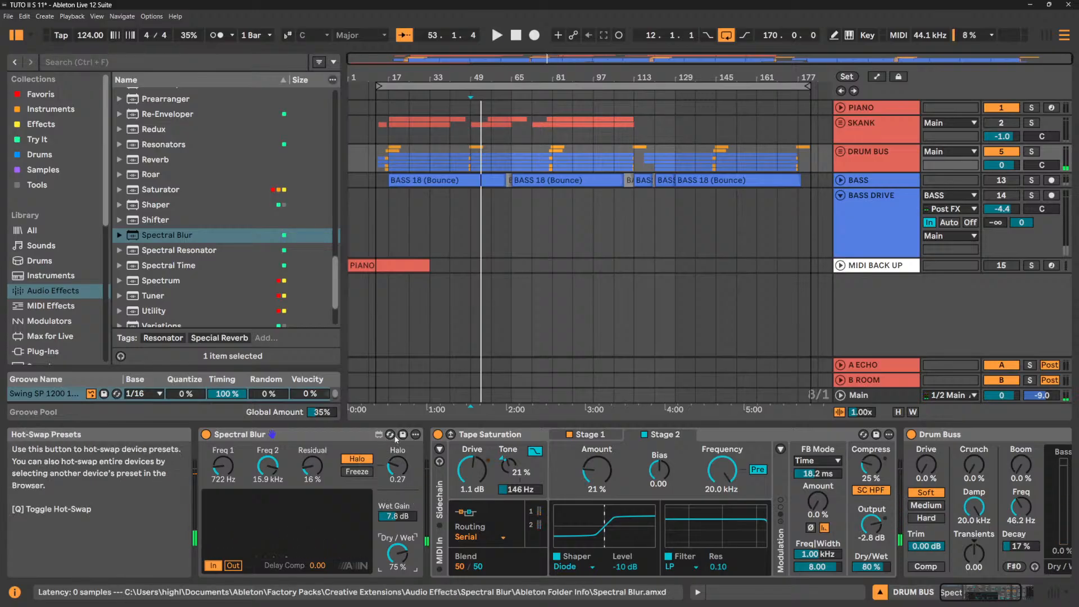
Start hot-swapping Spectral Blur's presets and audition Band Echo, Blue Room, Dark Room and Red Room on the drums.
{"action": "left_click", "coordinate": [390, 435]}
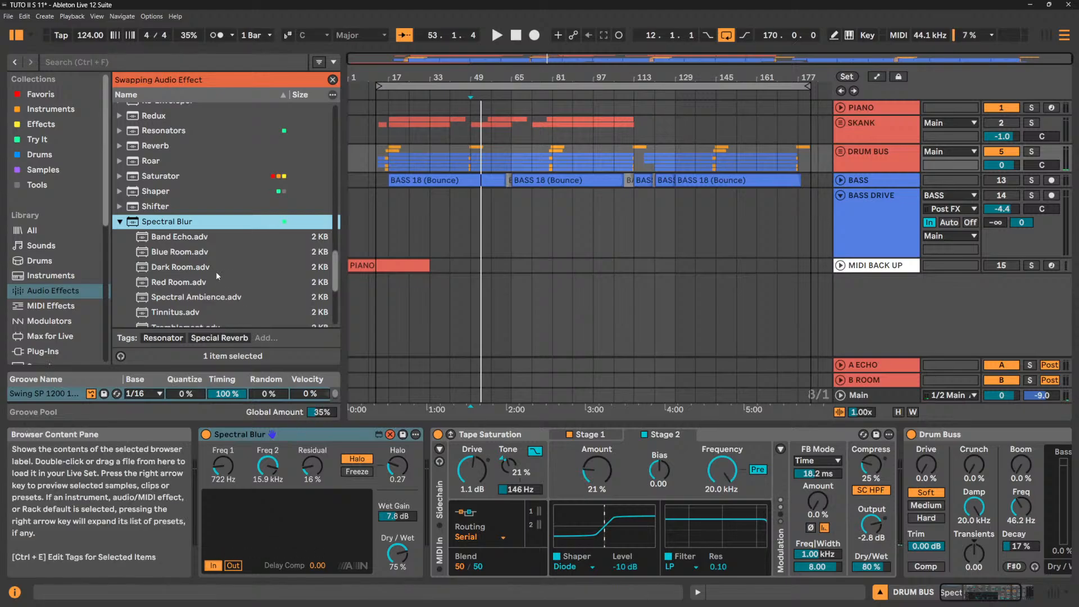
{"action": "double_click", "coordinate": [189, 240]}
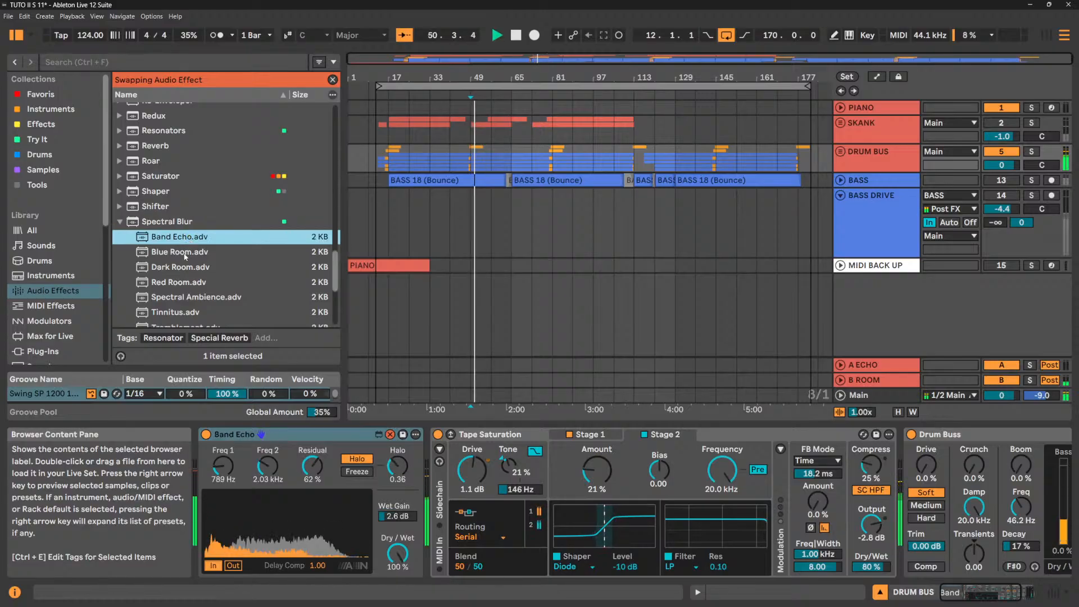
{"action": "double_click", "coordinate": [185, 254]}
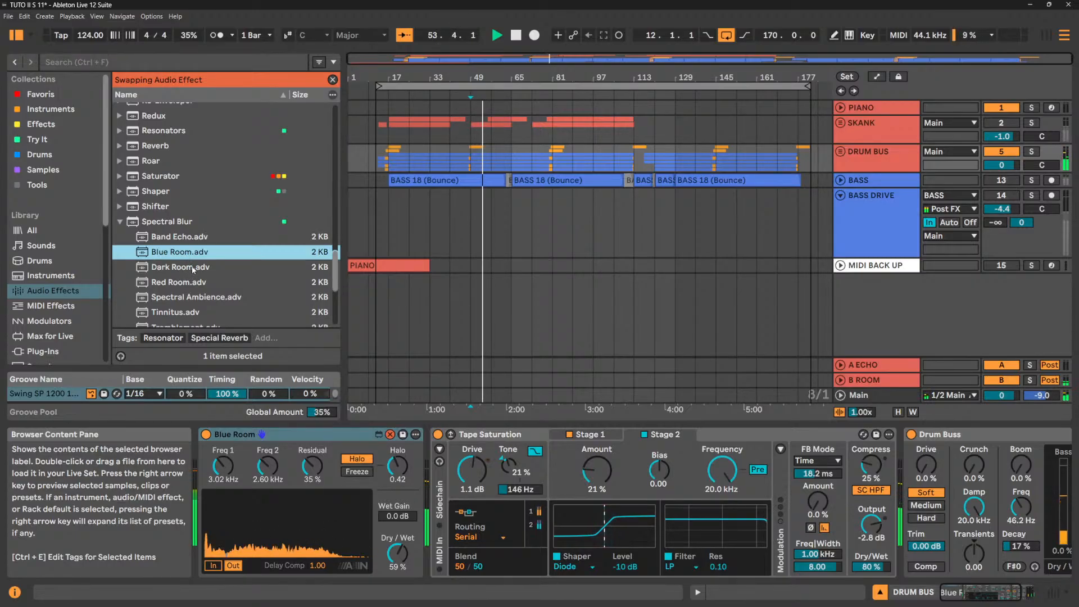
{"action": "double_click", "coordinate": [192, 269]}
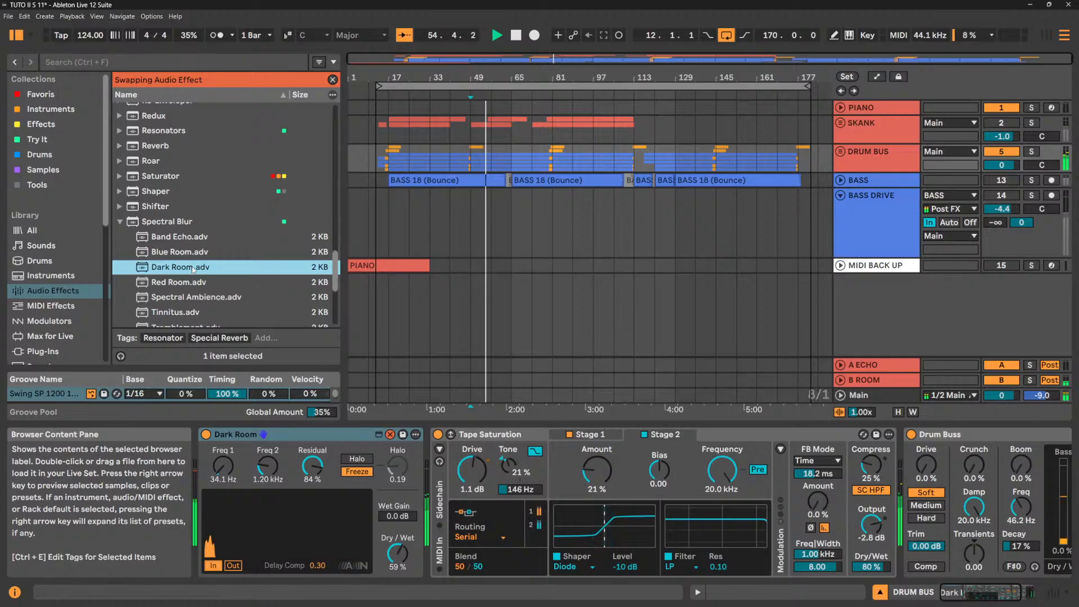
{"action": "double_click", "coordinate": [193, 283]}
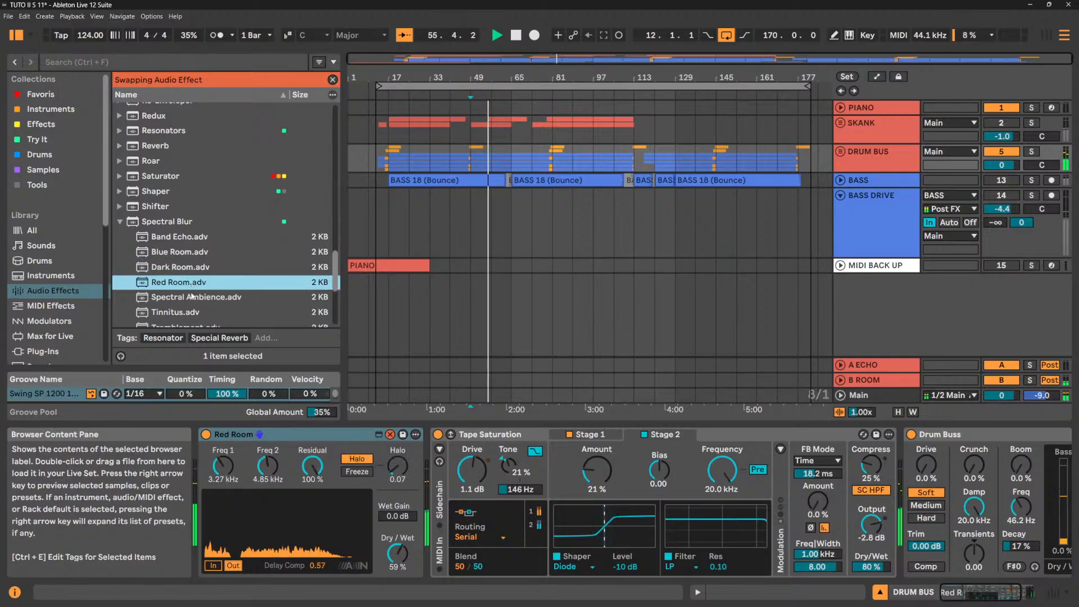
Replay the drums and audition the Spectral Ambience, Tinnitus, Tremblement and White Room presets.
{"action": "scroll", "coordinate": [191, 305], "scroll_direction": "down", "scroll_amount": 2}
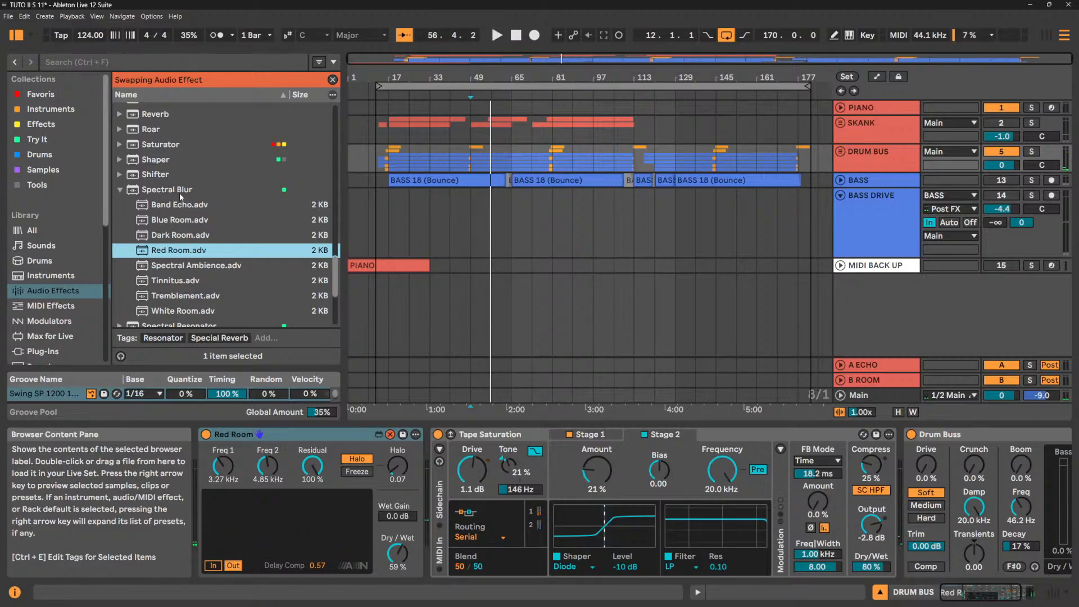
{"action": "scroll", "coordinate": [193, 246], "scroll_direction": "down", "scroll_amount": 1}
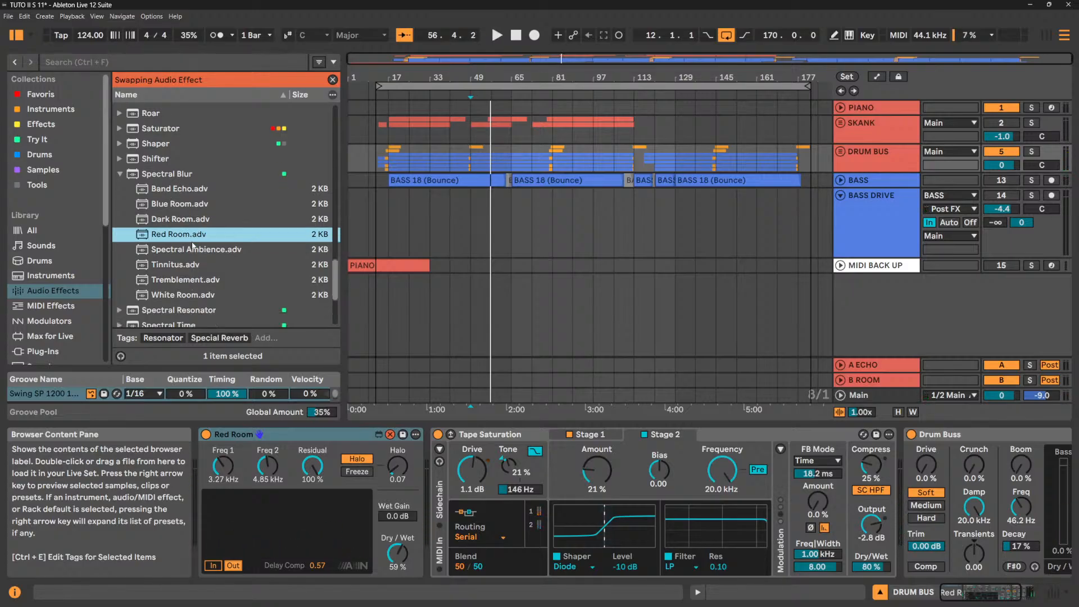
{"action": "scroll", "coordinate": [192, 246], "scroll_direction": "down", "scroll_amount": 1}
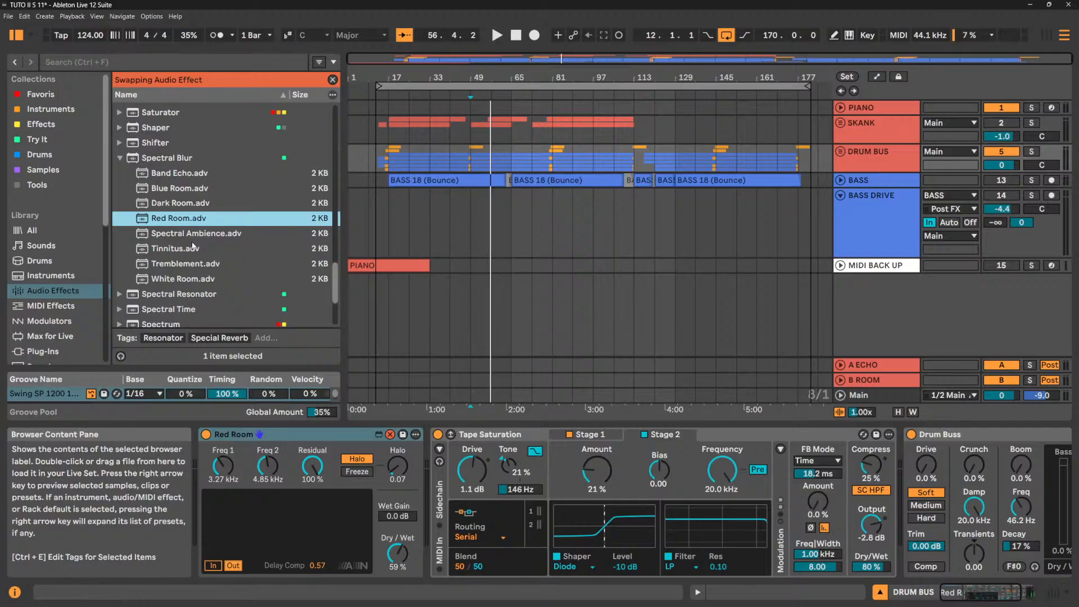
{"action": "key", "text": "space"}
{"action": "left_click", "coordinate": [197, 234]}
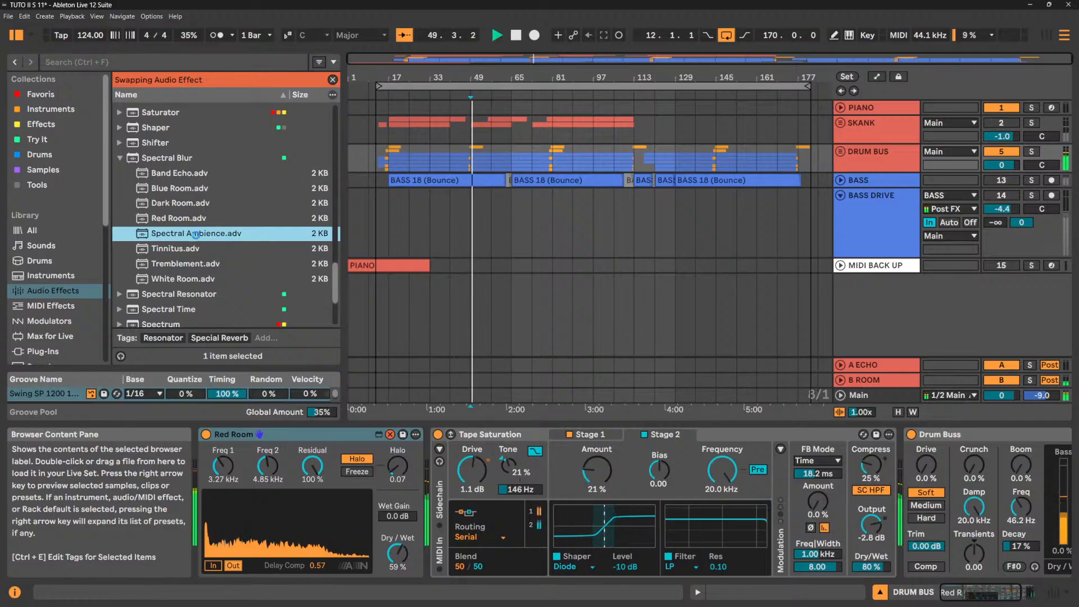
{"action": "left_click", "coordinate": [191, 249]}
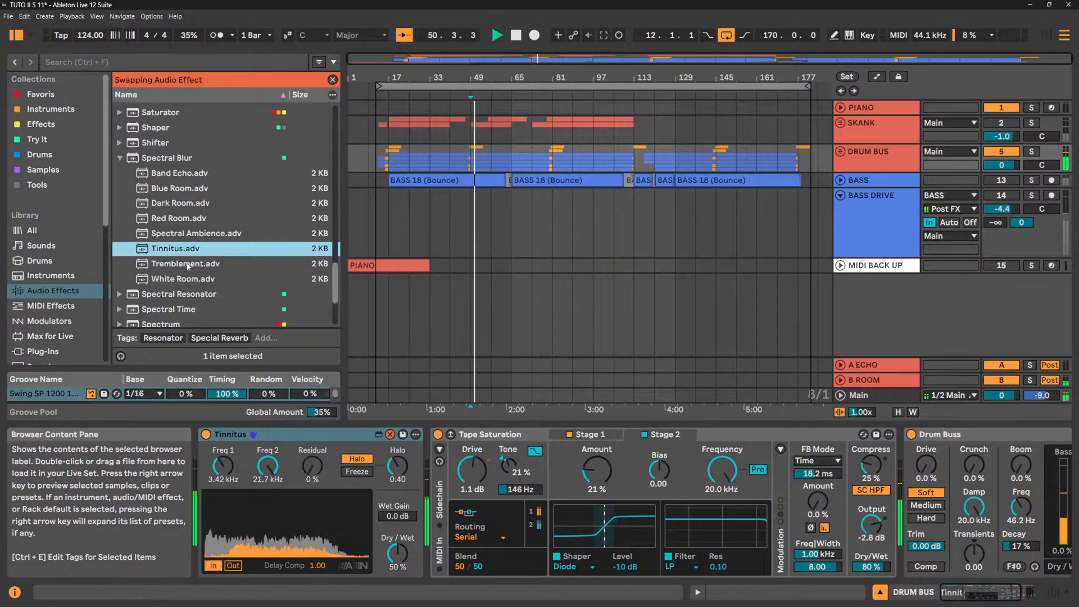
{"action": "left_click", "coordinate": [191, 268]}
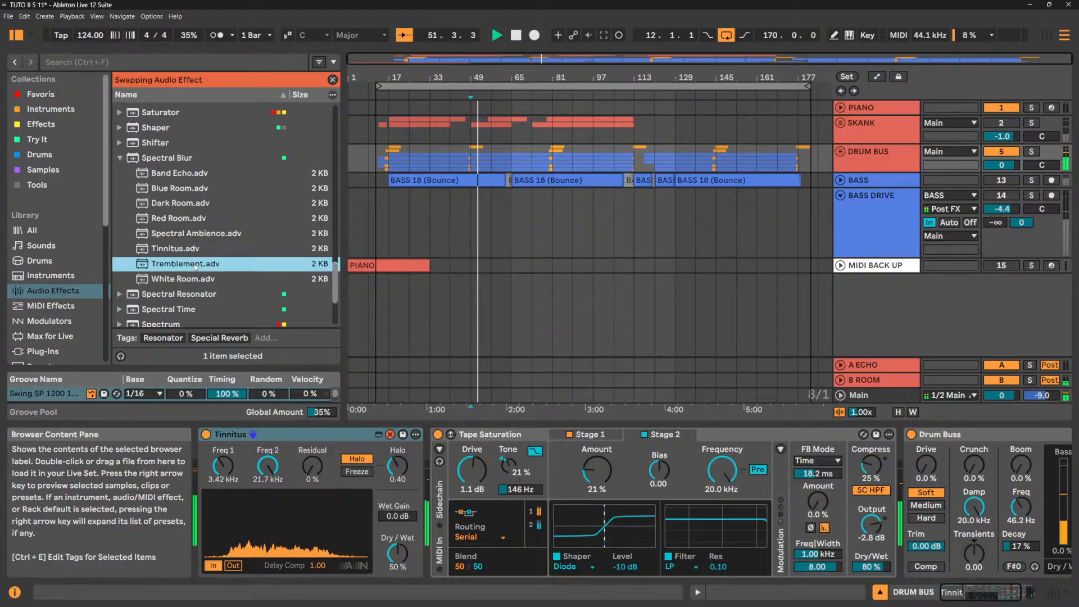
{"action": "left_click", "coordinate": [192, 278]}
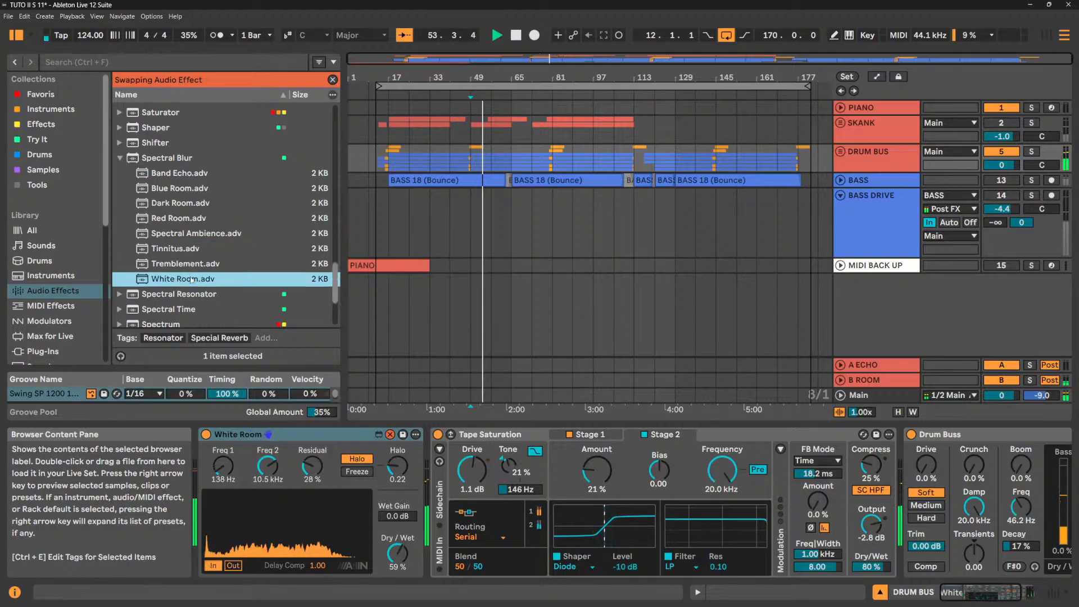
Compare the Blue Room and Dark Room presets, returning to Blue Room, and set its Delay Comp to 0.00.
{"action": "left_click", "coordinate": [182, 187]}
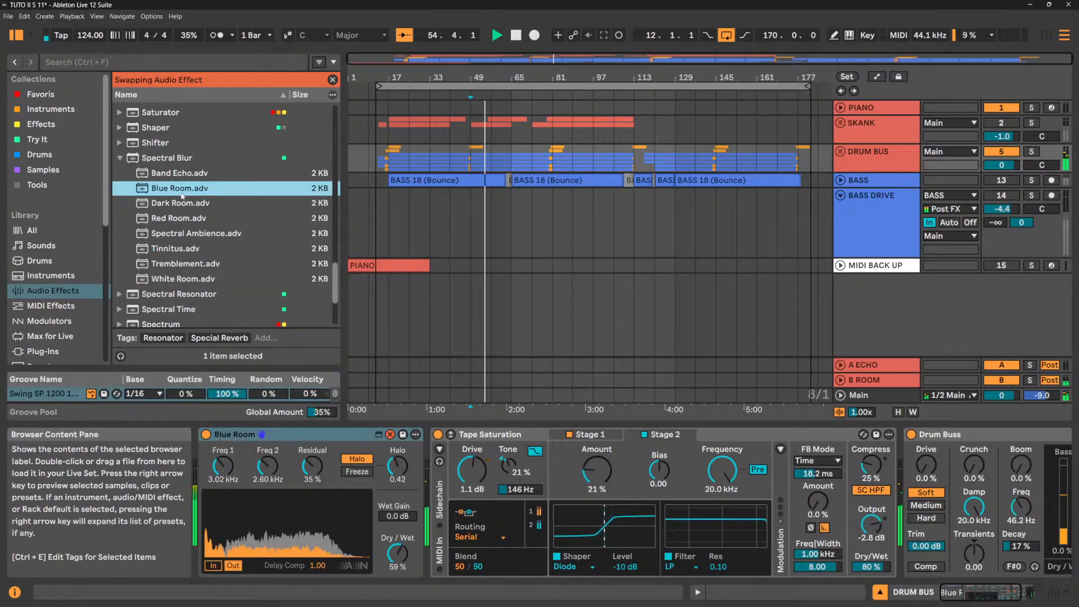
{"action": "left_click", "coordinate": [179, 197]}
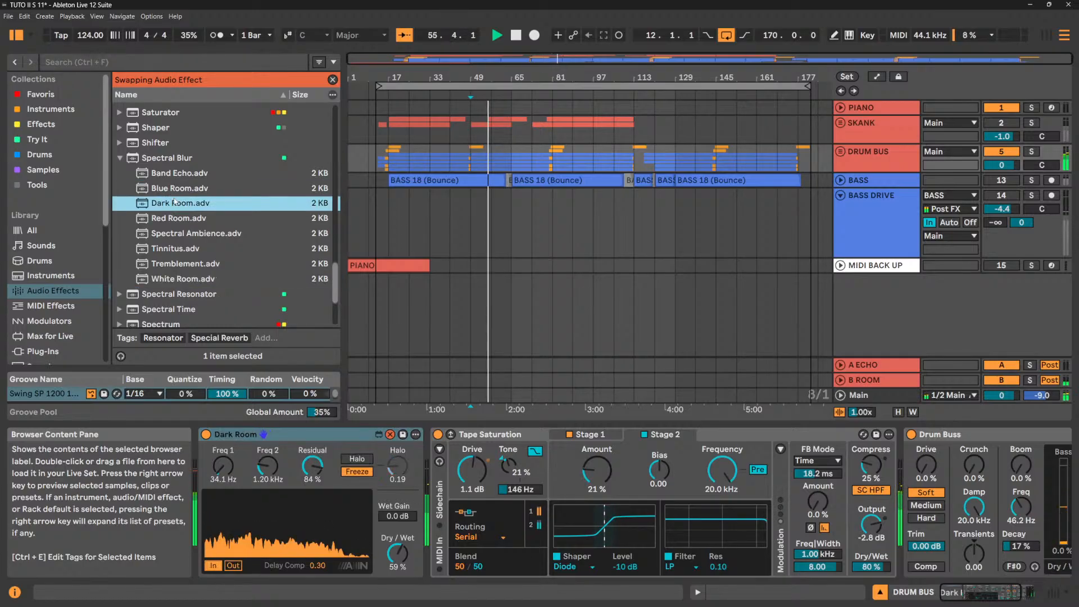
{"action": "left_click", "coordinate": [179, 194]}
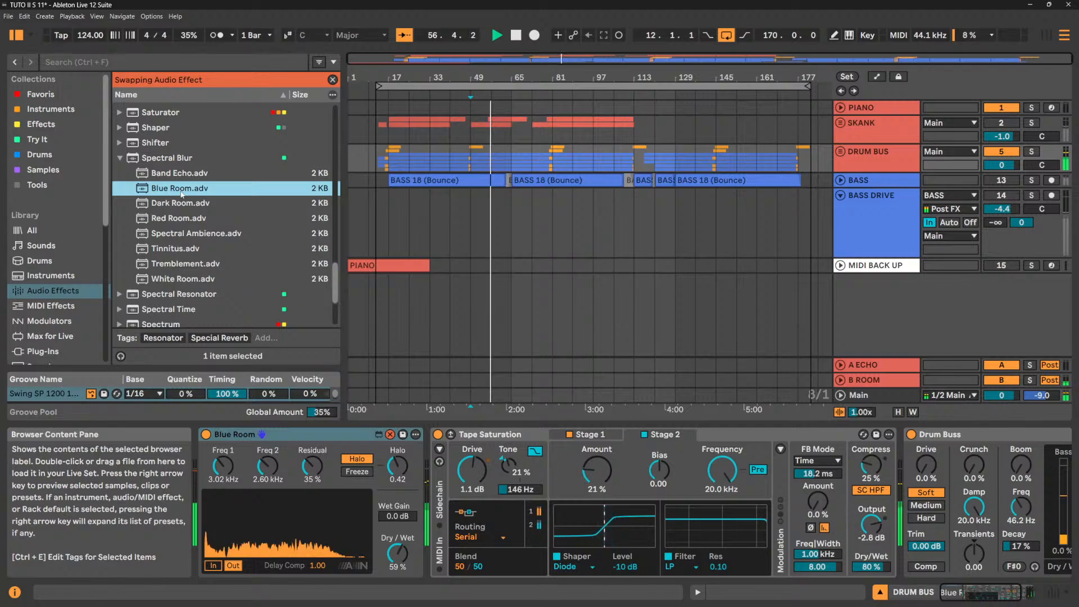
{"action": "left_click_drag", "start_coordinate": [317, 565], "coordinate": [317, 584]}
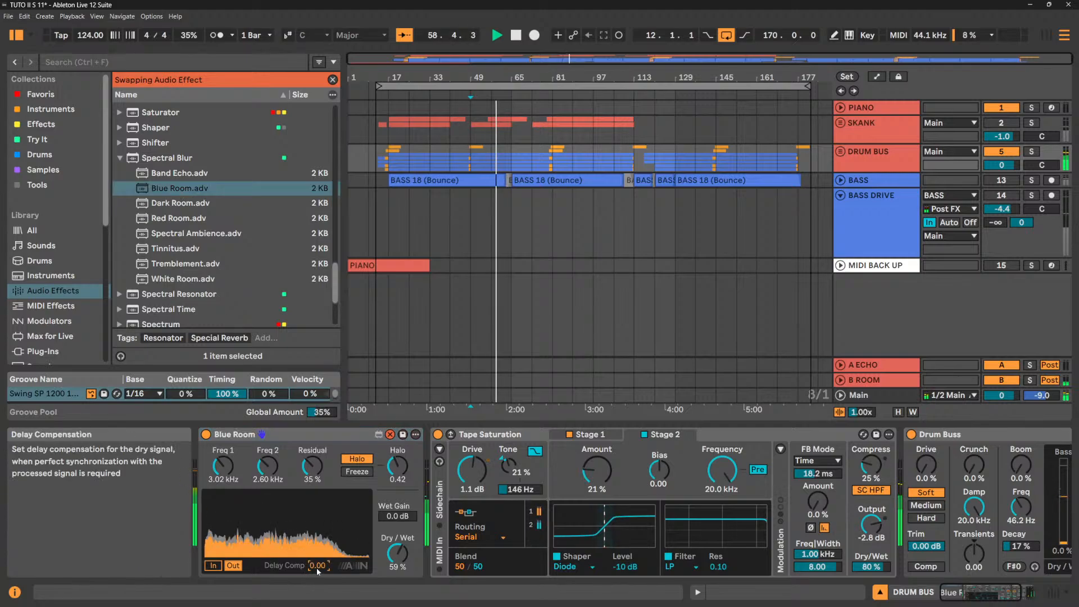
{"action": "key", "text": "space"}
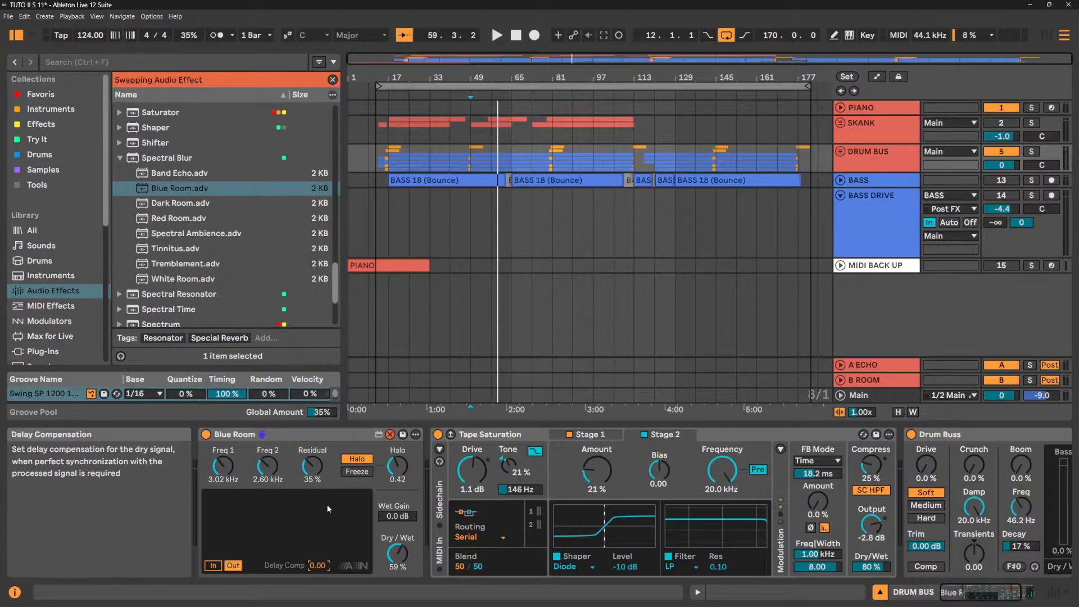
Load the Dark Room preset, set its Residual to 0 % and Dry/Wet to 100 %, and listen to the drums.
{"action": "double_click", "coordinate": [175, 205]}
{"action": "key", "text": "space"}
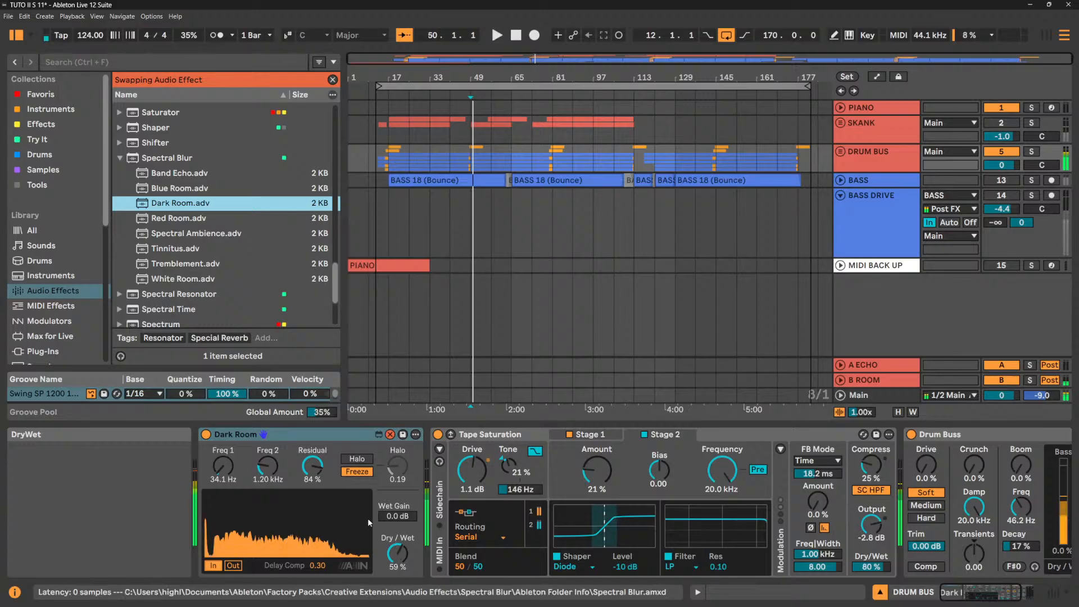
{"action": "key", "text": "space"}
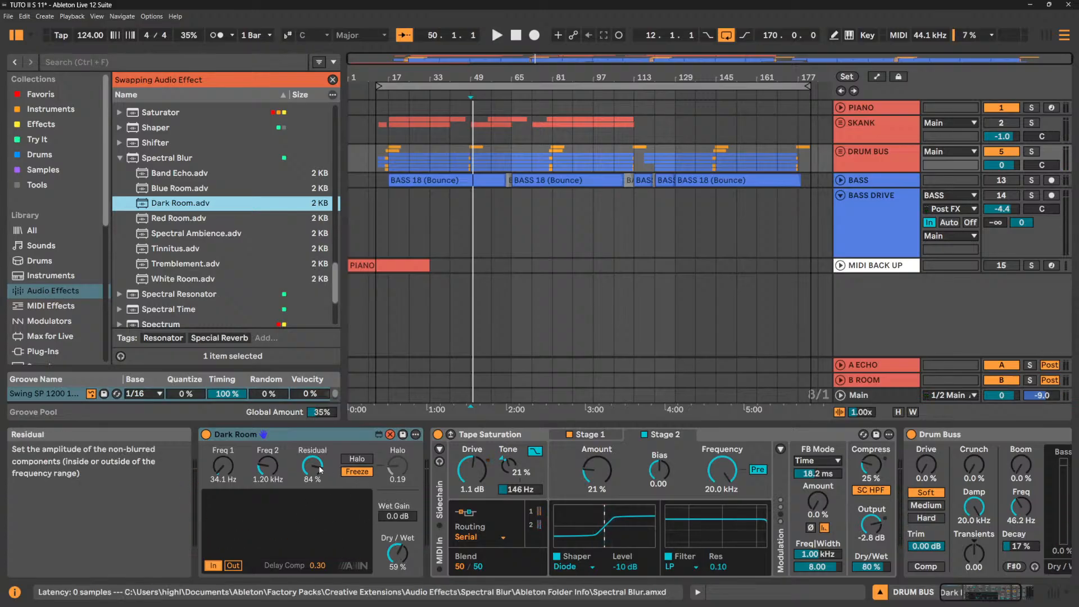
{"action": "key", "text": "space"}
{"action": "left_click_drag", "start_coordinate": [320, 469], "coordinate": [318, 495]}
{"action": "key", "text": "space"}
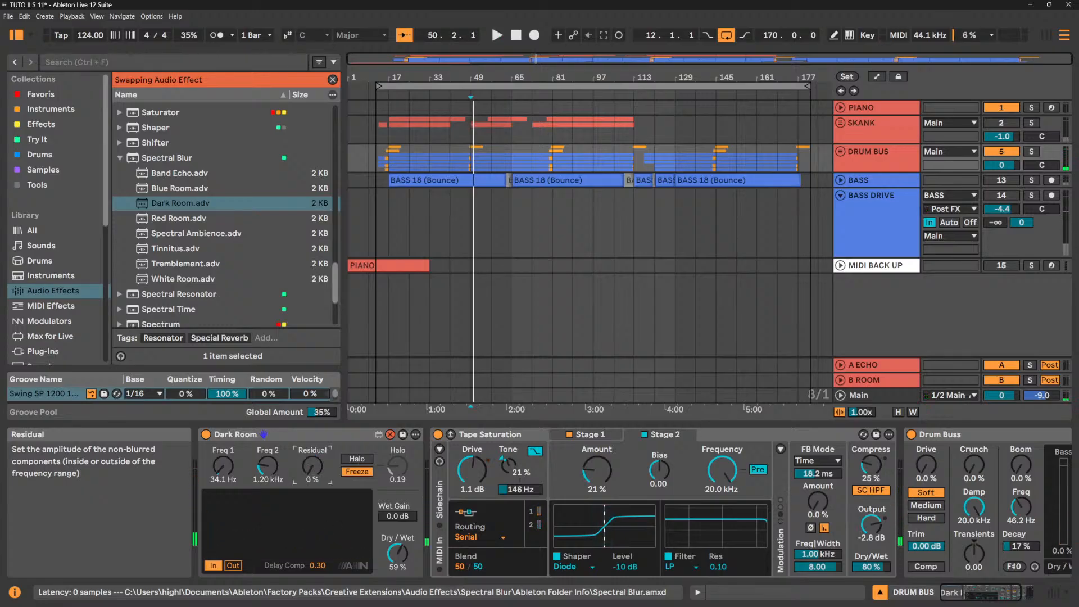
{"action": "key", "text": "space"}
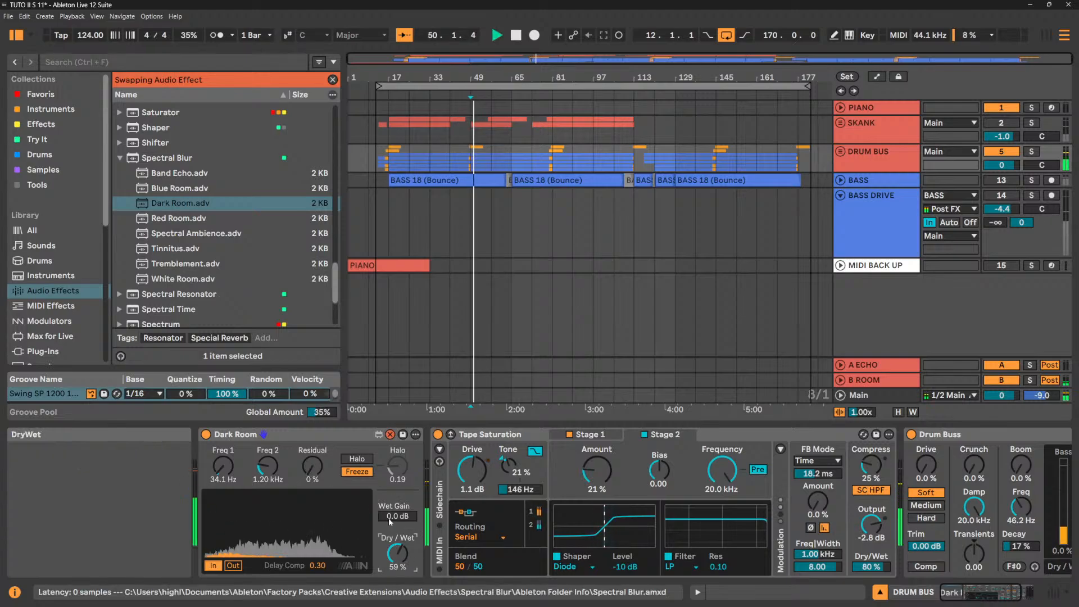
{"action": "left_click_drag", "start_coordinate": [410, 560], "coordinate": [410, 536]}
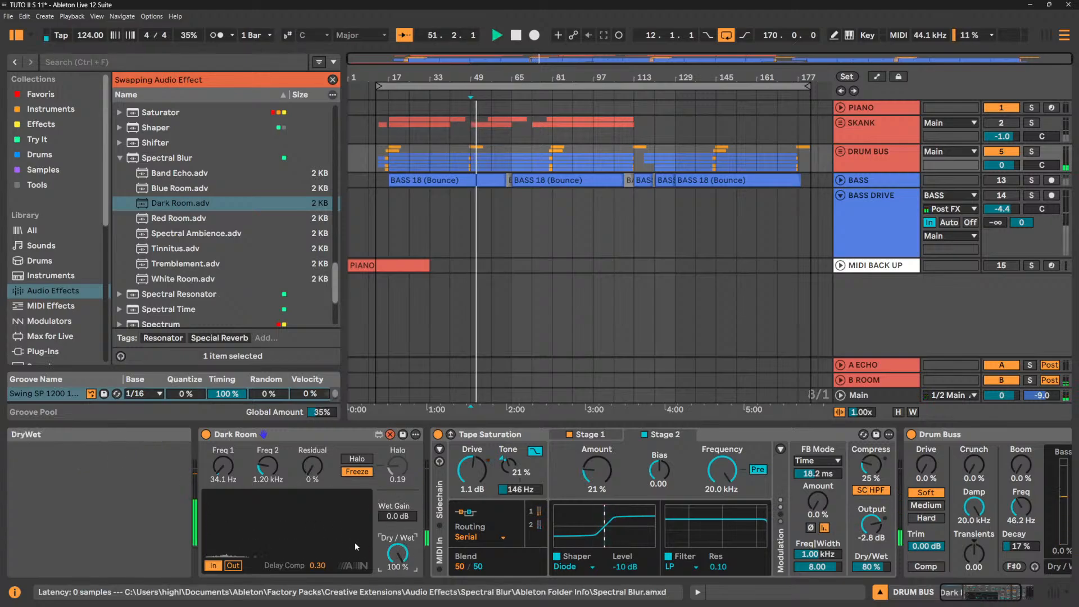
Set Spectral Blur's Freq 1 to 231 Hz and Freq 2 to 5.35 kHz, in Halo mode with Delay Comp at 0.00.
{"action": "left_click", "coordinate": [268, 467]}
{"action": "left_click_drag", "start_coordinate": [268, 466], "coordinate": [223, 455]}
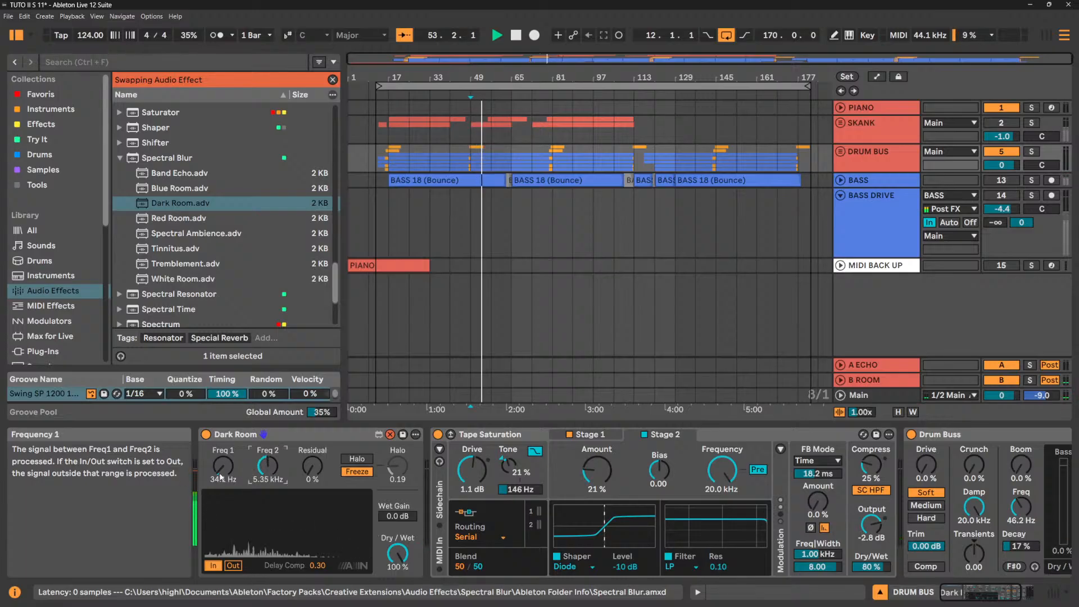
{"action": "left_click", "coordinate": [357, 459]}
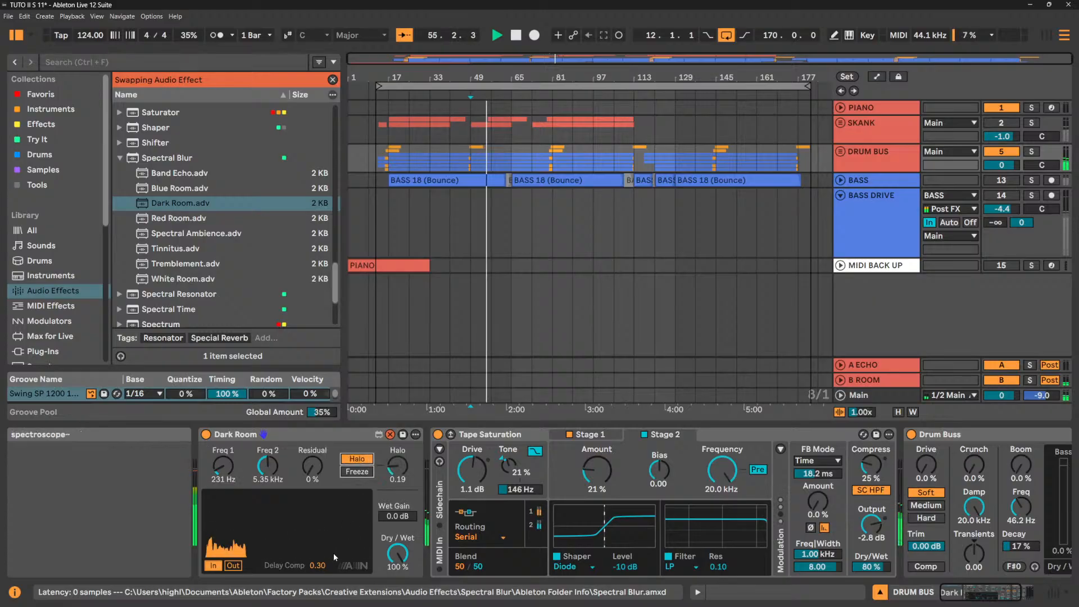
{"action": "mouse_move", "coordinate": [322, 567]}
{"action": "left_mouse_down"}
{"action": "mouse_move", "coordinate": [322, 540]}
{"action": "mouse_move", "coordinate": [322, 584]}
{"action": "left_mouse_up"}
Compare Spectral Blur's Freeze and Halo modes on the drums, ending on Halo, and set Dry/Wet to 40 %.
{"action": "left_click", "coordinate": [360, 474]}
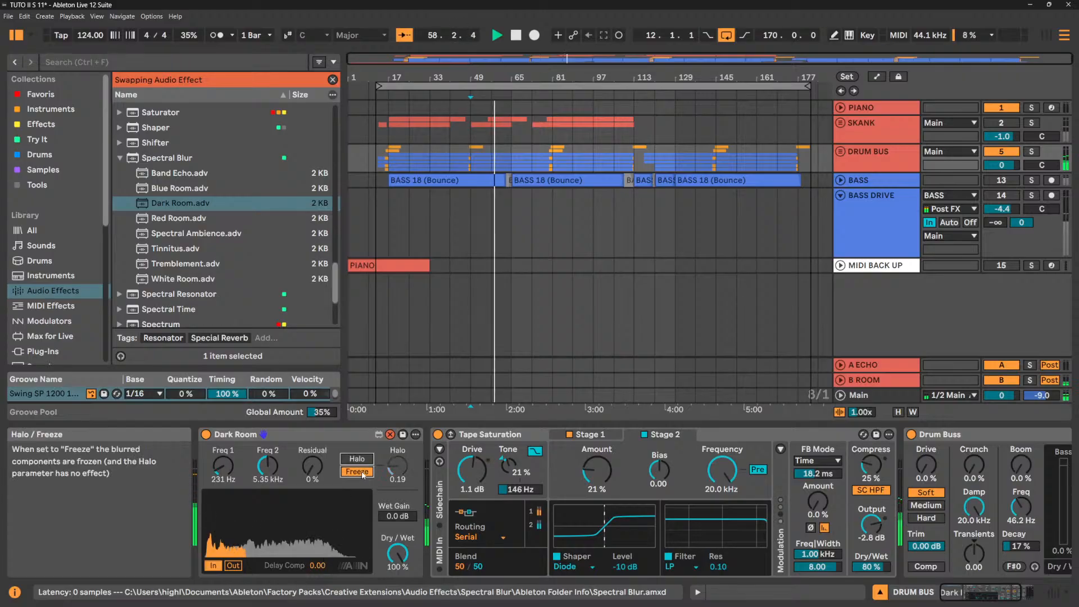
{"action": "left_click", "coordinate": [362, 460]}
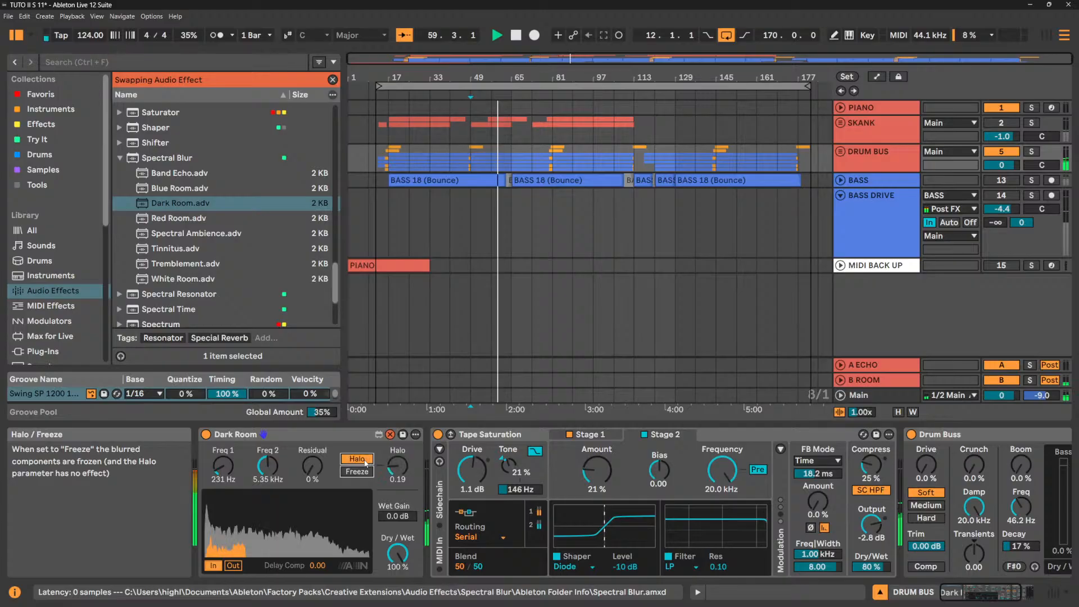
{"action": "left_click", "coordinate": [397, 553]}
{"action": "left_click_drag", "start_coordinate": [398, 553], "coordinate": [398, 588]}
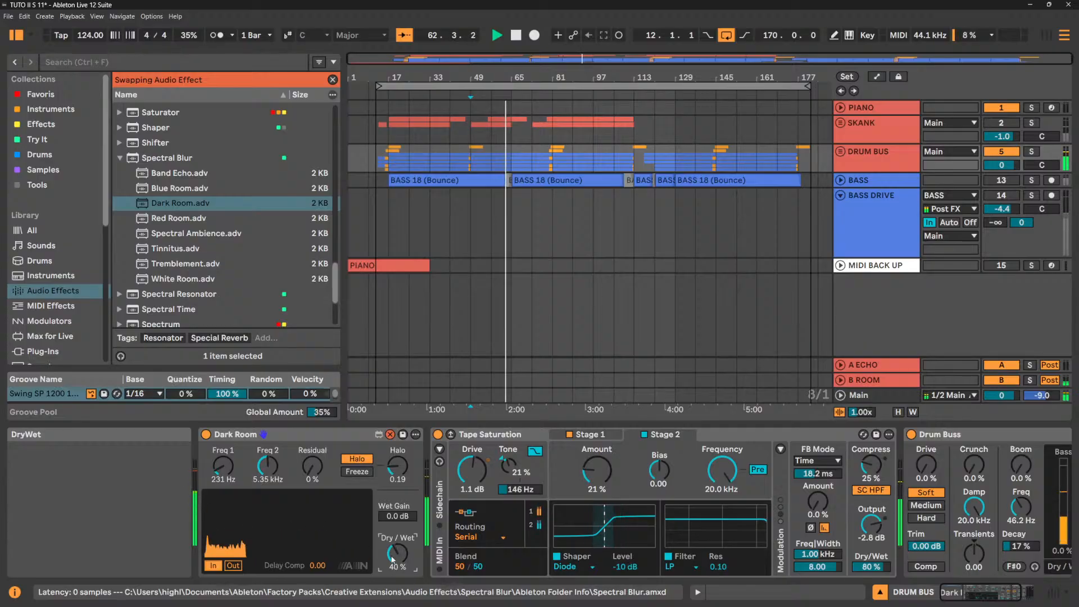
Stop playback and remove the Spectral Blur device from the DRUM BUS.
{"action": "key", "text": "space"}
{"action": "left_click", "coordinate": [285, 441]}
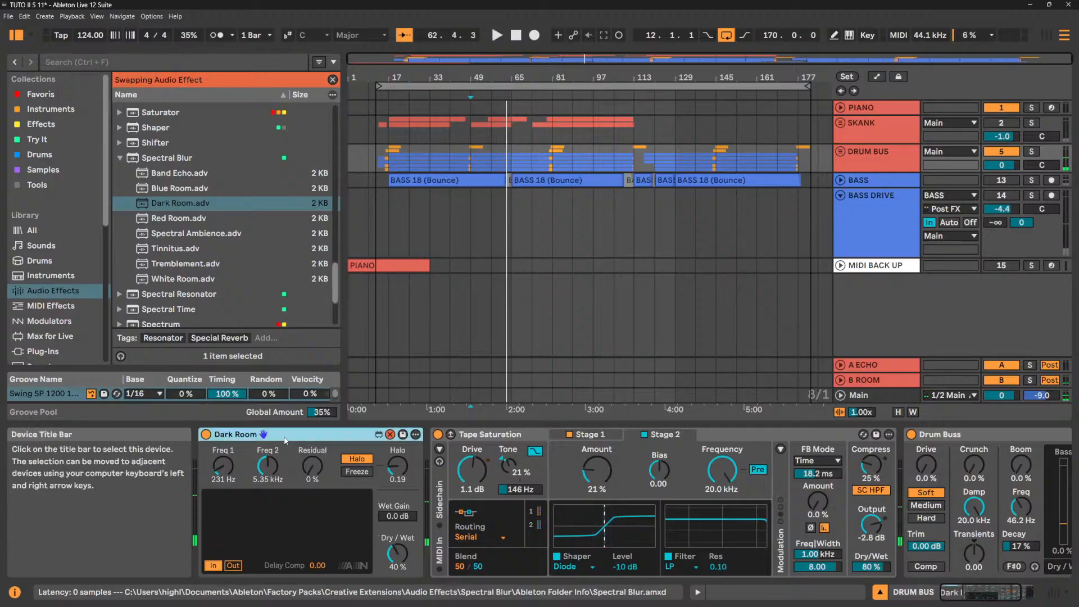
{"action": "key", "text": "Delete"}
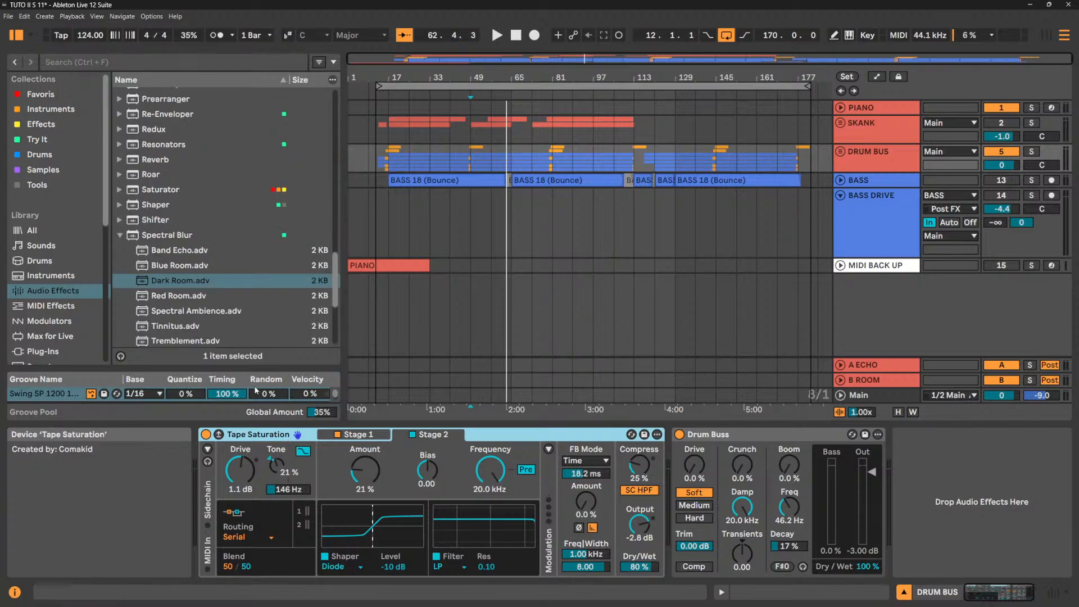
Collapse the Spectral Blur presets and load Spectral Resonator onto the DRUM BUS ahead of Tape Saturation.
{"action": "left_click", "coordinate": [119, 236]}
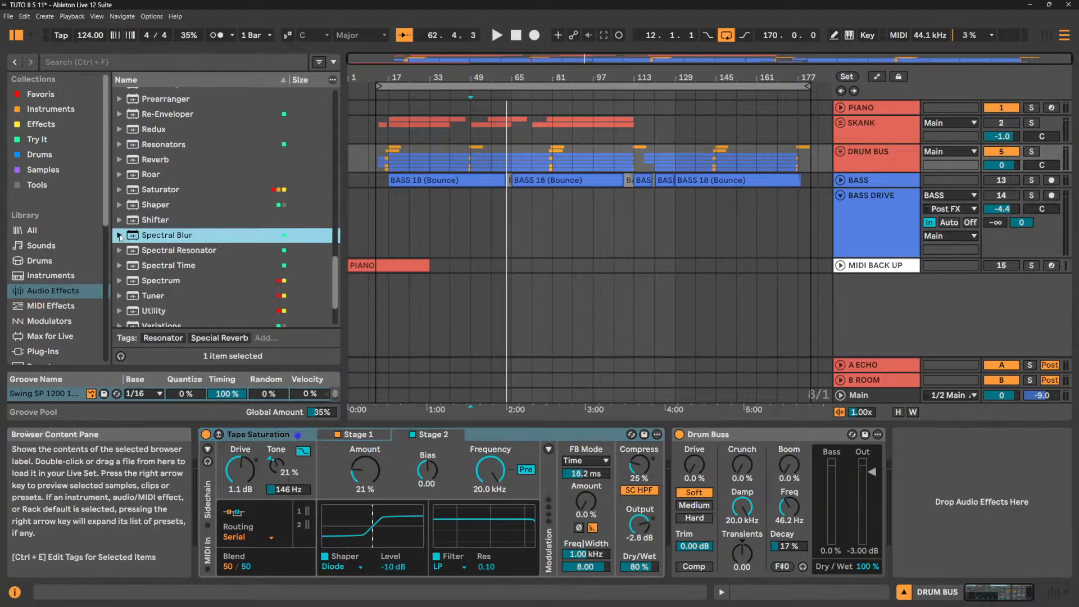
{"action": "left_click", "coordinate": [153, 252]}
{"action": "left_click_drag", "start_coordinate": [200, 463], "coordinate": [200, 463]}
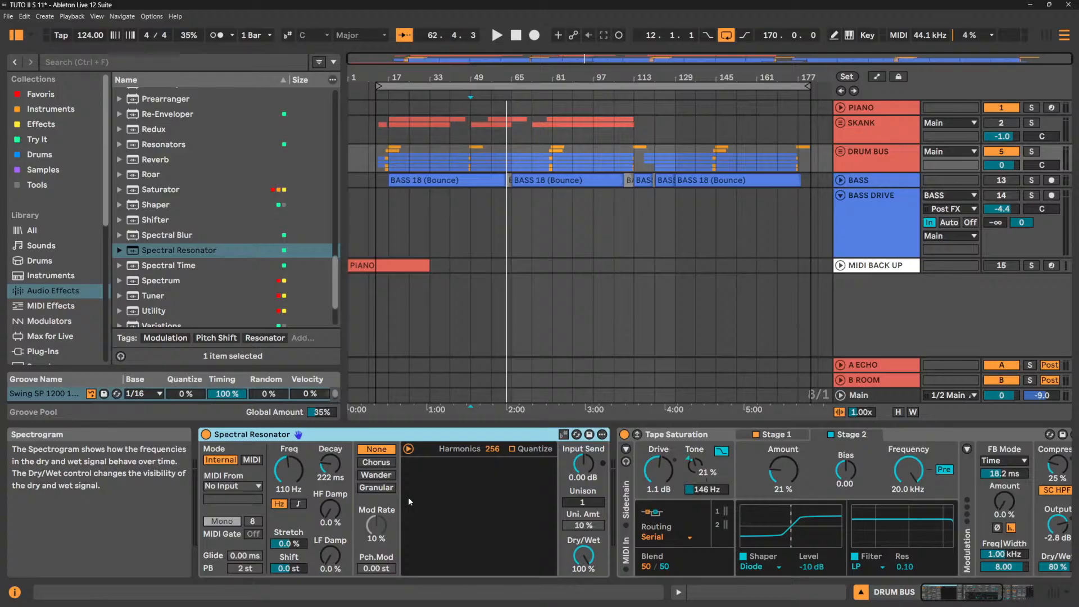
Play the drums through Spectral Resonator and lower its Freq to 51.2 Hz.
{"action": "key", "text": "space"}
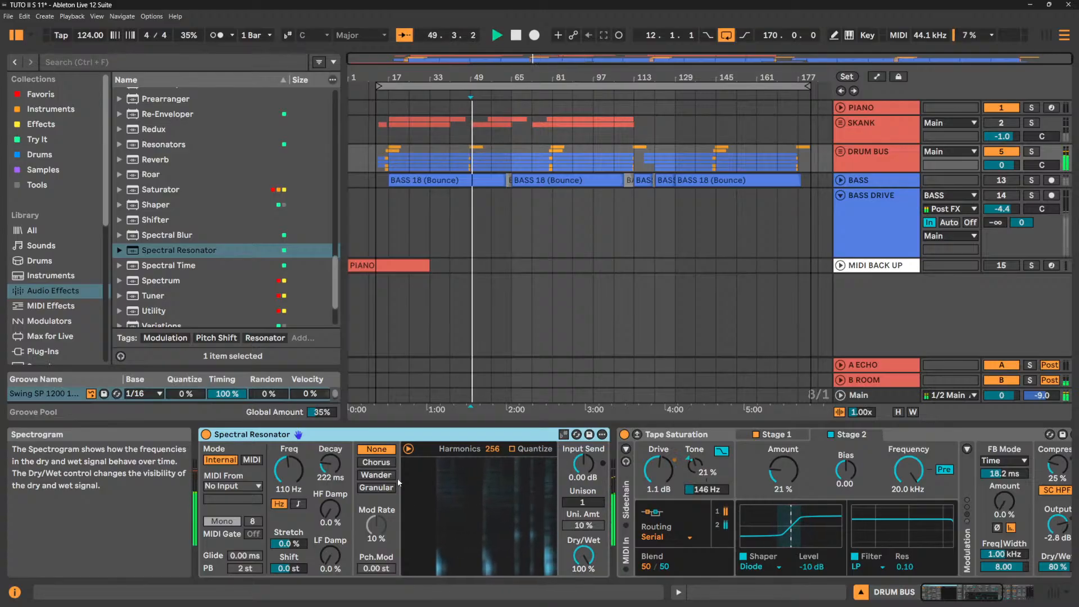
{"action": "left_click_drag", "start_coordinate": [289, 469], "coordinate": [307, 503]}
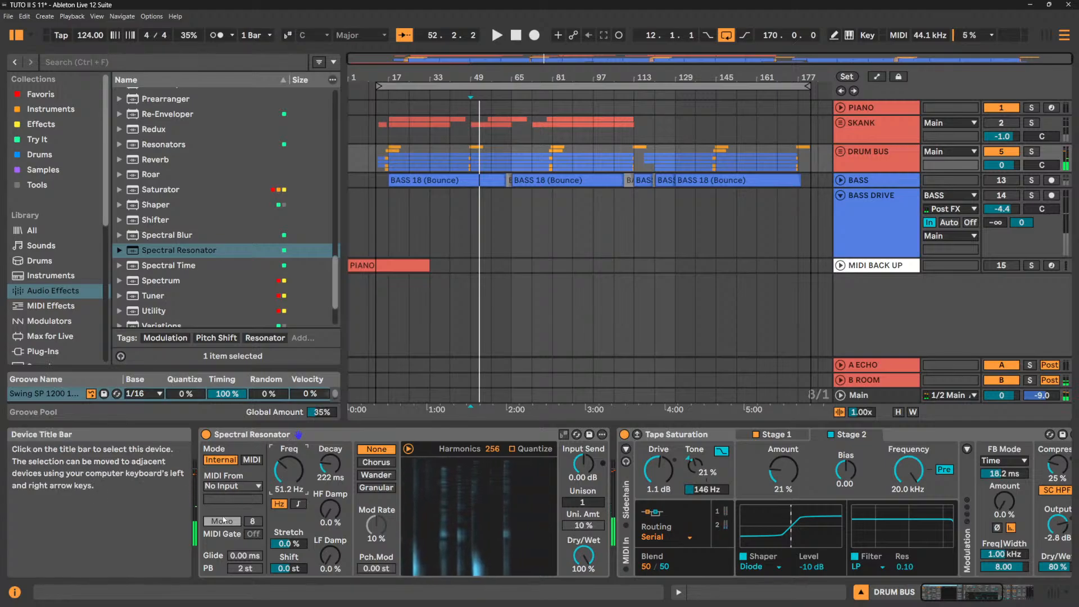
{"action": "left_click", "coordinate": [264, 436]}
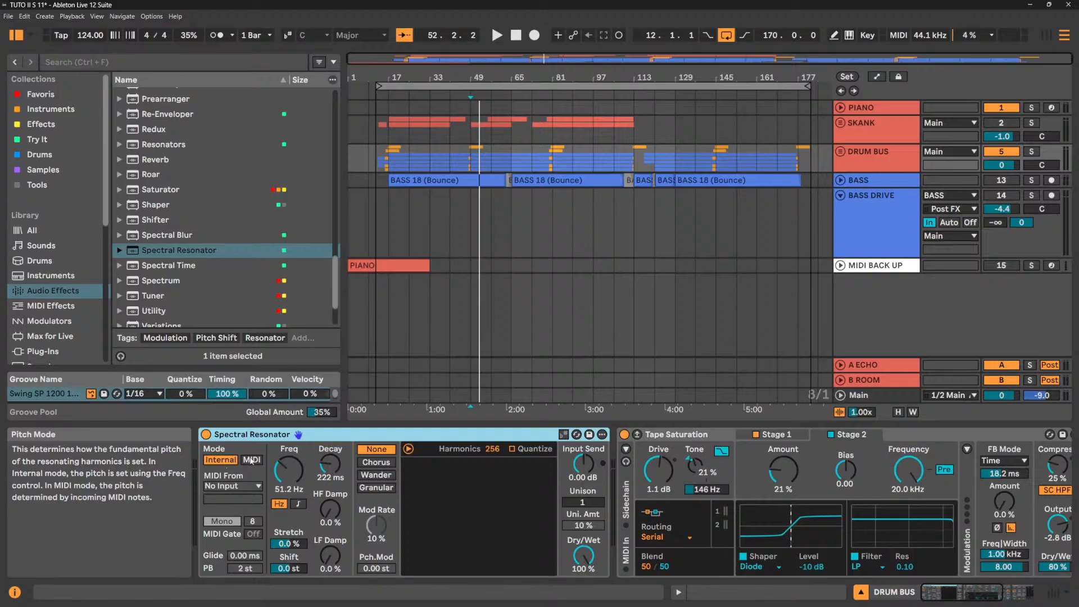
Switch Spectral Resonator to MIDI mode, look at its available MIDI sources, and return it to Internal mode.
{"action": "left_click", "coordinate": [251, 461]}
{"action": "left_click", "coordinate": [243, 486]}
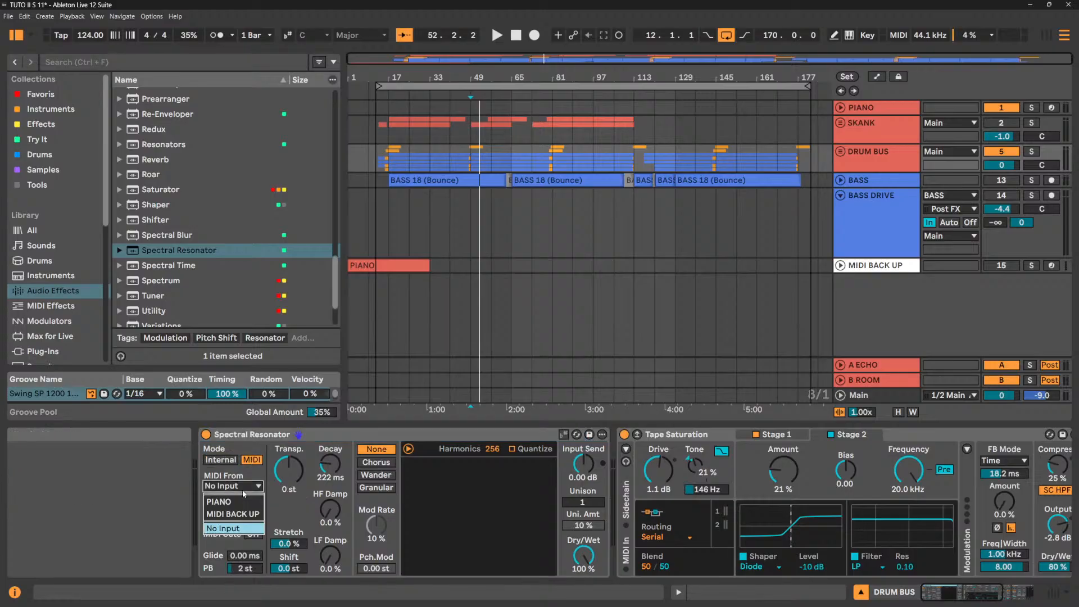
{"action": "left_click", "coordinate": [242, 491]}
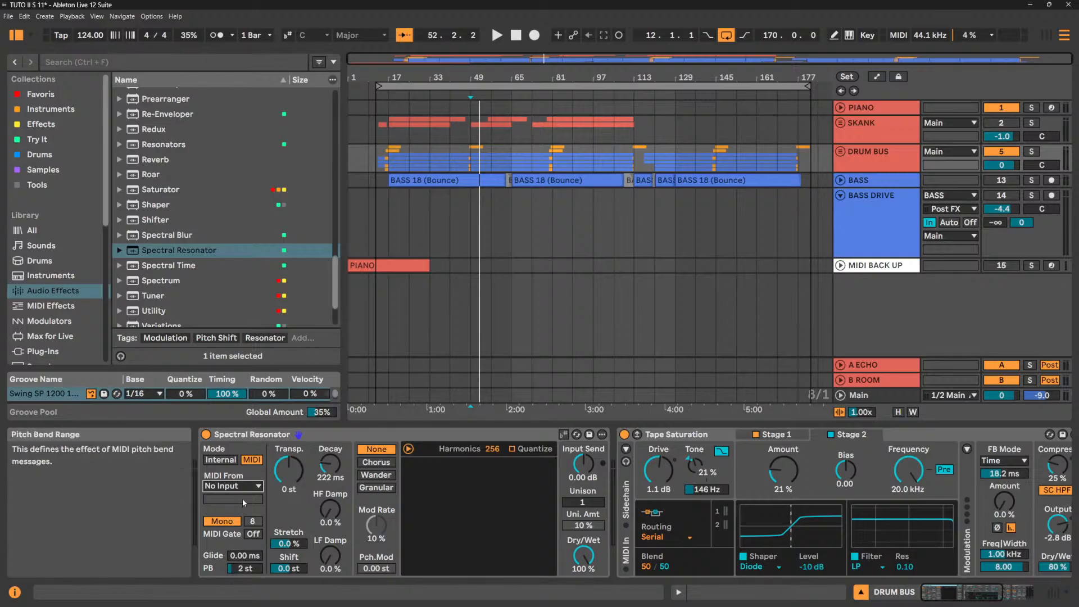
{"action": "left_click", "coordinate": [226, 461]}
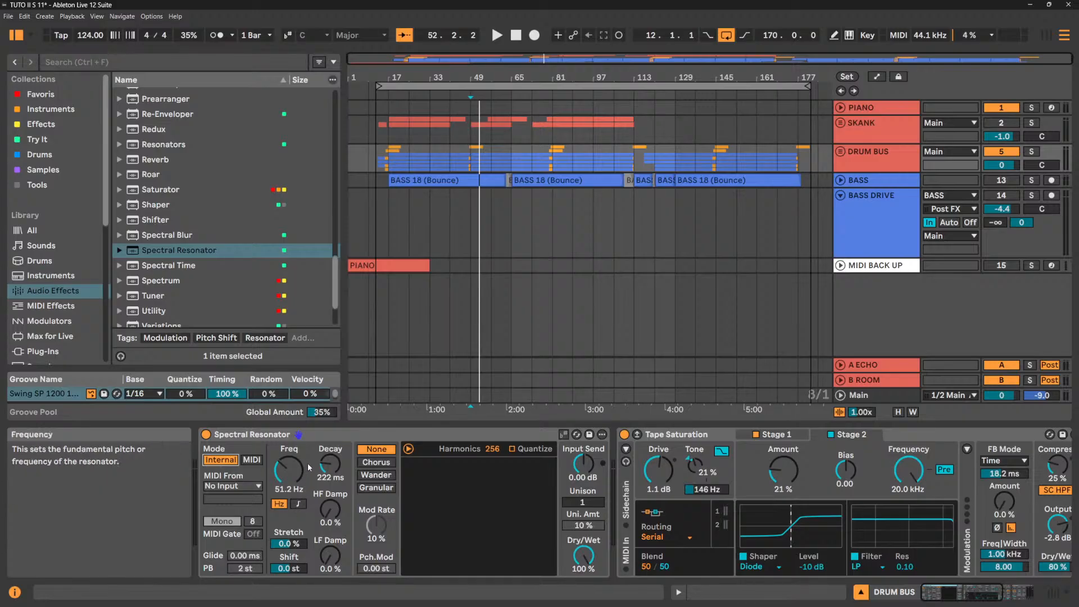
While auditioning the drums, set Spectral Resonator's Freq to 159 Hz, Decay to 796 ms and HF Damp to 84 %.
{"action": "key", "text": "space"}
{"action": "mouse_move", "coordinate": [330, 464]}
{"action": "left_mouse_down"}
{"action": "mouse_move", "coordinate": [330, 444]}
{"action": "mouse_move", "coordinate": [293, 466]}
{"action": "mouse_move", "coordinate": [293, 450]}
{"action": "mouse_move", "coordinate": [326, 444]}
{"action": "mouse_move", "coordinate": [330, 489]}
{"action": "mouse_move", "coordinate": [329, 464]}
{"action": "mouse_move", "coordinate": [330, 475]}
{"action": "left_mouse_up"}
{"action": "key", "text": "space"}
{"action": "key", "text": "space"}
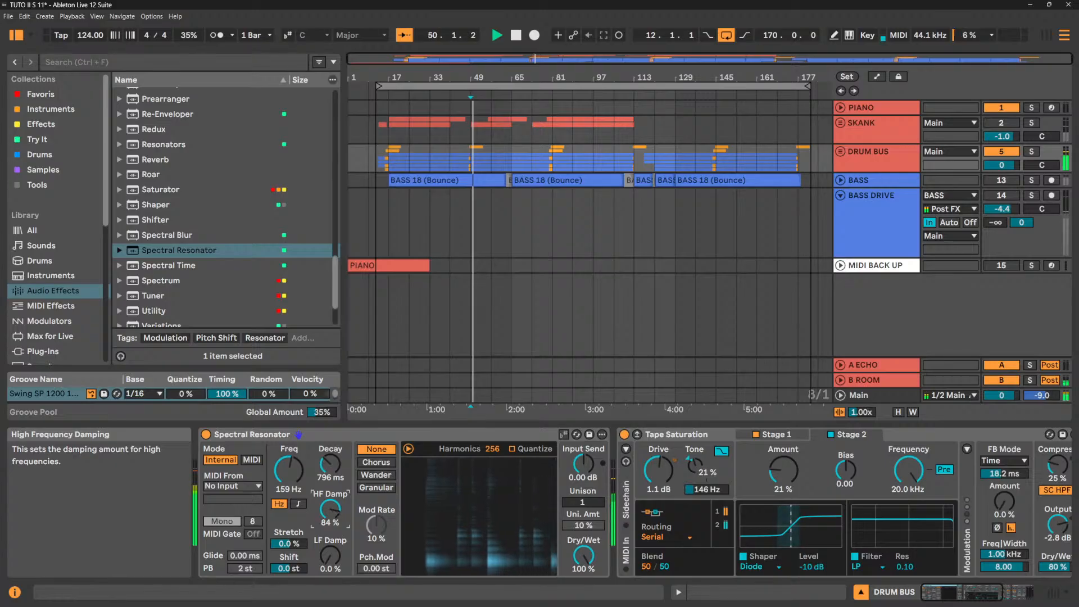
{"action": "key", "text": "space"}
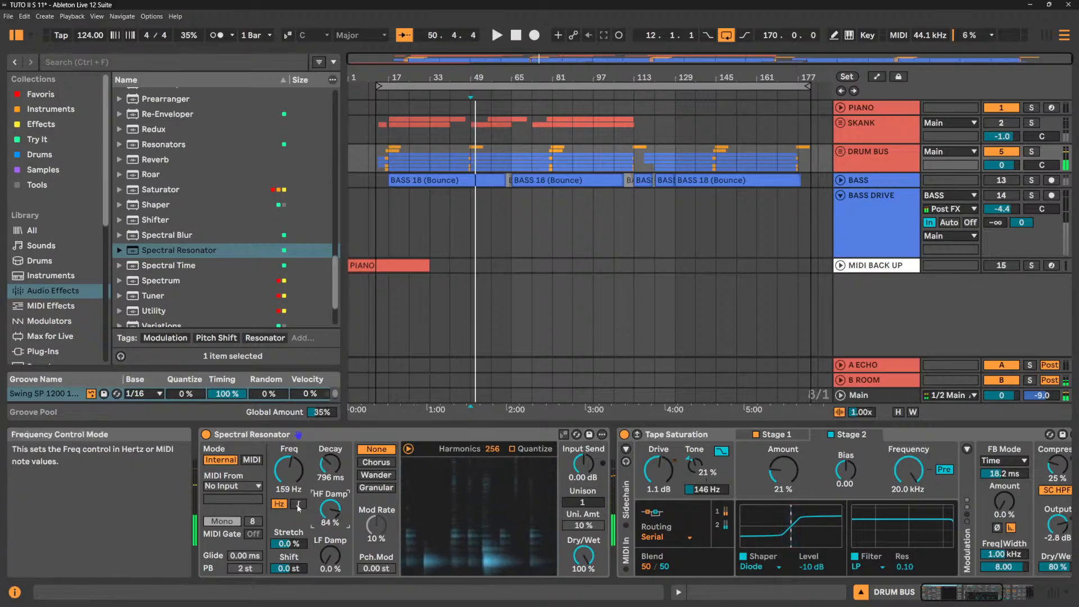
Switch Spectral Resonator's Freq to note values, tune it to G1, and shorten Decay to 28.4 ms.
{"action": "left_click", "coordinate": [301, 504]}
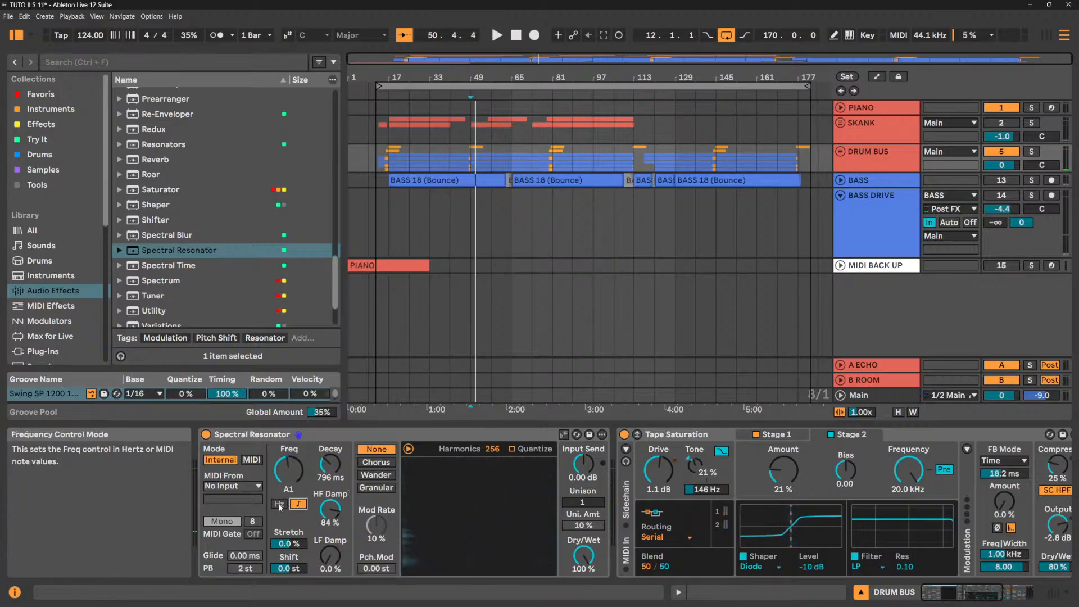
{"action": "left_click", "coordinate": [283, 505]}
{"action": "left_click", "coordinate": [302, 504]}
{"action": "key", "text": "space"}
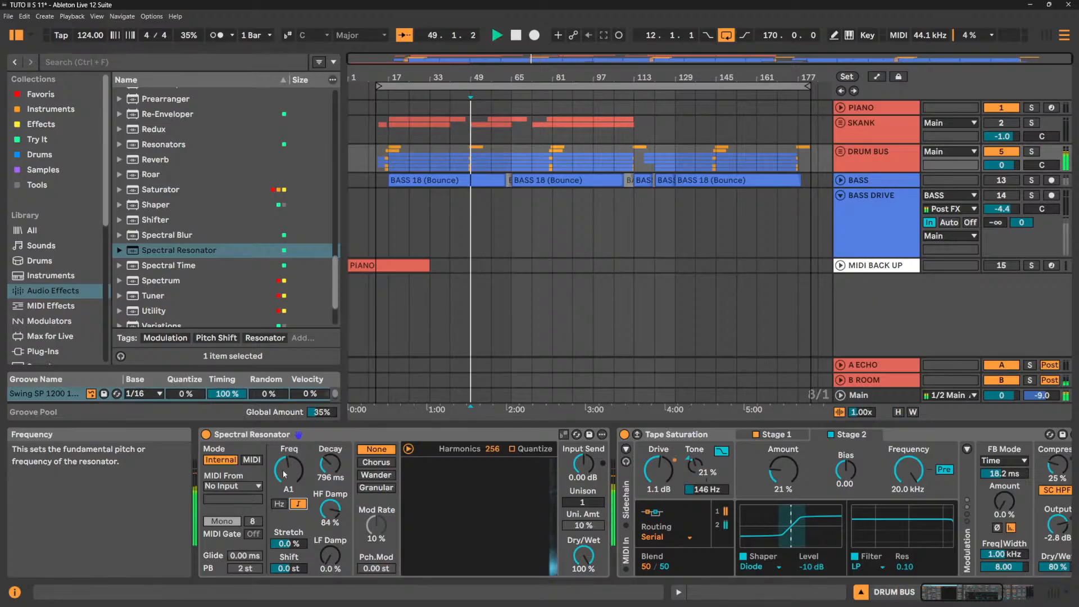
{"action": "left_click_drag", "start_coordinate": [289, 471], "coordinate": [289, 481]}
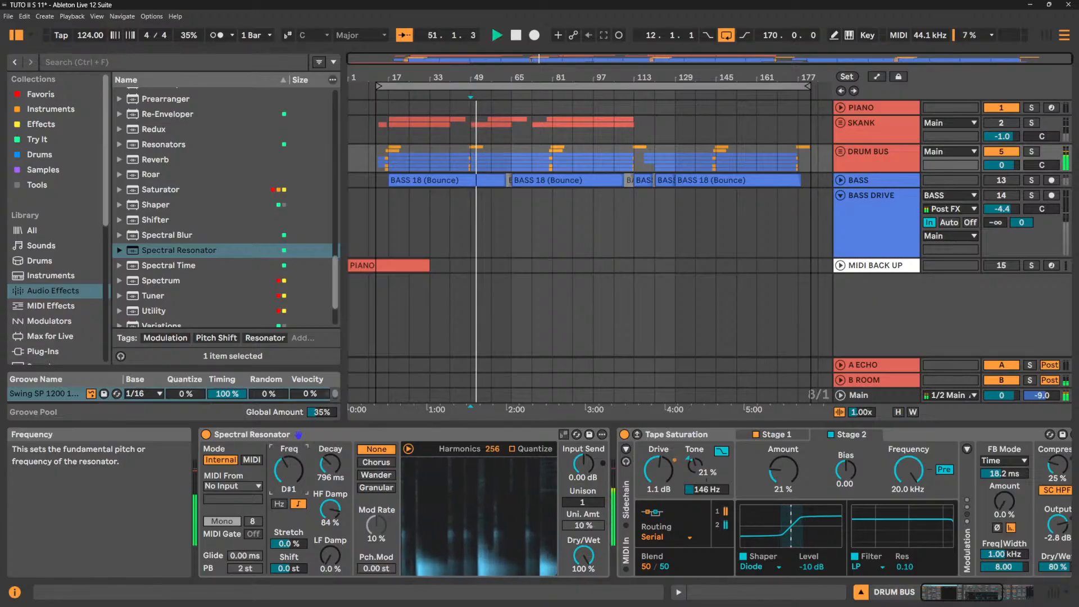
{"action": "left_click_drag", "start_coordinate": [288, 481], "coordinate": [330, 498]}
Try different Shift and Stretch amounts on the drums, including 20.2 st and -17 %, and reset both to zero.
{"action": "mouse_move", "coordinate": [303, 546]}
{"action": "left_mouse_down"}
{"action": "mouse_move", "coordinate": [303, 528]}
{"action": "mouse_move", "coordinate": [303, 569]}
{"action": "mouse_move", "coordinate": [303, 545]}
{"action": "left_mouse_up"}
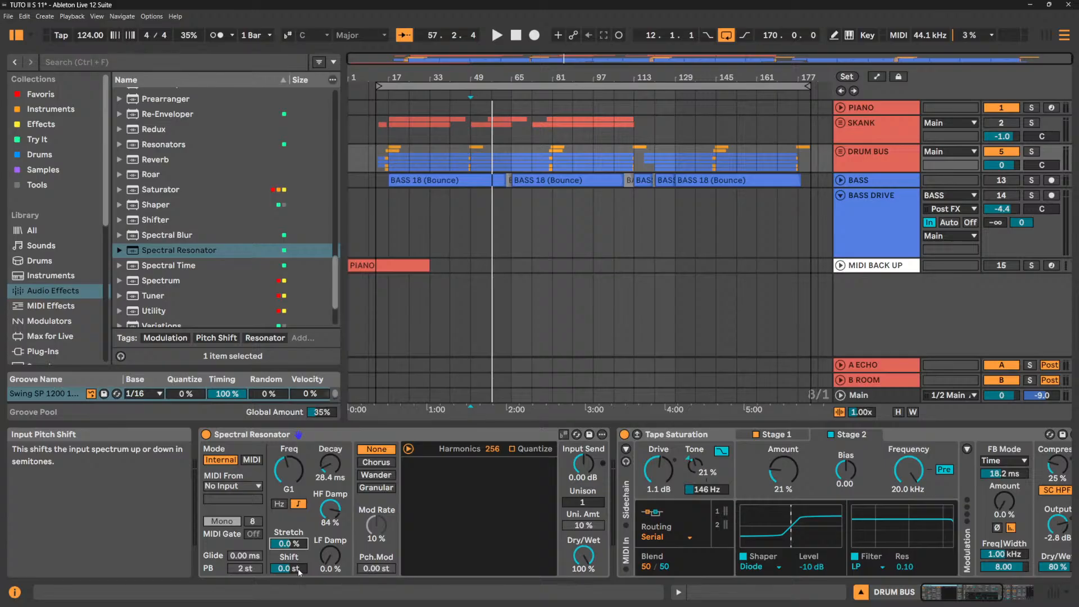
{"action": "left_click", "coordinate": [299, 570]}
{"action": "key", "text": "space"}
{"action": "left_click_drag", "start_coordinate": [299, 571], "coordinate": [299, 534]}
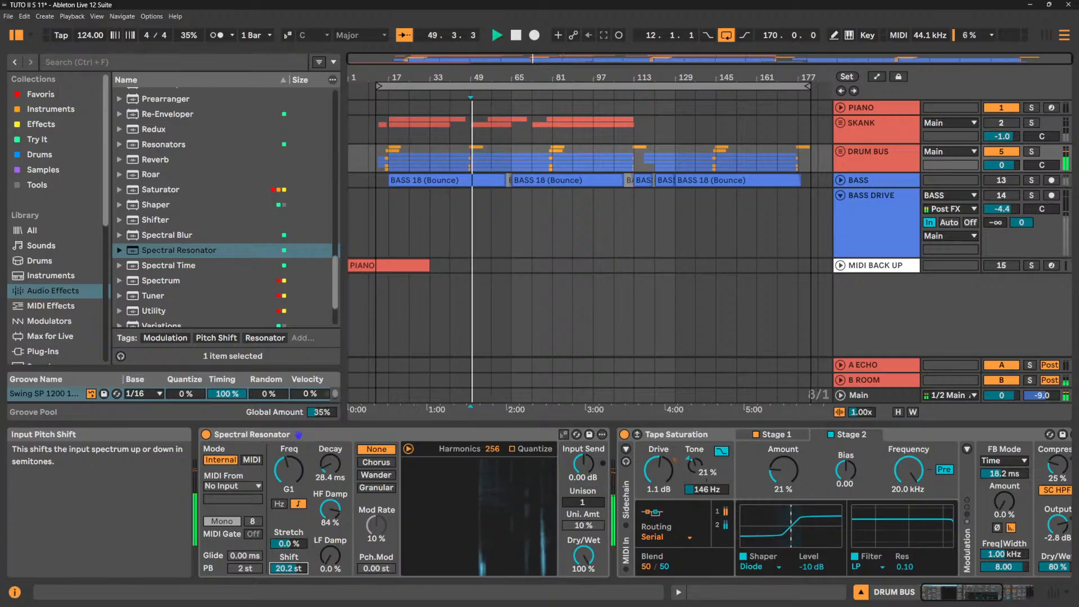
{"action": "mouse_move", "coordinate": [299, 570]}
{"action": "left_mouse_down"}
{"action": "mouse_move", "coordinate": [289, 523]}
{"action": "mouse_move", "coordinate": [292, 552]}
{"action": "left_mouse_up"}
{"action": "key", "text": "Delete"}
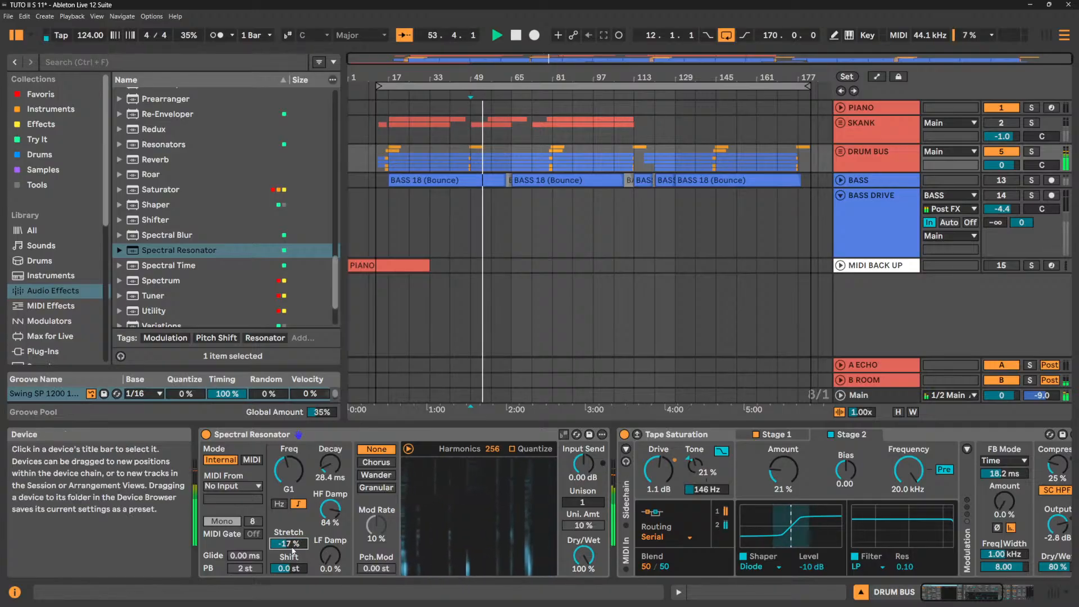
{"action": "key", "text": "Delete"}
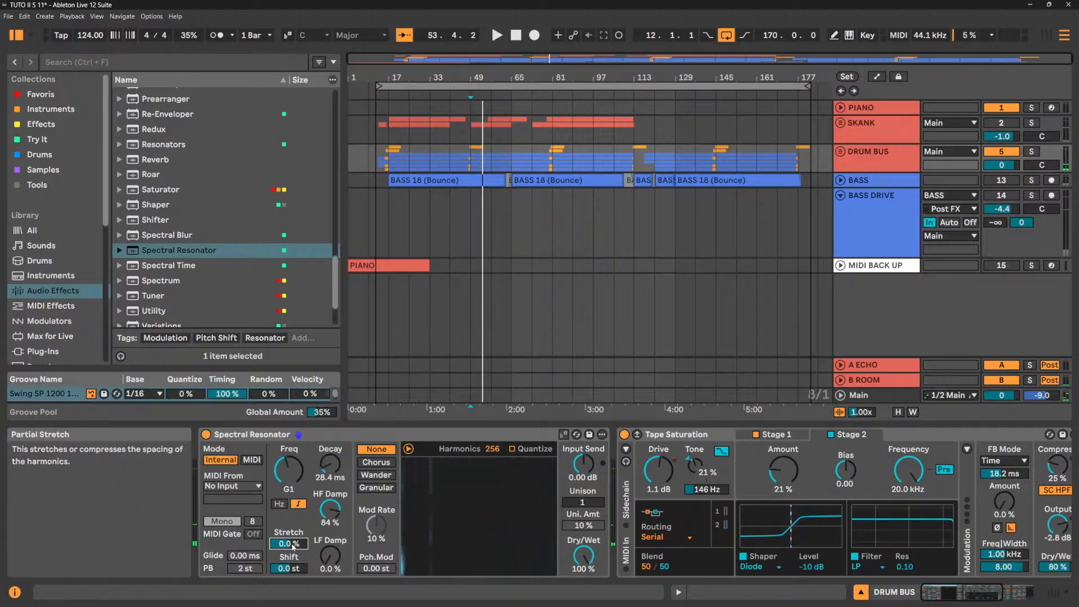
Replay the drums and set Spectral Resonator's LF Damp to 10 %.
{"action": "key", "text": "space"}
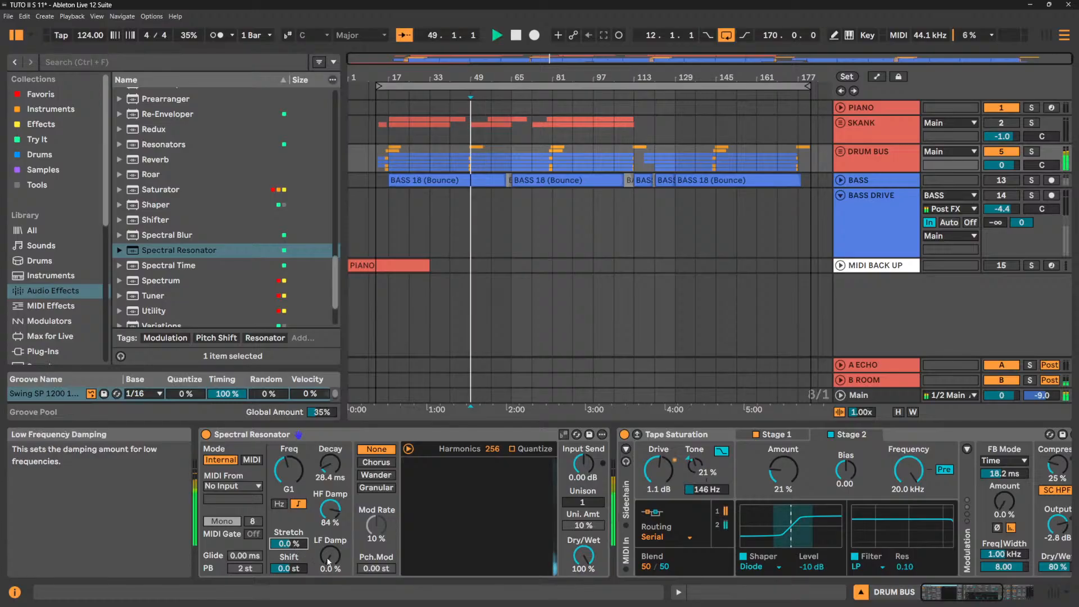
{"action": "mouse_move", "coordinate": [331, 562]}
{"action": "left_mouse_down"}
{"action": "mouse_move", "coordinate": [331, 534]}
{"action": "mouse_move", "coordinate": [331, 557]}
{"action": "left_mouse_up"}
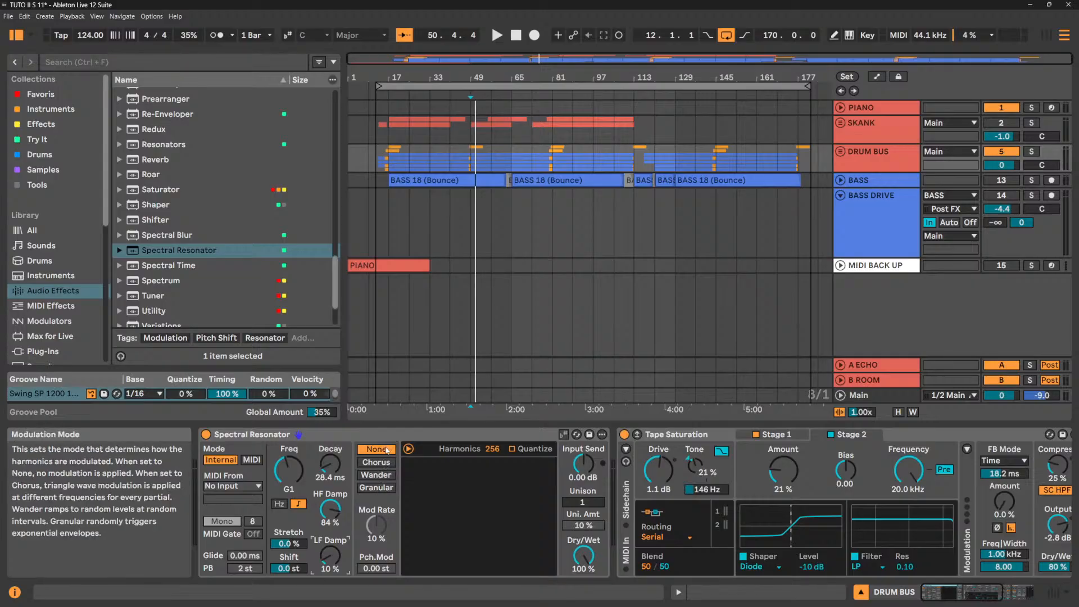
{"action": "key", "text": "space"}
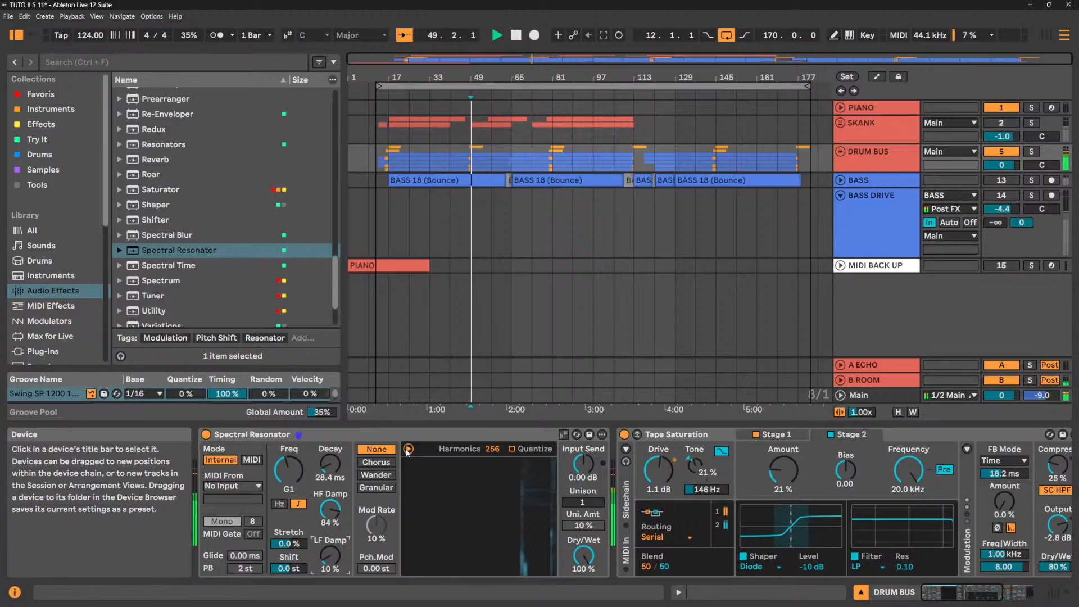
Hide and show Spectral Resonator's spectrogram, leaving it shown.
{"action": "left_click", "coordinate": [408, 449]}
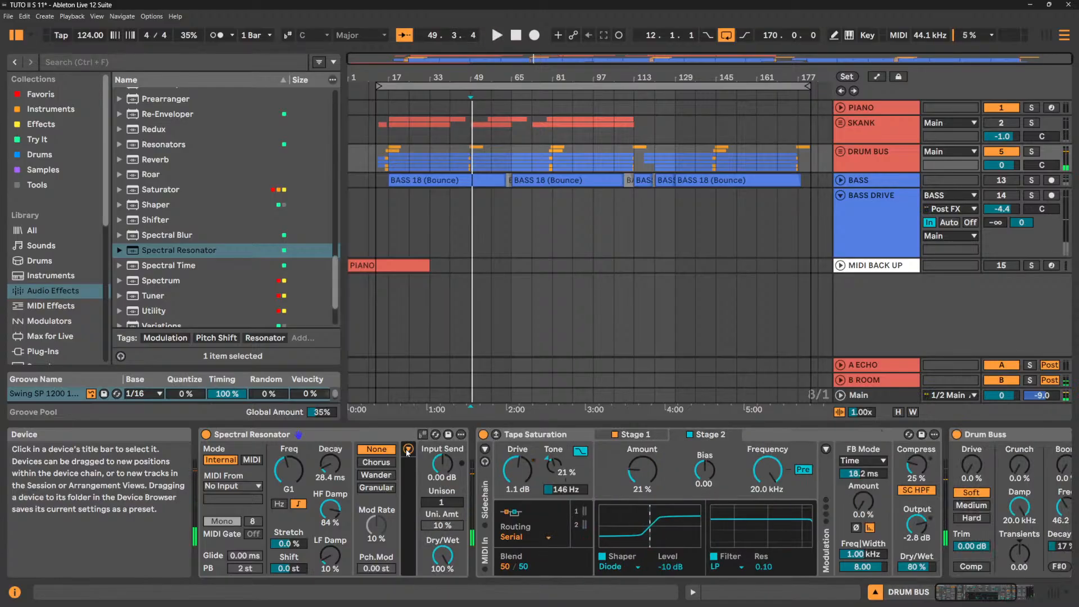
{"action": "left_click", "coordinate": [408, 449]}
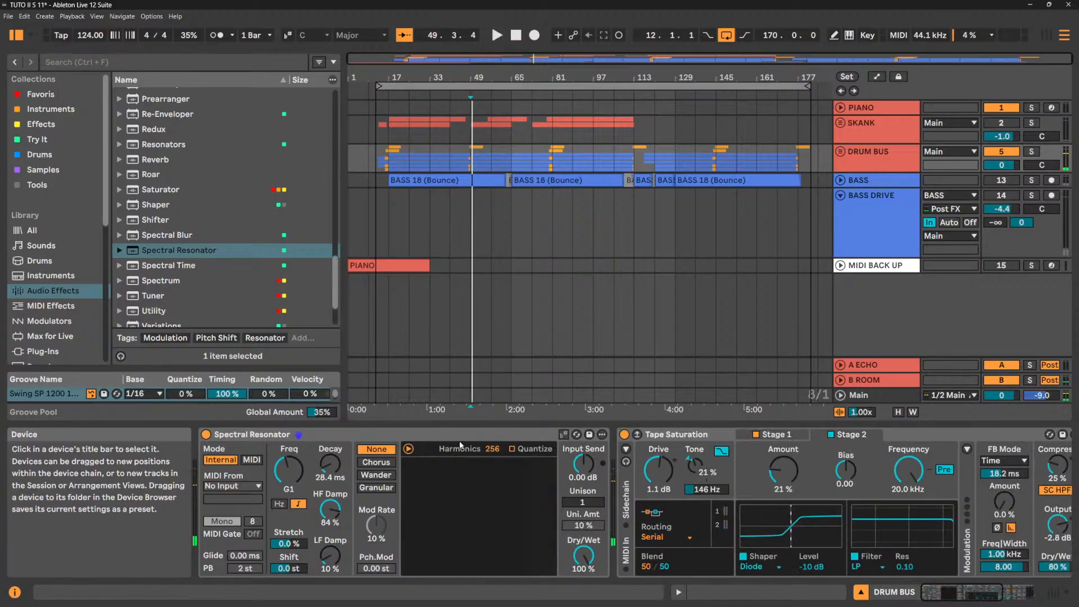
{"action": "left_click", "coordinate": [408, 450]}
{"action": "left_click", "coordinate": [408, 449]}
Compare lower Harmonics counts such as 95 and 189 with Quantize toggled on the playing drums, and restore Harmonics to 256.
{"action": "key", "text": "space"}
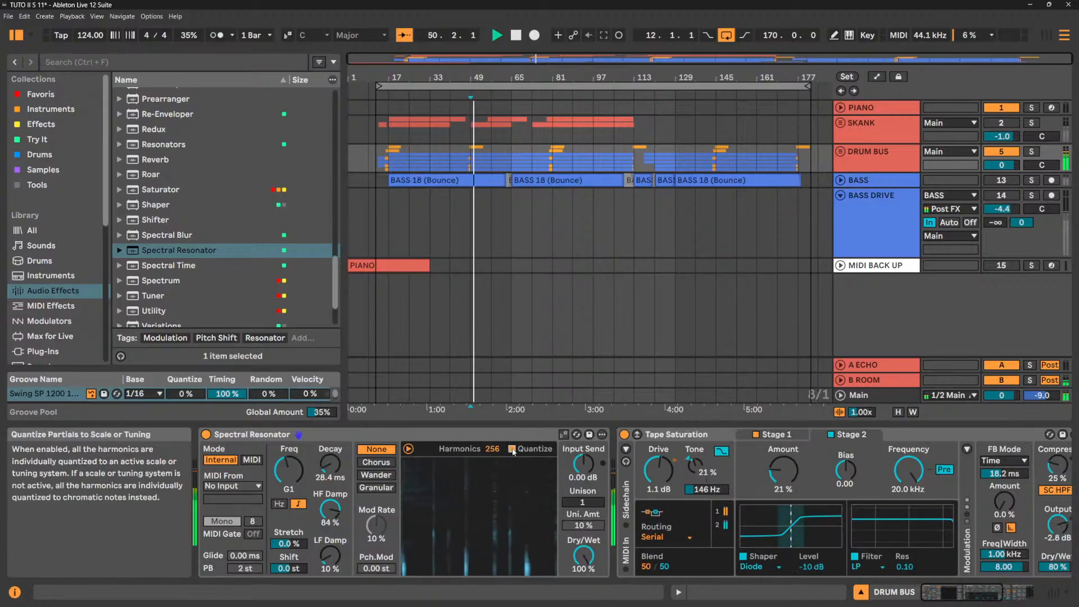
{"action": "left_click_drag", "start_coordinate": [492, 452], "coordinate": [492, 506]}
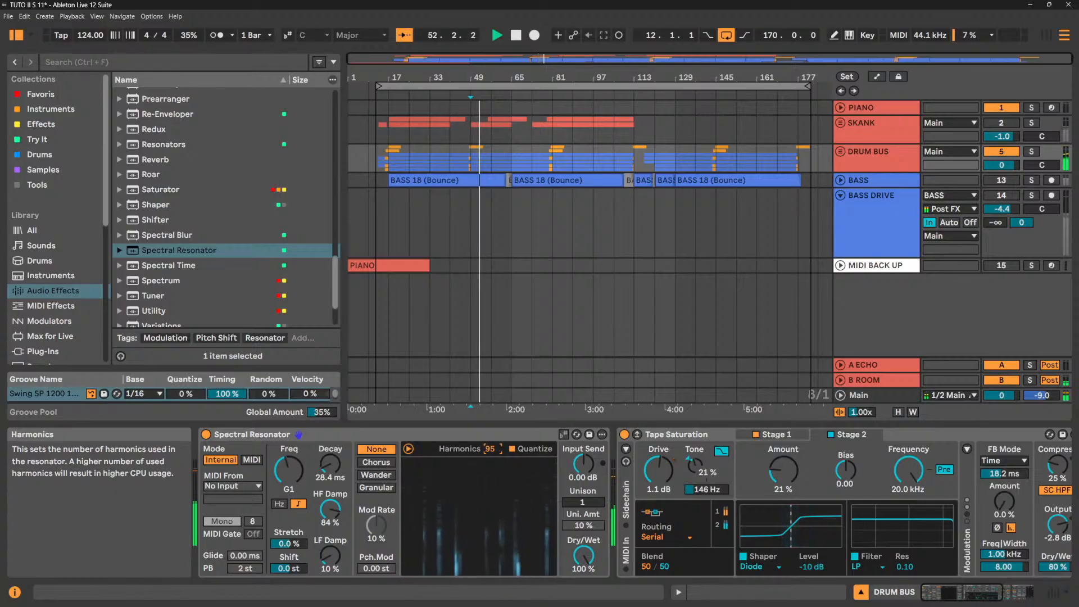
{"action": "left_click_drag", "start_coordinate": [492, 506], "coordinate": [488, 393]}
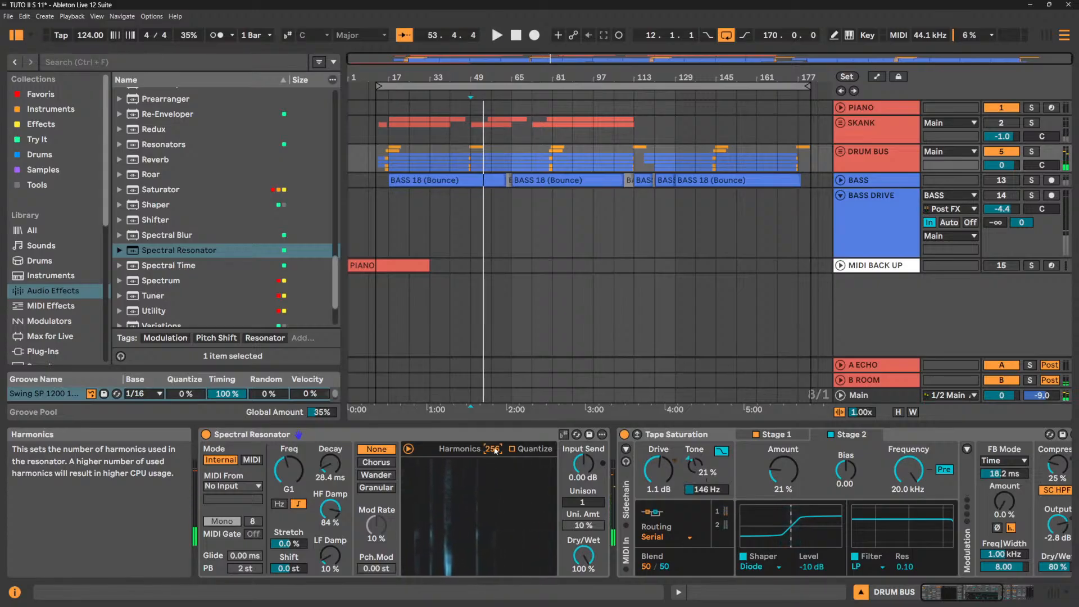
{"action": "left_click", "coordinate": [512, 449]}
{"action": "key", "text": "space"}
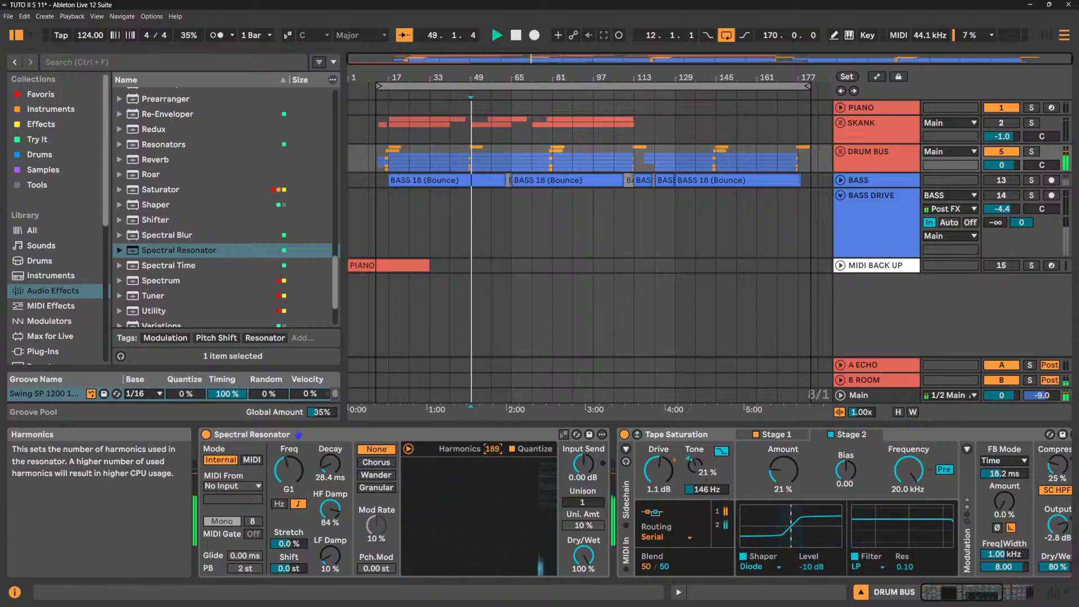
{"action": "left_click_drag", "start_coordinate": [489, 449], "coordinate": [489, 484]}
{"action": "left_click_drag", "start_coordinate": [489, 449], "coordinate": [496, 415]}
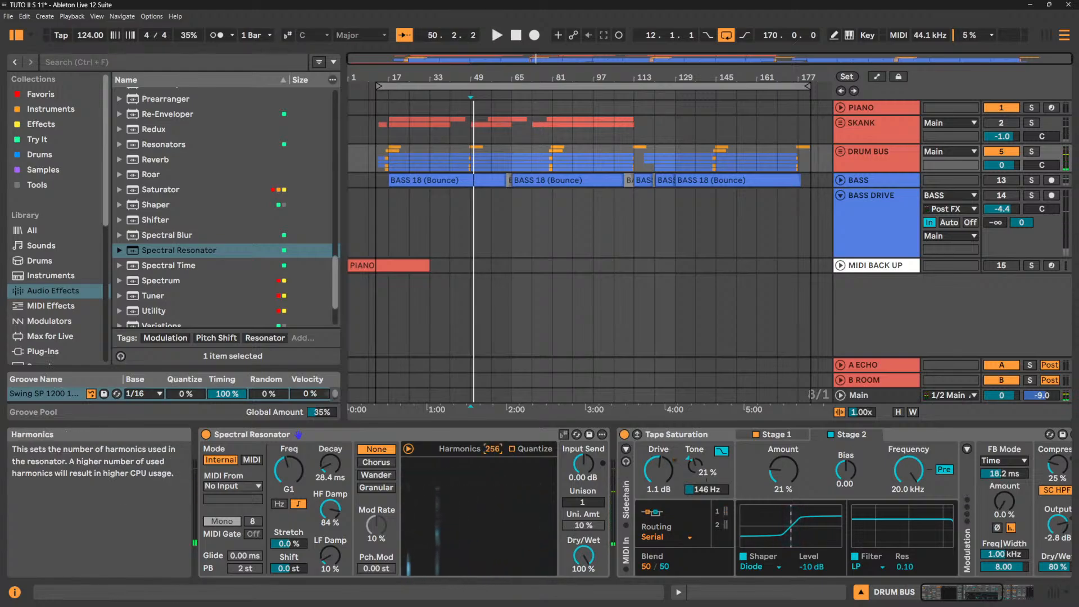
Replay the drums, try Spectral Resonator's Input Send, and set Unison to 4.
{"action": "key", "text": "space"}
{"action": "left_click_drag", "start_coordinate": [578, 463], "coordinate": [583, 486]}
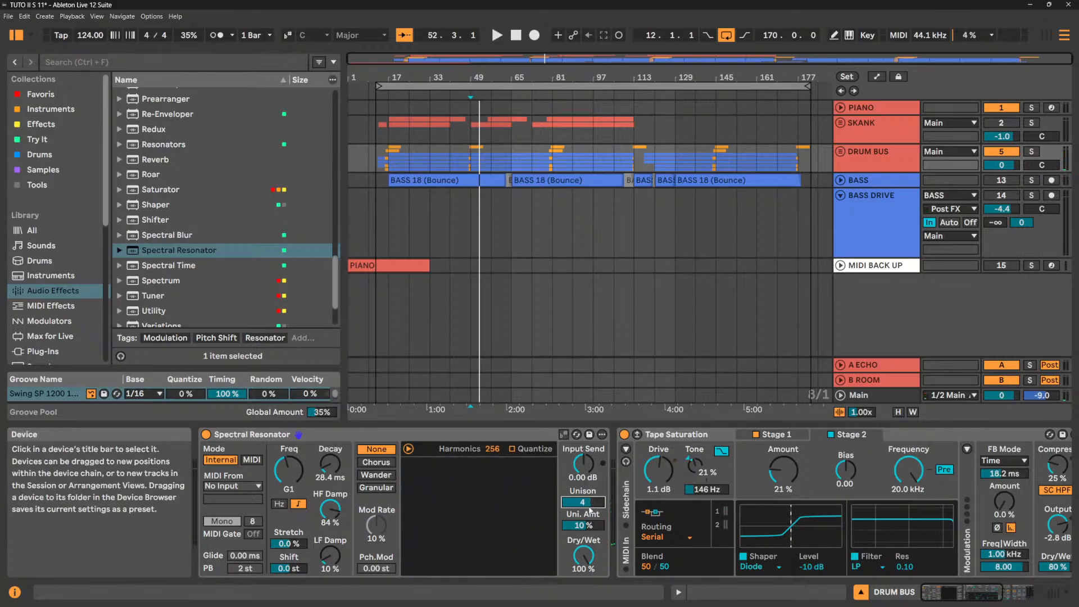
Replay the drums with Spectral Resonator's Unison set to 1, and copy the device from the DRUM BUS to the BASS track.
{"action": "key", "text": "space"}
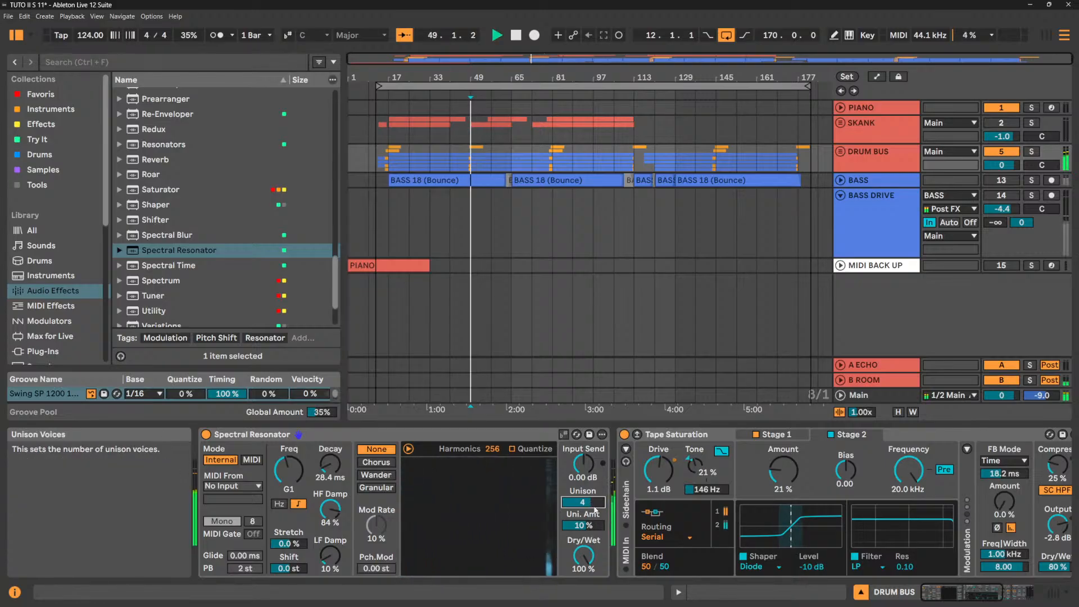
{"action": "mouse_move", "coordinate": [593, 503]}
{"action": "left_mouse_down"}
{"action": "mouse_move", "coordinate": [592, 489]}
{"action": "mouse_move", "coordinate": [597, 513]}
{"action": "left_mouse_up"}
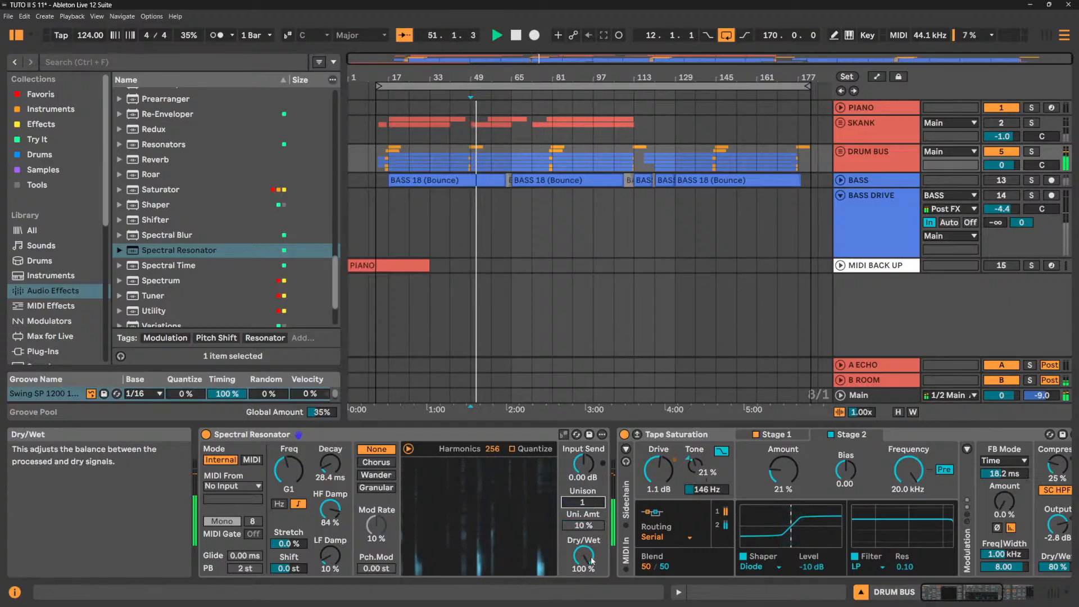
{"action": "right_click", "coordinate": [487, 431]}
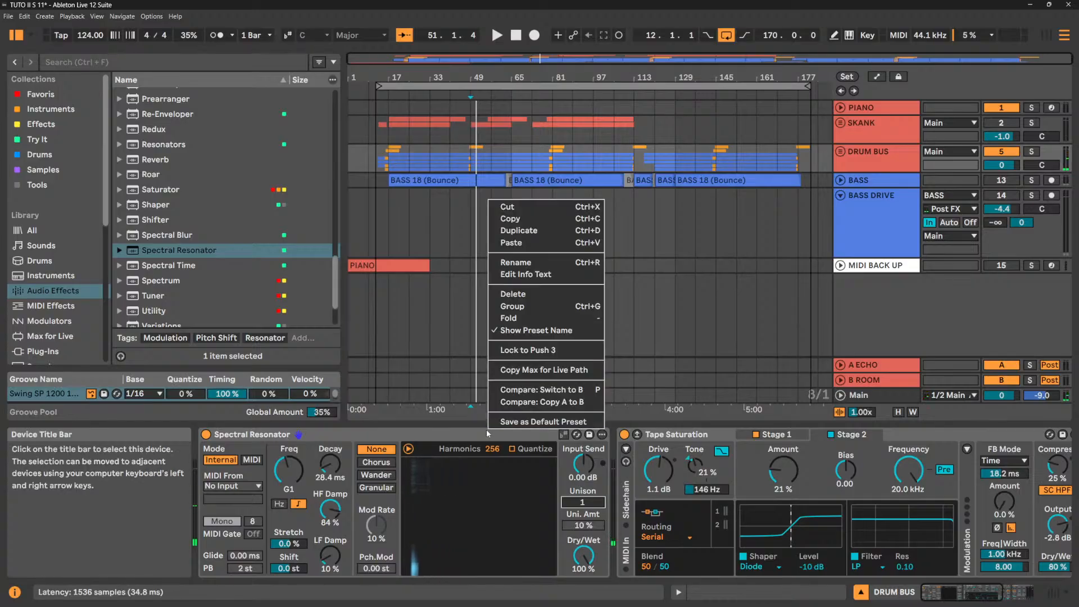
{"action": "left_click", "coordinate": [517, 220]}
{"action": "left_click", "coordinate": [842, 185]}
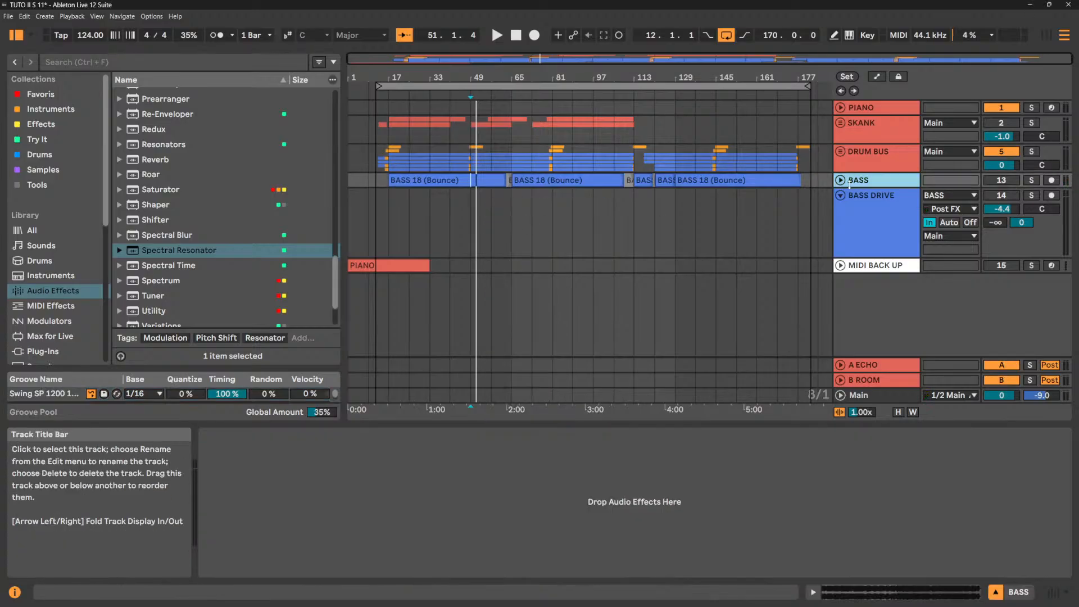
{"action": "right_click", "coordinate": [391, 456]}
{"action": "left_click", "coordinate": [426, 462]}
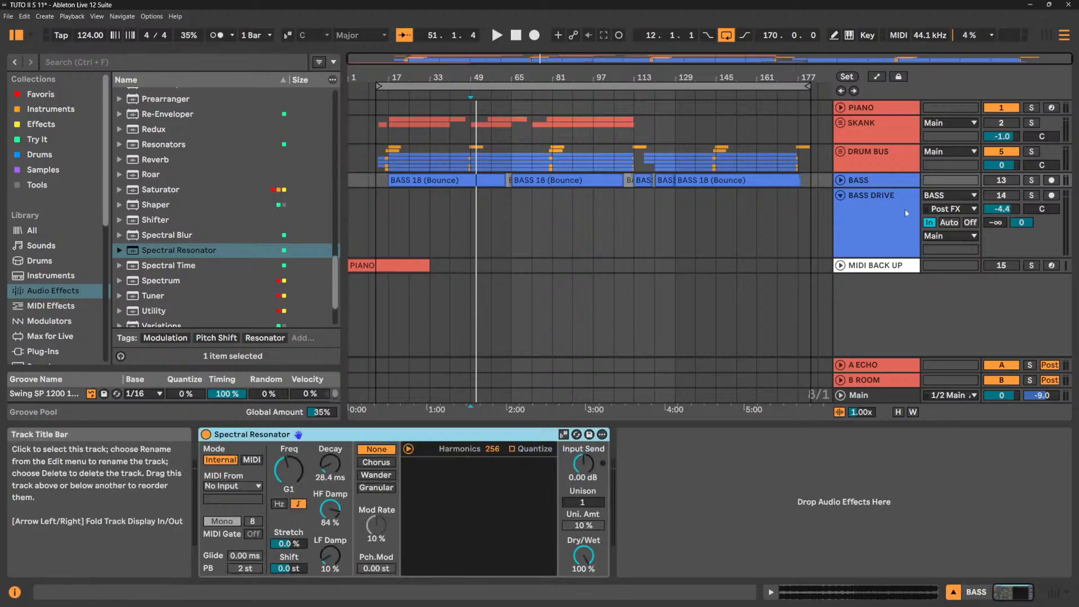
Play the BASS track soloed and set its Spectral Resonator's Decay to 81.0 ms and Unison to 4.
{"action": "left_click", "coordinate": [1033, 179]}
{"action": "key", "text": "space"}
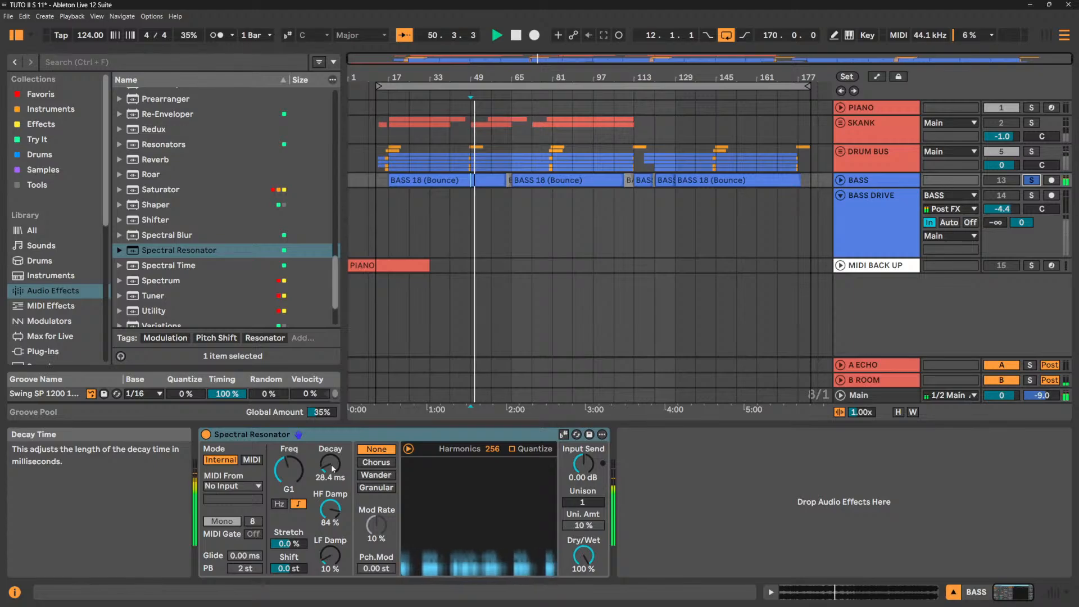
{"action": "mouse_move", "coordinate": [331, 464]}
{"action": "left_mouse_down"}
{"action": "mouse_move", "coordinate": [332, 438]}
{"action": "mouse_move", "coordinate": [332, 467]}
{"action": "left_mouse_up"}
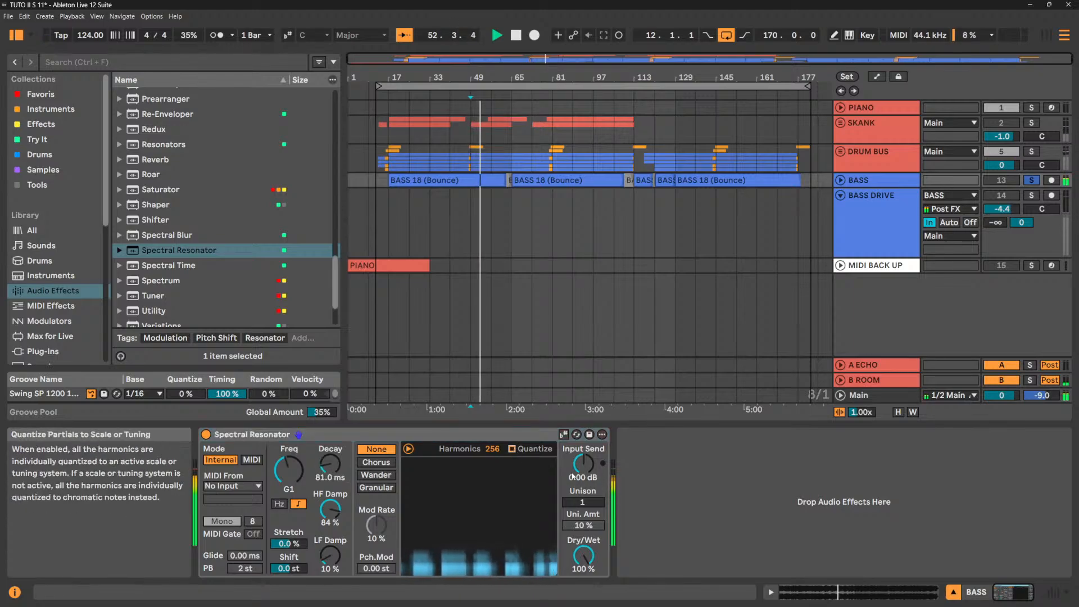
{"action": "left_click", "coordinate": [584, 503]}
{"action": "left_click_drag", "start_coordinate": [585, 503], "coordinate": [584, 489]}
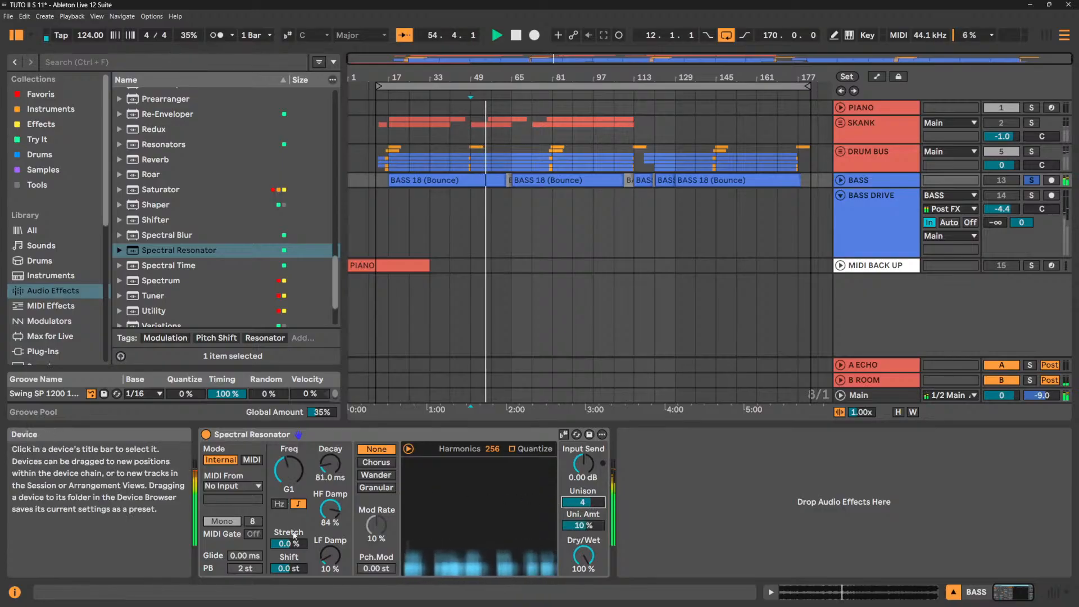
Set Spectral Resonator's Stretch to -59 %, Shift to 12.0 st and LF Damp to 0.0 % on the playing bass.
{"action": "mouse_move", "coordinate": [293, 544]}
{"action": "left_mouse_down"}
{"action": "mouse_move", "coordinate": [292, 592]}
{"action": "mouse_move", "coordinate": [289, 529]}
{"action": "left_mouse_up"}
{"action": "left_click_drag", "start_coordinate": [296, 571], "coordinate": [296, 575]}
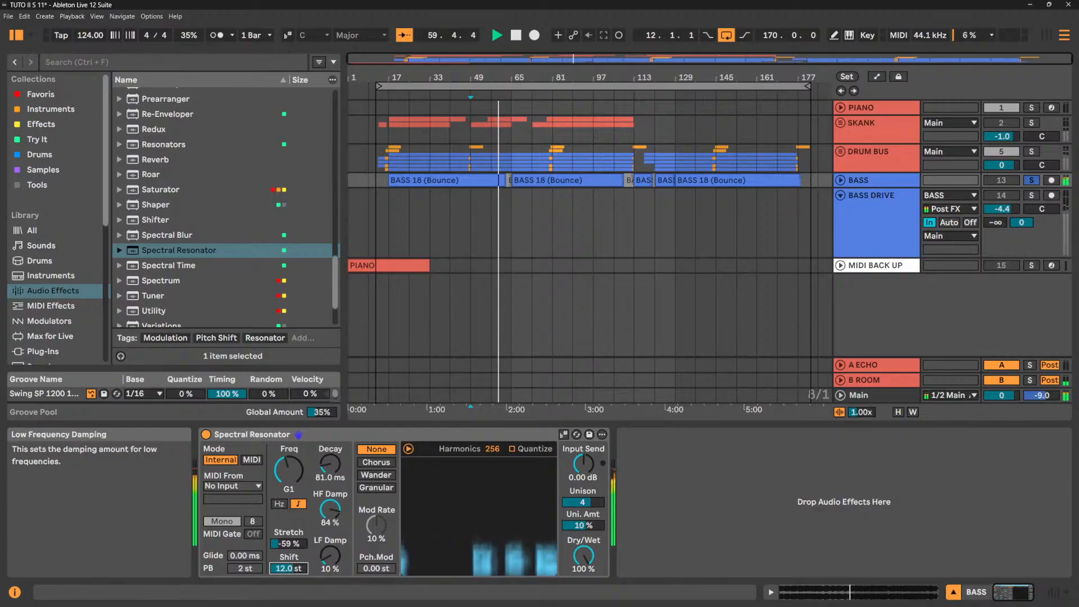
{"action": "left_click_drag", "start_coordinate": [327, 535], "coordinate": [327, 541]}
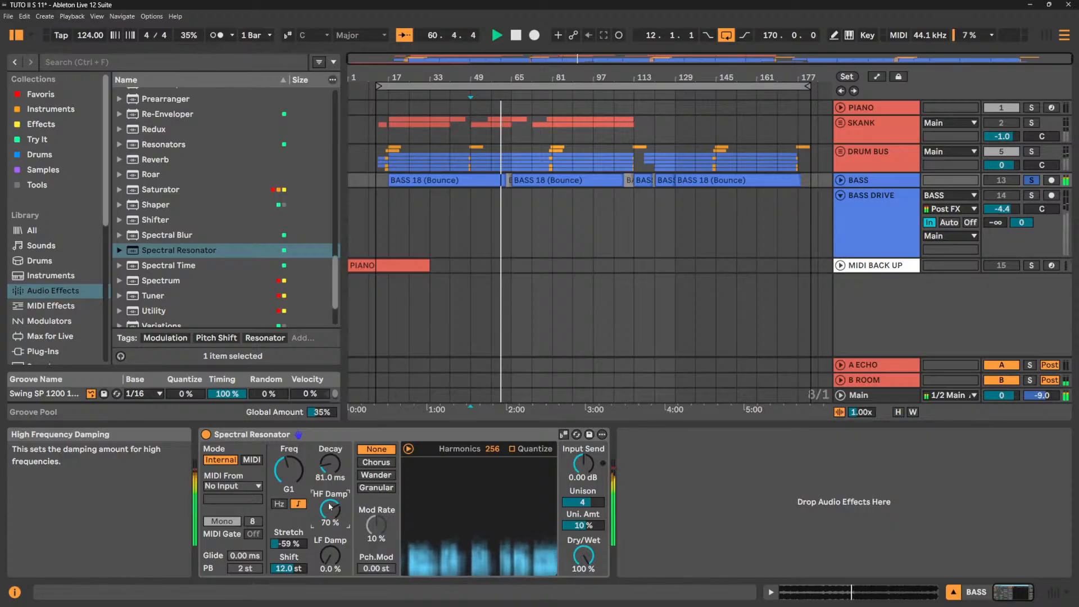
Set the Spectral Resonator's decay to 742 ms and delete the device from the BASS track.
{"action": "left_click_drag", "start_coordinate": [330, 464], "coordinate": [330, 447]}
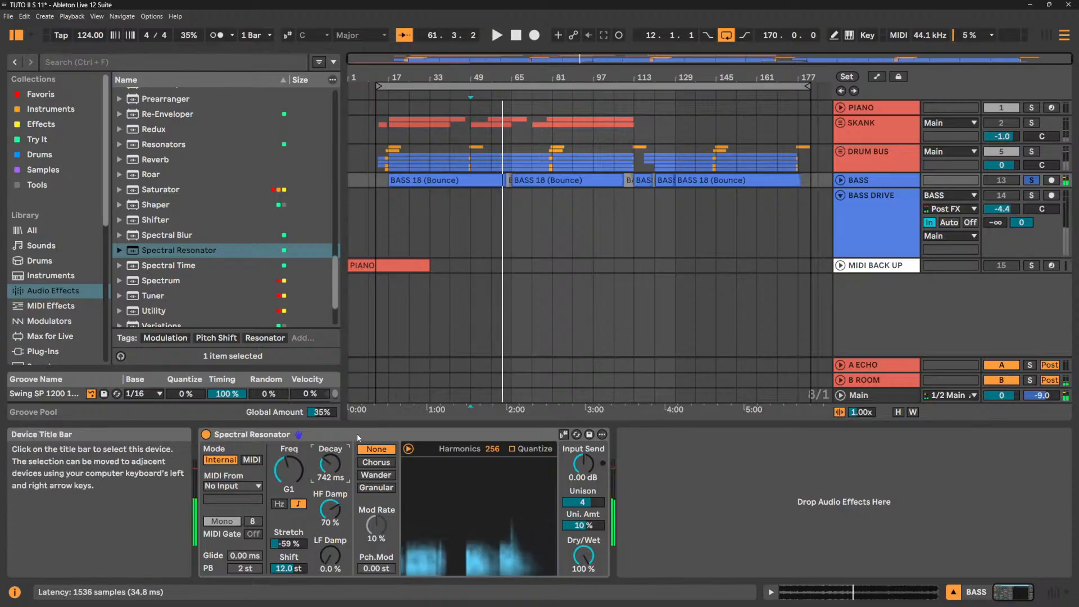
{"action": "left_click", "coordinate": [357, 435]}
{"action": "key", "text": "Delete"}
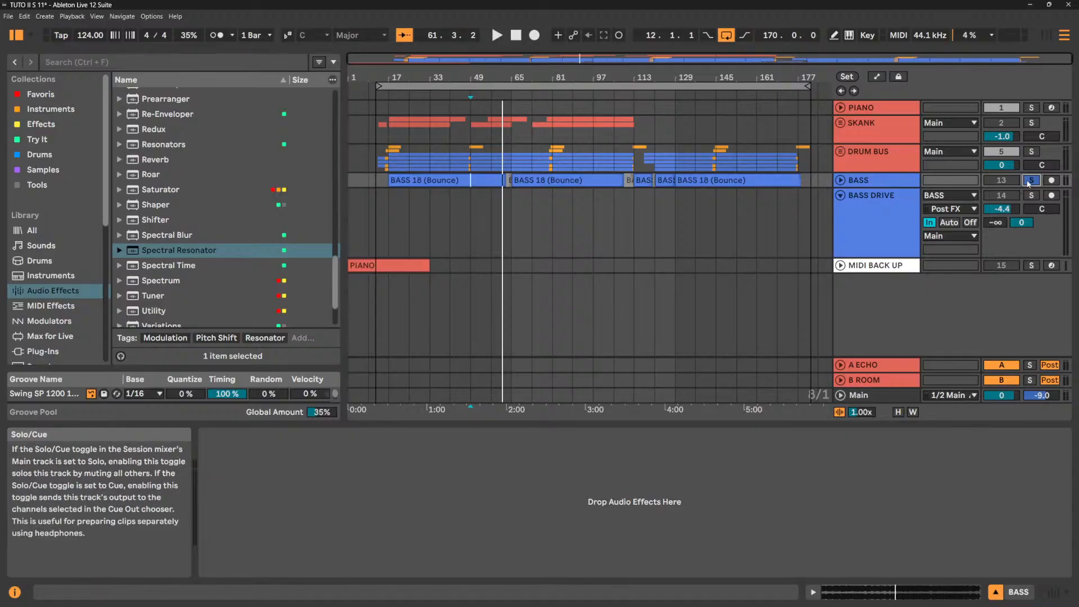
On the DRUM BUS, play the Spectral Resonator in Chorus mode with a 0.5% modulation rate and 0.34 st pitch modulation.
{"action": "left_click", "coordinate": [877, 160]}
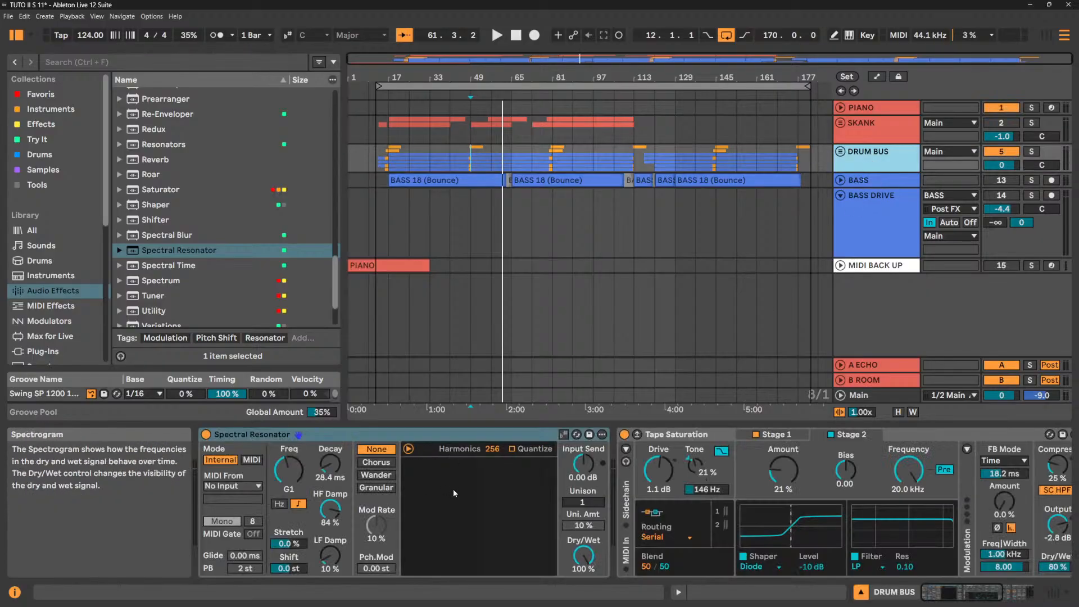
{"action": "key", "text": "space"}
{"action": "left_click", "coordinate": [511, 449]}
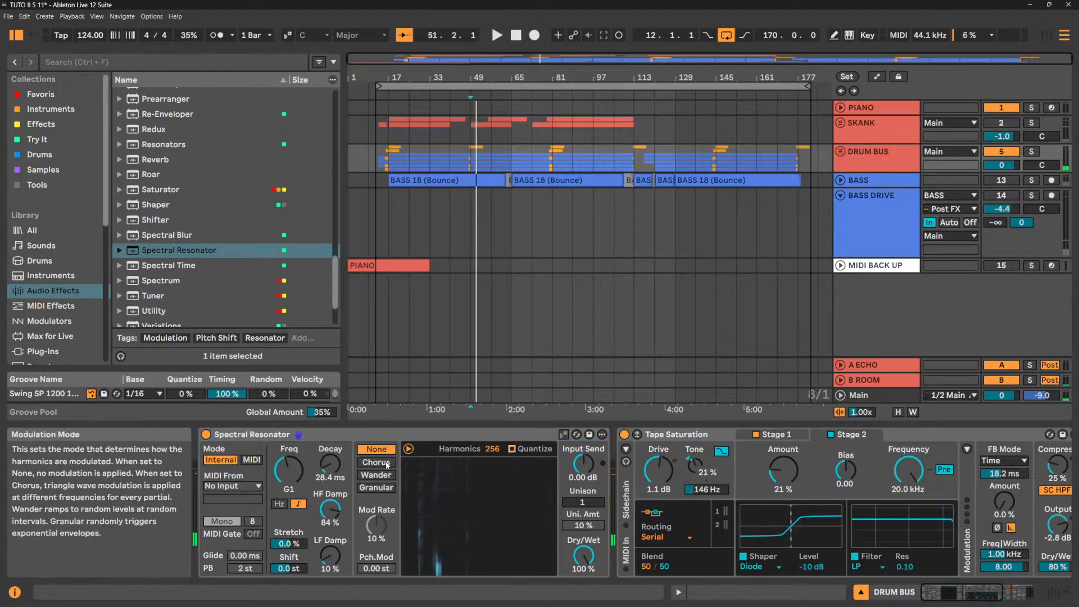
{"action": "left_click", "coordinate": [385, 462]}
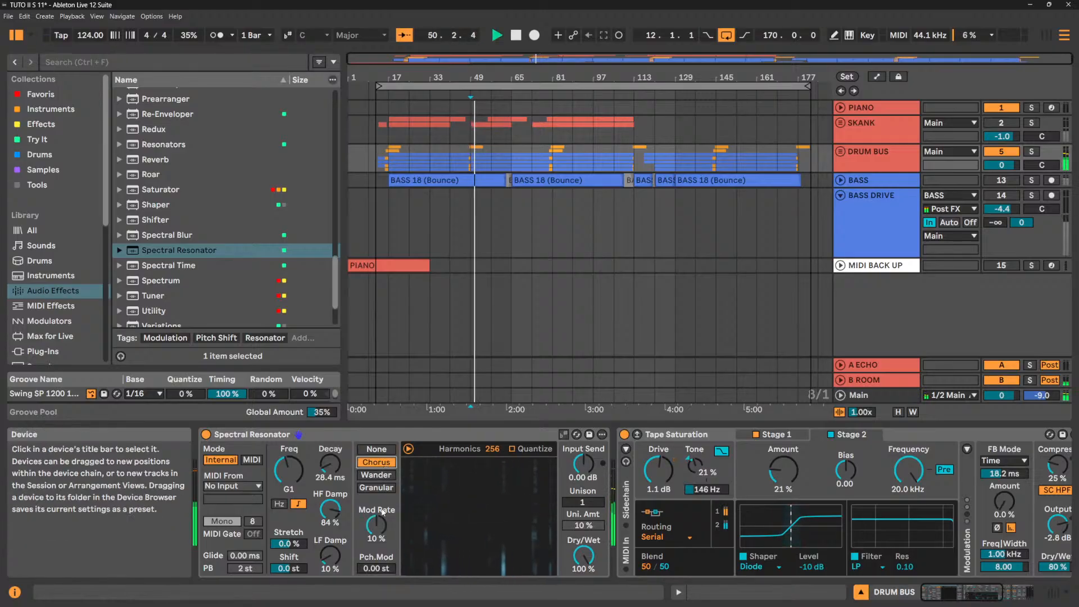
{"action": "left_click_drag", "start_coordinate": [377, 524], "coordinate": [376, 562]}
{"action": "left_click", "coordinate": [376, 569]}
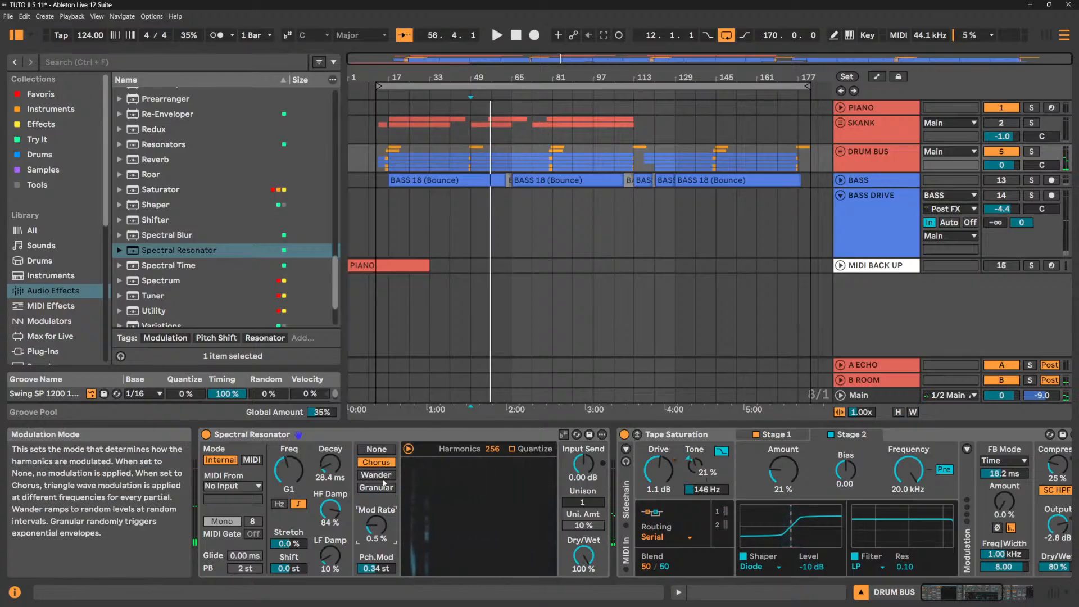
Restart playback and set the Chorus modulation rate to 0.1% and pitch modulation to 0.51 st.
{"action": "key", "text": "space"}
{"action": "left_click_drag", "start_coordinate": [376, 525], "coordinate": [376, 548]}
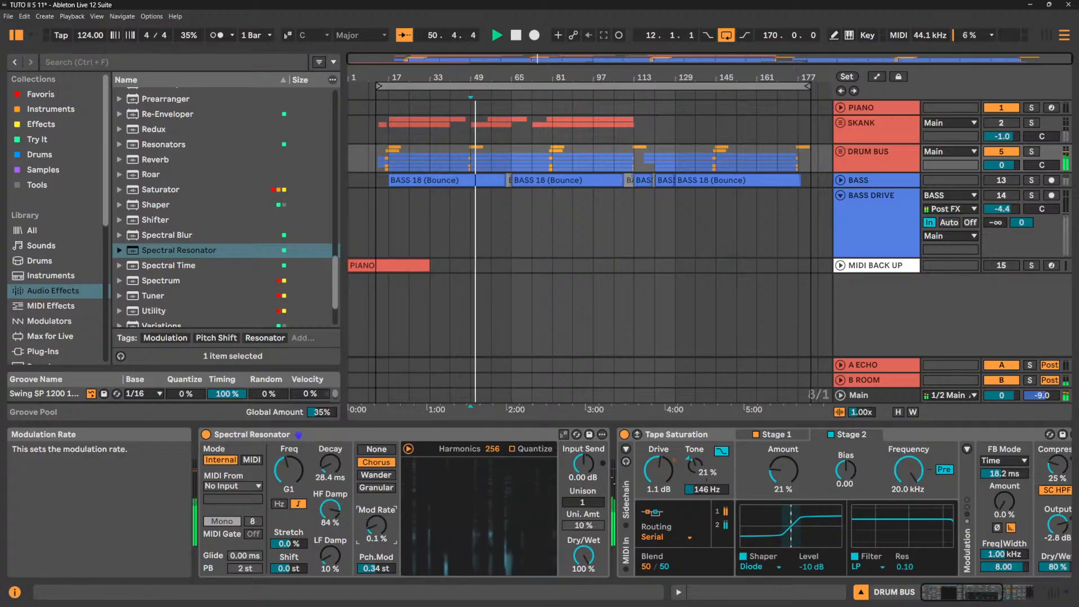
{"action": "left_click_drag", "start_coordinate": [386, 569], "coordinate": [386, 559]}
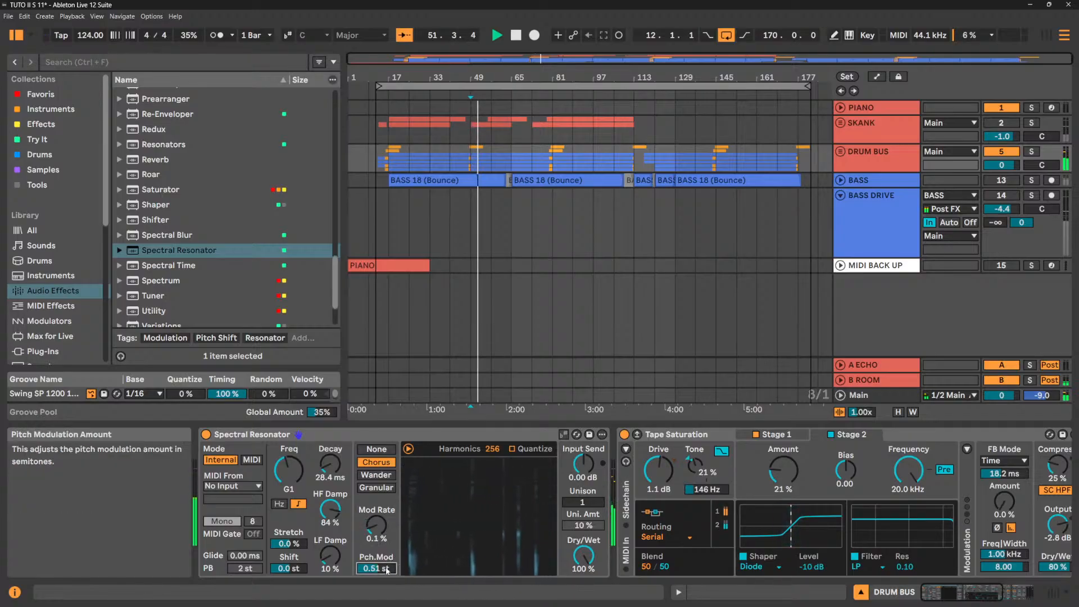
Try Wander modulation at a 53% rate and Granular modulation with 0.54 st pitch modulation on the drums.
{"action": "left_click", "coordinate": [376, 475]}
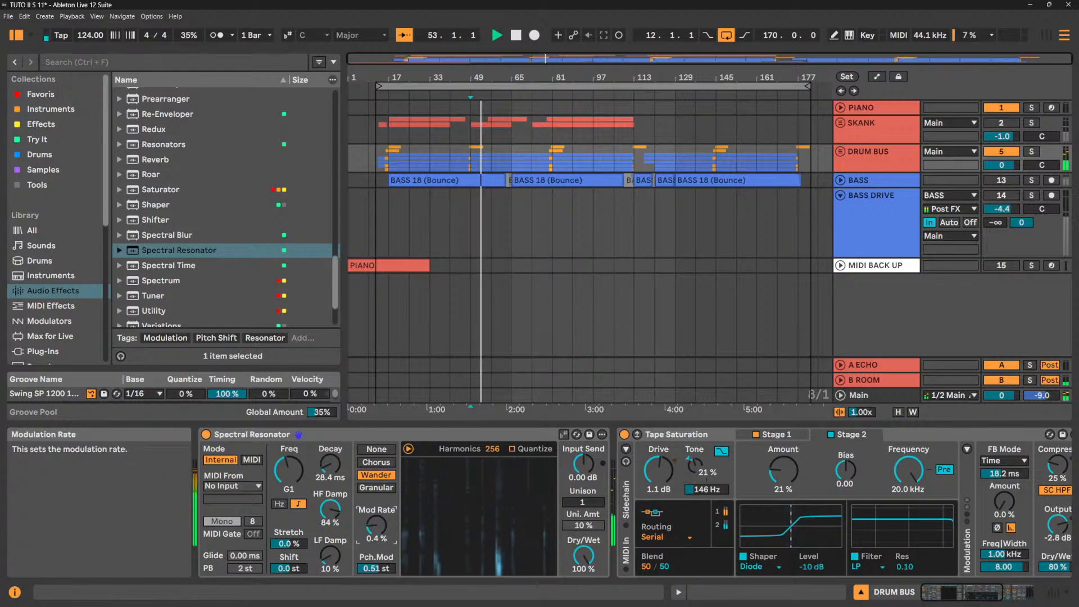
{"action": "left_click_drag", "start_coordinate": [381, 529], "coordinate": [381, 514]}
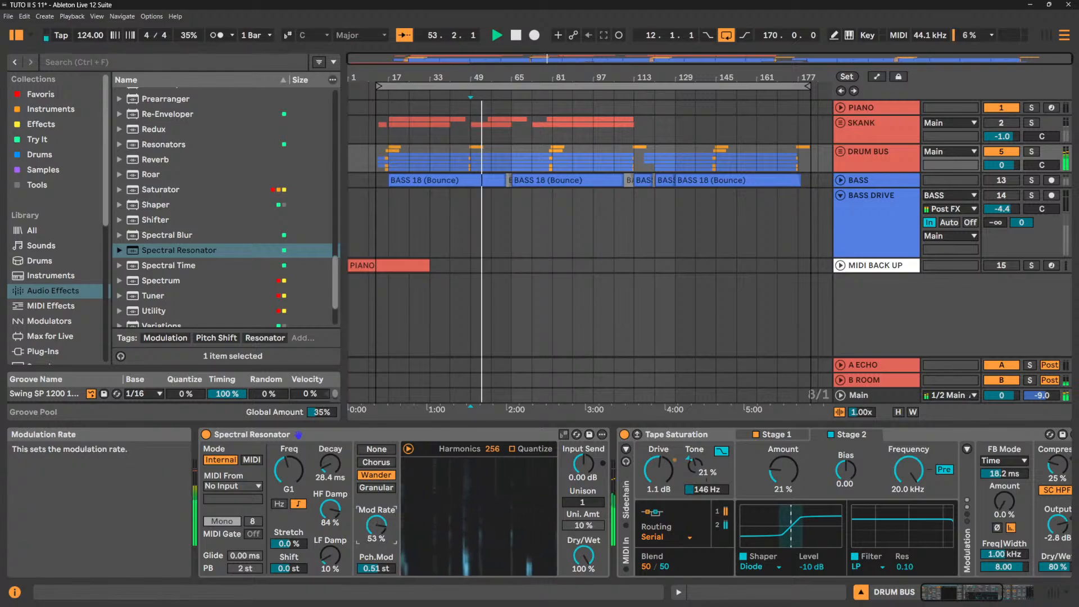
{"action": "left_click", "coordinate": [376, 487]}
{"action": "left_click_drag", "start_coordinate": [376, 568], "coordinate": [376, 556]}
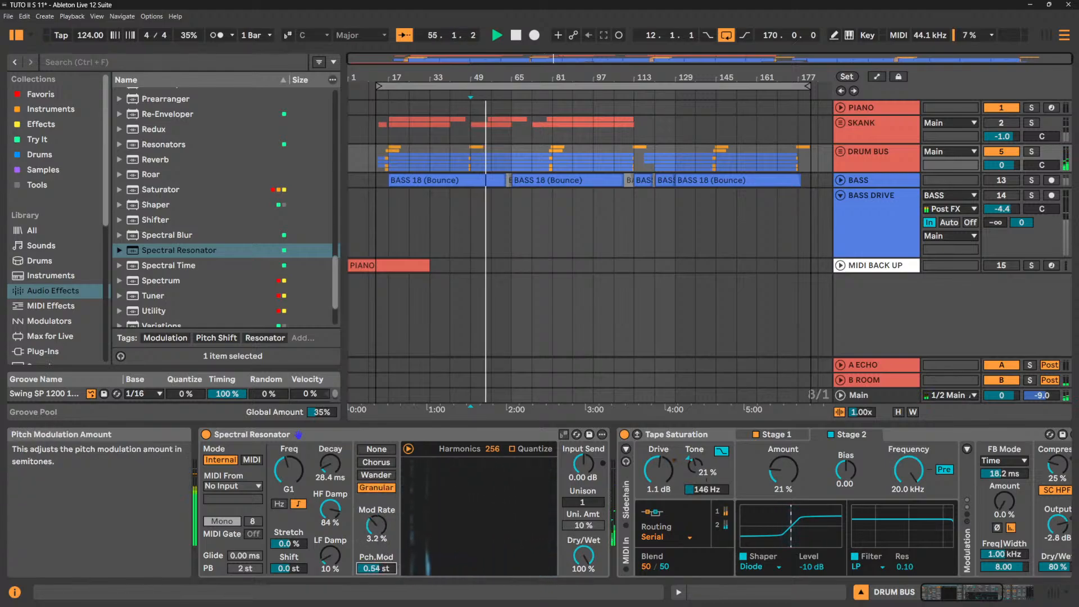
Set the Spectral Resonator's harmonics to 49 and its unison to 2 voices with a 75% amount.
{"action": "left_click_drag", "start_coordinate": [492, 448], "coordinate": [492, 466]}
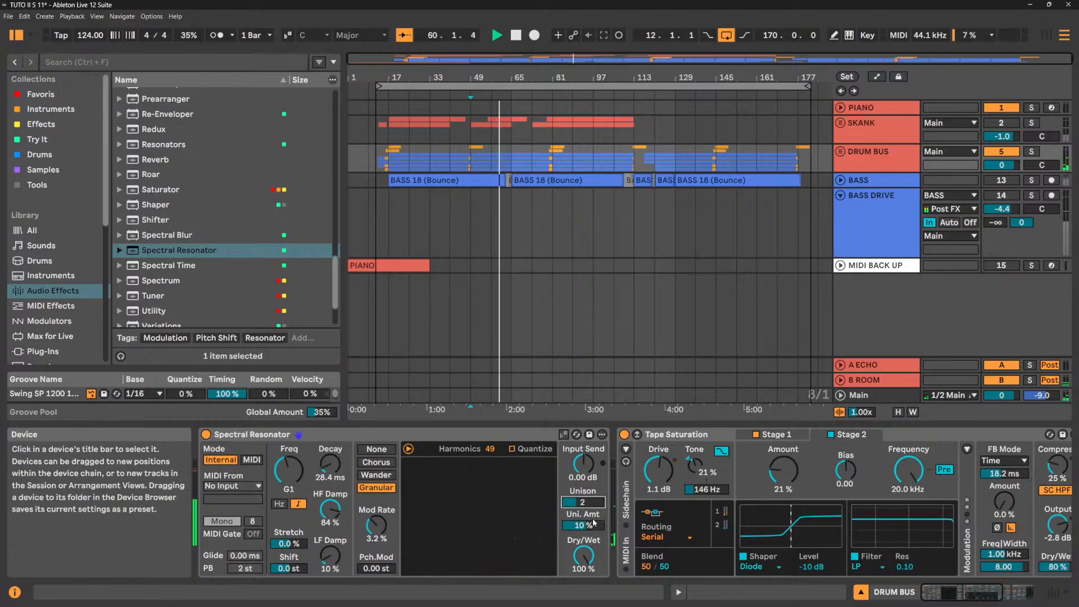
{"action": "left_click_drag", "start_coordinate": [583, 525], "coordinate": [583, 515]}
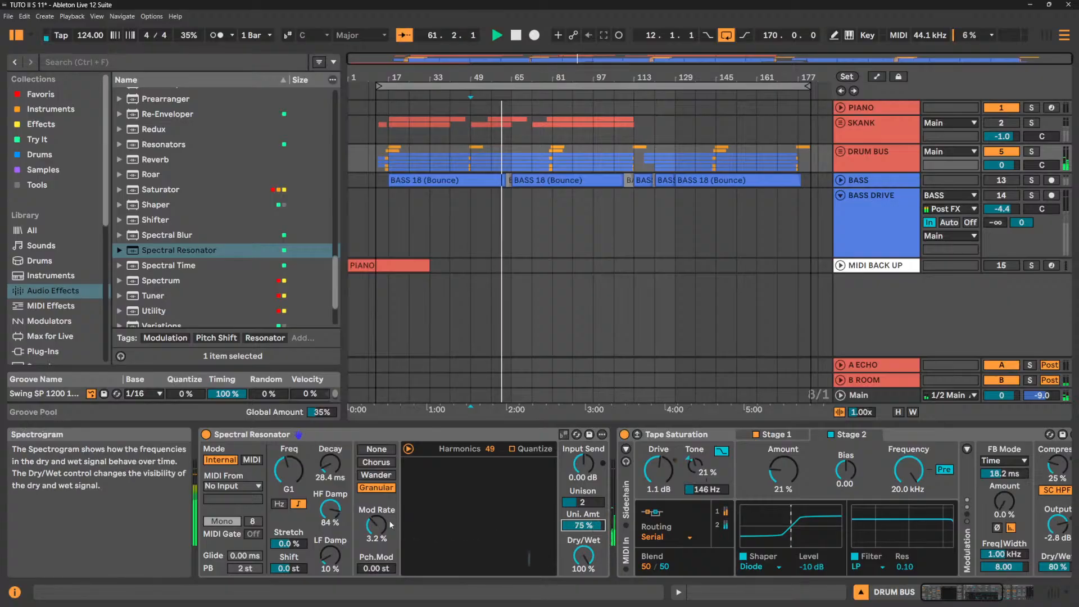
Audition the Wander and Chorus modulation modes on the drums and set the modulation mode to None.
{"action": "left_click", "coordinate": [376, 475]}
{"action": "left_click", "coordinate": [376, 462]}
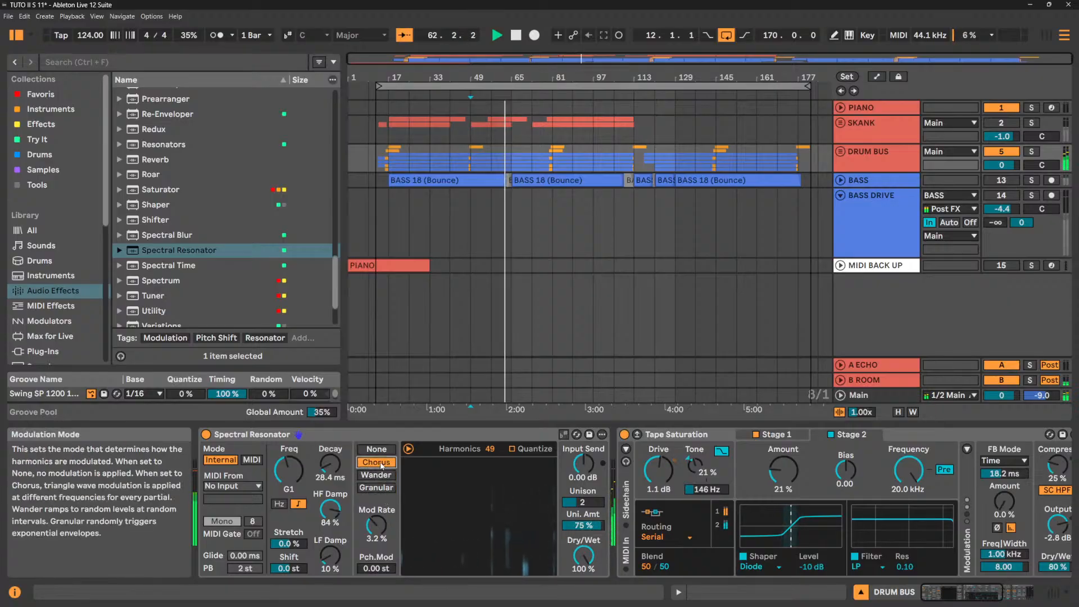
{"action": "left_click", "coordinate": [376, 449]}
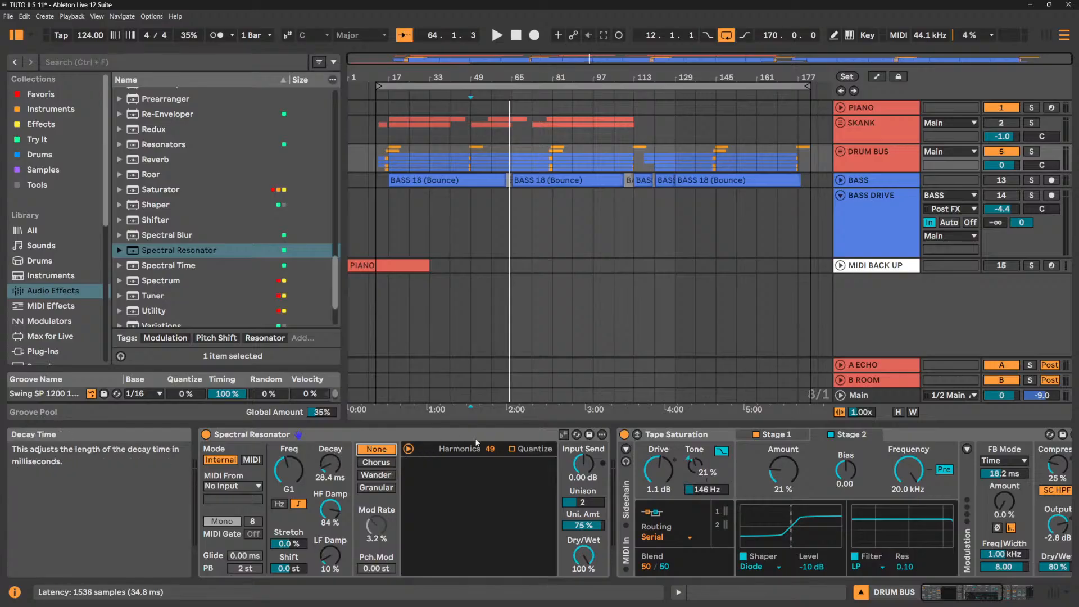
Swap the Spectral Resonator to the Dripping Grains preset during playback and set its dry/wet mix to 88%.
{"action": "left_click", "coordinate": [576, 435]}
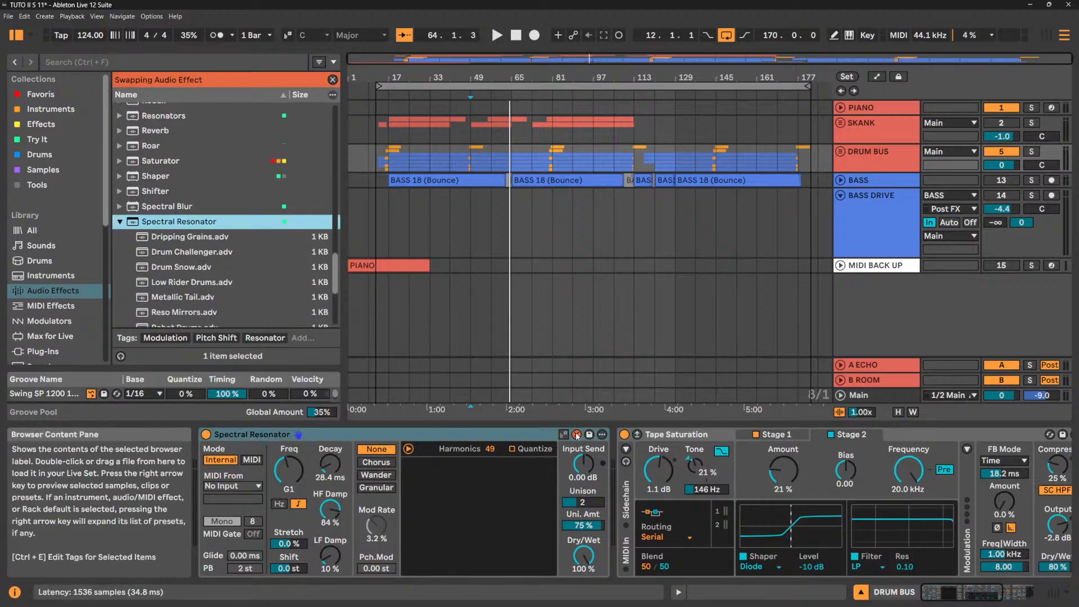
{"action": "key", "text": "space"}
{"action": "double_click", "coordinate": [178, 236]}
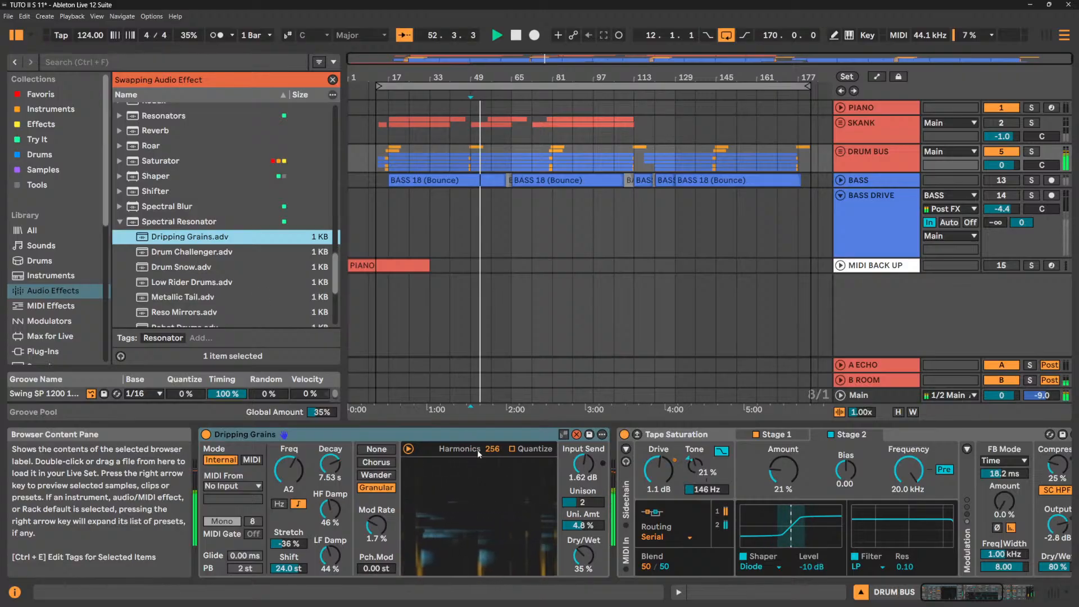
{"action": "left_click_drag", "start_coordinate": [583, 556], "coordinate": [583, 514]}
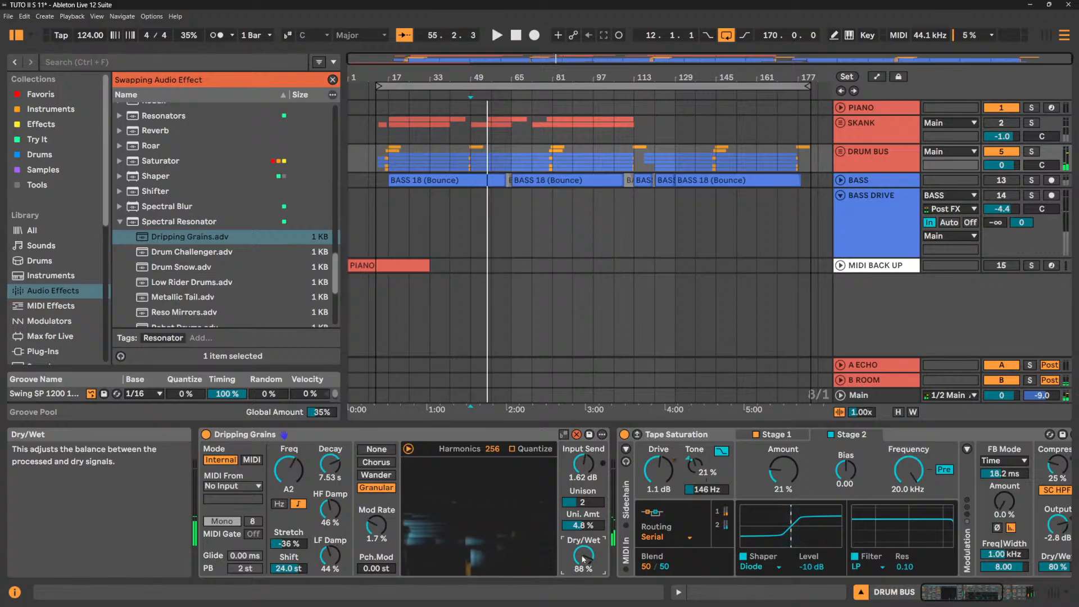
Compare the Dripping Grains preset on the drums with harmonics reduced to 1 and set back to 256.
{"action": "key", "text": "space"}
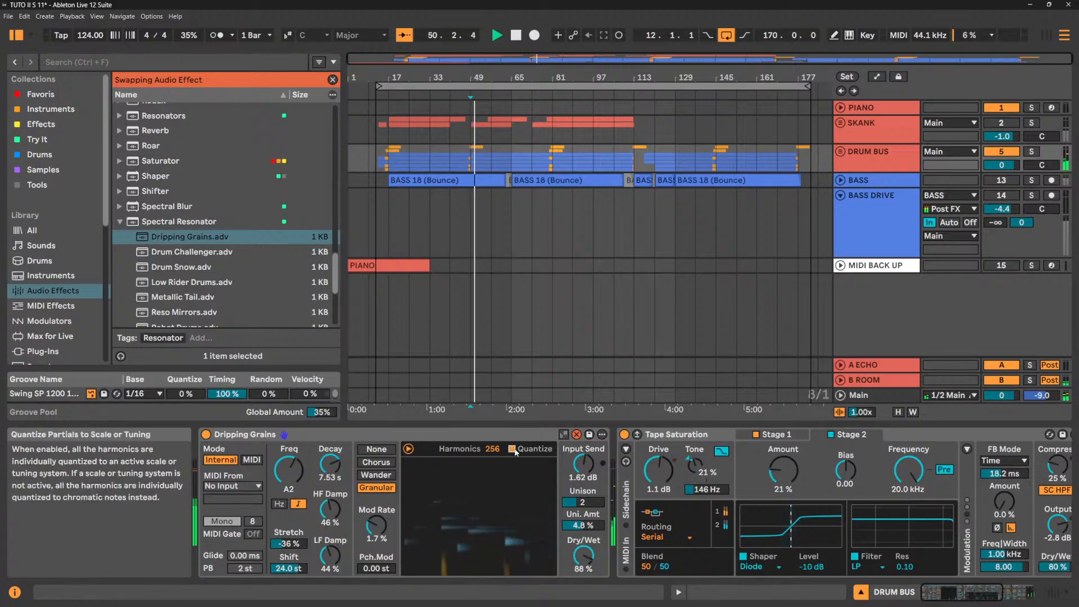
{"action": "left_click_drag", "start_coordinate": [492, 449], "coordinate": [492, 590]}
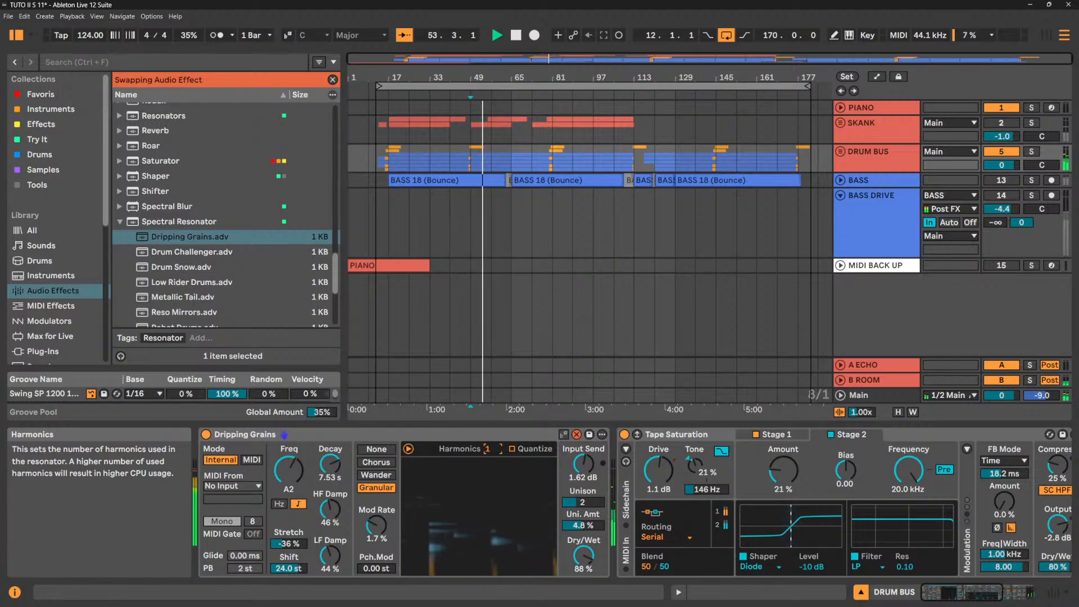
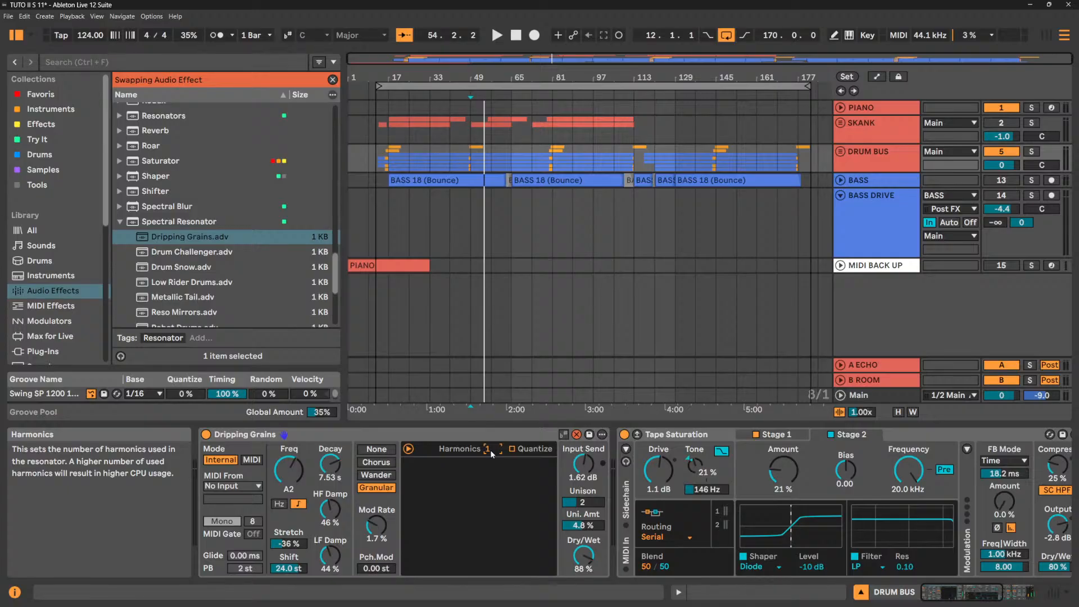
{"action": "key", "text": "space"}
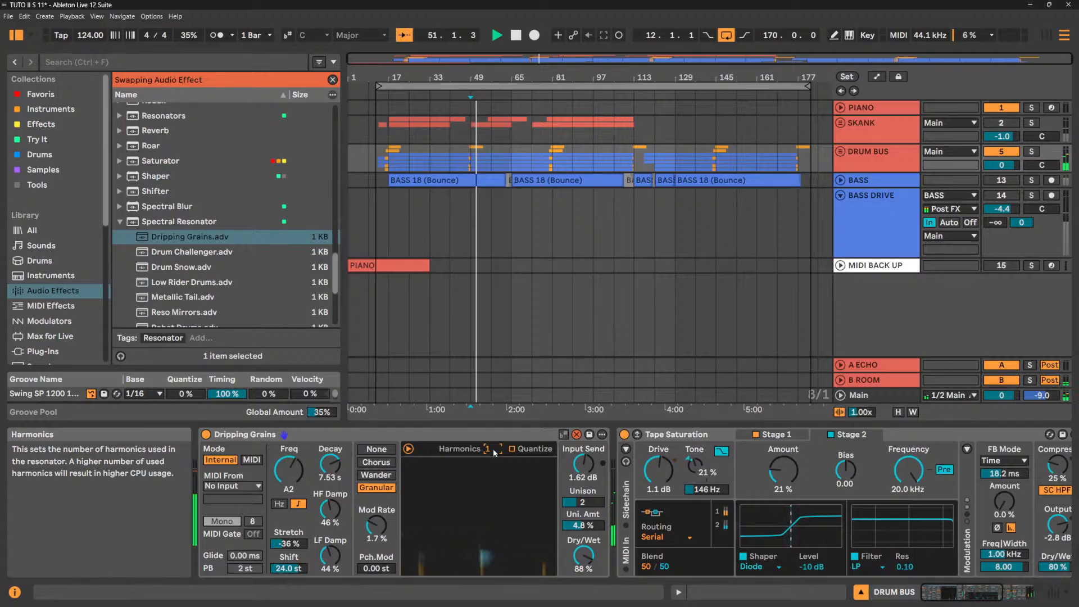
{"action": "mouse_move", "coordinate": [487, 448]}
{"action": "left_mouse_down"}
{"action": "mouse_move", "coordinate": [488, 359]}
{"action": "mouse_move", "coordinate": [494, 453]}
{"action": "left_mouse_up"}
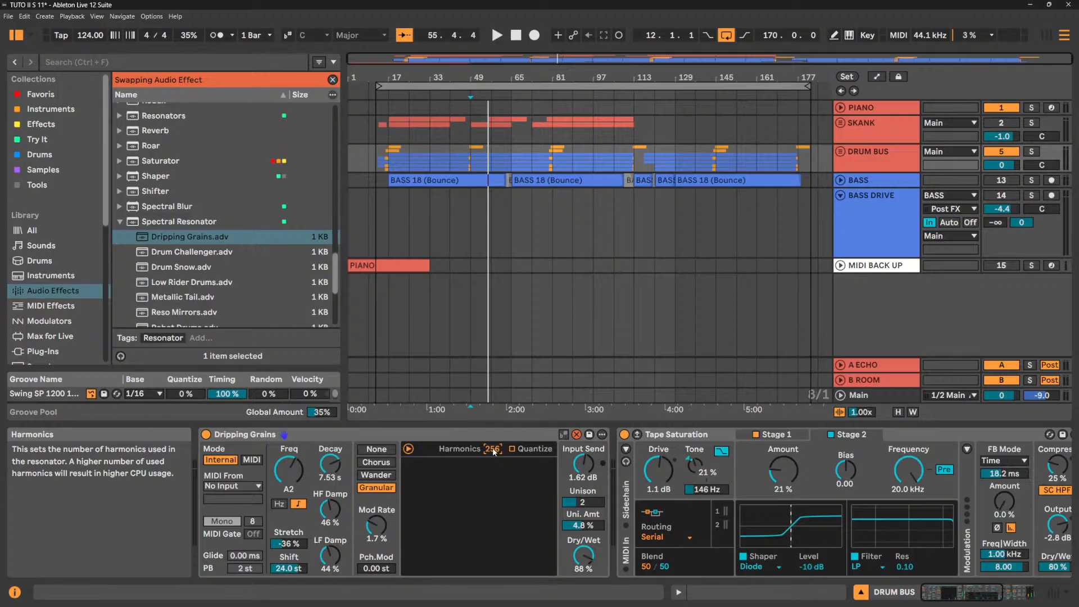
Audition the Drum Challenger, Drum Snow, Low Rider Drums and Metallic Tail presets on the playing drums.
{"action": "key", "text": "space"}
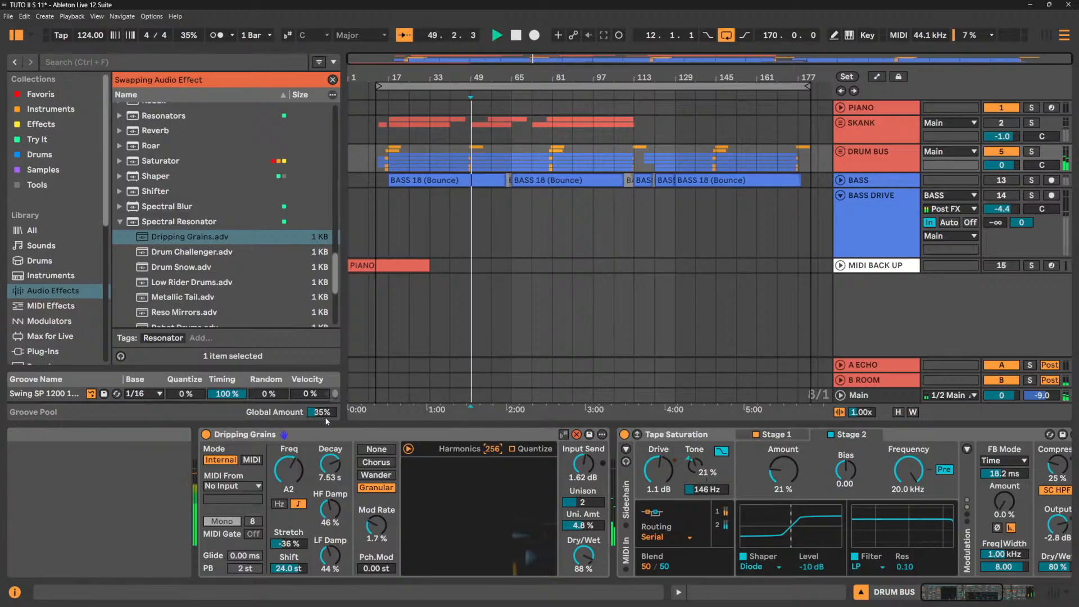
{"action": "left_click", "coordinate": [185, 254]}
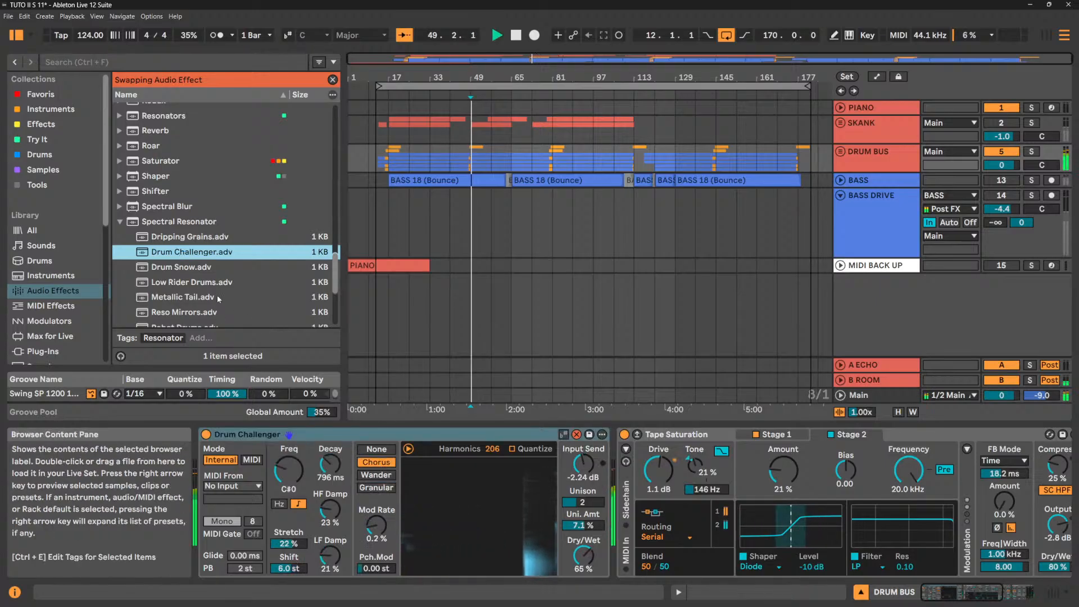
{"action": "left_click", "coordinate": [180, 273]}
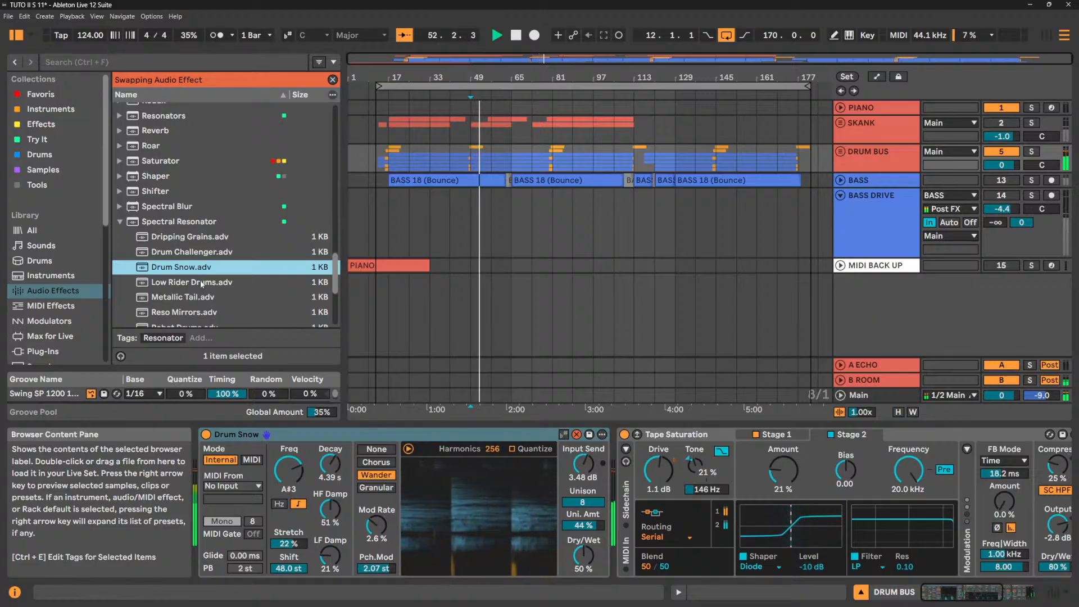
{"action": "double_click", "coordinate": [202, 282]}
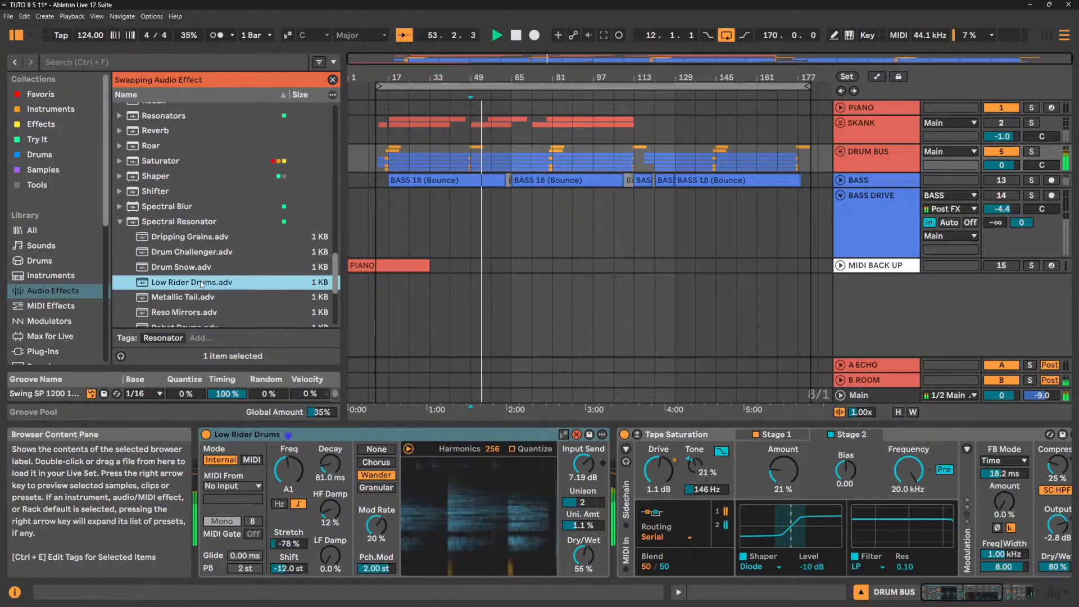
{"action": "double_click", "coordinate": [200, 298]}
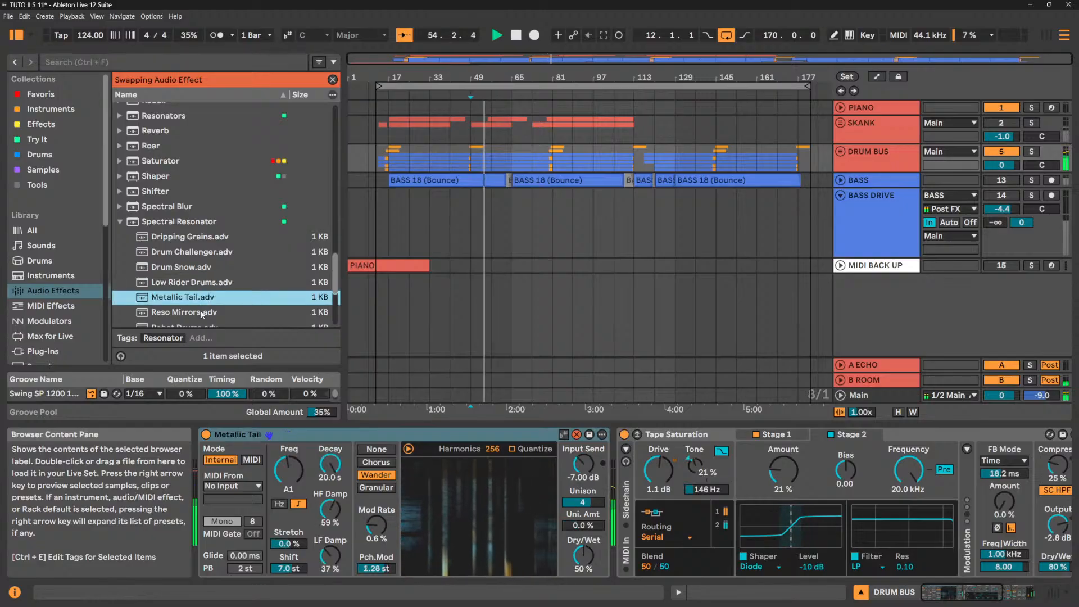
Audition the Reso Mirrors, Robot Drums and Wandering Reso presets on the playing drums.
{"action": "scroll", "coordinate": [201, 316], "scroll_direction": "down", "scroll_amount": 2}
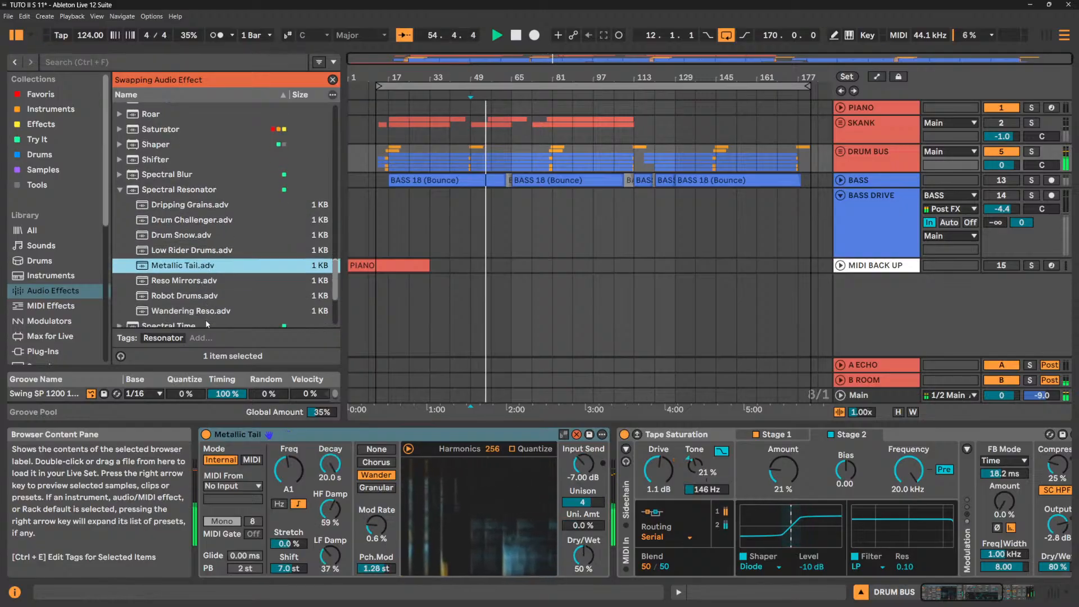
{"action": "double_click", "coordinate": [190, 281]}
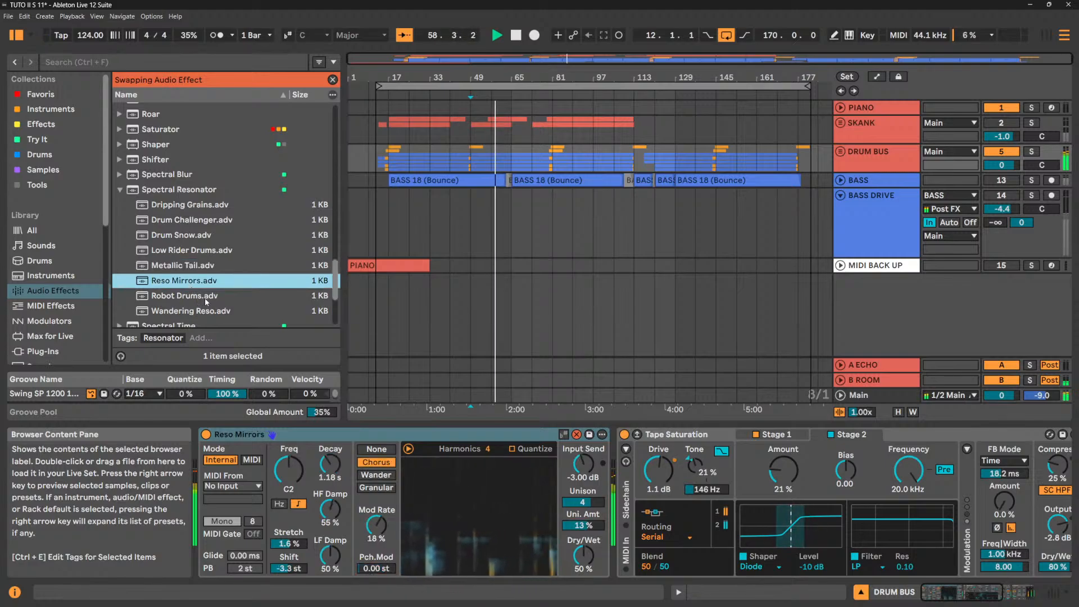
{"action": "double_click", "coordinate": [205, 297]}
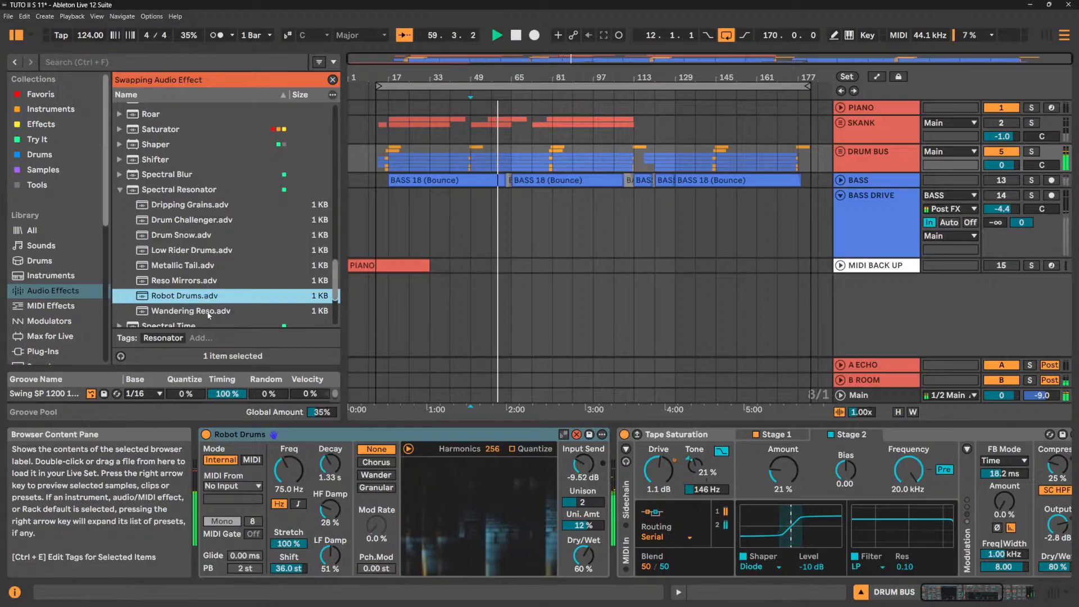
{"action": "double_click", "coordinate": [208, 312]}
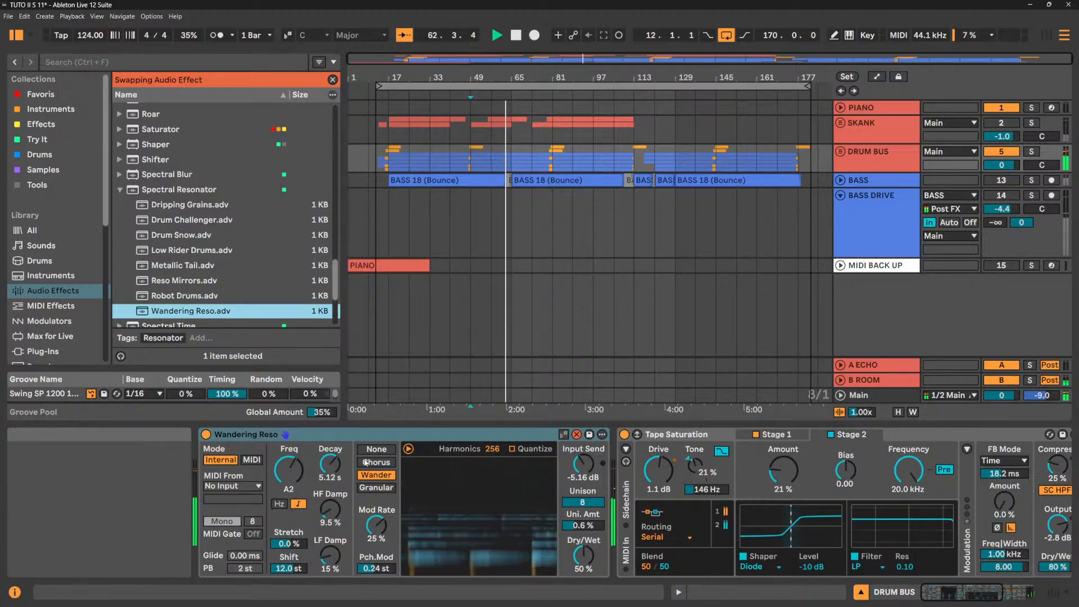
Delete the Wandering Reso device from the DRUM BUS and collapse the Spectral Resonator preset list.
{"action": "left_click", "coordinate": [338, 438]}
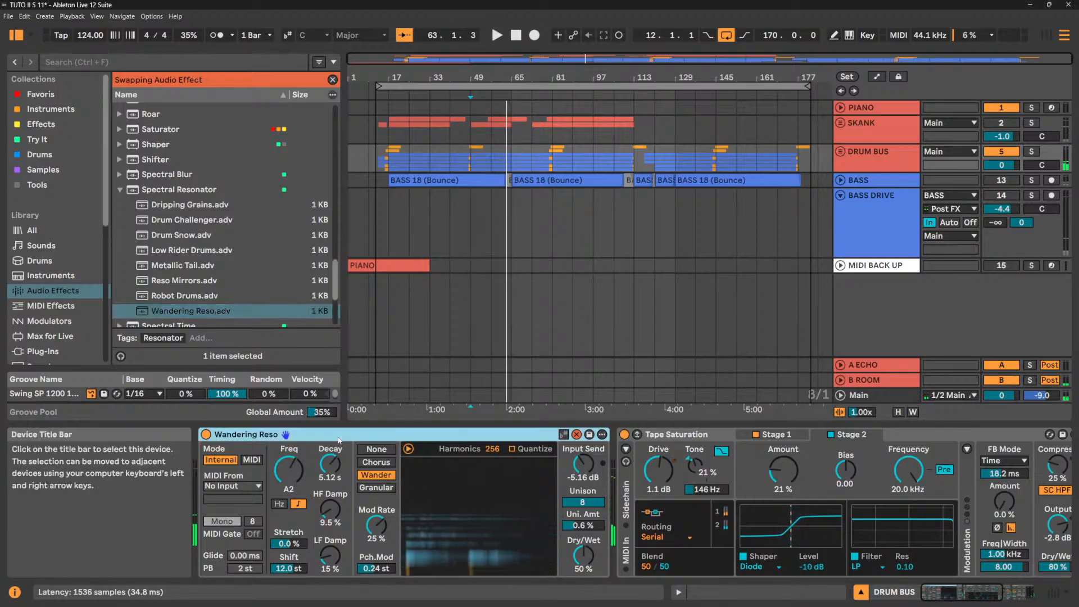
{"action": "key", "text": "Delete"}
{"action": "scroll", "coordinate": [280, 269], "scroll_direction": "up", "scroll_amount": 3}
{"action": "scroll", "coordinate": [280, 269], "scroll_direction": "down", "scroll_amount": 4}
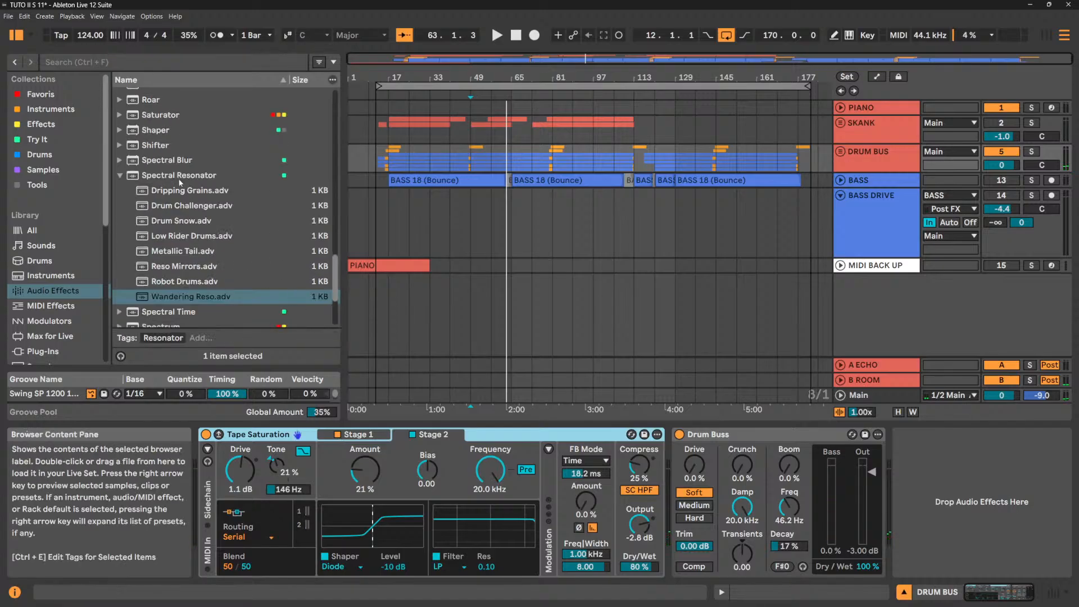
{"action": "left_click", "coordinate": [121, 176]}
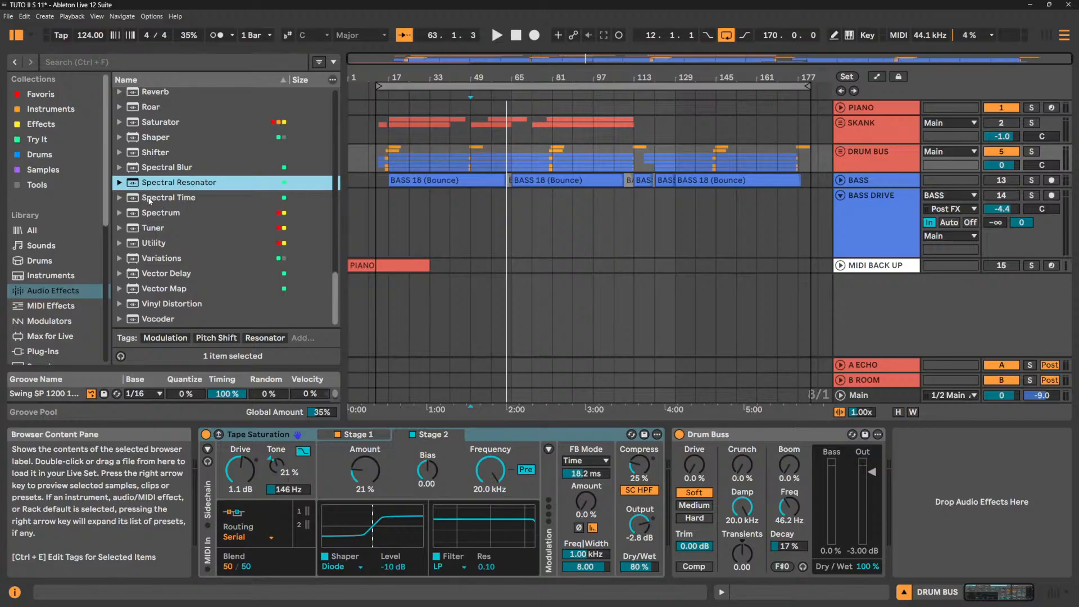
Add the Spectral Time effect in front of Tape Saturation on the DRUM BUS and start playback.
{"action": "left_click_drag", "start_coordinate": [149, 201], "coordinate": [201, 483]}
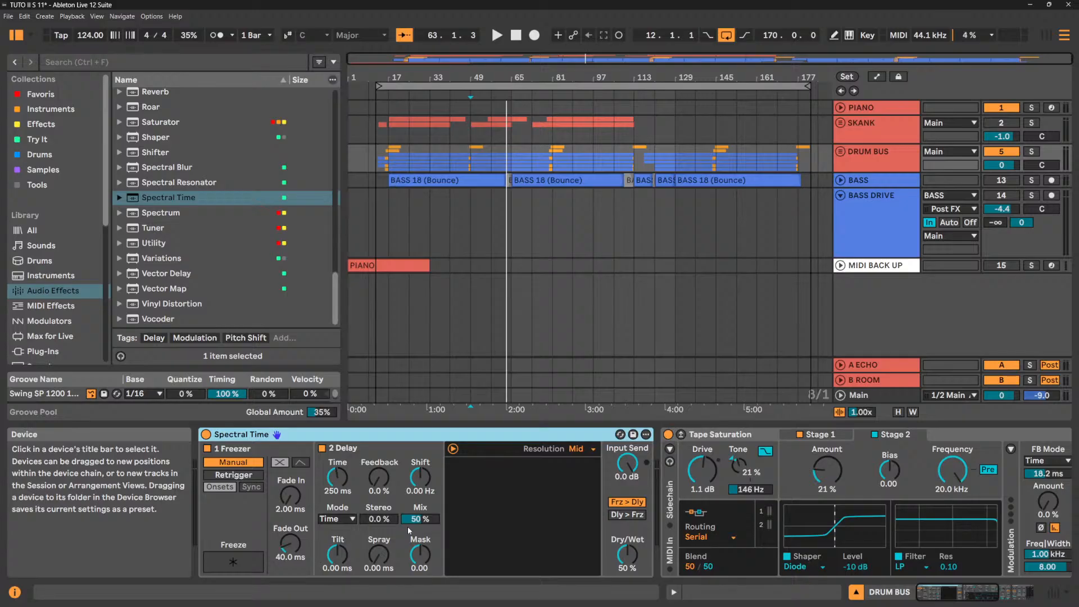
{"action": "key", "text": "space"}
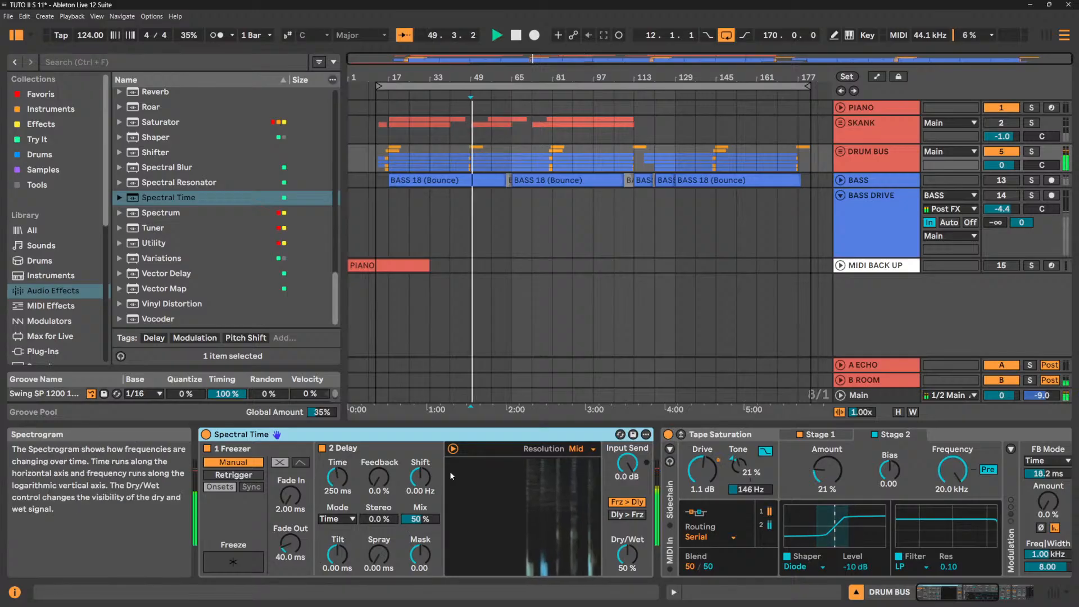
Try the Ultra and Low resolutions and the Dly > Frz order in Spectral Time, returning to Mid and Frz > Dly.
{"action": "left_click", "coordinate": [576, 450]}
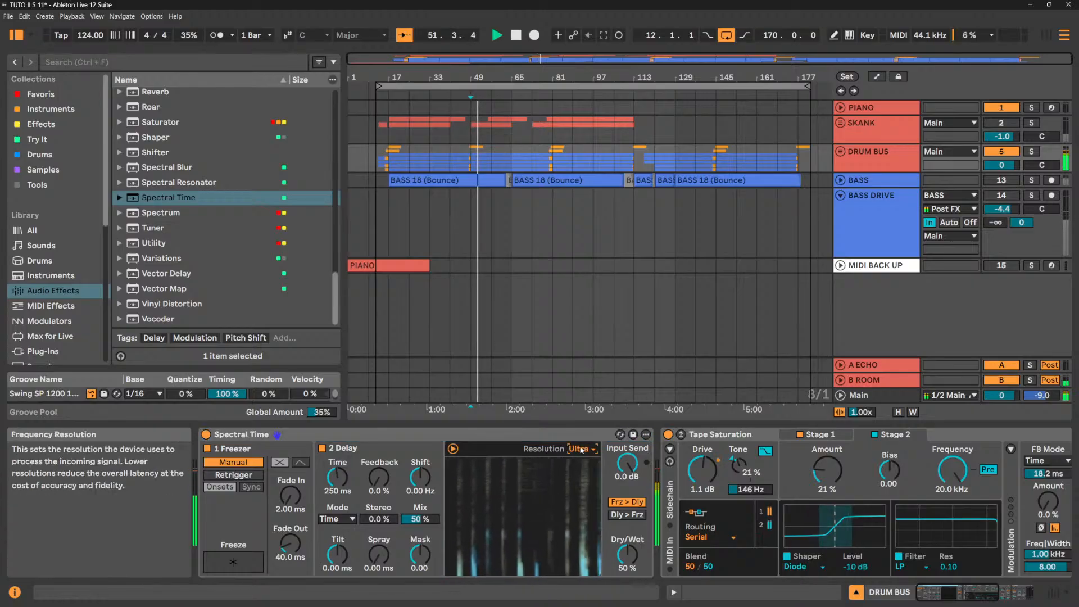
{"action": "left_click", "coordinate": [580, 498]}
{"action": "left_click", "coordinate": [579, 450]}
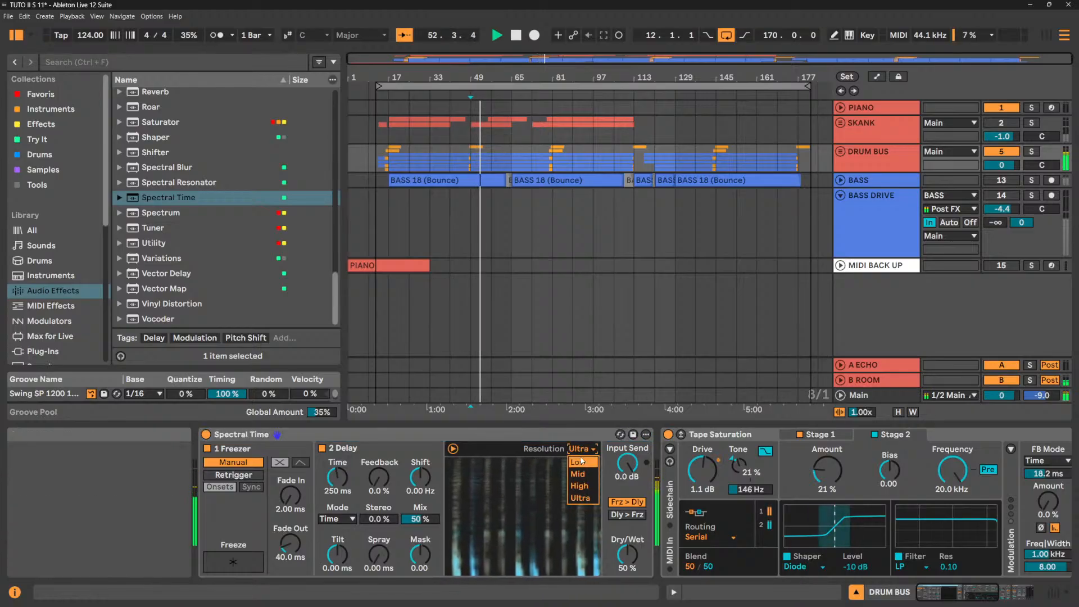
{"action": "left_click", "coordinate": [580, 462]}
{"action": "left_click", "coordinate": [579, 449]}
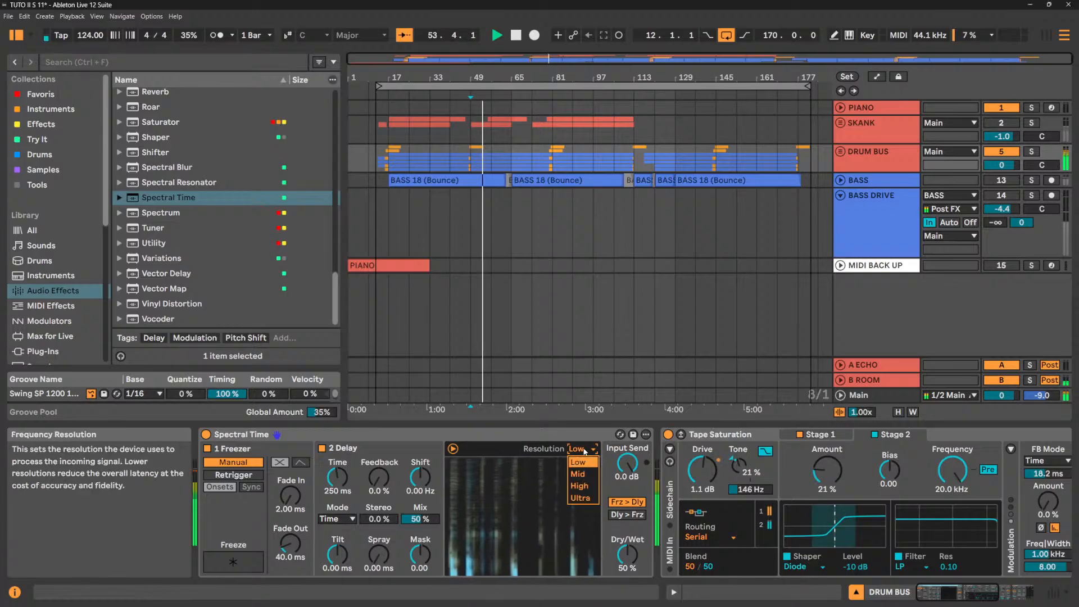
{"action": "left_click", "coordinate": [579, 474]}
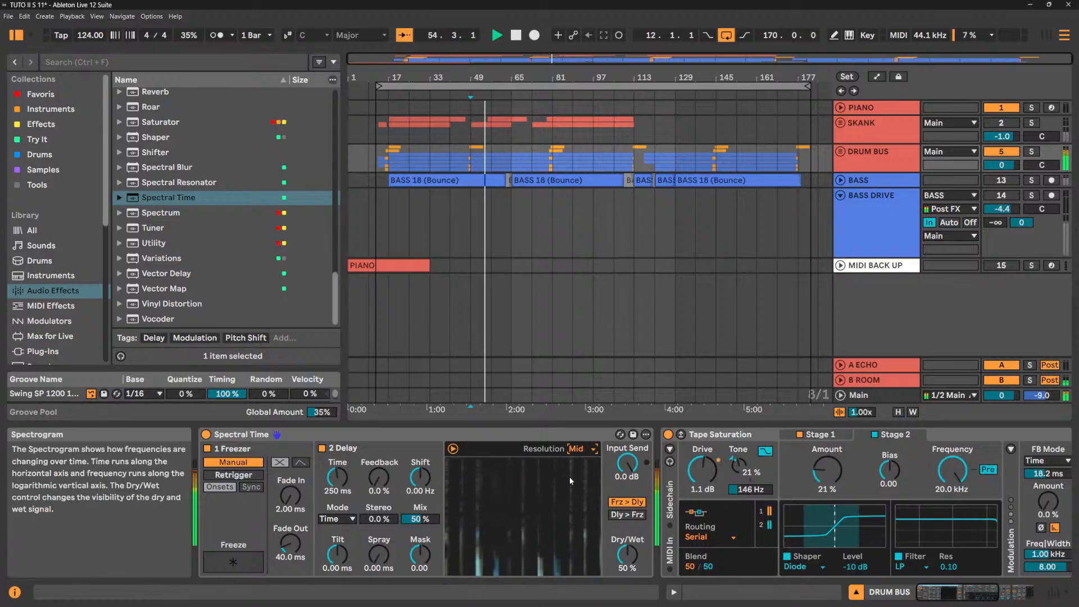
{"action": "left_click", "coordinate": [622, 513]}
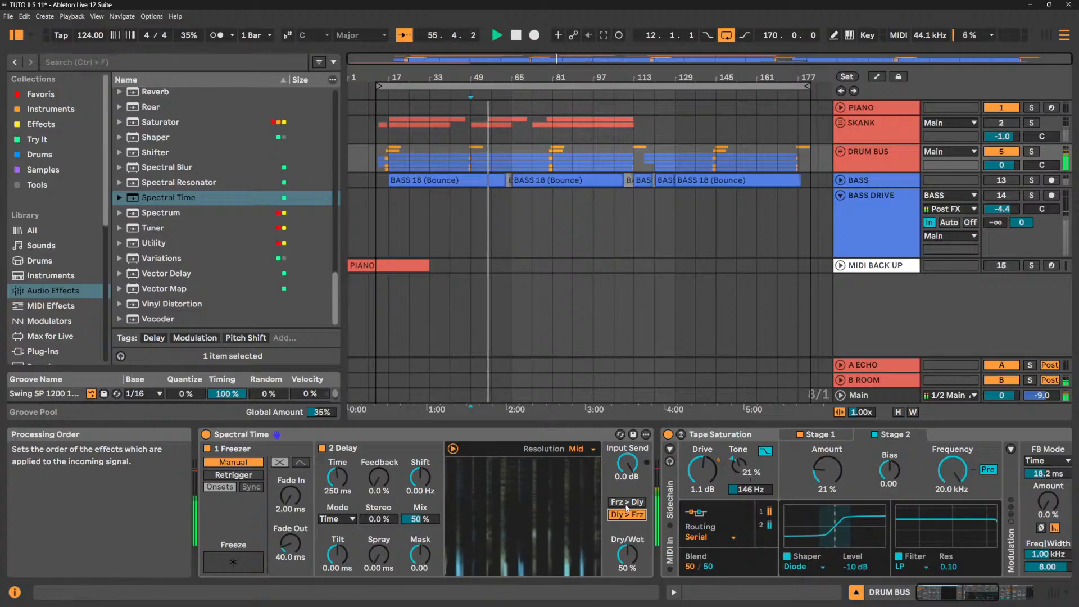
{"action": "left_click", "coordinate": [627, 502]}
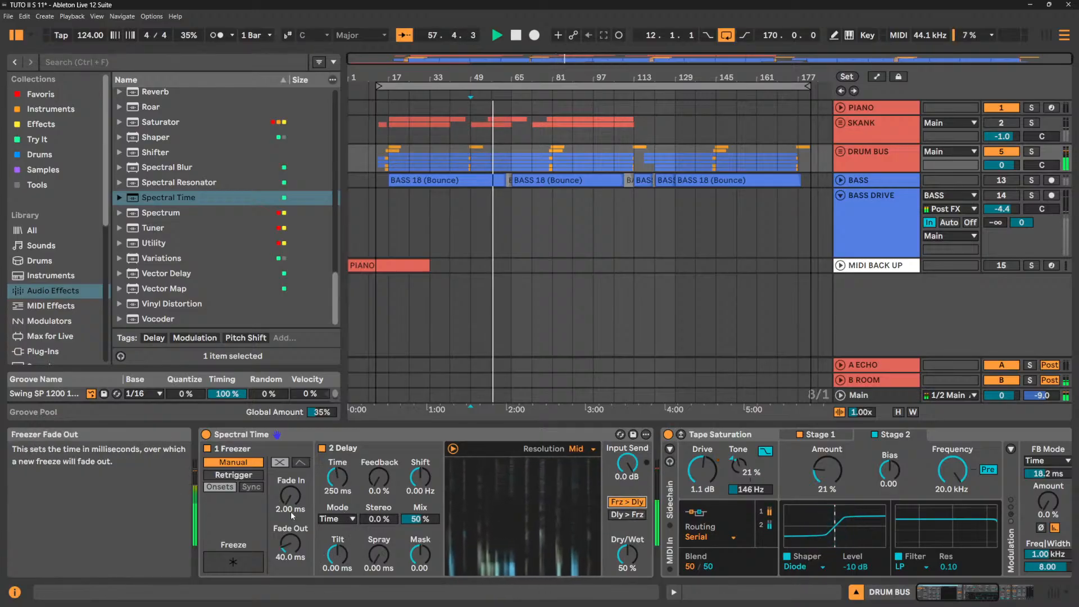
Set the Freezer's Fade In to 789 ms and switch it to Retrigger mode with 50% onset sensitivity.
{"action": "left_click_drag", "start_coordinate": [293, 493], "coordinate": [293, 438]}
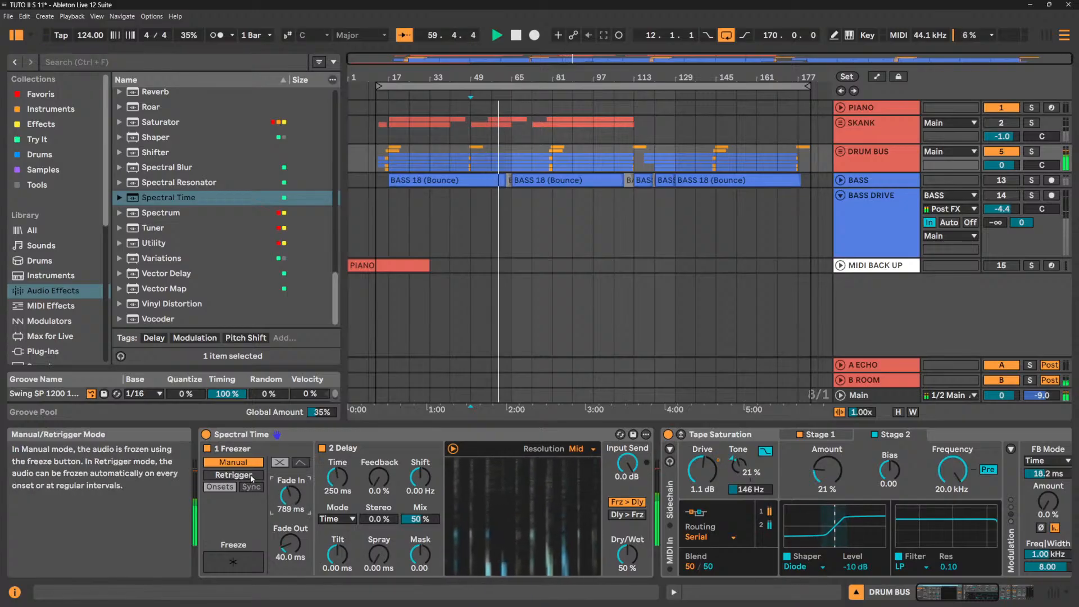
{"action": "left_click", "coordinate": [251, 476]}
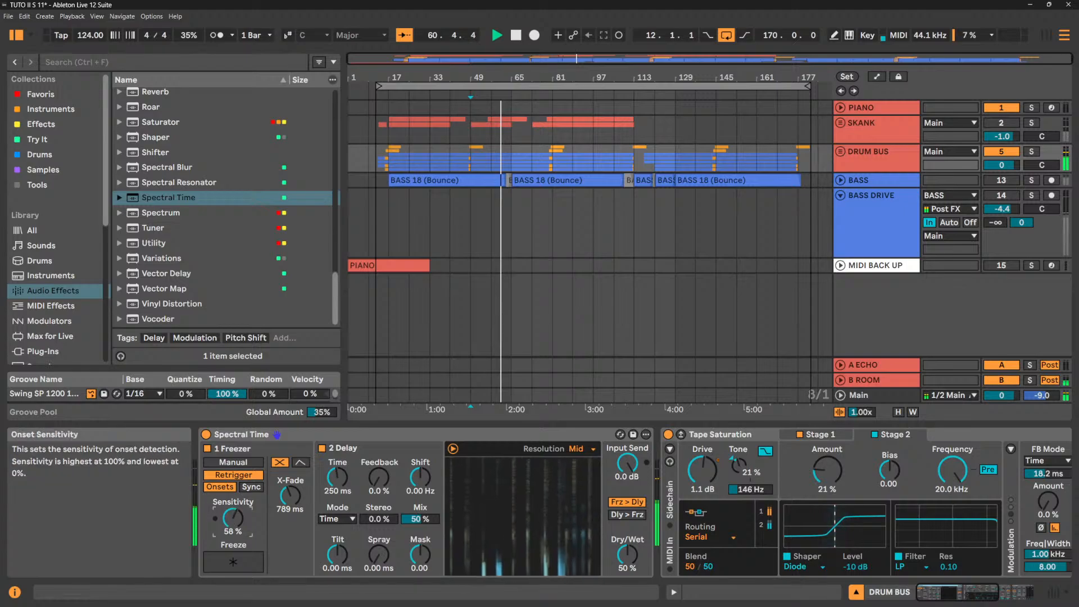
{"action": "left_click_drag", "start_coordinate": [233, 518], "coordinate": [233, 497]}
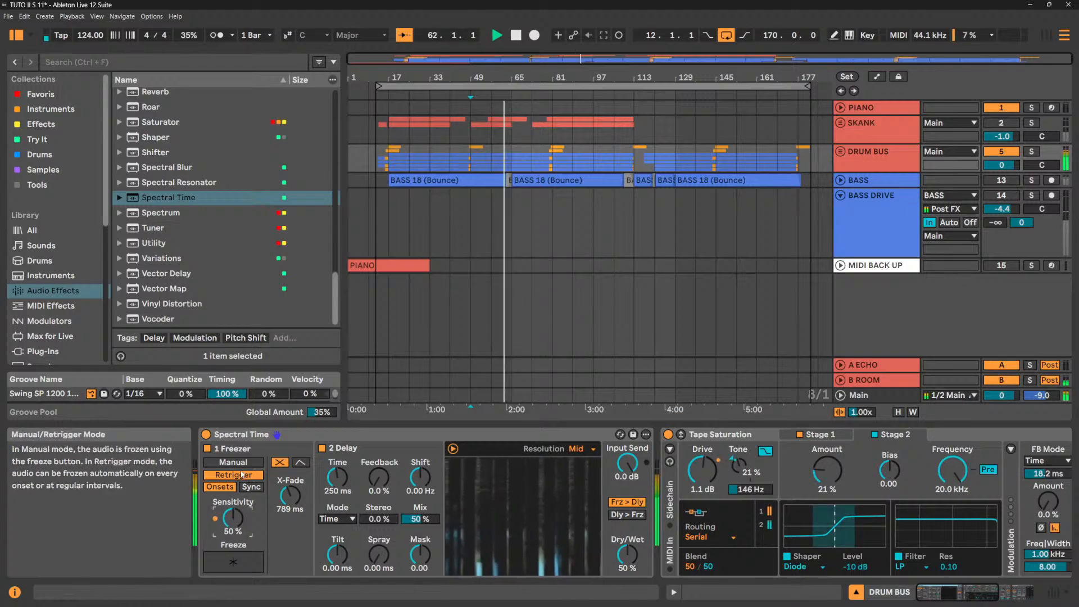
Try the Freezer's Manual fade out, and return to Retrigger with separate fades of 372 ms in and 572 ms out.
{"action": "left_click", "coordinate": [249, 463]}
{"action": "left_click_drag", "start_coordinate": [290, 542], "coordinate": [290, 529]}
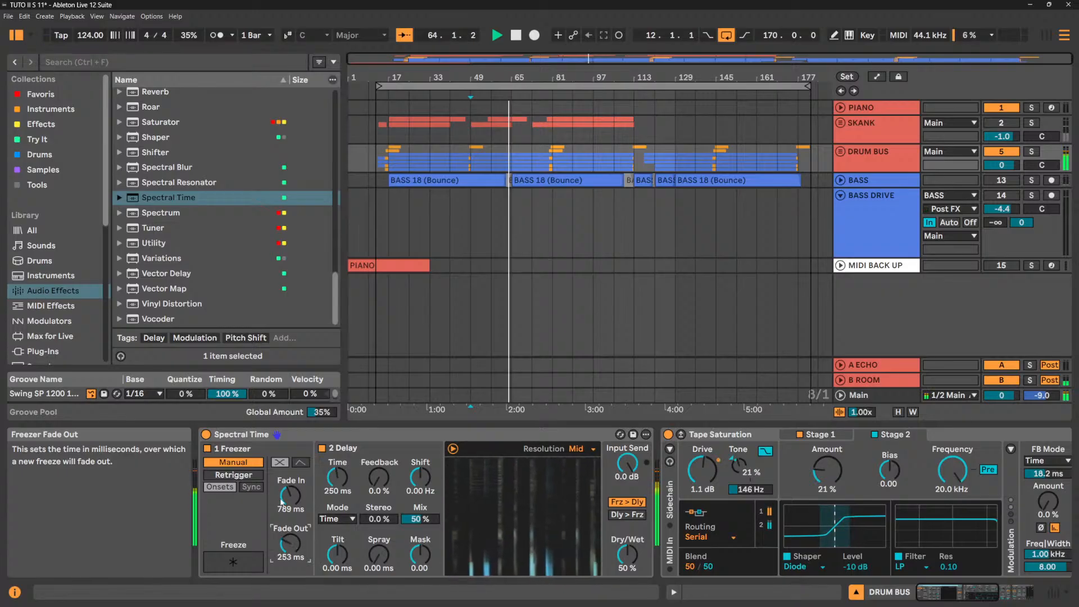
{"action": "left_click", "coordinate": [234, 475]}
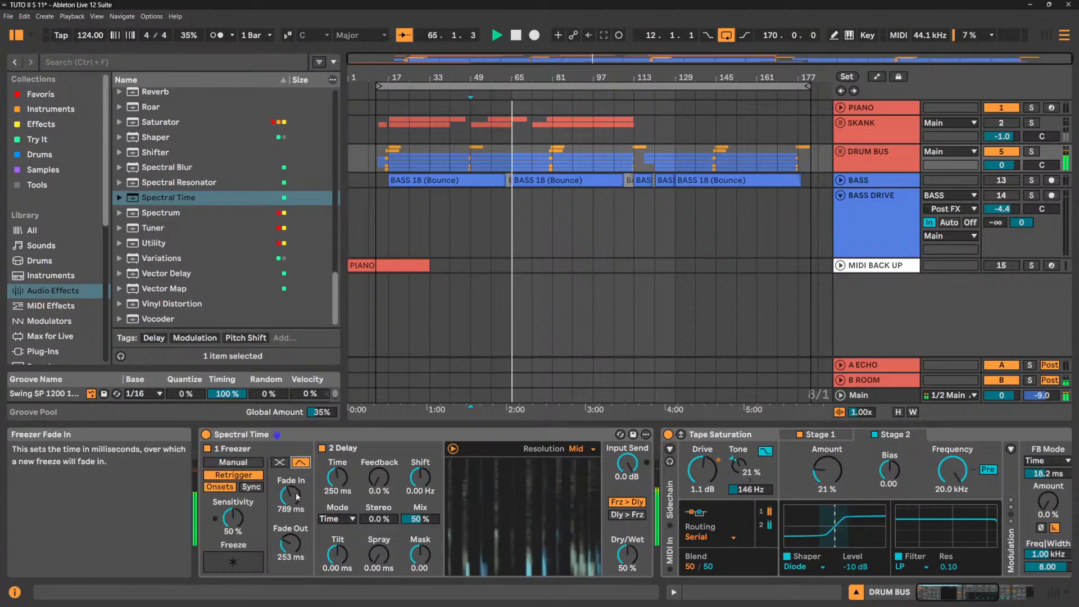
{"action": "left_click_drag", "start_coordinate": [290, 496], "coordinate": [290, 505]}
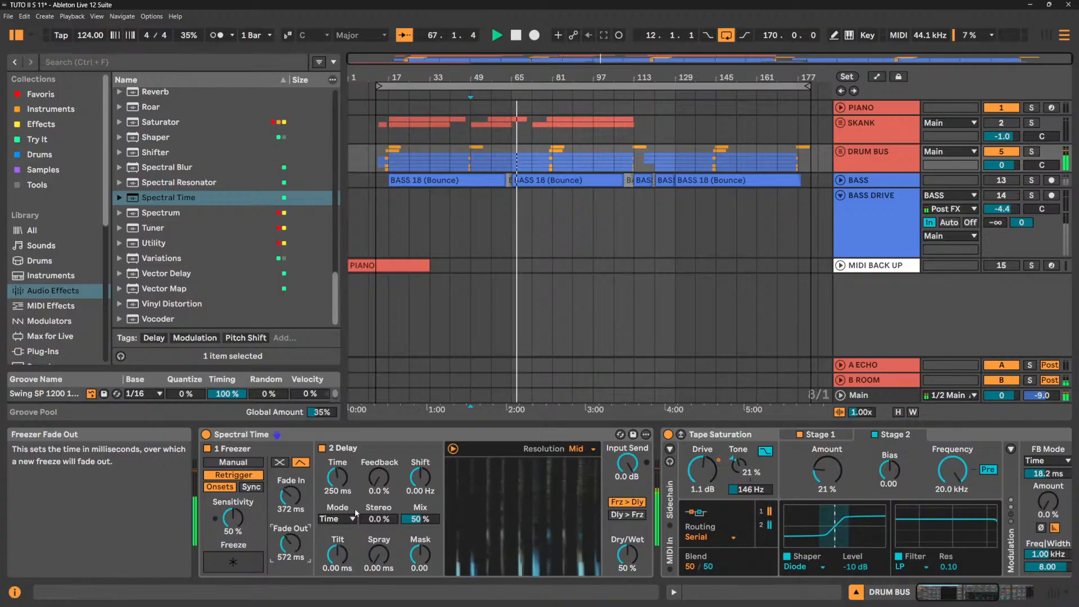
Try a 48.1 ms delay and Notes mode delay times between 1/16 and 3/4, raising the feedback to 63%.
{"action": "left_click_drag", "start_coordinate": [337, 478], "coordinate": [336, 505]}
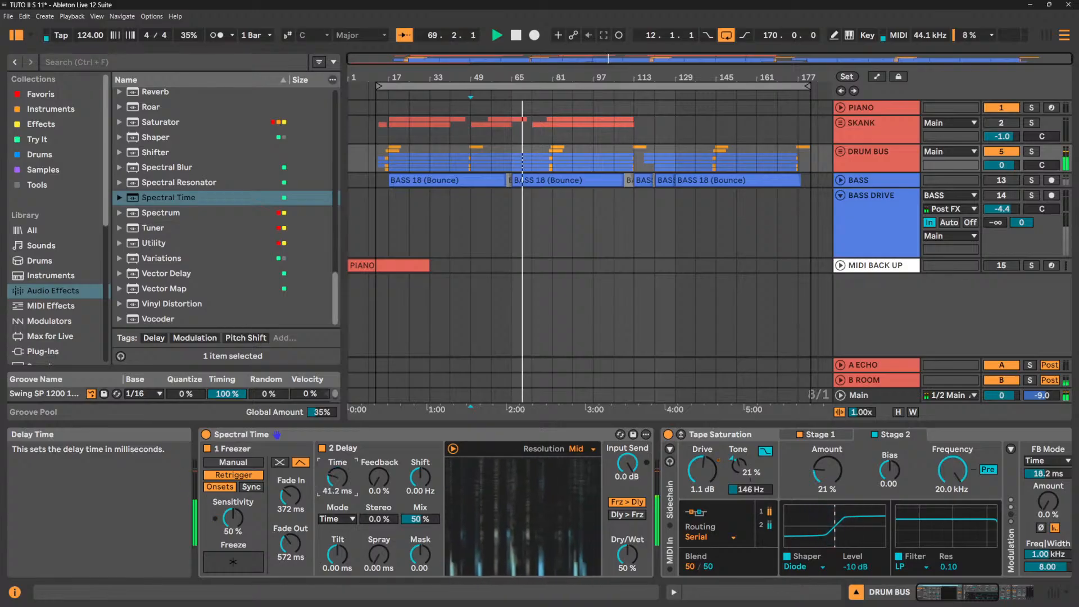
{"action": "left_click", "coordinate": [337, 518]}
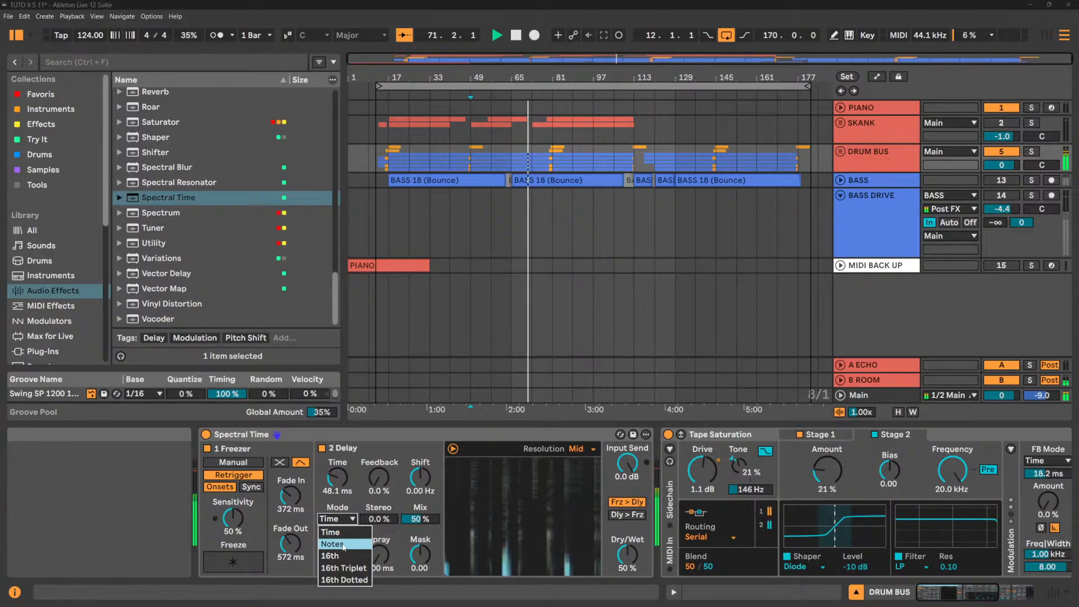
{"action": "left_click", "coordinate": [344, 545]}
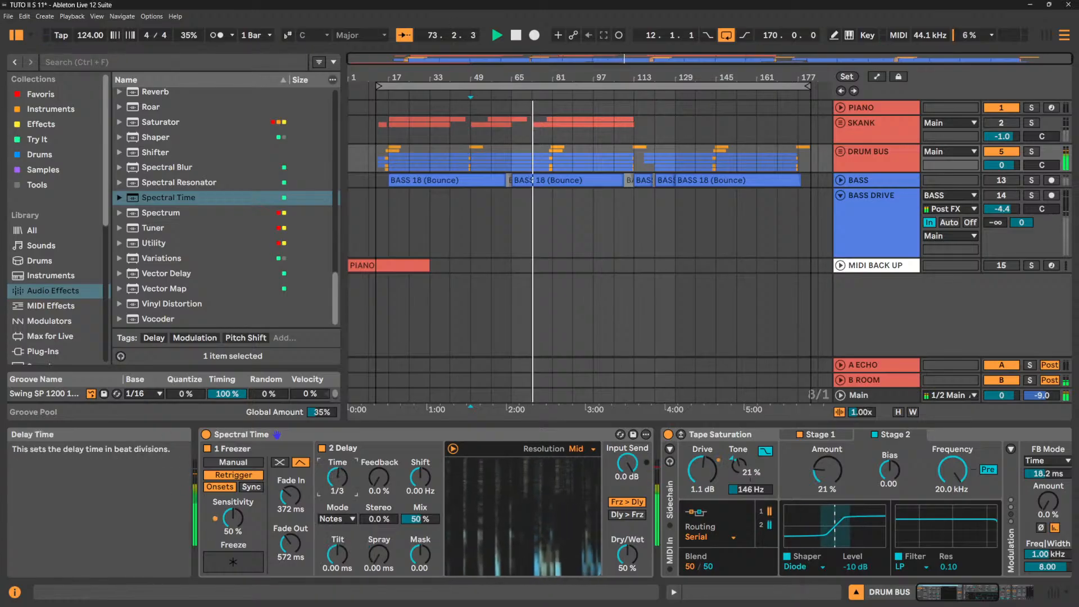
{"action": "left_click_drag", "start_coordinate": [337, 477], "coordinate": [337, 484]}
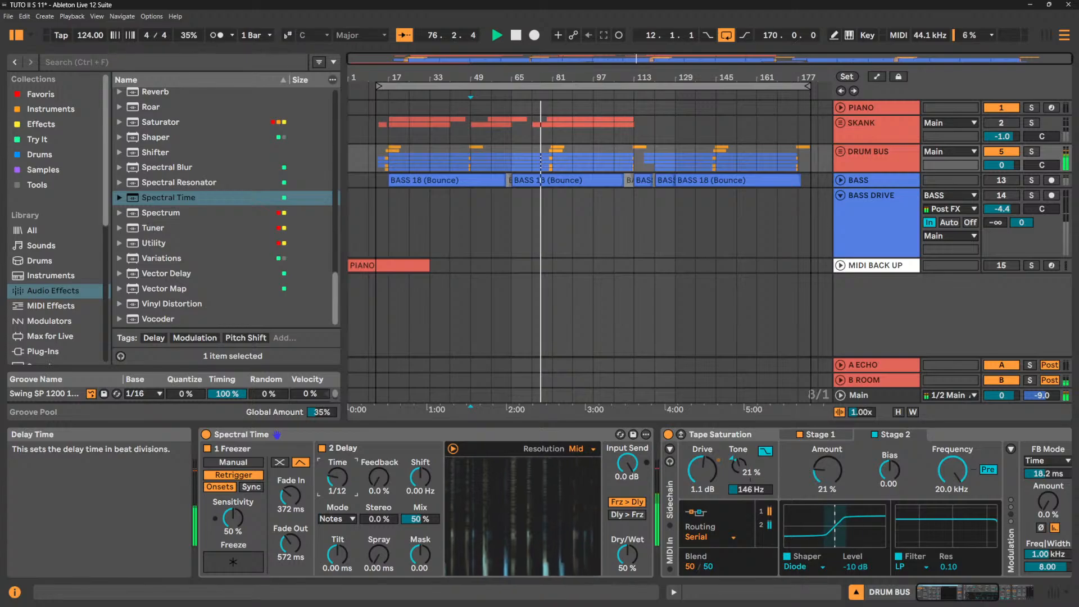
{"action": "left_click_drag", "start_coordinate": [337, 484], "coordinate": [337, 487]}
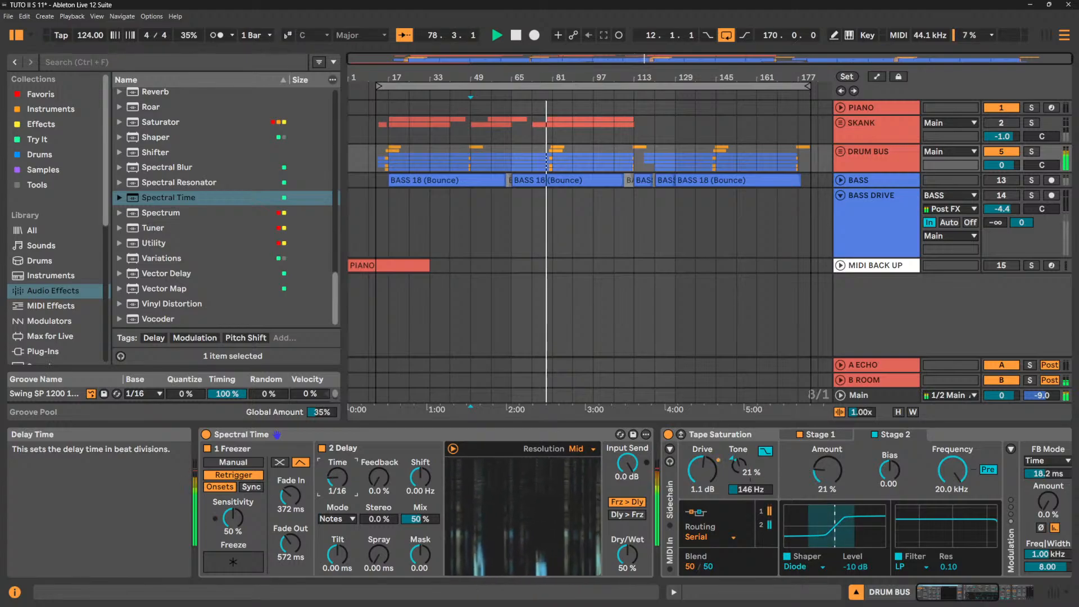
{"action": "left_click_drag", "start_coordinate": [337, 486], "coordinate": [421, 482]}
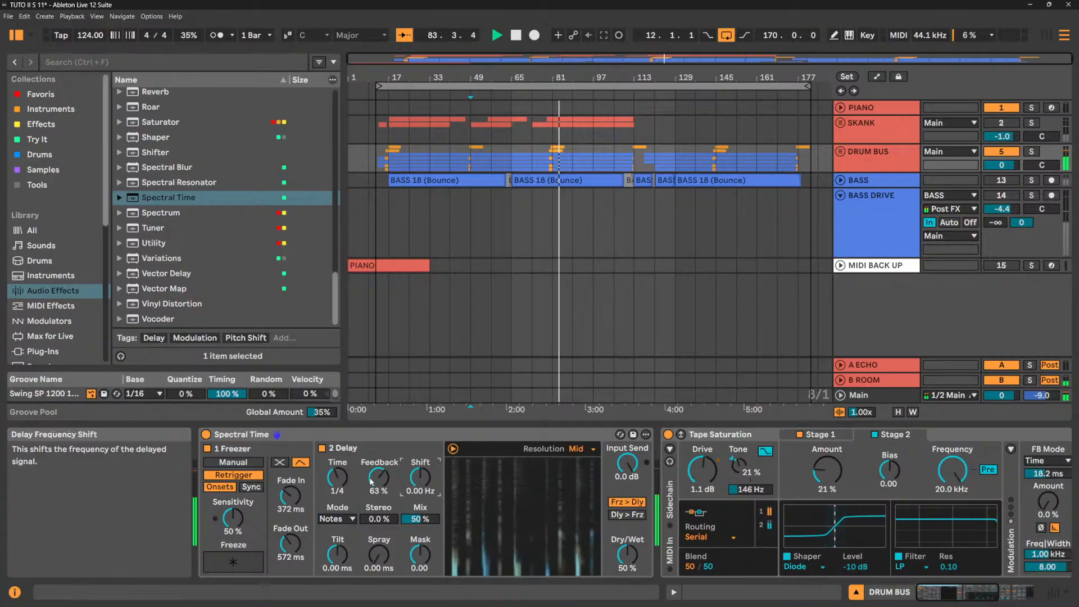
{"action": "left_click_drag", "start_coordinate": [338, 478], "coordinate": [338, 479]}
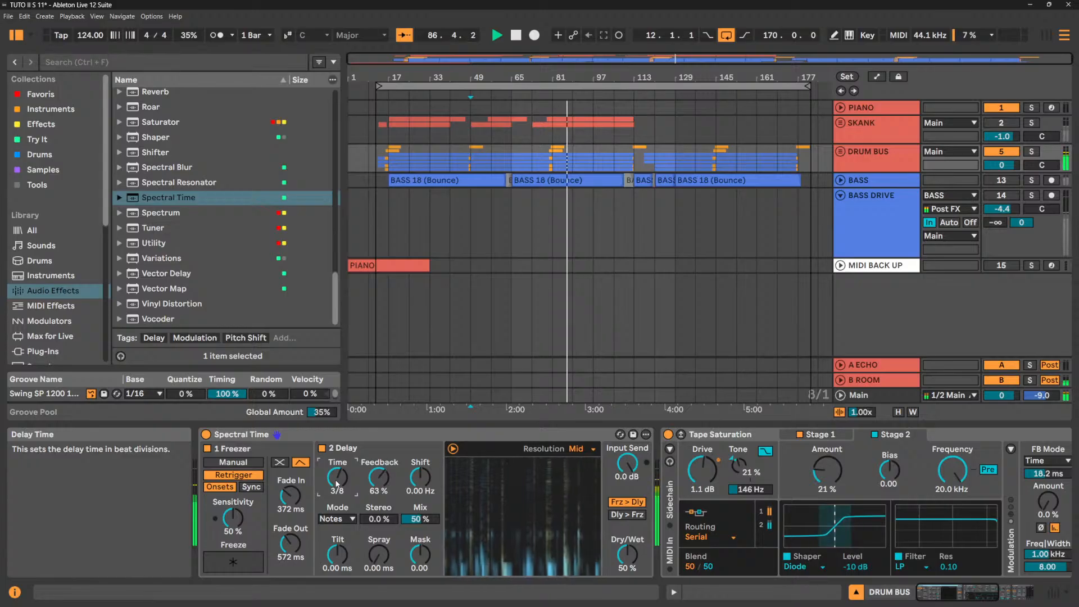
Return the delay to Time mode at 357 ms with 71% feedback and a 95.7 Hz shift, and stop playback.
{"action": "left_click", "coordinate": [349, 519]}
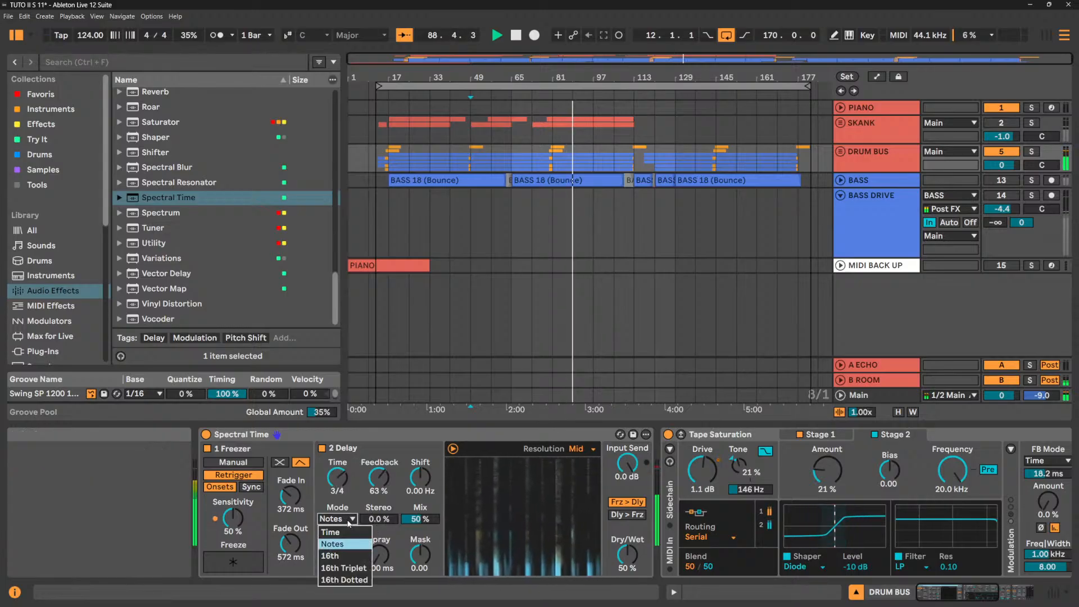
{"action": "left_click", "coordinate": [333, 531]}
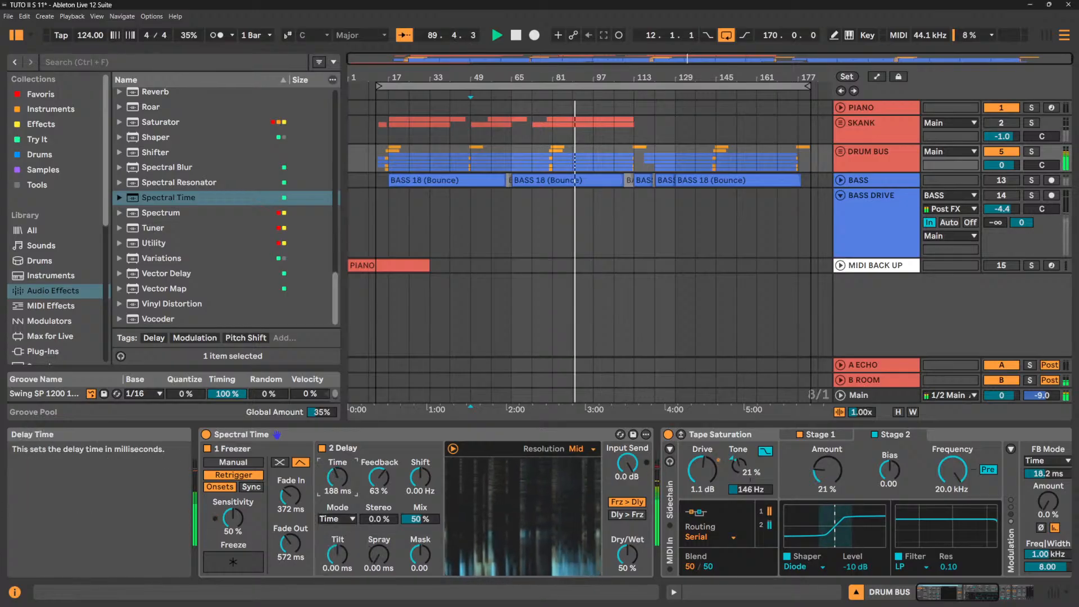
{"action": "left_click_drag", "start_coordinate": [337, 477], "coordinate": [337, 455]}
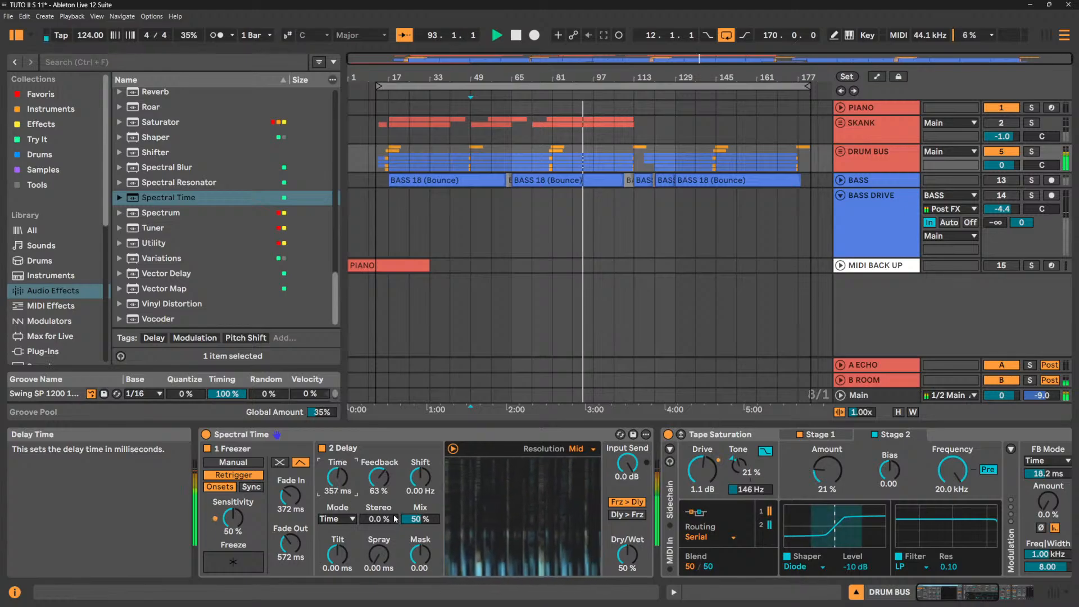
{"action": "left_click_drag", "start_coordinate": [374, 487], "coordinate": [374, 466]}
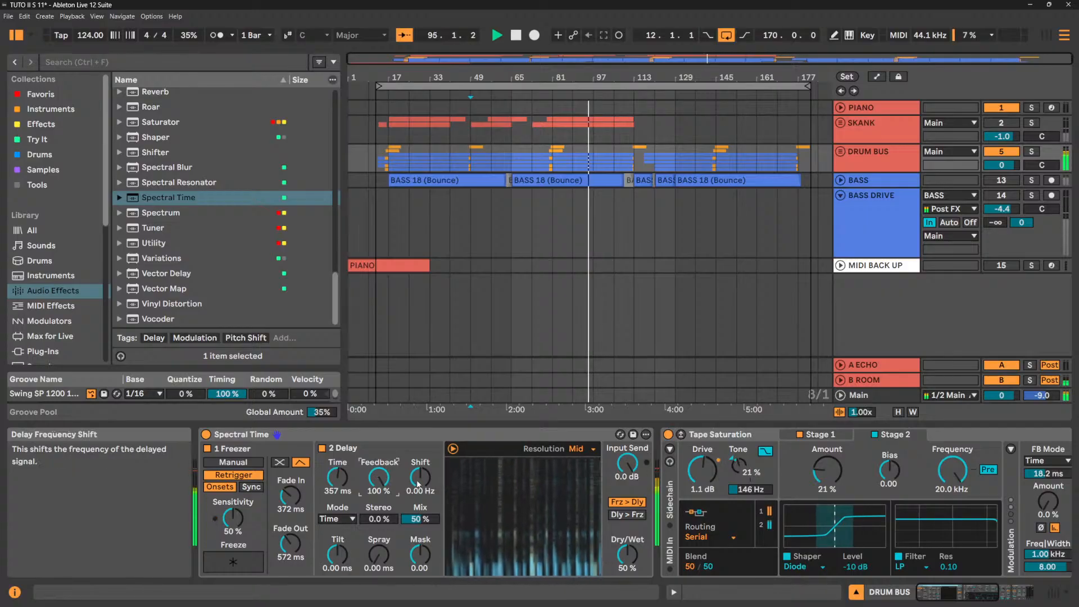
{"action": "left_click_drag", "start_coordinate": [420, 476], "coordinate": [379, 493]}
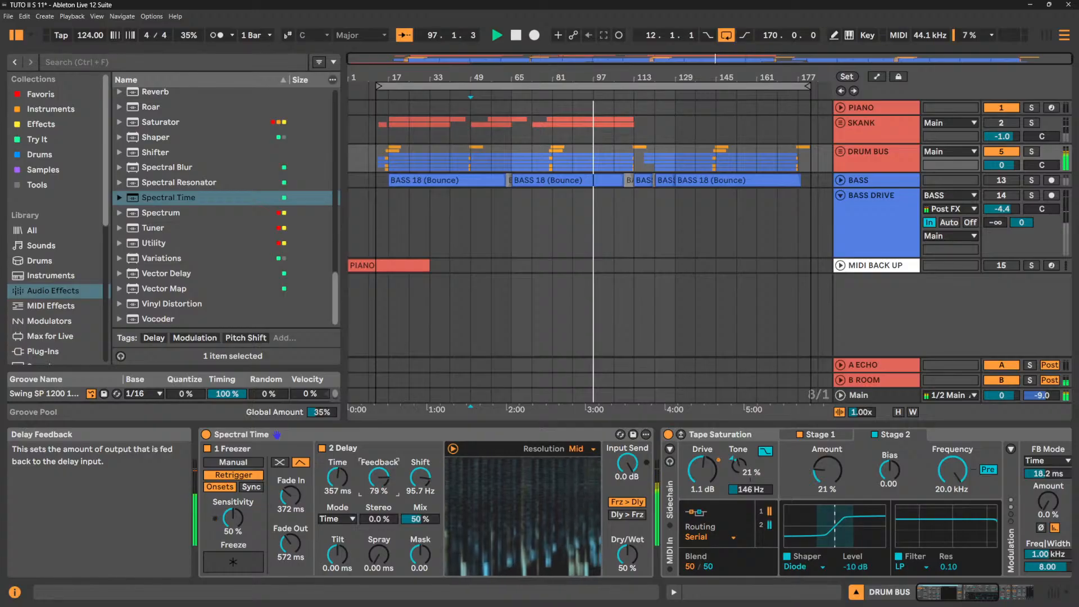
{"action": "left_click_drag", "start_coordinate": [627, 556], "coordinate": [627, 557]}
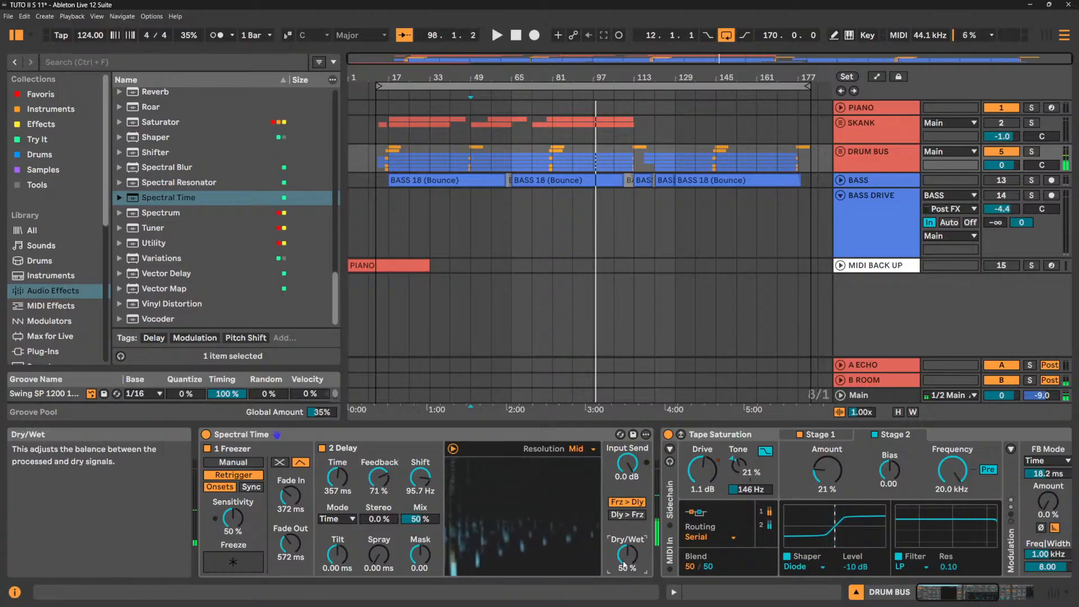
{"action": "key", "text": "space"}
Audition a delay tilt of 340 ms on the playing drums and reset the tilt to 0 ms.
{"action": "left_click_drag", "start_coordinate": [338, 555], "coordinate": [337, 549]}
{"action": "key", "text": "space"}
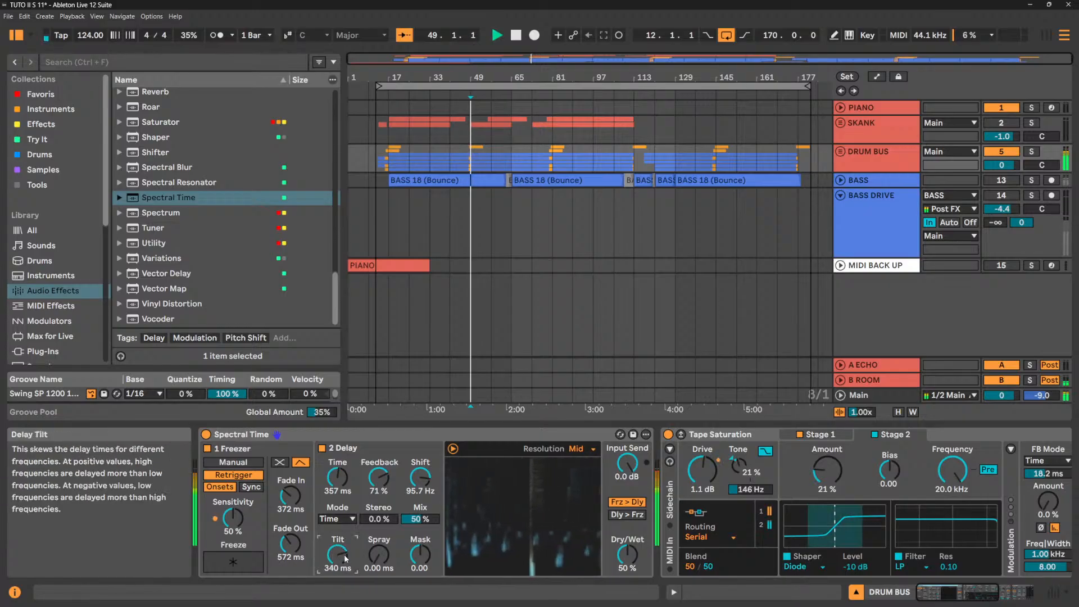
{"action": "key", "text": "Delete"}
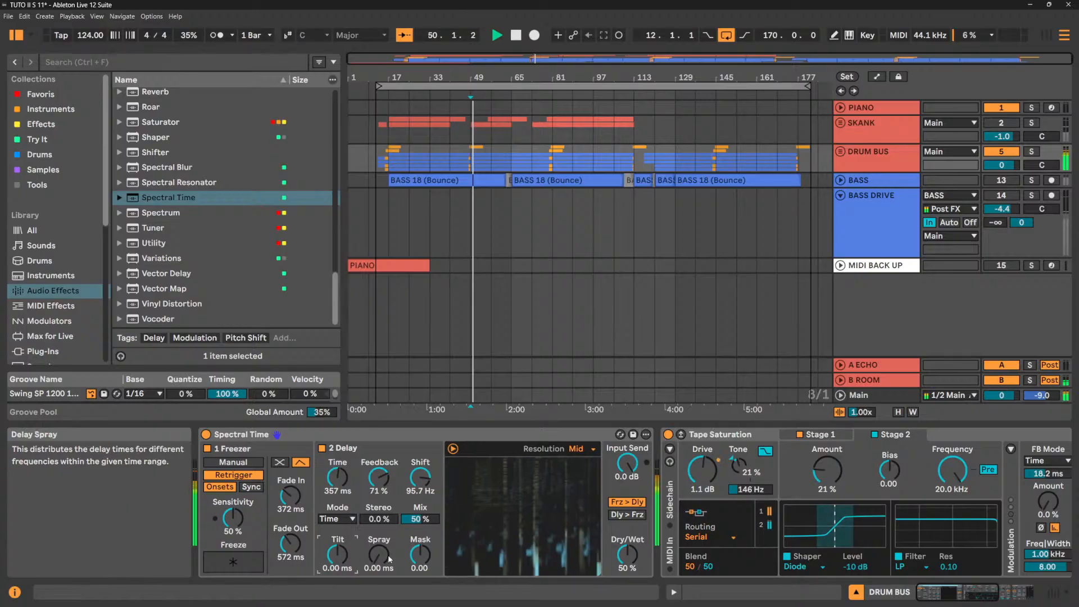
Adjust the delay mix to 49% while listening to the drums, and stop playback.
{"action": "left_click", "coordinate": [420, 519]}
{"action": "left_click_drag", "start_coordinate": [420, 519], "coordinate": [421, 535]}
{"action": "key", "text": "space"}
{"action": "key", "text": "Delete"}
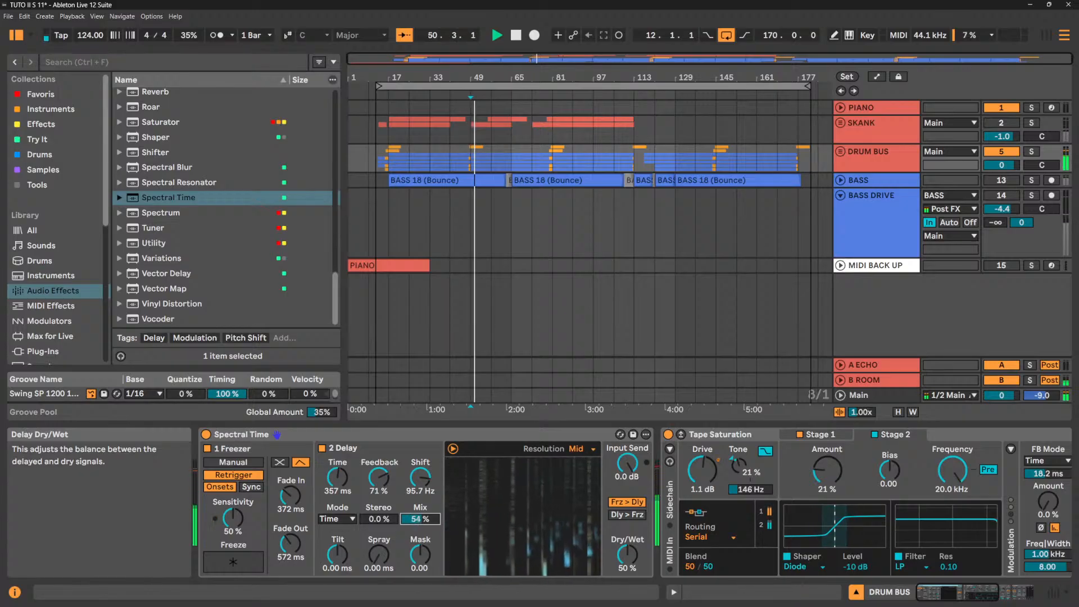
{"action": "key", "text": "Down"}
{"action": "key", "text": "space"}
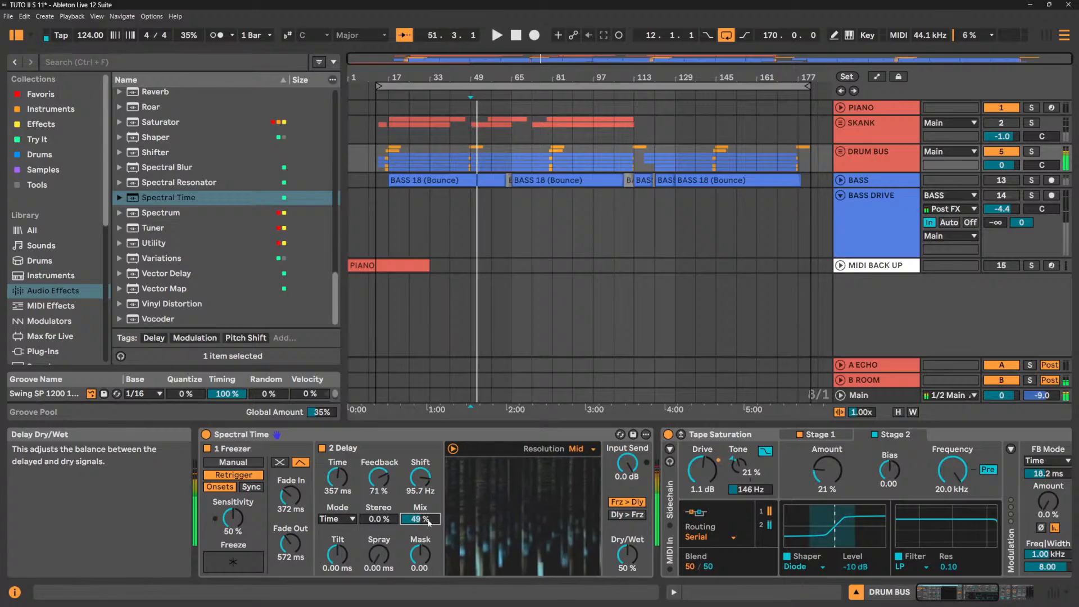
Switch the Freezer to Manual mode and toggle Freeze on, off and on again while the drums play.
{"action": "left_click", "coordinate": [233, 462]}
{"action": "key", "text": "space"}
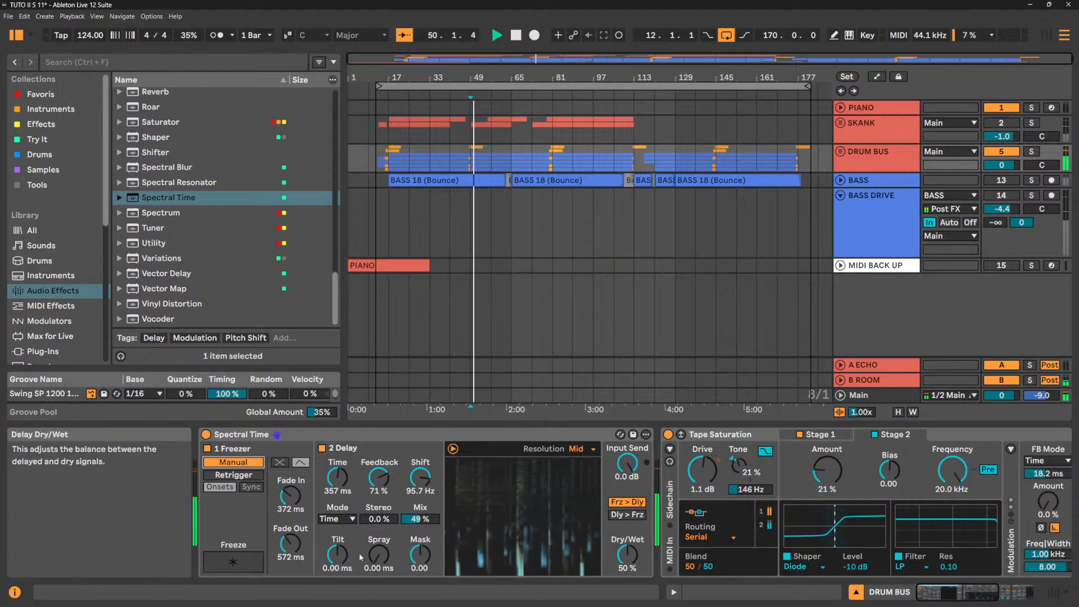
{"action": "left_click", "coordinate": [244, 562]}
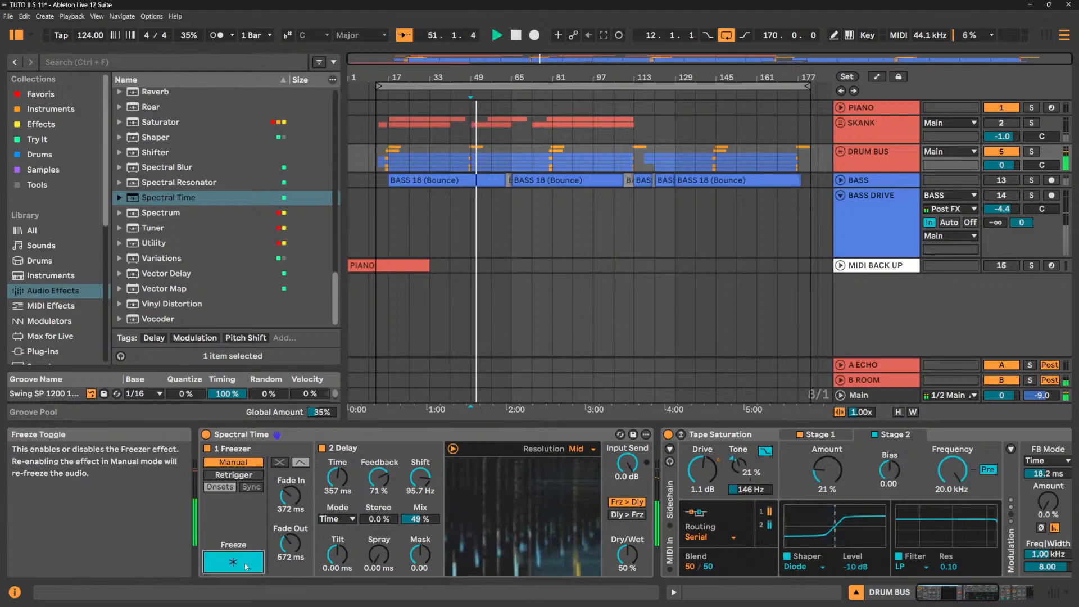
{"action": "left_click", "coordinate": [246, 566]}
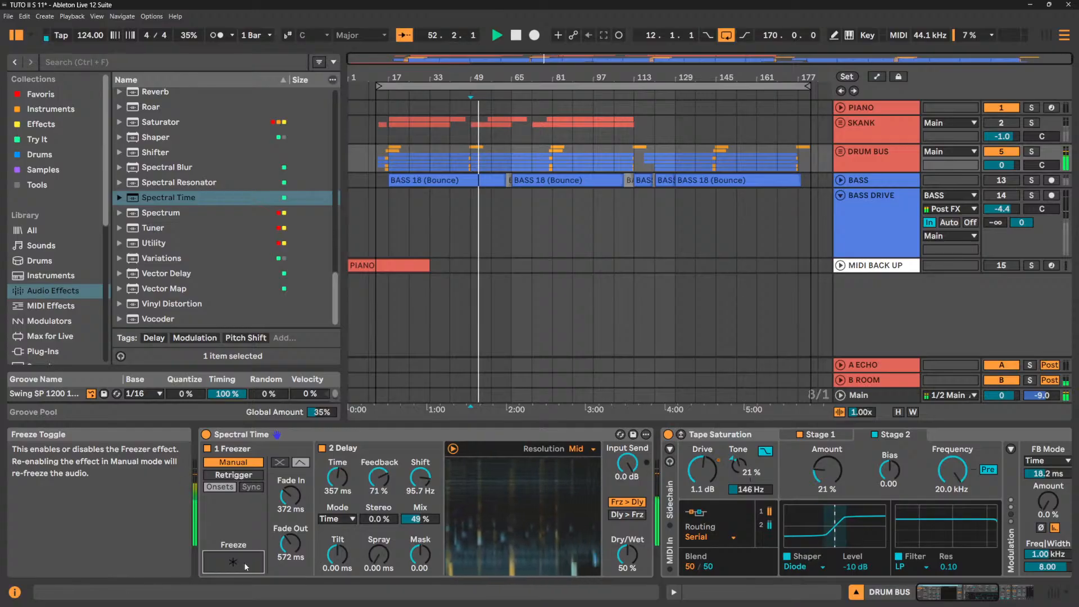
{"action": "left_click", "coordinate": [245, 566]}
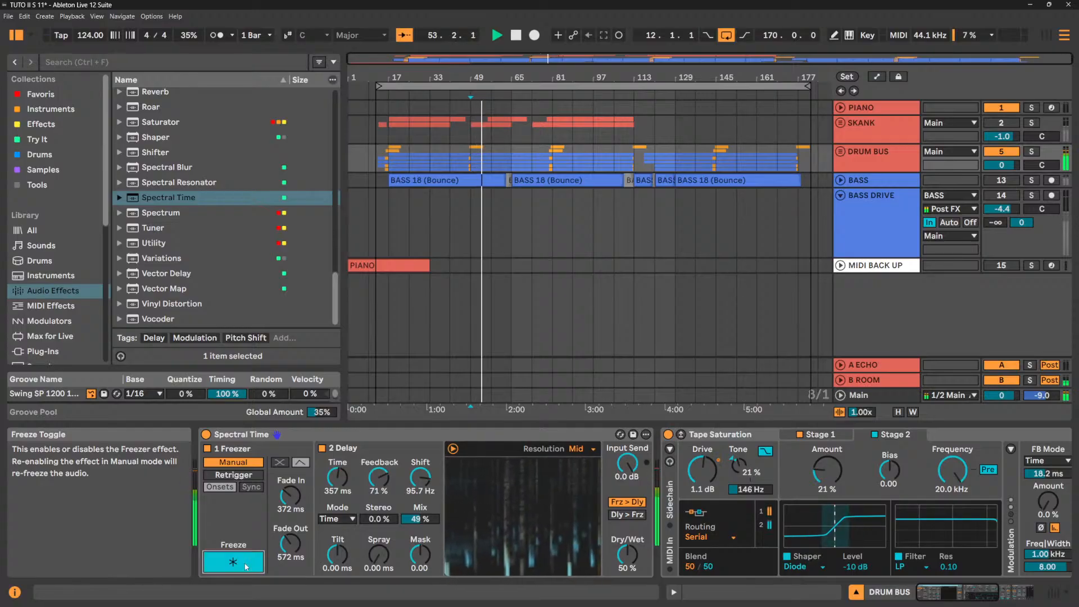
Release the freeze, re-freeze the playing drums, turn Freeze off and stop playback.
{"action": "left_click", "coordinate": [246, 566]}
{"action": "left_click", "coordinate": [245, 566]}
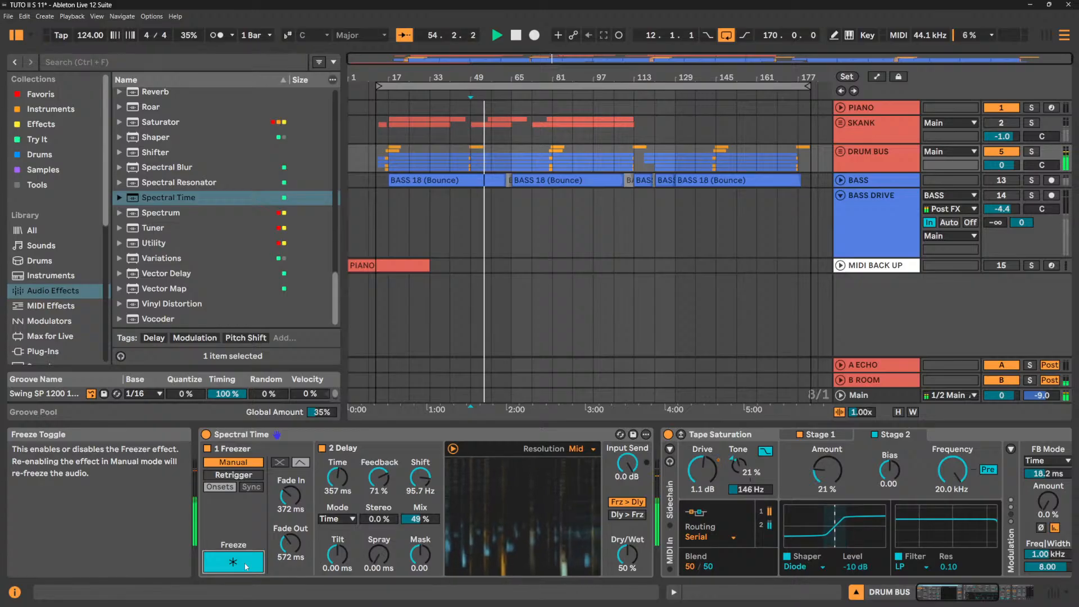
{"action": "left_click", "coordinate": [245, 565]}
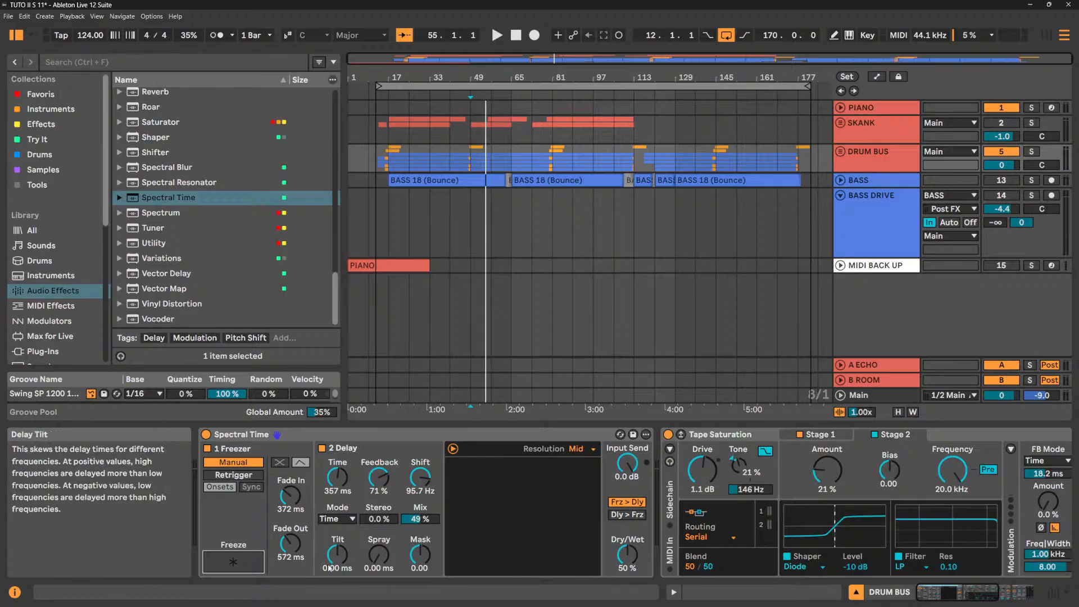
Review the delay mode options, audition the Dly > Frz processing order on the drums, and return to Frz > Dly.
{"action": "left_click", "coordinate": [344, 518]}
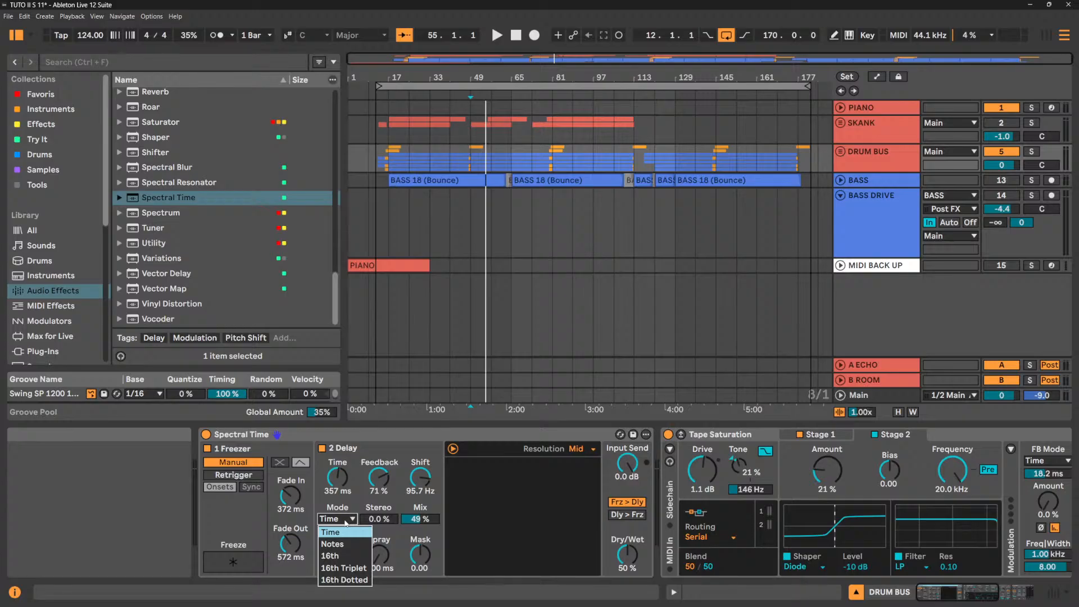
{"action": "left_click", "coordinate": [387, 521]}
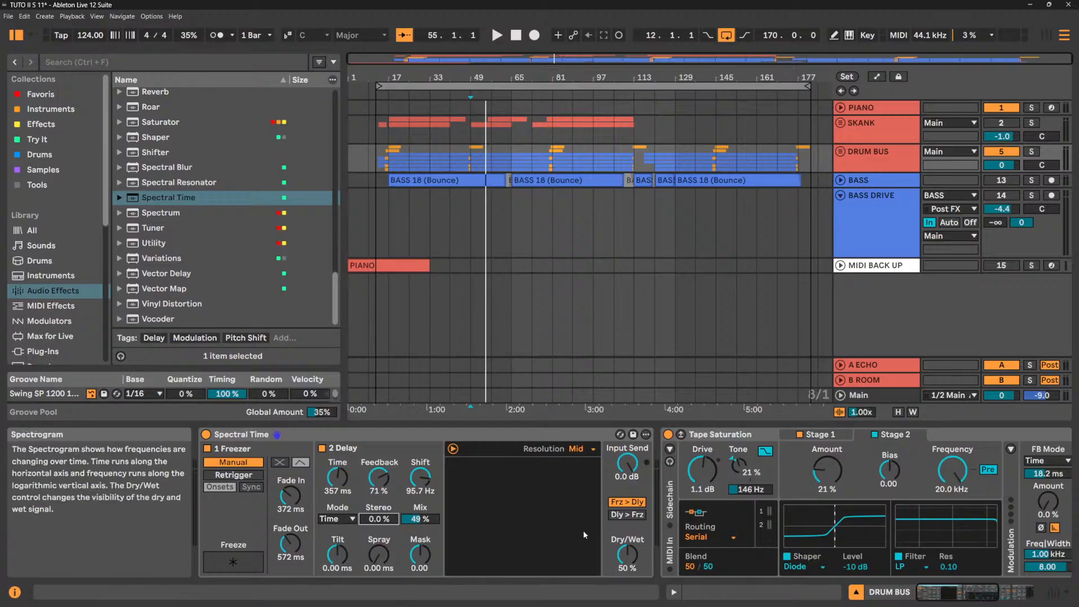
{"action": "left_click", "coordinate": [628, 506]}
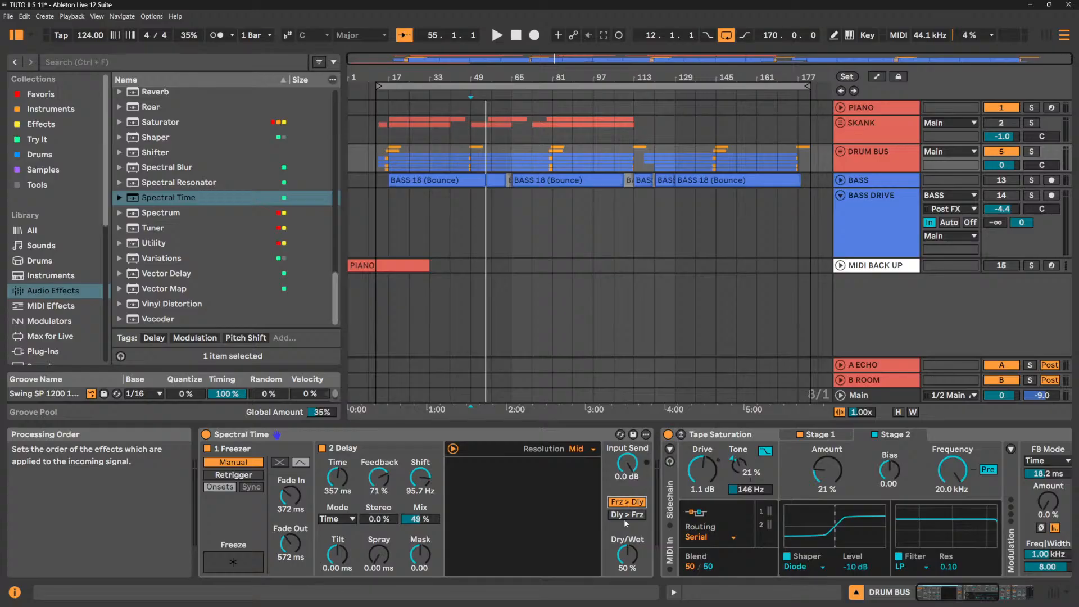
{"action": "left_click", "coordinate": [627, 517]}
{"action": "key", "text": "space"}
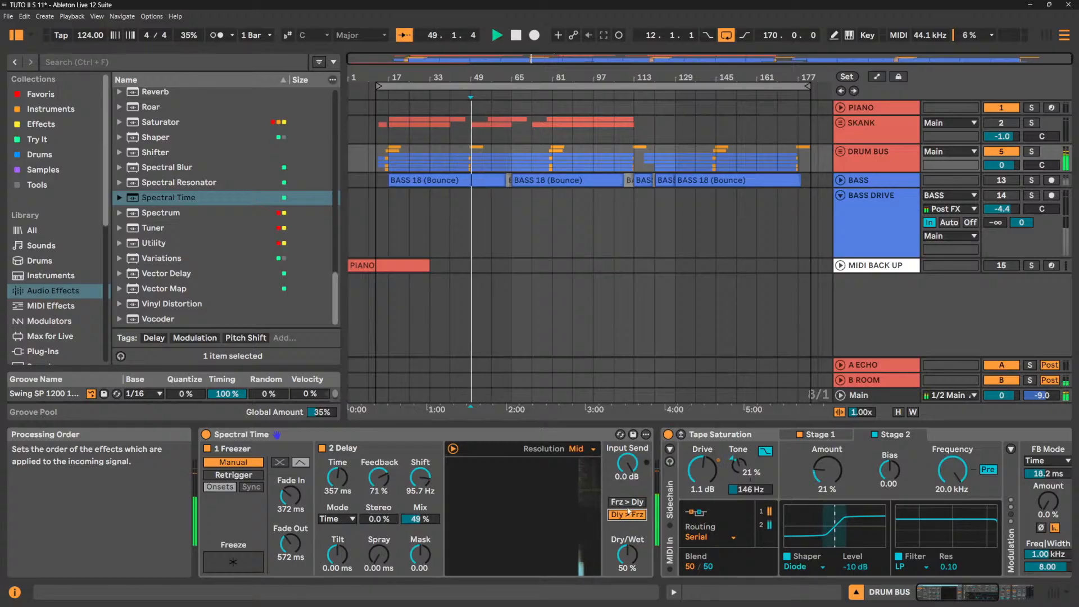
{"action": "left_click", "coordinate": [628, 506]}
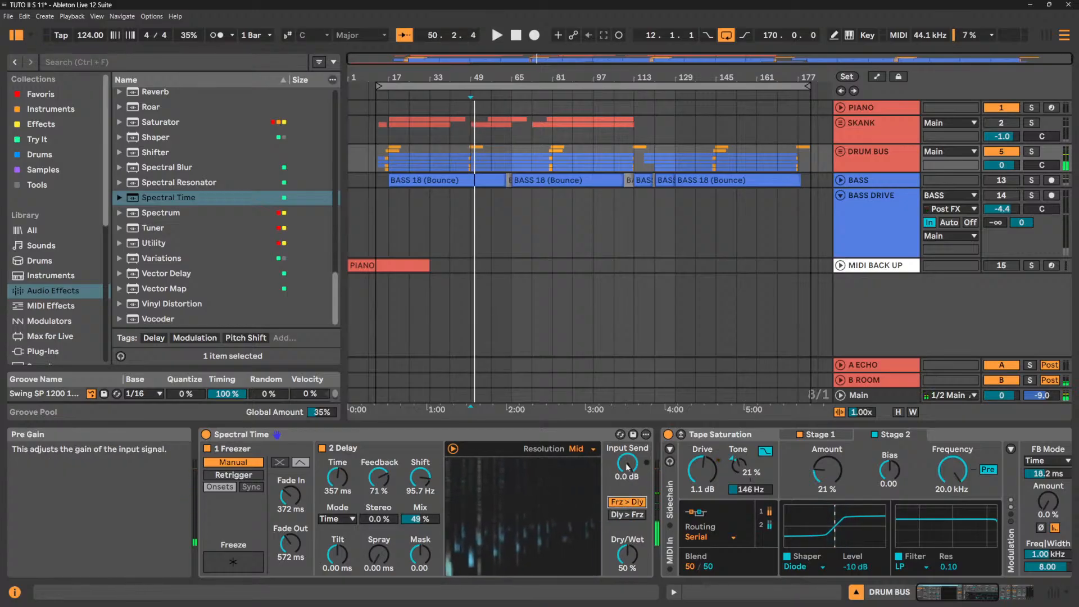
Lower Spectral Time's input send to -19 dB, restore it to 0.0 dB, and fold and unfold the spectrogram during playback.
{"action": "mouse_move", "coordinate": [627, 462]}
{"action": "left_mouse_down"}
{"action": "mouse_move", "coordinate": [627, 489]}
{"action": "mouse_move", "coordinate": [630, 470]}
{"action": "left_mouse_up"}
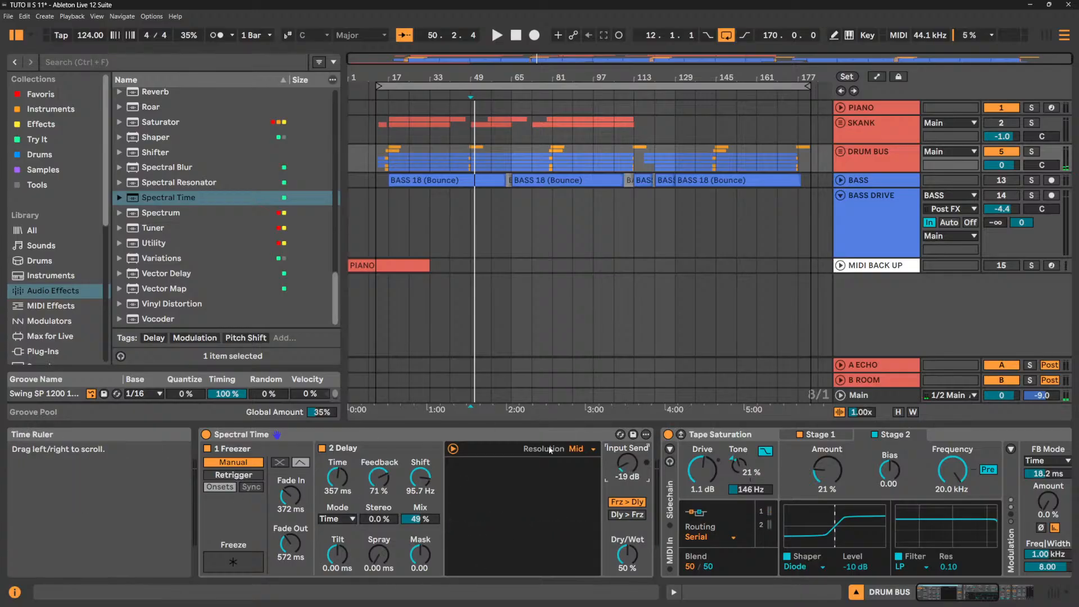
{"action": "left_click_drag", "start_coordinate": [629, 470], "coordinate": [633, 472]}
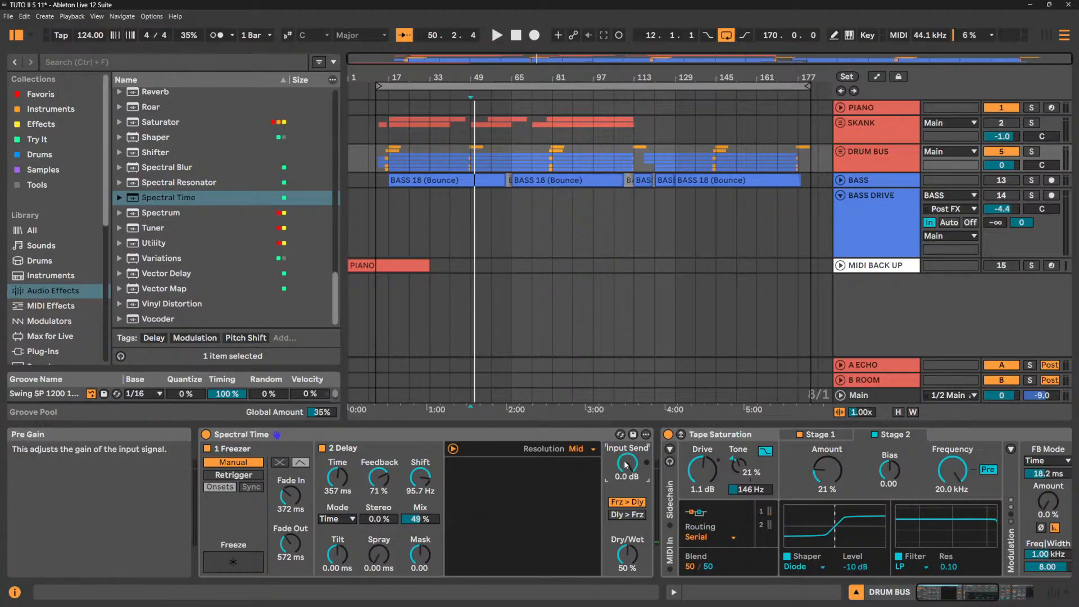
{"action": "key", "text": "space"}
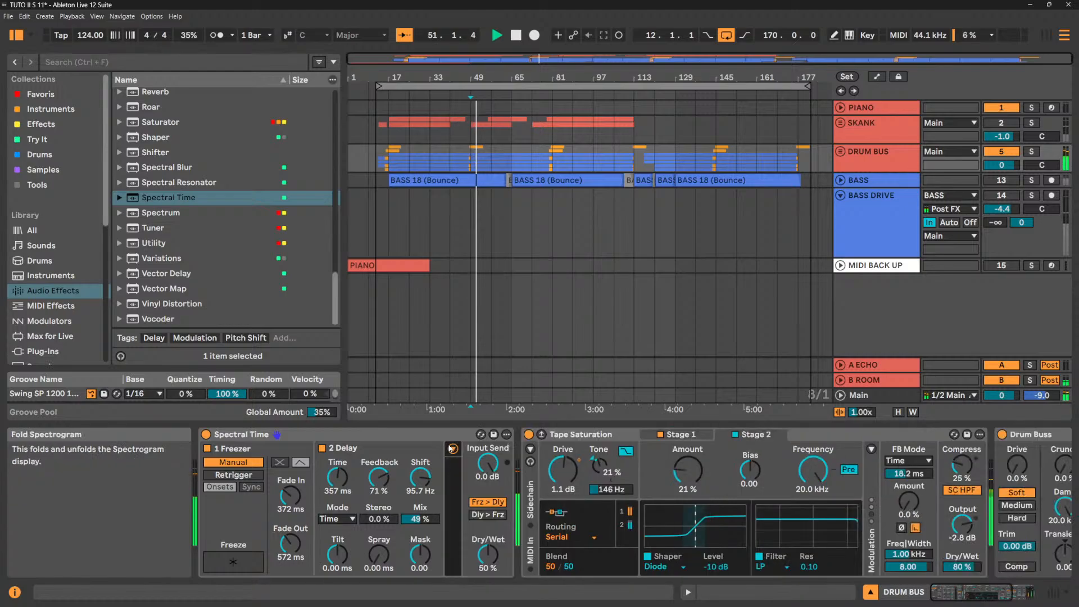
{"action": "key", "text": "space"}
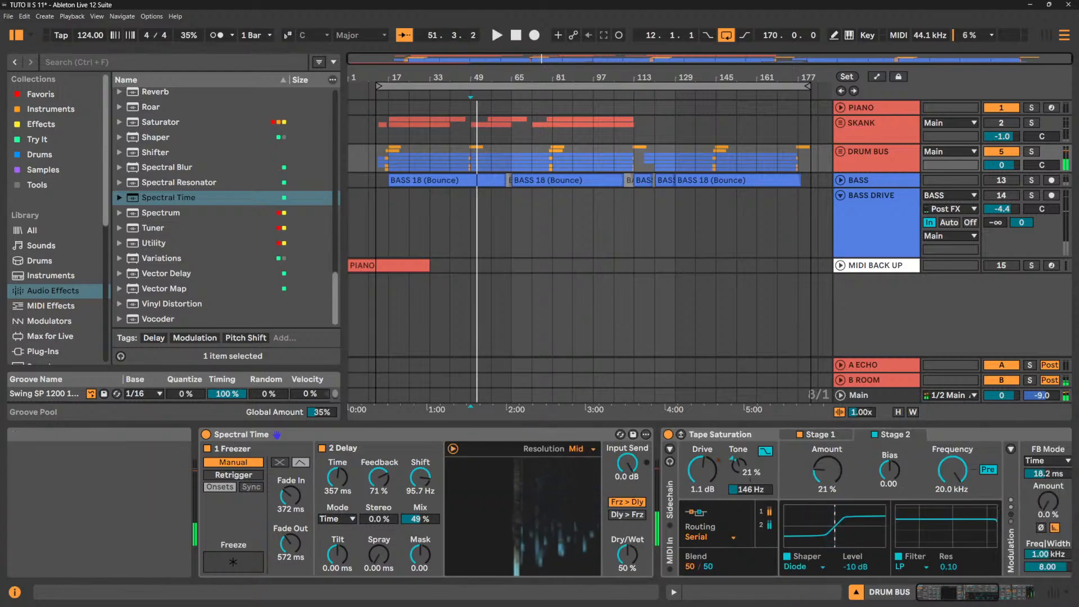
Audition the Spectral Time preset Delay Downshift as an extra device at the end of the drum bus chain and delete it.
{"action": "left_click", "coordinate": [119, 198]}
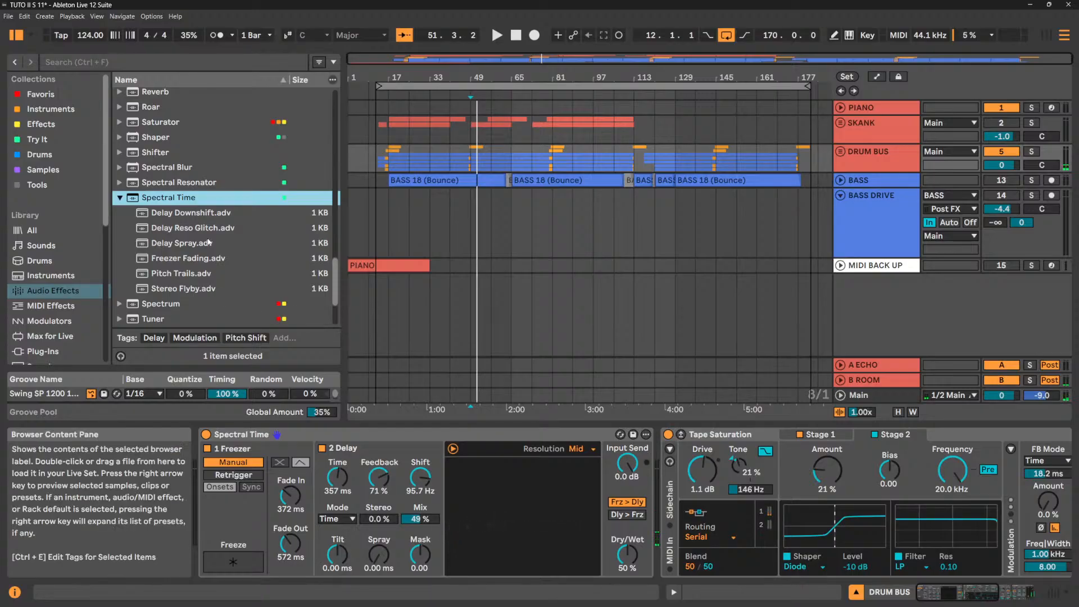
{"action": "key", "text": "space"}
{"action": "left_click", "coordinate": [202, 212]}
{"action": "double_click", "coordinate": [202, 212]}
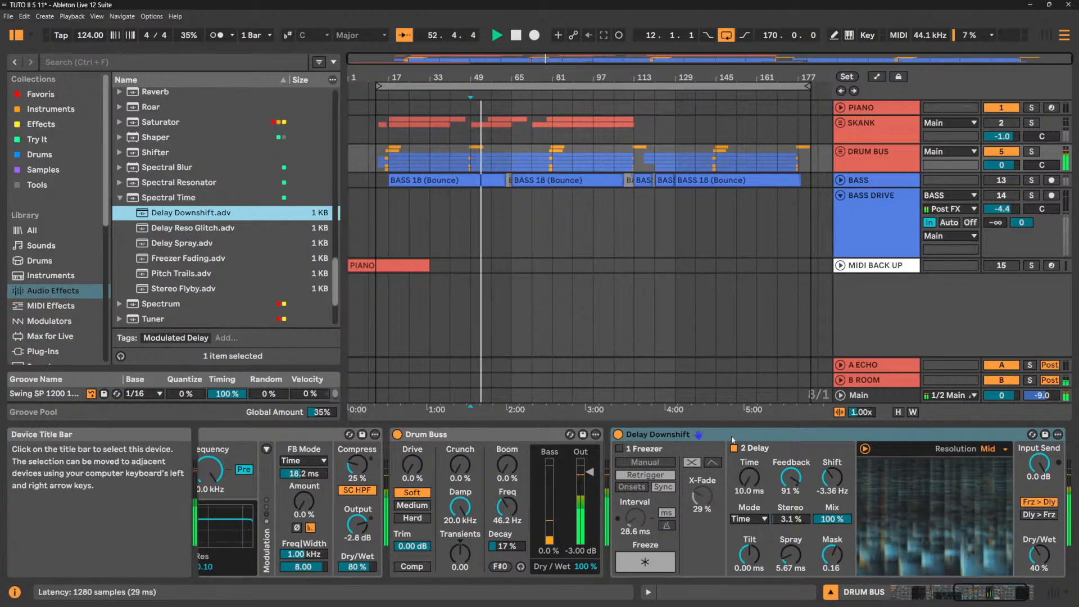
{"action": "left_click", "coordinate": [709, 436]}
{"action": "key", "text": "Delete"}
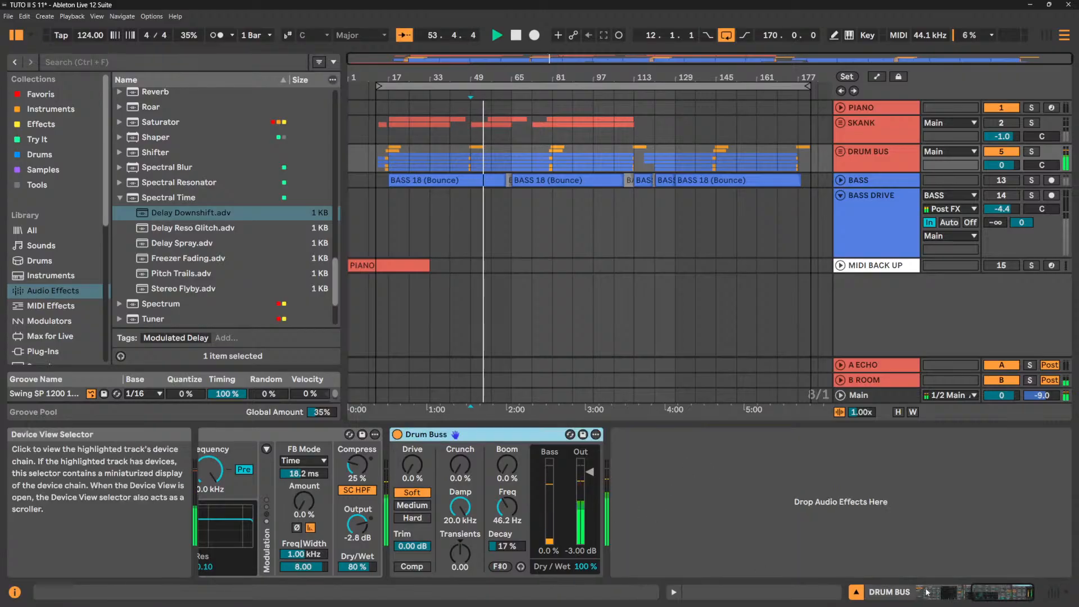
Hot-swap the original Spectral Time through each preset from Delay Downshift to Stereo Flyby, return to Delay Downshift, and exit hot-swapping.
{"action": "left_click", "coordinate": [945, 592]}
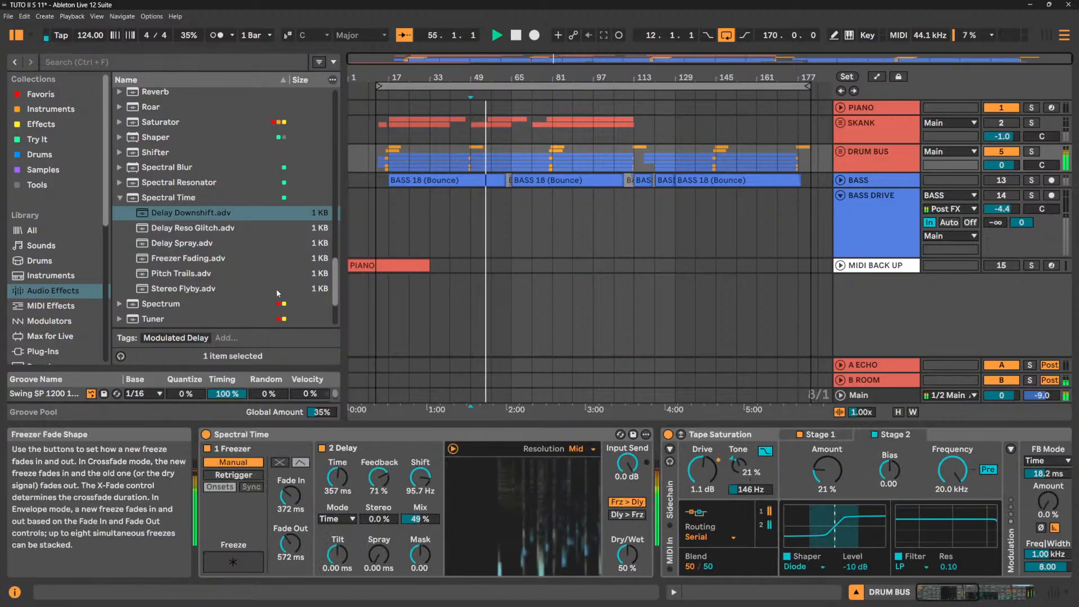
{"action": "left_click", "coordinate": [620, 434]}
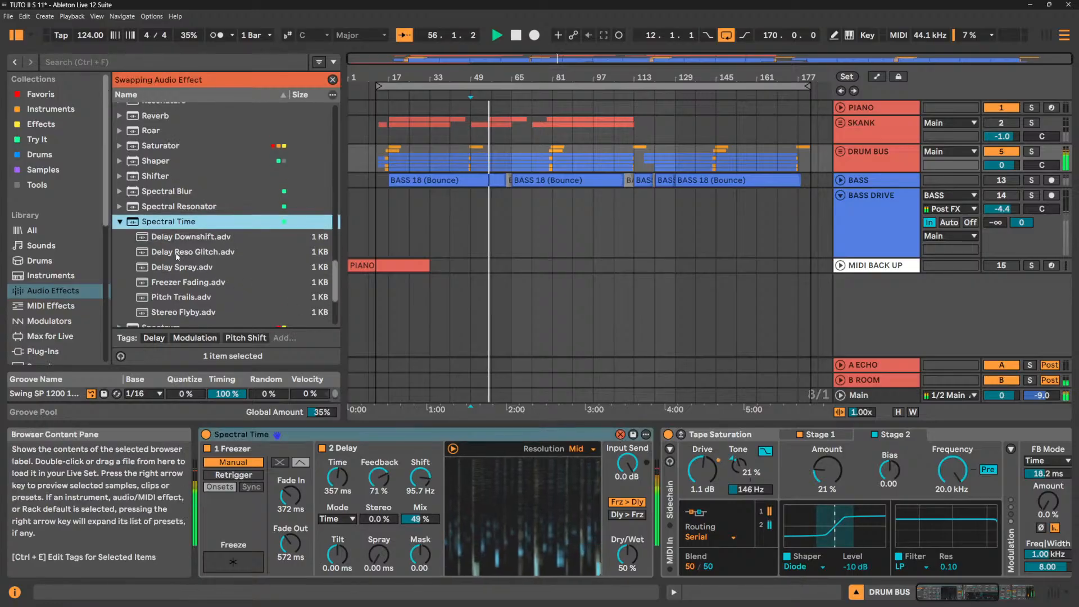
{"action": "double_click", "coordinate": [178, 236]}
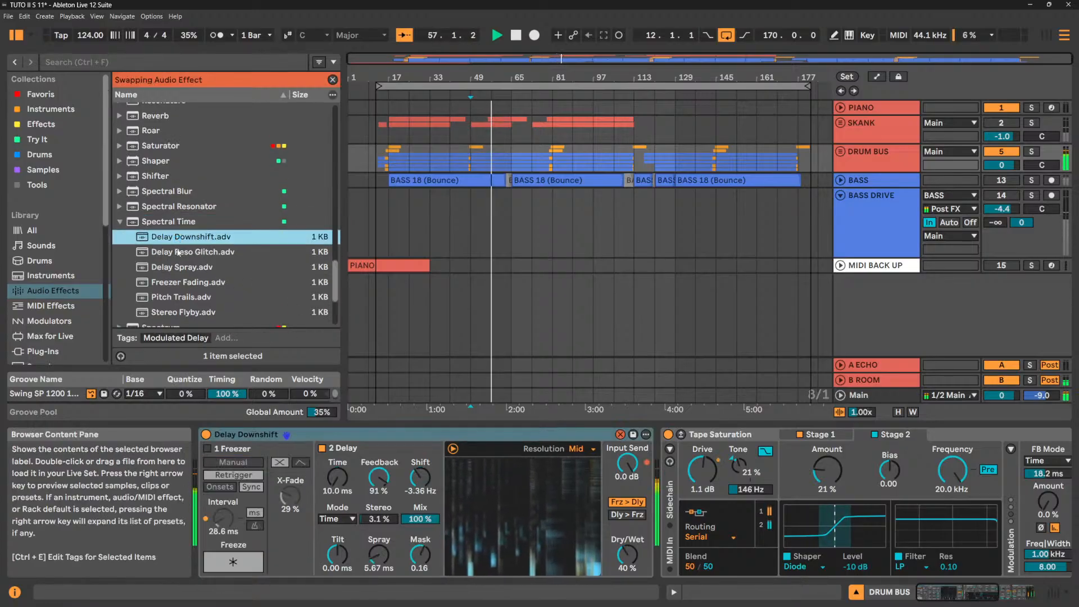
{"action": "double_click", "coordinate": [180, 251]}
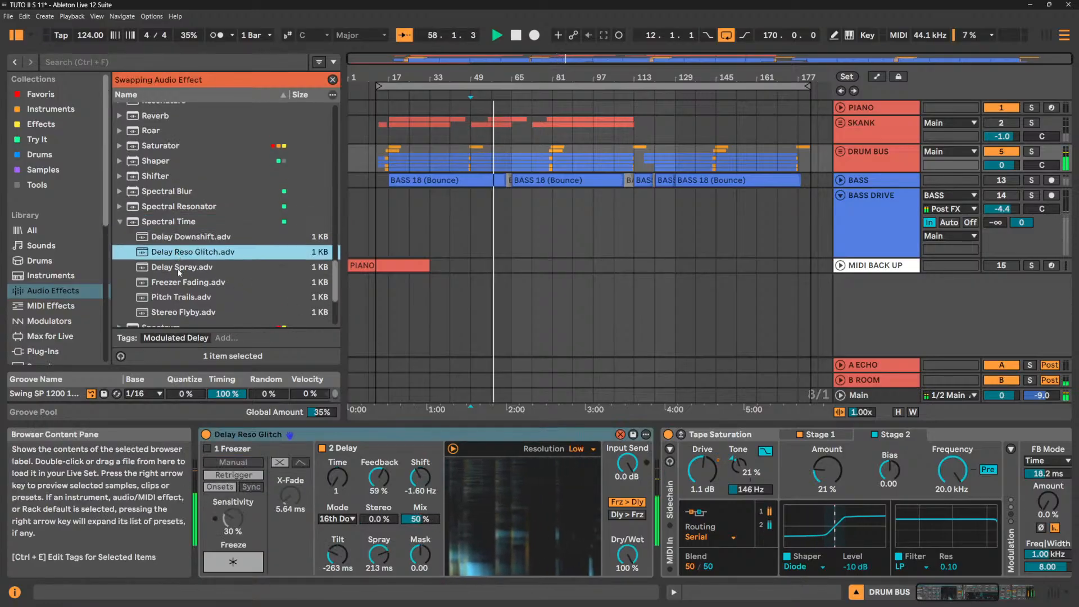
{"action": "double_click", "coordinate": [178, 268]}
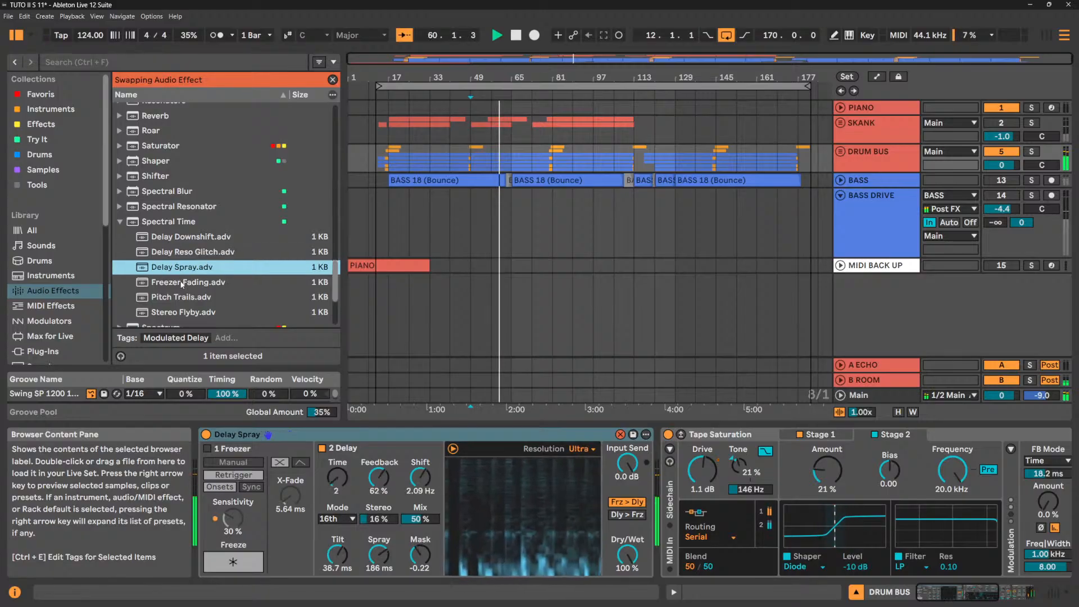
{"action": "double_click", "coordinate": [182, 283]}
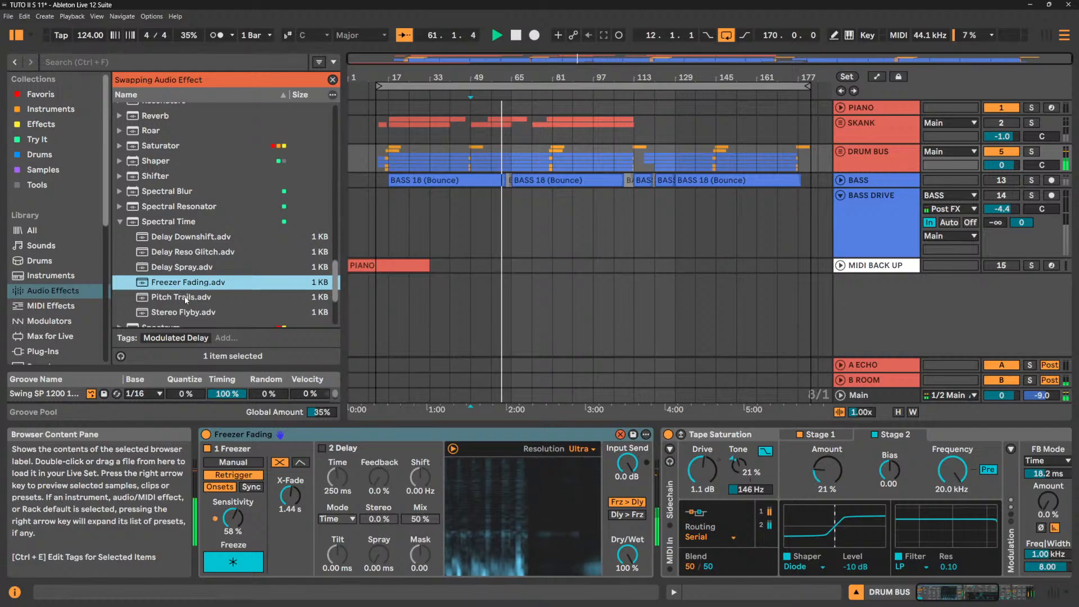
{"action": "double_click", "coordinate": [185, 297]}
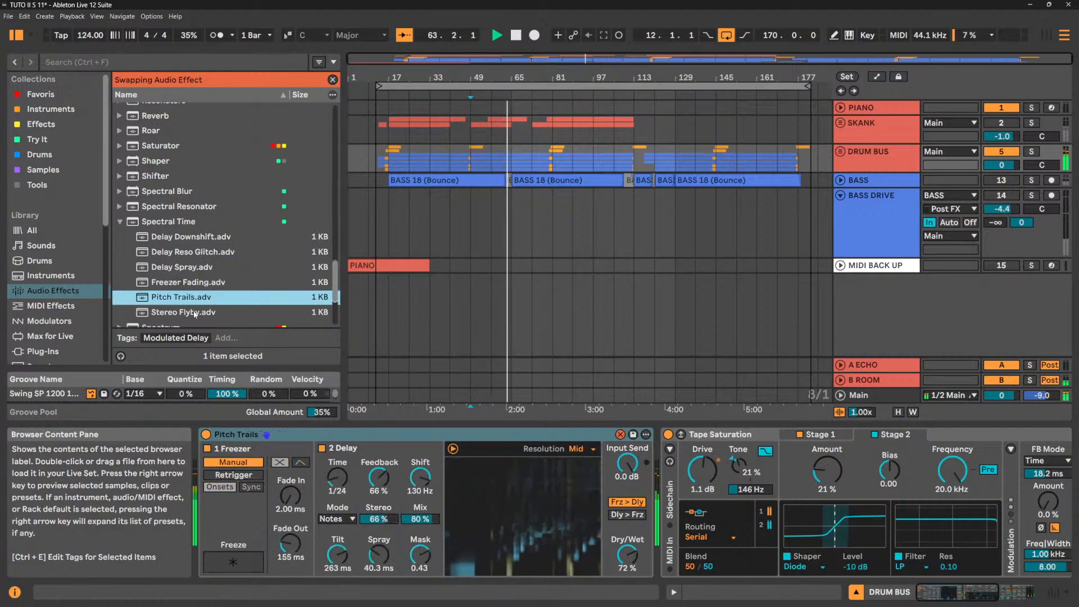
{"action": "double_click", "coordinate": [195, 312]}
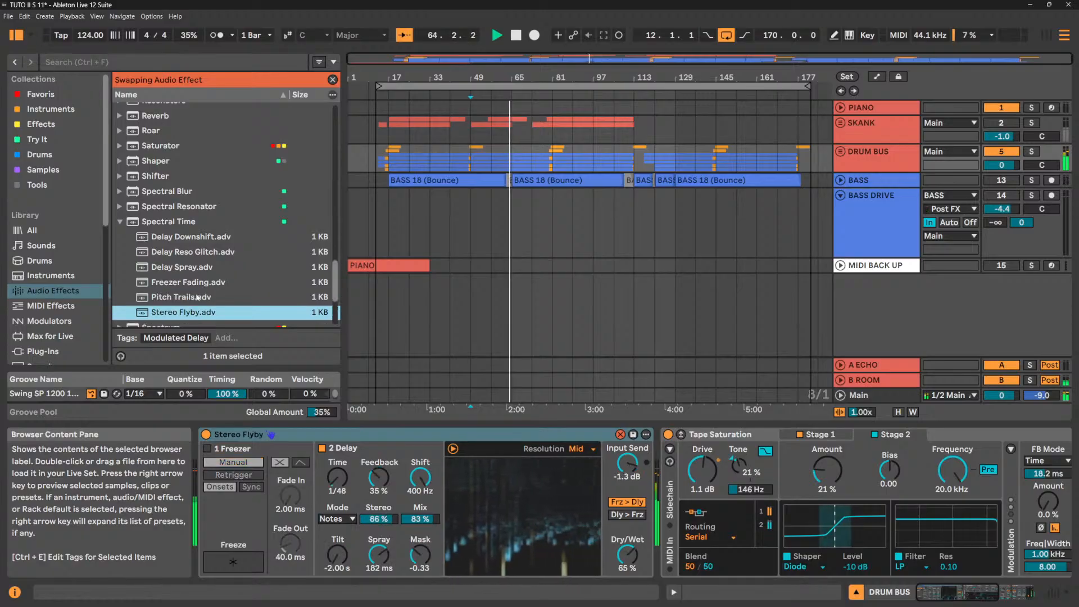
{"action": "double_click", "coordinate": [201, 237]}
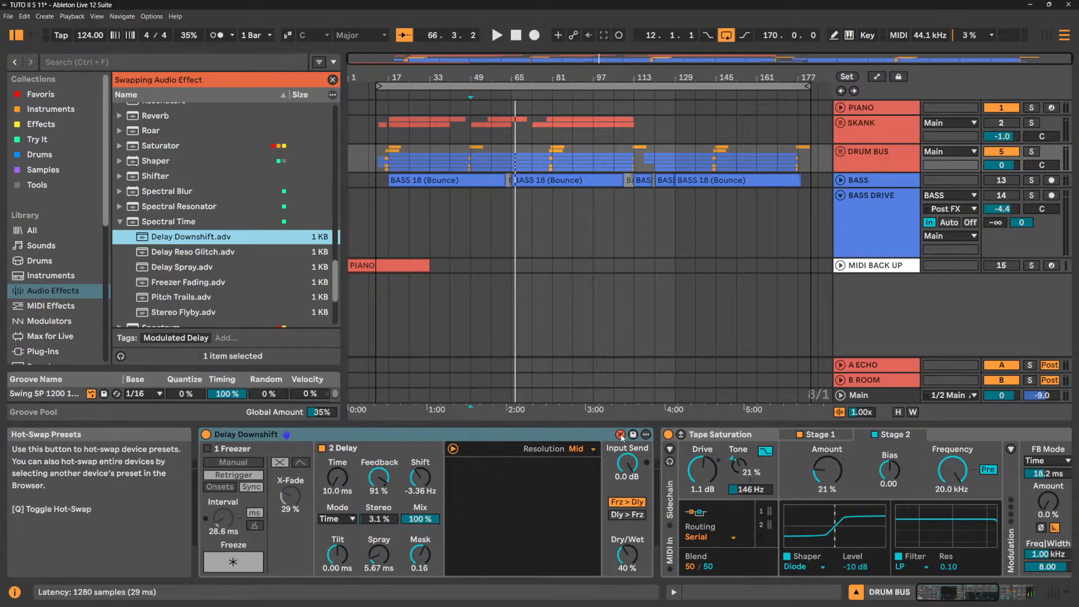
{"action": "left_click", "coordinate": [332, 80]}
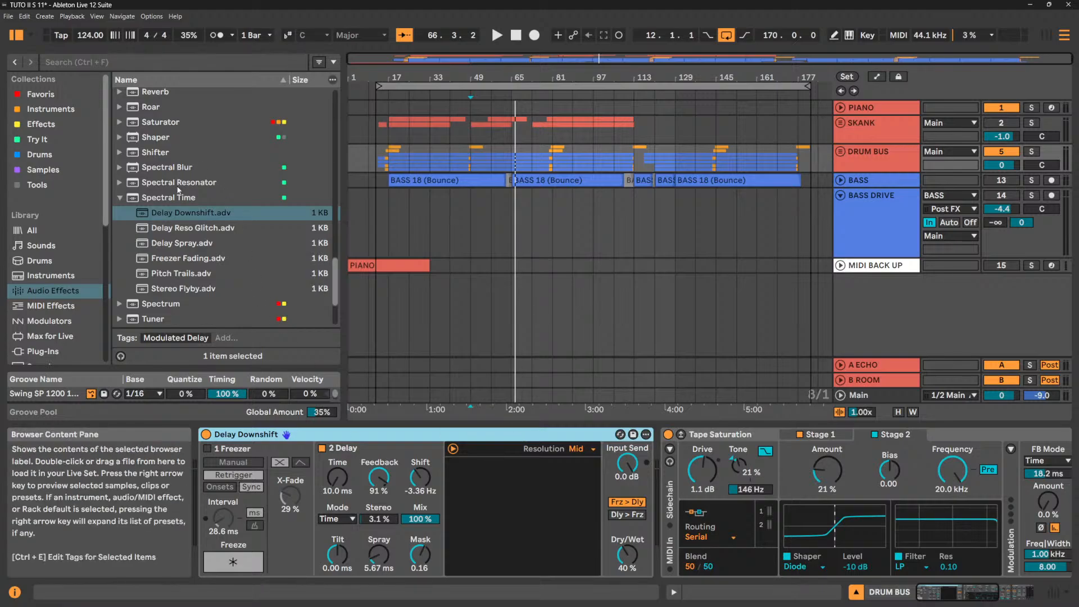
Collapse the Spectral Time preset list and delete the Delay Downshift device from the drum bus.
{"action": "left_click", "coordinate": [120, 197]}
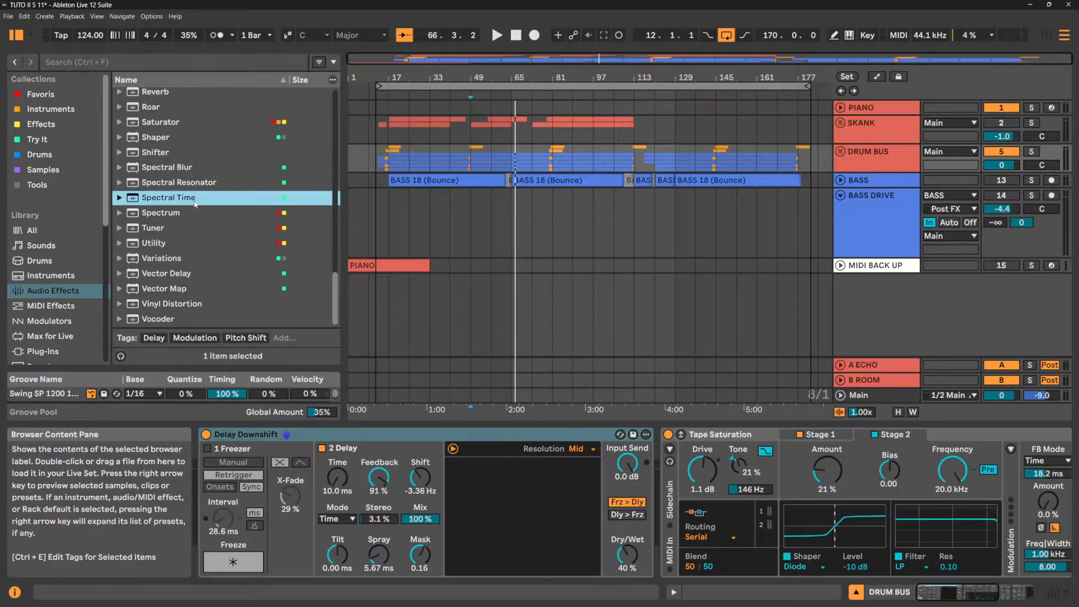
{"action": "left_click", "coordinate": [328, 440]}
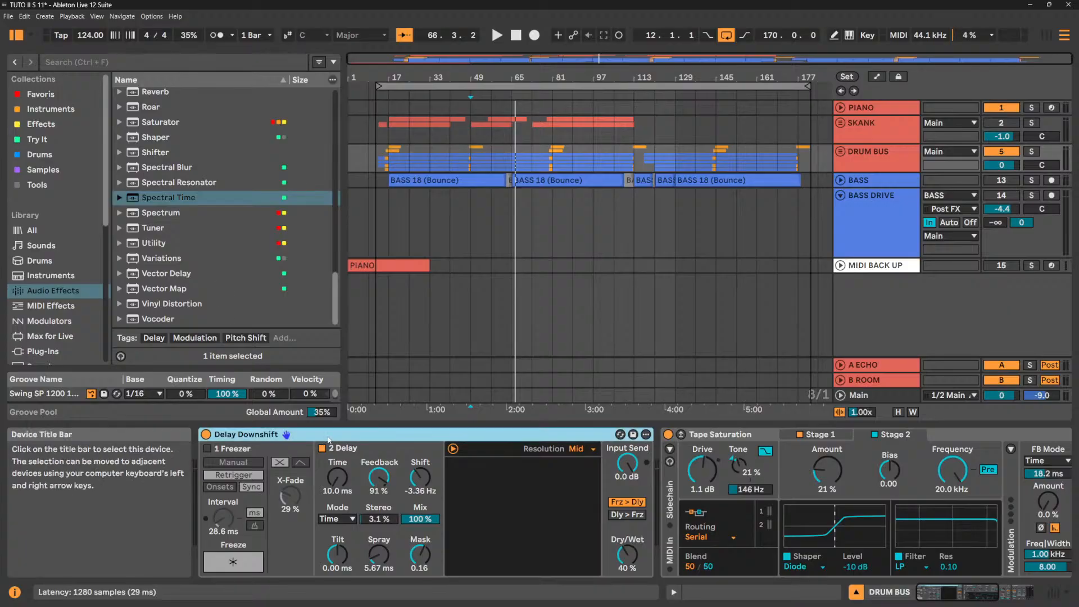
{"action": "key", "text": "Delete"}
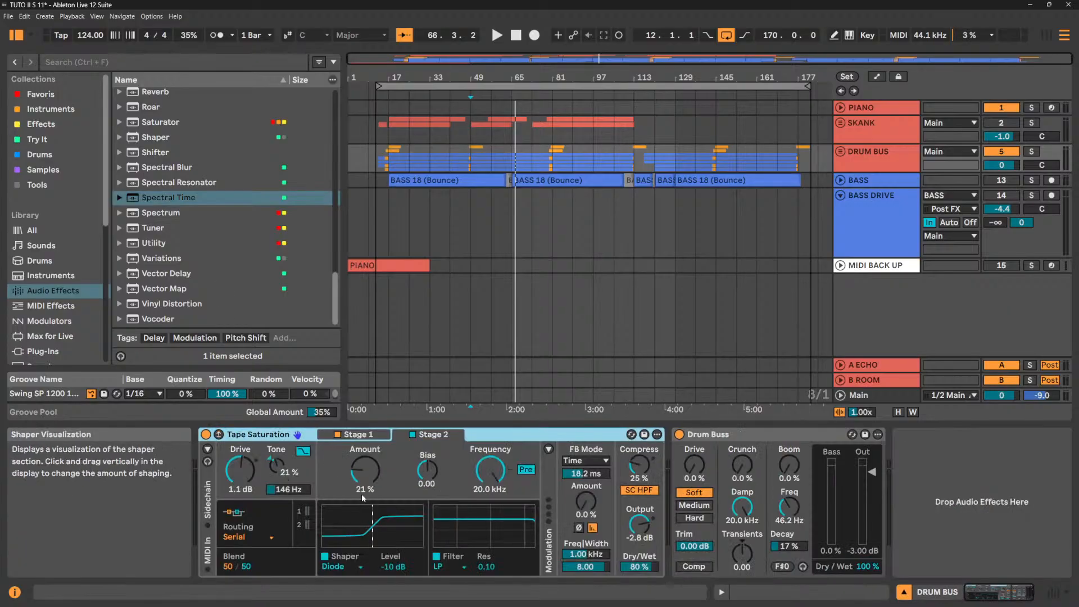
Add Spectrum after the Saturator on the Main track, and briefly expand and collapse its display.
{"action": "left_click", "coordinate": [889, 398]}
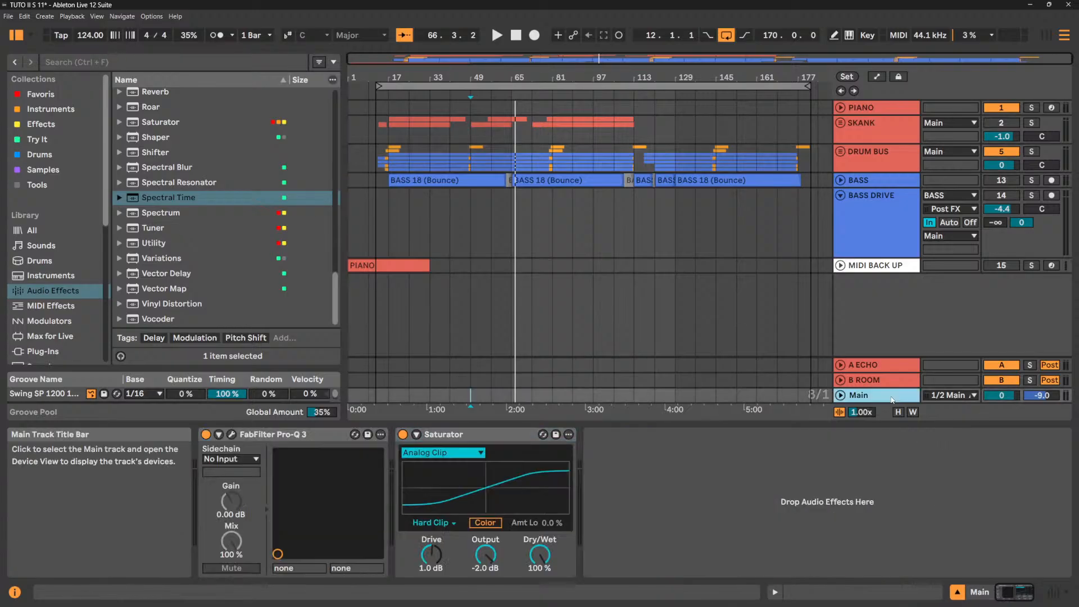
{"action": "double_click", "coordinate": [159, 213]}
{"action": "double_click", "coordinate": [683, 509]}
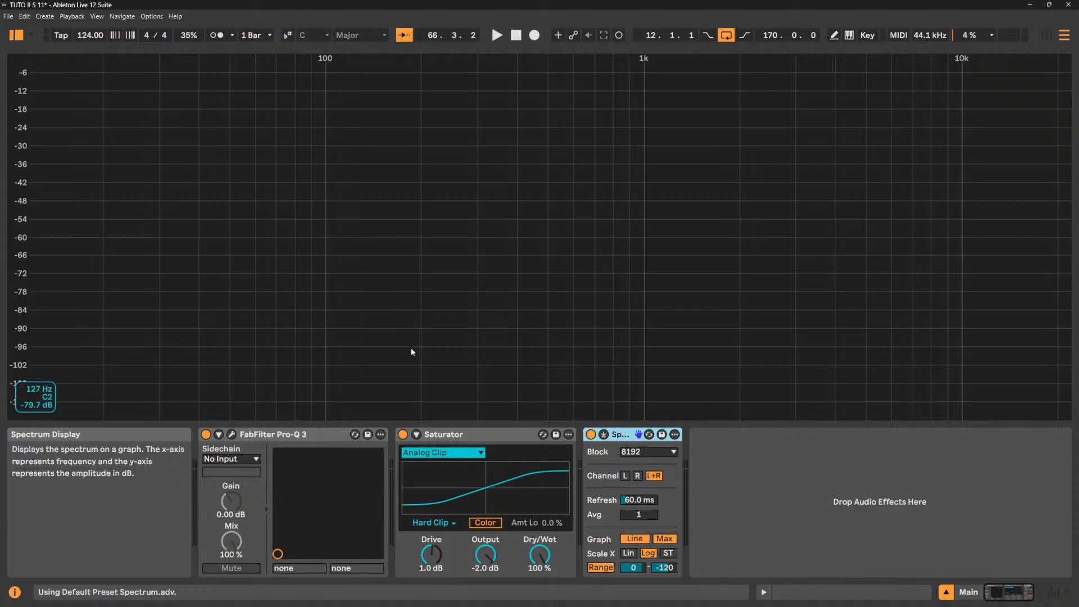
{"action": "left_click", "coordinate": [686, 464]}
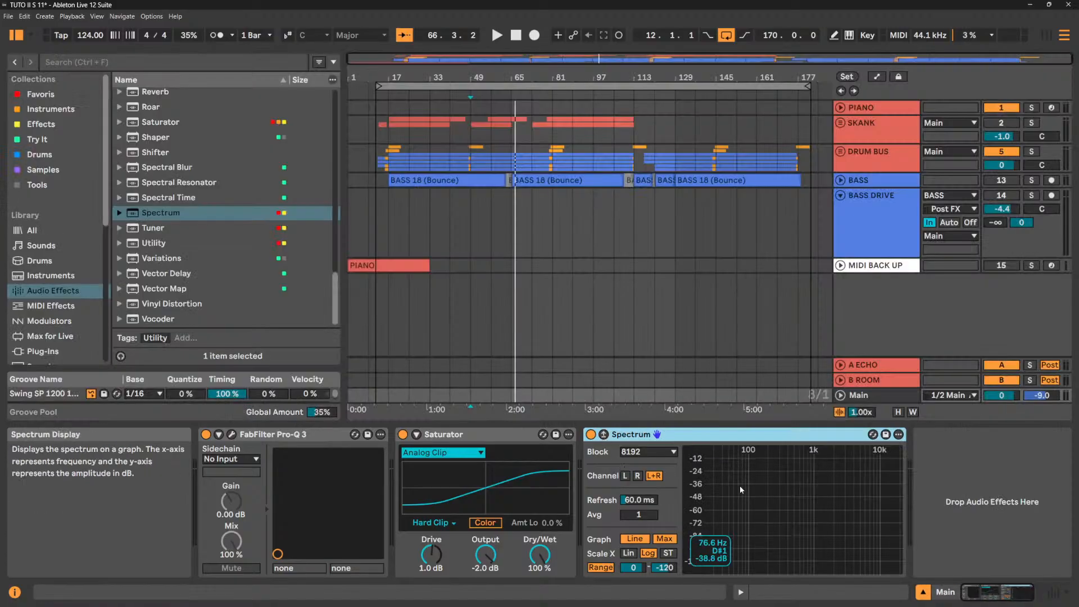
Play the track to examine its frequency content in Spectrum, switching between the compact and expanded displays.
{"action": "mouse_move", "coordinate": [830, 550]}
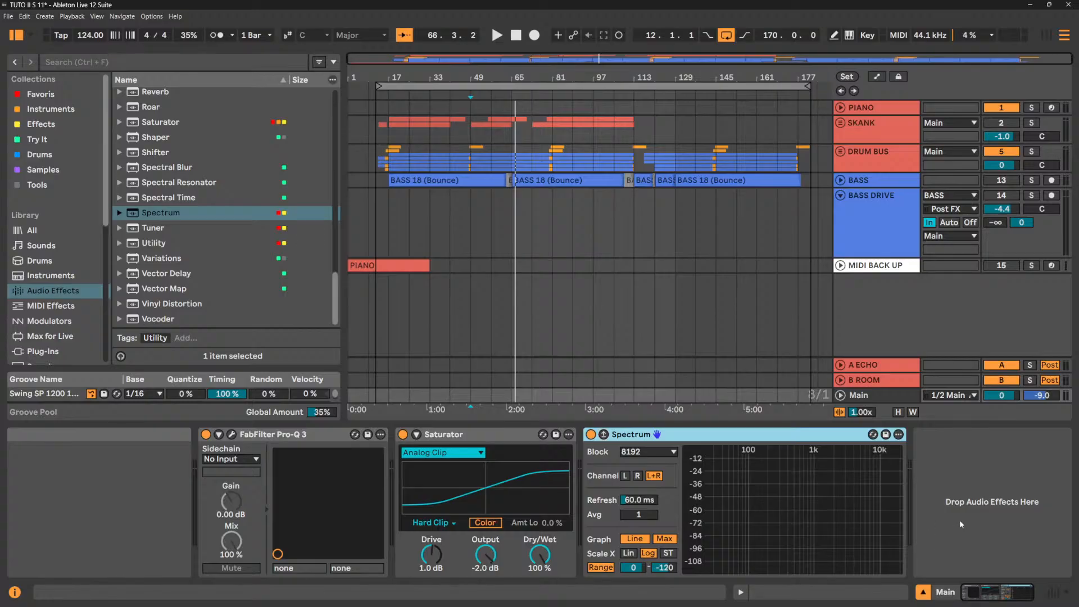
{"action": "key", "text": "space"}
{"action": "mouse_move", "coordinate": [742, 559]}
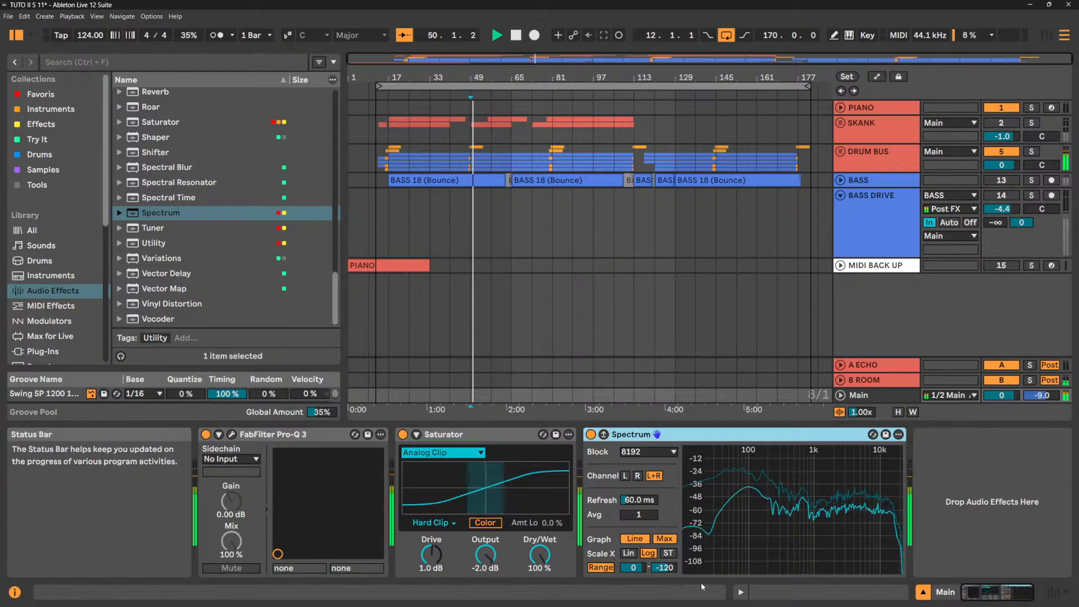
{"action": "left_click", "coordinate": [604, 434]}
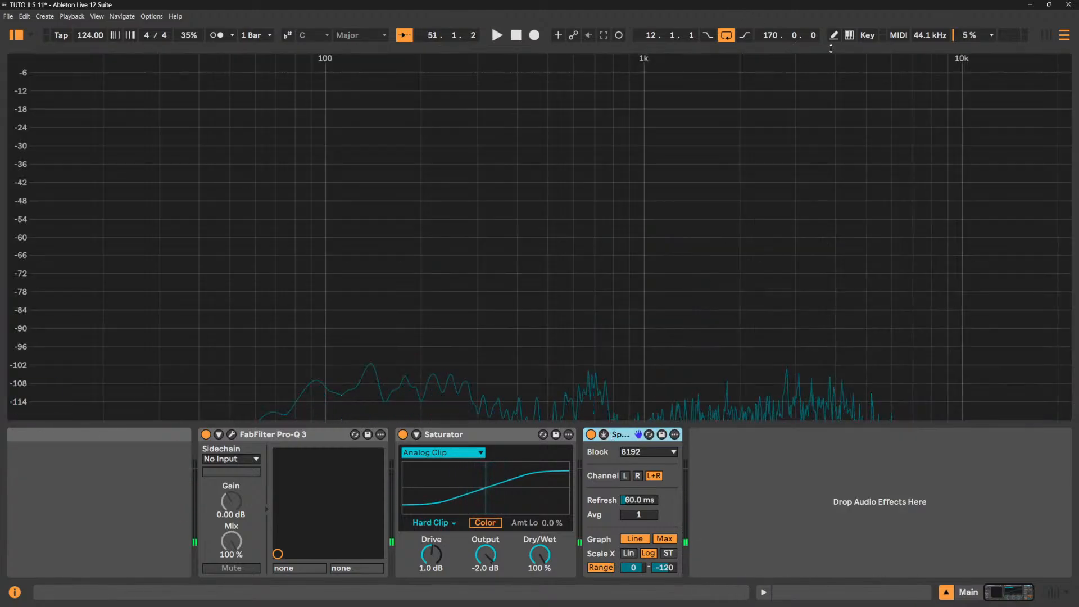
{"action": "left_click", "coordinate": [603, 435]}
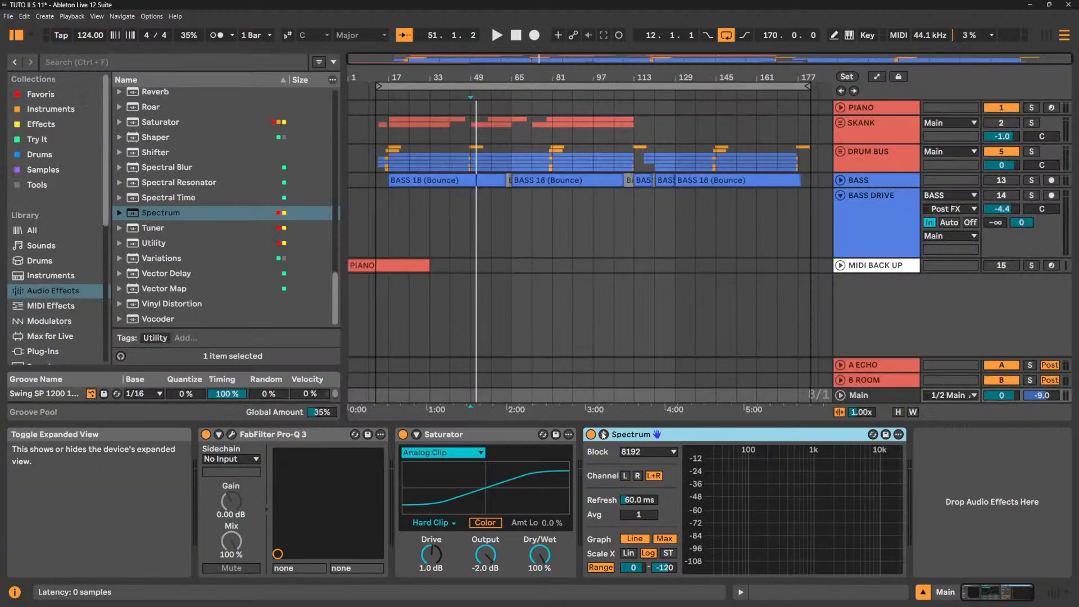
{"action": "left_click", "coordinate": [604, 435]}
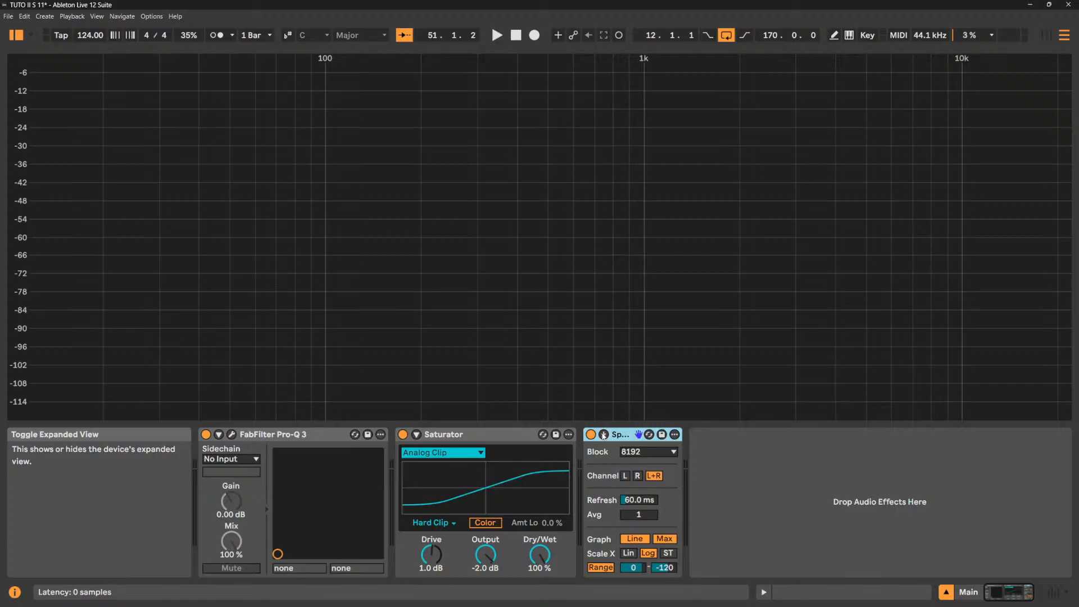
Play the track in two passes and inspect frequency, note and level values at the low-end peaks in Spectrum's expanded display.
{"action": "key", "text": "space"}
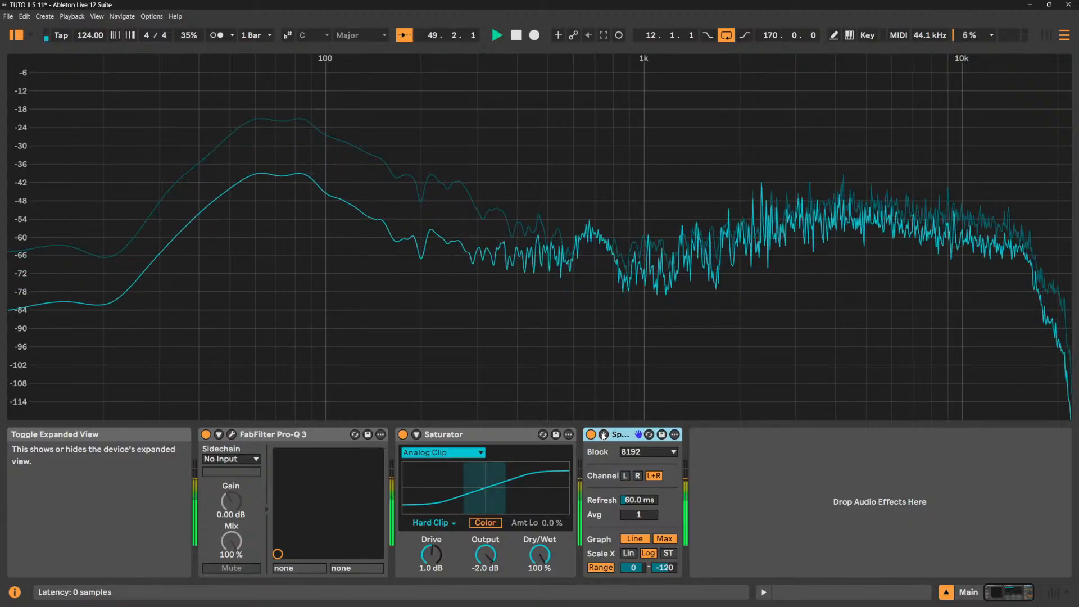
{"action": "key", "text": "space"}
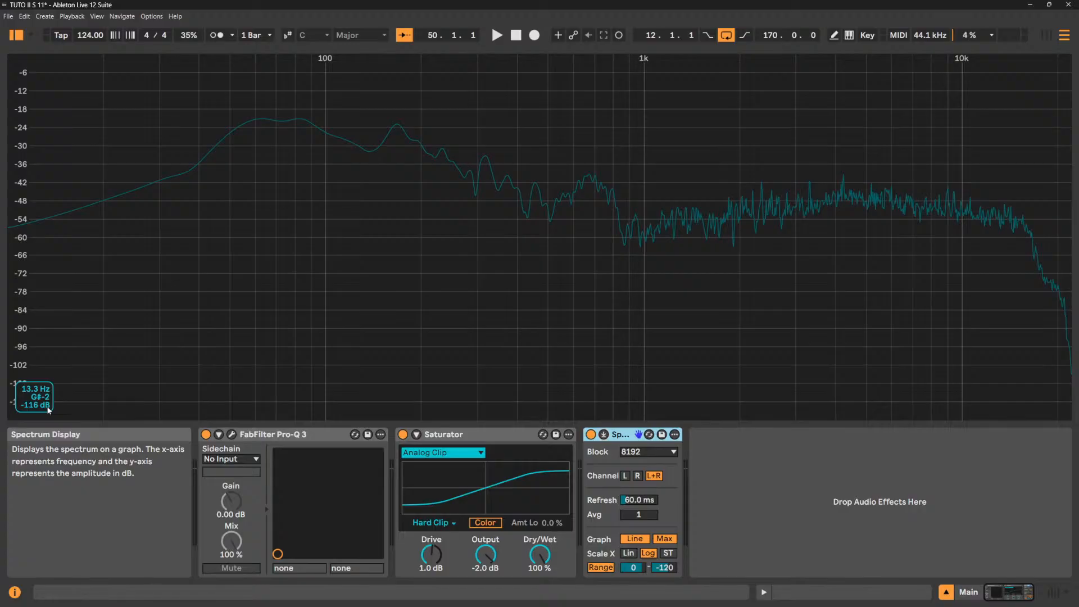
{"action": "key", "text": "space"}
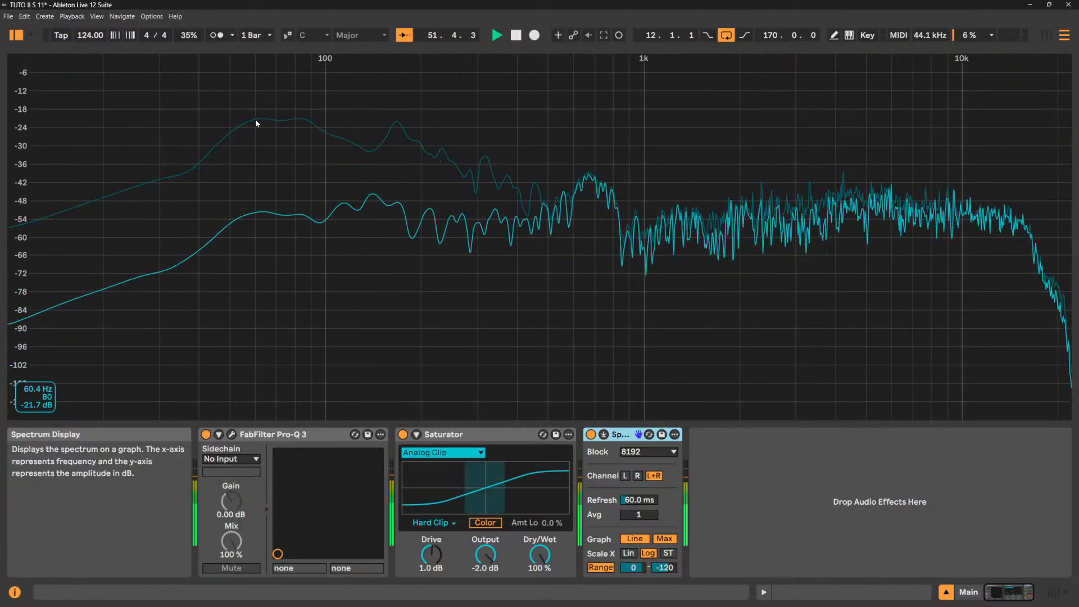
{"action": "key", "text": "space"}
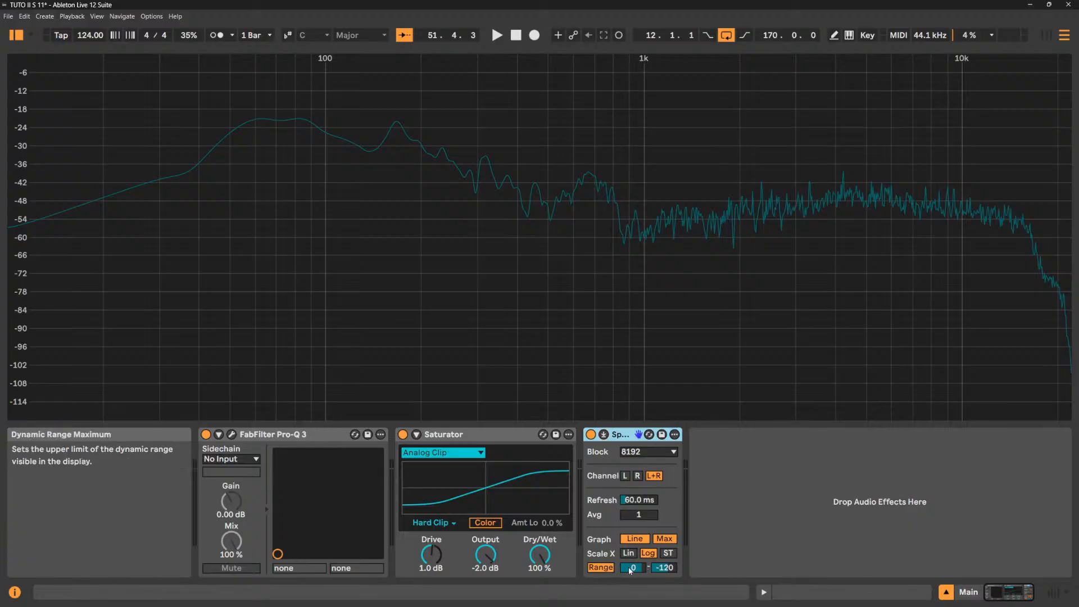
Examine Spectrum's Range limits and Refresh setting without altering them, and play the track to watch the graph.
{"action": "left_click", "coordinate": [654, 569]}
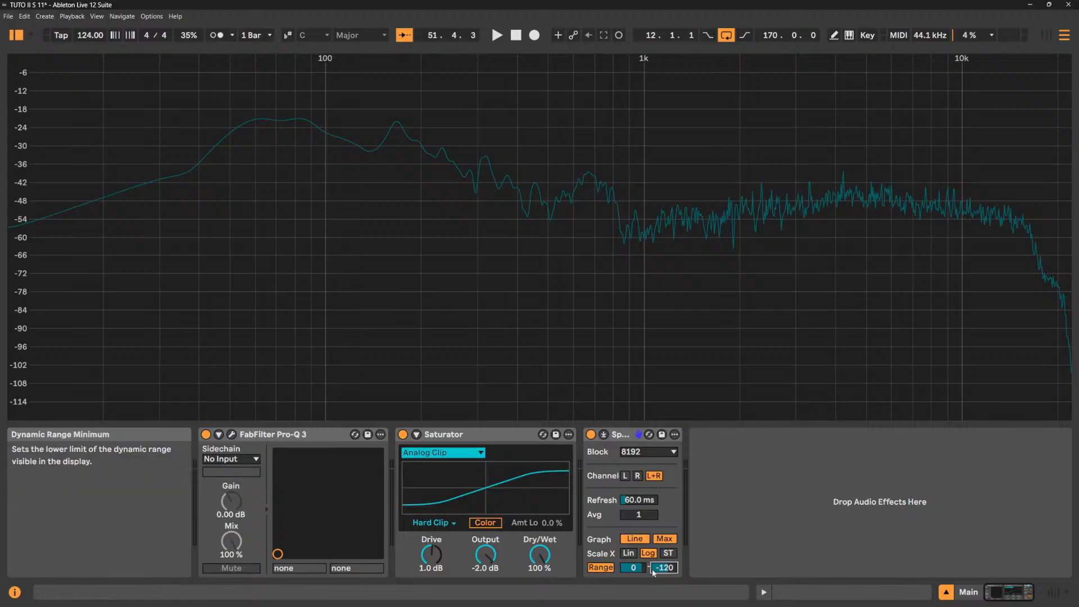
{"action": "left_click", "coordinate": [630, 569]}
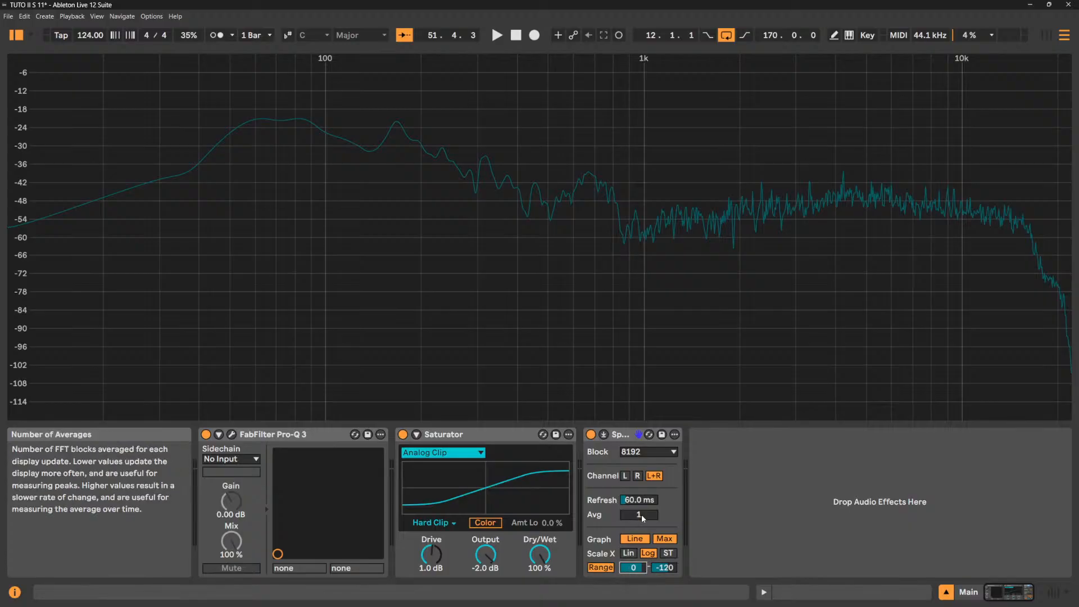
{"action": "left_click", "coordinate": [647, 504]}
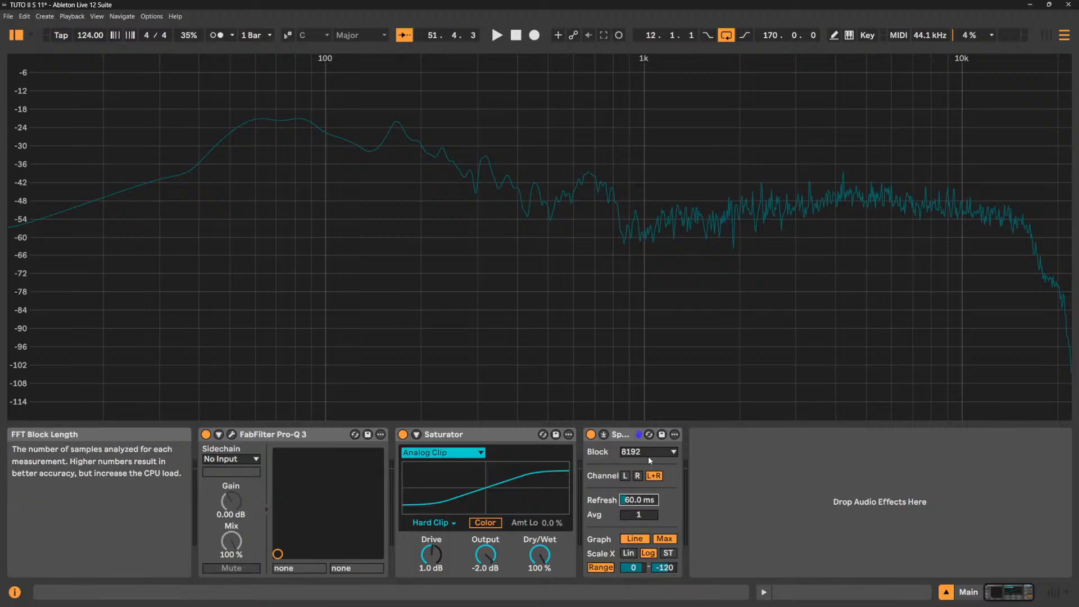
{"action": "key", "text": "space"}
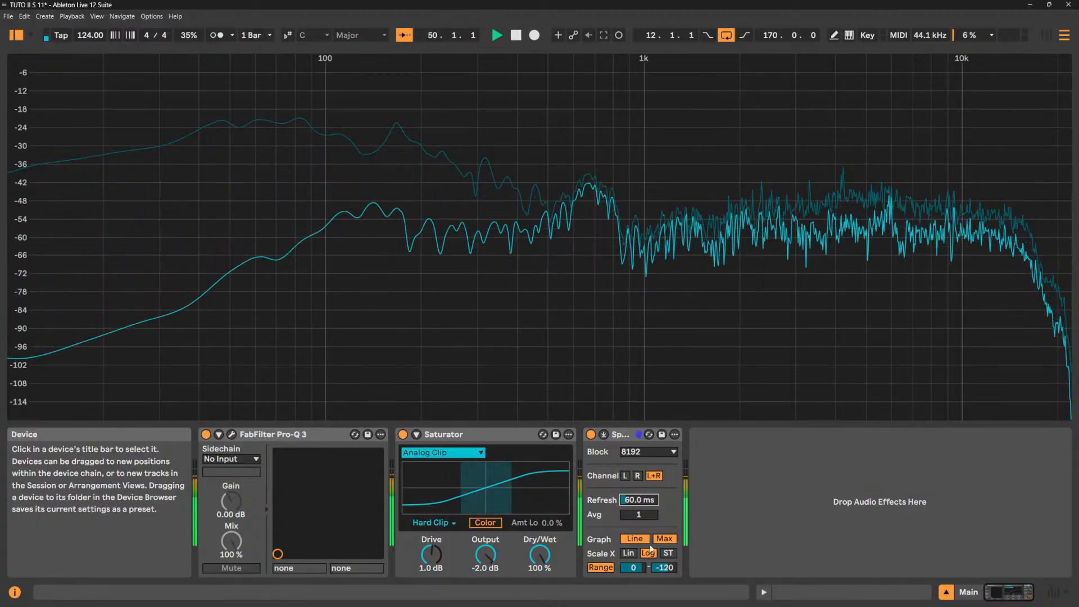
{"action": "mouse_move", "coordinate": [633, 568]}
{"action": "left_mouse_down"}
{"action": "mouse_move", "coordinate": [633, 590]}
{"action": "mouse_move", "coordinate": [632, 557]}
{"action": "mouse_move", "coordinate": [636, 570]}
{"action": "left_mouse_up"}
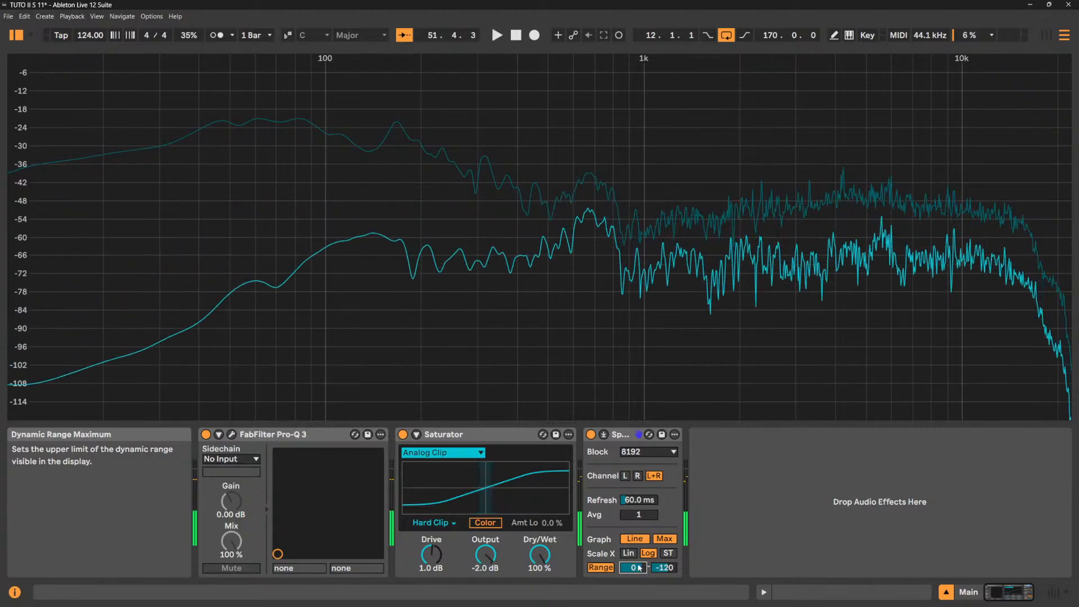
Switch Spectrum's X scale to Lin and back to Log, and collapse the expanded display.
{"action": "left_click", "coordinate": [629, 554]}
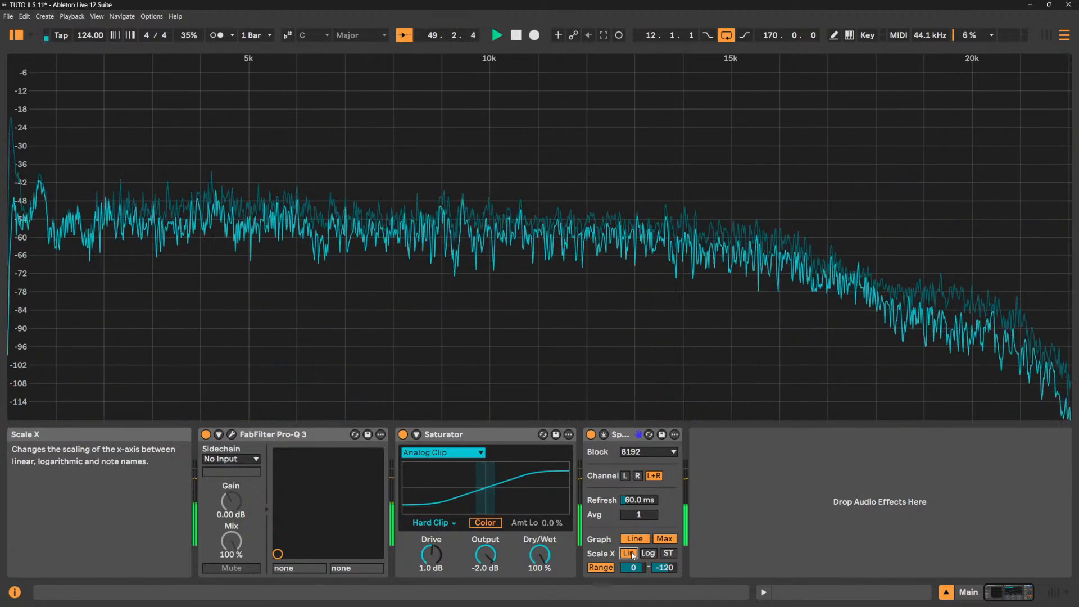
{"action": "left_click", "coordinate": [648, 553]}
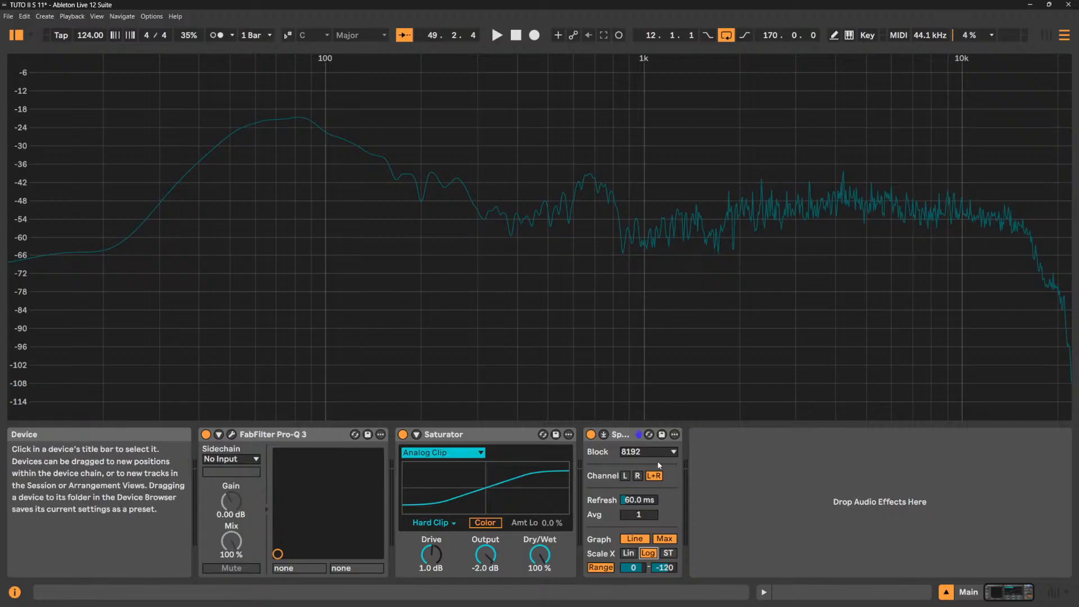
{"action": "left_click", "coordinate": [604, 434]}
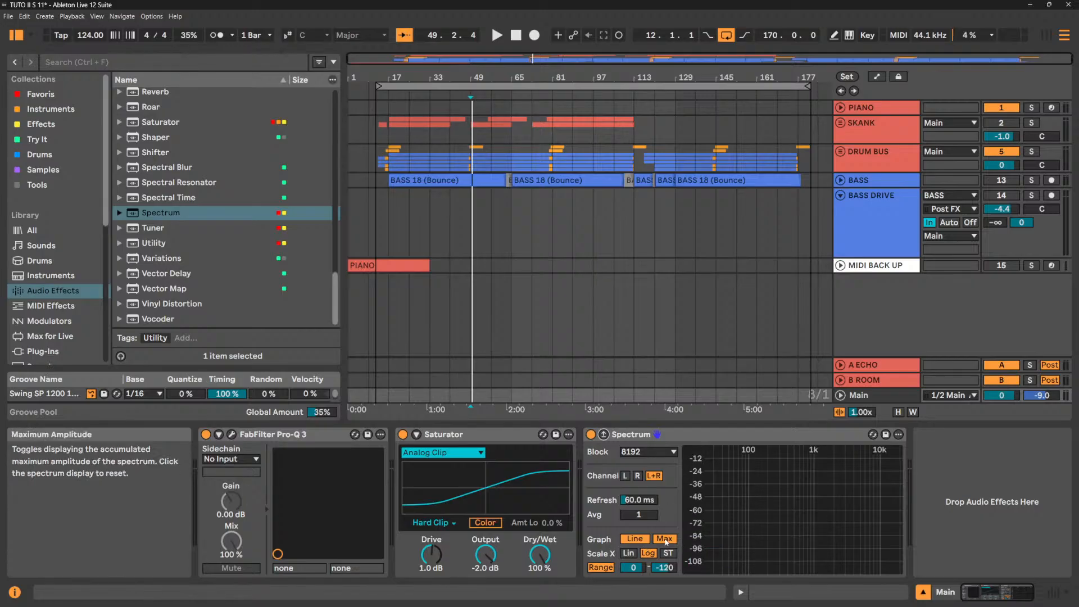
During playback, toggle Spectrum's graph mode and back, try the Lin scale, then use the ST scale to inspect note positions.
{"action": "key", "text": "space"}
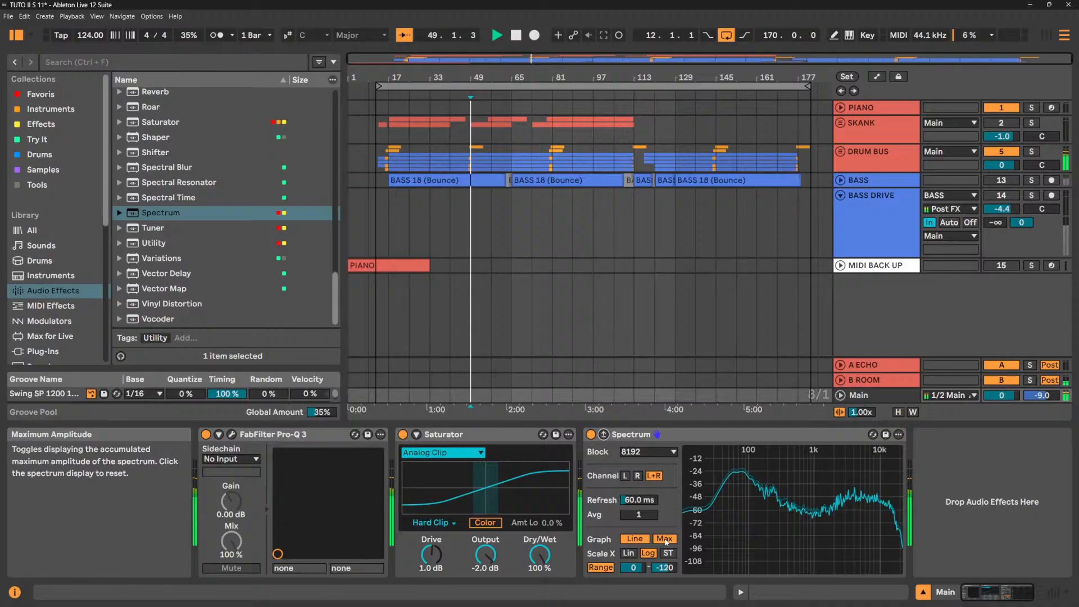
{"action": "left_click", "coordinate": [629, 540]}
{"action": "left_click", "coordinate": [633, 539]}
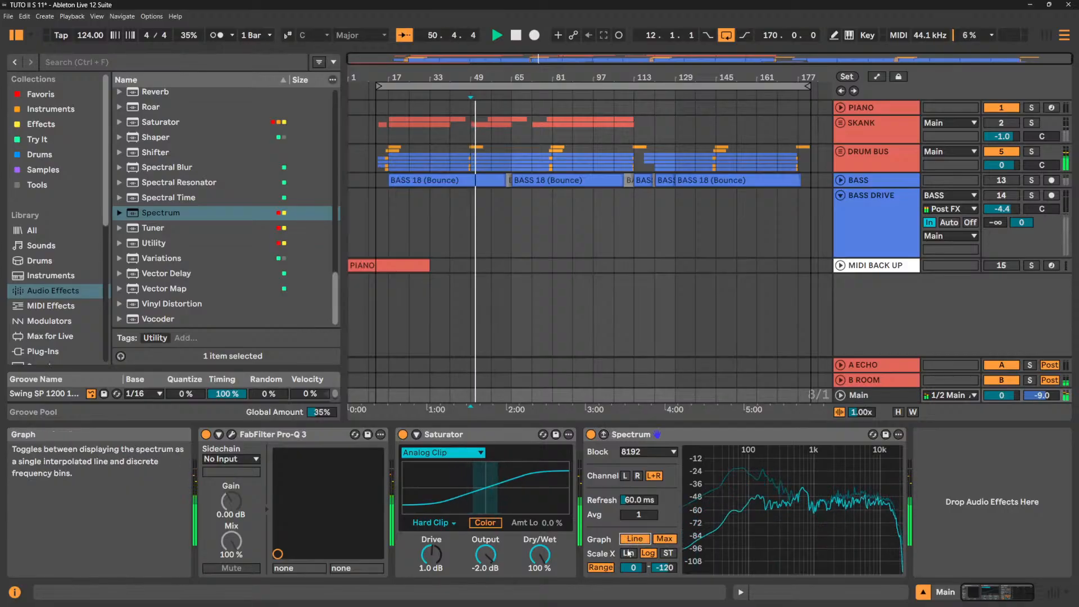
{"action": "left_click", "coordinate": [629, 553]}
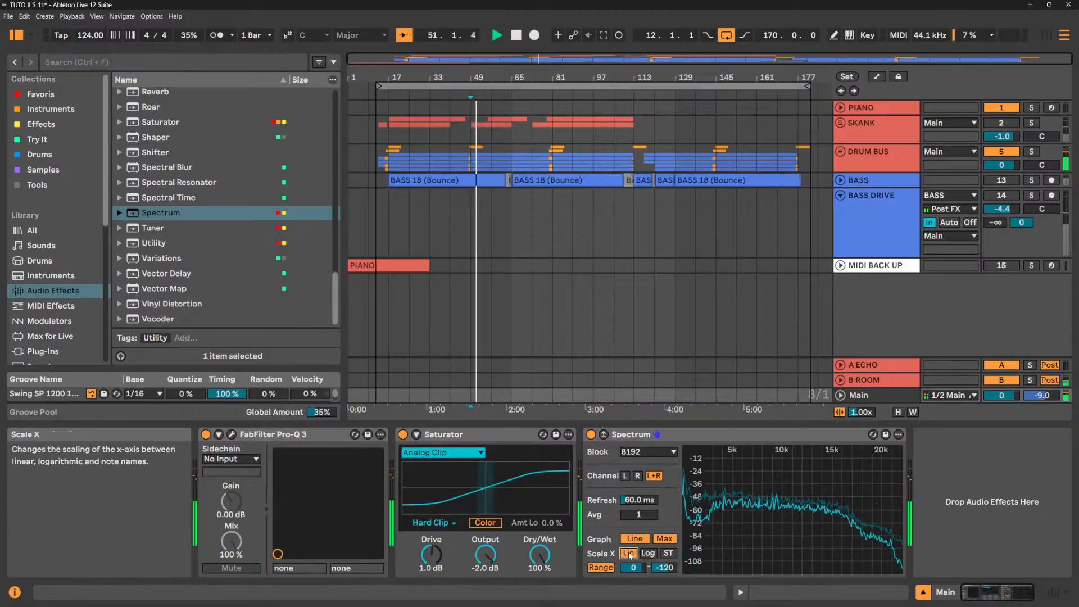
{"action": "left_click", "coordinate": [668, 553]}
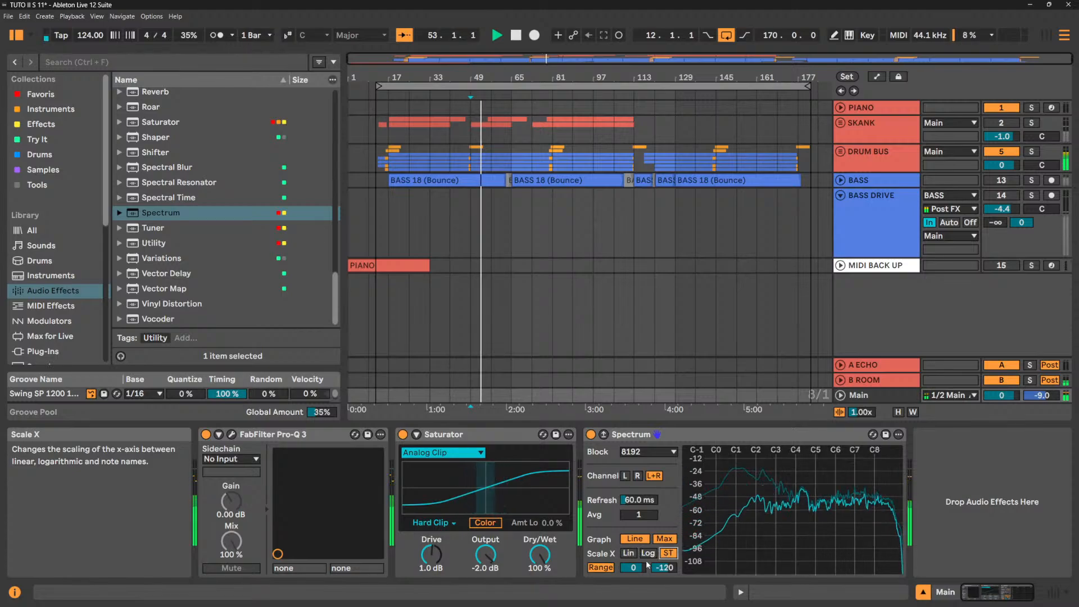
{"action": "key", "text": "space"}
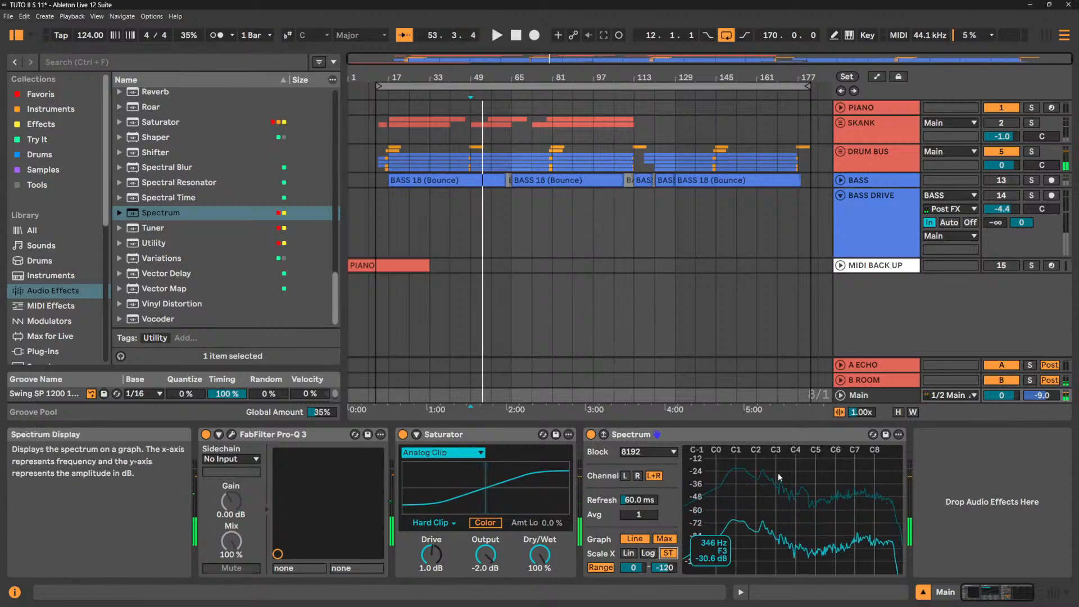
{"action": "mouse_move", "coordinate": [763, 459]}
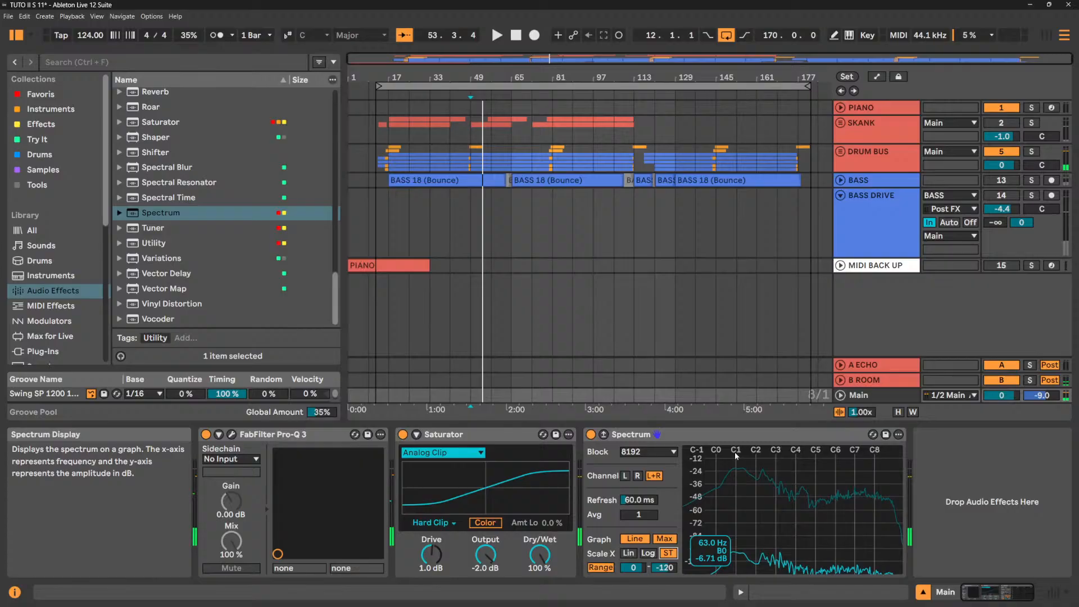
Expand Spectrum's display during playback and compare the Log and Lin X scales, ending on Log.
{"action": "left_click", "coordinate": [603, 434]}
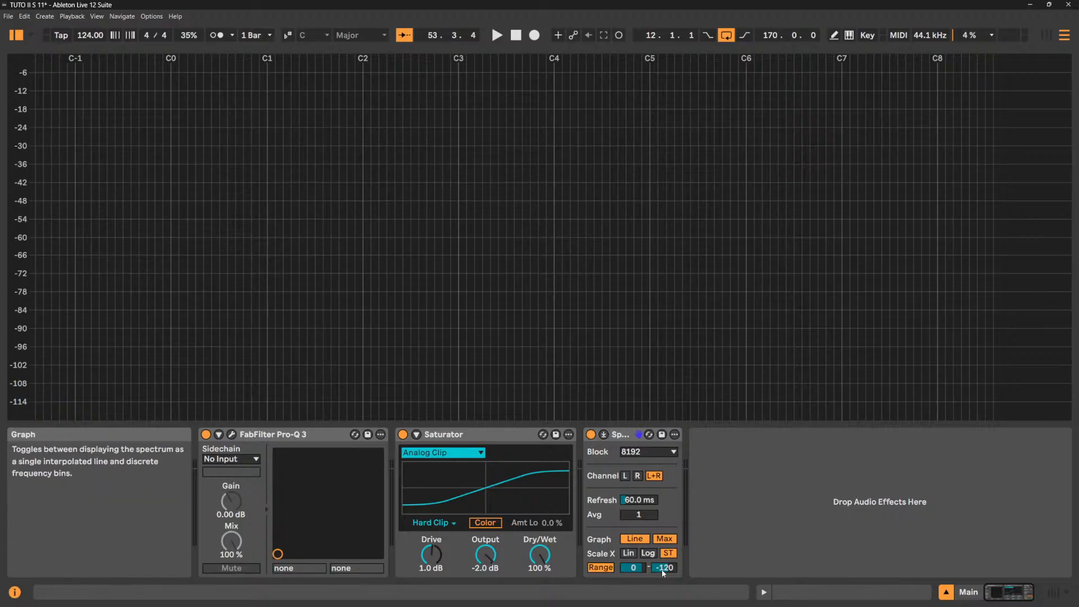
{"action": "key", "text": "space"}
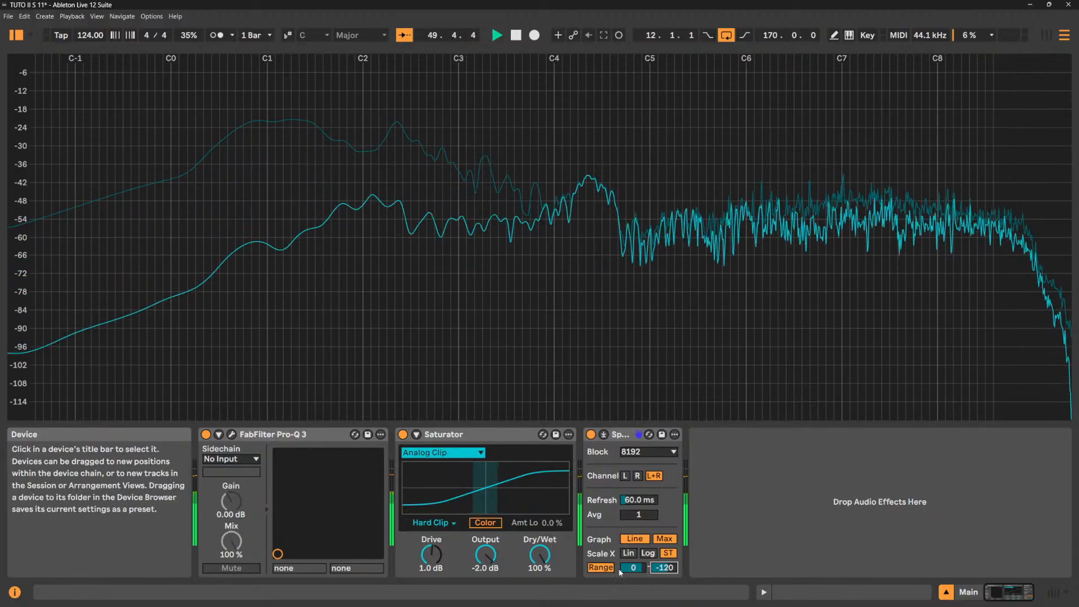
{"action": "left_click", "coordinate": [645, 554]}
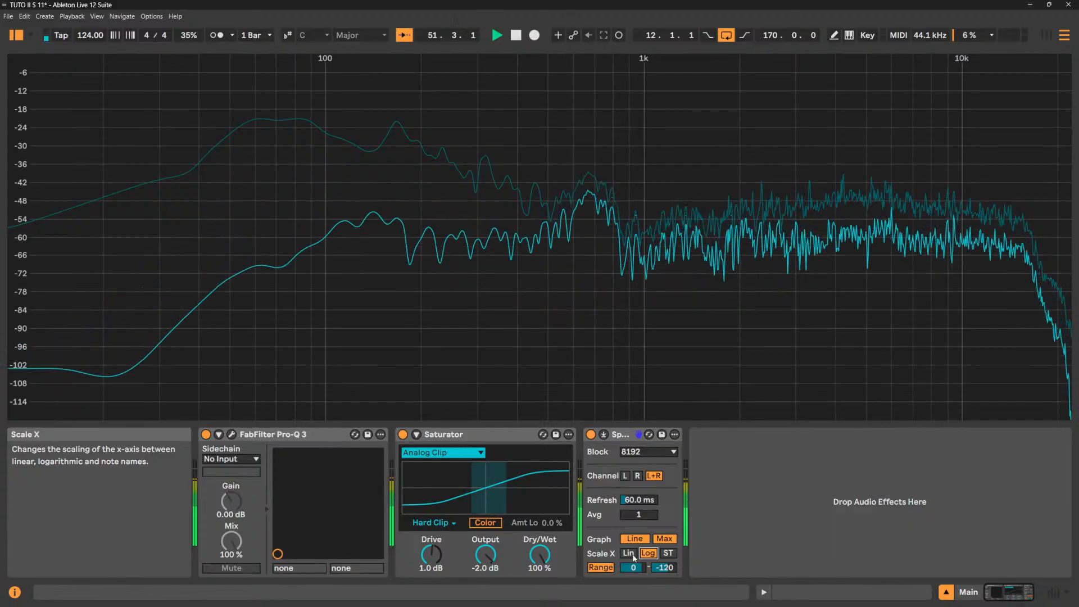
{"action": "left_click", "coordinate": [632, 555]}
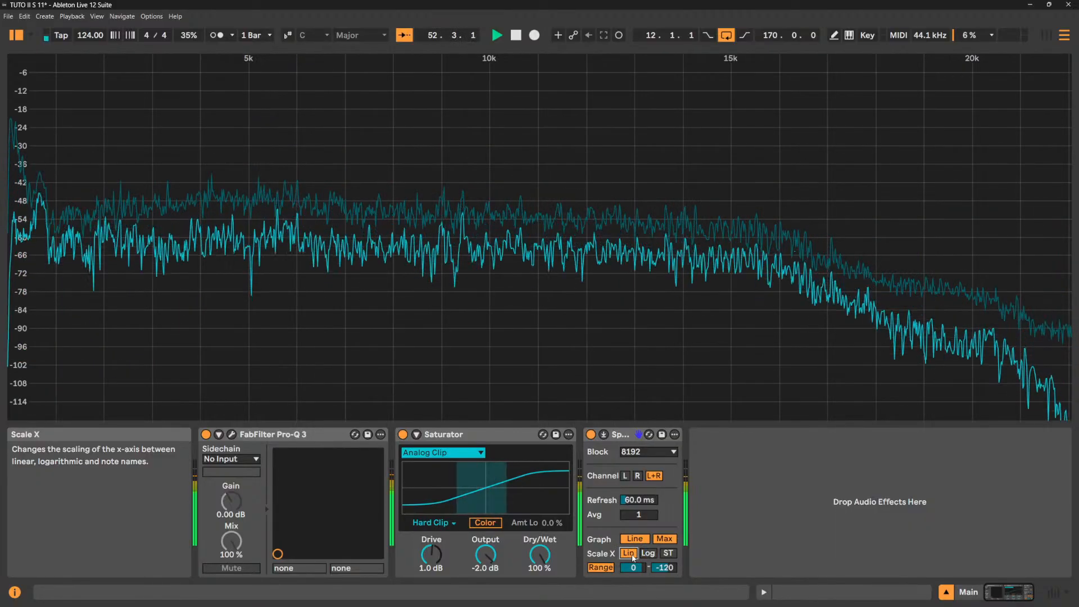
{"action": "left_click", "coordinate": [648, 553]}
Try adjusting Spectrum's Avg and Refresh settings around playback, leaving them at 1 and 60.0 ms.
{"action": "mouse_move", "coordinate": [638, 514]}
{"action": "left_mouse_down"}
{"action": "mouse_move", "coordinate": [638, 495]}
{"action": "mouse_move", "coordinate": [641, 519]}
{"action": "left_mouse_up"}
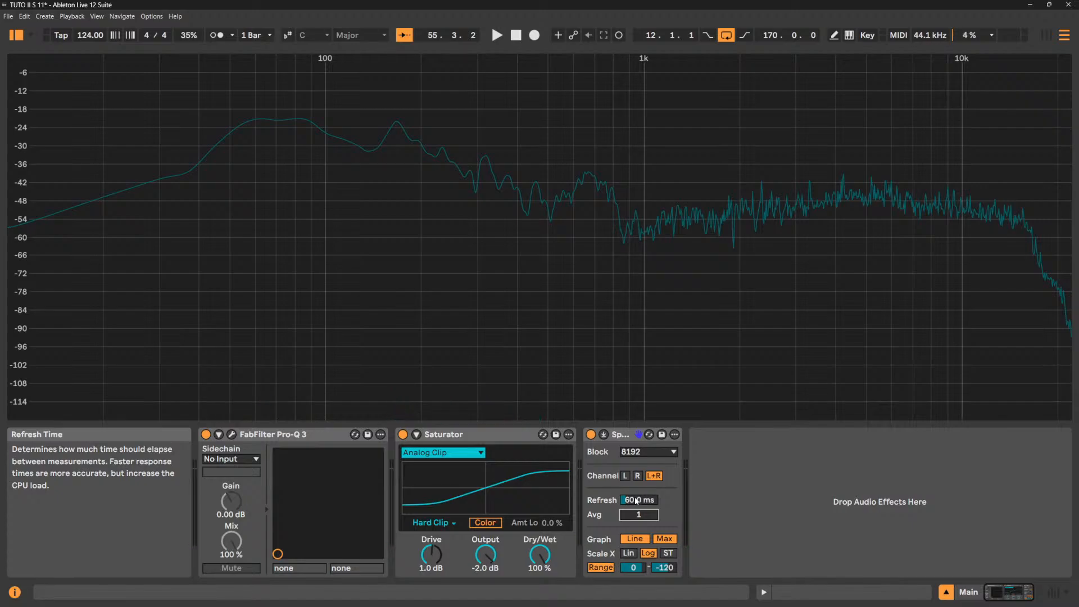
{"action": "key", "text": "space"}
{"action": "mouse_move", "coordinate": [637, 500]}
{"action": "left_mouse_down"}
{"action": "mouse_move", "coordinate": [637, 477]}
{"action": "mouse_move", "coordinate": [635, 501]}
{"action": "left_mouse_up"}
{"action": "key", "text": "space"}
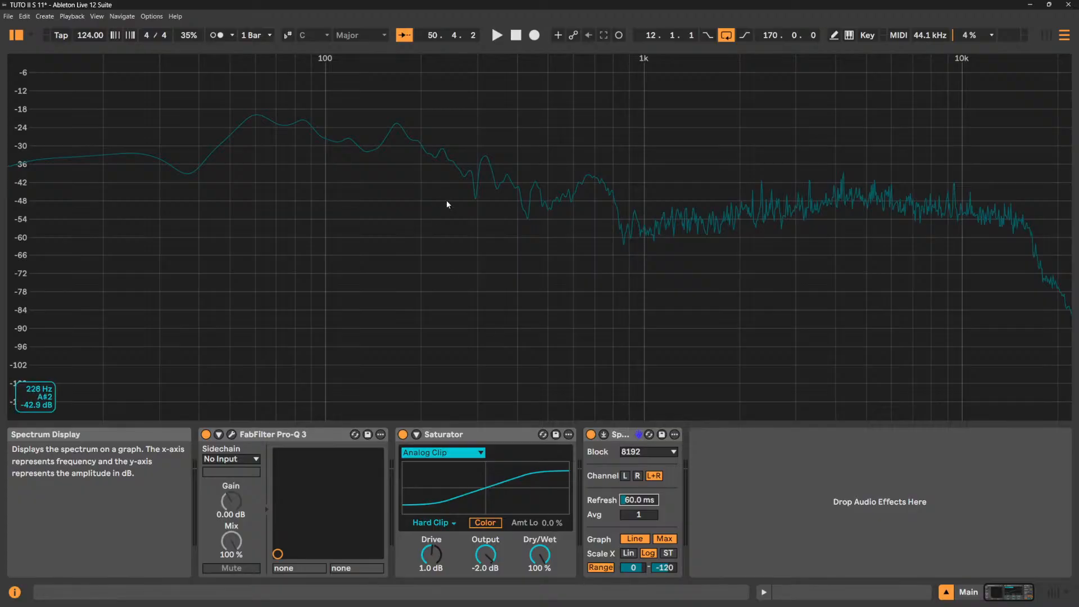
Set Spectrum's block size to 16384 and play the track, then try 2048 and stop playback.
{"action": "left_click", "coordinate": [647, 454]}
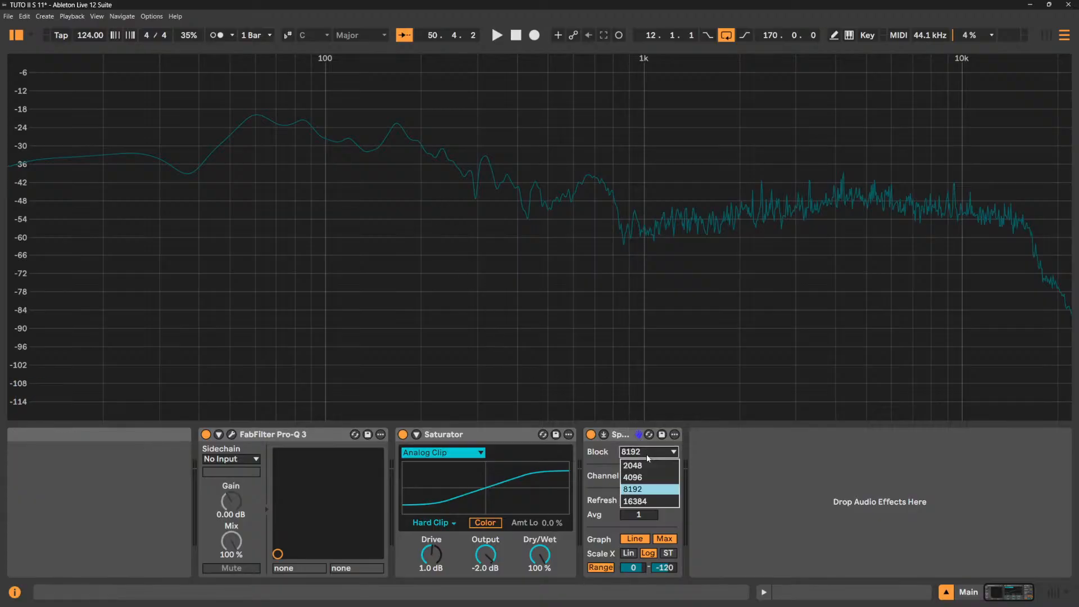
{"action": "left_click", "coordinate": [651, 501]}
{"action": "key", "text": "space"}
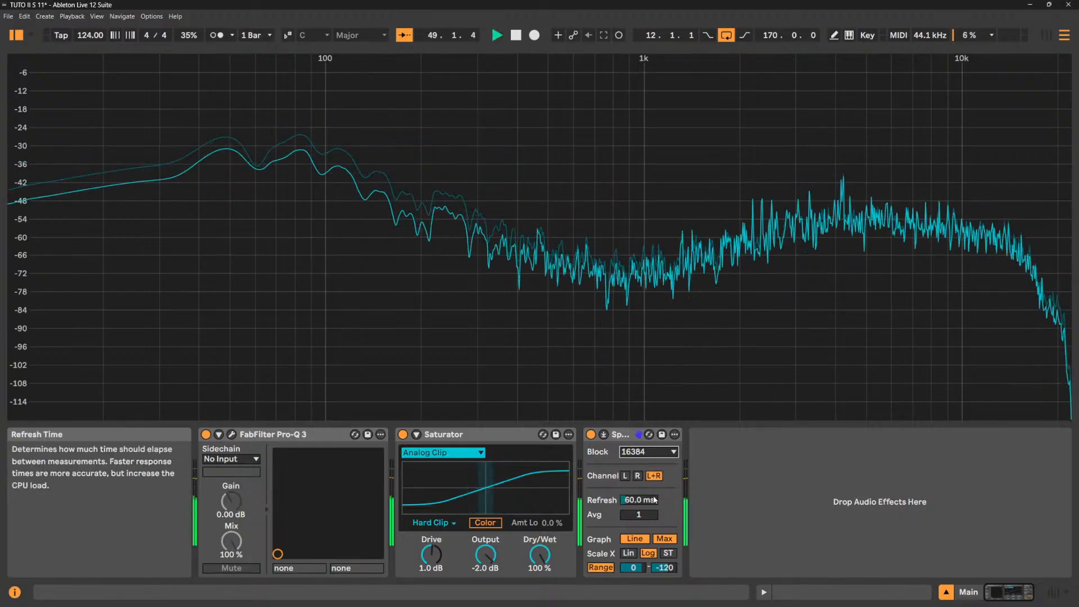
{"action": "left_click", "coordinate": [645, 456]}
{"action": "left_click", "coordinate": [639, 462]}
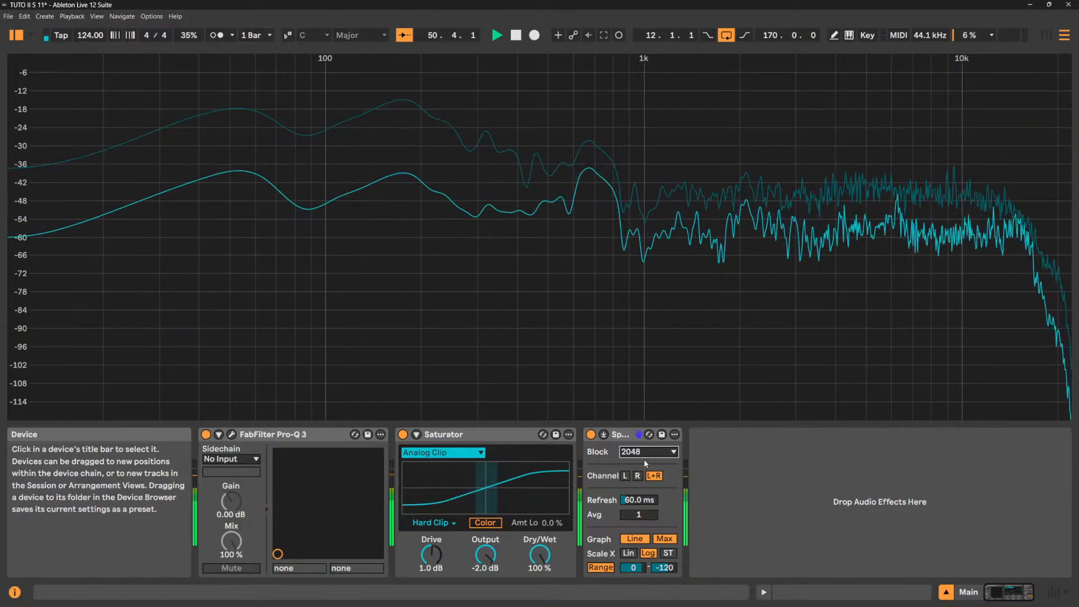
{"action": "key", "text": "space"}
Return Spectrum's block size to 16384 for another playback comparison, then set it to 2048.
{"action": "left_click", "coordinate": [646, 453]}
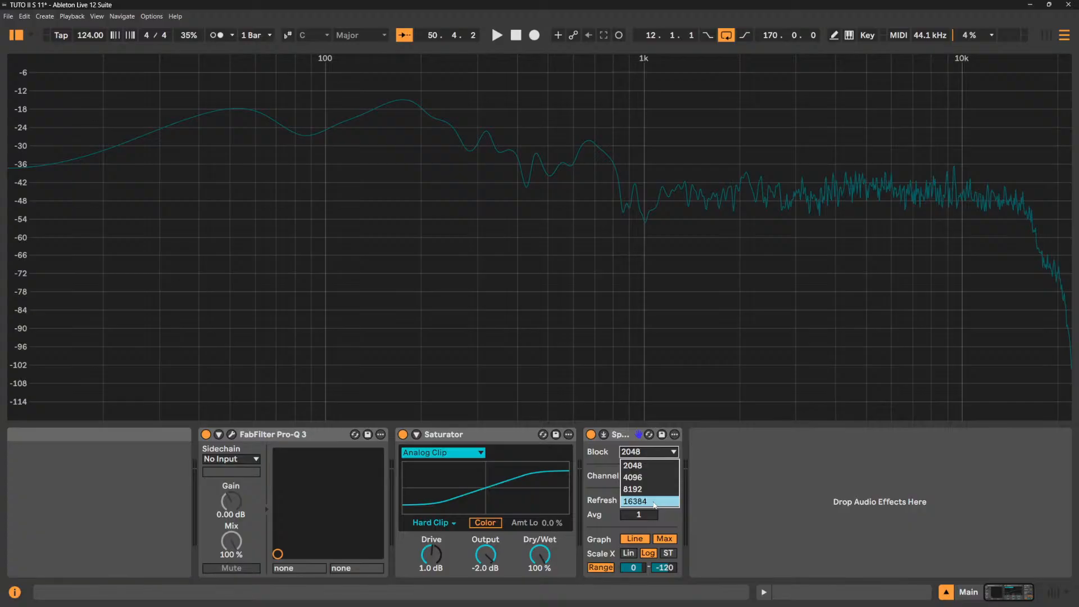
{"action": "left_click", "coordinate": [651, 502]}
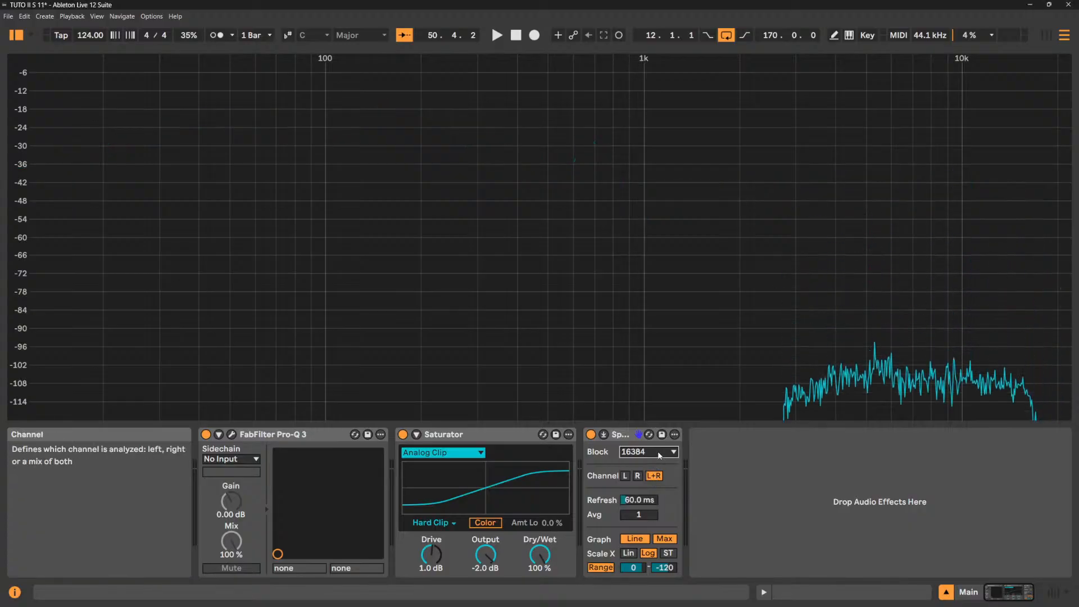
{"action": "key", "text": "space"}
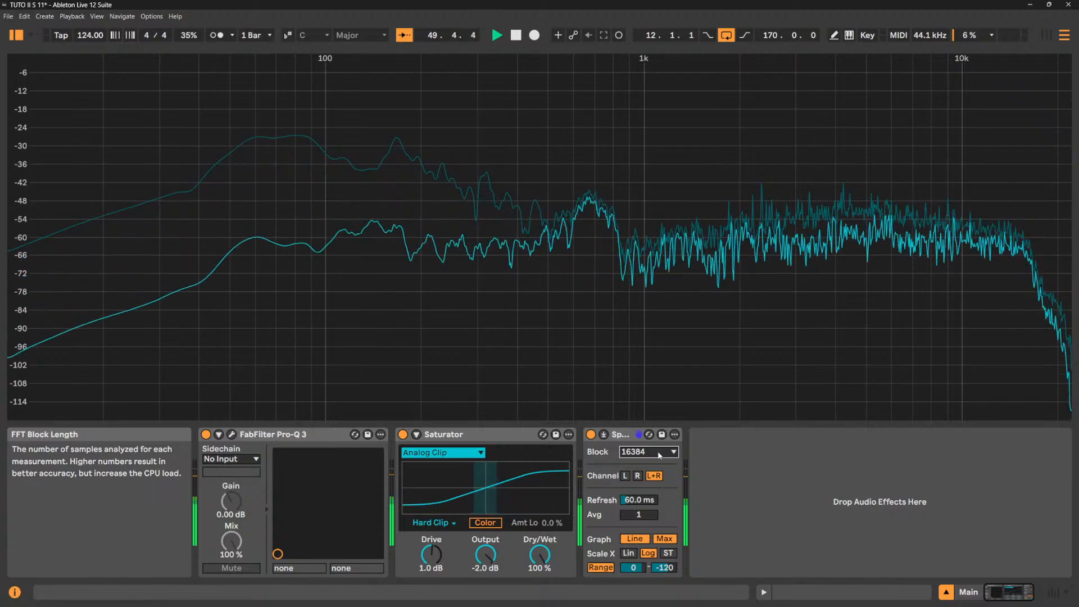
{"action": "left_click", "coordinate": [659, 453]}
{"action": "left_click", "coordinate": [649, 466]}
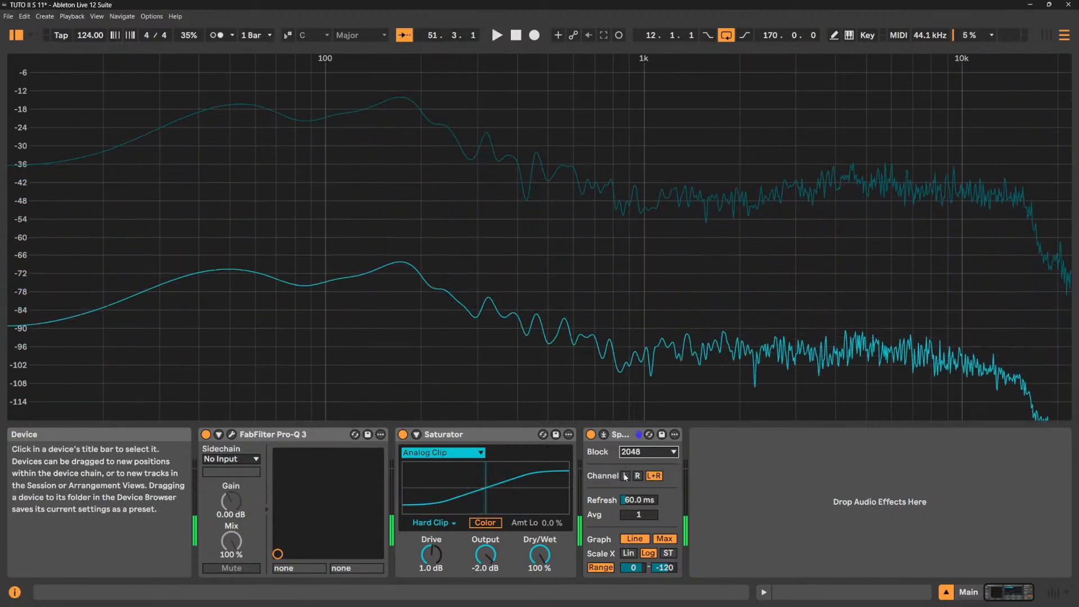
Compare Spectrum's L and R channel analysis during playback, restore L+R, and stop the track.
{"action": "left_click", "coordinate": [625, 477]}
{"action": "left_click", "coordinate": [637, 476]}
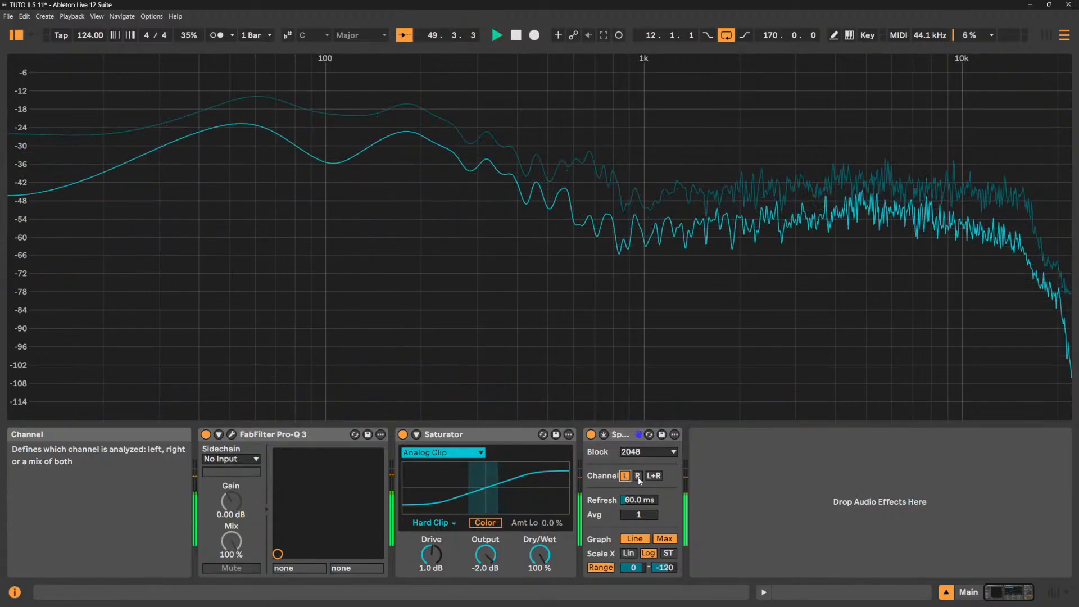
{"action": "left_click", "coordinate": [655, 476]}
{"action": "key", "text": "space"}
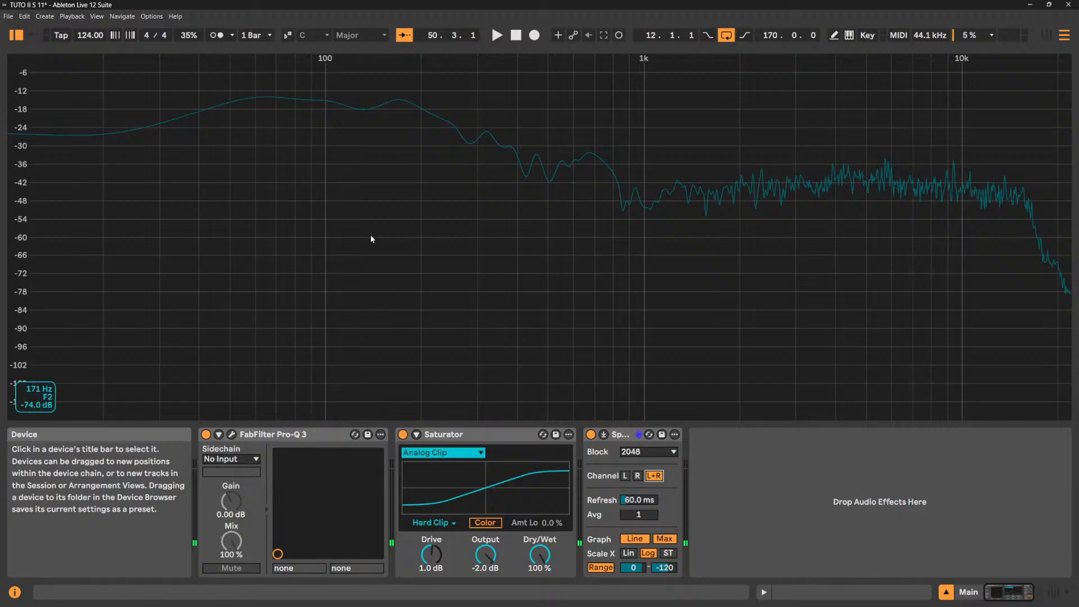
Collapse Spectrum's expanded display and add Tuner after it on the Main track.
{"action": "left_click", "coordinate": [604, 435]}
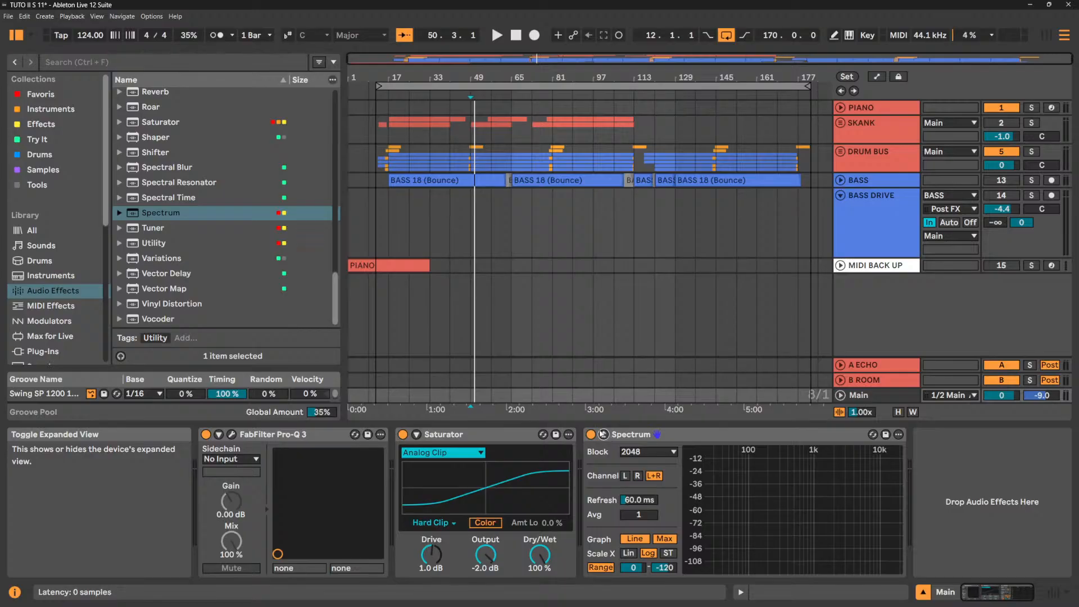
{"action": "double_click", "coordinate": [153, 227]}
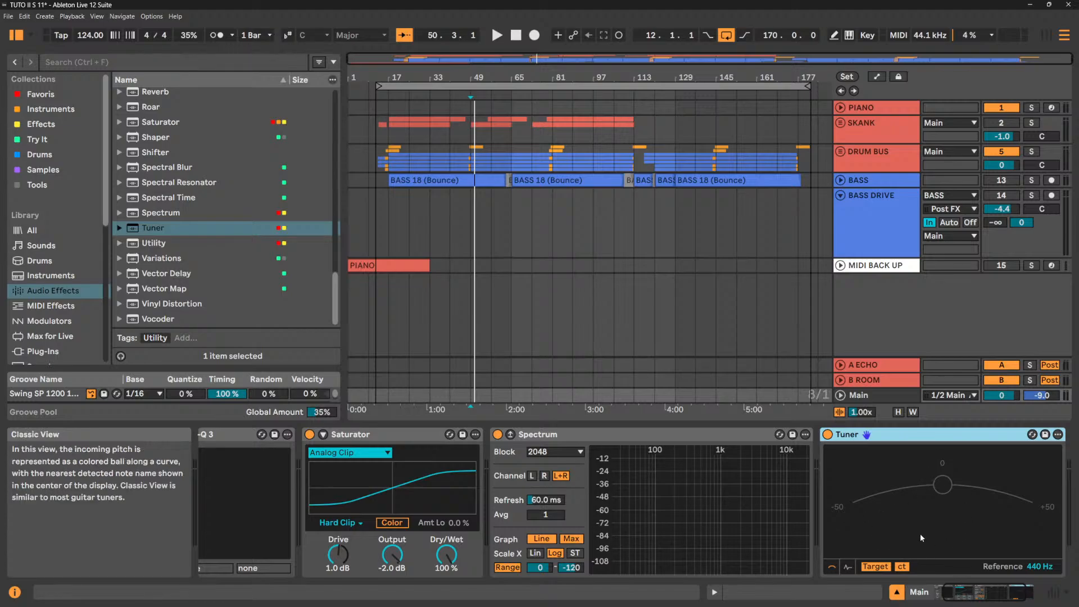
Play the track and examine its peaks in Spectrum's expanded display, then stop playback and collapse the display.
{"action": "key", "text": "space"}
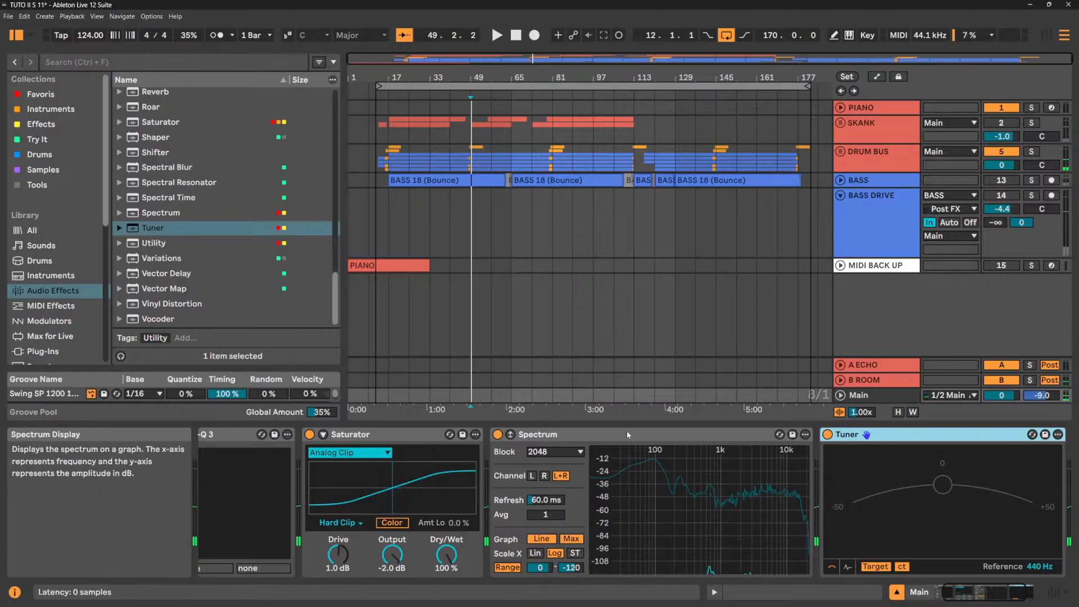
{"action": "left_click", "coordinate": [510, 435]}
{"action": "key", "text": "space"}
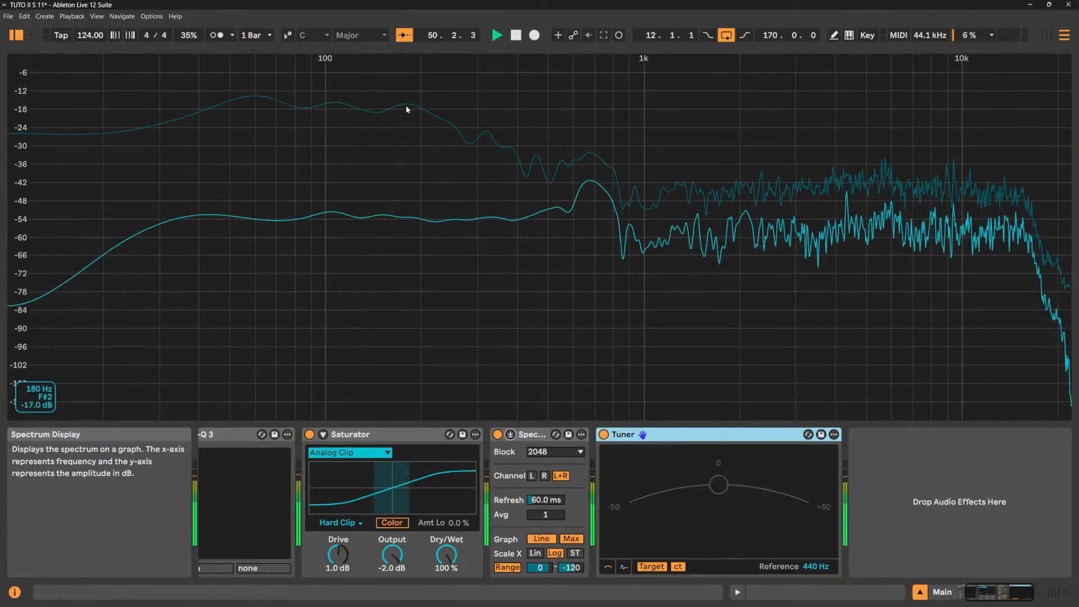
{"action": "key", "text": "space"}
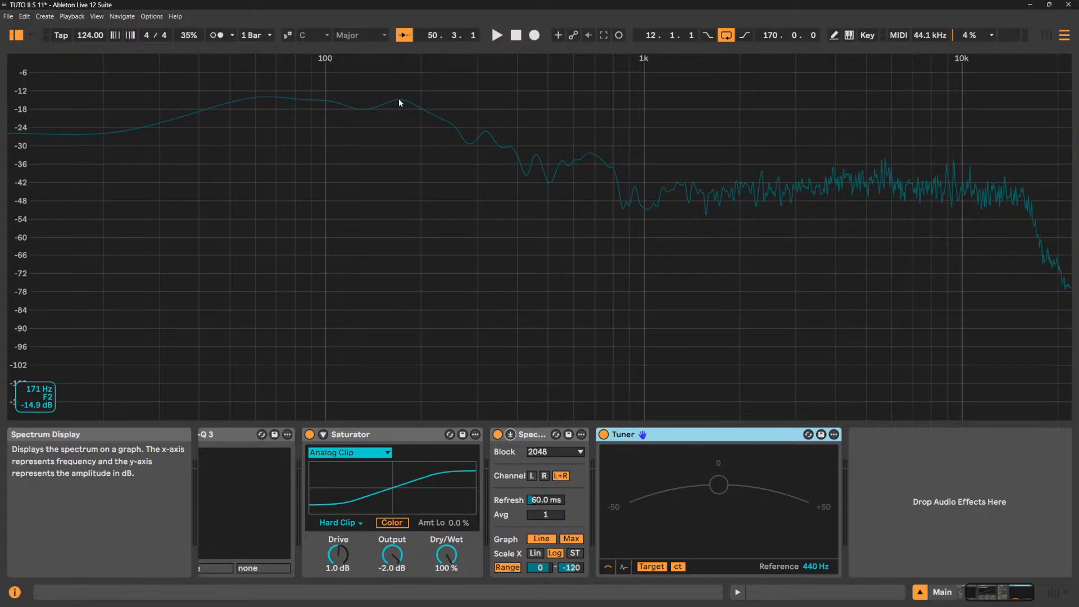
{"action": "left_click", "coordinate": [511, 435]}
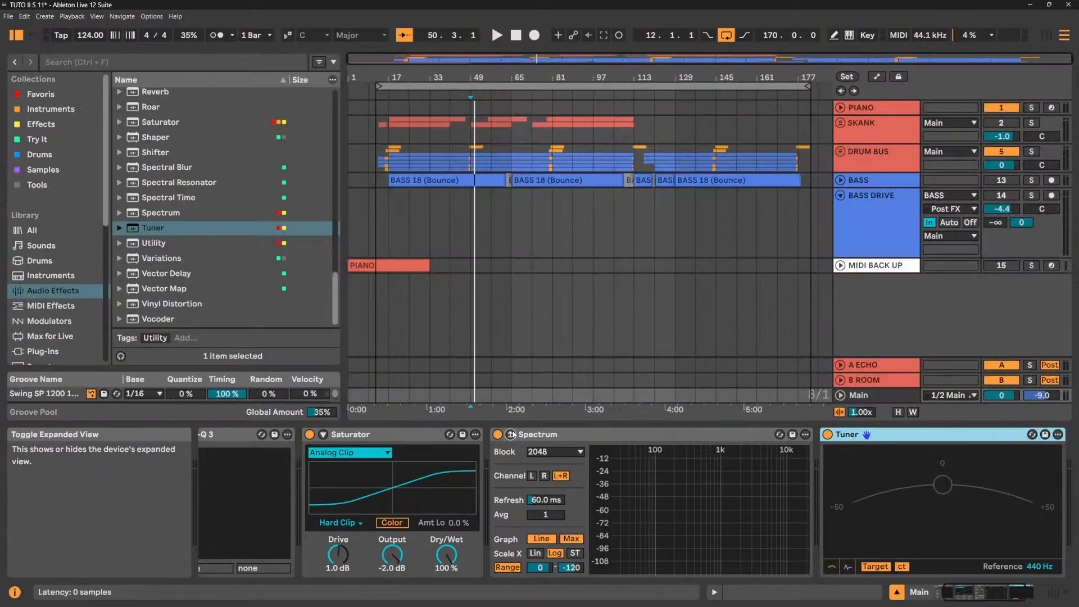
Try -10 as Spectrum's dynamic range minimum, then return it to -120 with a short playback check.
{"action": "left_click", "coordinate": [572, 569]}
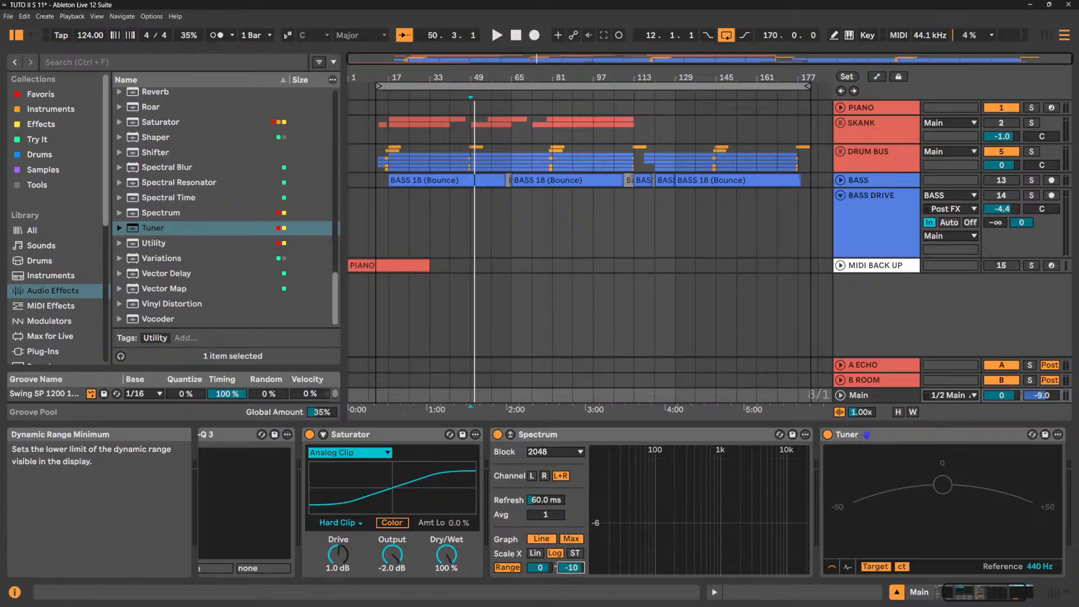
{"action": "key", "text": "space"}
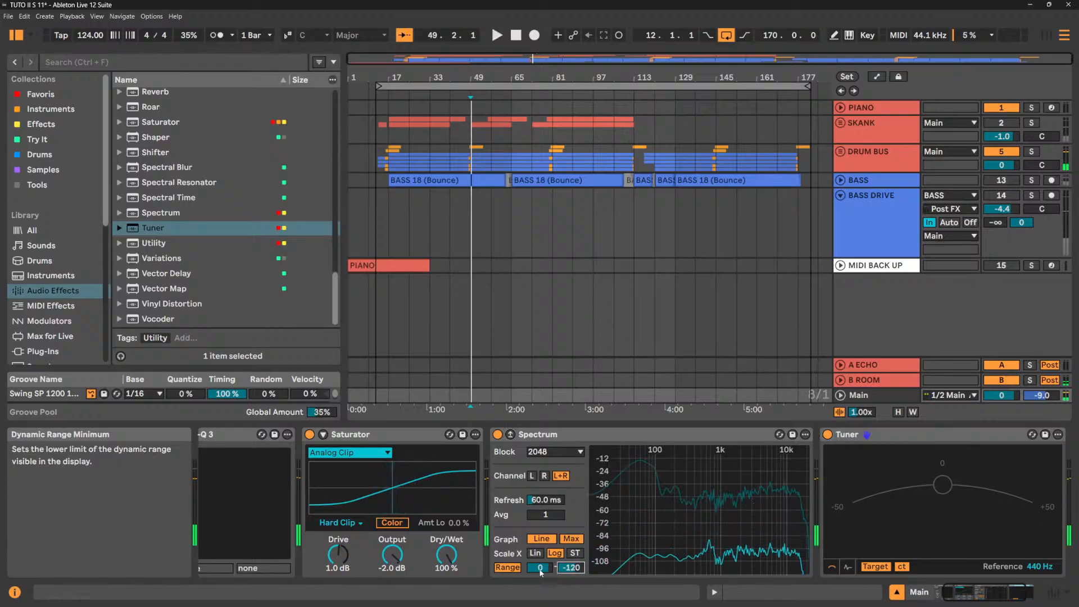
{"action": "left_click", "coordinate": [540, 567]}
Switch Spectrum's range to Auto and watch its scaling during short playbacks, expanding the display for a closer look.
{"action": "left_click", "coordinate": [508, 567]}
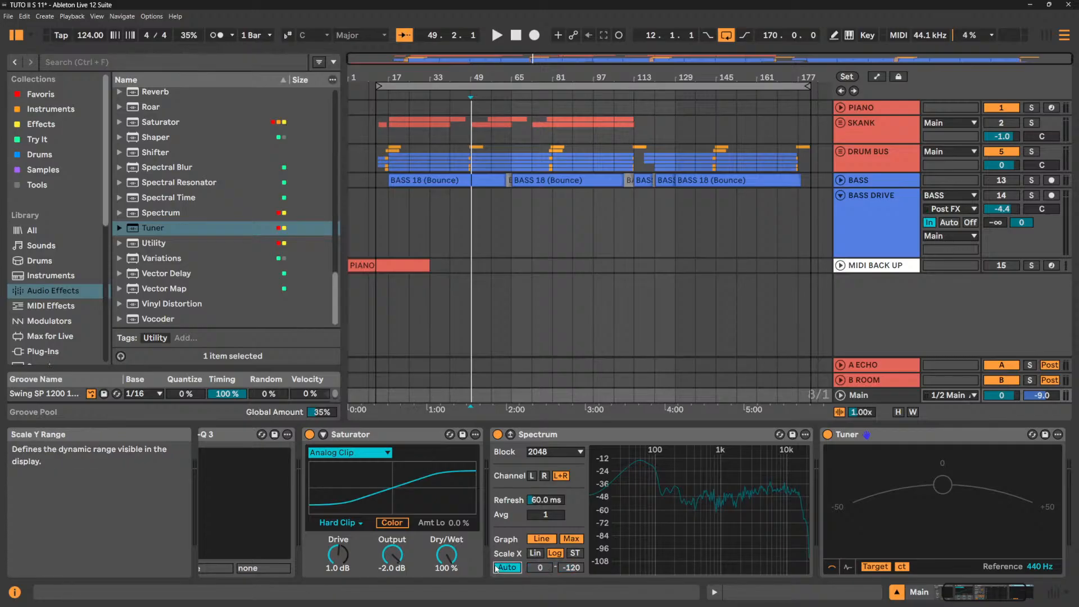
{"action": "key", "text": "space"}
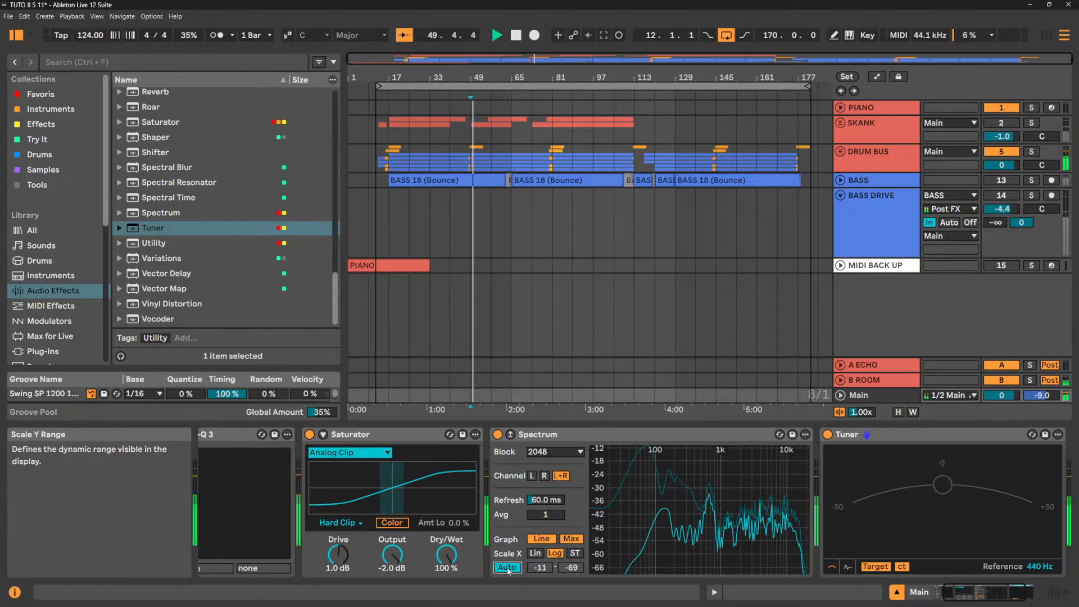
{"action": "key", "text": "space"}
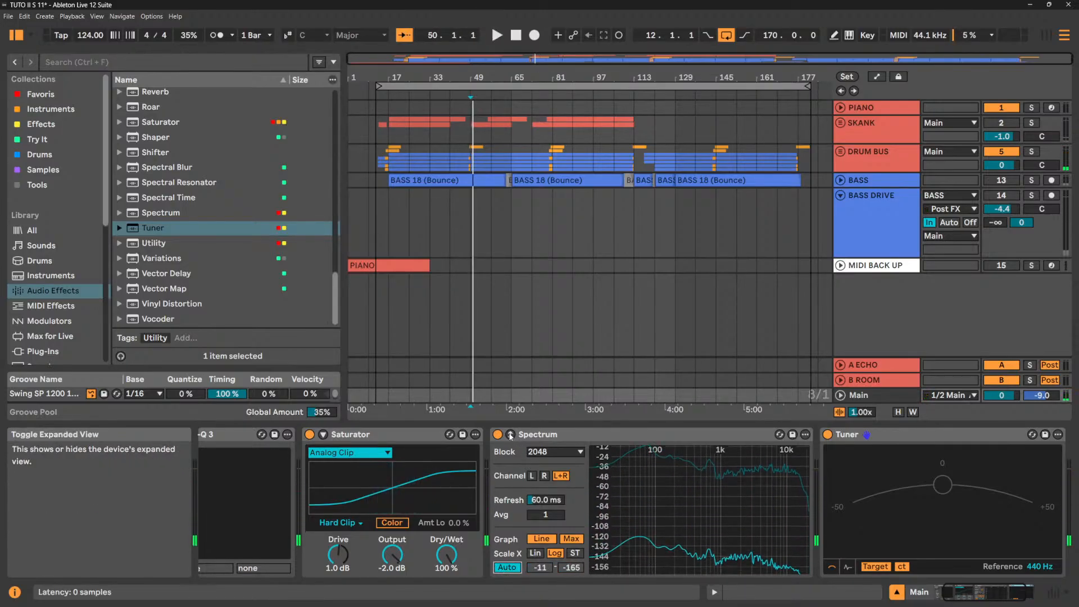
{"action": "left_click", "coordinate": [510, 435]}
{"action": "left_click", "coordinate": [507, 568]}
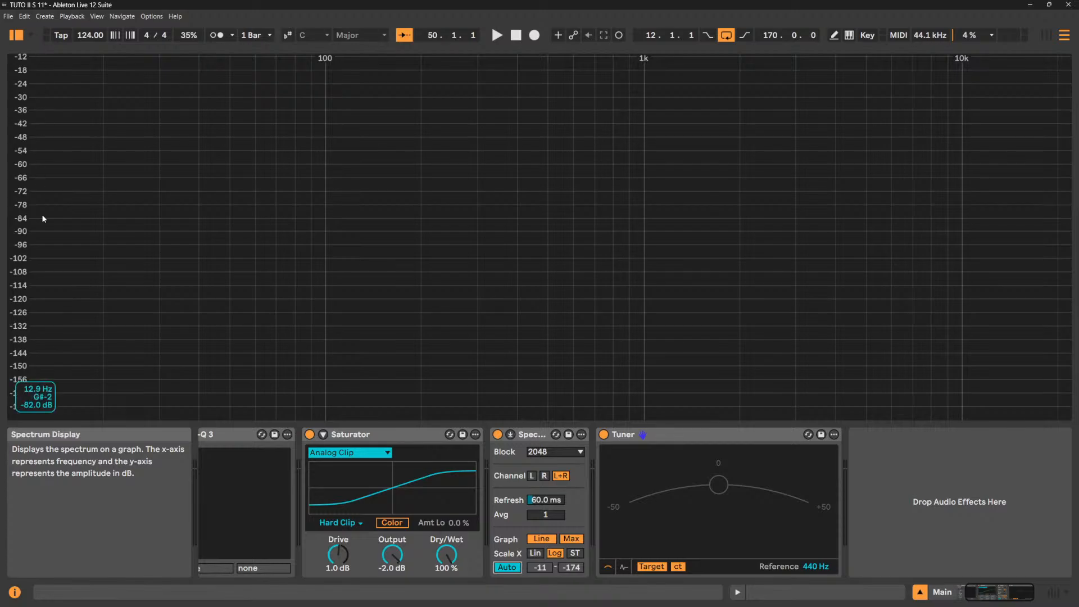
{"action": "key", "text": "space"}
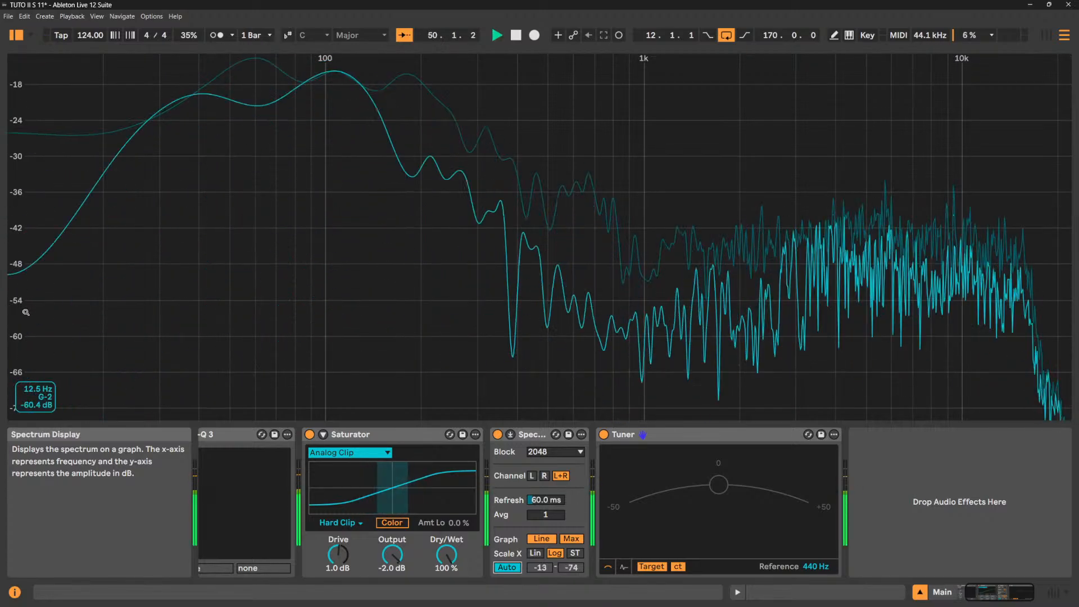
{"action": "key", "text": "space"}
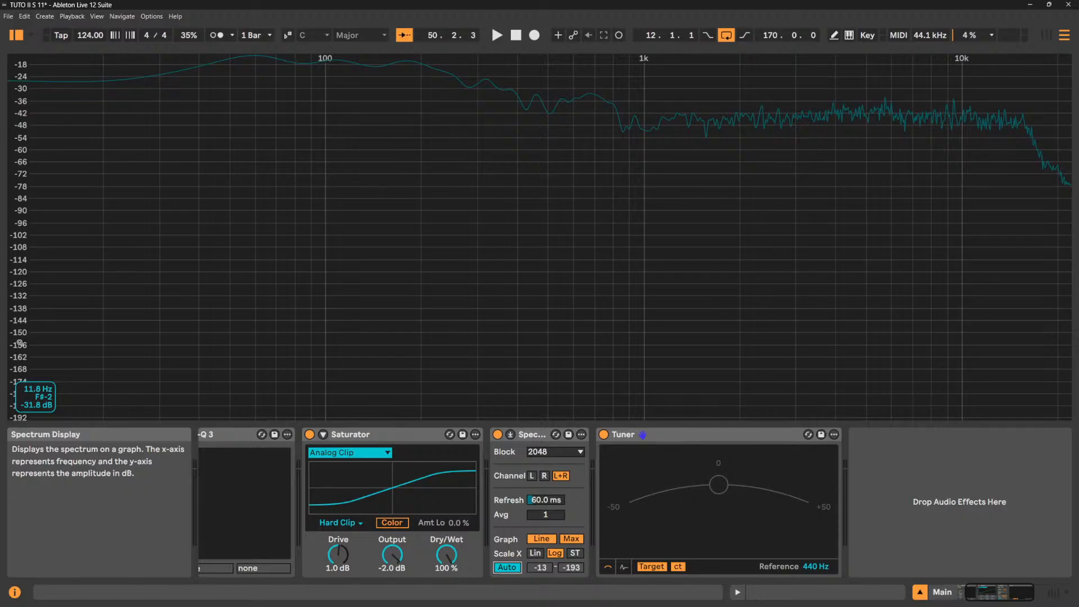
Play the track and sweep Saturator's output level down and back up, ending at 0.0 dB.
{"action": "key", "text": "space"}
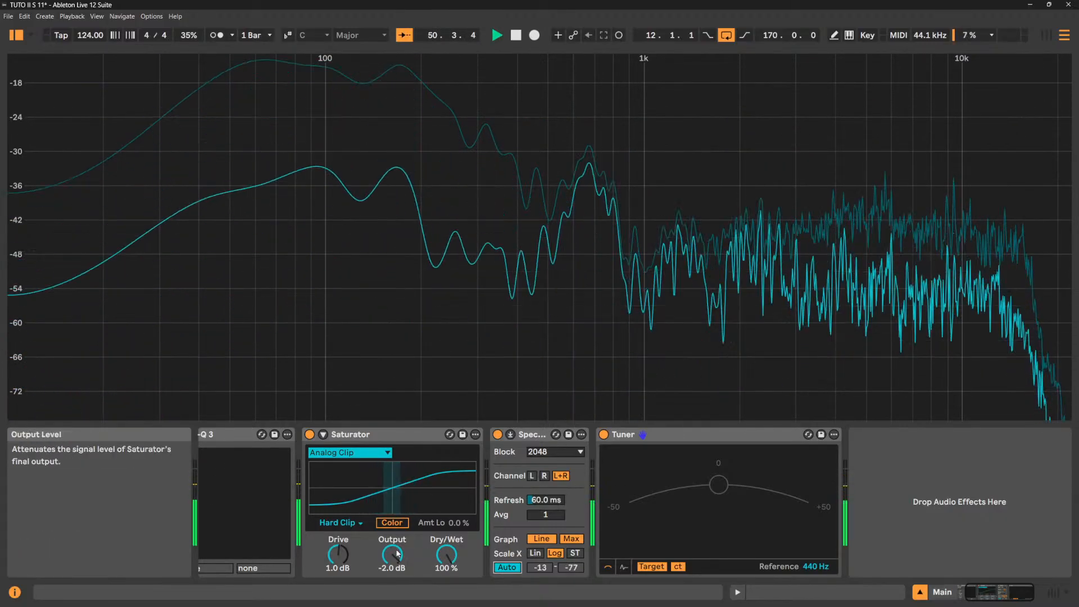
{"action": "left_click_drag", "start_coordinate": [392, 554], "coordinate": [392, 606]}
{"action": "mouse_move", "coordinate": [393, 554]}
{"action": "left_mouse_down"}
{"action": "mouse_move", "coordinate": [393, 506]}
{"action": "mouse_move", "coordinate": [490, 558]}
{"action": "left_mouse_up"}
Switch Spectrum's scaling from Auto back to Range and set the limits to 0 and -120 during playback.
{"action": "left_click", "coordinate": [508, 567]}
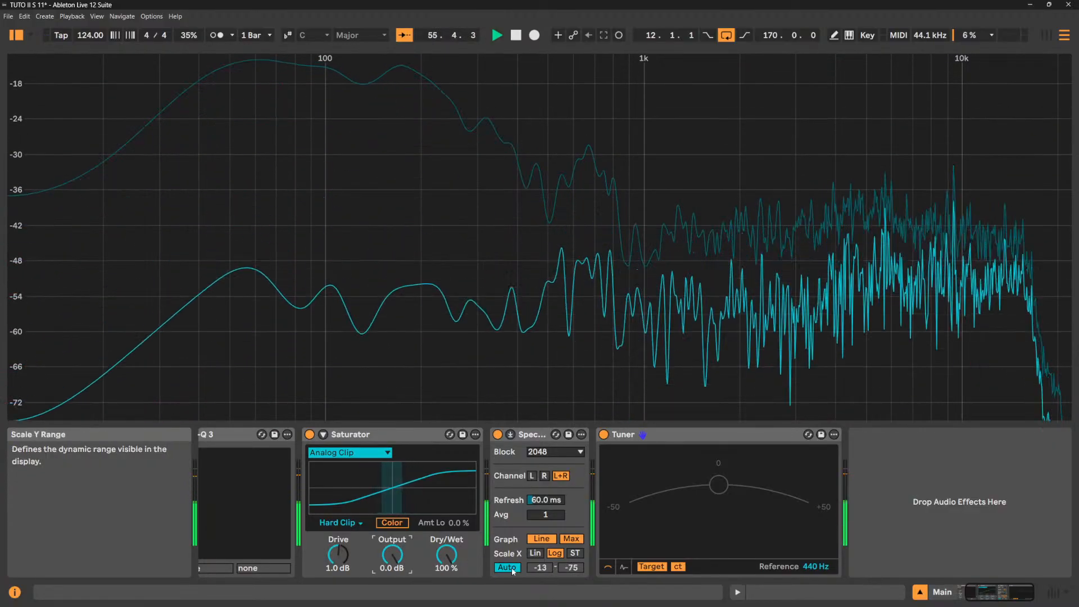
{"action": "key", "text": "space"}
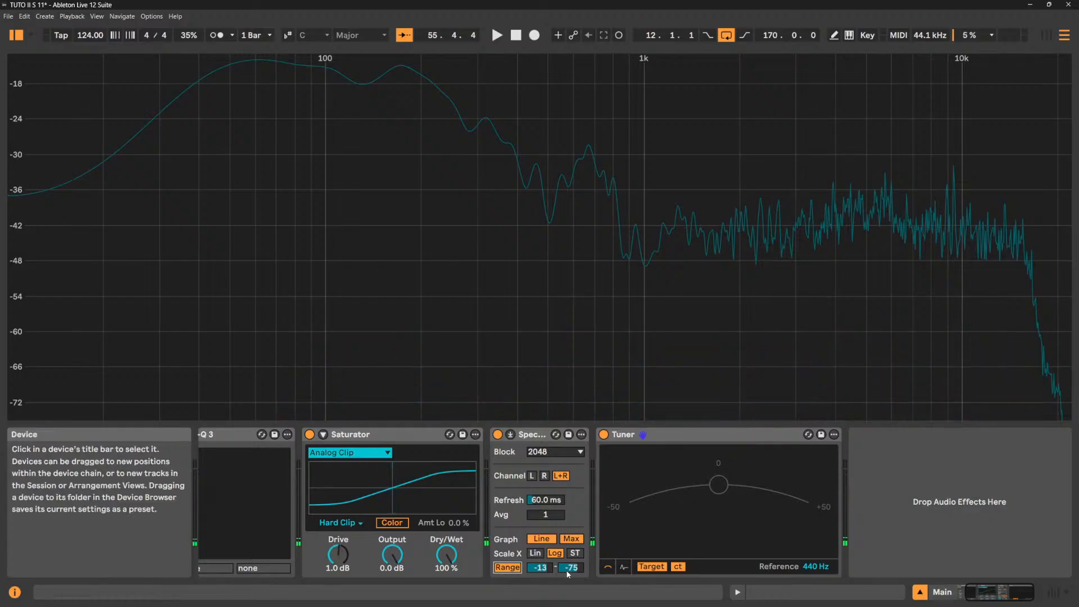
{"action": "key", "text": "space"}
{"action": "left_click_drag", "start_coordinate": [571, 567], "coordinate": [572, 602]}
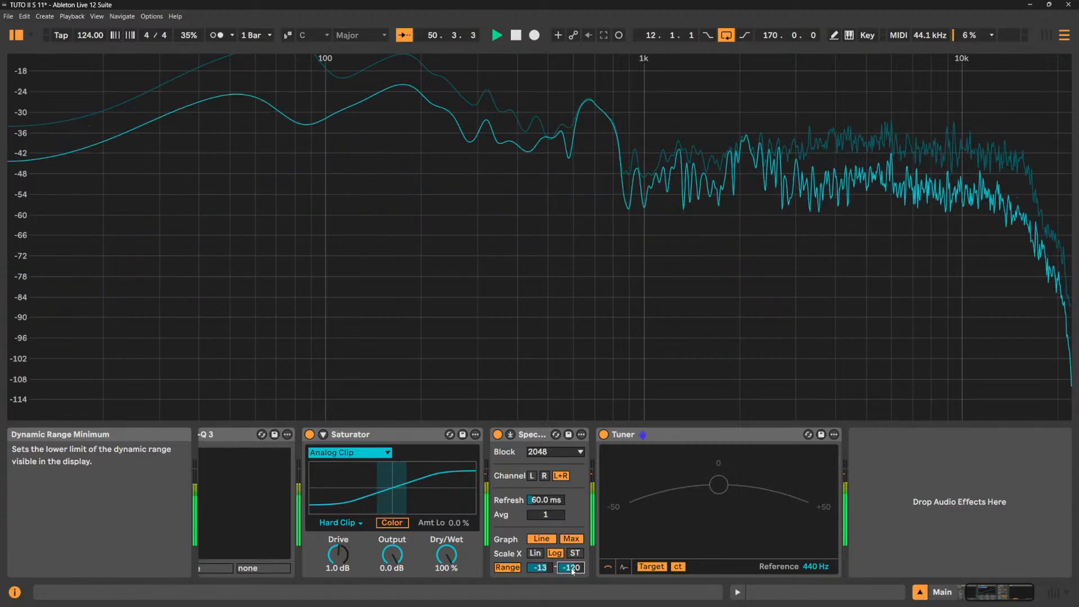
{"action": "mouse_move", "coordinate": [539, 573]}
{"action": "left_mouse_down"}
{"action": "mouse_move", "coordinate": [538, 543]}
{"action": "mouse_move", "coordinate": [538, 565]}
{"action": "left_mouse_up"}
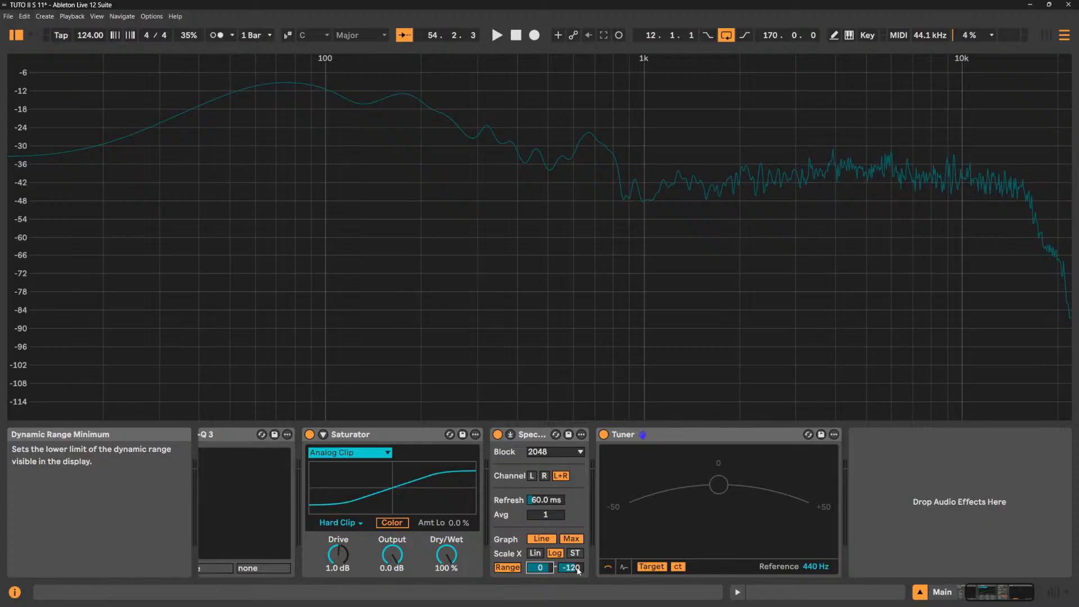
Collapse Spectrum's expanded display and move the device after Tuner on the Main track, checking playback around the change.
{"action": "key", "text": "space"}
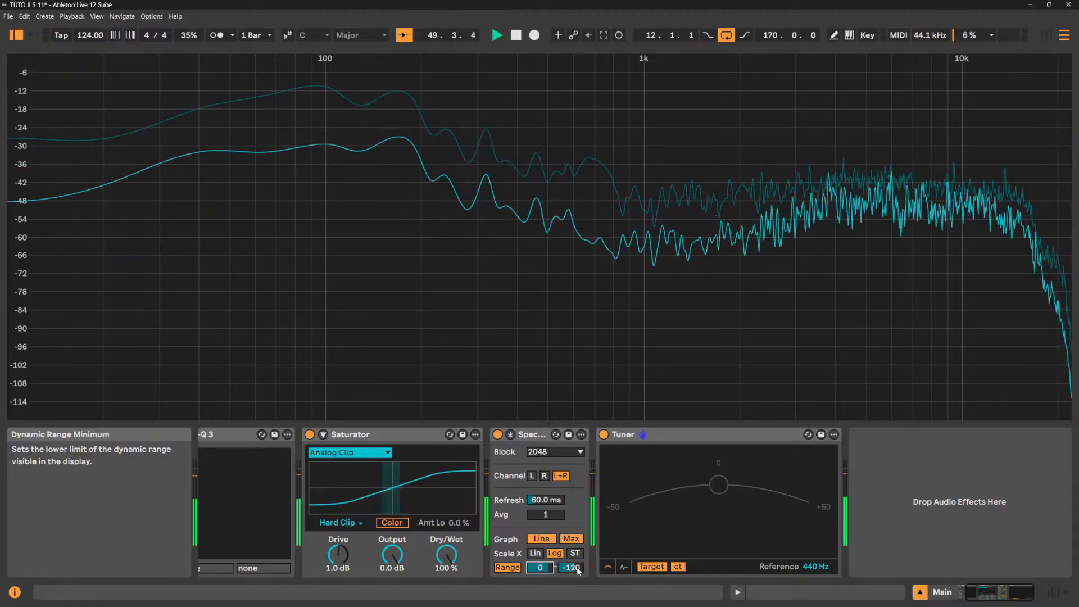
{"action": "left_click", "coordinate": [510, 434]}
{"action": "key", "text": "space"}
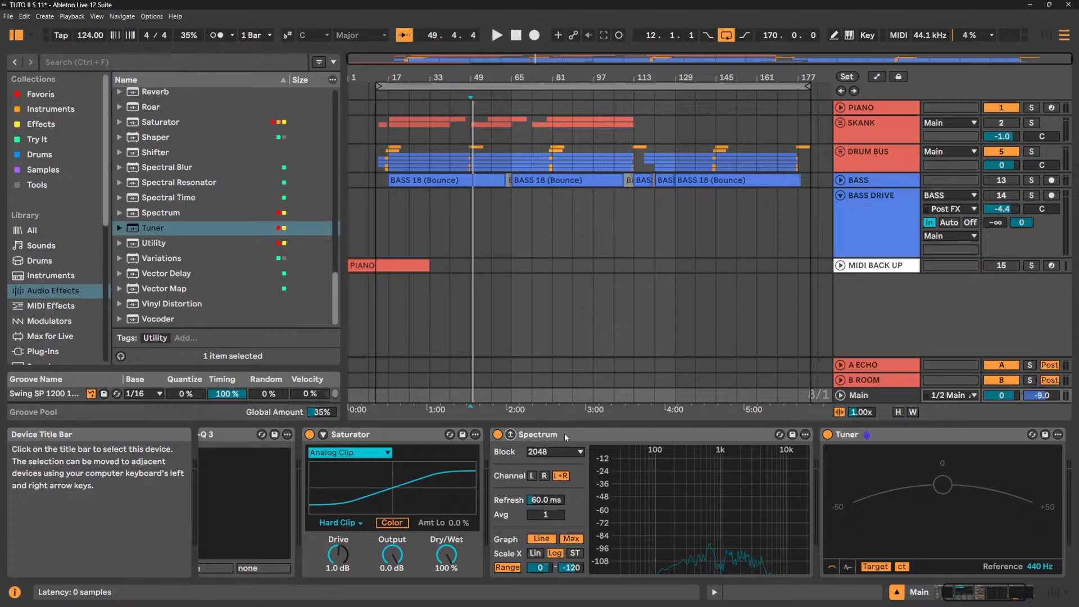
{"action": "left_click_drag", "start_coordinate": [565, 433], "coordinate": [1051, 454]}
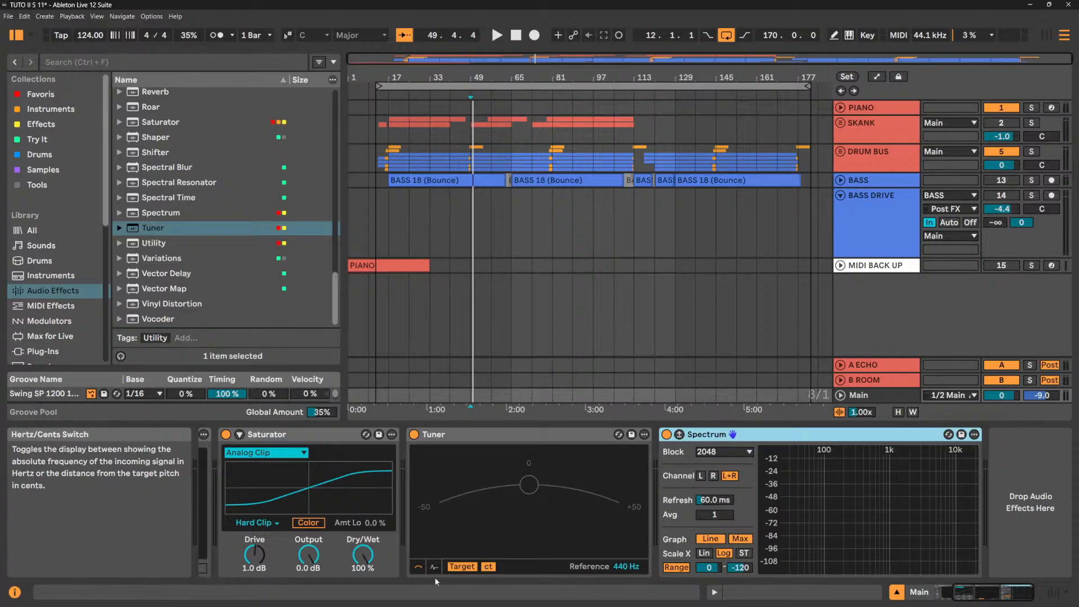
{"action": "key", "text": "space"}
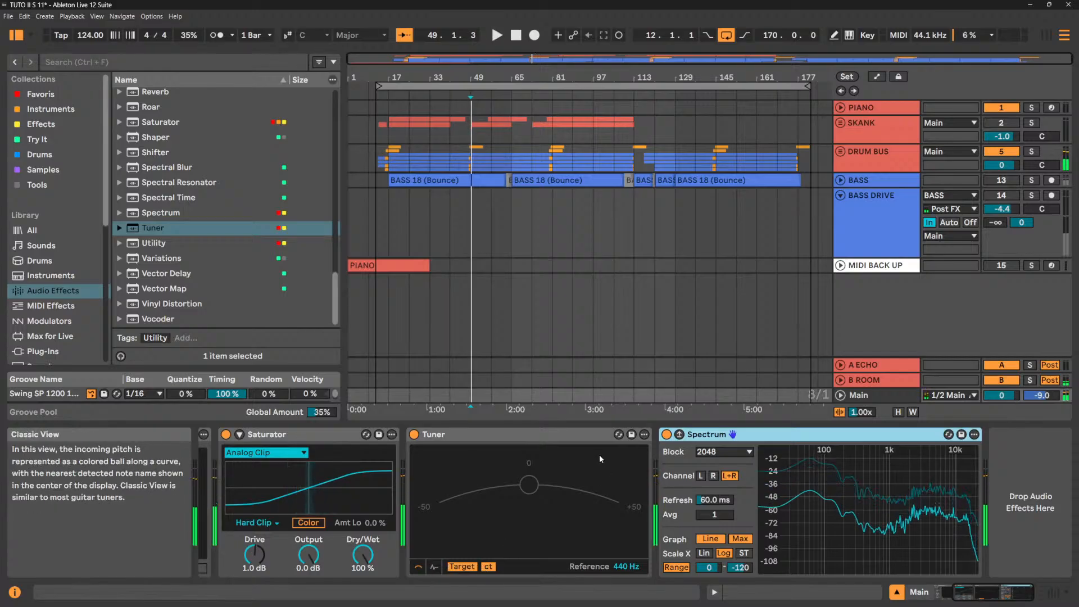
Transfer the Tuner device from the Main track to the BASS track and activate BASS.
{"action": "left_click", "coordinate": [534, 434]}
{"action": "left_click", "coordinate": [882, 185]}
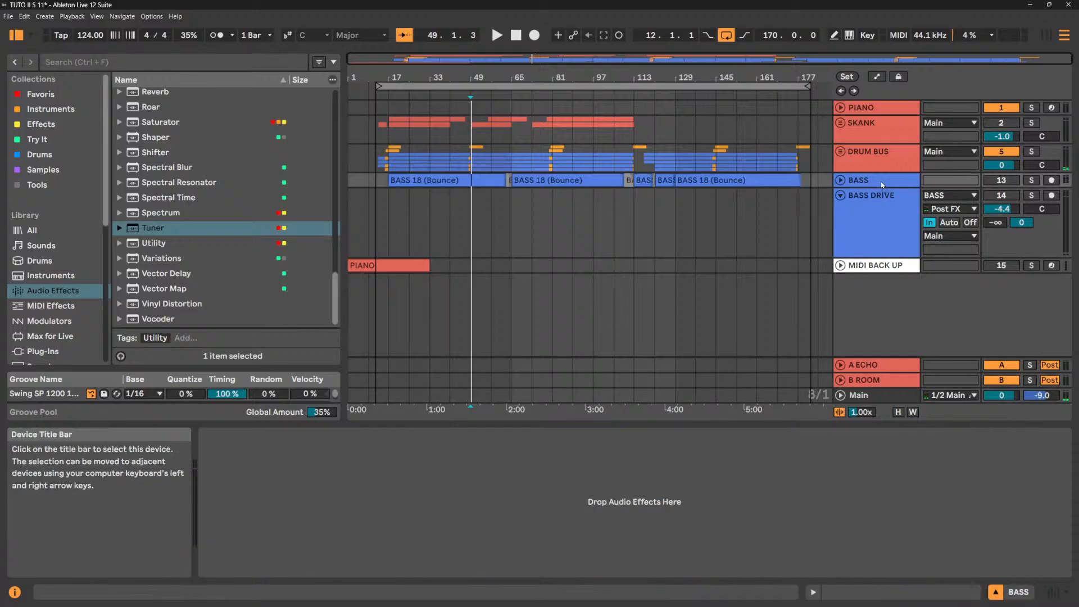
{"action": "key", "text": "ctrl+v"}
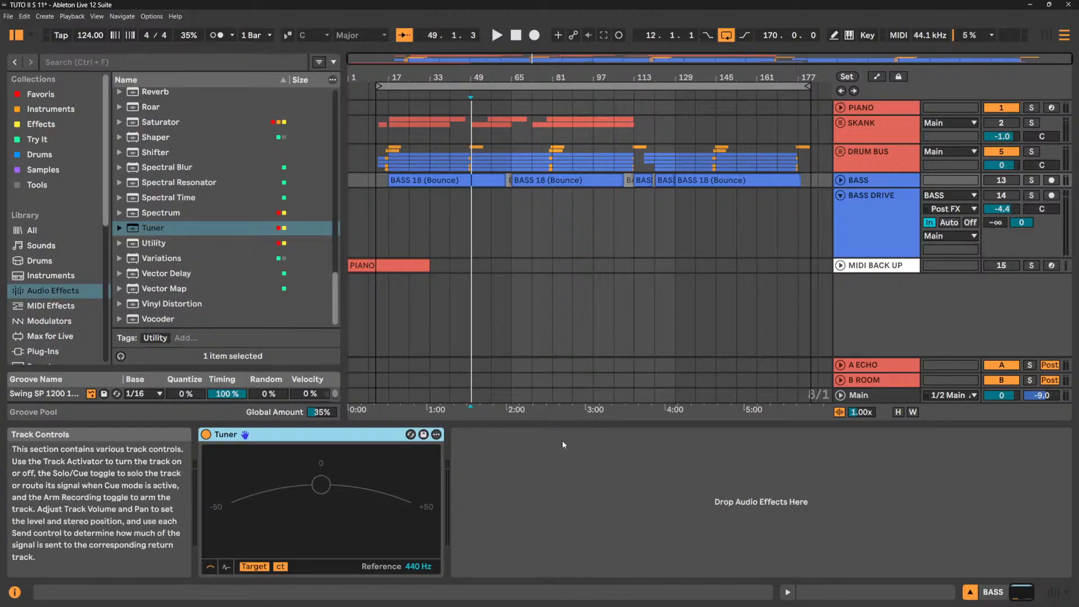
{"action": "left_click", "coordinate": [1004, 183]}
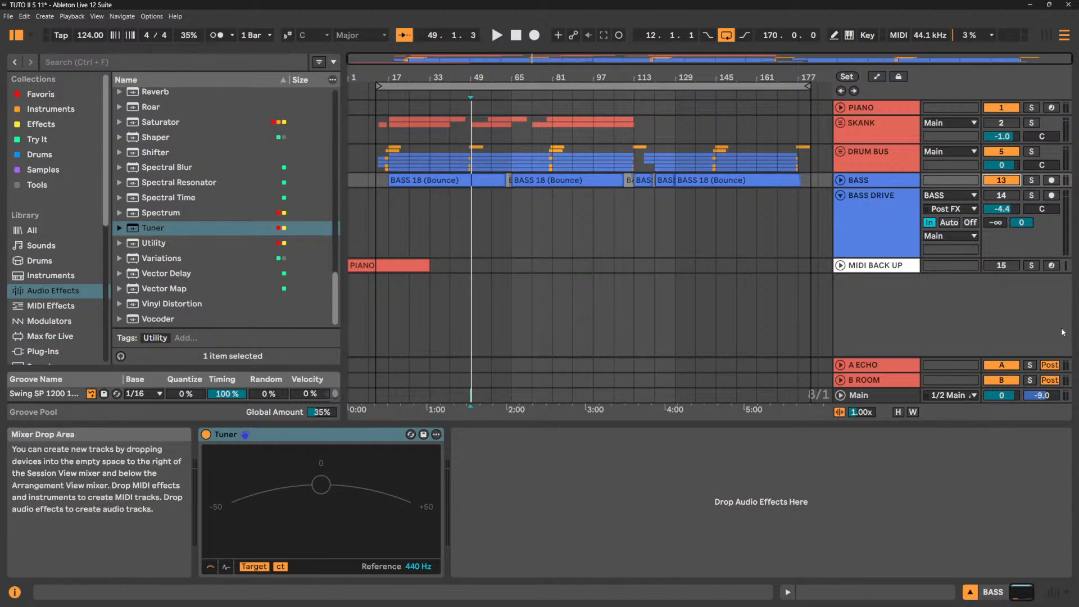
Play the bass through Tuner and compare Histogram view with Classic view, ending in Classic view.
{"action": "key", "text": "space"}
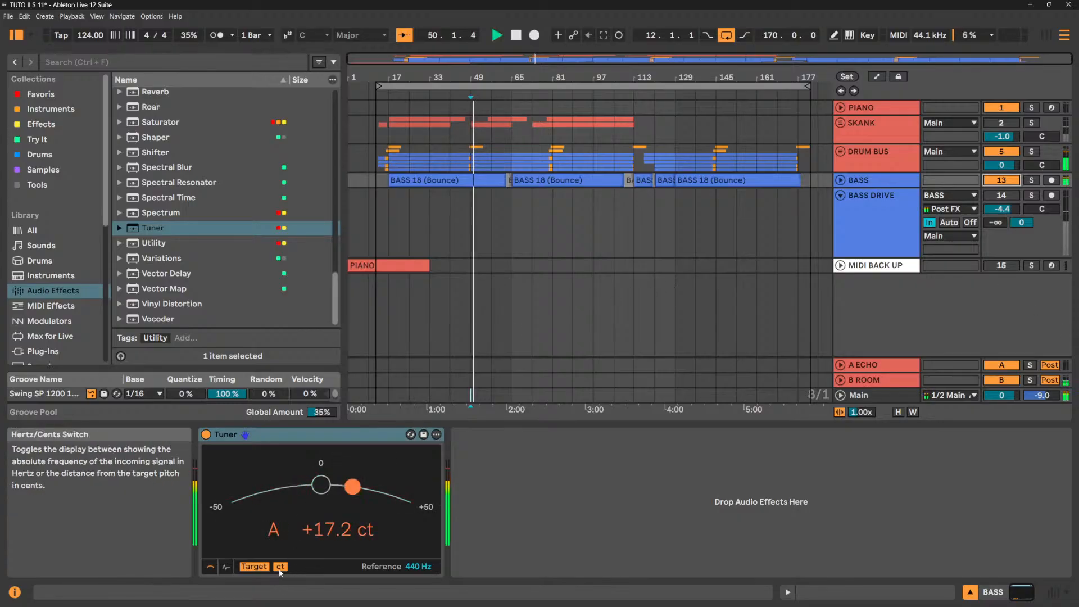
{"action": "left_click", "coordinate": [227, 569]}
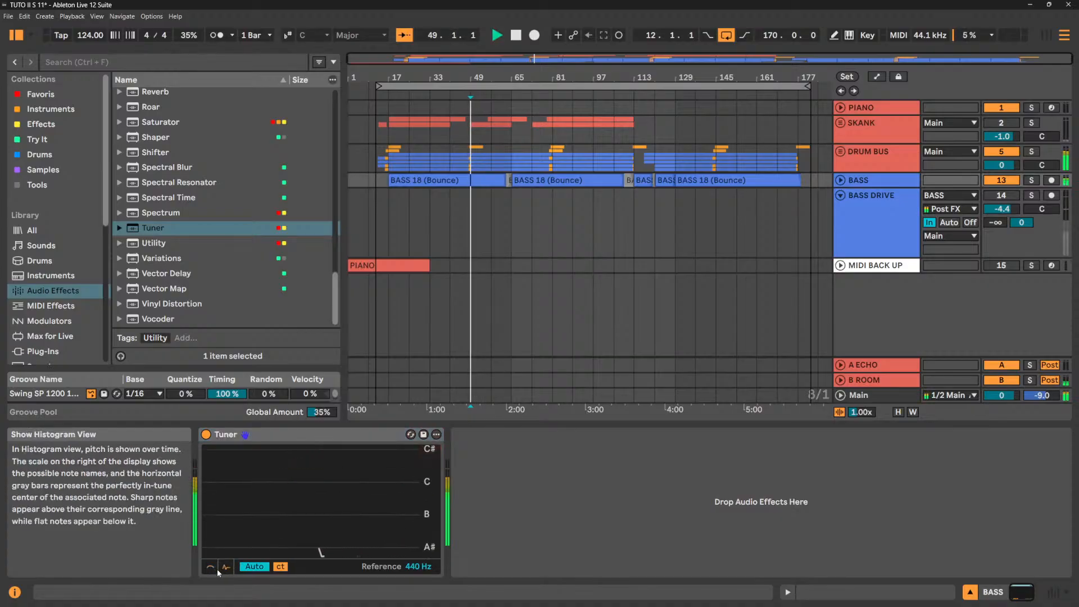
{"action": "left_click", "coordinate": [212, 568]}
{"action": "key", "text": "space"}
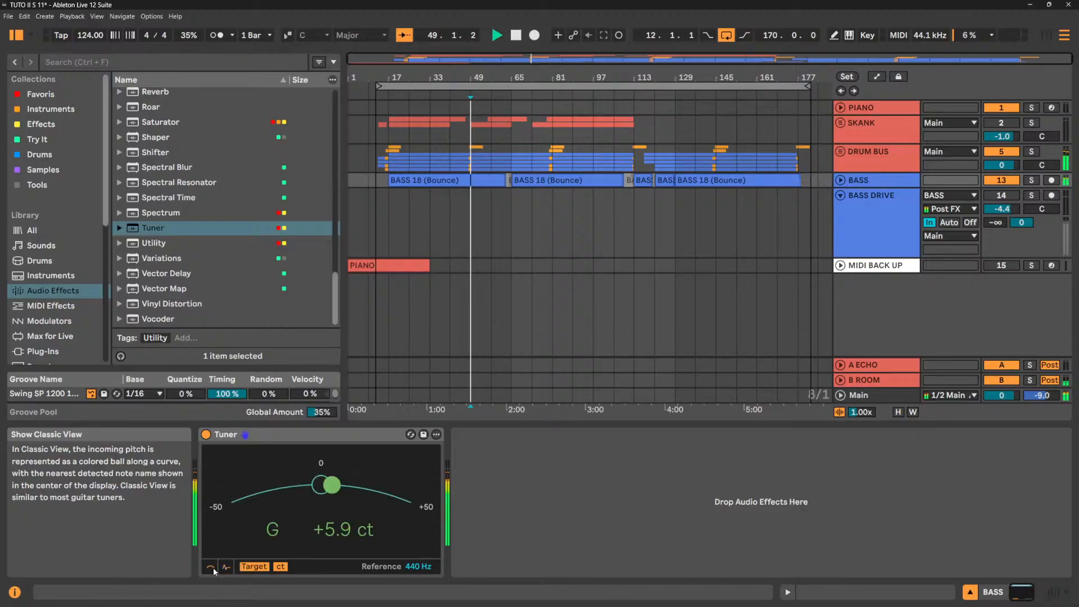
Compare Tuner's Strobe and Target modes on the bass signal, leaving it in Target mode.
{"action": "left_click", "coordinate": [254, 567]}
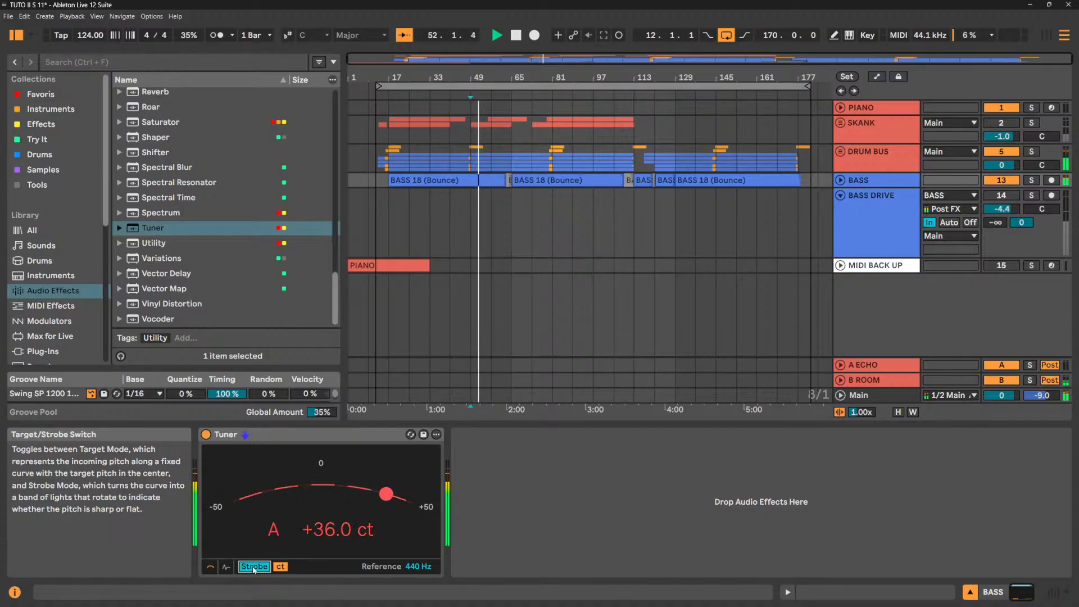
{"action": "left_click", "coordinate": [254, 566]}
{"action": "left_click", "coordinate": [254, 566]}
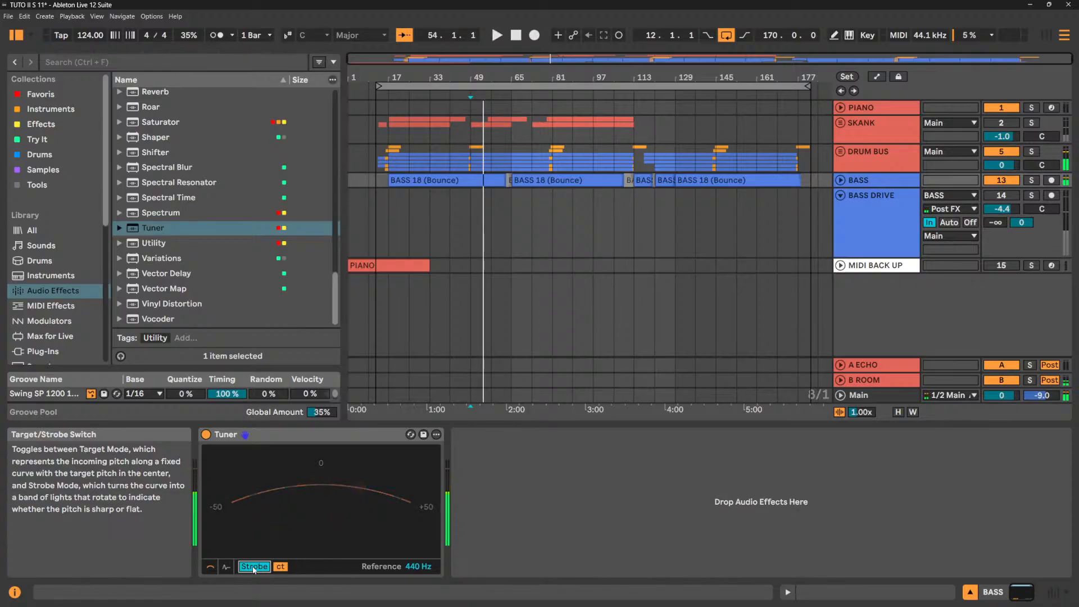
{"action": "left_click", "coordinate": [254, 567]}
Switch Tuner's readout to Hz and back to ct, then play the bass briefly and stop.
{"action": "left_click", "coordinate": [280, 567]}
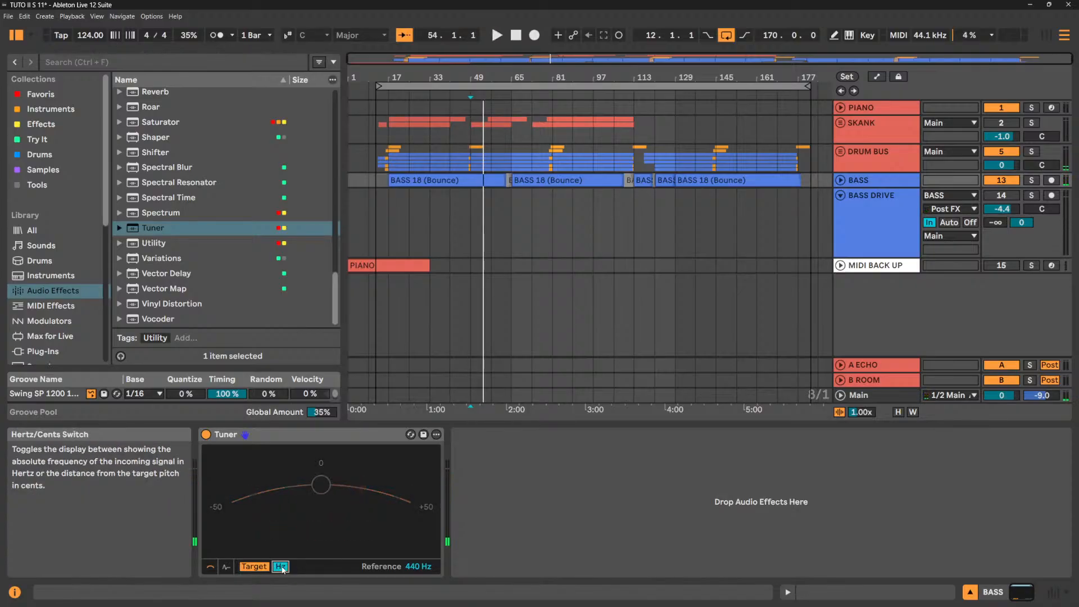
{"action": "left_click", "coordinate": [280, 567]}
{"action": "key", "text": "space"}
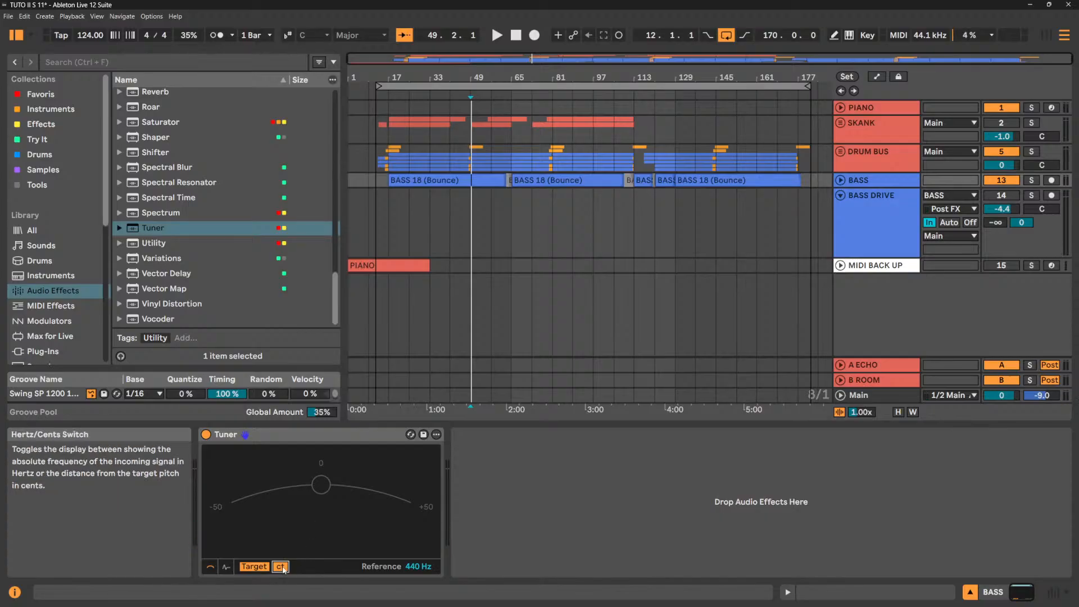
{"action": "key", "text": "space"}
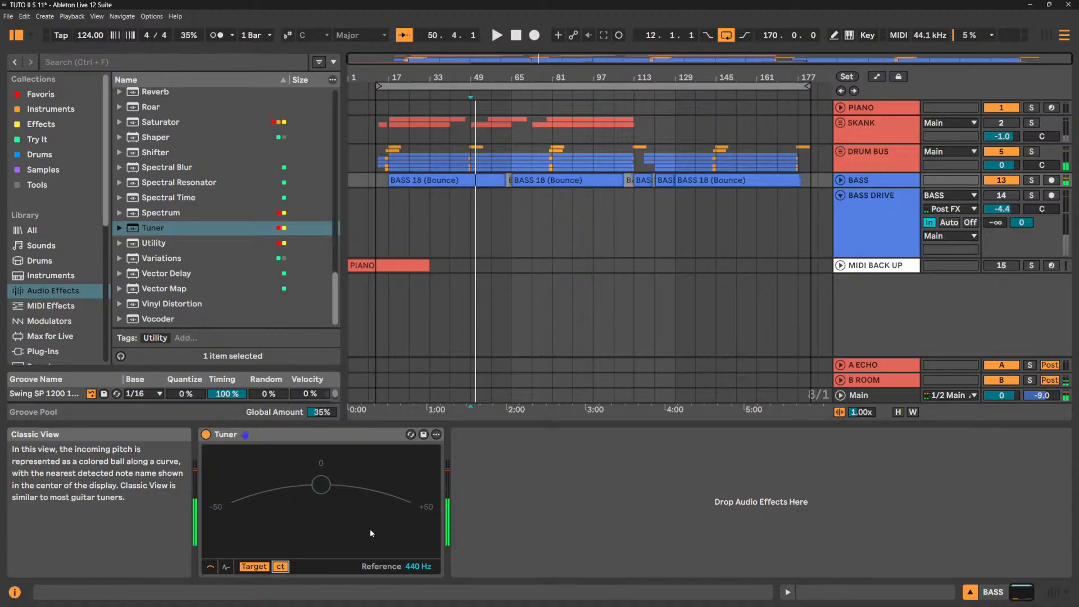
Set Tuner's readout to Hz and play the bass briefly to read its note frequencies.
{"action": "left_click", "coordinate": [281, 566]}
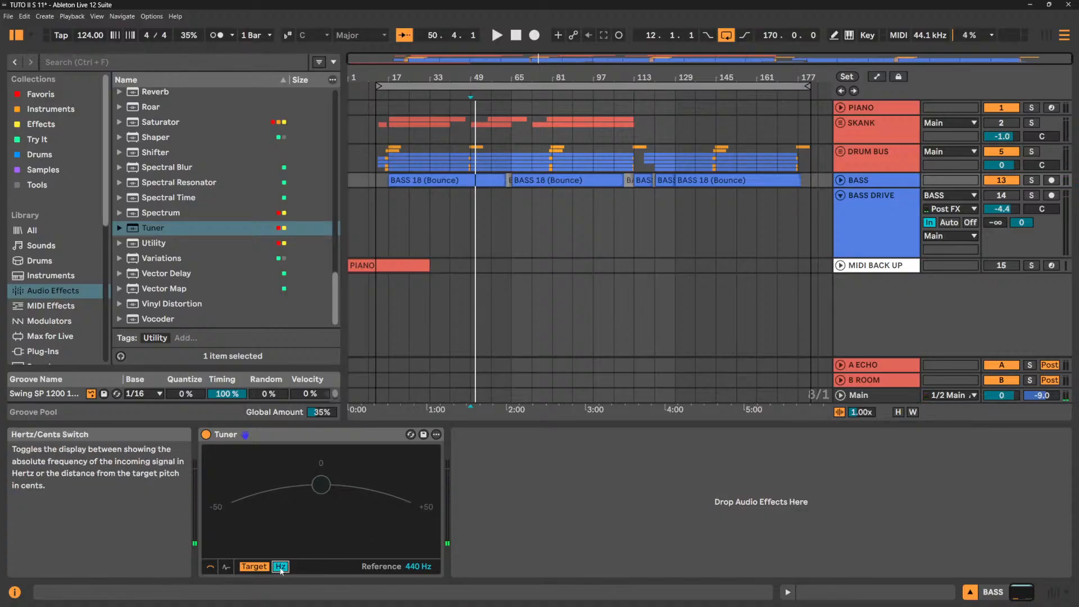
{"action": "key", "text": "space"}
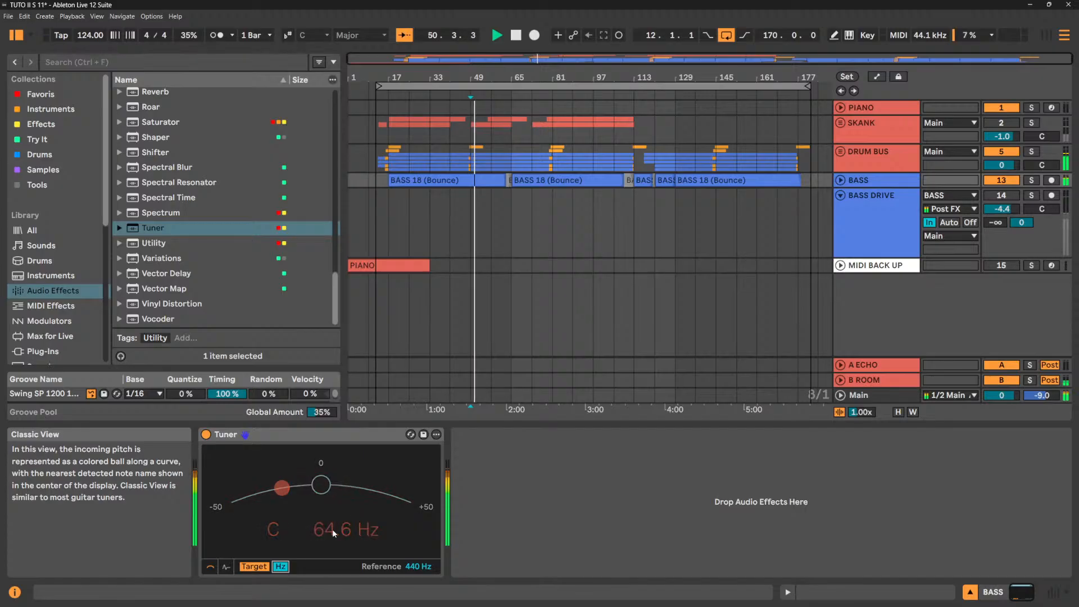
{"action": "key", "text": "space"}
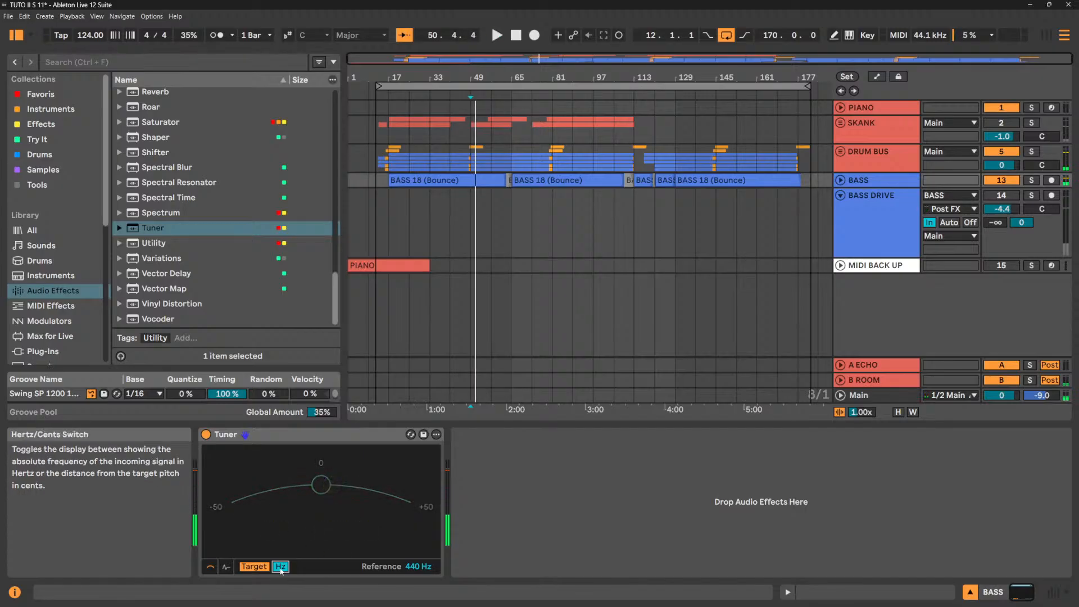
Switch Tuner's readout back to ct and try adjusting its reference frequency, leaving it at 440 Hz.
{"action": "left_click", "coordinate": [281, 566]}
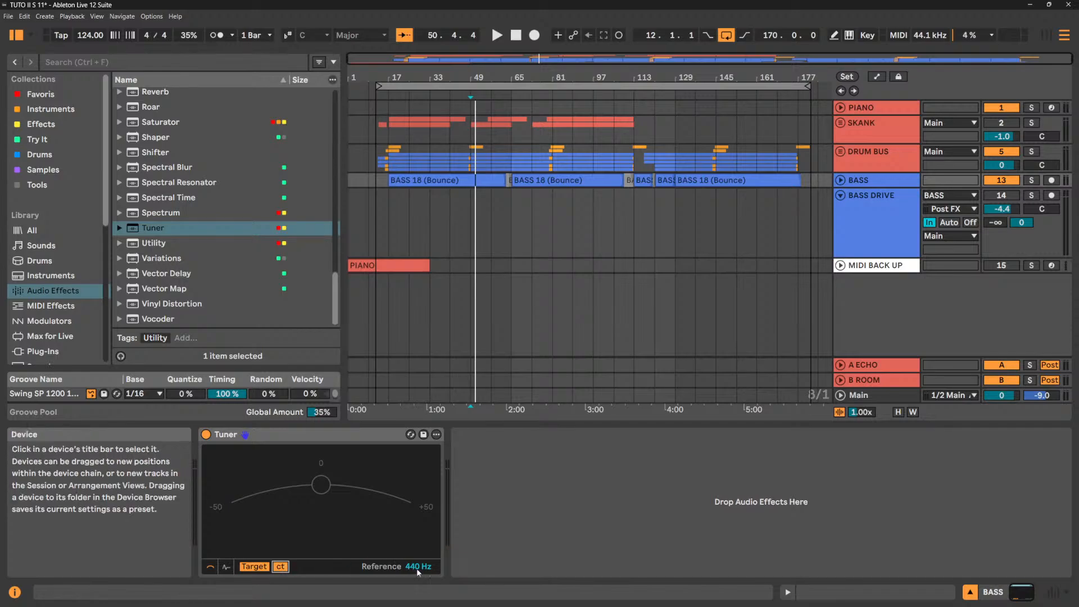
{"action": "left_click_drag", "start_coordinate": [419, 566], "coordinate": [419, 582]}
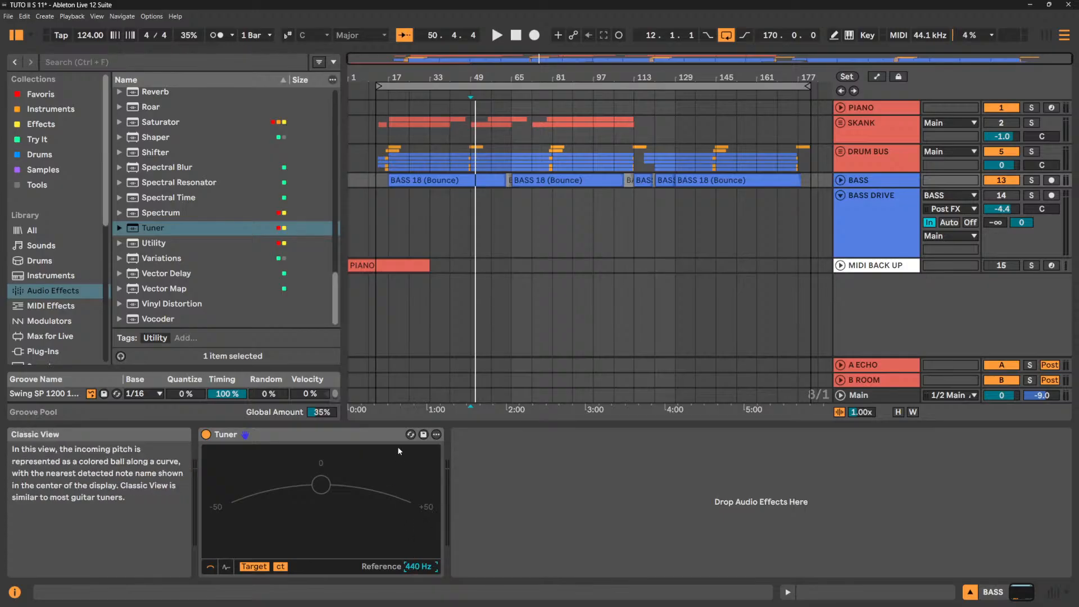
Delete Tuner from the BASS track and add the Utility audio effect in its place.
{"action": "left_click", "coordinate": [383, 434]}
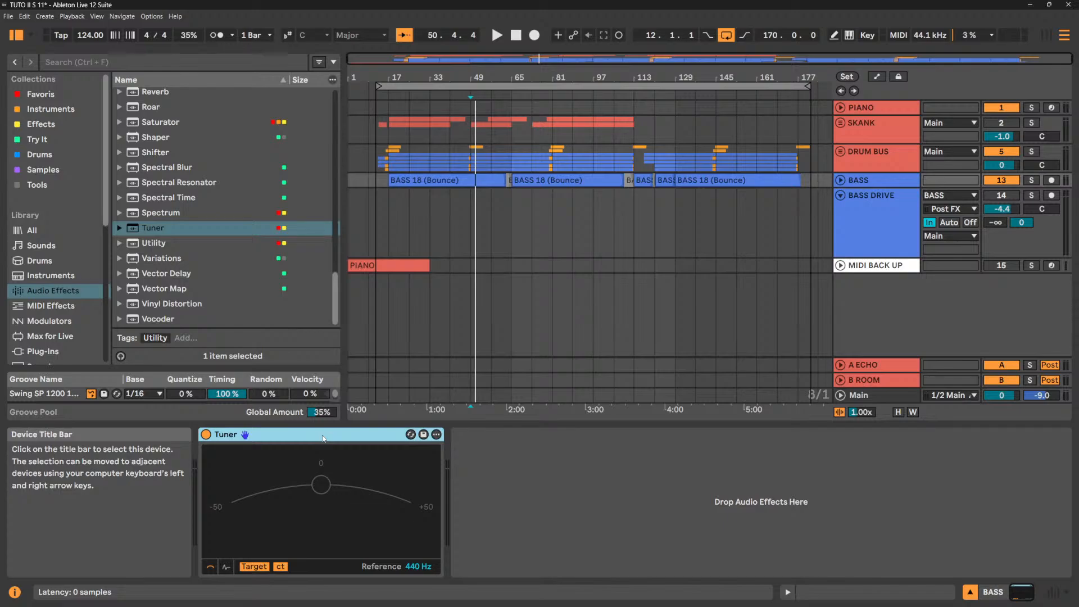
{"action": "key", "text": "Delete"}
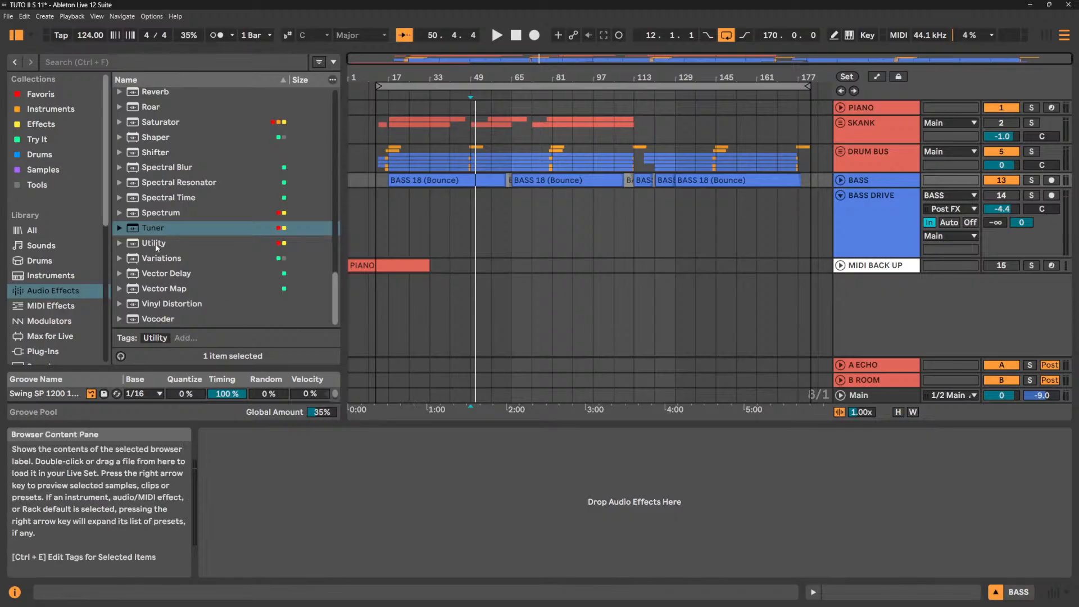
{"action": "left_click_drag", "start_coordinate": [157, 248], "coordinate": [339, 469]}
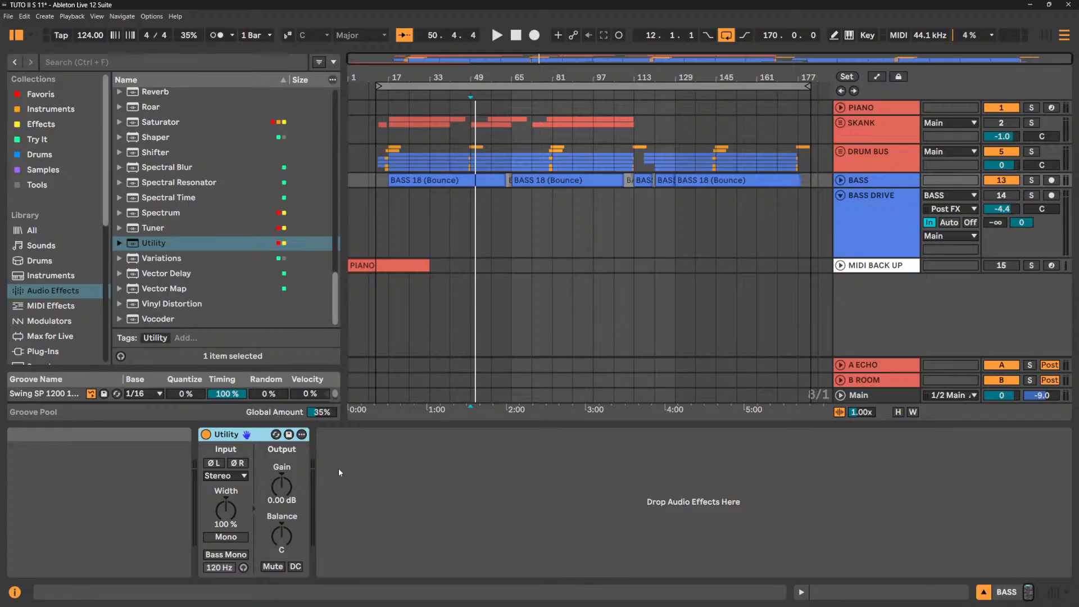
Look through the MIDI Effects devices in the browser, then return to the Audio Effects list.
{"action": "left_click", "coordinate": [55, 305]}
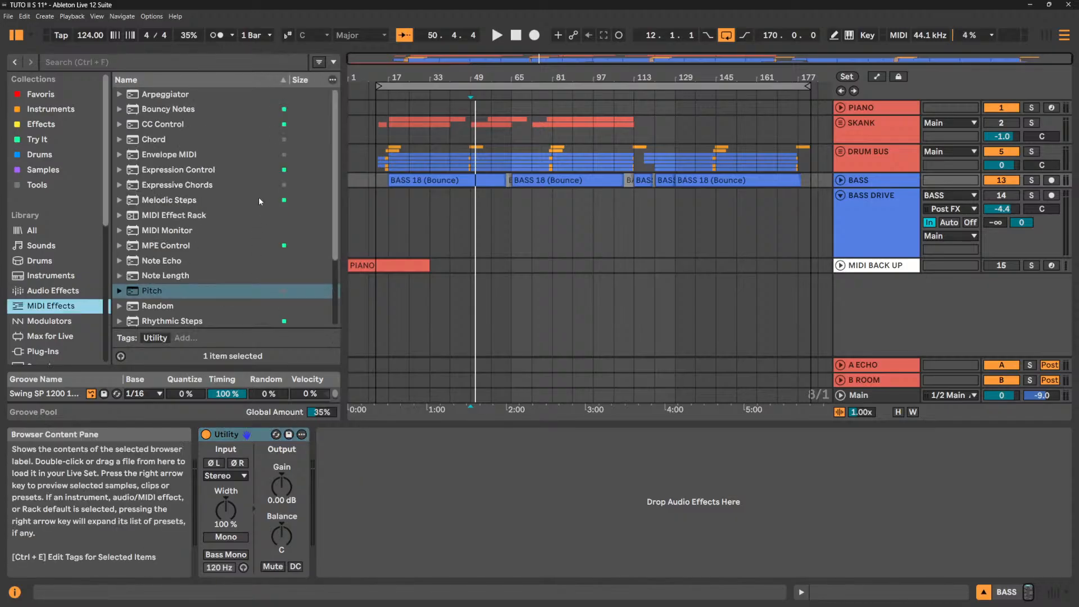
{"action": "scroll", "coordinate": [258, 197], "scroll_direction": "down", "scroll_amount": 3}
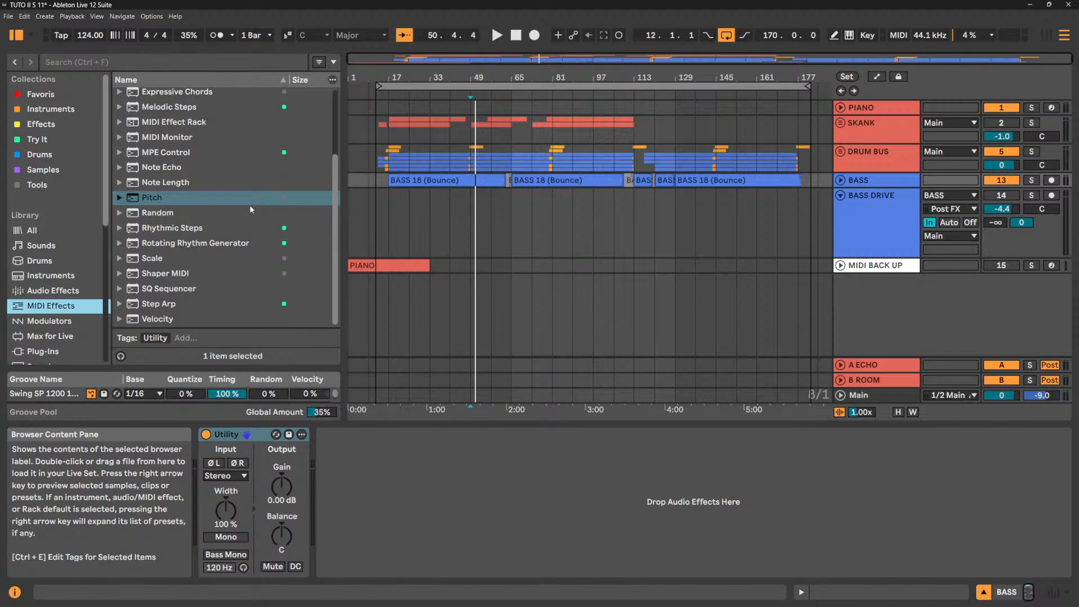
{"action": "left_click", "coordinate": [65, 295]}
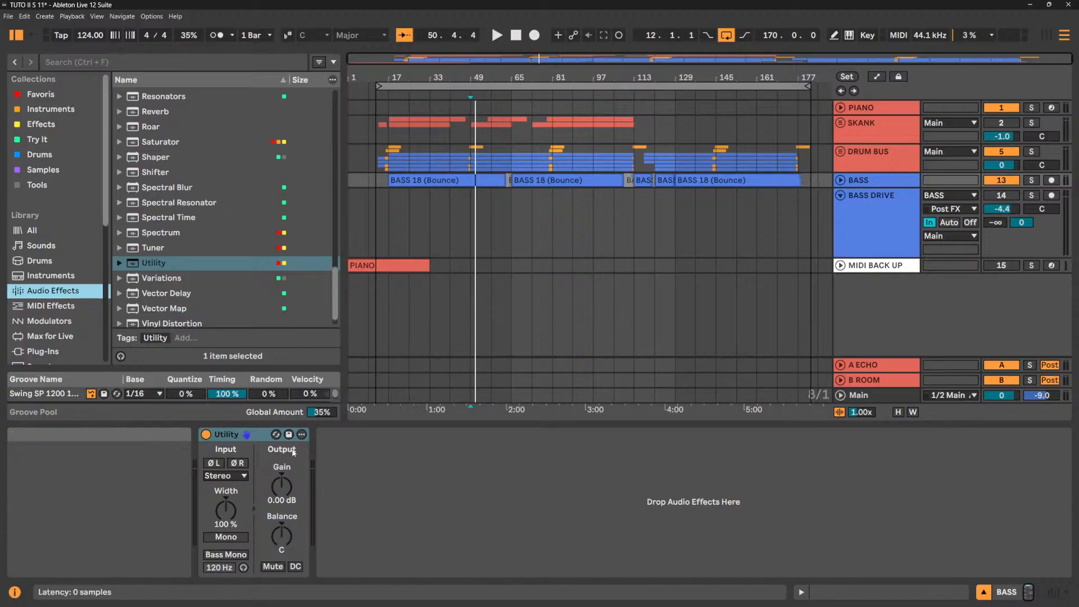
Show the DRUM BUS device chain up to its Utility and play the track briefly.
{"action": "left_click", "coordinate": [268, 438]}
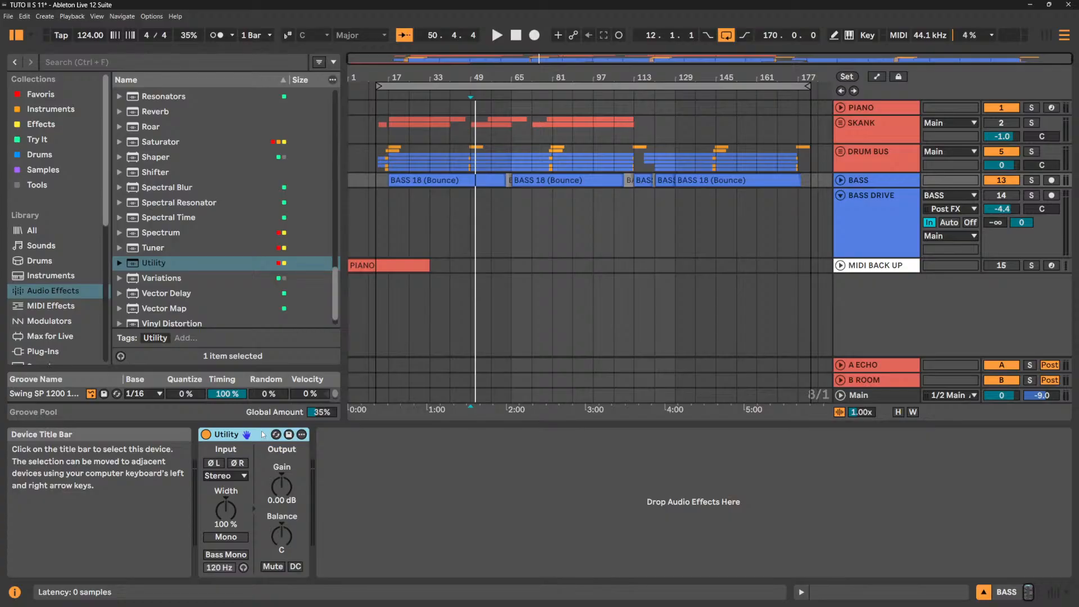
{"action": "left_click", "coordinate": [894, 163]}
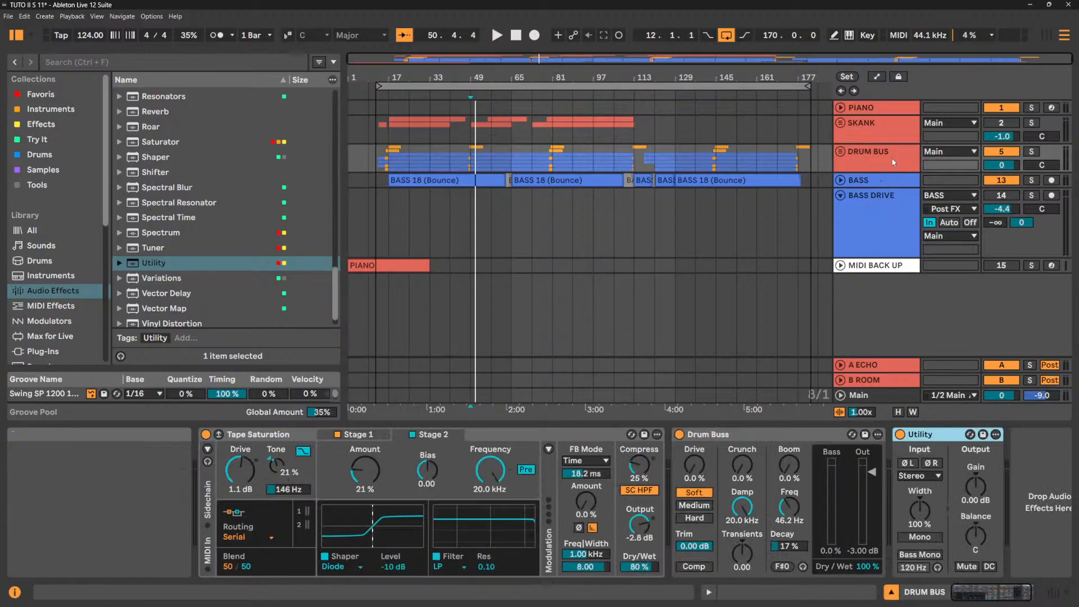
{"action": "left_click", "coordinate": [984, 597]}
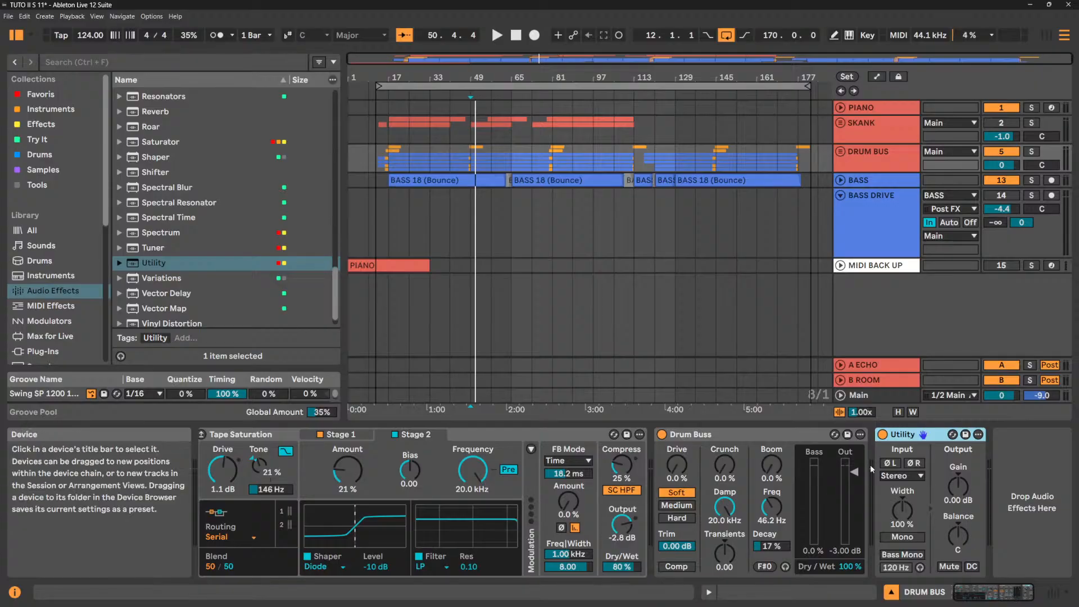
{"action": "key", "text": "space"}
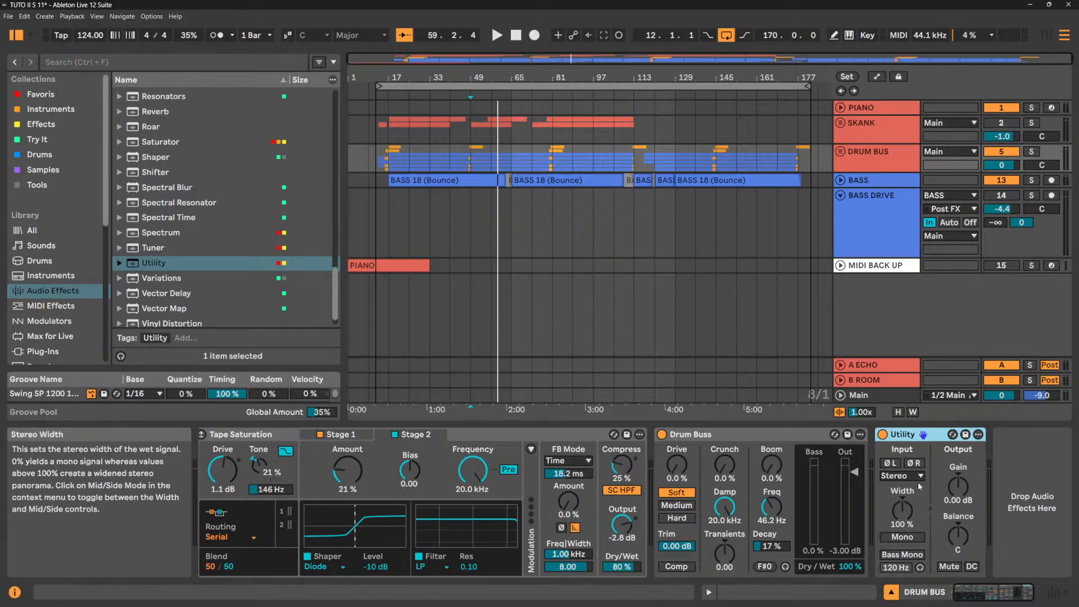
Try Utility's left and right phase inversion on DRUM BUS separately and together, leaving both off.
{"action": "left_click", "coordinate": [894, 464]}
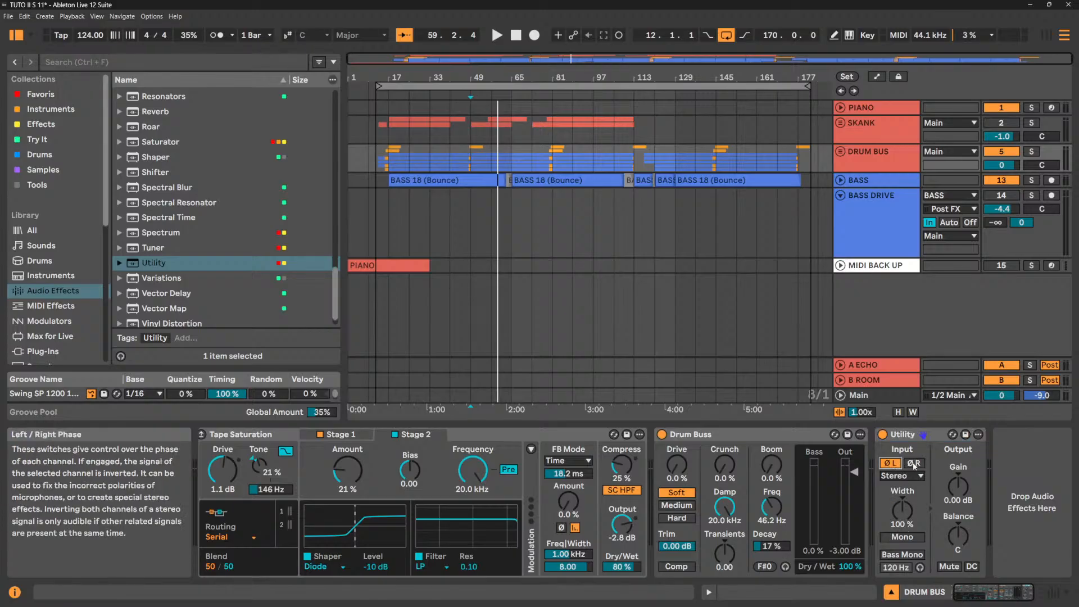
{"action": "left_click", "coordinate": [914, 464]}
{"action": "left_click", "coordinate": [914, 464]}
{"action": "left_click", "coordinate": [895, 463]}
{"action": "left_click", "coordinate": [912, 463]}
{"action": "left_click", "coordinate": [891, 465]}
{"action": "left_click", "coordinate": [892, 464]}
{"action": "left_click", "coordinate": [909, 463]}
{"action": "left_click", "coordinate": [889, 463]}
{"action": "left_click", "coordinate": [910, 464]}
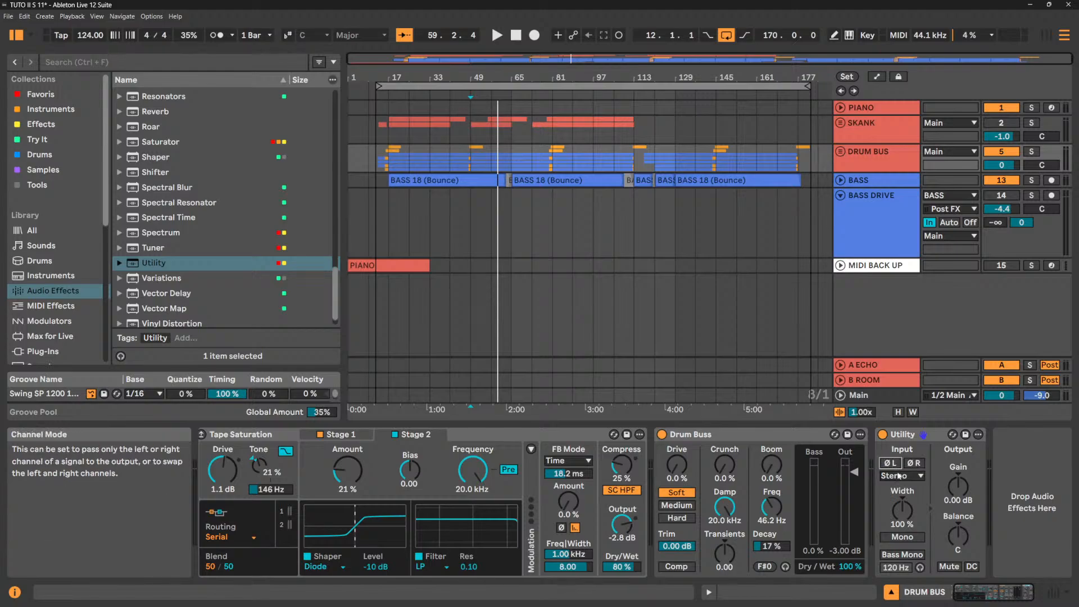
Try Utility's Swap channel mode on DRUM BUS, then return it to Stereo.
{"action": "left_click", "coordinate": [897, 476]}
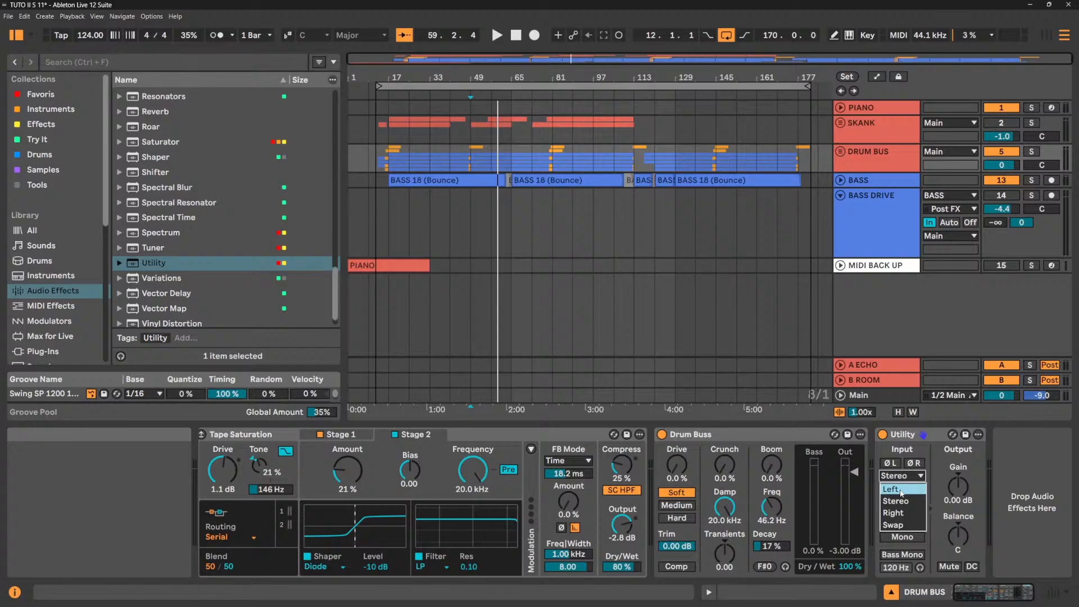
{"action": "left_click", "coordinate": [903, 526]}
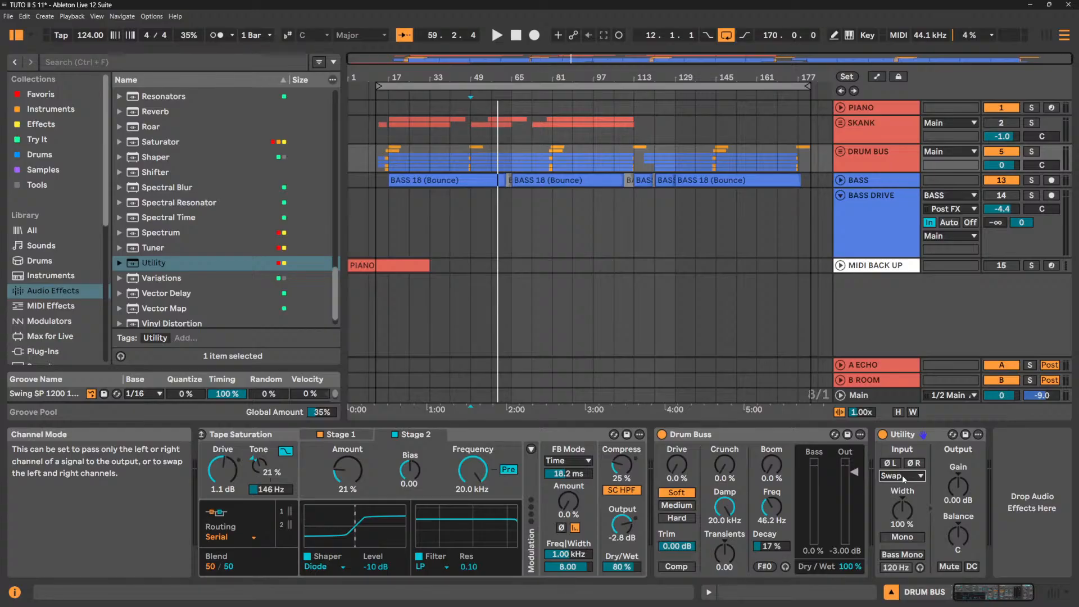
{"action": "left_click", "coordinate": [904, 478]}
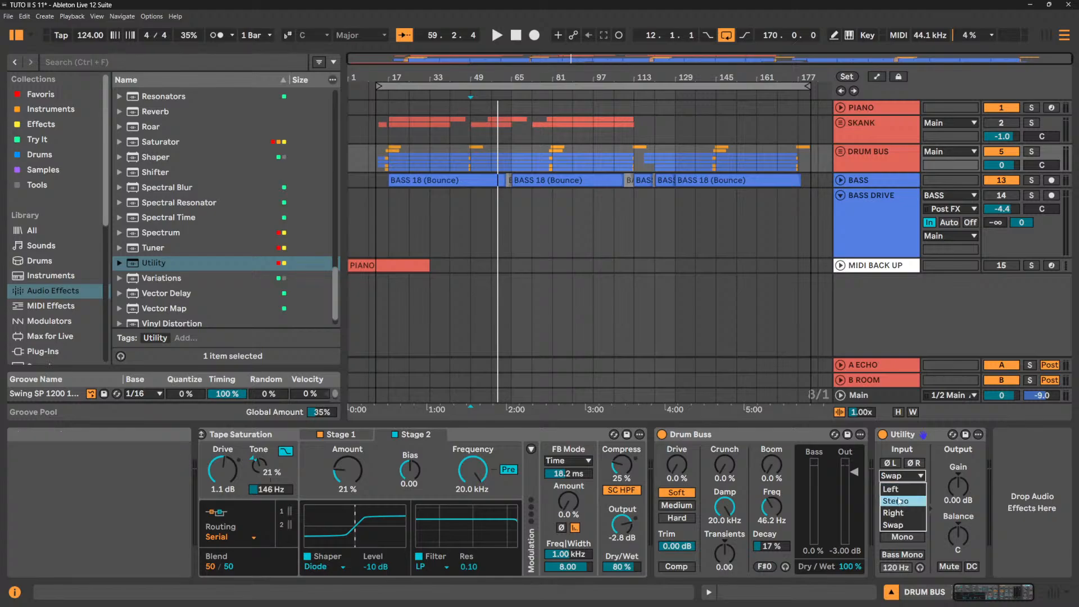
{"action": "left_click", "coordinate": [917, 514]}
Play the drums while lowering Utility's stereo Width and raising it to 400%, then reset it to 100%.
{"action": "key", "text": "space"}
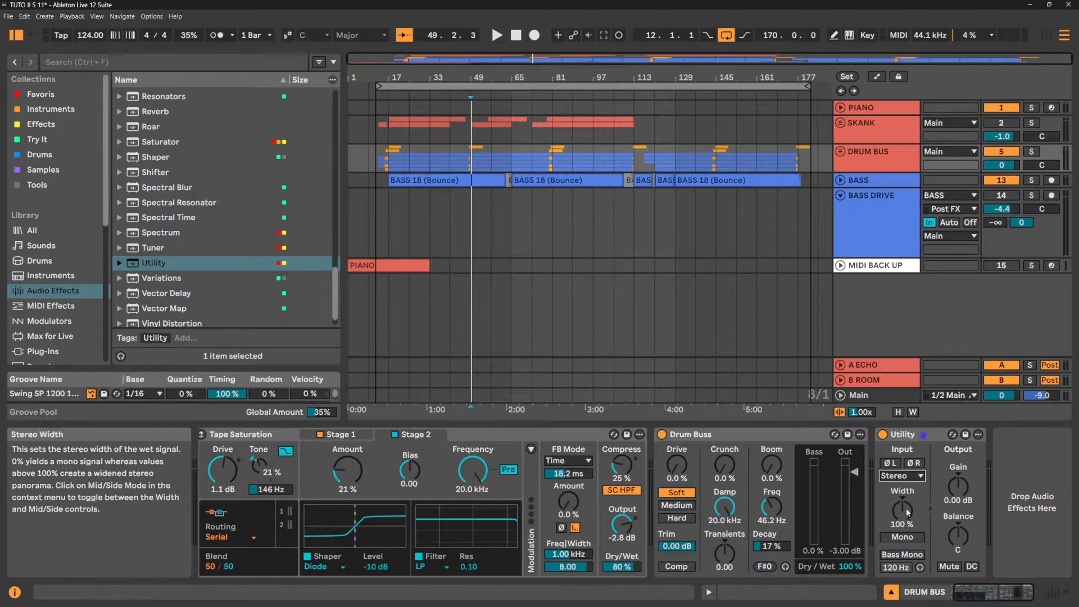
{"action": "left_click_drag", "start_coordinate": [906, 511], "coordinate": [907, 562]}
{"action": "left_click_drag", "start_coordinate": [907, 515], "coordinate": [907, 466]}
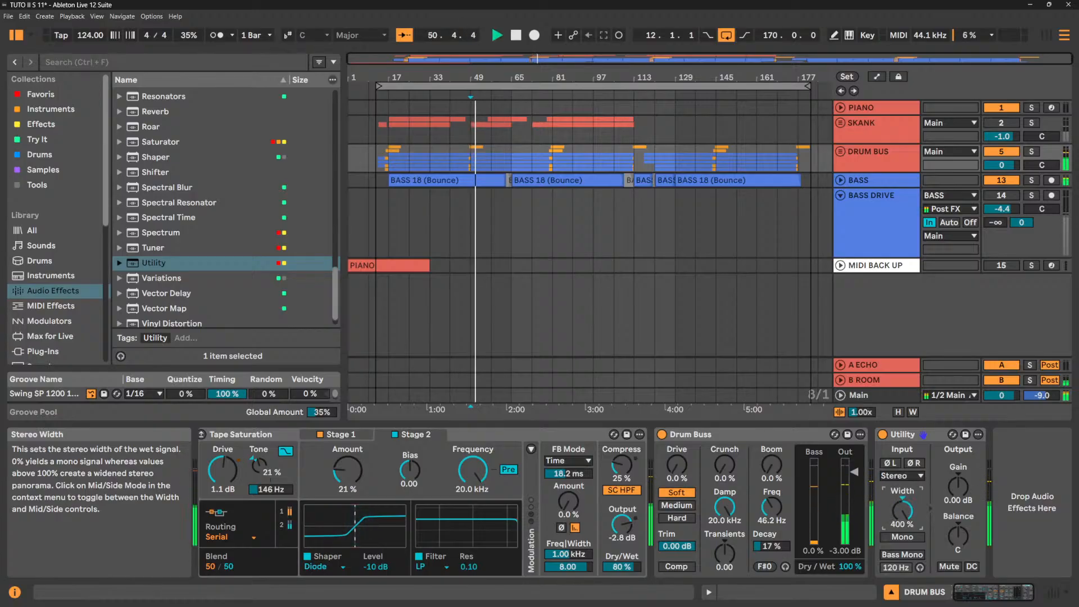
{"action": "left_click_drag", "start_coordinate": [903, 513], "coordinate": [903, 562]}
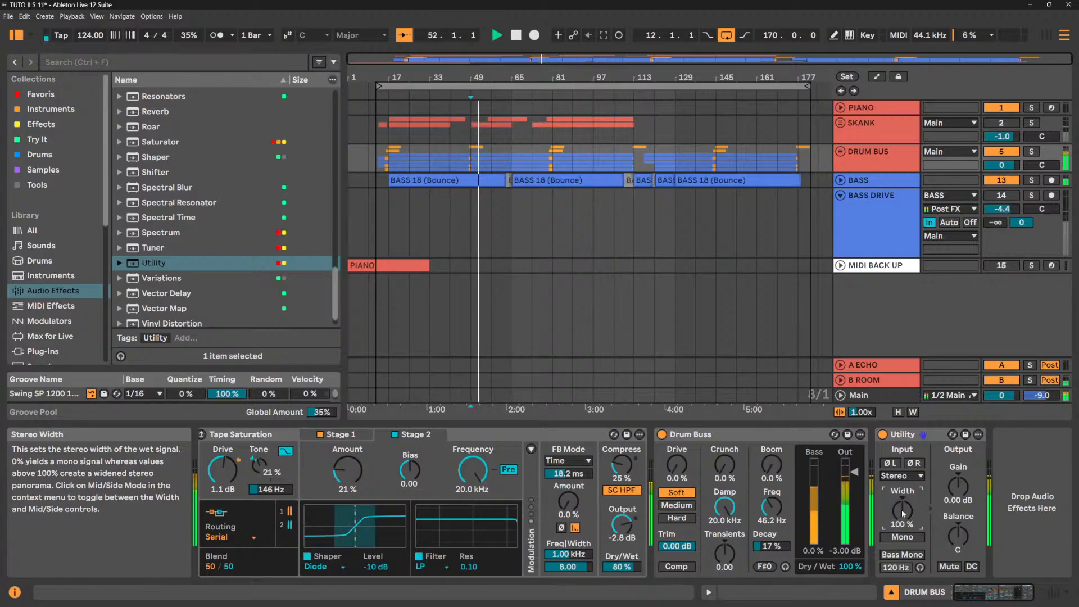
{"action": "key", "text": "Delete"}
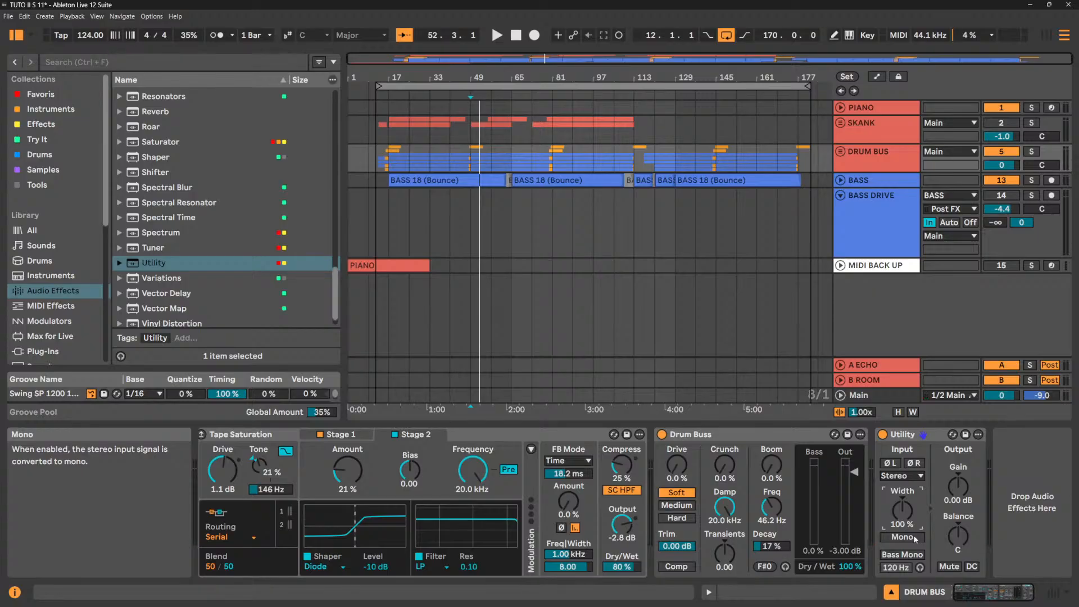
Play the drums briefly with Utility's Mono conversion on, then turn Mono off.
{"action": "left_click", "coordinate": [903, 537]}
{"action": "key", "text": "space"}
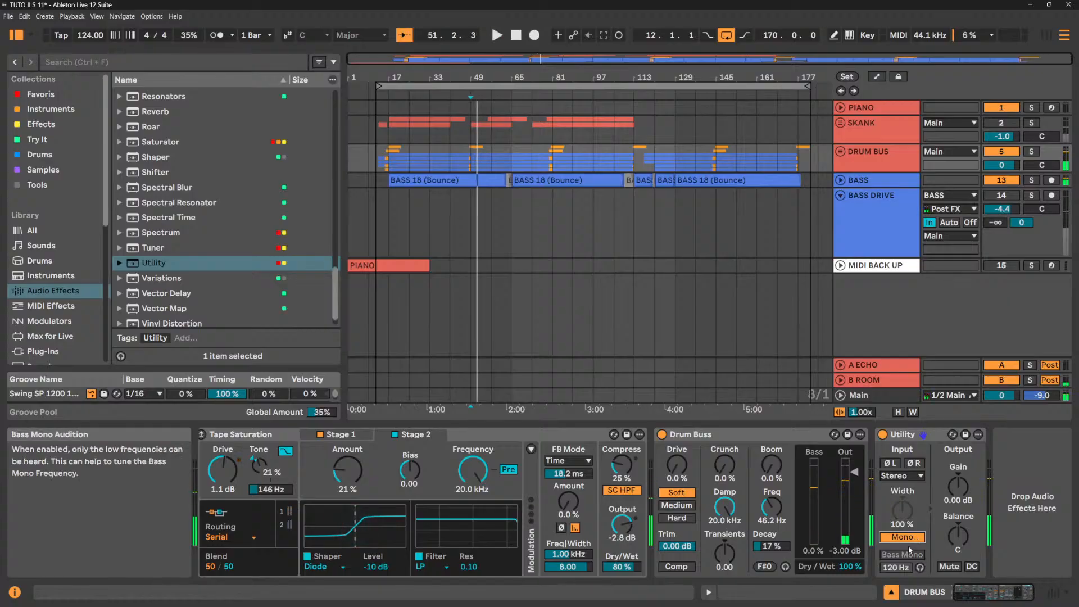
{"action": "left_click", "coordinate": [915, 538]}
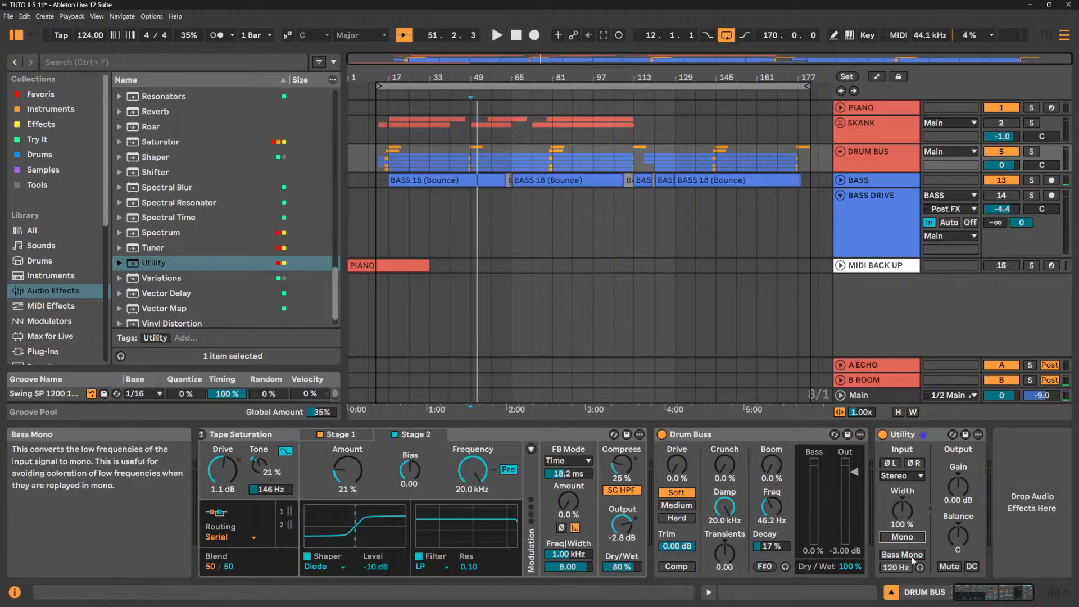
Enable Utility's Bass Mono and audition its crossover up to 219 Hz, then return it to 120 Hz and turn the audition off.
{"action": "left_click", "coordinate": [902, 555]}
{"action": "key", "text": "space"}
{"action": "left_click", "coordinate": [921, 567]}
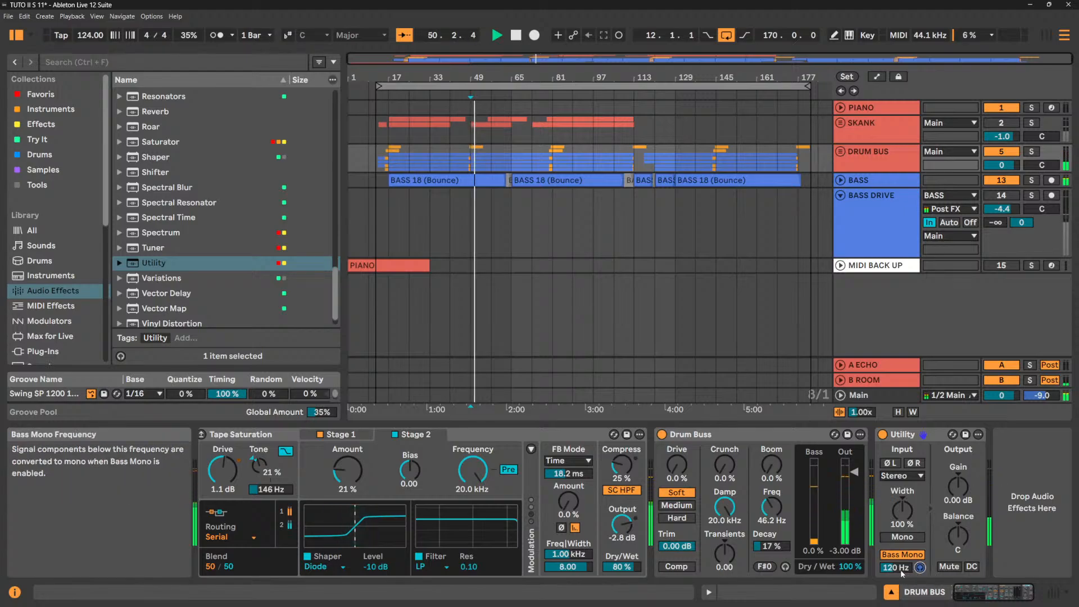
{"action": "left_click_drag", "start_coordinate": [896, 567], "coordinate": [896, 540]}
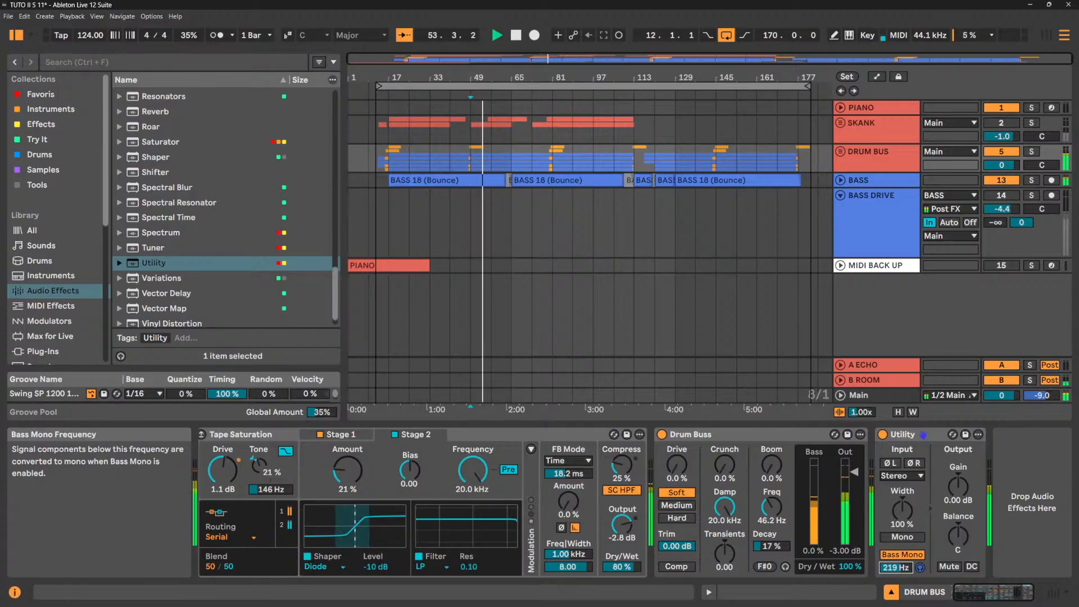
{"action": "left_click_drag", "start_coordinate": [895, 567], "coordinate": [902, 582]}
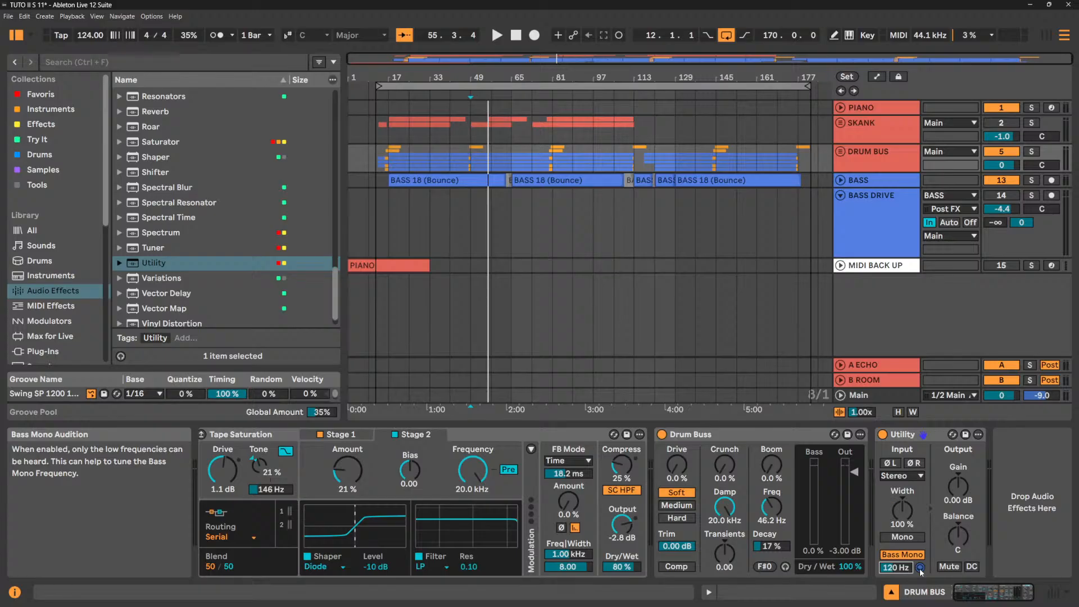
{"action": "key", "text": "space"}
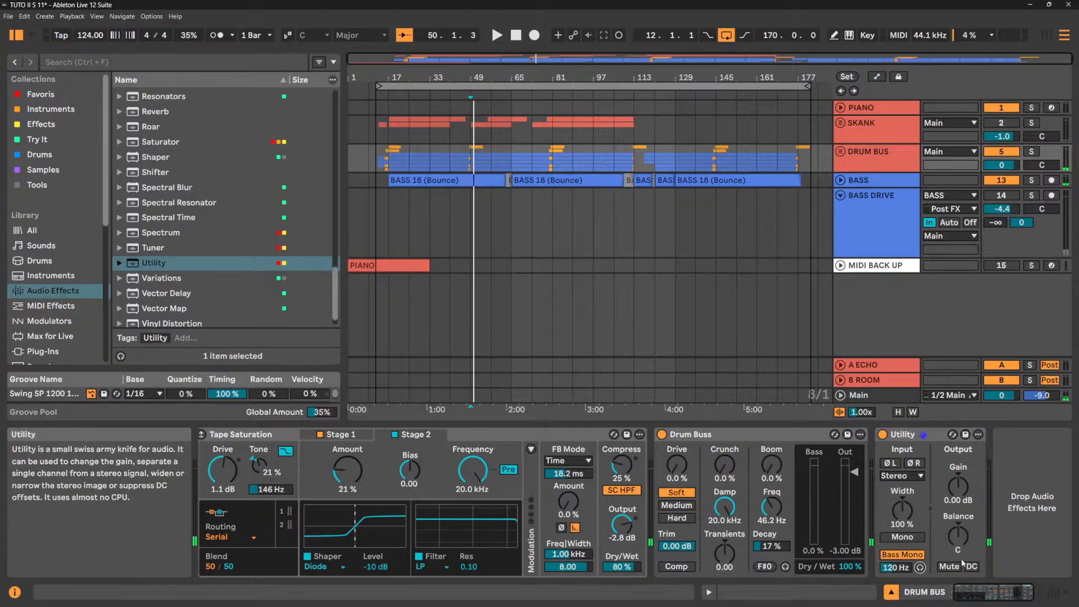
Switch Utility's Width control to Mid/Side Mode, set it to 100M and play the drums.
{"action": "right_click", "coordinate": [903, 497]}
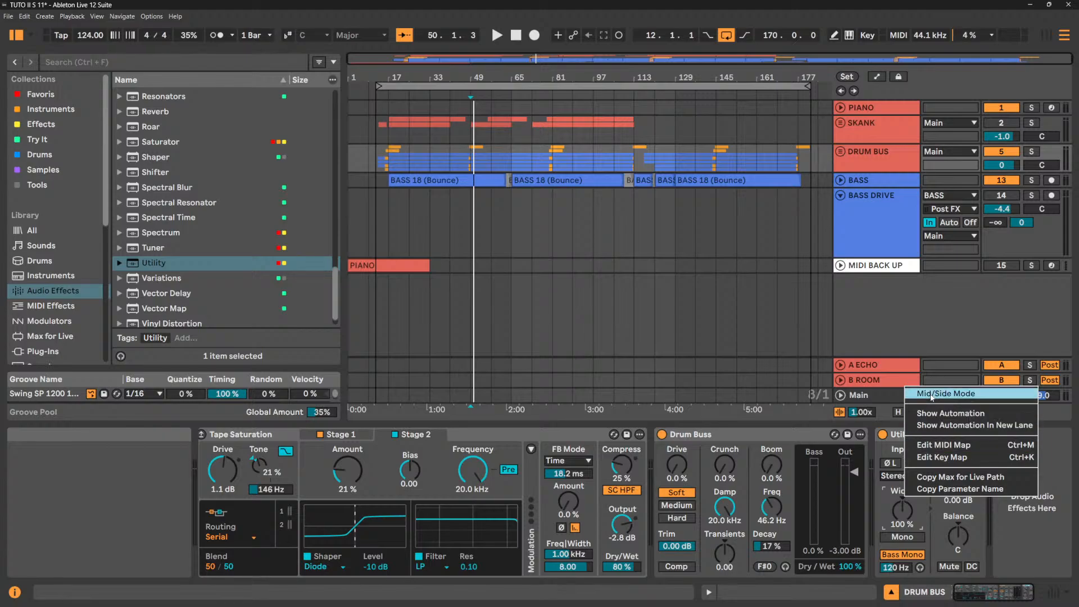
{"action": "left_click", "coordinate": [931, 395]}
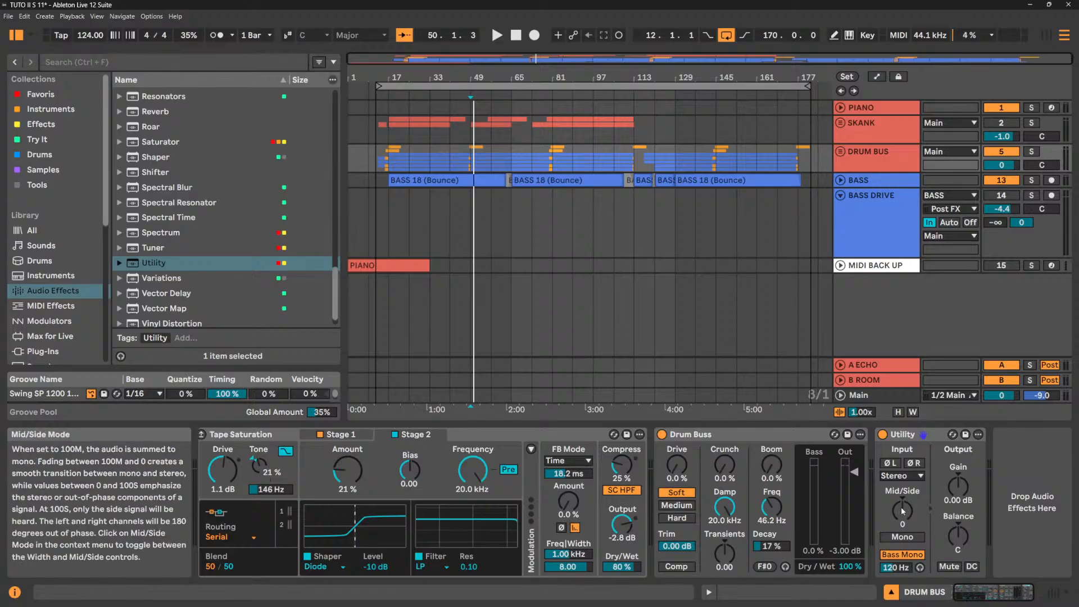
{"action": "left_click_drag", "start_coordinate": [902, 506], "coordinate": [902, 540]}
{"action": "key", "text": "space"}
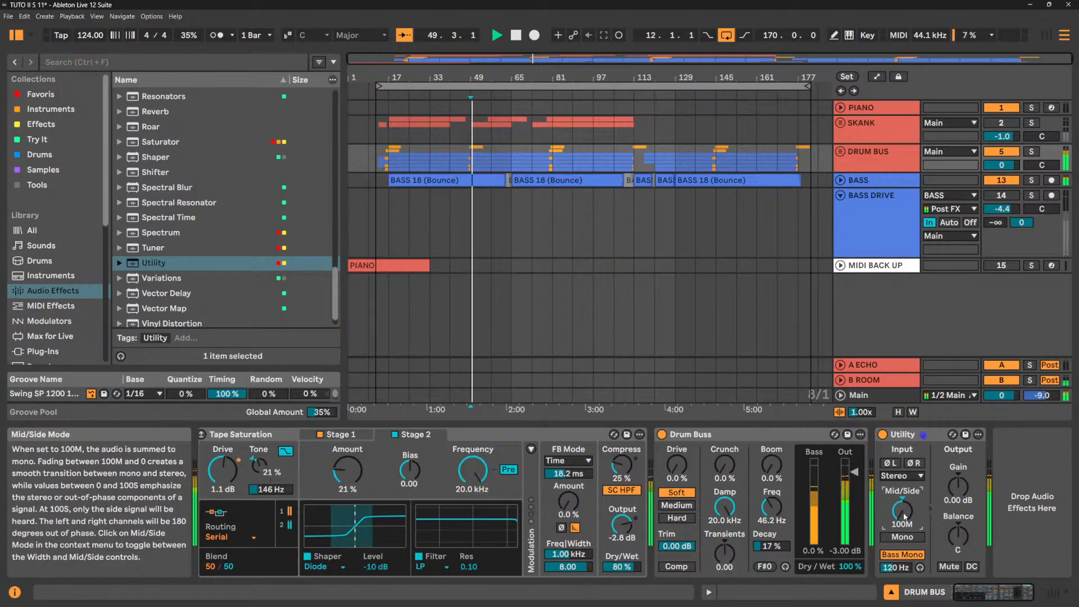
Raise Utility's Mid/Side to 100S, deactivate the BASS track, try lower side settings, then reset Mid/Side to 0.
{"action": "left_click_drag", "start_coordinate": [904, 516], "coordinate": [906, 452]}
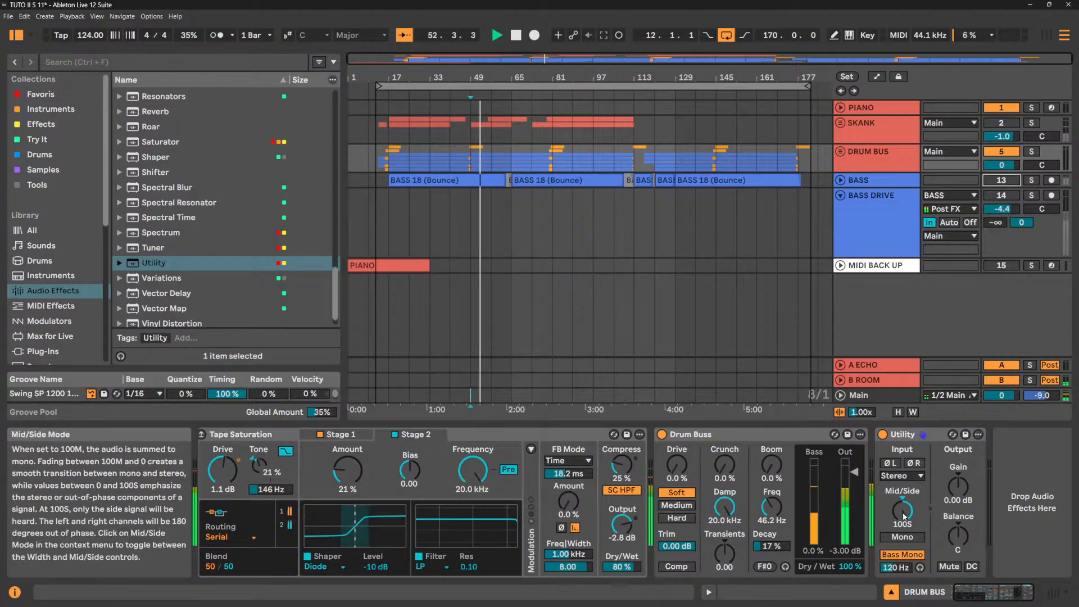
{"action": "left_click", "coordinate": [1001, 180]}
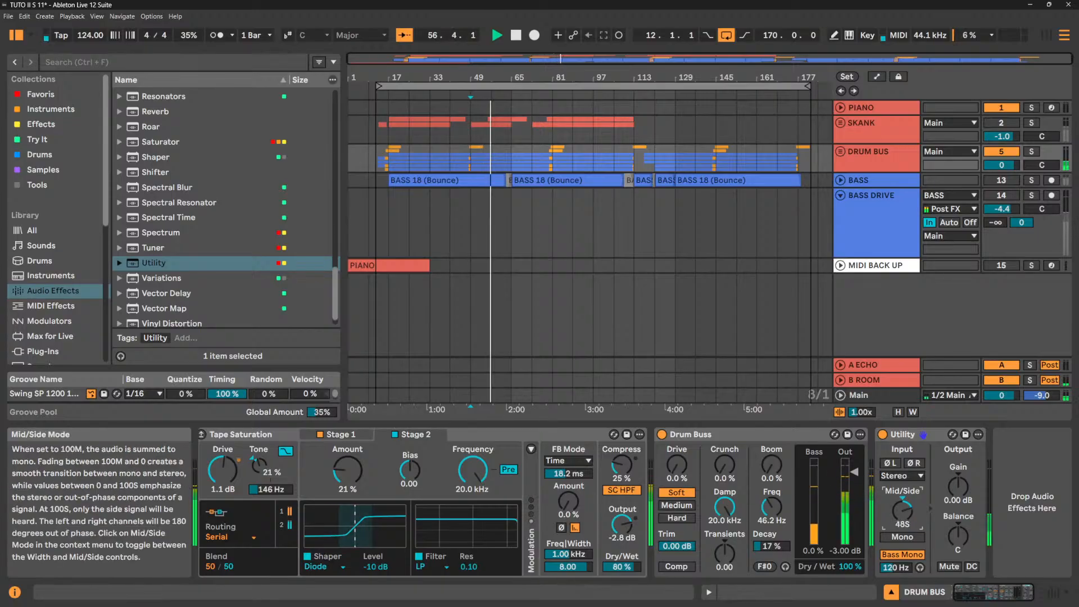
{"action": "mouse_move", "coordinate": [906, 518]}
{"action": "left_mouse_down"}
{"action": "mouse_move", "coordinate": [906, 562]}
{"action": "mouse_move", "coordinate": [907, 518]}
{"action": "left_mouse_up"}
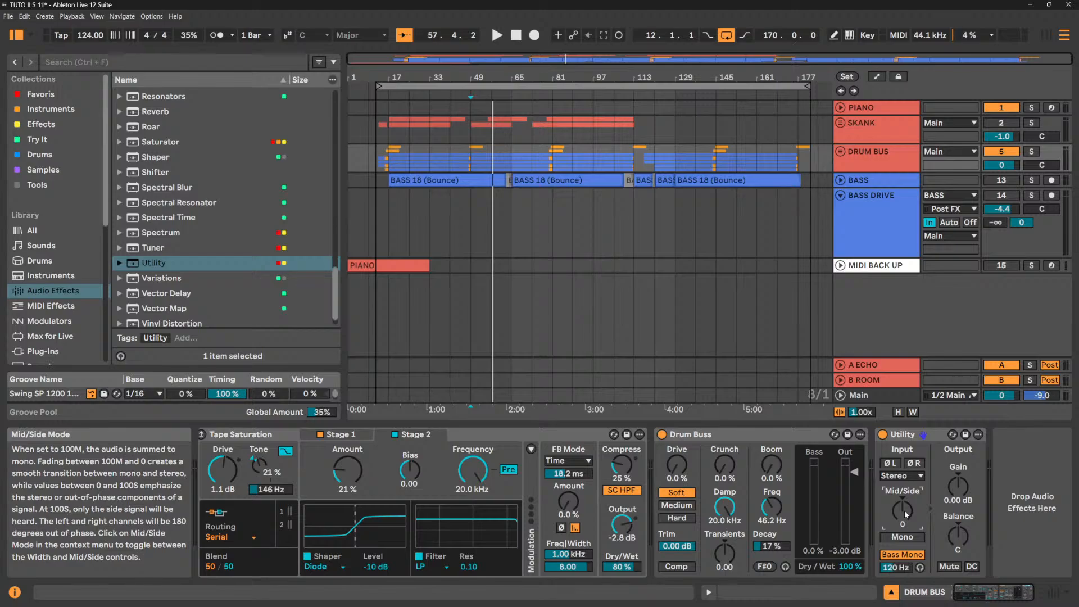
Solo SKANK and play it from bar 81, audition Utility's Mid/Side at 100S, and return it to 0.
{"action": "left_click", "coordinate": [874, 124]}
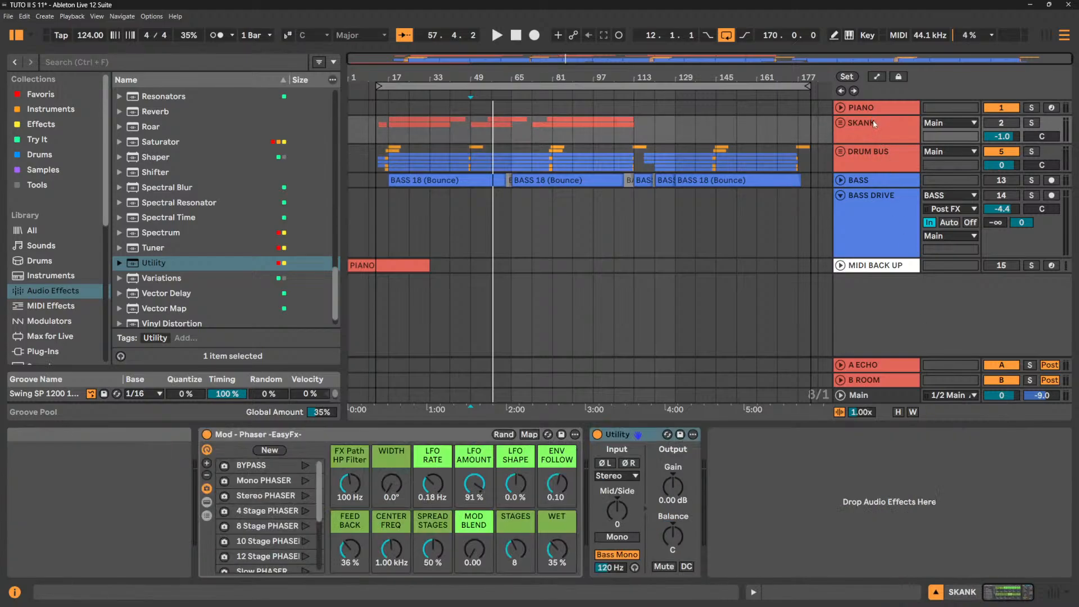
{"action": "left_click", "coordinate": [550, 137]}
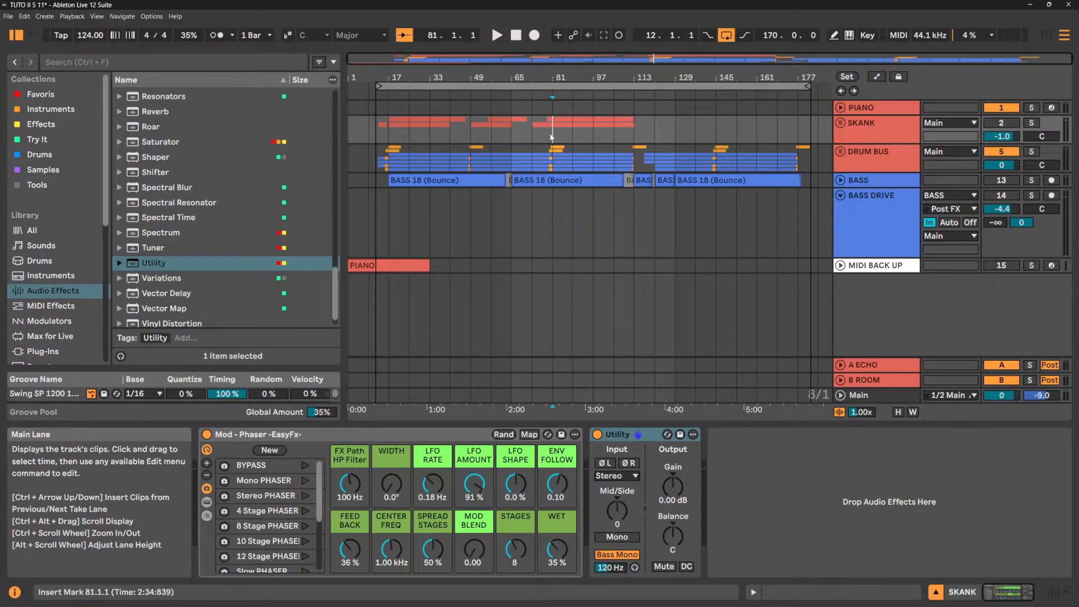
{"action": "left_click", "coordinate": [1032, 123]}
{"action": "key", "text": "space"}
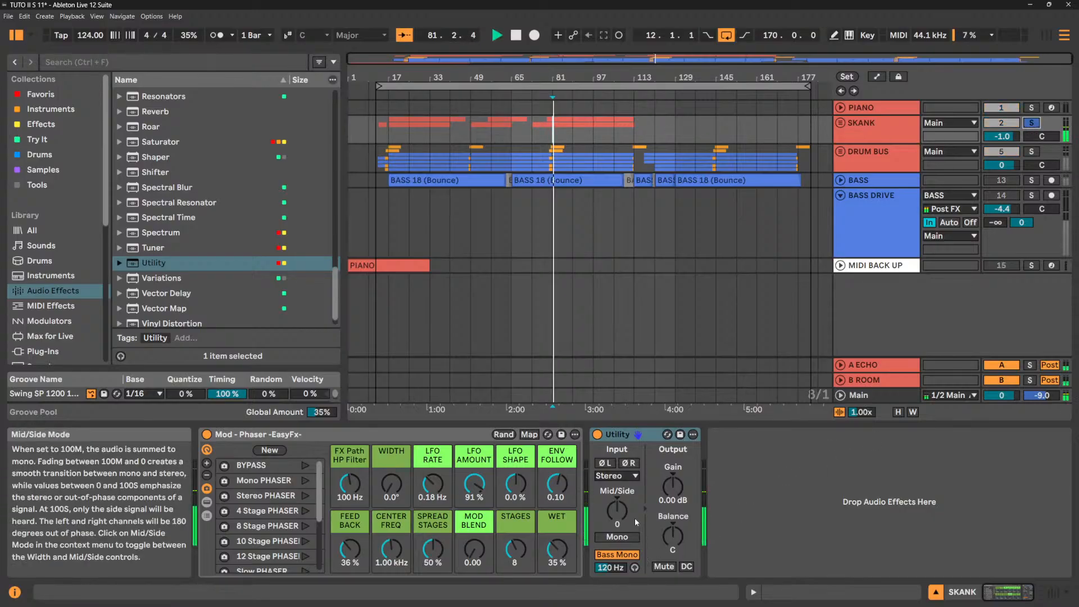
{"action": "left_click_drag", "start_coordinate": [618, 511], "coordinate": [617, 483]}
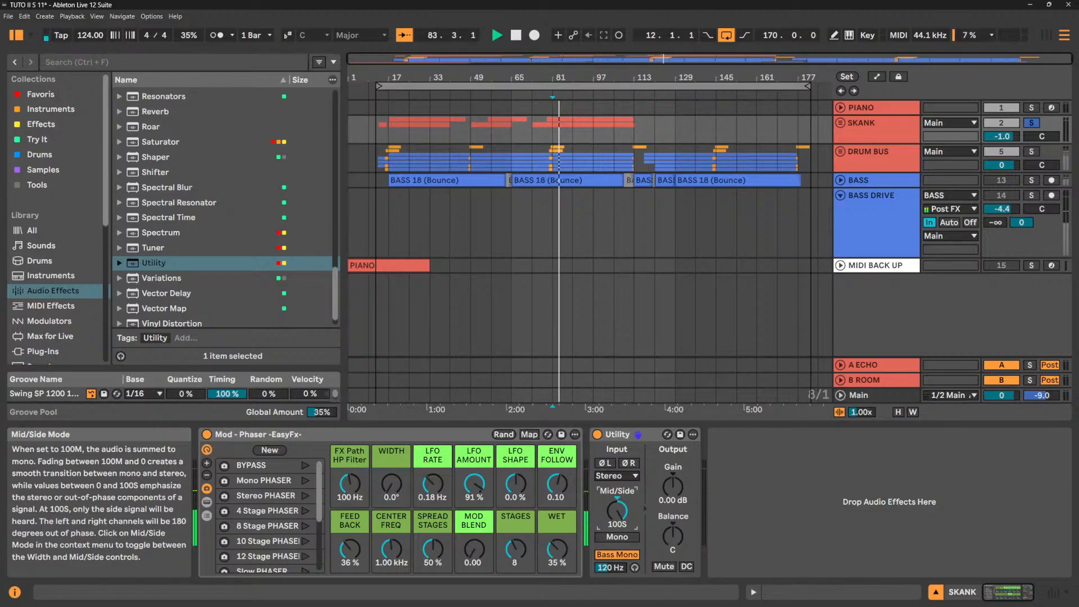
{"action": "left_click_drag", "start_coordinate": [617, 511], "coordinate": [617, 528]}
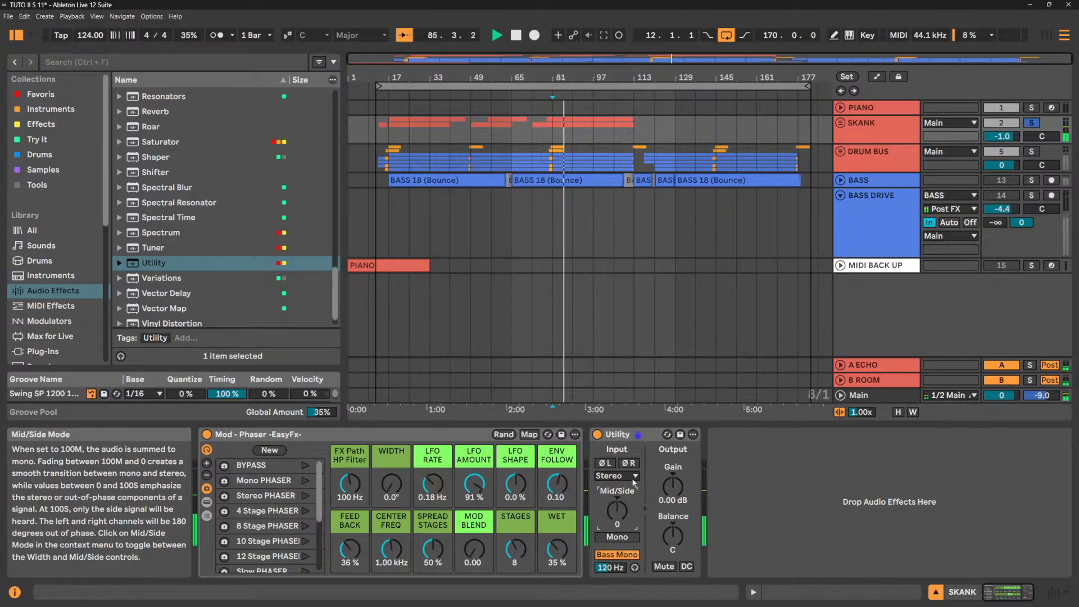
Delete Utility from the SKANK track, stop playback and unsolo the track.
{"action": "left_click", "coordinate": [652, 434]}
{"action": "key", "text": "Delete"}
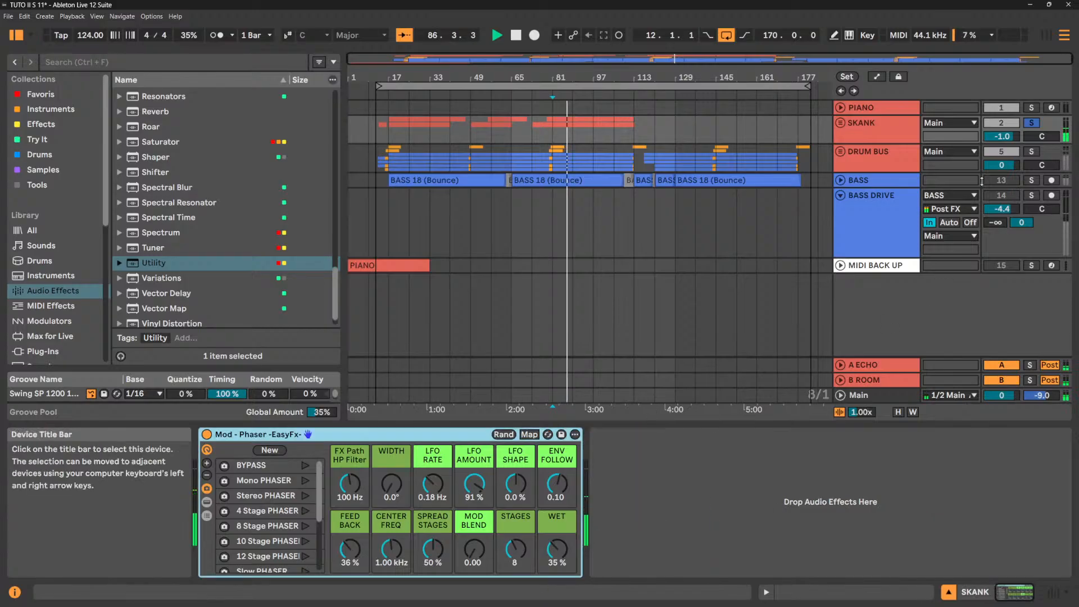
{"action": "key", "text": "space"}
{"action": "left_click", "coordinate": [1031, 122]}
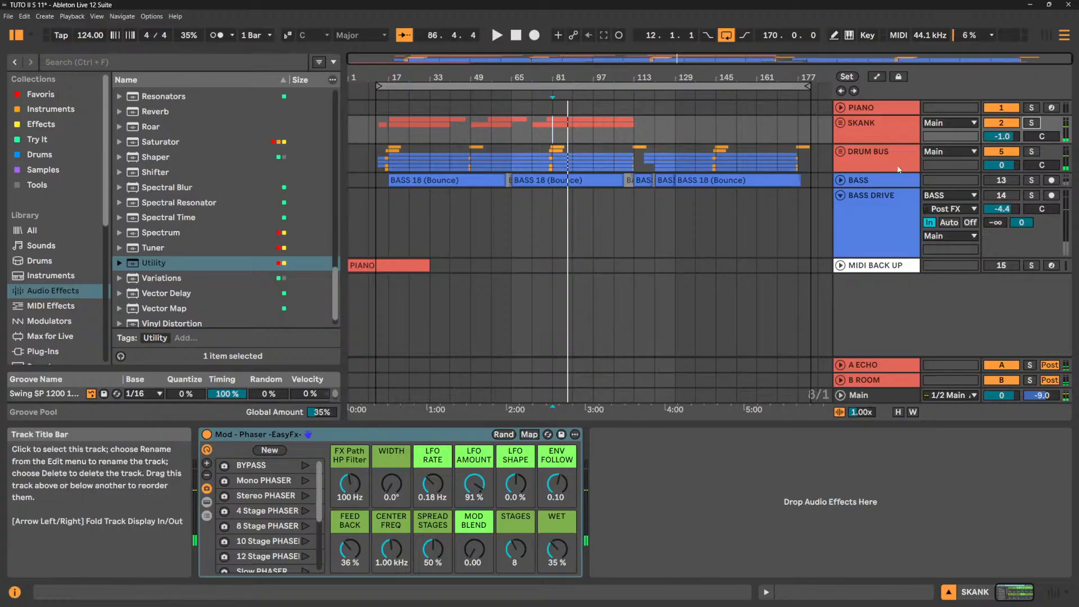
Replace the Utility on the DRUM BUS track with a fresh default Utility after Drum Buss.
{"action": "left_click", "coordinate": [898, 168]}
{"action": "left_click", "coordinate": [889, 177]}
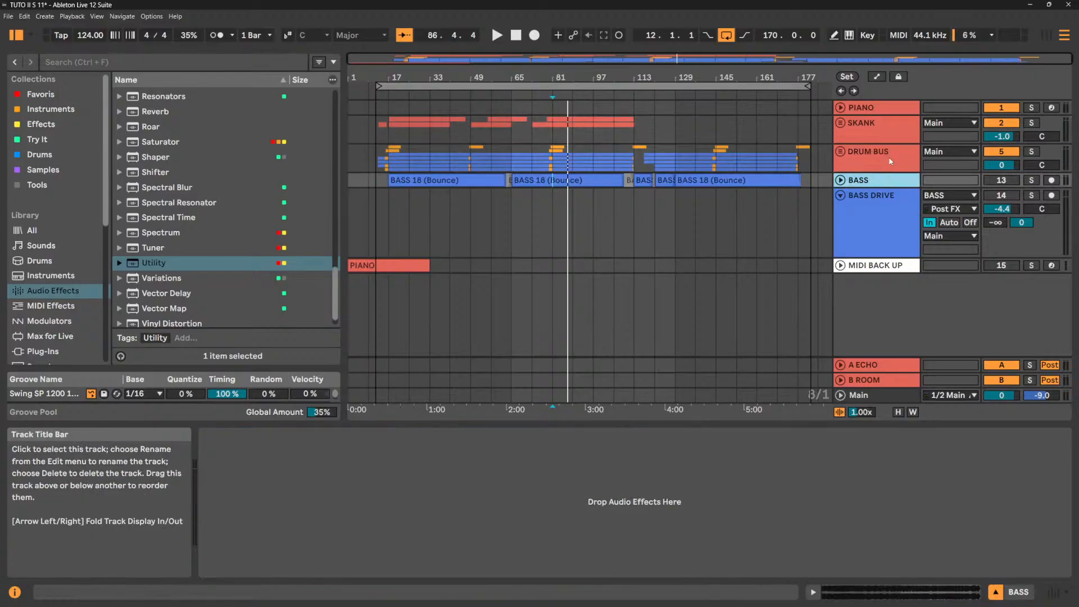
{"action": "left_click", "coordinate": [890, 162]}
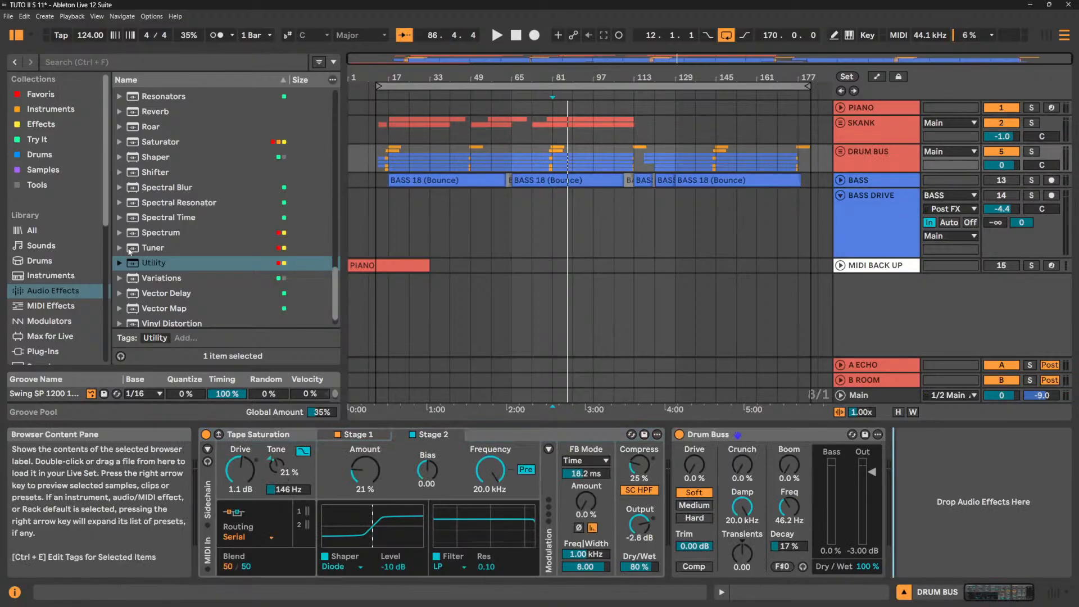
{"action": "double_click", "coordinate": [161, 268]}
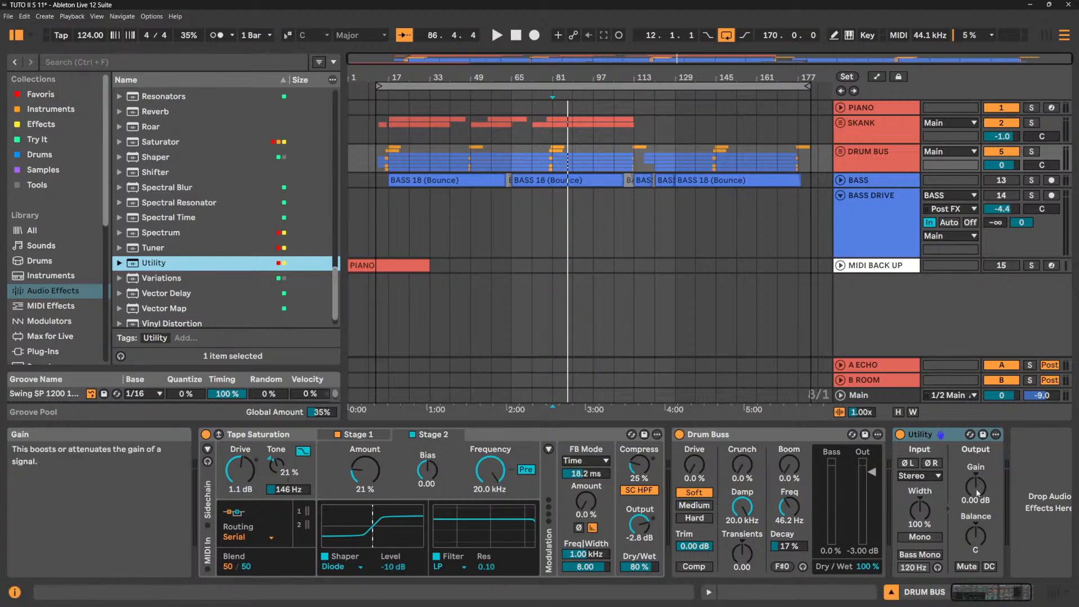
Try Utility's output Gain at 35 dB, Balance, Mute and DC filter with a short playback, returning each to its default.
{"action": "mouse_move", "coordinate": [976, 487]}
{"action": "left_mouse_down"}
{"action": "mouse_move", "coordinate": [977, 540]}
{"action": "mouse_move", "coordinate": [977, 487]}
{"action": "left_mouse_up"}
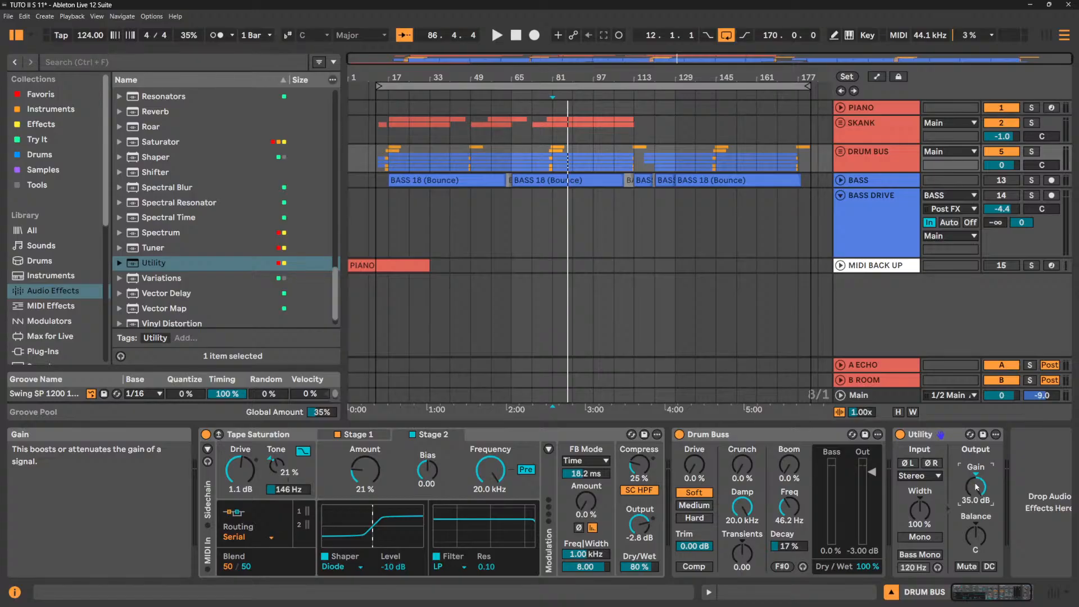
{"action": "double_click", "coordinate": [977, 487]}
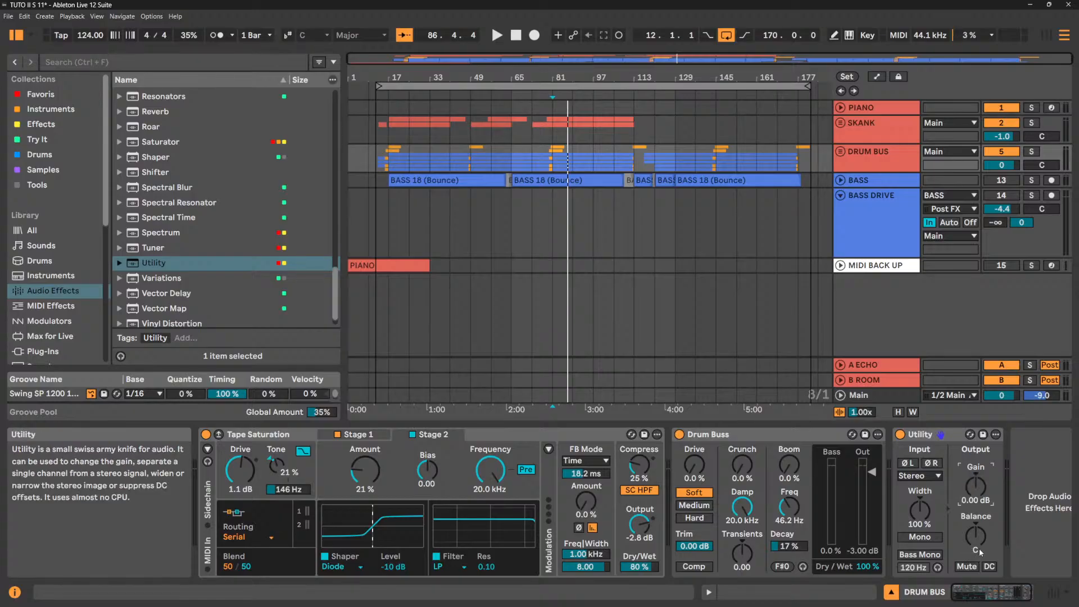
{"action": "mouse_move", "coordinate": [977, 538]}
{"action": "left_mouse_down"}
{"action": "mouse_move", "coordinate": [977, 512]}
{"action": "mouse_move", "coordinate": [977, 538]}
{"action": "left_mouse_up"}
{"action": "left_click", "coordinate": [972, 567]}
{"action": "left_click", "coordinate": [970, 567]}
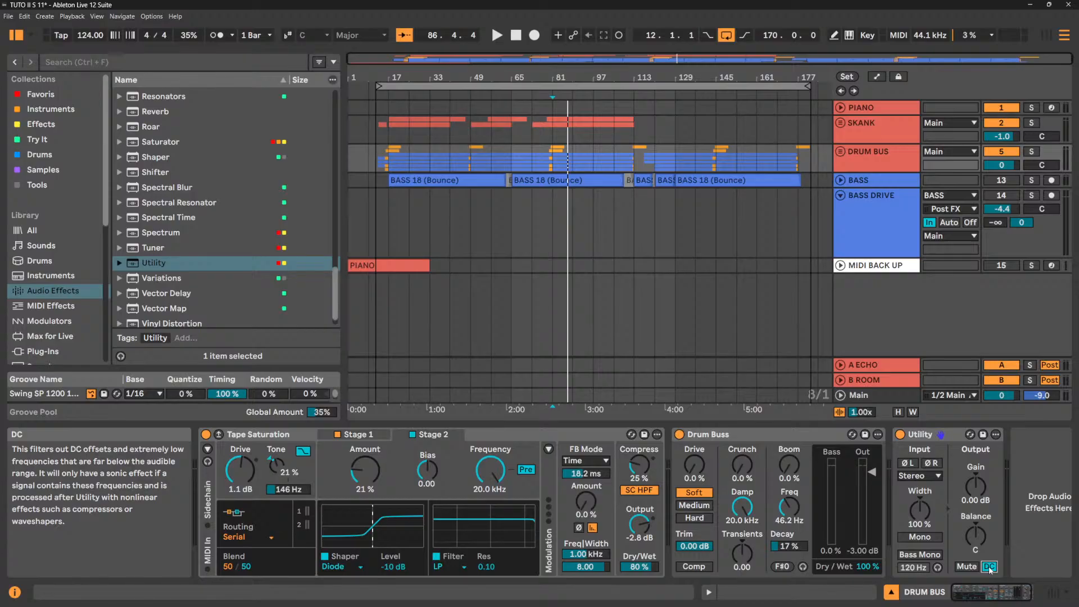
{"action": "key", "text": "space"}
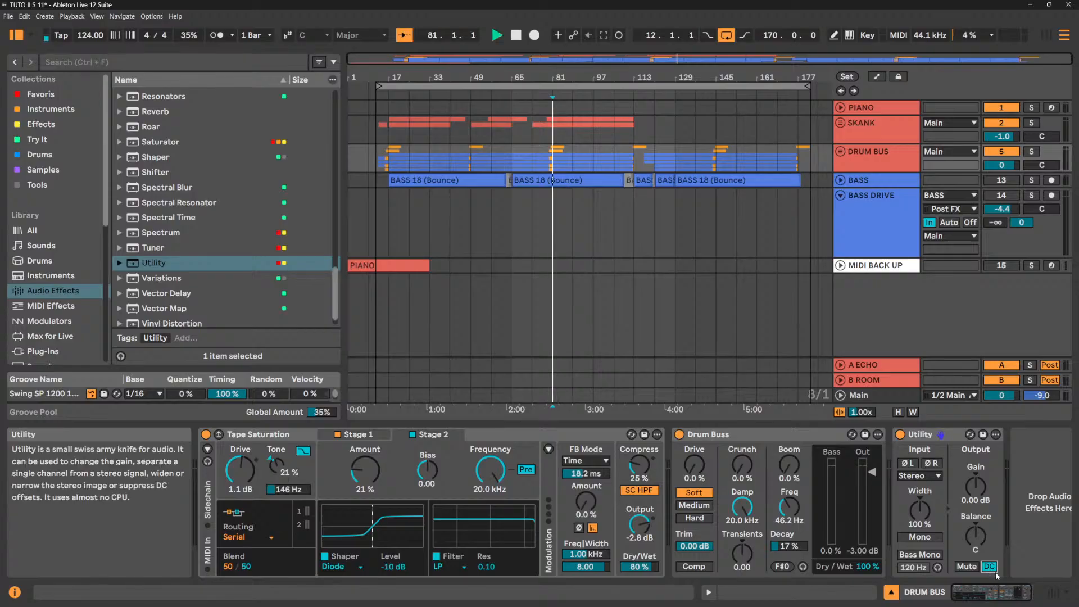
{"action": "left_click", "coordinate": [995, 570]}
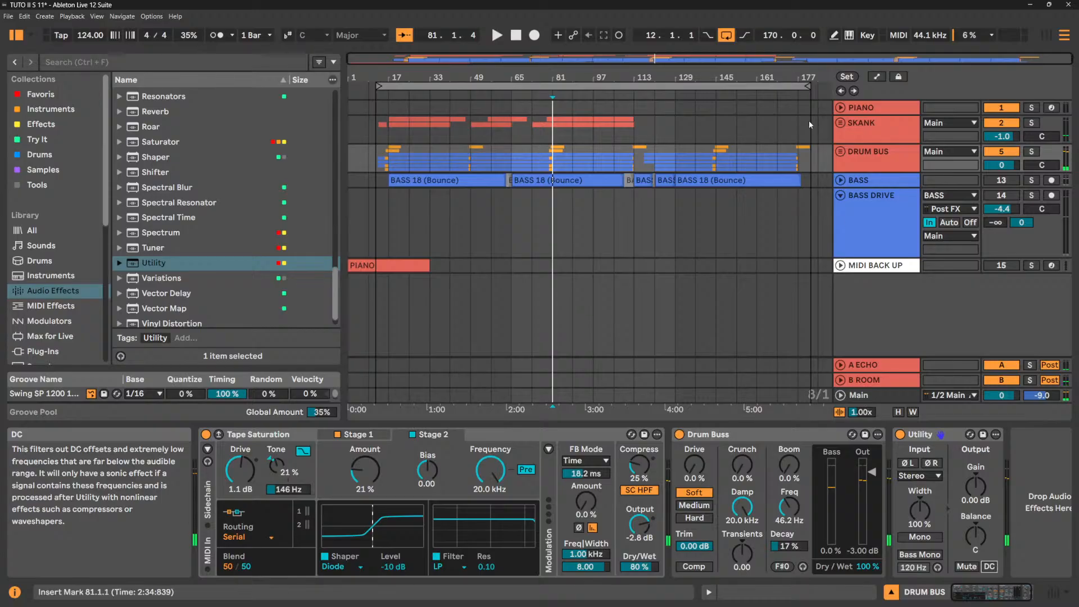
Unfold the BASS track and select the flat part of its waveform near 79.2.4 to examine the signal's centre line.
{"action": "left_click", "coordinate": [841, 180]}
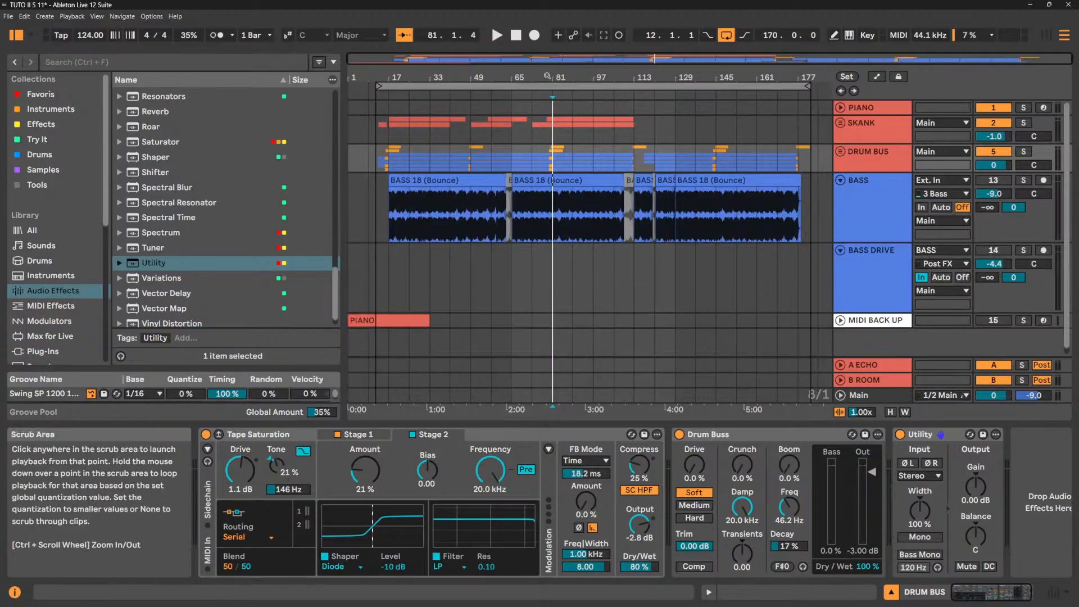
{"action": "left_click_drag", "start_coordinate": [548, 77], "coordinate": [600, 148]}
{"action": "left_click_drag", "start_coordinate": [482, 213], "coordinate": [504, 214]}
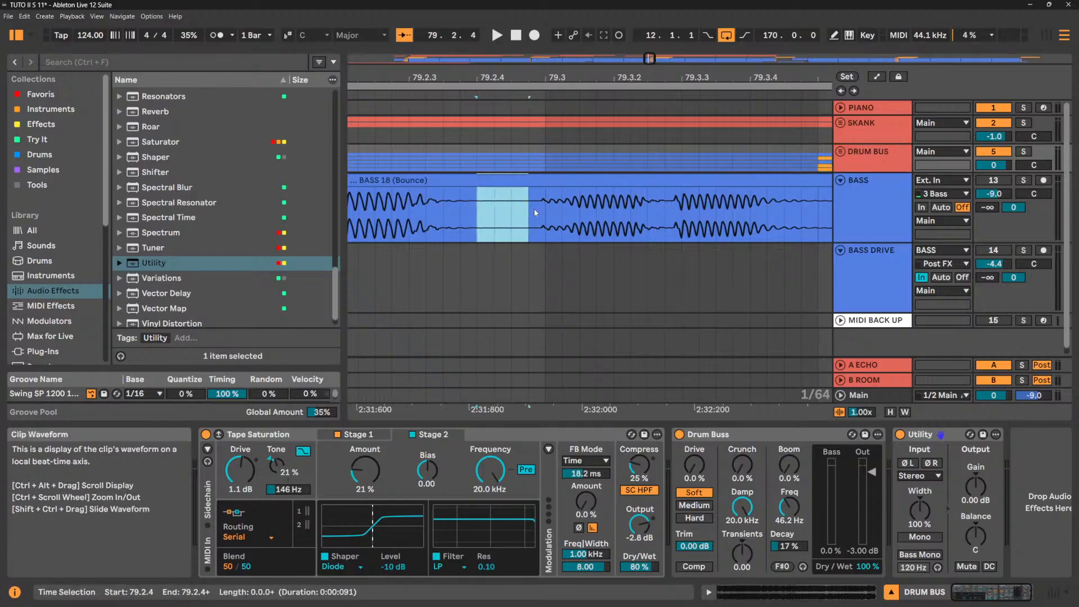
{"action": "left_click_drag", "start_coordinate": [534, 210], "coordinate": [533, 209]}
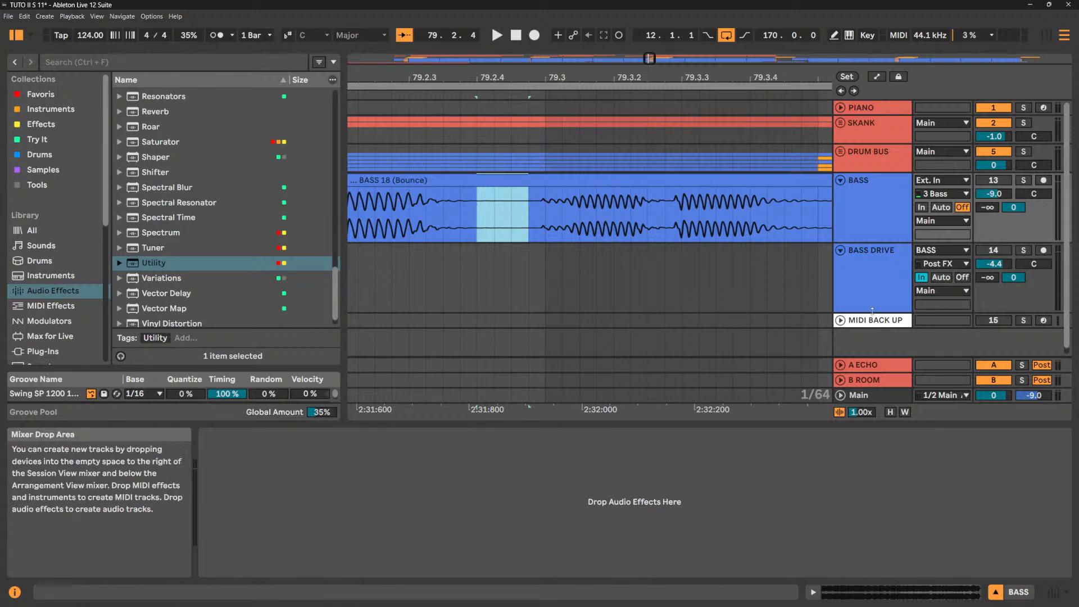
Return to DRUM BUS and switch Utility's DC filter and Mute on and off again.
{"action": "left_click", "coordinate": [883, 157]}
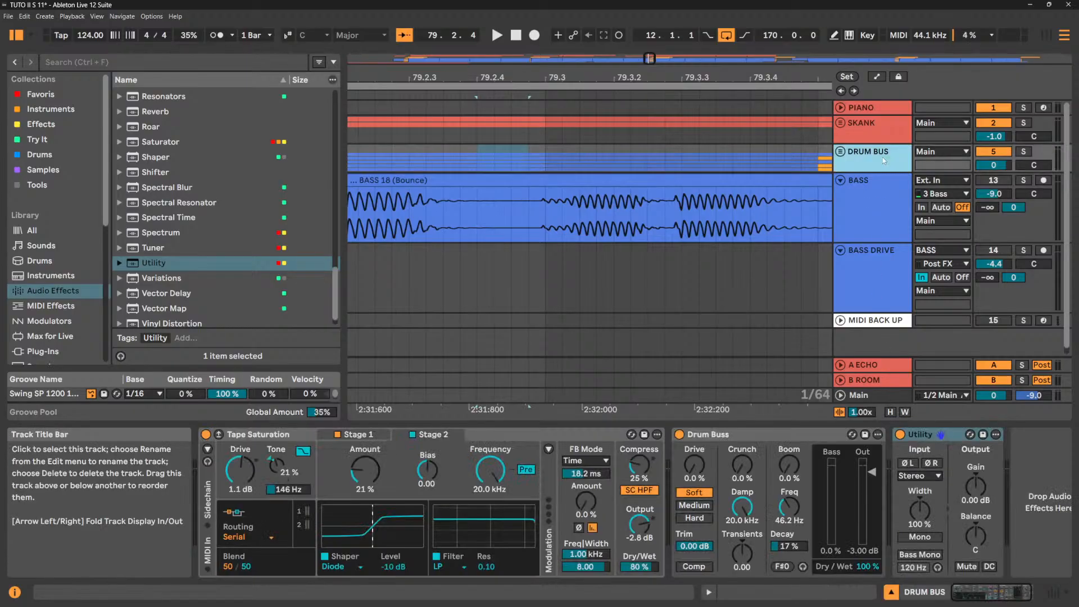
{"action": "left_click", "coordinate": [989, 566]}
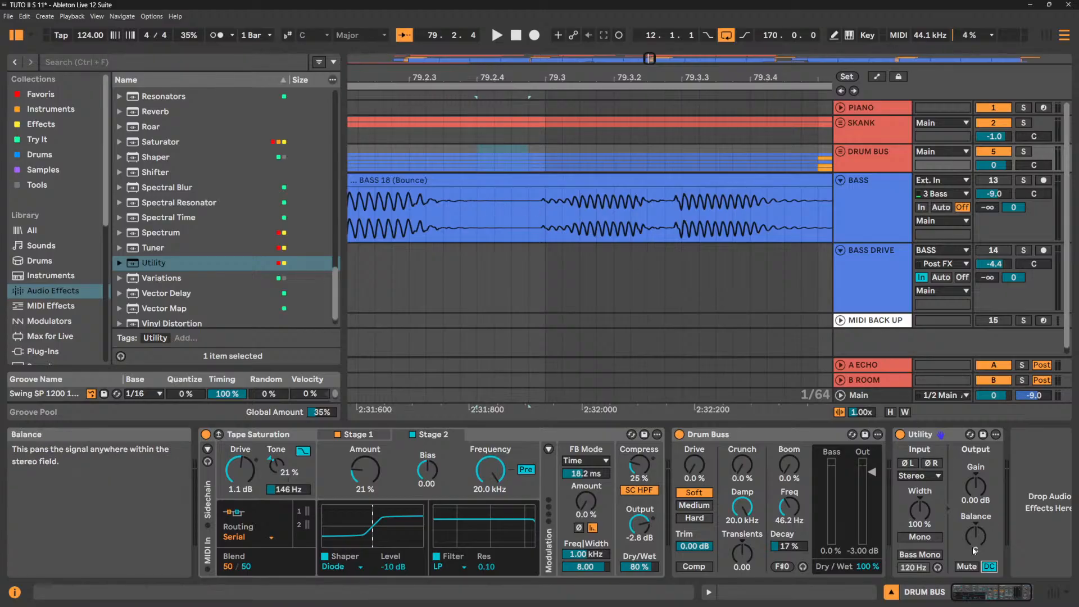
{"action": "left_click", "coordinate": [989, 566]}
{"action": "left_click", "coordinate": [969, 567]}
{"action": "left_click", "coordinate": [969, 567]}
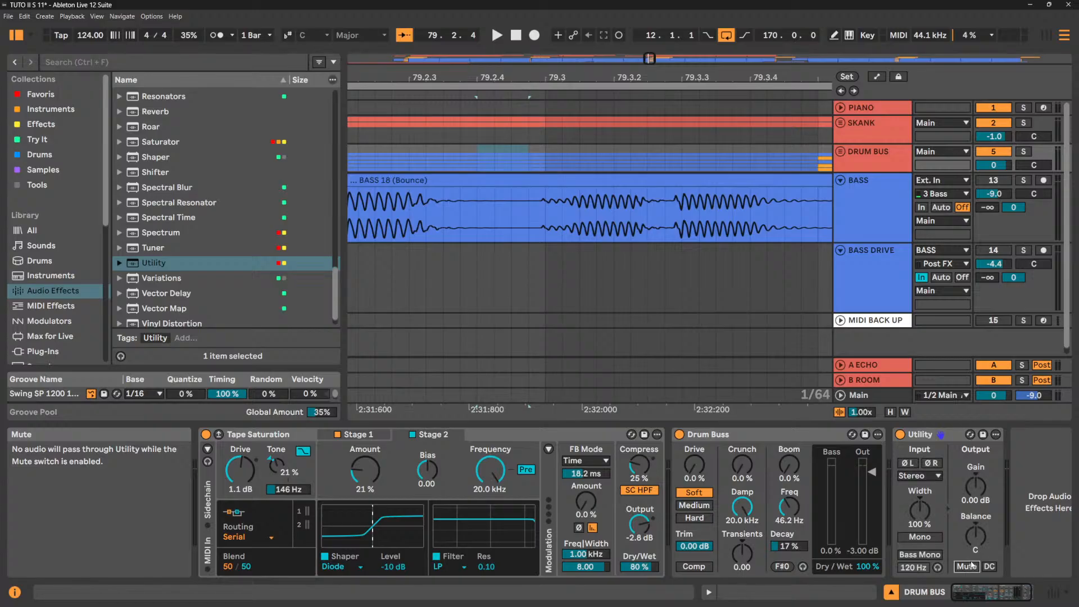
{"action": "left_click", "coordinate": [954, 438]}
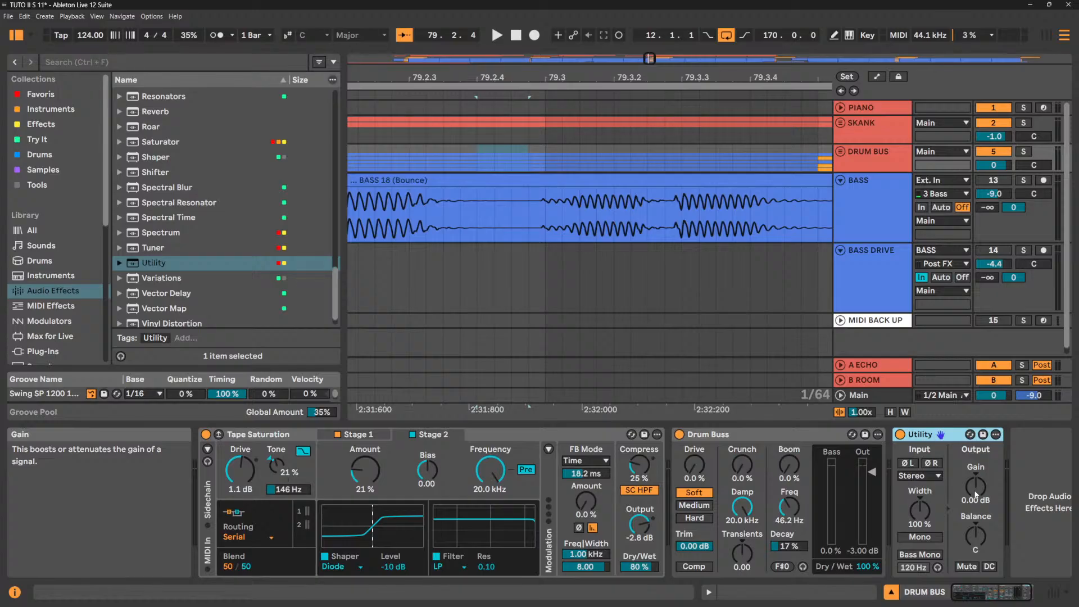
Switch to Session View and set the Gain of DRUM BUS's Utility to -6 dB.
{"action": "key", "text": "Tab"}
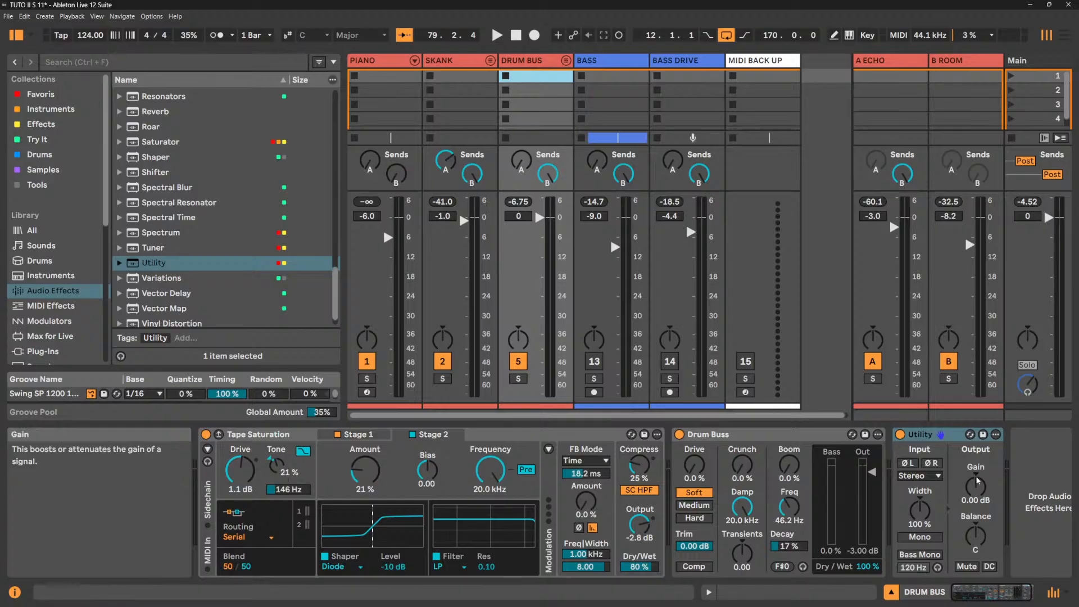
{"action": "left_click", "coordinate": [958, 435]}
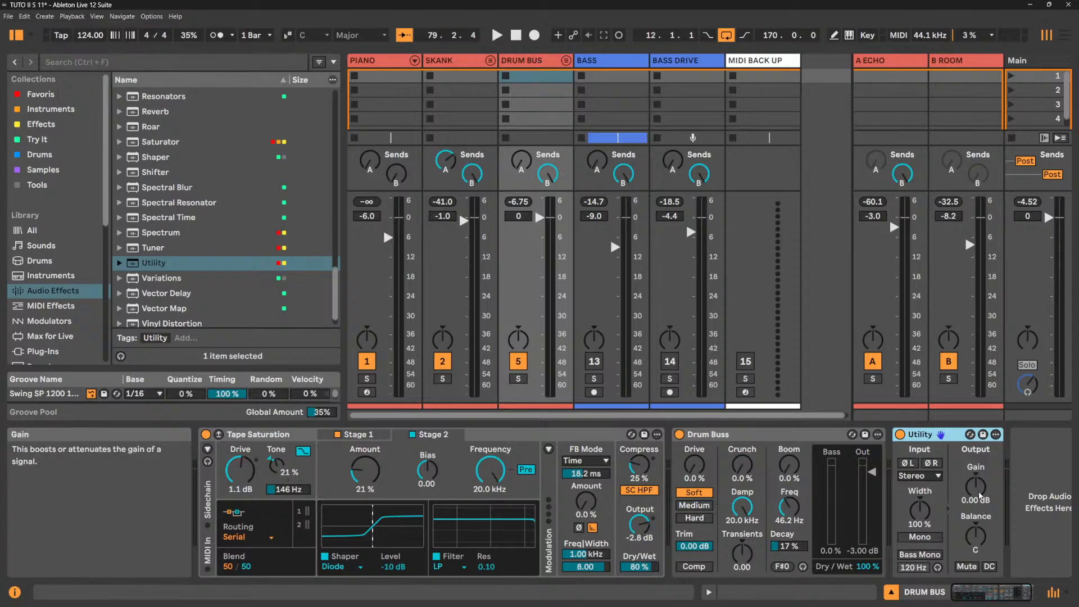
{"action": "left_click", "coordinate": [980, 496]}
{"action": "type", "text": "-6"}
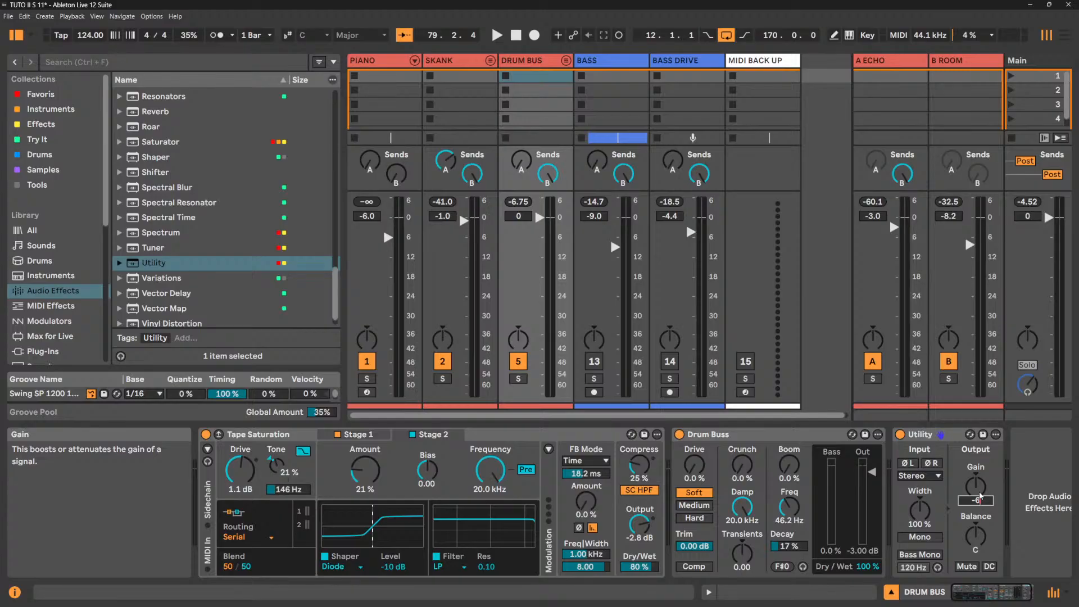
{"action": "key", "text": "Return"}
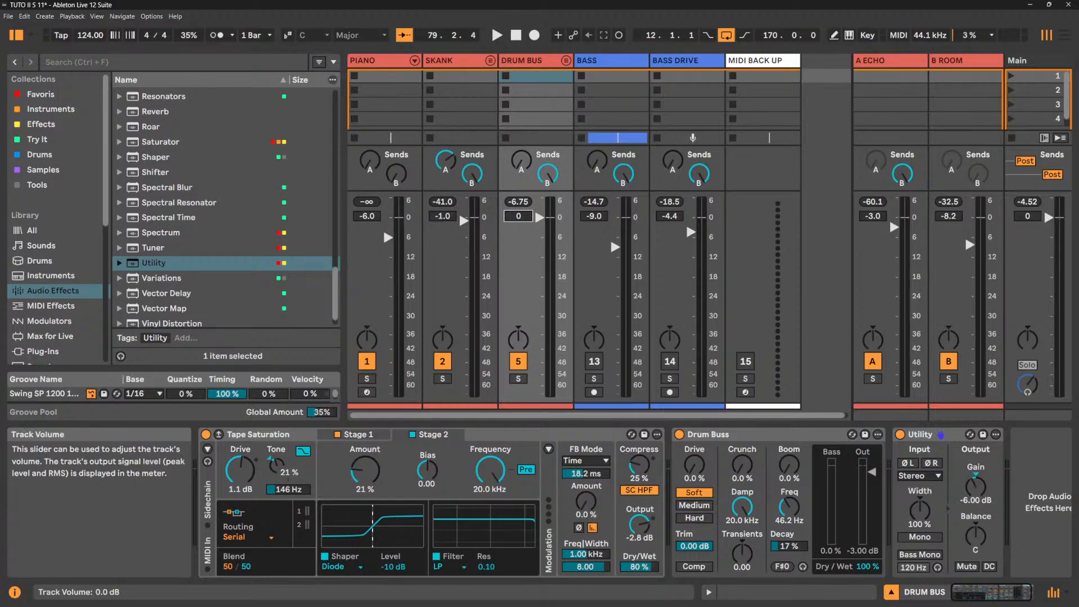
Play the mix briefly with the lowered gain, then reset Utility's Gain to 0 dB.
{"action": "left_click", "coordinate": [950, 437]}
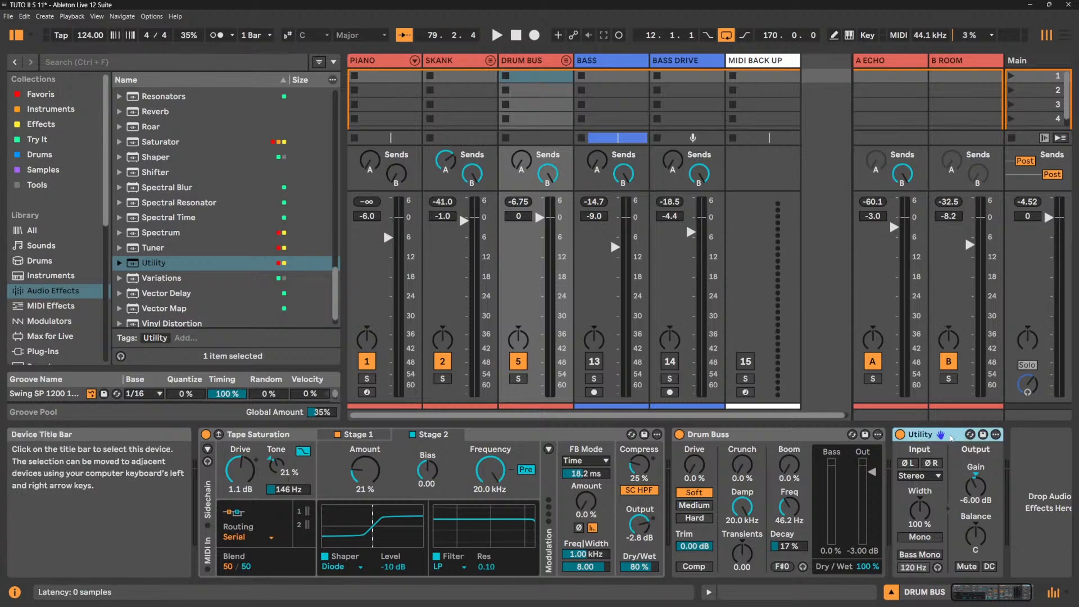
{"action": "key", "text": "space"}
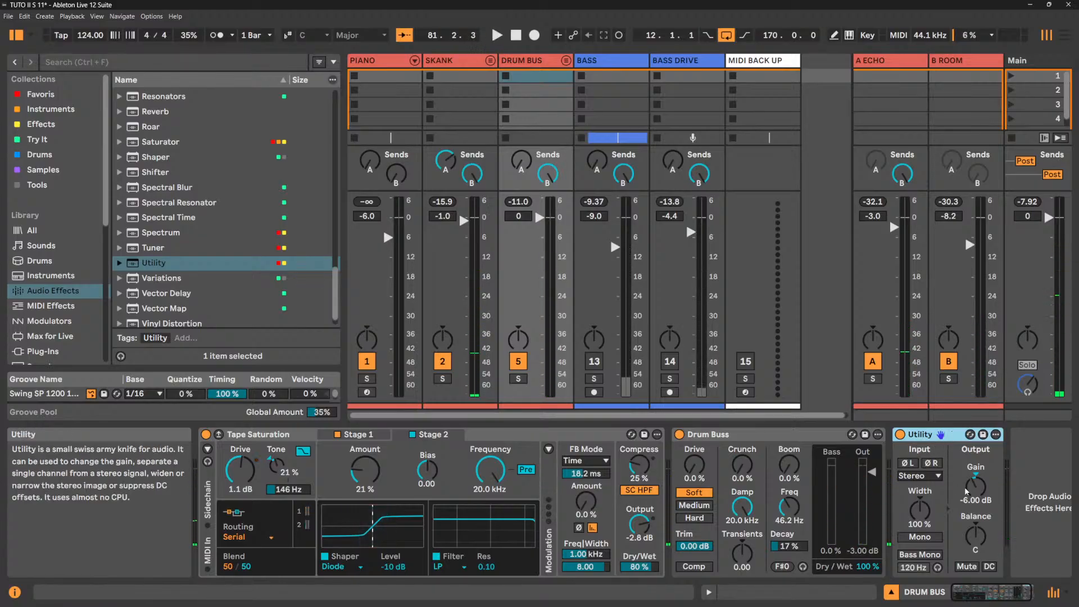
{"action": "key", "text": "Delete"}
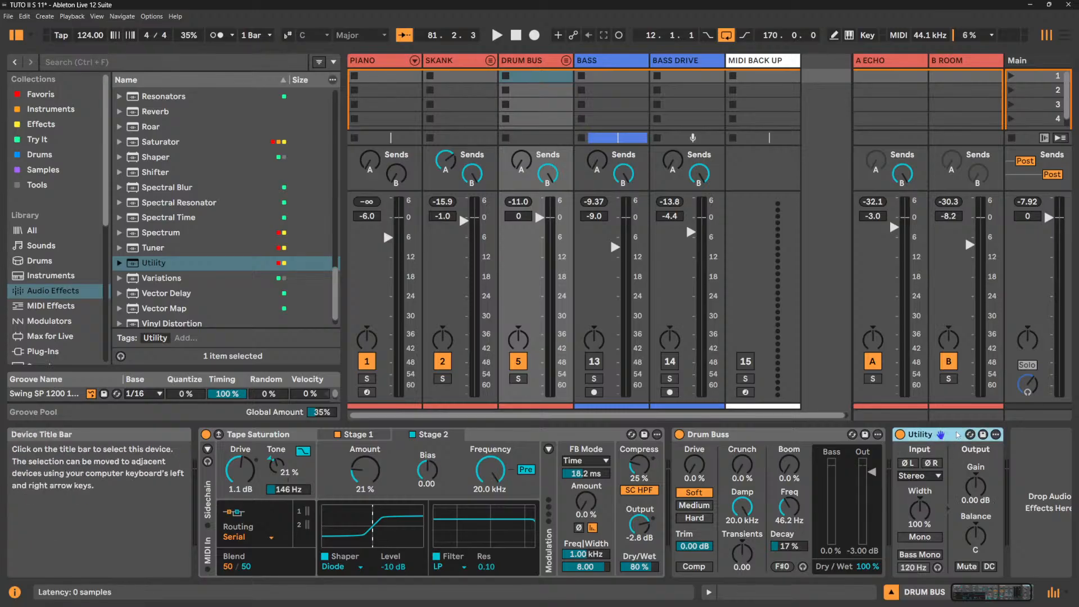
Group DRUM BUS's Utility into an Audio Effect Rack and show the rack's chain list.
{"action": "key", "text": "ctrl+g"}
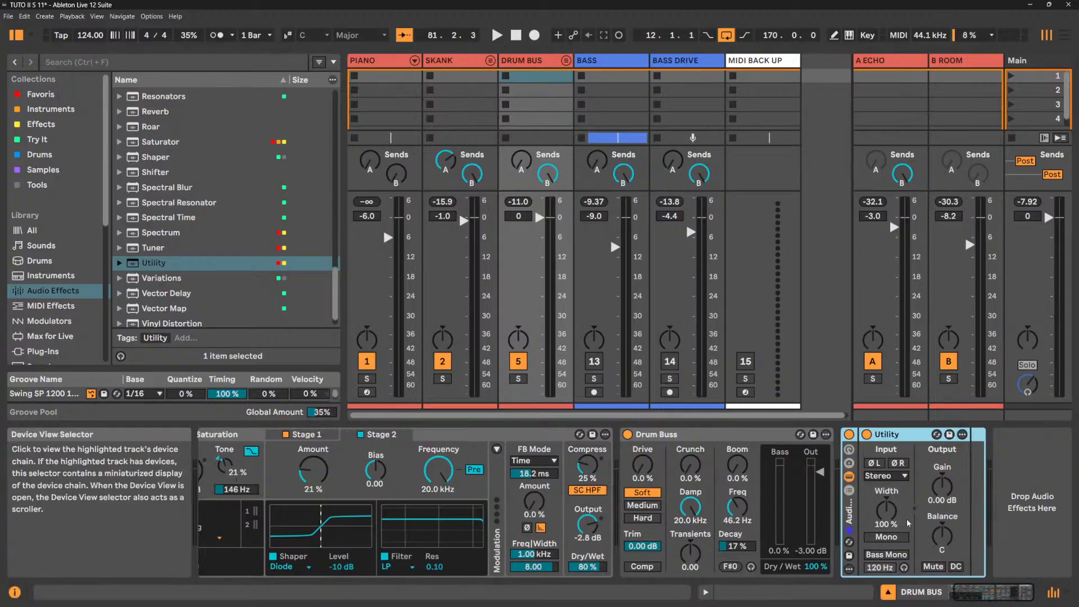
{"action": "left_click", "coordinate": [849, 489]}
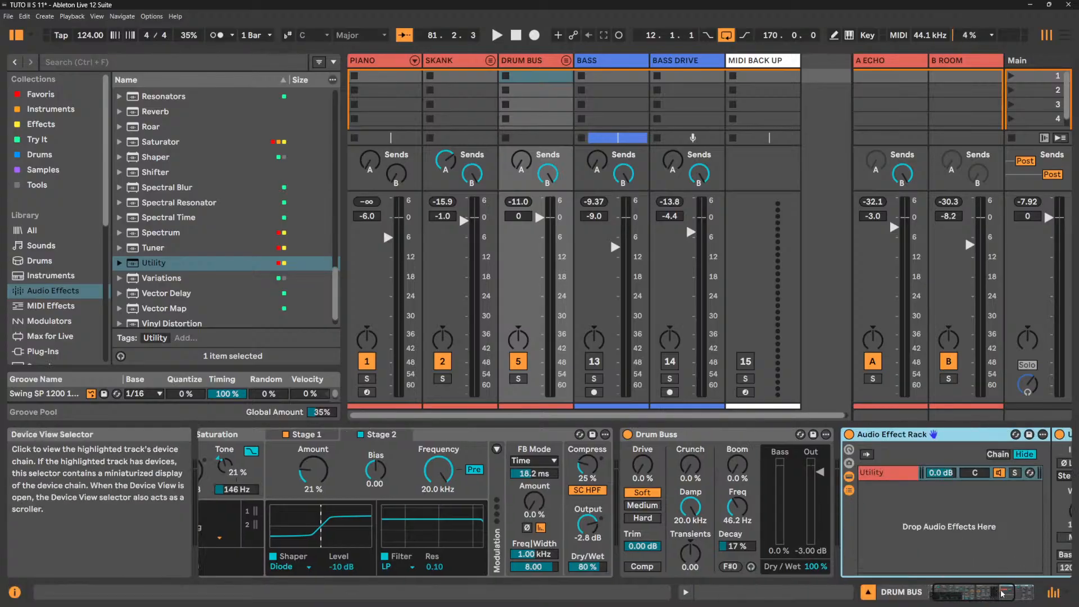
{"action": "left_click", "coordinate": [1004, 593]}
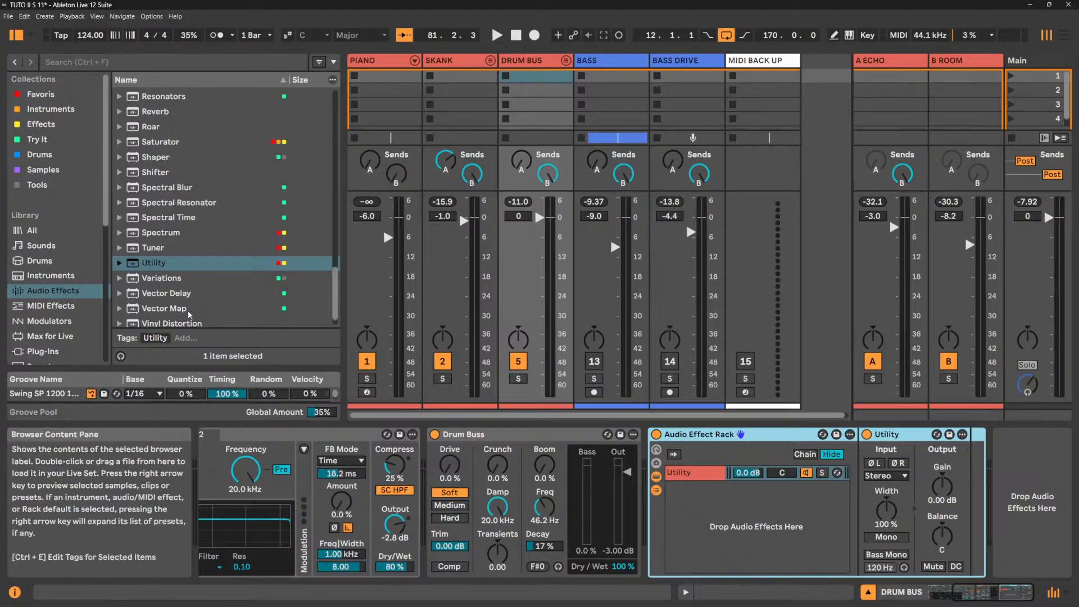
Add Vector Delay after Utility inside the Audio Effect Rack and show the rack's macro controls.
{"action": "left_click_drag", "start_coordinate": [173, 296], "coordinate": [975, 456]}
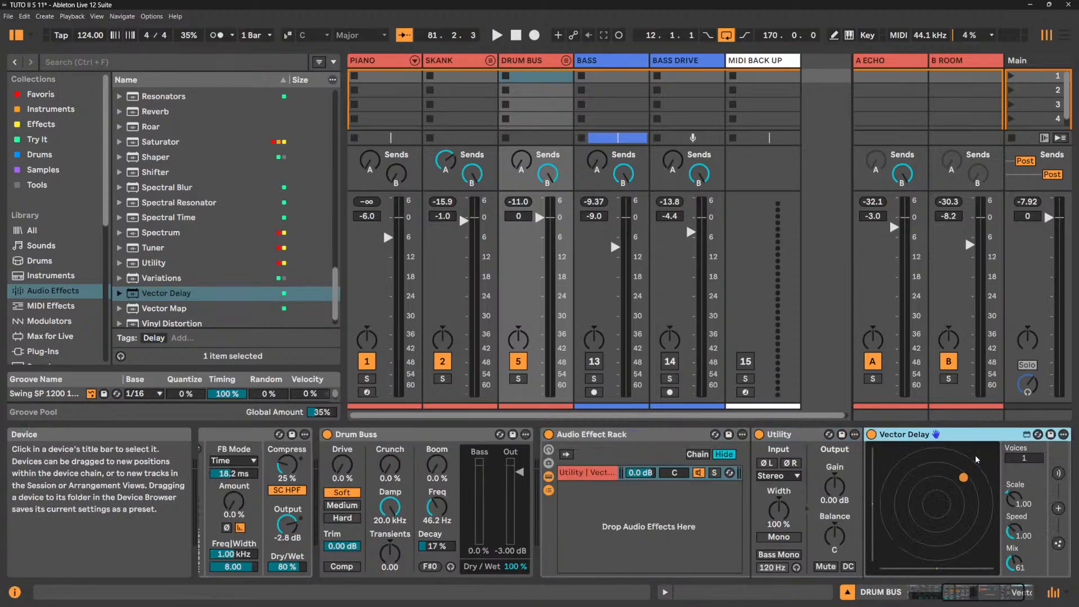
{"action": "left_click", "coordinate": [985, 595]}
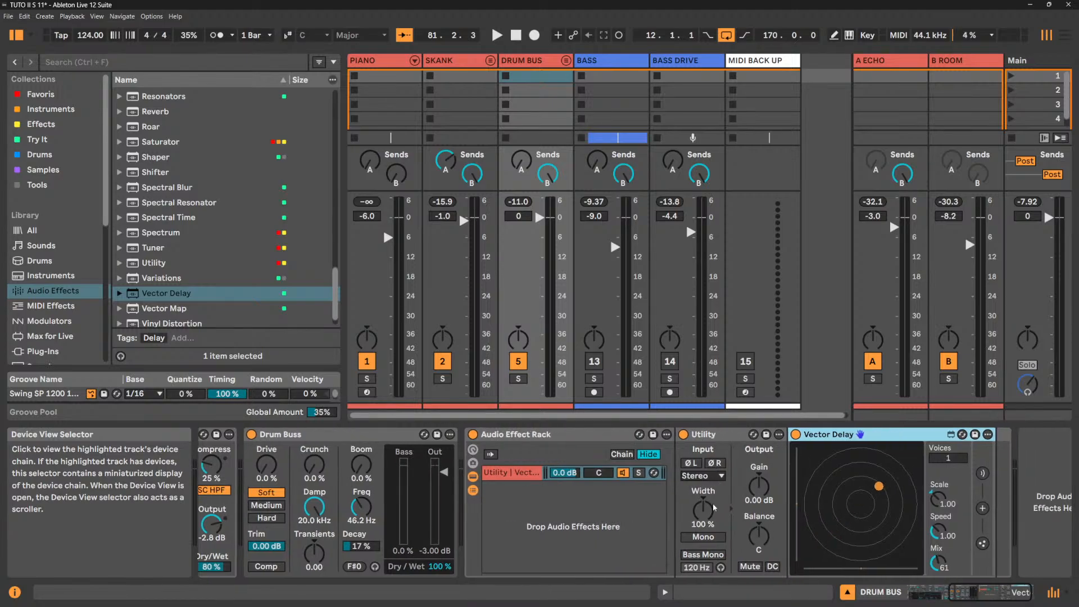
{"action": "left_click", "coordinate": [473, 450]}
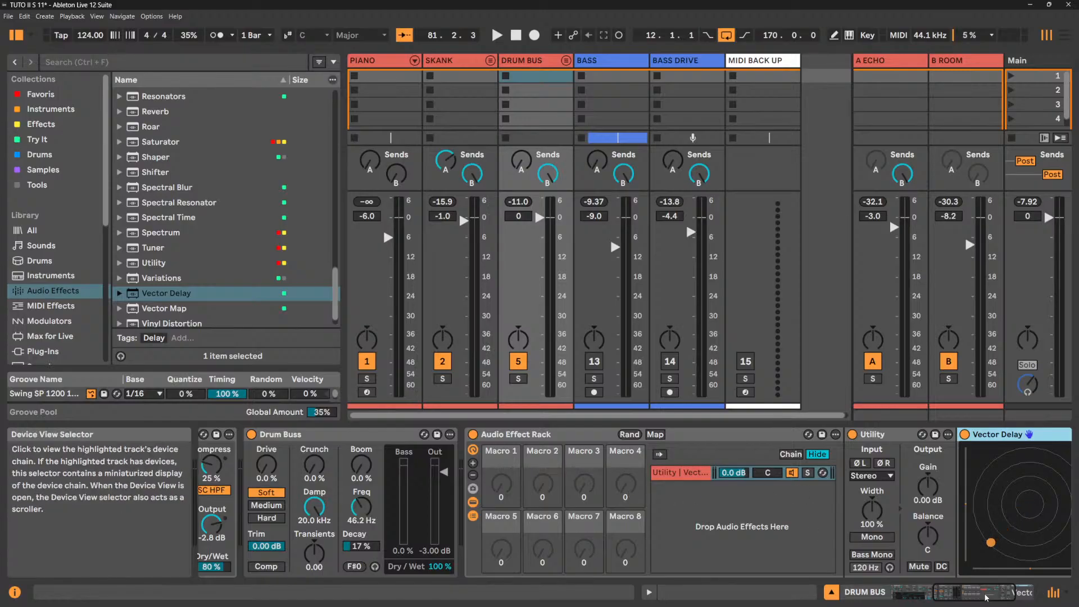
Set Vector Delay's Mix to 100 and add a parallel chain named DRY to the Audio Effect Rack.
{"action": "left_click", "coordinate": [1011, 593]}
{"action": "double_click", "coordinate": [936, 563]}
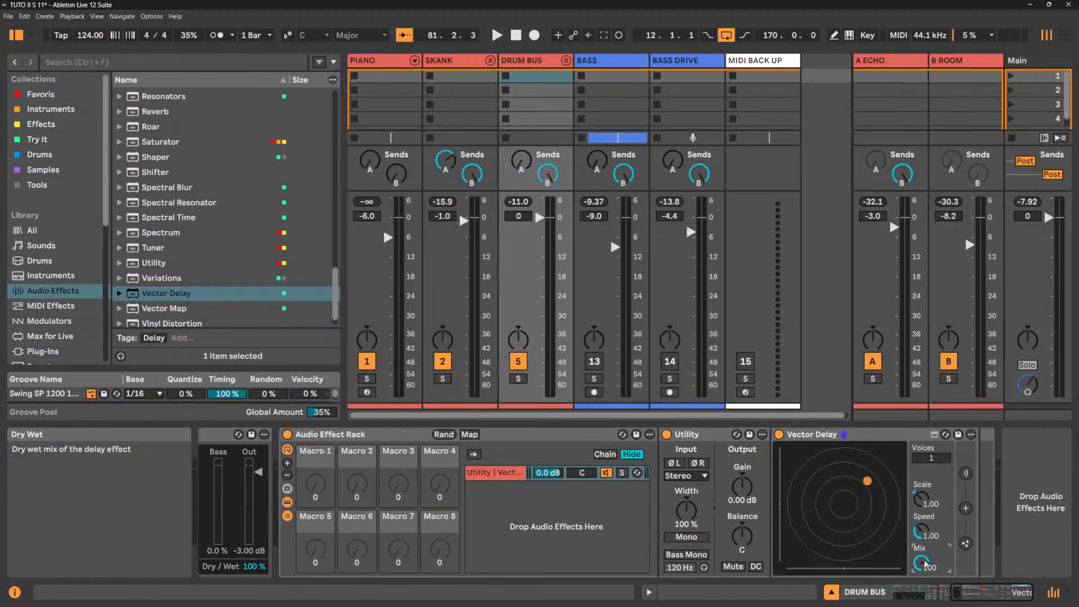
{"action": "right_click", "coordinate": [549, 512]}
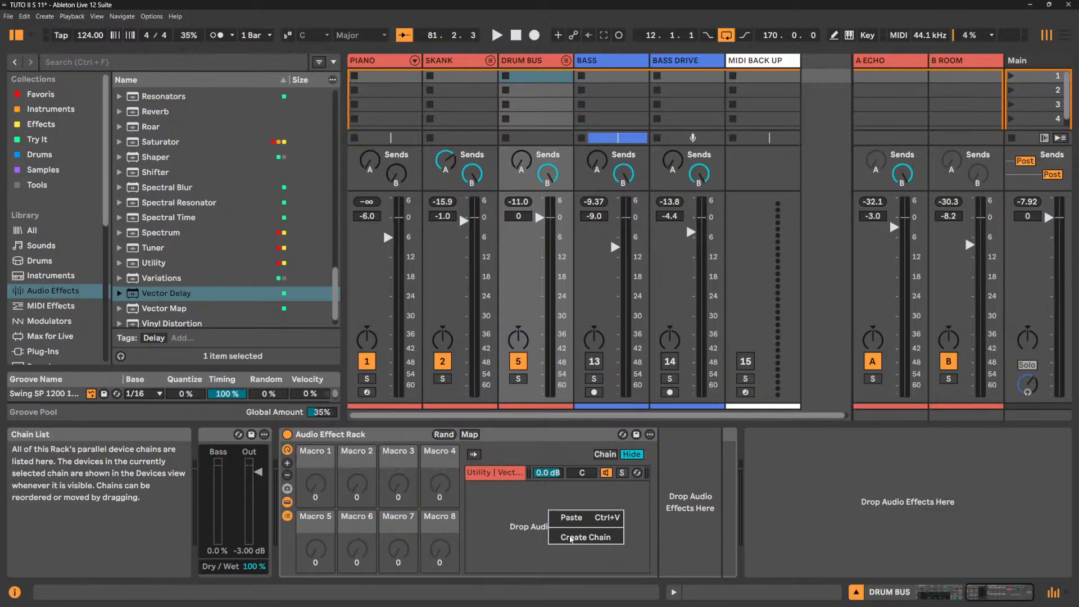
{"action": "left_click", "coordinate": [571, 538]}
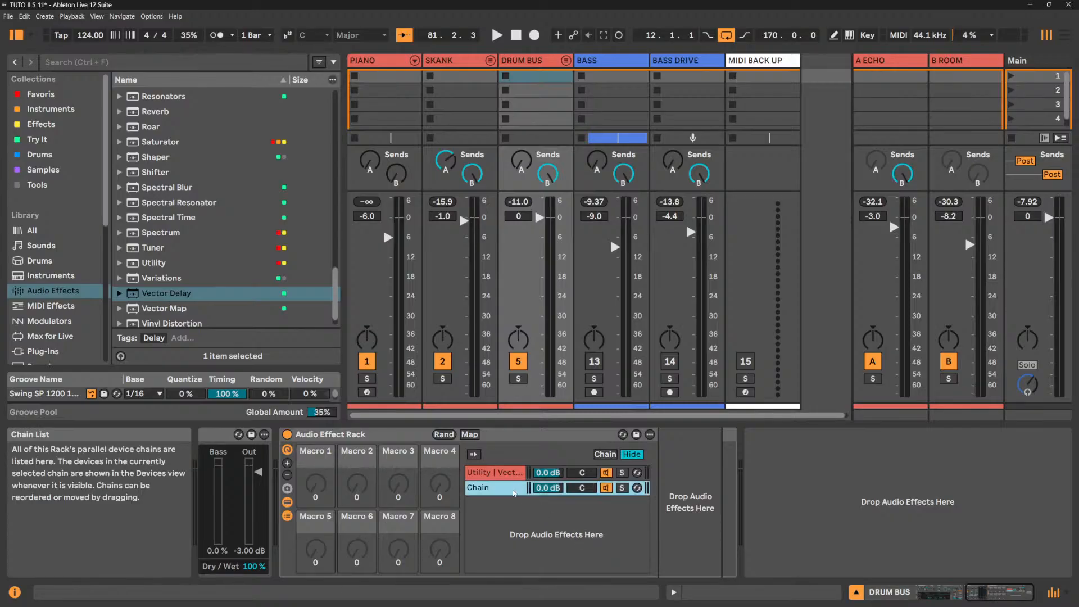
{"action": "key", "text": "ctrl+r"}
{"action": "type", "text": "D"}
Map the Gain of Utility in the effect chain to the rack's Macro 1 and color the macro Terracotta.
{"action": "left_click", "coordinate": [510, 474]}
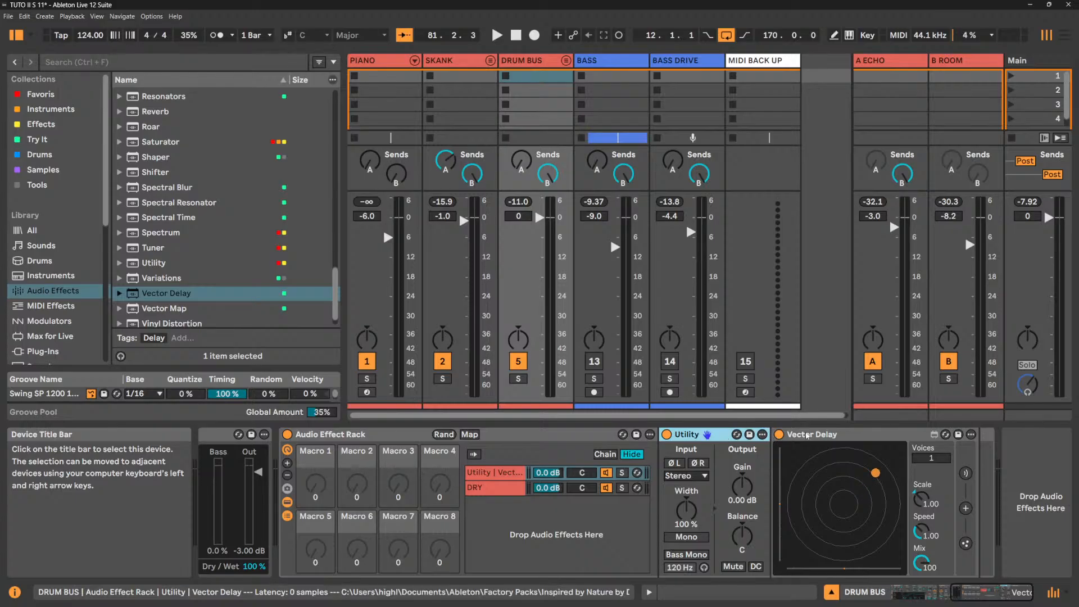
{"action": "left_click", "coordinate": [807, 436]}
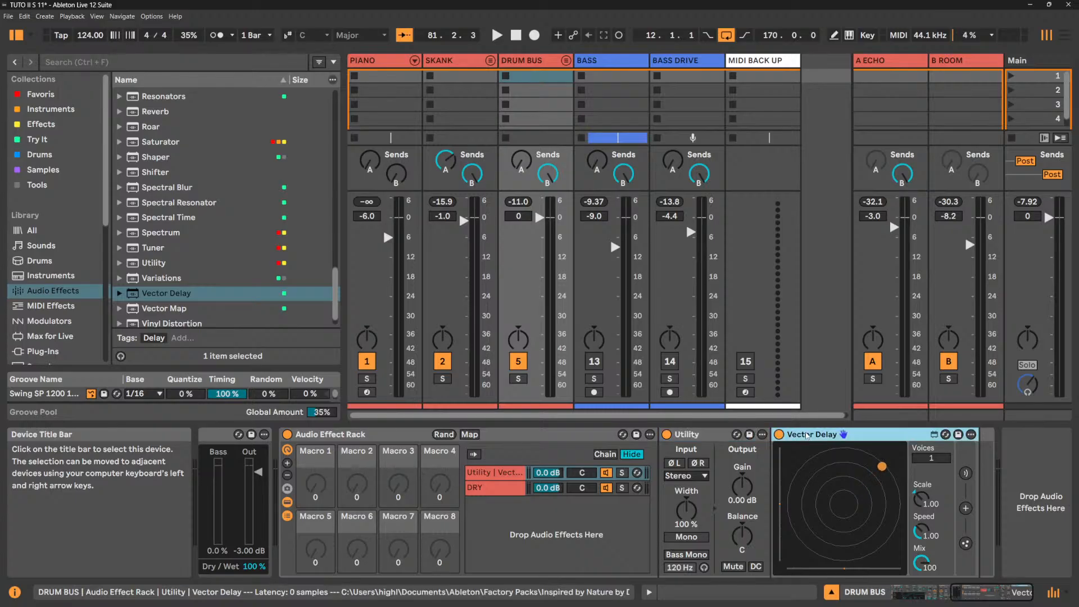
{"action": "right_click", "coordinate": [742, 485]}
{"action": "left_click", "coordinate": [816, 261]}
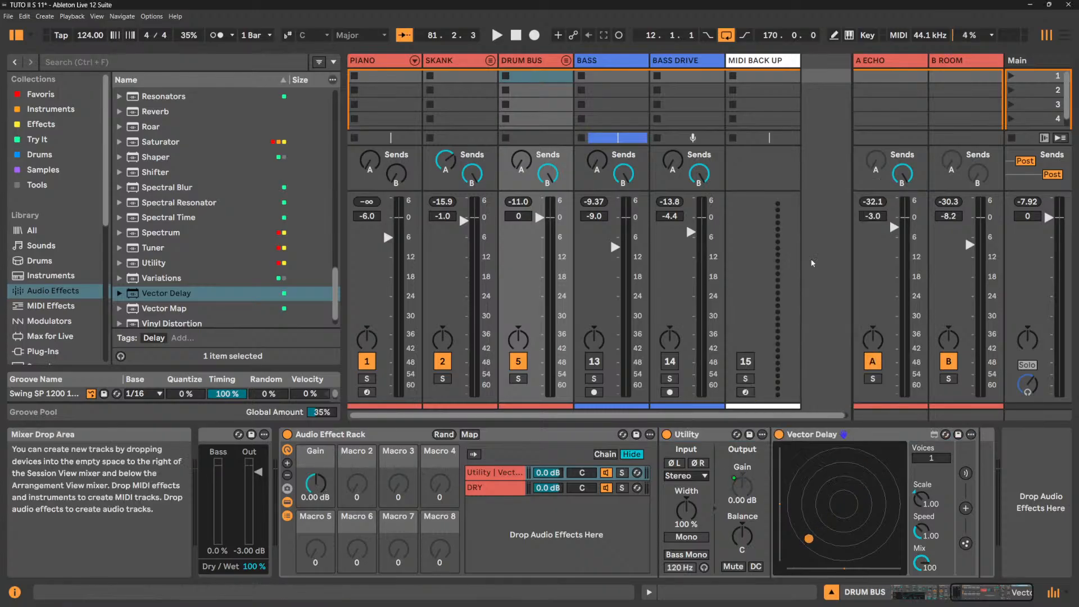
{"action": "right_click", "coordinate": [324, 469]}
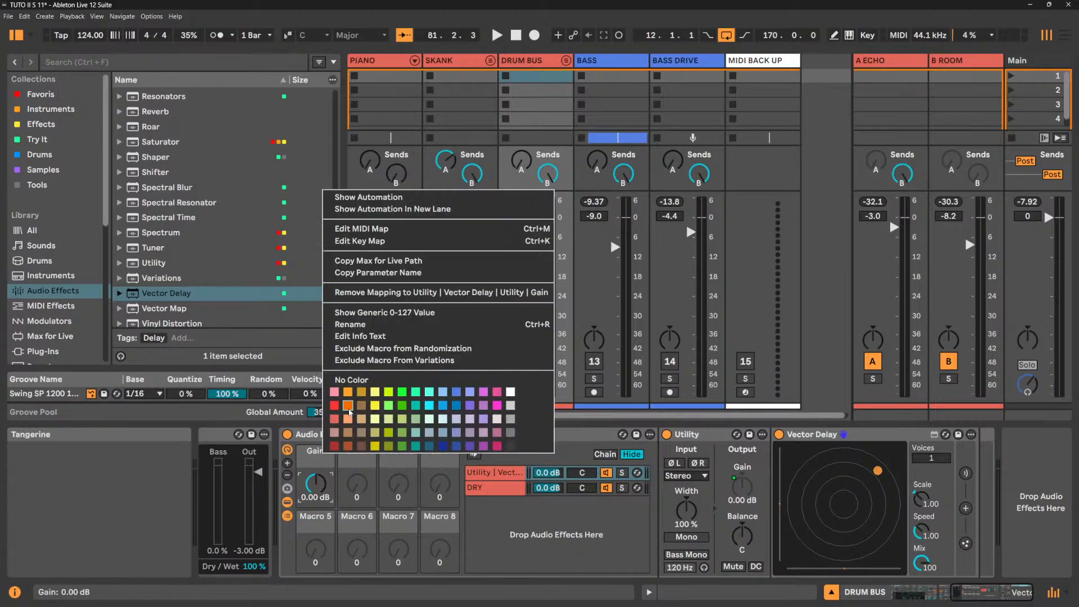
{"action": "left_click", "coordinate": [331, 421]}
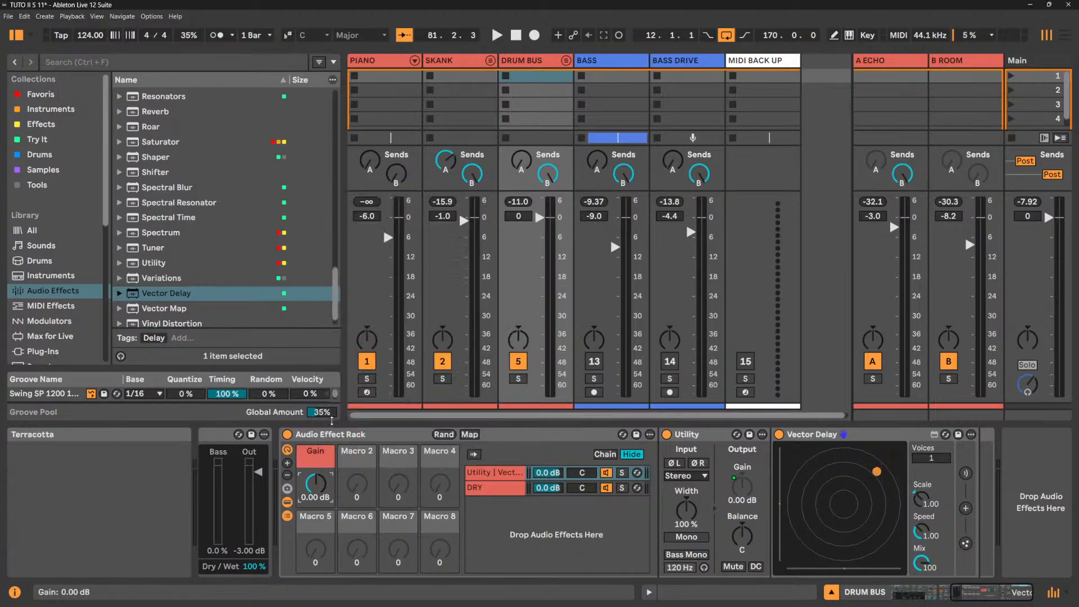
Limit the Gain macro mapping's maximum to 0 dB and leave macro mapping mode.
{"action": "left_click", "coordinate": [477, 437]}
{"action": "left_click", "coordinate": [437, 94]}
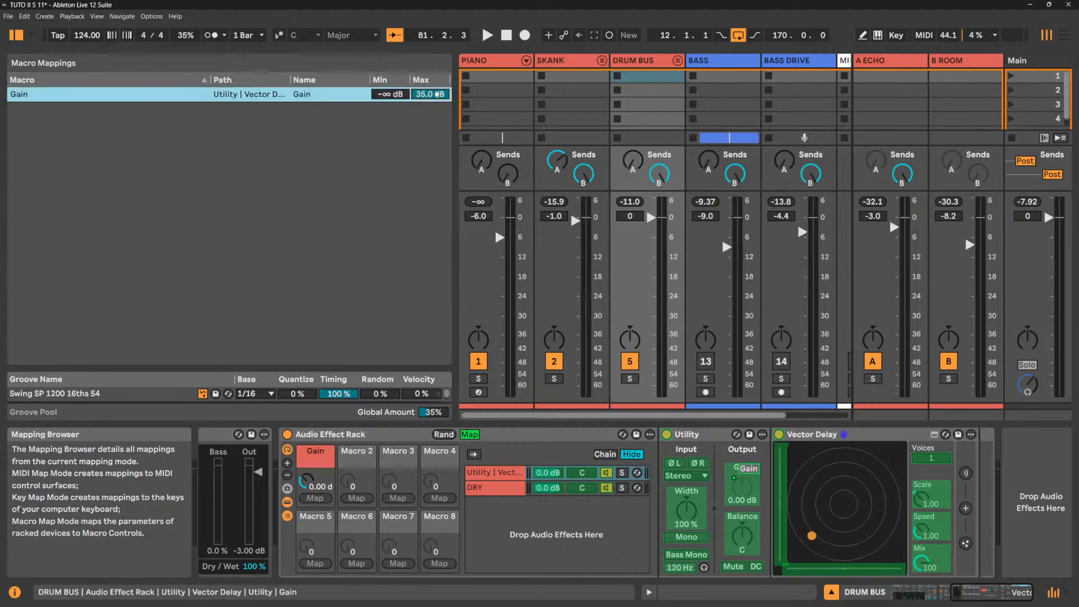
{"action": "type", "text": "0"}
{"action": "key", "text": "Return"}
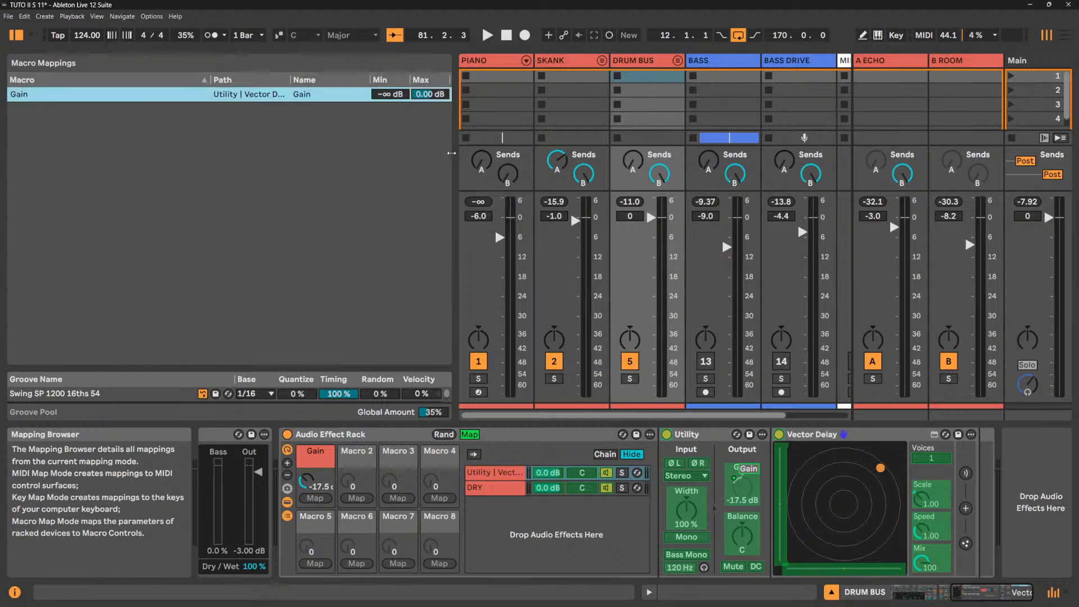
{"action": "left_click", "coordinate": [469, 435]}
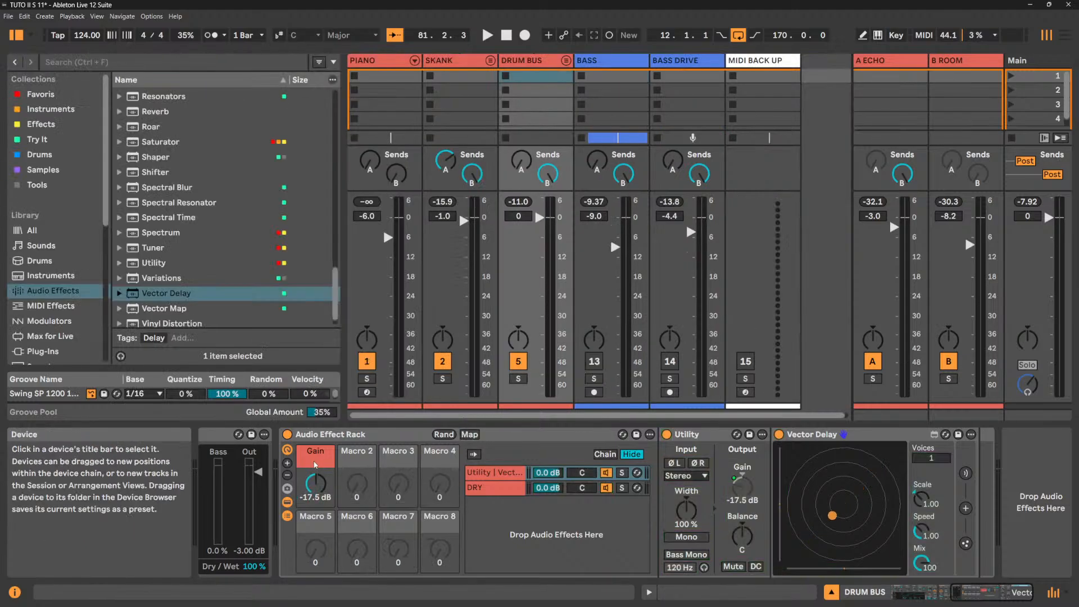
Rename the rack's Gain macro as SEND.
{"action": "left_click", "coordinate": [316, 451]}
{"action": "key", "text": "ctrl+r"}
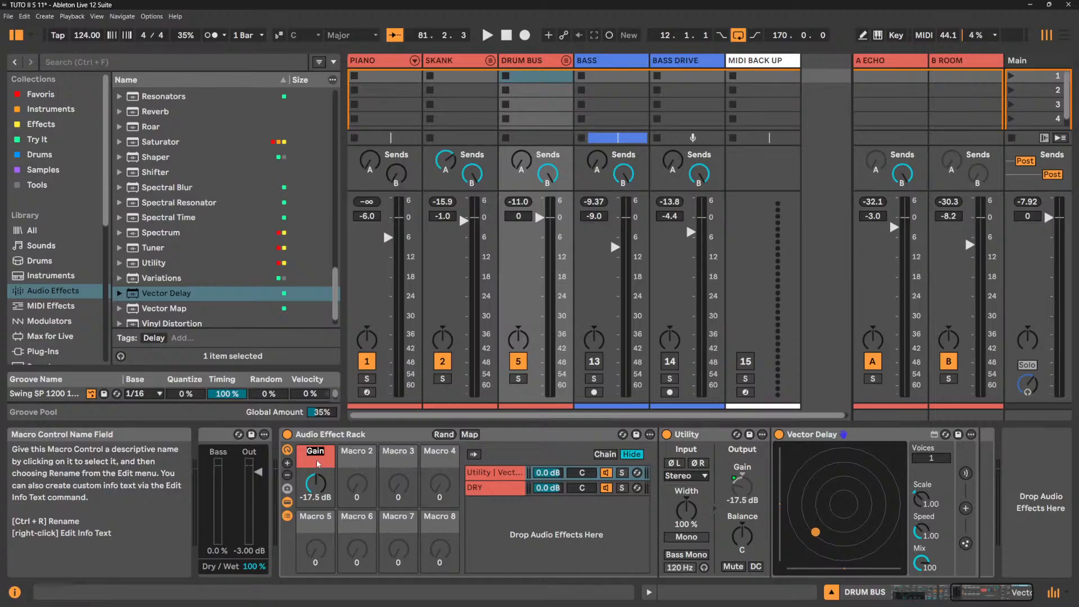
{"action": "type", "text": "SEND"}
{"action": "key", "text": "Return"}
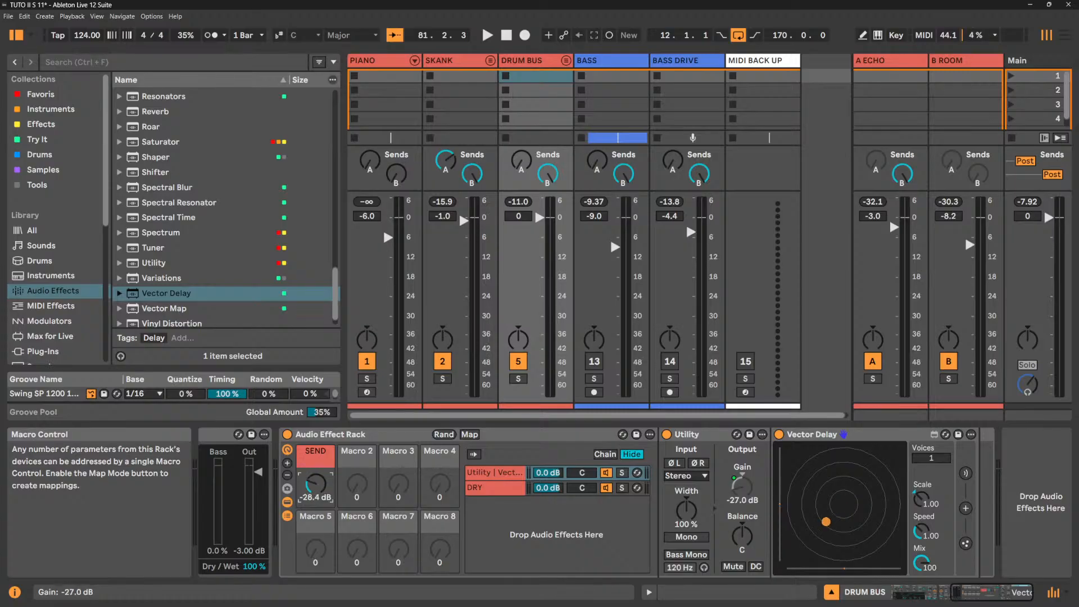
Raise the SEND macro to 0 dB and play the mix briefly, then stop and lower the macro to -∞ dB.
{"action": "left_click_drag", "start_coordinate": [316, 482], "coordinate": [318, 471]}
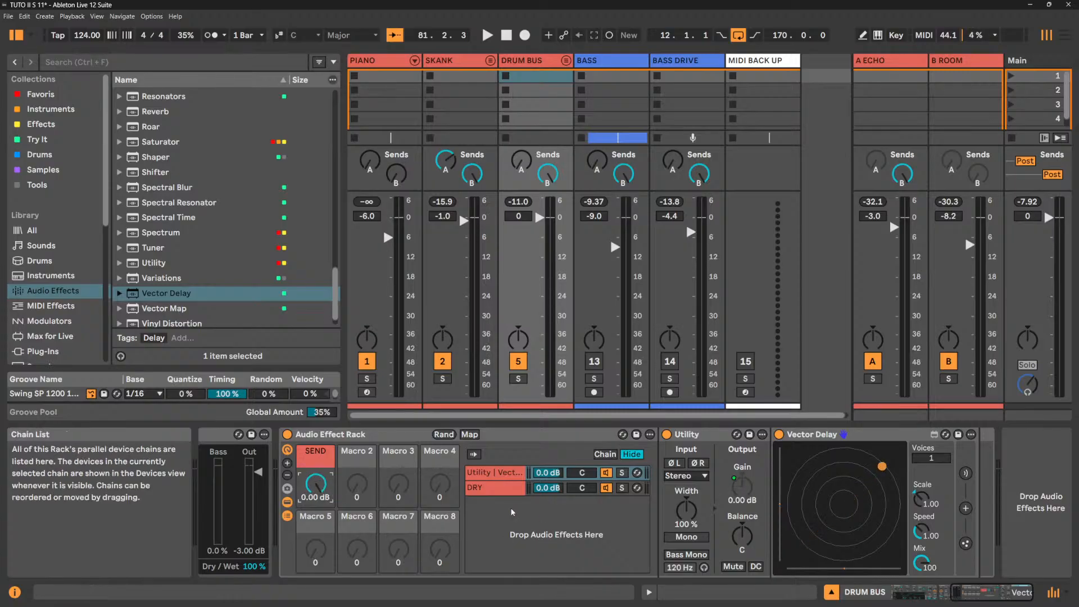
{"action": "left_click_drag", "start_coordinate": [320, 489], "coordinate": [318, 478]}
{"action": "key", "text": "space"}
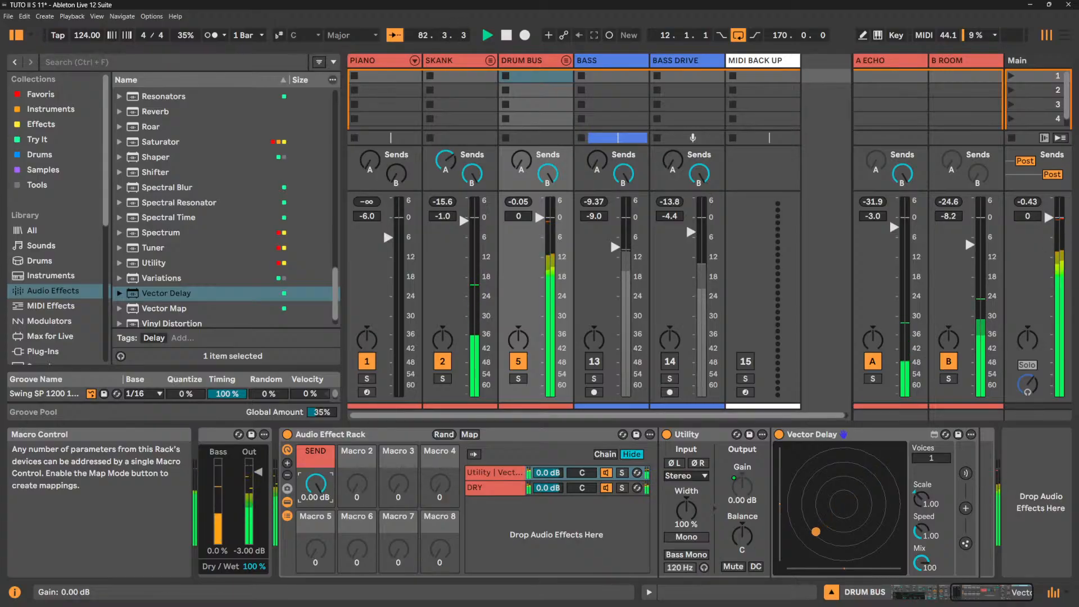
{"action": "mouse_move", "coordinate": [316, 484]}
{"action": "left_mouse_down"}
{"action": "mouse_move", "coordinate": [316, 517]}
{"action": "mouse_move", "coordinate": [316, 475]}
{"action": "left_mouse_up"}
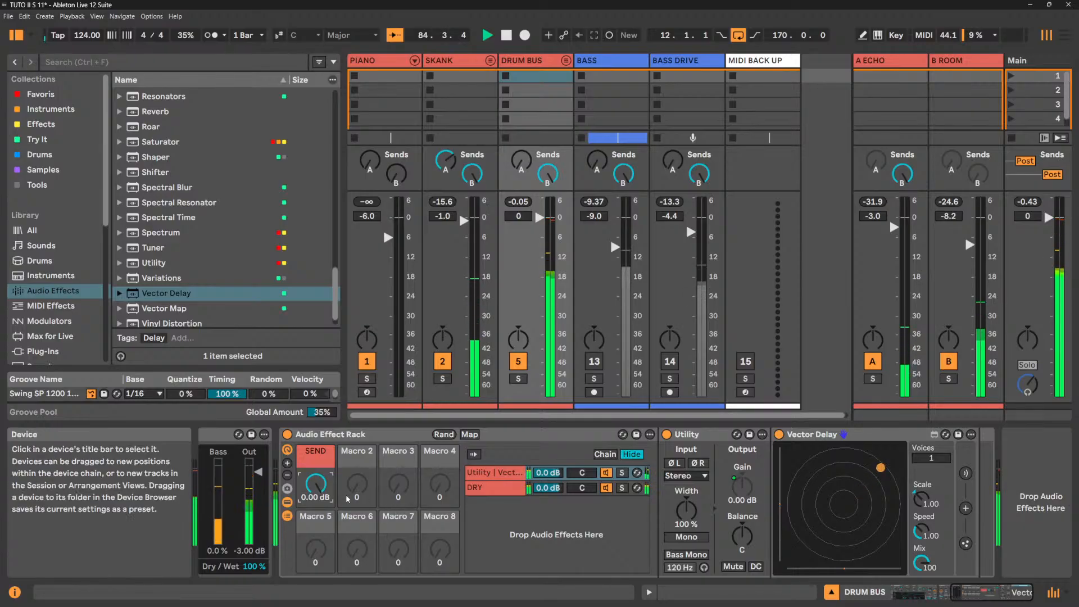
{"action": "key", "text": "space"}
{"action": "left_click_drag", "start_coordinate": [315, 485], "coordinate": [316, 517]}
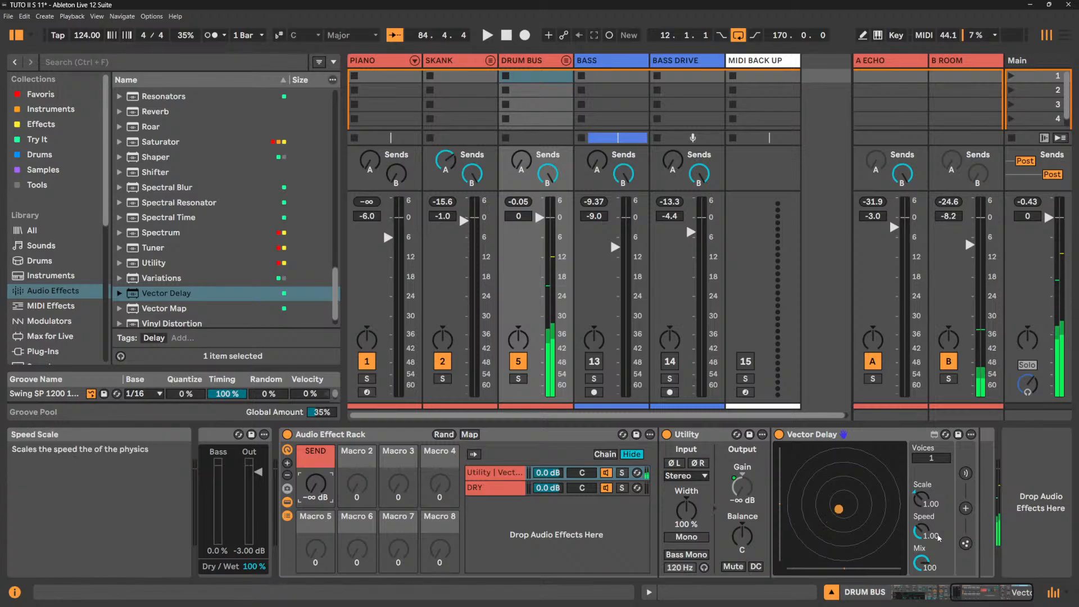
Lower Vector Delay's Speed to 0.35 and its Scale to 0.11.
{"action": "left_click_drag", "start_coordinate": [921, 531], "coordinate": [921, 548]}
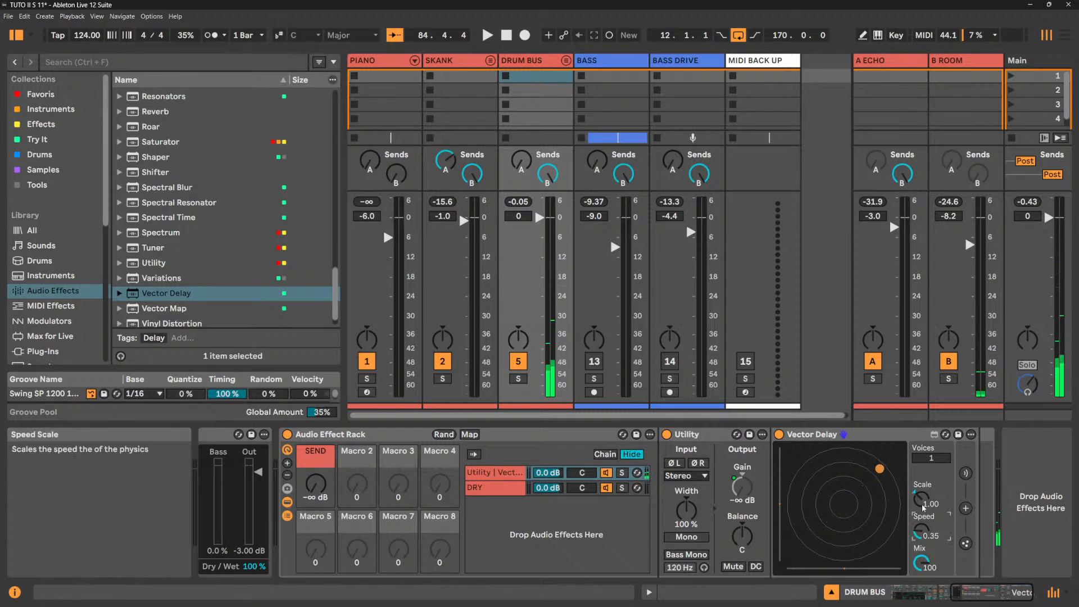
{"action": "left_click_drag", "start_coordinate": [920, 498], "coordinate": [920, 534]}
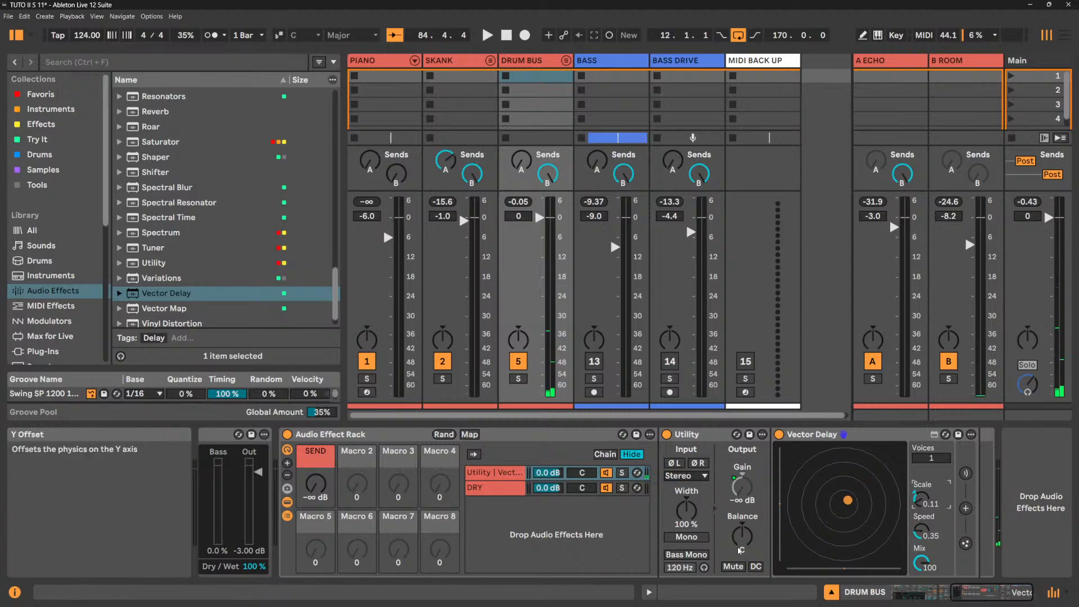
Delete the whole Audio Effect Rack from DRUM BUS.
{"action": "left_click", "coordinate": [344, 439]}
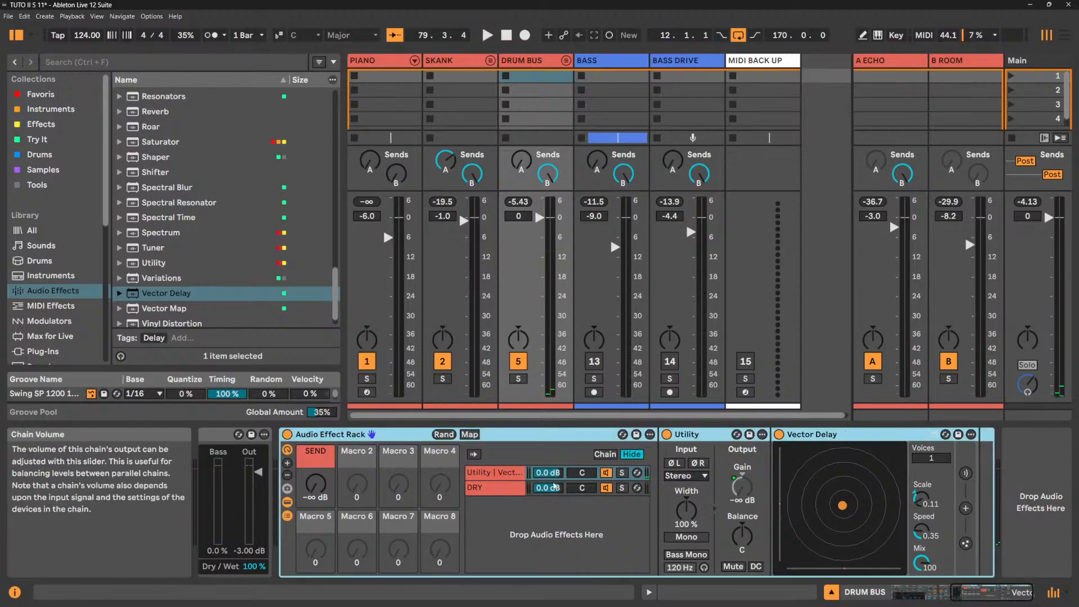
{"action": "left_click", "coordinate": [496, 477]}
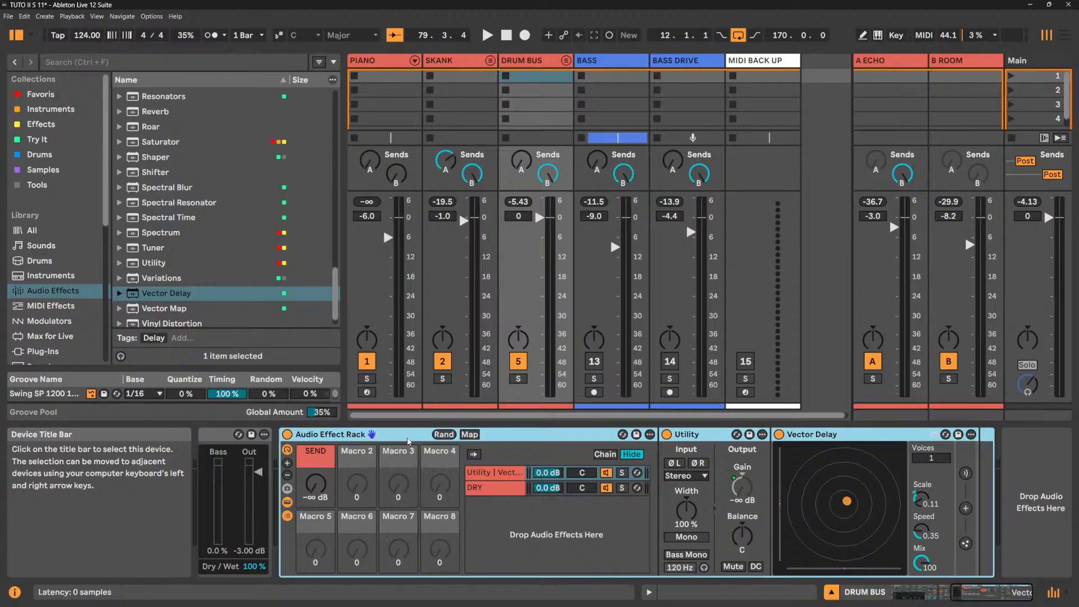
{"action": "key", "text": "Delete"}
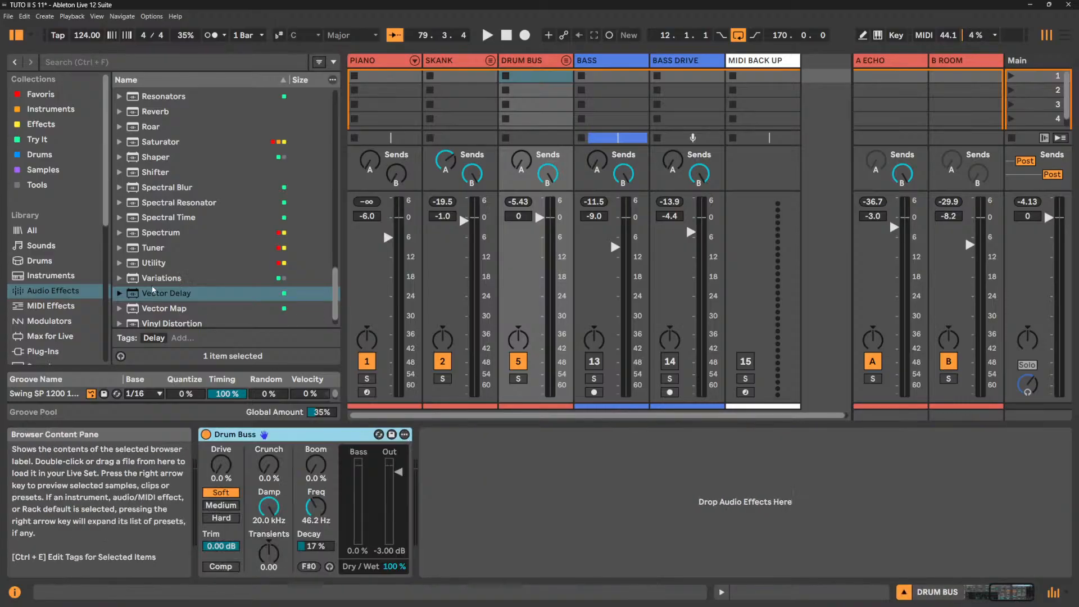
Find the Variations device in the browser's list of audio effects.
{"action": "scroll", "coordinate": [153, 289], "scroll_direction": "down", "scroll_amount": 1}
{"action": "left_click", "coordinate": [168, 262]}
{"action": "left_click", "coordinate": [121, 259]}
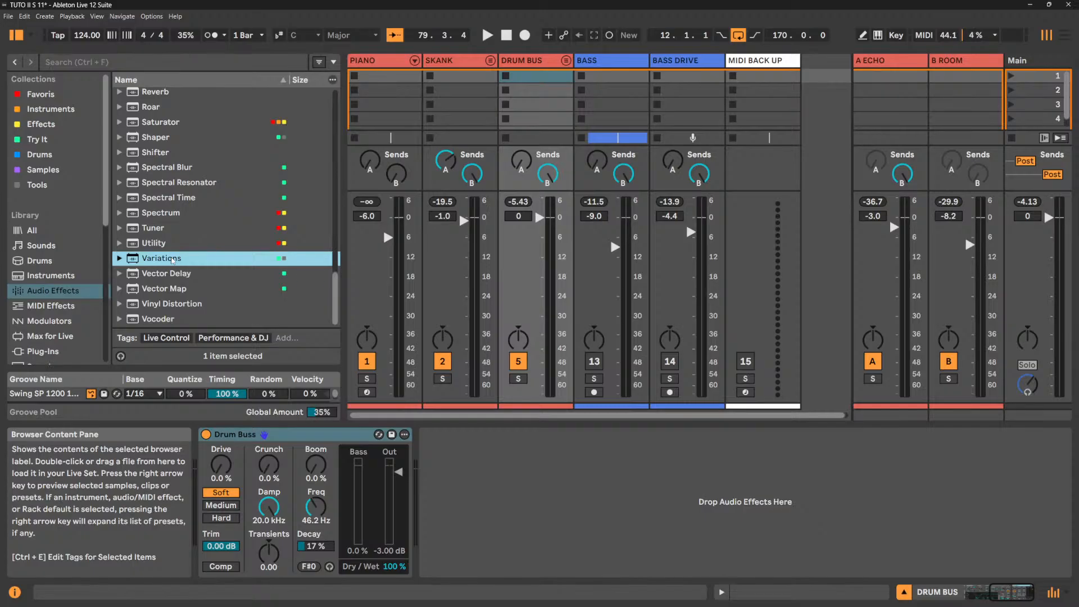
Load Variations from the Performance Pack by Iftah in the installed packs onto DRUM BUS after Drum Buss.
{"action": "scroll", "coordinate": [49, 283], "scroll_direction": "down", "scroll_amount": 5}
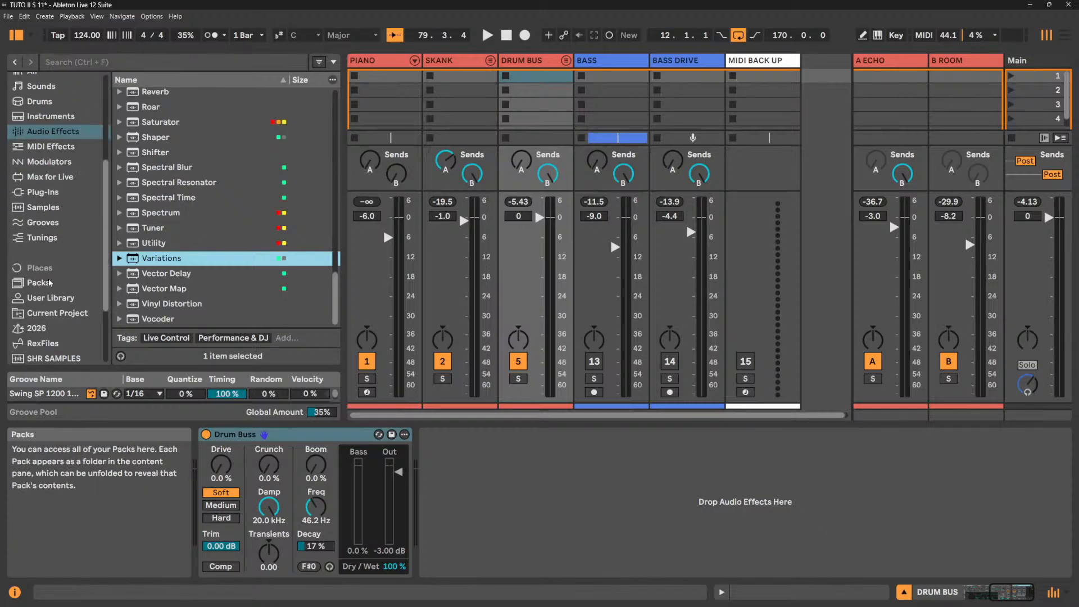
{"action": "left_click", "coordinate": [49, 282]}
{"action": "scroll", "coordinate": [249, 227], "scroll_direction": "down", "scroll_amount": 2}
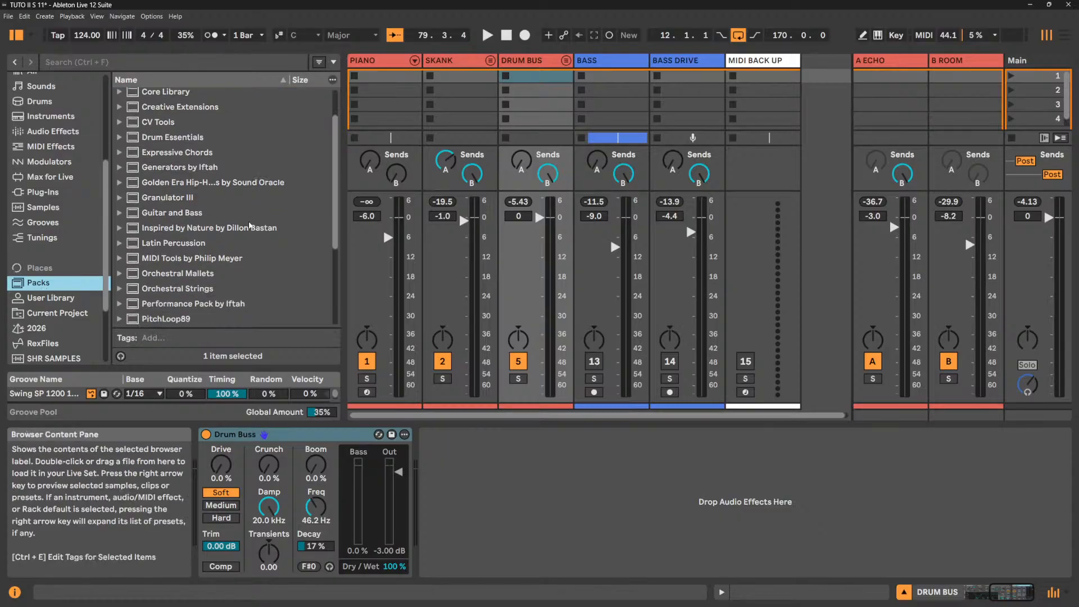
{"action": "scroll", "coordinate": [249, 226], "scroll_direction": "down", "scroll_amount": 2}
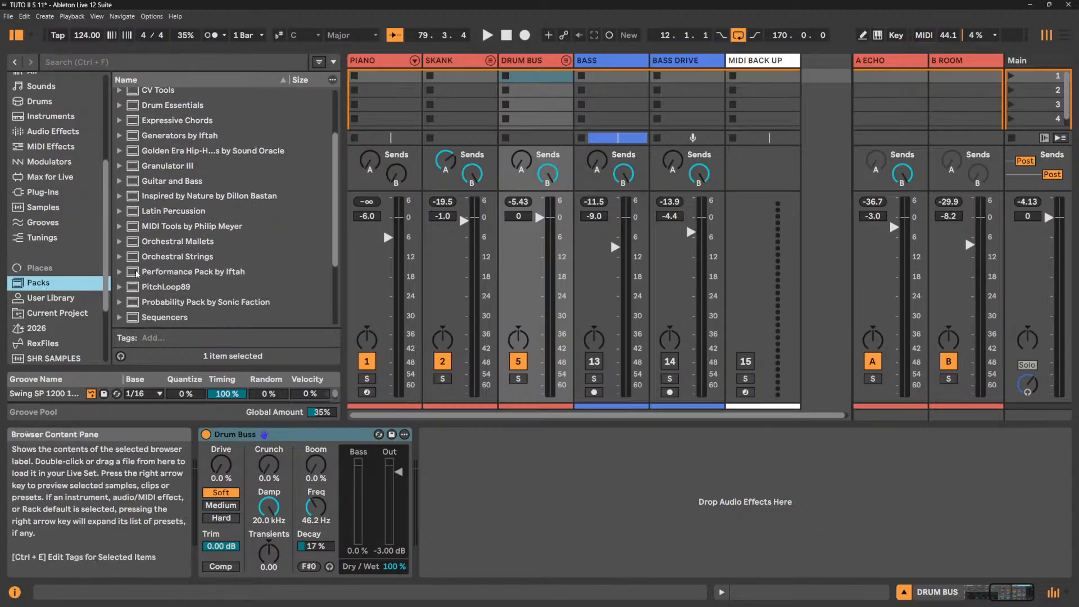
{"action": "left_click", "coordinate": [126, 275]}
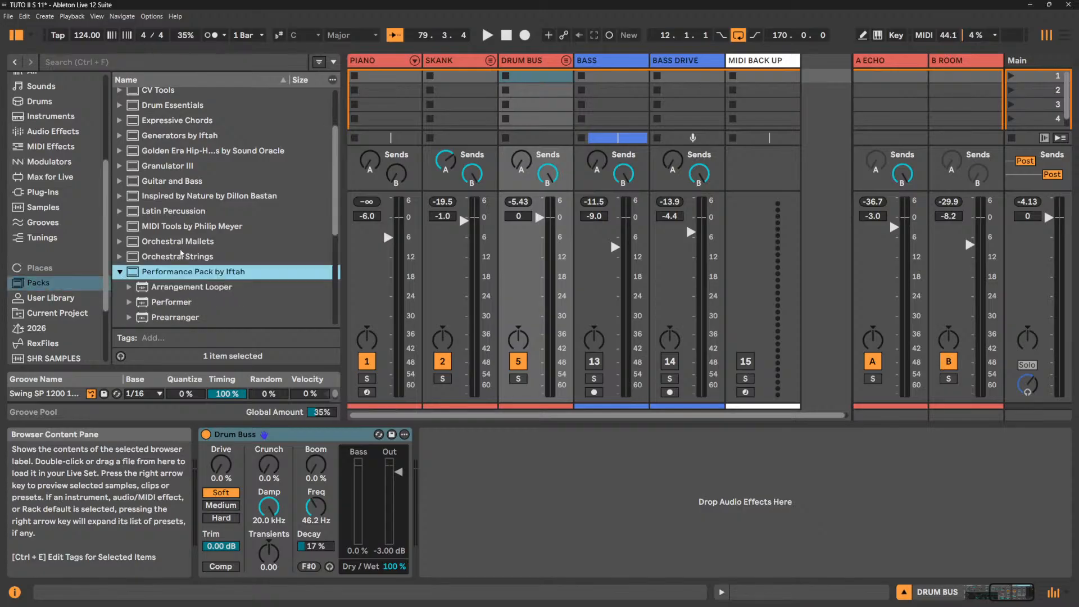
{"action": "scroll", "coordinate": [195, 239], "scroll_direction": "down", "scroll_amount": 3}
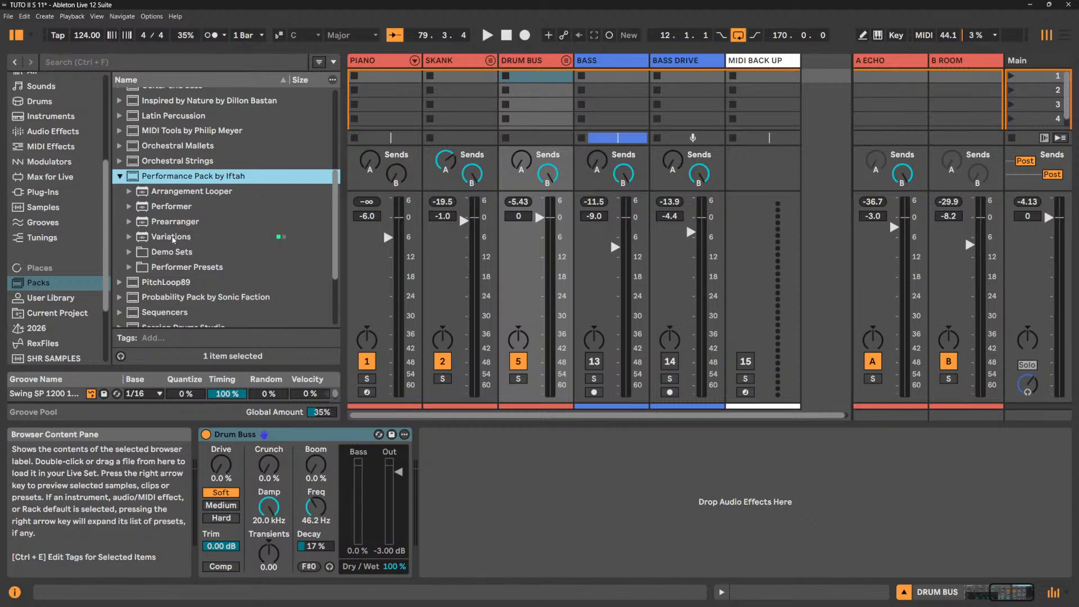
{"action": "left_click", "coordinate": [171, 237]}
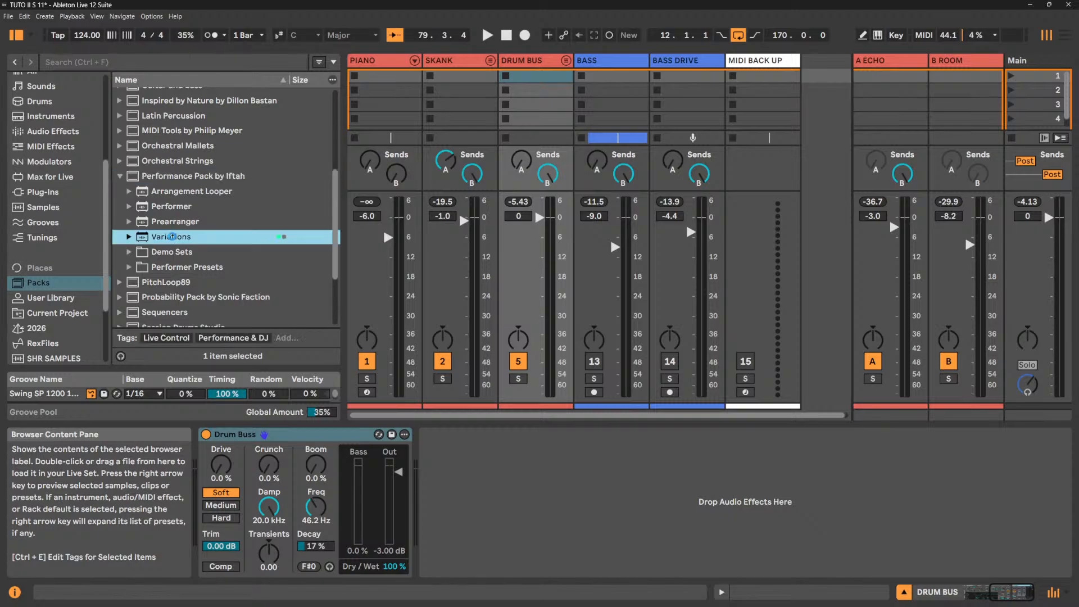
{"action": "double_click", "coordinate": [172, 237]}
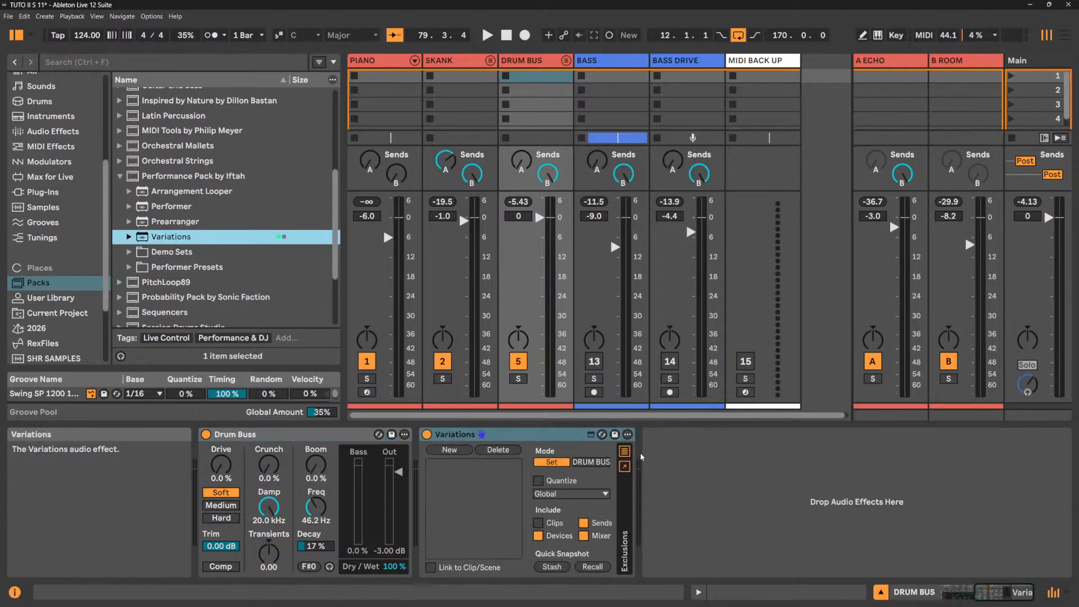
Look over the Performance Pack's contents and the quantization choices of the Variations device.
{"action": "left_click", "coordinate": [120, 176]}
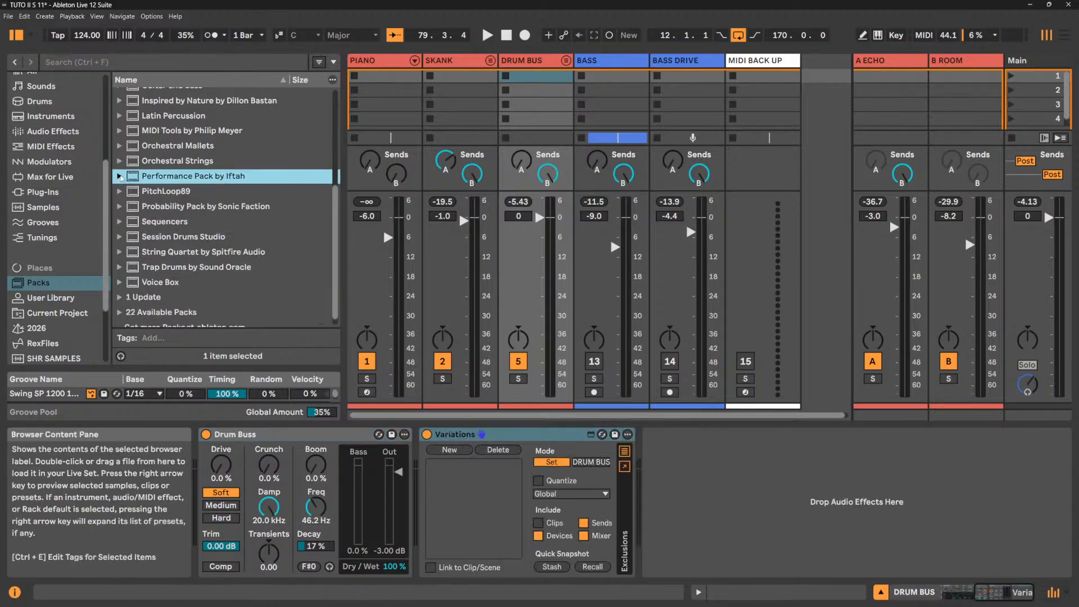
{"action": "left_click", "coordinate": [120, 176]}
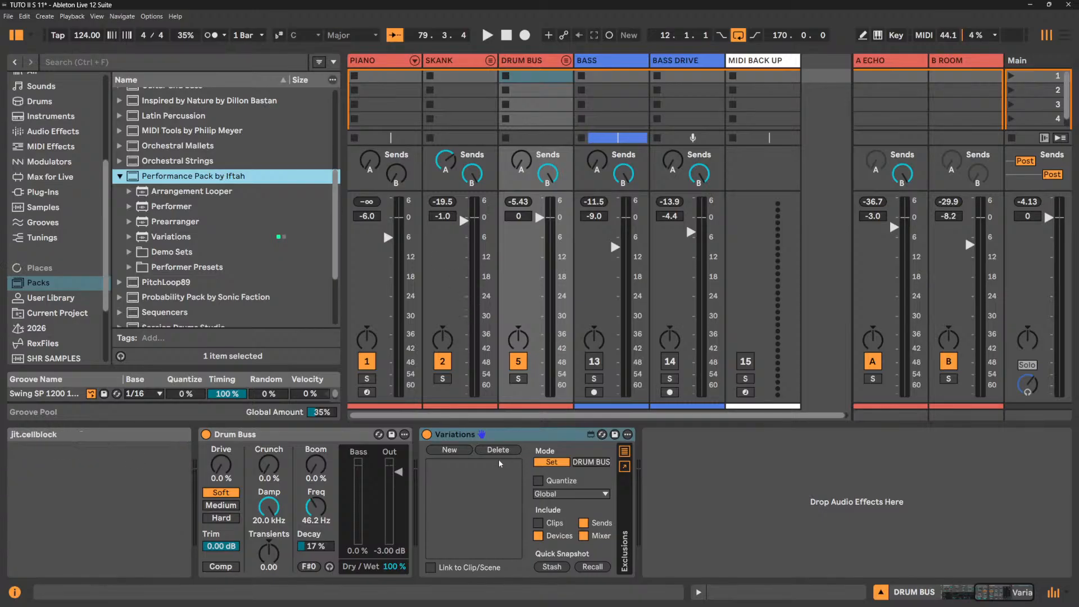
{"action": "left_click", "coordinate": [509, 437]}
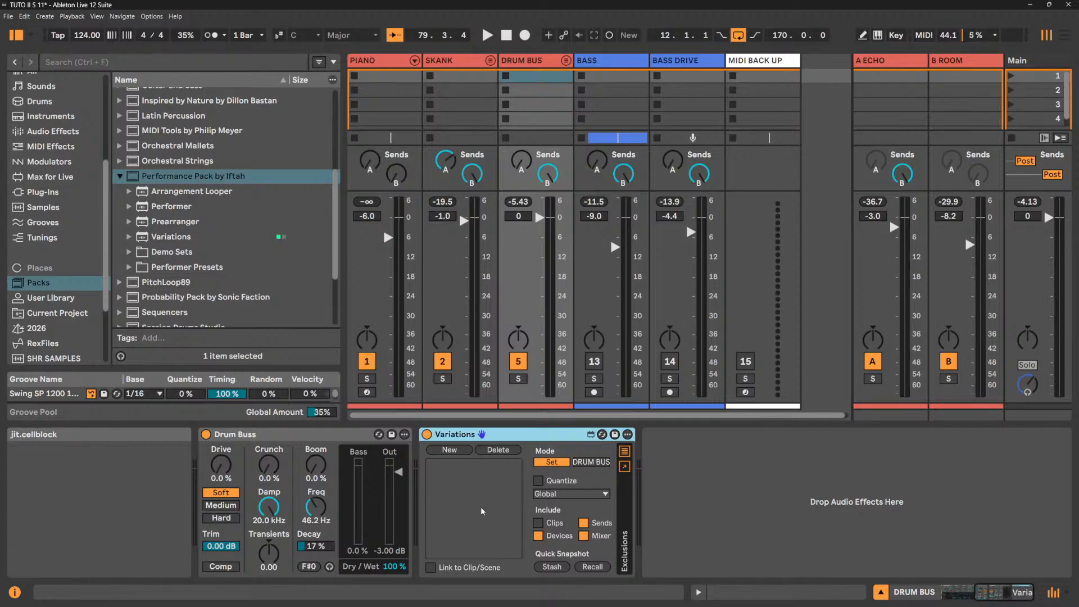
{"action": "left_click", "coordinate": [563, 497]}
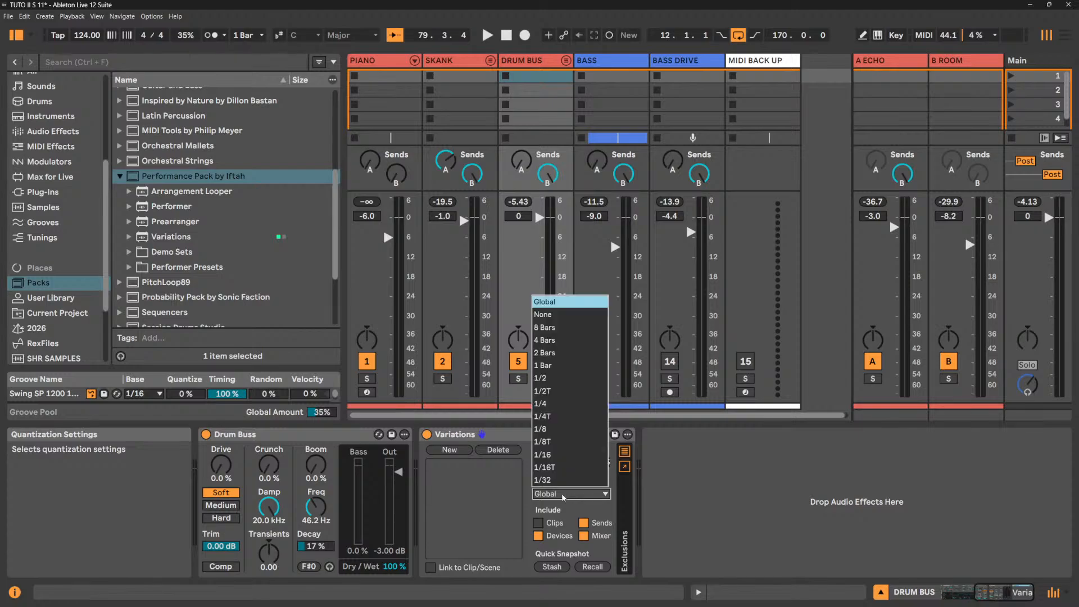
{"action": "left_click", "coordinate": [512, 490]}
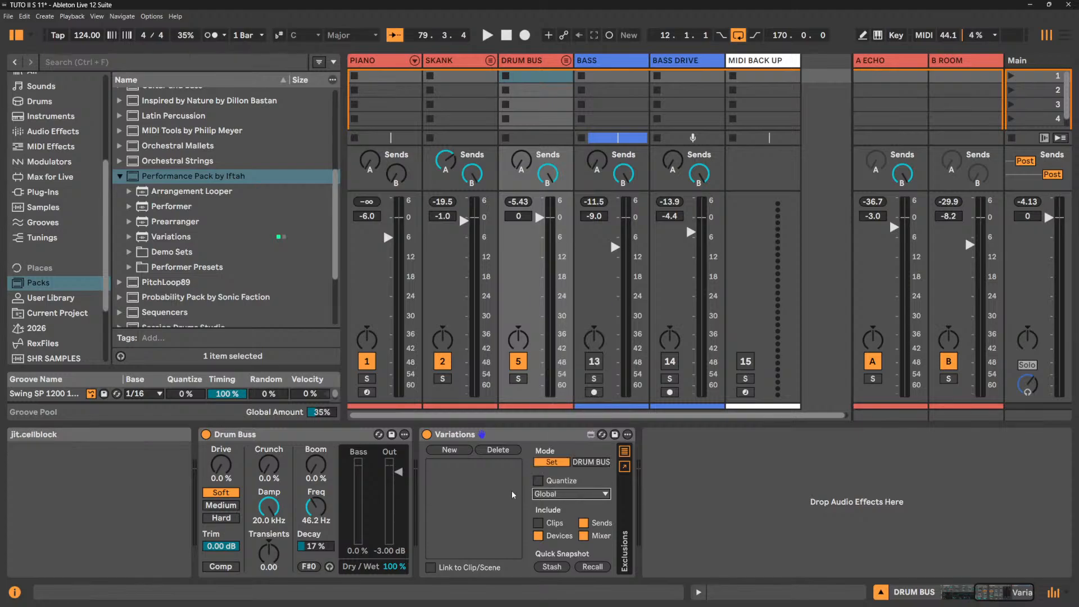
Switch the Variations mode to DRUM BUS and return it to Set so it controls the whole set.
{"action": "left_click", "coordinate": [546, 463]}
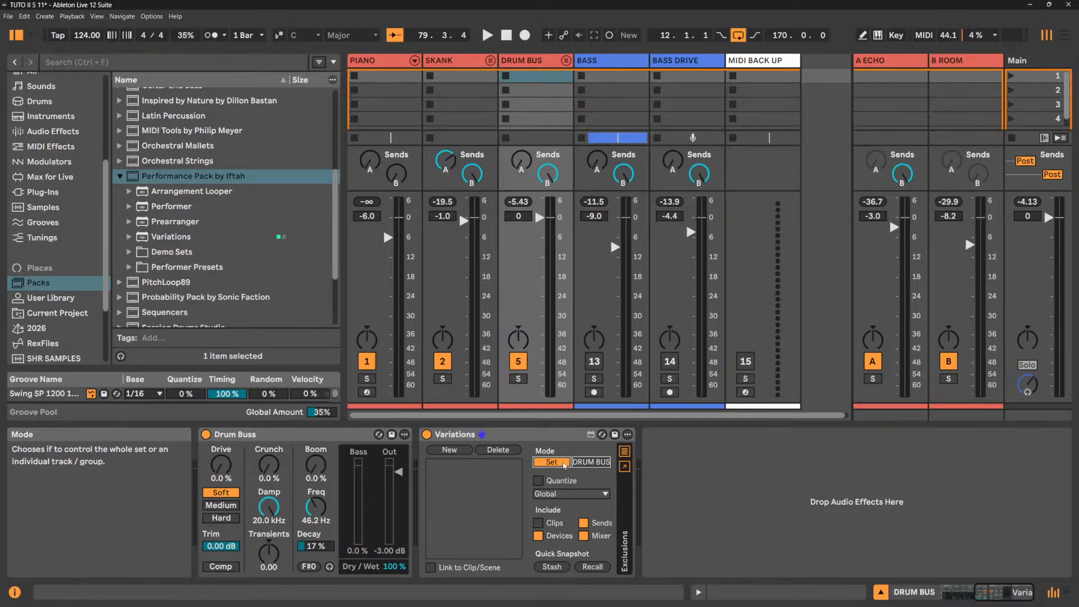
{"action": "left_click", "coordinate": [595, 465]}
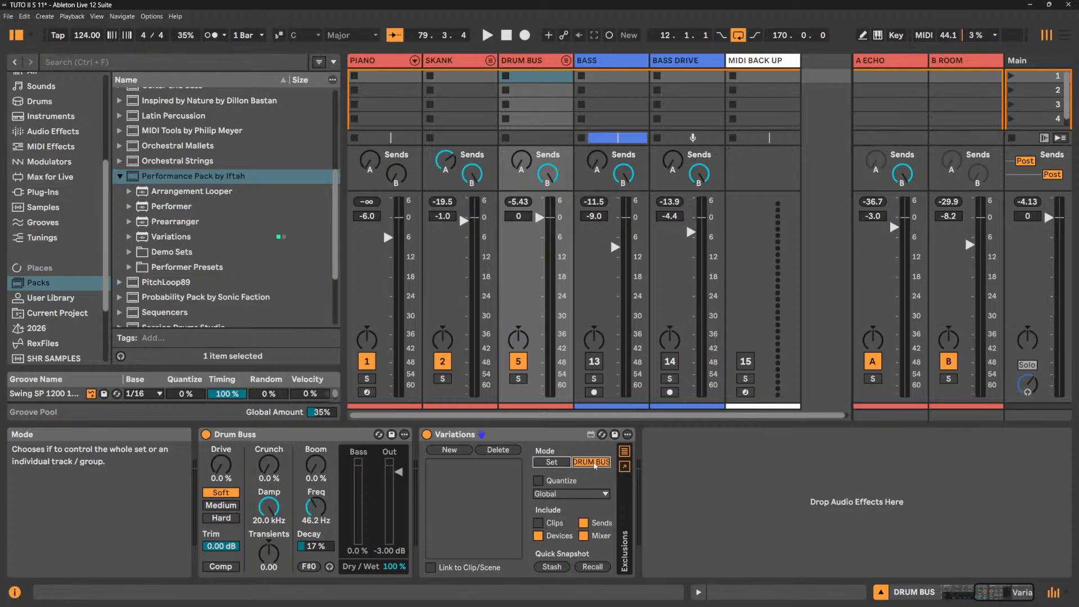
{"action": "left_click", "coordinate": [571, 430]}
{"action": "left_click", "coordinate": [561, 462]}
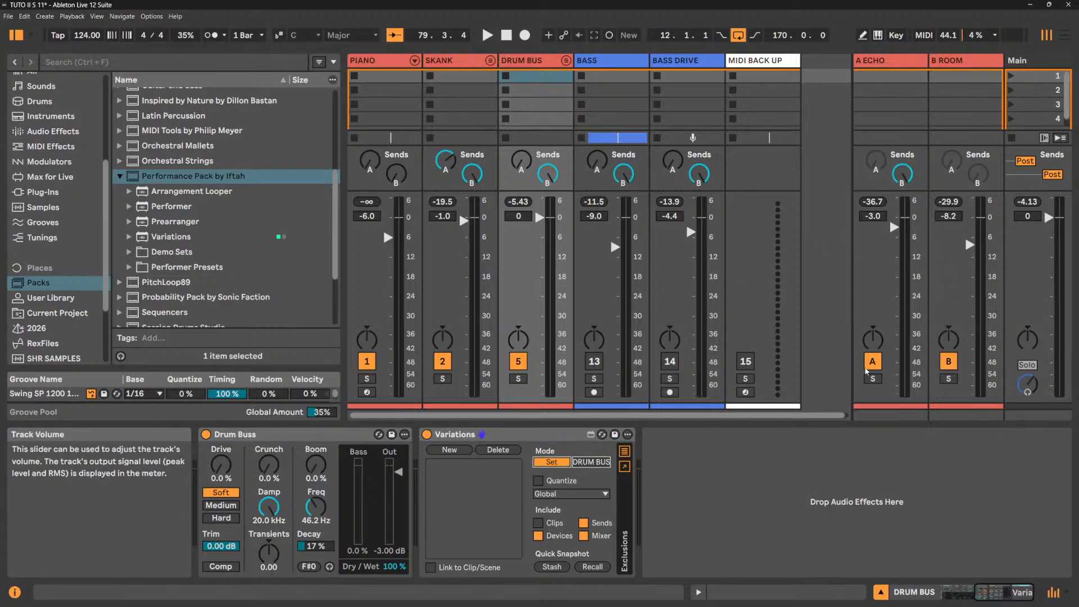
Deactivate SKANK and both return tracks, and store the set's current state as a new variation.
{"action": "left_click", "coordinate": [949, 361]}
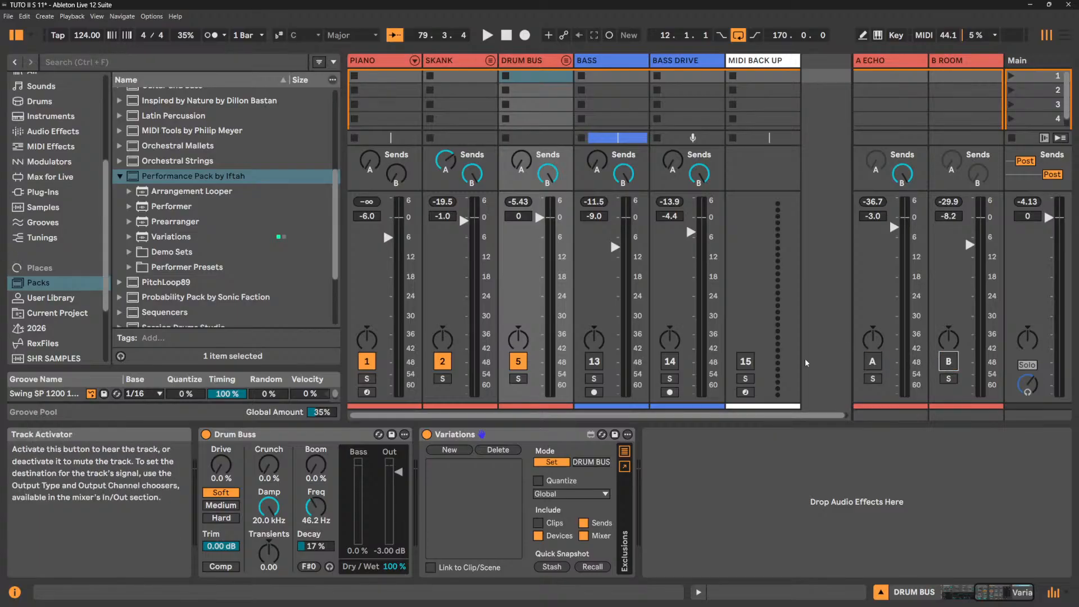
{"action": "left_click", "coordinate": [442, 361]}
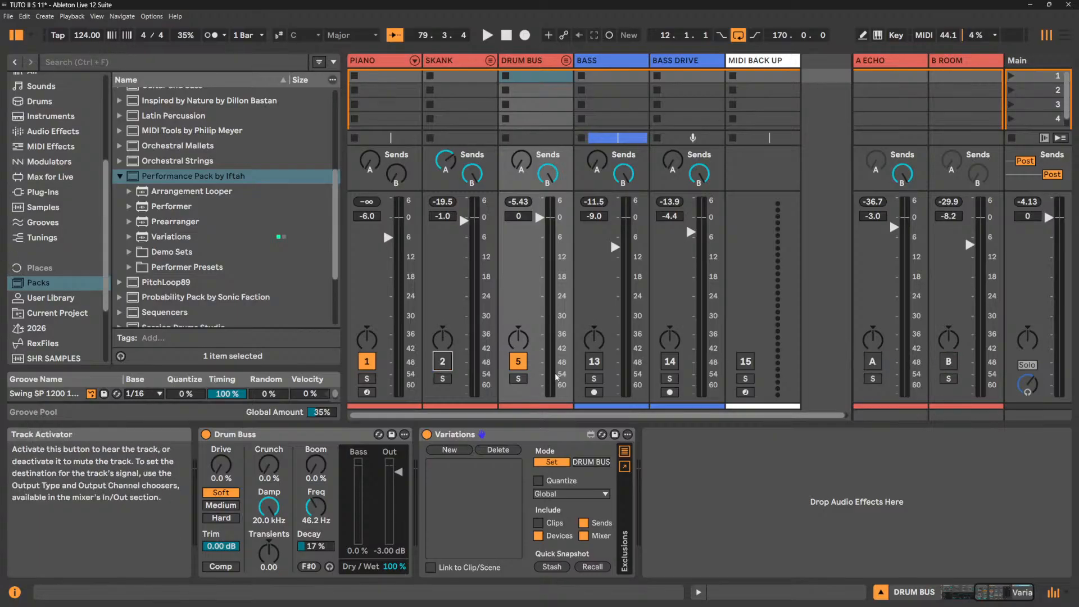
{"action": "left_click", "coordinate": [459, 452]}
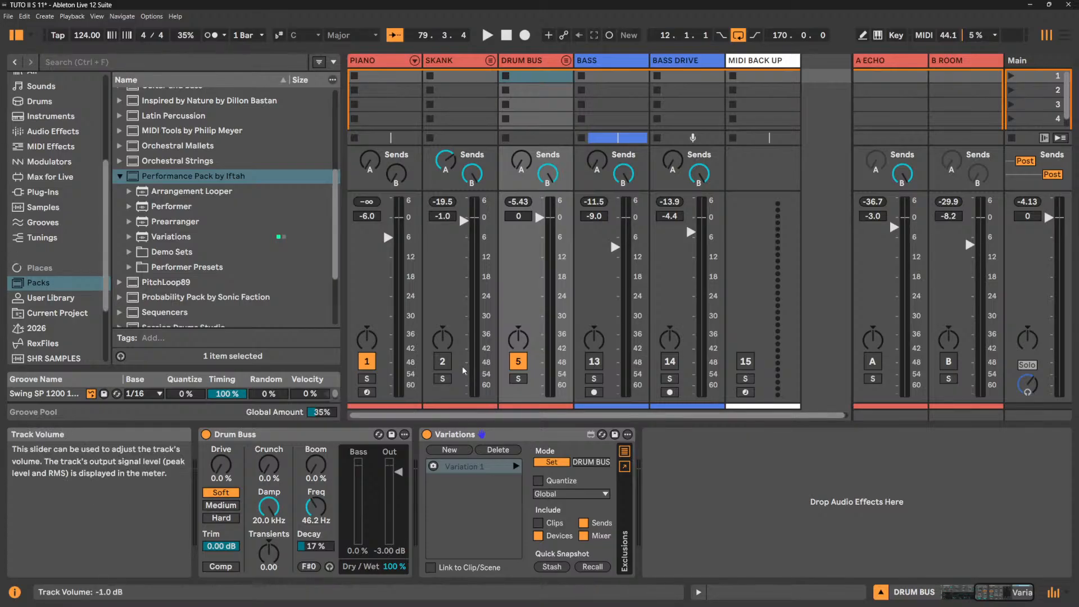
Activate SKANK, BASS and both return tracks, and store this state as a second variation.
{"action": "left_click", "coordinate": [443, 361]}
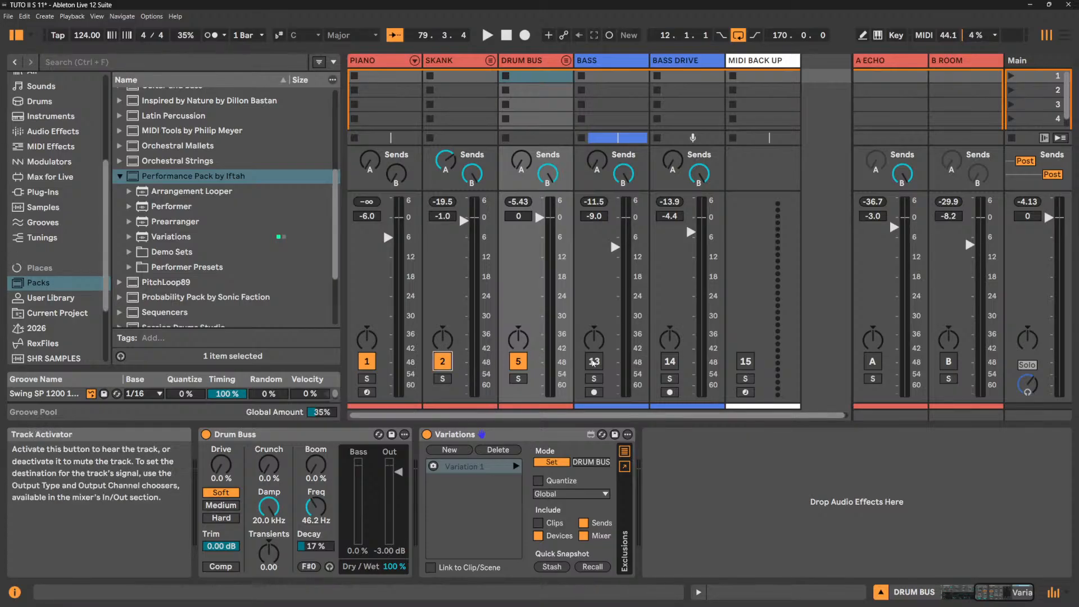
{"action": "left_click", "coordinate": [594, 361]}
{"action": "left_click", "coordinate": [873, 362]}
{"action": "left_click", "coordinate": [948, 361]}
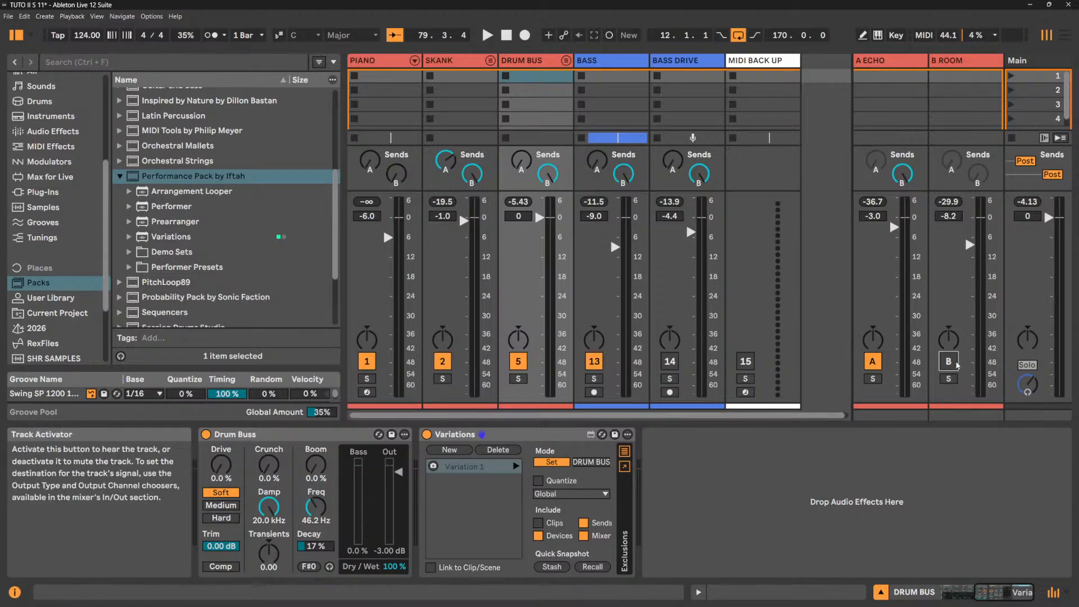
{"action": "left_click", "coordinate": [461, 453]}
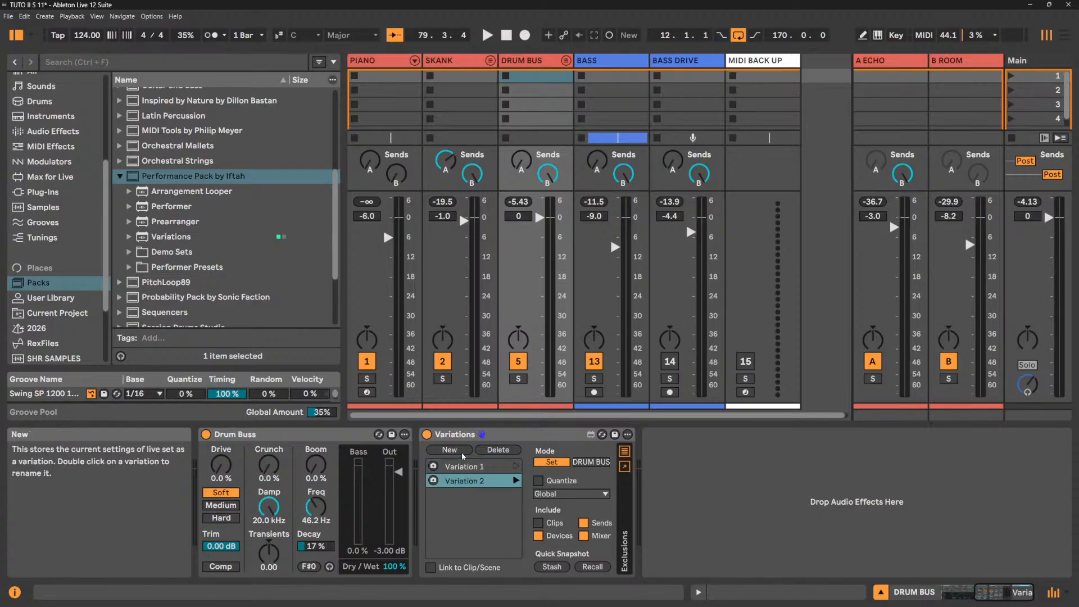
{"action": "left_click", "coordinate": [458, 497]}
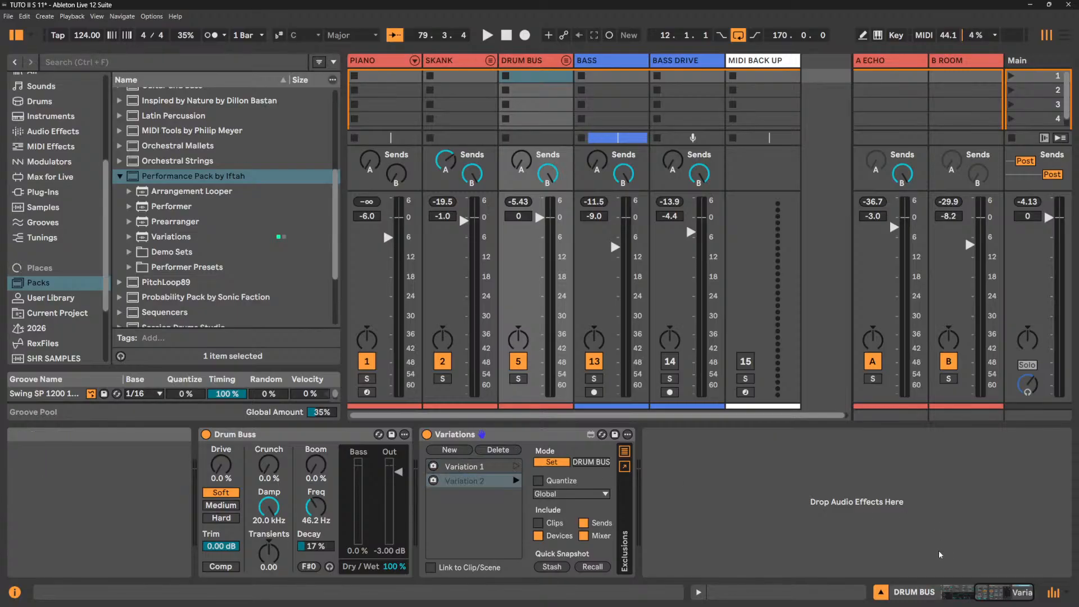
Expand the exclusions of Variations and examine both its Parameters and Devices lists.
{"action": "left_click_drag", "start_coordinate": [998, 600], "coordinate": [964, 599]}
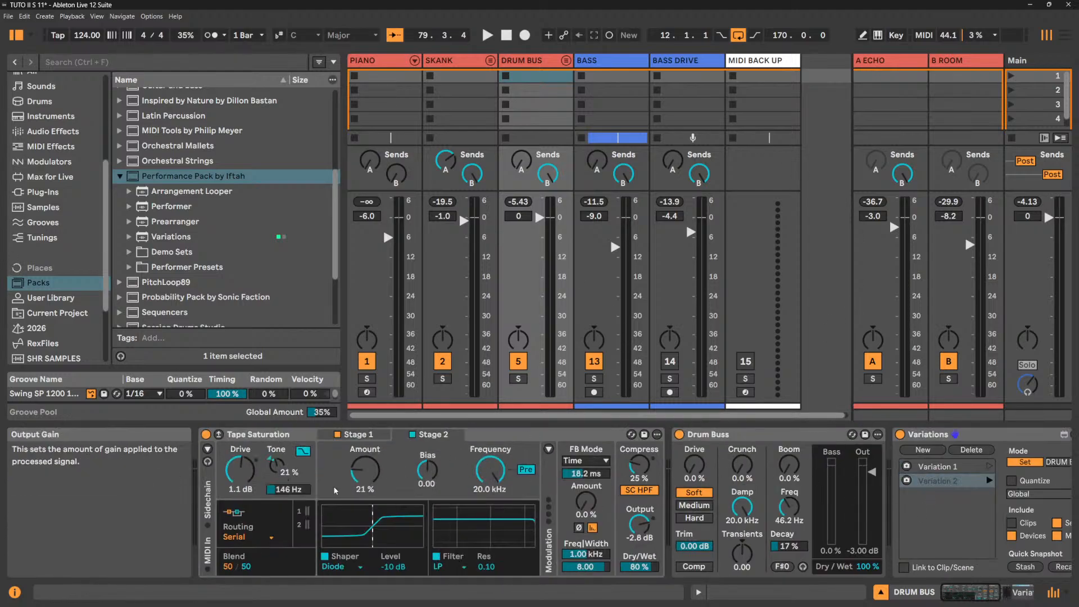
{"action": "left_click", "coordinate": [968, 596]}
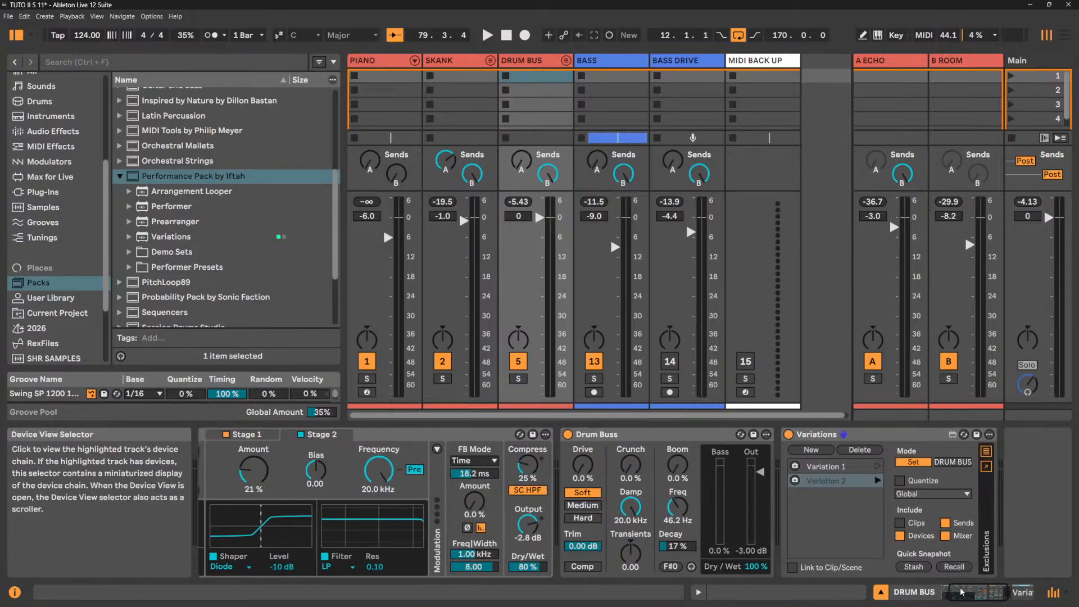
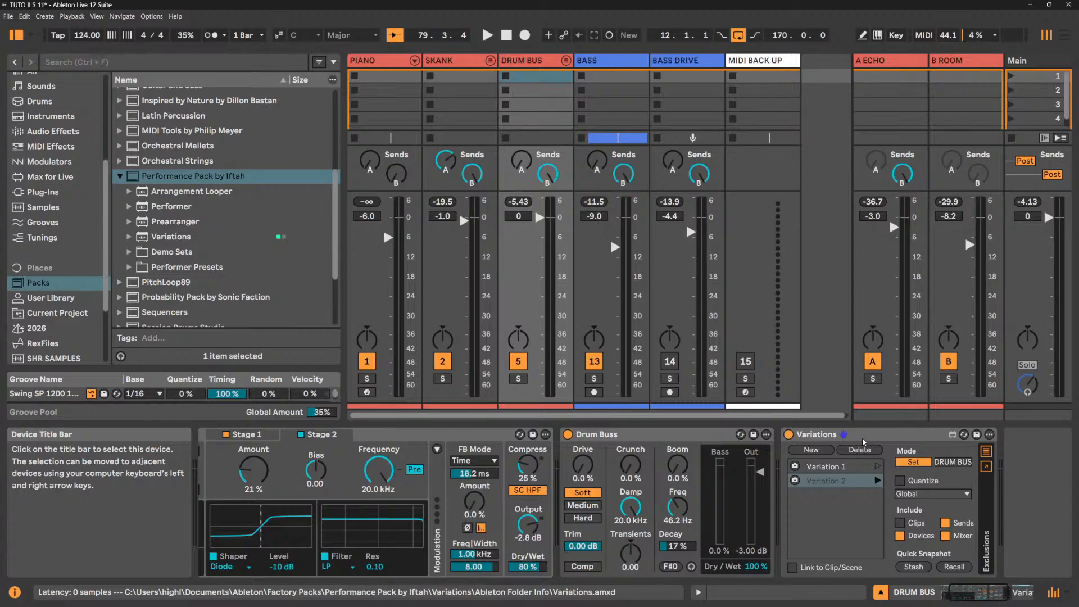
{"action": "left_click", "coordinate": [986, 451]}
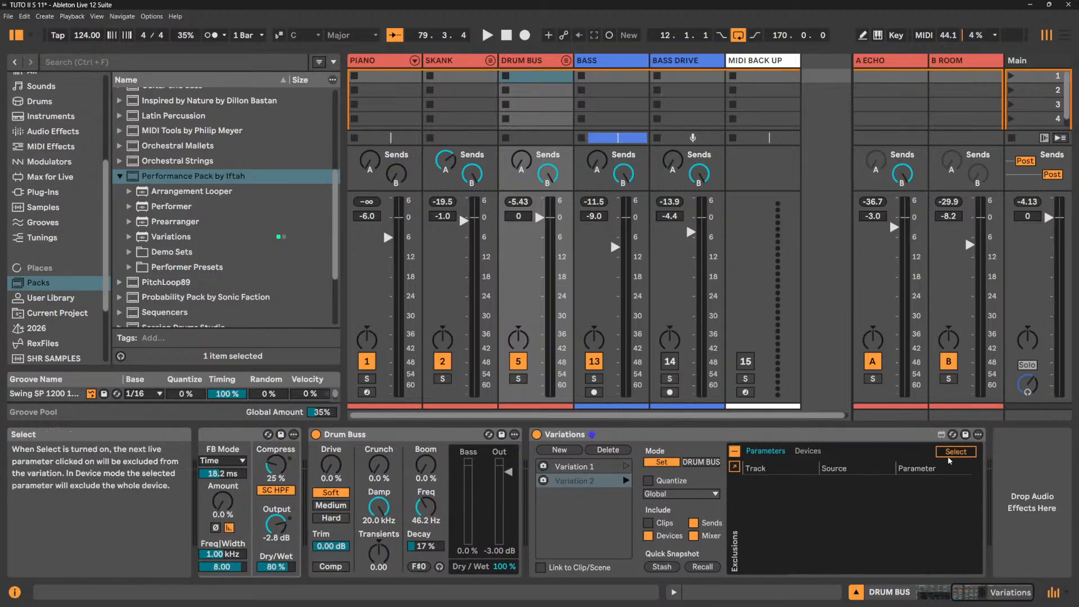
{"action": "left_click", "coordinate": [573, 480]}
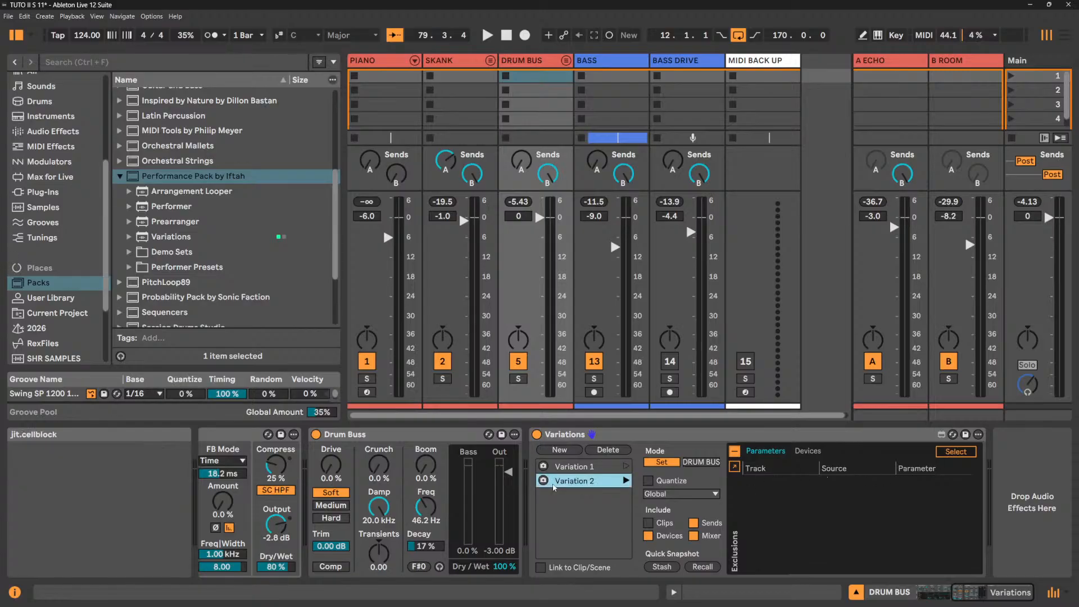
{"action": "left_click", "coordinate": [577, 468]}
{"action": "left_click", "coordinate": [577, 481]}
{"action": "left_click", "coordinate": [814, 451]}
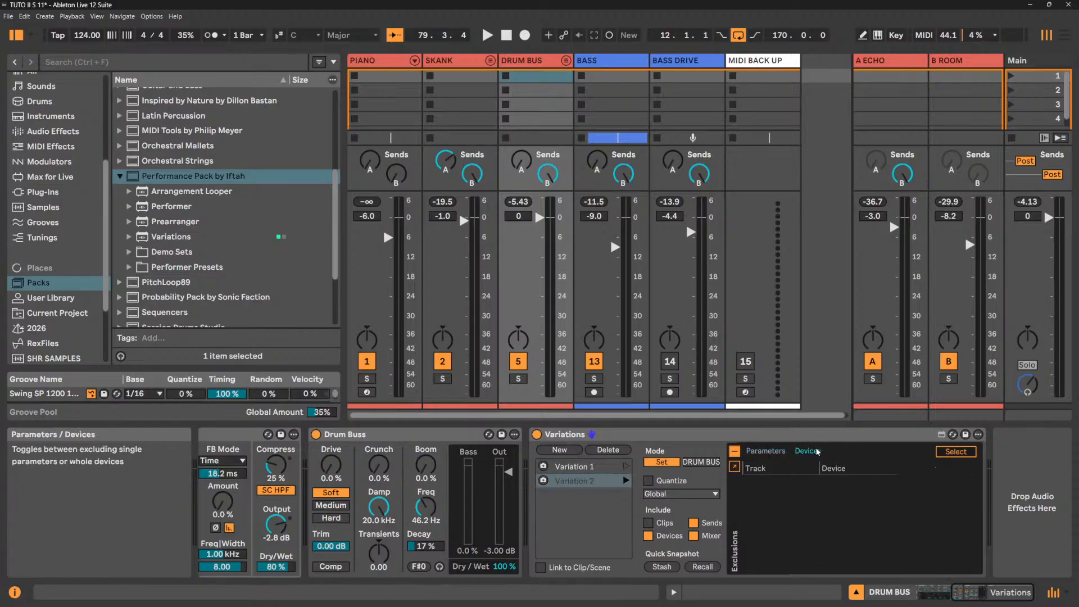
{"action": "left_click", "coordinate": [771, 453]}
Open Variations in a floating window over the mixer and keep it on view while selecting BASS, BASS DRIVE and DRUM BUS.
{"action": "left_click", "coordinate": [736, 468]}
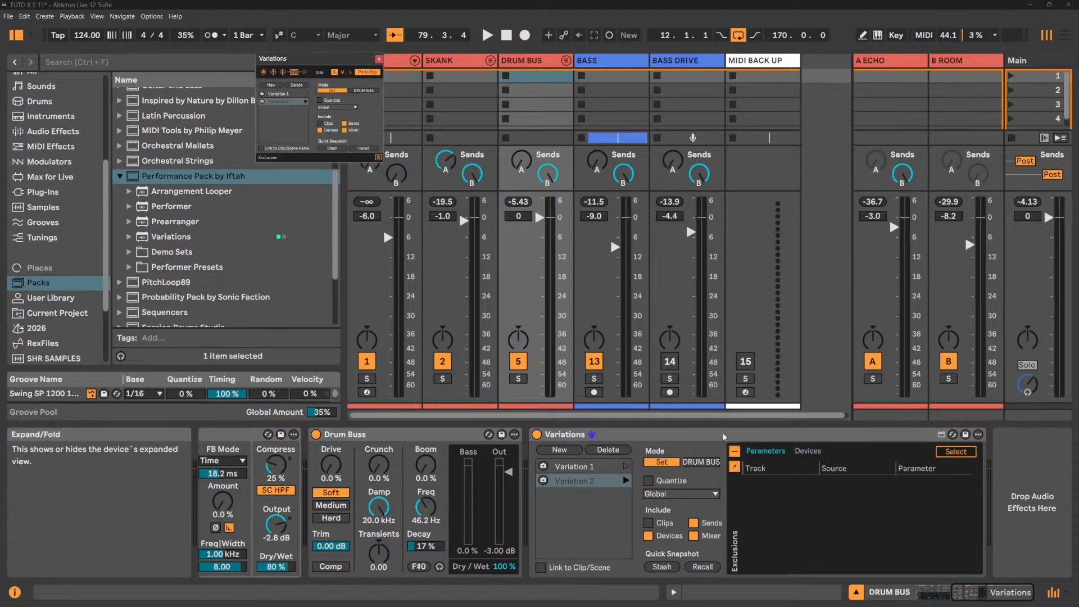
{"action": "left_click_drag", "start_coordinate": [338, 58], "coordinate": [827, 257]}
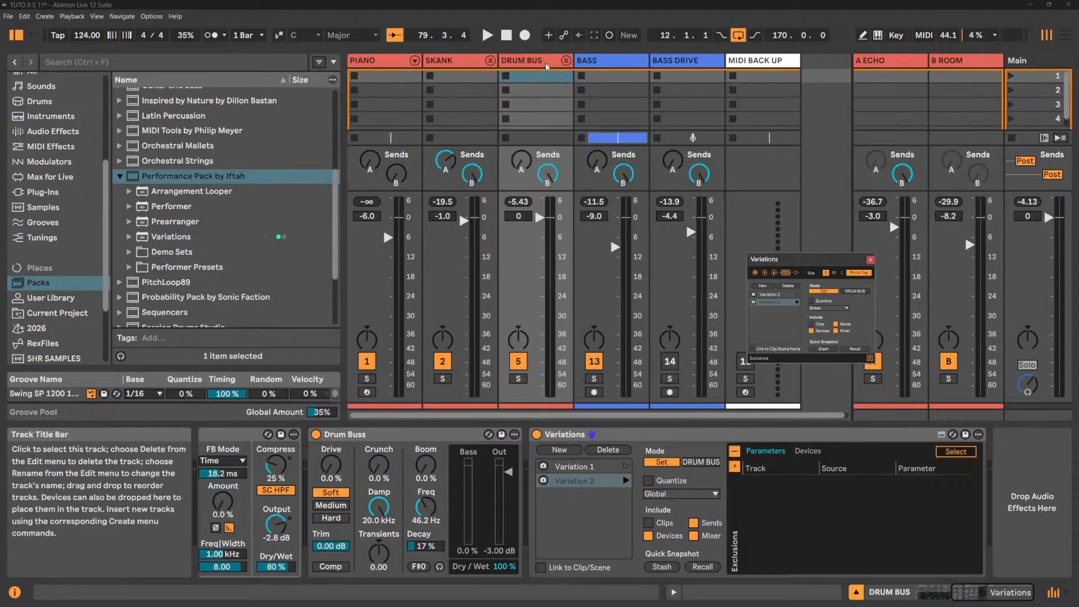
{"action": "left_click", "coordinate": [626, 63]}
{"action": "left_click", "coordinate": [686, 65]}
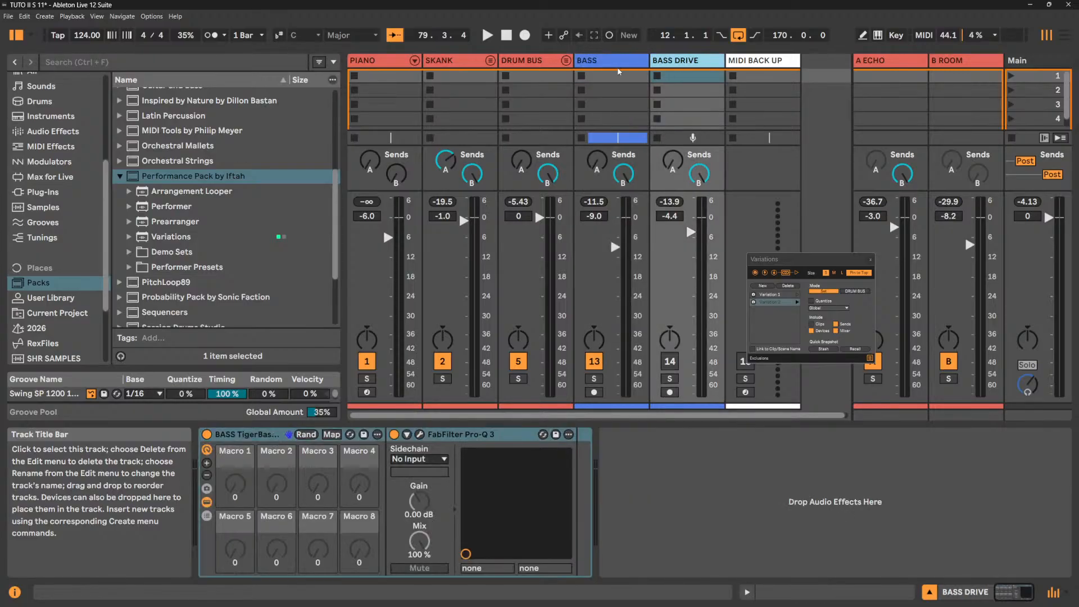
{"action": "left_click", "coordinate": [617, 66]}
{"action": "left_click", "coordinate": [530, 62]}
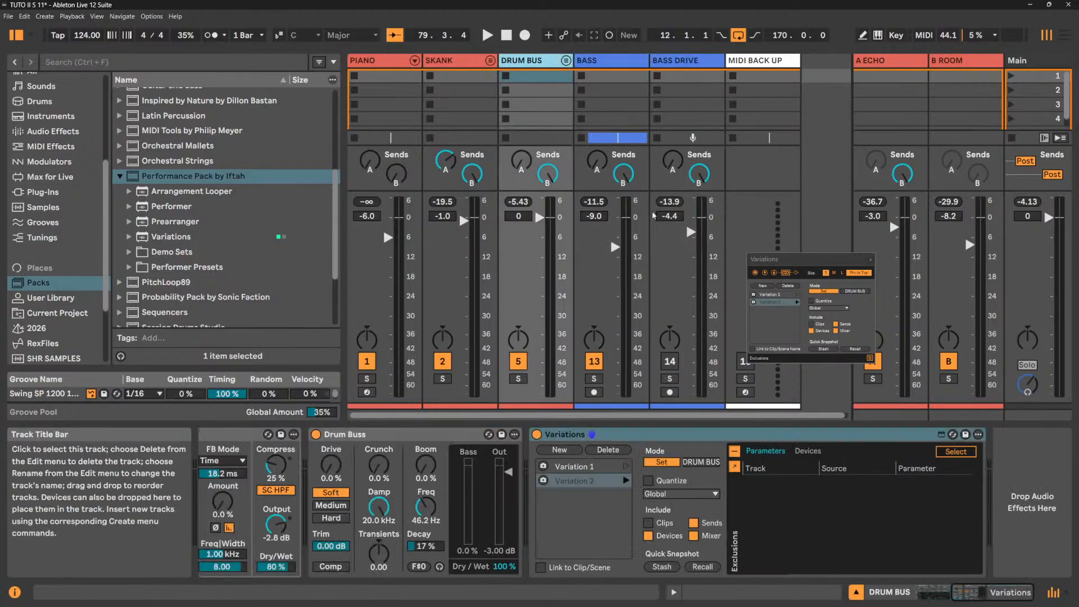
{"action": "left_click_drag", "start_coordinate": [826, 263], "coordinate": [851, 209]}
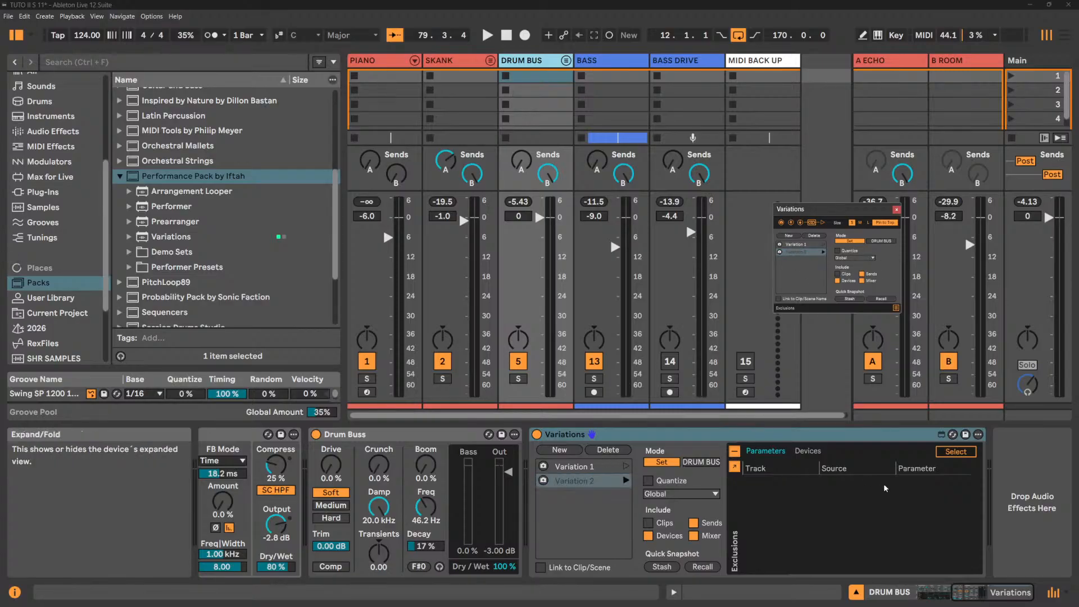
Set the exclusions to whole devices and launch Variation 1 followed by Variation 2.
{"action": "left_click", "coordinate": [806, 451]}
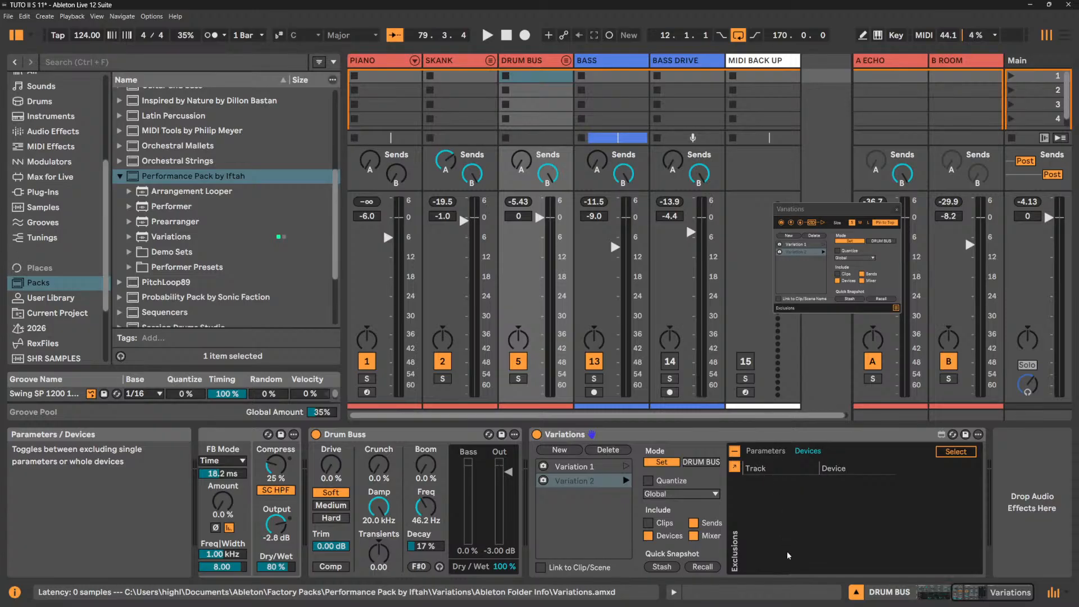
{"action": "left_click", "coordinate": [584, 468]}
{"action": "left_click", "coordinate": [626, 467]}
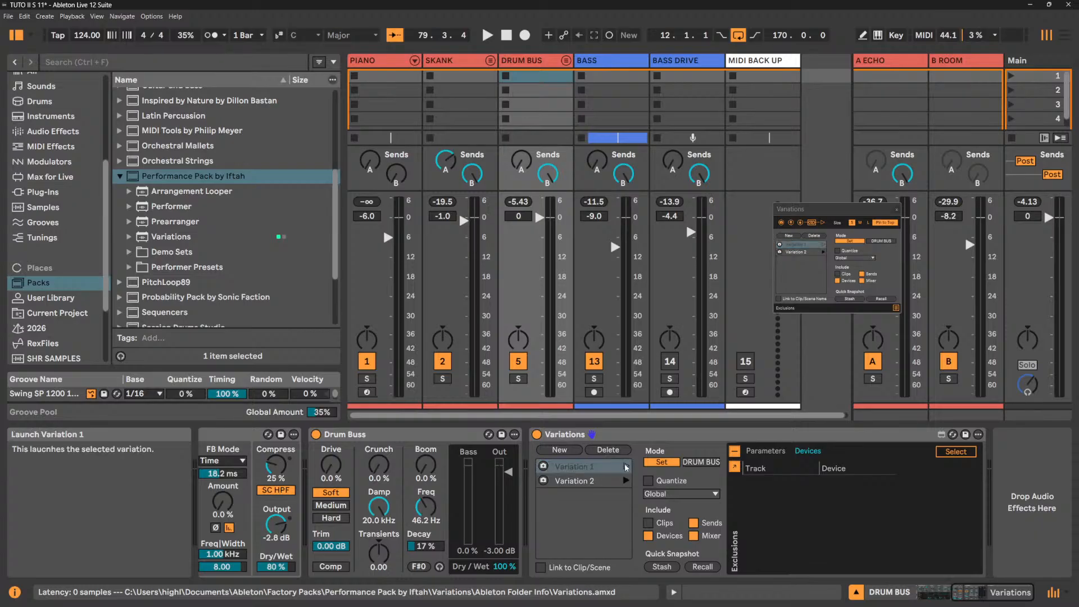
{"action": "left_click", "coordinate": [624, 481]}
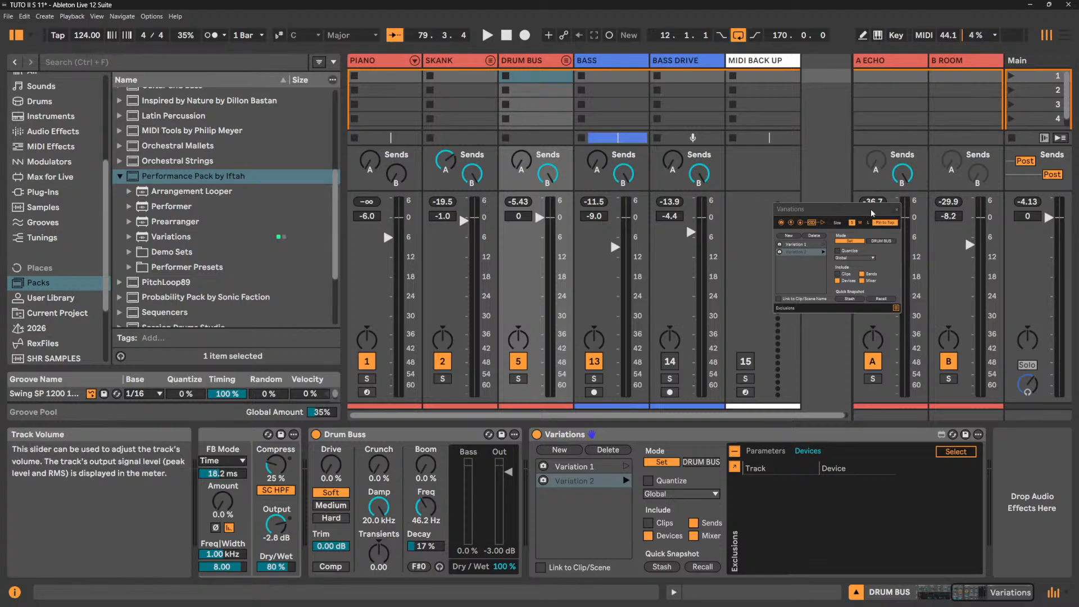
Close the floating Variations window and delete the Variations device from DRUM BUS.
{"action": "left_click", "coordinate": [897, 209]}
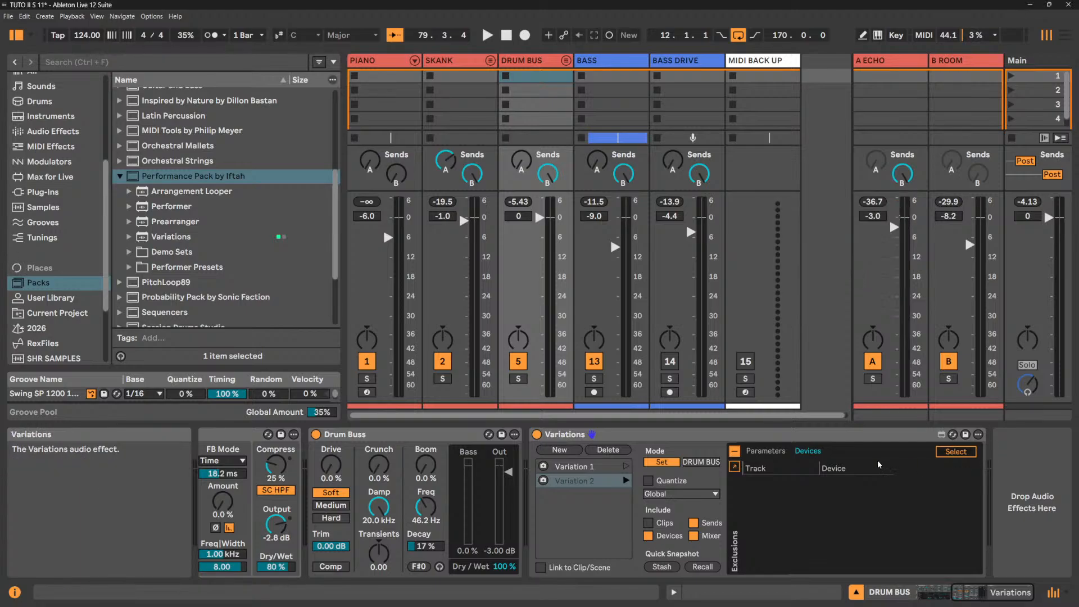
{"action": "left_click", "coordinate": [736, 452]}
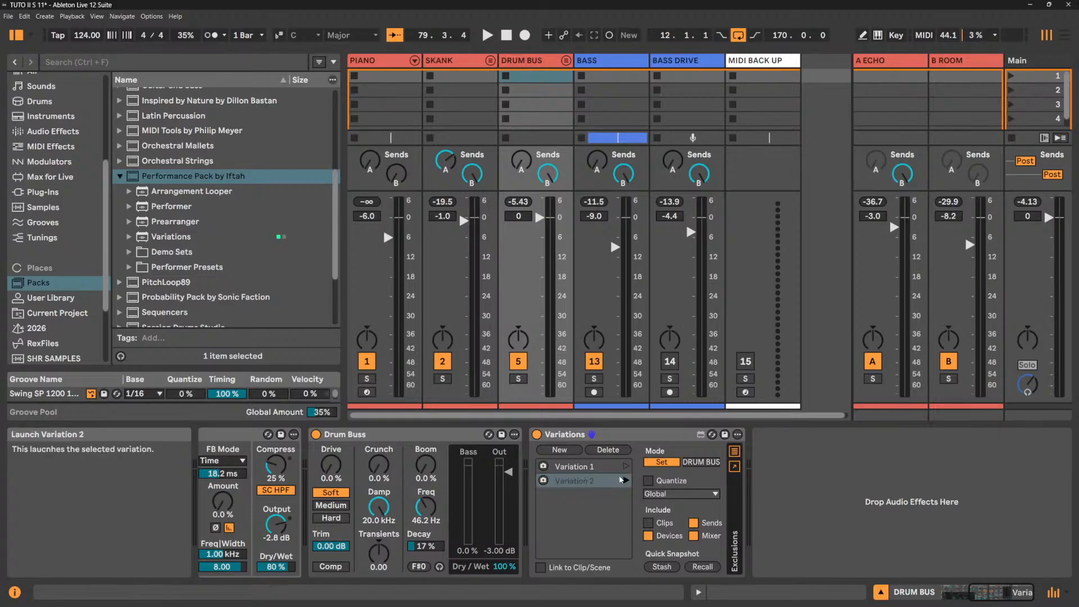
{"action": "left_click", "coordinate": [615, 434]}
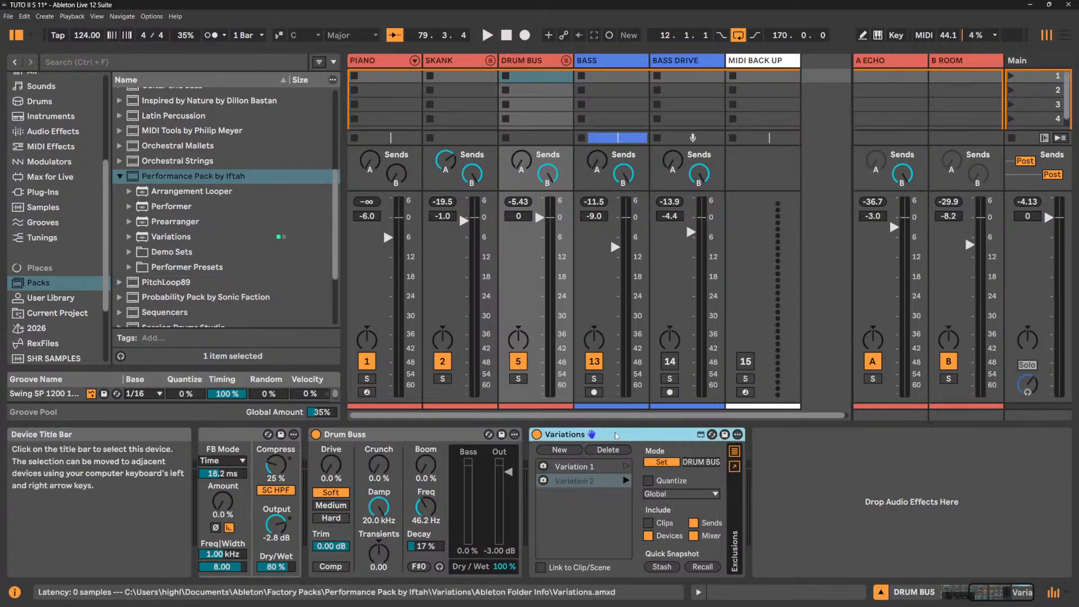
{"action": "key", "text": "Delete"}
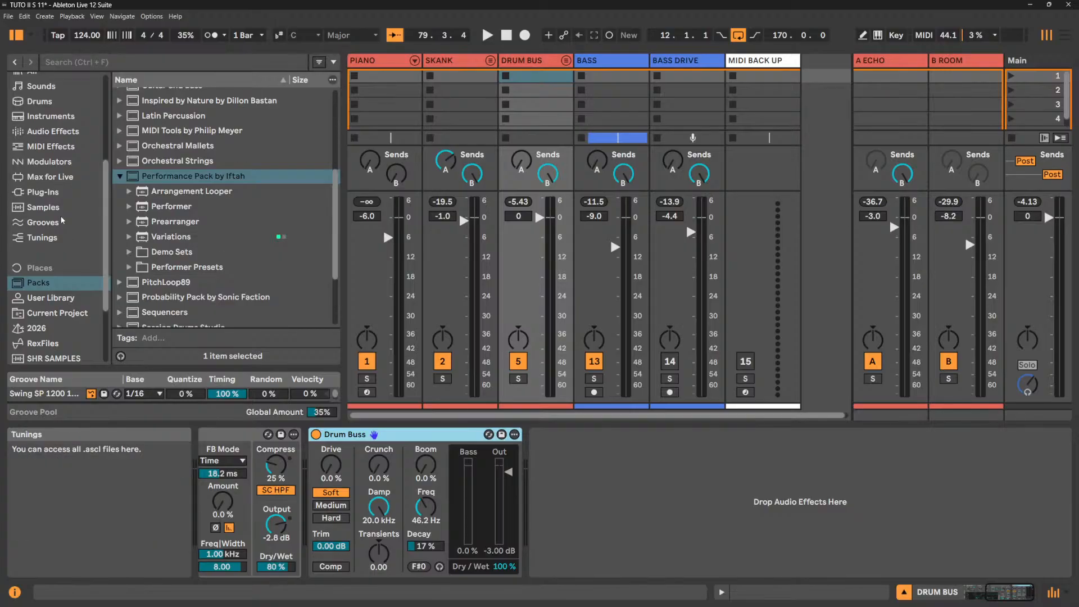
Load Vector Delay from the audio effects at the start of the DRUM BUS chain, before Tape Saturation.
{"action": "scroll", "coordinate": [60, 220], "scroll_direction": "up", "scroll_amount": 1}
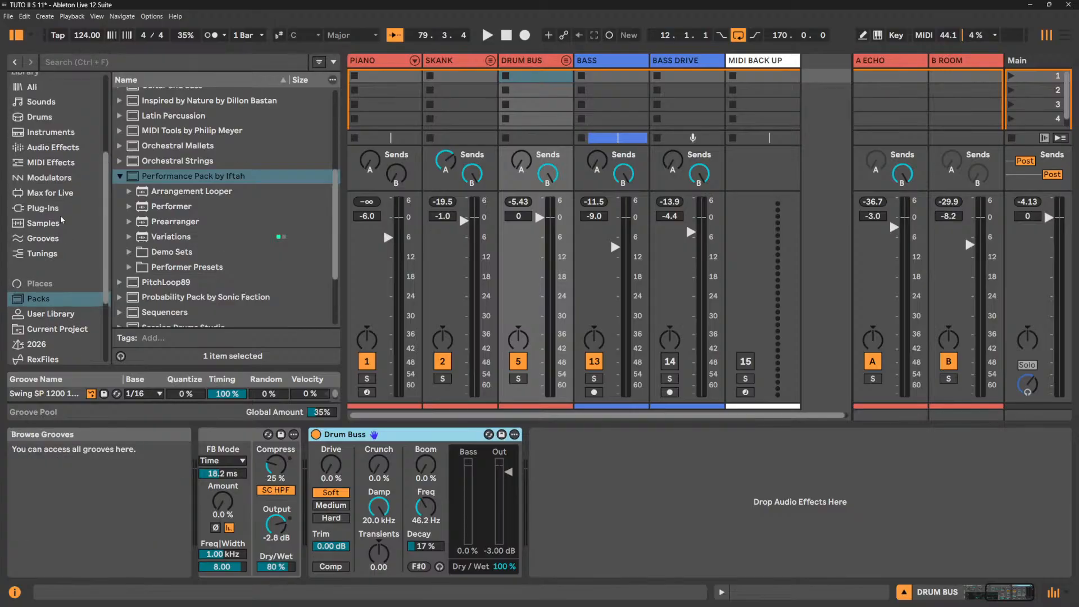
{"action": "scroll", "coordinate": [60, 215], "scroll_direction": "up", "scroll_amount": 1}
{"action": "left_click", "coordinate": [67, 166]}
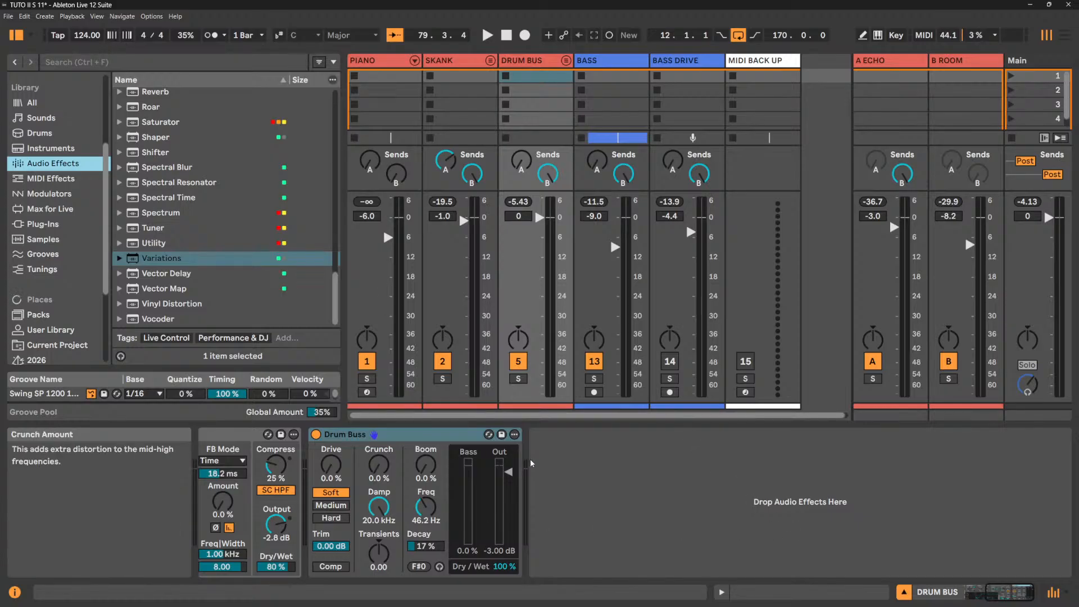
{"action": "left_click", "coordinate": [1028, 595]}
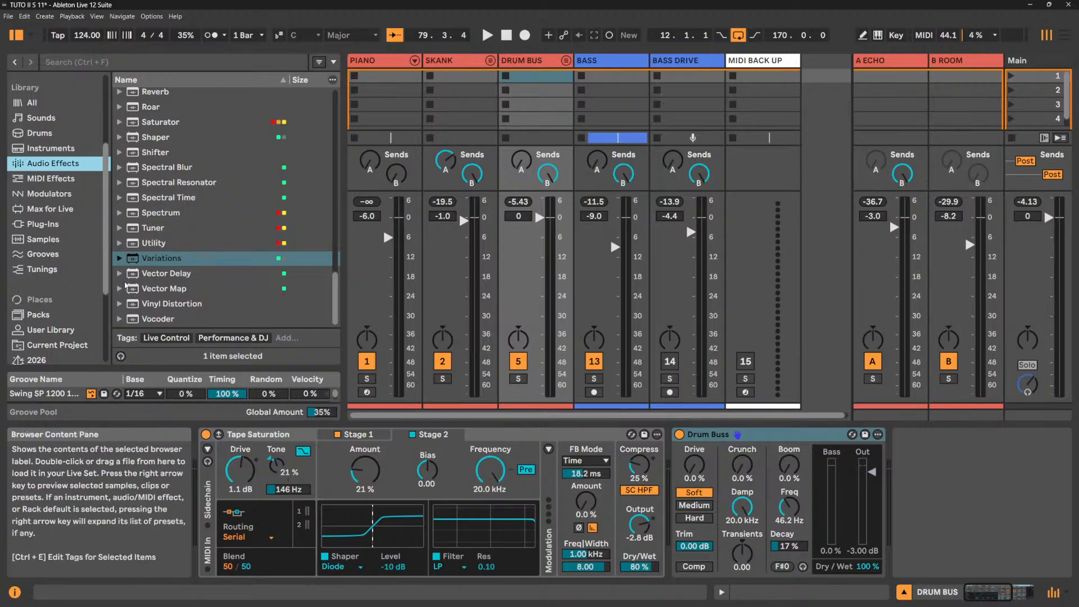
{"action": "left_click", "coordinate": [120, 275]}
{"action": "left_click", "coordinate": [120, 277]}
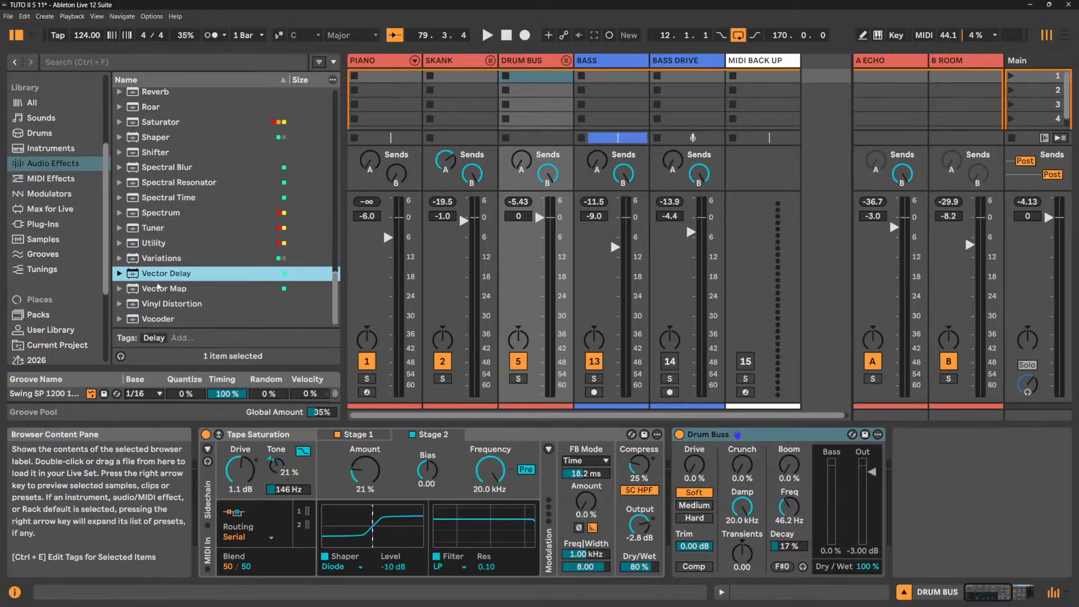
{"action": "left_click_drag", "start_coordinate": [213, 425], "coordinate": [204, 481]}
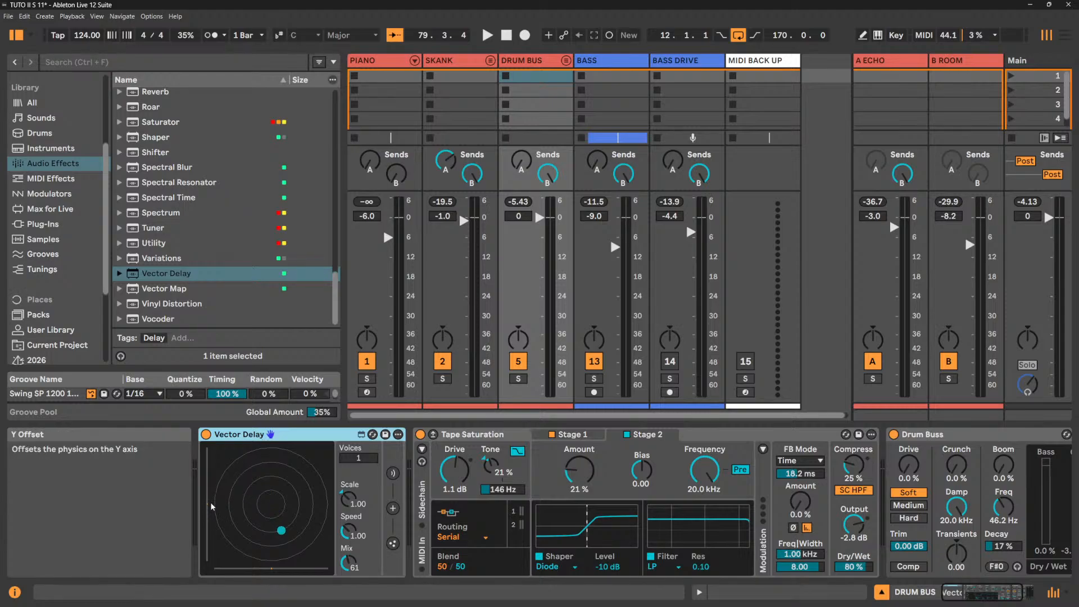
Play the arrangement and solo DRUM BUS to hear Vector Delay on the drums.
{"action": "key", "text": "space"}
{"action": "key", "text": "space"}
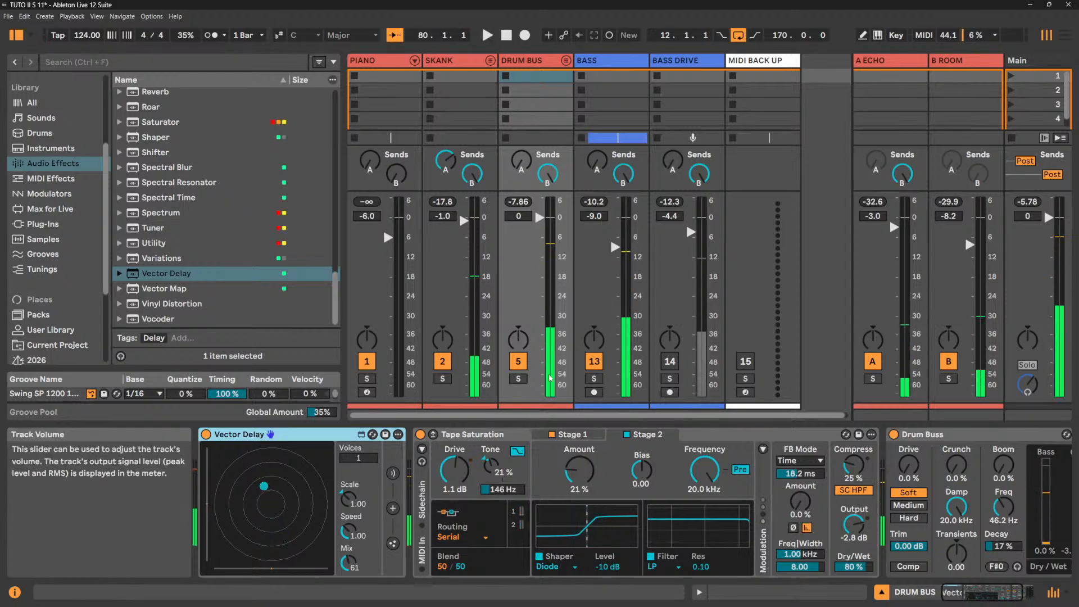
{"action": "left_click", "coordinate": [517, 378]}
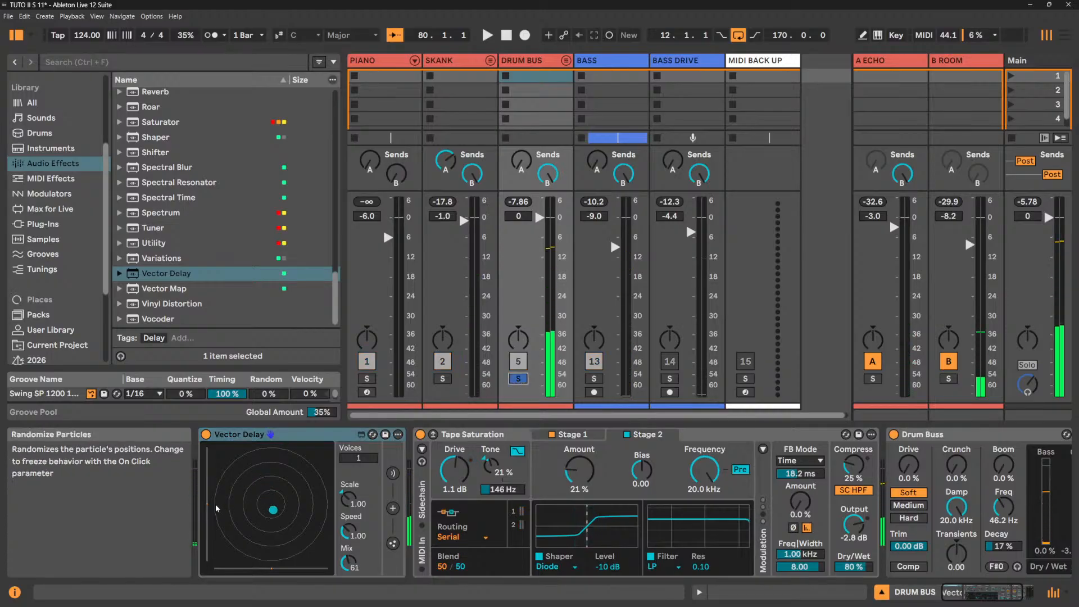
During playback, shift Vector Delay's physics with the X and Y offsets, and set Scale to 5.94 and Voices to 0.
{"action": "key", "text": "space"}
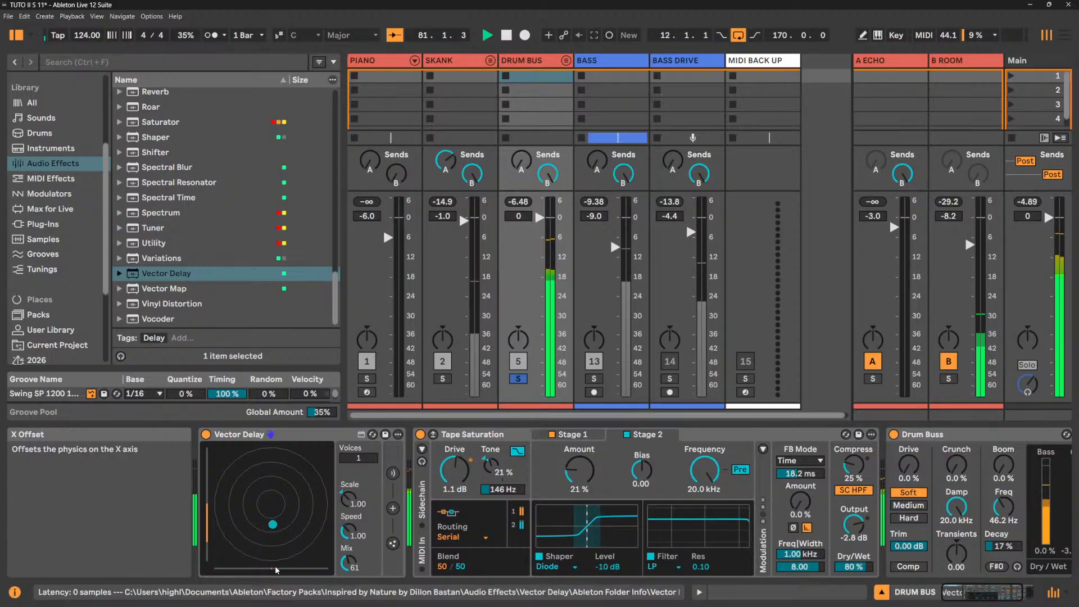
{"action": "left_click_drag", "start_coordinate": [272, 571], "coordinate": [272, 584]}
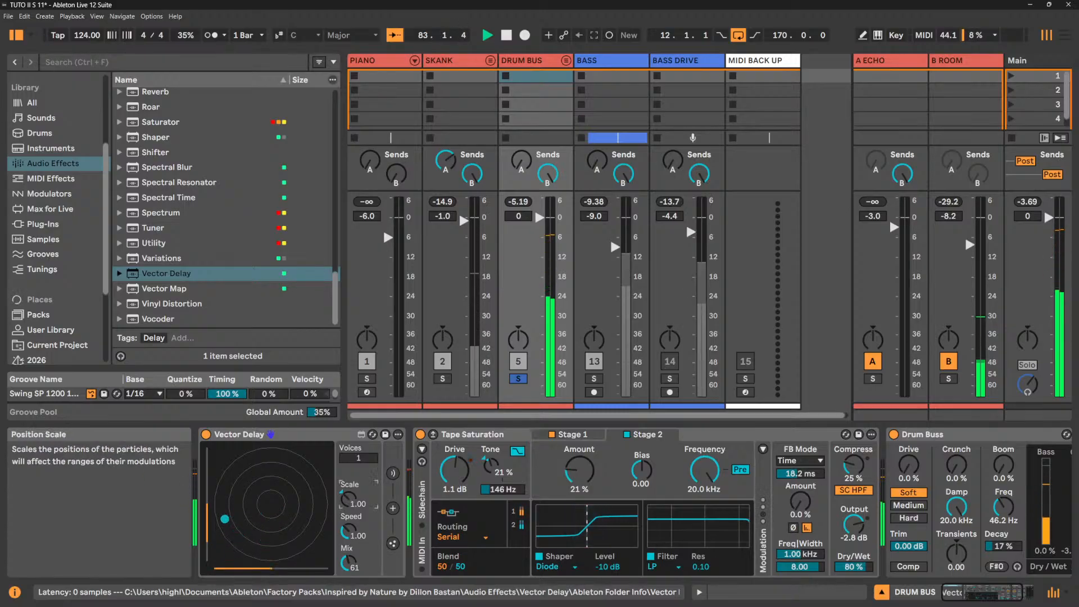
{"action": "left_click_drag", "start_coordinate": [348, 499], "coordinate": [376, 478]}
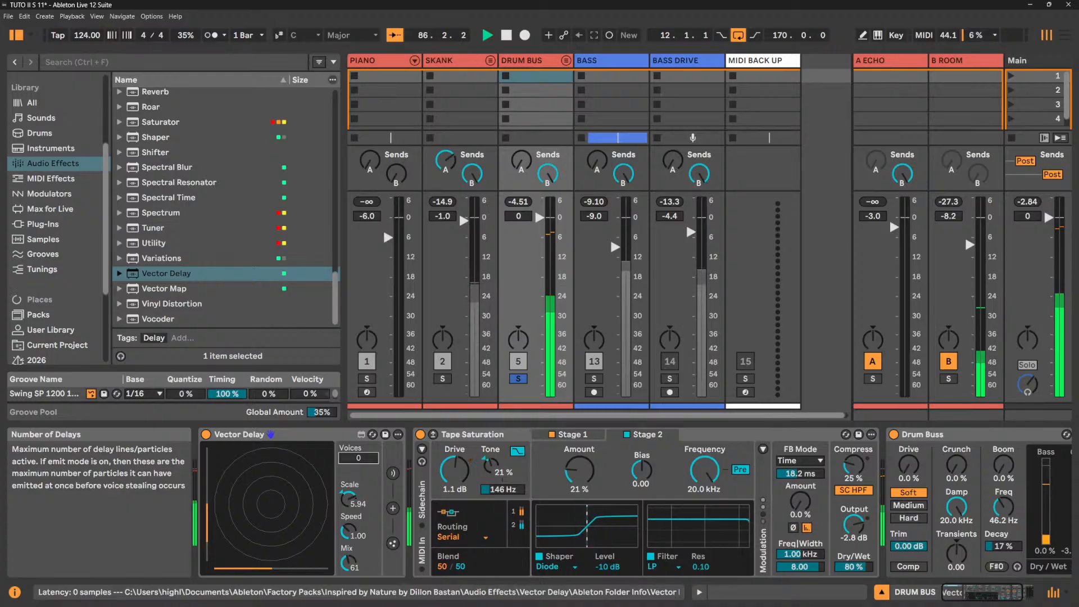
Examine Vector Delay's force, delay and particle settings, including the available Edge behaviours.
{"action": "left_click", "coordinate": [393, 471]}
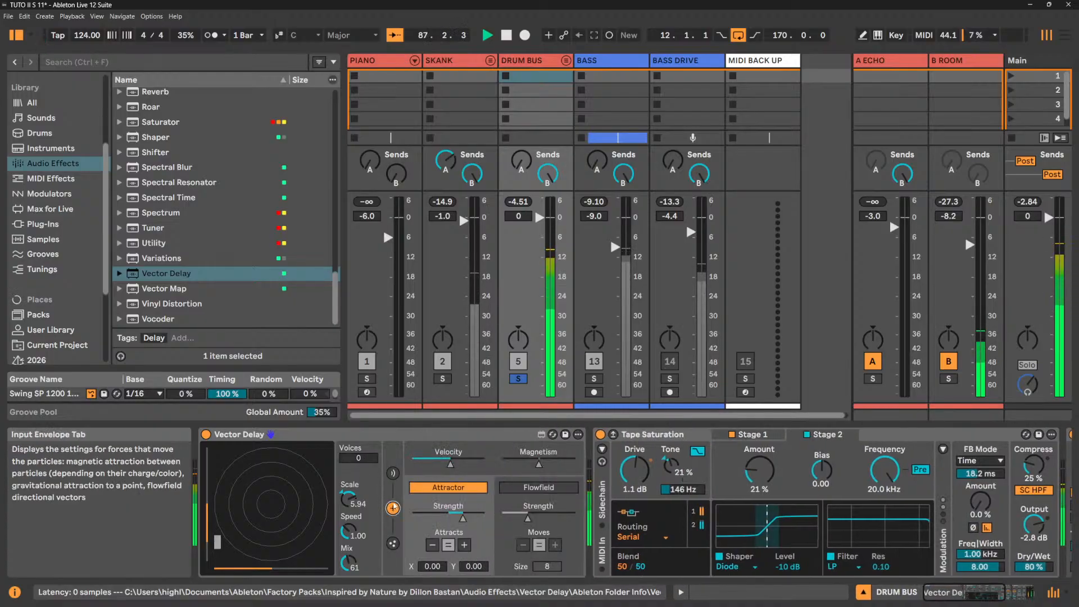
{"action": "left_click", "coordinate": [392, 472]}
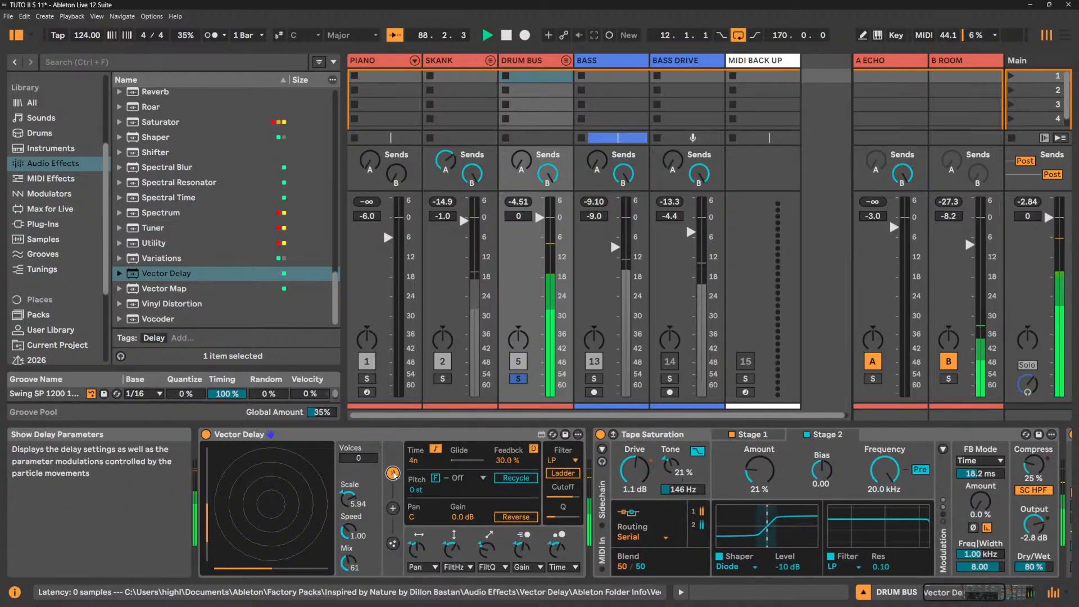
{"action": "left_click", "coordinate": [393, 543]}
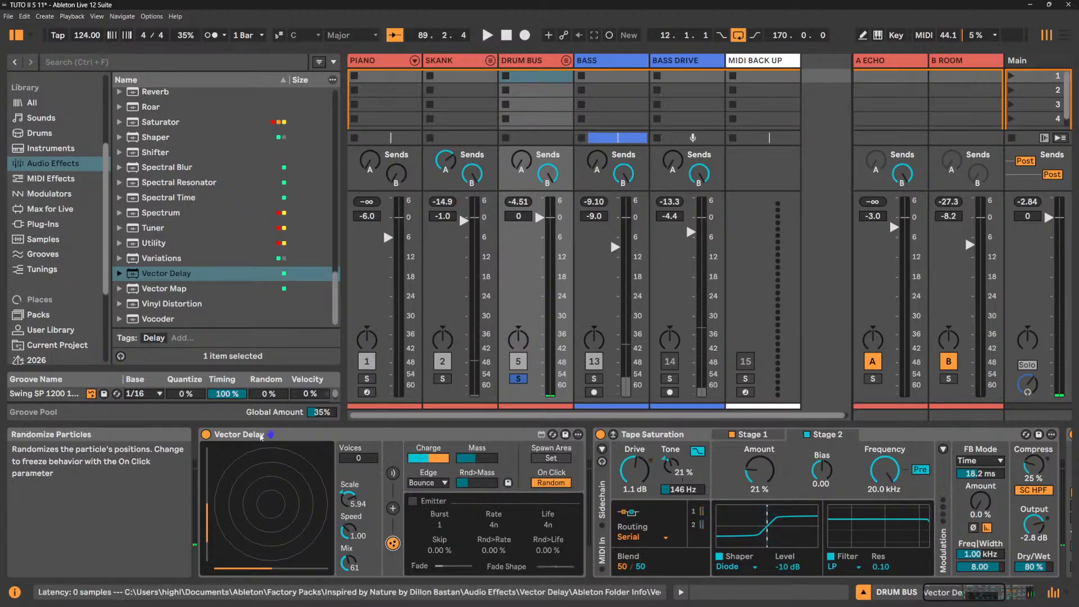
{"action": "left_click", "coordinate": [393, 509]}
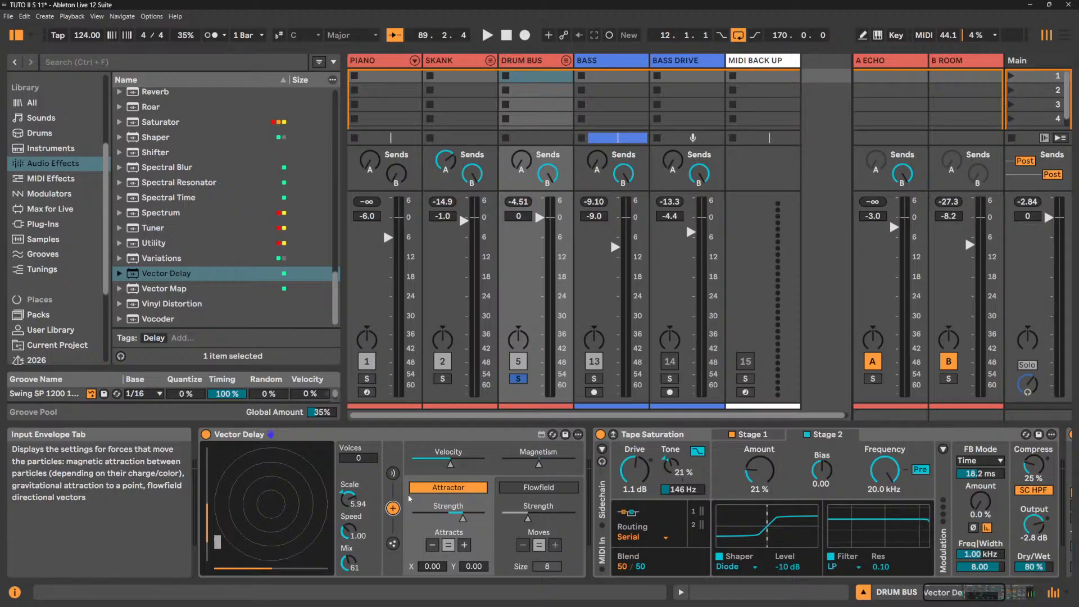
{"action": "left_click", "coordinate": [393, 543]}
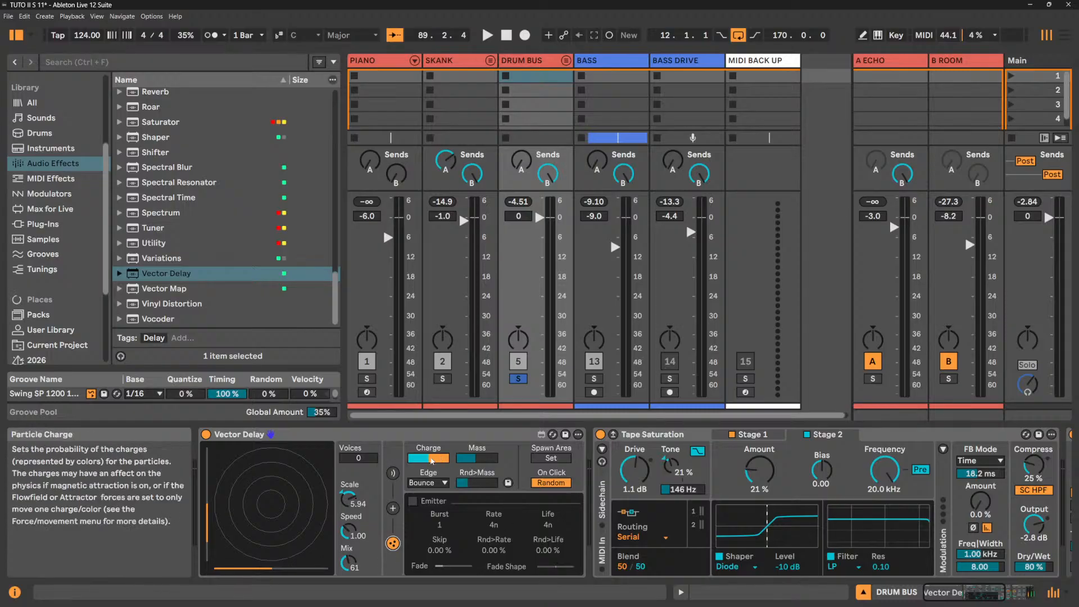
{"action": "left_click", "coordinate": [429, 484]}
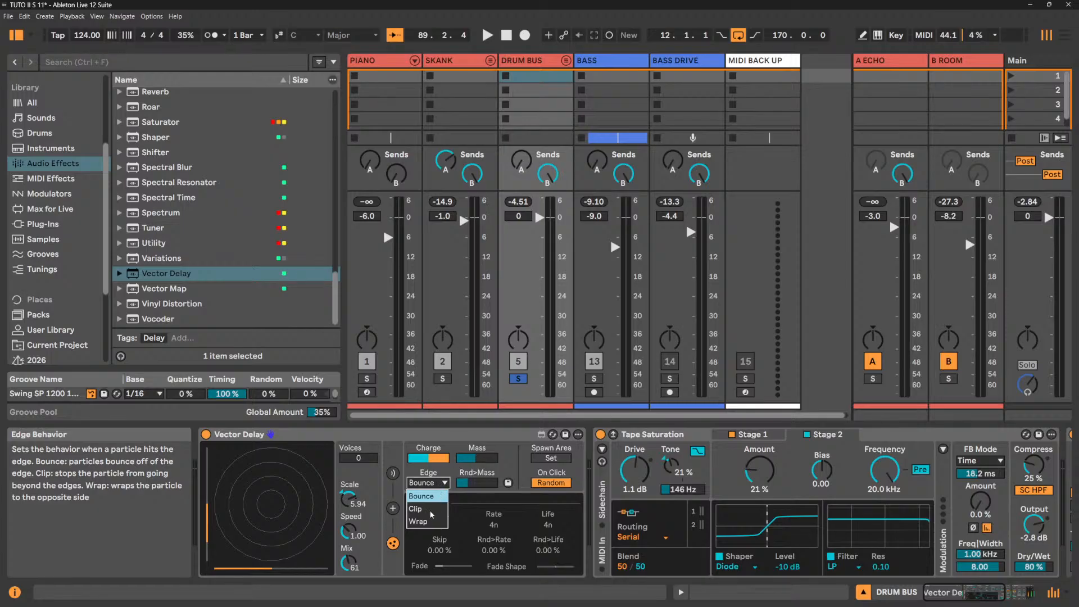
{"action": "left_click", "coordinate": [516, 467]}
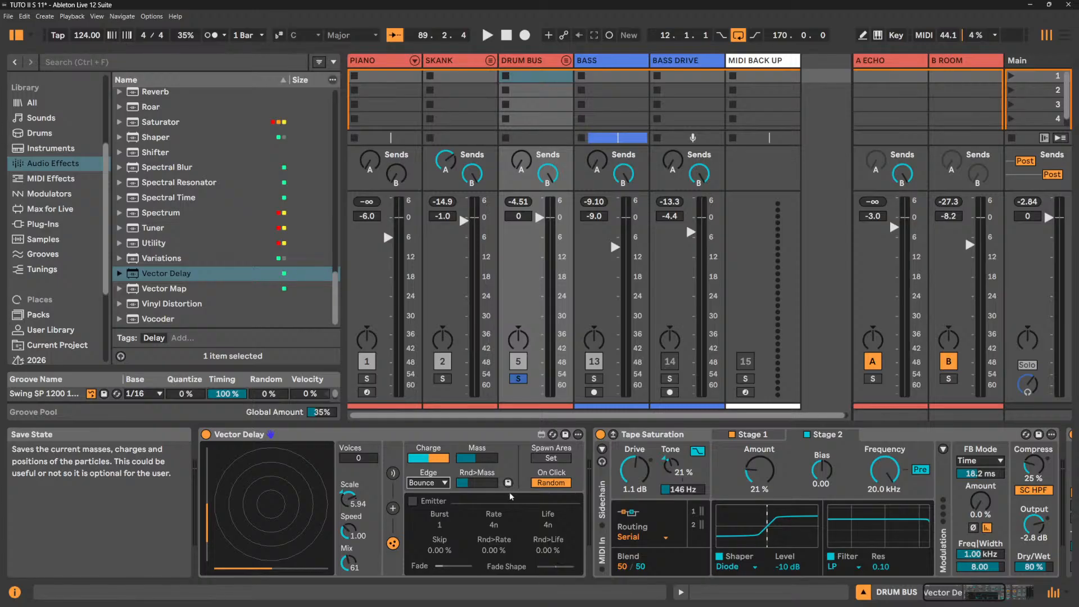
Show Vector Delay's delay parameters again and restart playback to hear the soloed drums.
{"action": "left_click", "coordinate": [393, 508]}
{"action": "left_click", "coordinate": [393, 472]}
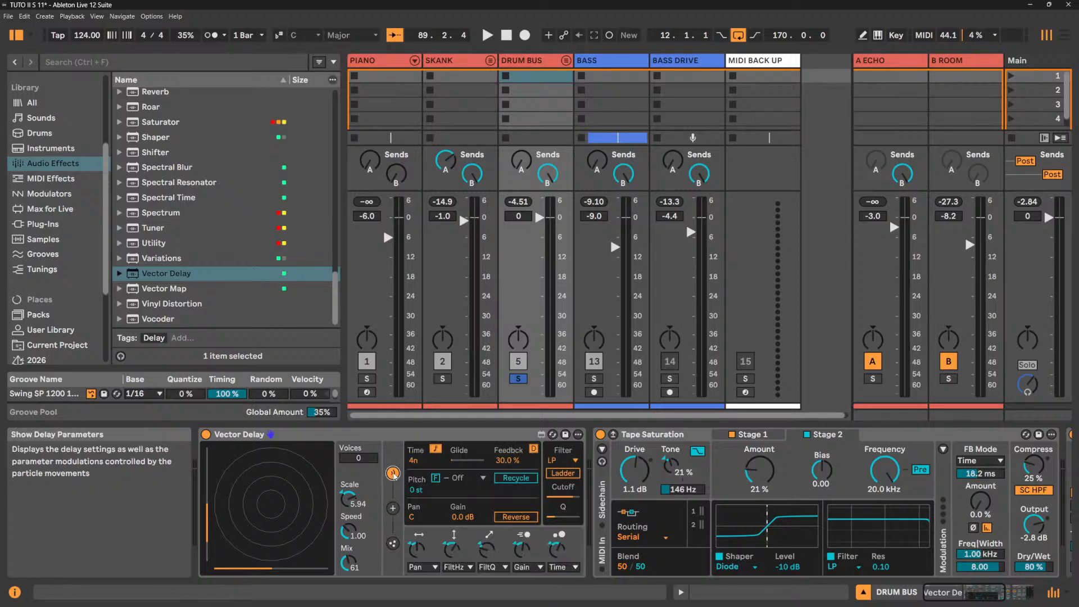
{"action": "key", "text": "space"}
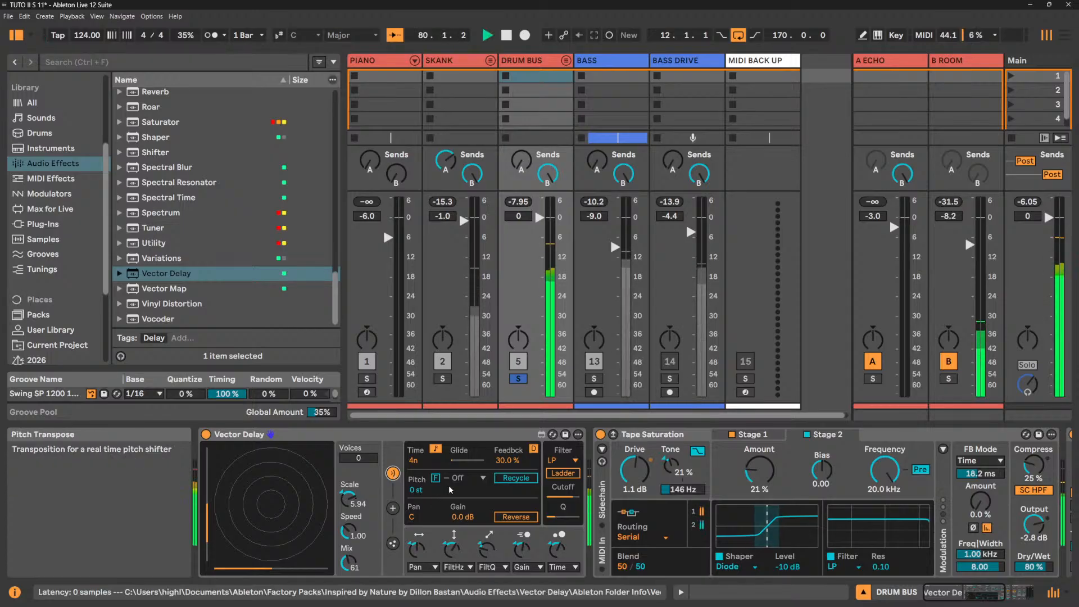
Audition the soloed drum bus through Vector Delay and show the device's particle force settings.
{"action": "key", "text": "space"}
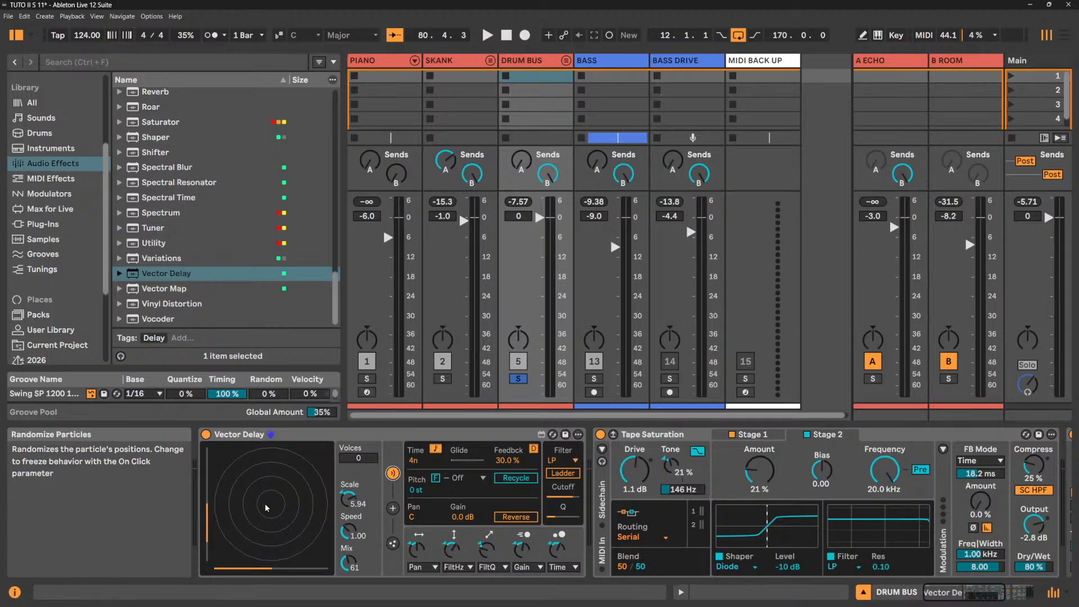
{"action": "key", "text": "space"}
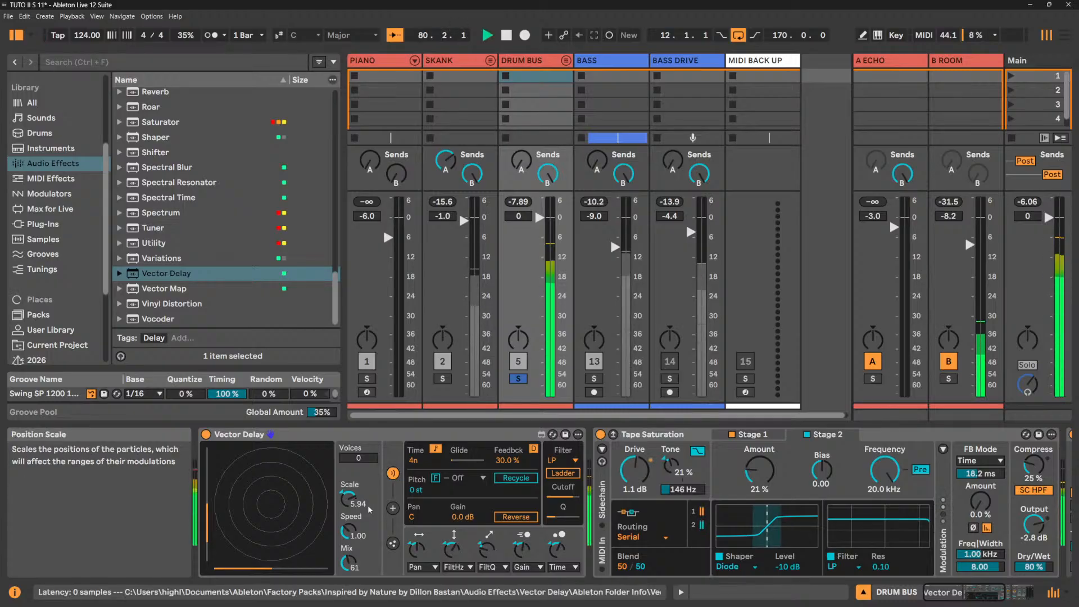
{"action": "left_click", "coordinate": [393, 508]}
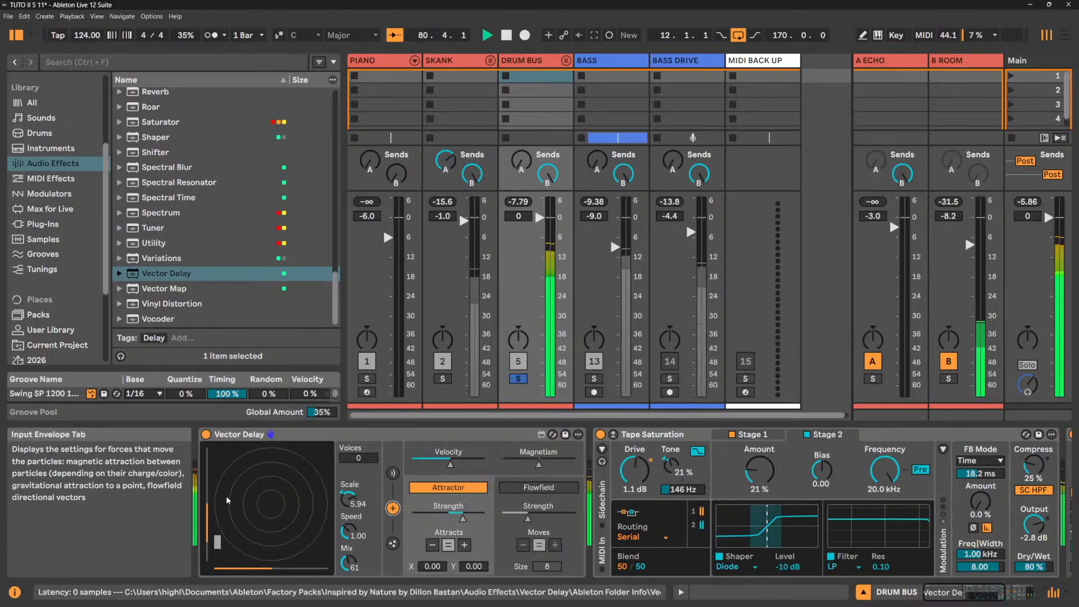
Replace the Vector Delay on the DRUM BUS with a fresh instance placed before Tape Saturation.
{"action": "left_click", "coordinate": [292, 434]}
{"action": "key", "text": "Delete"}
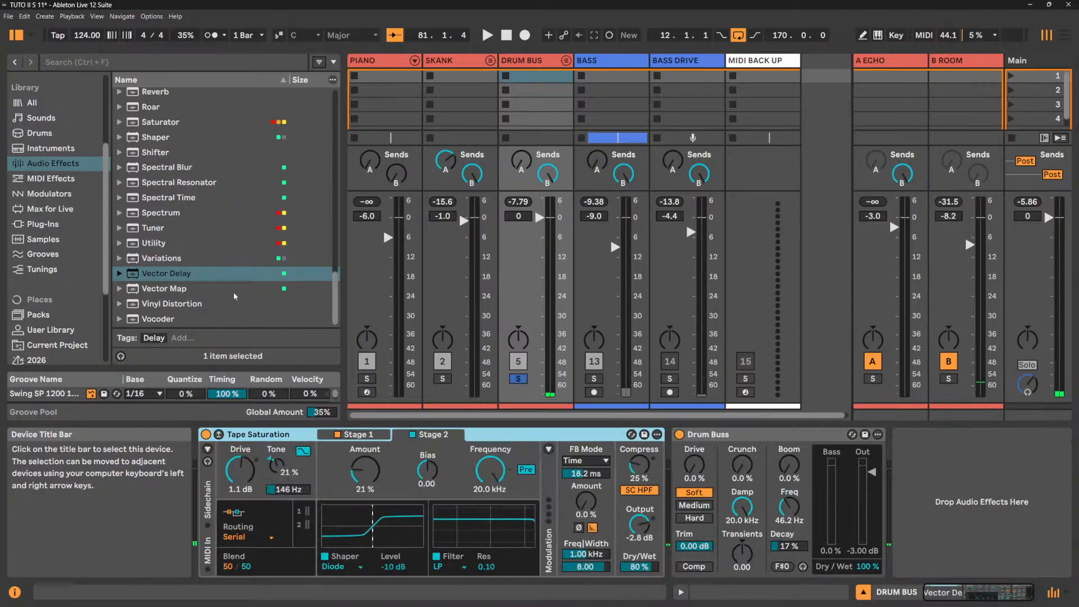
{"action": "left_click_drag", "start_coordinate": [191, 273], "coordinate": [202, 455]}
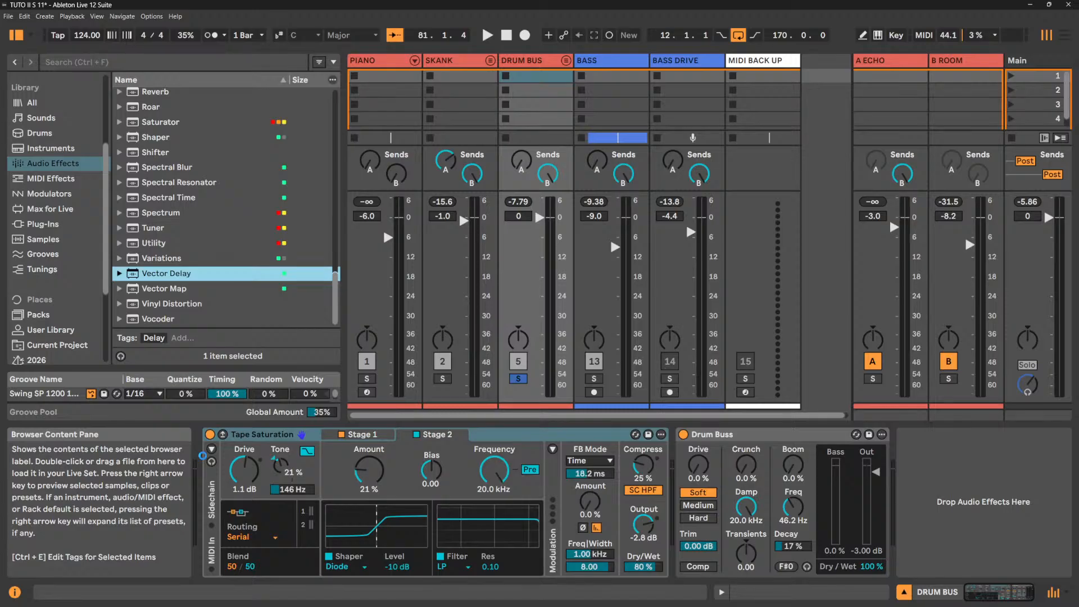
Set the Vector Delay's Scale to 0.32 and Voices to 6 while the song plays.
{"action": "key", "text": "space"}
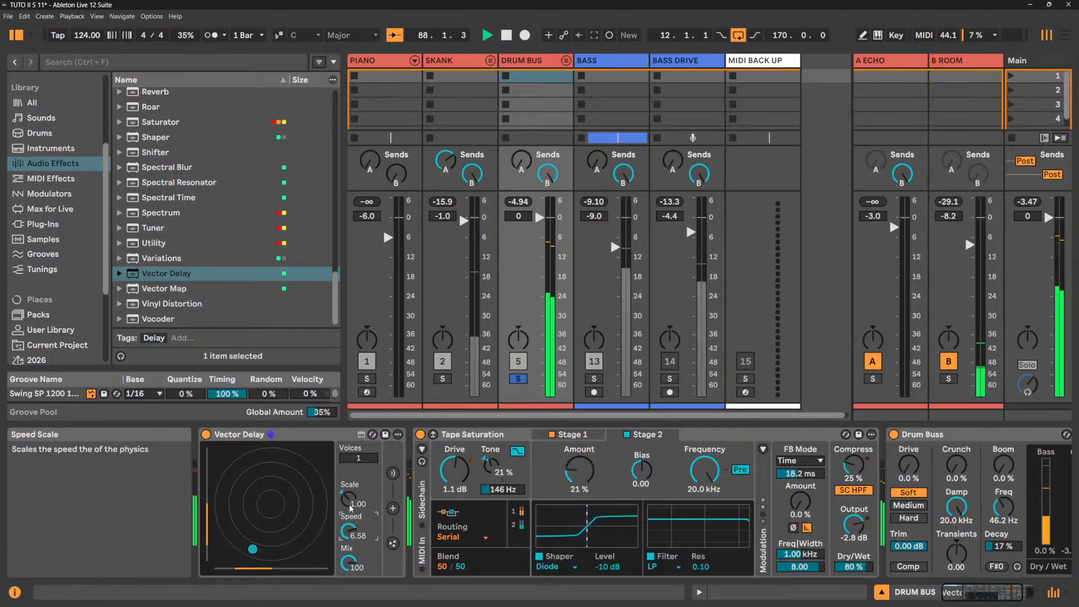
{"action": "mouse_move", "coordinate": [348, 499]}
{"action": "left_mouse_down"}
{"action": "mouse_move", "coordinate": [348, 489]}
{"action": "mouse_move", "coordinate": [348, 512]}
{"action": "left_mouse_up"}
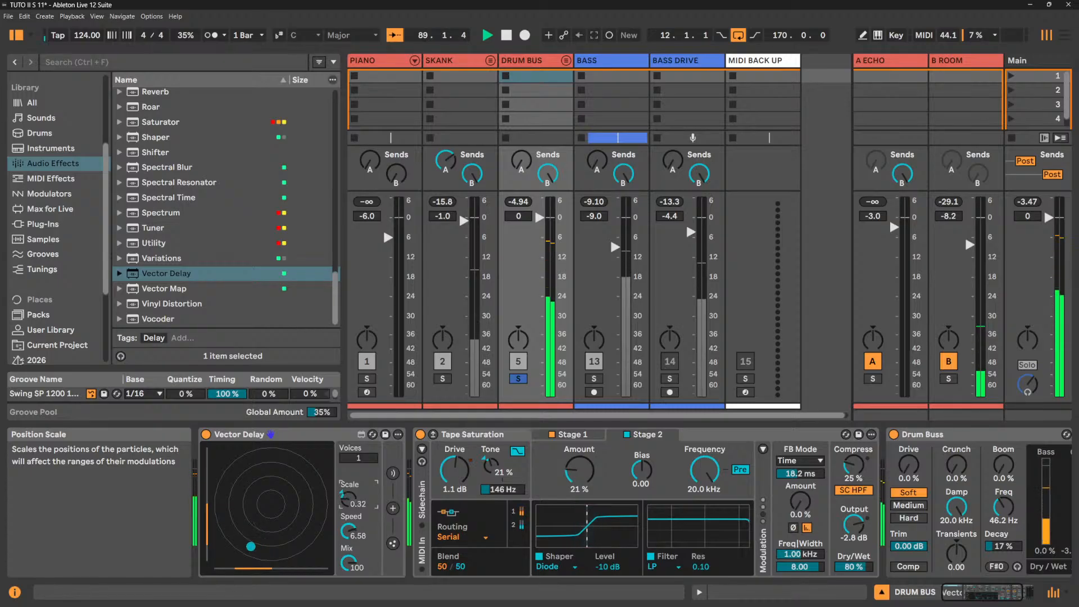
{"action": "mouse_move", "coordinate": [358, 458]}
{"action": "left_mouse_down"}
{"action": "mouse_move", "coordinate": [358, 444]}
{"action": "mouse_move", "coordinate": [349, 462]}
{"action": "left_mouse_up"}
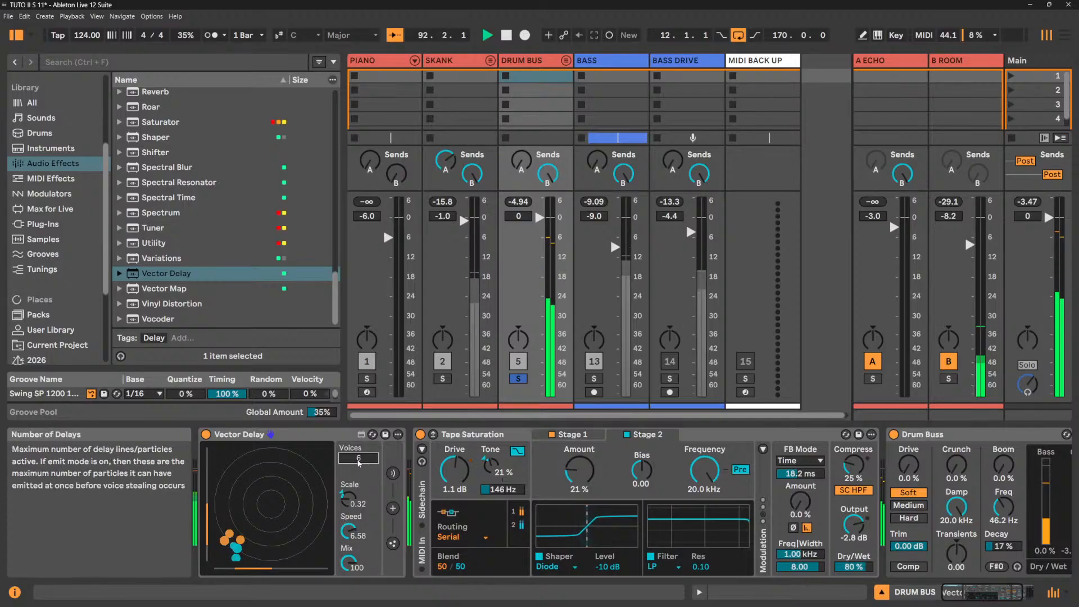
In the Vector Delay's force settings, raise the Velocity limit and move Magnetism slightly below centre.
{"action": "left_click", "coordinate": [391, 475]}
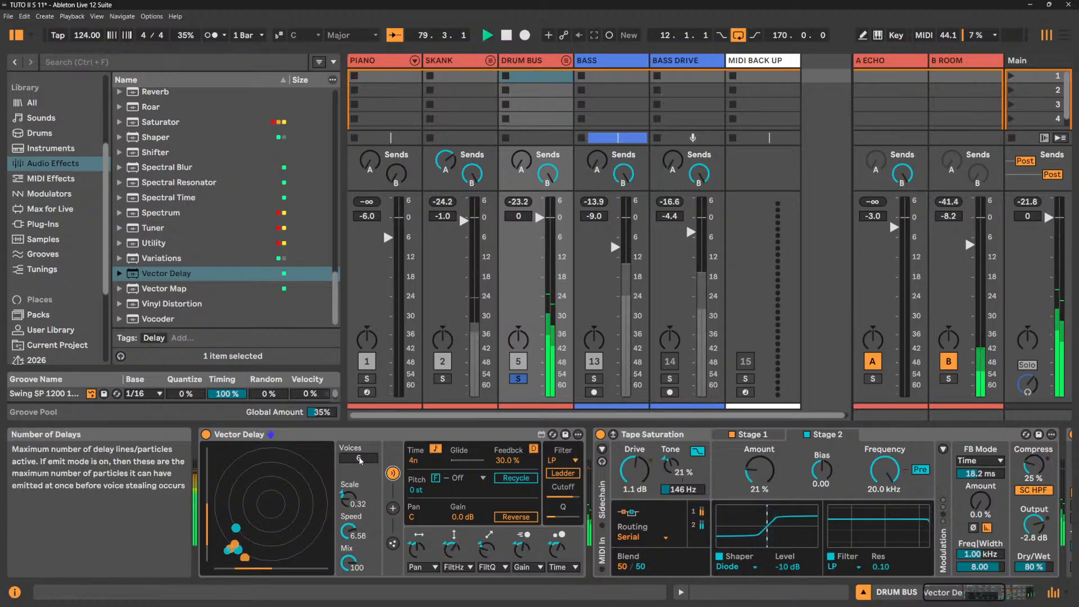
{"action": "left_click", "coordinate": [394, 508]}
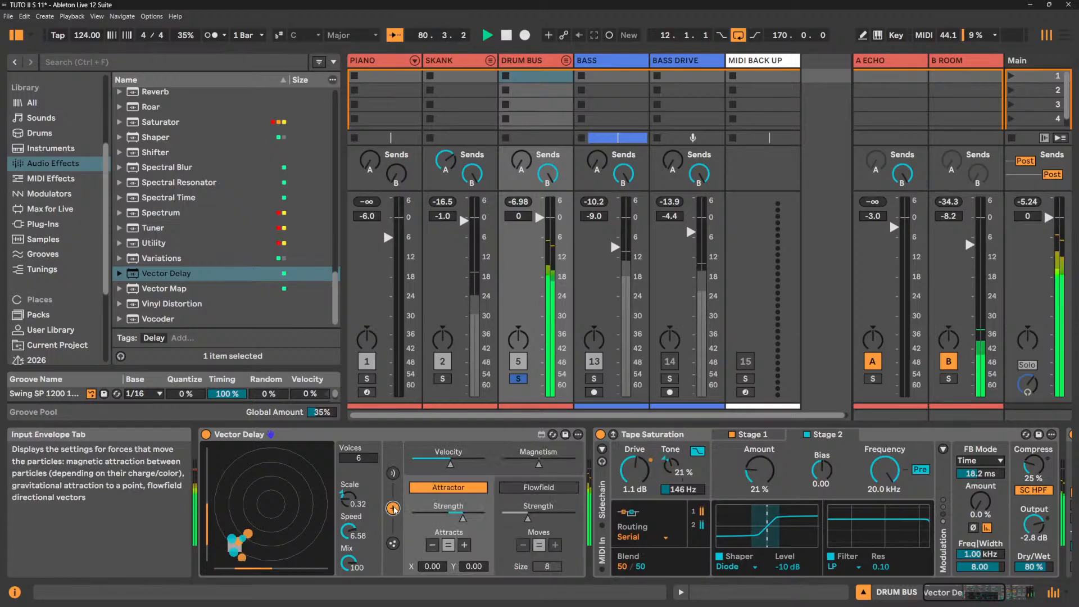
{"action": "mouse_move", "coordinate": [433, 462]}
{"action": "left_mouse_down"}
{"action": "mouse_move", "coordinate": [412, 464]}
{"action": "mouse_move", "coordinate": [476, 464]}
{"action": "left_mouse_up"}
{"action": "mouse_move", "coordinate": [541, 464]}
{"action": "left_mouse_down"}
{"action": "mouse_move", "coordinate": [502, 464]}
{"action": "mouse_move", "coordinate": [537, 464]}
{"action": "left_mouse_up"}
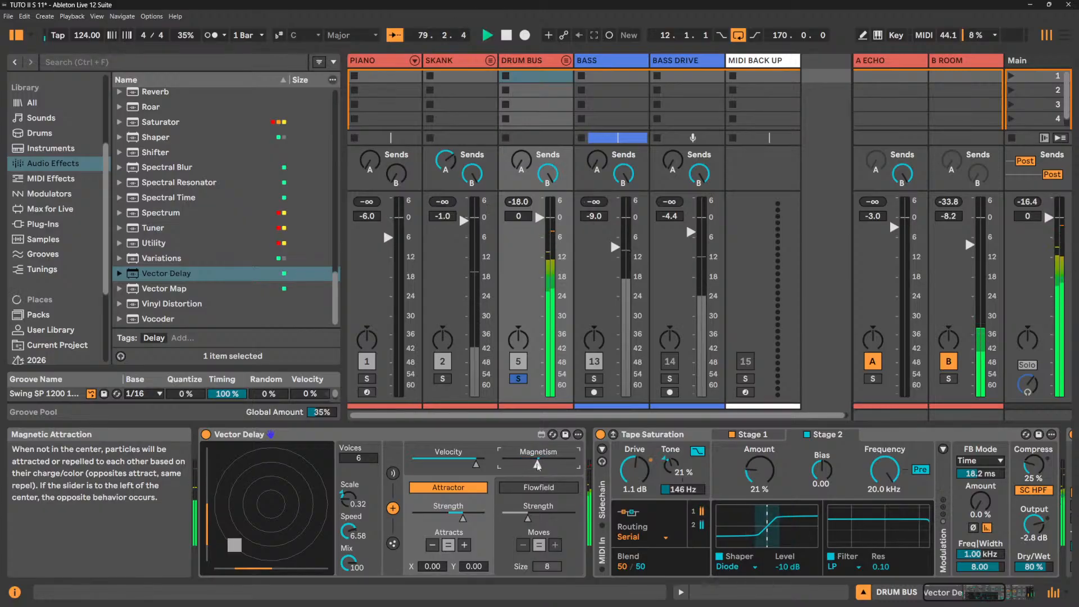
Enable the Flowfield force with the Attractor switched off, and raise the Flowfield Strength to about the middle.
{"action": "left_click", "coordinate": [545, 491]}
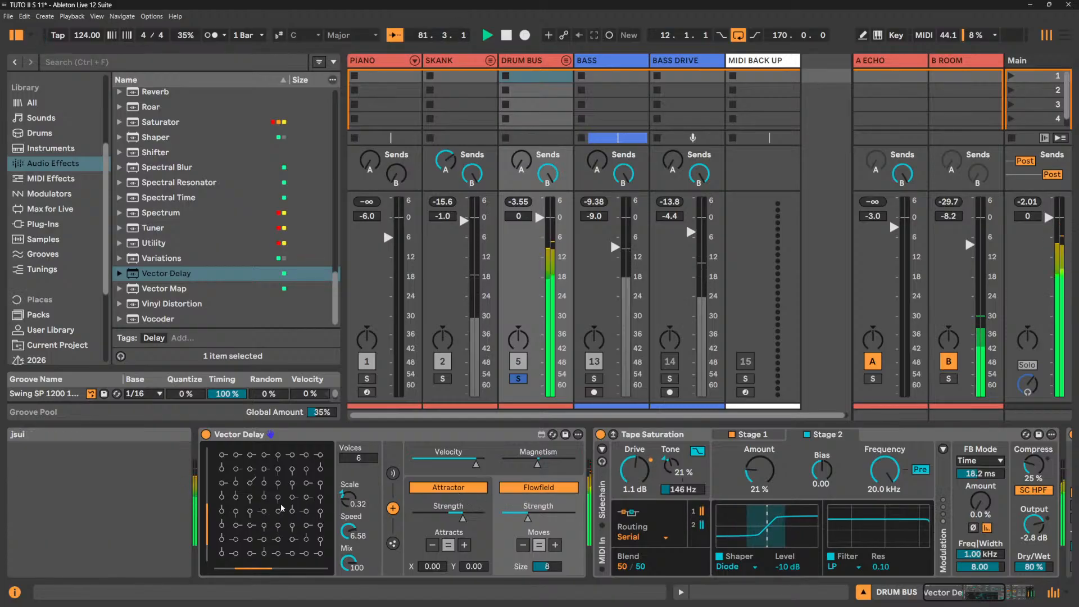
{"action": "left_click", "coordinate": [441, 490]}
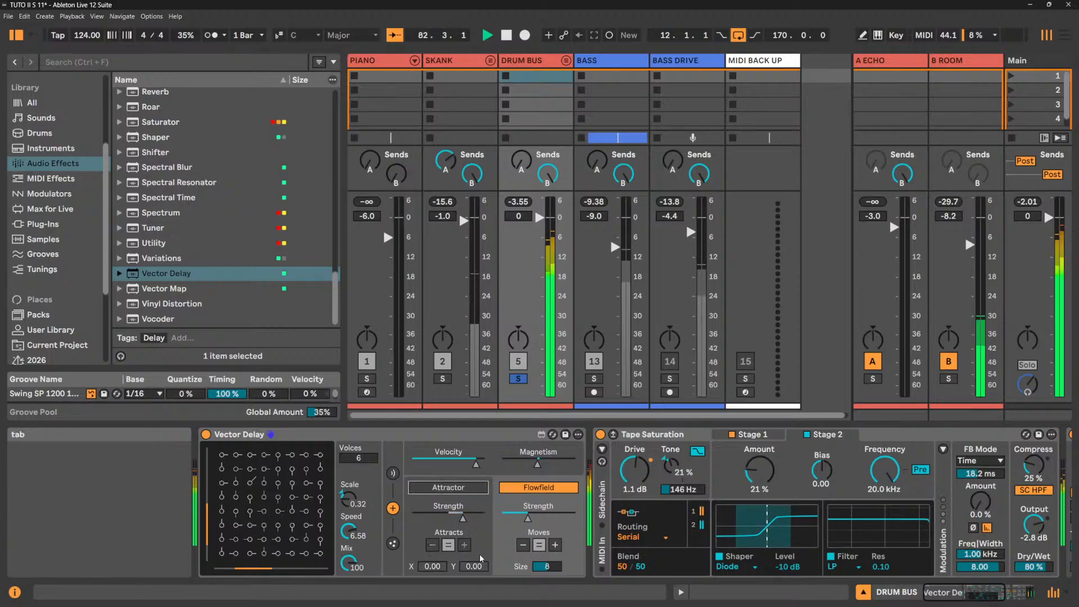
{"action": "left_click_drag", "start_coordinate": [527, 518], "coordinate": [527, 511]}
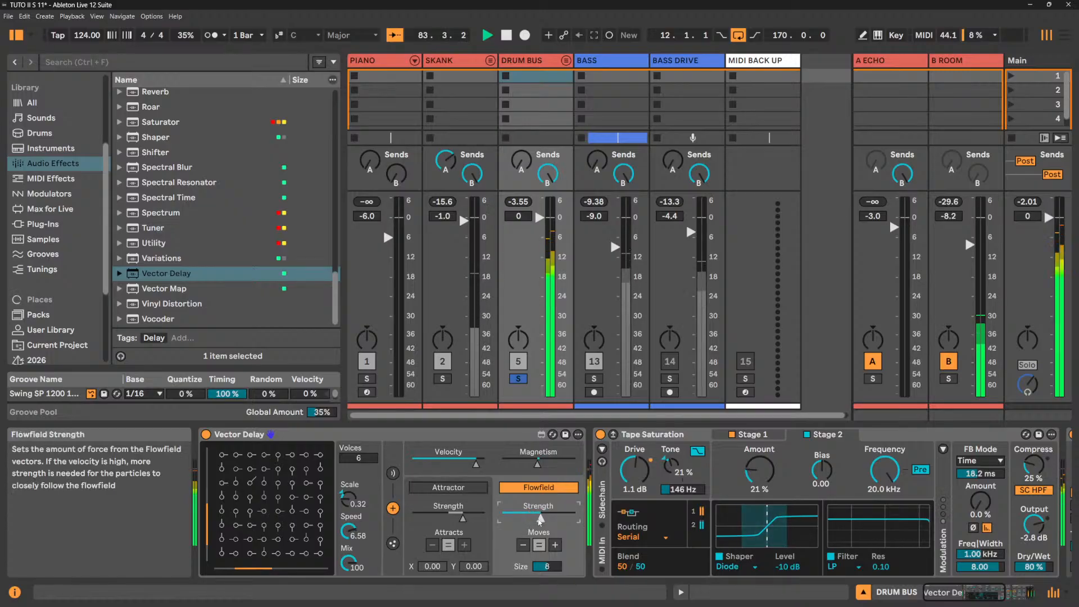
Lower the Attractor Strength to slightly below centre and reduce the Velocity limit, with the Attractor switched back on.
{"action": "left_click_drag", "start_coordinate": [459, 519], "coordinate": [458, 544]}
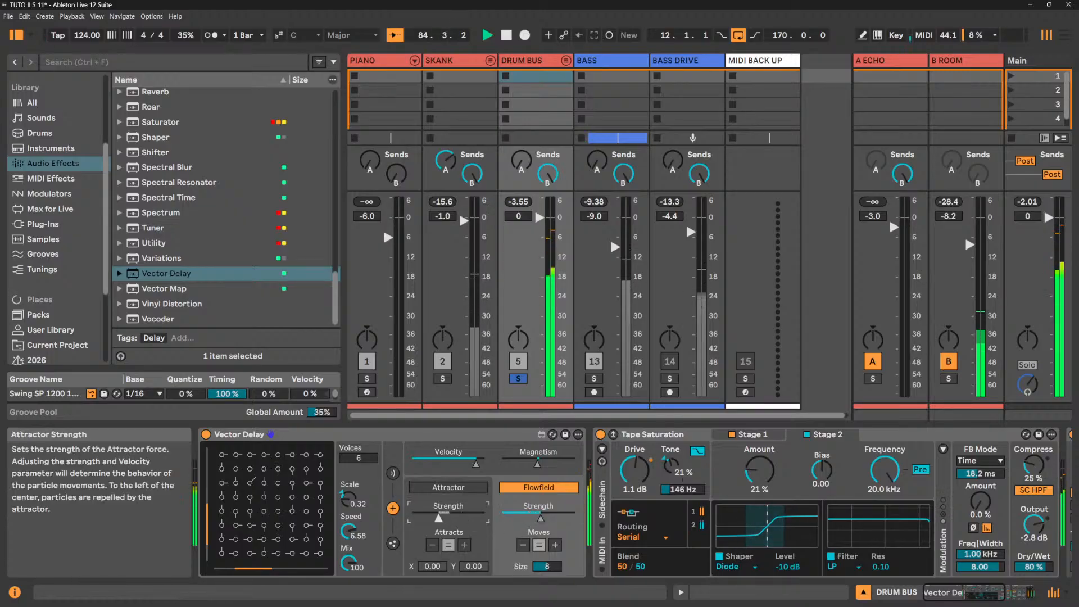
{"action": "left_click", "coordinate": [458, 490]}
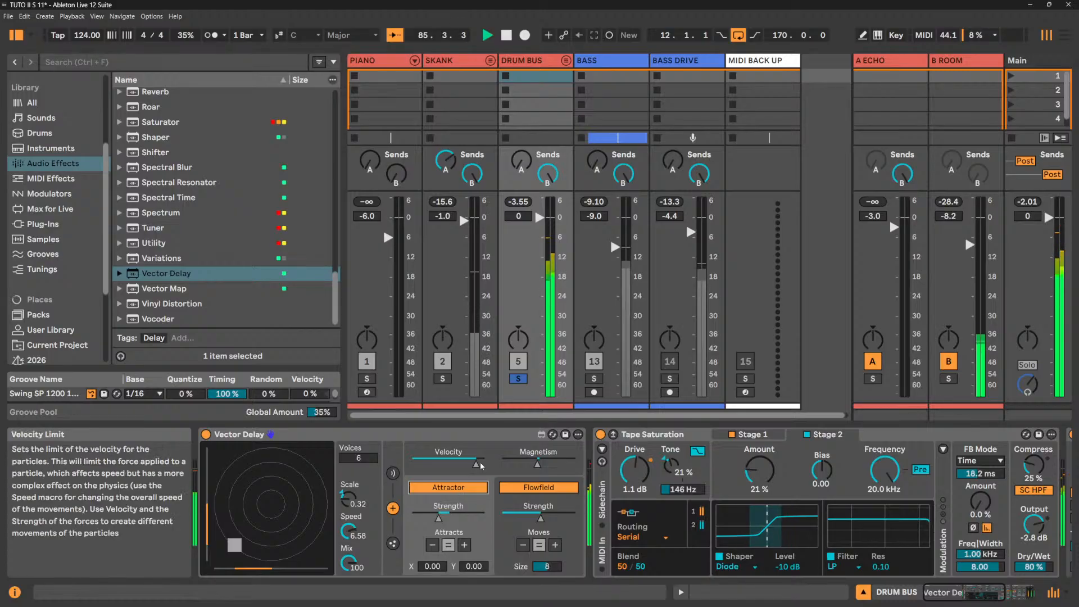
{"action": "left_click_drag", "start_coordinate": [476, 465], "coordinate": [476, 484]}
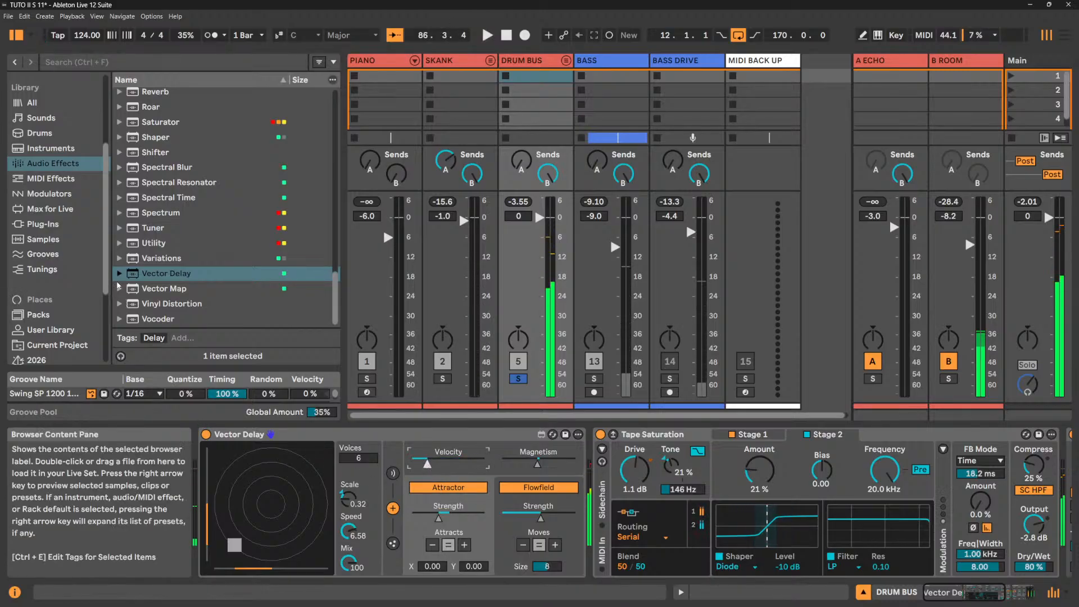
Expand the Vector Delay entry among the audio effects and look through its presets.
{"action": "left_click", "coordinate": [120, 274]}
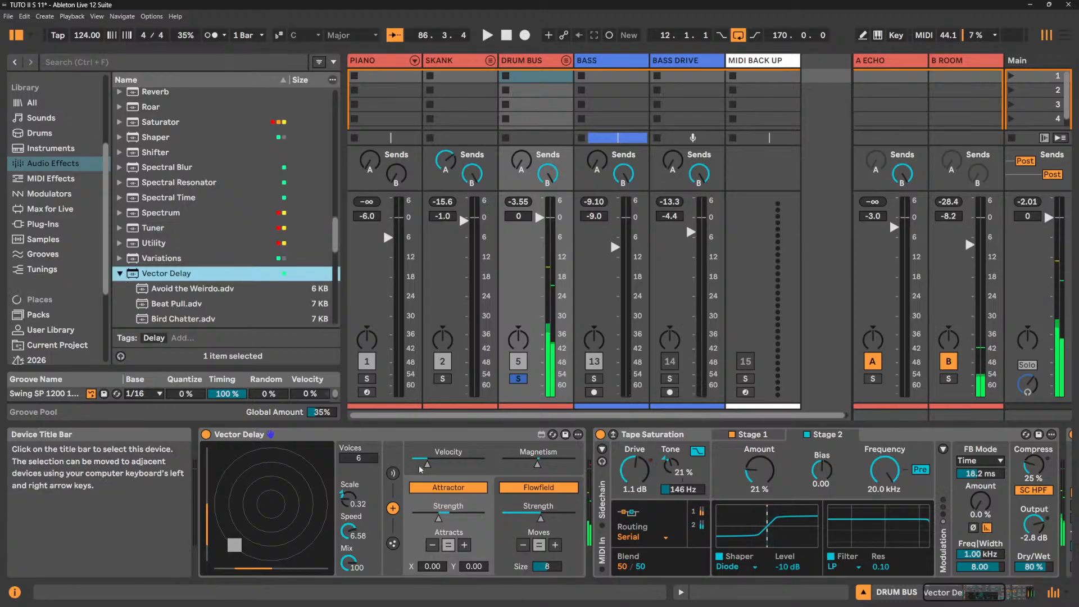
{"action": "scroll", "coordinate": [208, 290], "scroll_direction": "down", "scroll_amount": 5}
{"action": "scroll", "coordinate": [208, 289], "scroll_direction": "down", "scroll_amount": 1}
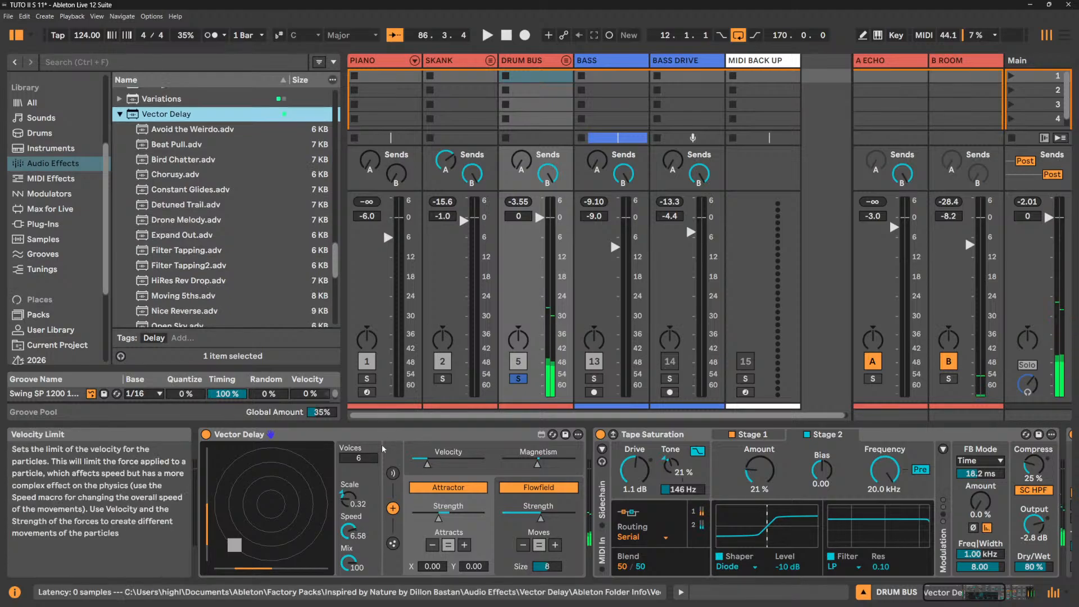
Examine the Vector Delay's delay parameters and modulation destinations, its force settings, and its particle and emitter settings.
{"action": "left_click", "coordinate": [392, 473]}
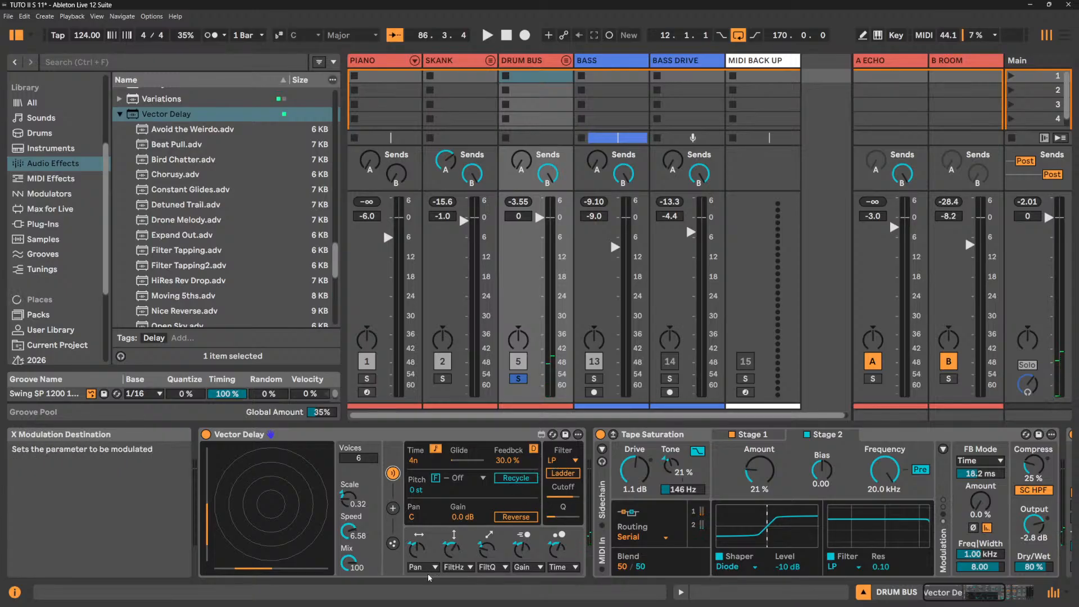
{"action": "left_click", "coordinate": [528, 567]}
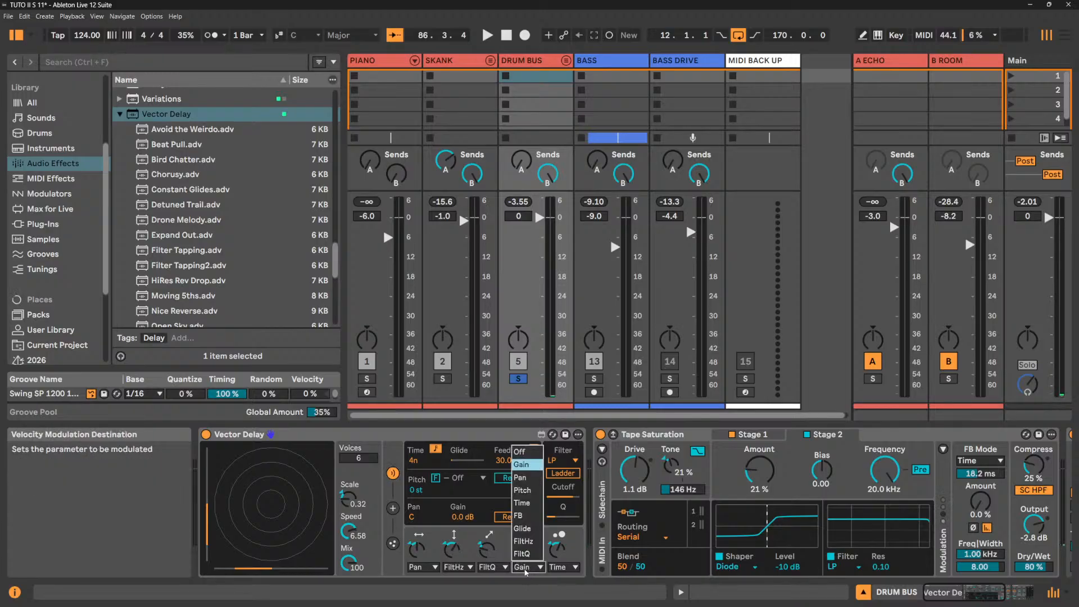
{"action": "left_click", "coordinate": [392, 543]}
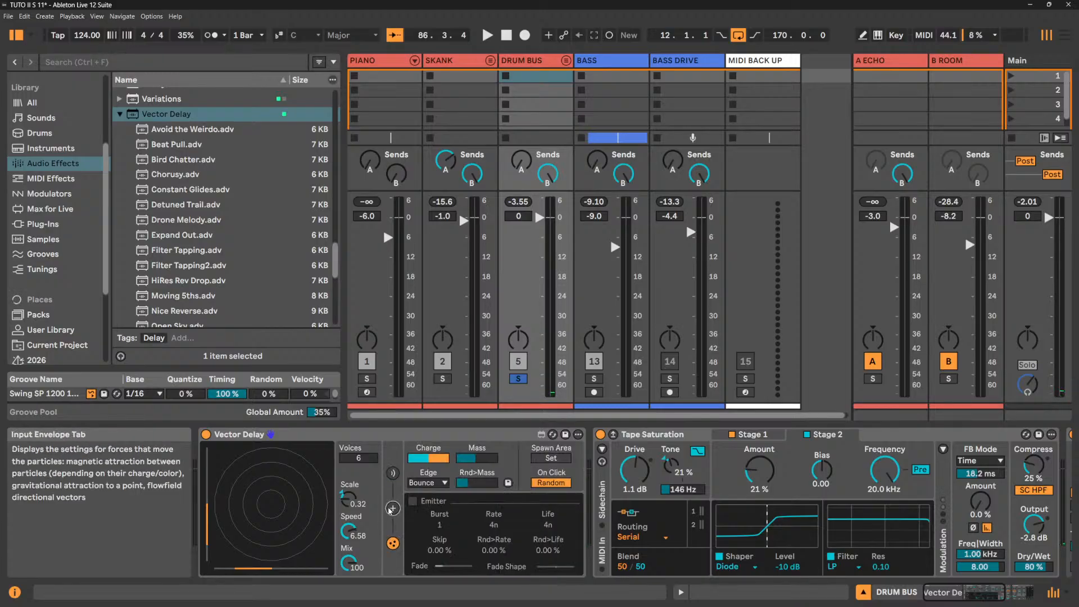
{"action": "left_click", "coordinate": [392, 508]}
{"action": "left_click", "coordinate": [393, 543]}
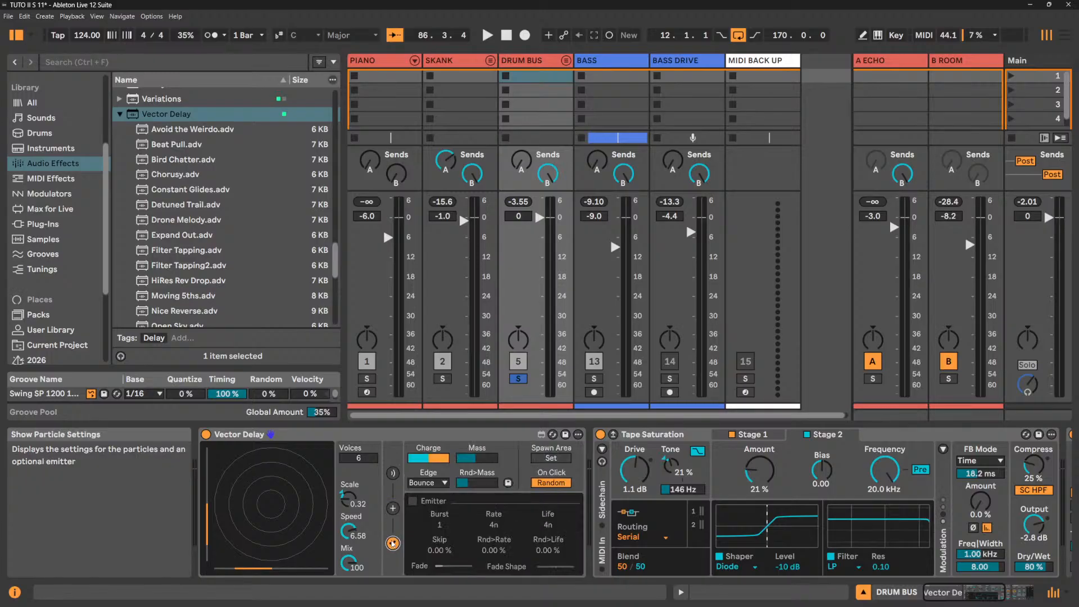
{"action": "left_click", "coordinate": [393, 509]}
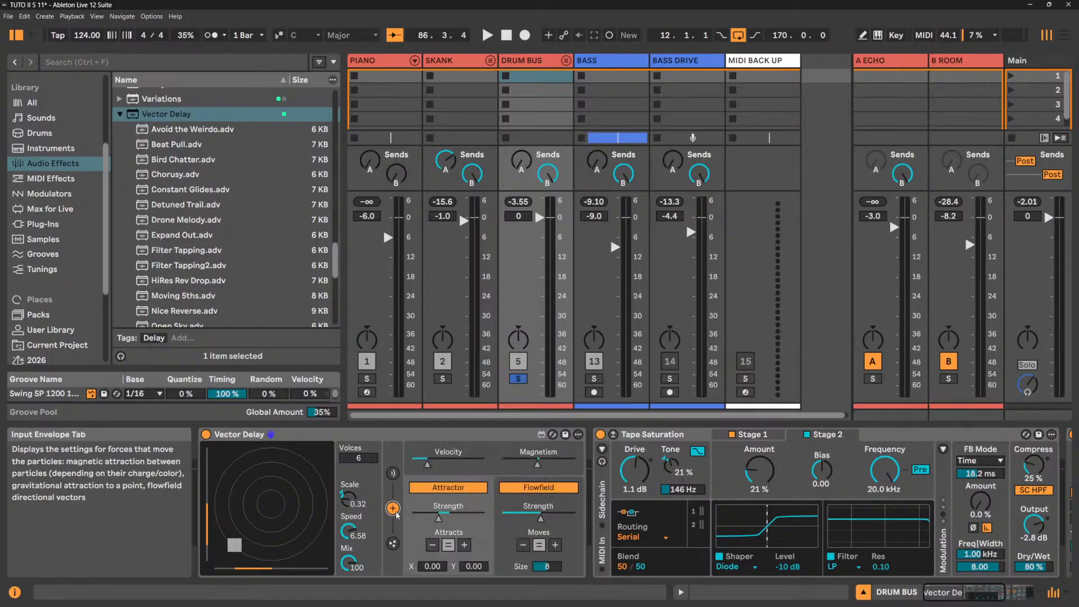
{"action": "left_click", "coordinate": [393, 544]}
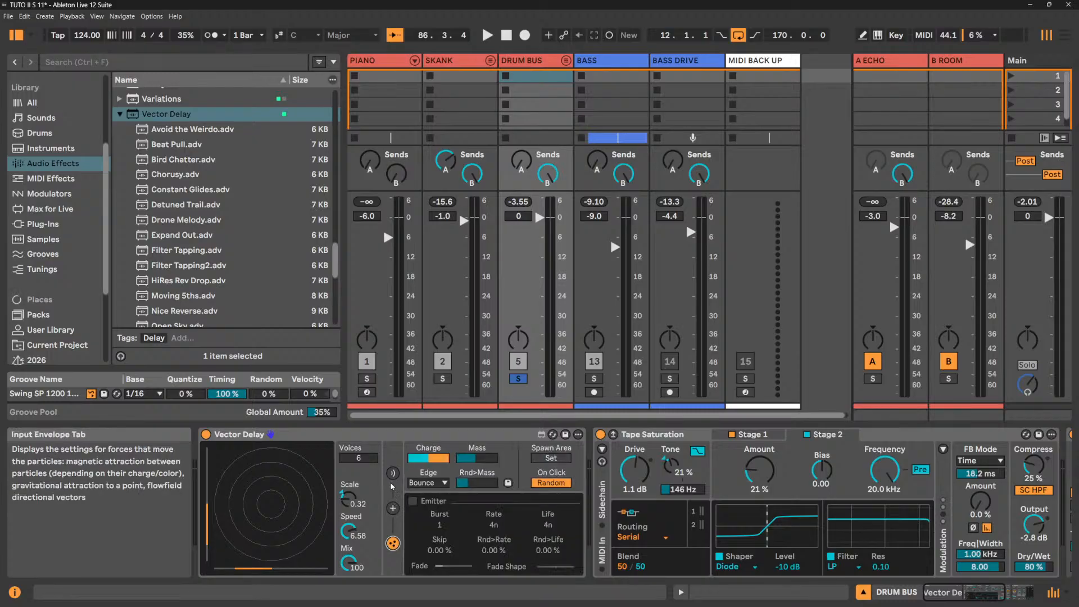
{"action": "left_click", "coordinate": [393, 475]}
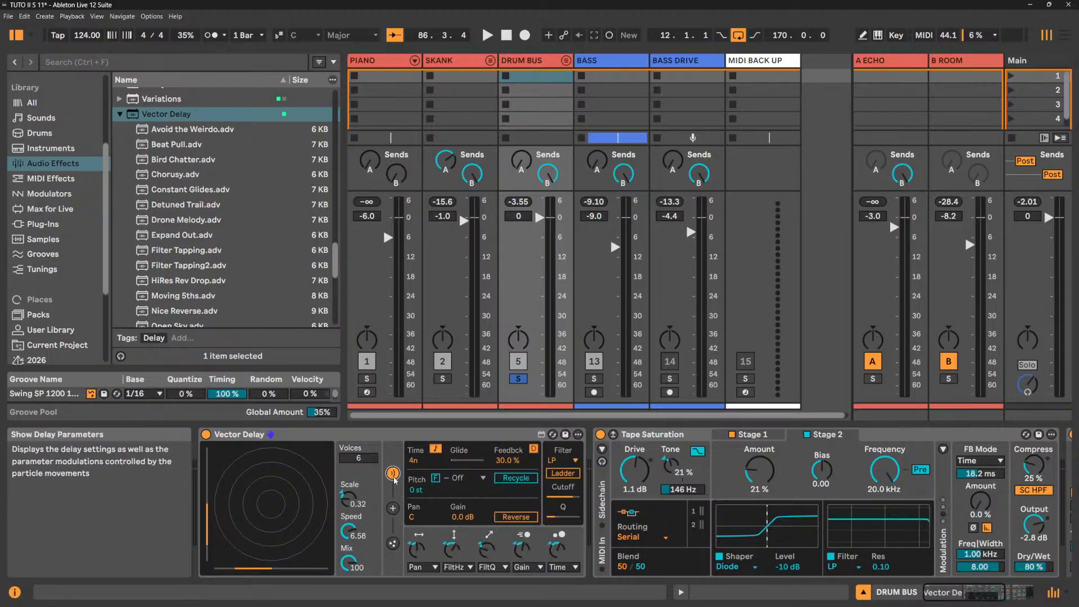
{"action": "left_click", "coordinate": [393, 509]}
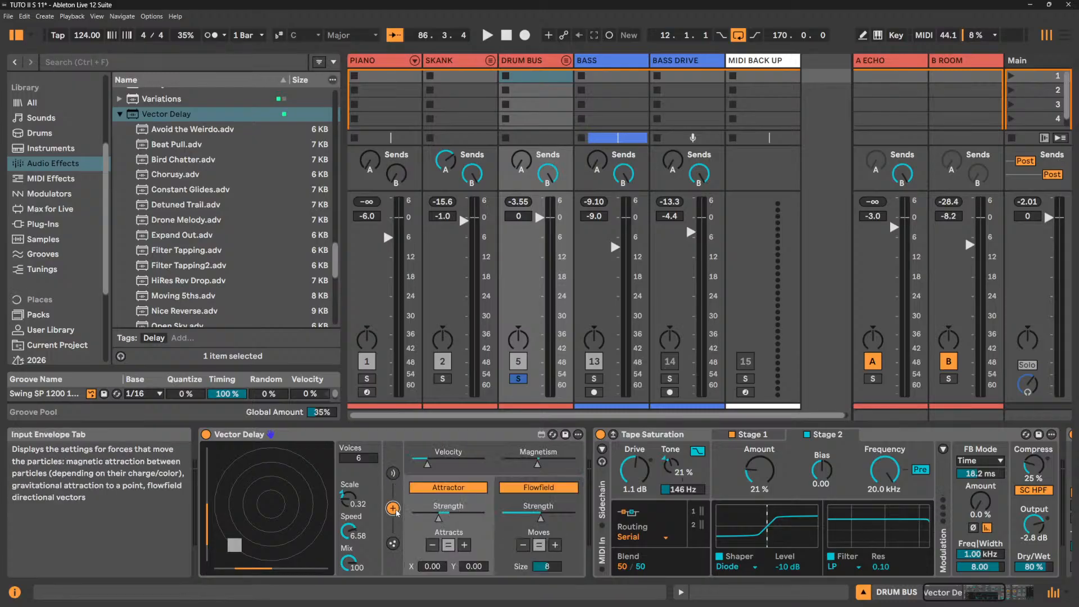
{"action": "left_click", "coordinate": [394, 544]}
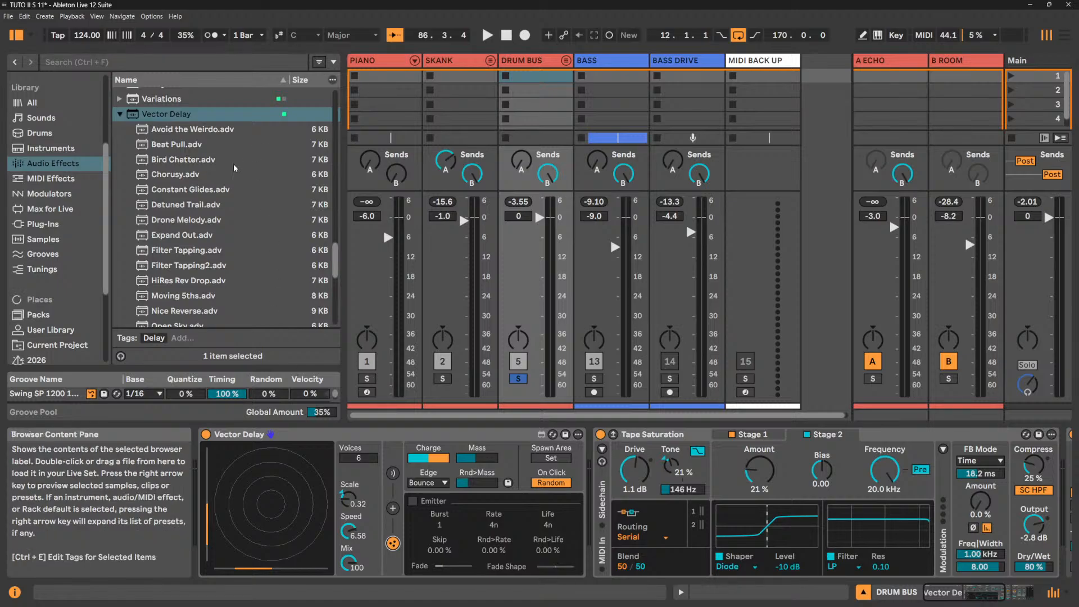
{"action": "key", "text": "space"}
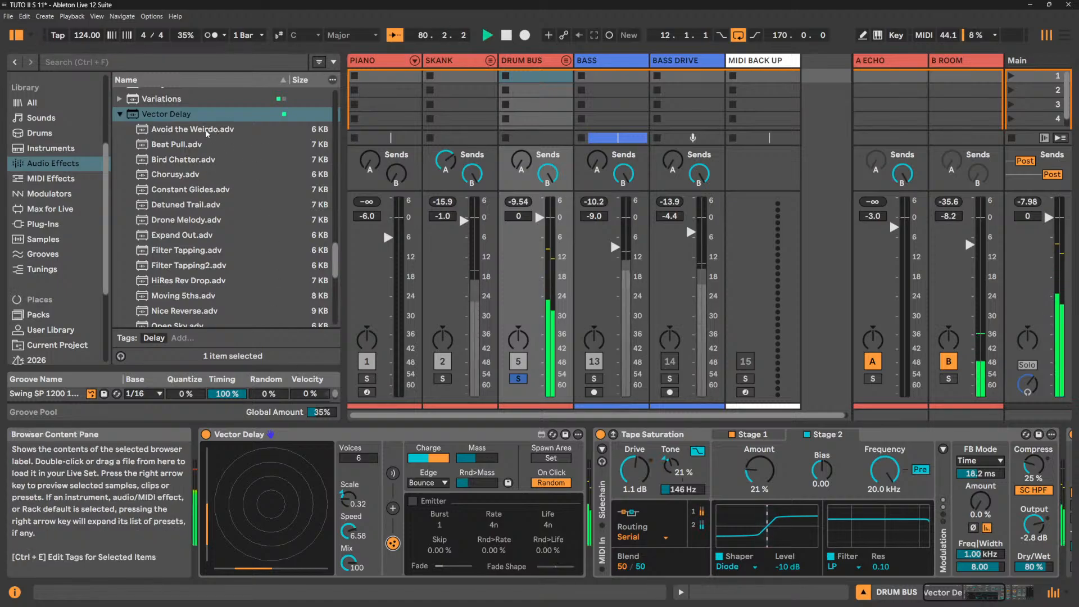
{"action": "double_click", "coordinate": [205, 131]}
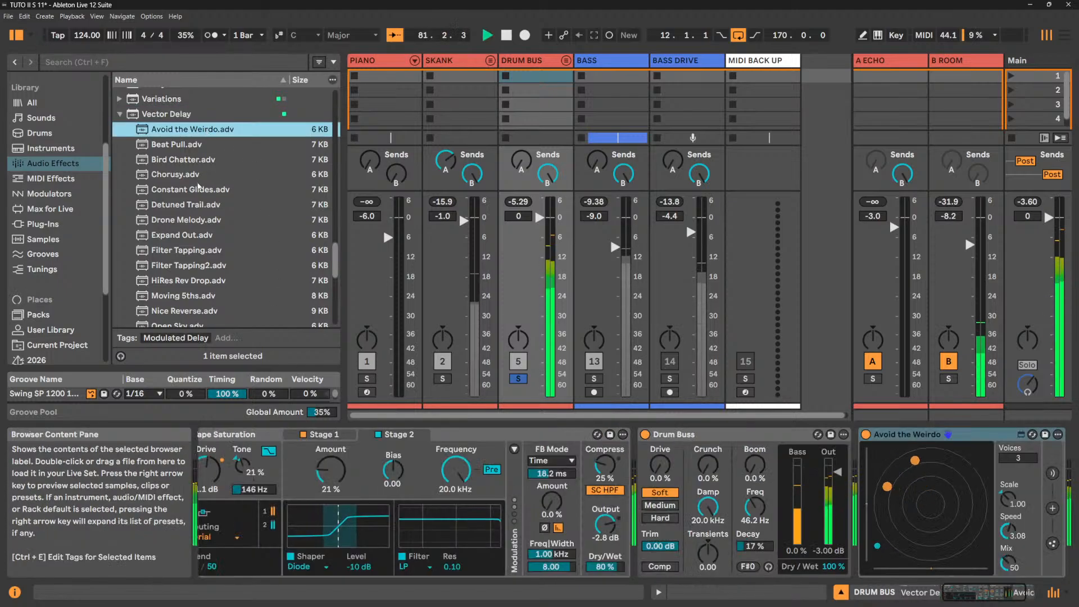
{"action": "left_click", "coordinate": [920, 438]}
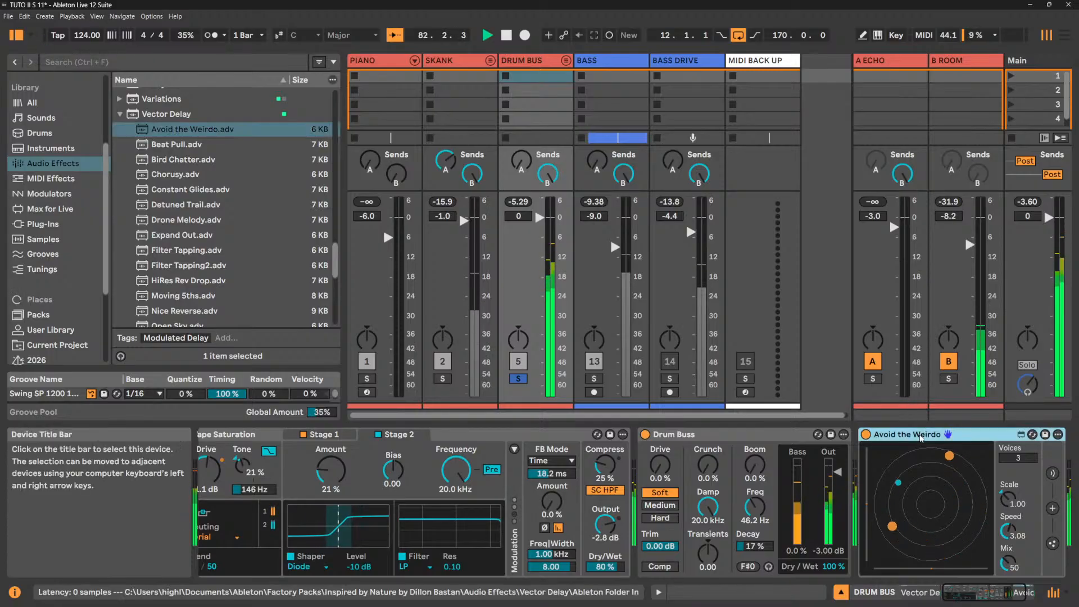
{"action": "key", "text": "Delete"}
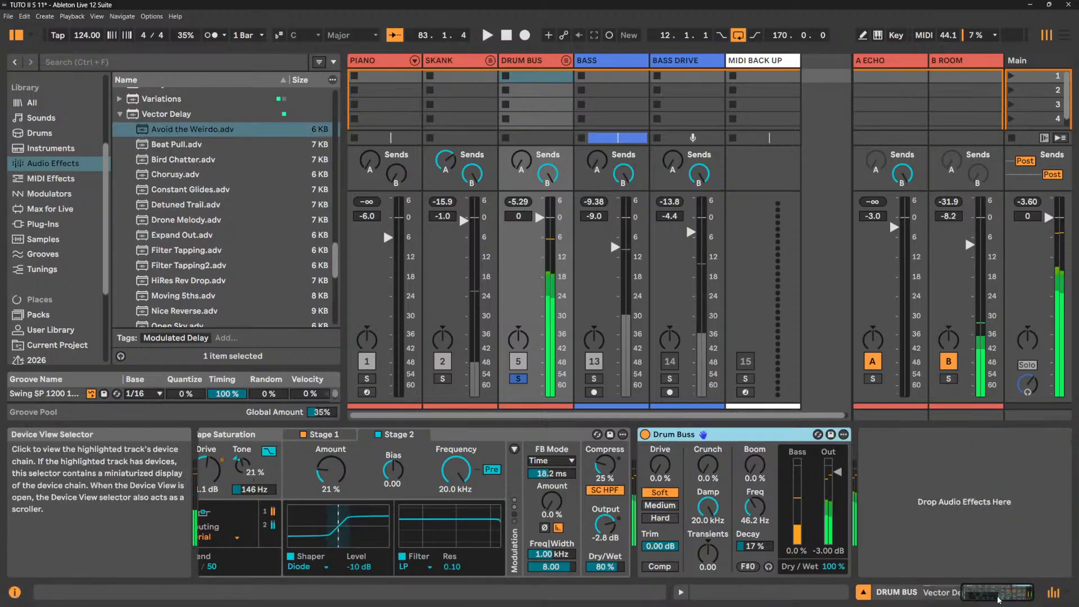
Hot-swap the Vector Delay at the start of the DRUM BUS chain with the preset Avoid the Weirdo.adv.
{"action": "left_click", "coordinate": [978, 592]}
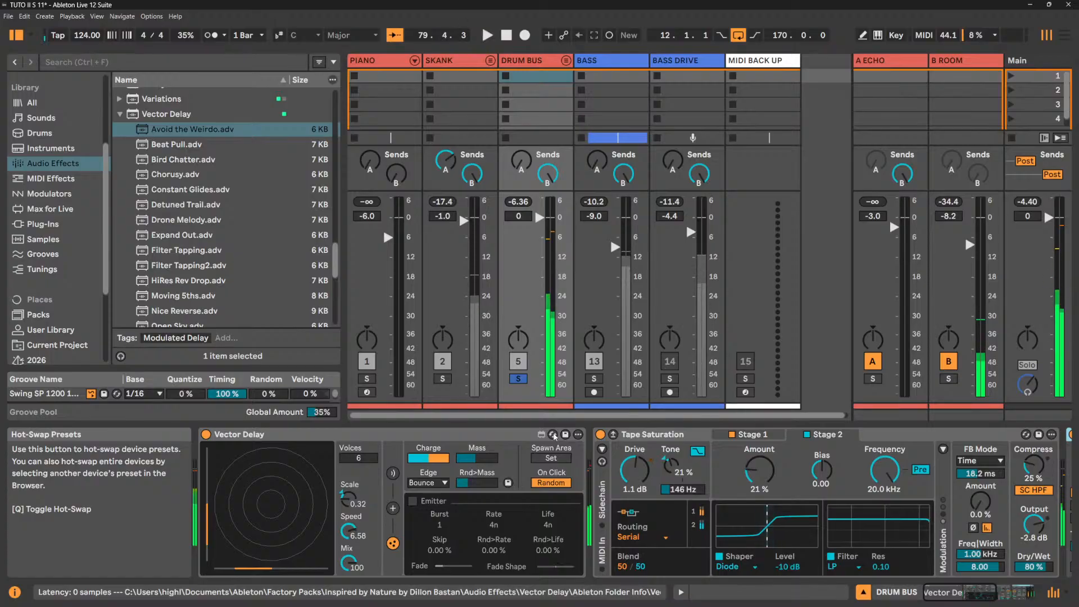
{"action": "left_click", "coordinate": [554, 436]}
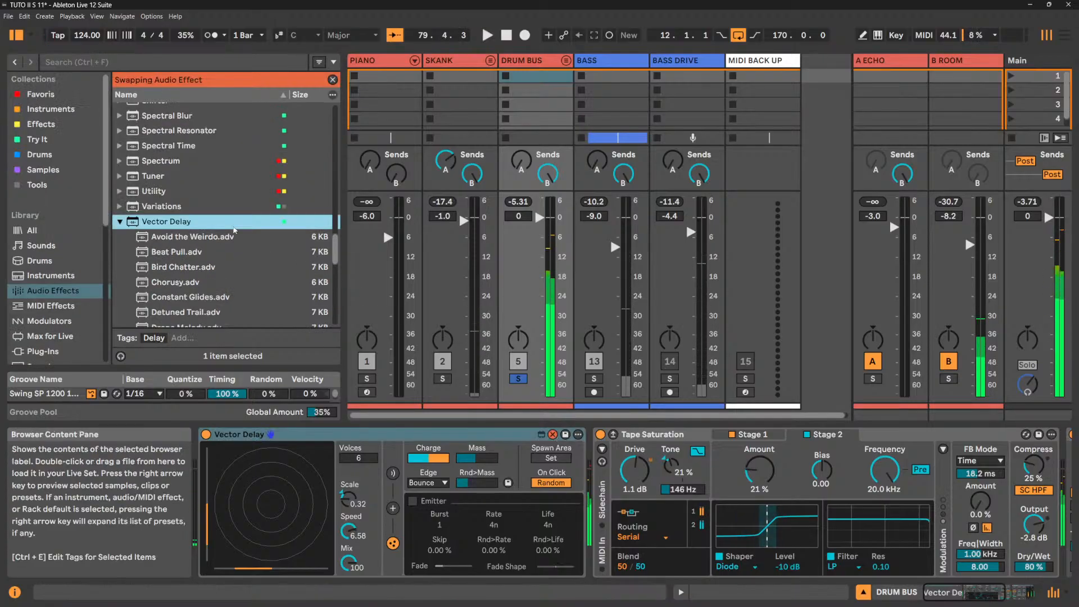
{"action": "left_click", "coordinate": [180, 242]}
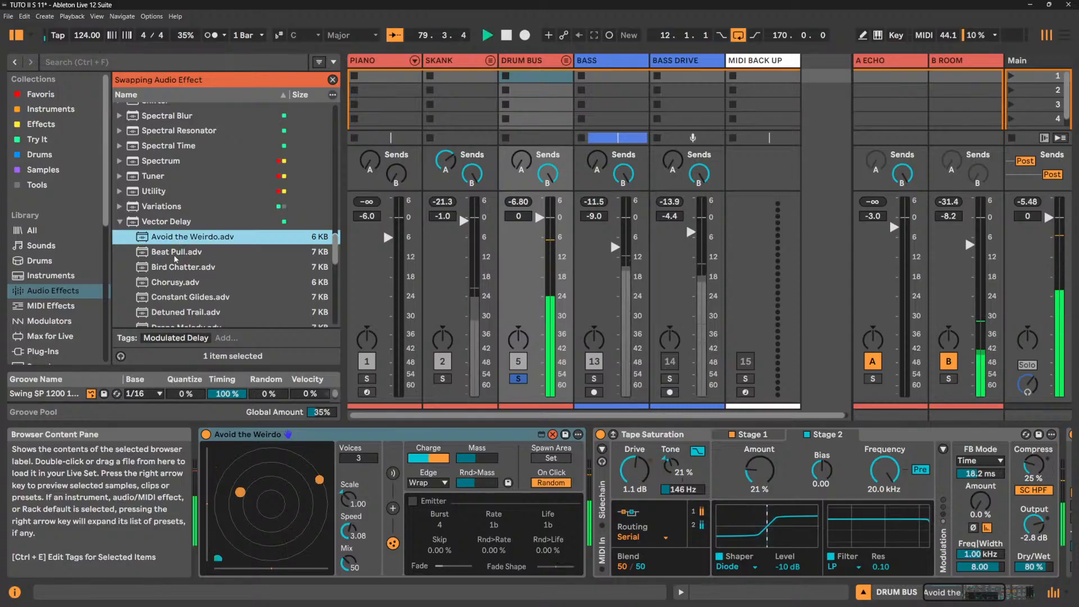
Audition the Vector Delay presets Beat Pull, Bird Chatter, Chorusy and Constant Glides on the DRUM BUS.
{"action": "left_click", "coordinate": [175, 253]}
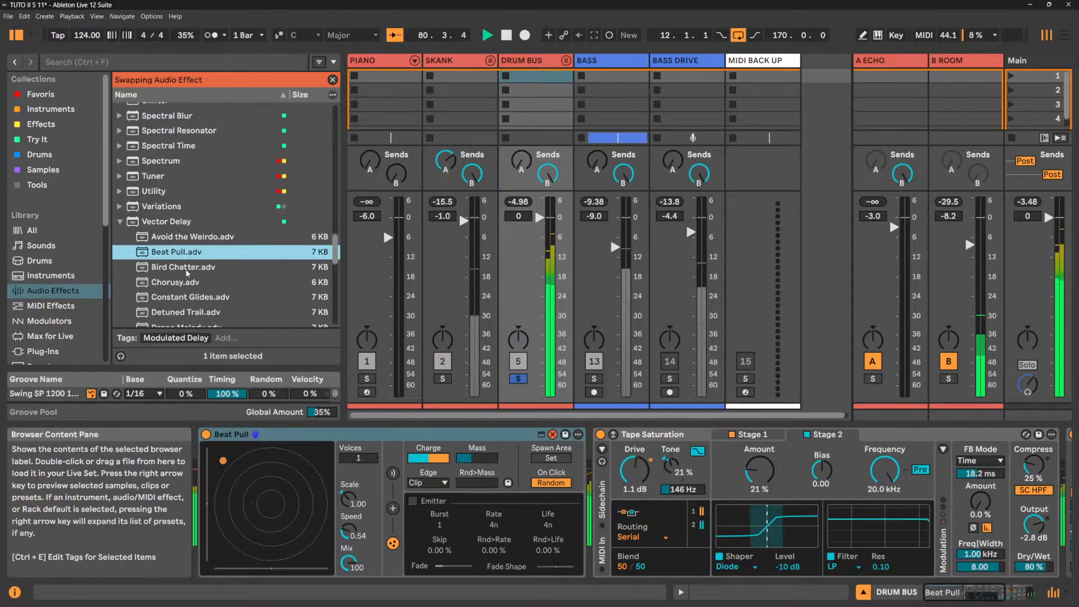
{"action": "left_click", "coordinate": [188, 272]}
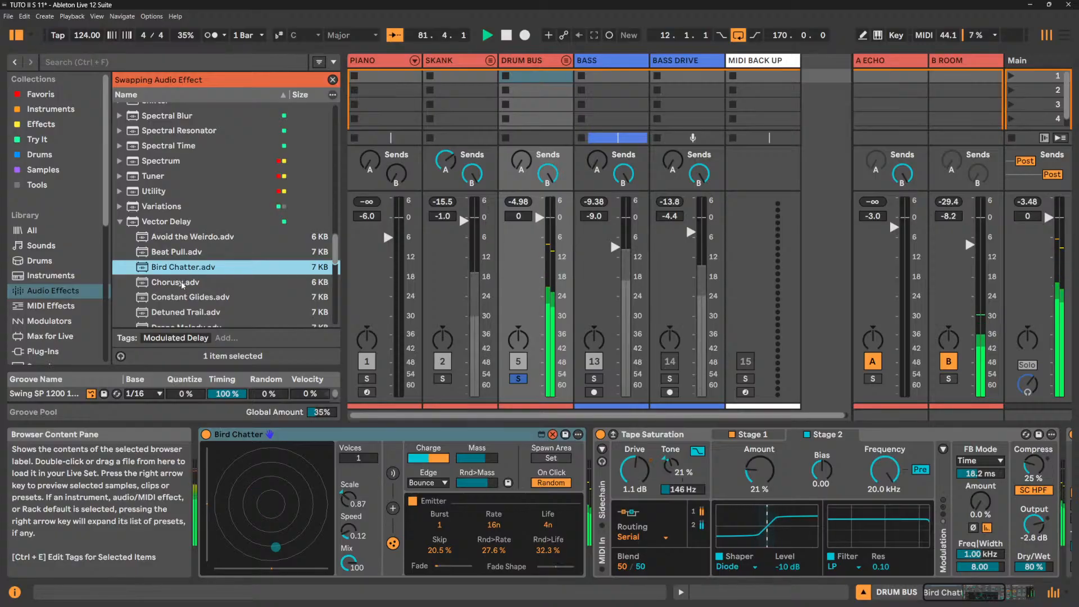
{"action": "left_click", "coordinate": [181, 283]}
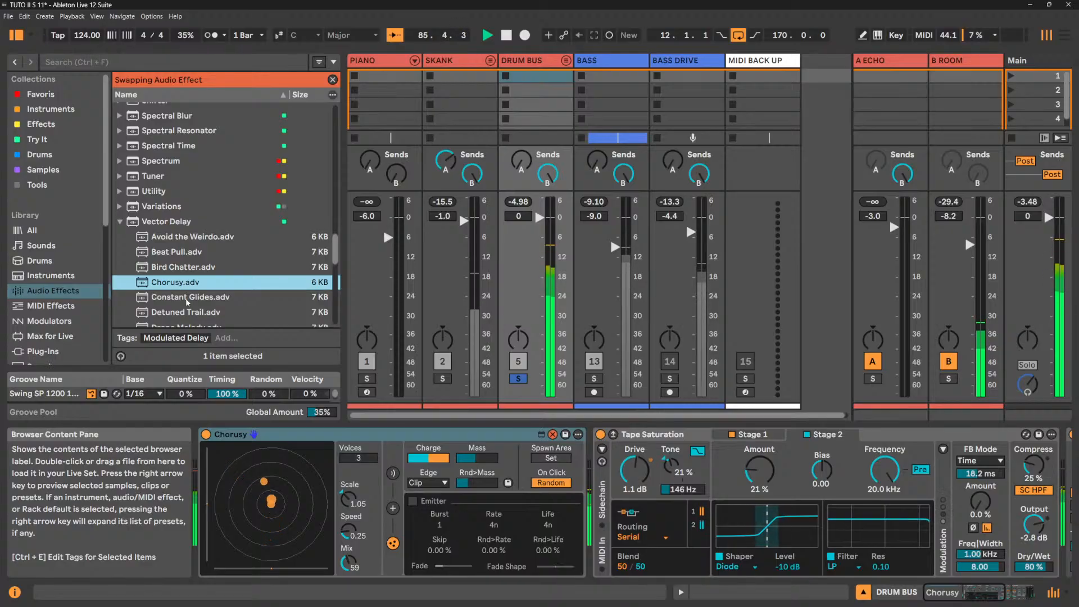
{"action": "left_click", "coordinate": [187, 298]}
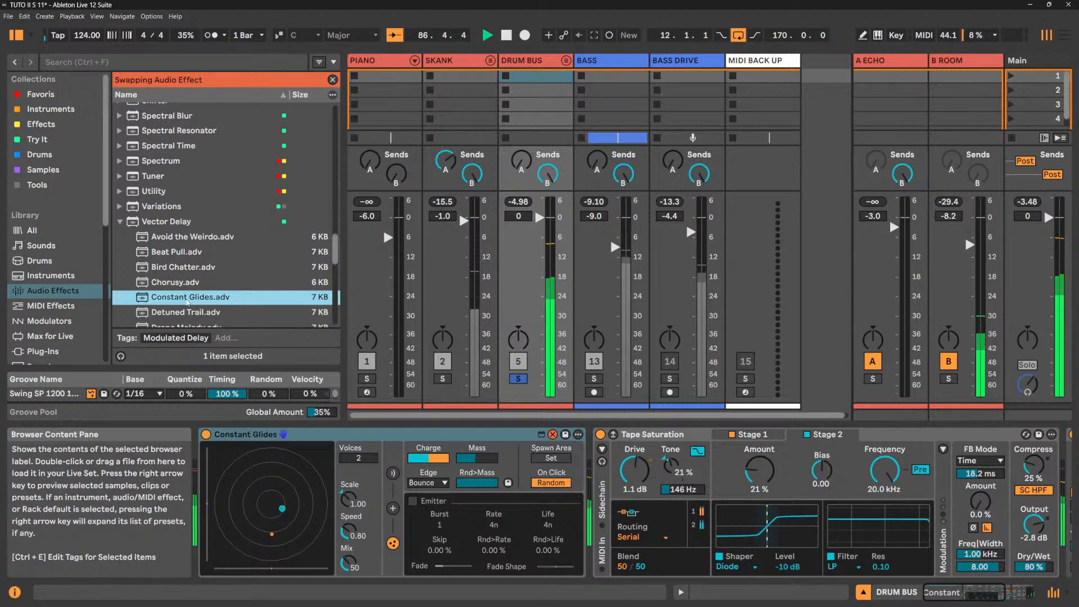
Audition the Vector Delay presets Detuned Trail, Drone Melody, Expand Out and Filter Tapping on the DRUM BUS.
{"action": "scroll", "coordinate": [194, 284], "scroll_direction": "down", "scroll_amount": 3}
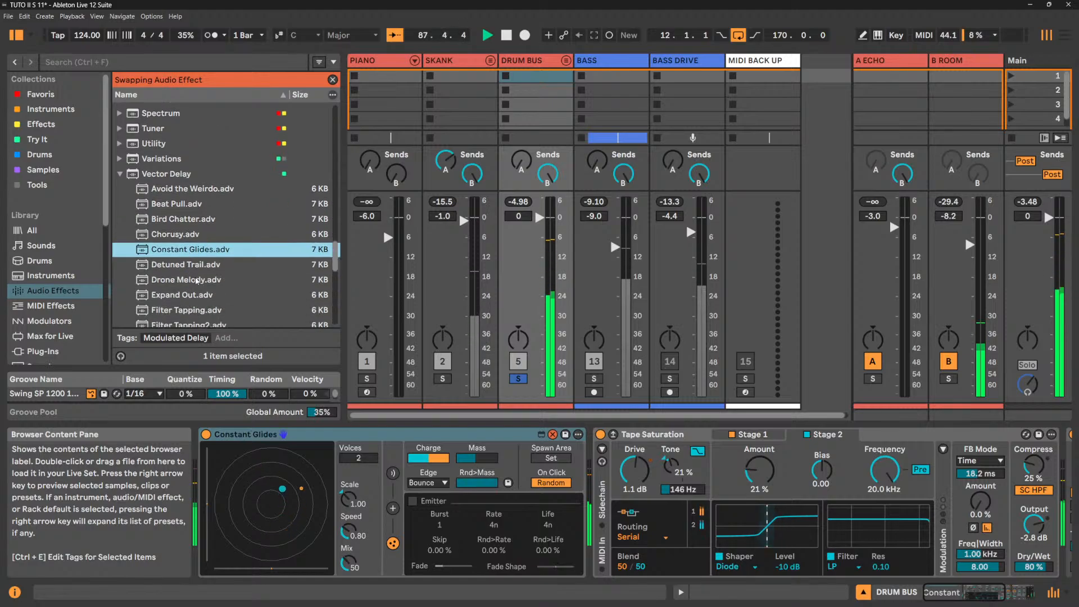
{"action": "left_click", "coordinate": [202, 271]}
{"action": "left_click", "coordinate": [200, 282]}
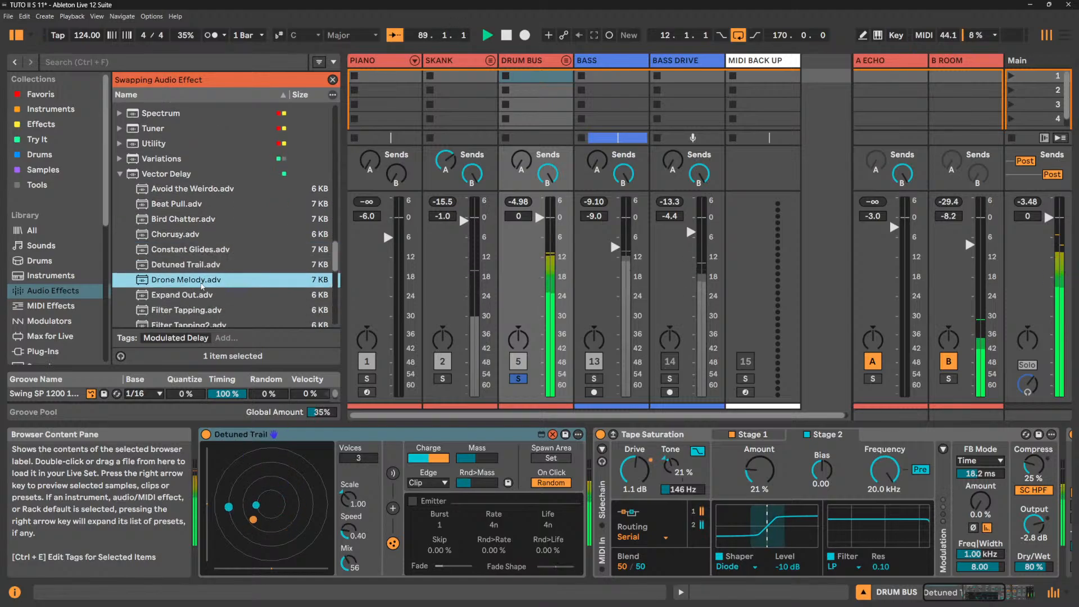
{"action": "left_click", "coordinate": [188, 296]}
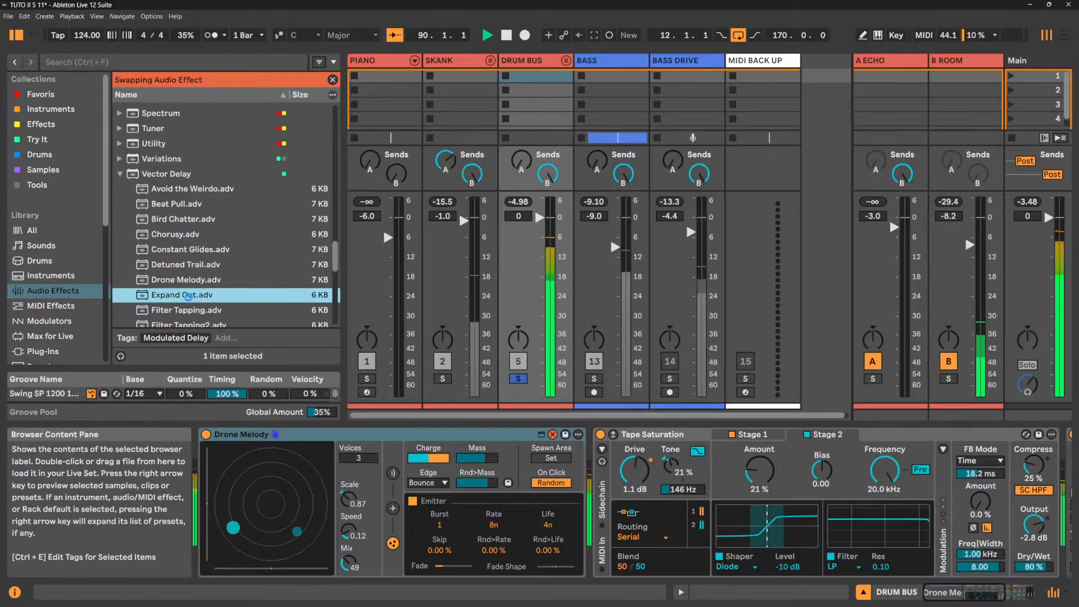
{"action": "scroll", "coordinate": [187, 303], "scroll_direction": "down", "scroll_amount": 2}
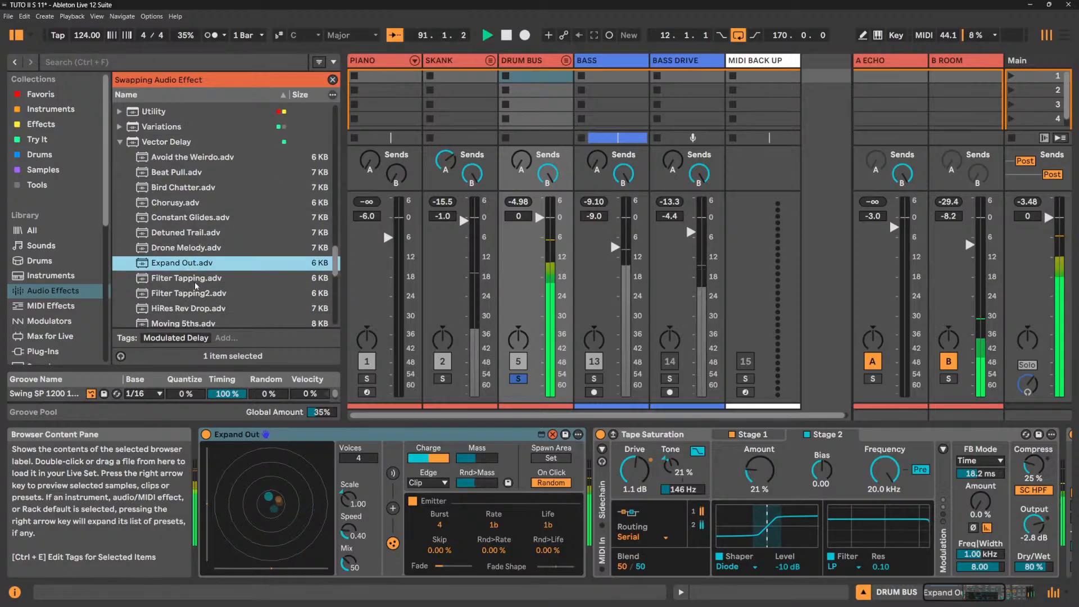
{"action": "left_click", "coordinate": [195, 284]}
Audition the Vector Delay presets Poly Pitch Recycle, Rand Rev Oct Up and Static Filter Delay on the DRUM BUS.
{"action": "scroll", "coordinate": [196, 294], "scroll_direction": "down", "scroll_amount": 5}
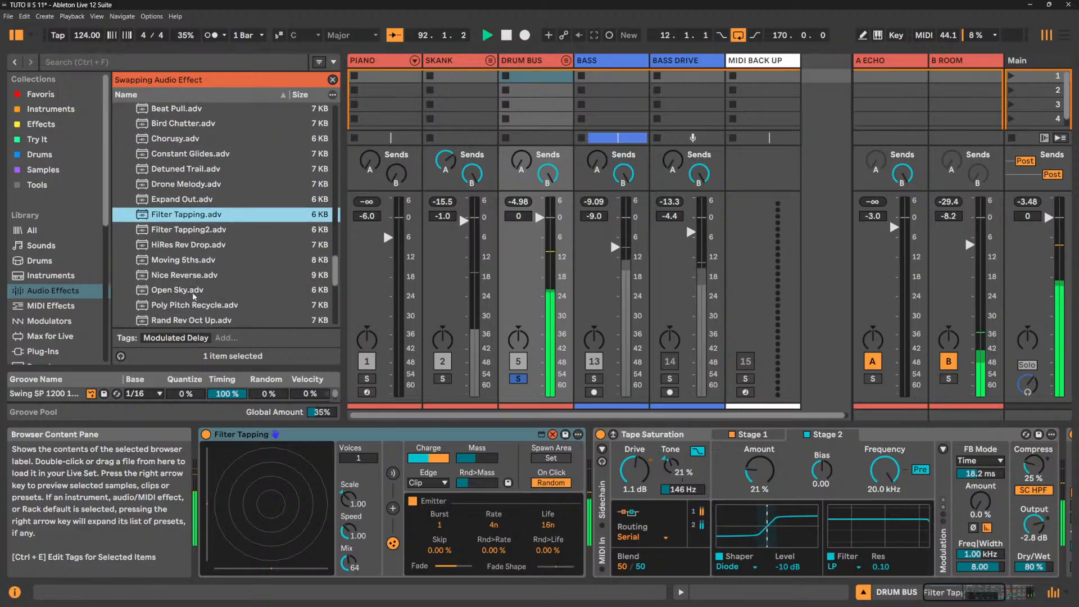
{"action": "left_click", "coordinate": [198, 290]}
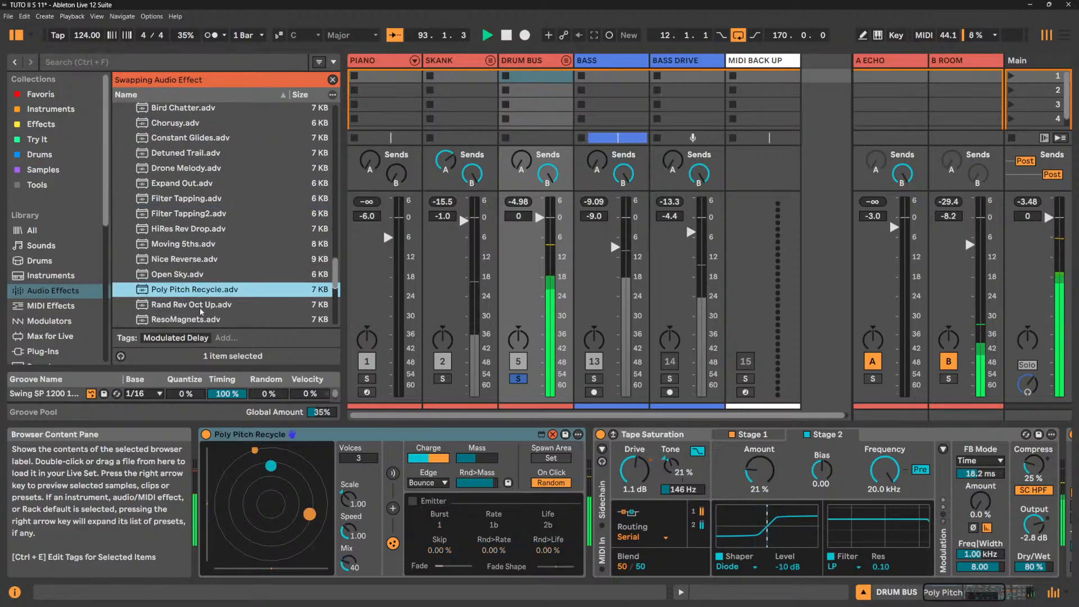
{"action": "left_click", "coordinate": [201, 306]}
{"action": "scroll", "coordinate": [213, 289], "scroll_direction": "down", "scroll_amount": 6}
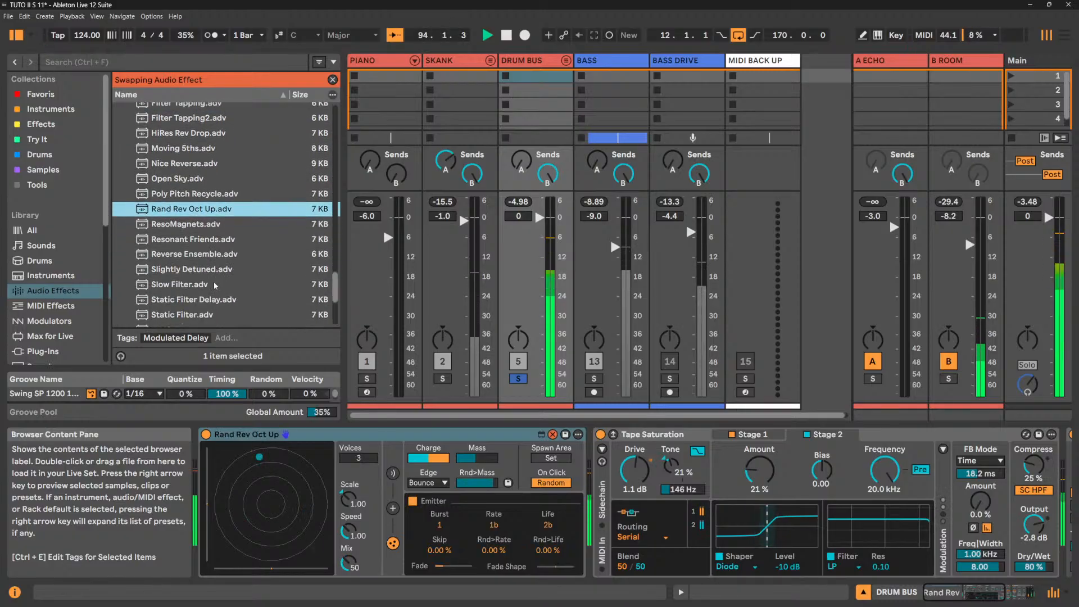
{"action": "left_click", "coordinate": [206, 300]}
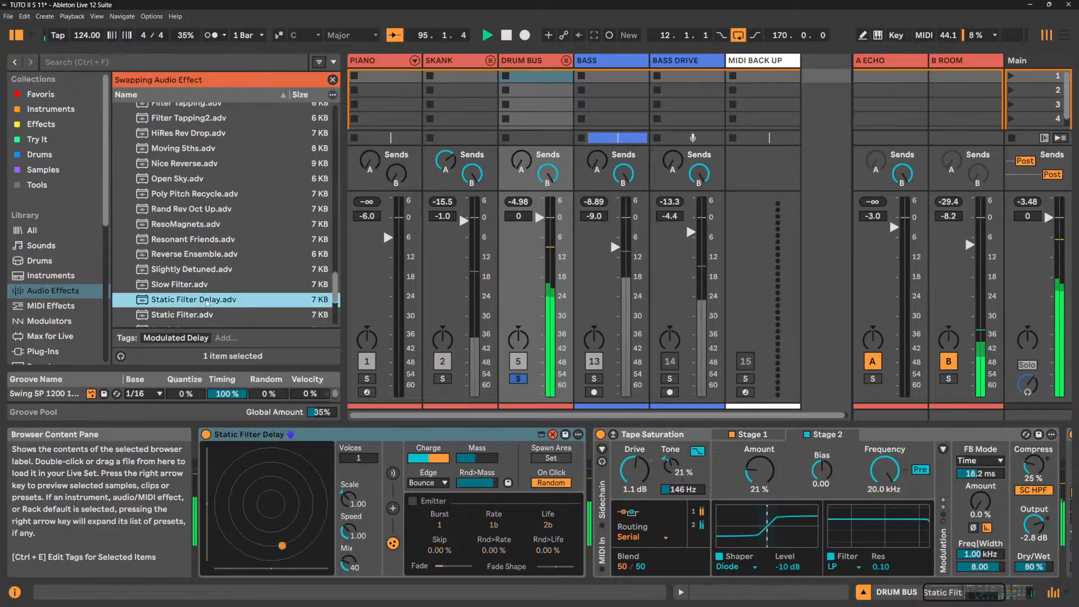
Compare the Vector Delay presets Strange Pitch and Wide Drop, and settle back on Strange Pitch.
{"action": "scroll", "coordinate": [164, 294], "scroll_direction": "down", "scroll_amount": 6}
{"action": "scroll", "coordinate": [169, 292], "scroll_direction": "down", "scroll_amount": 3}
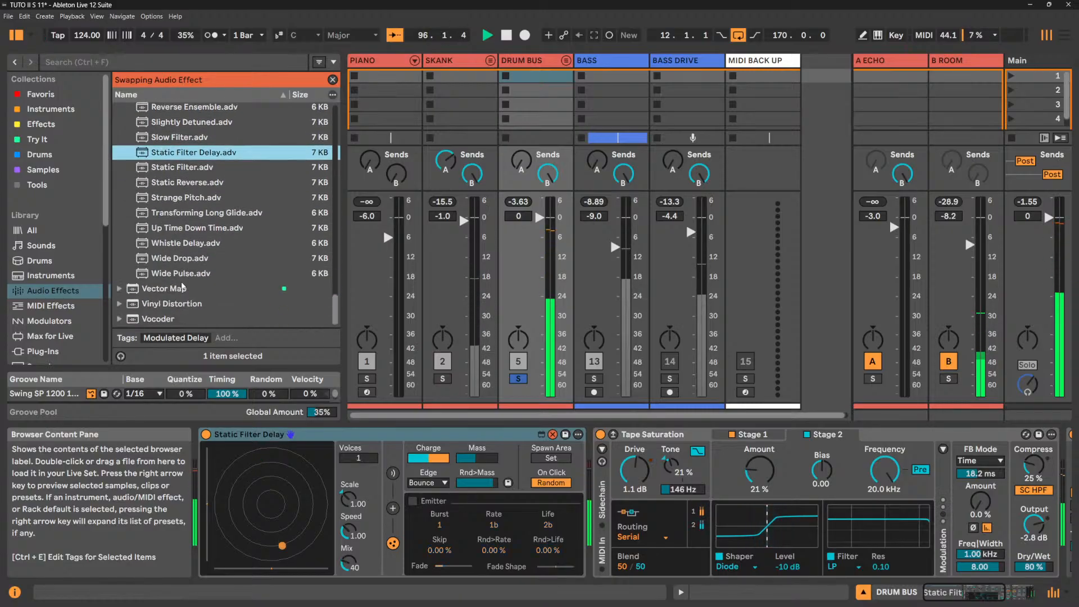
{"action": "left_click", "coordinate": [191, 198]}
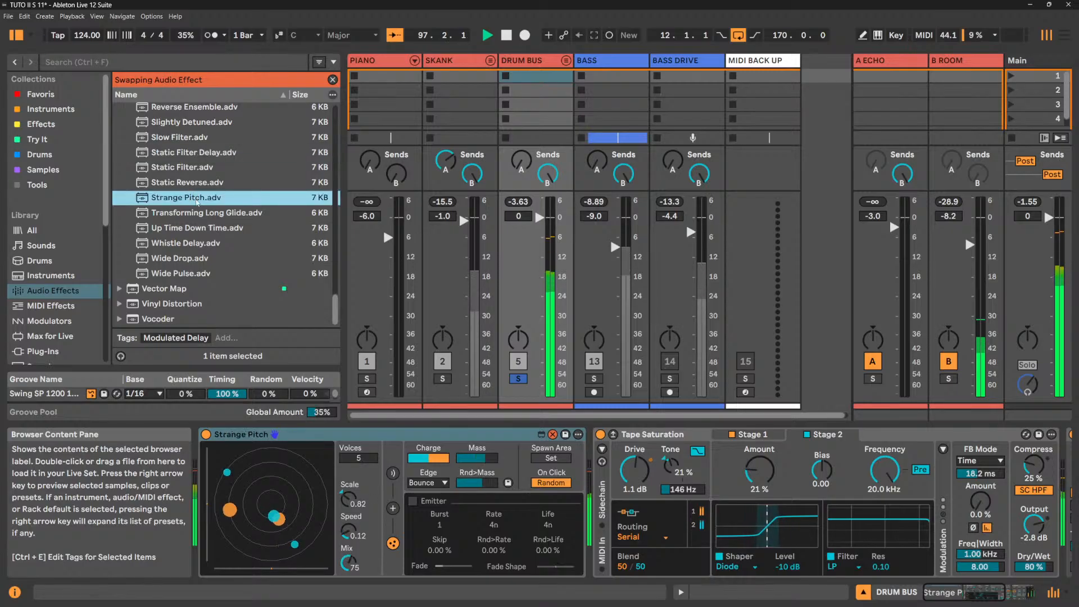
{"action": "left_click", "coordinate": [178, 261]}
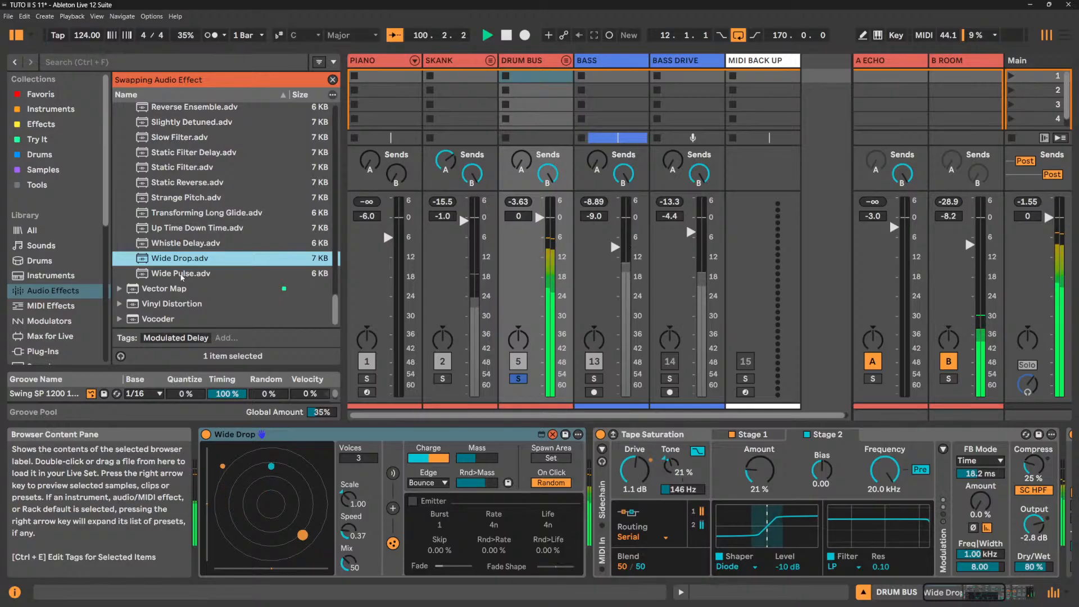
{"action": "left_click", "coordinate": [176, 197]}
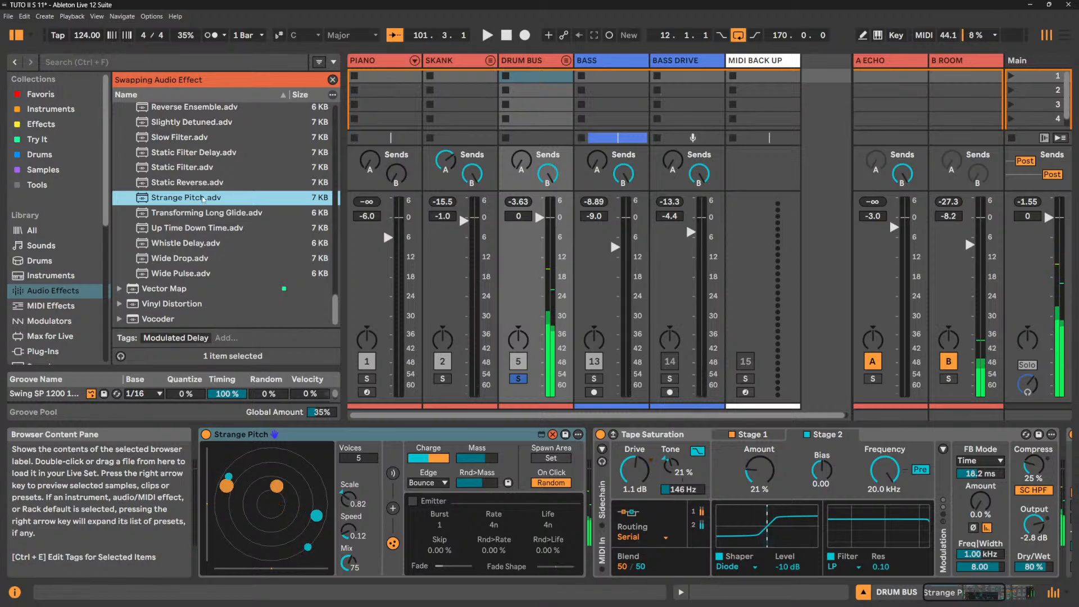
Look back through the Vector Delay preset list and leave preset hot-swapping.
{"action": "scroll", "coordinate": [203, 200], "scroll_direction": "up", "scroll_amount": 2}
{"action": "scroll", "coordinate": [204, 200], "scroll_direction": "up", "scroll_amount": 15}
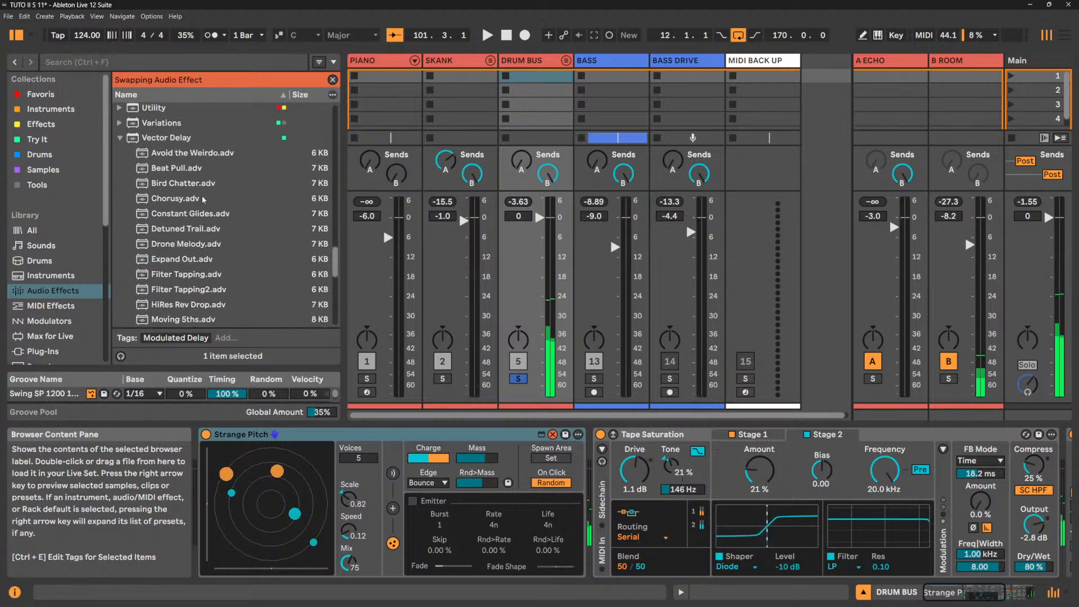
{"action": "scroll", "coordinate": [204, 200], "scroll_direction": "down", "scroll_amount": 3}
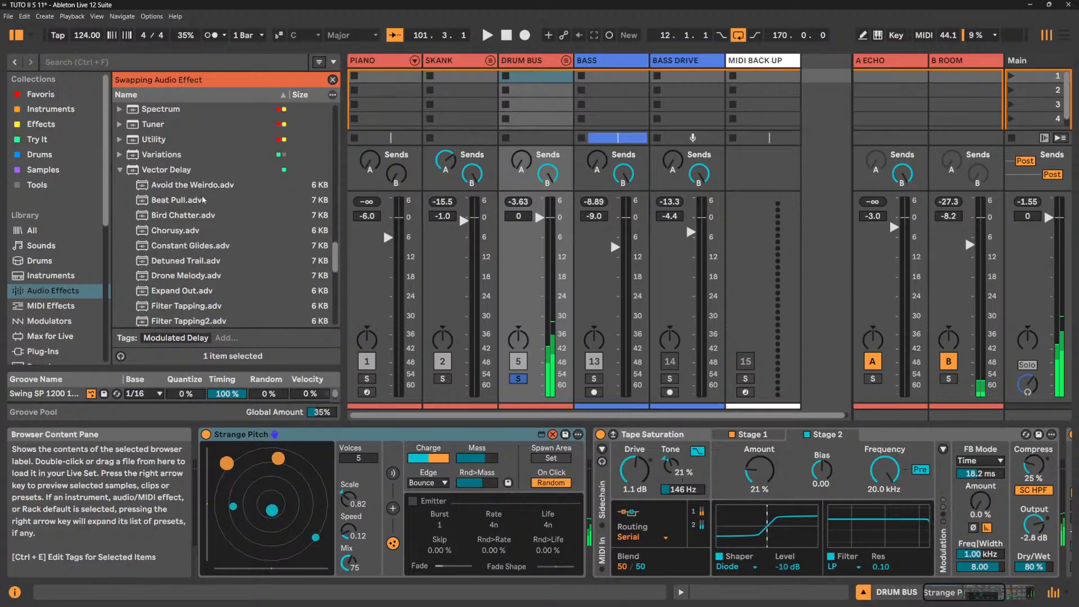
{"action": "scroll", "coordinate": [204, 200], "scroll_direction": "down", "scroll_amount": 8}
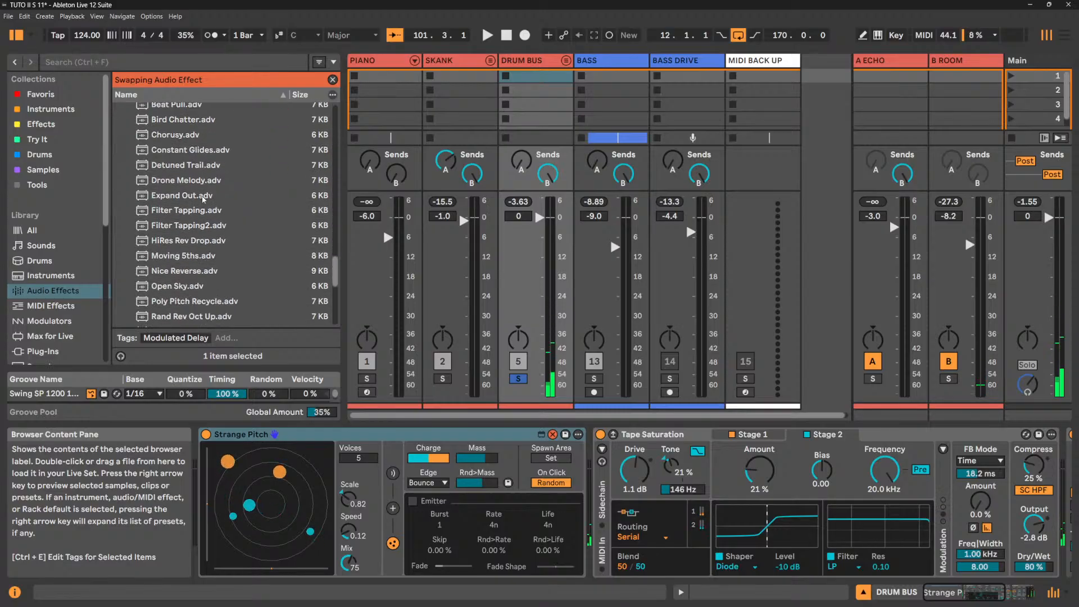
{"action": "scroll", "coordinate": [203, 200], "scroll_direction": "up", "scroll_amount": 2}
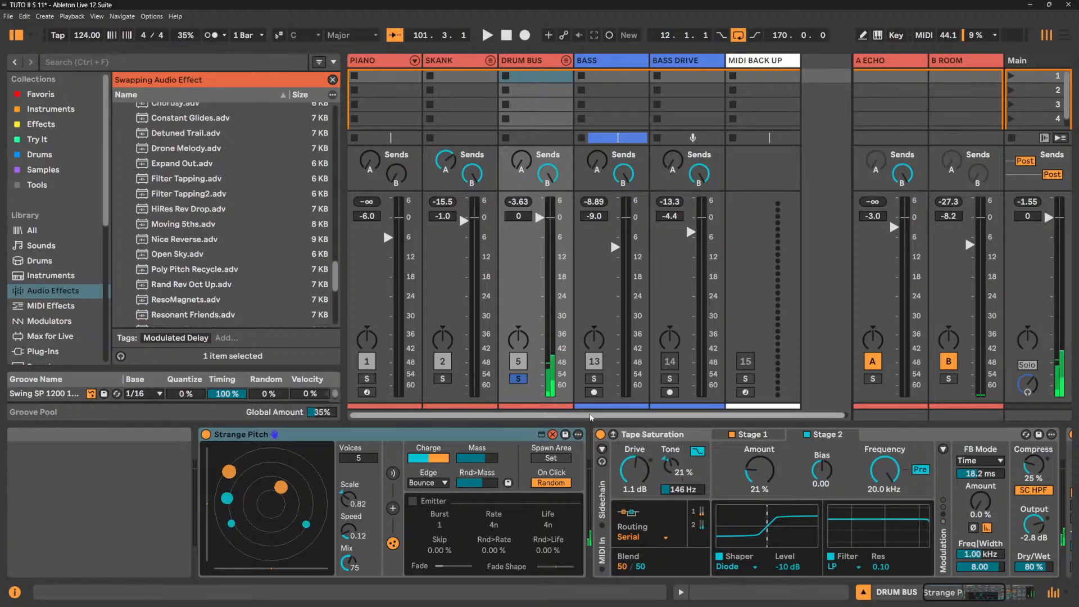
{"action": "left_click", "coordinate": [552, 435]}
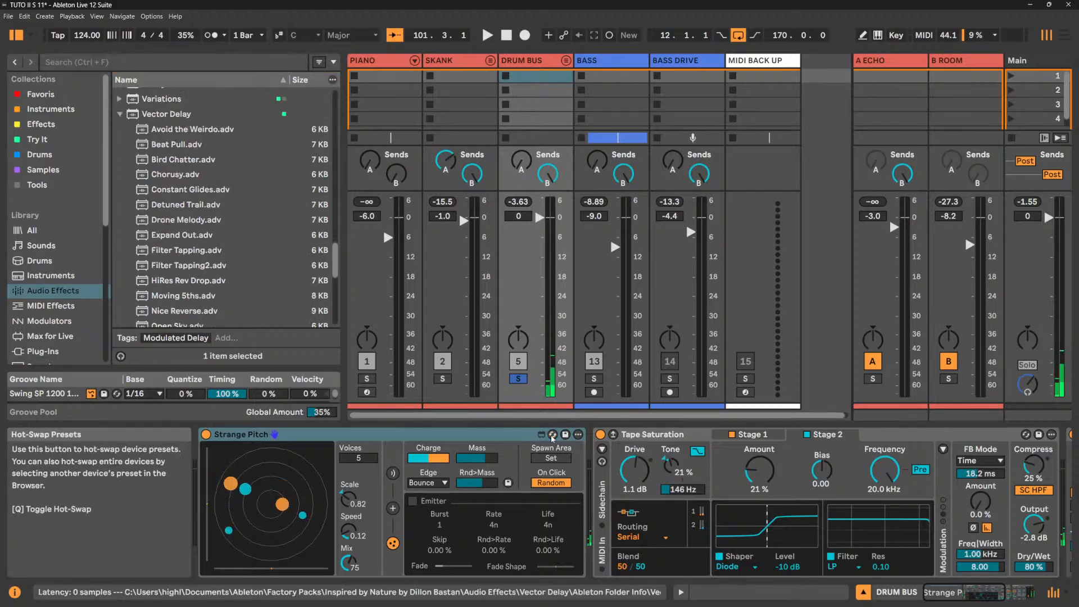
Examine the delay and force settings of the Strange Pitch preset and look over the Vector Delay preset list.
{"action": "left_click", "coordinate": [393, 473]}
{"action": "left_click", "coordinate": [393, 508]}
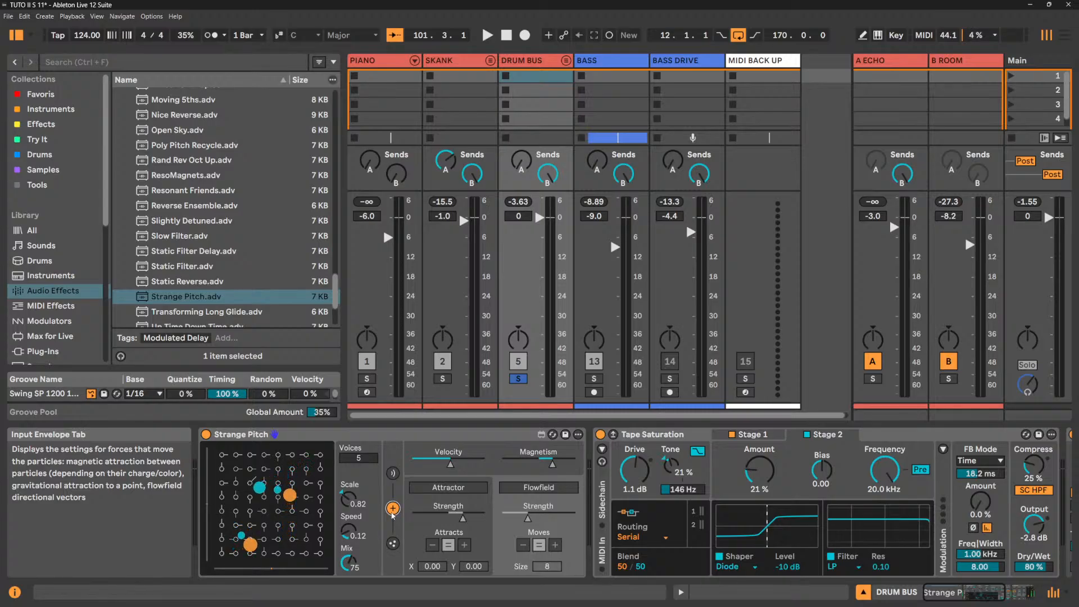
{"action": "scroll", "coordinate": [193, 132], "scroll_direction": "up", "scroll_amount": 10}
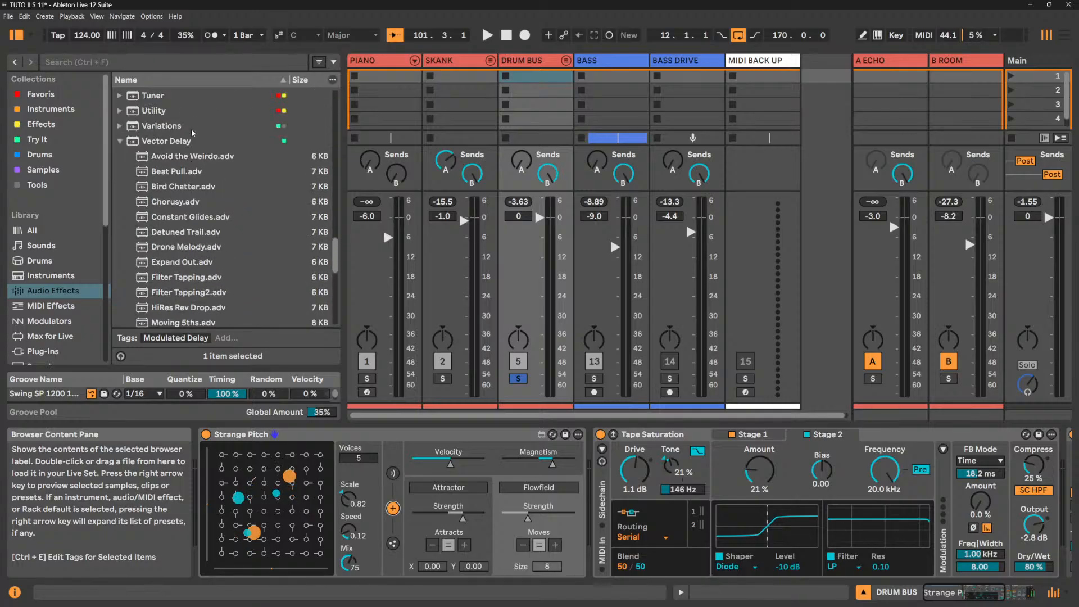
{"action": "scroll", "coordinate": [191, 132], "scroll_direction": "up", "scroll_amount": 1}
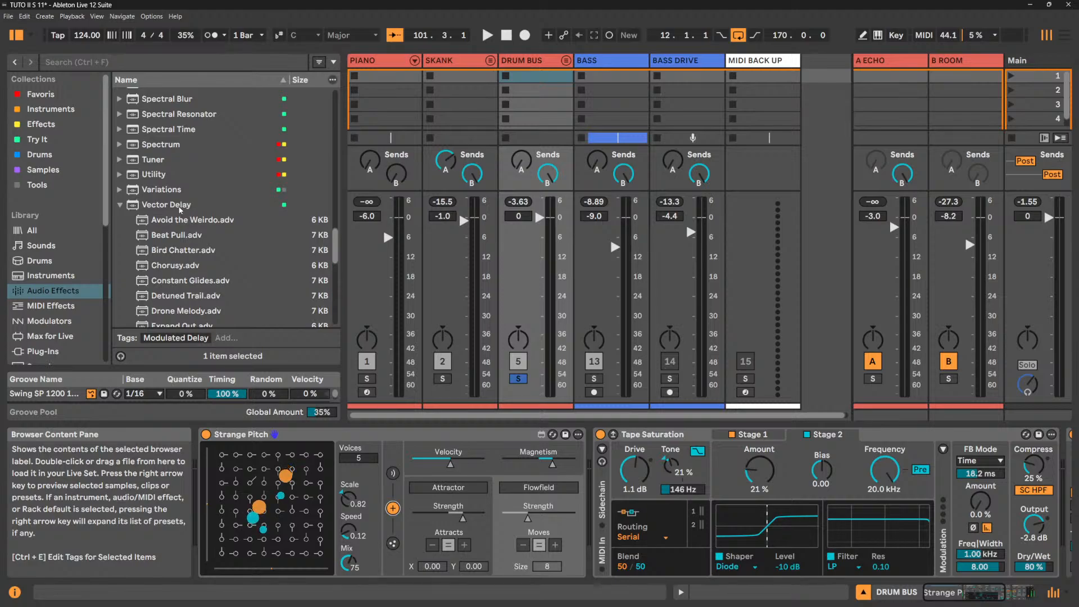
{"action": "scroll", "coordinate": [179, 210], "scroll_direction": "up", "scroll_amount": 1}
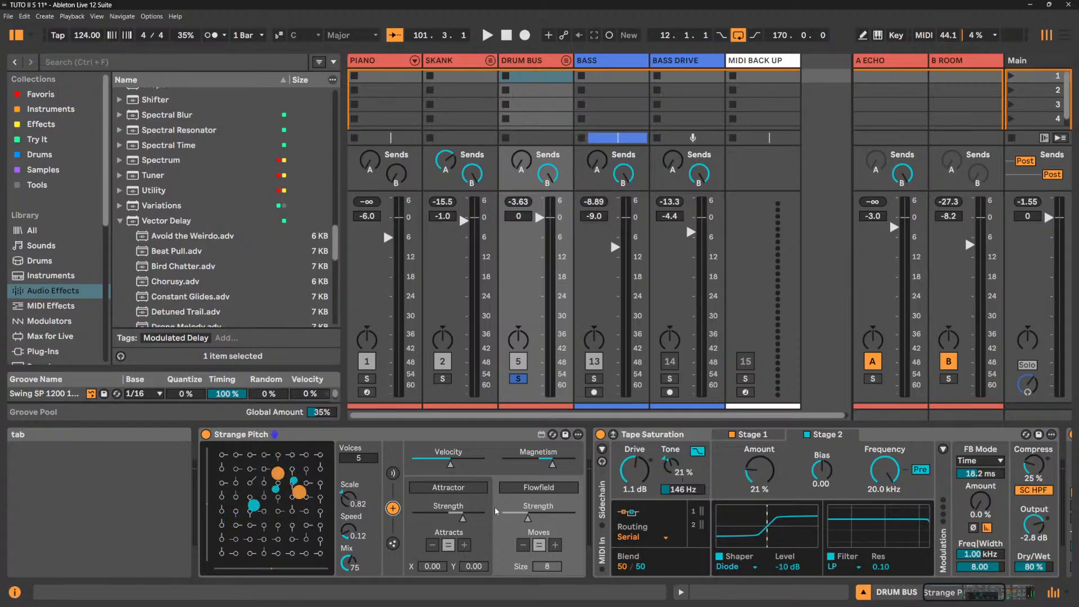
{"action": "scroll", "coordinate": [271, 213], "scroll_direction": "down", "scroll_amount": 3}
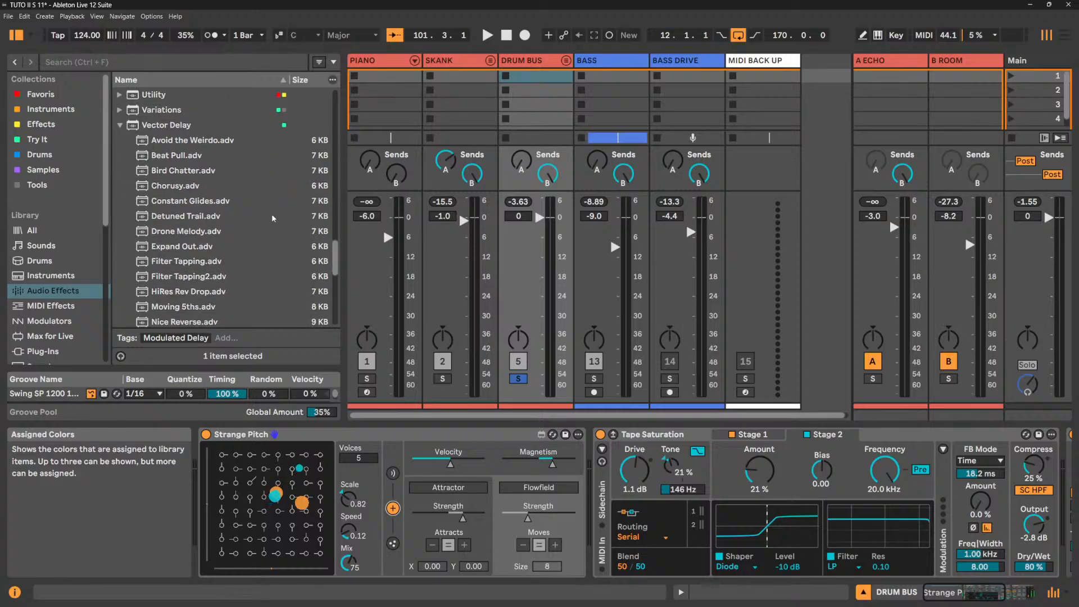
{"action": "scroll", "coordinate": [198, 185], "scroll_direction": "down", "scroll_amount": 2}
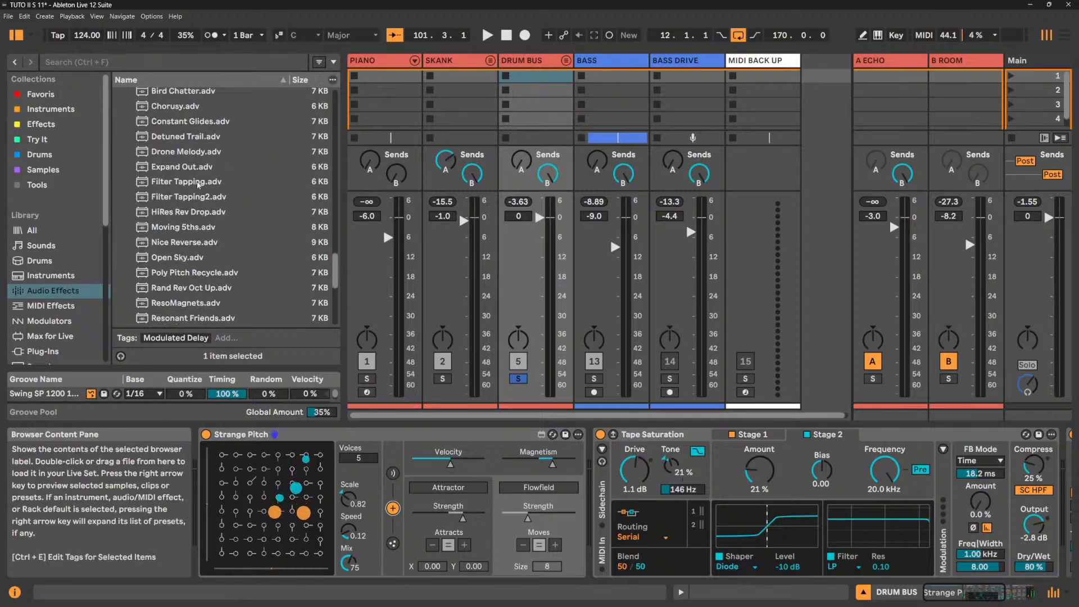
{"action": "scroll", "coordinate": [198, 184], "scroll_direction": "down", "scroll_amount": 1}
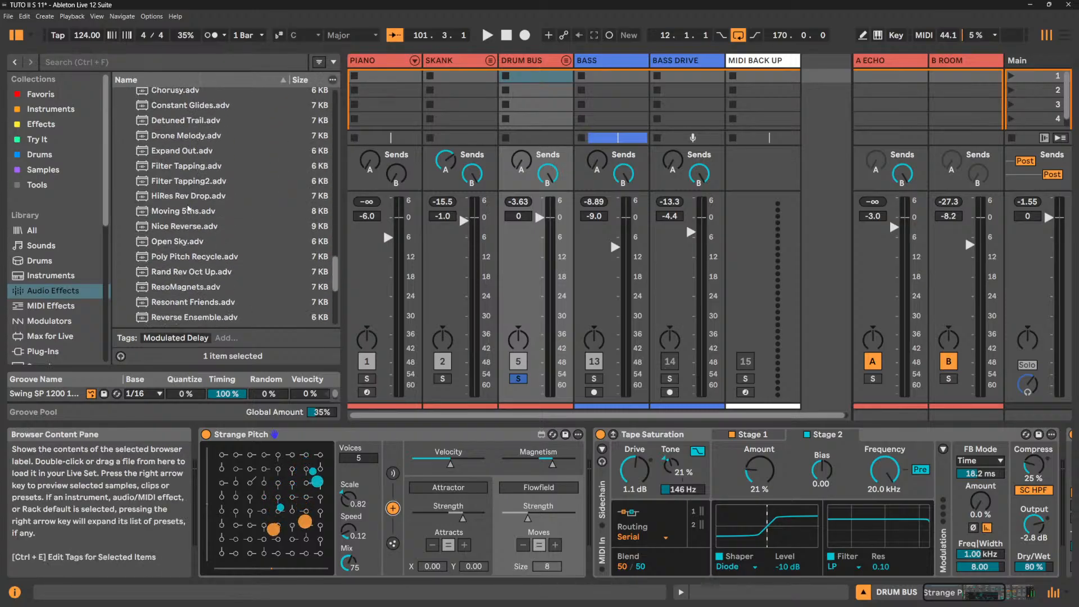
Hot-swap the Strange Pitch preset on the DRUM BUS with Moving 5ths.adv.
{"action": "left_click", "coordinate": [553, 435]}
{"action": "scroll", "coordinate": [199, 244], "scroll_direction": "up", "scroll_amount": 4}
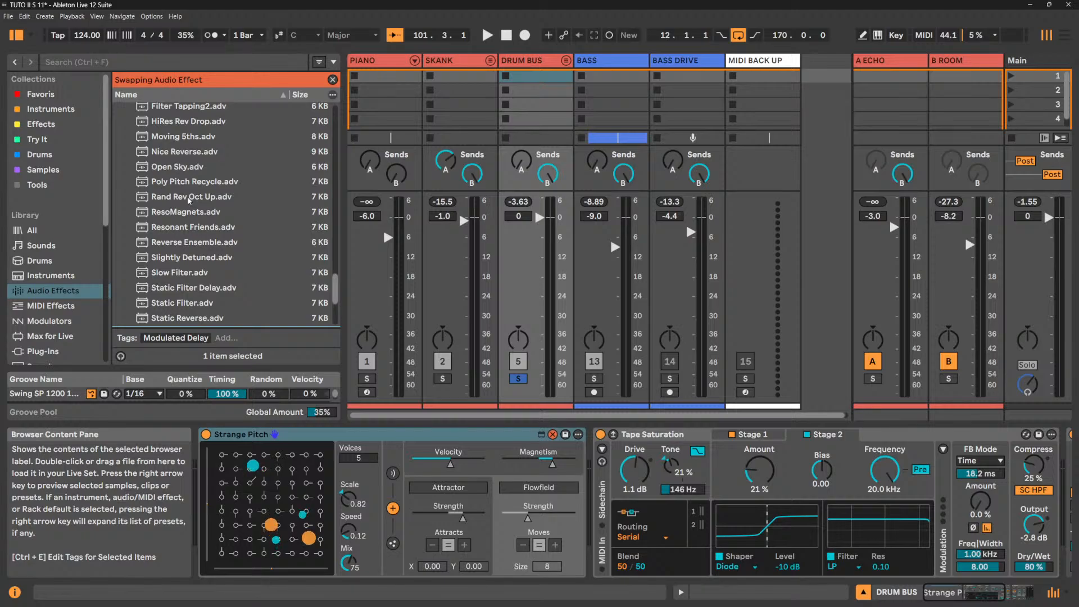
{"action": "scroll", "coordinate": [190, 201], "scroll_direction": "down", "scroll_amount": 5}
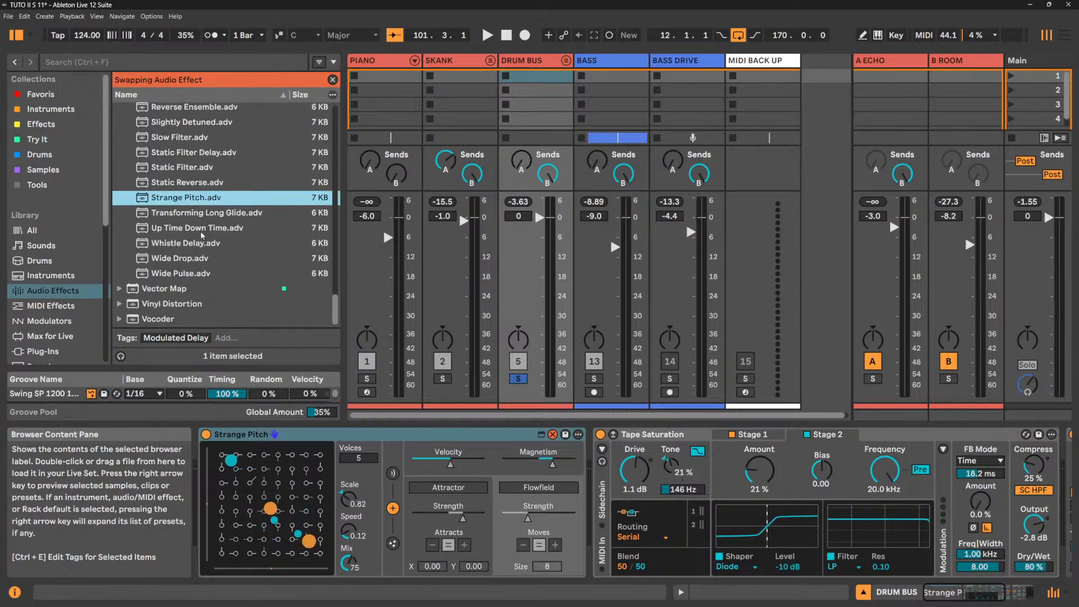
{"action": "scroll", "coordinate": [201, 235], "scroll_direction": "up", "scroll_amount": 5}
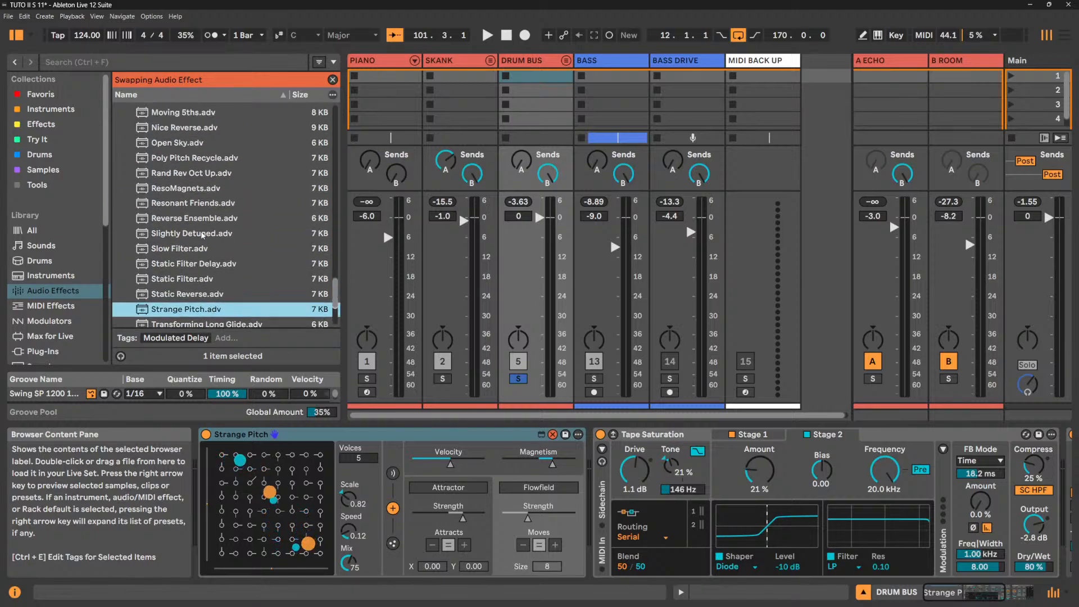
{"action": "scroll", "coordinate": [202, 235], "scroll_direction": "up", "scroll_amount": 1}
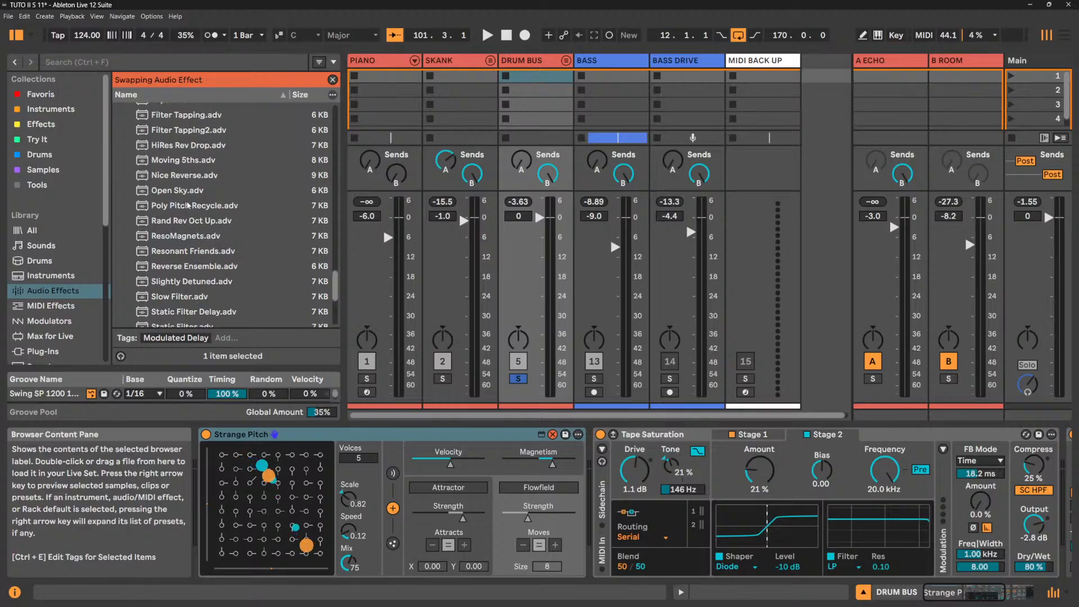
{"action": "double_click", "coordinate": [204, 162]}
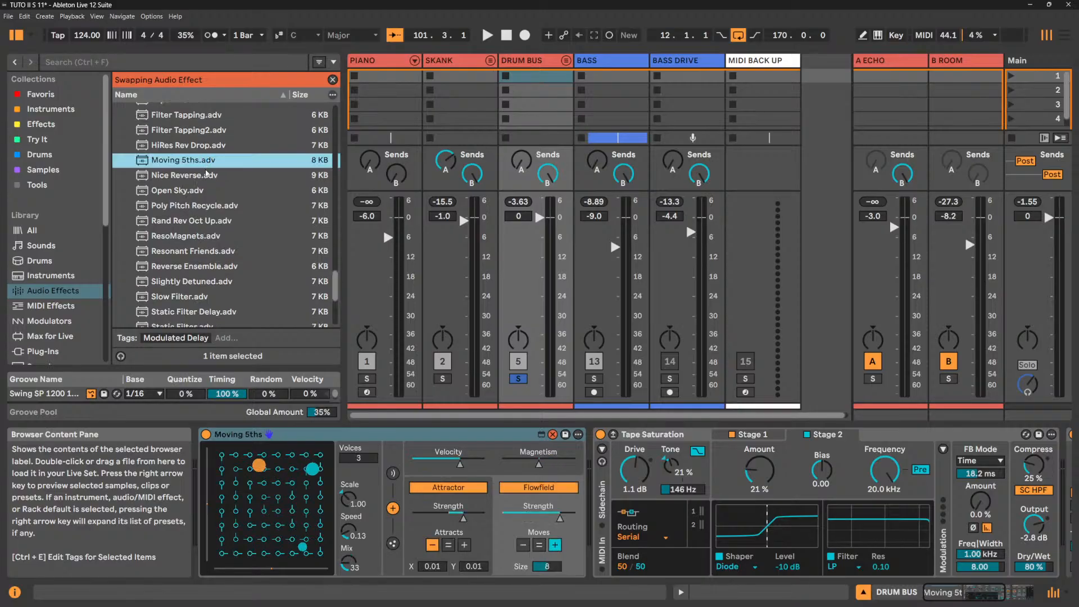
Play the drum bus through the Moving 5ths preset and delete this Vector Delay device from the chain.
{"action": "key", "text": "space"}
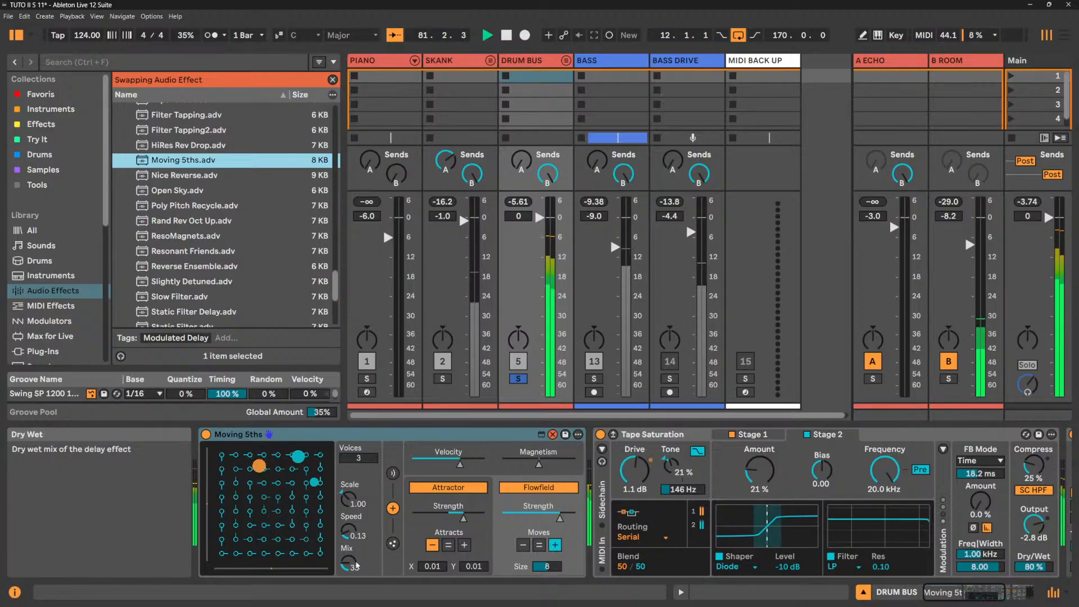
{"action": "left_click", "coordinate": [318, 437]}
{"action": "key", "text": "Delete"}
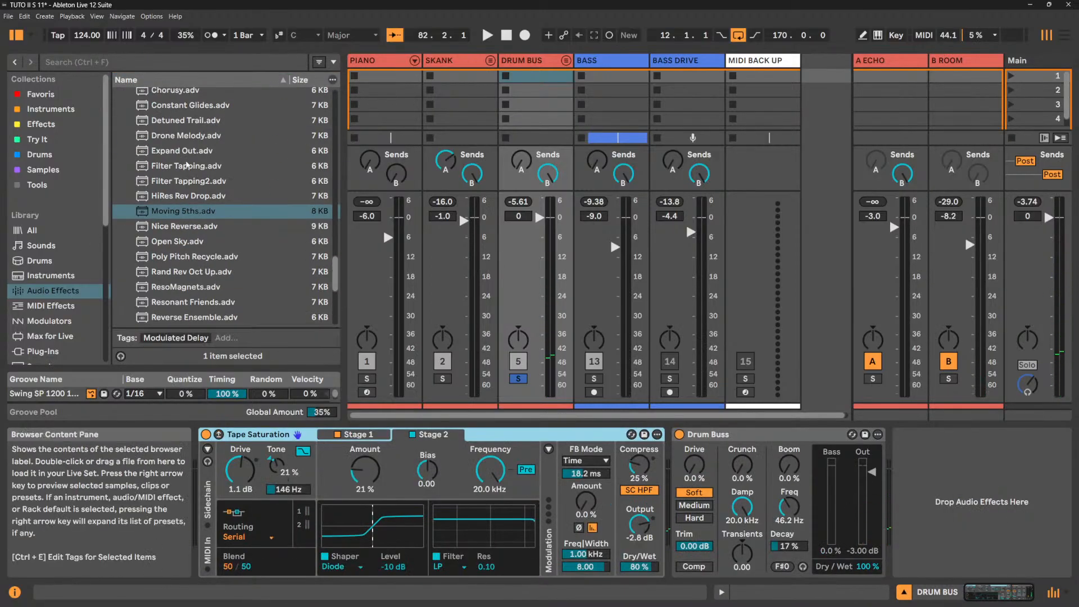
Collapse the Vector Delay presets and add Vector Map ahead of Tape Saturation in the DRUM BUS chain.
{"action": "scroll", "coordinate": [188, 164], "scroll_direction": "up", "scroll_amount": 5}
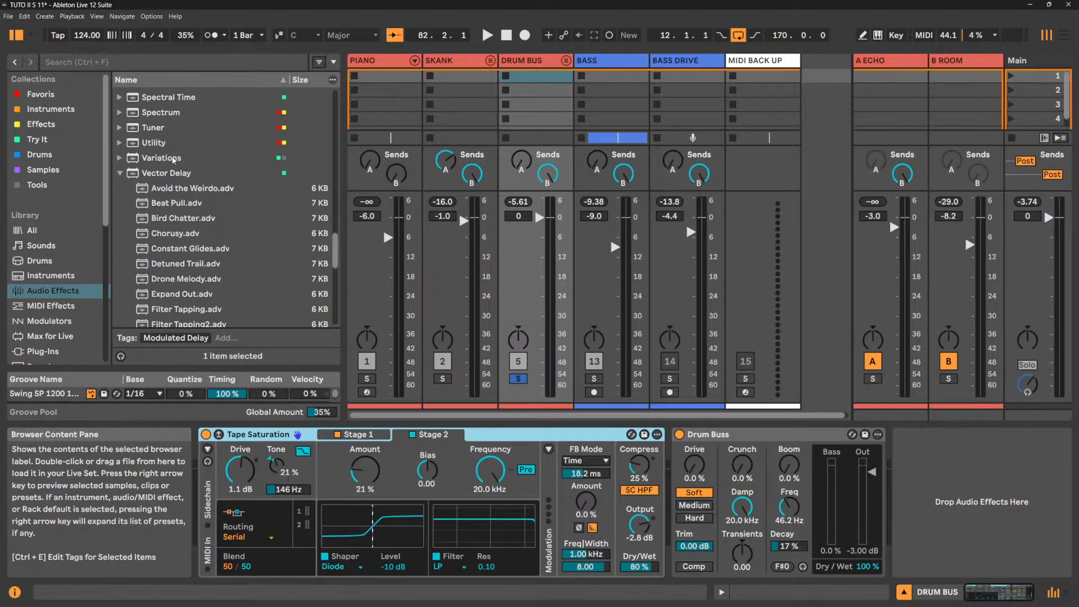
{"action": "left_click", "coordinate": [119, 173]}
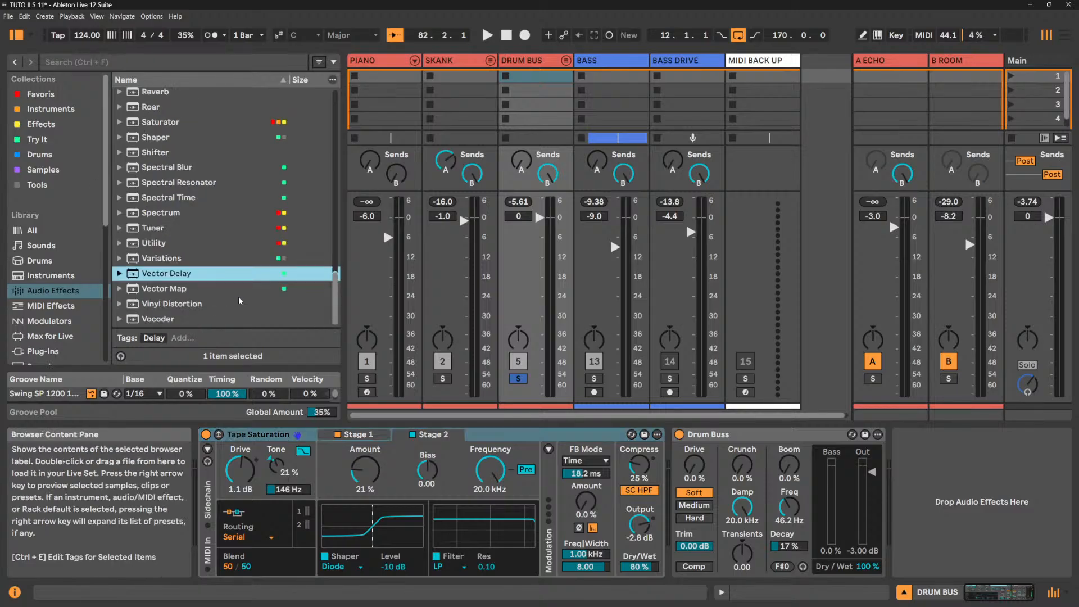
{"action": "left_click", "coordinate": [172, 290]}
{"action": "left_click_drag", "start_coordinate": [184, 428], "coordinate": [200, 457]}
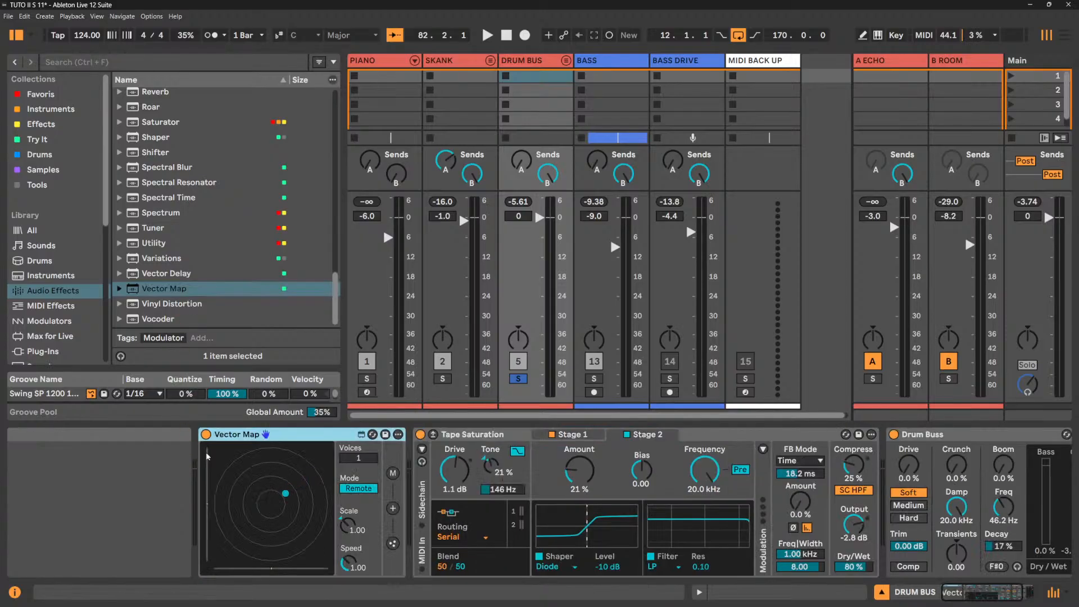
Play the drum bus briefly and look over Vector Map's mapping, force and particle settings.
{"action": "key", "text": "space"}
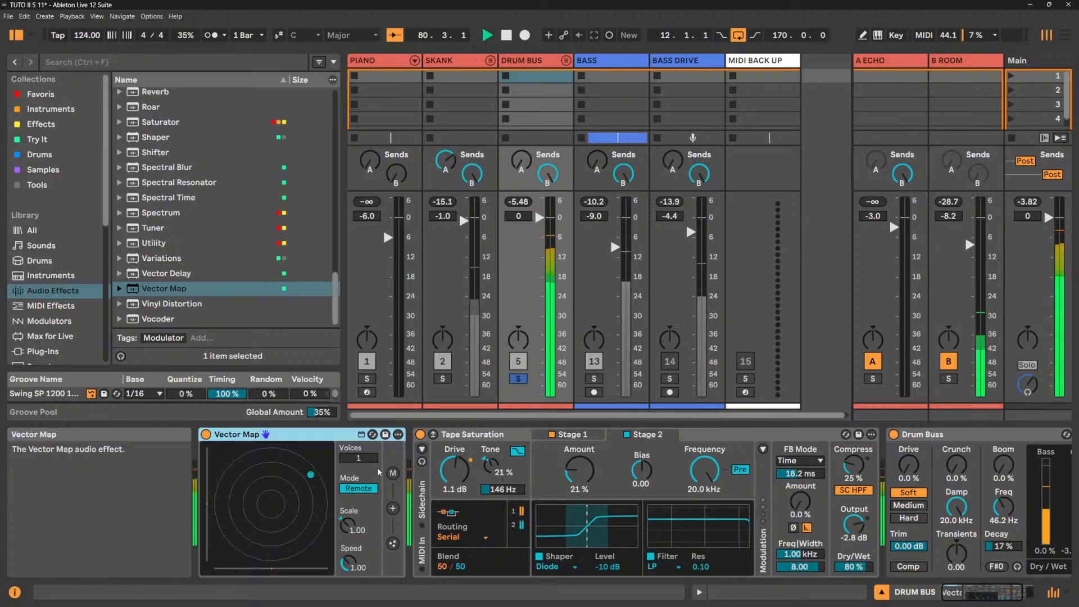
{"action": "left_click", "coordinate": [392, 473]}
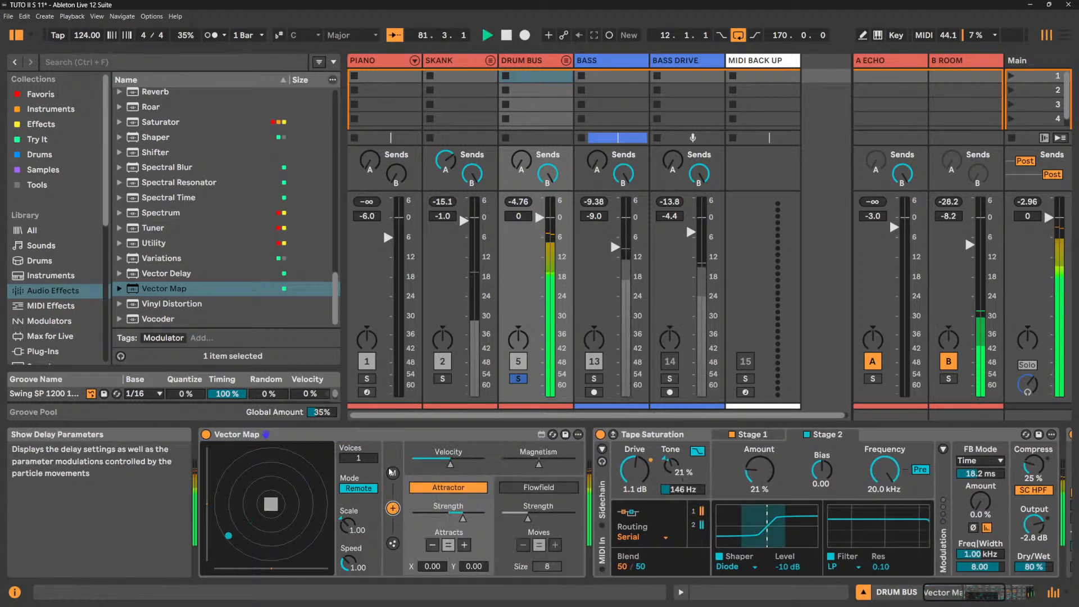
{"action": "key", "text": "space"}
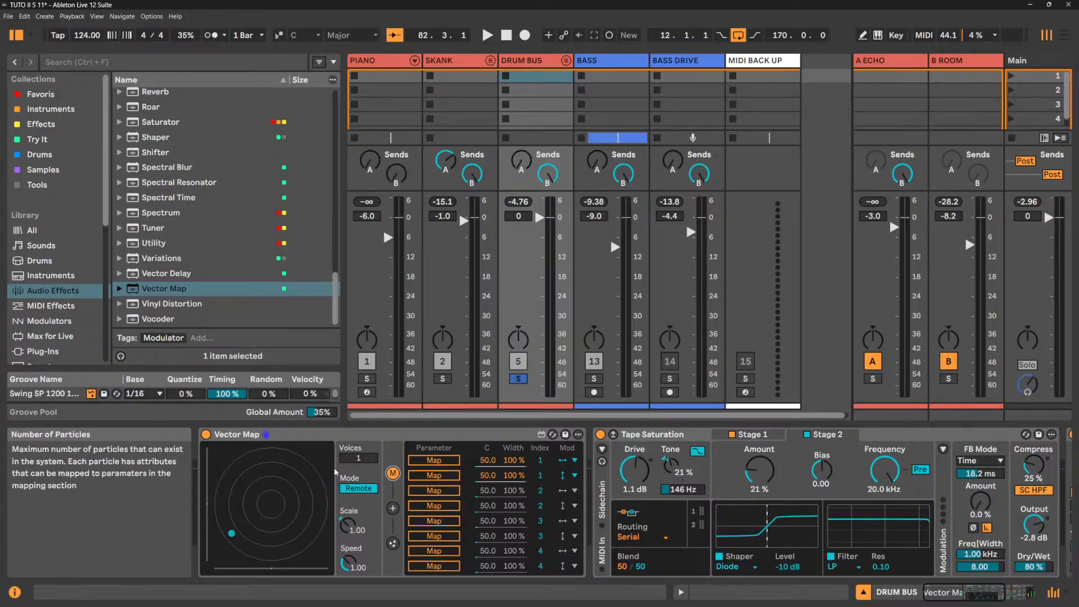
{"action": "left_click", "coordinate": [392, 508]}
{"action": "left_click", "coordinate": [392, 544]}
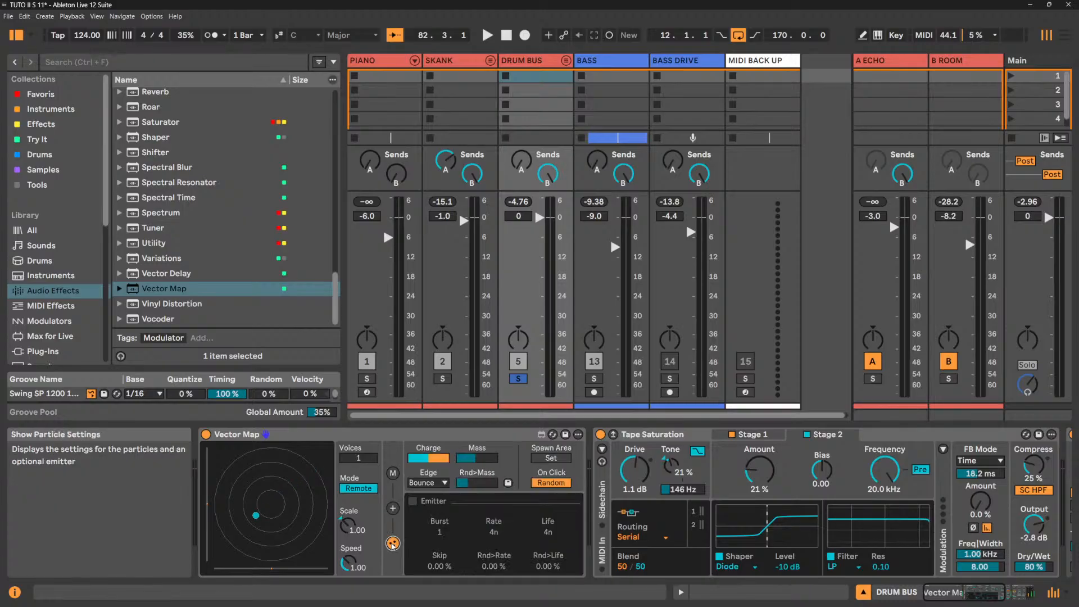
{"action": "left_click", "coordinate": [393, 473]}
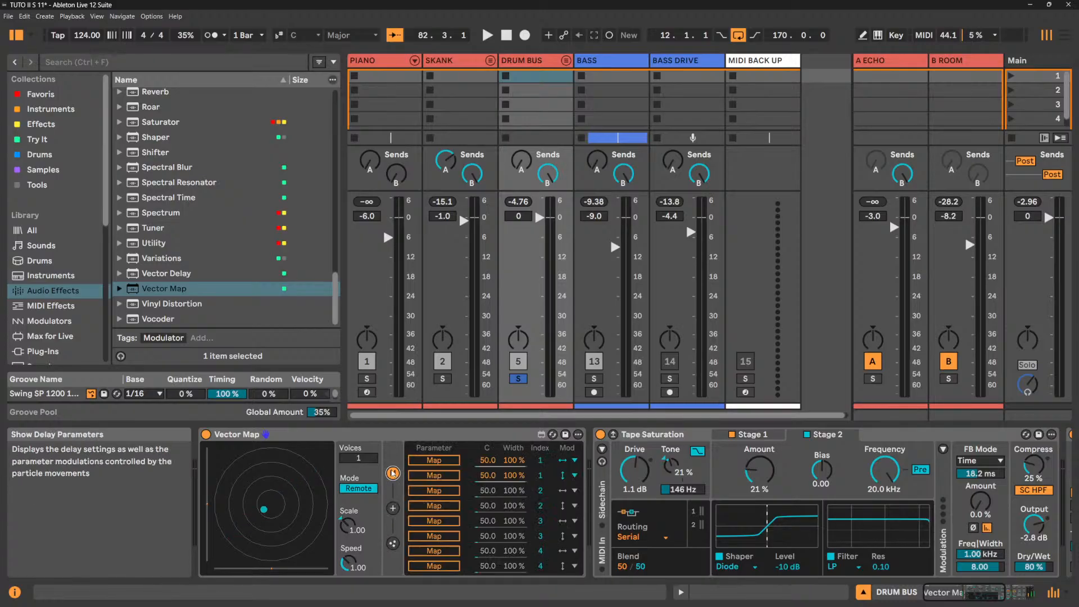
Map Vector Map's first two slots to Tape Saturation's Stage 2 Amount at width 43.3 and its Compress amount at width 41.7.
{"action": "mouse_move", "coordinate": [522, 604]}
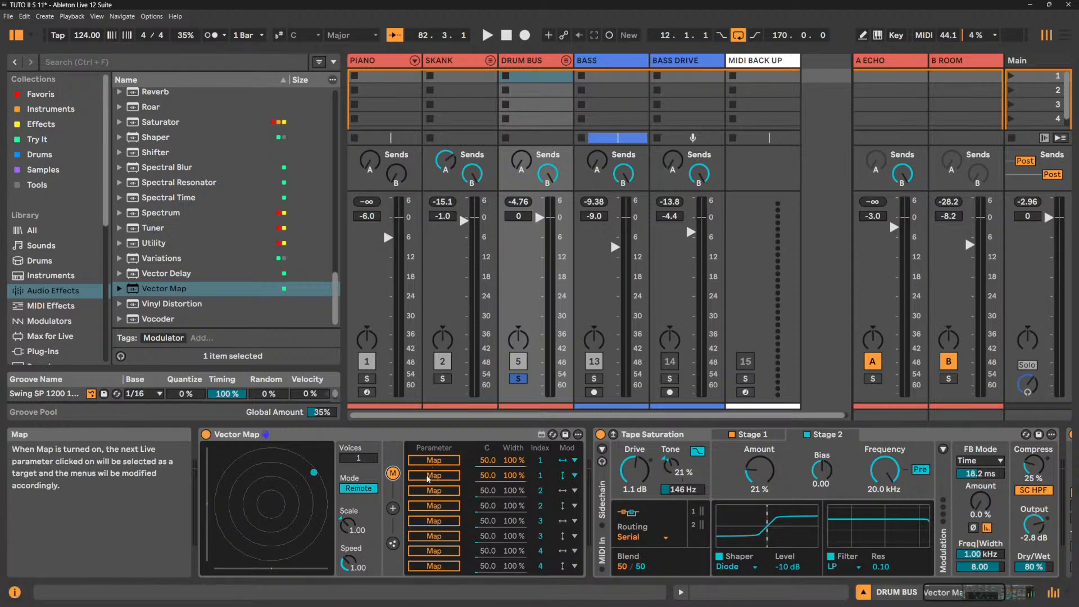
{"action": "left_click", "coordinate": [446, 466]}
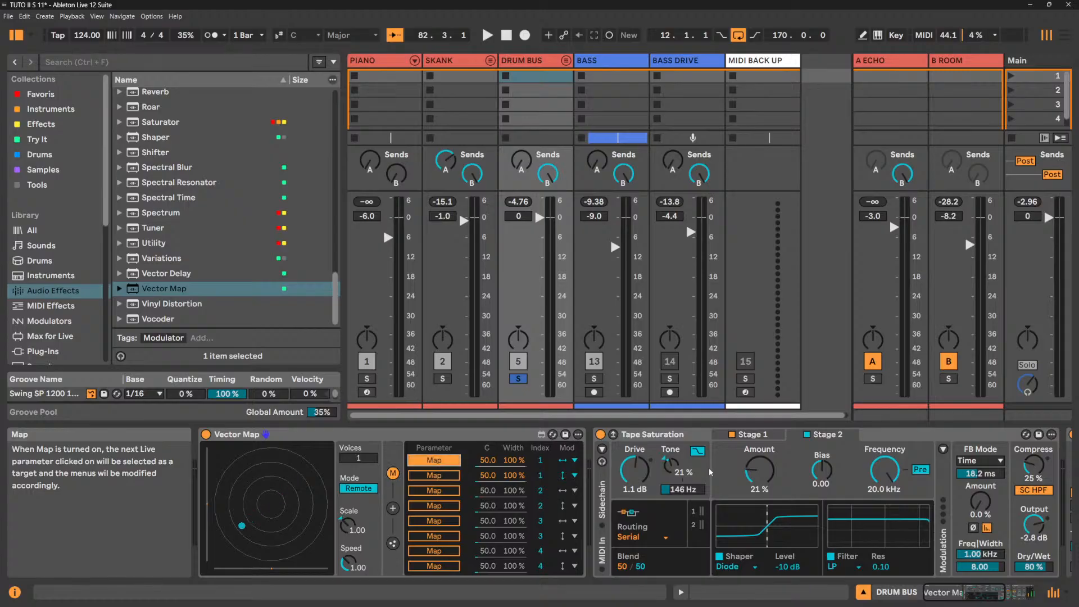
{"action": "left_click", "coordinate": [753, 479]}
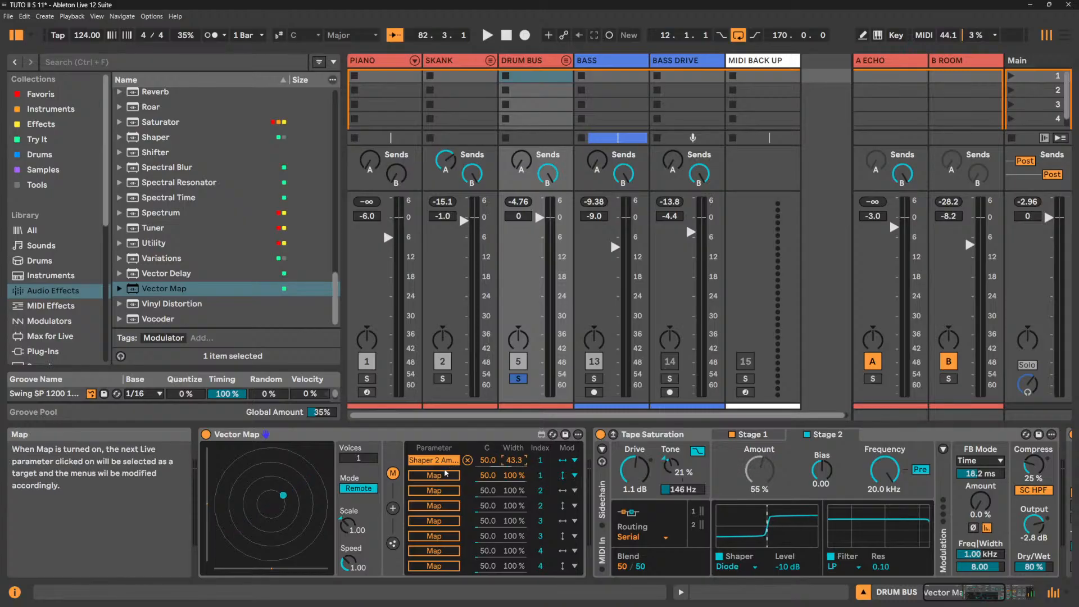
{"action": "left_click", "coordinate": [1040, 460]}
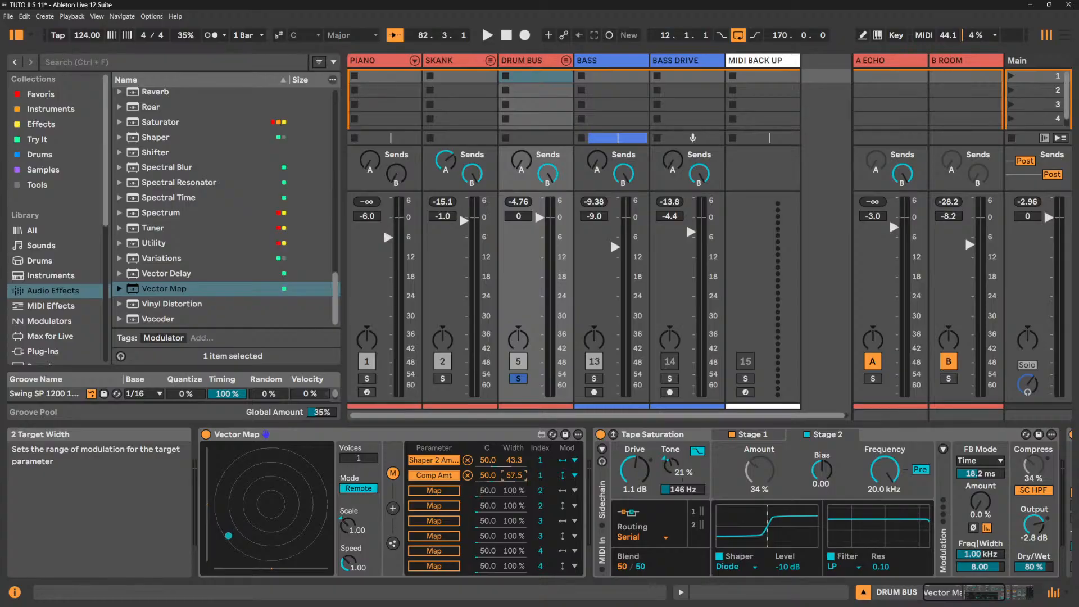
While playing the drum bus, set Vector Map's Scale to 4.57, Speed to 0.40 and Voices to 2.
{"action": "key", "text": "space"}
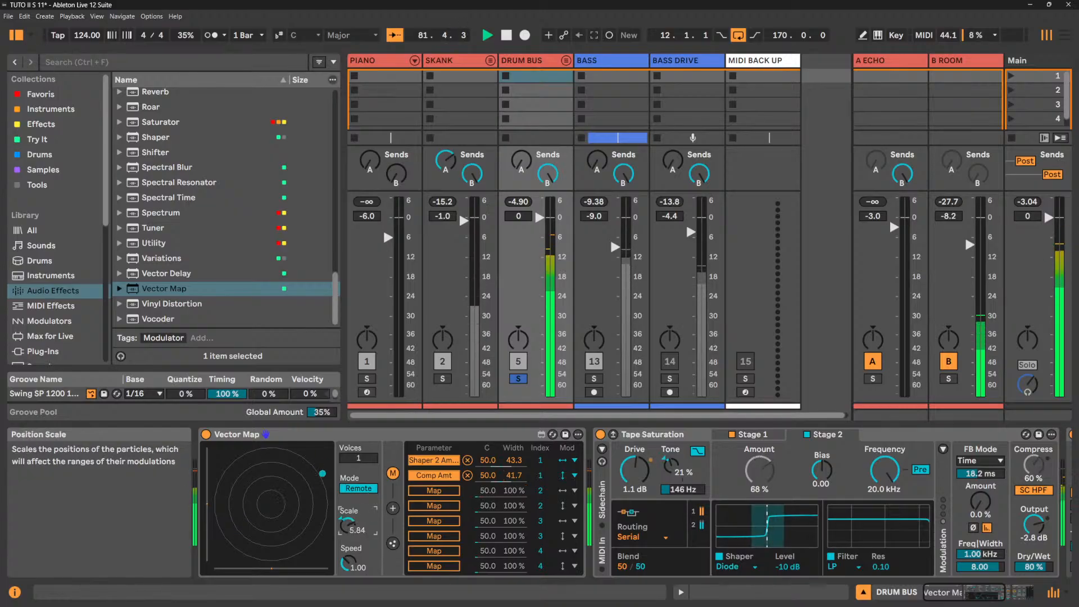
{"action": "left_click_drag", "start_coordinate": [347, 524], "coordinate": [347, 475]}
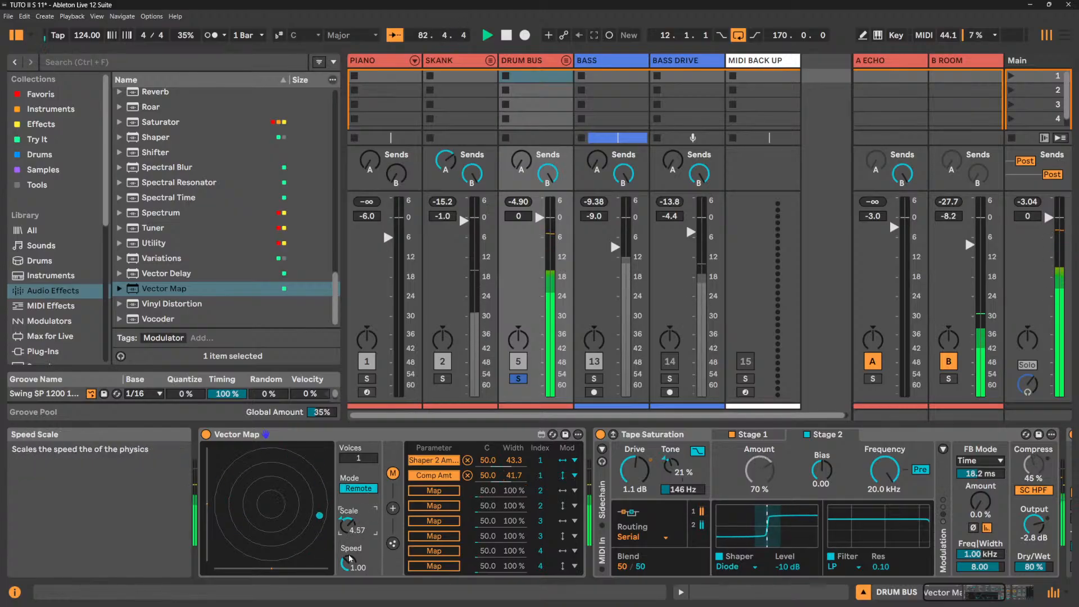
{"action": "mouse_move", "coordinate": [350, 553]}
{"action": "left_mouse_down"}
{"action": "mouse_move", "coordinate": [350, 576]}
{"action": "mouse_move", "coordinate": [350, 562]}
{"action": "left_mouse_up"}
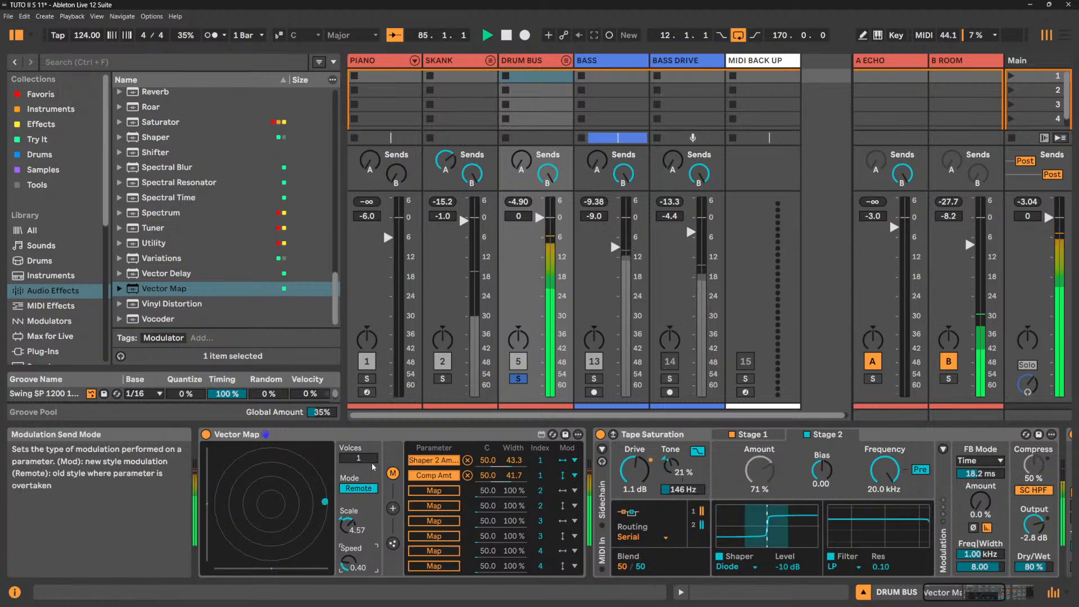
{"action": "left_click_drag", "start_coordinate": [366, 460], "coordinate": [366, 457]}
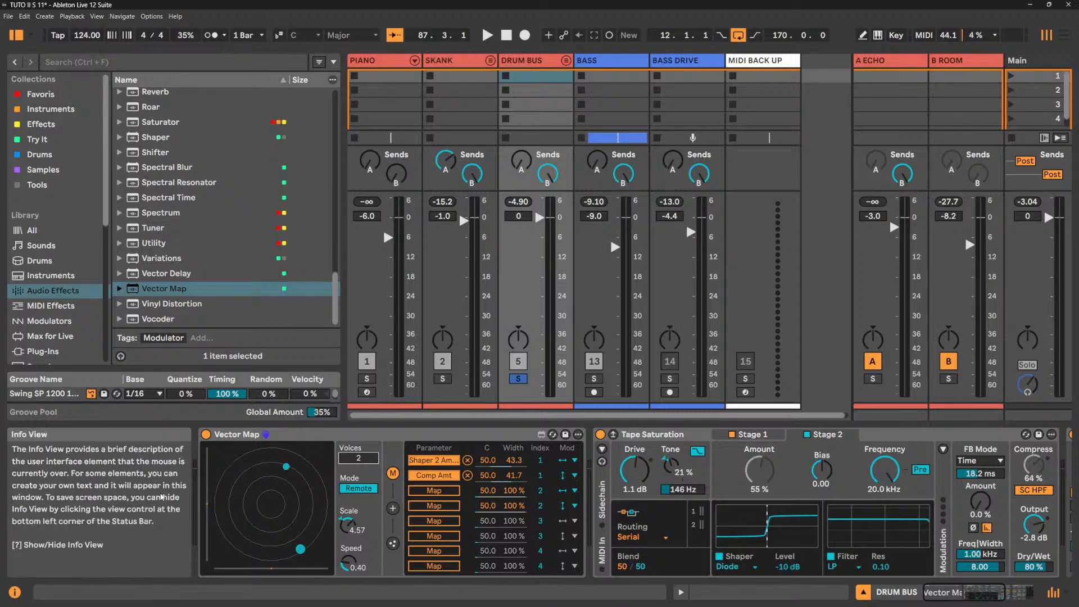
Offset the Vector Map physics slightly upward on Y and leftward on X, and view the first mapping's particle attribute options.
{"action": "left_click_drag", "start_coordinate": [206, 505], "coordinate": [206, 487]}
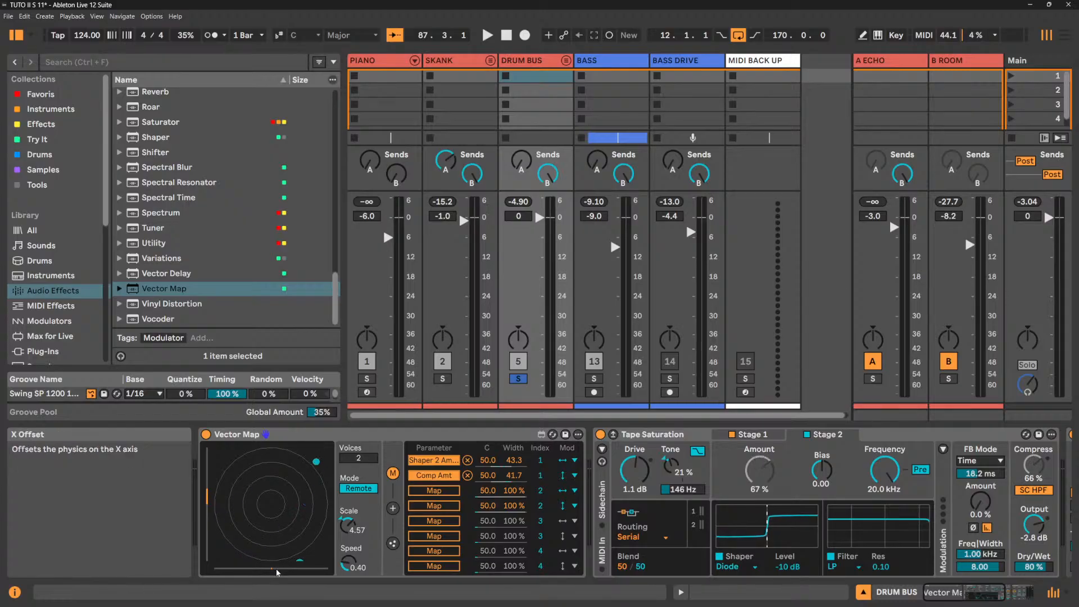
{"action": "left_click_drag", "start_coordinate": [289, 569], "coordinate": [259, 570]}
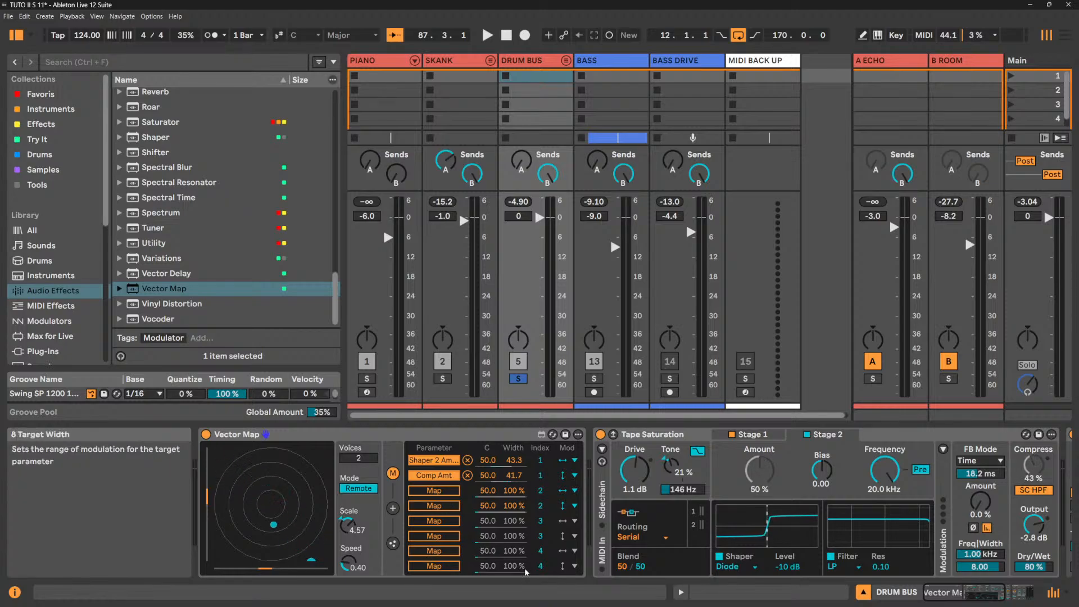
{"action": "left_click", "coordinate": [574, 461]}
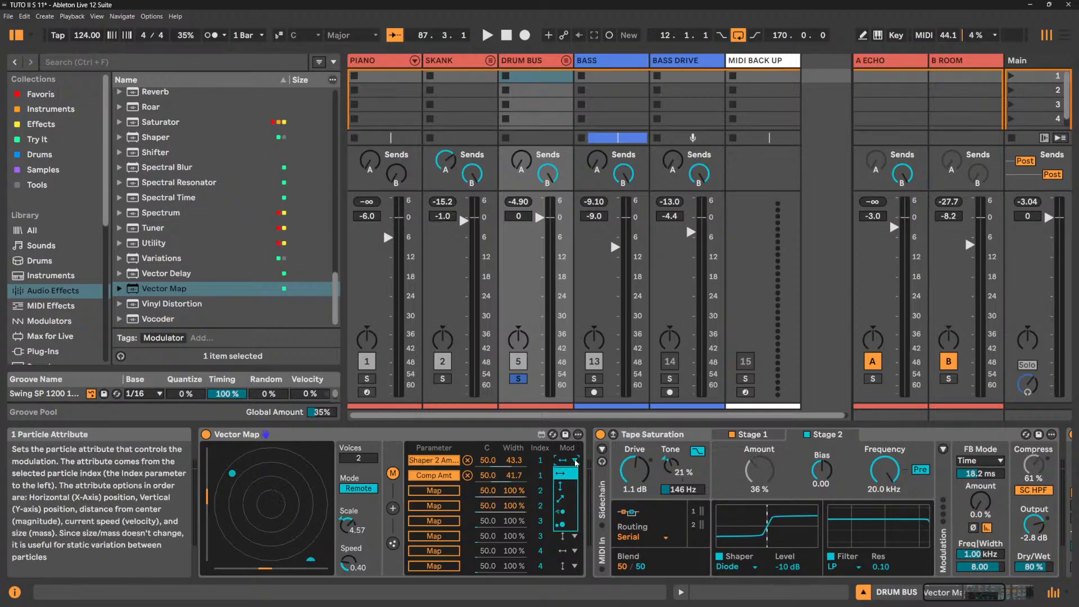
{"action": "left_click", "coordinate": [236, 489]}
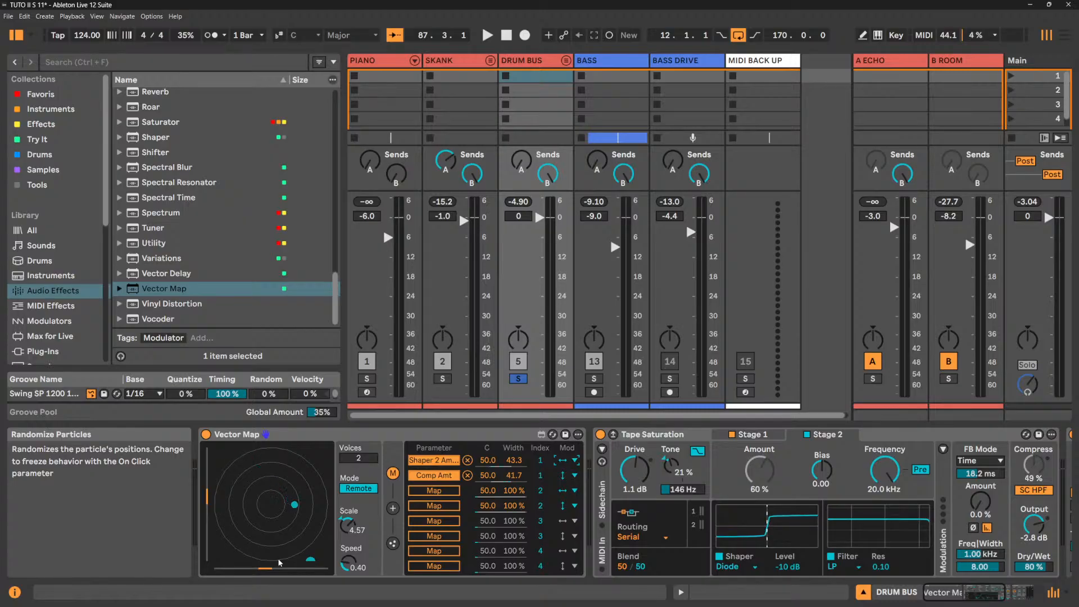
Look through Vector Map's force and particle settings, raise Magnetism slightly, and return to the parameter mappings.
{"action": "left_click", "coordinate": [393, 509]}
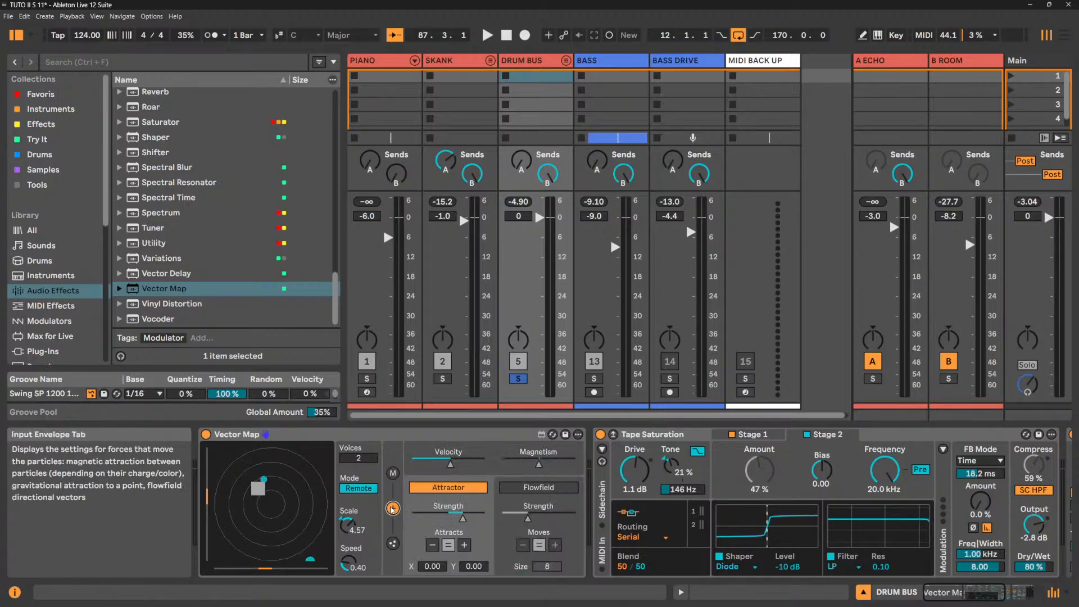
{"action": "left_click", "coordinate": [393, 543]}
{"action": "left_click", "coordinate": [393, 508]}
{"action": "left_click_drag", "start_coordinate": [538, 464], "coordinate": [549, 464]}
{"action": "left_click", "coordinate": [393, 473]}
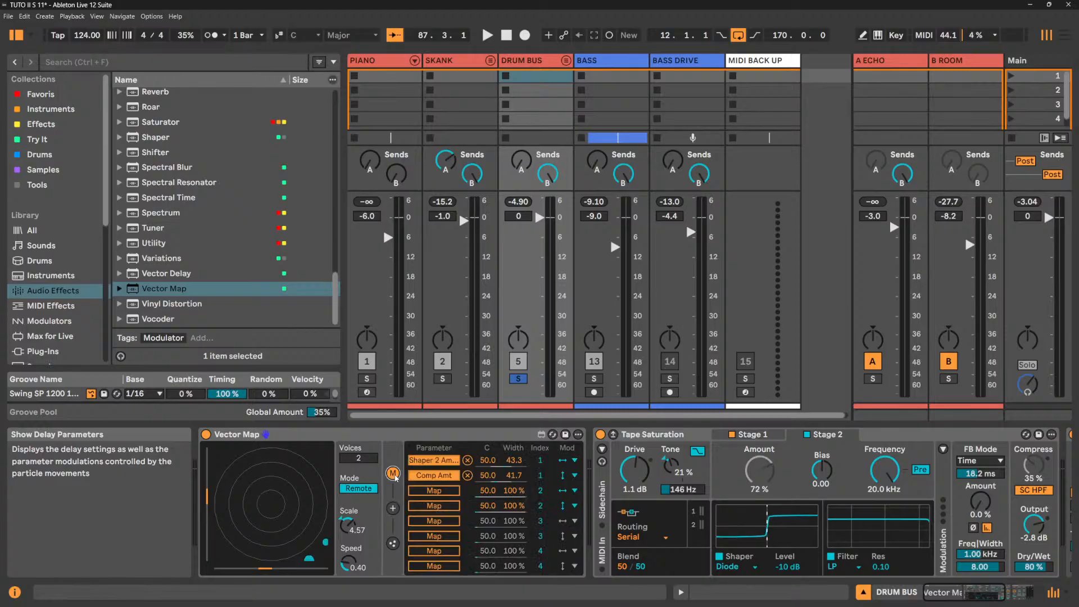
Review the first mapping's particle attribute options and try the Mod modulation mode, switching back to Remote.
{"action": "left_click", "coordinate": [563, 462]}
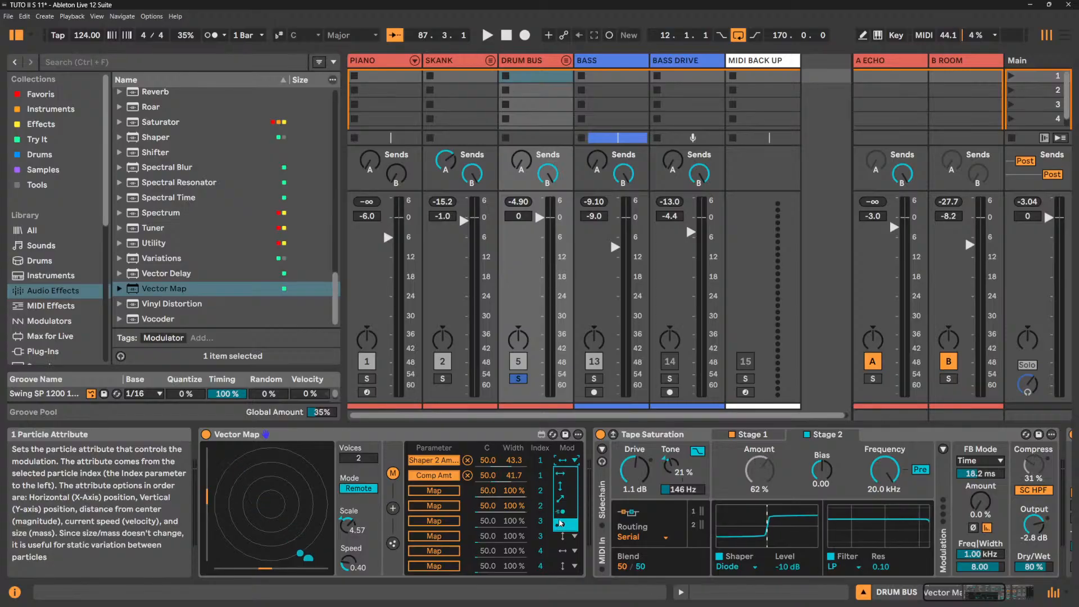
{"action": "left_click", "coordinate": [350, 490]}
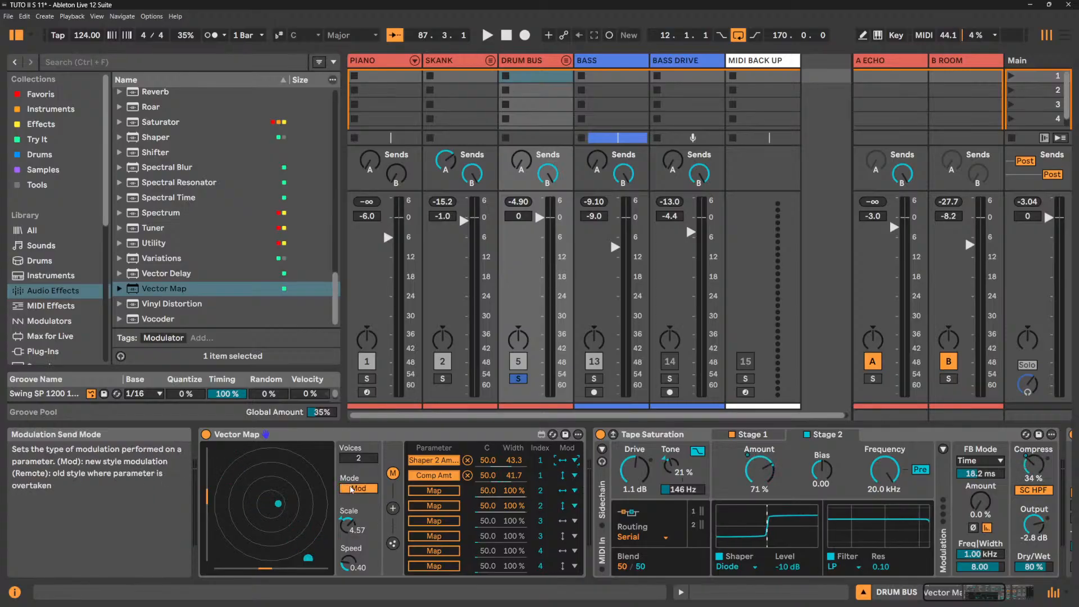
{"action": "left_click", "coordinate": [351, 489]}
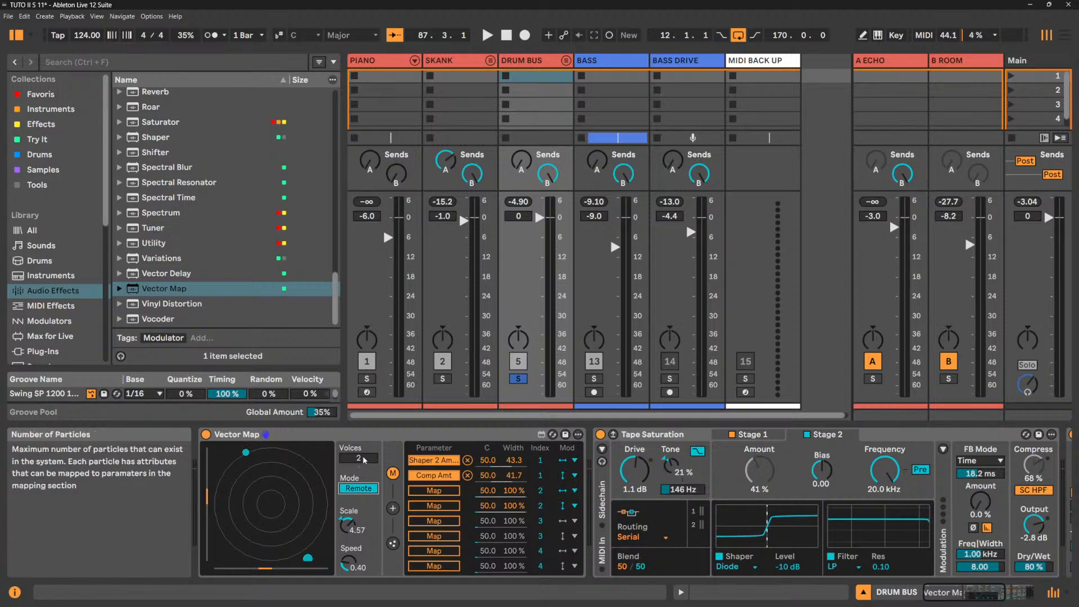
Try Vector Map with Voices at 0, set Voices to 4, and look over its mapping, force and particle settings.
{"action": "left_click_drag", "start_coordinate": [358, 458], "coordinate": [358, 469]}
{"action": "left_click", "coordinate": [392, 508]}
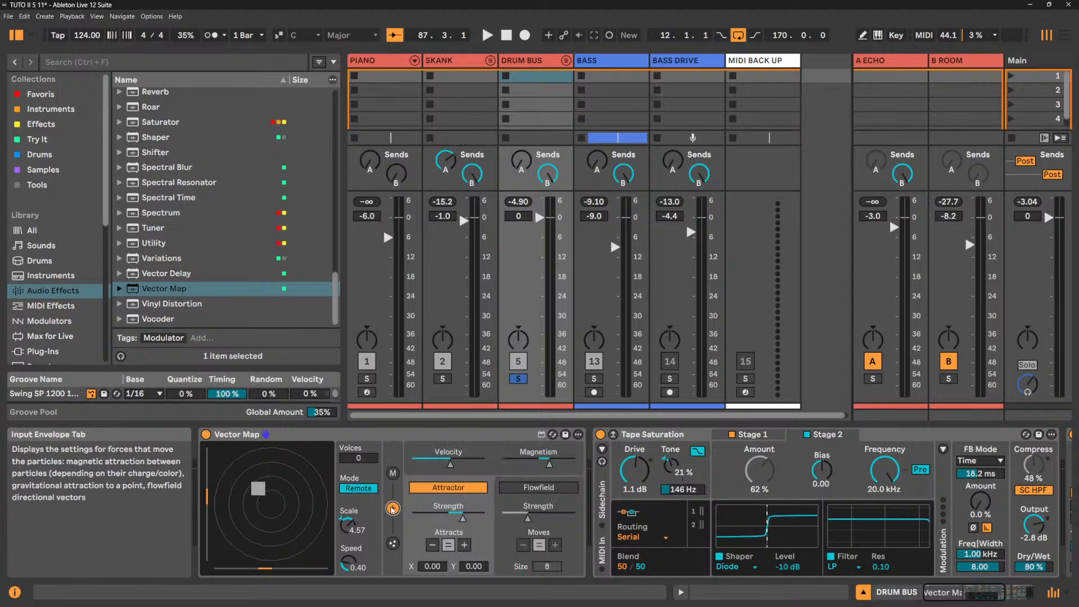
{"action": "left_click", "coordinate": [393, 473]}
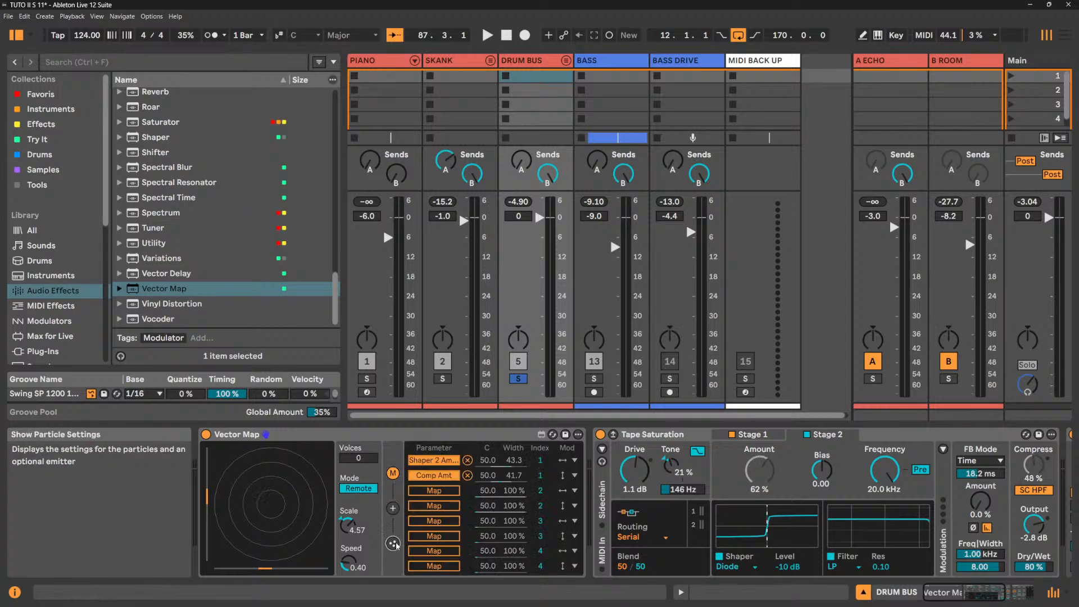
{"action": "left_click", "coordinate": [393, 543]}
{"action": "left_click_drag", "start_coordinate": [358, 458], "coordinate": [358, 447]}
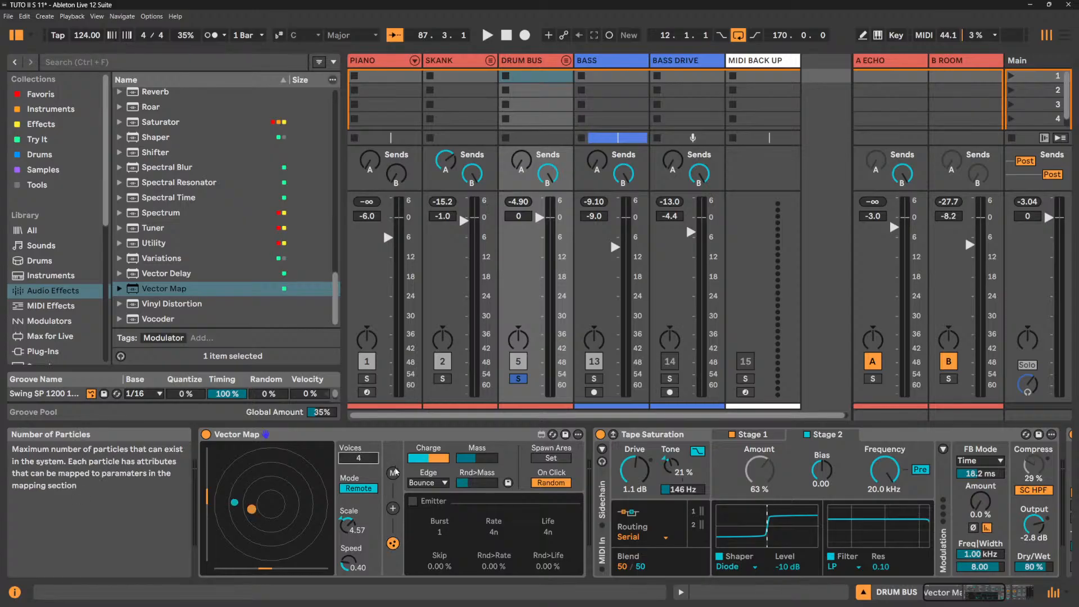
{"action": "left_click", "coordinate": [393, 473]}
{"action": "left_click", "coordinate": [393, 509]}
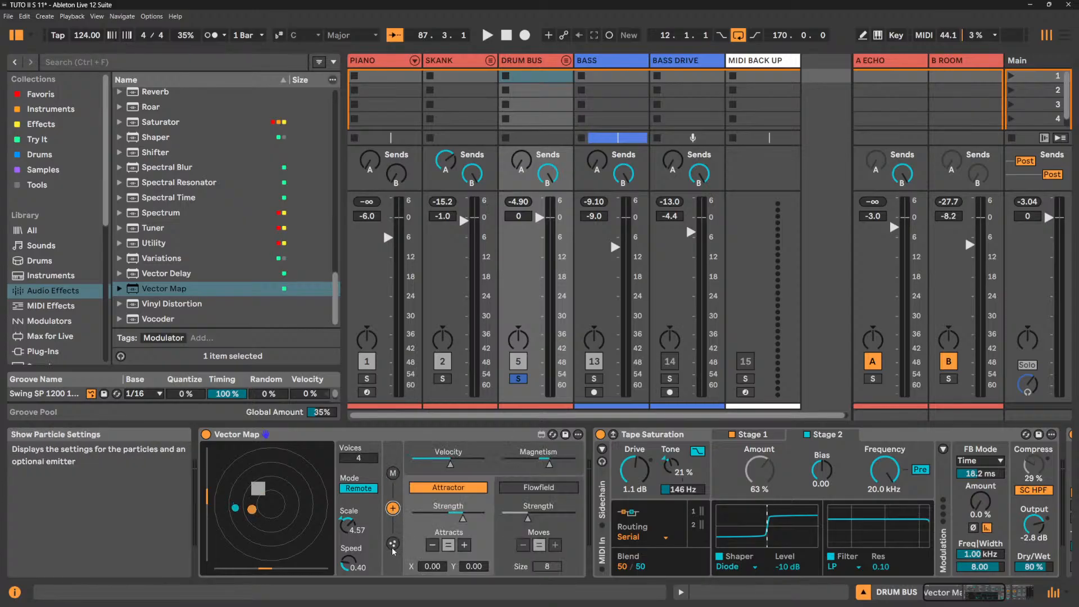
{"action": "left_click", "coordinate": [393, 545]}
{"action": "left_click", "coordinate": [393, 475]}
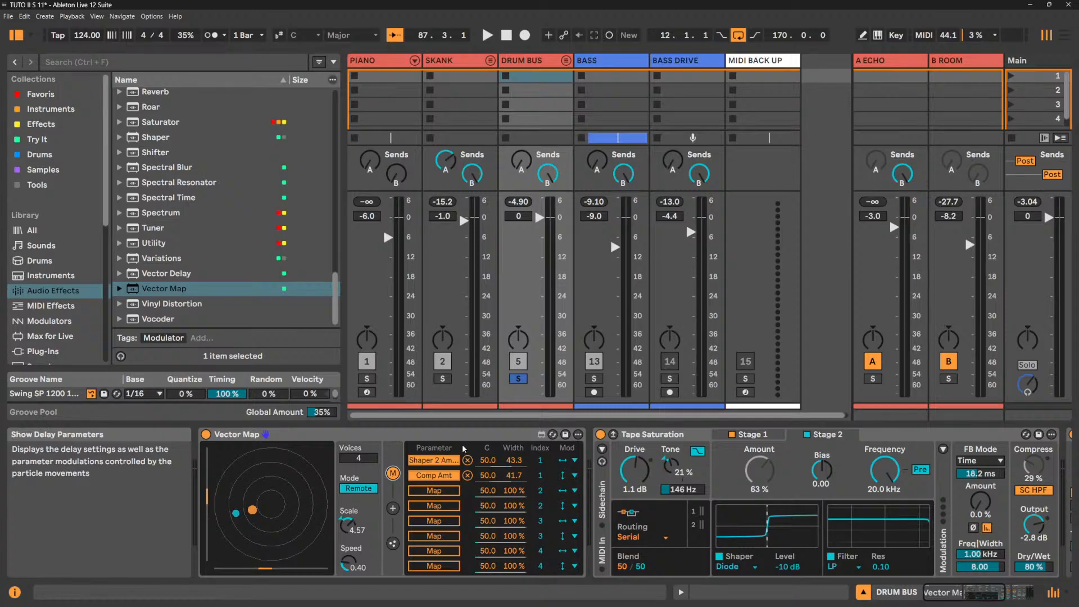
Switch Vector Map to Mod mode, and replace it with Vinyl Distortion ahead of Tape Saturation in the DRUM BUS chain.
{"action": "left_click", "coordinate": [428, 434]}
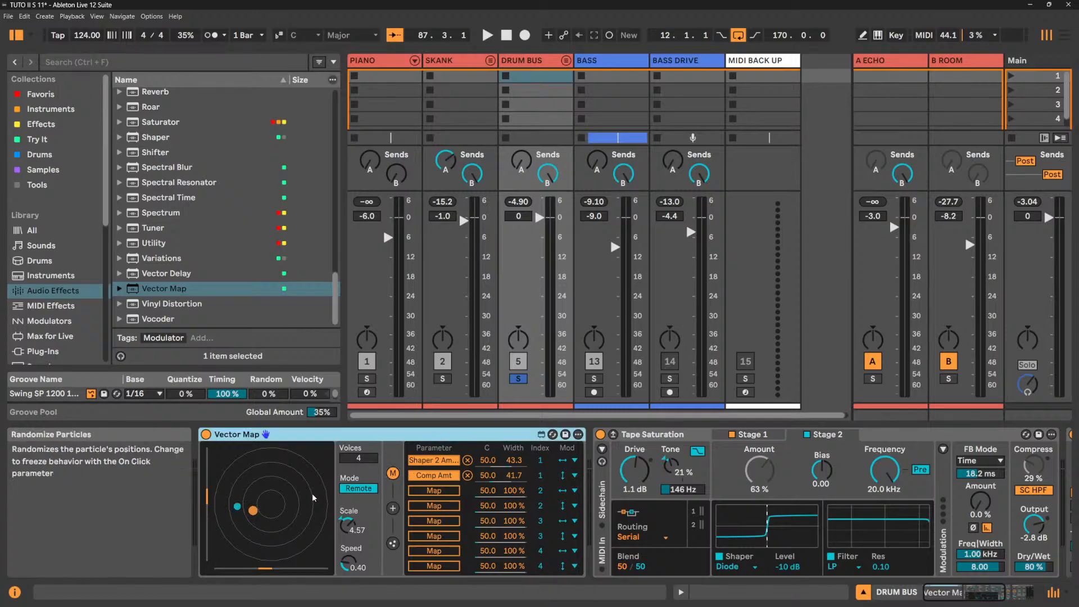
{"action": "left_click", "coordinate": [351, 489]}
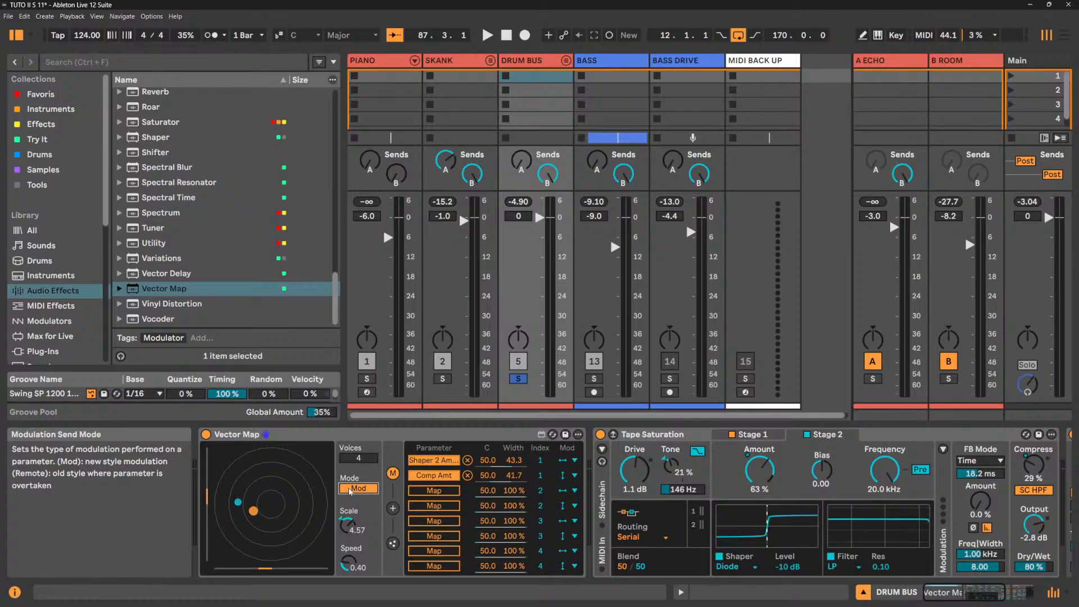
{"action": "left_click", "coordinate": [396, 433]}
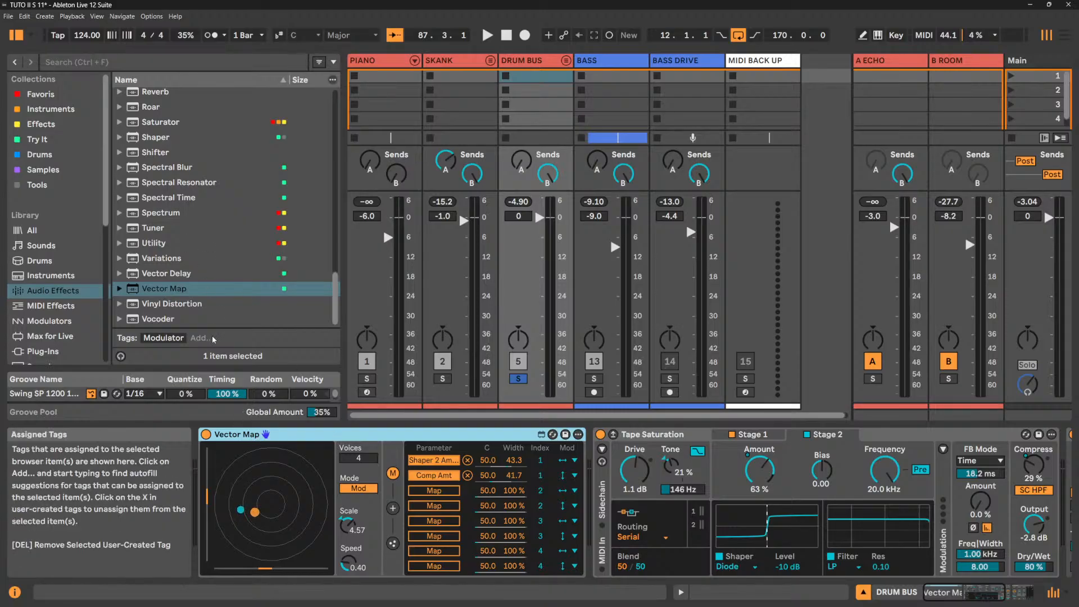
{"action": "key", "text": "Delete"}
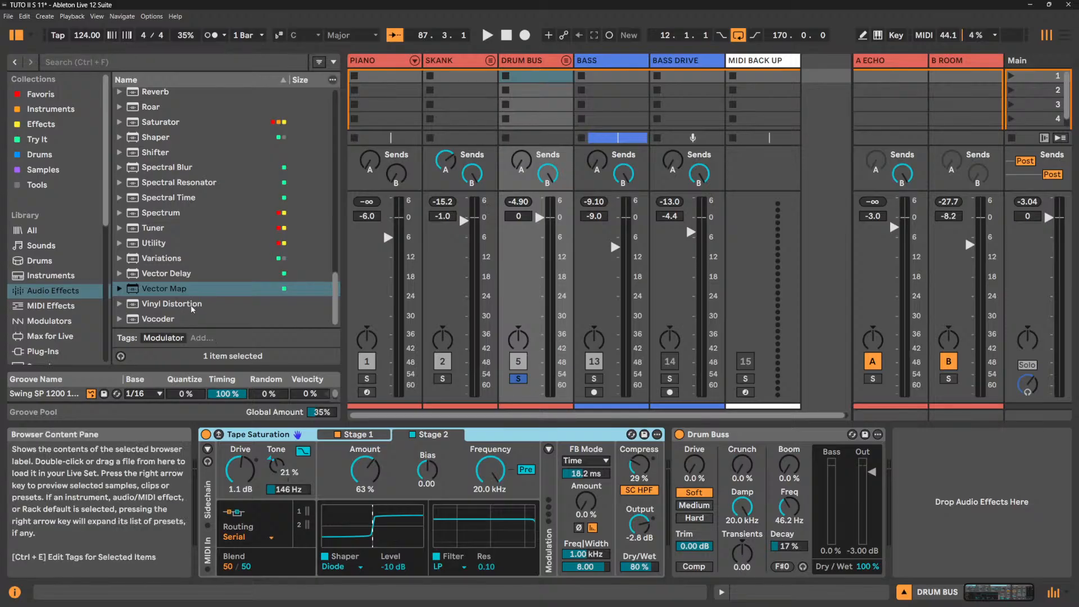
{"action": "left_click_drag", "start_coordinate": [190, 308], "coordinate": [277, 542]}
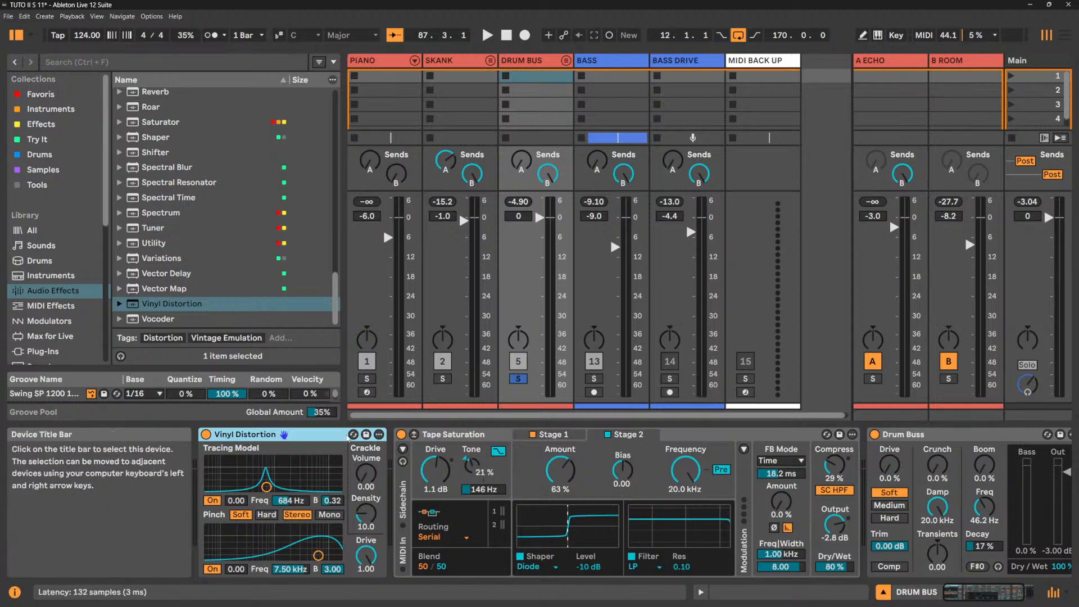
Start hot-swapping Vinyl Distortion's presets, play the set, and adjust Drive to 0.65, Crackle Volume to 0.16 and Density to 0.
{"action": "left_click", "coordinate": [354, 435]}
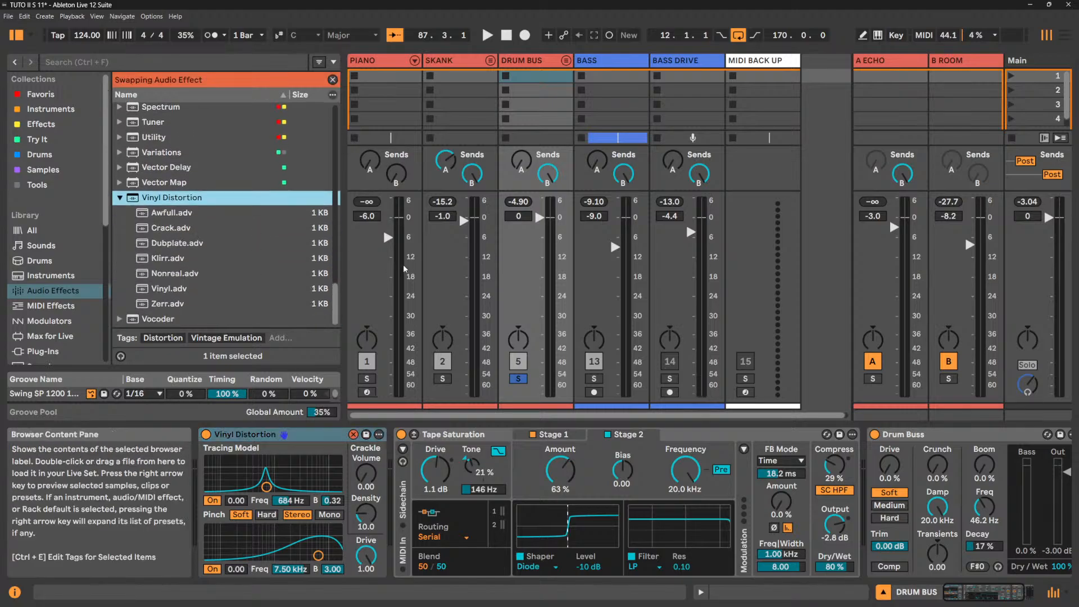
{"action": "key", "text": "space"}
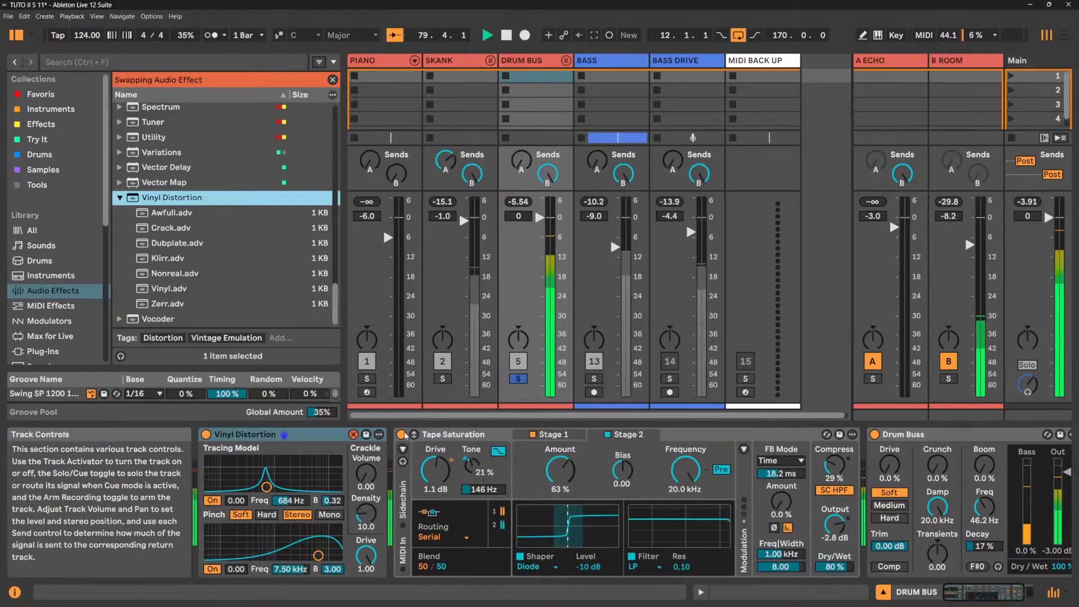
{"action": "left_click_drag", "start_coordinate": [366, 559], "coordinate": [366, 579]}
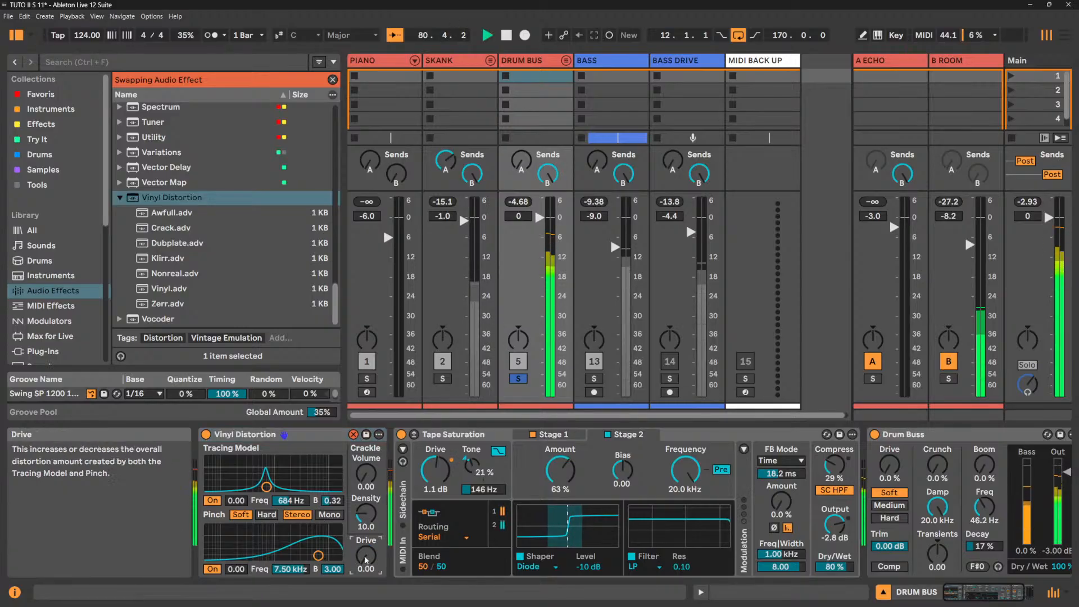
{"action": "mouse_move", "coordinate": [366, 472]}
{"action": "left_mouse_down"}
{"action": "mouse_move", "coordinate": [366, 450]}
{"action": "mouse_move", "coordinate": [365, 460]}
{"action": "left_mouse_up"}
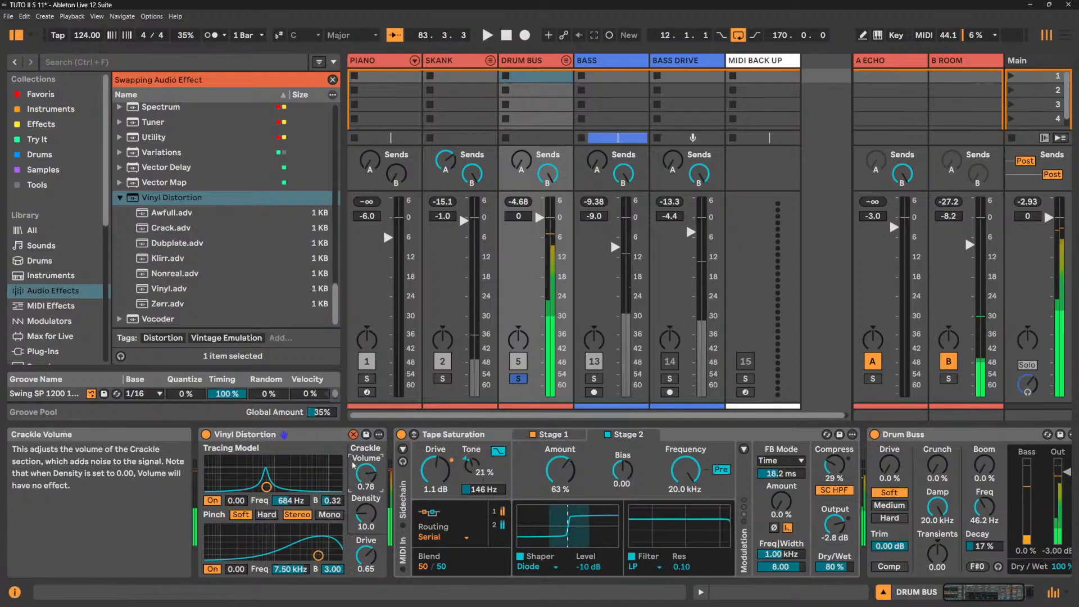
{"action": "left_click_drag", "start_coordinate": [366, 472], "coordinate": [365, 522]}
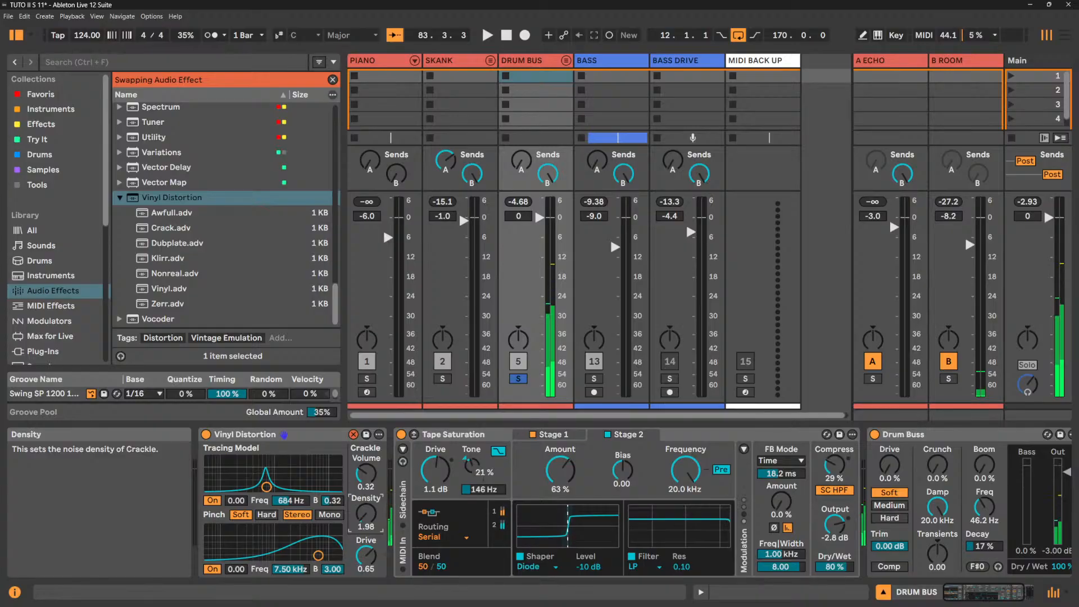
{"action": "left_click_drag", "start_coordinate": [365, 474], "coordinate": [365, 512]}
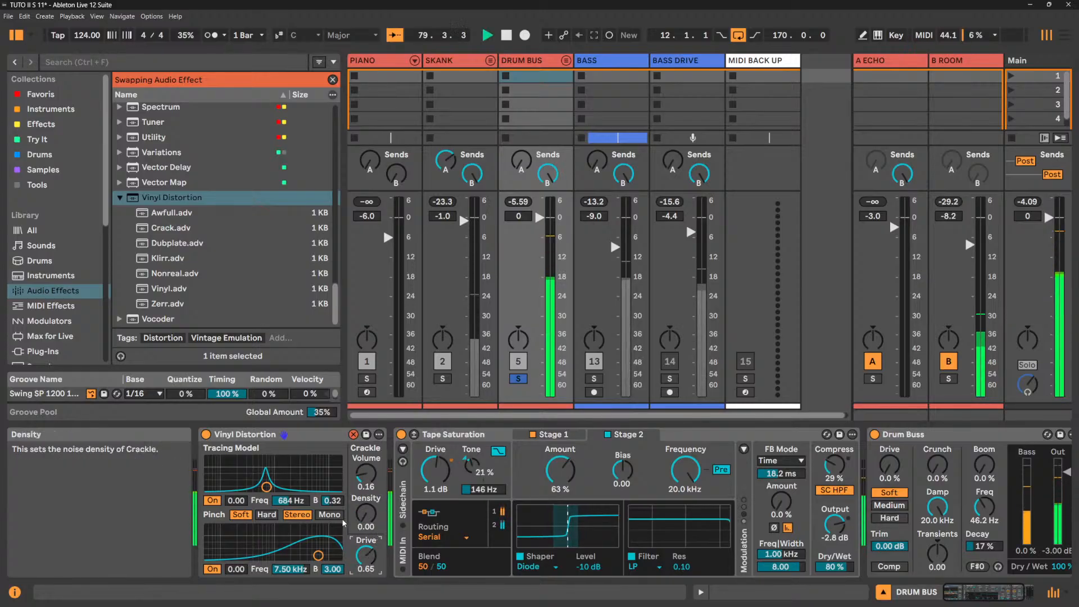
Toggle the Tracing Model off and on, set it to 0.50 at 134 Hz, and set Pinch to 0.09 at 1.08 kHz.
{"action": "left_click", "coordinate": [212, 500]}
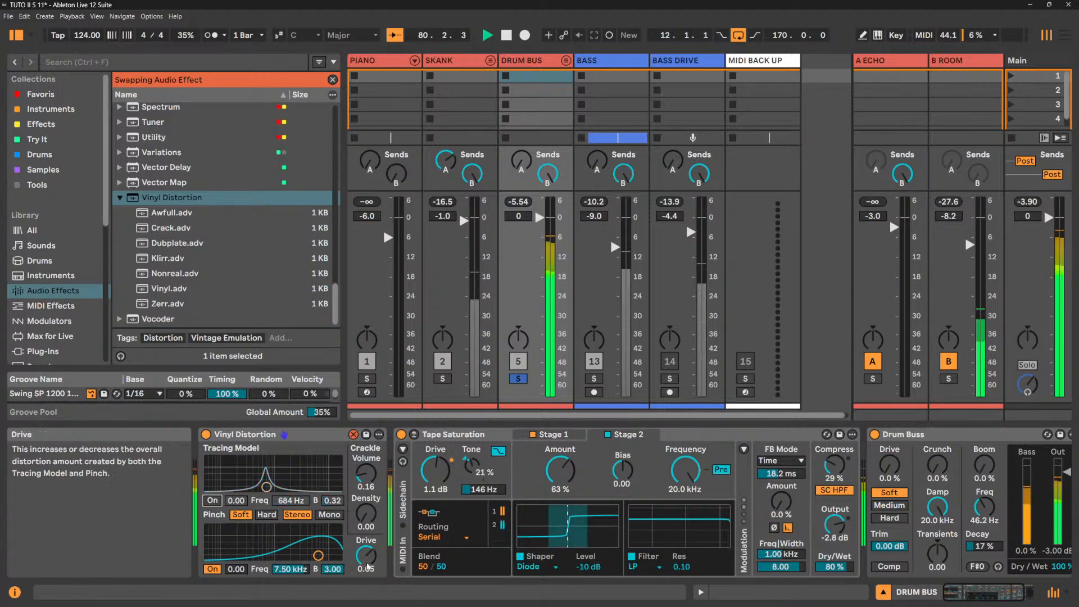
{"action": "left_click", "coordinate": [219, 501]}
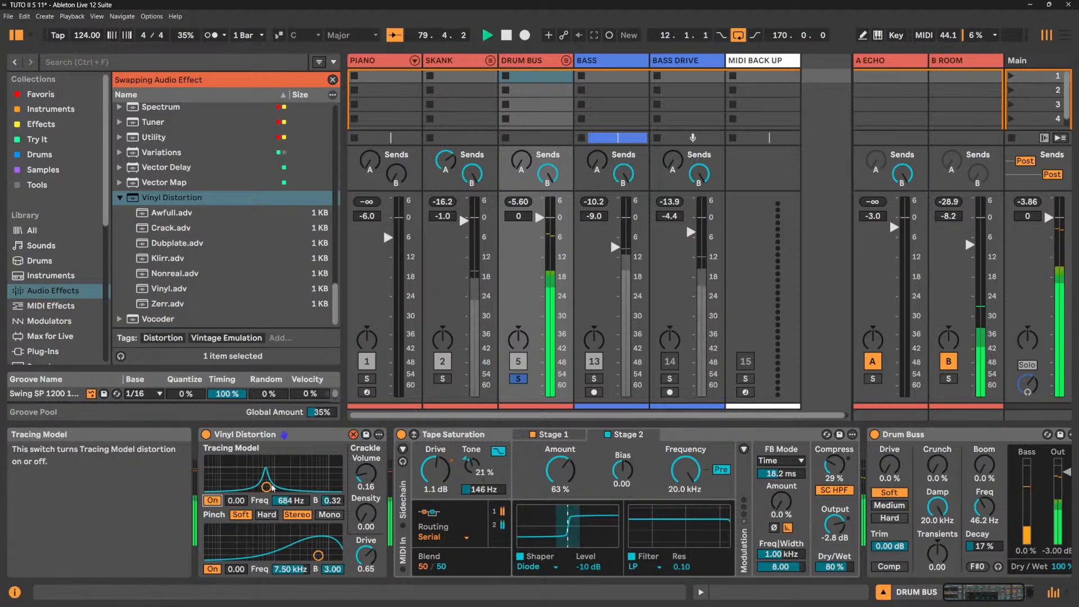
{"action": "mouse_move", "coordinate": [267, 487]}
{"action": "left_mouse_down"}
{"action": "mouse_move", "coordinate": [312, 484]}
{"action": "mouse_move", "coordinate": [221, 468]}
{"action": "mouse_move", "coordinate": [230, 474]}
{"action": "left_mouse_up"}
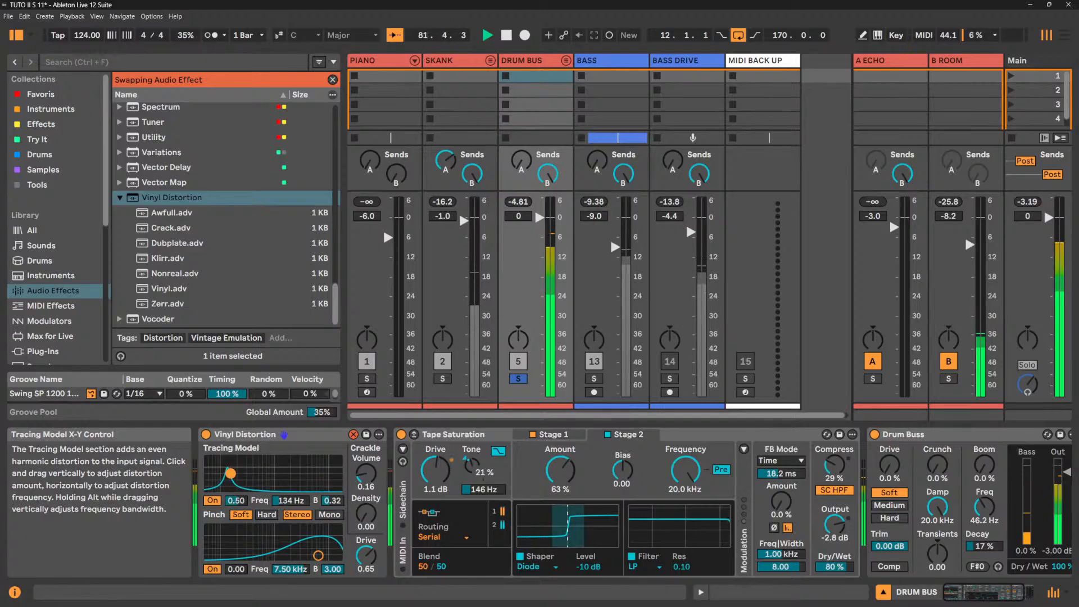
{"action": "mouse_move", "coordinate": [318, 556]}
{"action": "left_mouse_down"}
{"action": "mouse_move", "coordinate": [235, 551]}
{"action": "mouse_move", "coordinate": [275, 553]}
{"action": "left_mouse_up"}
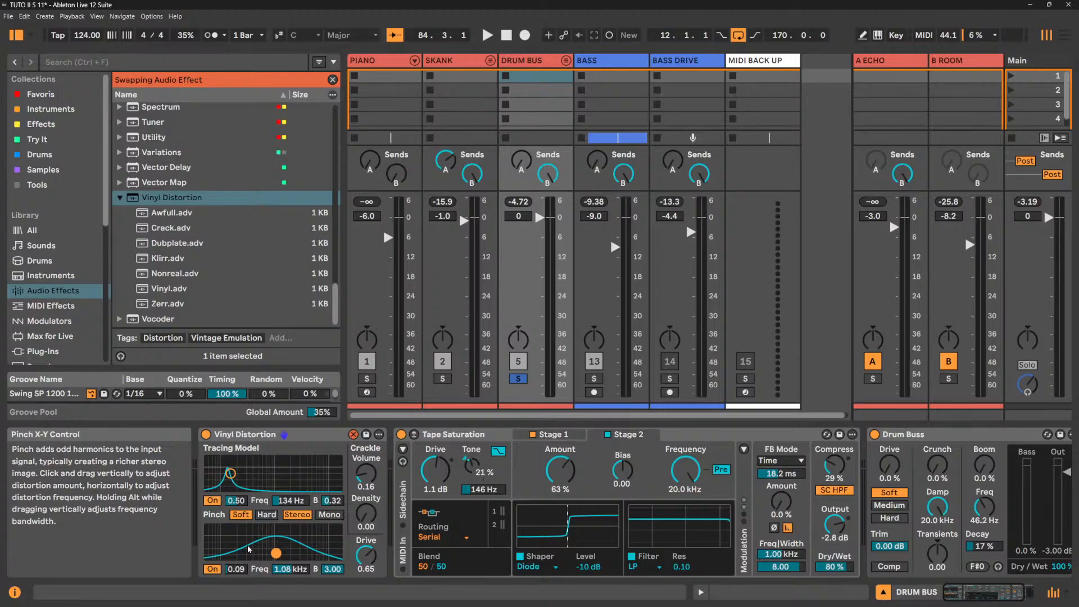
Set the Tracing Model to 0.21 at 748 Hz, and raise Pinch to 0.59 at 2.16 kHz during playback.
{"action": "left_click", "coordinate": [280, 489]}
{"action": "left_click_drag", "start_coordinate": [280, 487], "coordinate": [268, 481]}
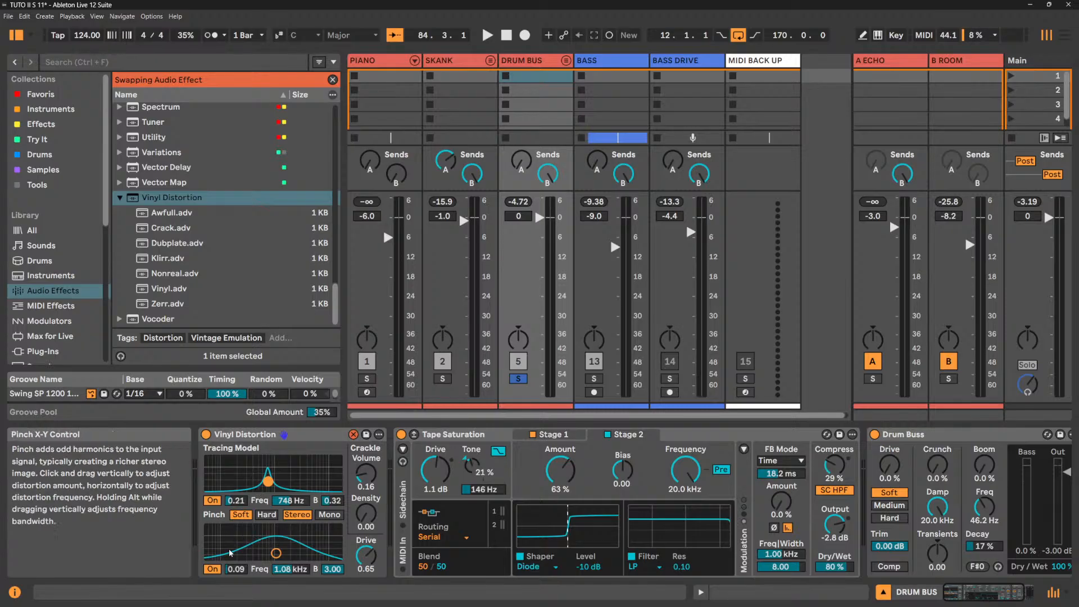
{"action": "key", "text": "space"}
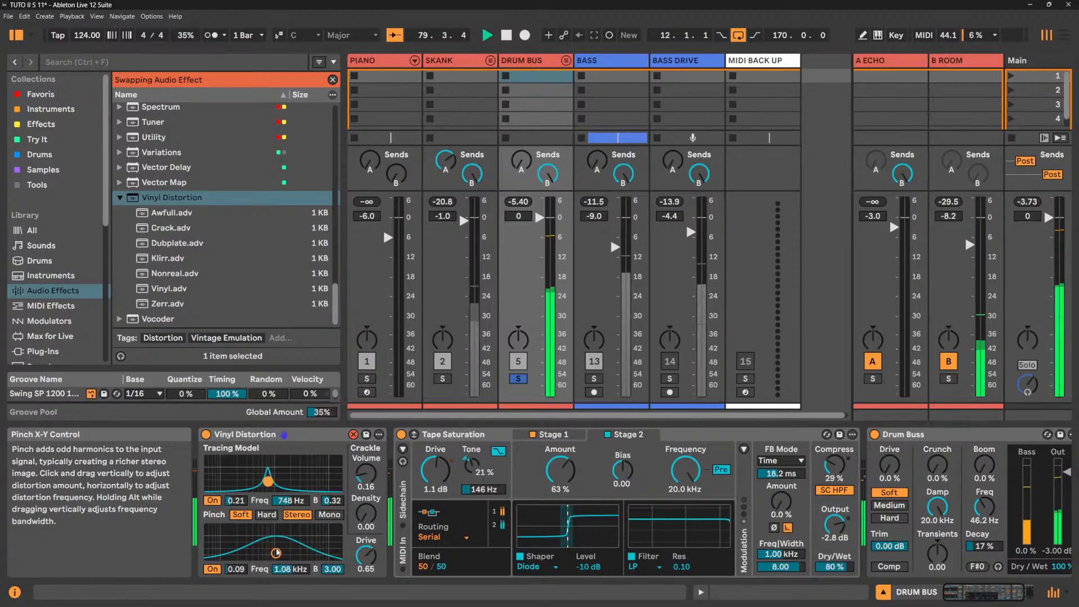
{"action": "mouse_move", "coordinate": [236, 553]}
{"action": "left_mouse_down"}
{"action": "mouse_move", "coordinate": [243, 536]}
{"action": "mouse_move", "coordinate": [301, 551]}
{"action": "mouse_move", "coordinate": [263, 533]}
{"action": "mouse_move", "coordinate": [271, 529]}
{"action": "mouse_move", "coordinate": [266, 548]}
{"action": "mouse_move", "coordinate": [291, 539]}
{"action": "left_mouse_up"}
{"action": "key", "text": "space"}
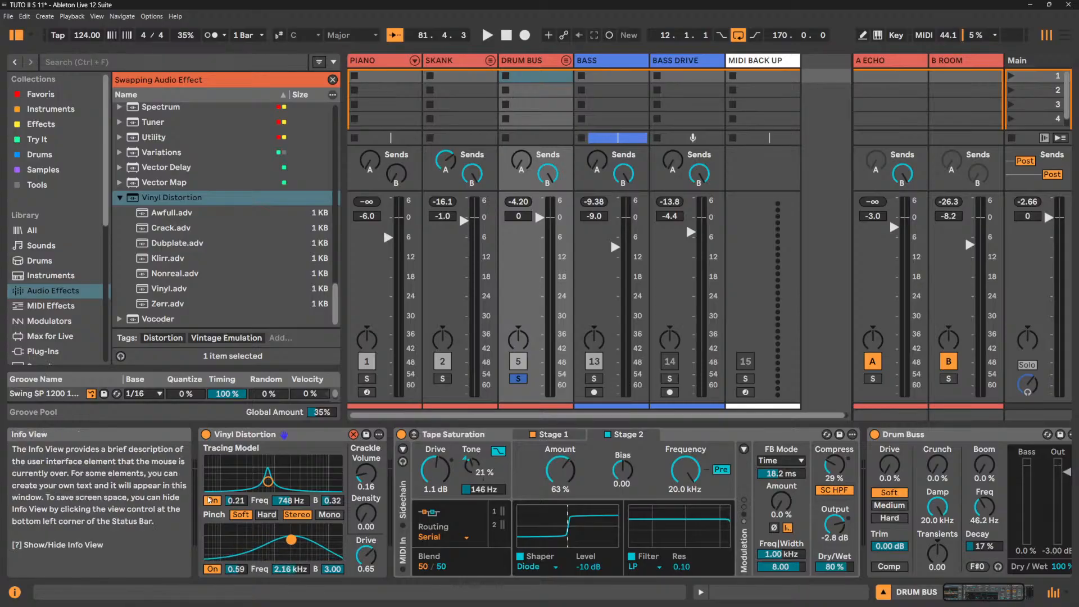
Turn off Tracing Model and Pinch, set Crackle Volume to 0, and lower Tape Saturation's Amount to 41%.
{"action": "left_click", "coordinate": [217, 503]}
{"action": "left_click", "coordinate": [210, 569]}
{"action": "key", "text": "space"}
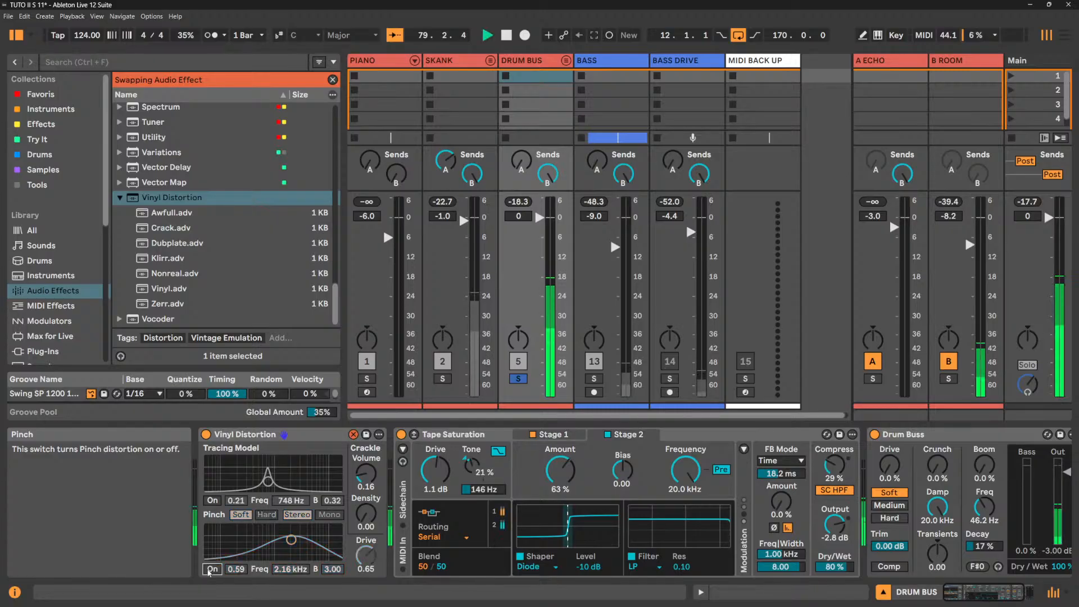
{"action": "left_click_drag", "start_coordinate": [366, 487], "coordinate": [366, 498]}
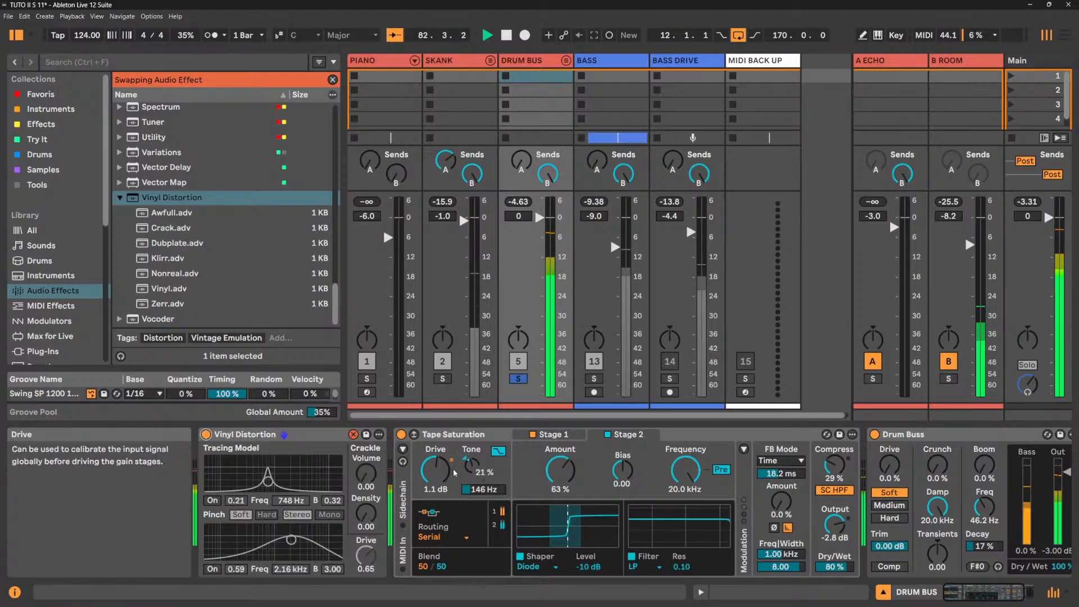
{"action": "left_click_drag", "start_coordinate": [560, 471], "coordinate": [560, 484]}
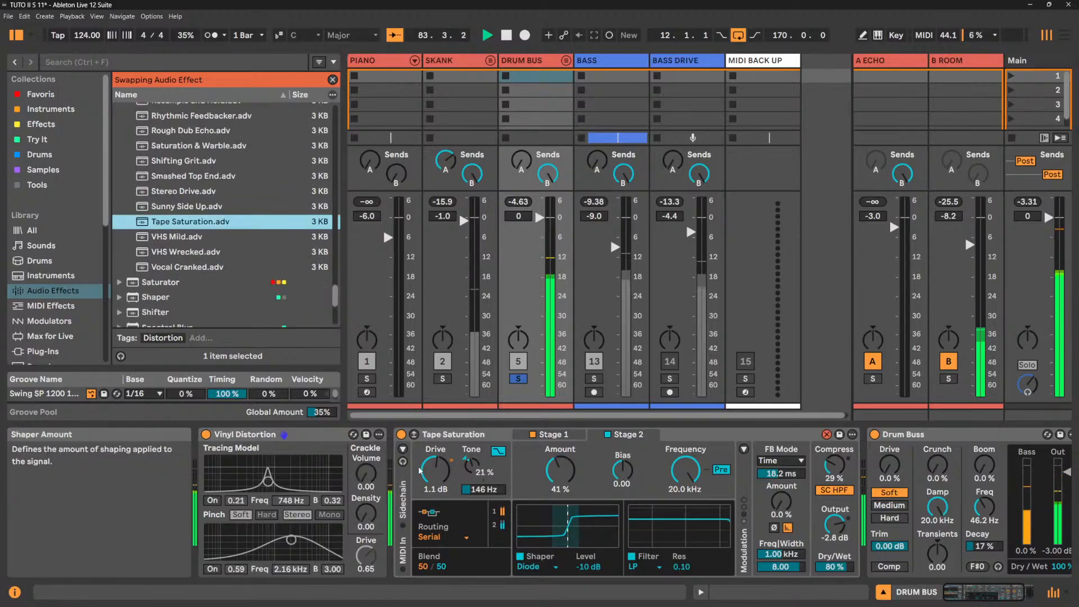
Try the crackle noise alone with different amounts, setting Volume to 0.05 and Density to 5.16.
{"action": "left_click_drag", "start_coordinate": [367, 473], "coordinate": [367, 439]}
{"action": "left_click_drag", "start_coordinate": [366, 513], "coordinate": [366, 548]}
{"action": "key", "text": "space"}
{"action": "left_click_drag", "start_coordinate": [372, 484], "coordinate": [372, 515]}
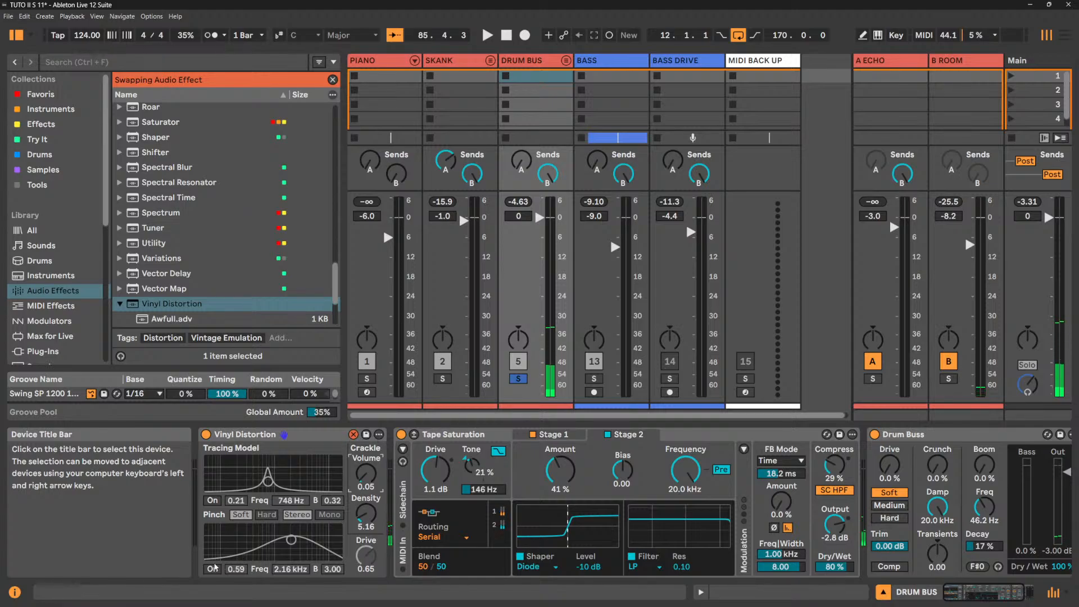
Turn Pinch and Tracing Model back on, and set the crackle Density to 0.
{"action": "left_click", "coordinate": [212, 569]}
{"action": "left_click", "coordinate": [213, 500]}
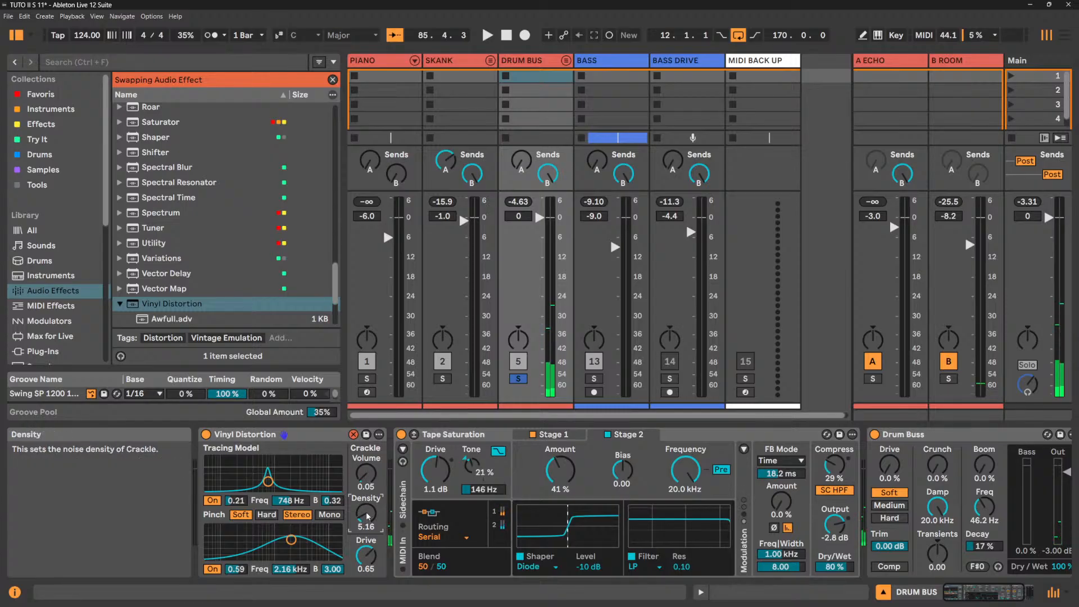
{"action": "left_click_drag", "start_coordinate": [362, 493], "coordinate": [362, 540]}
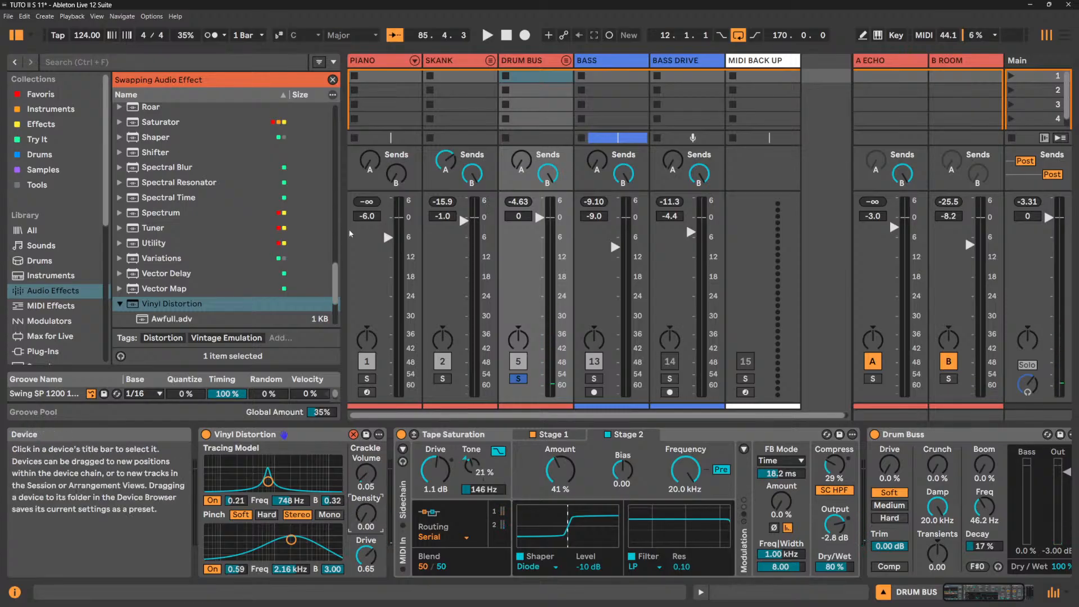
Play the set and audition the Vinyl Distortion presets Awfull, Crack, Dubplate, Klirr and Nonreal in turn.
{"action": "scroll", "coordinate": [180, 243], "scroll_direction": "down", "scroll_amount": 5}
{"action": "key", "text": "space"}
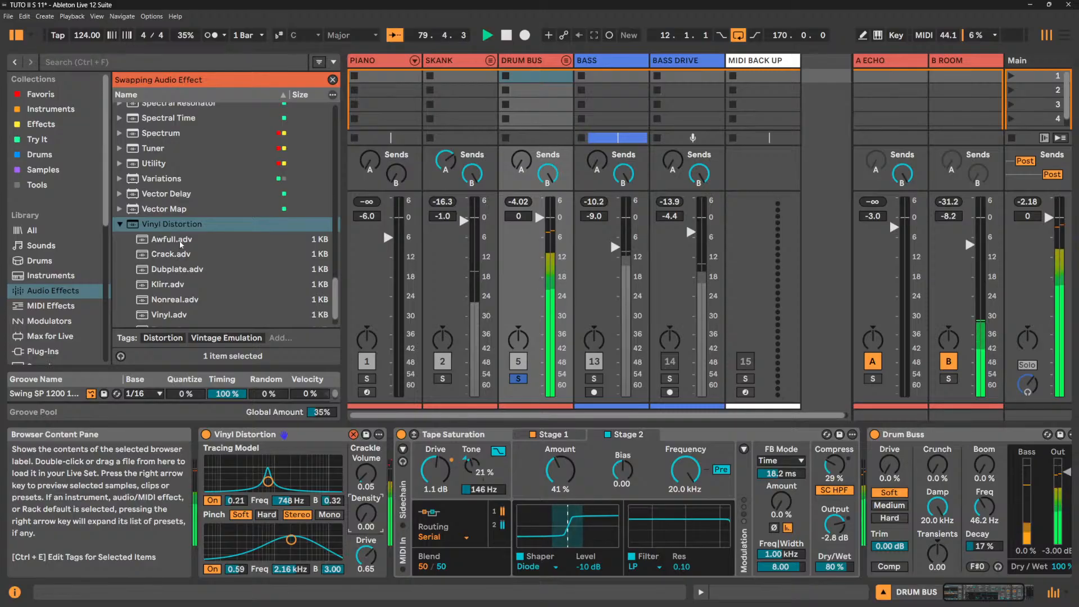
{"action": "double_click", "coordinate": [181, 244]}
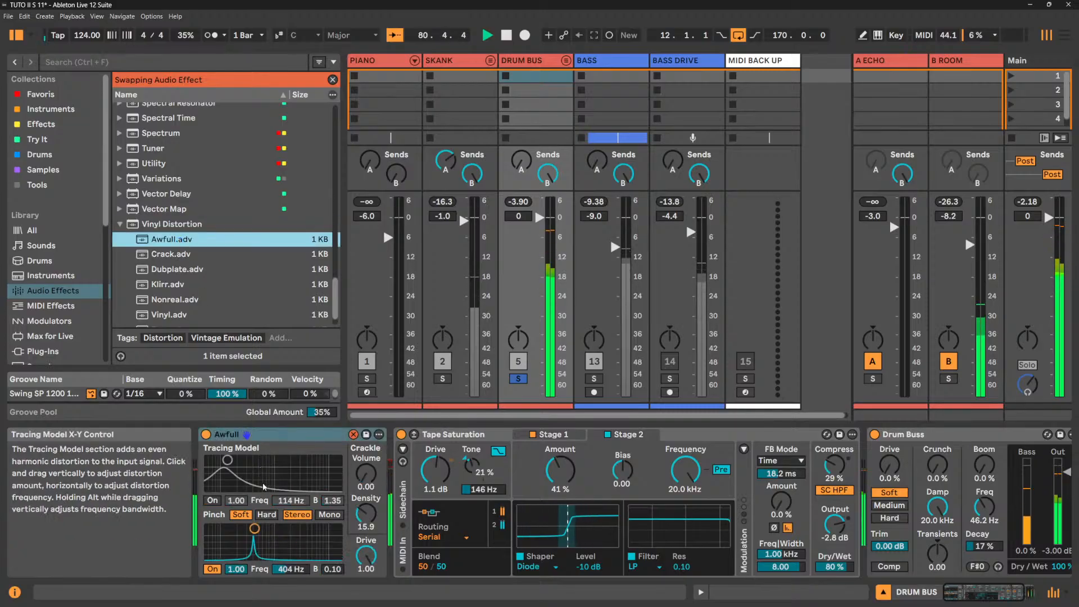
{"action": "double_click", "coordinate": [181, 254]}
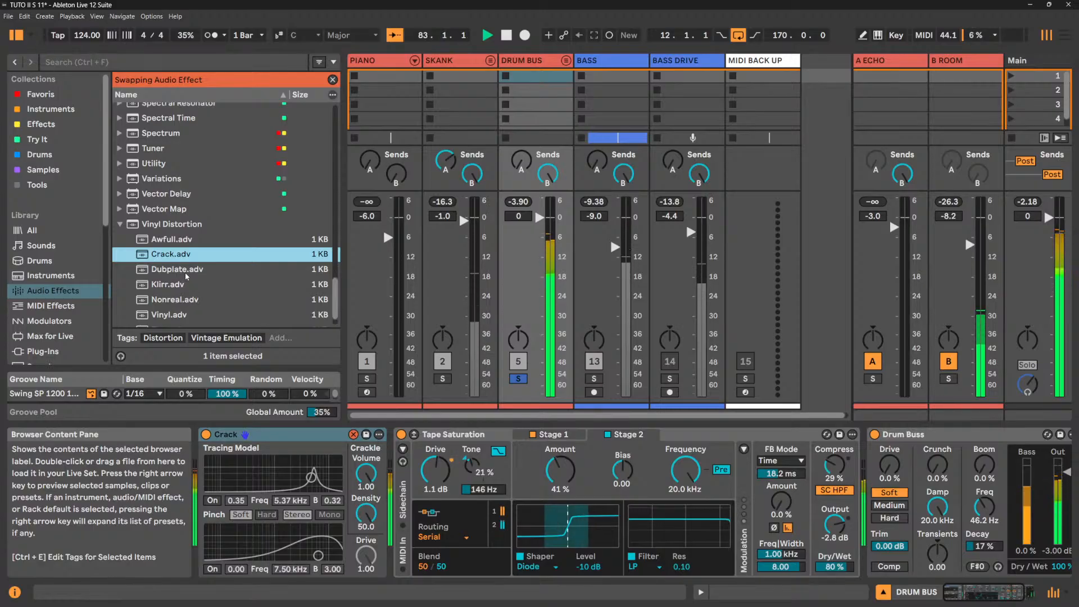
{"action": "double_click", "coordinate": [186, 271]}
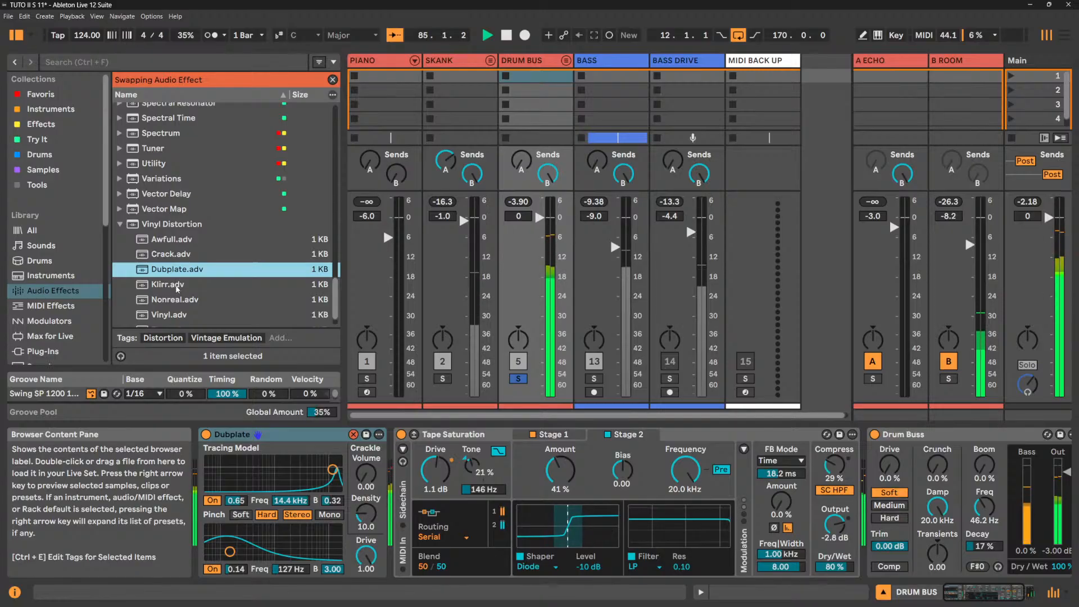
{"action": "double_click", "coordinate": [175, 284]}
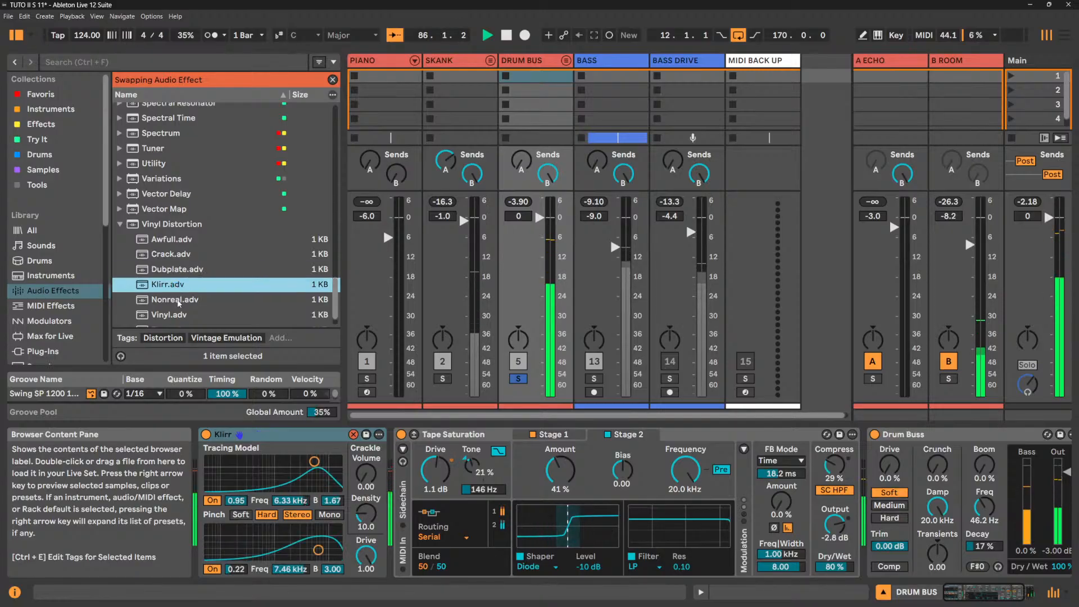
{"action": "double_click", "coordinate": [178, 300]}
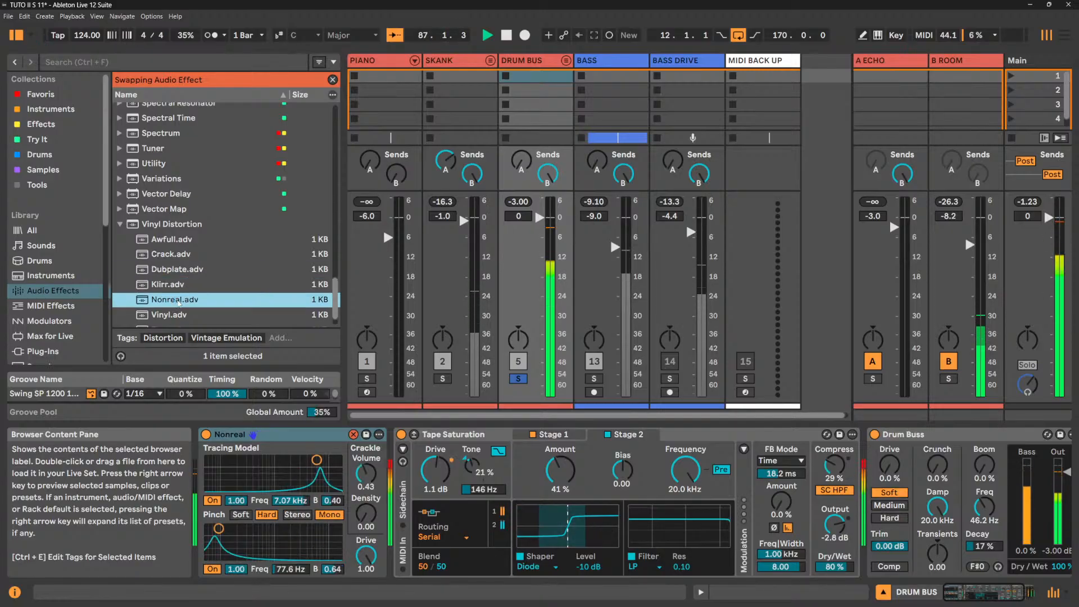
Audition the remaining Vinyl and Zerr presets, and reselect Vinyl.adv in the preset list.
{"action": "scroll", "coordinate": [179, 303], "scroll_direction": "down", "scroll_amount": 2}
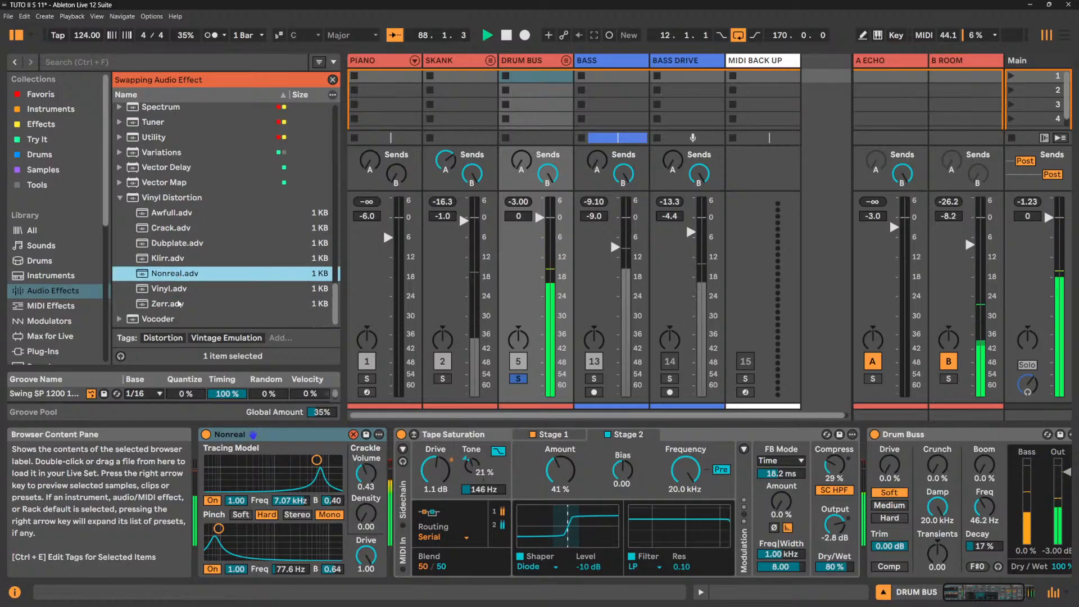
{"action": "key", "text": "Down"}
{"action": "key", "text": "Return"}
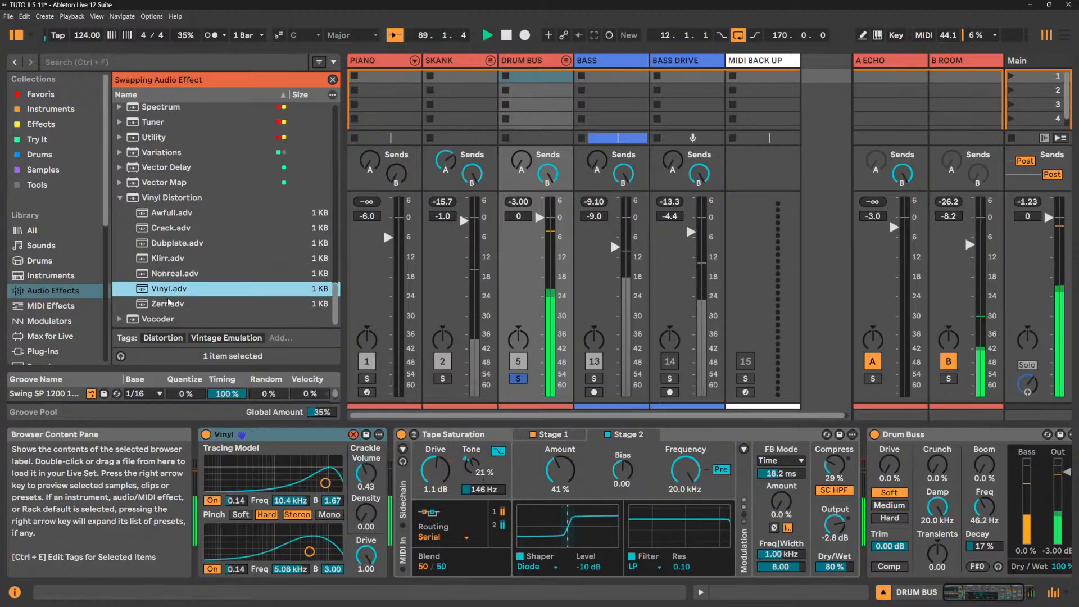
{"action": "left_click", "coordinate": [170, 304]}
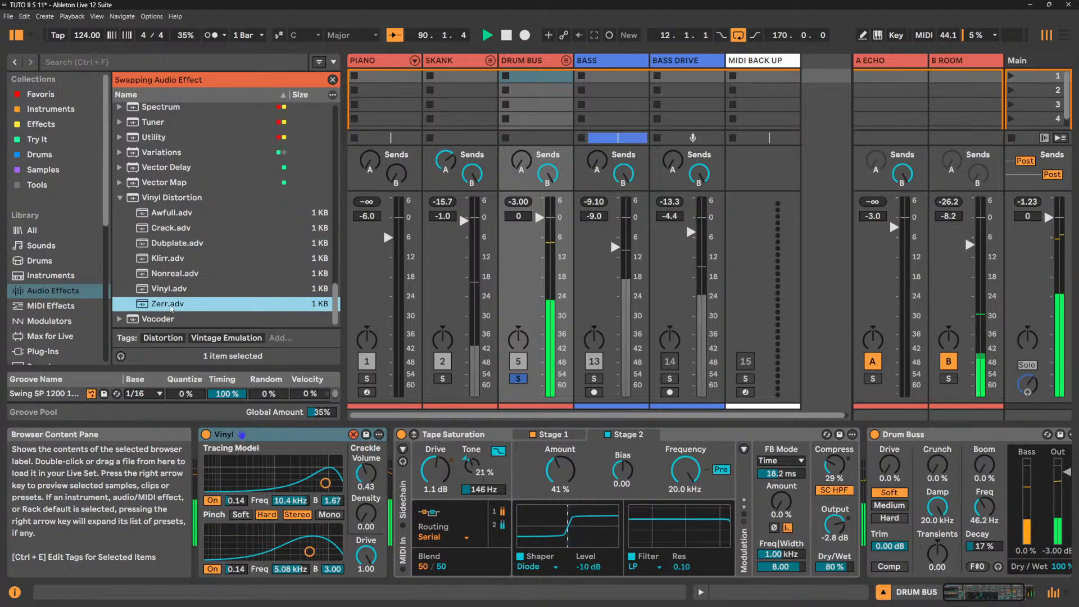
{"action": "key", "text": "Return"}
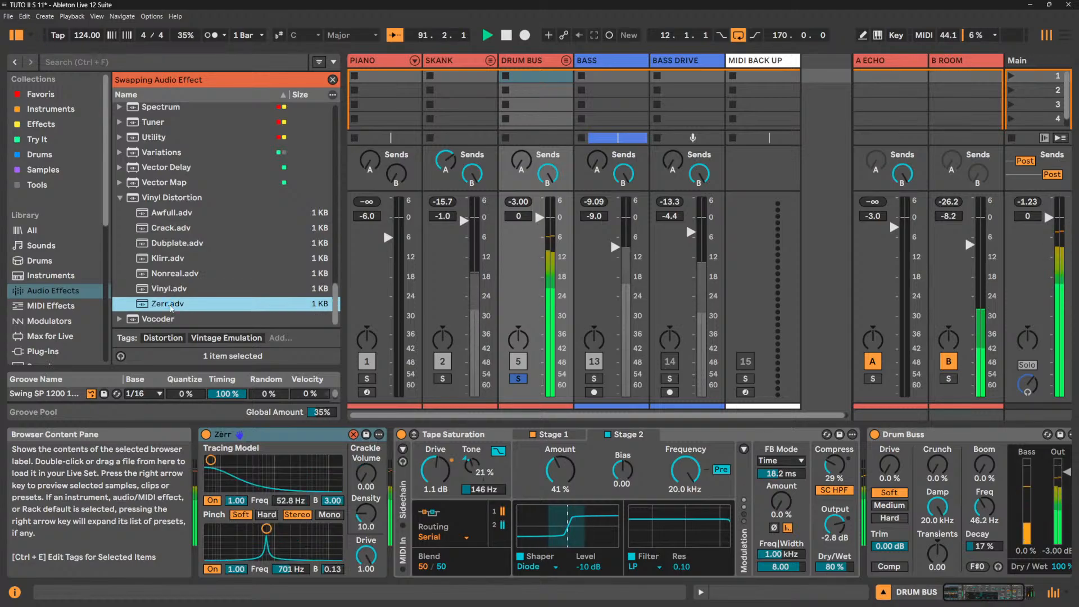
{"action": "key", "text": "Up"}
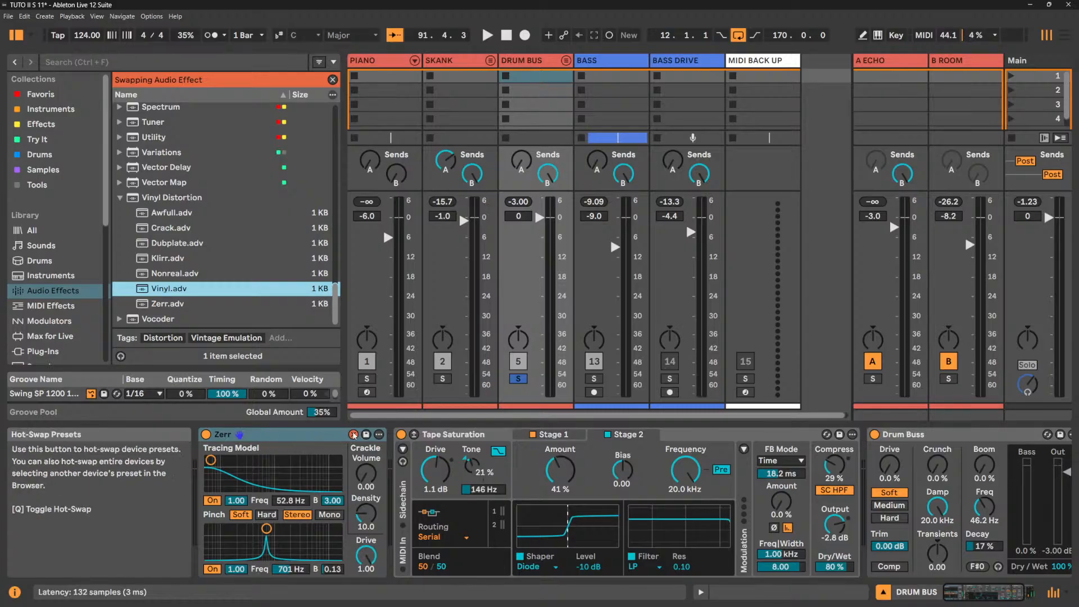
Delete the Zerr device from DRUM BUS and add the Vinyl preset between FabFilter Pro-Q 3 and Saturator on the Main track.
{"action": "left_click", "coordinate": [331, 440]}
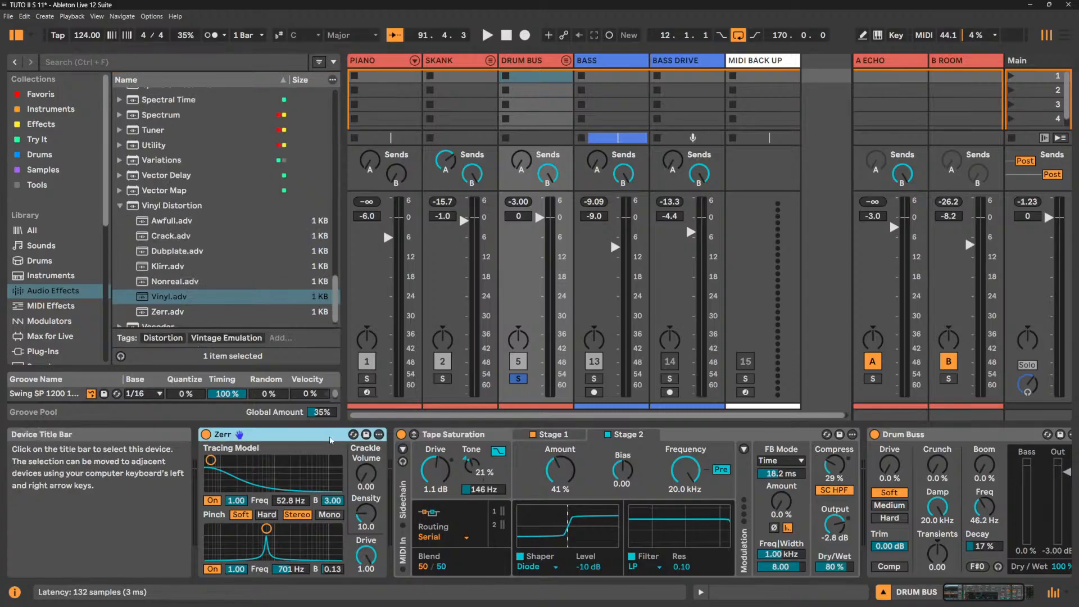
{"action": "key", "text": "Delete"}
{"action": "left_click", "coordinate": [1017, 61]}
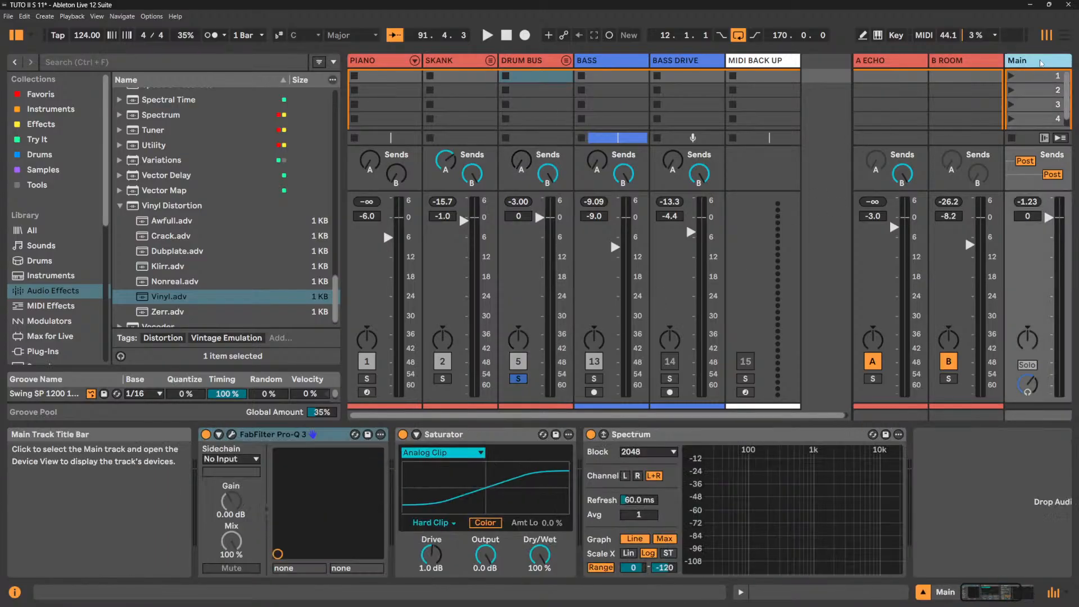
{"action": "left_click", "coordinate": [161, 298]}
{"action": "left_click_drag", "start_coordinate": [273, 474], "coordinate": [449, 490]}
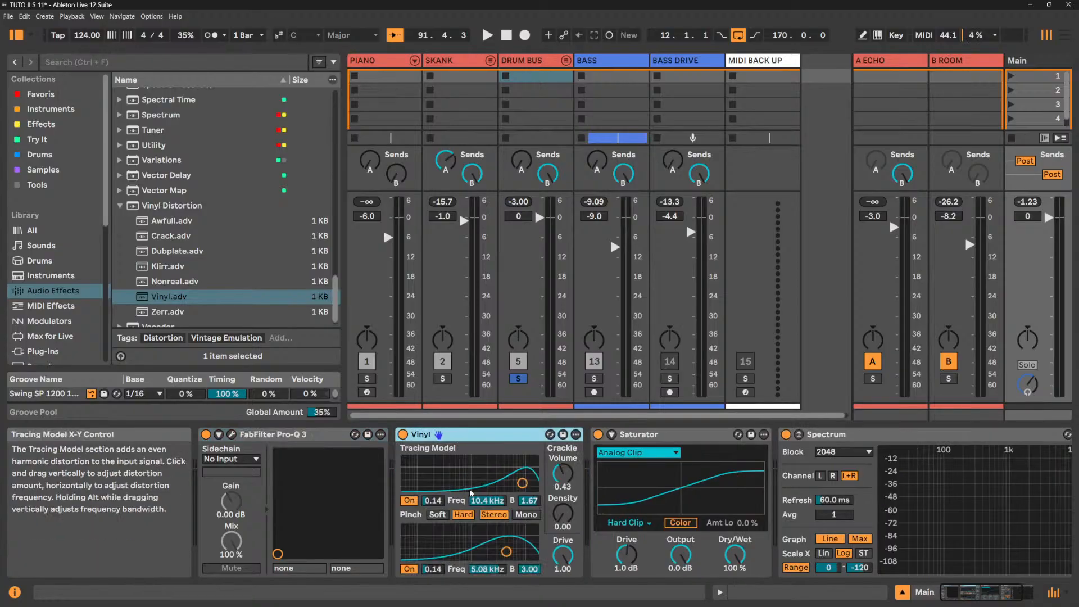
Play the mix through the Vinyl preset on the Main track, and deactivate the device to compare.
{"action": "key", "text": "space"}
{"action": "key", "text": "space"}
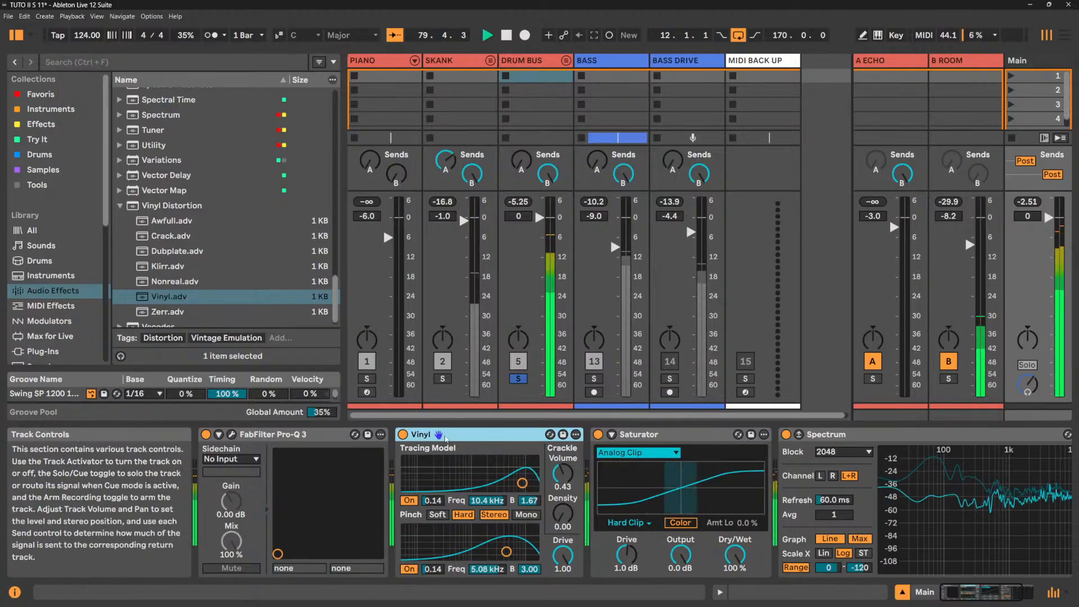
{"action": "left_click", "coordinate": [403, 435]}
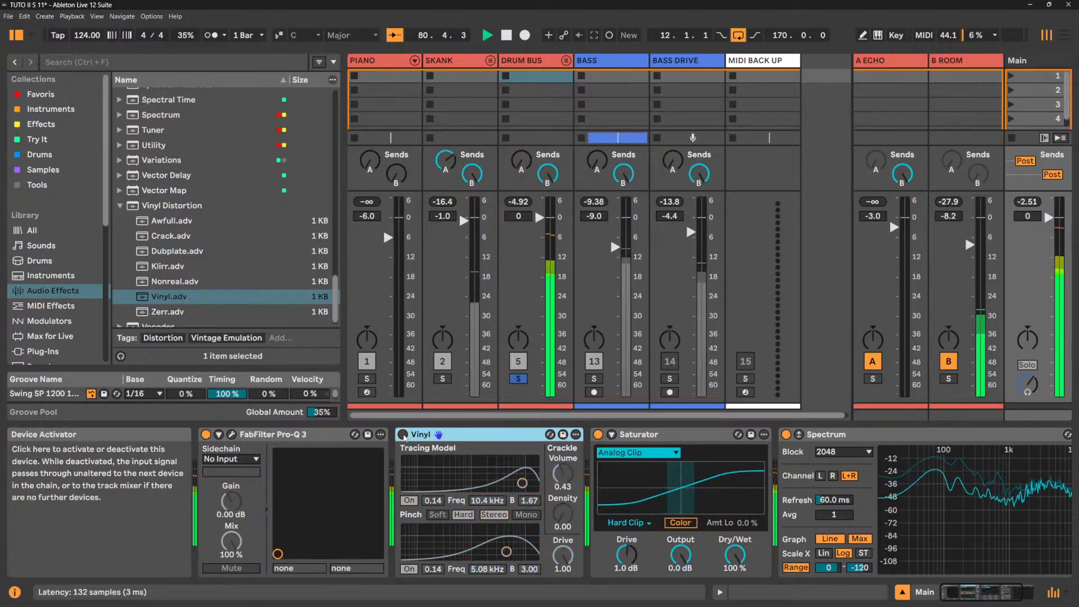
Compare the playing mix with the Vinyl device on the Main track switched on and off, leaving it active.
{"action": "left_click", "coordinate": [404, 435]}
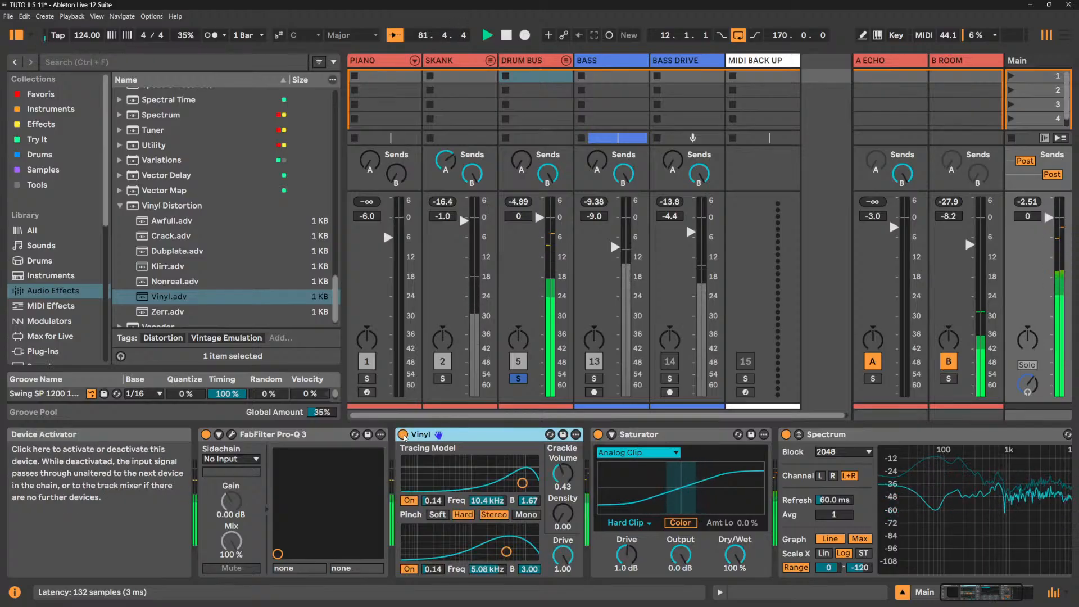
{"action": "left_click", "coordinate": [404, 435]}
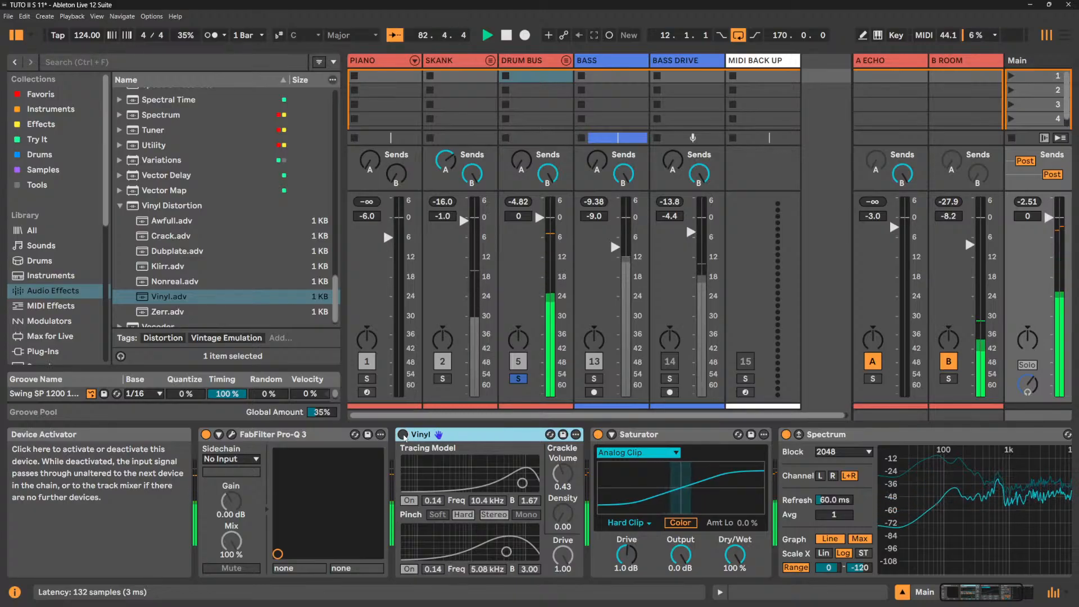
{"action": "left_click", "coordinate": [403, 435]}
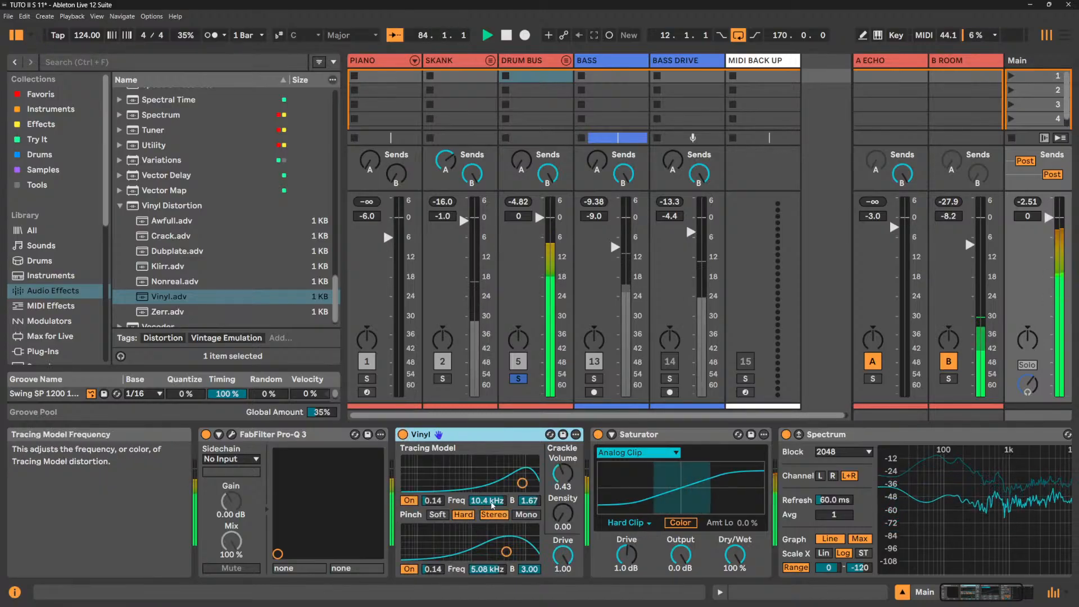
Set Vinyl's Tracing Model frequency to 10.9 kHz and audition its Drive at 0.90 and 0.99.
{"action": "left_click_drag", "start_coordinate": [492, 504], "coordinate": [487, 504]}
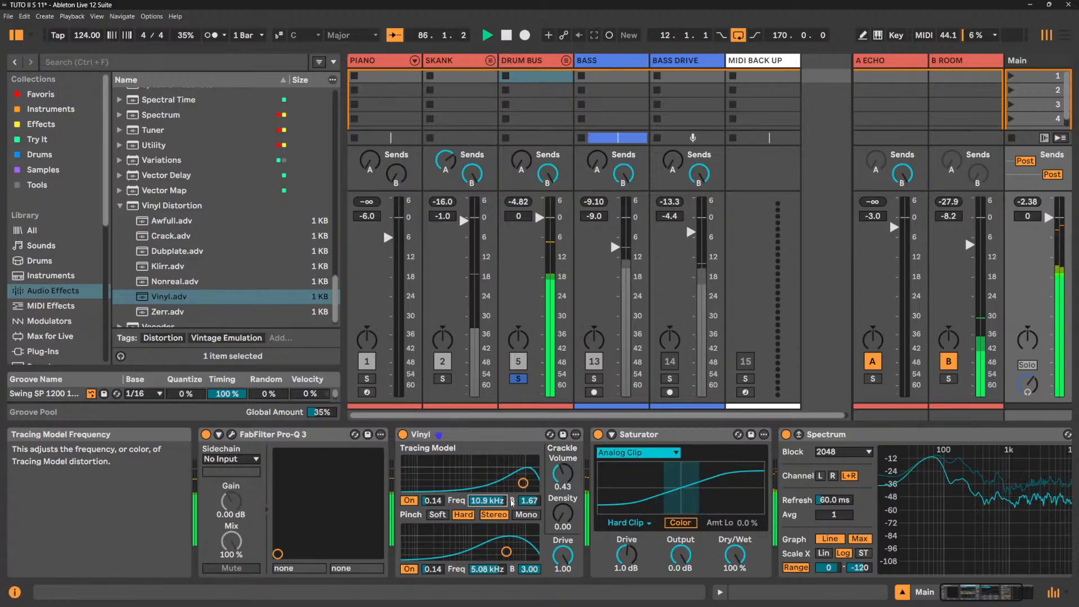
{"action": "key", "text": "space"}
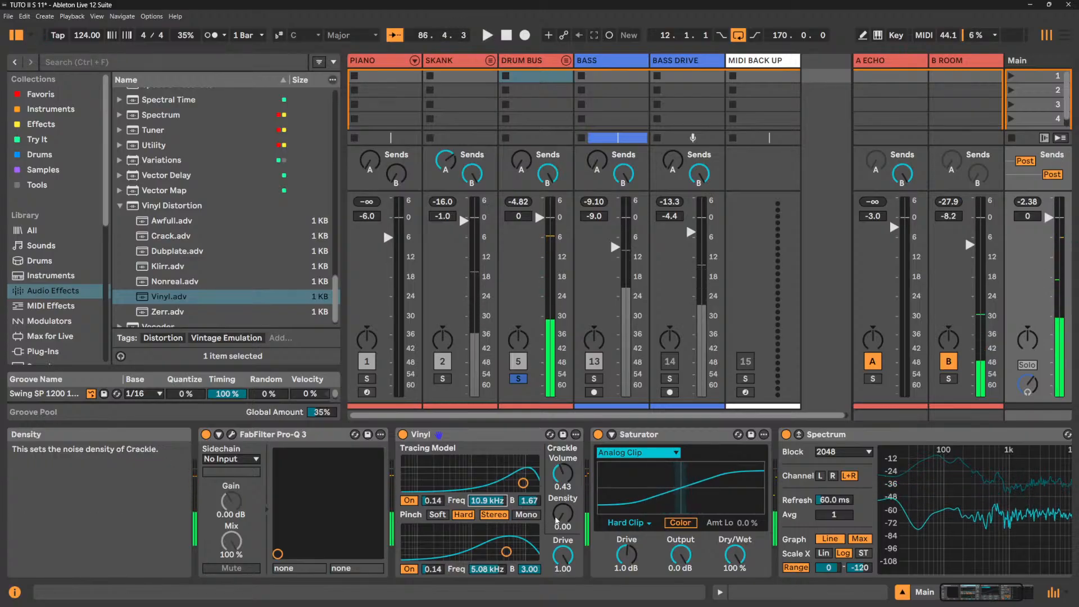
{"action": "left_click", "coordinate": [563, 556]}
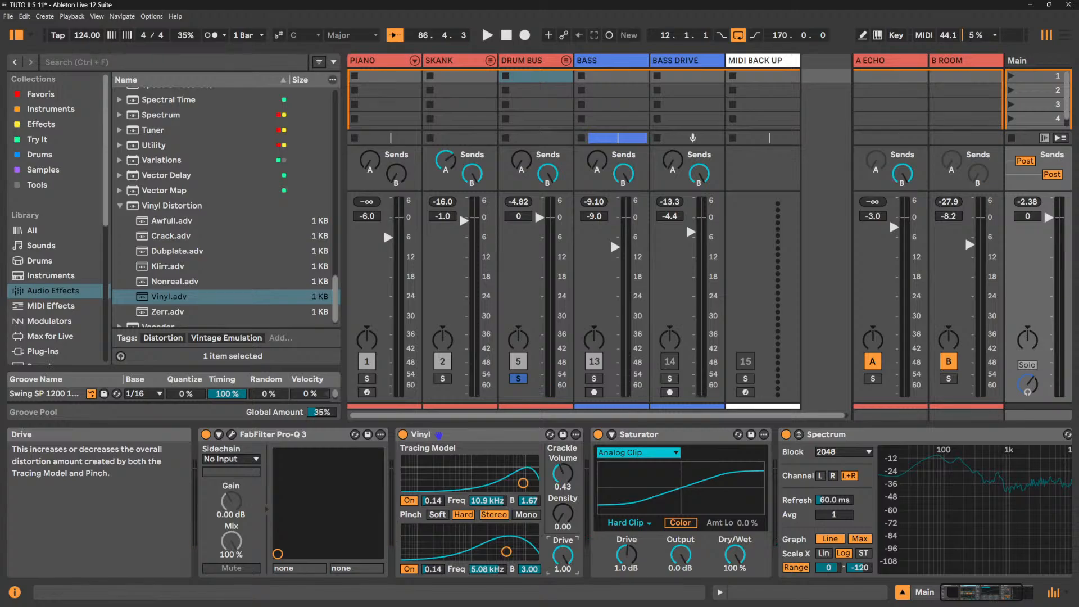
{"action": "key", "text": "space"}
{"action": "left_click_drag", "start_coordinate": [563, 556], "coordinate": [563, 560]}
{"action": "key", "text": "space"}
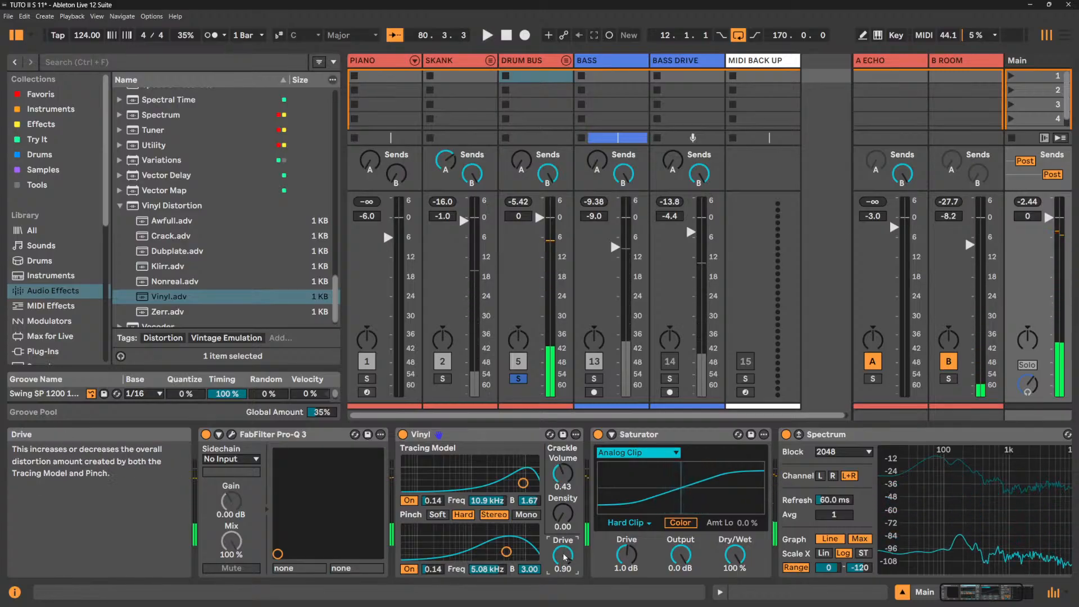
{"action": "key", "text": "space"}
{"action": "left_click_drag", "start_coordinate": [565, 556], "coordinate": [564, 550]}
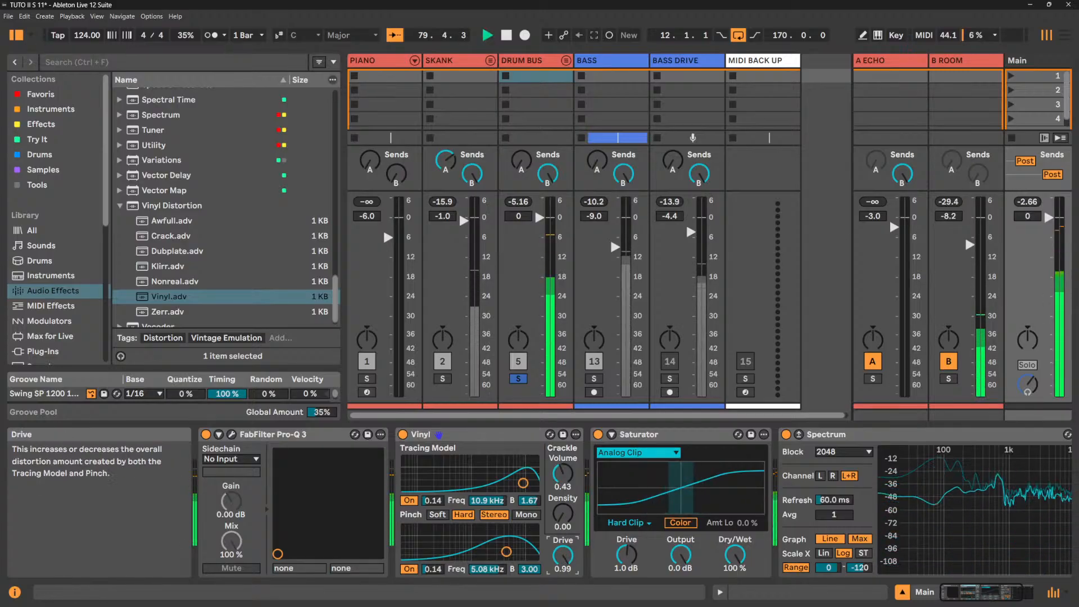
{"action": "key", "text": "space"}
Delete the Vinyl device from the Main track and collapse the Vinyl Distortion presets in the browser.
{"action": "left_click", "coordinate": [473, 436]}
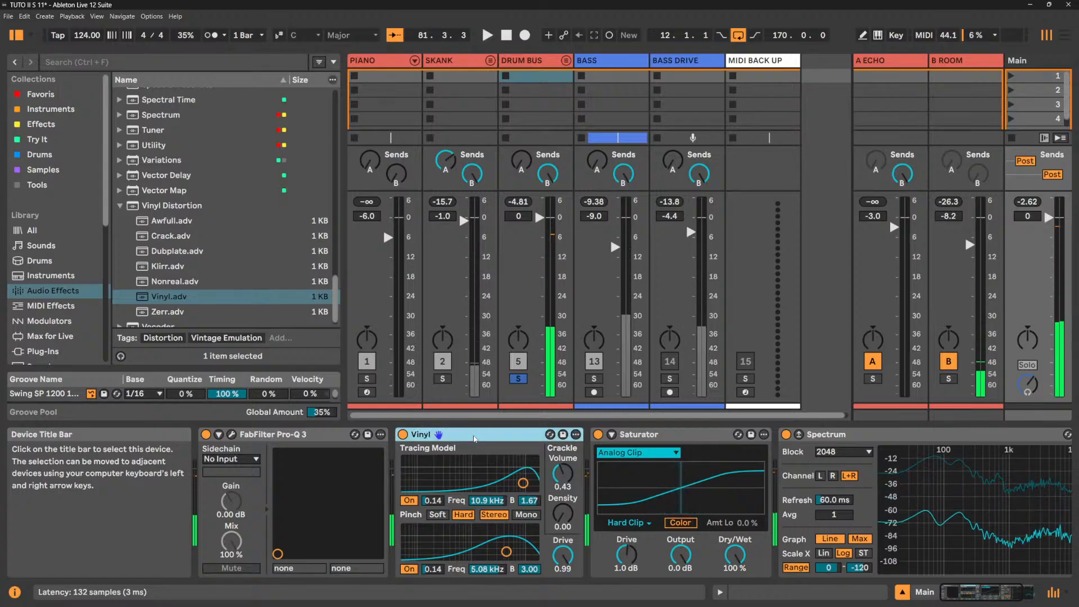
{"action": "key", "text": "Delete"}
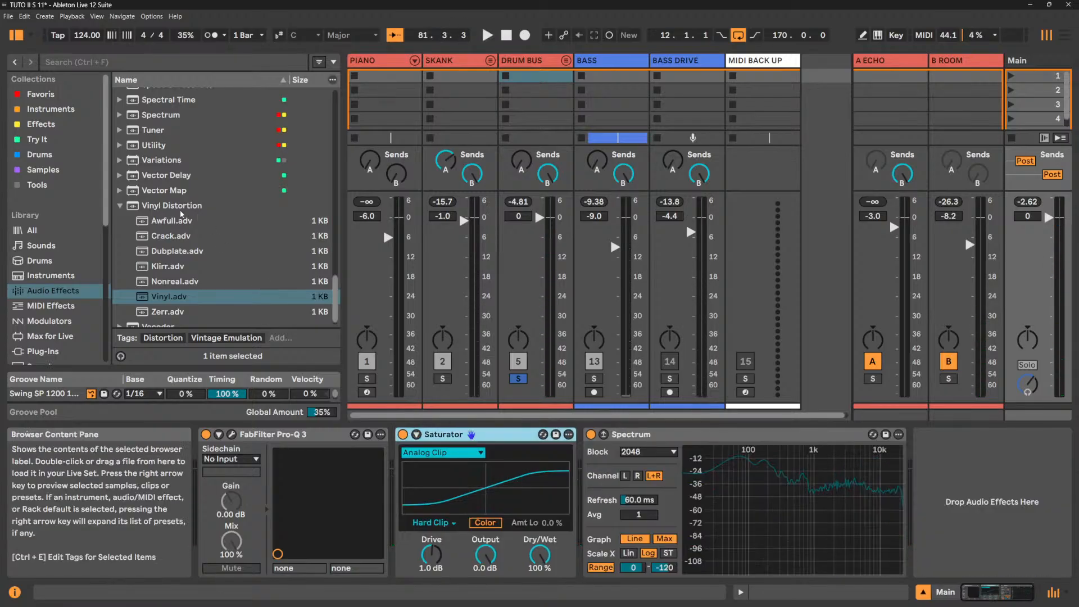
{"action": "left_click", "coordinate": [119, 206]}
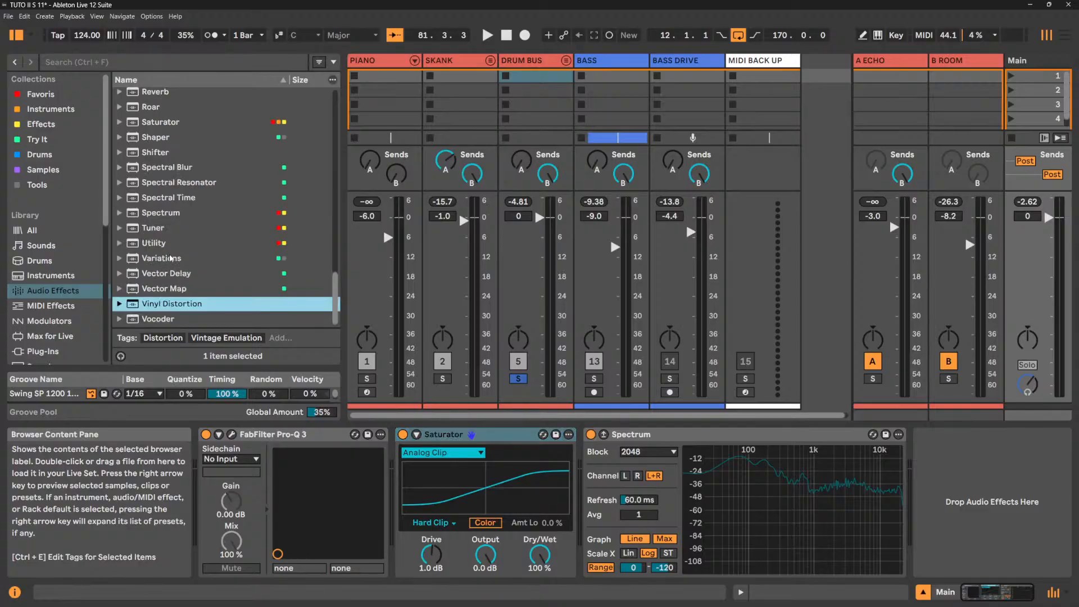
Unfold the DRUM BUS group and add a Vocoder to the SNARE track.
{"action": "left_click", "coordinate": [565, 61]}
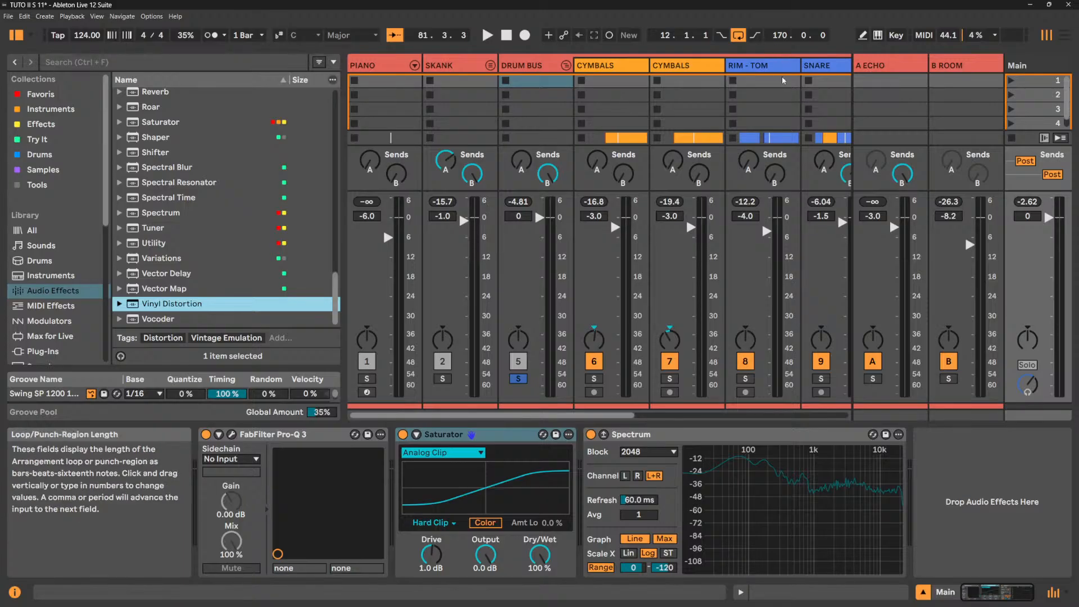
{"action": "left_click_drag", "start_coordinate": [615, 414], "coordinate": [667, 414]}
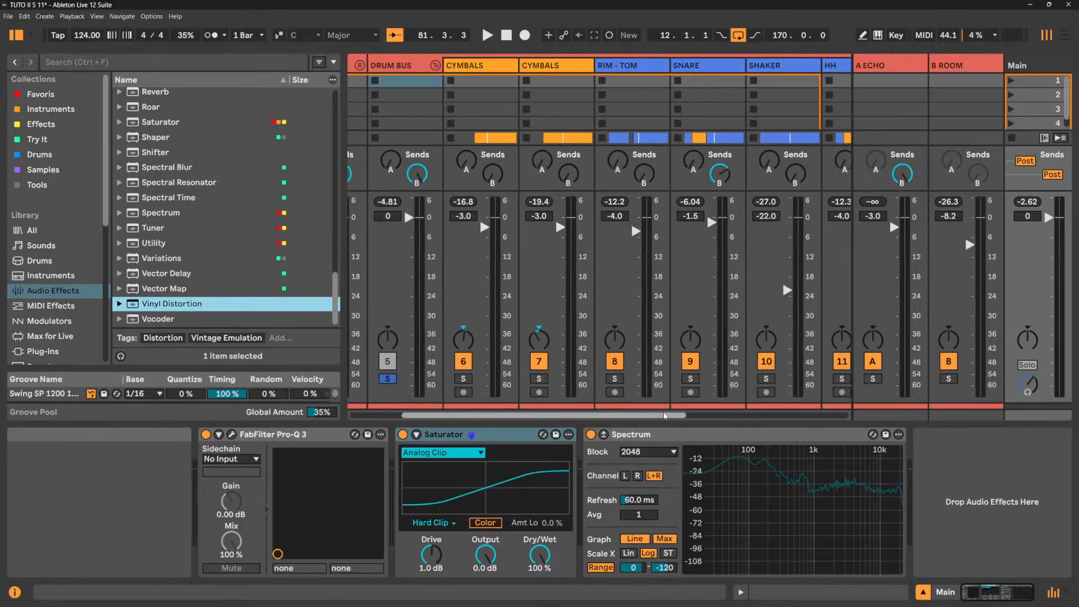
{"action": "left_click", "coordinate": [711, 70]}
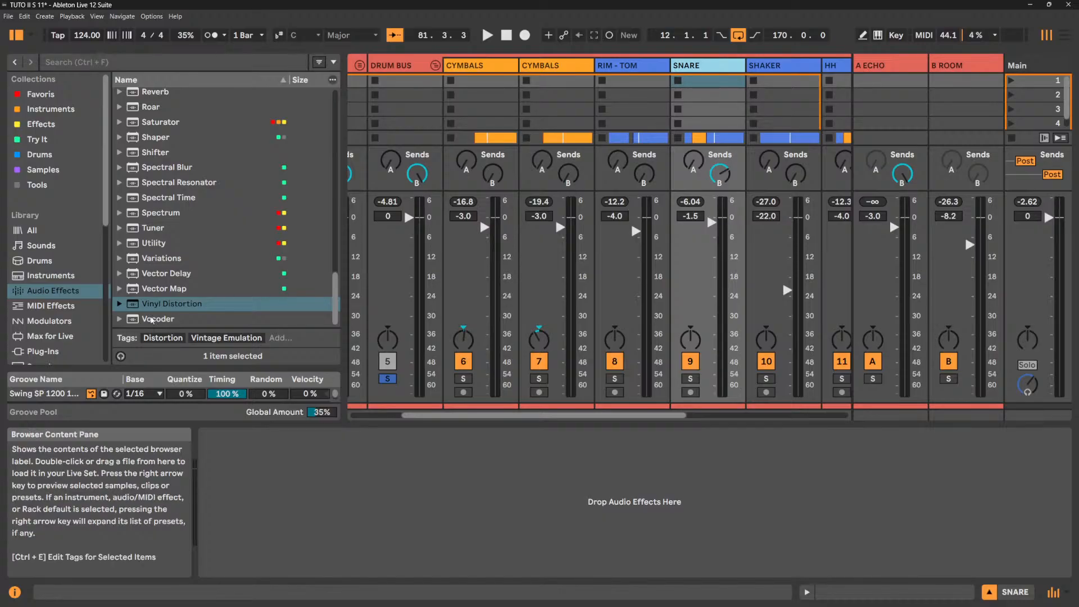
{"action": "double_click", "coordinate": [152, 319]}
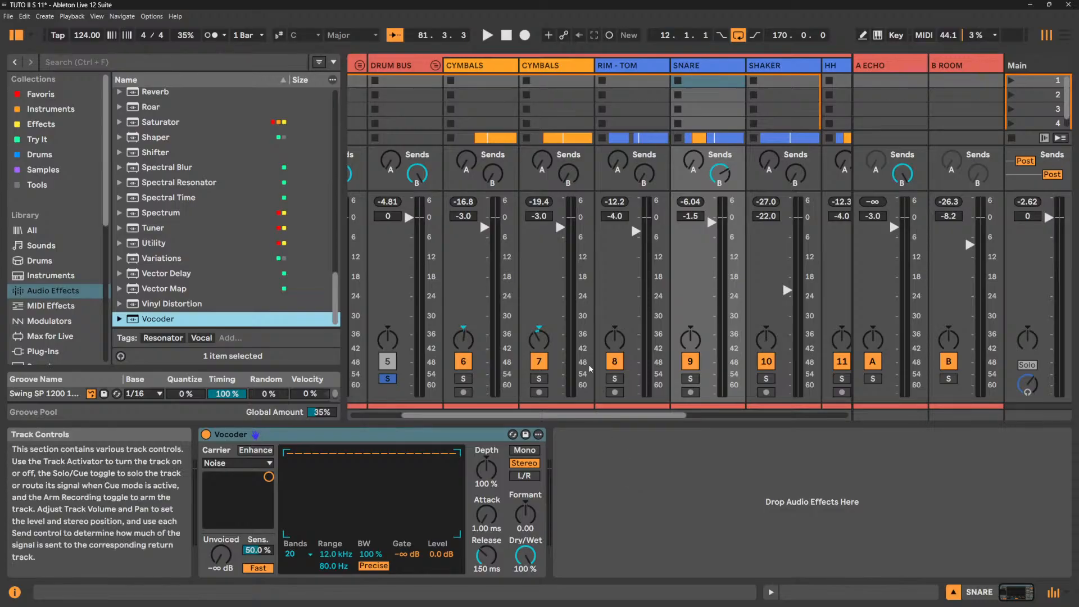
Try External as the Vocoder's carrier, look through its audio sources, and return the carrier to Noise.
{"action": "left_click", "coordinate": [252, 463]}
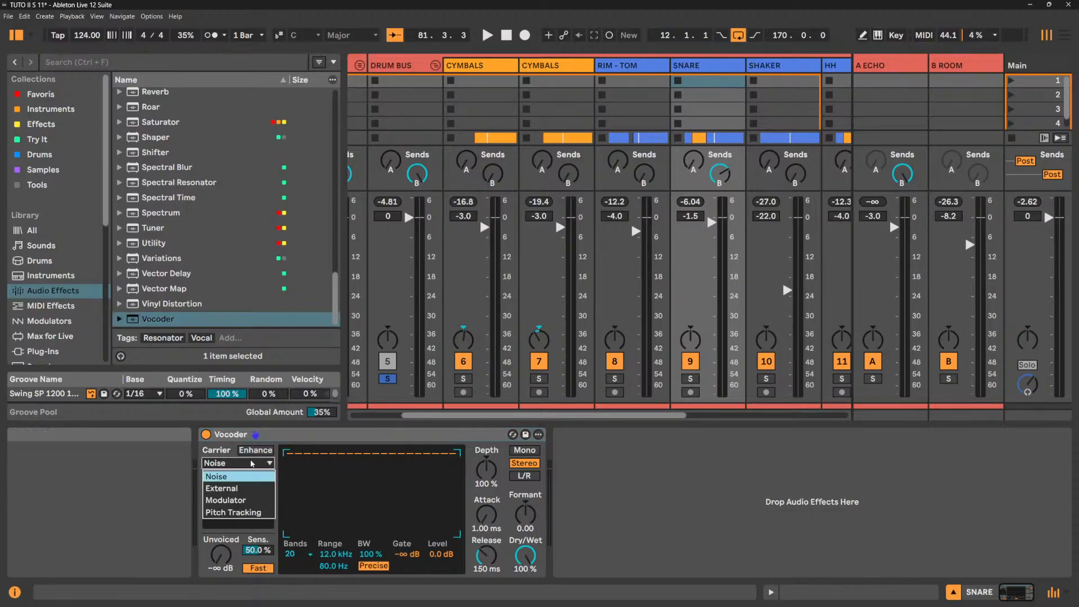
{"action": "left_click", "coordinate": [234, 488]}
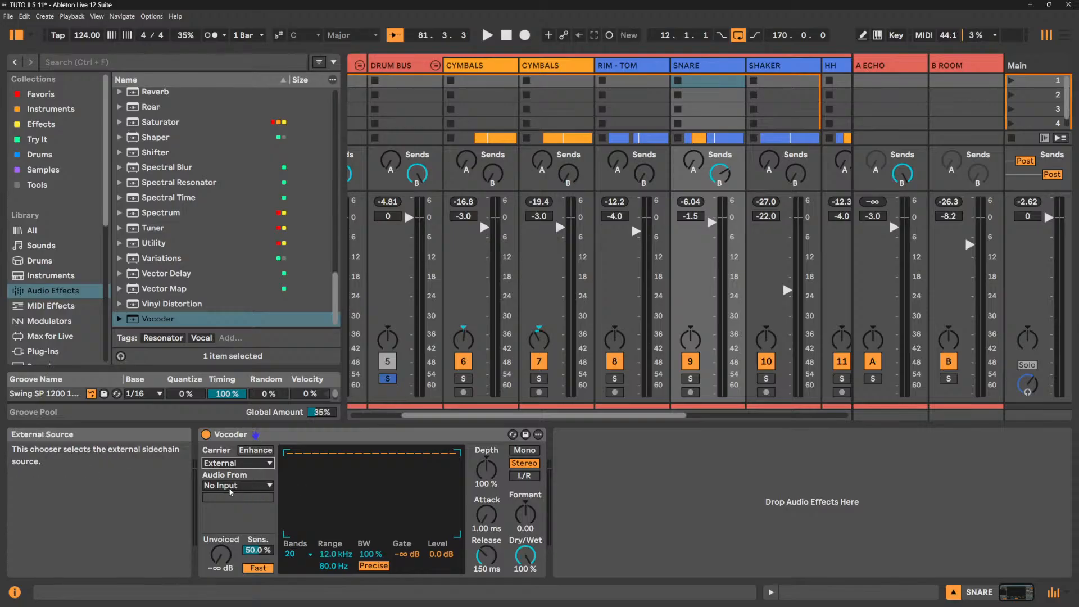
{"action": "left_click", "coordinate": [230, 487]}
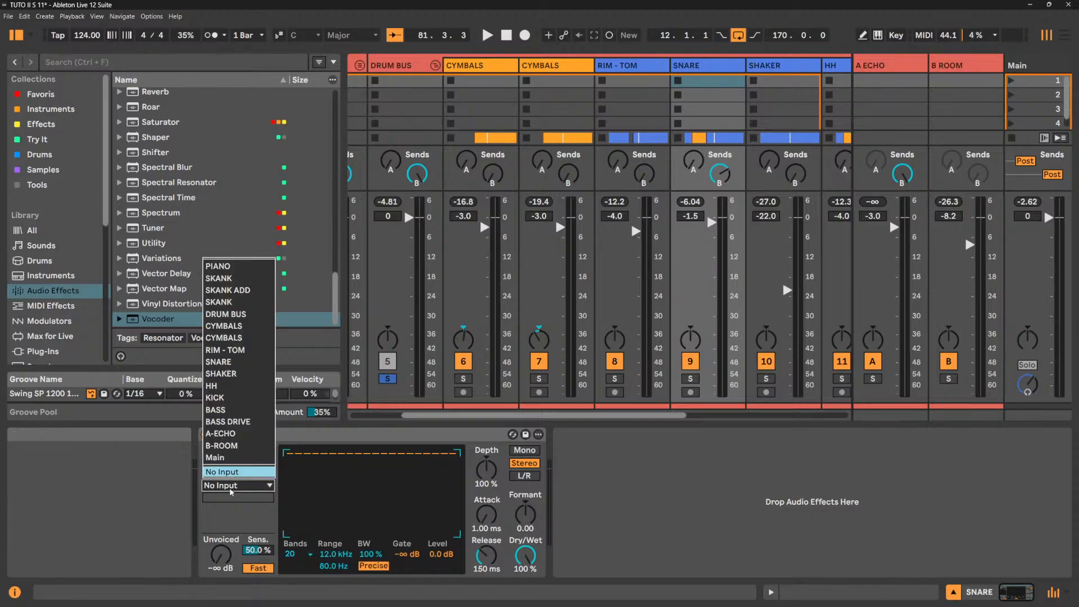
{"action": "left_click", "coordinate": [230, 489]}
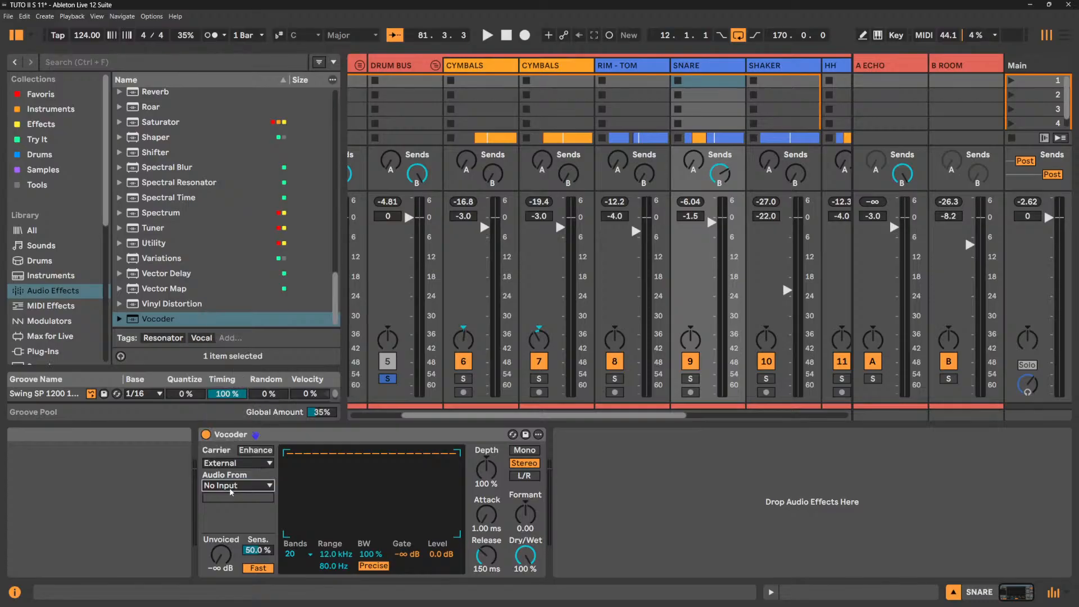
{"action": "left_click", "coordinate": [259, 463]}
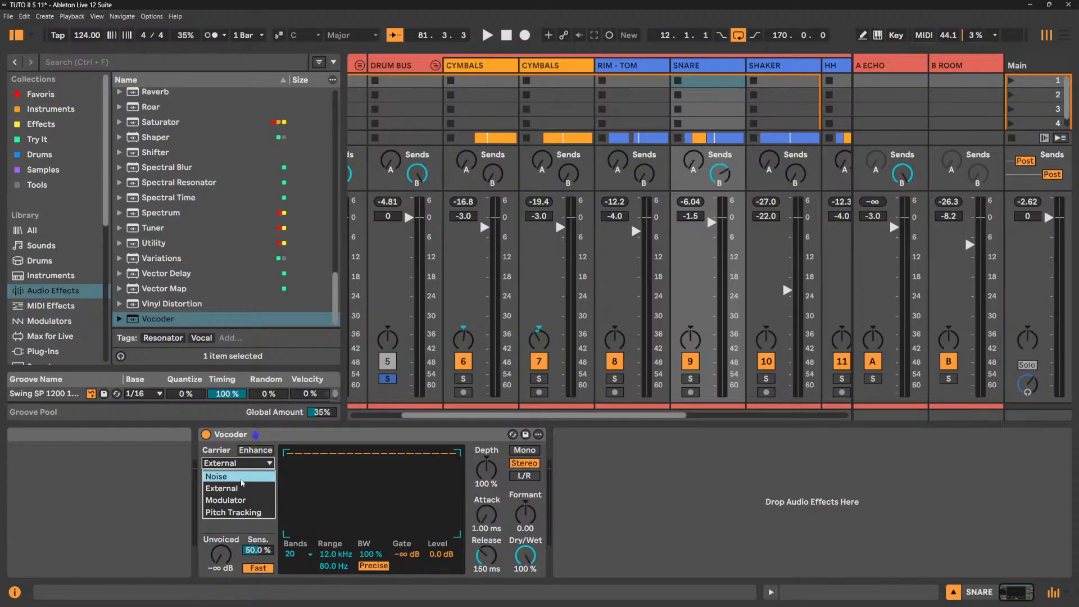
{"action": "left_click", "coordinate": [242, 479]}
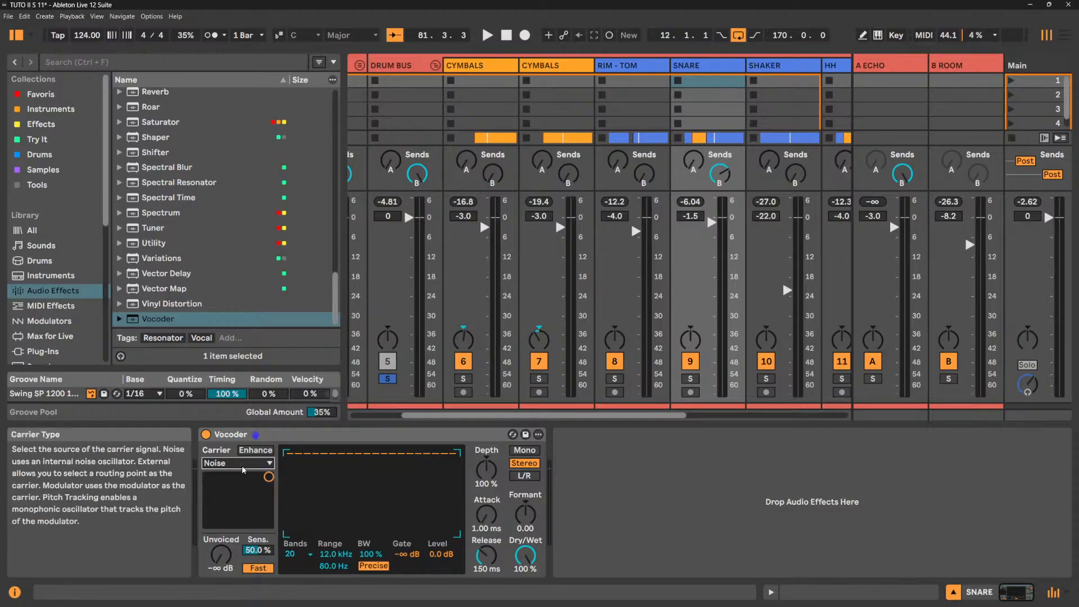
Review the Vocoder's carrier types while keeping Noise, and play the set to hear the effect on the snare.
{"action": "left_click", "coordinate": [248, 463]}
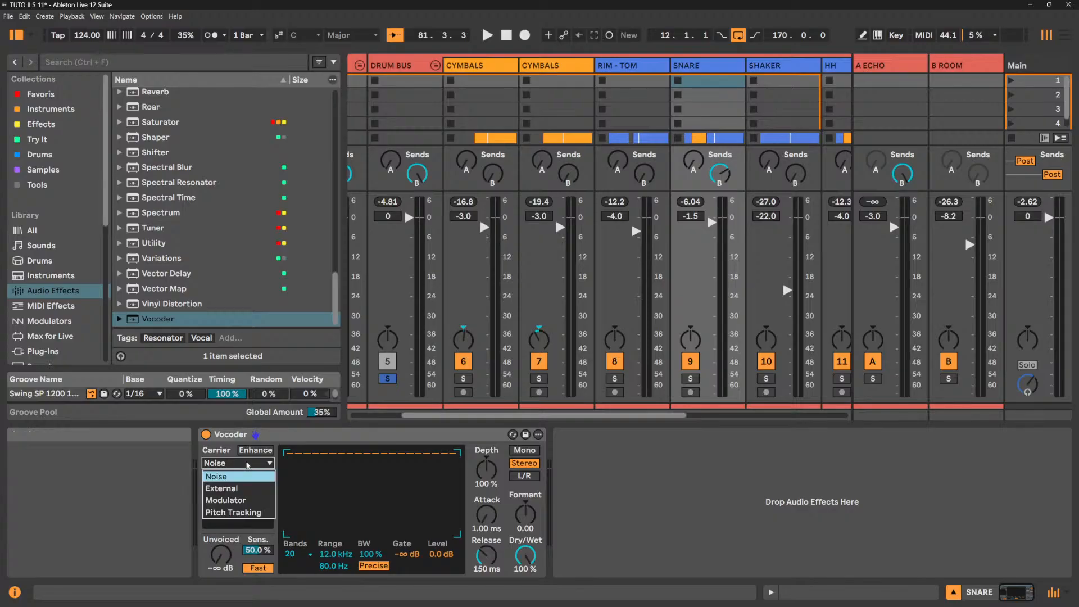
{"action": "left_click", "coordinate": [247, 463]}
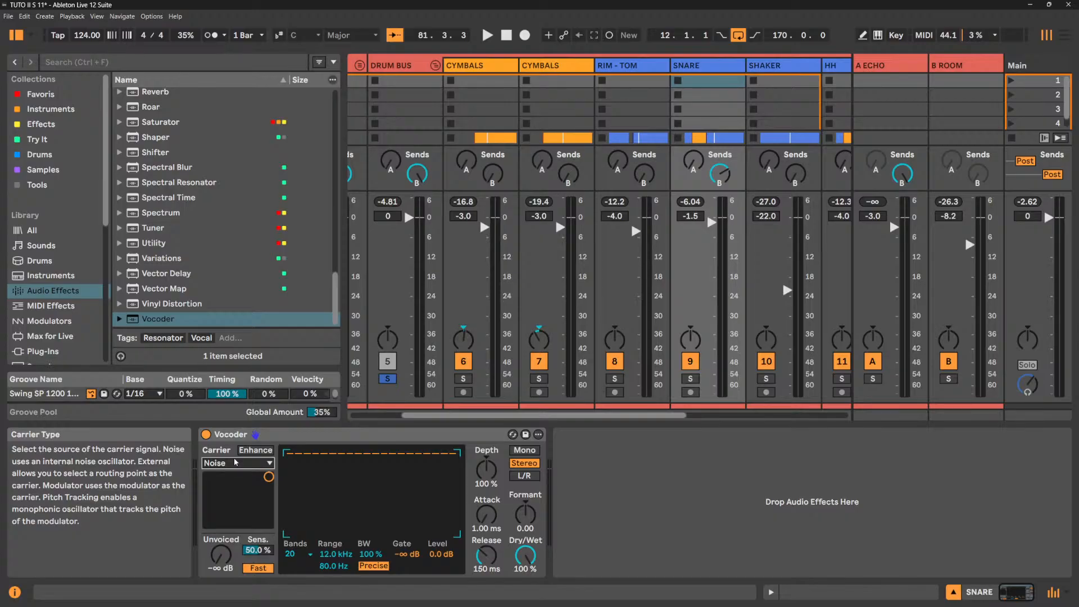
{"action": "left_click", "coordinate": [227, 464]}
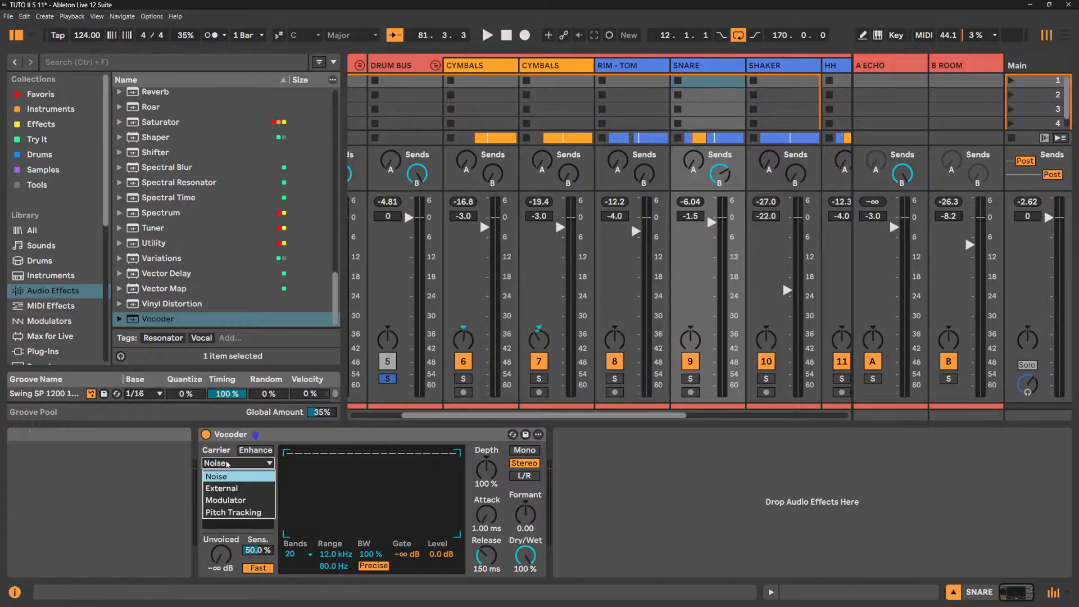
{"action": "left_click", "coordinate": [227, 464]}
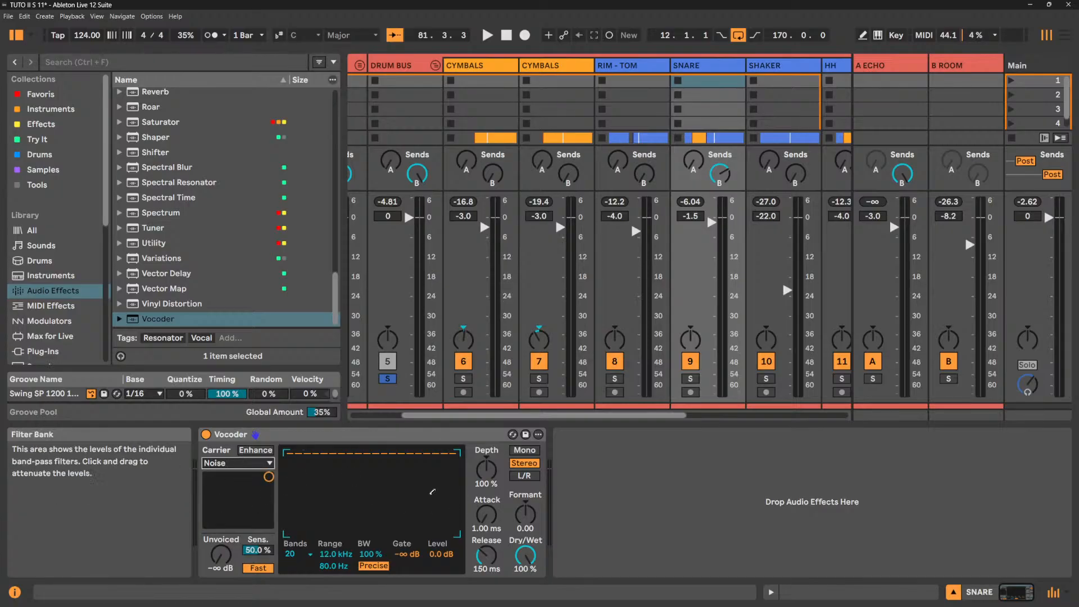
{"action": "key", "text": "space"}
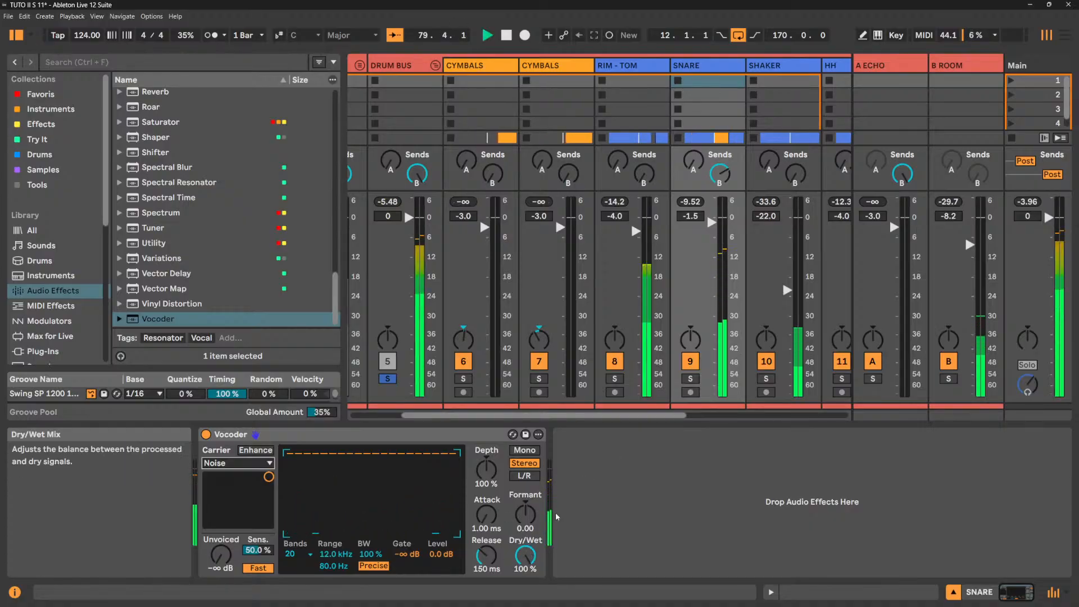
{"action": "key", "text": "space"}
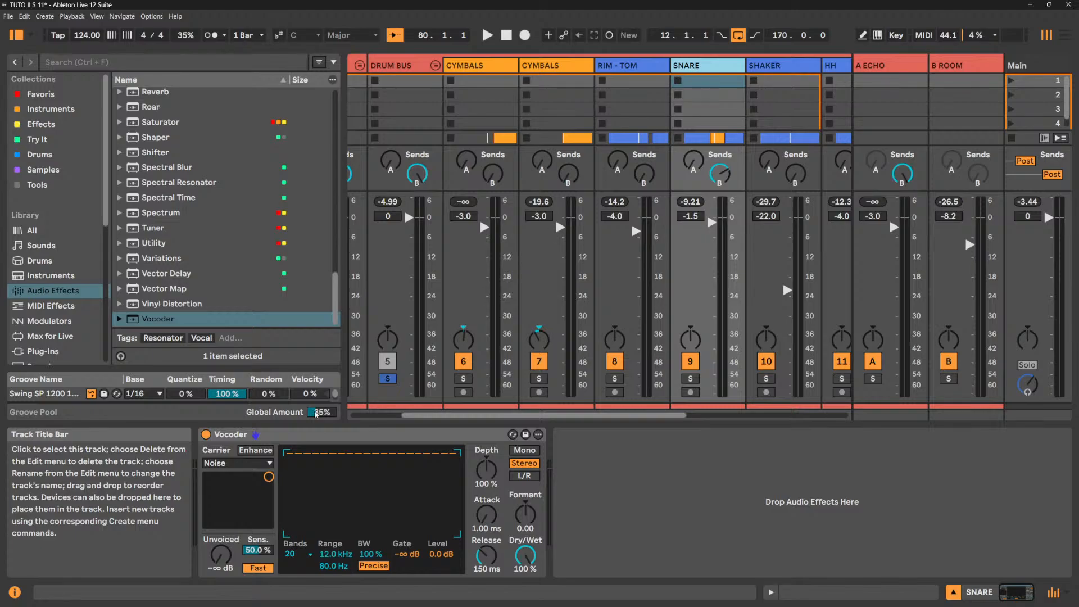
Move the Vocoder from the SNARE track to DRUM BUS and place it between Tape Saturation and Drum Buss.
{"action": "left_click", "coordinate": [268, 431]}
{"action": "right_click", "coordinate": [268, 432]}
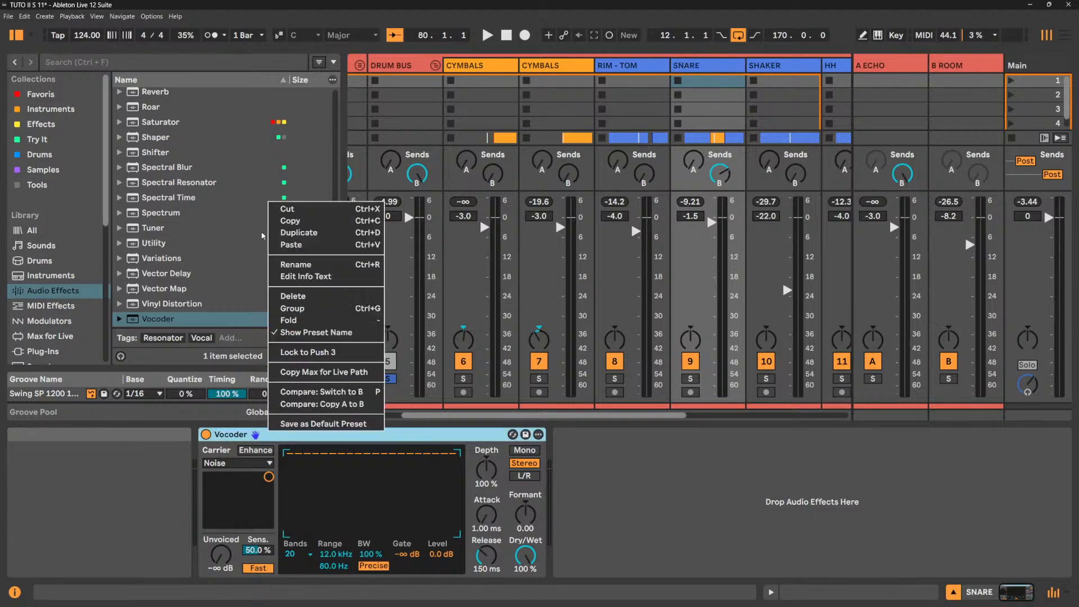
{"action": "left_click", "coordinate": [287, 209]}
{"action": "left_click", "coordinate": [405, 67]}
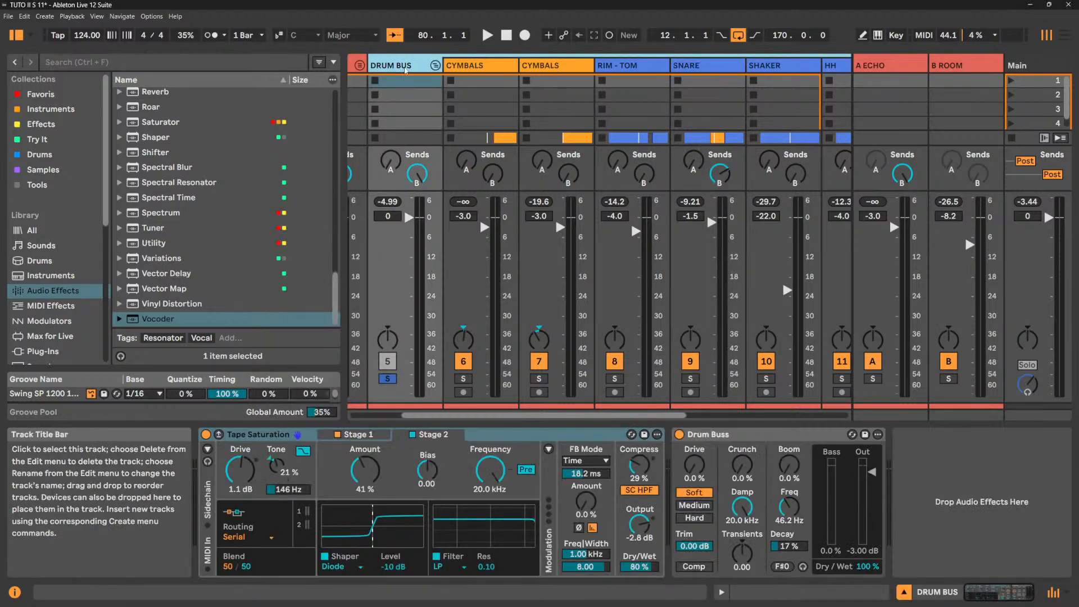
{"action": "right_click", "coordinate": [918, 469]}
{"action": "left_click", "coordinate": [928, 474]}
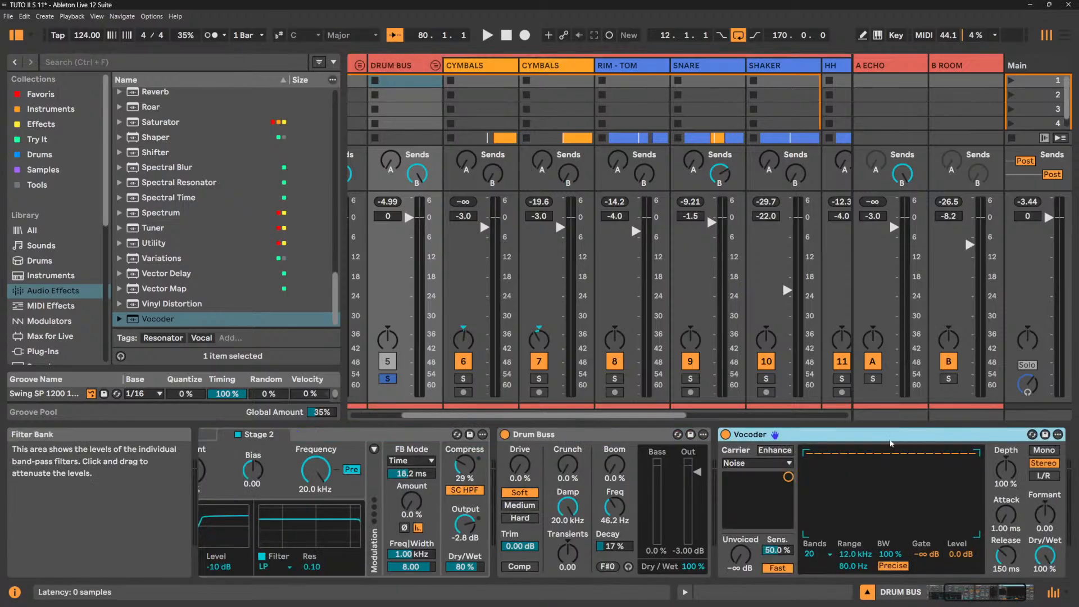
{"action": "left_click_drag", "start_coordinate": [891, 443], "coordinate": [512, 472]}
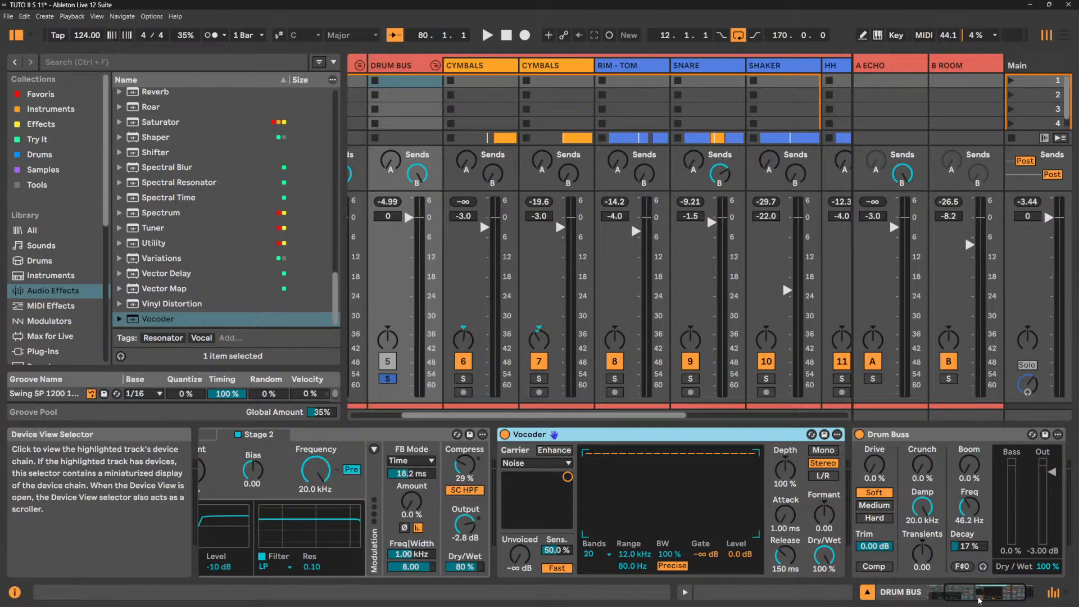
Play the drum bus through the Vocoder, and set its number of bands to 4.
{"action": "key", "text": "space"}
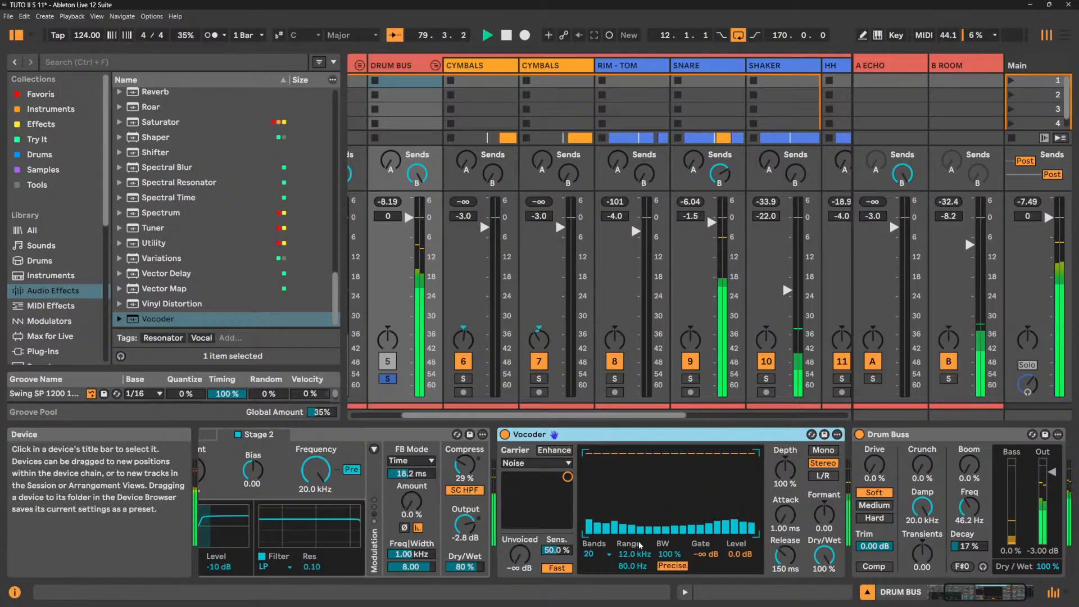
{"action": "key", "text": "space"}
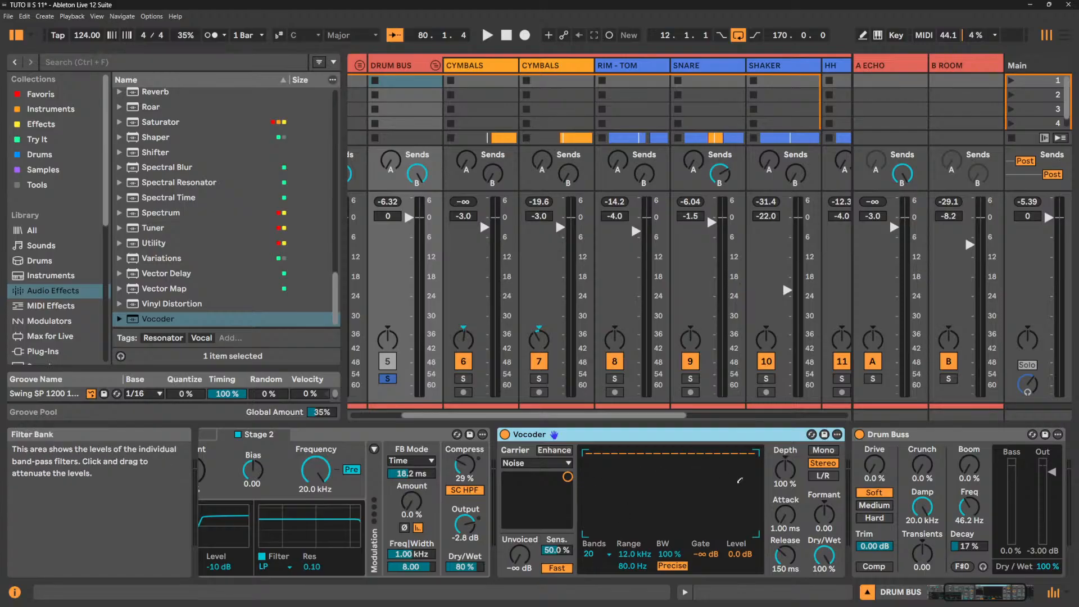
{"action": "left_click", "coordinate": [590, 554]}
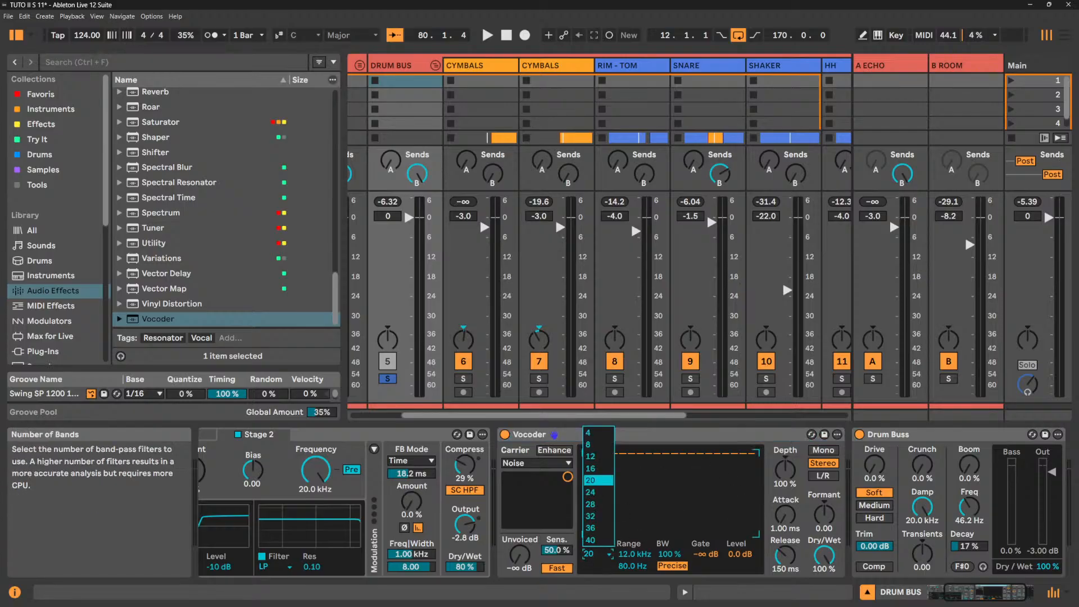
{"action": "left_click", "coordinate": [589, 433]}
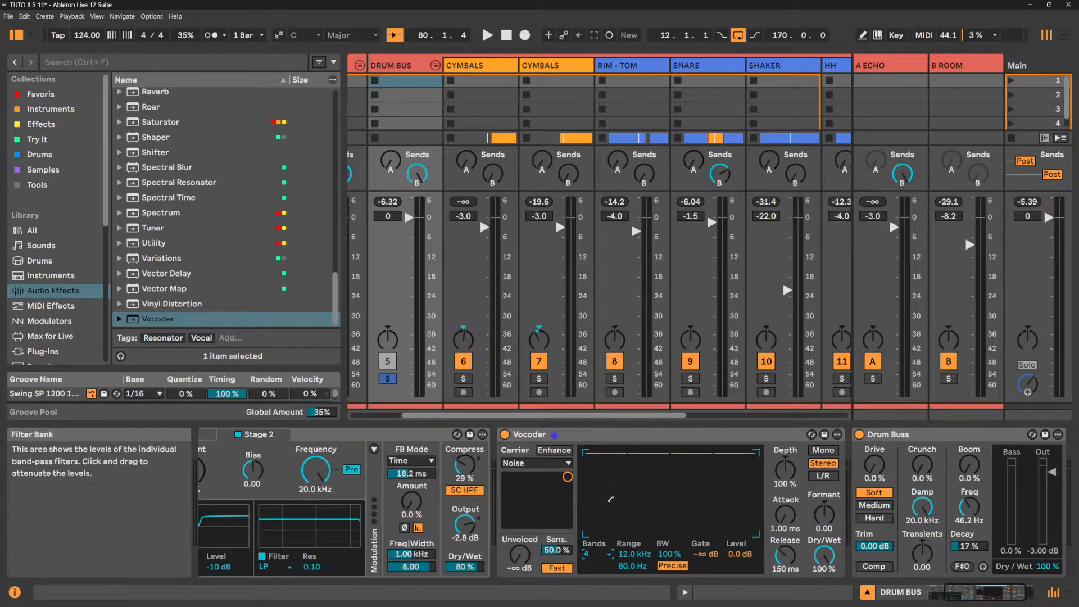
Set the drum bus Vocoder's number of bands to 40 and play the set to hear it.
{"action": "left_click", "coordinate": [599, 556]}
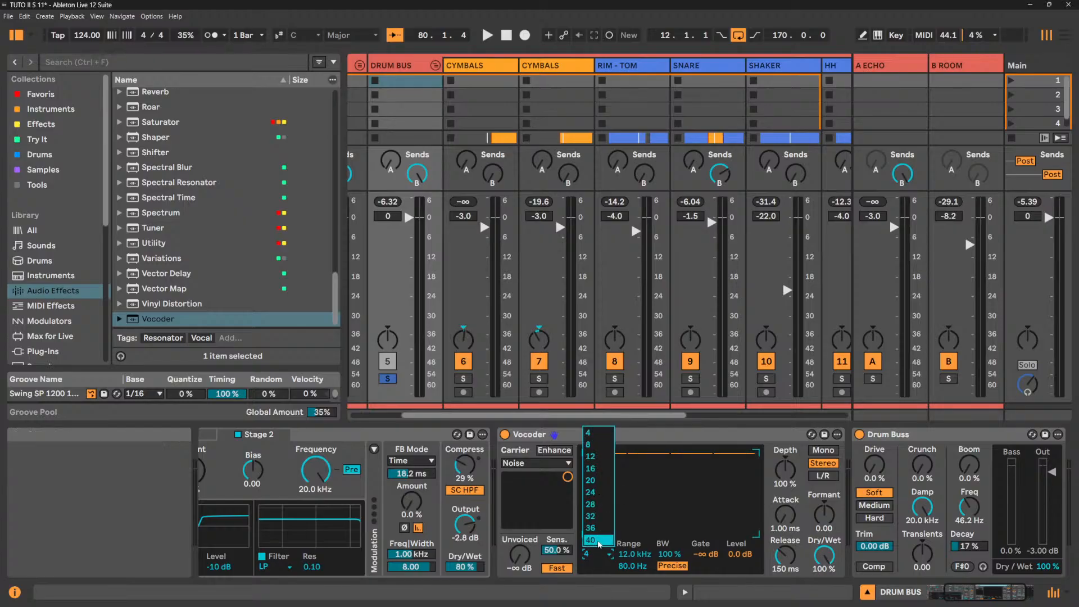
{"action": "left_click", "coordinate": [604, 542]}
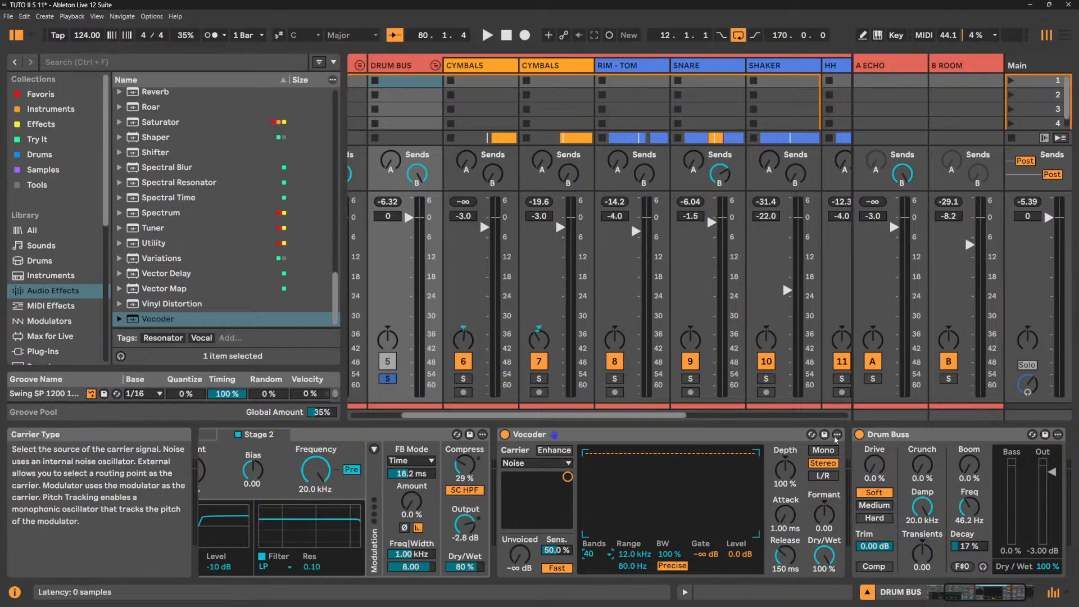
{"action": "key", "text": "space"}
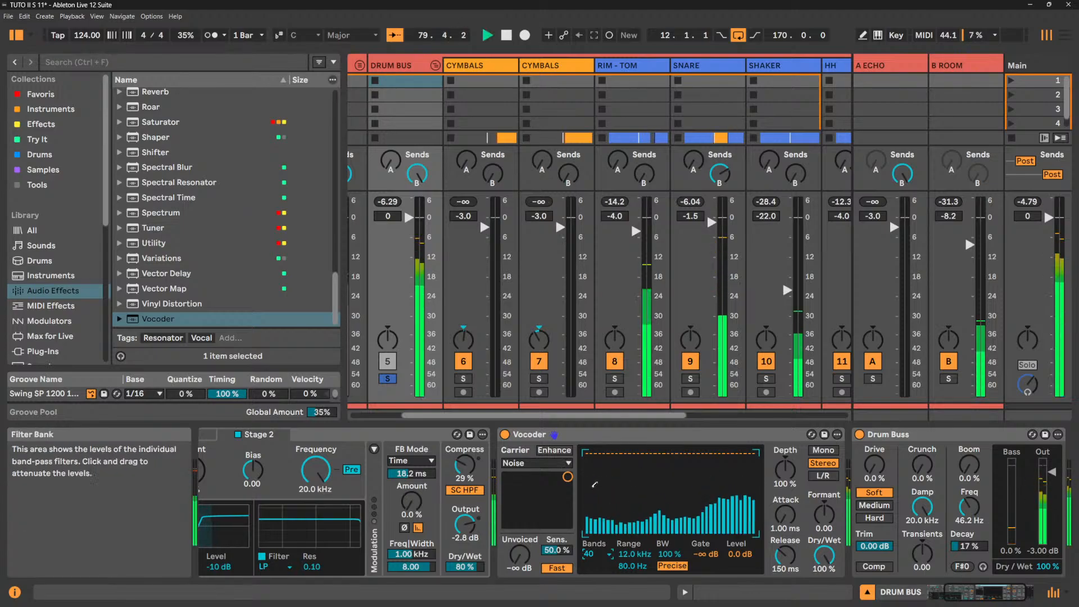
Redraw the Vocoder's filter bank levels during playback, cutting the low bands and keeping the high bands up.
{"action": "mouse_move", "coordinate": [591, 499]}
{"action": "left_mouse_down"}
{"action": "mouse_move", "coordinate": [649, 481]}
{"action": "mouse_move", "coordinate": [735, 525]}
{"action": "left_mouse_up"}
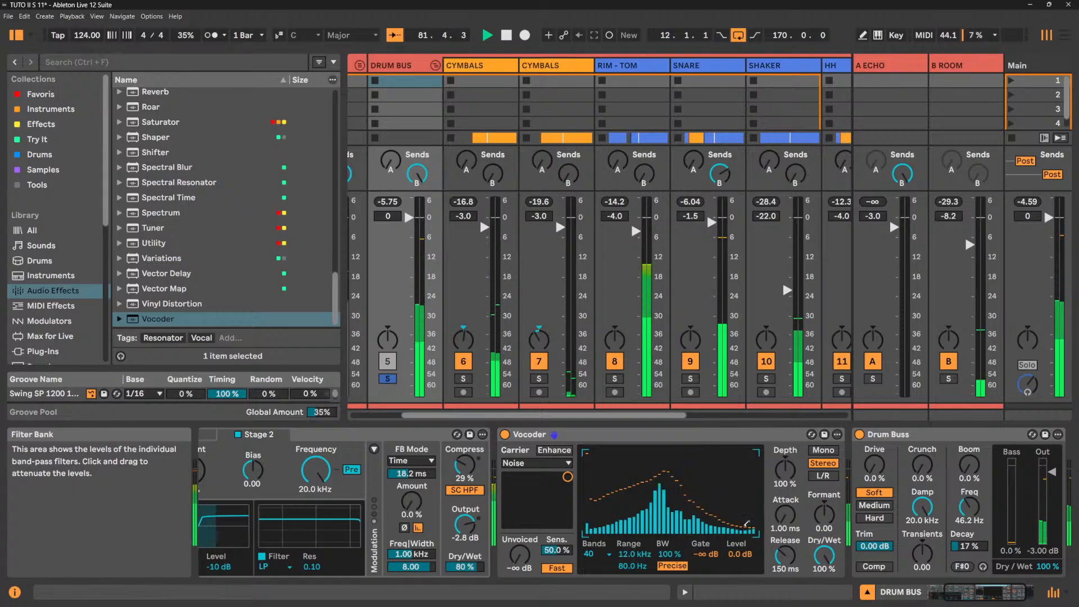
{"action": "left_click", "coordinate": [586, 518]}
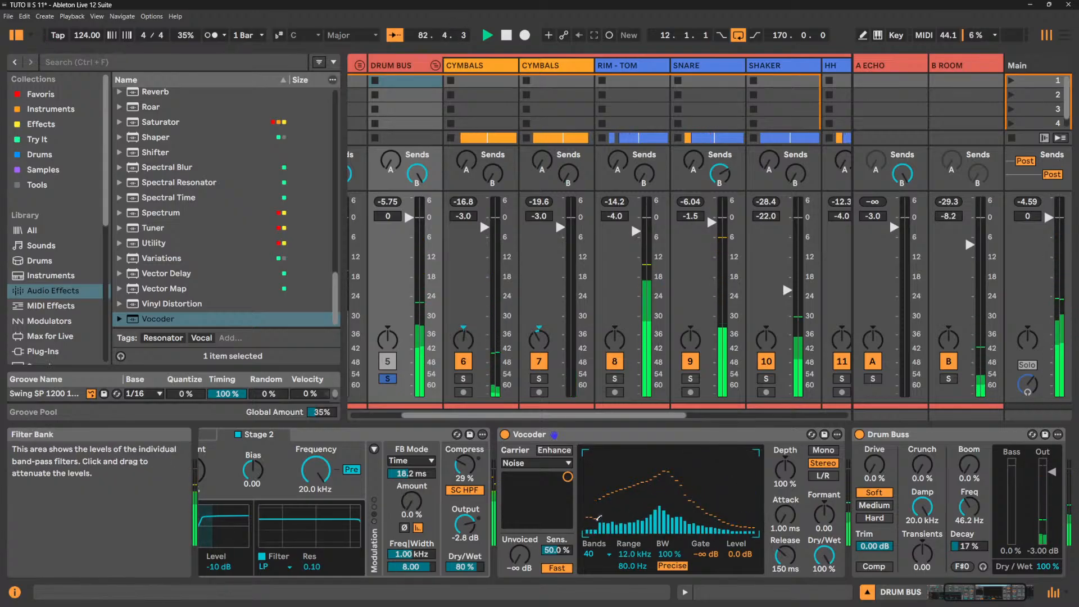
{"action": "mouse_move", "coordinate": [583, 518]}
{"action": "left_mouse_down"}
{"action": "mouse_move", "coordinate": [636, 477]}
{"action": "mouse_move", "coordinate": [699, 461]}
{"action": "mouse_move", "coordinate": [764, 482]}
{"action": "mouse_move", "coordinate": [756, 469]}
{"action": "mouse_move", "coordinate": [610, 512]}
{"action": "left_mouse_up"}
{"action": "mouse_move", "coordinate": [596, 552]}
{"action": "left_mouse_down"}
{"action": "mouse_move", "coordinate": [589, 527]}
{"action": "mouse_move", "coordinate": [585, 536]}
{"action": "left_mouse_up"}
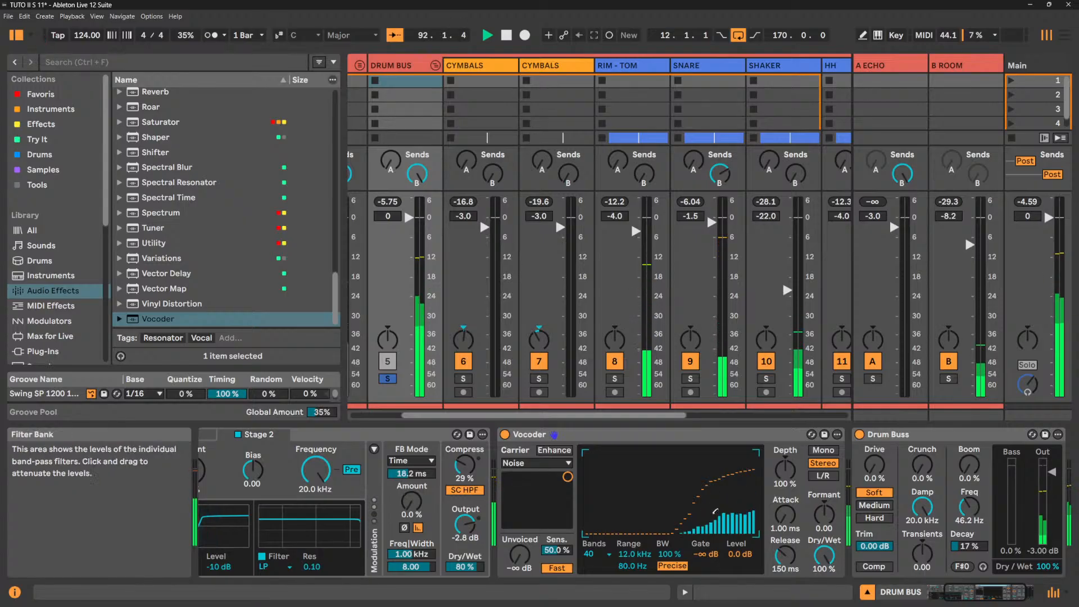
{"action": "key", "text": "space"}
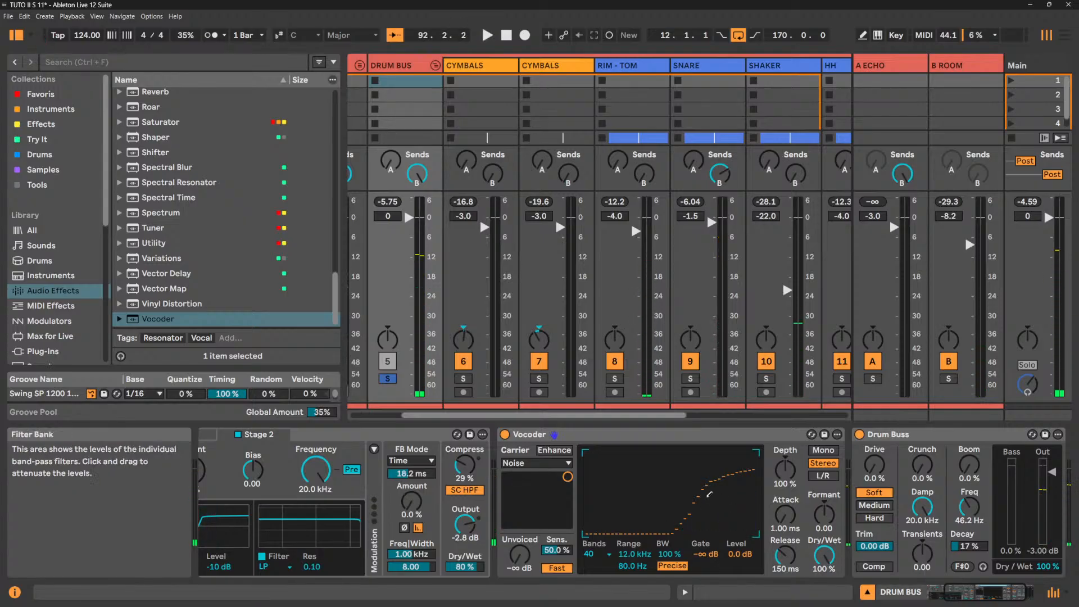
Try an upper filter range of 18.0 kHz, return it to 12.0 kHz, and raise the Vocoder's bandwidth to 193 %.
{"action": "key", "text": "space"}
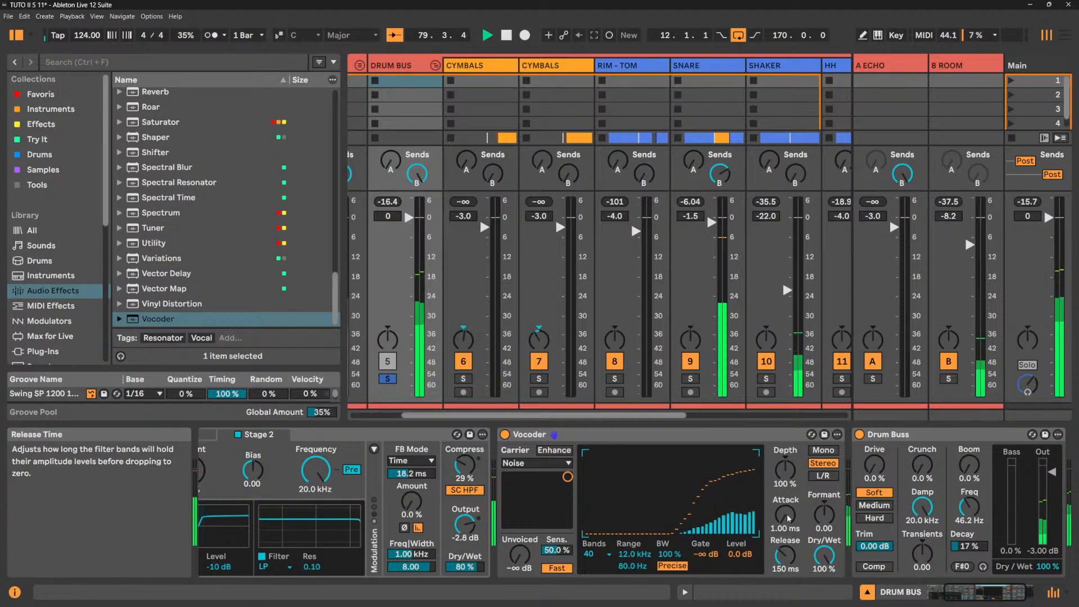
{"action": "key", "text": "space"}
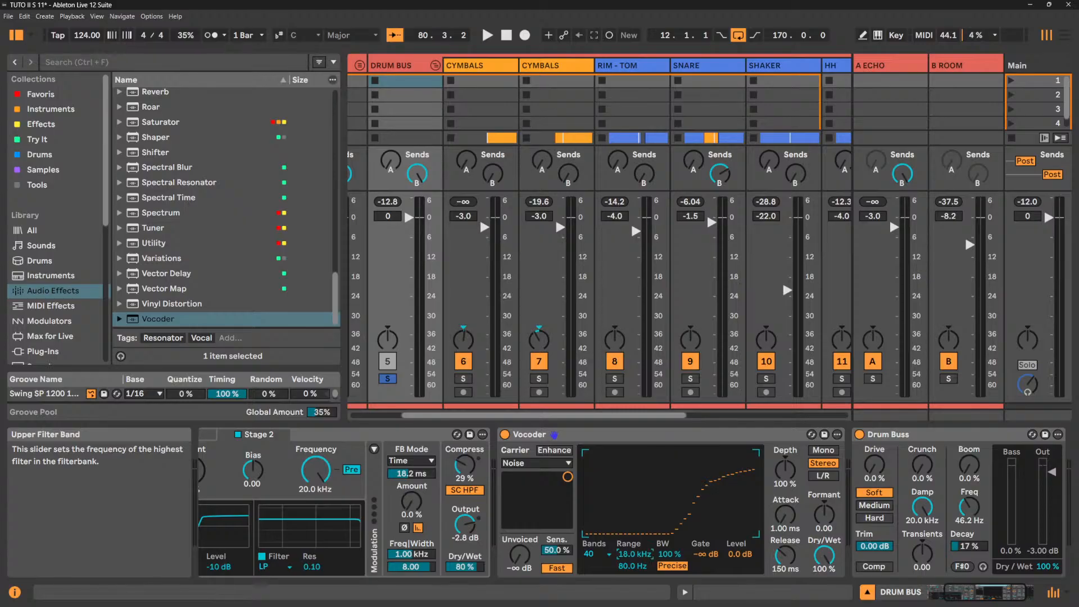
{"action": "key", "text": "space"}
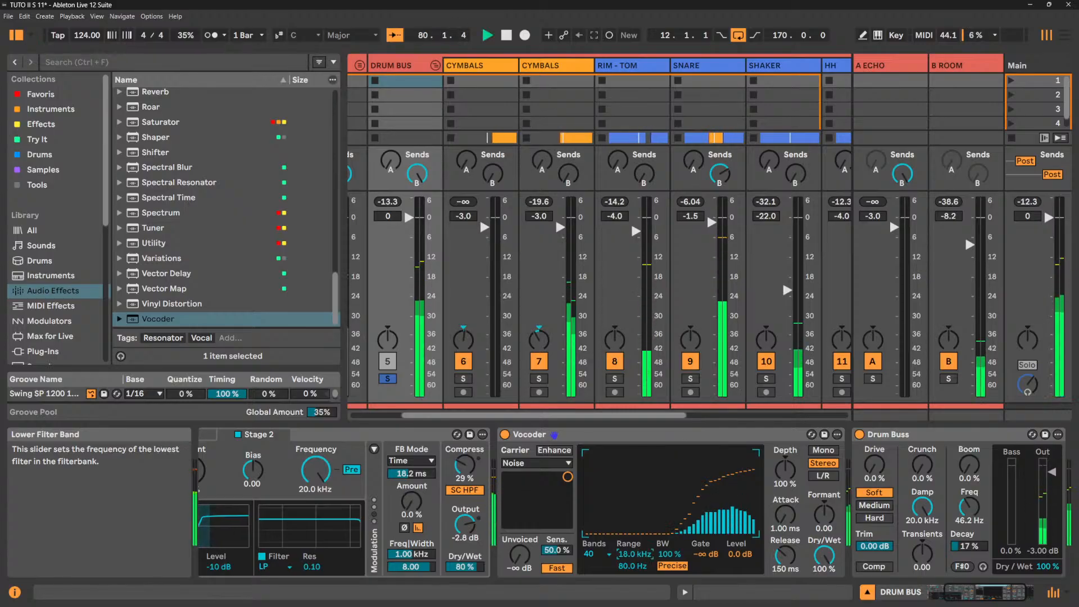
{"action": "left_click_drag", "start_coordinate": [633, 567], "coordinate": [633, 596]}
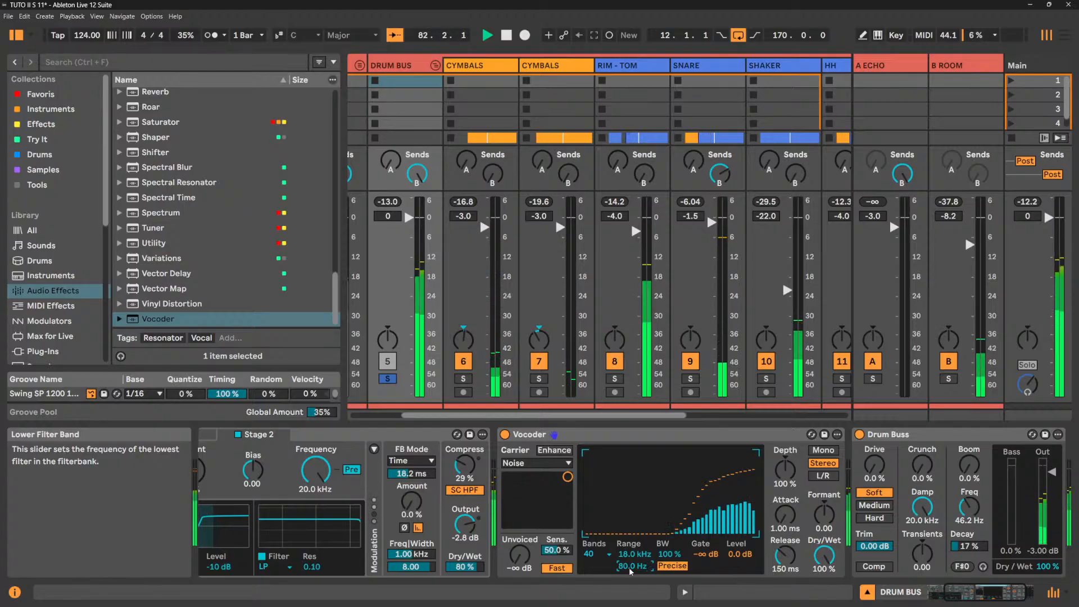
{"action": "left_click_drag", "start_coordinate": [629, 568], "coordinate": [669, 535]}
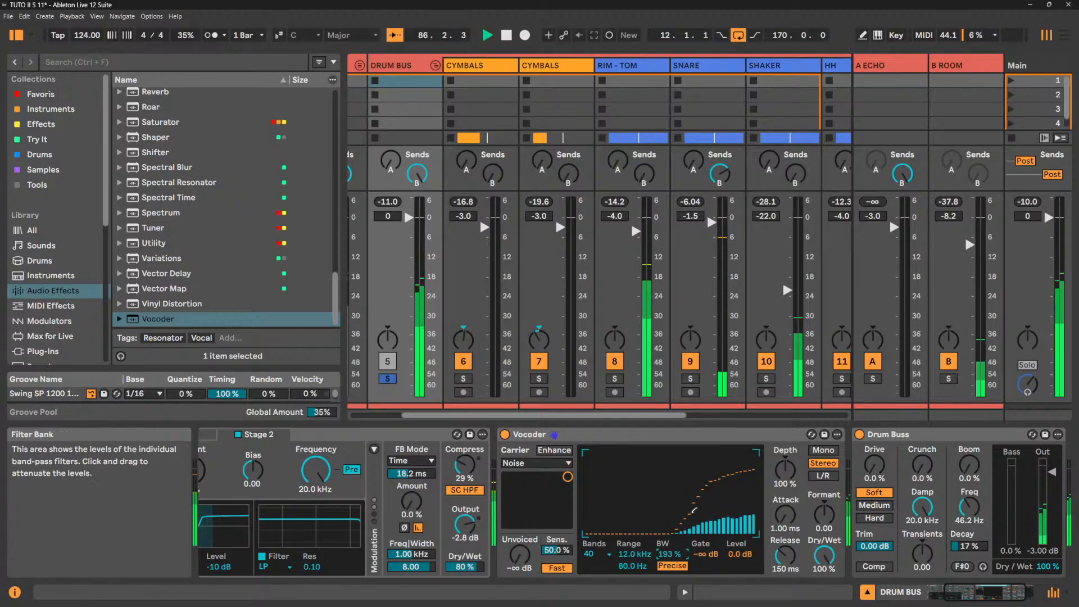
Set the Vocoder to 4 bands and raise the levels of the two highest bands.
{"action": "left_click", "coordinate": [593, 550]}
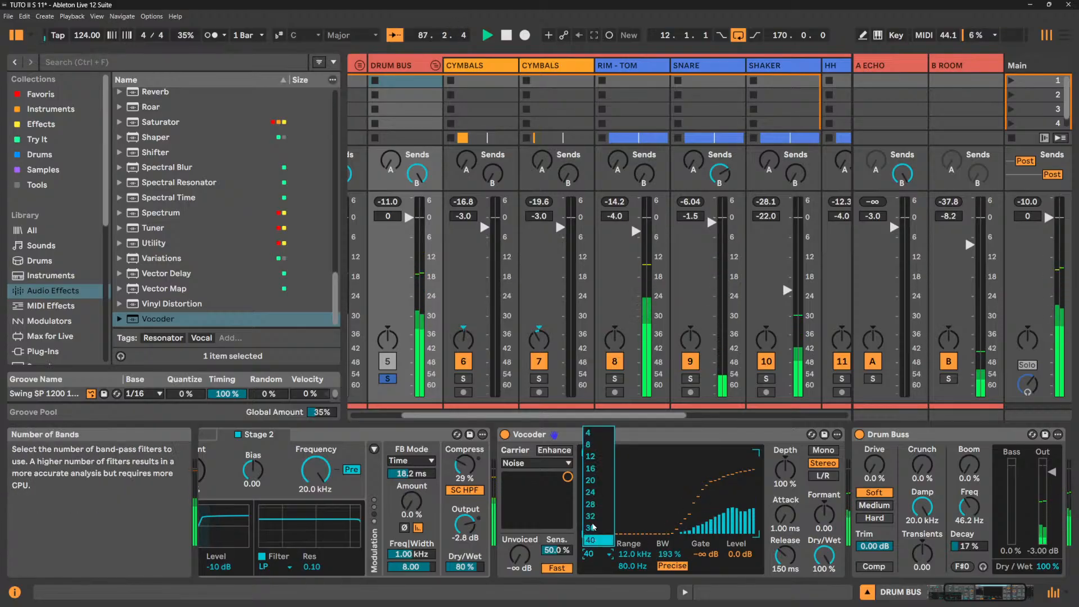
{"action": "left_click", "coordinate": [600, 437]}
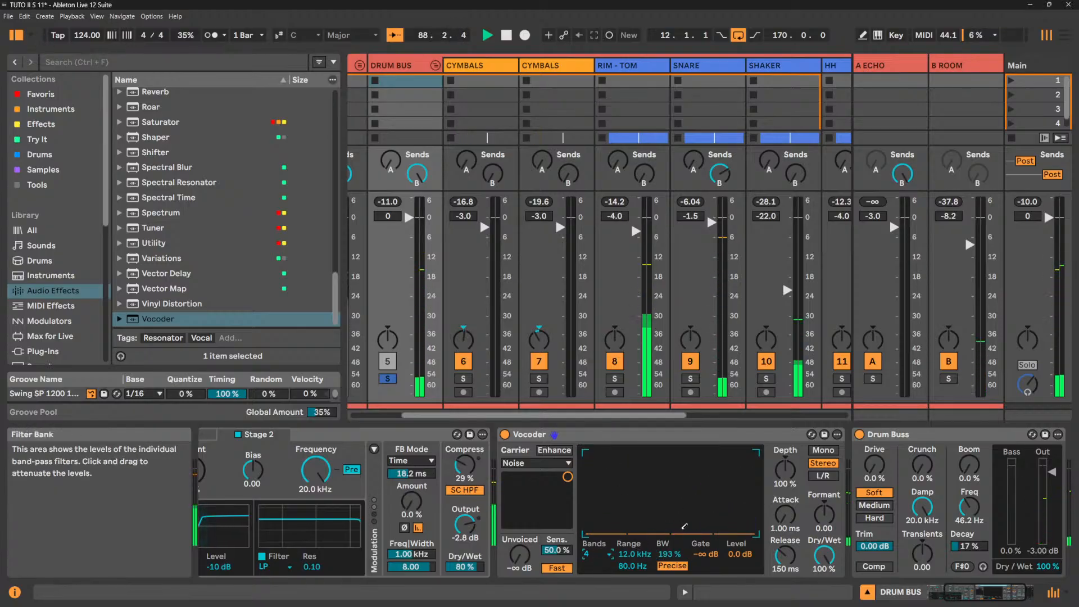
{"action": "mouse_move", "coordinate": [700, 492]}
{"action": "left_mouse_down"}
{"action": "mouse_move", "coordinate": [692, 471]}
{"action": "mouse_move", "coordinate": [733, 480]}
{"action": "left_mouse_up"}
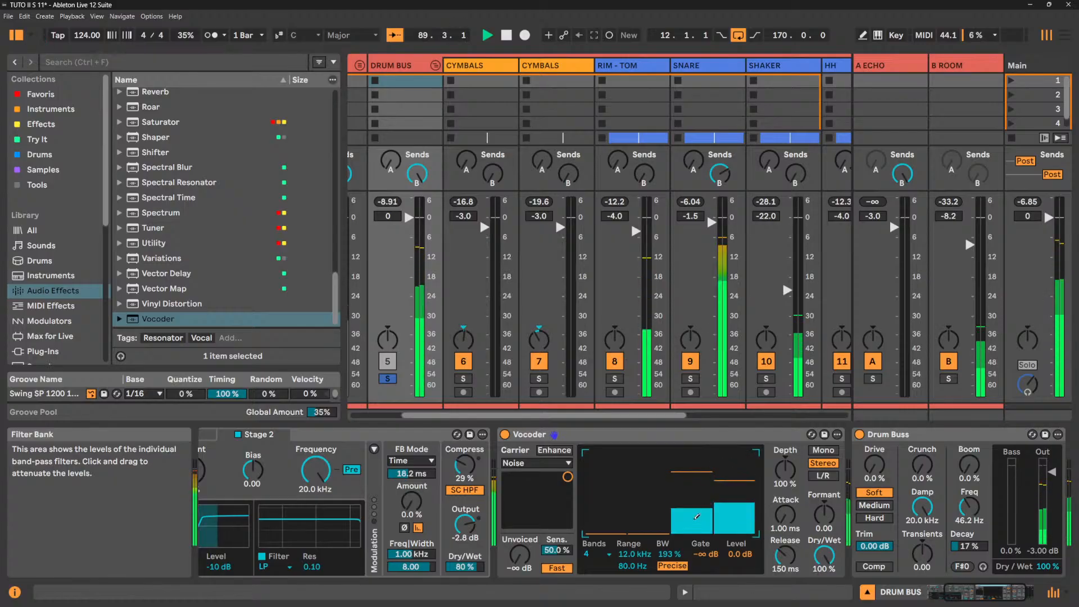
Lower the Vocoder's bandwidth, reset it to 100 %, and set the number of bands back to 40.
{"action": "left_click_drag", "start_coordinate": [669, 554], "coordinate": [669, 596]}
{"action": "key", "text": "Delete"}
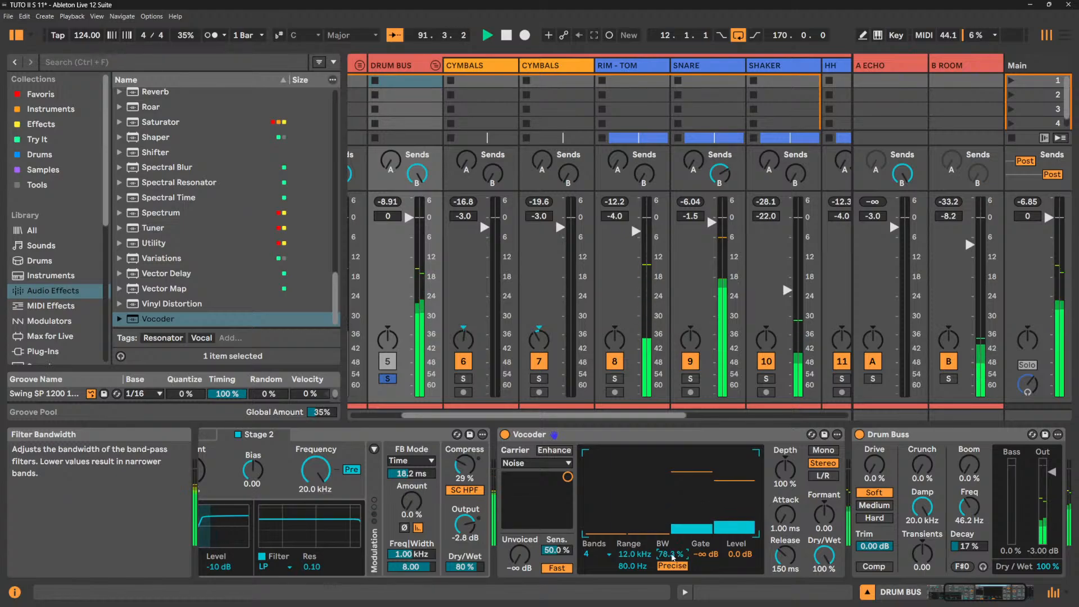
{"action": "left_click", "coordinate": [588, 553]}
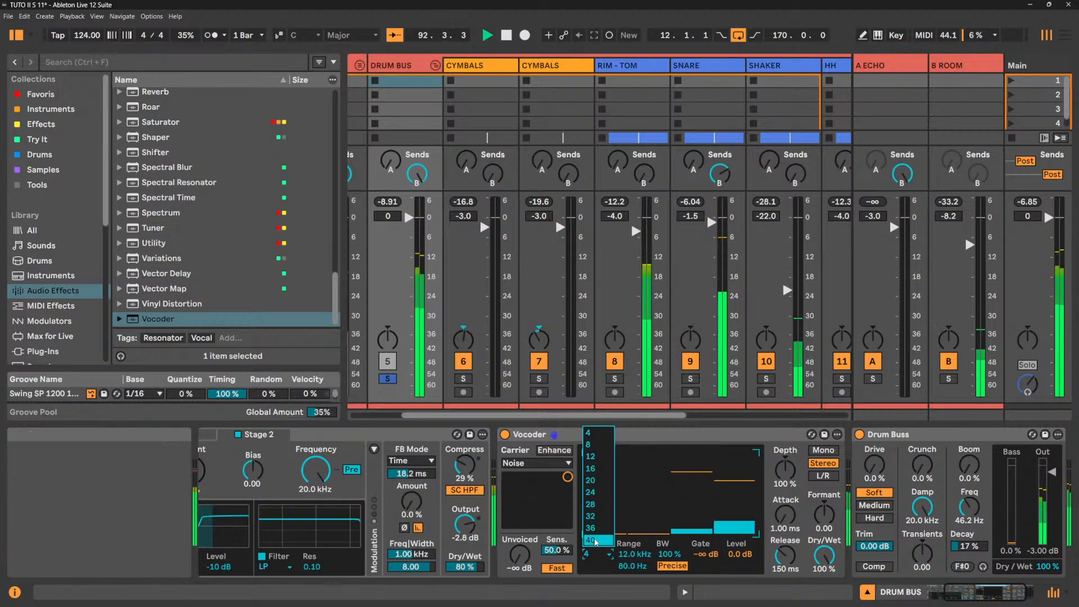
{"action": "left_click", "coordinate": [593, 545]}
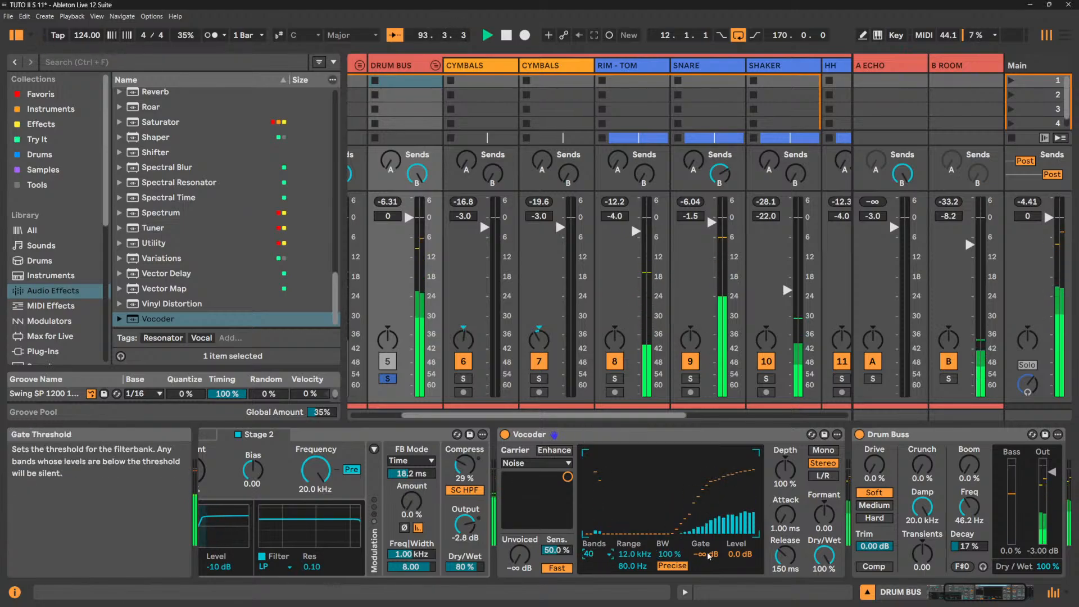
Try a higher gate threshold, return it to -∞ dB, and set the Vocoder's level to 1.5 dB.
{"action": "left_click_drag", "start_coordinate": [703, 554], "coordinate": [703, 491]}
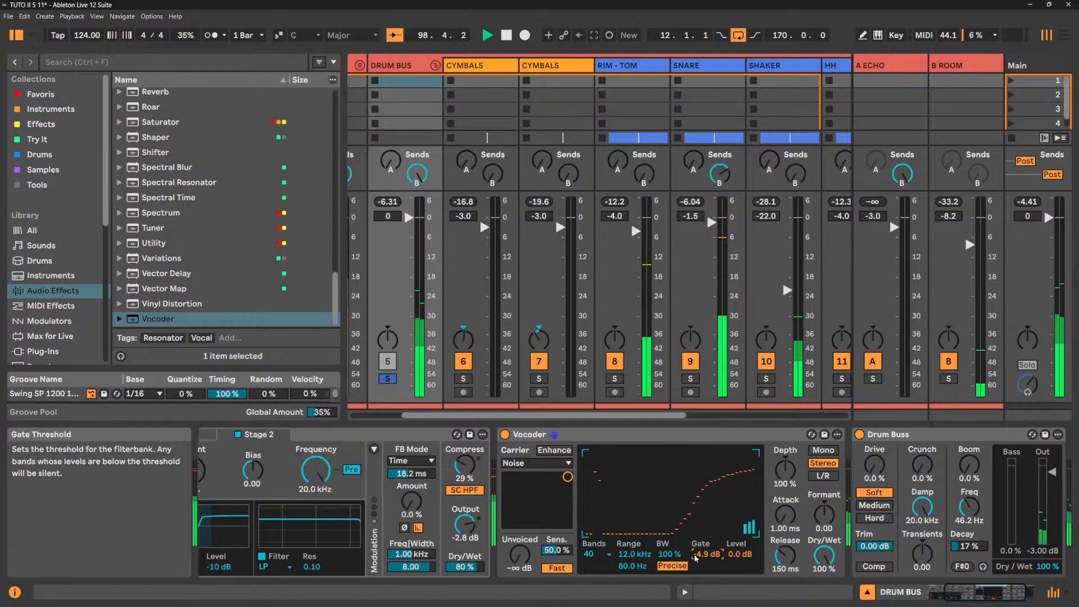
{"action": "left_click_drag", "start_coordinate": [707, 553], "coordinate": [707, 585]}
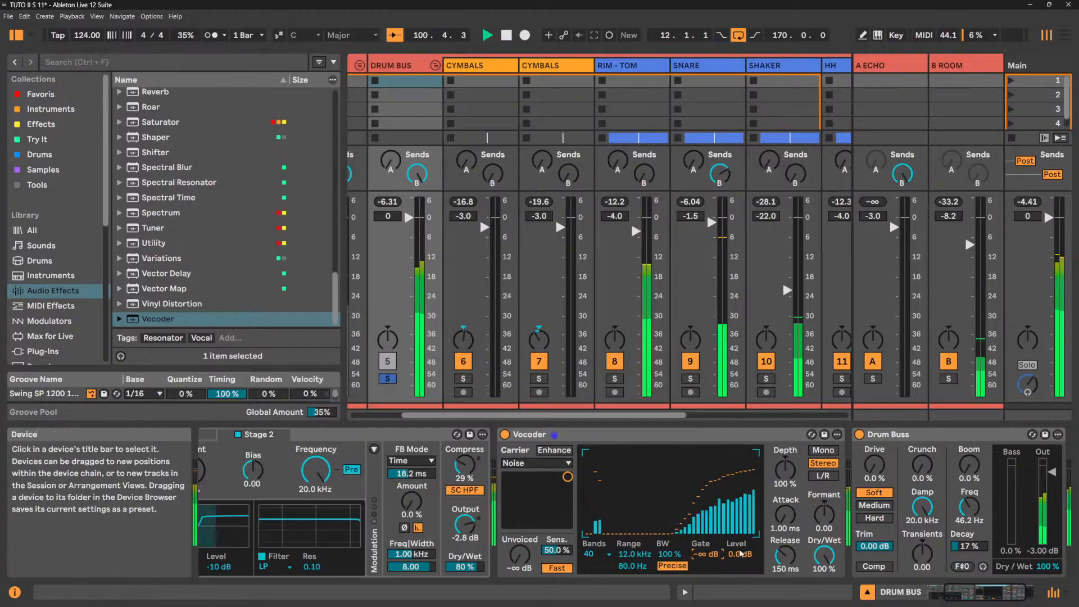
{"action": "mouse_move", "coordinate": [740, 554]}
{"action": "left_mouse_down"}
{"action": "mouse_move", "coordinate": [741, 540]}
{"action": "mouse_move", "coordinate": [738, 556]}
{"action": "left_mouse_up"}
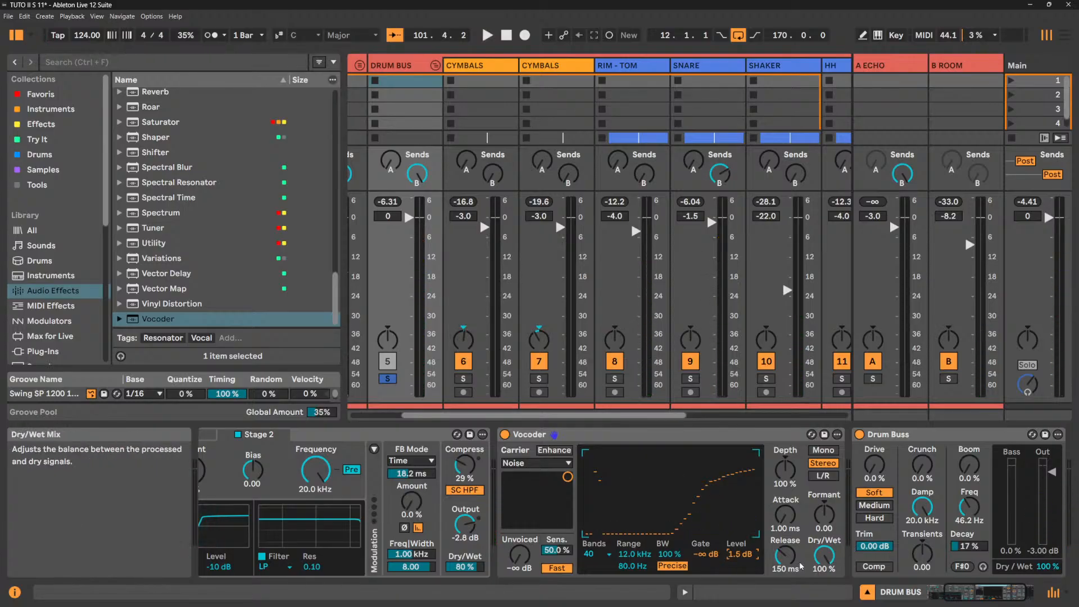
{"action": "key", "text": "space"}
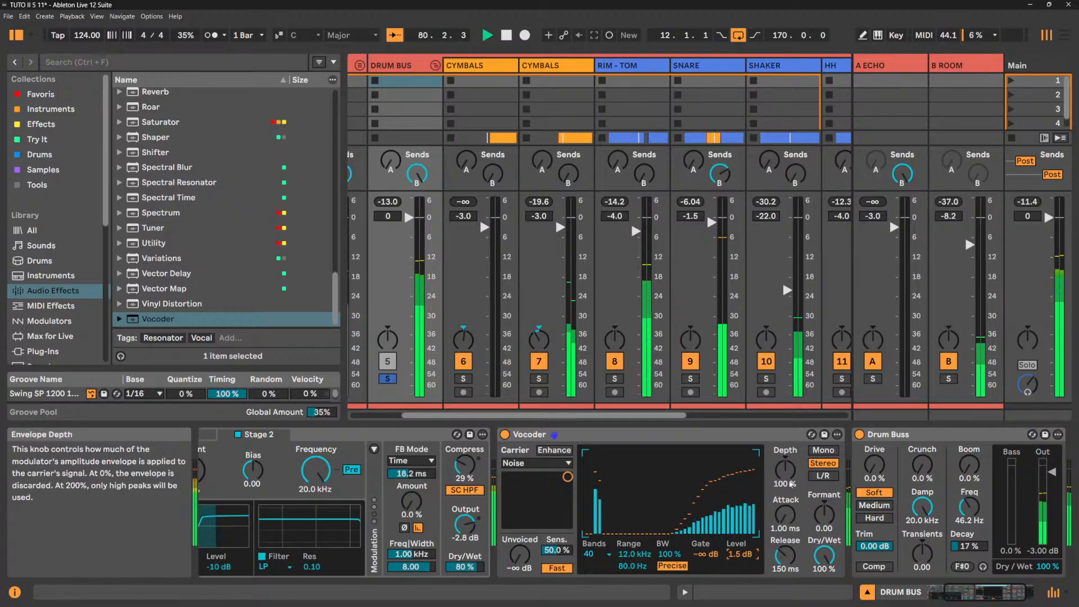
{"action": "key", "text": "space"}
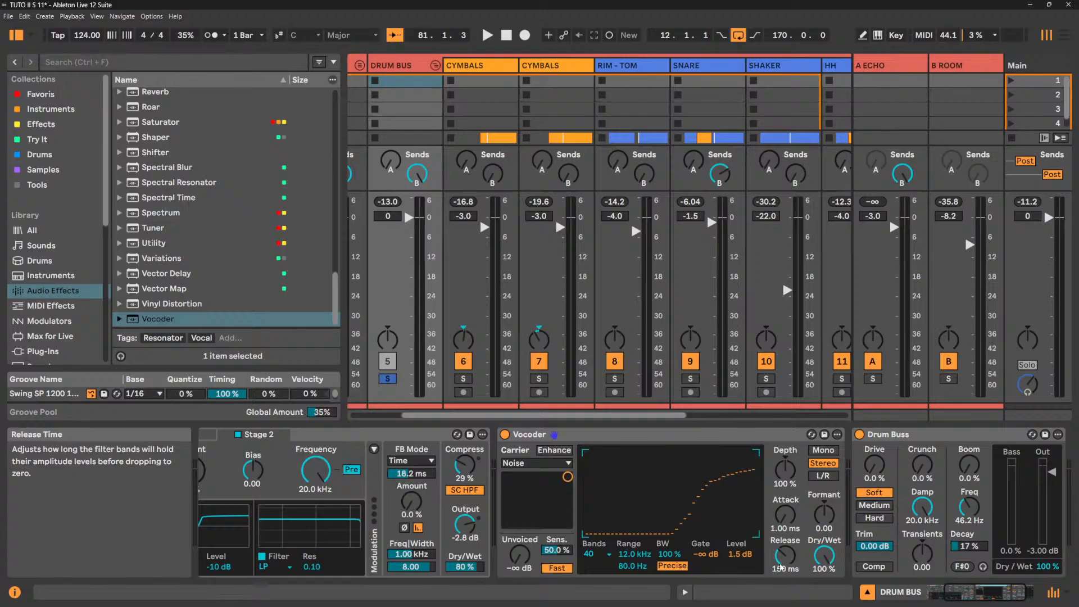
Try the Vocoder's envelope and formant controls during playback, setting the release to 105 ms and the formant to 5.71.
{"action": "key", "text": "space"}
{"action": "mouse_move", "coordinate": [780, 566]}
{"action": "left_mouse_down"}
{"action": "mouse_move", "coordinate": [780, 531]}
{"action": "mouse_move", "coordinate": [786, 563]}
{"action": "left_mouse_up"}
{"action": "left_click_drag", "start_coordinate": [785, 515], "coordinate": [824, 514]}
{"action": "mouse_move", "coordinate": [785, 470]}
{"action": "left_mouse_down"}
{"action": "mouse_move", "coordinate": [785, 483]}
{"action": "mouse_move", "coordinate": [786, 469]}
{"action": "left_mouse_up"}
Compare the Vocoder's Mono, Stereo and L/R modes during playback, returning to Stereo.
{"action": "left_click", "coordinate": [824, 450]}
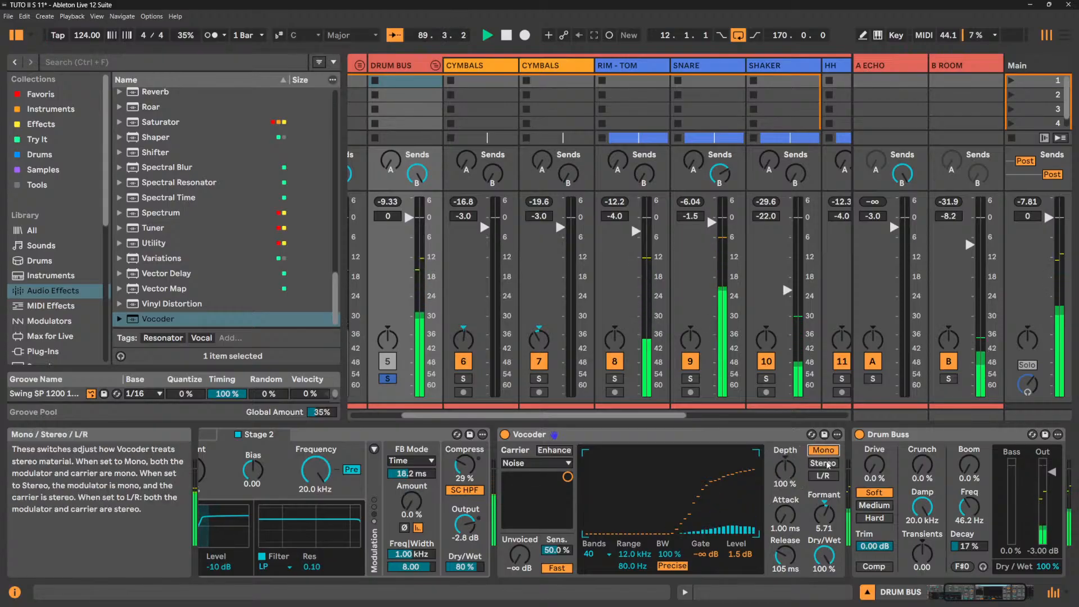
{"action": "left_click", "coordinate": [825, 466]}
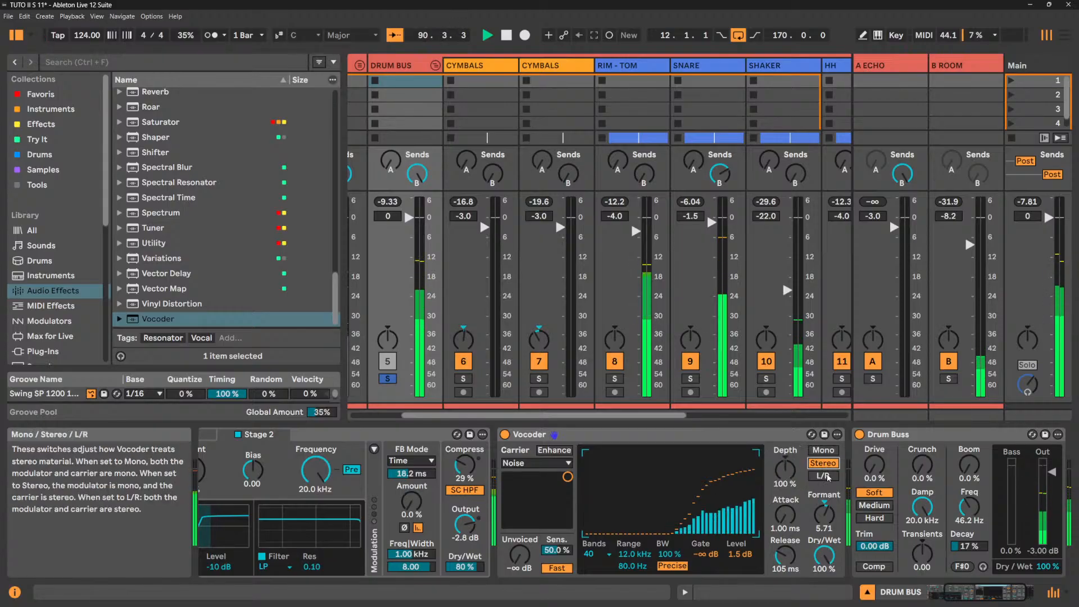
{"action": "left_click", "coordinate": [828, 476]}
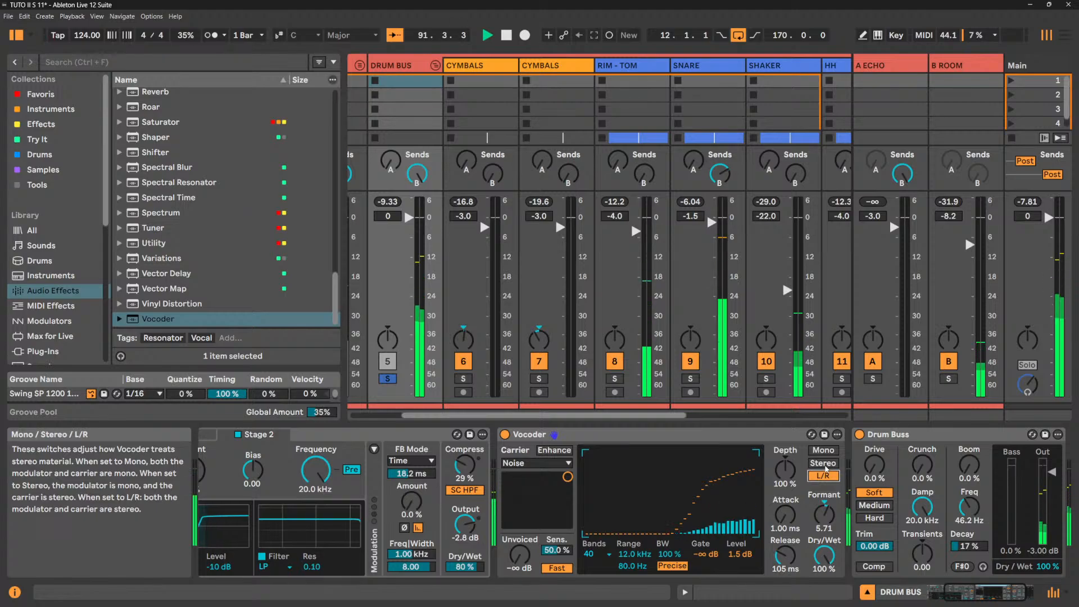
{"action": "left_click", "coordinate": [826, 464]}
{"action": "left_click", "coordinate": [825, 476]}
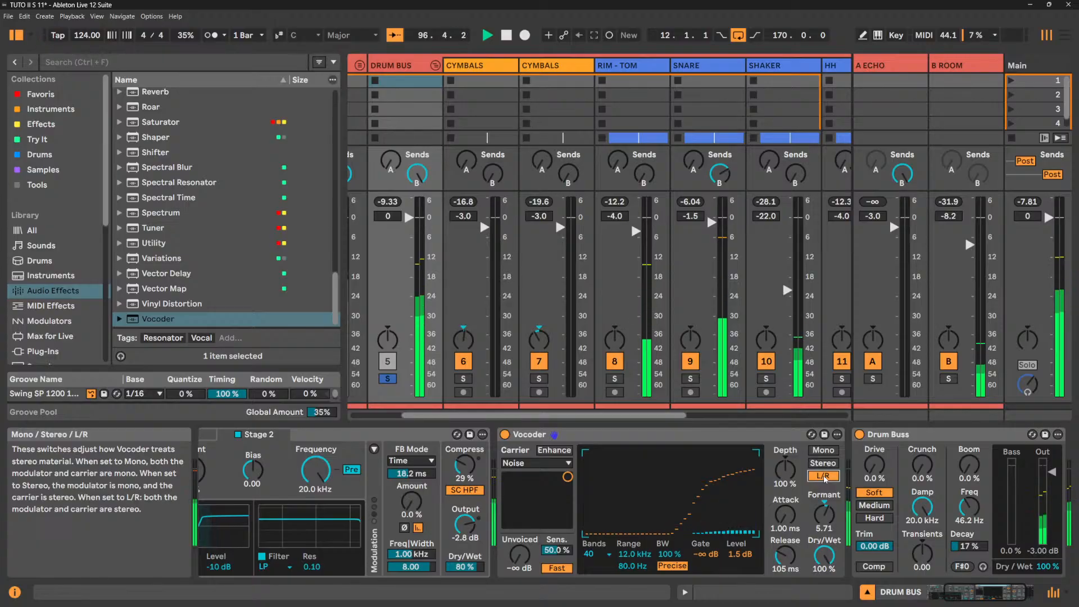
{"action": "left_click", "coordinate": [823, 463]}
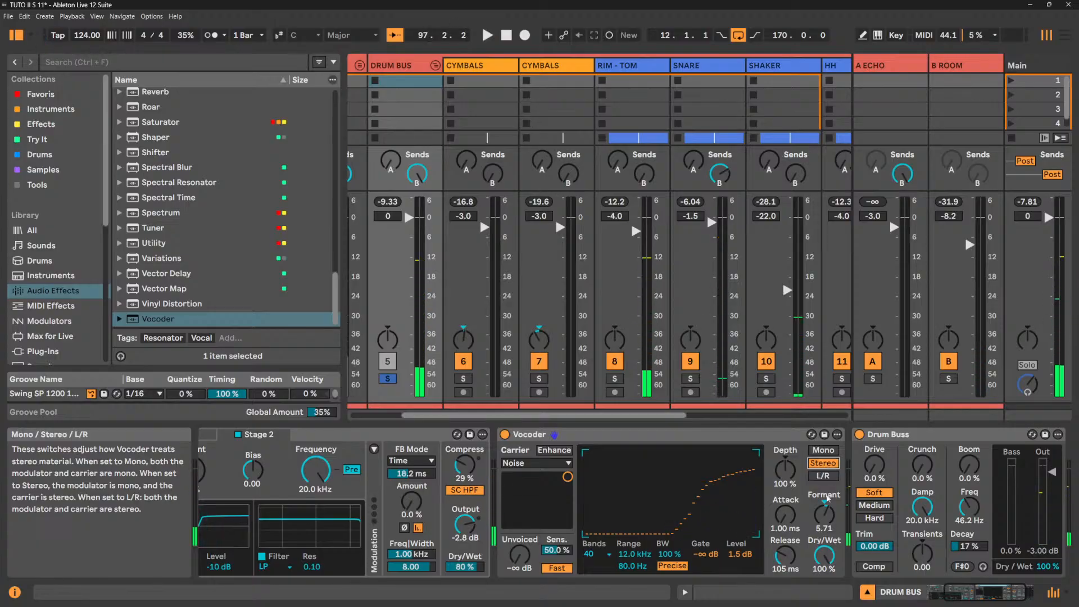
Set the Vocoder's formant to -6.29 while playing, and restore the filter bank bands to full level.
{"action": "key", "text": "space"}
{"action": "left_click_drag", "start_coordinate": [824, 513], "coordinate": [824, 578]}
{"action": "key", "text": "space"}
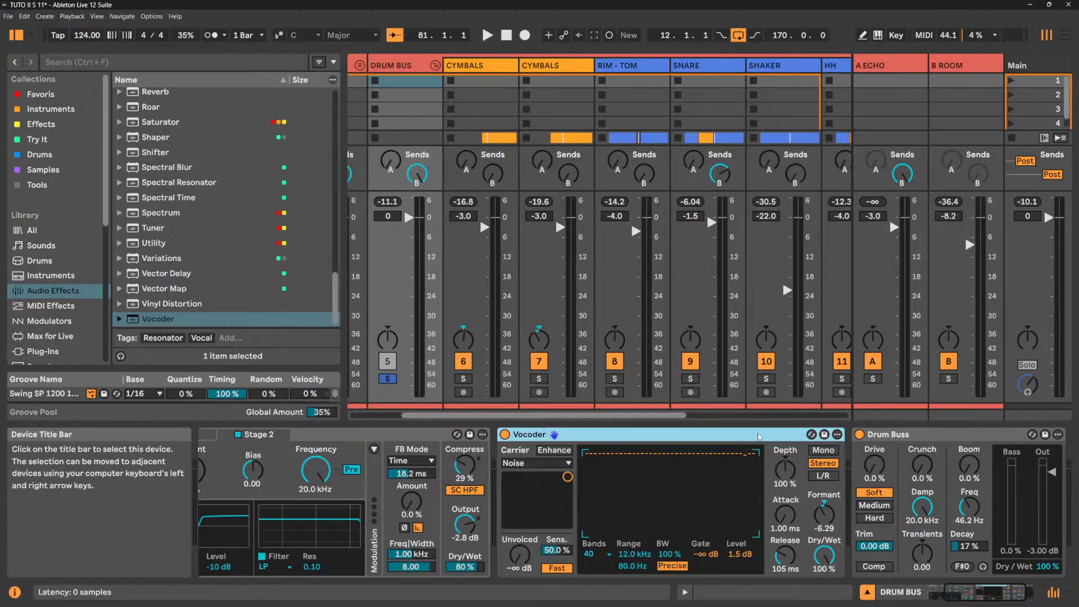
Delete the Vocoder from DRUM BUS, fold that group, and solo the BASS track.
{"action": "key", "text": "Delete"}
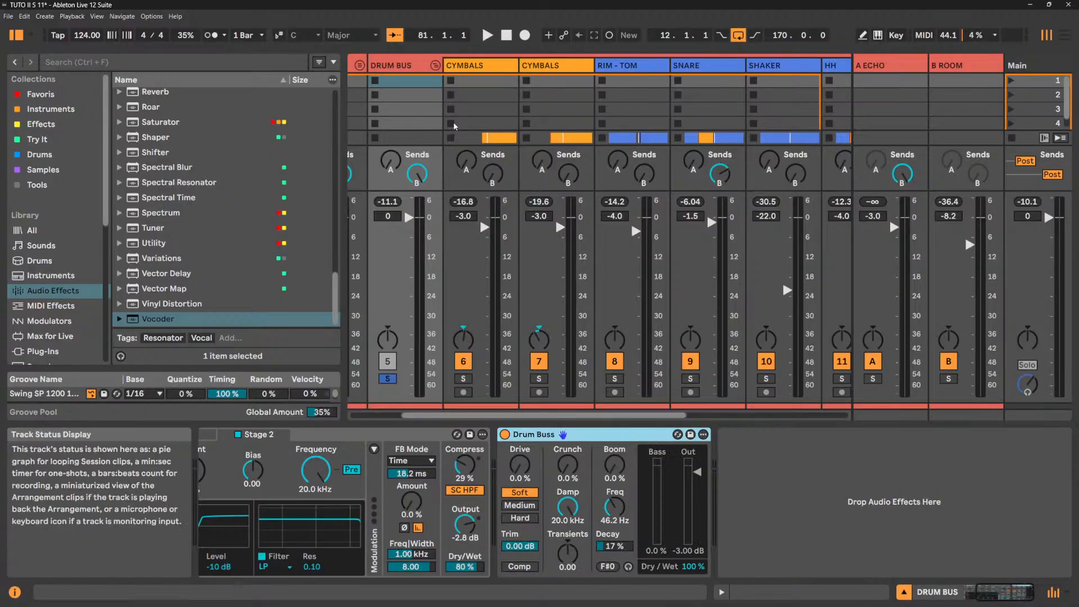
{"action": "left_click", "coordinate": [436, 65]}
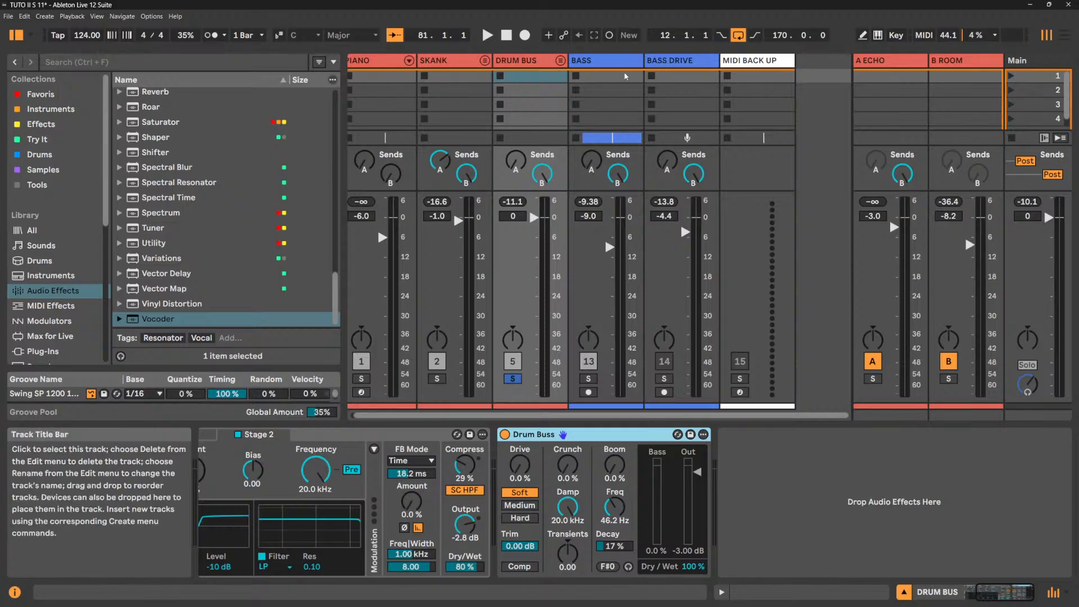
{"action": "left_click", "coordinate": [595, 325]}
{"action": "left_click", "coordinate": [588, 379]}
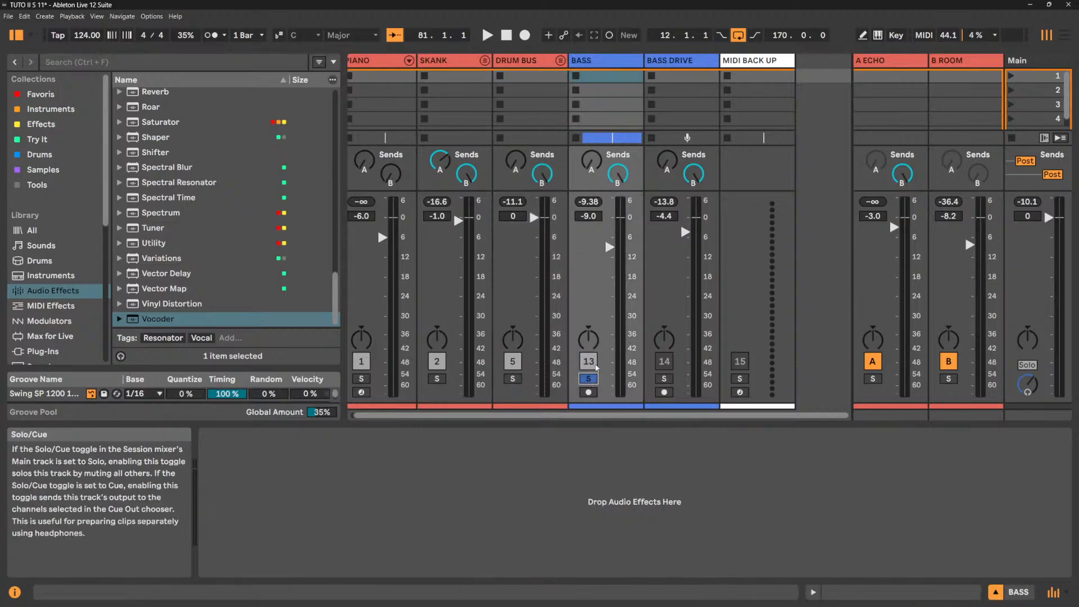
Add a Vocoder to the BASS track during playback and shift its noise carrier point slightly.
{"action": "key", "text": "space"}
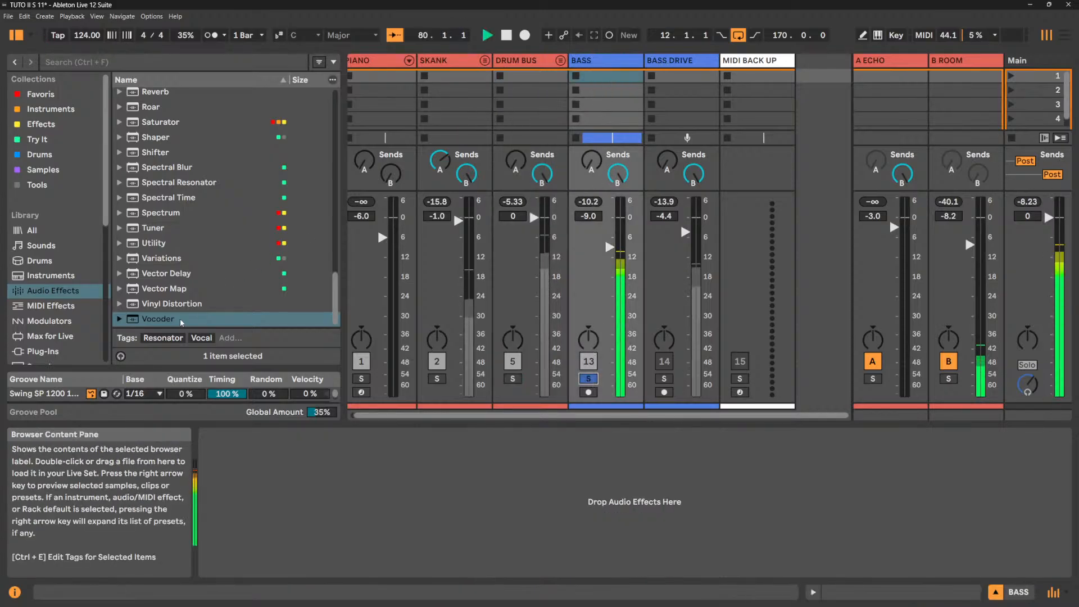
{"action": "left_click_drag", "start_coordinate": [180, 318], "coordinate": [299, 487]}
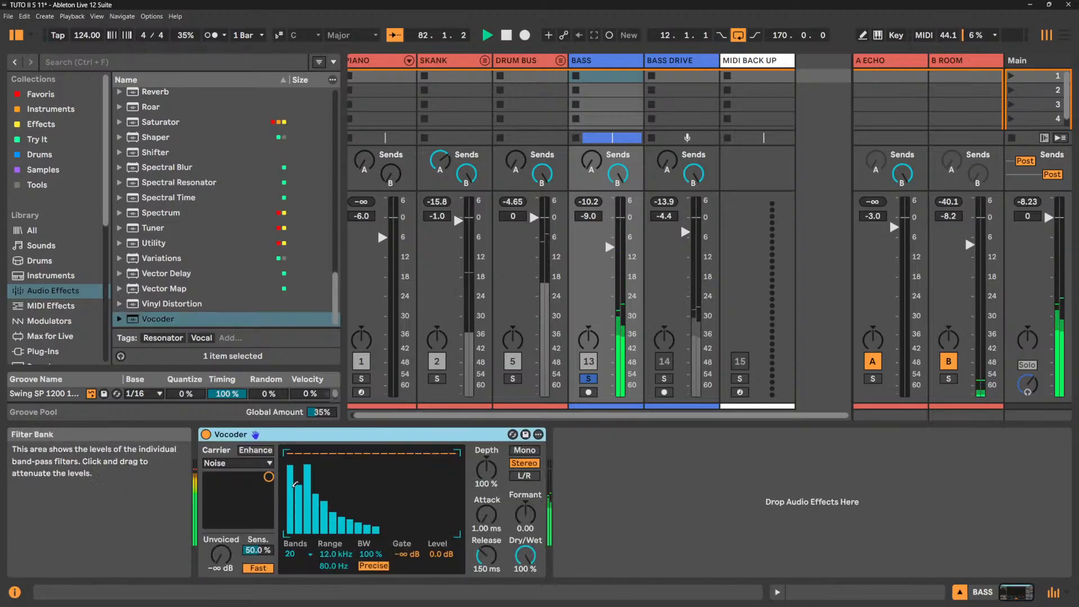
{"action": "mouse_move", "coordinate": [269, 477]}
{"action": "left_mouse_down"}
{"action": "mouse_move", "coordinate": [217, 502]}
{"action": "mouse_move", "coordinate": [267, 477]}
{"action": "left_mouse_up"}
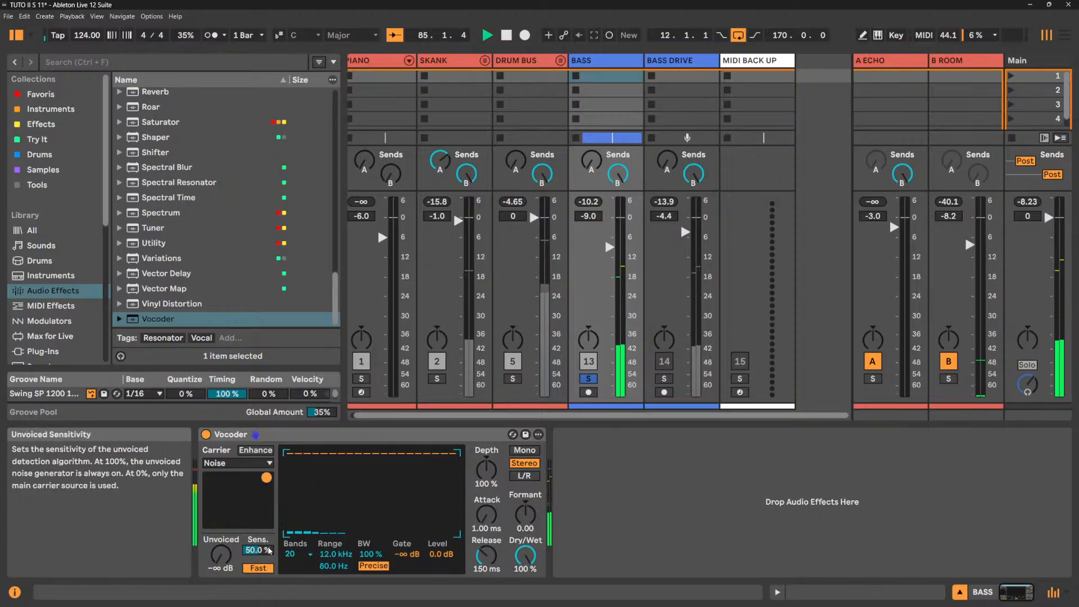
Set the BASS Vocoder to 64.8 % unvoiced sensitivity and 22 dB output level, with the lowest filter bands attenuated in a rising slope.
{"action": "left_click_drag", "start_coordinate": [259, 549], "coordinate": [258, 533]}
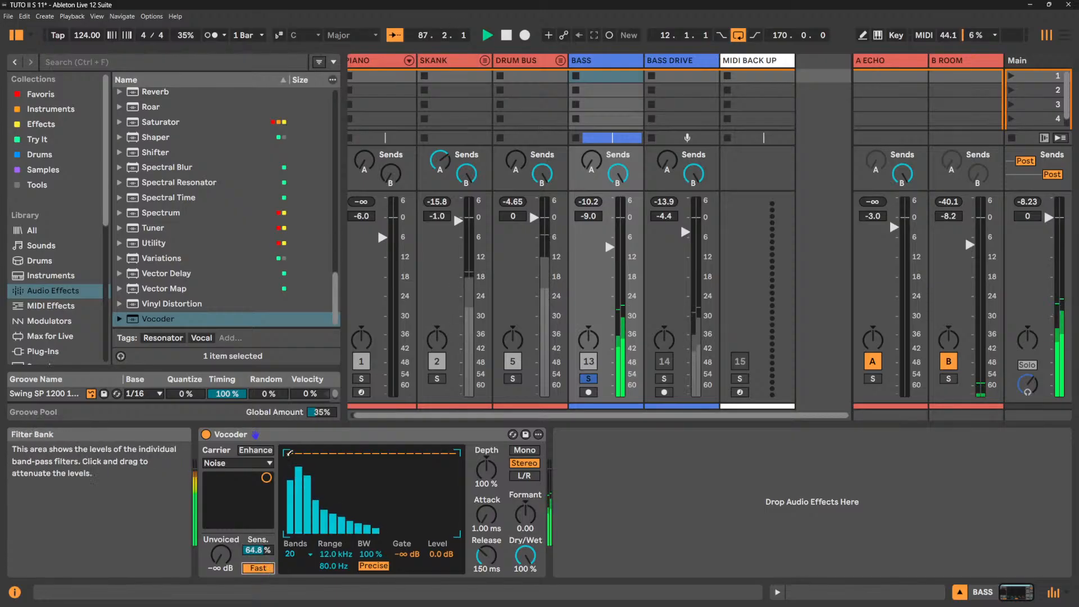
{"action": "left_click_drag", "start_coordinate": [288, 492], "coordinate": [358, 448]}
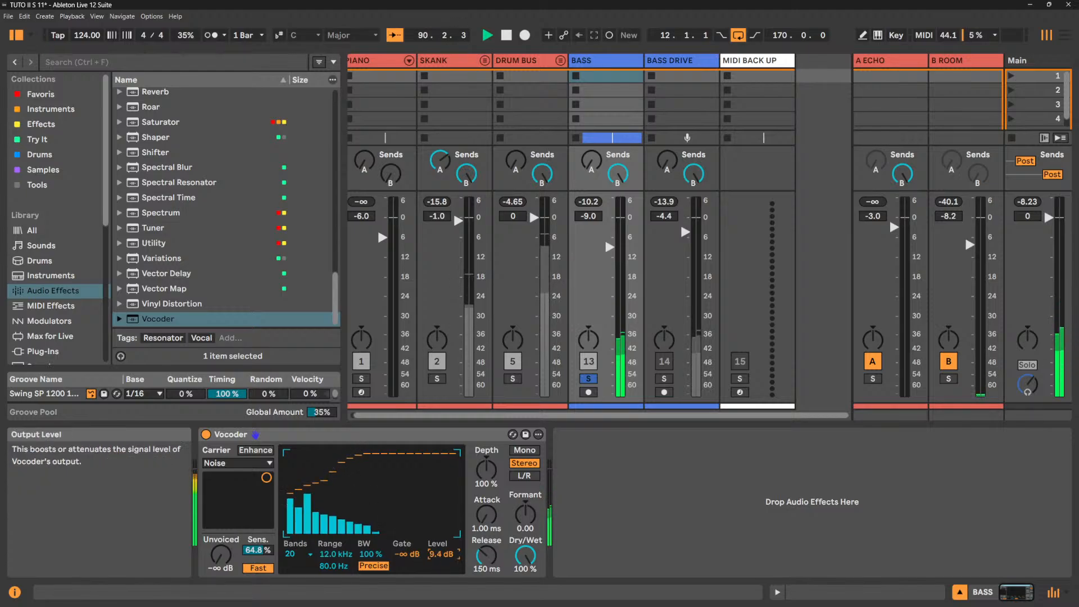
{"action": "left_click_drag", "start_coordinate": [437, 554], "coordinate": [437, 522]}
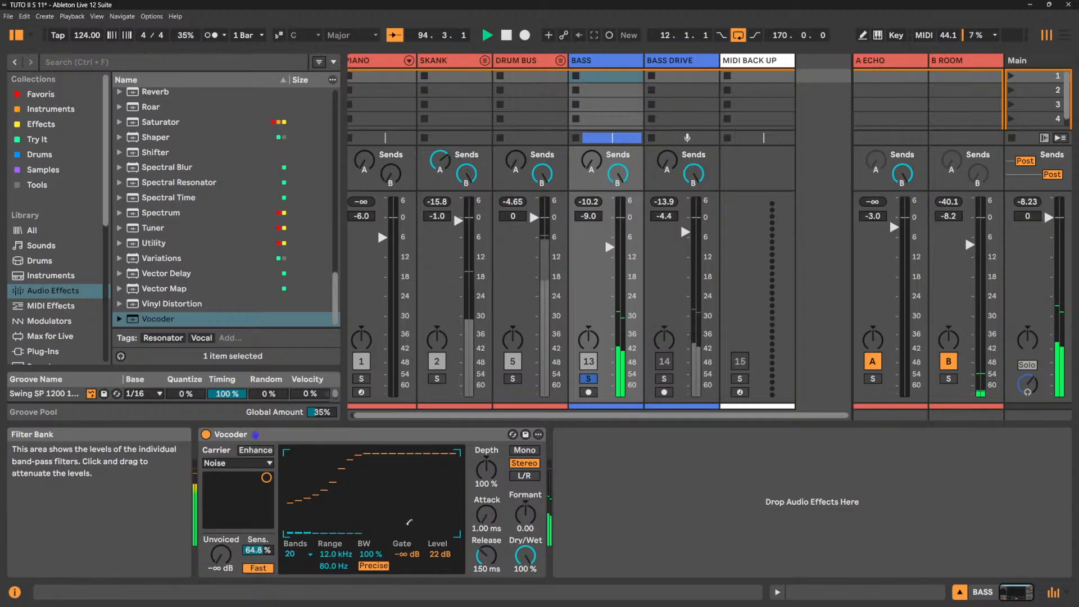
Try the Vocoder's attack, then set its release to 71.7 ms, formant to -4.57 and depth to 125 % during playback.
{"action": "left_click", "coordinate": [487, 514]}
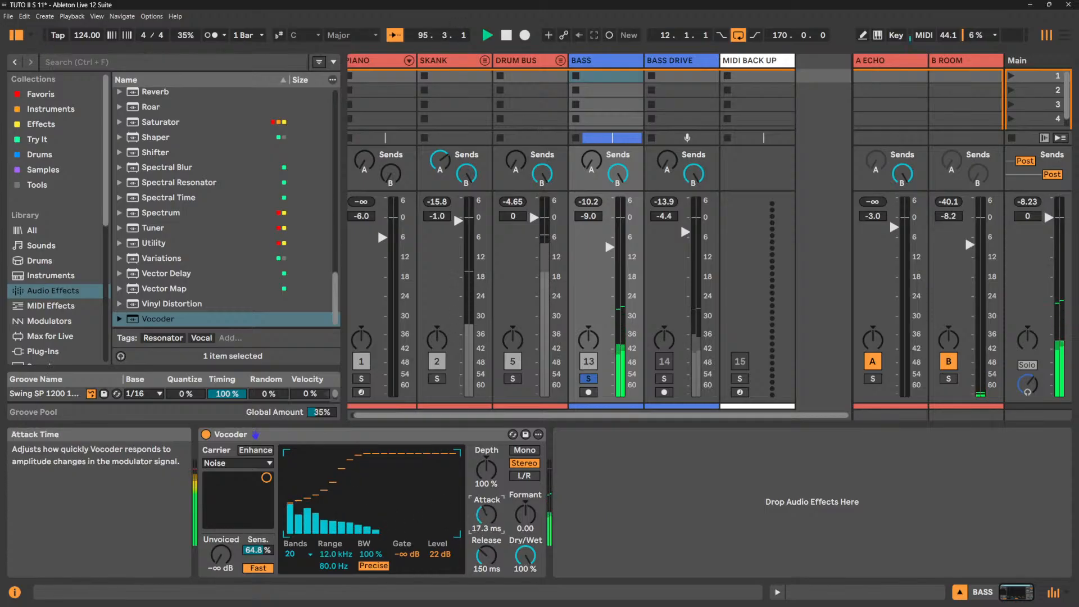
{"action": "left_click_drag", "start_coordinate": [486, 556], "coordinate": [487, 517]}
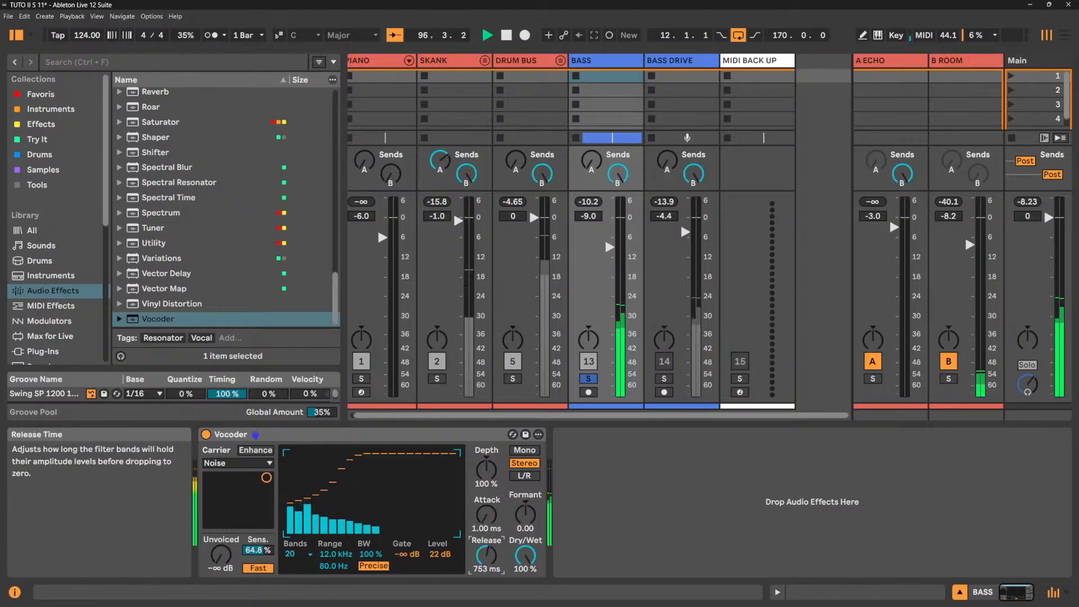
{"action": "mouse_move", "coordinate": [487, 556]}
{"action": "left_mouse_down"}
{"action": "mouse_move", "coordinate": [486, 568]}
{"action": "mouse_move", "coordinate": [487, 551]}
{"action": "left_mouse_up"}
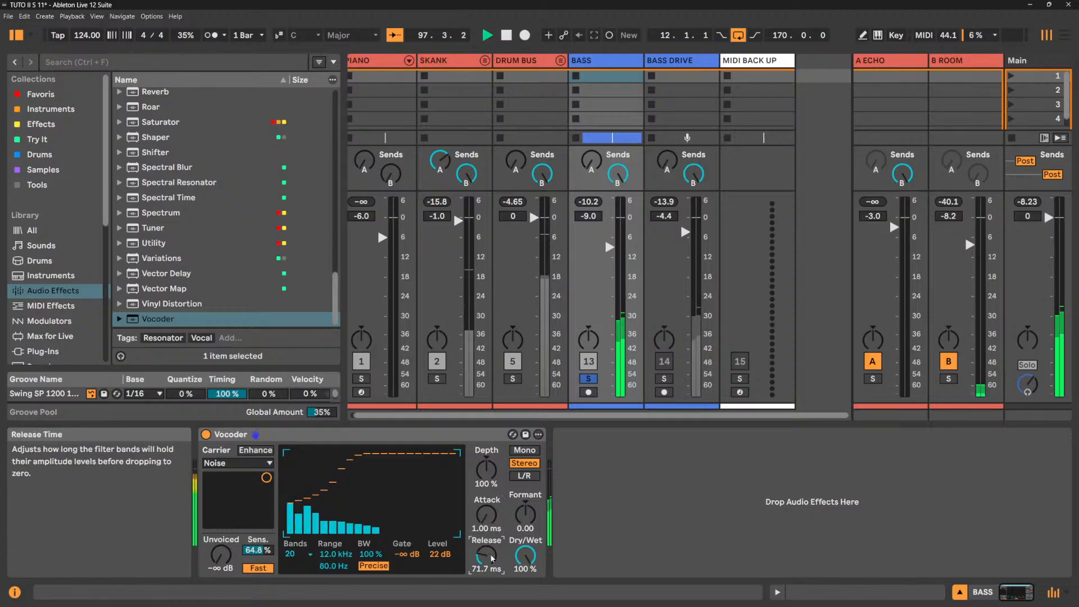
{"action": "left_click", "coordinate": [531, 511]}
{"action": "left_click_drag", "start_coordinate": [535, 491], "coordinate": [534, 484]}
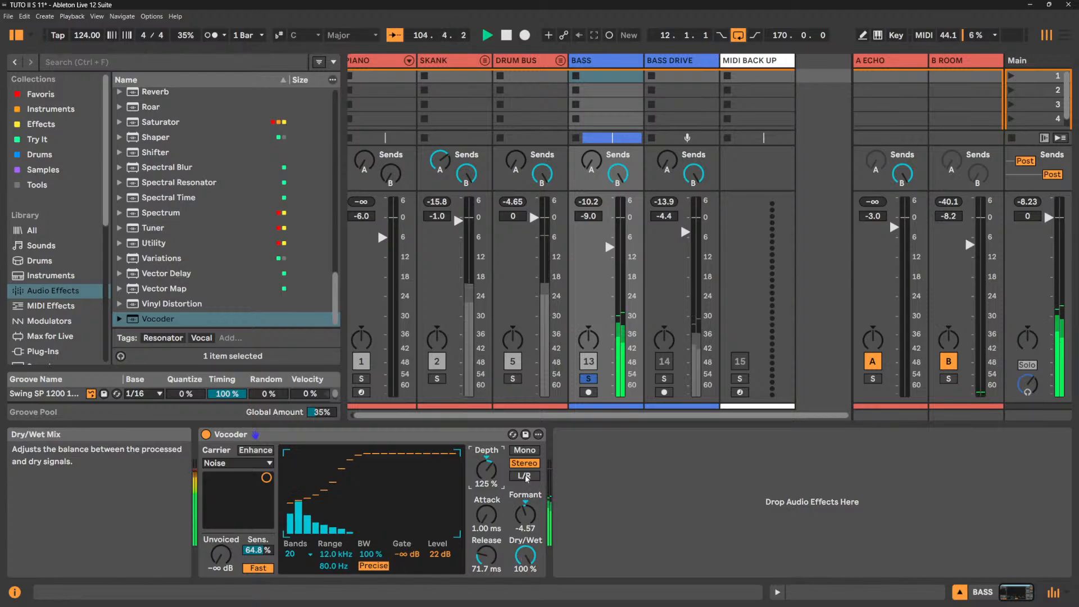
Switch the Vocoder to Mono at 100 % dry/wet and restore the attenuated filter bands to full level.
{"action": "left_click", "coordinate": [525, 449]}
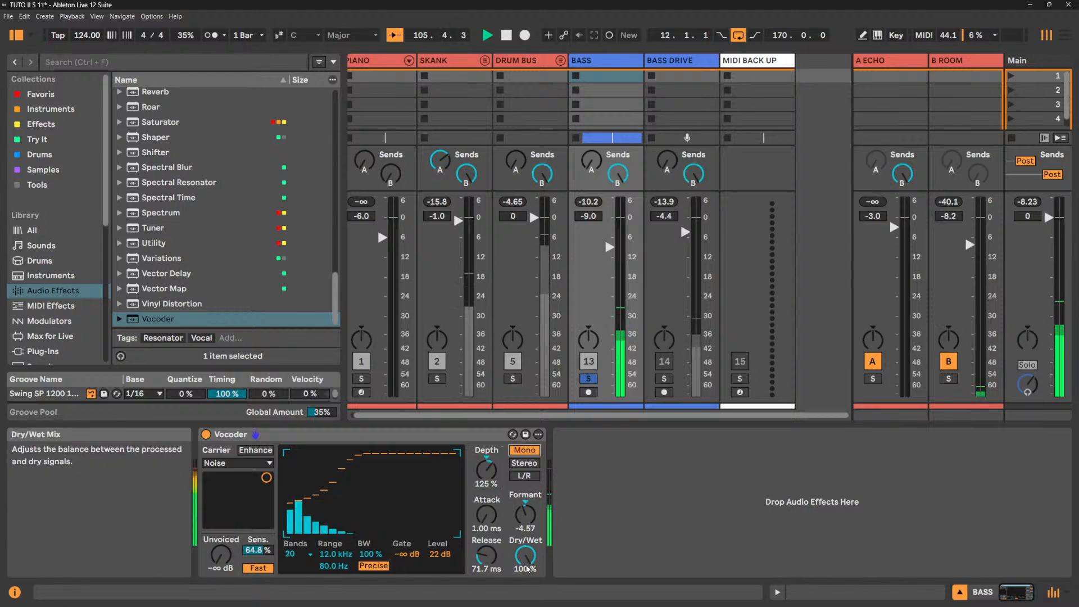
{"action": "mouse_move", "coordinate": [526, 558]}
{"action": "left_mouse_down"}
{"action": "mouse_move", "coordinate": [527, 596]}
{"action": "mouse_move", "coordinate": [527, 540]}
{"action": "left_mouse_up"}
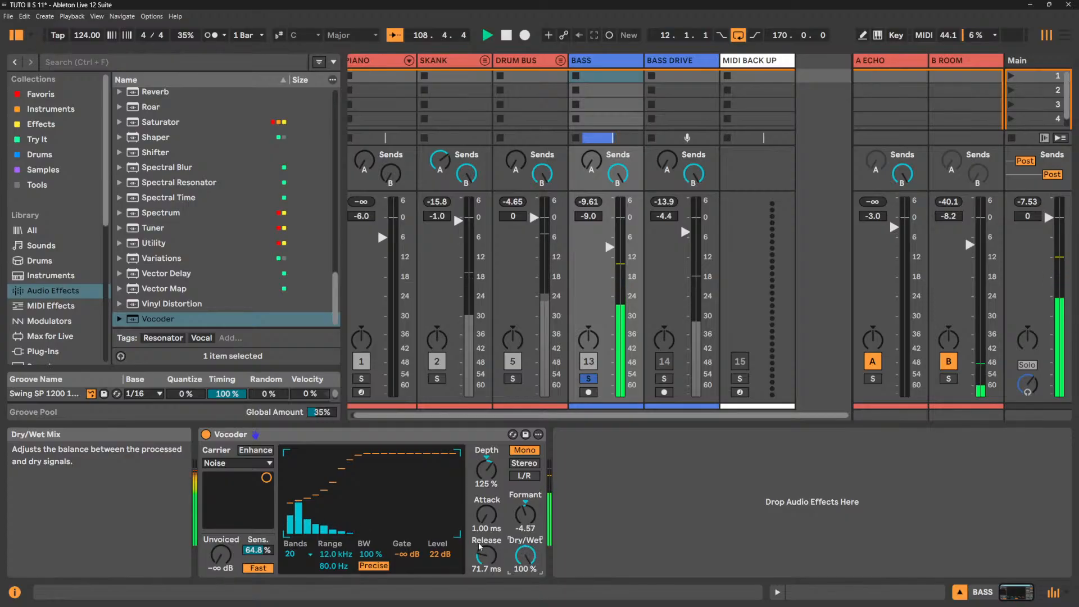
{"action": "left_click_drag", "start_coordinate": [383, 459], "coordinate": [288, 453]}
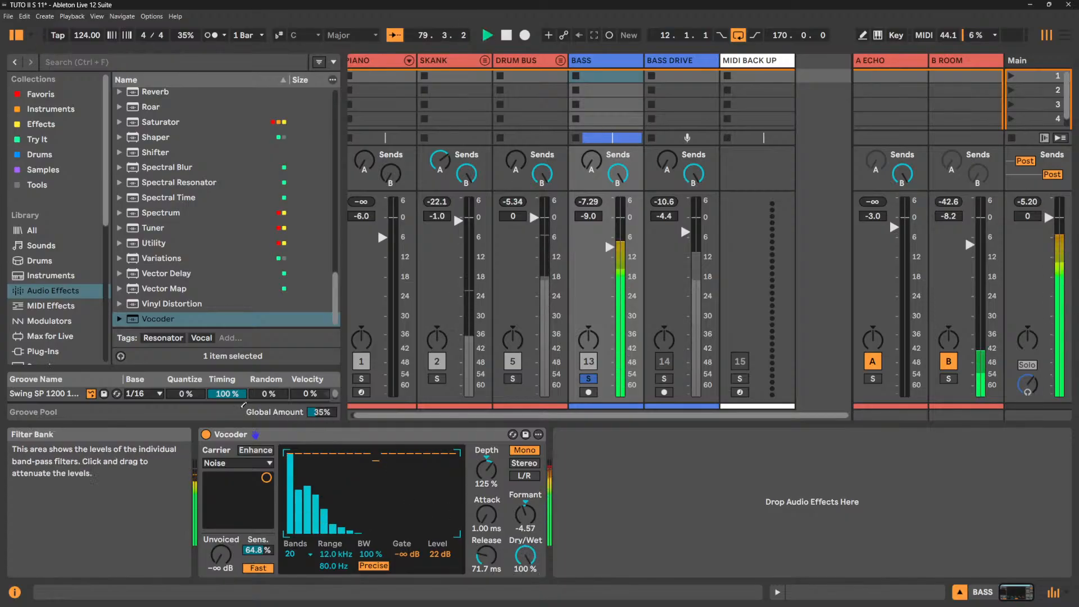
Attenuate the four lowest Vocoder filter bands and set the dry/wet mix to 33.5 %.
{"action": "left_click", "coordinate": [291, 528]}
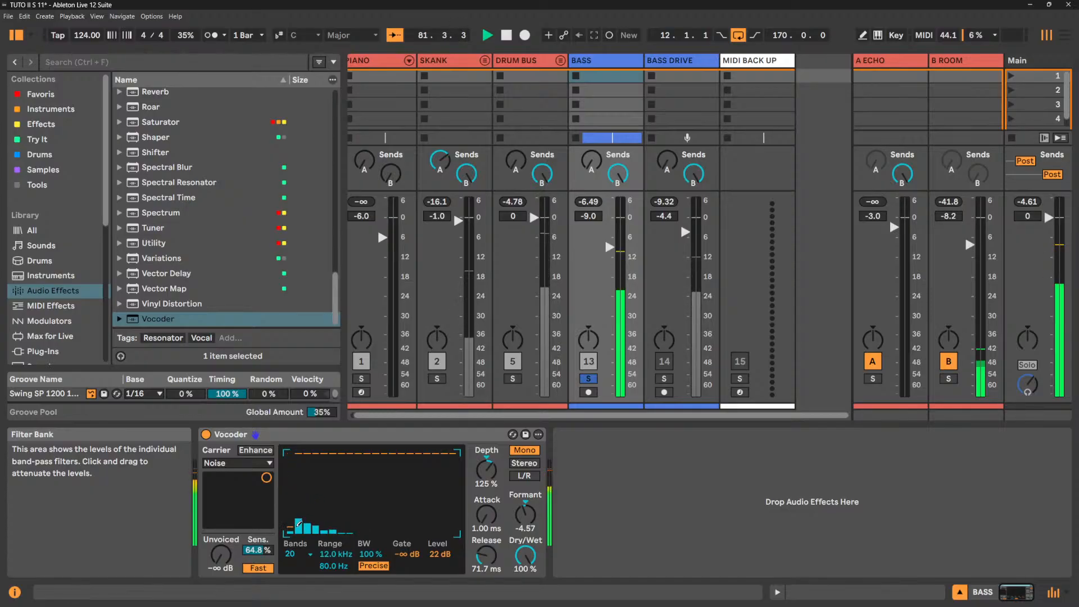
{"action": "left_click", "coordinate": [299, 521]}
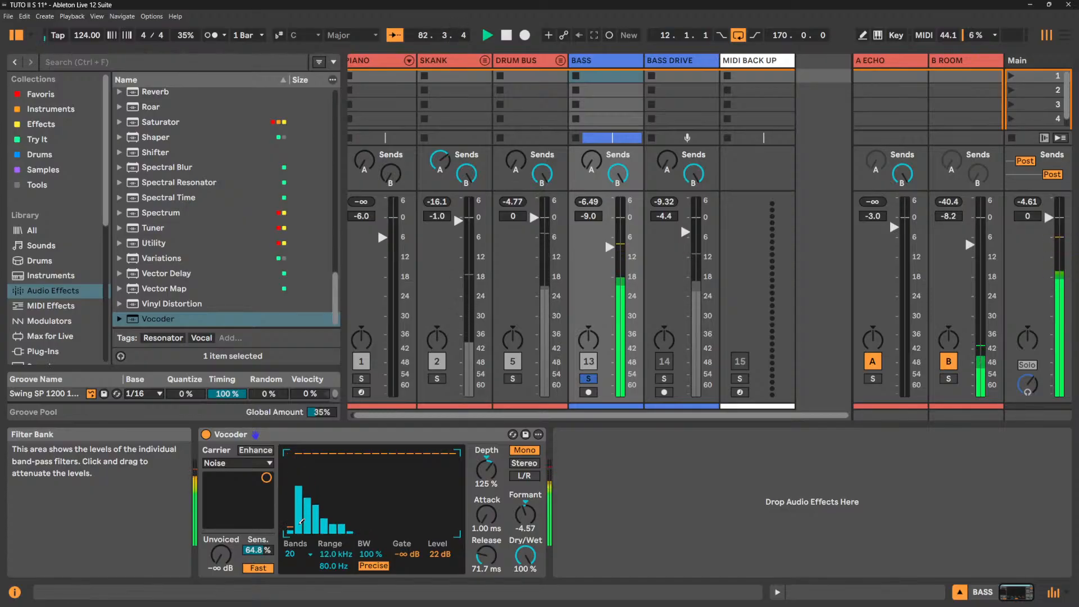
{"action": "mouse_move", "coordinate": [301, 520]}
{"action": "left_mouse_down"}
{"action": "mouse_move", "coordinate": [322, 510]}
{"action": "mouse_move", "coordinate": [317, 467]}
{"action": "left_mouse_up"}
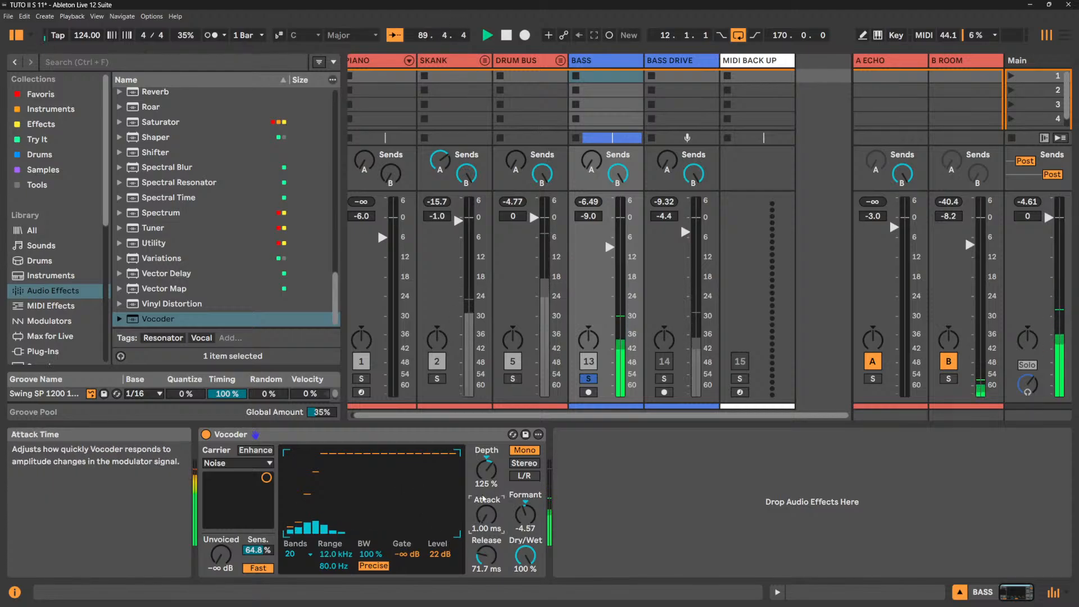
{"action": "mouse_move", "coordinate": [525, 556]}
{"action": "left_mouse_down"}
{"action": "mouse_move", "coordinate": [525, 601]}
{"action": "mouse_move", "coordinate": [522, 562]}
{"action": "left_mouse_up"}
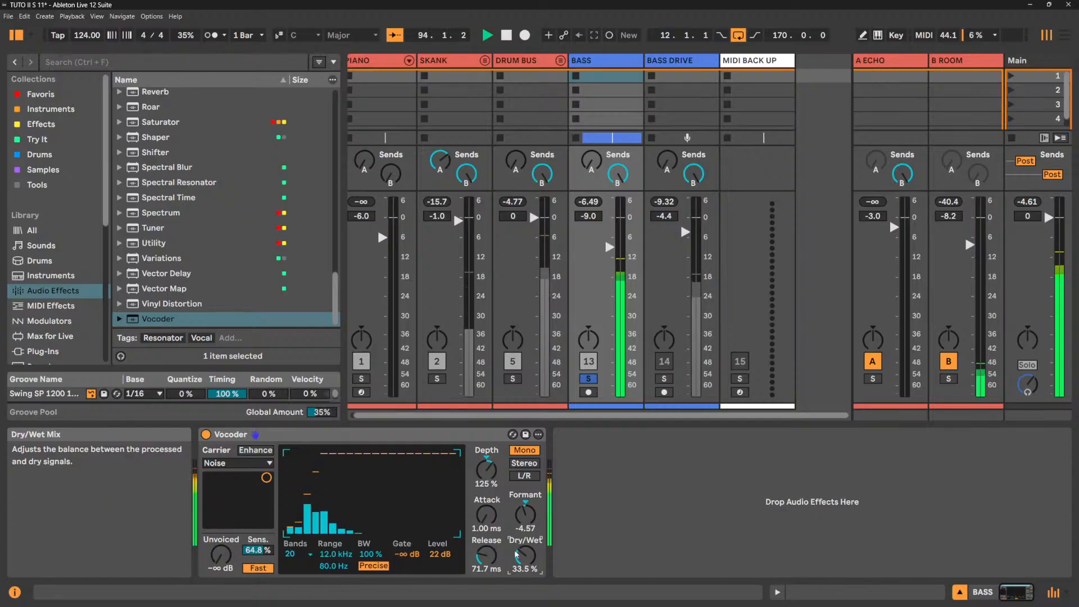
Stop playback and delete the Vocoder from the BASS track.
{"action": "key", "text": "space"}
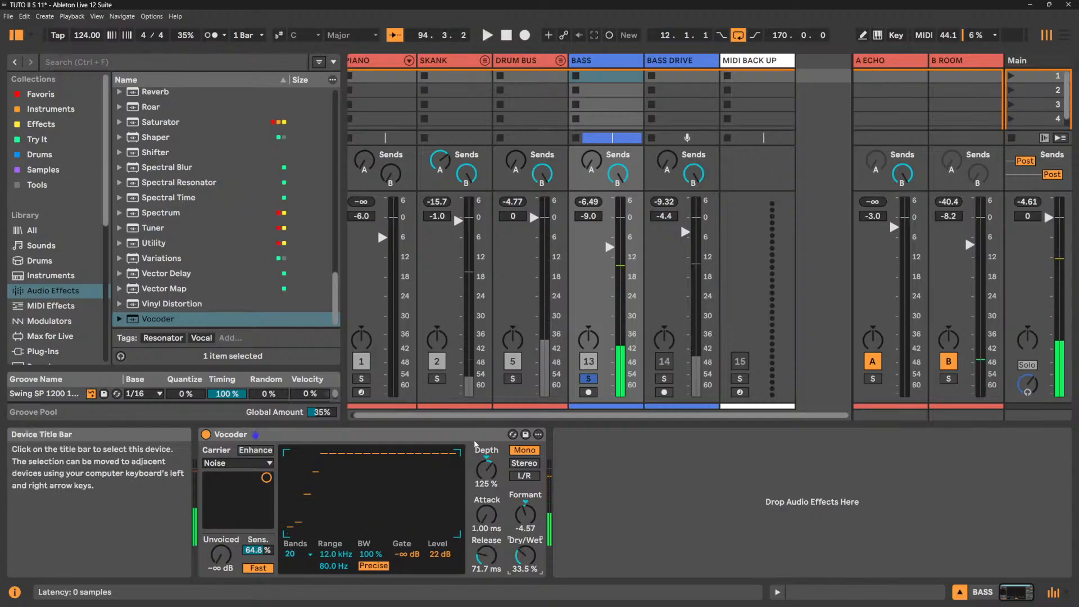
{"action": "left_click", "coordinate": [476, 439]}
{"action": "key", "text": "Delete"}
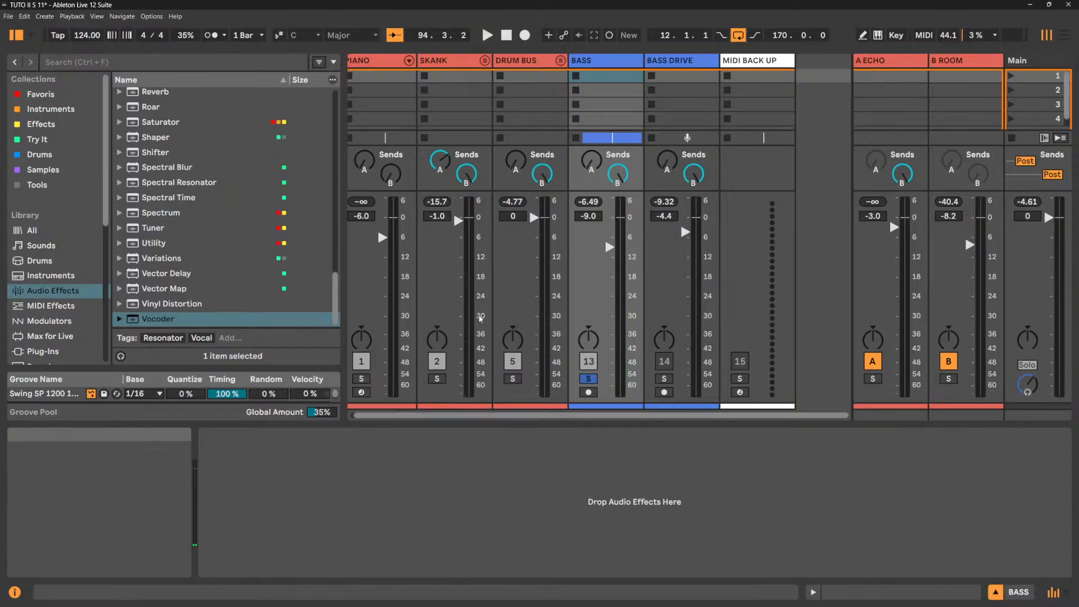
Insert a Vocoder before Tape Saturation on DRUM BUS, audition it briefly, and solo DRUM BUS in place of BASS.
{"action": "left_click", "coordinate": [534, 62]}
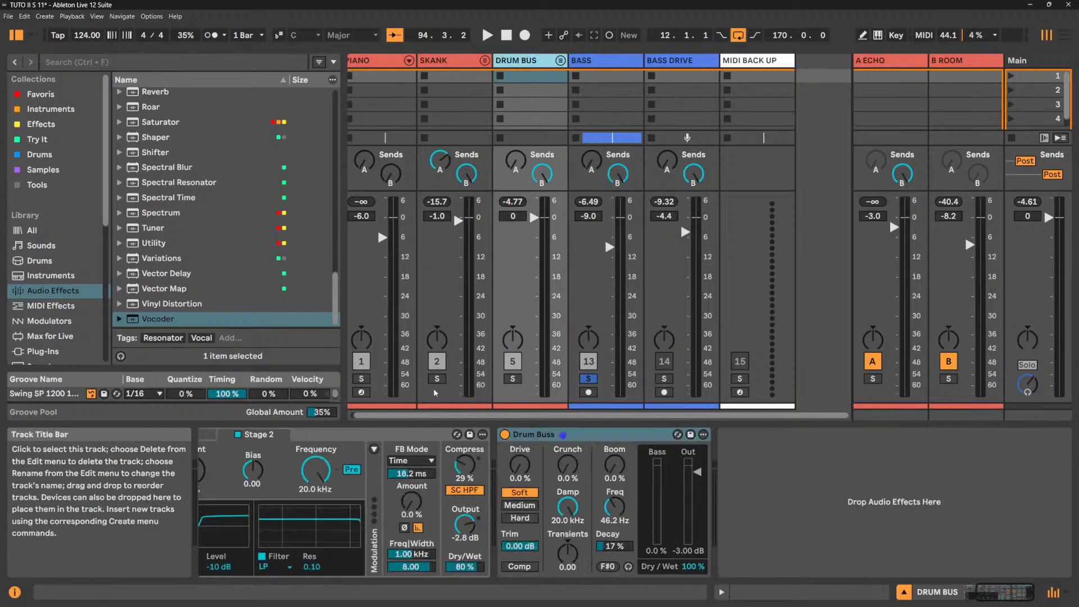
{"action": "left_click", "coordinate": [994, 588]}
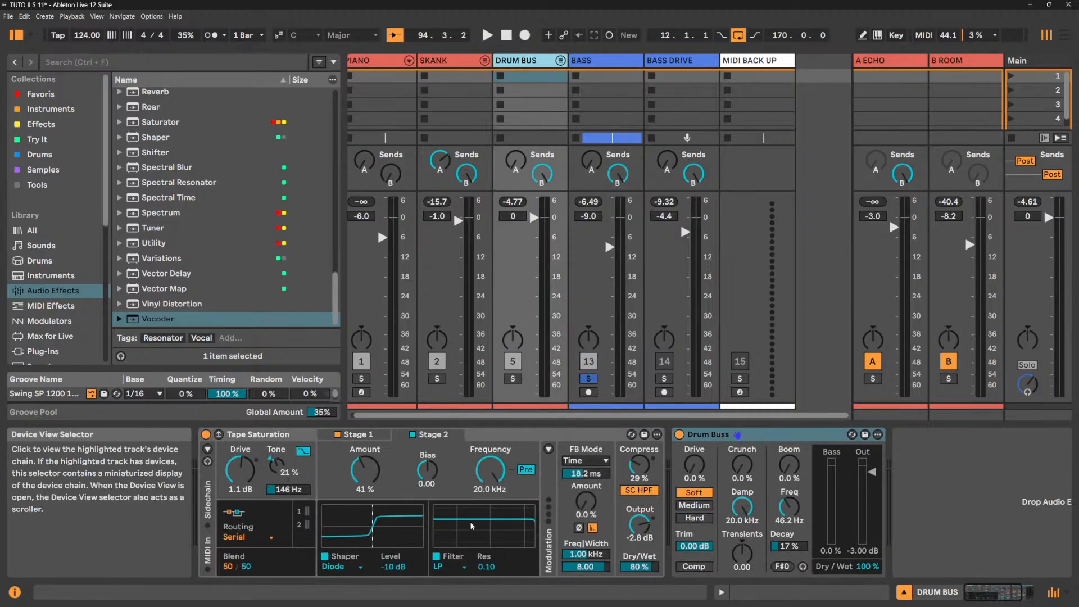
{"action": "left_click_drag", "start_coordinate": [163, 319], "coordinate": [210, 481]}
{"action": "key", "text": "space"}
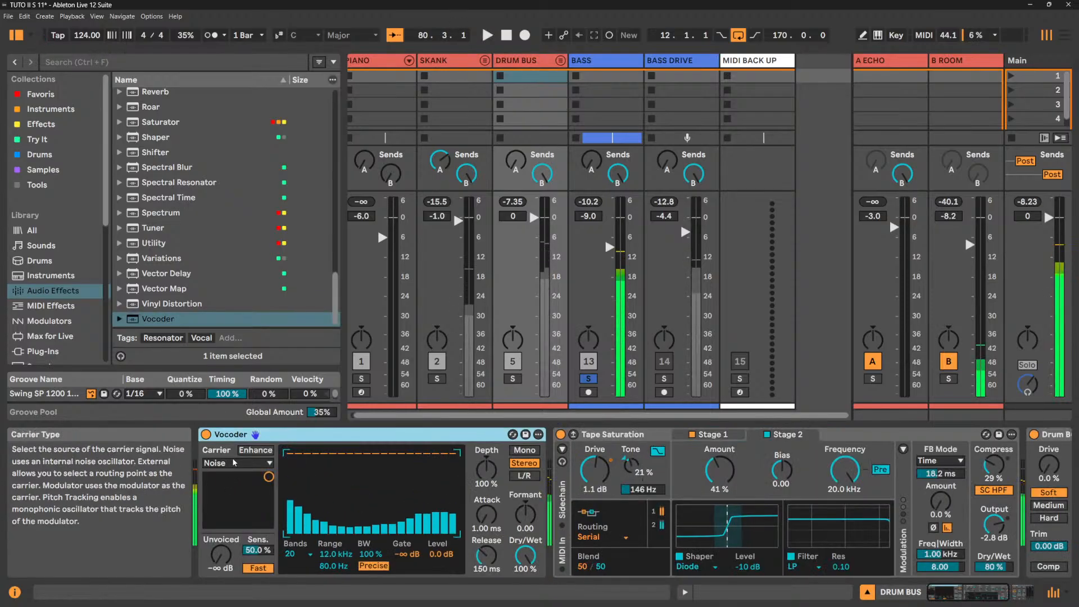
{"action": "key", "text": "space"}
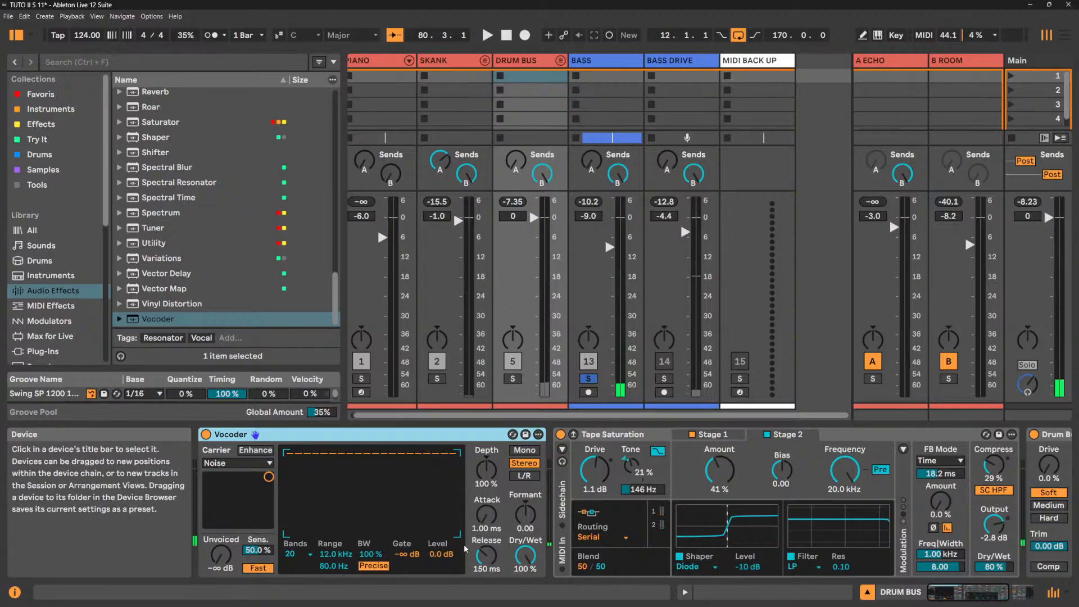
{"action": "left_click", "coordinate": [514, 379]}
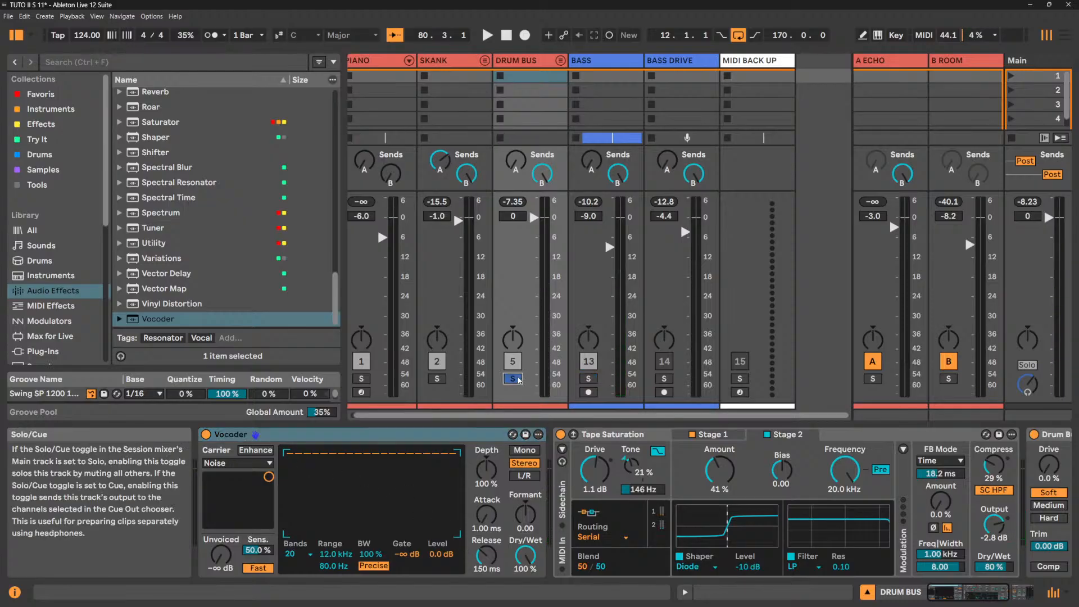
Set the Vocoder's carrier to External and choose the BASS track as its audio source while playing.
{"action": "left_click", "coordinate": [218, 463]}
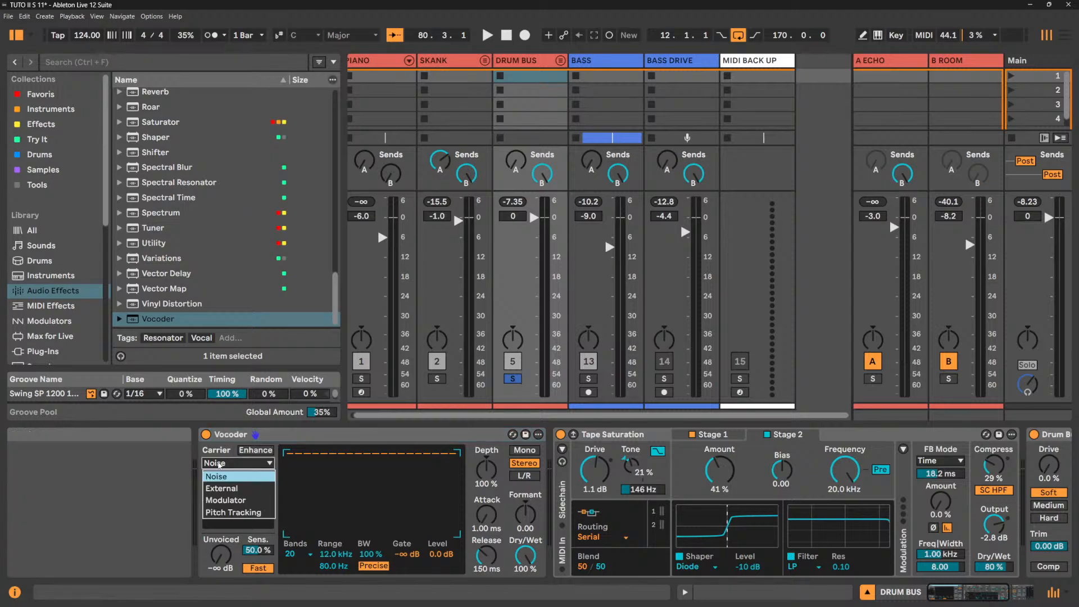
{"action": "left_click", "coordinate": [238, 496]}
{"action": "key", "text": "space"}
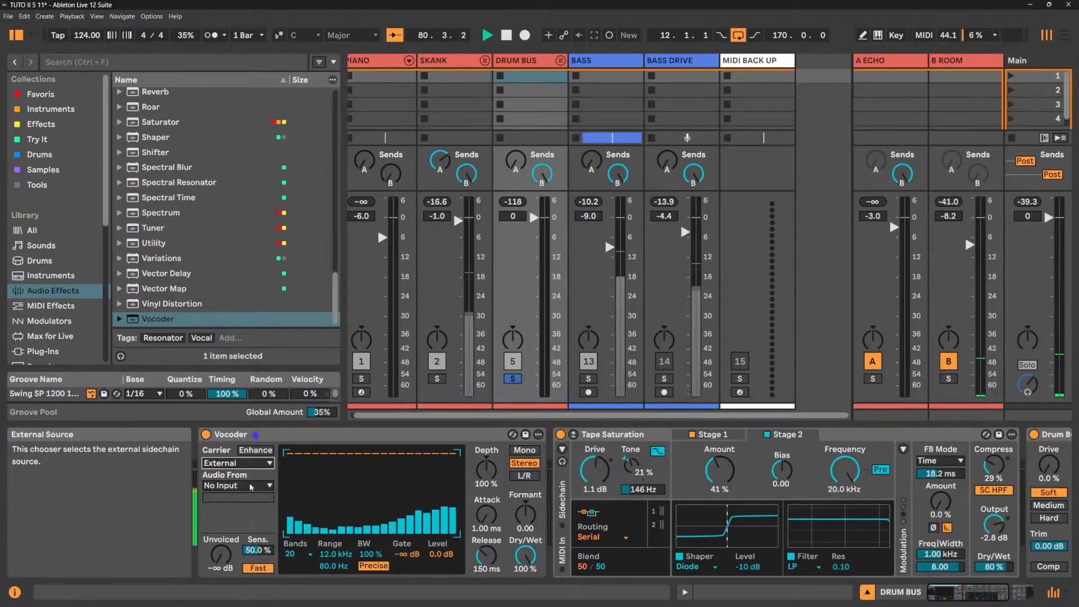
{"action": "left_click", "coordinate": [247, 487]}
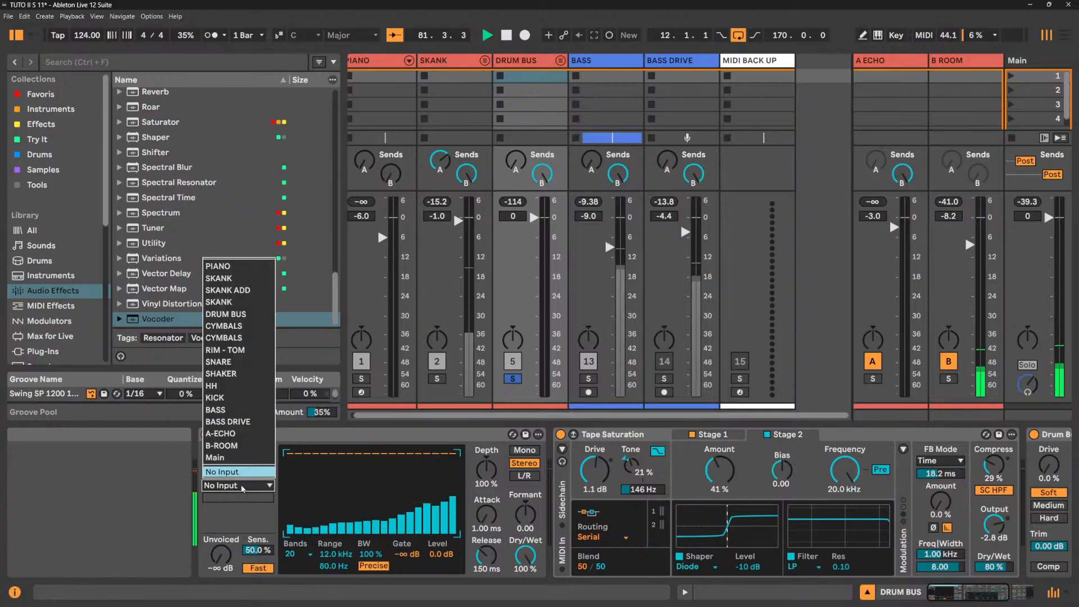
{"action": "left_click", "coordinate": [233, 410]}
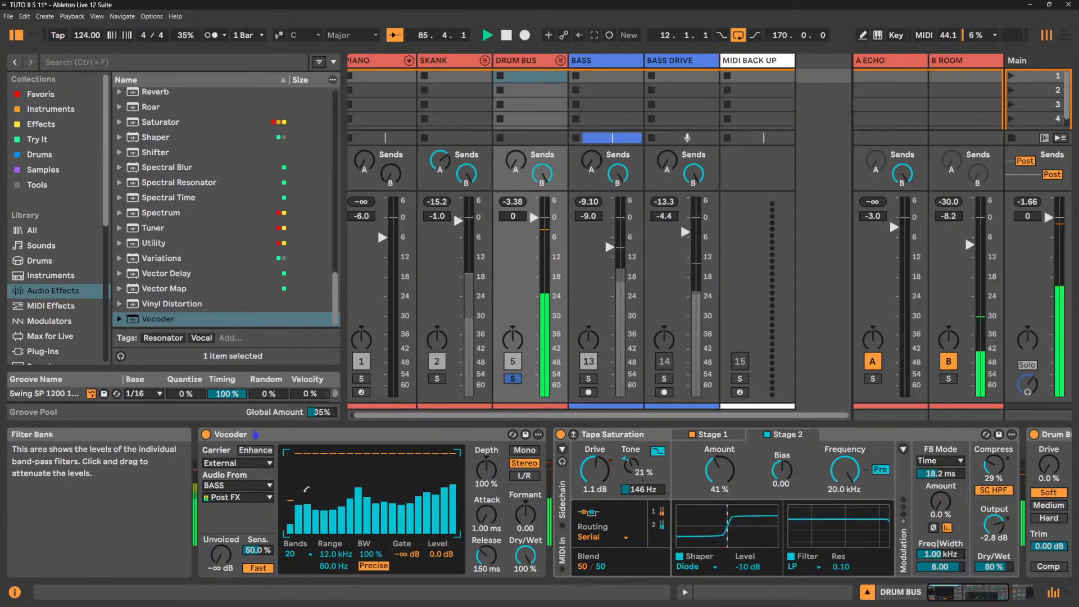
Attenuate individual low and mid filter bands in the DRUM BUS Vocoder to varied levels, and stop playback.
{"action": "left_click_drag", "start_coordinate": [306, 488], "coordinate": [298, 489]}
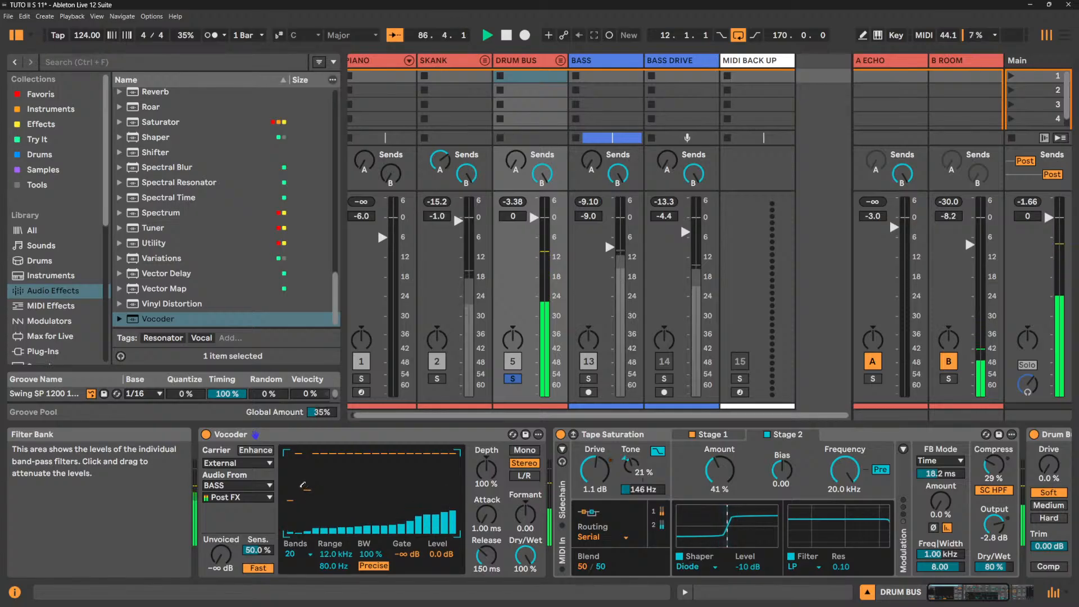
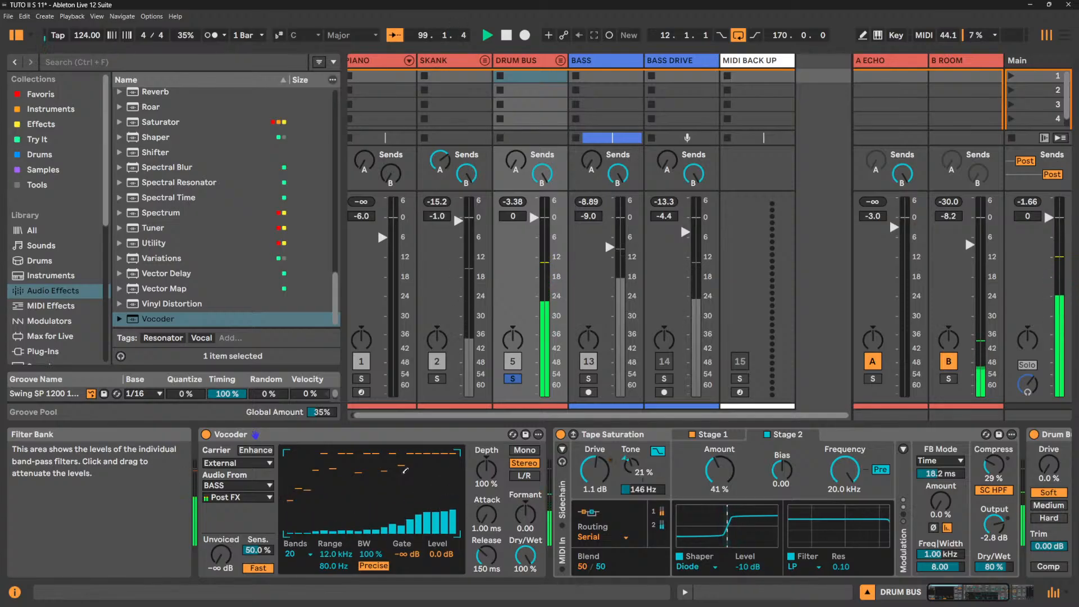
{"action": "key", "text": "space"}
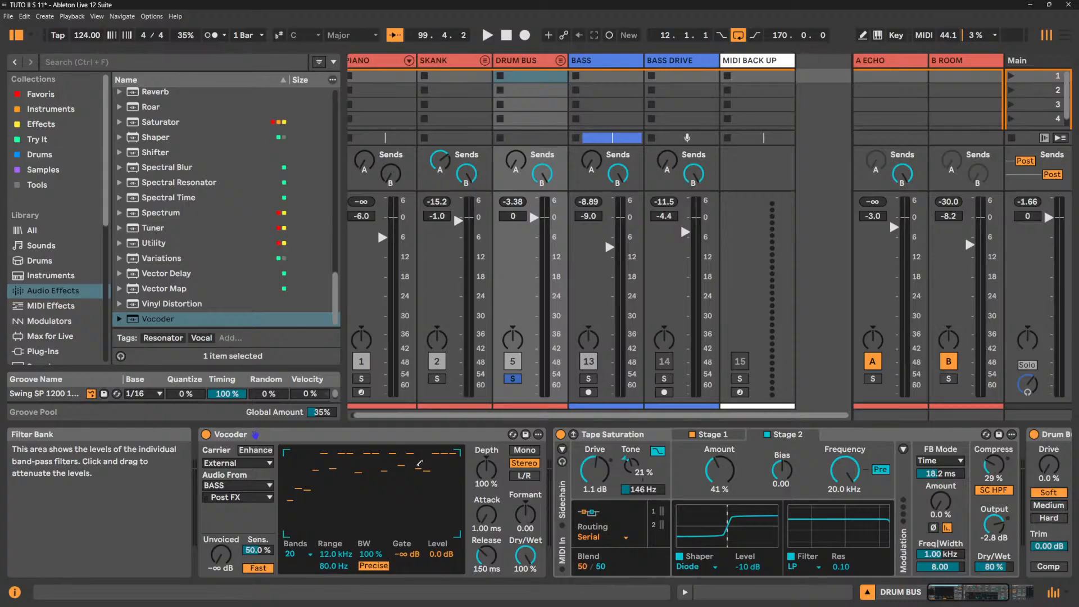
{"action": "left_click", "coordinate": [397, 438]}
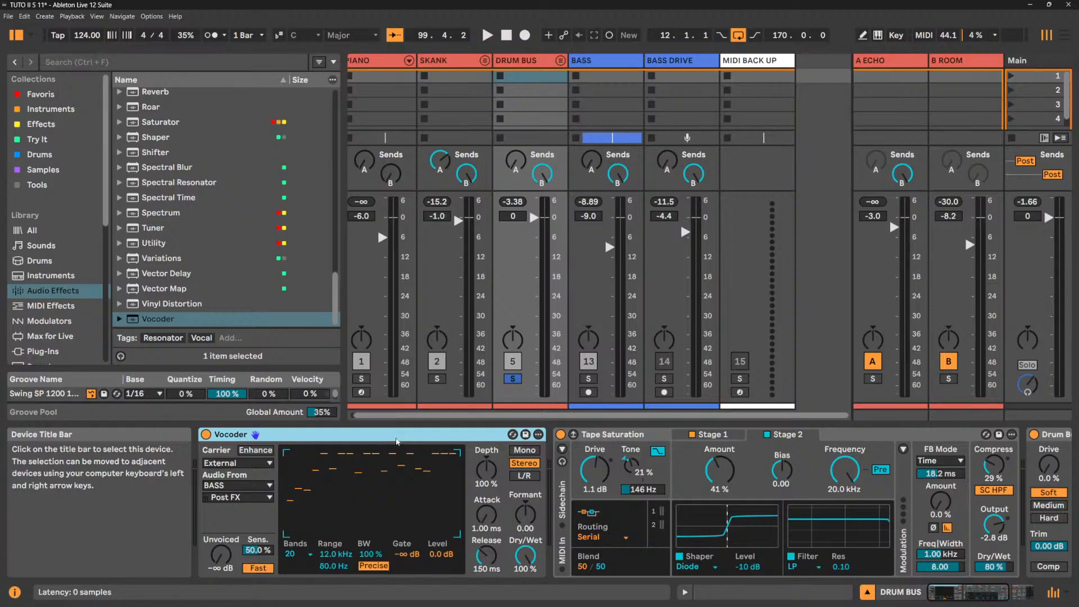
Resume playback and review the tap points for the BASS carrier signal, keeping Post FX.
{"action": "key", "text": "space"}
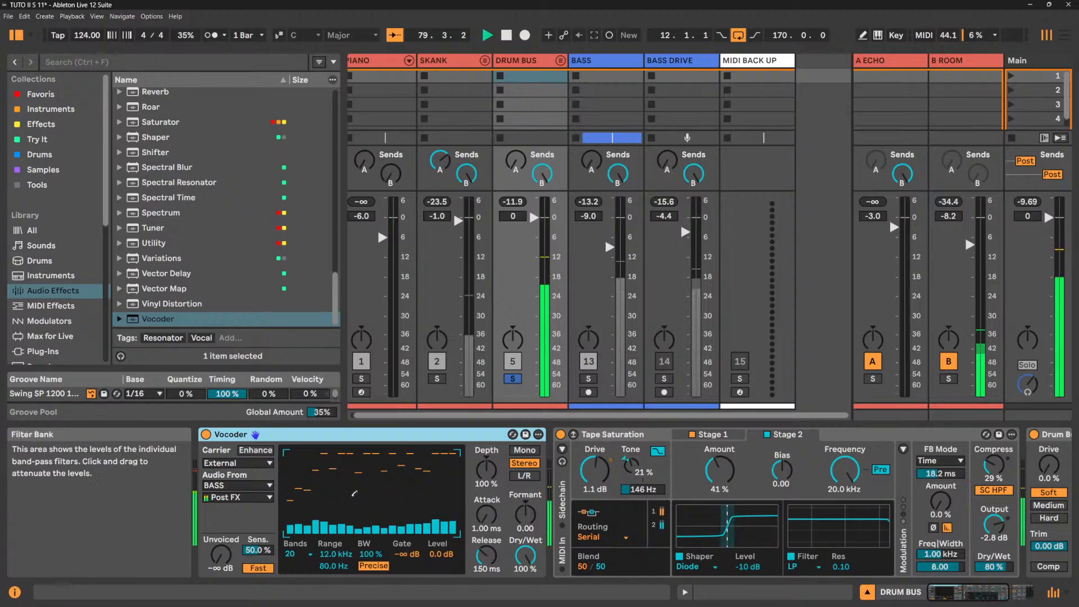
{"action": "left_click", "coordinate": [253, 497]}
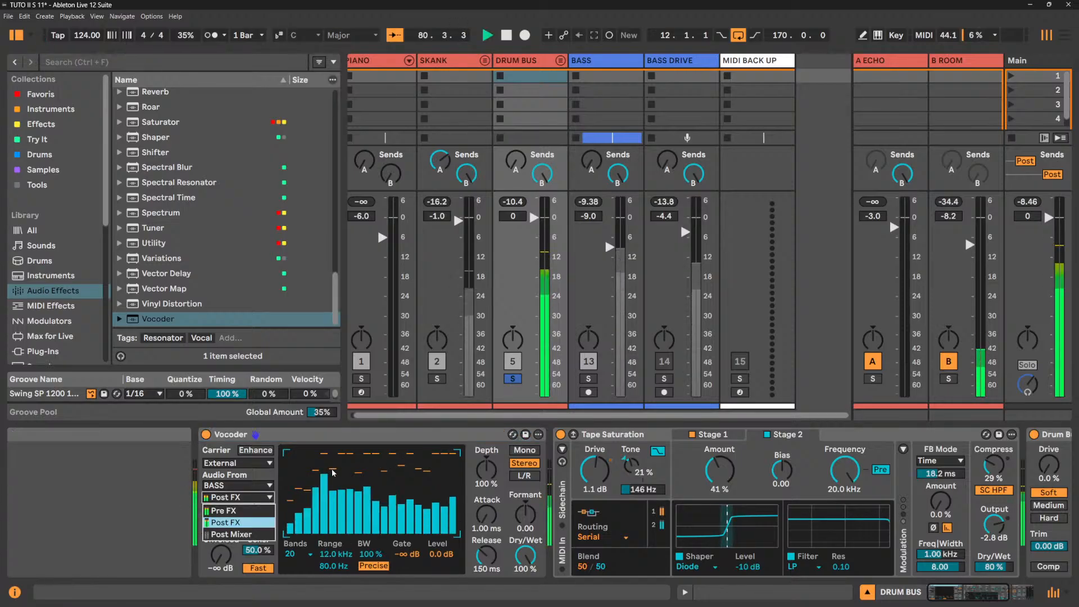
{"action": "left_click", "coordinate": [225, 522]}
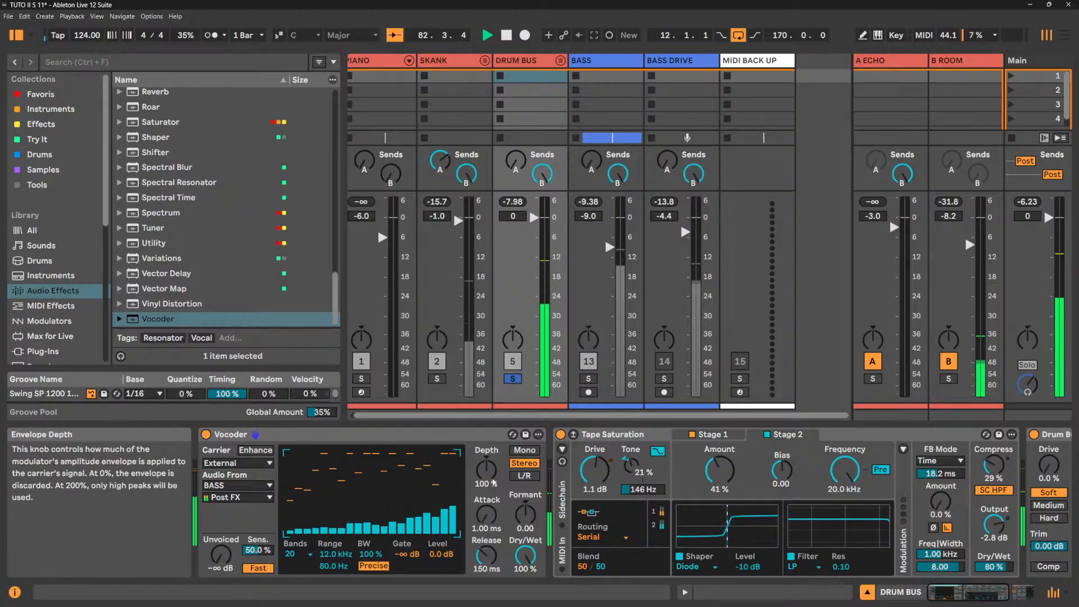
Set the DRUM BUS Vocoder's Depth to 130%, its lowest filter frequency to 150 Hz and its number of bands to 40.
{"action": "left_click_drag", "start_coordinate": [487, 470], "coordinate": [487, 479]}
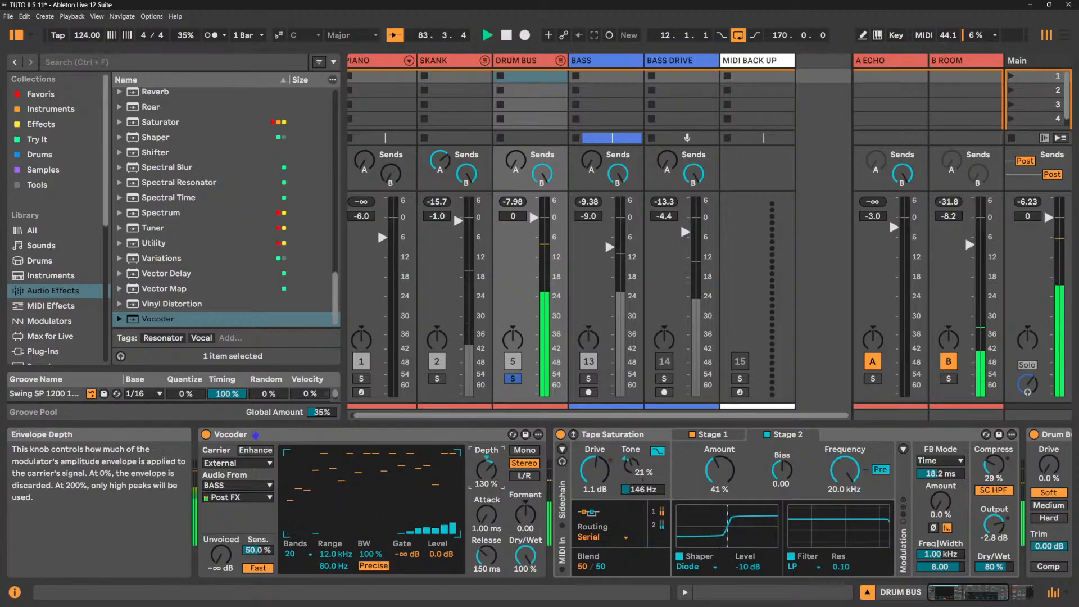
{"action": "mouse_move", "coordinate": [332, 566]}
{"action": "left_mouse_down"}
{"action": "mouse_move", "coordinate": [333, 554]}
{"action": "mouse_move", "coordinate": [332, 568]}
{"action": "left_mouse_up"}
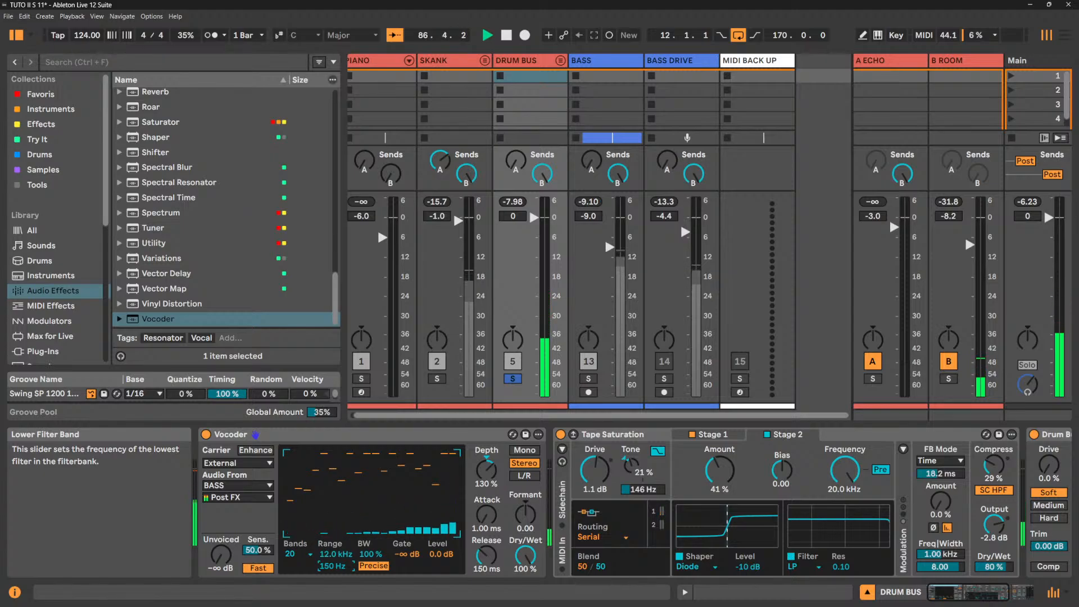
{"action": "left_click", "coordinate": [293, 554]}
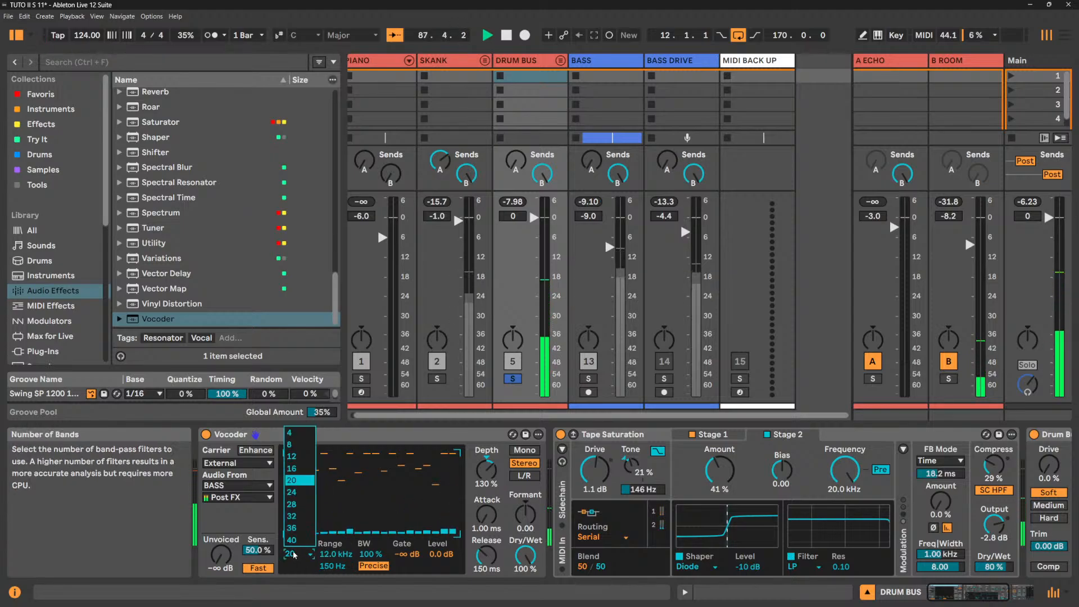
{"action": "left_click", "coordinate": [295, 540]}
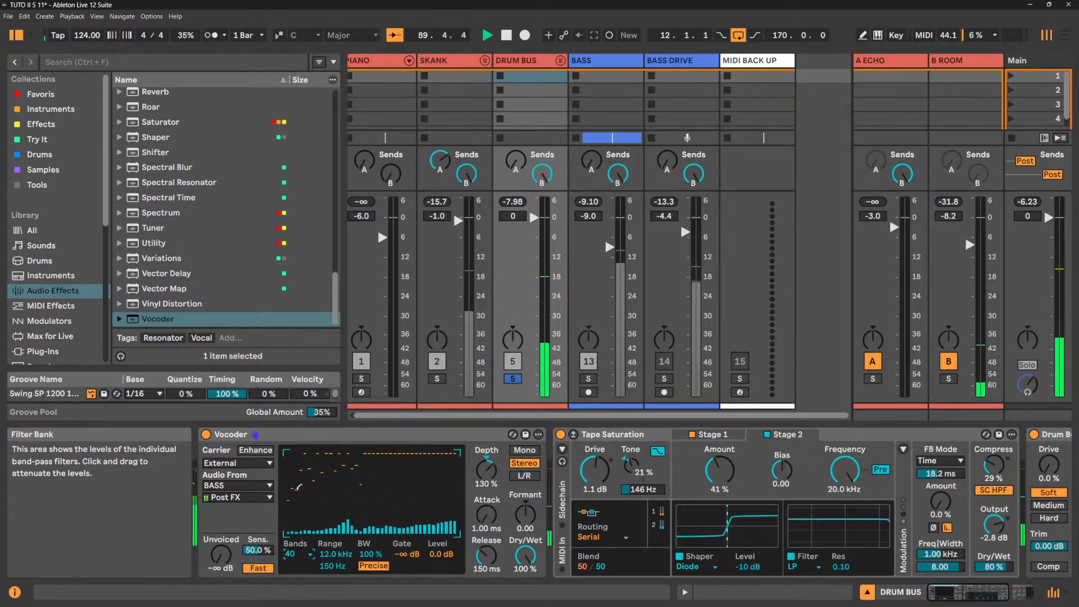
Redraw the filter levels as a rising low-to-mid curve, and set Depth to 96.8% and Dry/Wet to 65.5%.
{"action": "left_click_drag", "start_coordinate": [283, 498], "coordinate": [373, 459]}
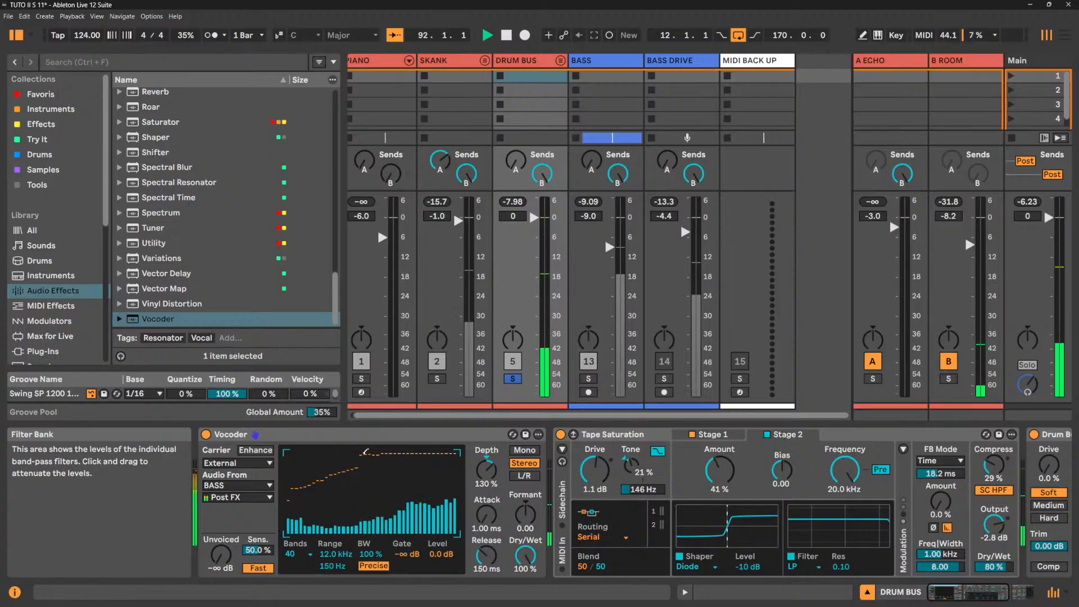
{"action": "left_click_drag", "start_coordinate": [486, 471], "coordinate": [486, 489]}
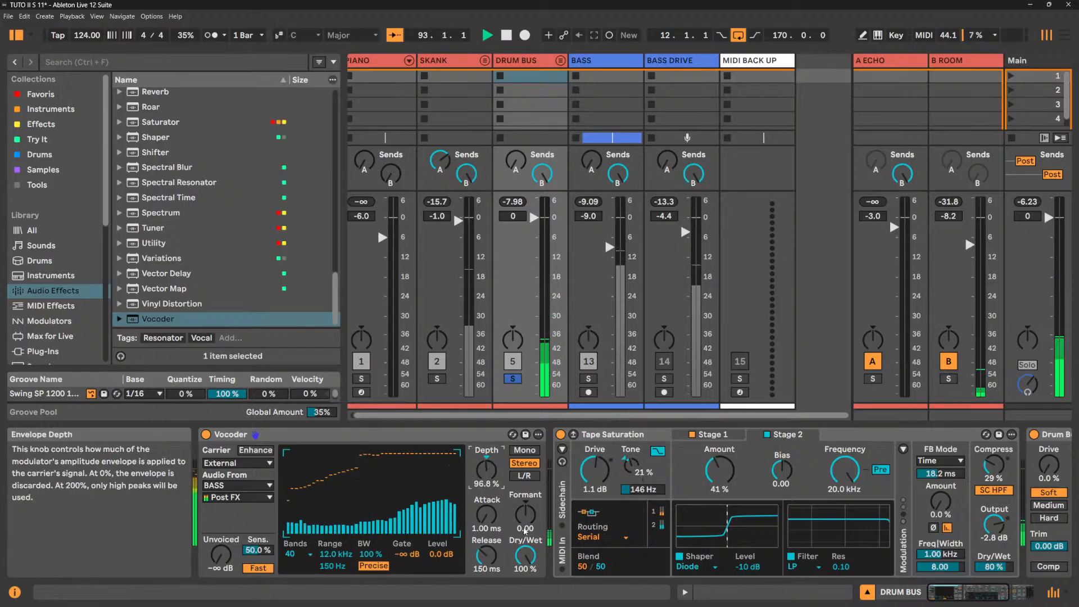
{"action": "mouse_move", "coordinate": [525, 557]}
{"action": "left_mouse_down"}
{"action": "mouse_move", "coordinate": [525, 578]}
{"action": "mouse_move", "coordinate": [525, 542]}
{"action": "left_mouse_up"}
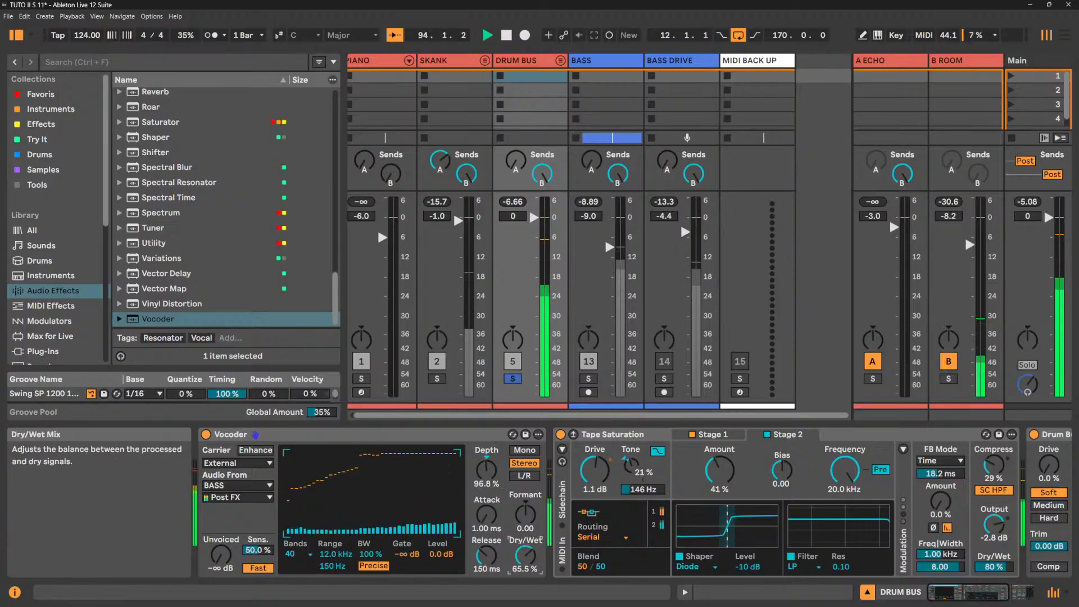
Delete the Vocoder from DRUM BUS and insert a new Vocoder on the BASS track.
{"action": "left_click", "coordinate": [397, 438]}
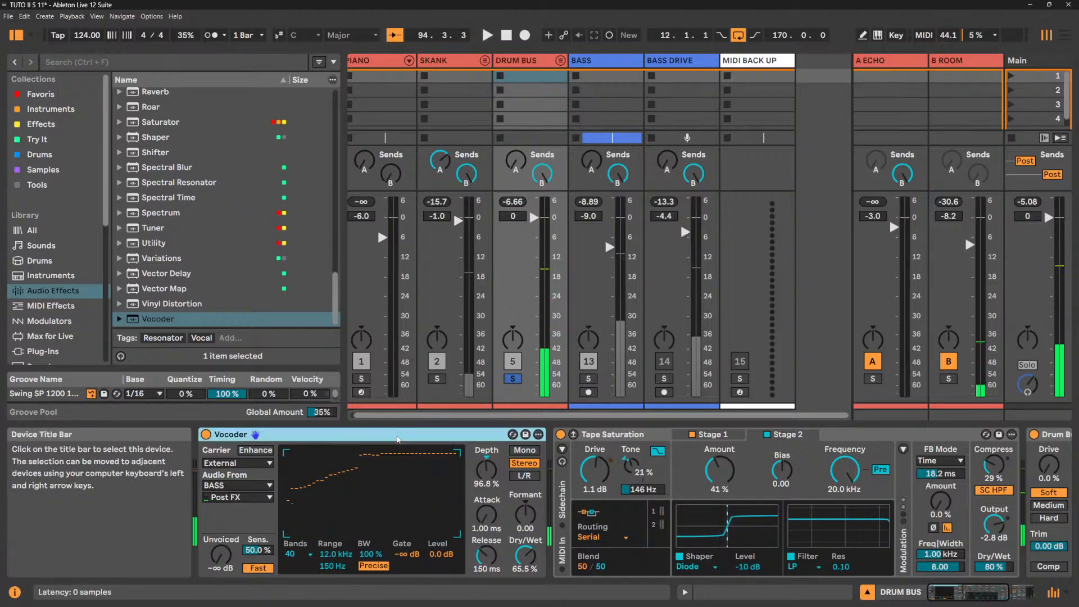
{"action": "key", "text": "Delete"}
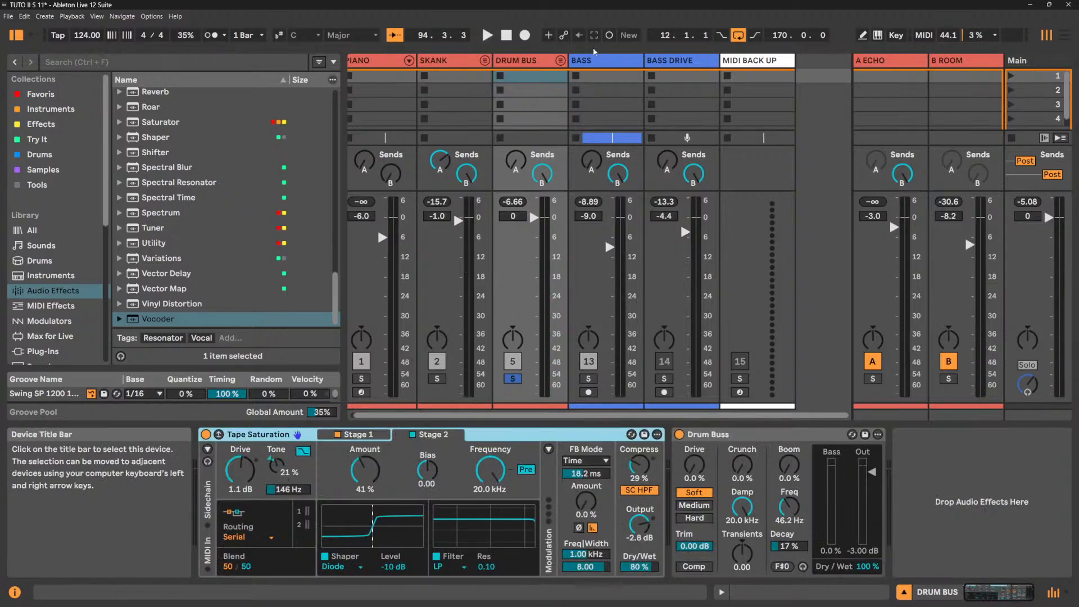
{"action": "left_click", "coordinate": [603, 64]}
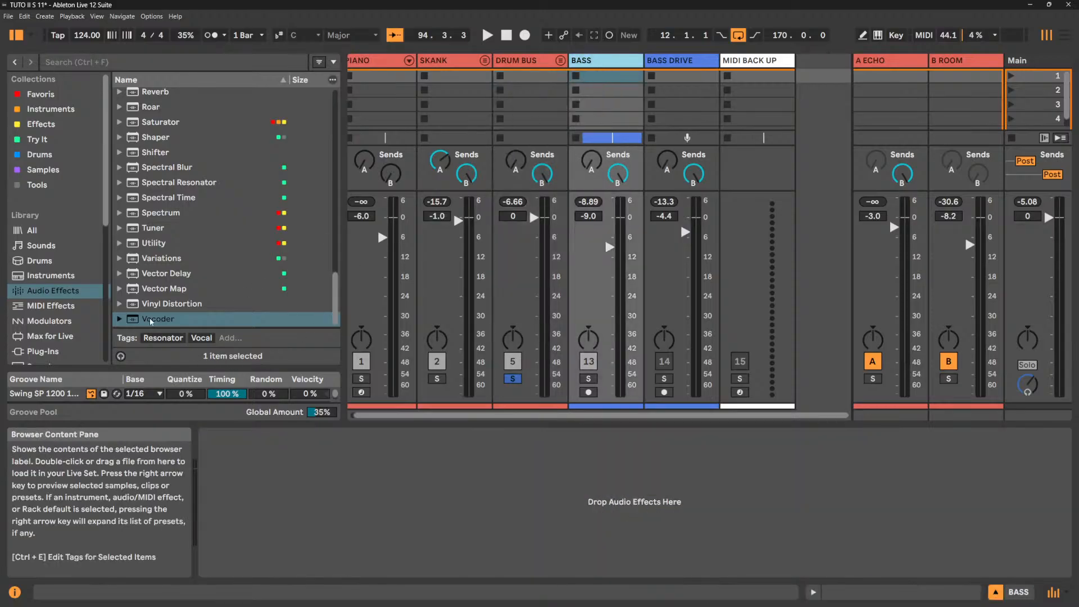
{"action": "left_click_drag", "start_coordinate": [163, 319], "coordinate": [317, 492]}
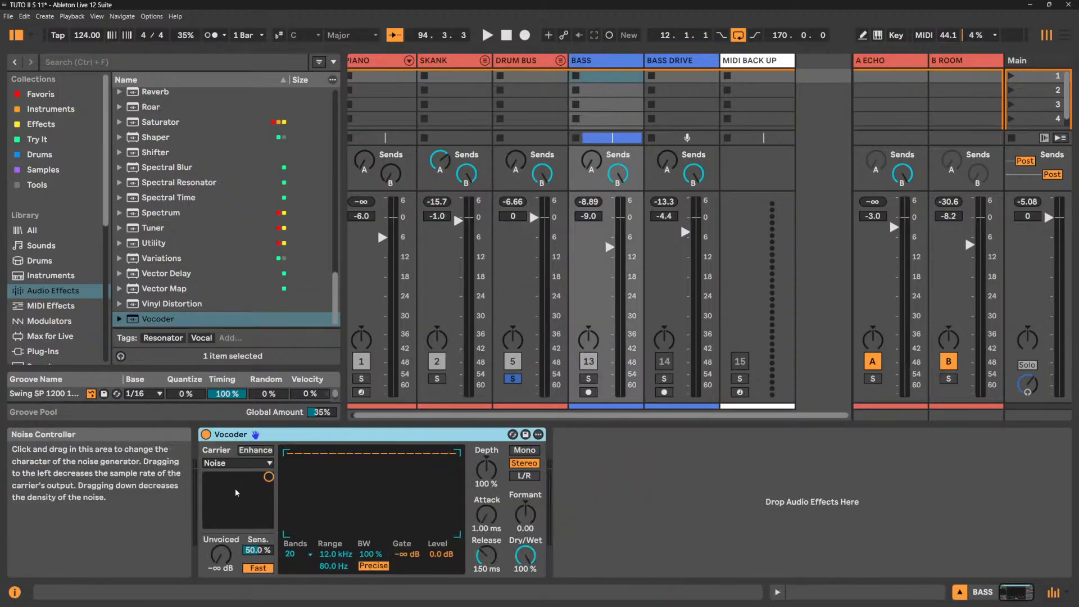
Set the BASS Vocoder's carrier to External with the first SKANK track as its audio source, and audition it briefly.
{"action": "left_click", "coordinate": [236, 464]}
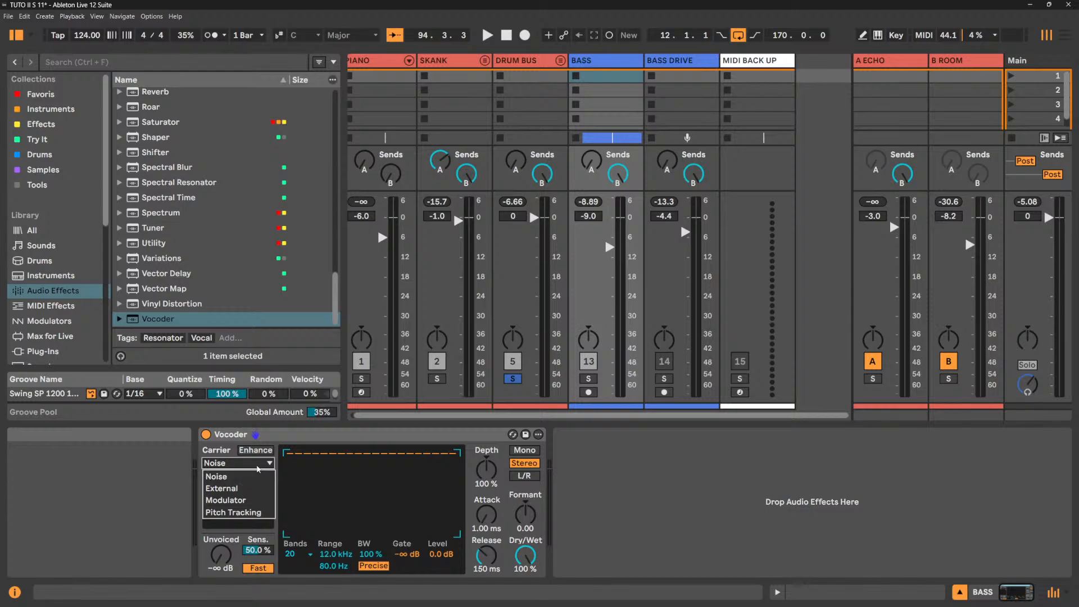
{"action": "left_click", "coordinate": [240, 487]}
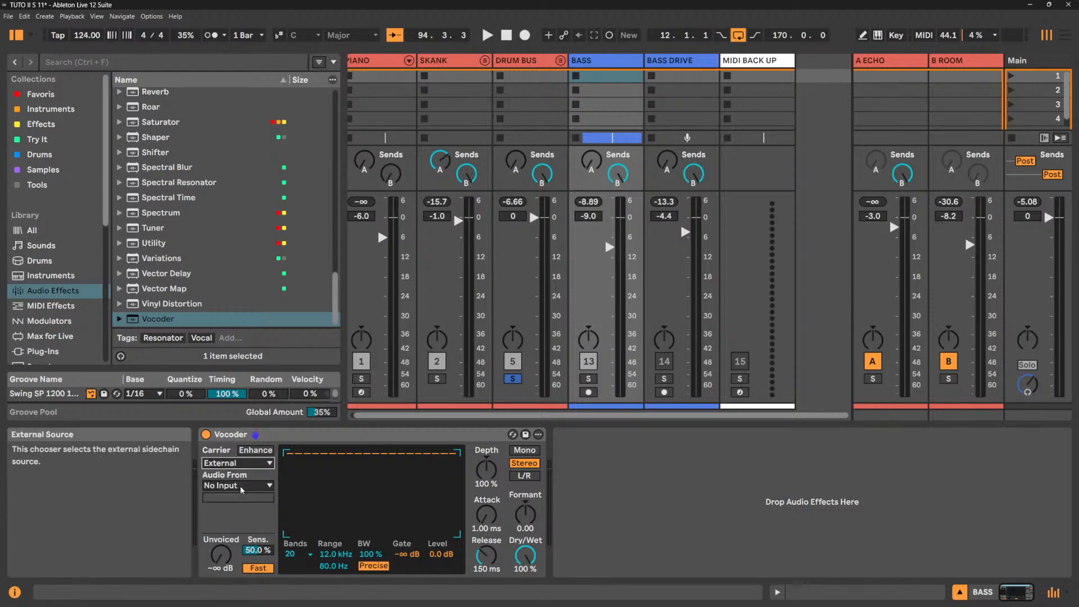
{"action": "left_click", "coordinate": [242, 487]}
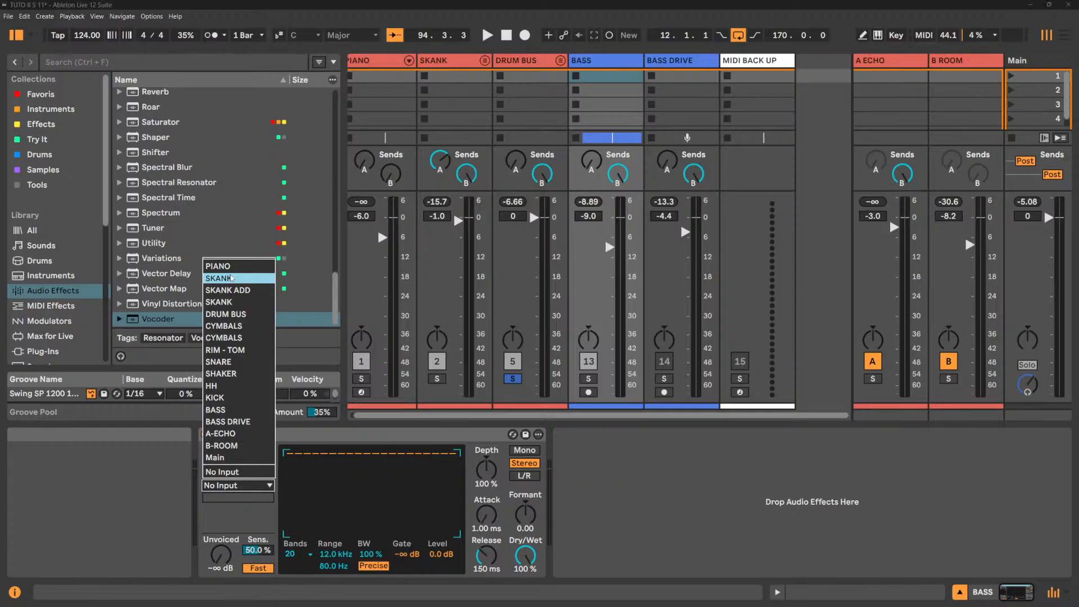
{"action": "left_click", "coordinate": [231, 277]}
{"action": "key", "text": "space"}
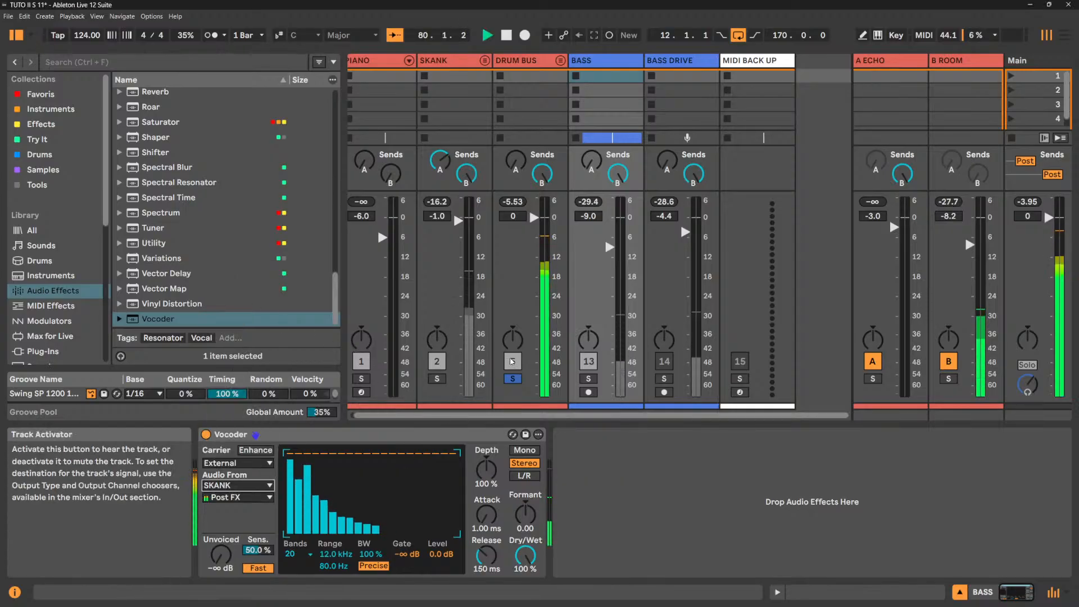
{"action": "key", "text": "space"}
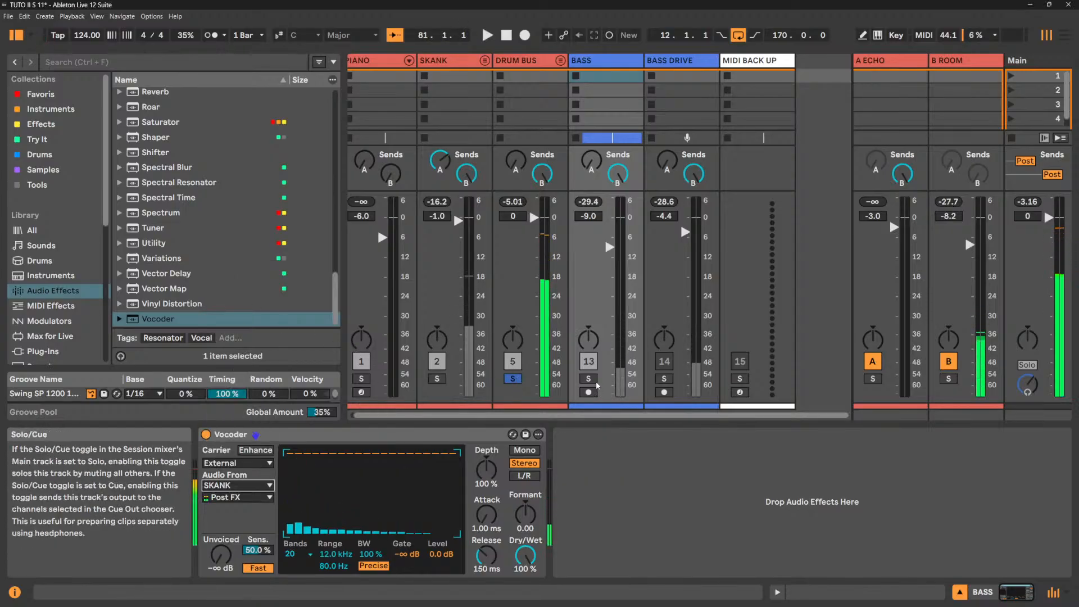
Solo BASS in place of DRUM BUS, resume playback and compare the Vocoder at 0% and 100% Dry/Wet.
{"action": "left_click", "coordinate": [588, 379]}
{"action": "key", "text": "space"}
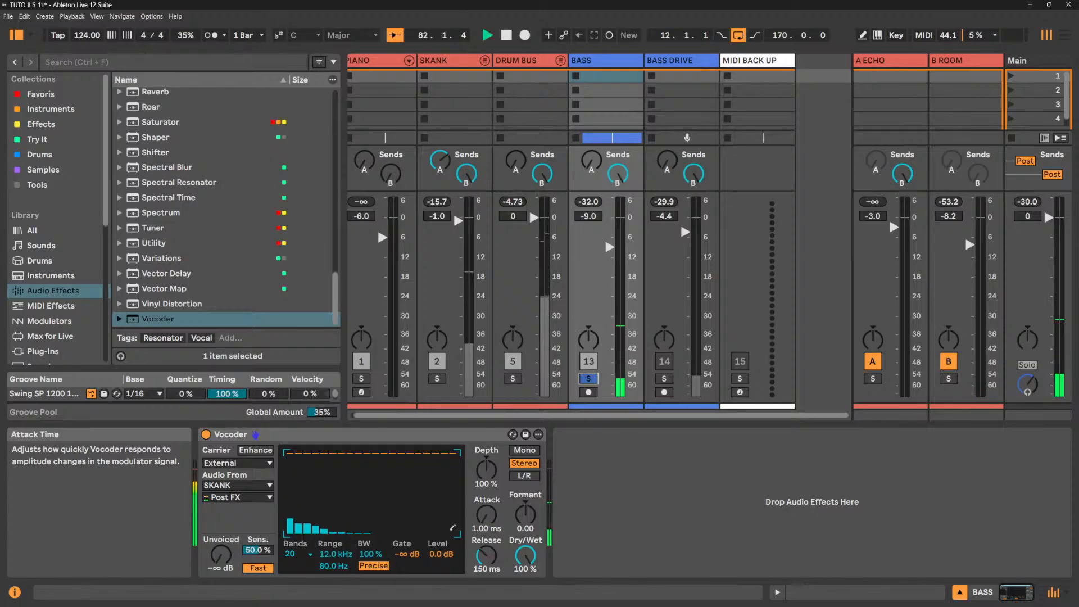
{"action": "left_click_drag", "start_coordinate": [540, 539], "coordinate": [540, 596]}
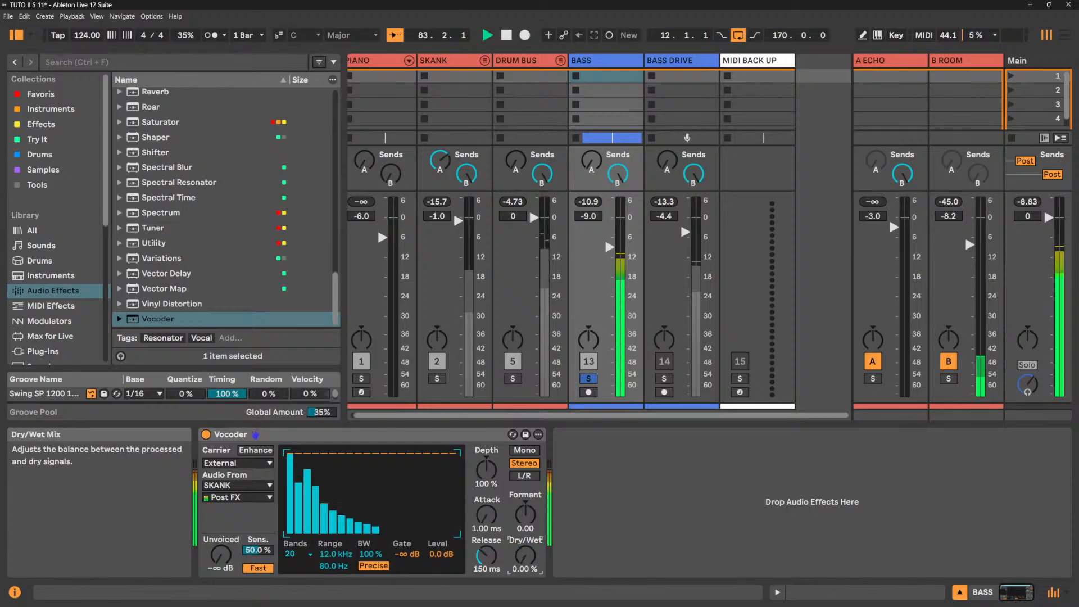
{"action": "left_click_drag", "start_coordinate": [526, 555], "coordinate": [526, 499]}
Set the Vocoder's unvoiced sensitivity to 83.6% and turn on Enhance.
{"action": "left_click_drag", "start_coordinate": [221, 556], "coordinate": [221, 531]}
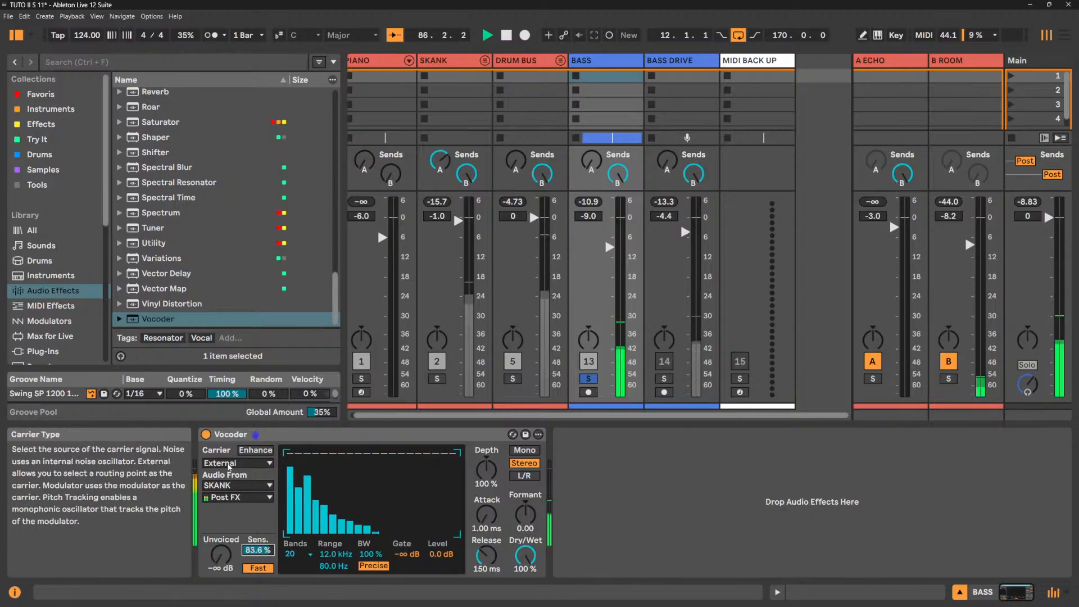
{"action": "left_click", "coordinate": [255, 450]}
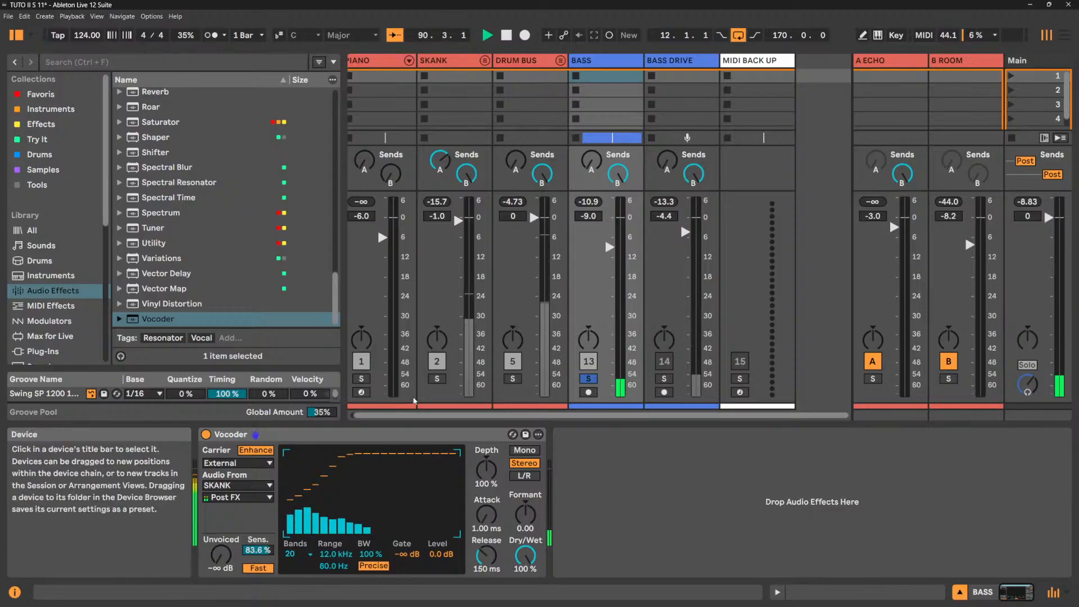
Raise the BASS track volume to -2.0 dB and restore the Vocoder's attenuated low and mid filter bands to near full level.
{"action": "left_click_drag", "start_coordinate": [609, 245], "coordinate": [609, 229]}
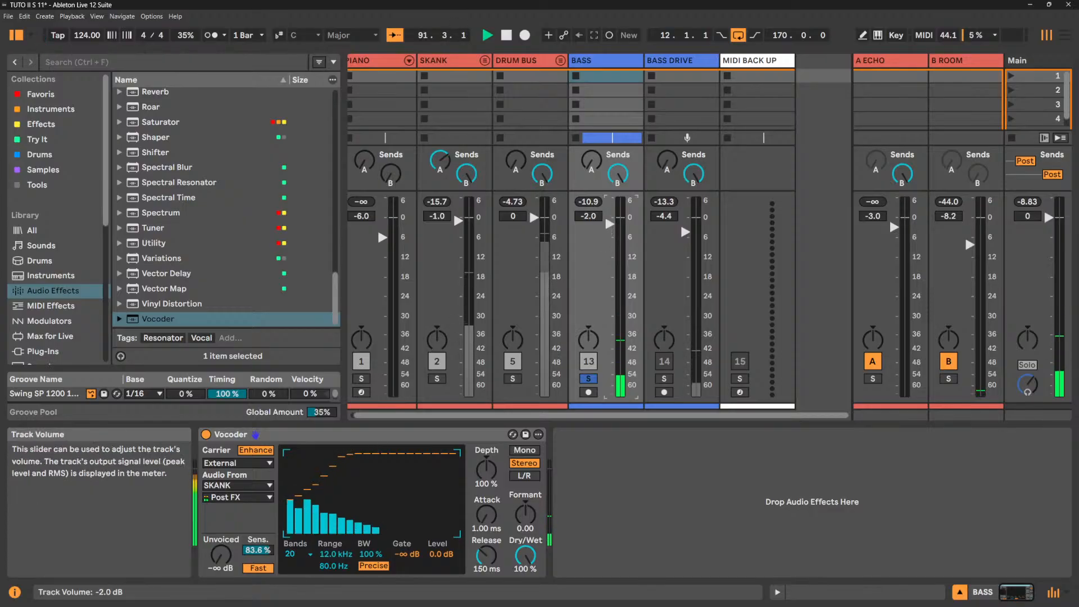
{"action": "left_click_drag", "start_coordinate": [348, 453], "coordinate": [297, 449]}
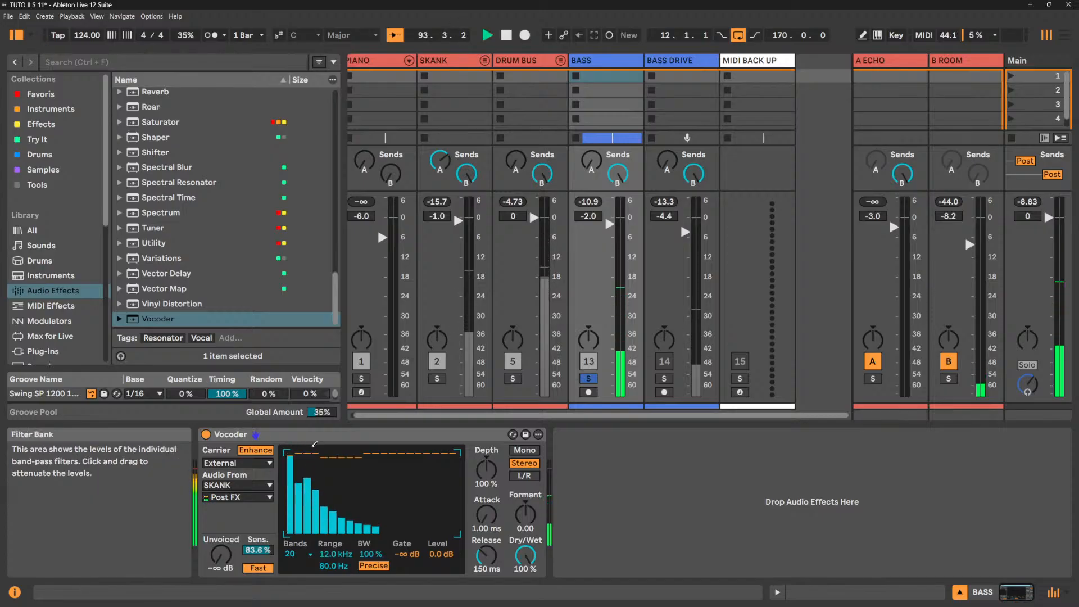
{"action": "left_click_drag", "start_coordinate": [315, 444], "coordinate": [351, 434]}
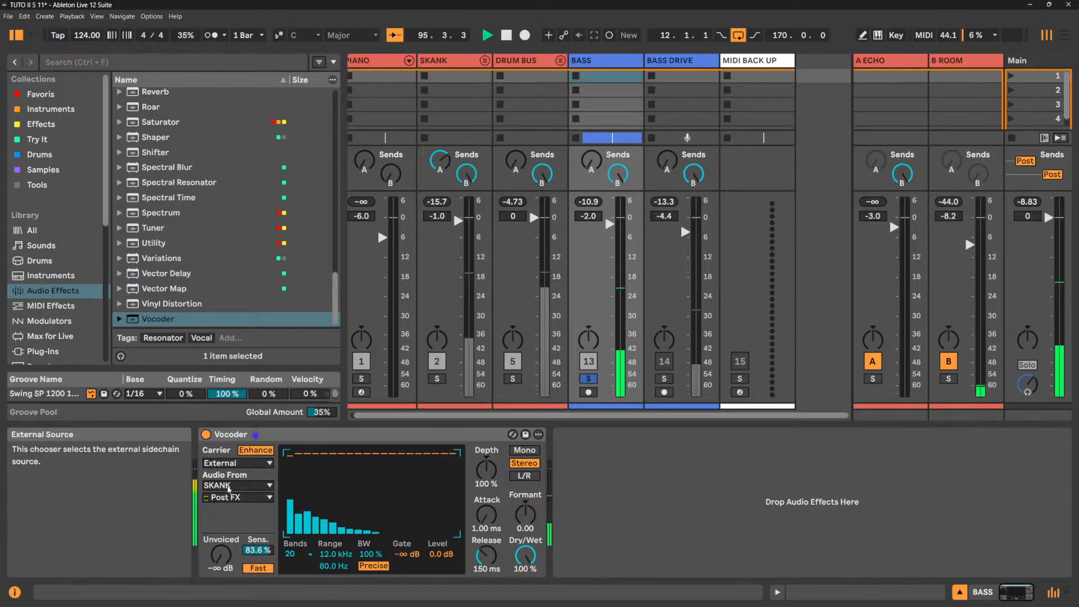
Keep the Vocoder in Fast mode, lower its bottom filter frequency to 54.8 Hz and set the number of bands to 40.
{"action": "left_click", "coordinate": [263, 570]}
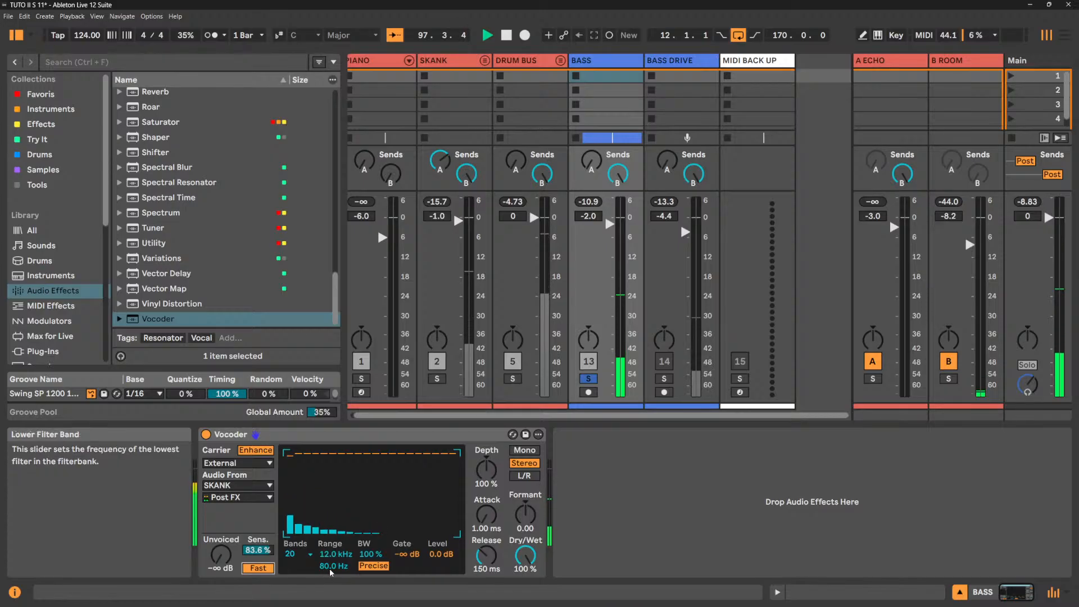
{"action": "left_click_drag", "start_coordinate": [334, 566], "coordinate": [331, 579]}
{"action": "left_click", "coordinate": [297, 554]}
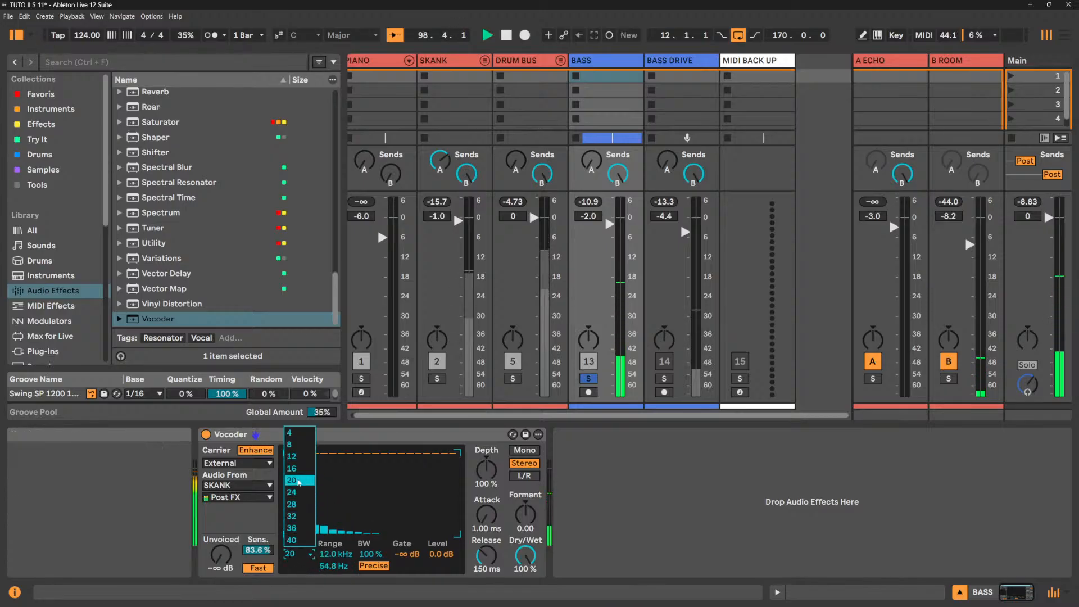
{"action": "left_click", "coordinate": [306, 541]}
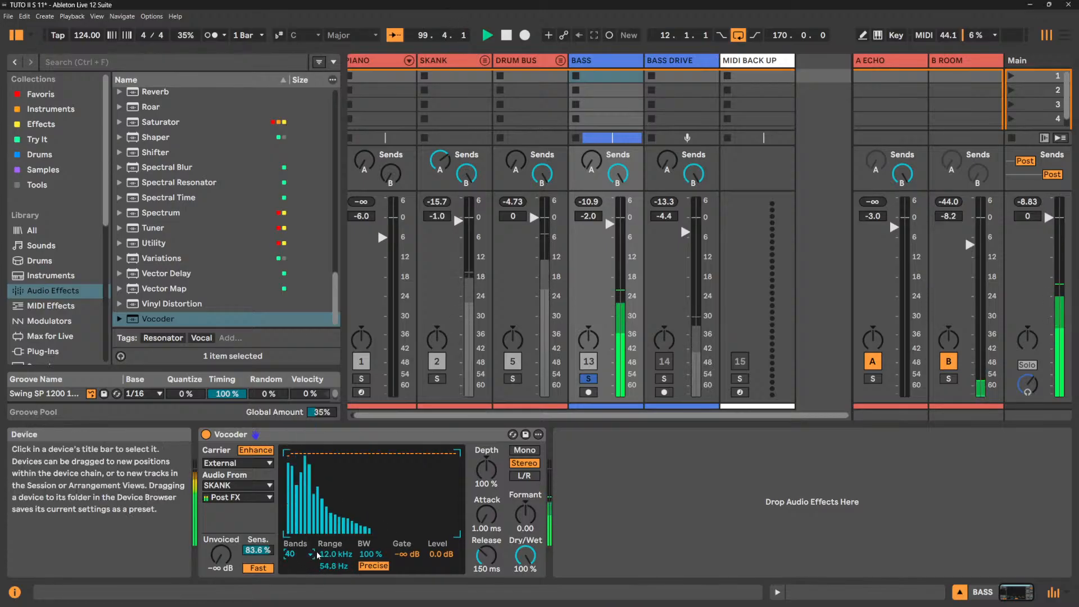
Set the Vocoder's upper frequency to 15.6 kHz, Gate to -40 dB and Dry/Wet to 100%, and stop playback.
{"action": "mouse_move", "coordinate": [405, 554]}
{"action": "left_mouse_down"}
{"action": "mouse_move", "coordinate": [405, 541]}
{"action": "mouse_move", "coordinate": [419, 560]}
{"action": "left_mouse_up"}
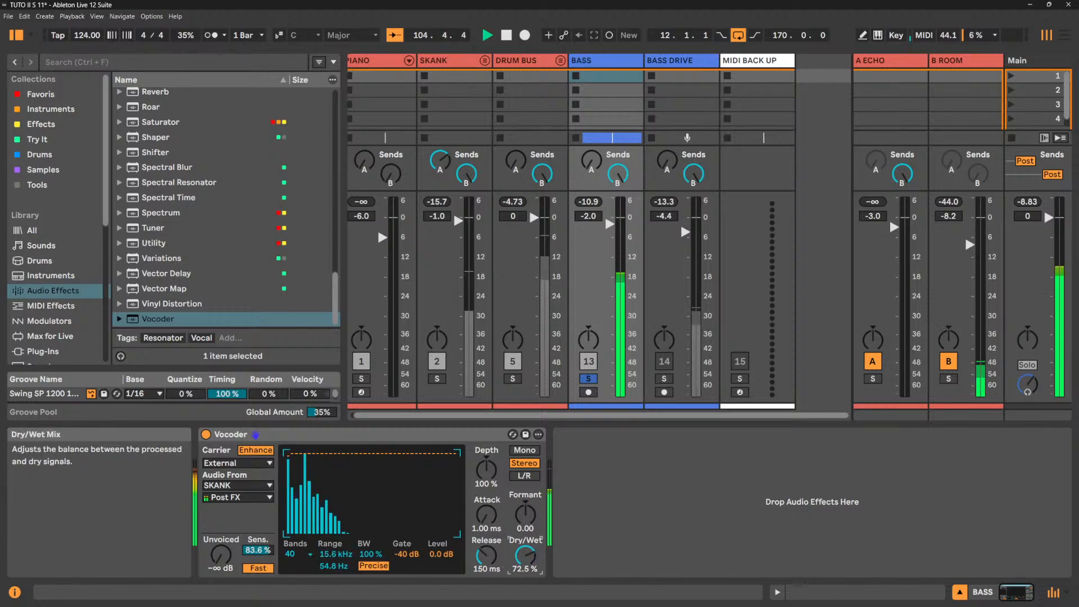
{"action": "mouse_move", "coordinate": [525, 555]}
{"action": "left_mouse_down"}
{"action": "mouse_move", "coordinate": [526, 574]}
{"action": "mouse_move", "coordinate": [526, 563]}
{"action": "left_mouse_up"}
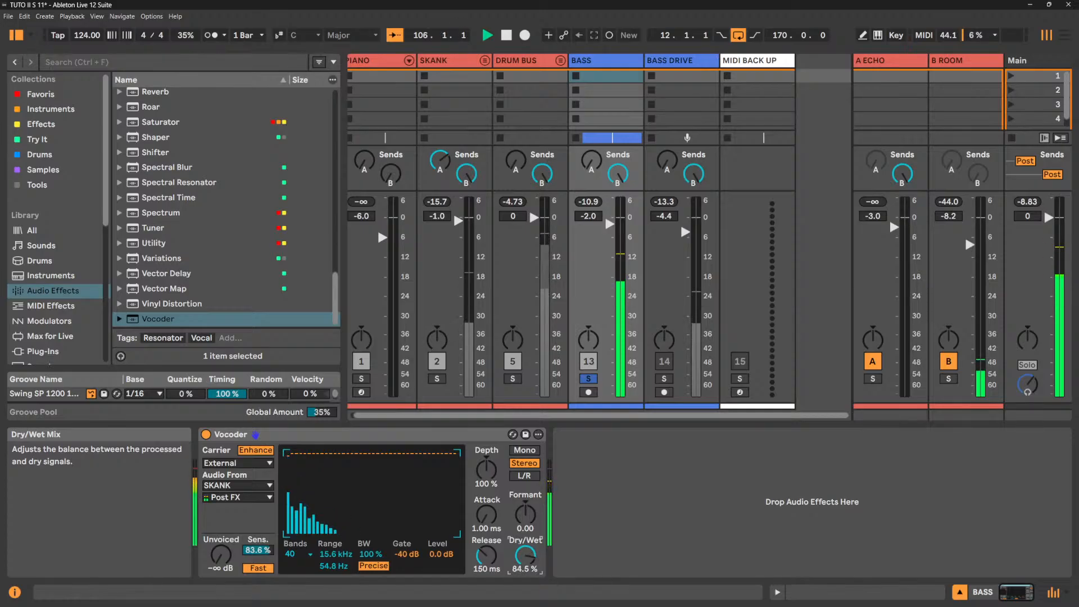
{"action": "key", "text": "space"}
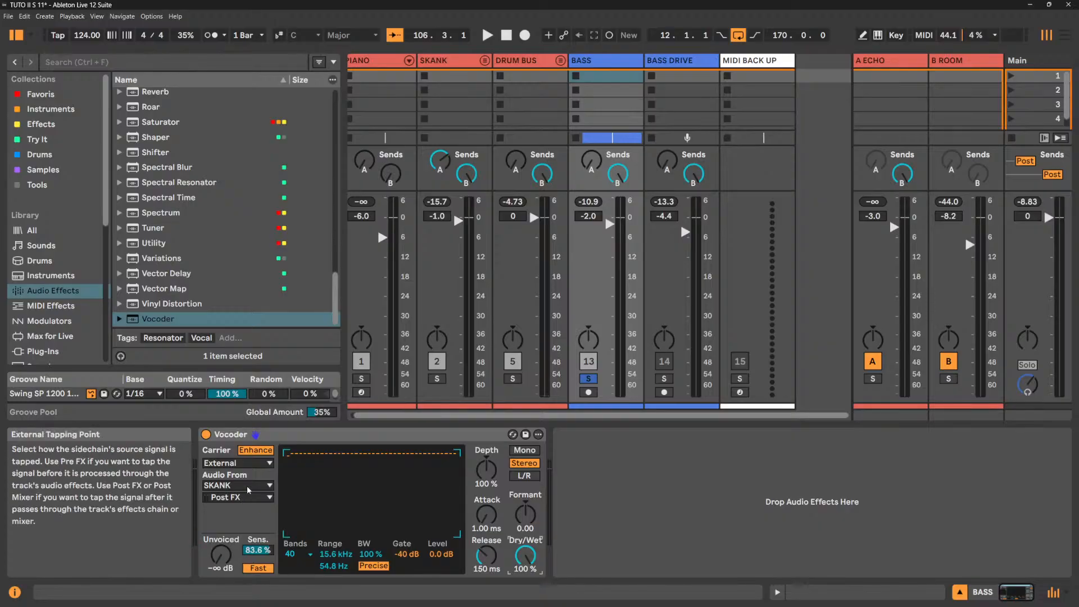
Switch the Vocoder's external carrier source to DRUM BUS and resume playback.
{"action": "left_click", "coordinate": [238, 485]}
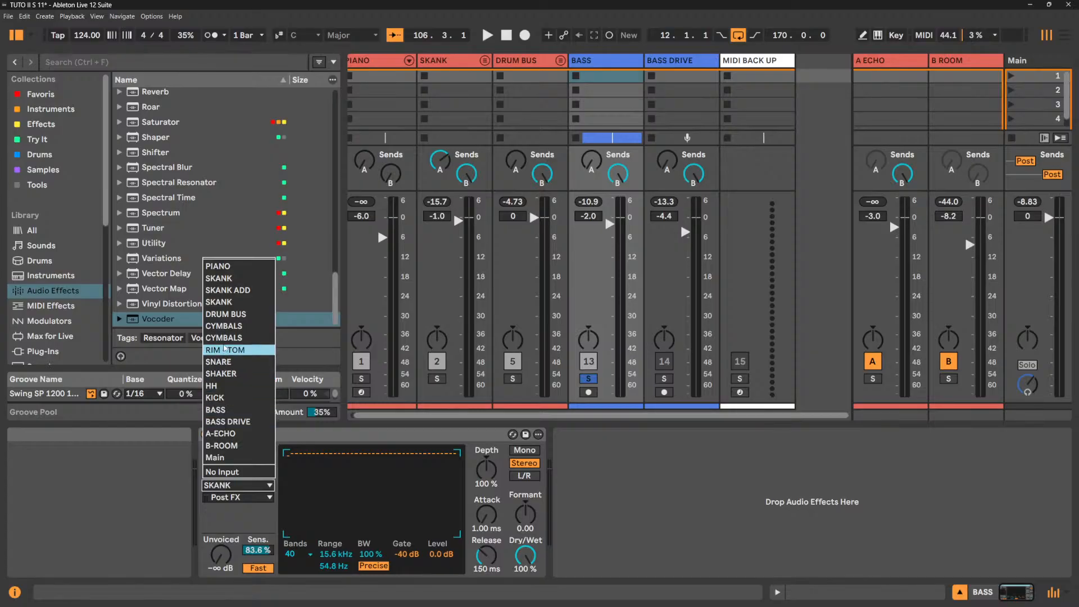
{"action": "left_click", "coordinate": [227, 318]}
{"action": "key", "text": "space"}
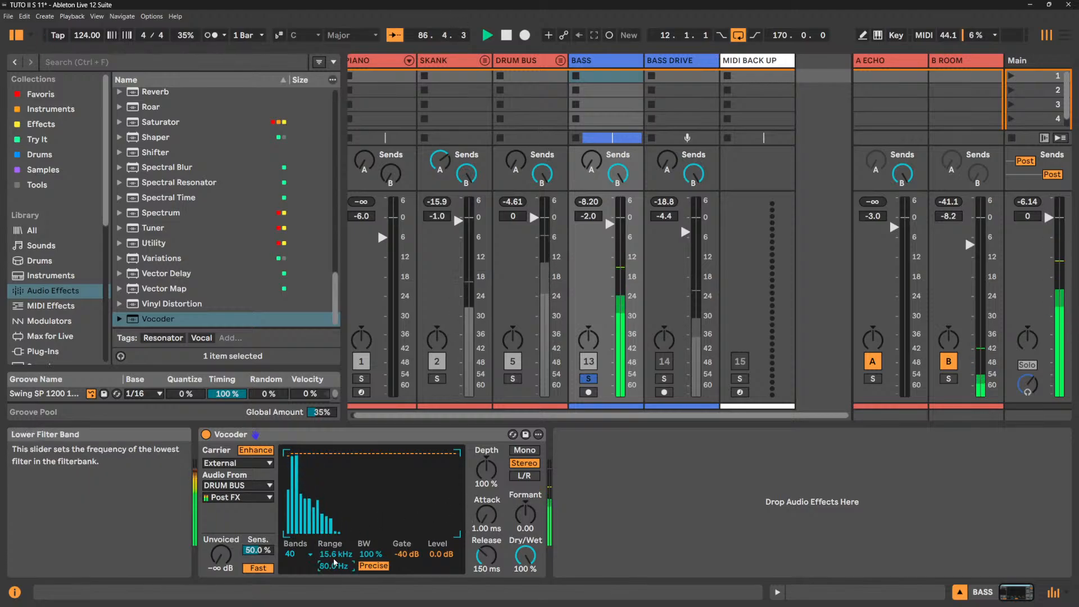
Set the Vocoder's upper frequency to 18.0 kHz, bandwidth to 185%, Gate to -∞ dB and Level to 6.0 dB in Precise mode, and unsolo BASS.
{"action": "left_click_drag", "start_coordinate": [336, 553], "coordinate": [336, 540]}
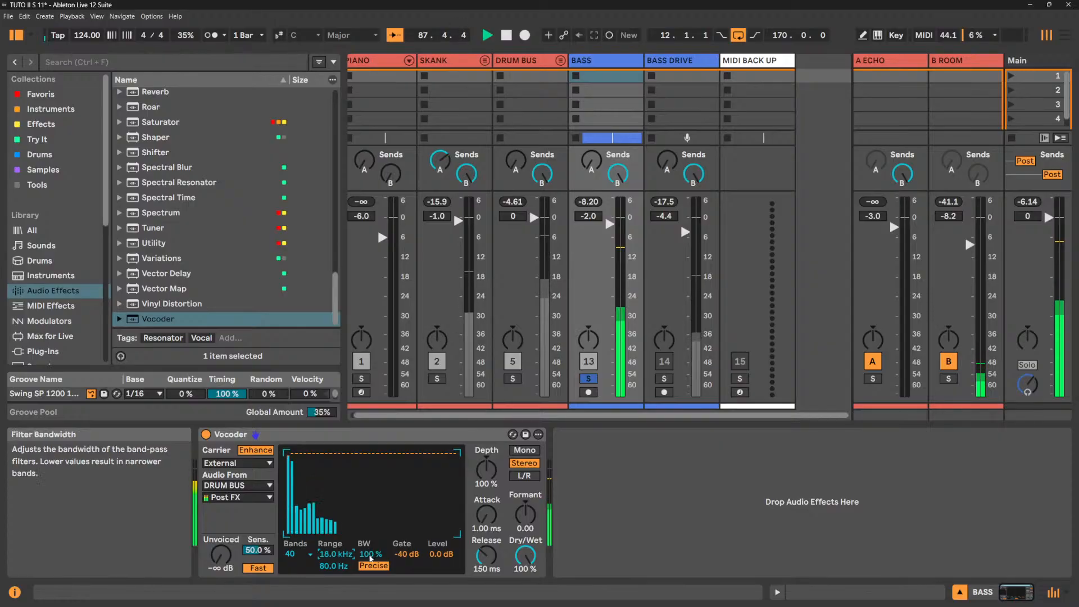
{"action": "left_click_drag", "start_coordinate": [442, 554], "coordinate": [442, 547]}
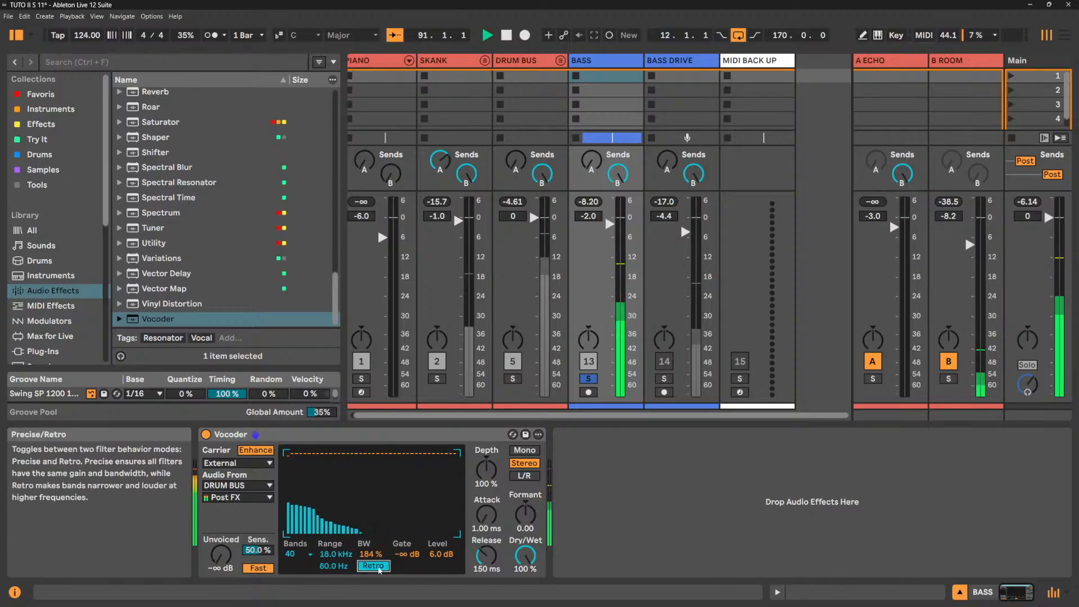
{"action": "left_click", "coordinate": [379, 566]}
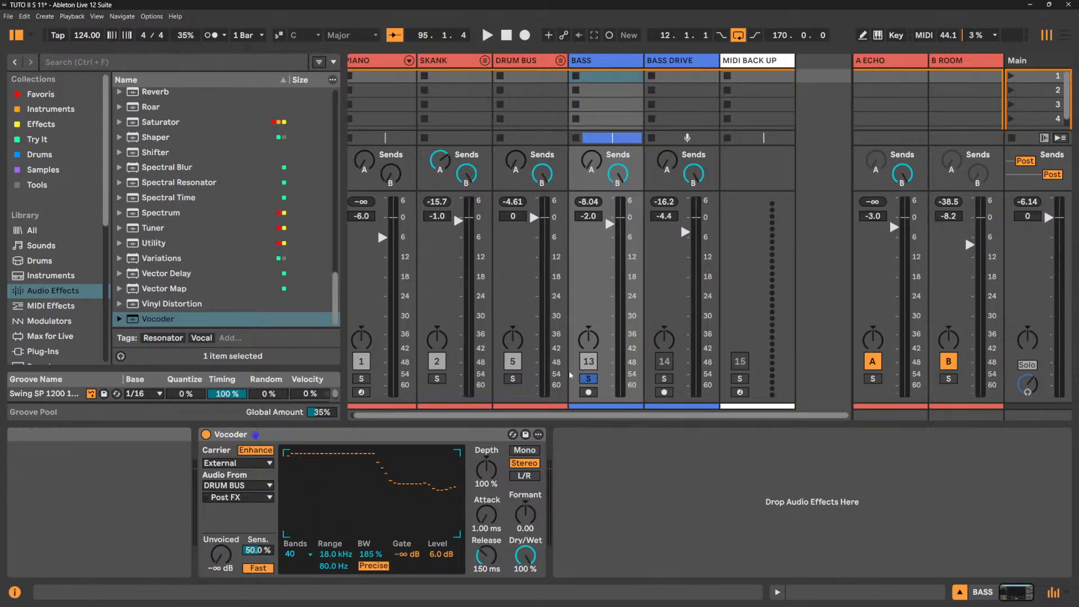
{"action": "left_click", "coordinate": [589, 378]}
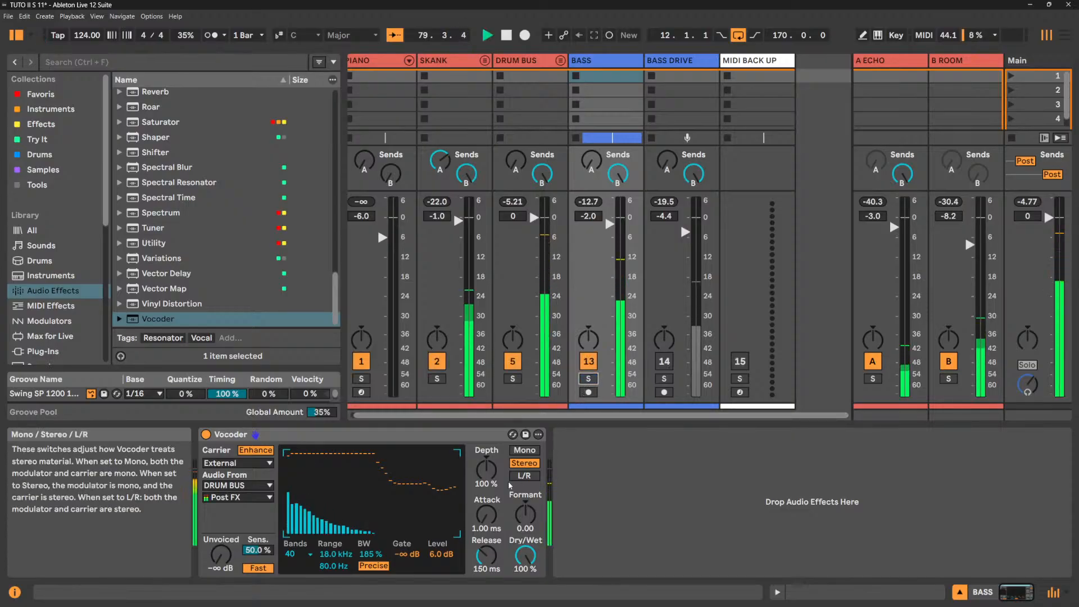
Stop playback and delete the Vocoder from the BASS track.
{"action": "key", "text": "space"}
{"action": "left_click", "coordinate": [342, 440]}
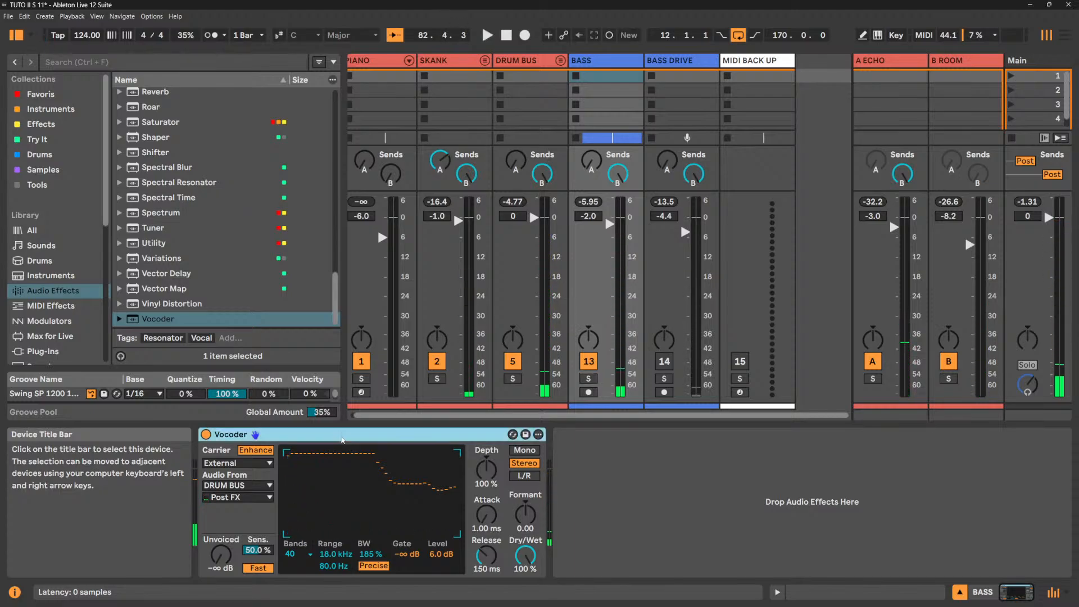
{"action": "key", "text": "Delete"}
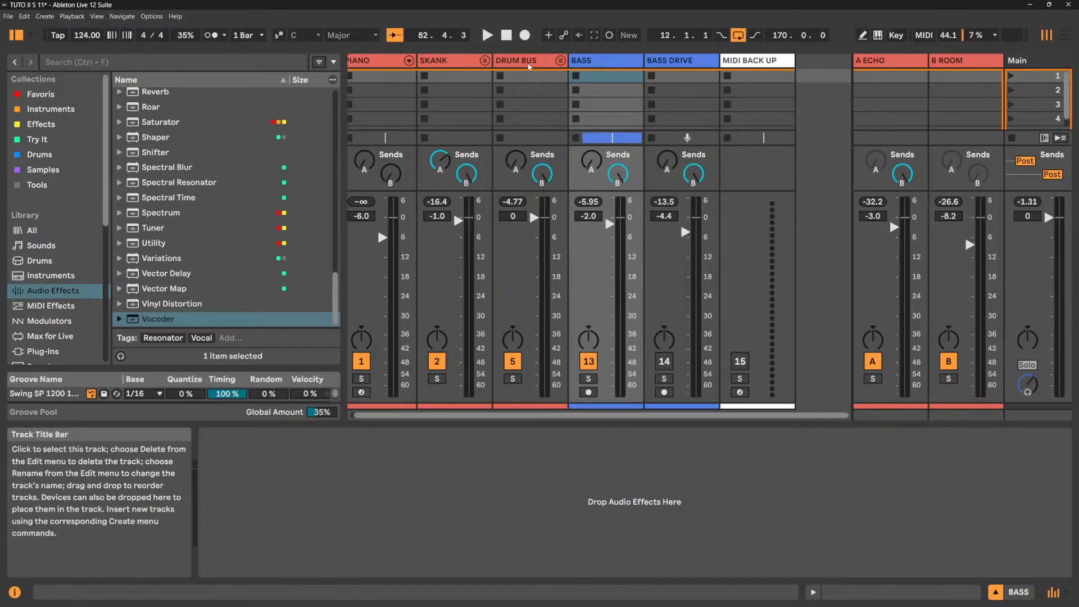
Add a default Vocoder at the start of the DRUM BUS device chain, before Tape Saturation, and start playback.
{"action": "left_click", "coordinate": [525, 60]}
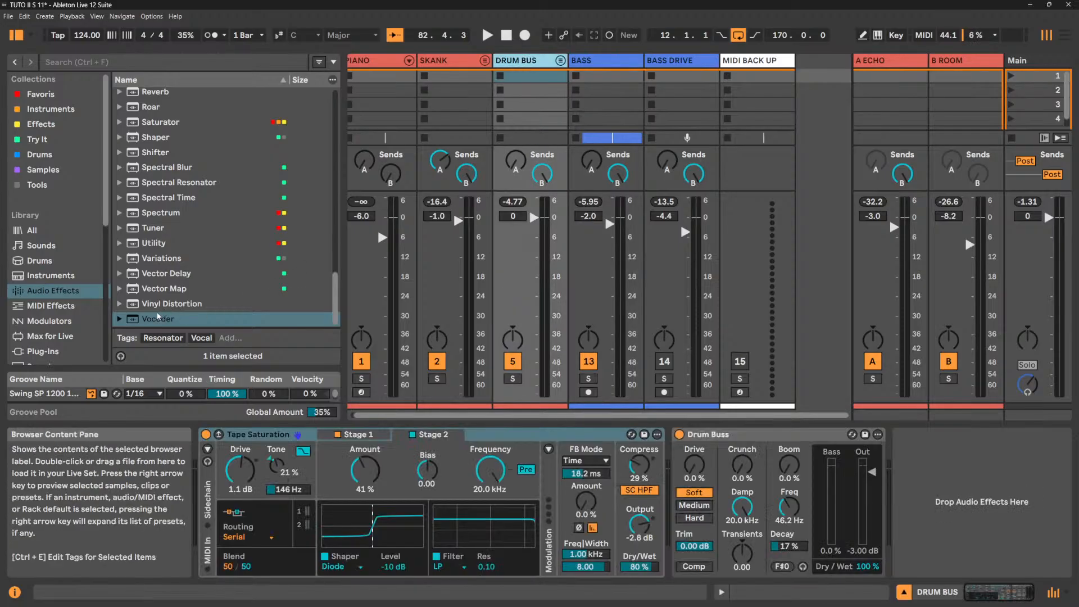
{"action": "left_click", "coordinate": [119, 318]}
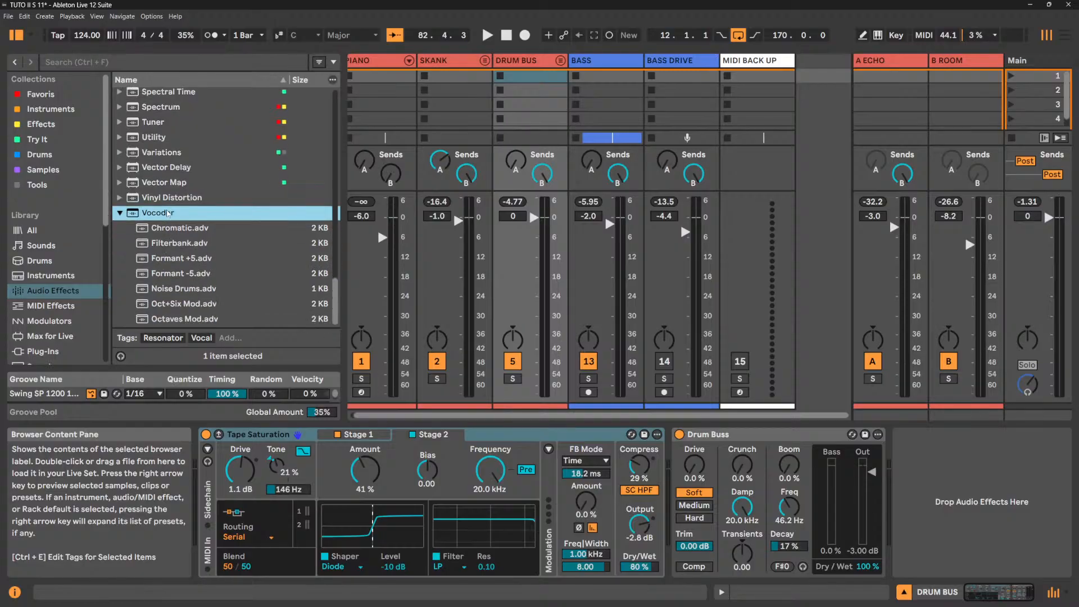
{"action": "left_click_drag", "start_coordinate": [167, 213], "coordinate": [197, 461]}
{"action": "key", "text": "space"}
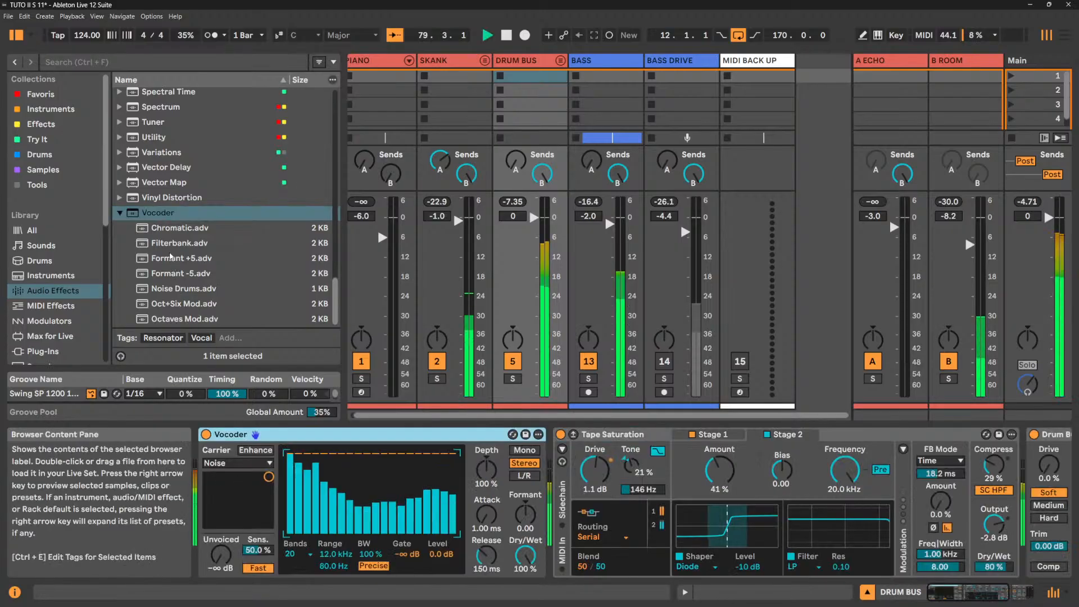
Hot-swap the first DRUM BUS Vocoder to the Chromatic preset, deleting the extra Chromatic device added after Drum Buss.
{"action": "double_click", "coordinate": [179, 228]}
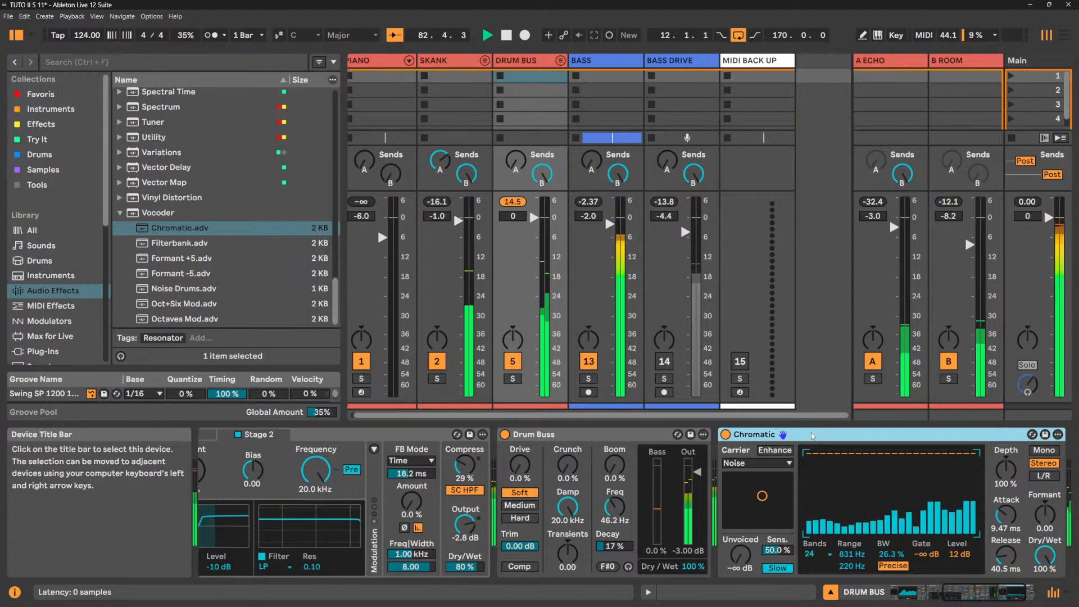
{"action": "key", "text": "Delete"}
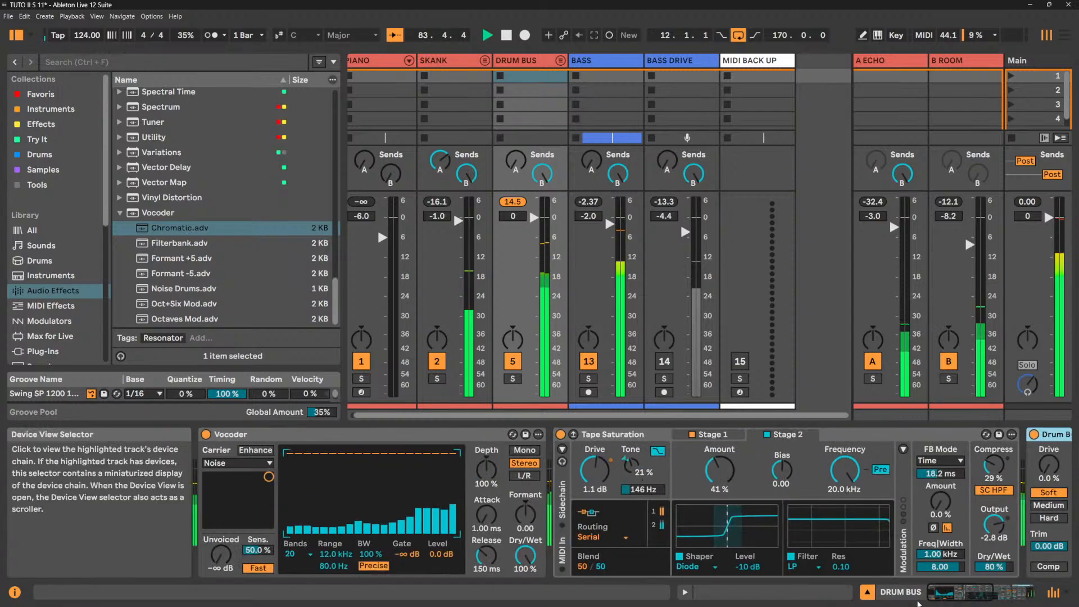
{"action": "left_click", "coordinate": [955, 593]}
{"action": "left_click", "coordinate": [512, 435]}
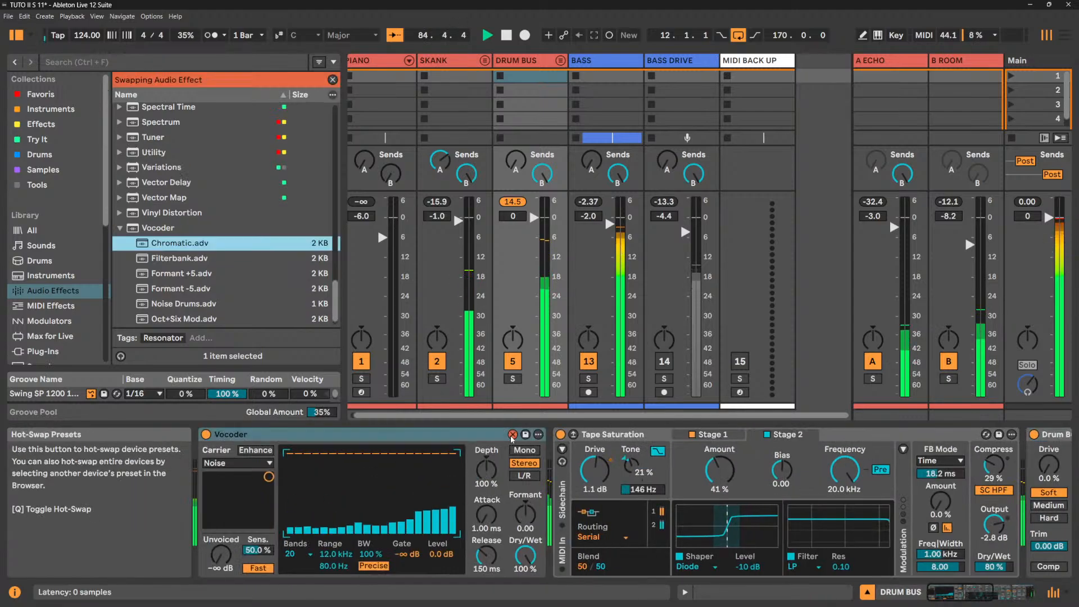
{"action": "left_click", "coordinate": [172, 238]}
{"action": "double_click", "coordinate": [172, 238]}
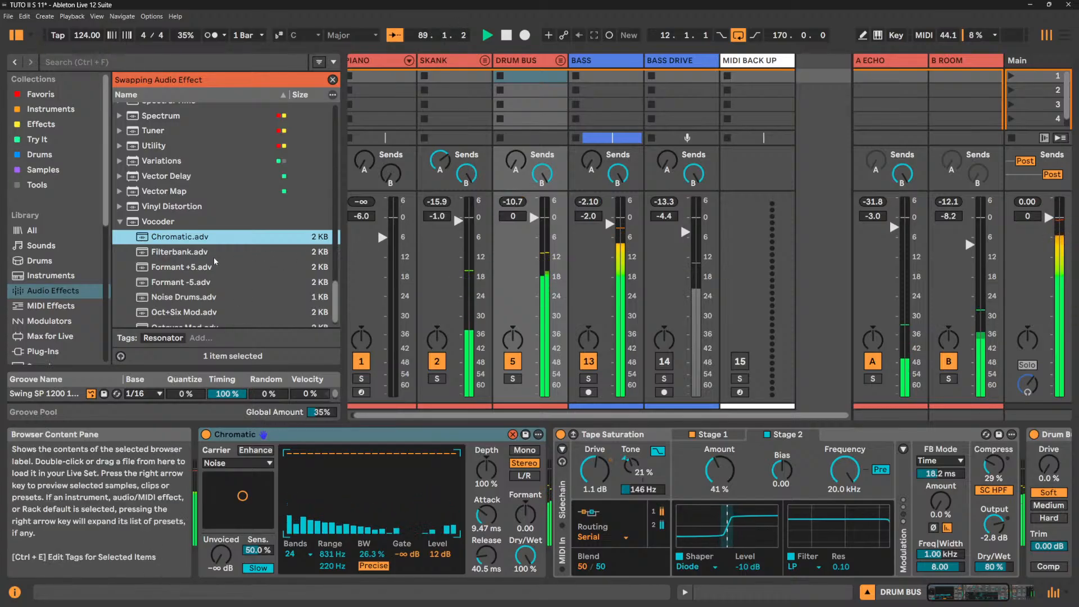
Swap the Vocoder to the Filterbank preset, raise Depth to 9.52%, attenuate its middle bands, and stop playback.
{"action": "double_click", "coordinate": [197, 252]}
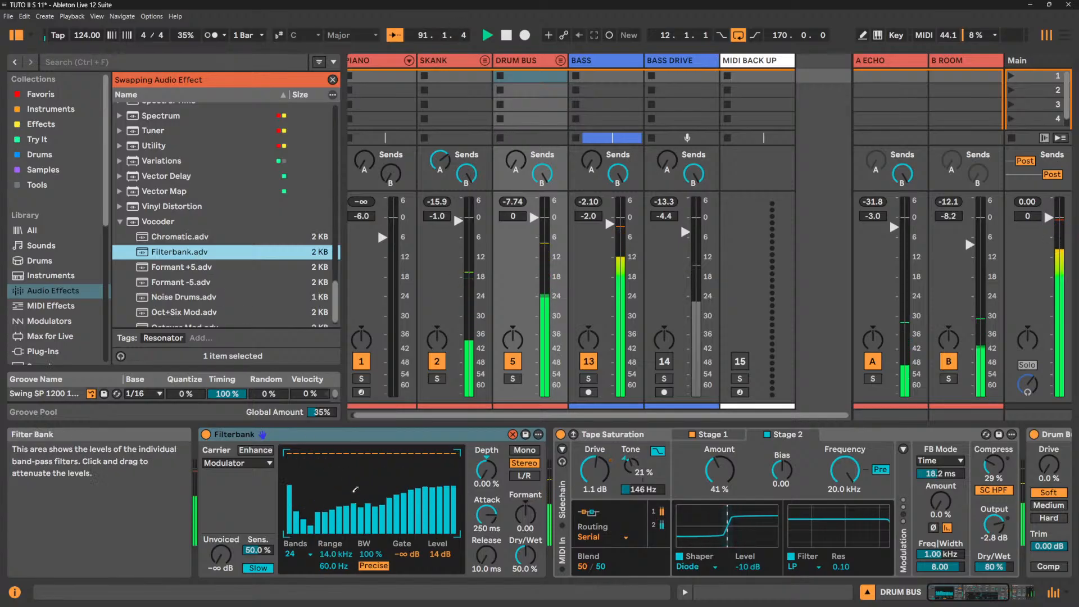
{"action": "mouse_move", "coordinate": [486, 469]}
{"action": "left_mouse_down"}
{"action": "mouse_move", "coordinate": [486, 447]}
{"action": "mouse_move", "coordinate": [486, 467]}
{"action": "left_mouse_up"}
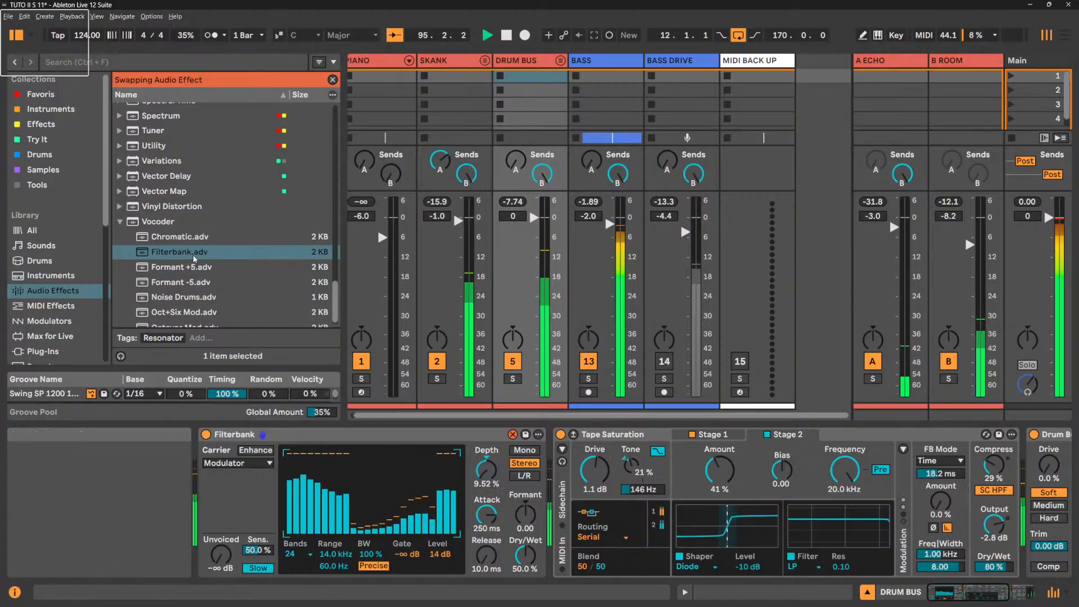
{"action": "key", "text": "space"}
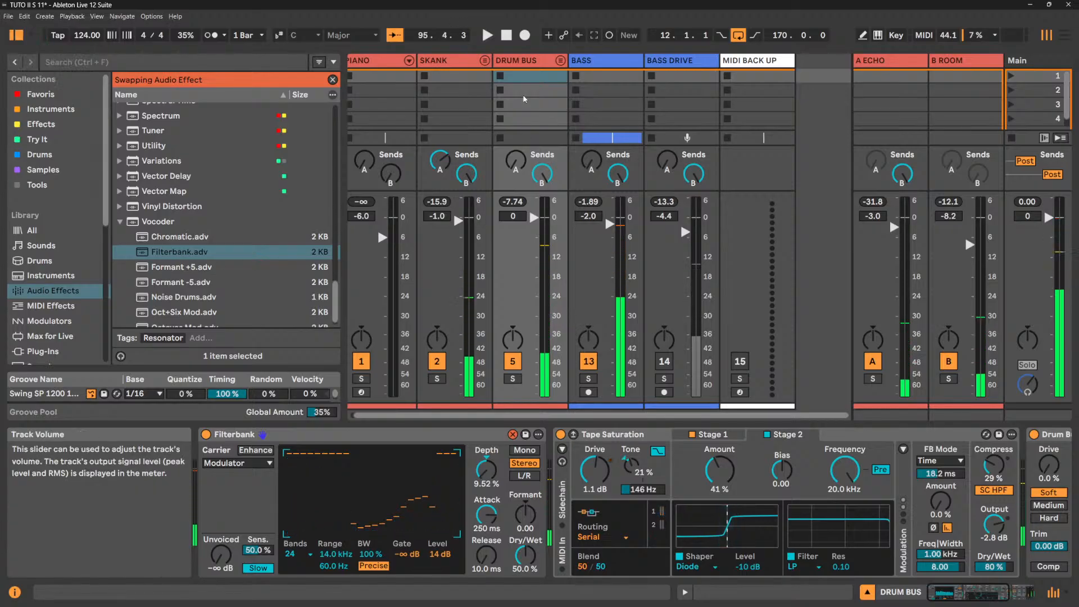
Lower the BASS track volume to -14.0 dB and reselect the DRUM BUS track.
{"action": "left_click", "coordinate": [615, 62]}
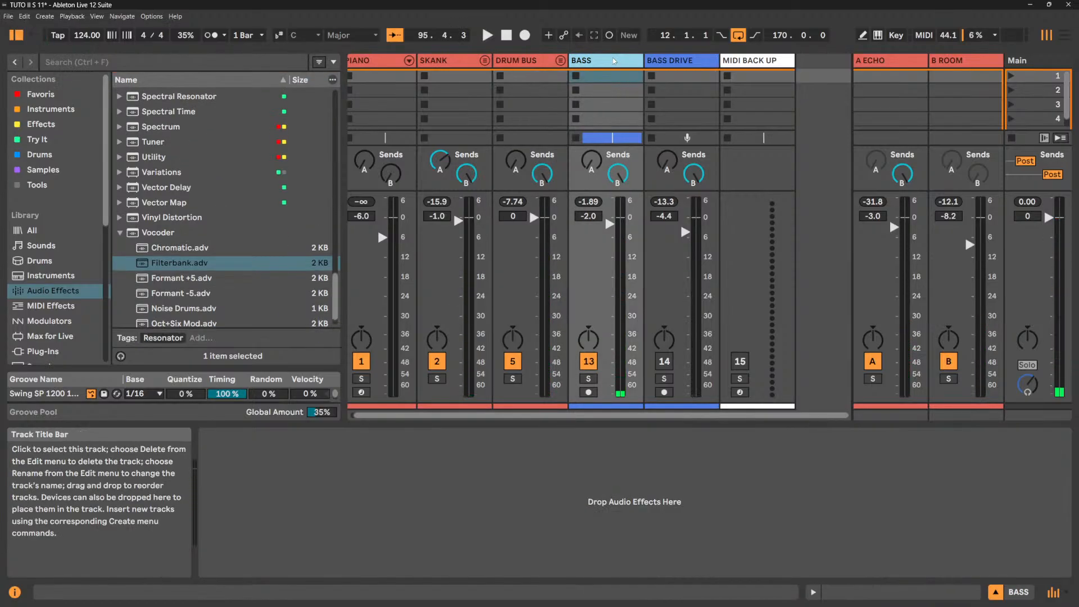
{"action": "left_click_drag", "start_coordinate": [609, 224], "coordinate": [610, 255]}
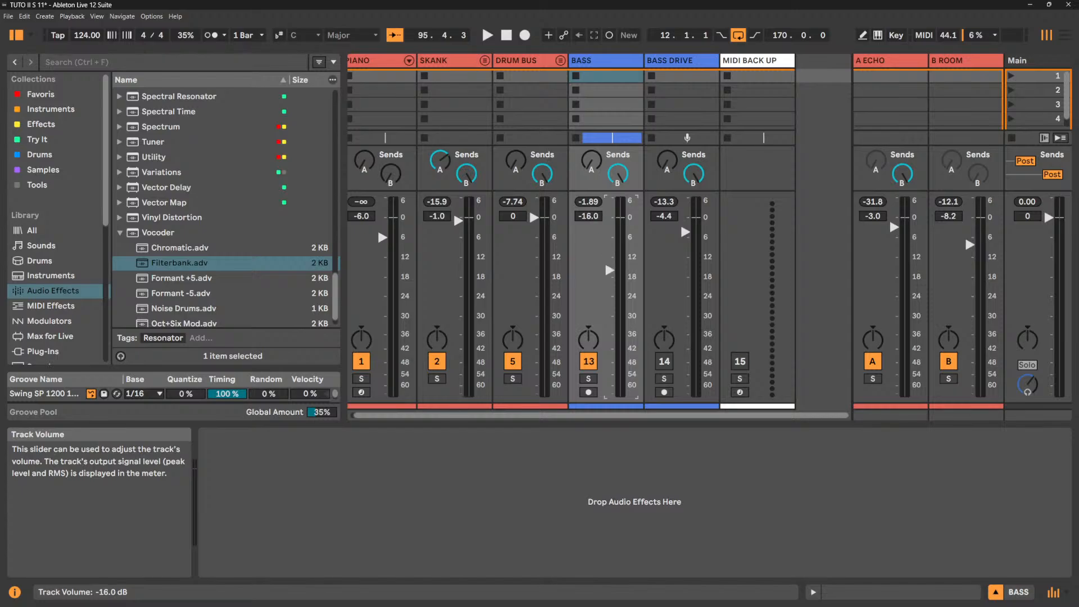
{"action": "left_click", "coordinate": [526, 61]}
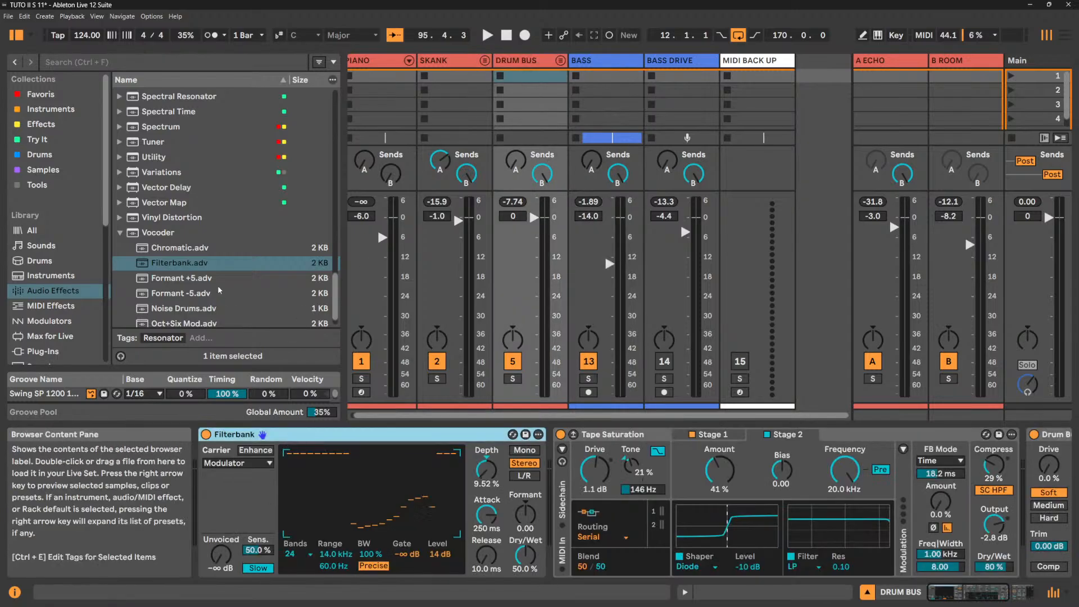
{"action": "scroll", "coordinate": [219, 289], "scroll_direction": "down", "scroll_amount": 1}
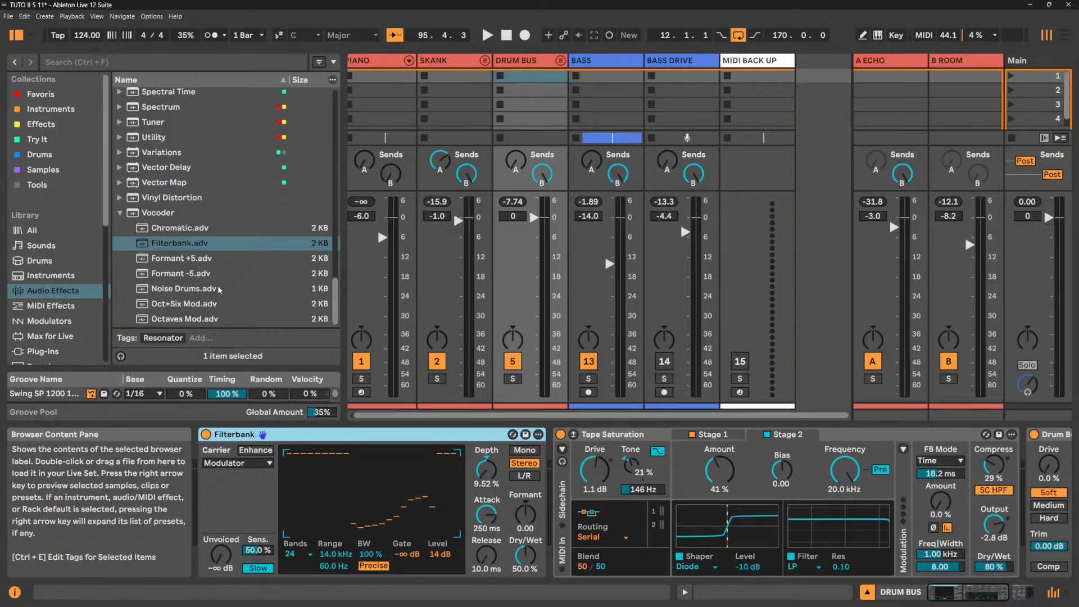
{"action": "key", "text": "space"}
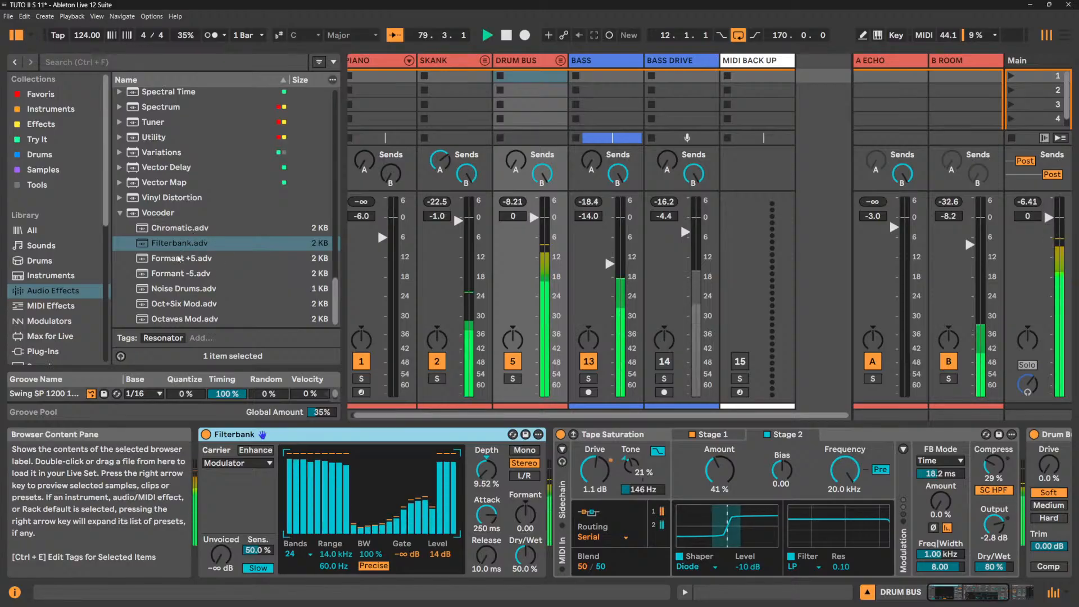
{"action": "double_click", "coordinate": [178, 259]}
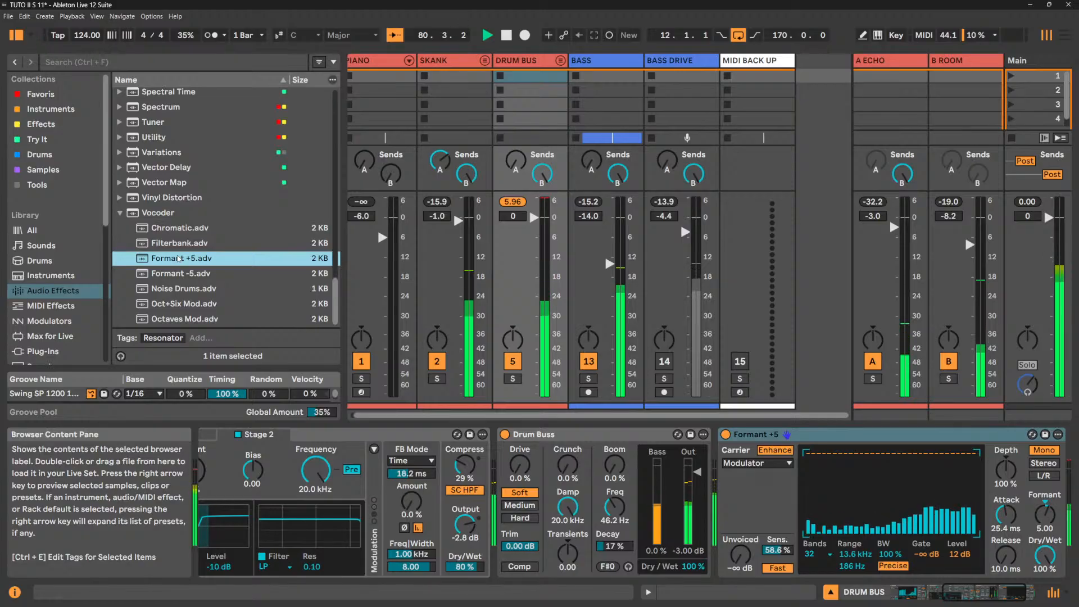
{"action": "left_click", "coordinate": [826, 437]}
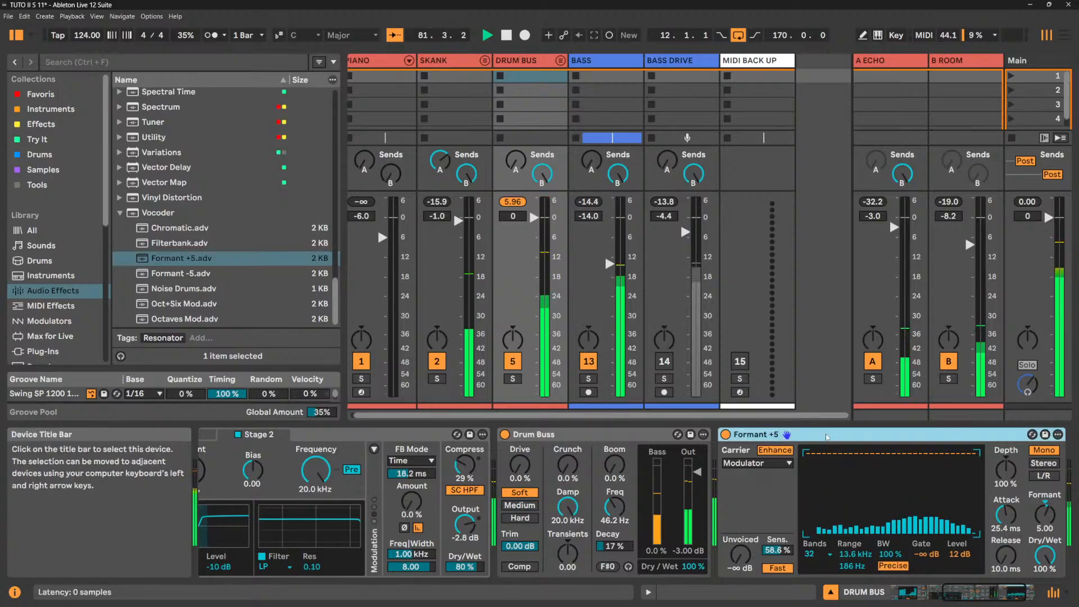
{"action": "key", "text": "Delete"}
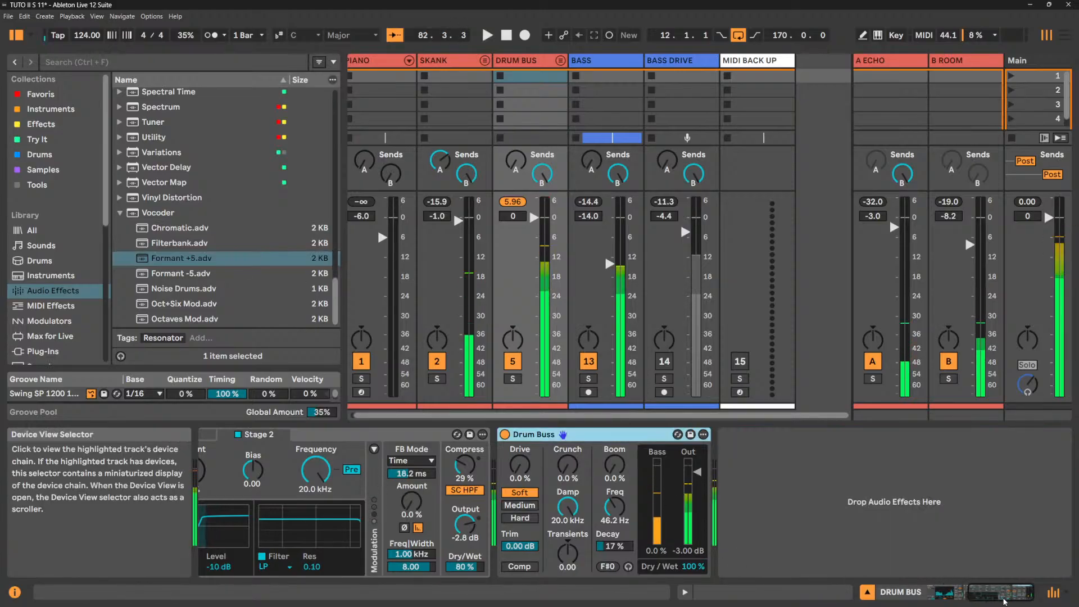
Hot-swap the Filterbank Vocoder at the start of the DRUM BUS chain to the Formant +5 preset and start playback.
{"action": "left_click", "coordinate": [948, 589]}
{"action": "left_click", "coordinate": [258, 437]}
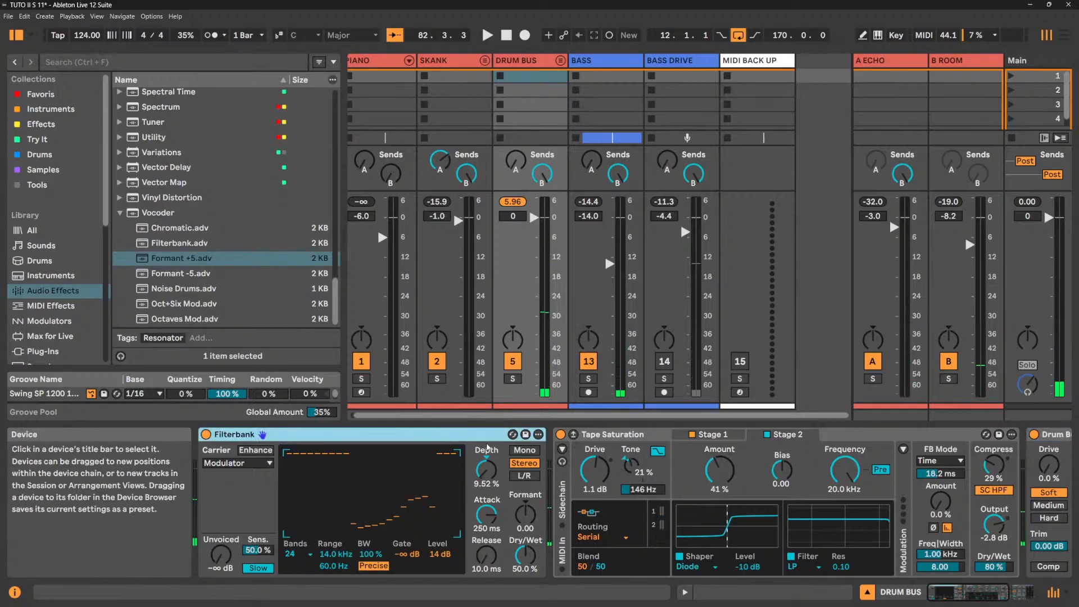
{"action": "left_click", "coordinate": [512, 435]}
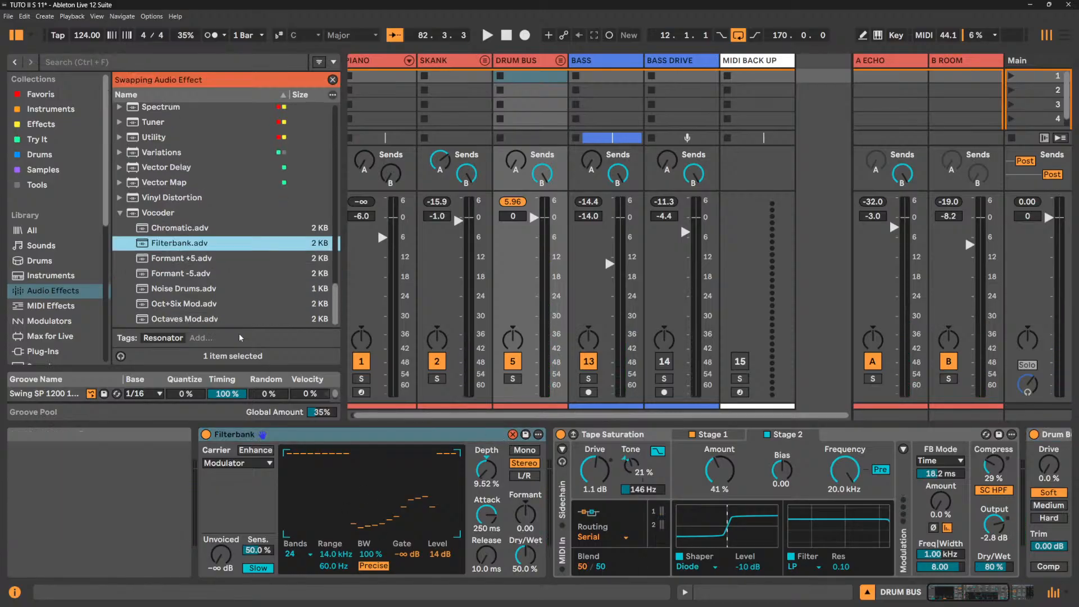
{"action": "double_click", "coordinate": [190, 258]}
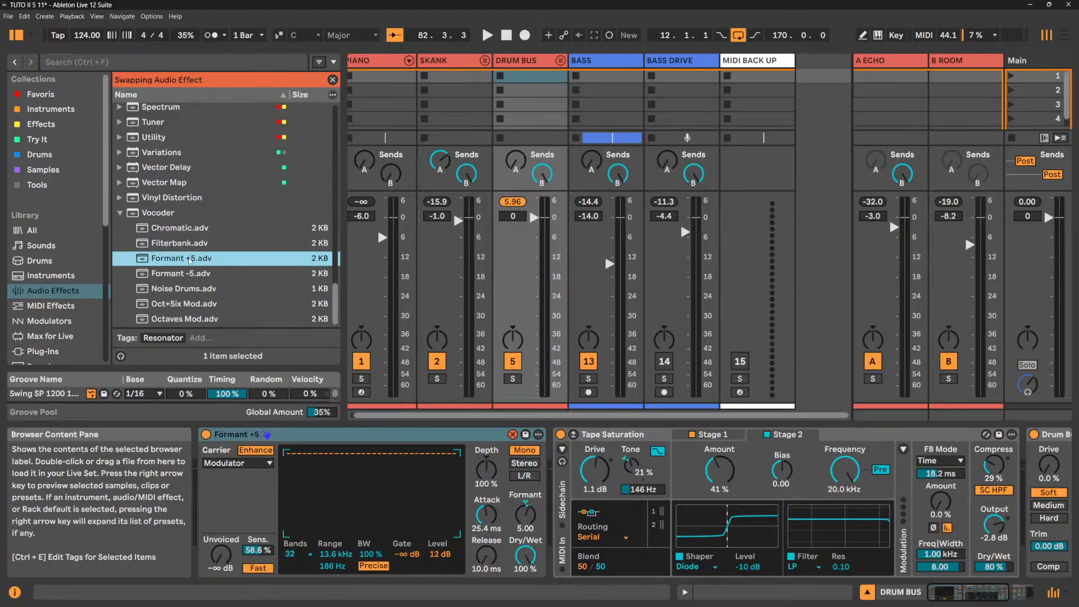
{"action": "key", "text": "space"}
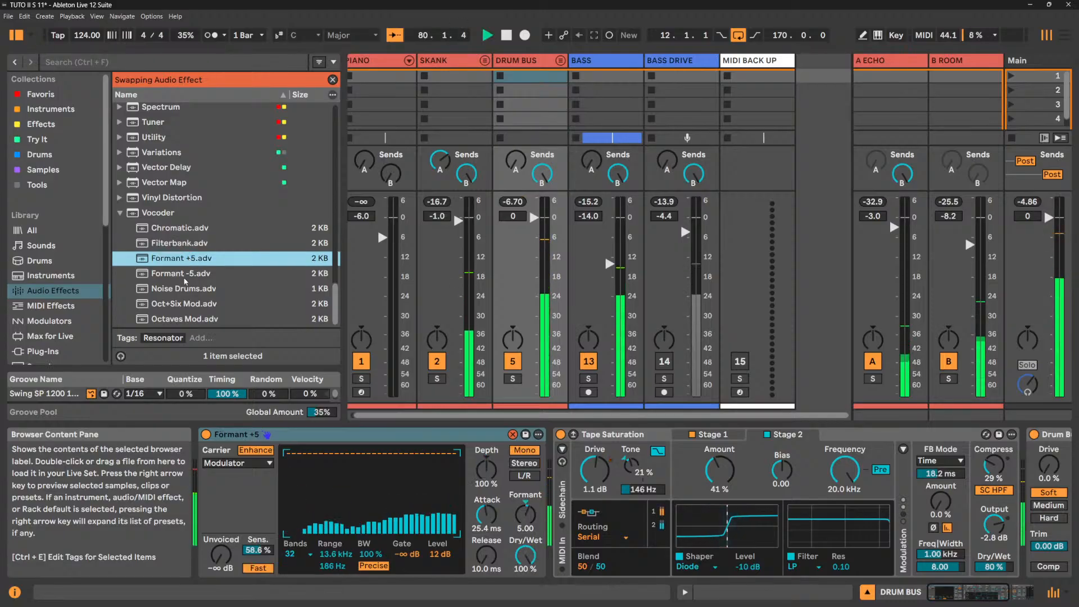
Audition the Formant -5 preset, swap the Vocoder to Noise Drums, close hot-swap mode, and stop playback.
{"action": "left_click", "coordinate": [185, 277]}
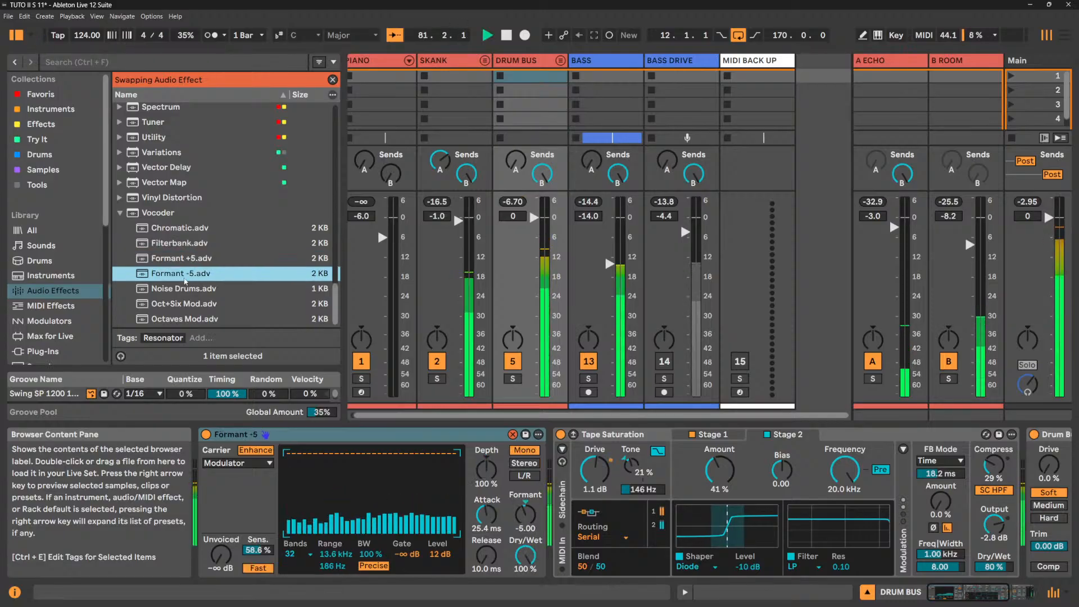
{"action": "double_click", "coordinate": [185, 275]}
{"action": "left_click", "coordinate": [187, 289]}
{"action": "double_click", "coordinate": [187, 289]}
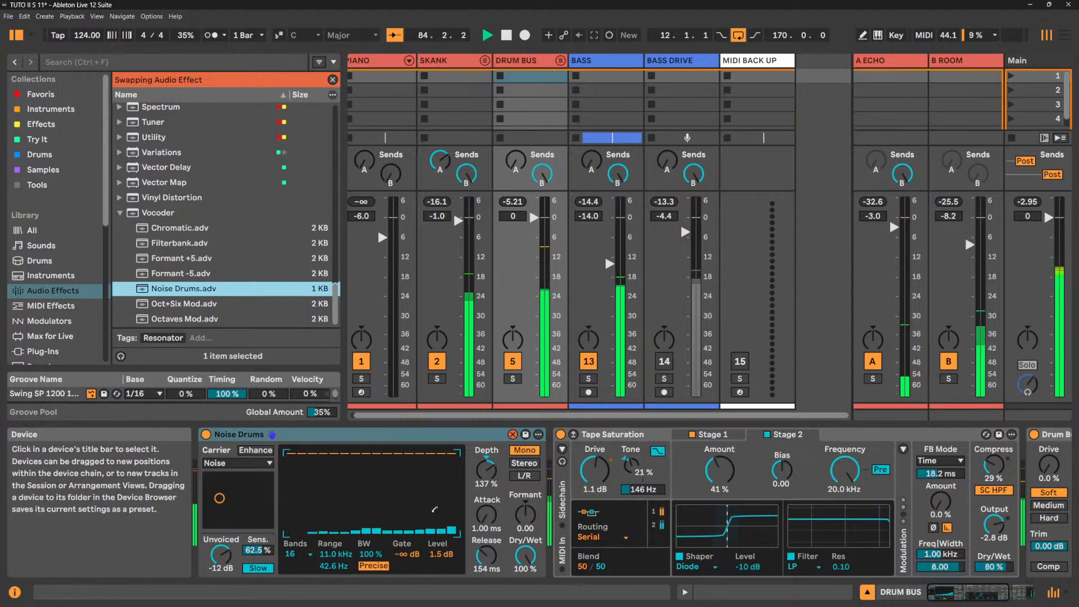
{"action": "left_click", "coordinate": [512, 435]}
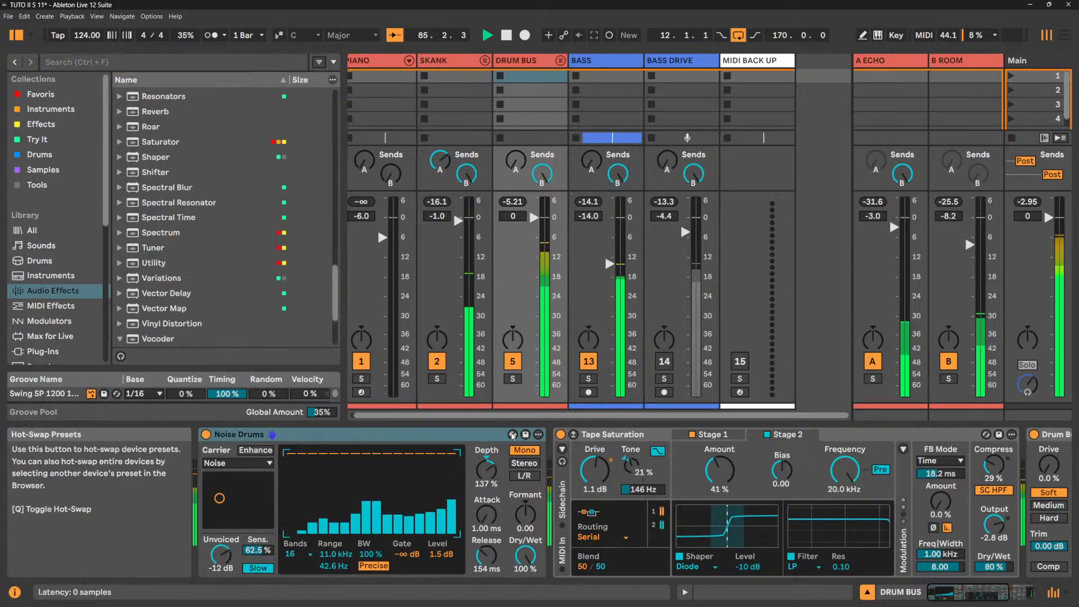
{"action": "key", "text": "space"}
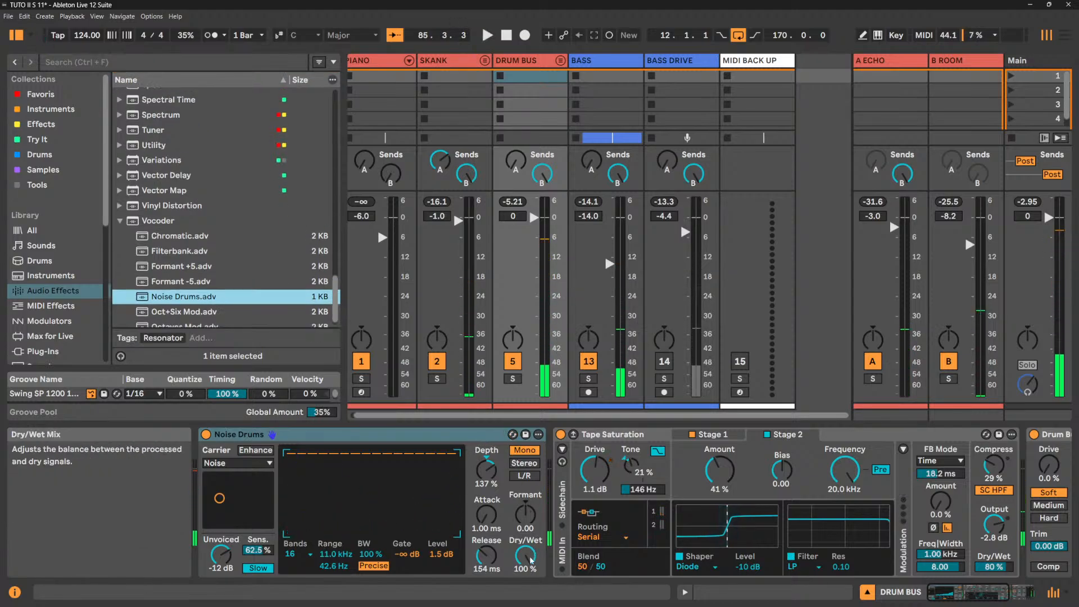
Audition the Noise Drums Vocoder's Dry/Wet control during playback, leave it at 100%, and restart the loop.
{"action": "key", "text": "space"}
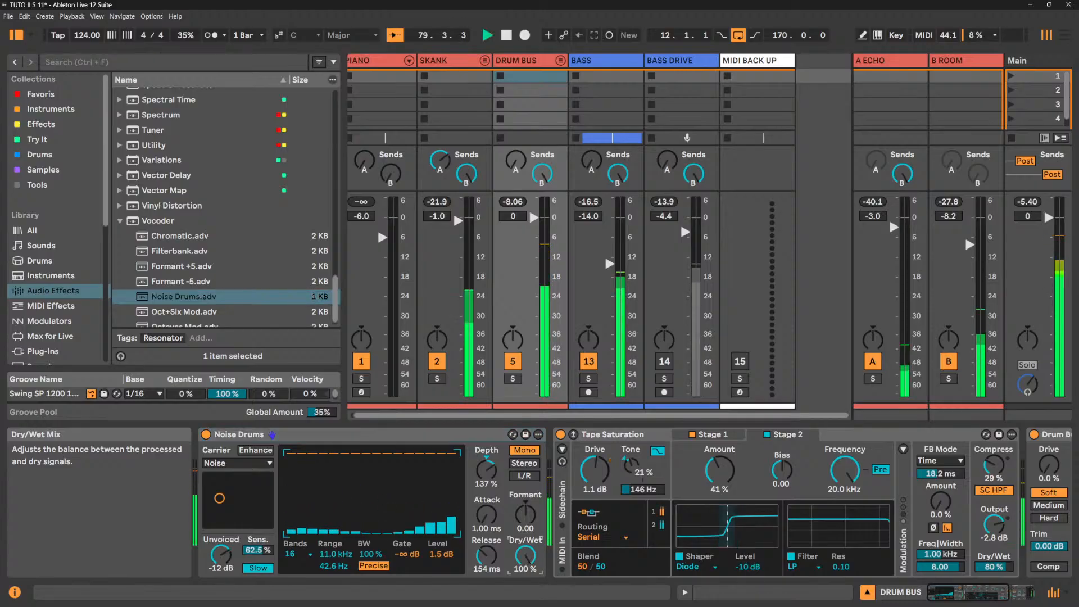
{"action": "mouse_move", "coordinate": [529, 558]}
{"action": "left_mouse_down"}
{"action": "mouse_move", "coordinate": [529, 586]}
{"action": "mouse_move", "coordinate": [528, 556]}
{"action": "left_mouse_up"}
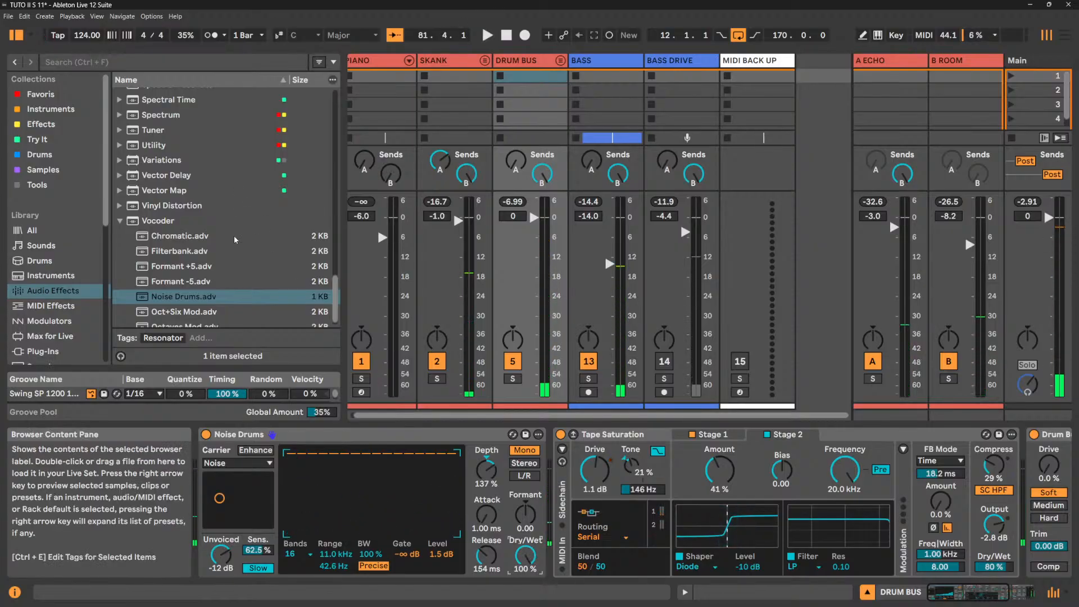
{"action": "key", "text": "space"}
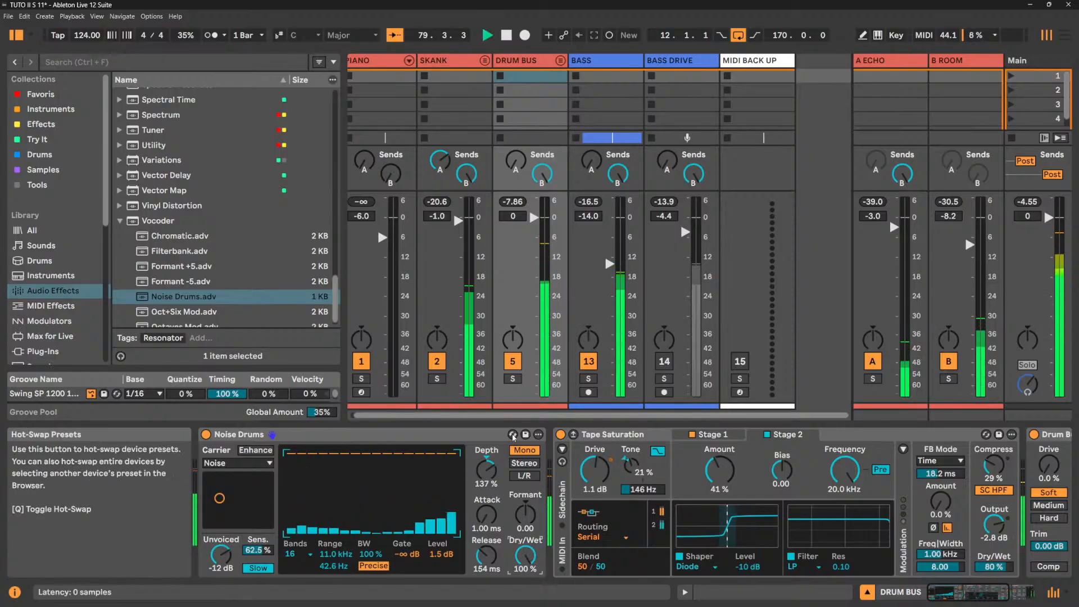
Mute the SKANK track and hot-swap the DRUM BUS Vocoder through the Oct+Six Mod preset to Octaves Mod.
{"action": "left_click", "coordinate": [436, 361]}
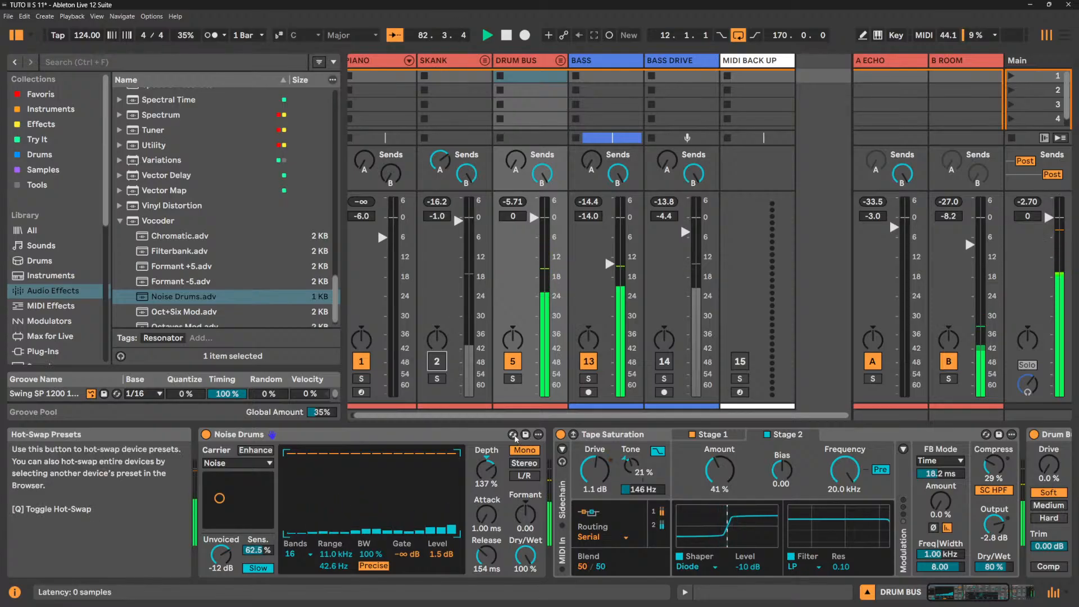
{"action": "left_click", "coordinate": [513, 434]}
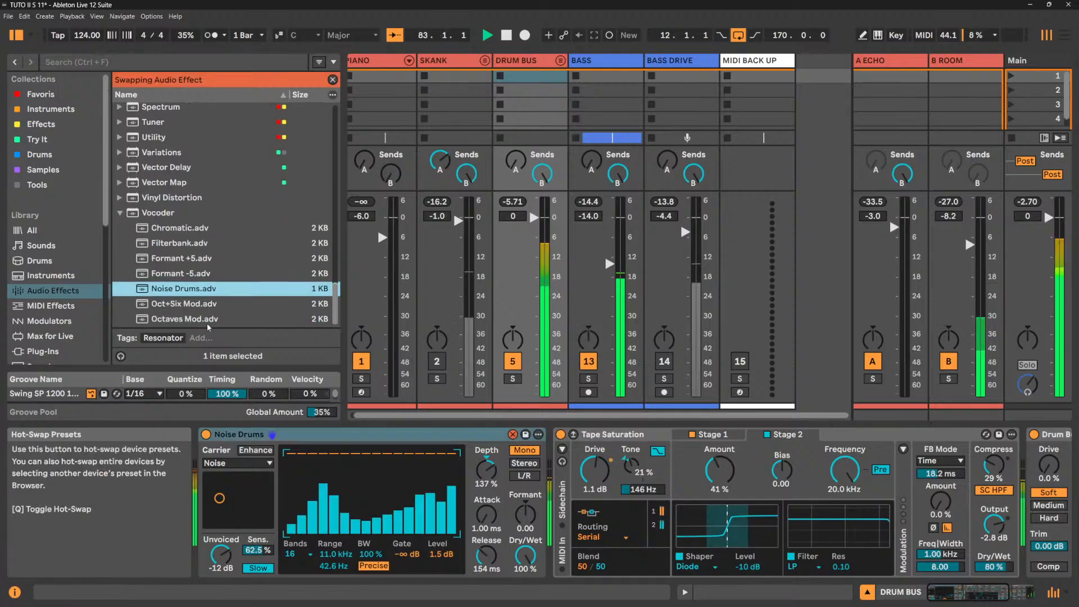
{"action": "left_click", "coordinate": [196, 310]}
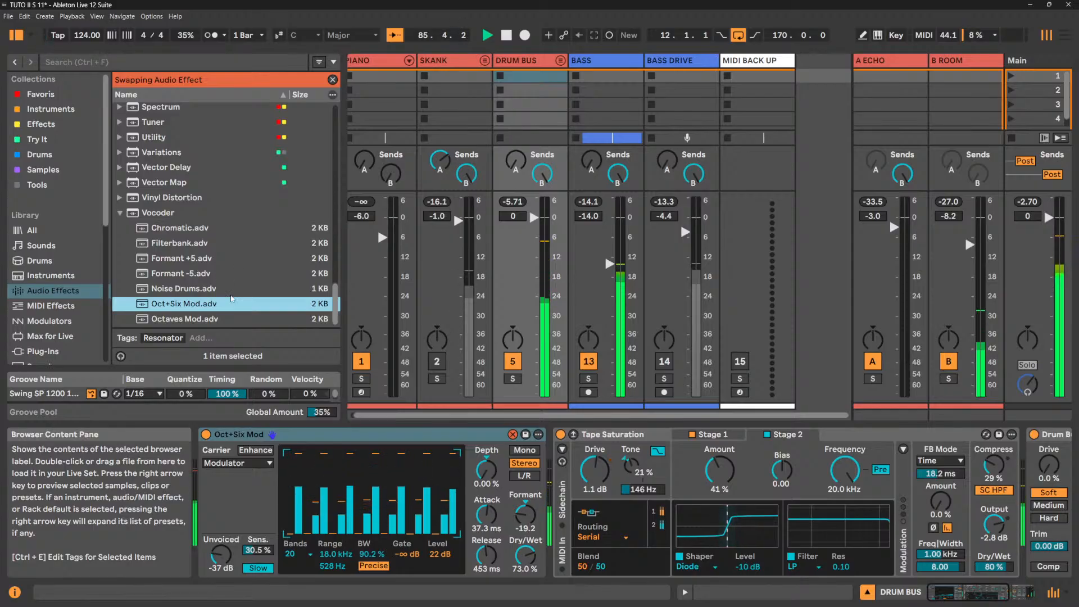
{"action": "left_click", "coordinate": [188, 320]}
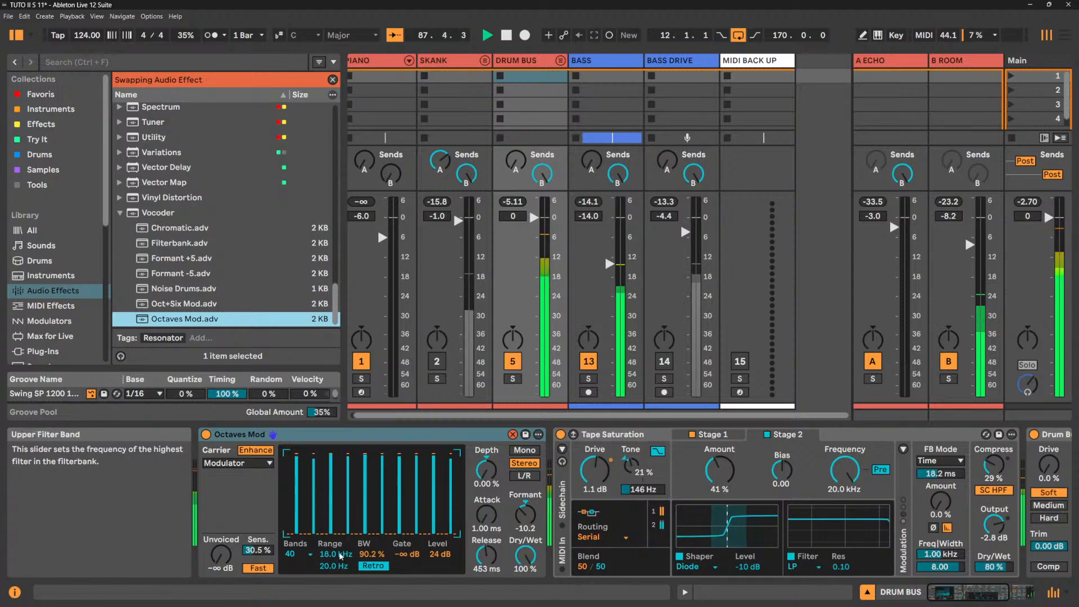
Lower the Octaves Mod Vocoder's upper filter range, and audition the Chromatic, Filterbank and Formant +5 presets on the DRUM BUS.
{"action": "mouse_move", "coordinate": [336, 554]}
{"action": "left_mouse_down"}
{"action": "mouse_move", "coordinate": [335, 585]}
{"action": "mouse_move", "coordinate": [320, 556]}
{"action": "left_mouse_up"}
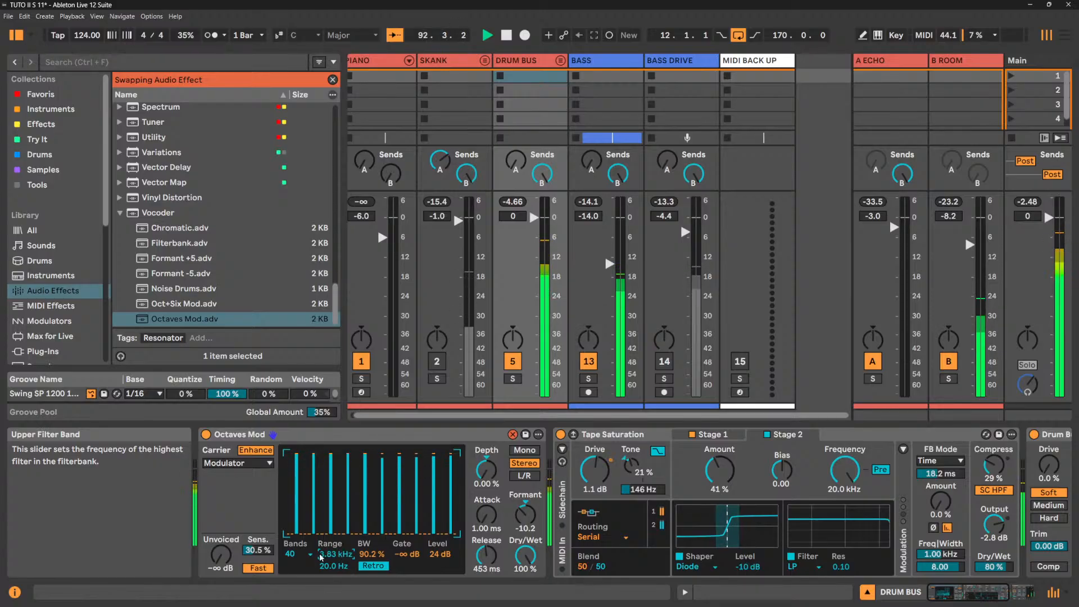
{"action": "left_click", "coordinate": [180, 227]}
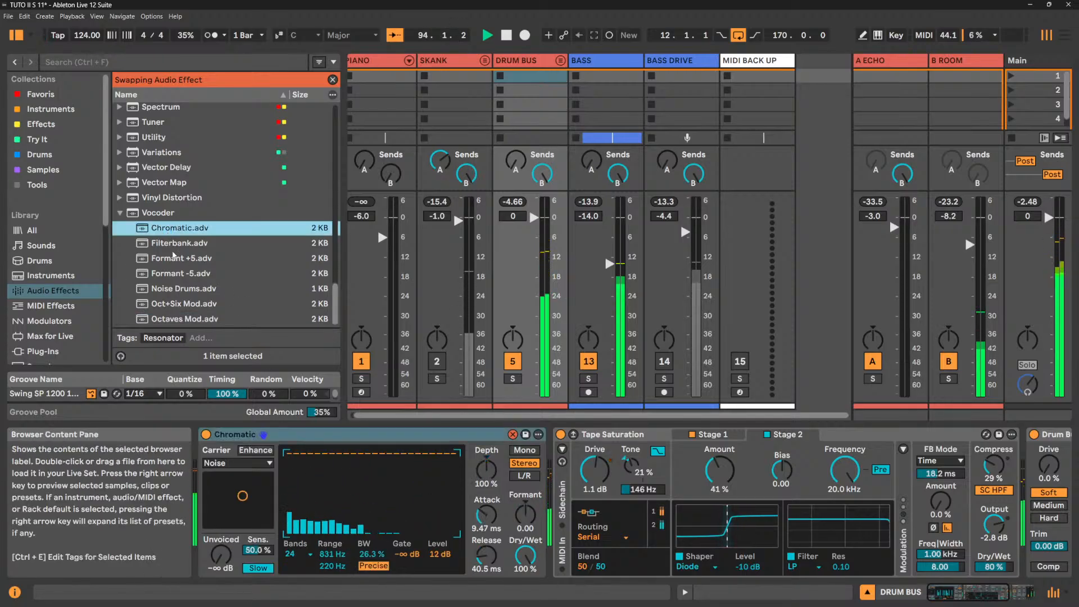
{"action": "left_click", "coordinate": [179, 243]}
{"action": "left_click", "coordinate": [178, 258]}
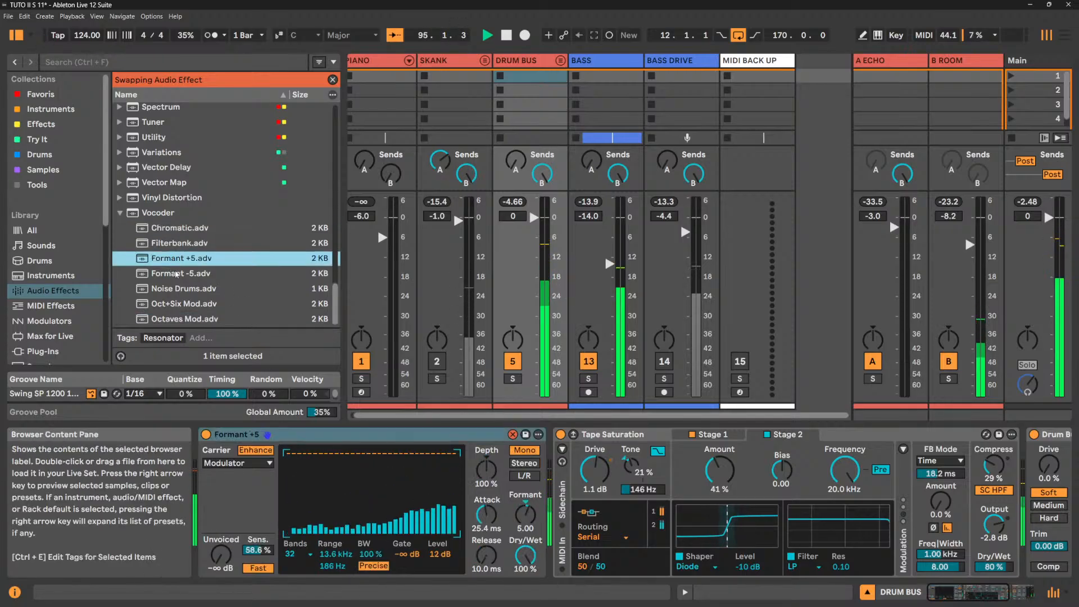
Swap the DRUM BUS Vocoder to the Noise Drums preset, stop playback and close hot-swap mode.
{"action": "left_click", "coordinate": [190, 289]}
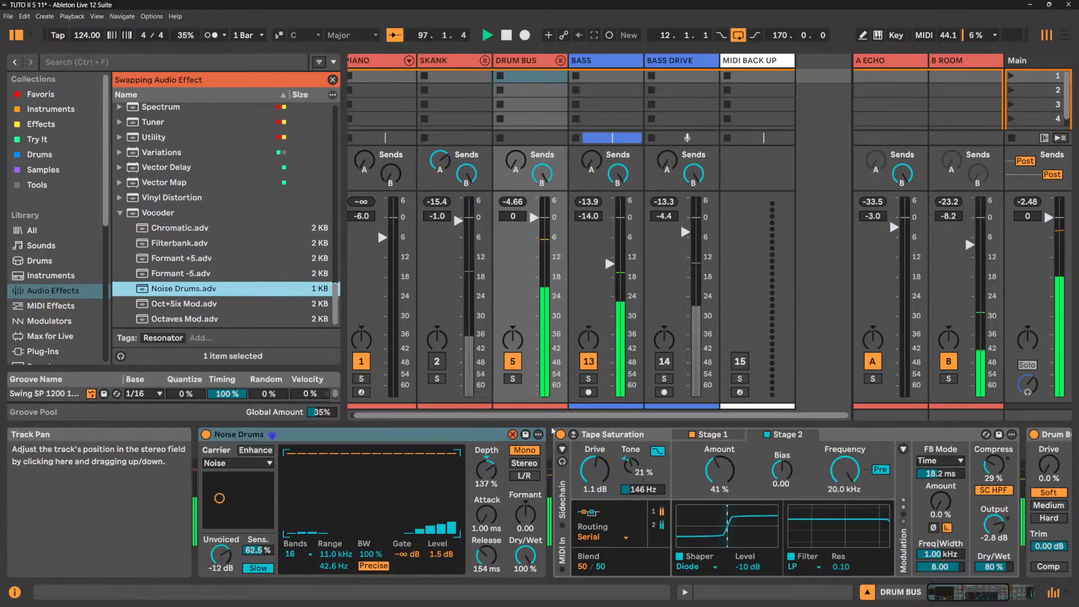
{"action": "key", "text": "space"}
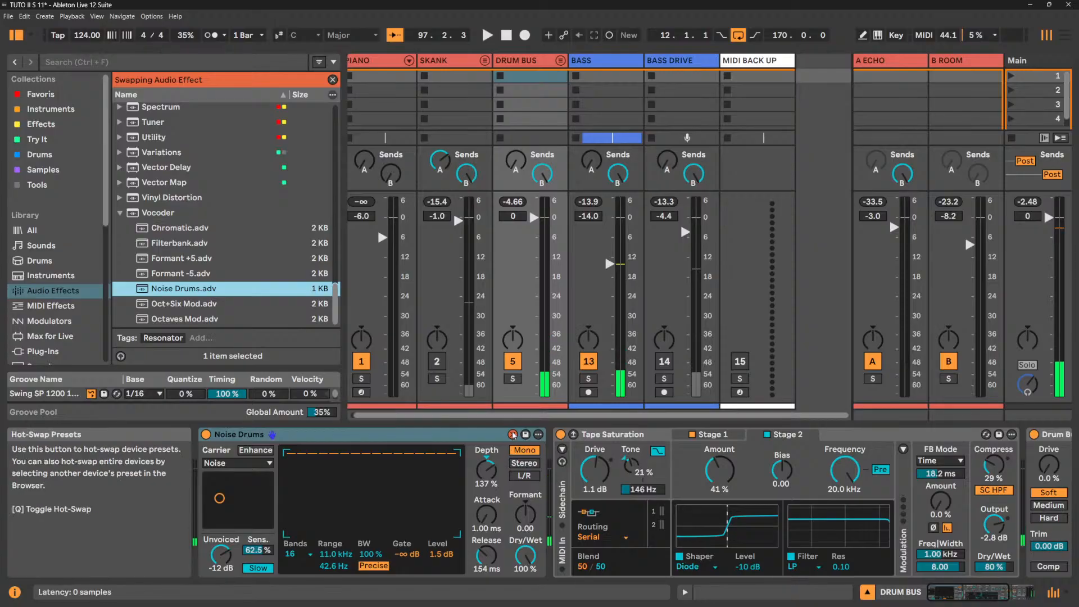
{"action": "left_click", "coordinate": [513, 434]}
Set the Noise Drums Vocoder's Dry/Wet to 50%.
{"action": "left_click_drag", "start_coordinate": [526, 559], "coordinate": [527, 576]}
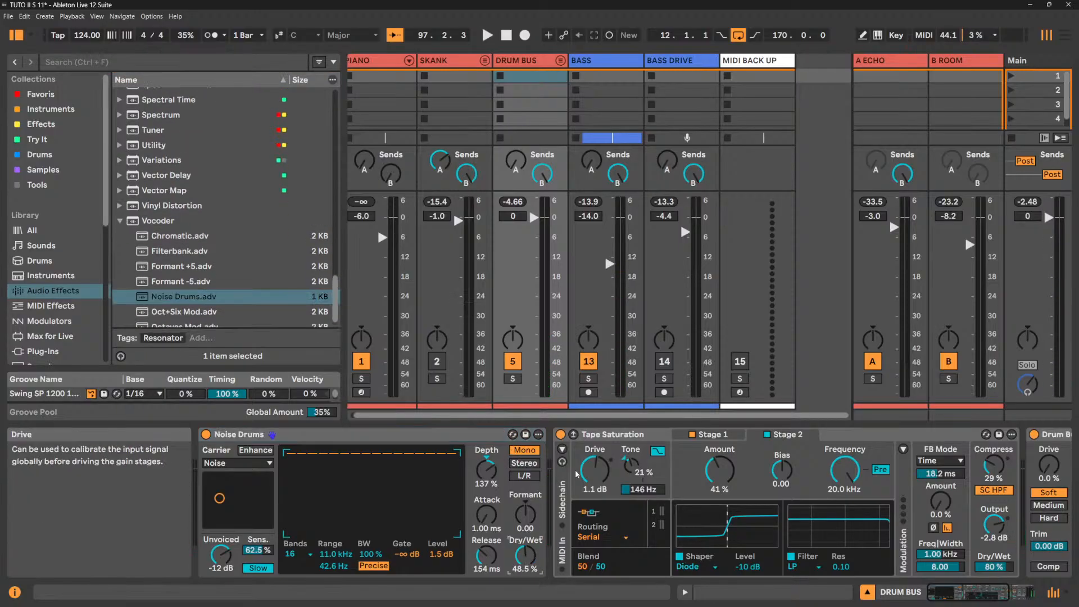
{"action": "type", "text": "50"}
{"action": "key", "text": "Return"}
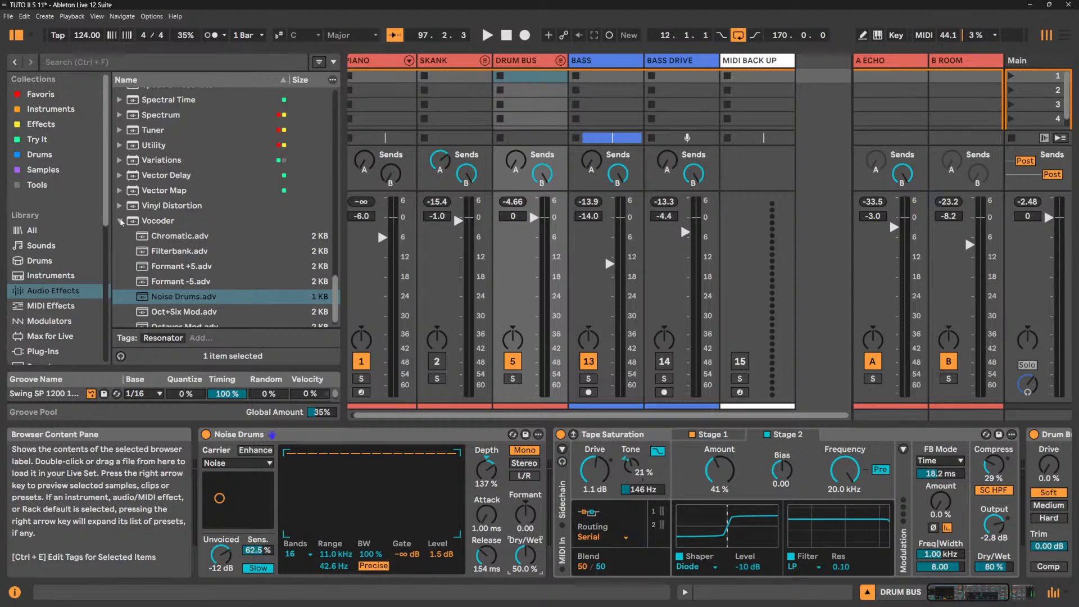
Collapse the Vocoder presets, look through the MIDI Effects list in the browser, and return to Audio Effects.
{"action": "left_click", "coordinate": [120, 221]}
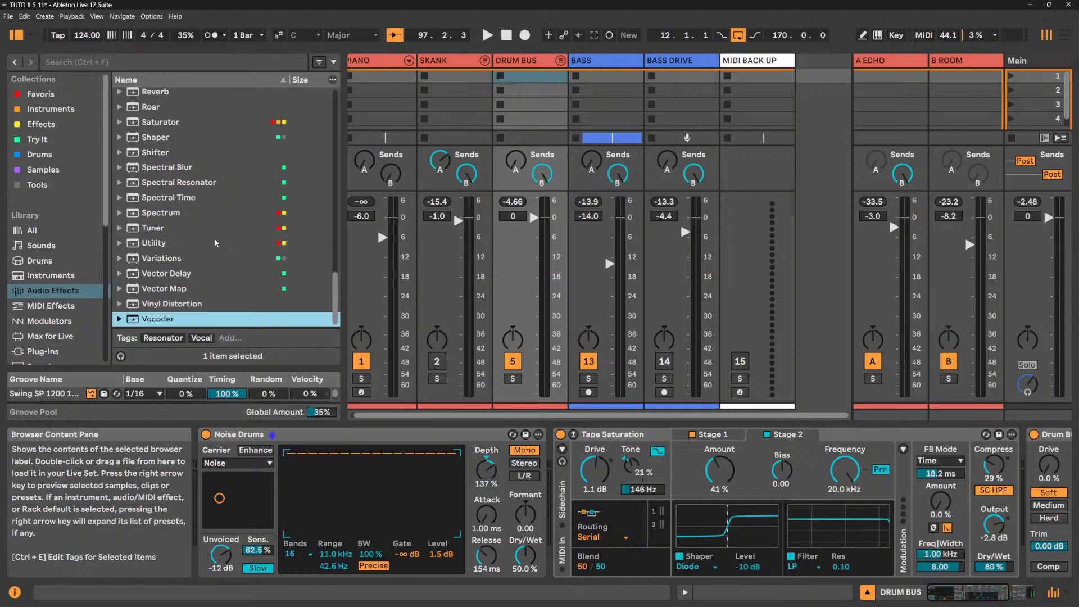
{"action": "left_click", "coordinate": [55, 306]}
{"action": "scroll", "coordinate": [253, 236], "scroll_direction": "down", "scroll_amount": 2}
{"action": "left_click", "coordinate": [225, 217]}
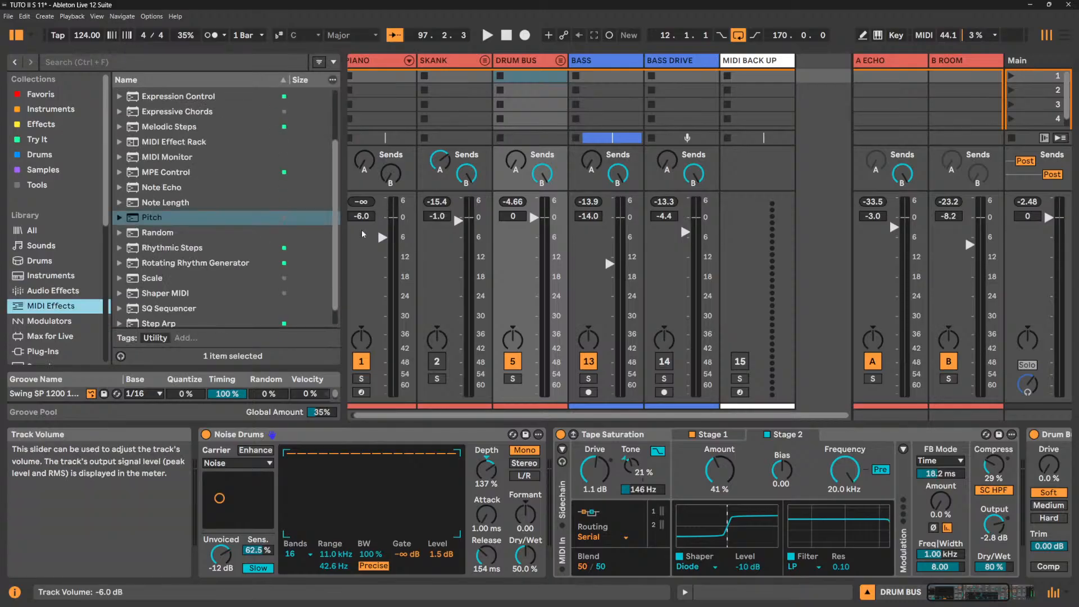
{"action": "scroll", "coordinate": [255, 255], "scroll_direction": "down", "scroll_amount": 1}
{"action": "scroll", "coordinate": [256, 255], "scroll_direction": "up", "scroll_amount": 3}
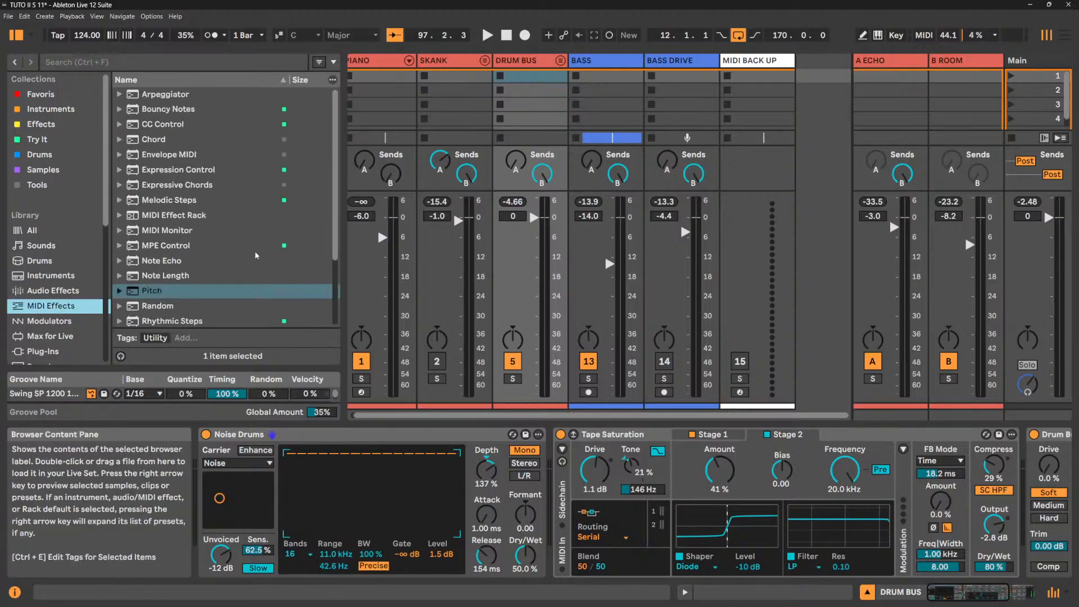
{"action": "left_click", "coordinate": [53, 291]}
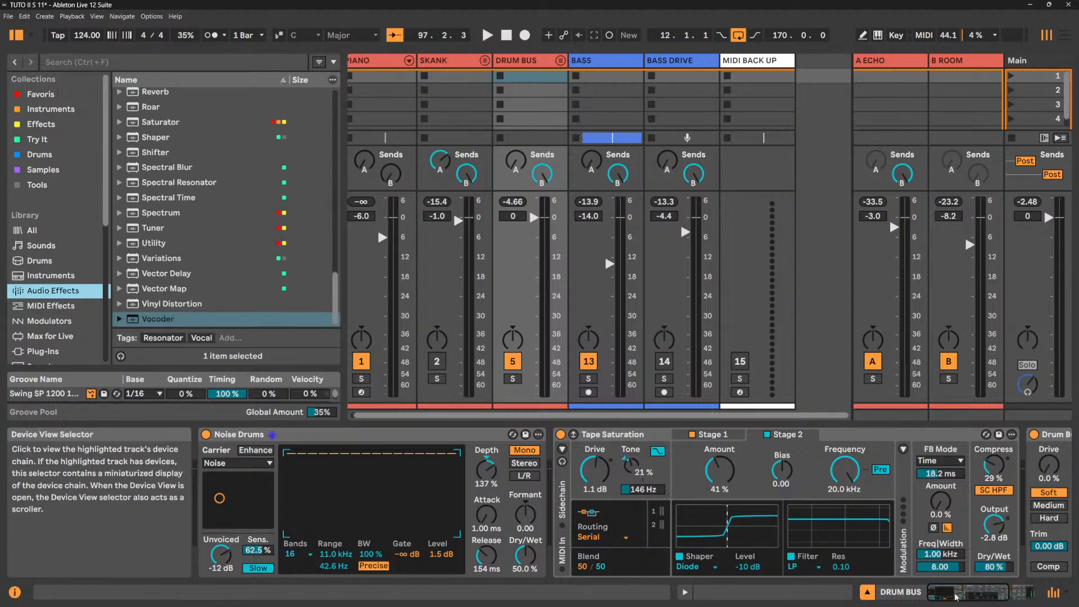
Hide the Info View and narrow the browser to give the mixer and device chain more room.
{"action": "left_click", "coordinate": [15, 592]}
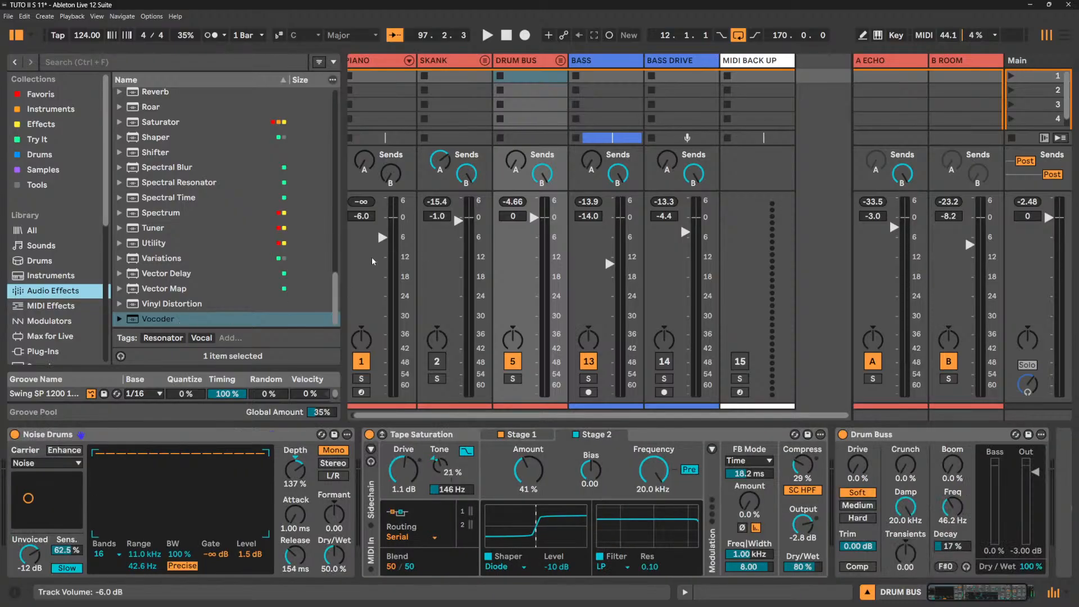
{"action": "left_click_drag", "start_coordinate": [343, 273], "coordinate": [261, 268]}
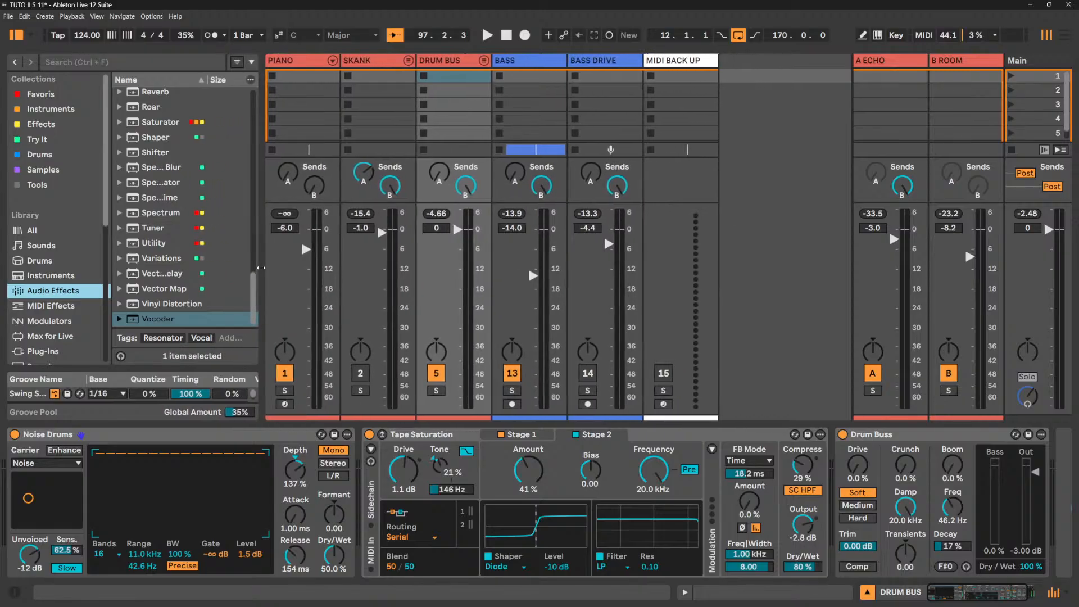